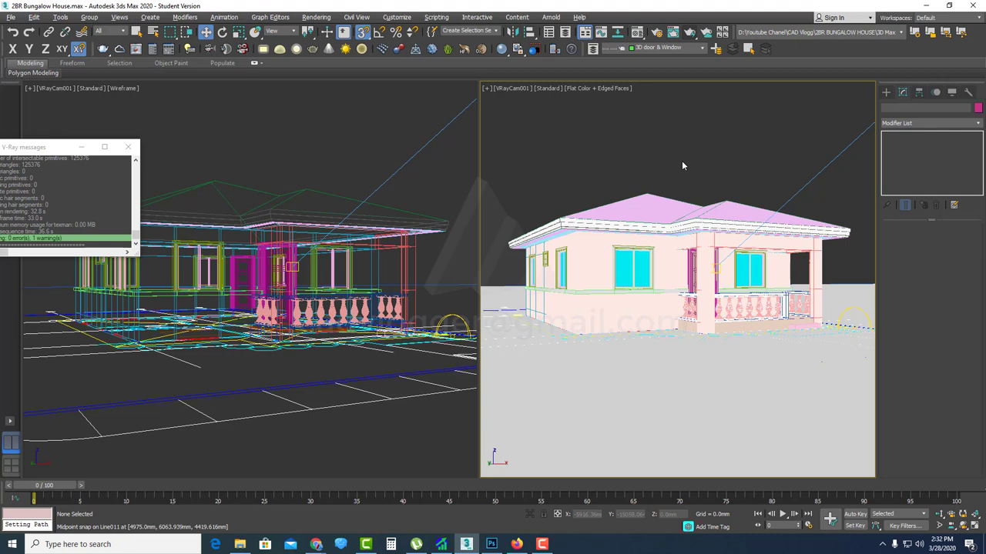
- Switch the shaded camera viewport to Perspective view and maximize it
click(521, 91)
click(552, 123)
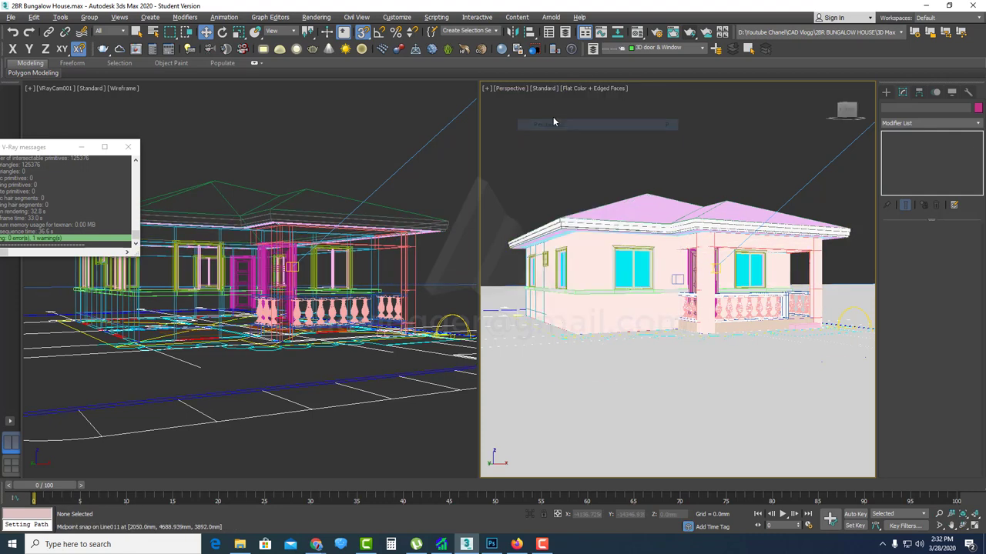
click(576, 89)
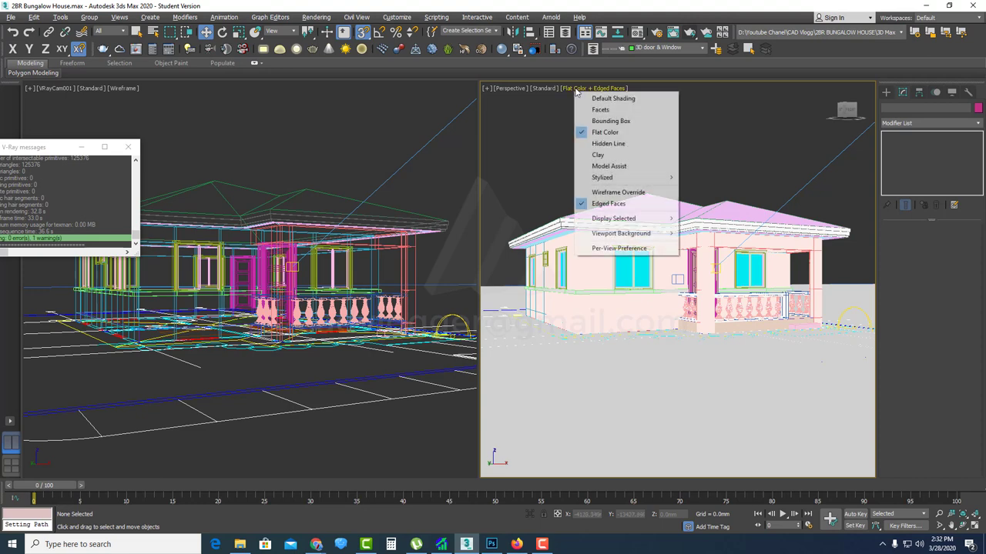
click(767, 167)
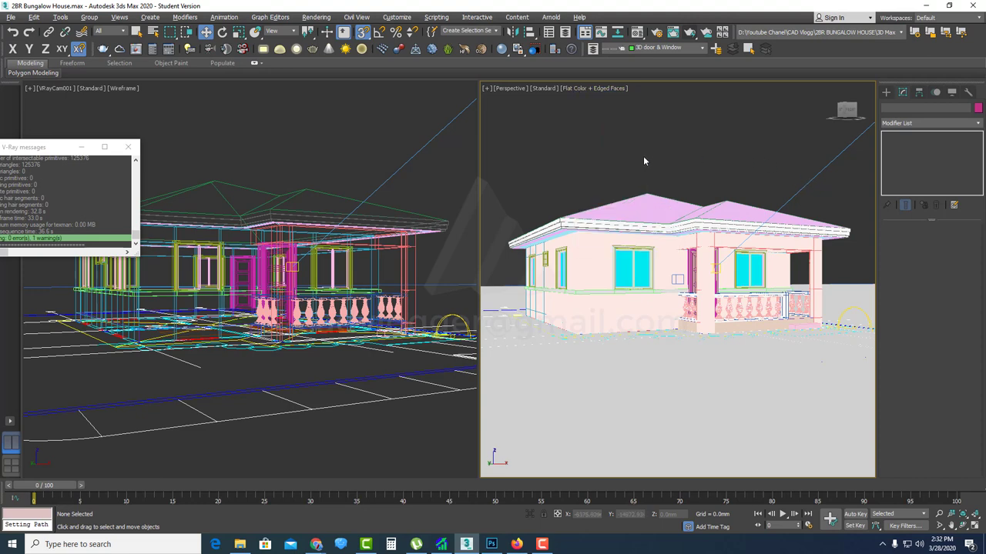
click(974, 525)
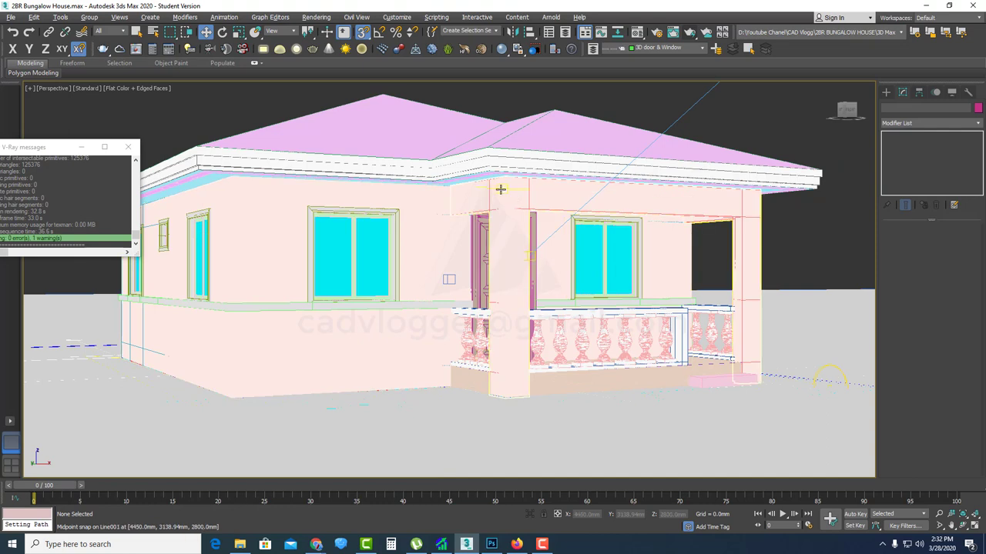
- Isolate the roof object and display it in wireframe
click(543, 121)
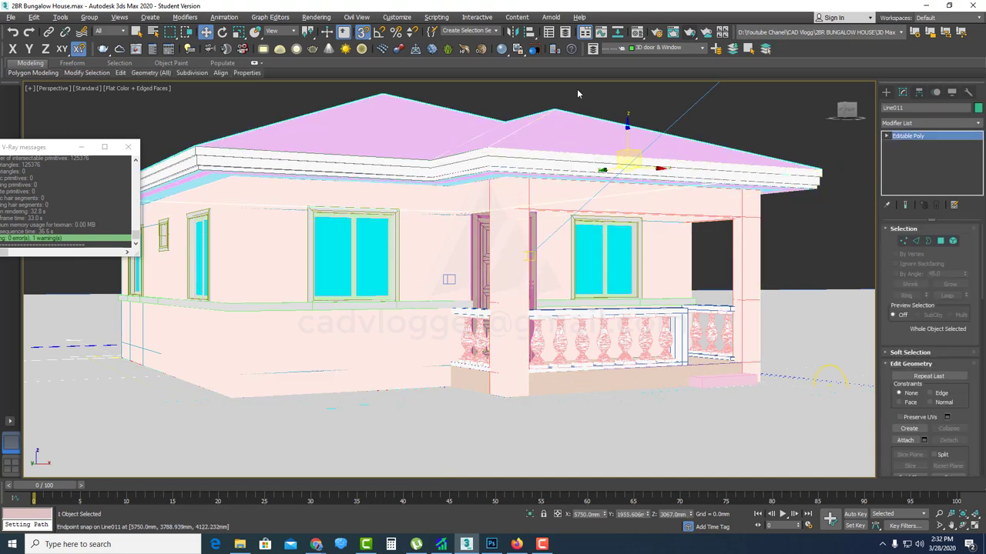
right_click(559, 126)
click(593, 86)
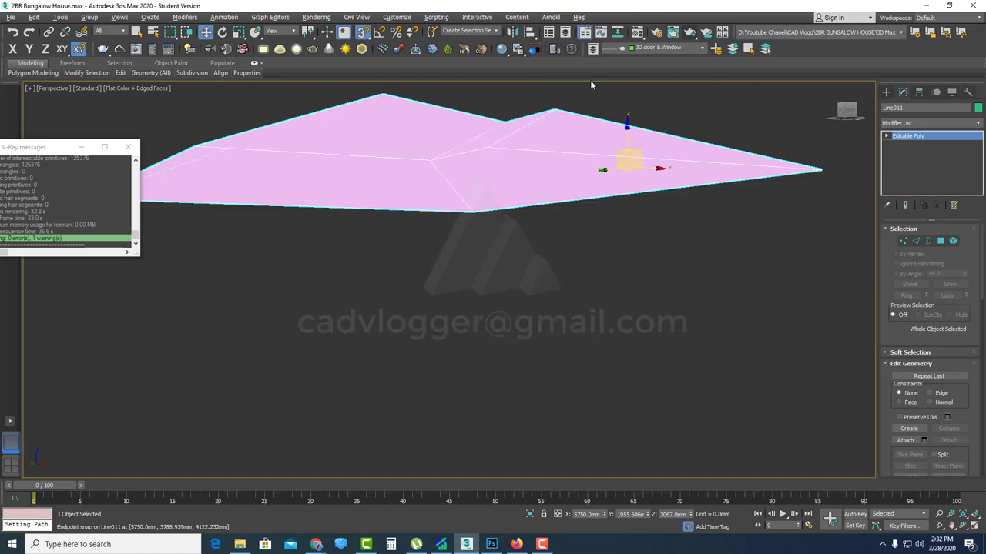
key(F3)
alt+middle_drag(527, 228, 521, 343)
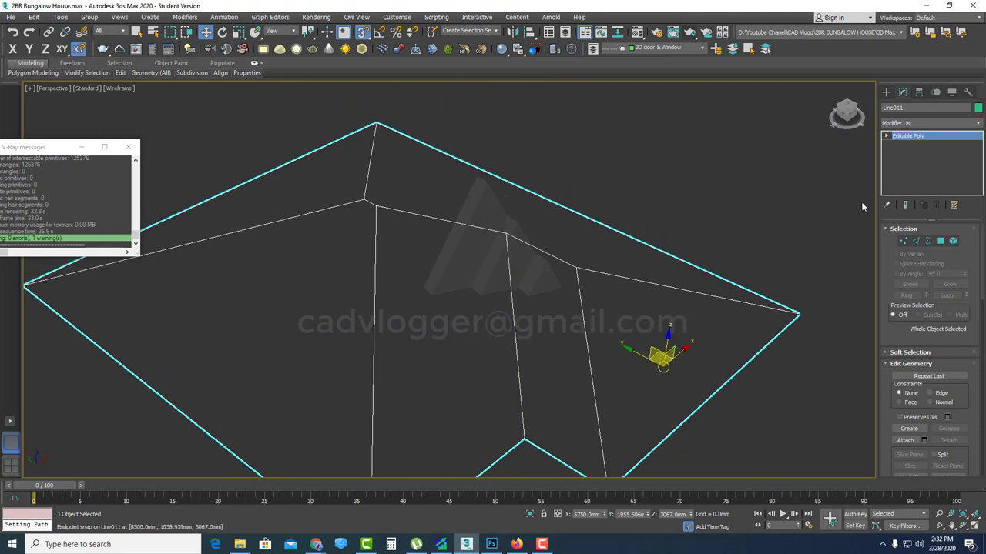
- Draw a spline snapped along the roof's hips and ridges, from the eave corner over the ridge vertices to the far back corner
click(886, 93)
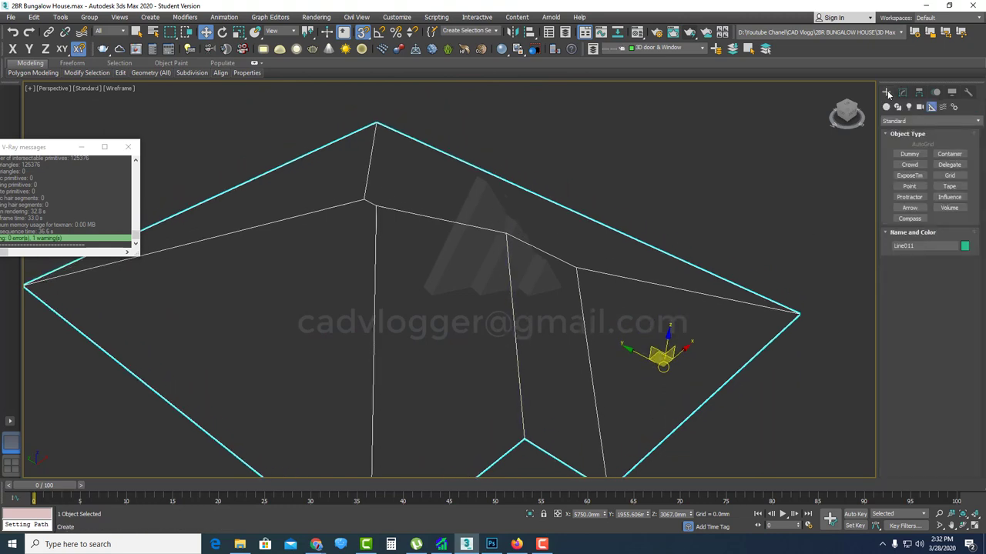
click(898, 108)
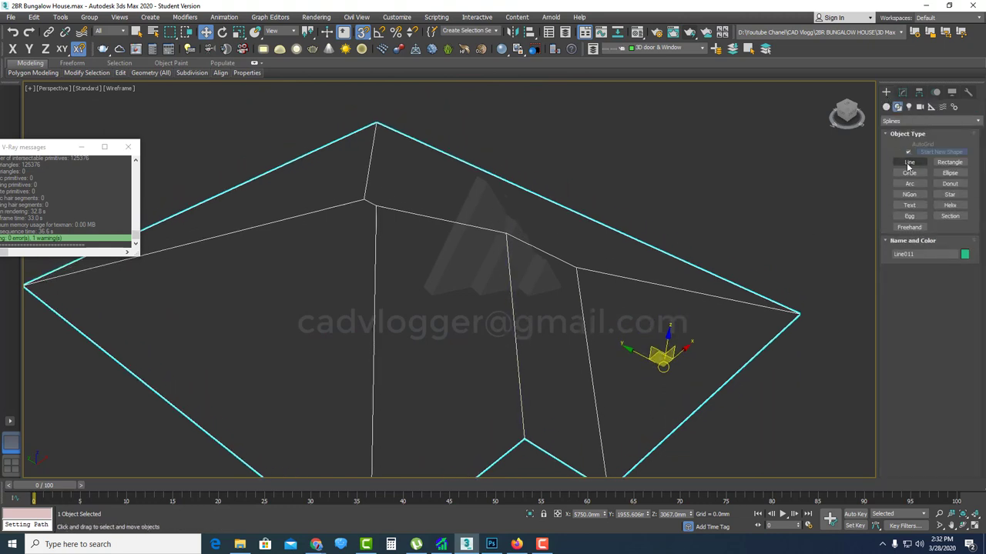
click(910, 162)
click(798, 314)
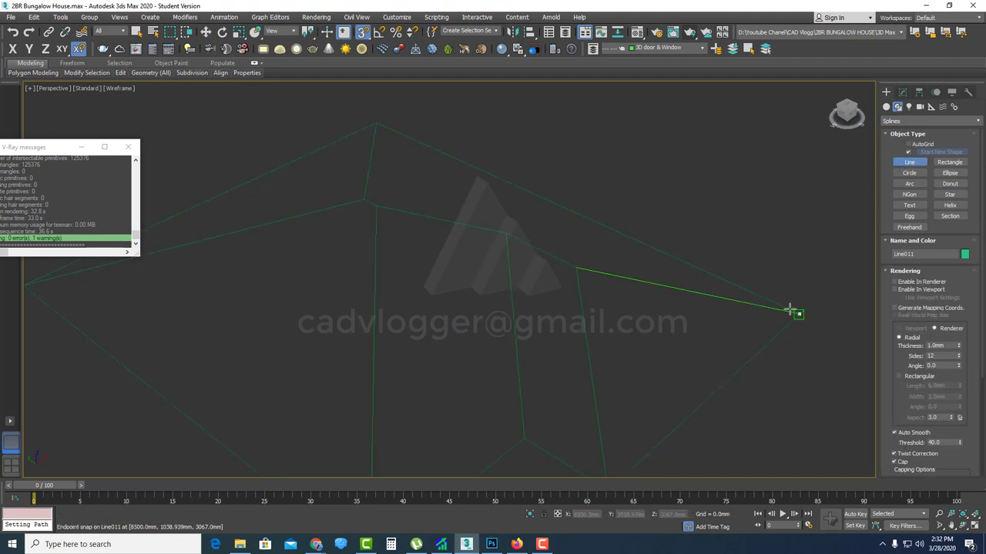
click(576, 267)
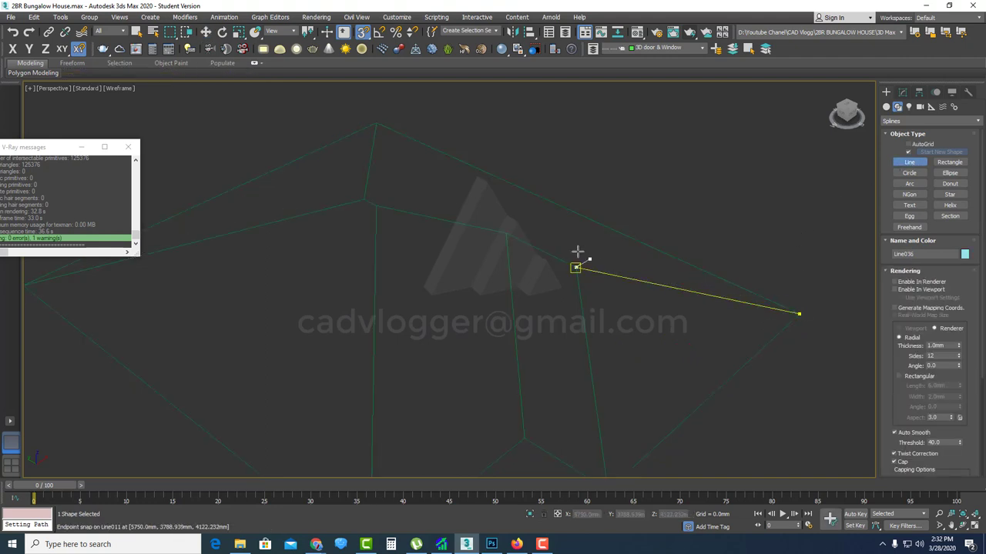
click(505, 232)
click(375, 206)
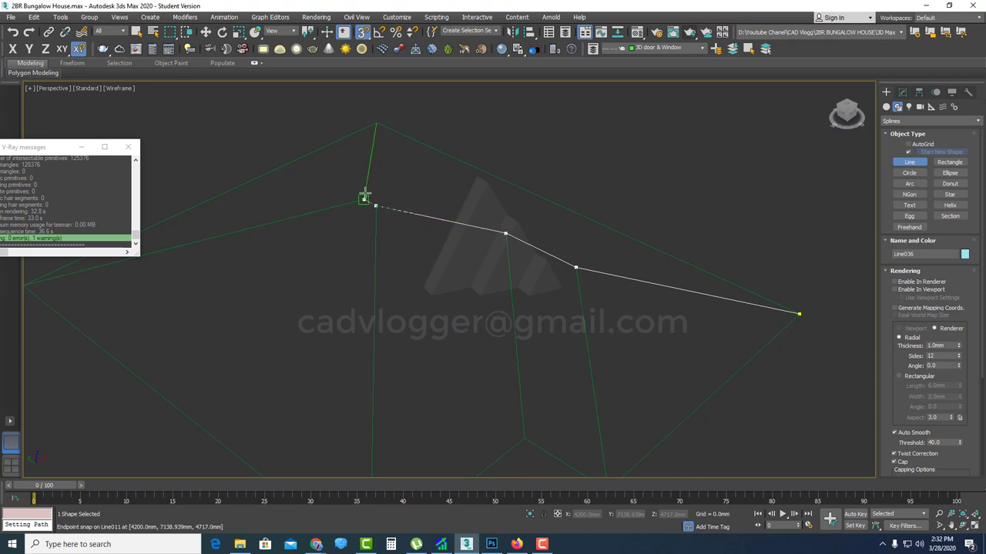
click(364, 199)
click(375, 123)
right_click(433, 167)
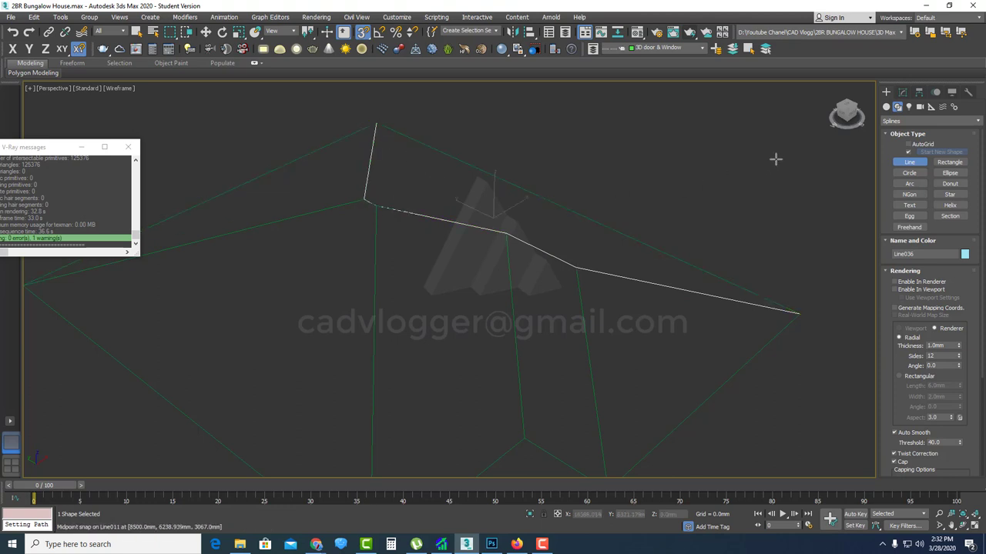
- Extrude the ridge spline by 827 mm and convert the resulting strip to an Editable Poly
click(903, 93)
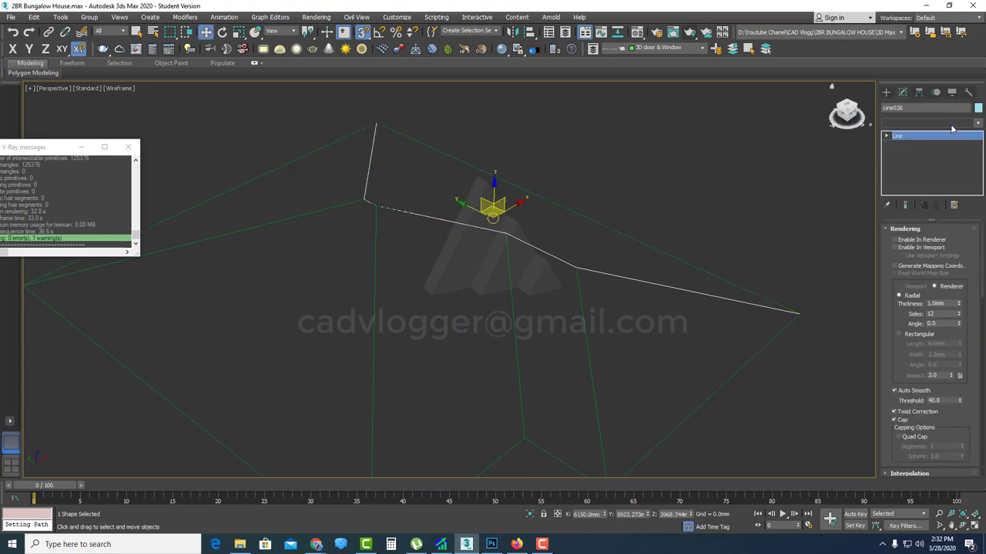
click(952, 124)
key(e)
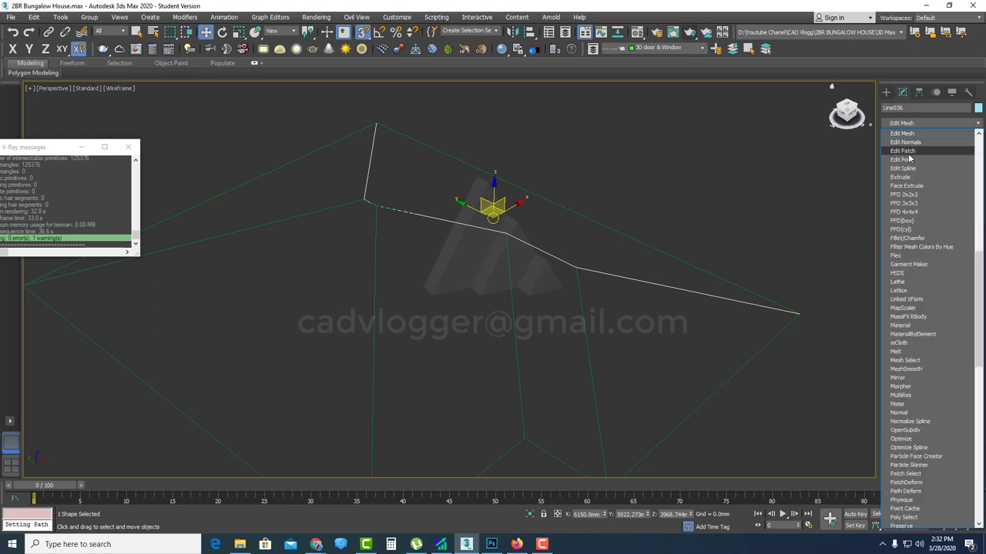
click(904, 181)
mouse_move(719, 277)
alt+middle_down()
mouse_move(737, 273)
mouse_move(649, 273)
mouse_move(637, 288)
alt+middle_up()
right_click(592, 220)
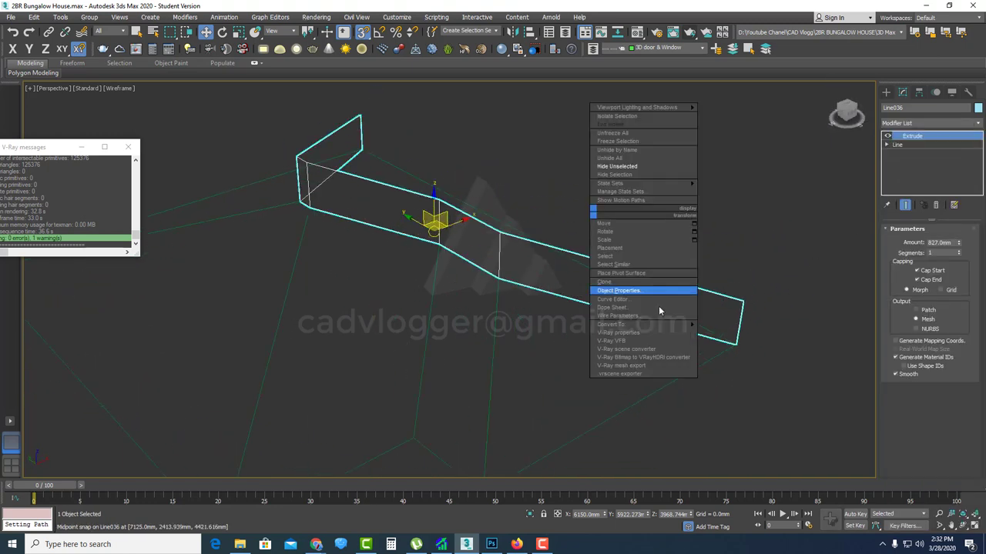
mouse_move(660, 325)
click(730, 332)
mouse_move(623, 298)
middle_down()
mouse_move(667, 285)
mouse_move(671, 313)
middle_up()
scroll(710, 303, up, 3)
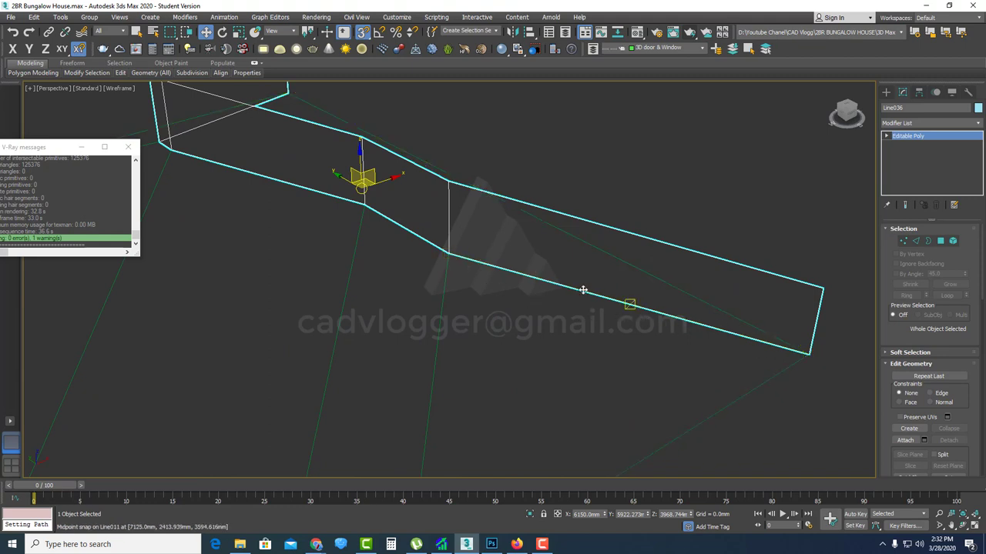
- Measure the lower edge of the strip's end segment, from the ridge vertex to the eave corner, with a Tape helper
click(885, 91)
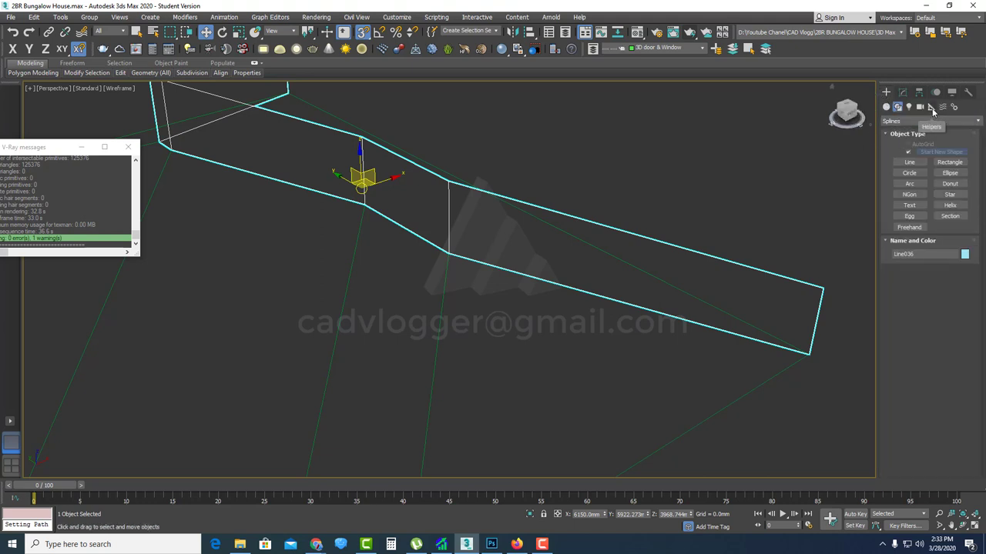
click(932, 108)
click(949, 186)
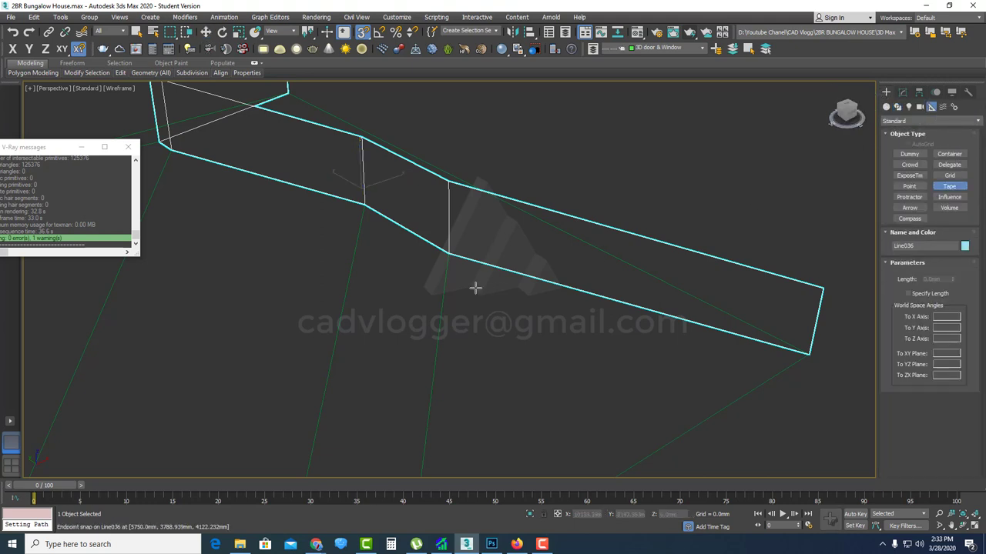
drag(447, 253, 808, 354)
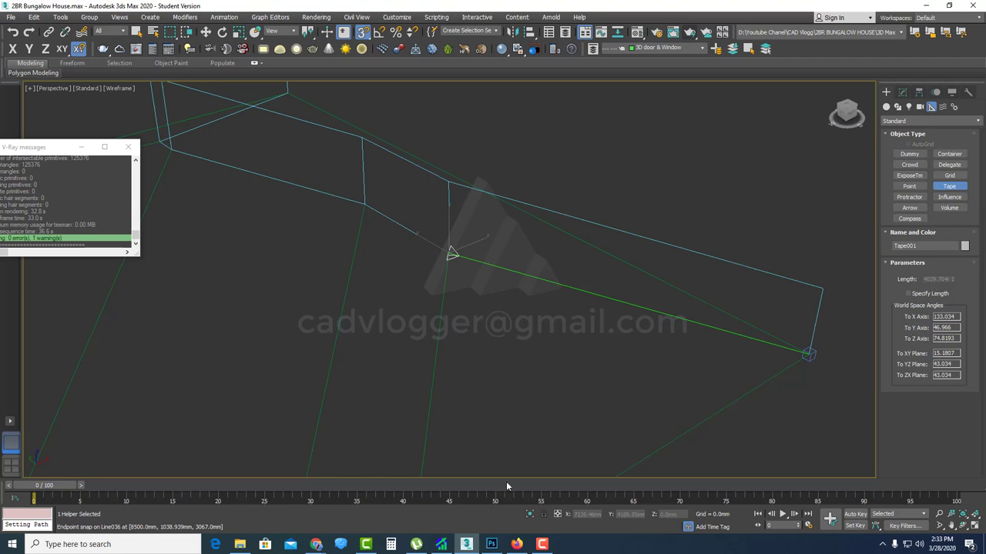
- Divide 4,029 by 300 in the Calculator in its compact always-on-top view, and close it
click(391, 544)
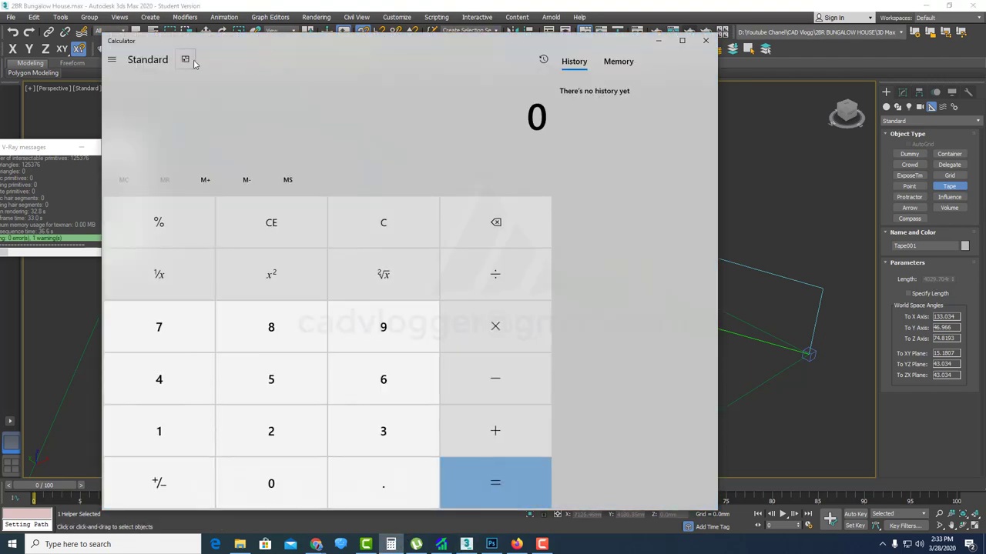
click(188, 62)
drag(962, 39, 843, 155)
text(4,029)
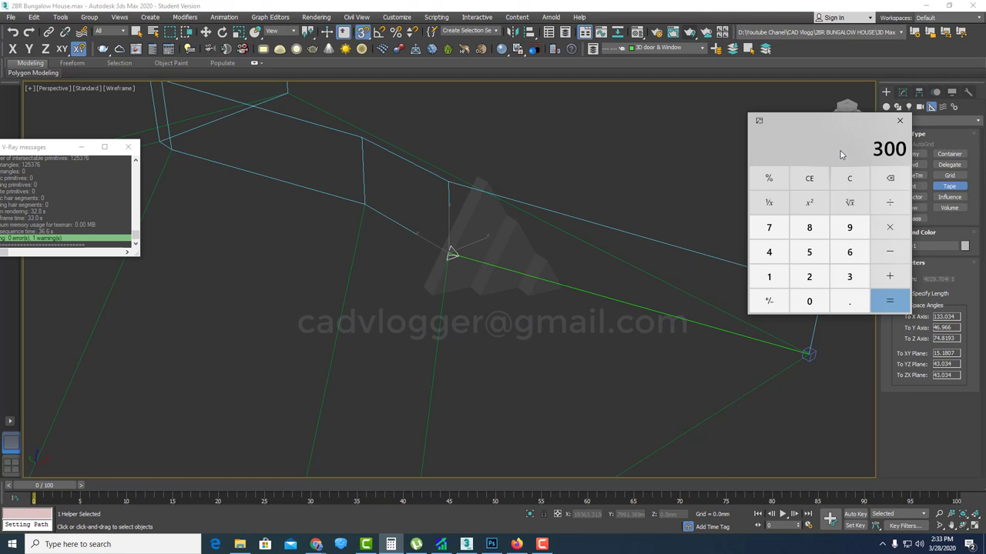
key(Return)
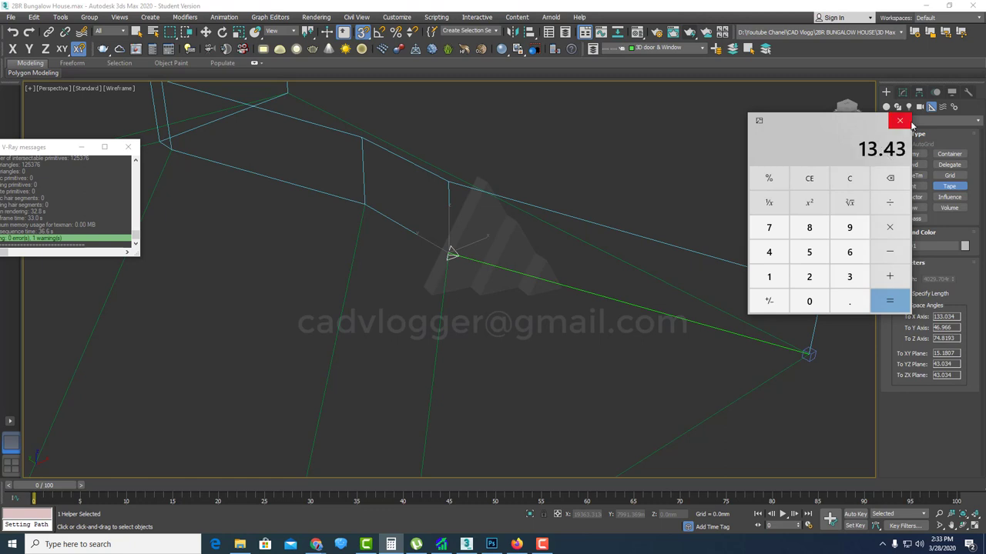
click(901, 121)
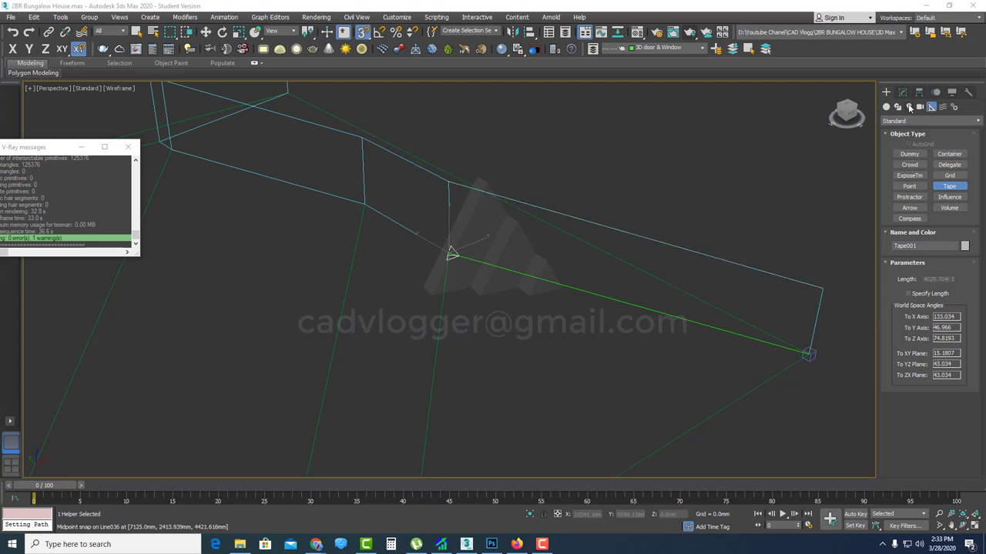
- Connect the upper and lower edges of the strip's end segment with 12 segments
click(903, 92)
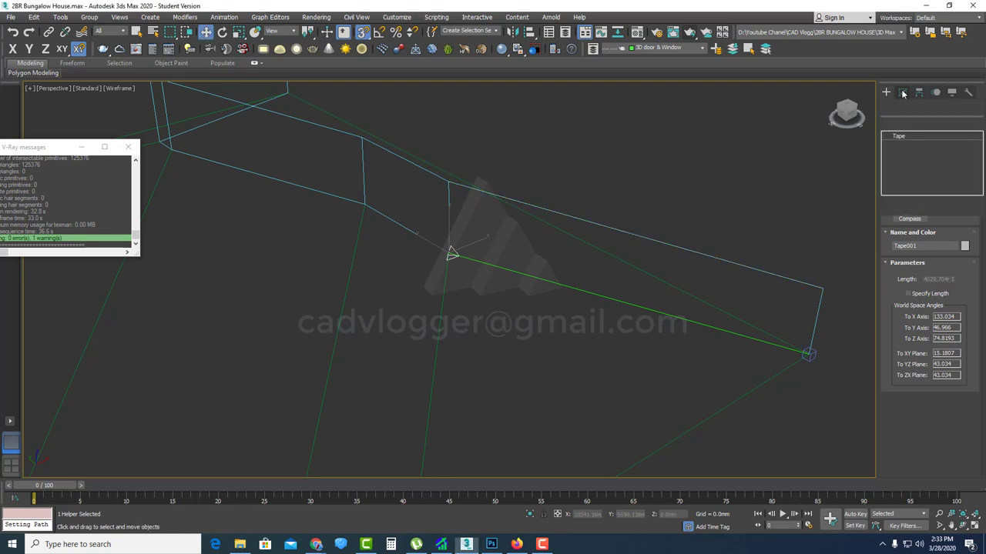
click(699, 252)
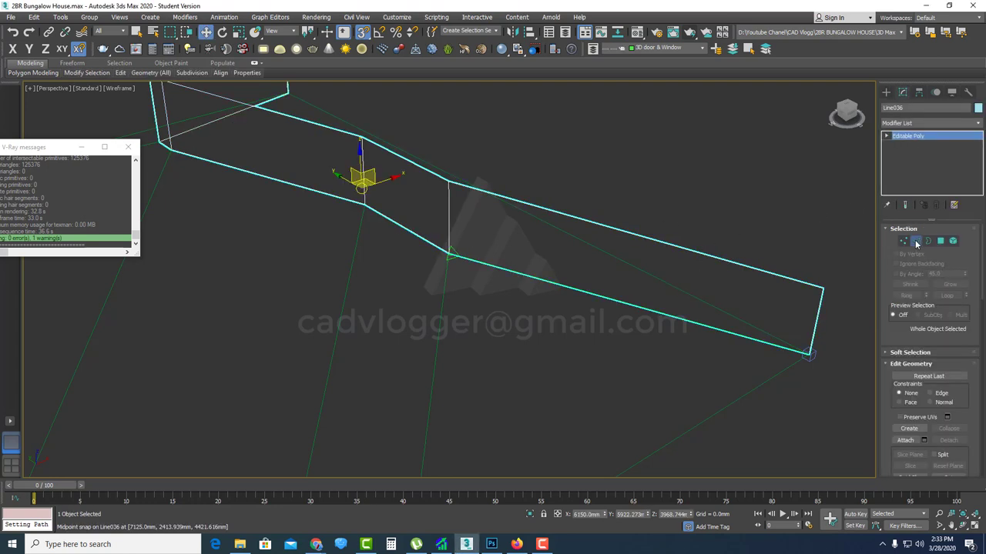
click(915, 241)
drag(628, 355, 629, 355)
right_click(645, 258)
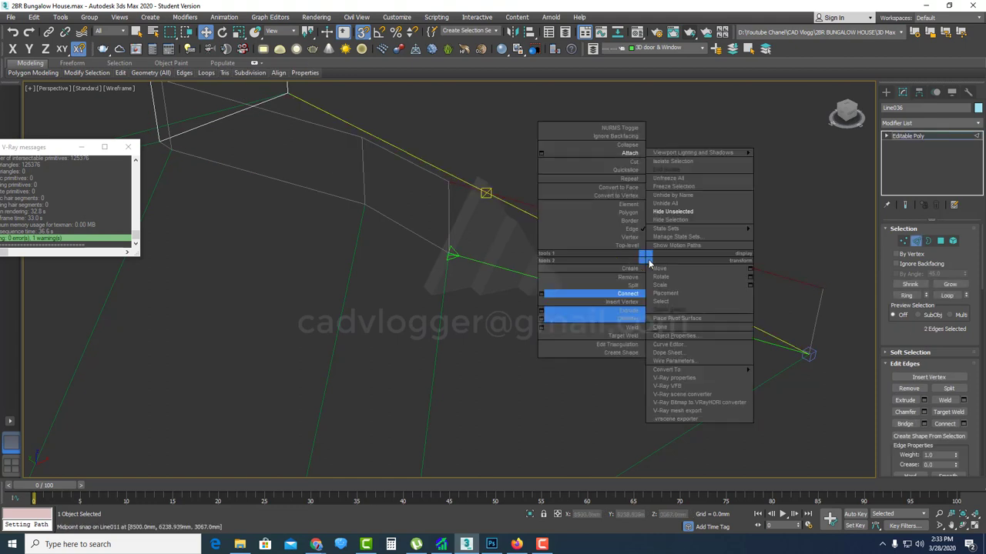
click(542, 295)
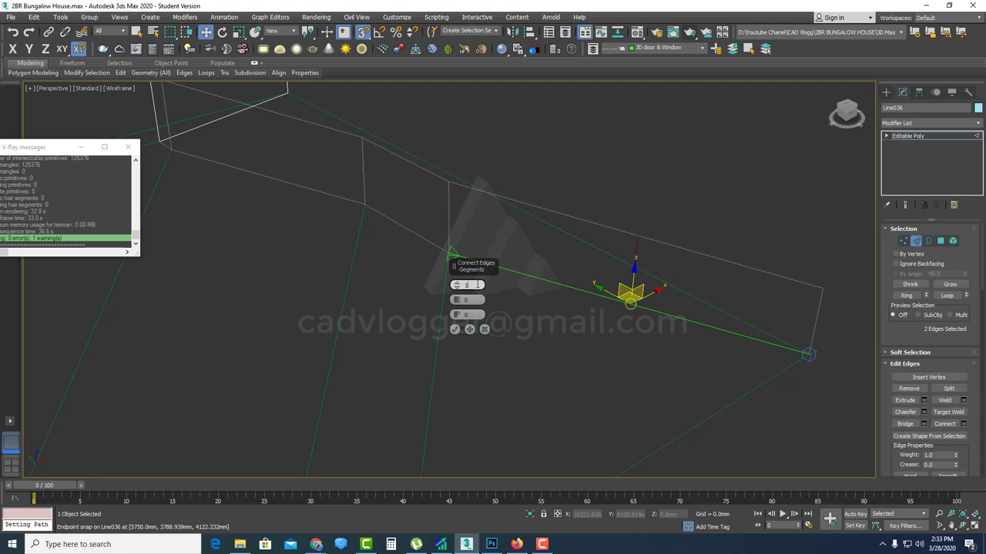
text(12)
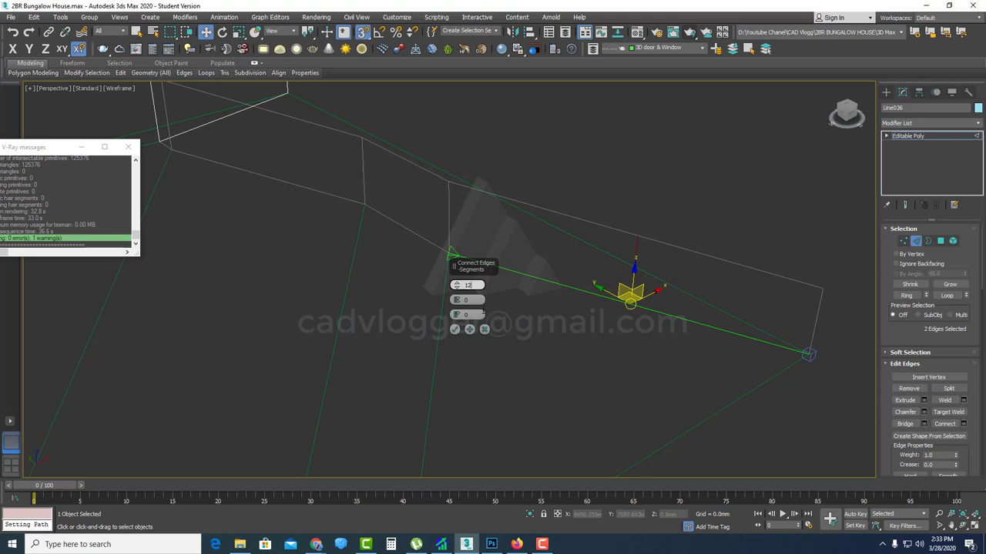
click(456, 329)
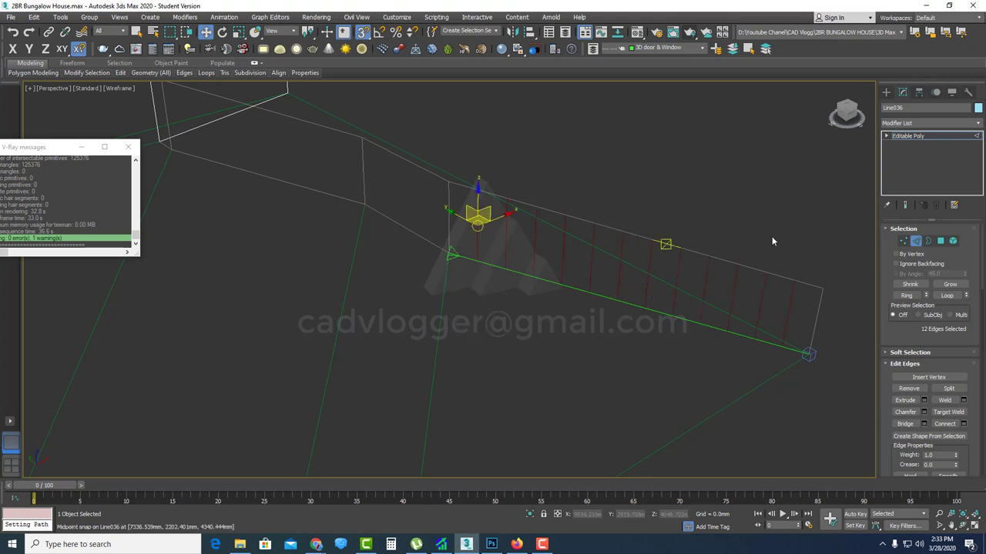
- Measure the spacing between two neighbouring division edges near the eave end with a Tape helper, and undo that tape
click(888, 93)
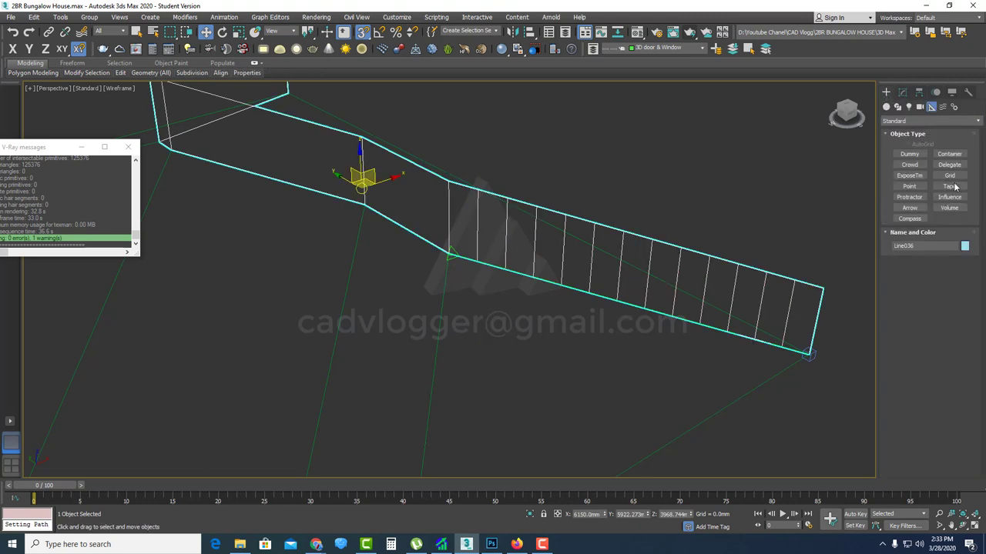
middle_drag(766, 280, 687, 298)
scroll(714, 282, up, 3)
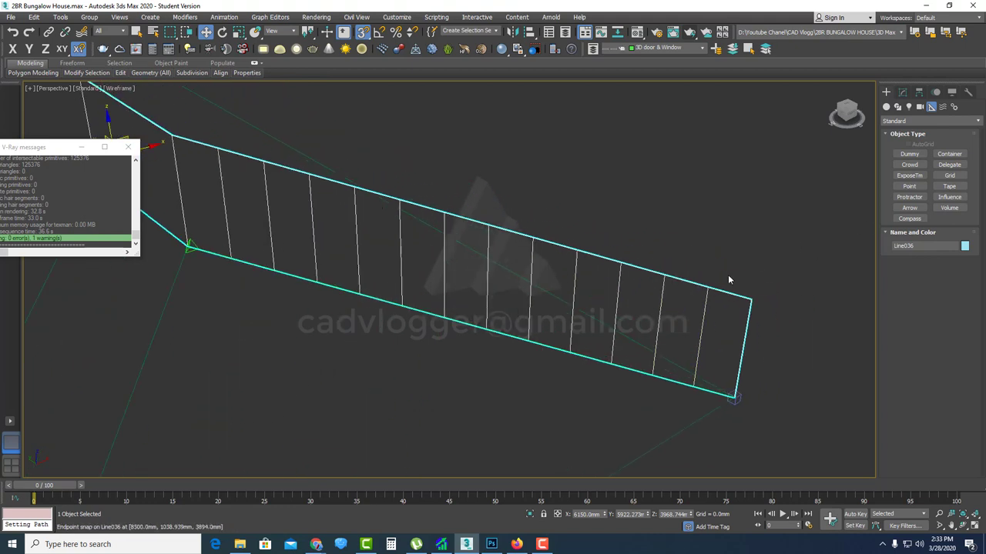
click(949, 186)
drag(663, 277, 708, 288)
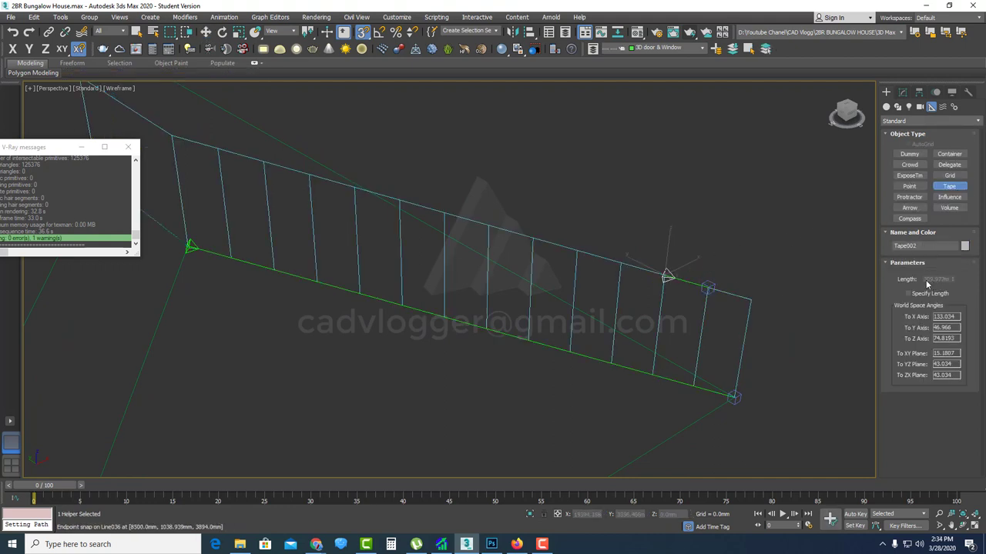
key(ctrl+z)
- Switch the viewport from wireframe back to Flat Color shading with edged faces
scroll(720, 271, down, 6)
alt+middle_drag(637, 273, 607, 259)
scroll(641, 246, up, 3)
key(w)
scroll(609, 239, up, 6)
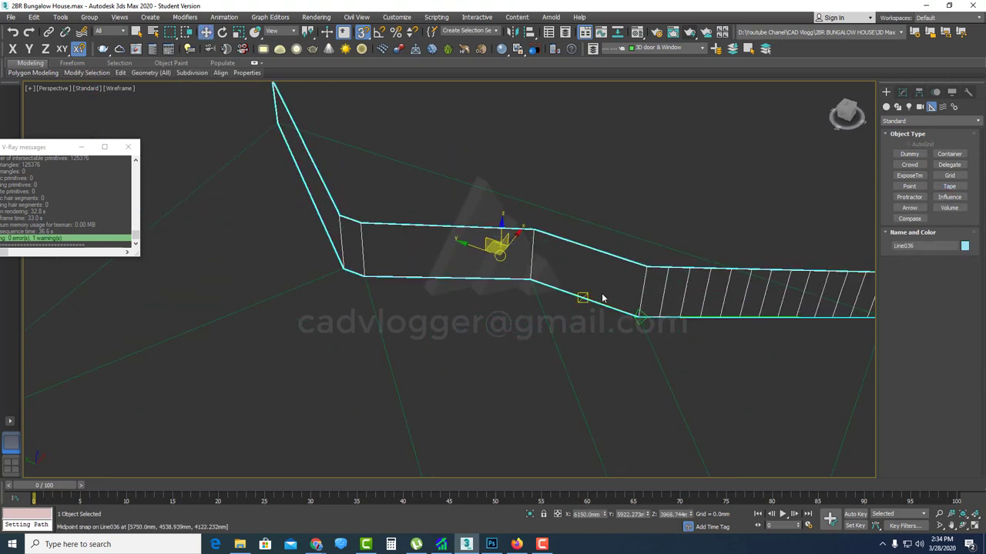
key(F3)
scroll(569, 273, up, 4)
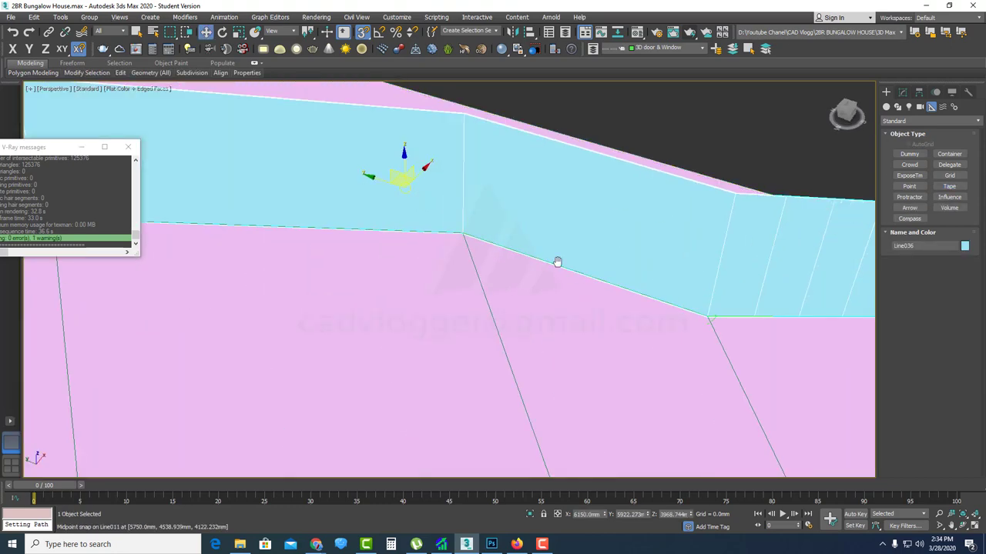
- Measure the lower edge of the strip's undivided segment beside the divided eave segment with a Tape helper, and undo that tape
click(950, 186)
drag(395, 253, 637, 329)
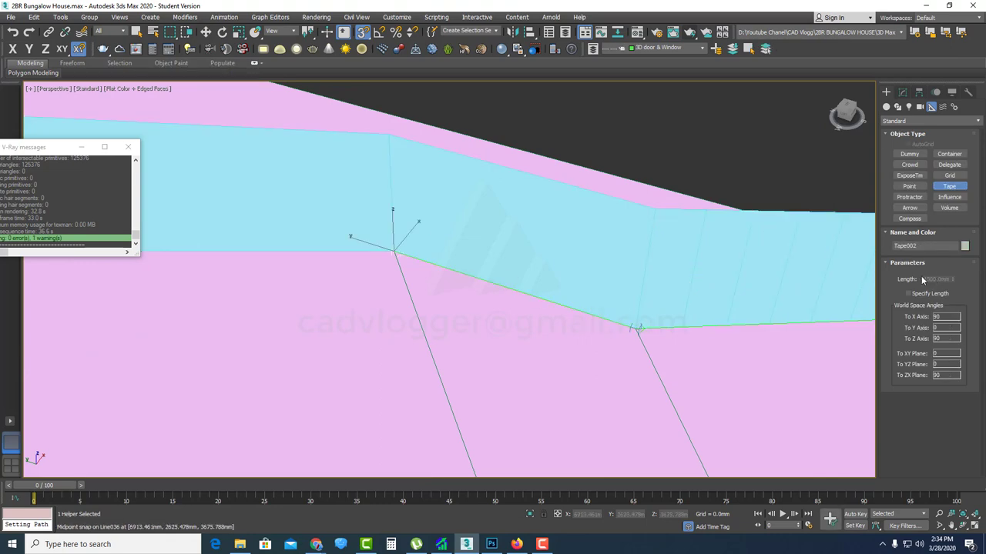
key(ctrl+z)
- Divide 1,500 by 300 in the Calculator's compact always-on-top view, and move it clear of the strip and modelling controls
click(391, 545)
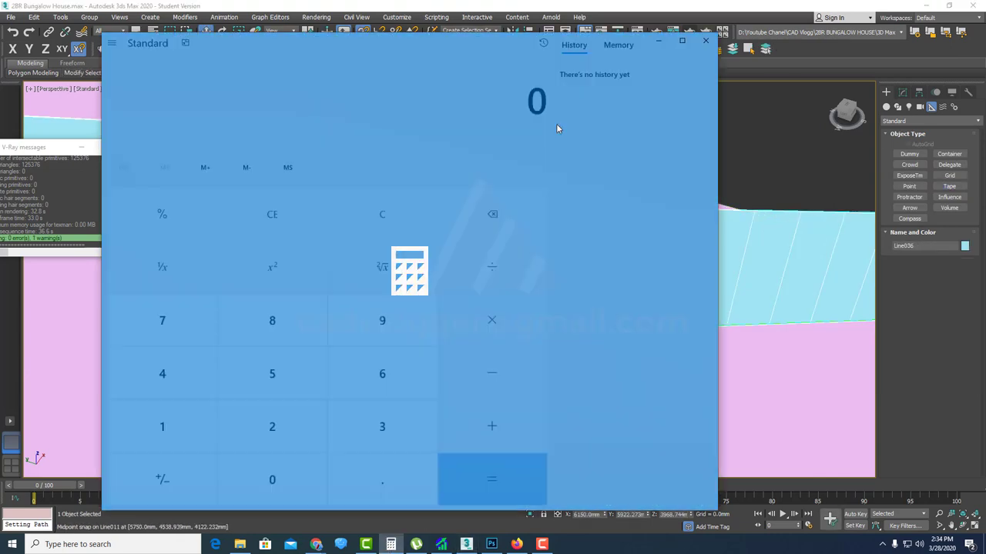
text(1500)
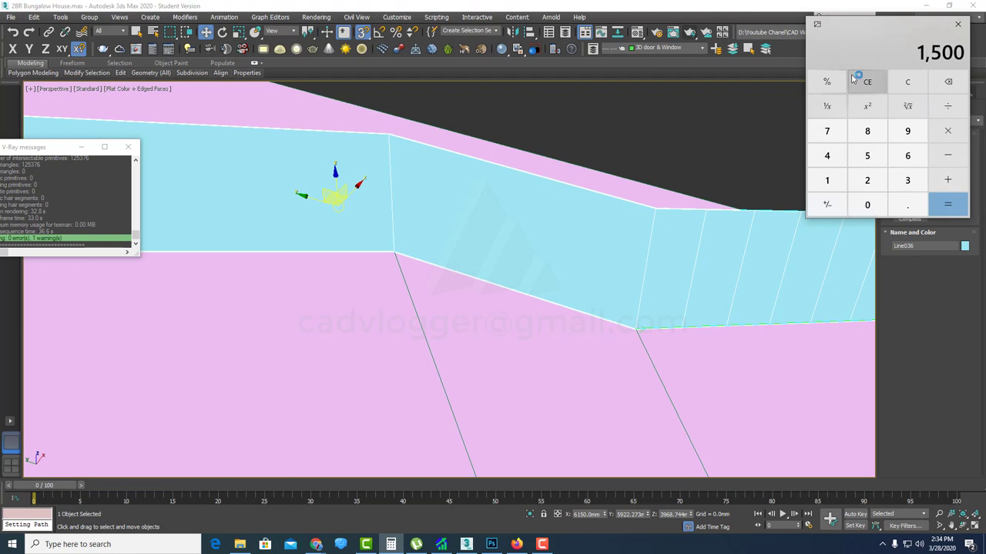
click(853, 77)
text(5)
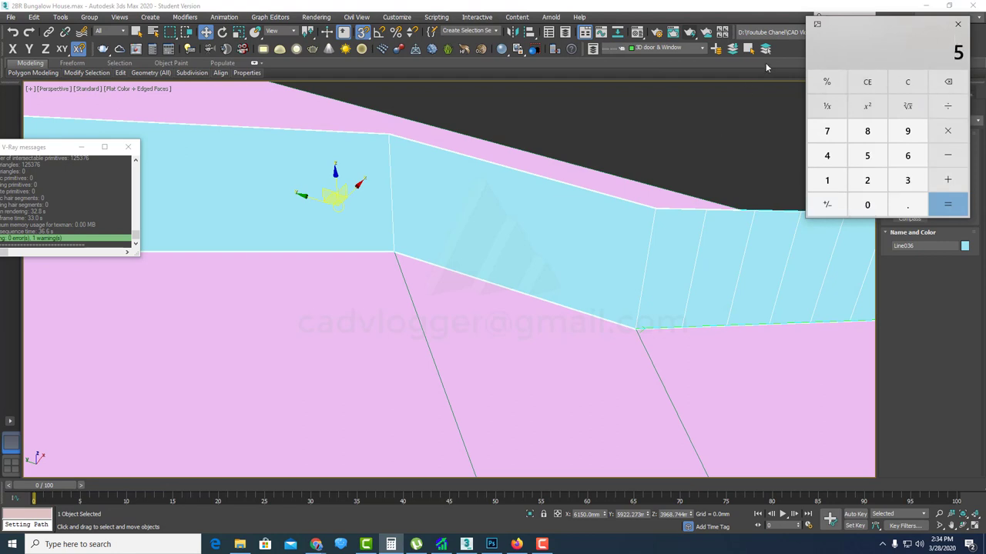
click(925, 314)
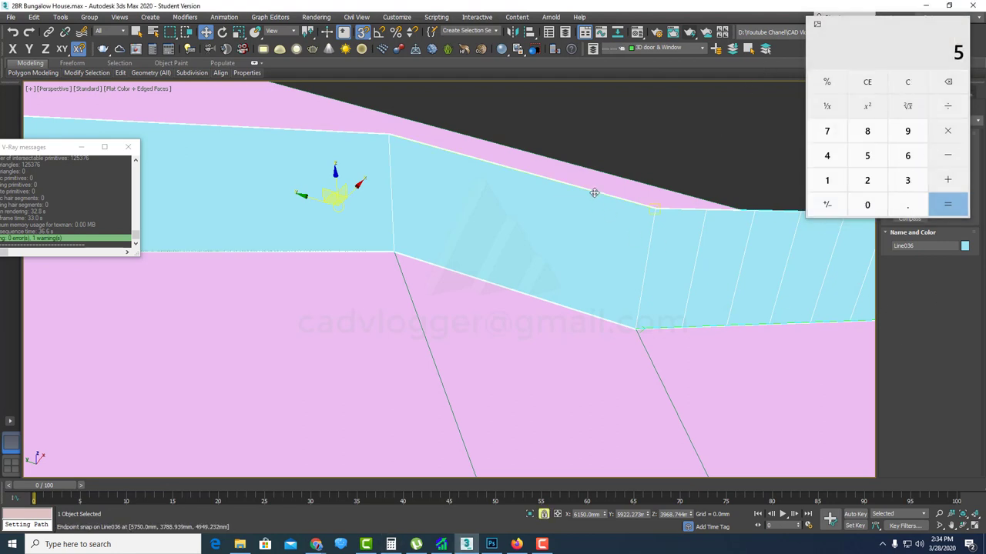
middle_drag(594, 193, 541, 269)
drag(881, 35, 79, 322)
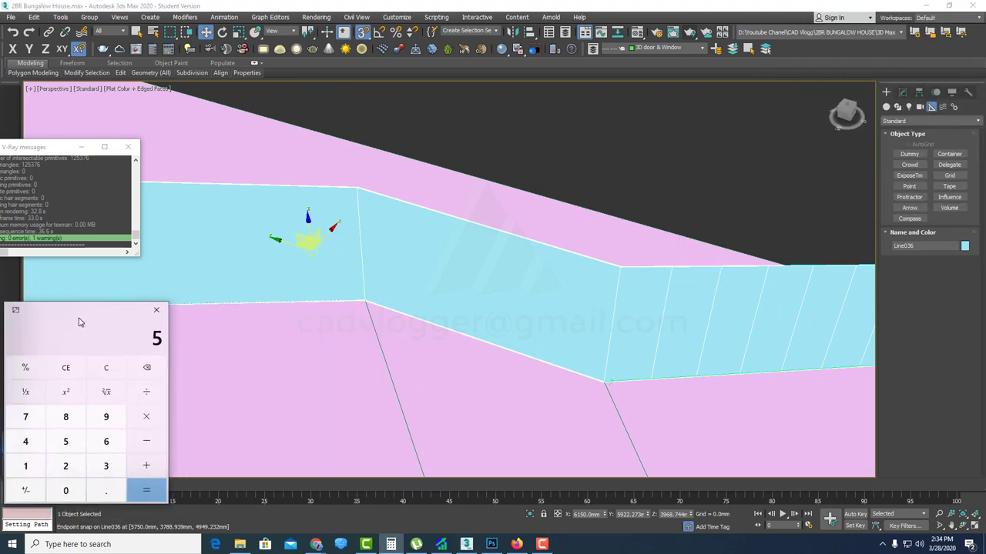
- Connect the upper and lower edges of the segment beside the divided eave segment with 4 segments
click(902, 91)
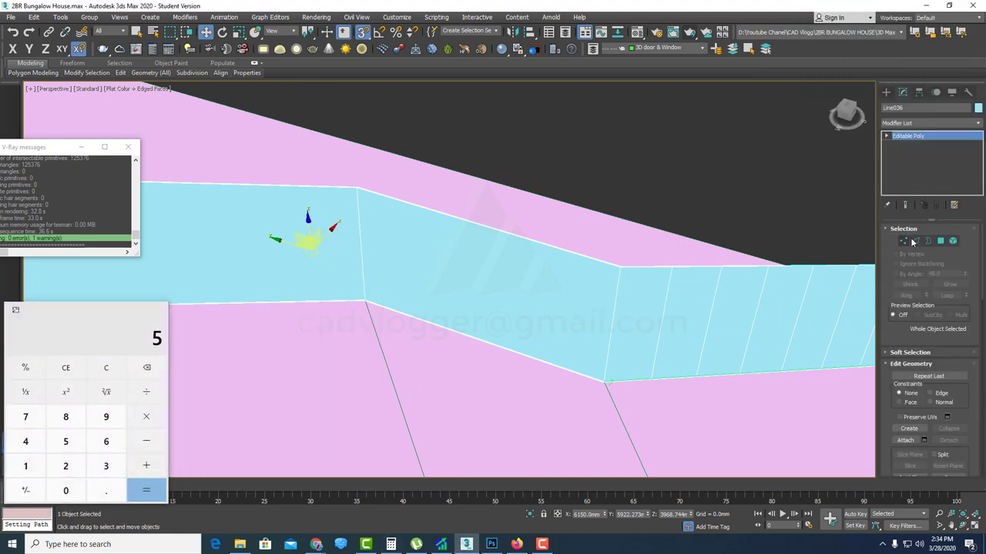
click(916, 242)
right_click(499, 268)
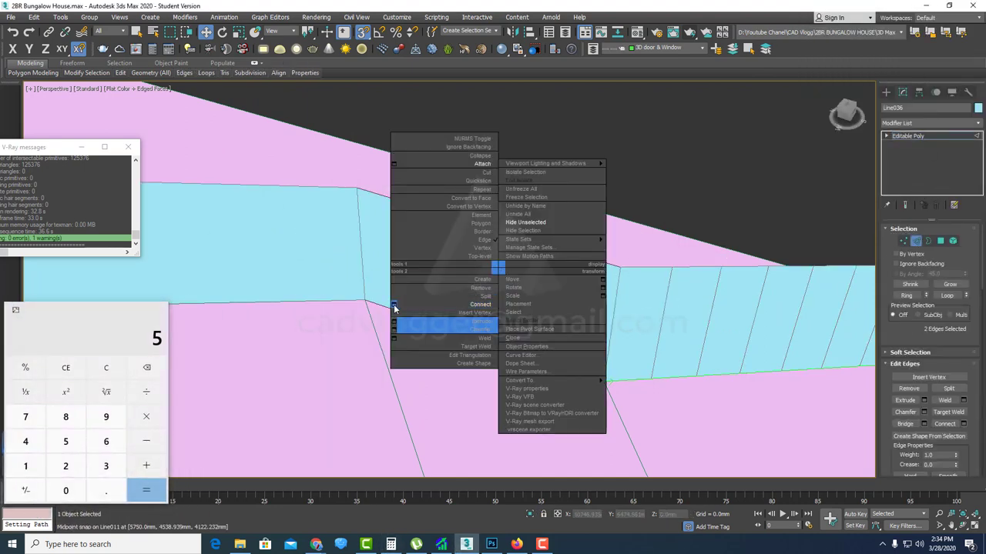
click(394, 305)
click(457, 286)
text(4)
key(Return)
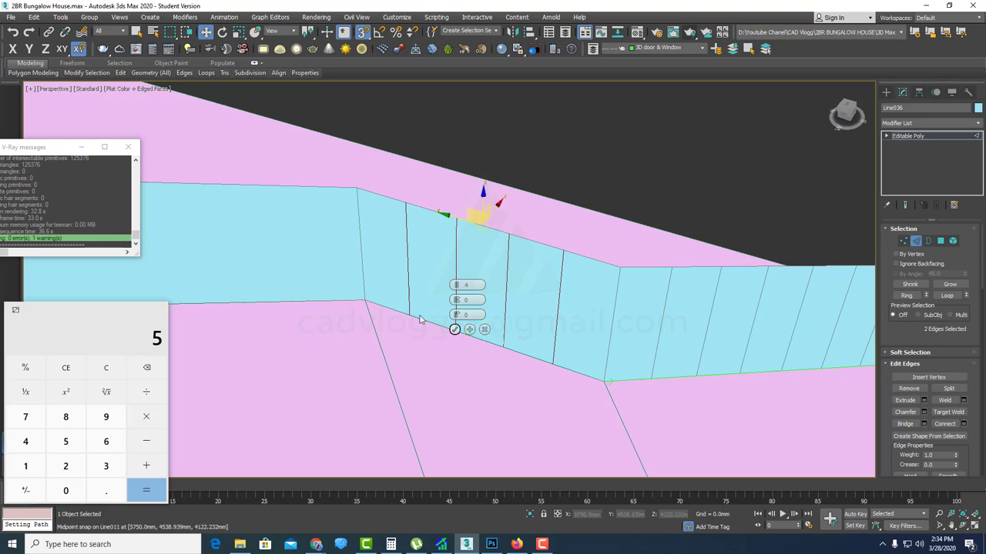
click(454, 329)
- Measure the upper edge of the next undivided sloped segment along the strip with a Tape helper, and discard that tape
alt+middle_drag(576, 308, 539, 293)
click(885, 92)
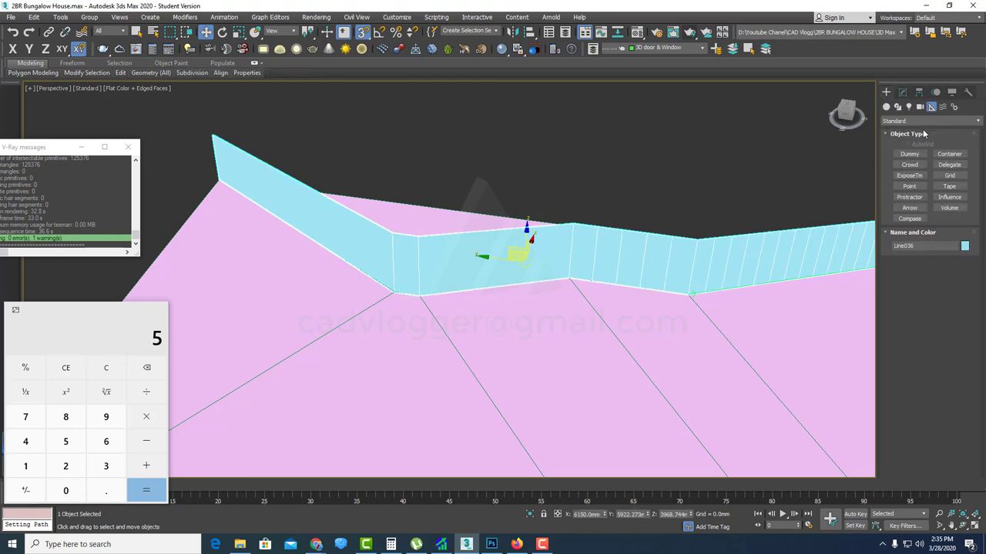
click(949, 188)
mouse_move(561, 244)
alt+middle_down()
mouse_move(547, 220)
mouse_move(561, 239)
alt+middle_up()
scroll(561, 239, up, 2)
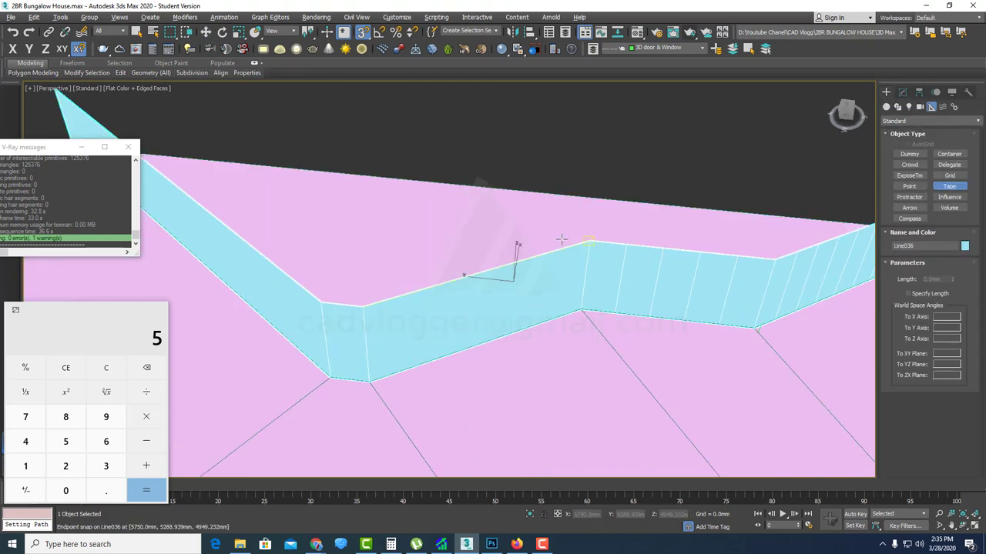
drag(362, 305, 607, 248)
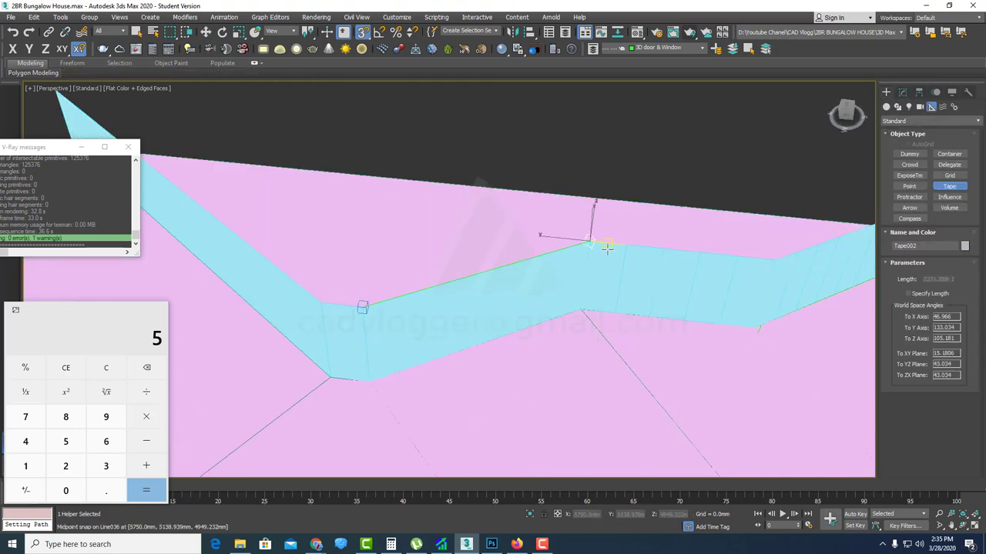
right_click(607, 248)
- Divide 2,271 by 300 in the Calculator
click(127, 344)
text(2271)
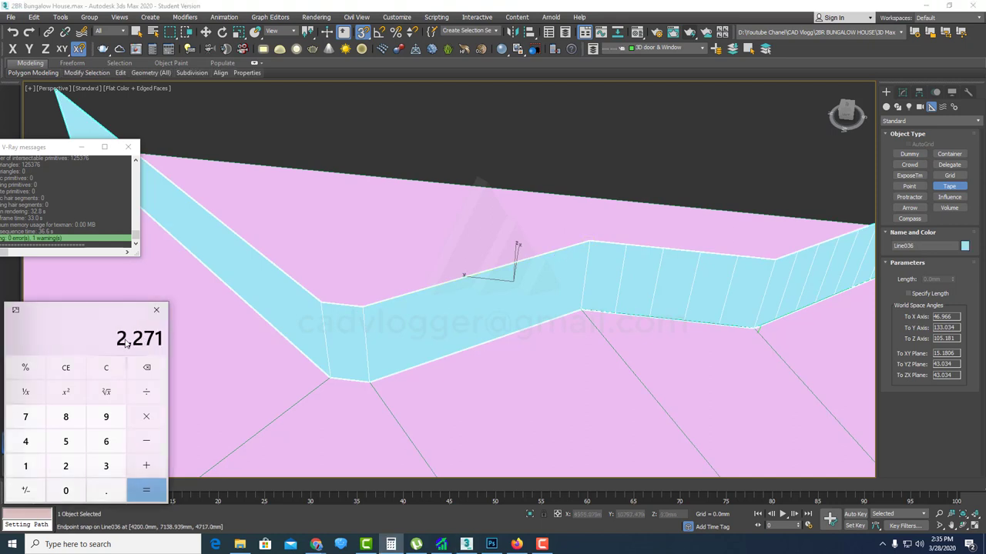
text(/300)
key(Return)
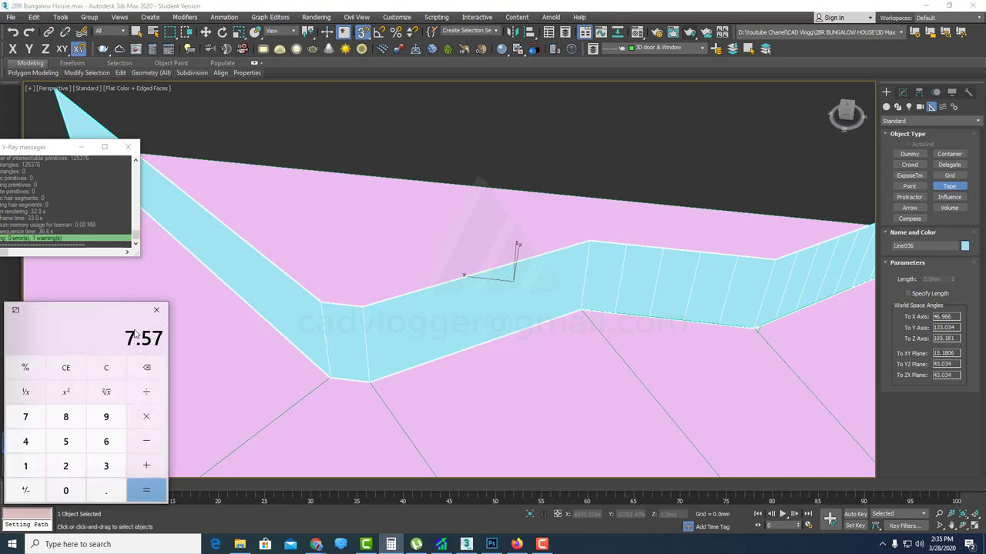
- Connect the upper and lower edges of the next undivided sloped segment with 6 segments
click(503, 295)
key(w)
click(902, 91)
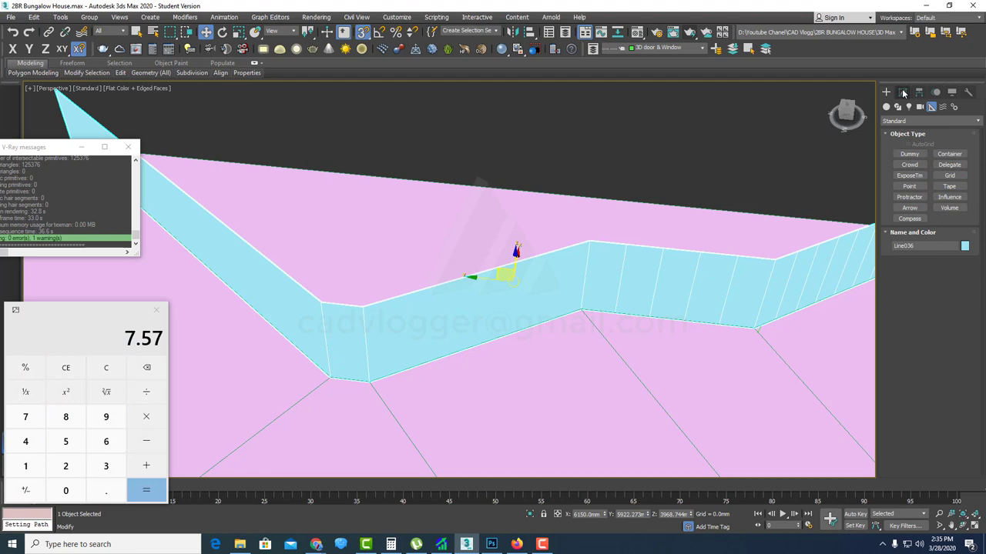
click(920, 241)
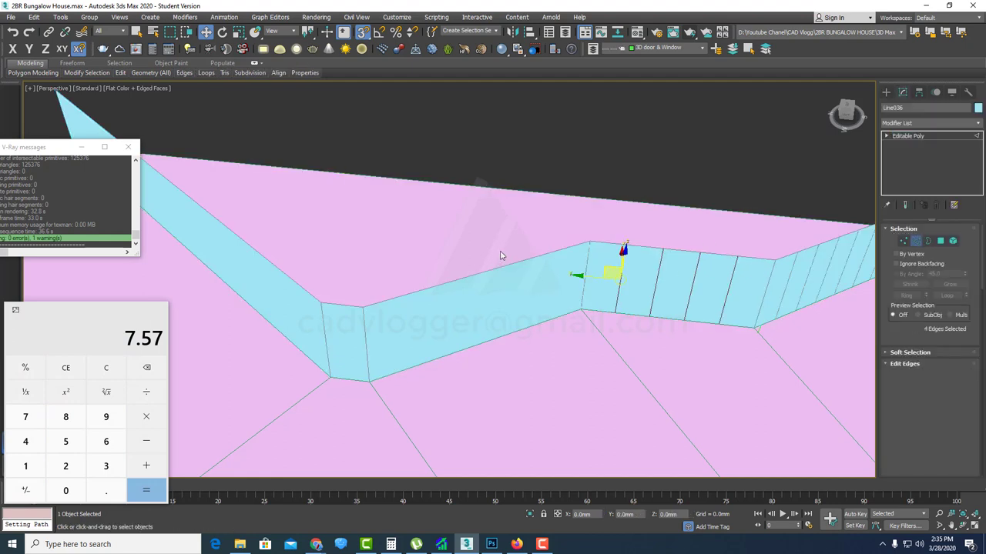
drag(505, 236, 473, 343)
alt+middle_drag(508, 282, 472, 286)
right_click(470, 285)
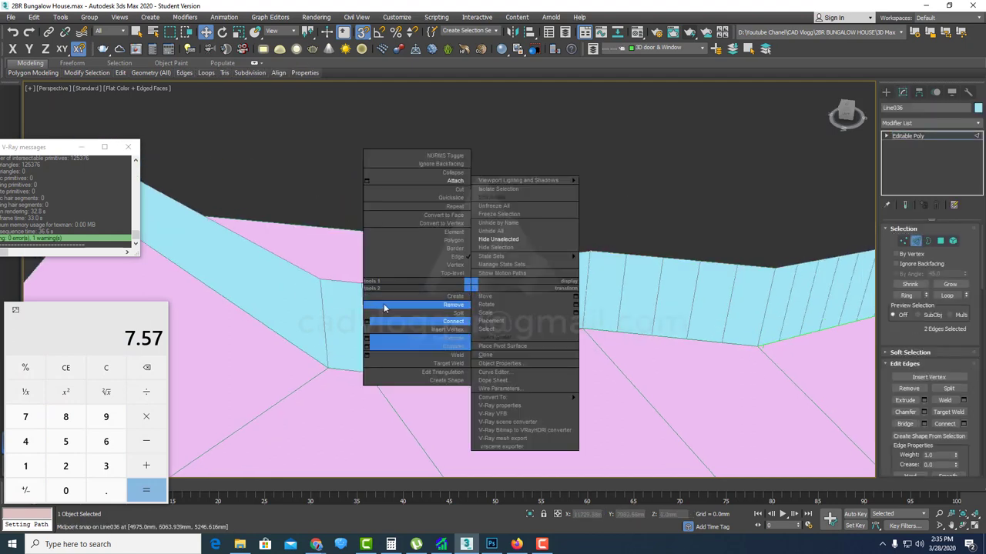
click(367, 321)
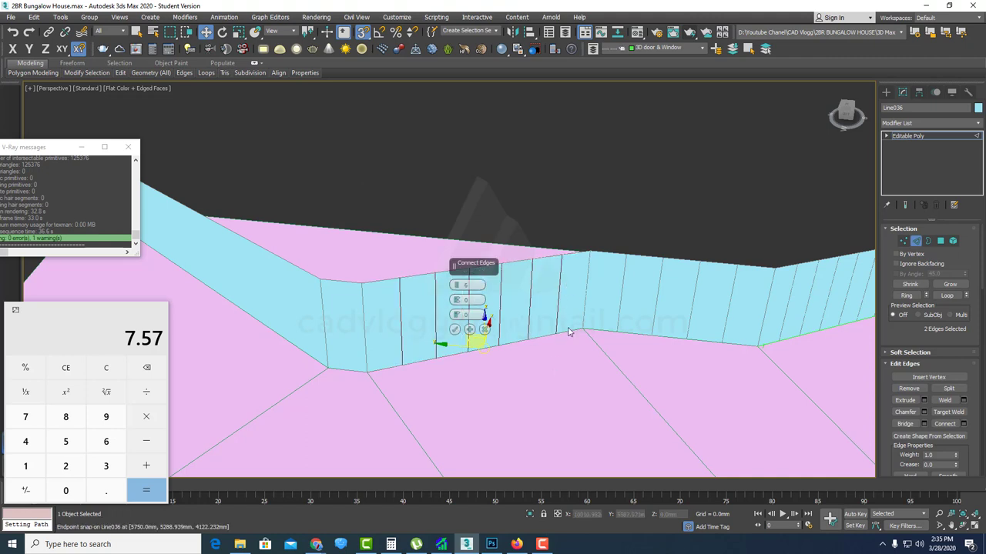
click(454, 330)
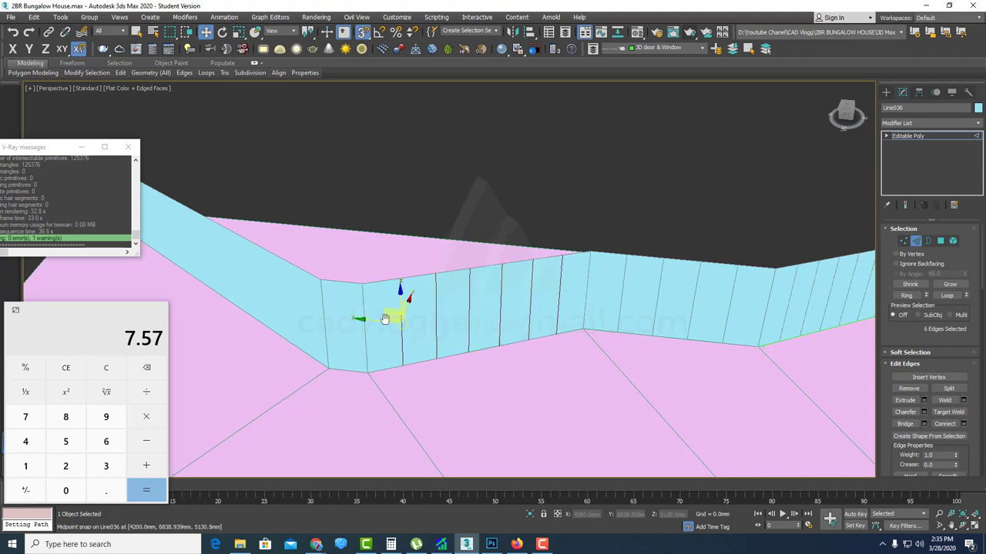
- Measure the upper edge of the long undivided segment at the strip's far end with a Tape helper, and undo that tape
alt+middle_drag(385, 319, 563, 339)
scroll(563, 339, down, 2)
click(886, 92)
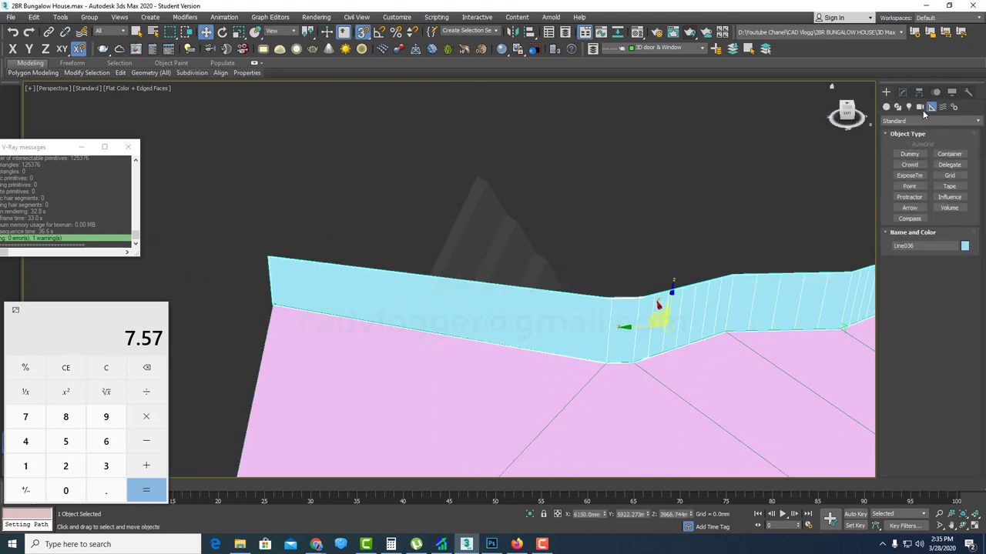
click(947, 186)
drag(269, 257, 610, 299)
alt+middle_drag(610, 298, 596, 325)
key(ctrl+z)
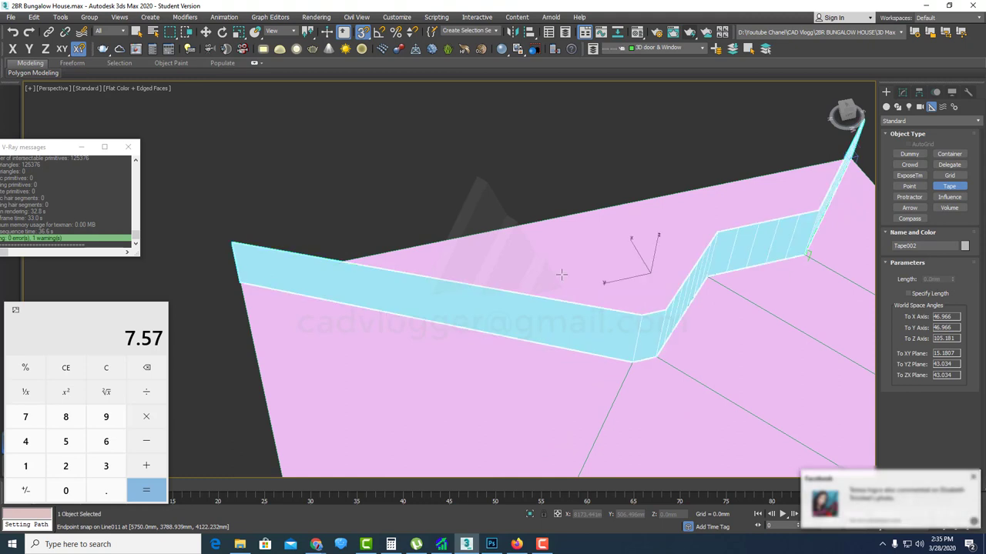
alt+middle_drag(561, 274, 510, 289)
key(w)
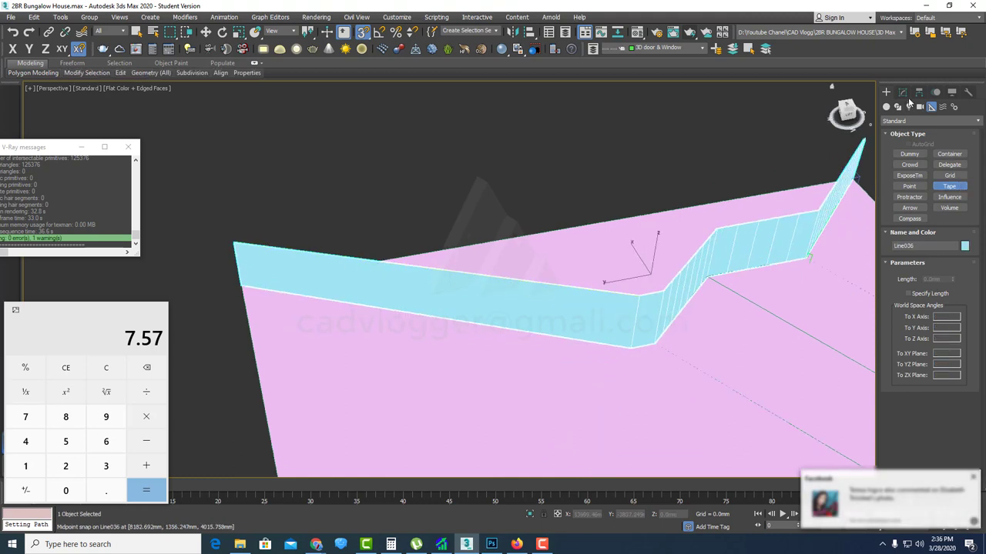
- Select the long end segment's upper and lower edges, and divide 6,300 by 300 in the Calculator
click(903, 91)
click(917, 242)
click(326, 281)
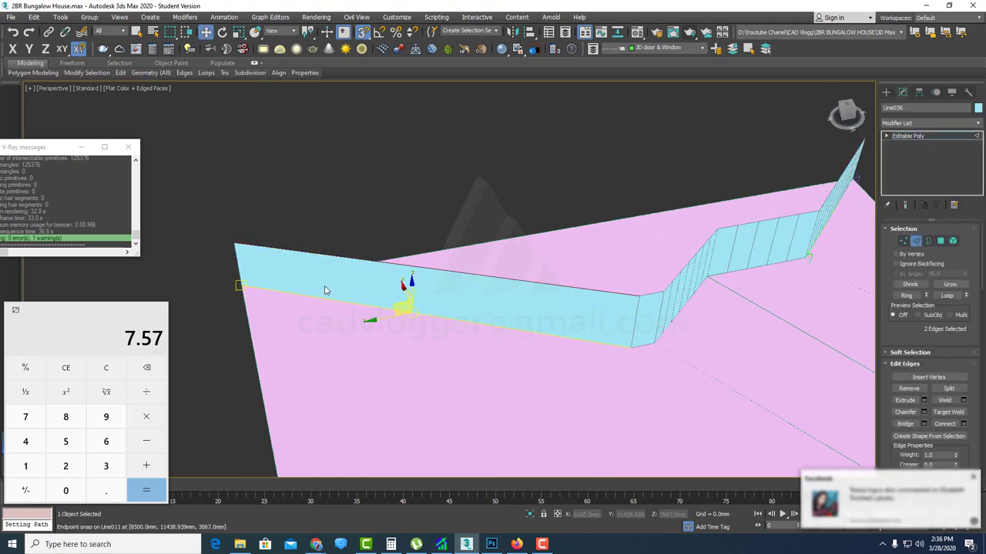
right_click(325, 275)
click(87, 325)
text(6300)
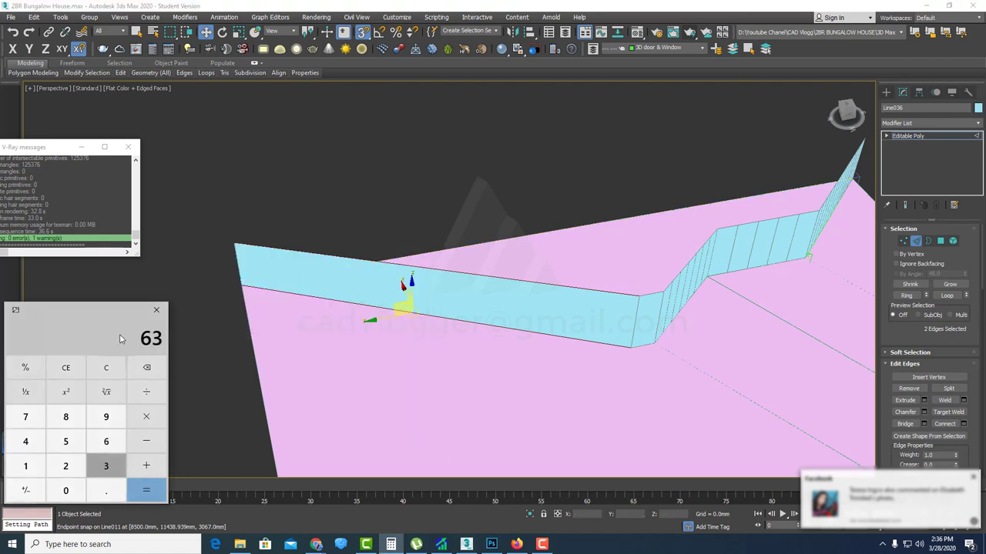
- Connect the selected upper and lower edges of the long end segment with 20 segments
right_click(359, 267)
click(260, 304)
drag(474, 286, 431, 290)
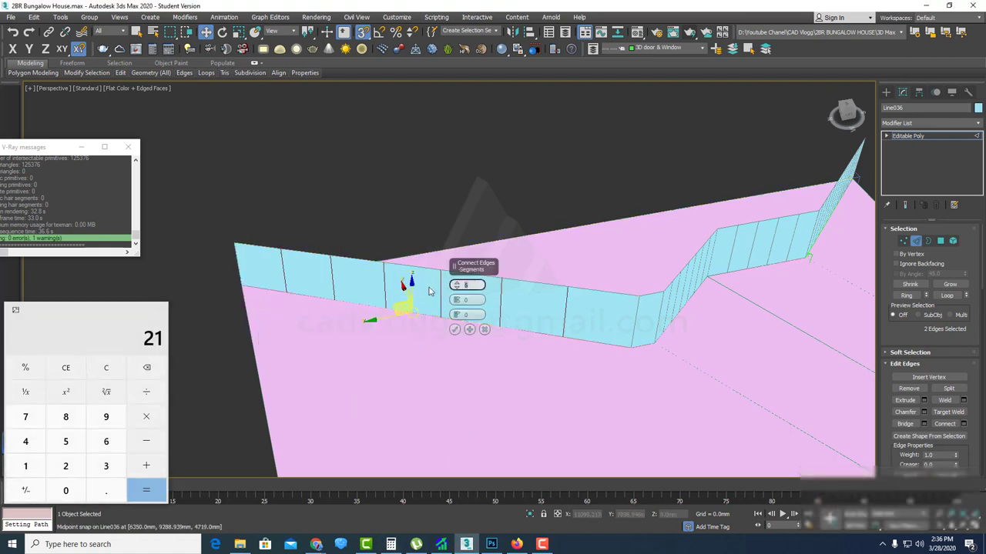
text(20)
click(454, 330)
- Switch the viewport to wireframe to expose the division edges at the strip's opposite eave end
scroll(498, 298, down, 4)
alt+middle_drag(497, 298, 537, 317)
scroll(748, 404, up, 6)
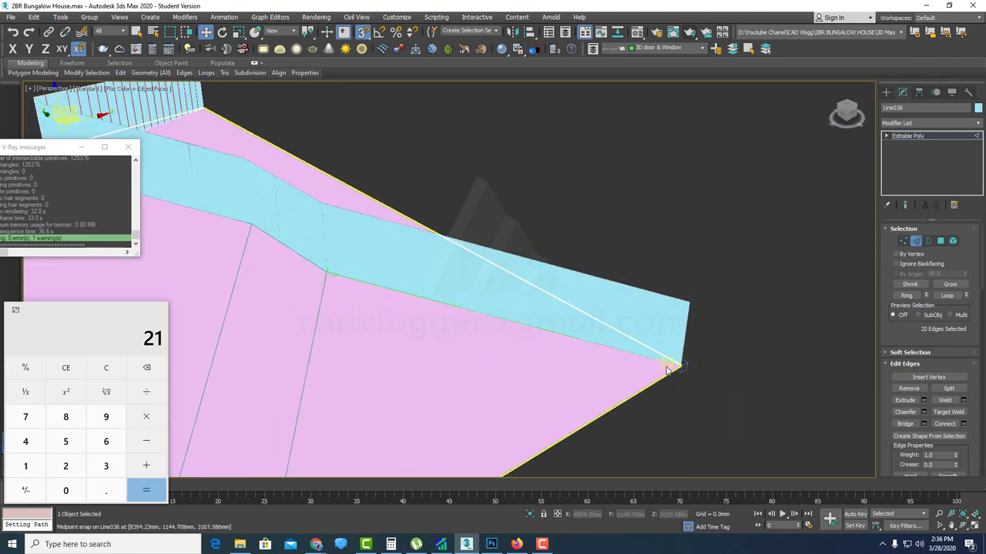
alt+middle_drag(632, 328, 610, 347)
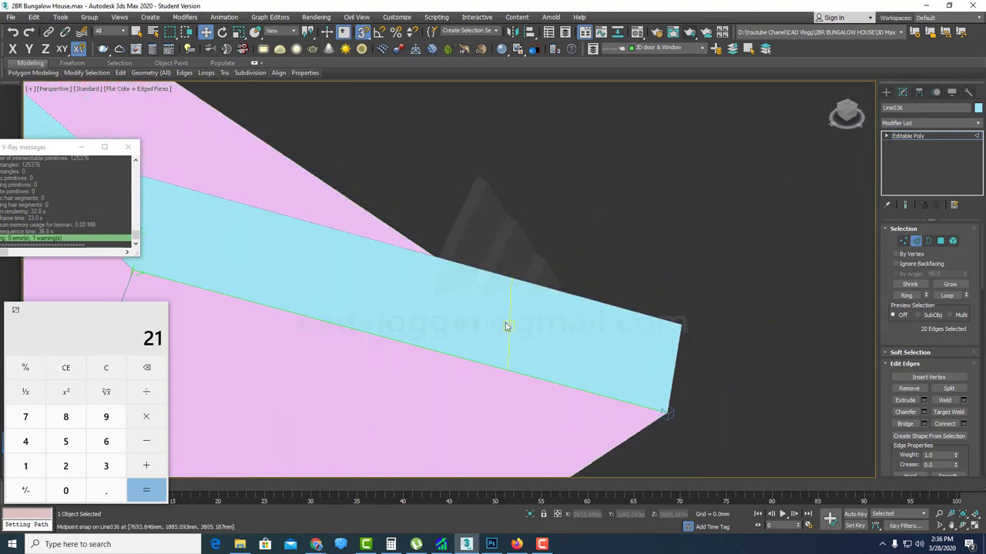
key(F3)
scroll(651, 357, down, 6)
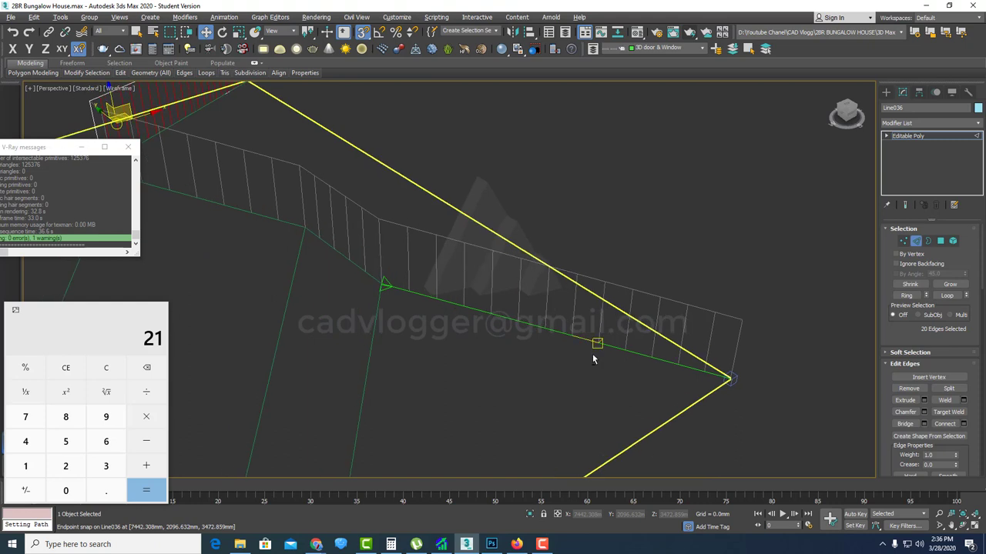
- Start a Line spline at the strip's lower eave corner and trace every division point along the first long segment to the first bend
click(885, 93)
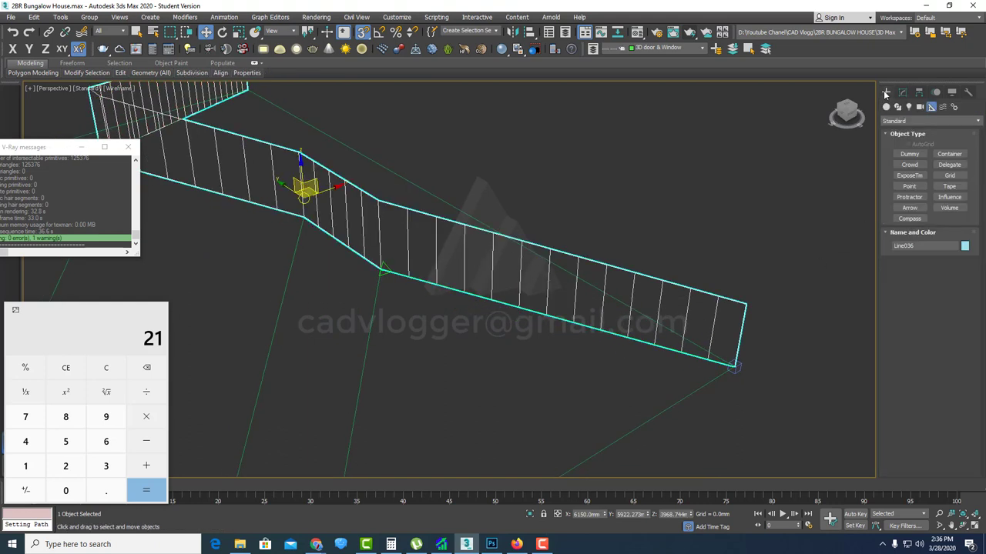
click(898, 107)
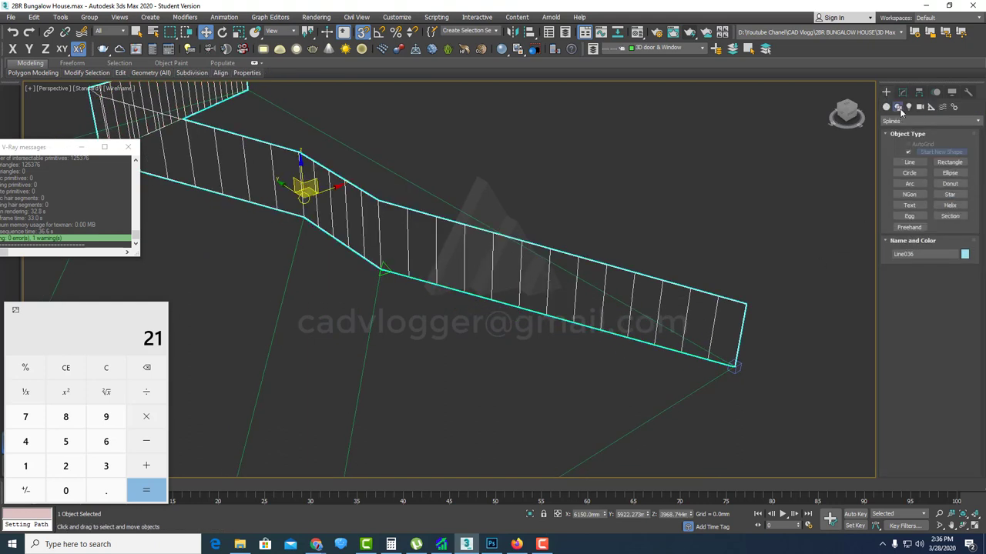
click(911, 162)
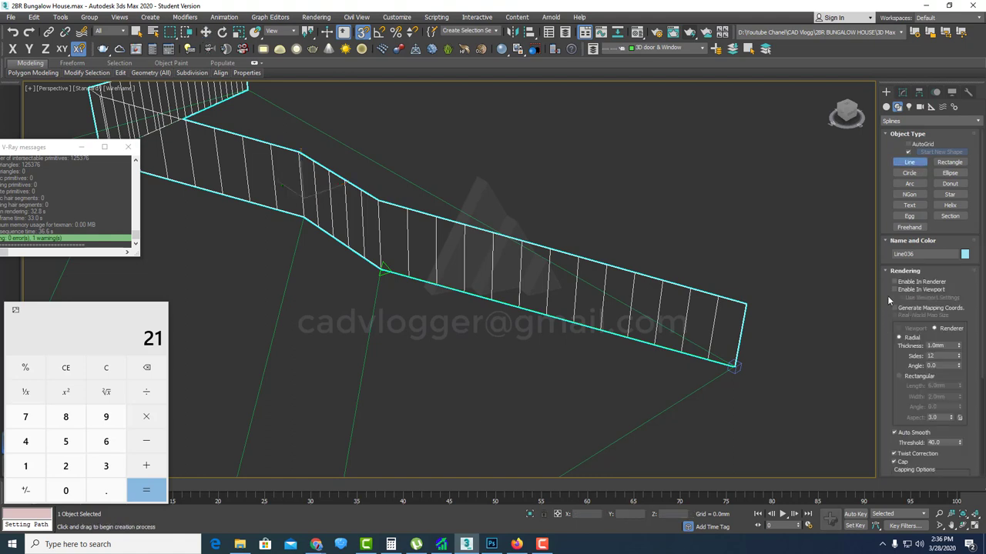
drag(888, 304, 908, 167)
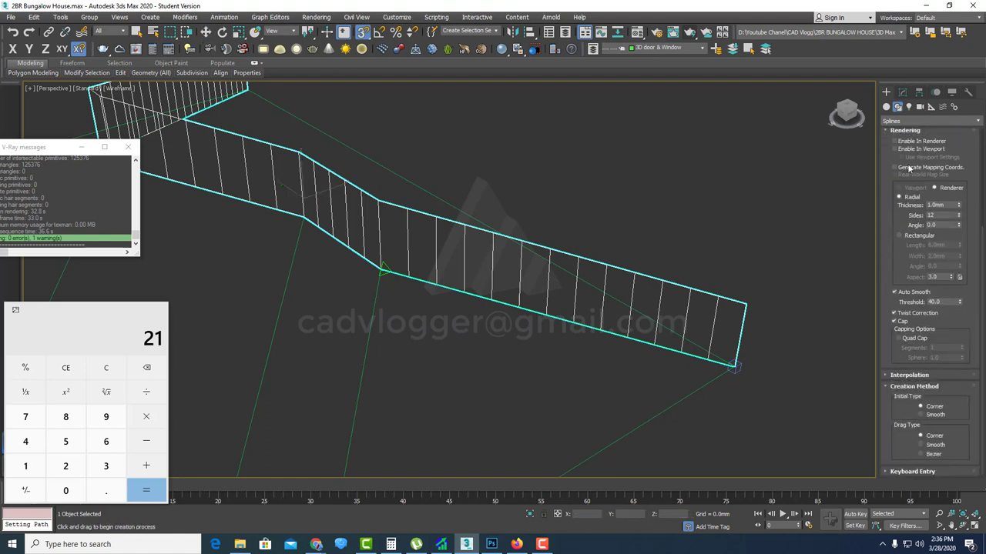
click(737, 362)
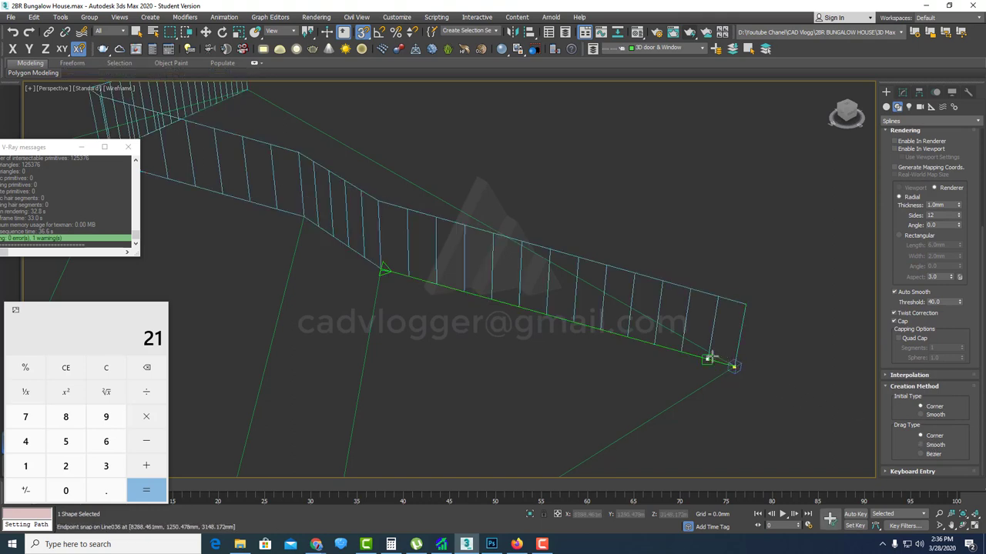
click(709, 358)
click(682, 351)
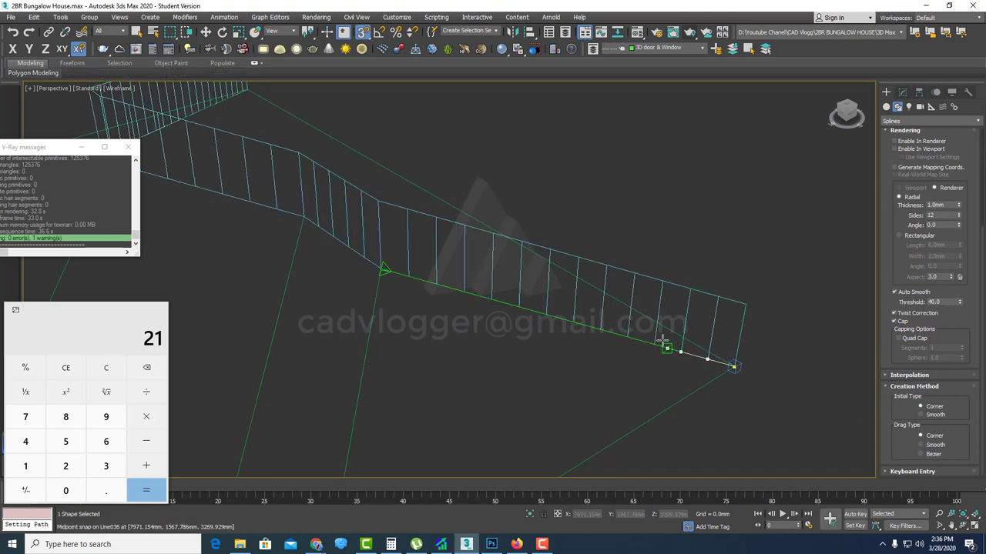
click(601, 330)
click(573, 322)
click(546, 315)
click(519, 307)
click(491, 299)
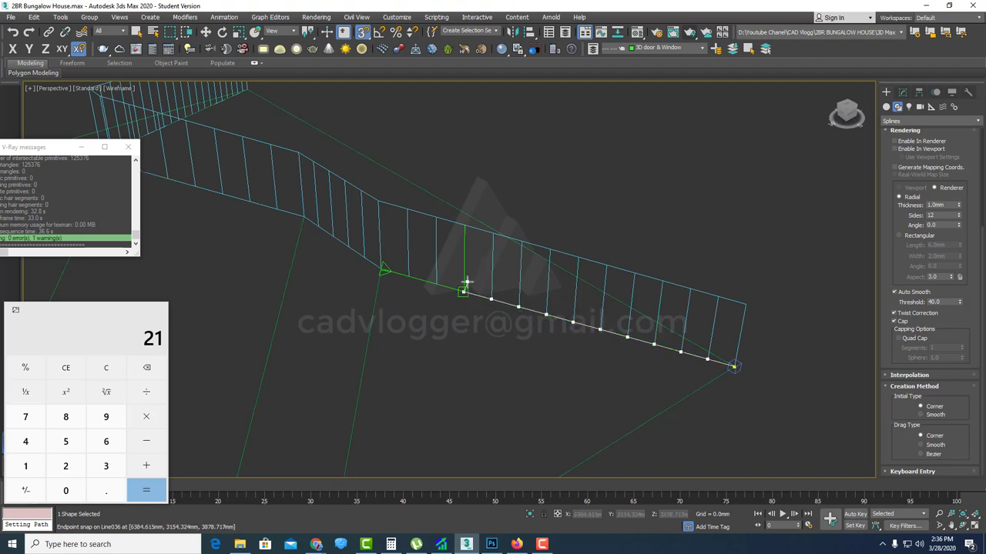
click(406, 269)
scroll(381, 266, up, 3)
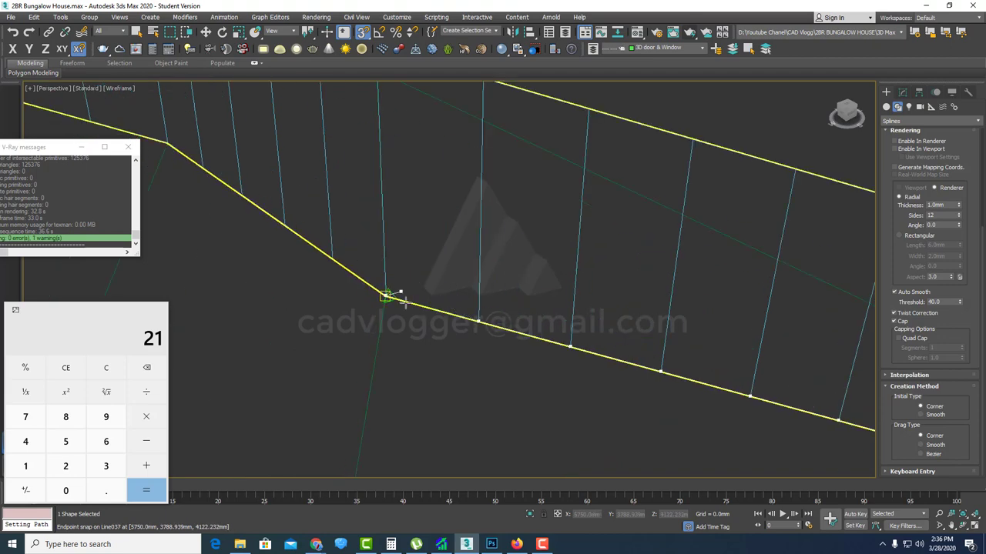
click(394, 293)
- Continue the line through the lower division points of the strip's short sloped segment and the adjoining middle segment
scroll(383, 295, down, 3)
alt+middle_drag(381, 296, 429, 300)
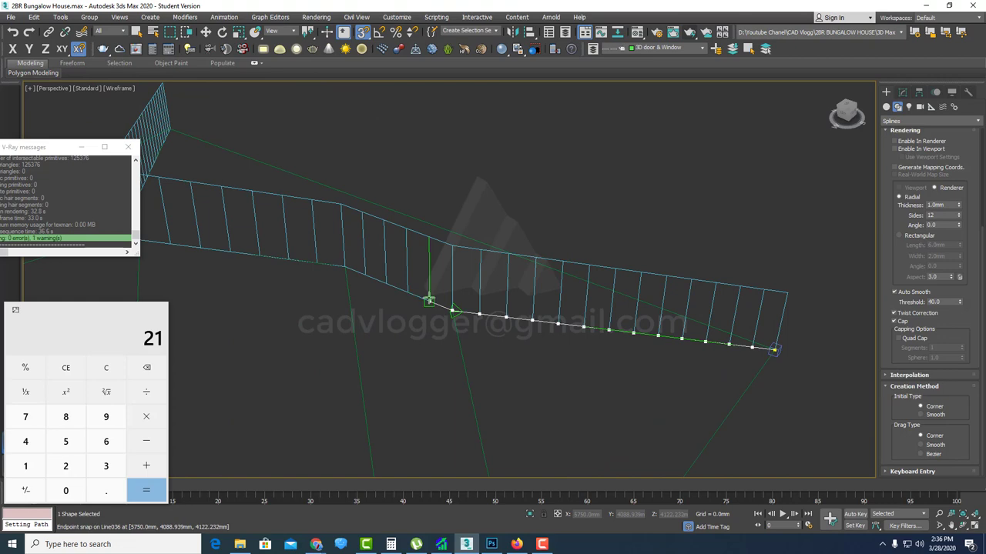
click(365, 269)
click(343, 264)
click(316, 262)
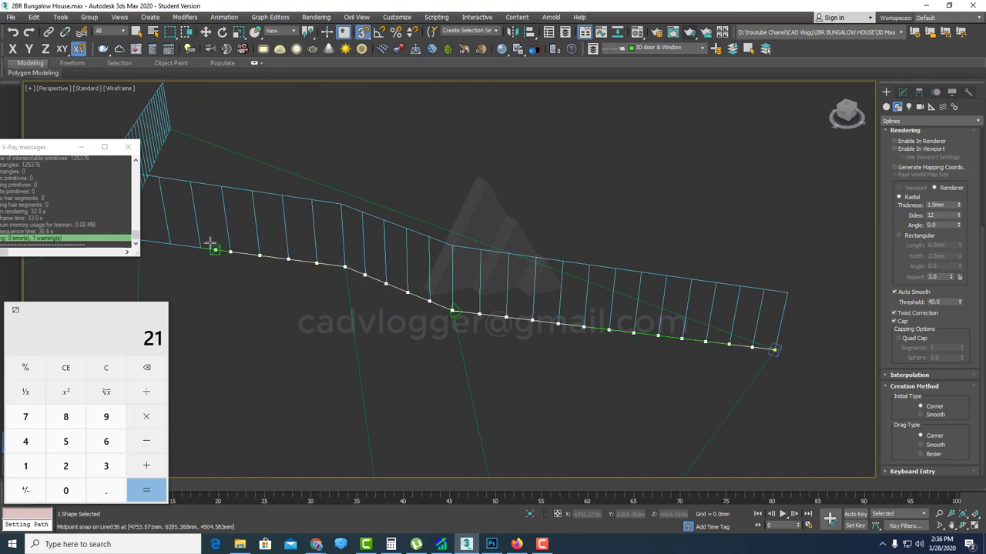
alt+middle_drag(211, 247, 389, 287)
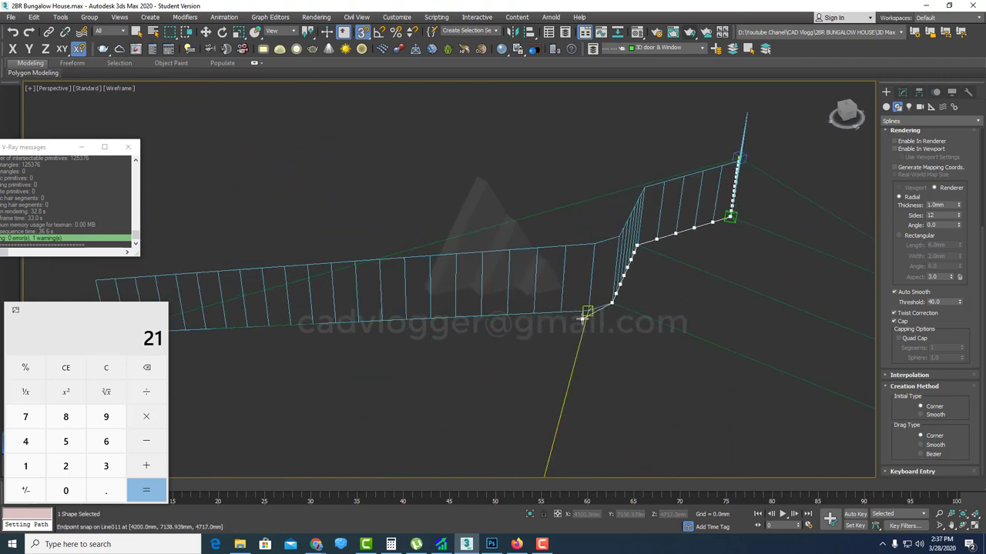
- Trace the lower division points of the last long segment to the strip's opposite eave corner, and finish the line
click(532, 312)
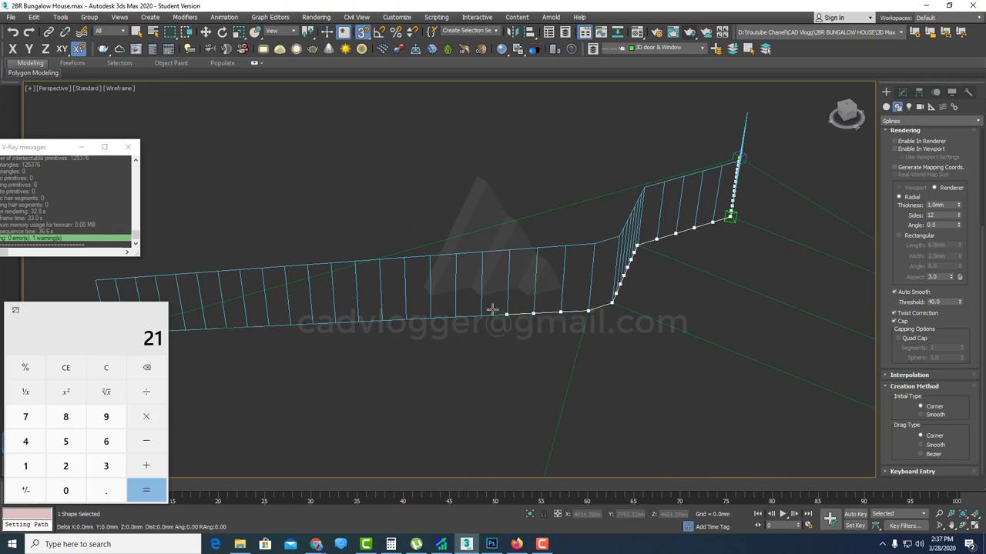
click(506, 314)
click(430, 317)
click(405, 319)
click(381, 320)
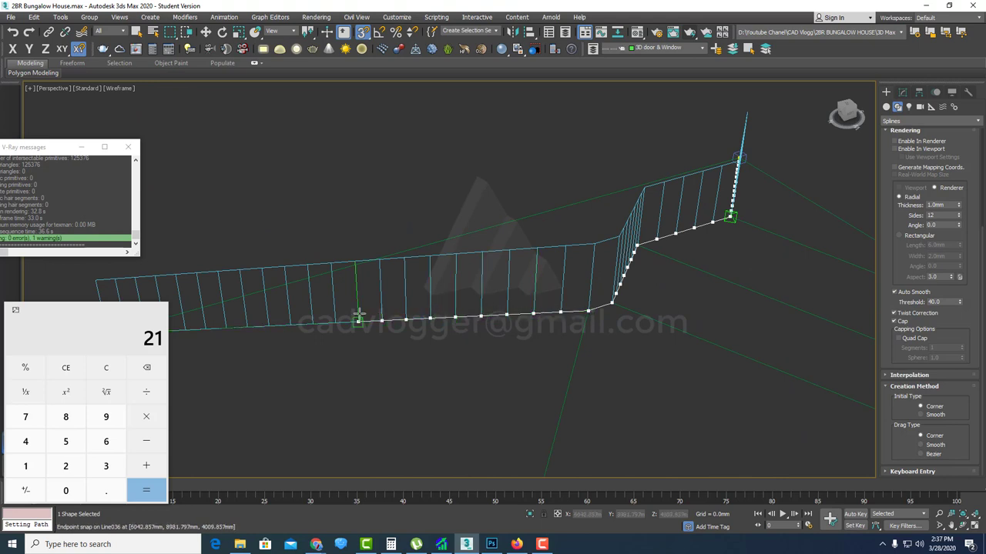
click(358, 321)
click(335, 322)
click(313, 324)
middle_drag(292, 325, 491, 324)
scroll(491, 322, up, 5)
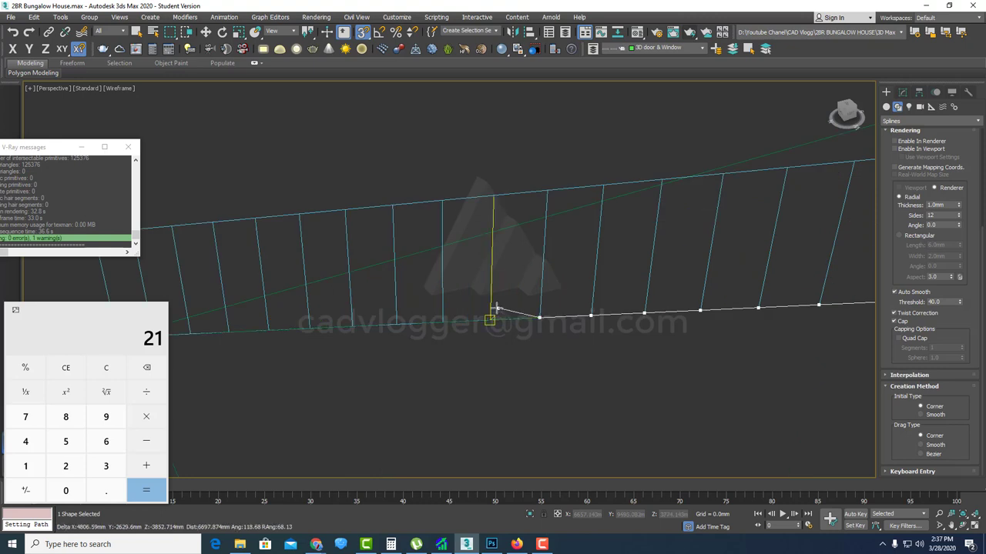
click(491, 318)
click(441, 320)
click(396, 323)
click(359, 317)
scroll(361, 317, down, 3)
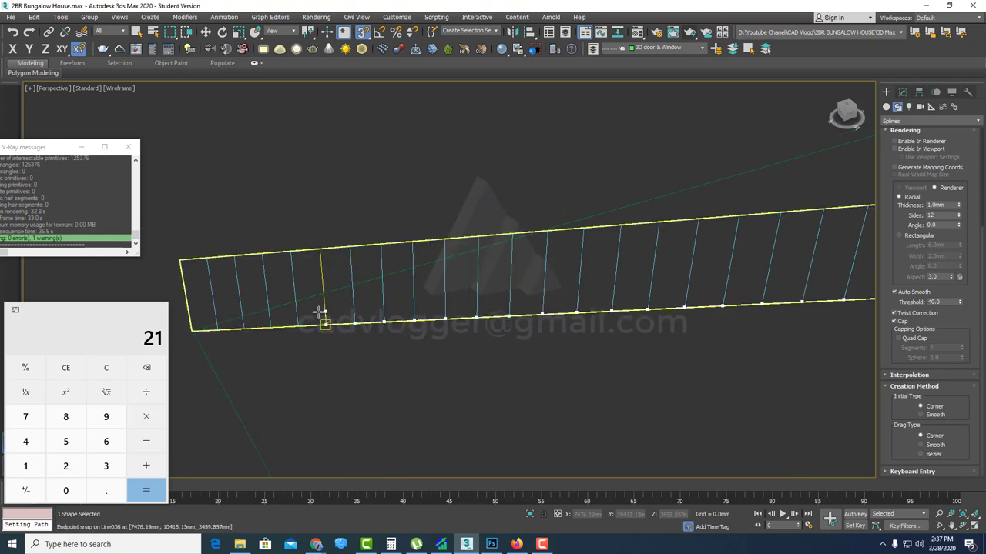
click(323, 324)
click(297, 325)
click(272, 326)
click(243, 328)
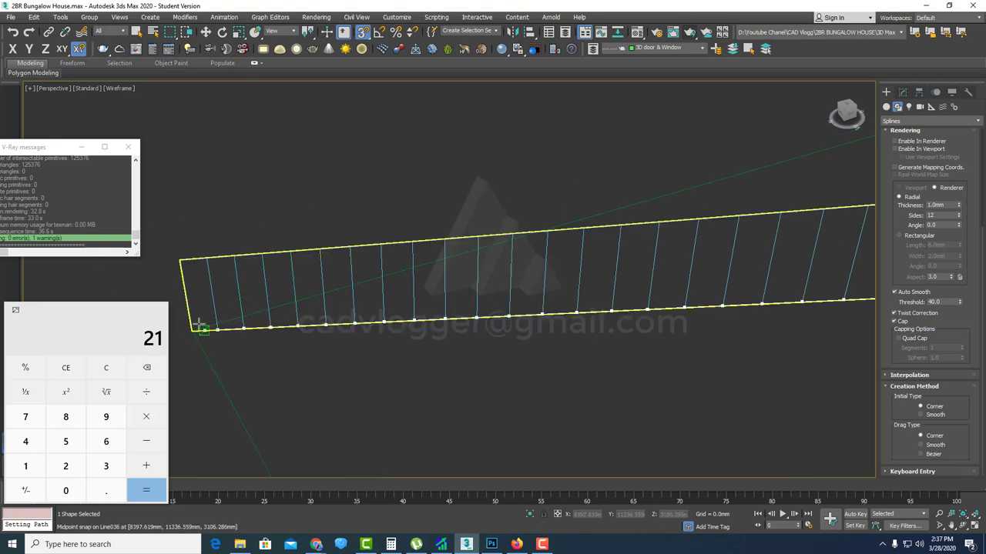
scroll(319, 326, down, 8)
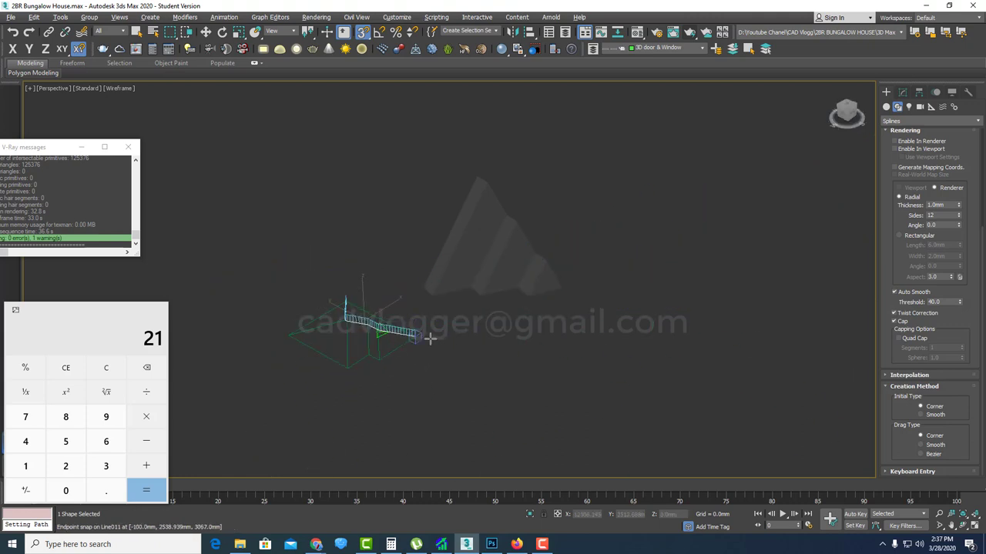
right_click(395, 330)
- Delete the divided strip, keeping only the traced line on the roof
alt+middle_drag(379, 339, 423, 328)
scroll(401, 319, up, 4)
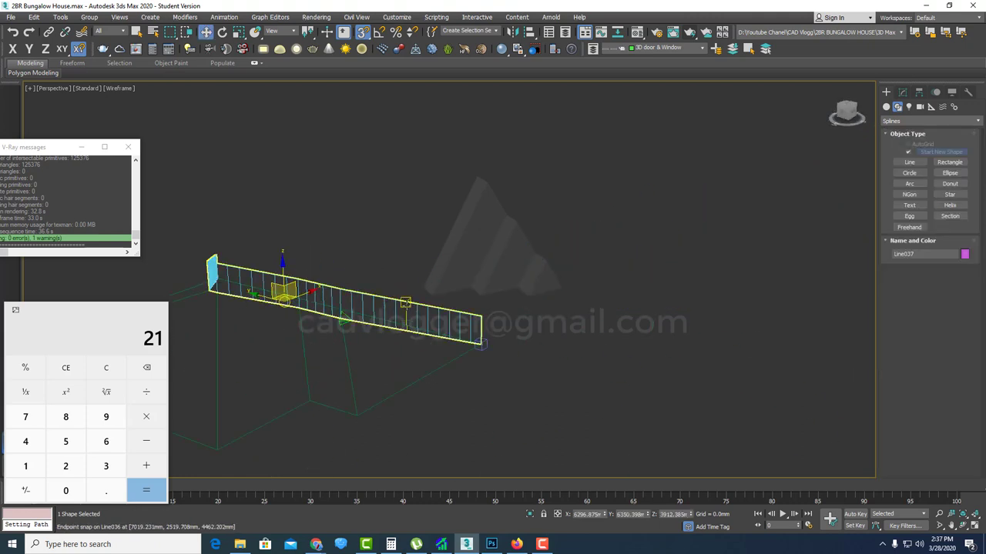
click(429, 320)
key(Delete)
- Select the traced line along the hips and ridges and apply a Sweep modifier to it
scroll(451, 338, up, 4)
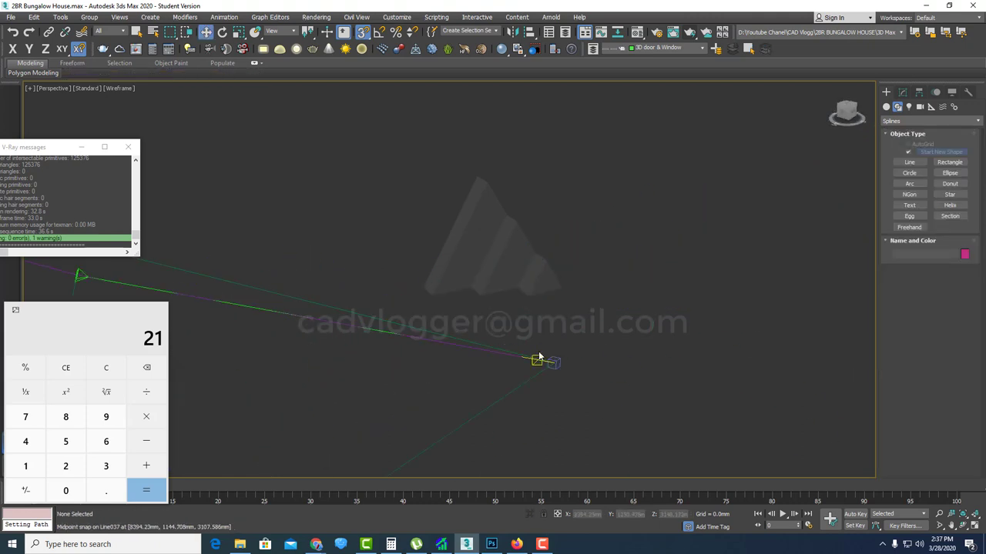
click(553, 362)
alt+middle_drag(572, 365, 518, 371)
click(443, 371)
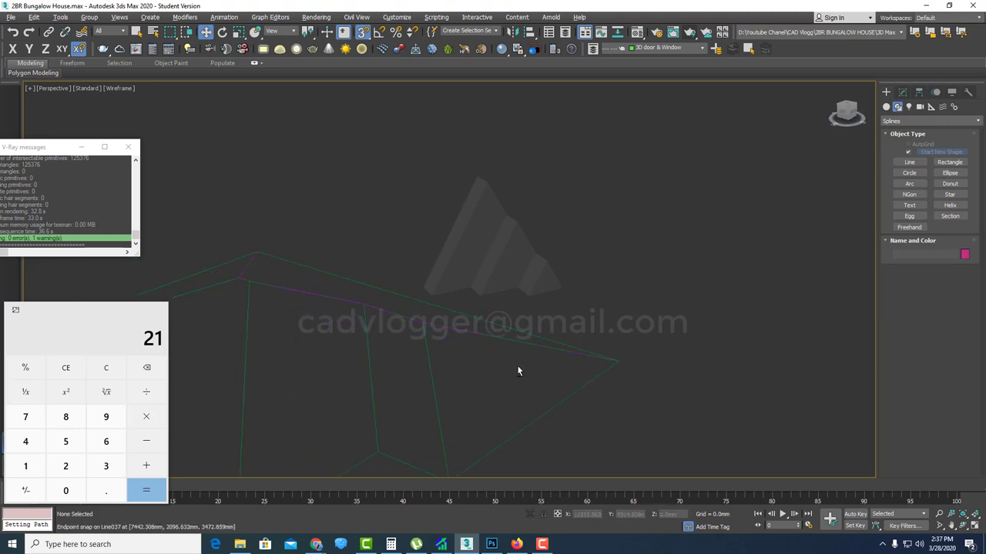
mouse_move(410, 363)
alt+middle_down()
mouse_move(550, 373)
mouse_move(539, 380)
alt+middle_up()
scroll(597, 385, up, 3)
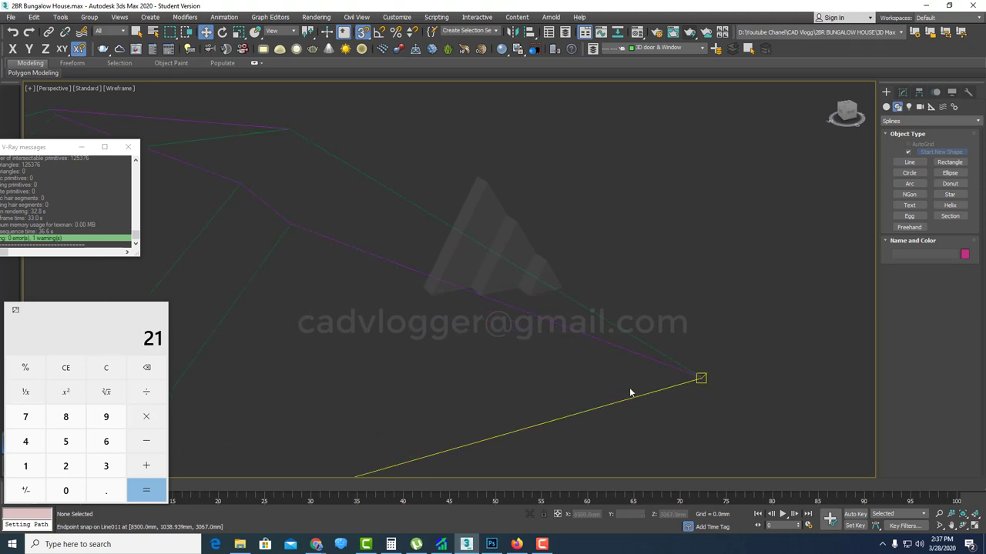
click(647, 364)
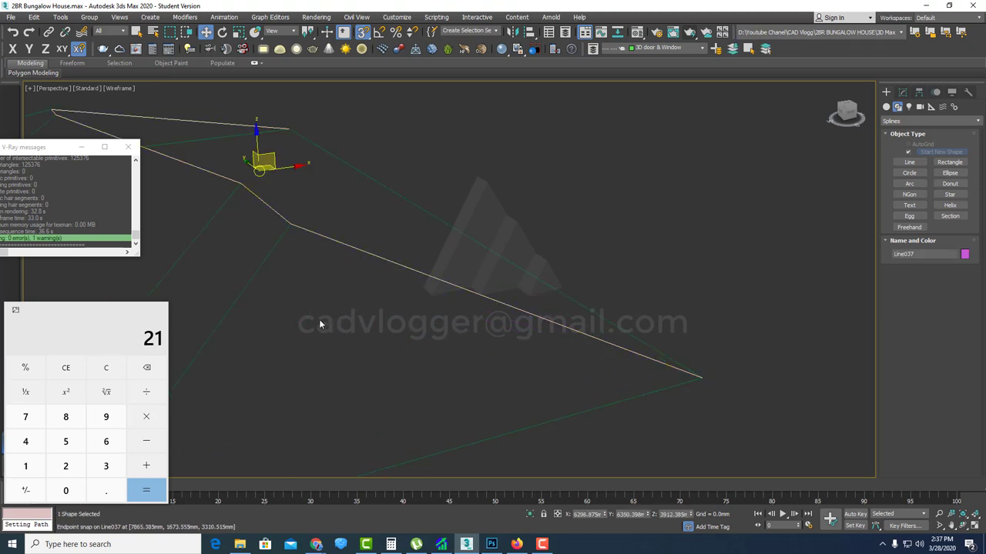
click(902, 92)
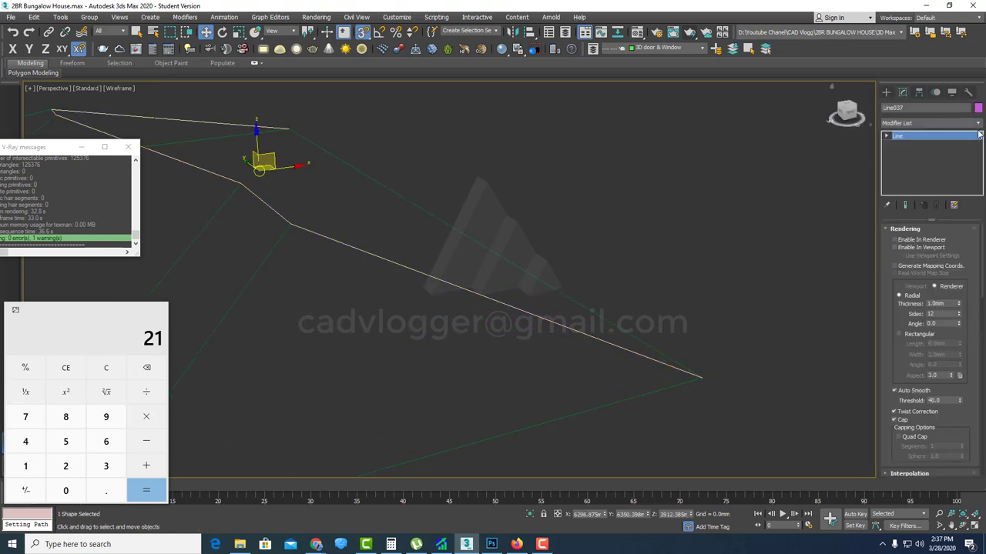
click(978, 123)
scroll(932, 308, down, 3)
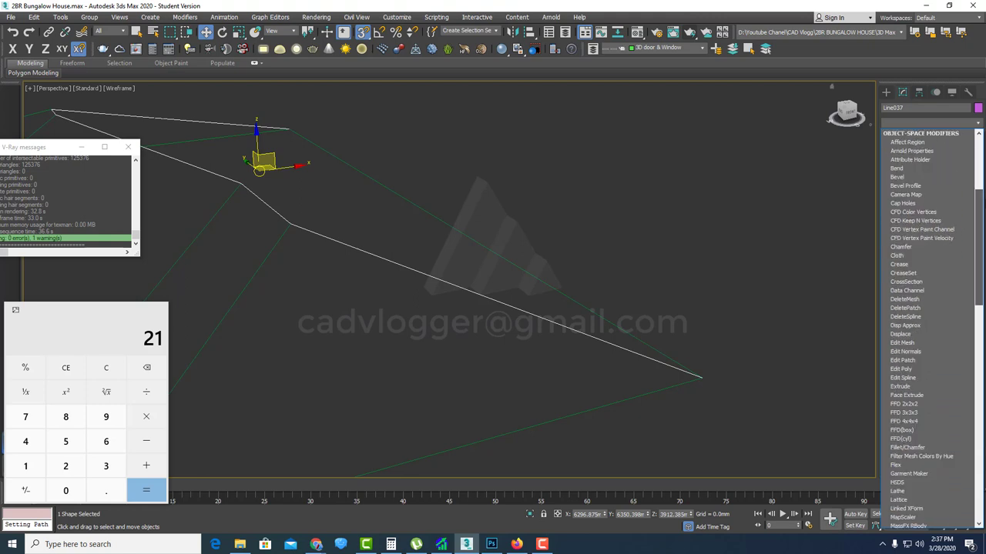
scroll(928, 293, down, 3)
click(921, 288)
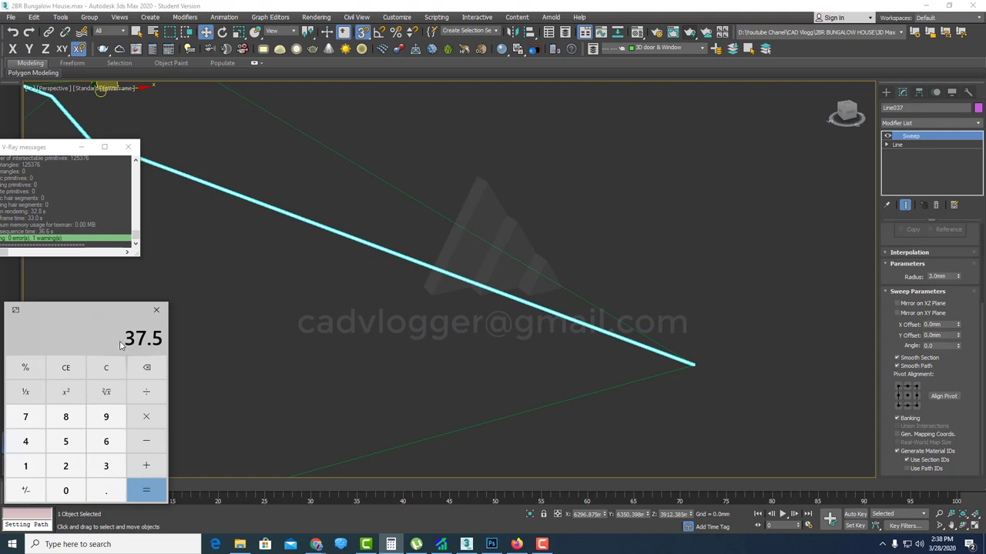
- Set the Sweep section's radius to 37.5 mm
click(936, 276)
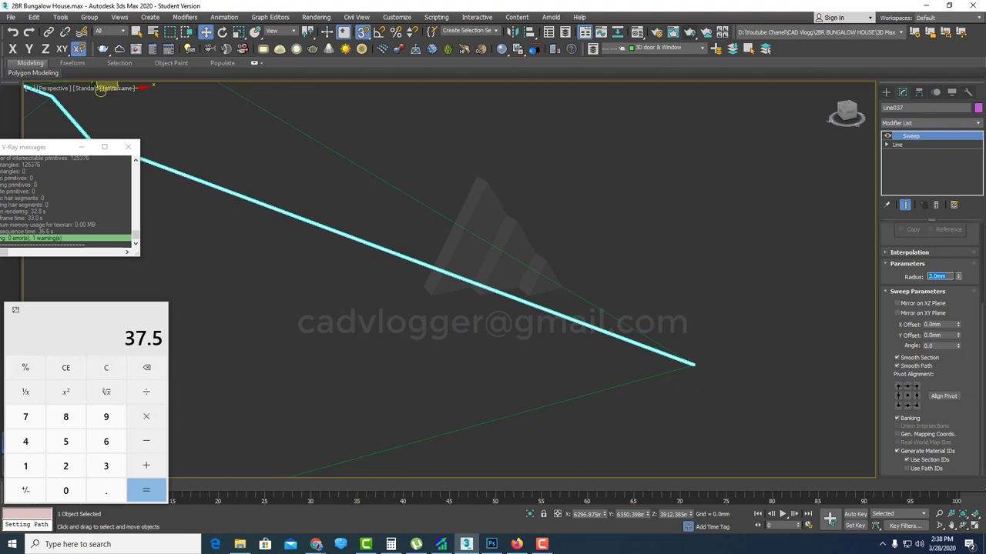
text(37.5)
key(Return)
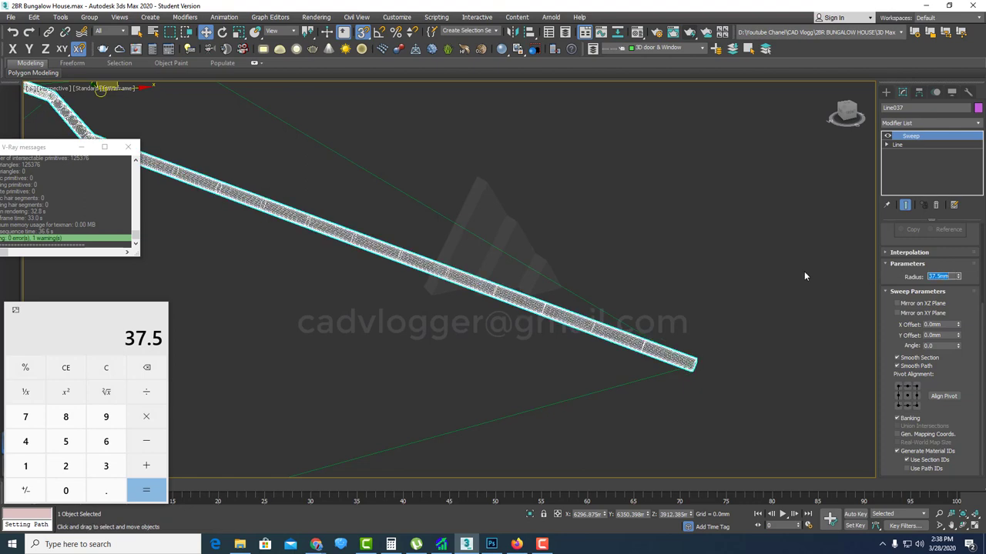
- Examine the swept profile's segments and fit along the roof's hips and ridges
scroll(684, 352, up, 1)
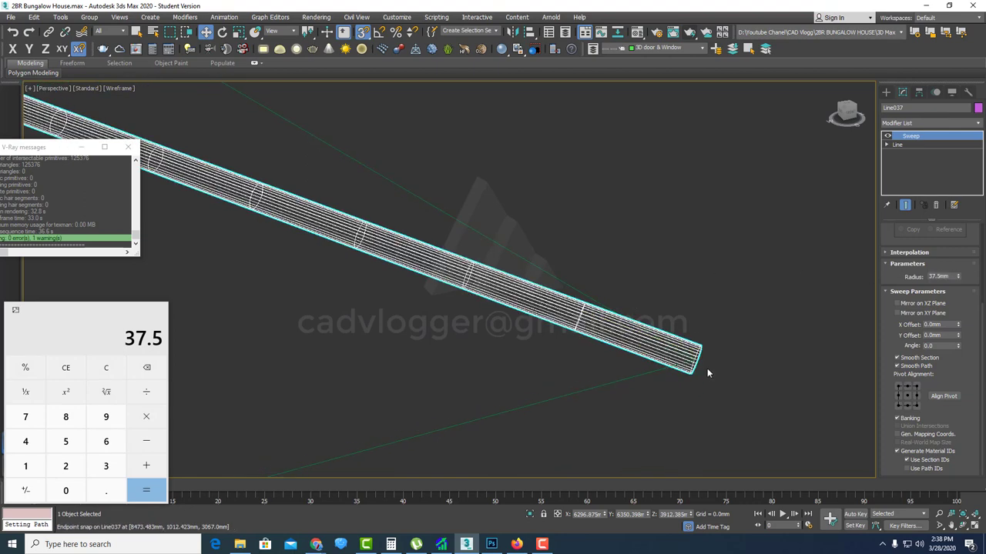
scroll(703, 368, down, 6)
scroll(682, 375, up, 3)
scroll(695, 375, up, 3)
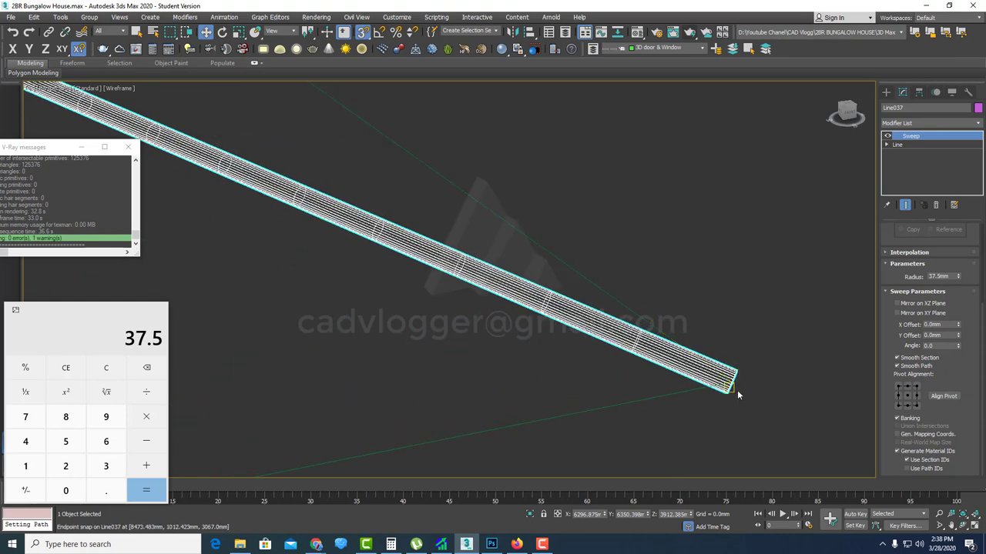
scroll(633, 340, up, 3)
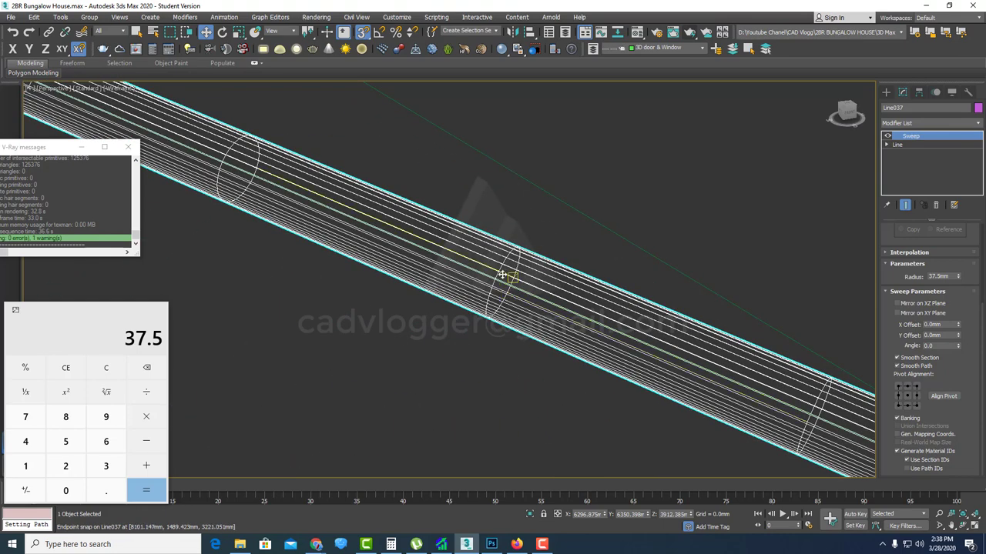
scroll(502, 275, down, 3)
scroll(323, 215, down, 4)
scroll(593, 313, up, 2)
scroll(578, 304, up, 1)
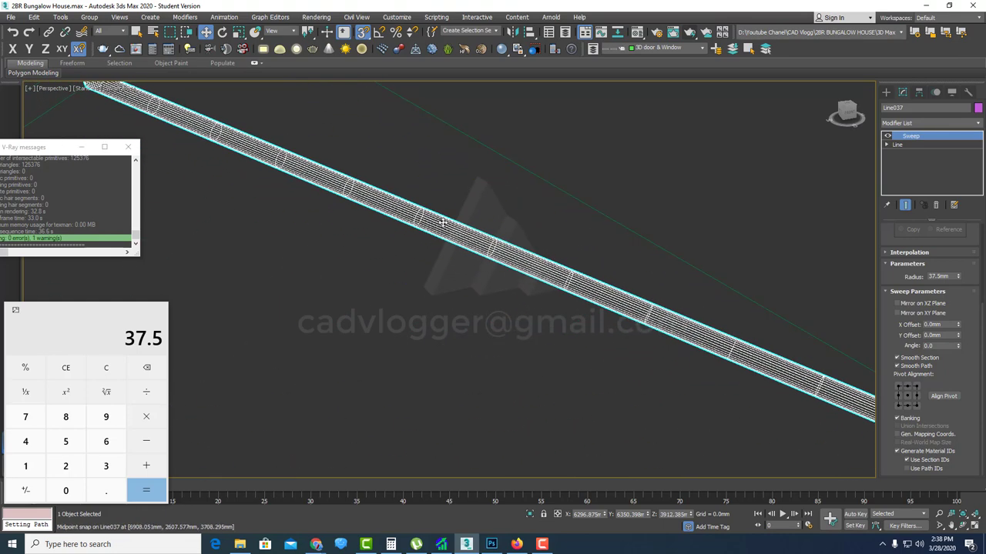
scroll(443, 223, down, 3)
scroll(390, 218, up, 3)
scroll(386, 254, down, 3)
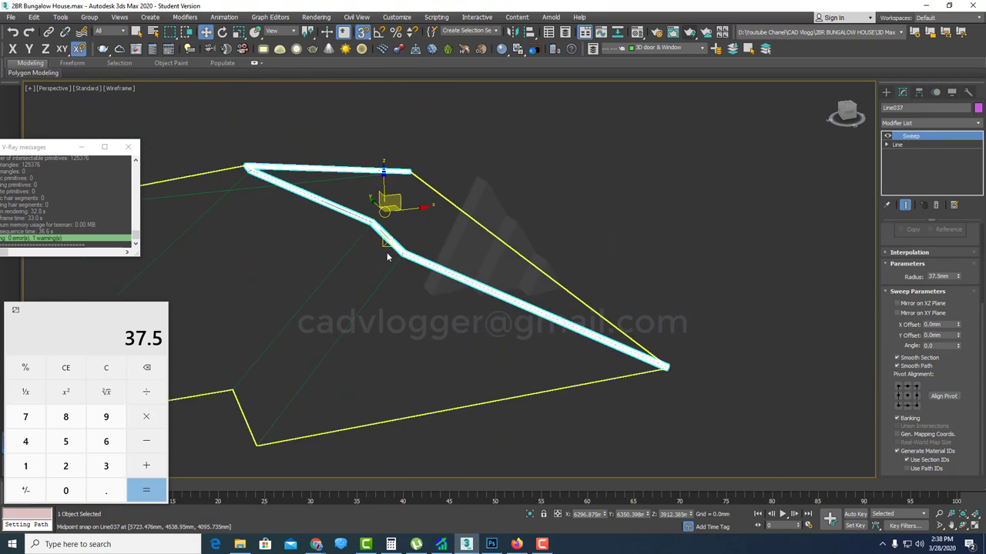
- Switch the viewport back to shaded display near the swept profile's eave end
mouse_move(387, 252)
alt+middle_down()
mouse_move(401, 269)
mouse_move(484, 282)
mouse_move(396, 286)
mouse_move(520, 343)
mouse_move(550, 326)
alt+middle_up()
scroll(521, 344, up, 5)
scroll(540, 341, up, 1)
key(F3)
scroll(541, 325, up, 2)
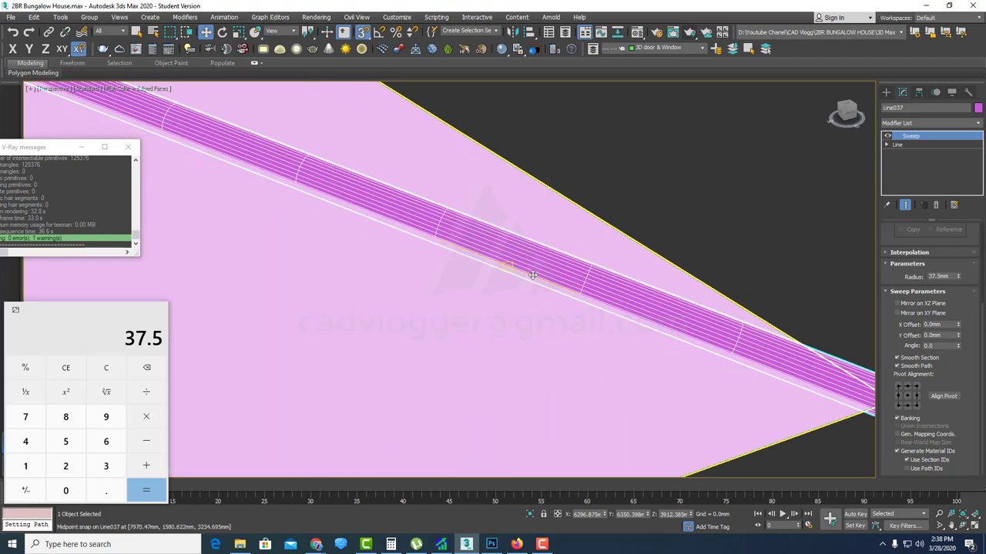
- Convert the swept ridge profile to an Editable Poly
right_click(532, 260)
mouse_move(604, 368)
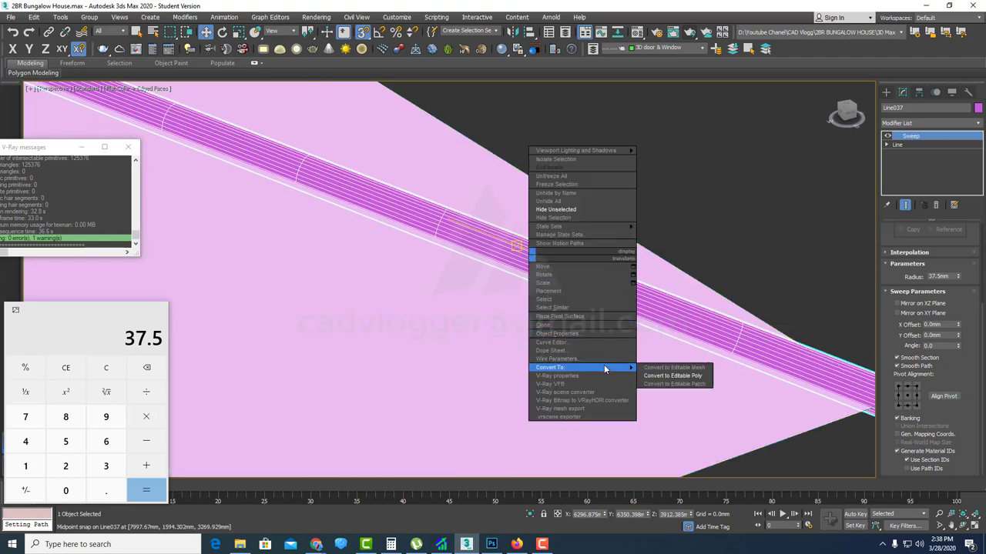
click(672, 368)
scroll(665, 365, down, 2)
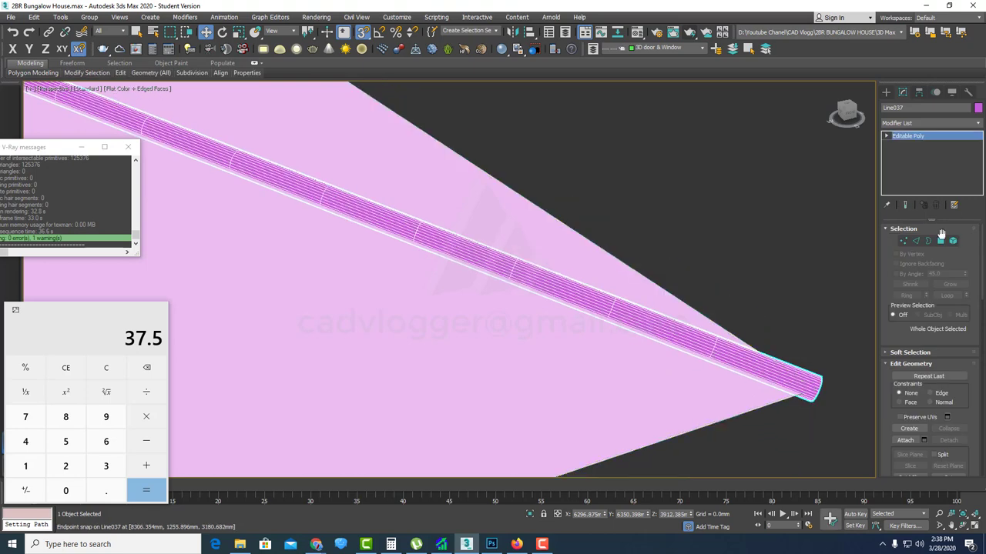
- Enable window selection at edge level and select the cross-section edge rings on the first hip, starting from its eave end
click(916, 242)
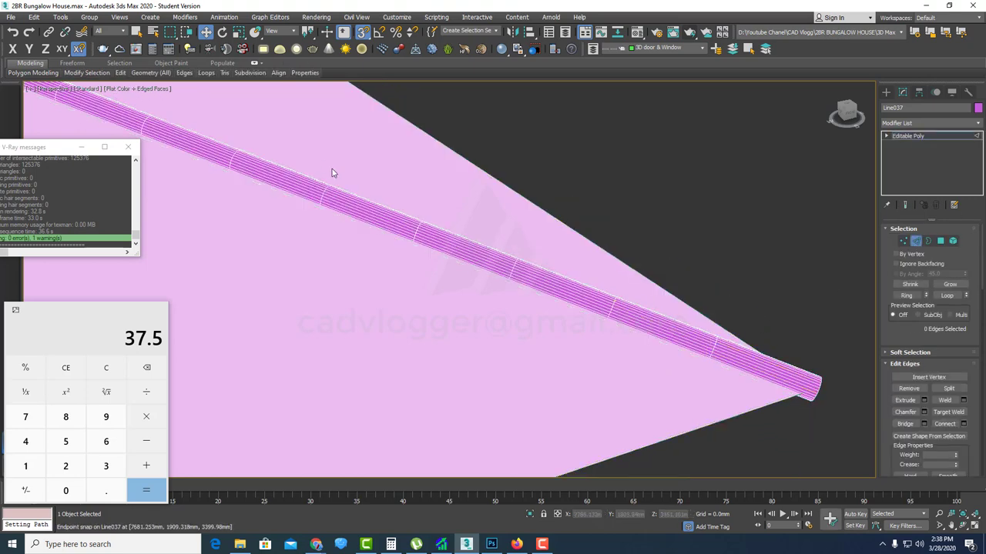
click(187, 32)
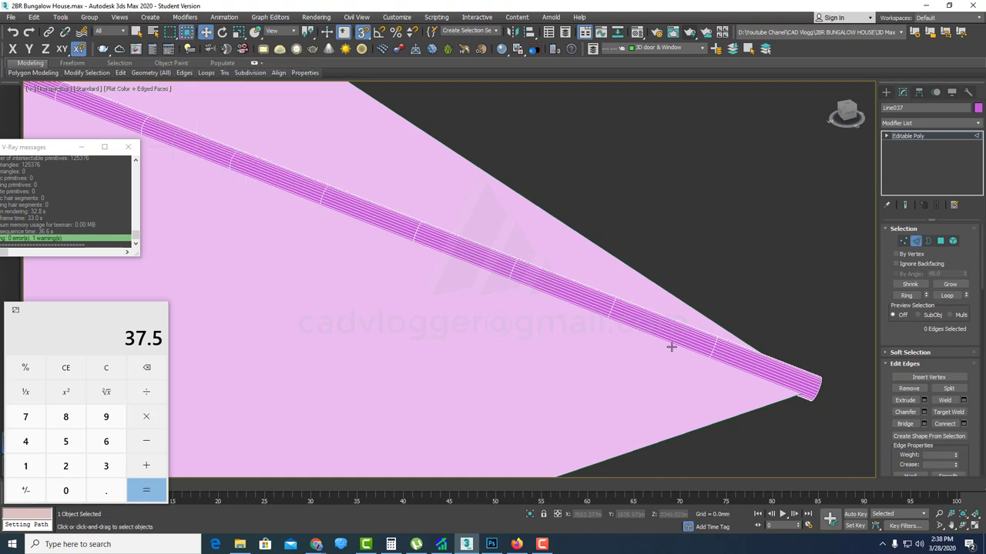
drag(756, 306, 756, 306)
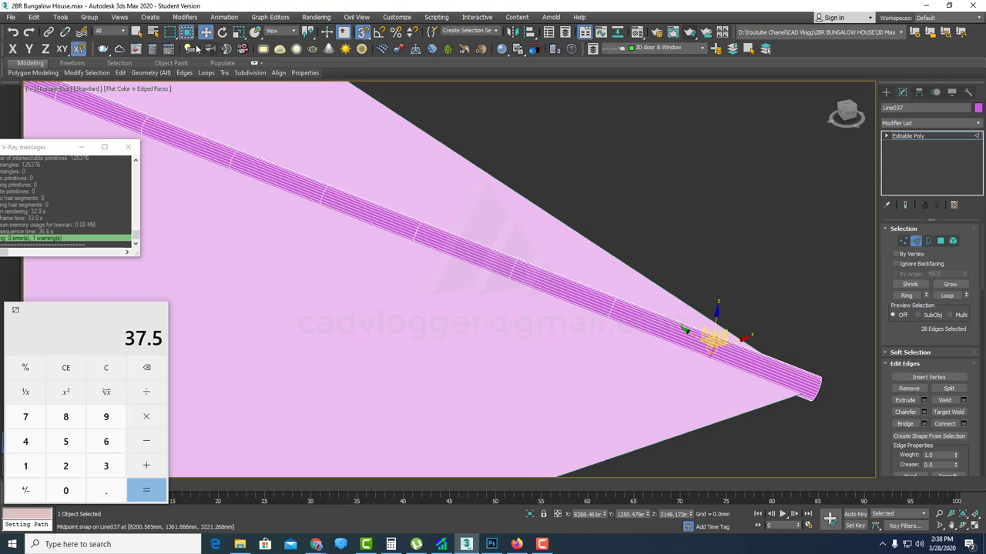
drag(651, 395, 772, 276)
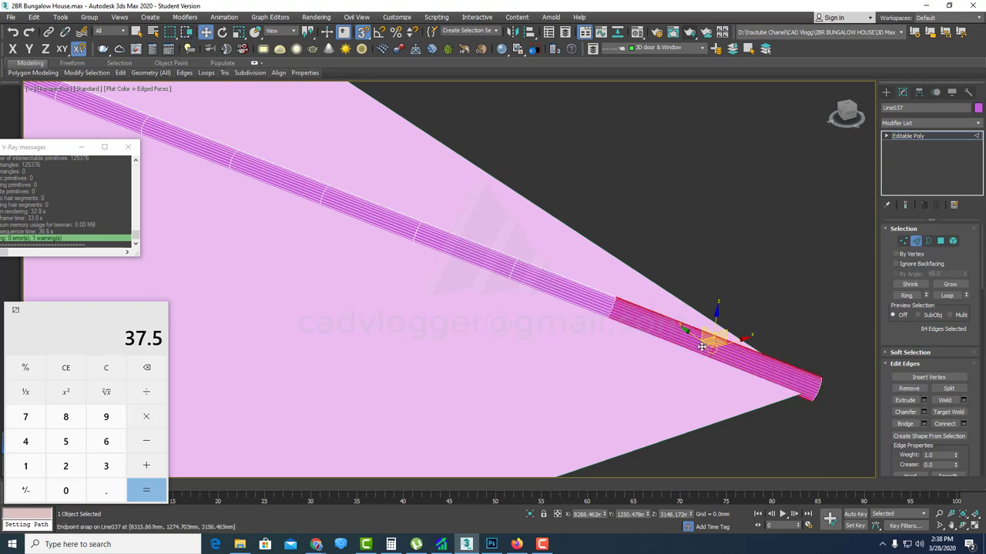
click(187, 33)
drag(648, 398, 758, 319)
ctrl+drag(578, 346, 653, 277)
ctrl+drag(482, 312, 562, 233)
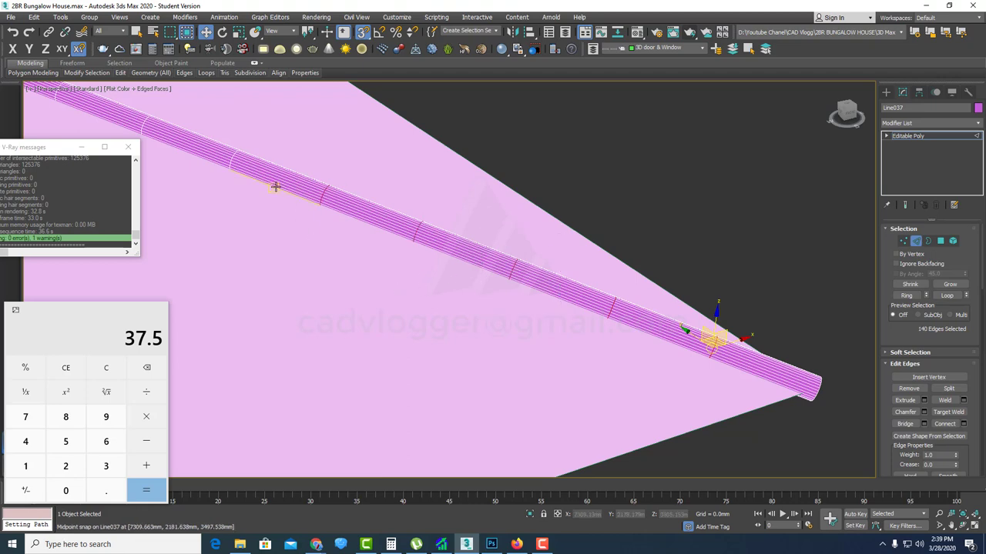
- Add the remaining division rings on the upper part of the first hip and the short sloped section beyond its bend to the edge selection
middle_drag(275, 187, 598, 331)
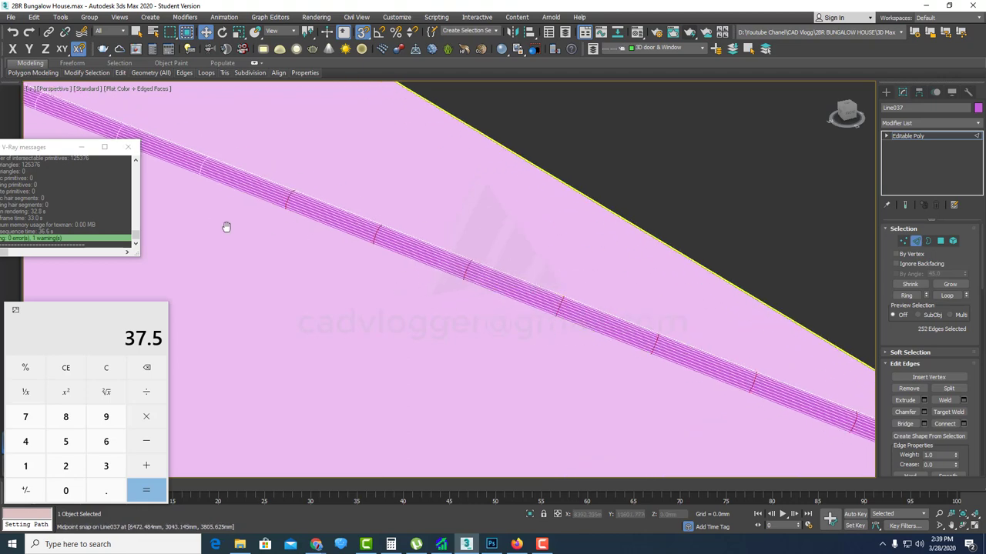
middle_drag(226, 228, 563, 304)
middle_drag(371, 216, 514, 336)
ctrl+drag(309, 243, 314, 242)
scroll(240, 300, down, 3)
middle_drag(240, 300, 496, 306)
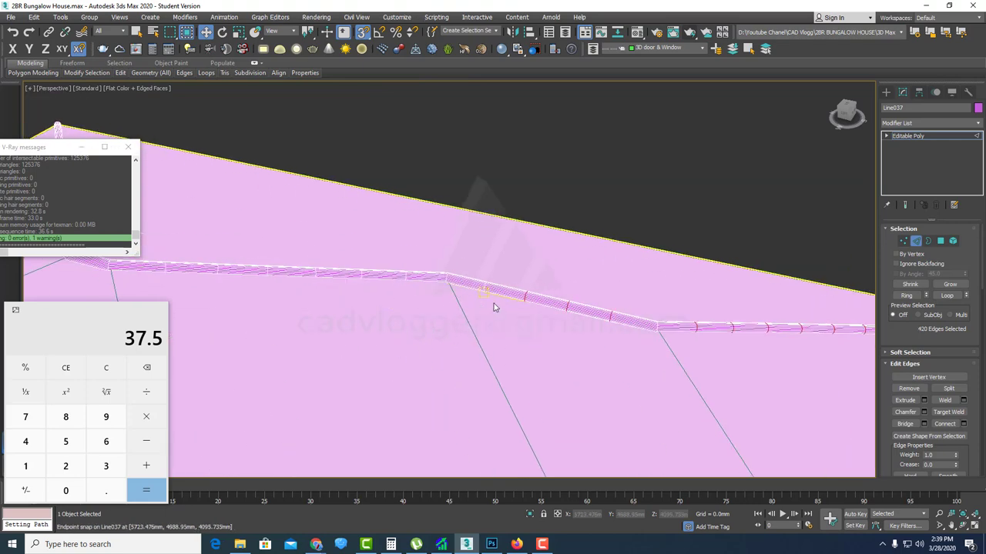
scroll(495, 305, up, 3)
ctrl+drag(453, 305, 516, 248)
- Add the division rings of the middle section, up to the short ridge piece, to the edge selection
middle_drag(333, 309, 523, 310)
scroll(524, 311, up, 2)
ctrl+drag(528, 304, 477, 231)
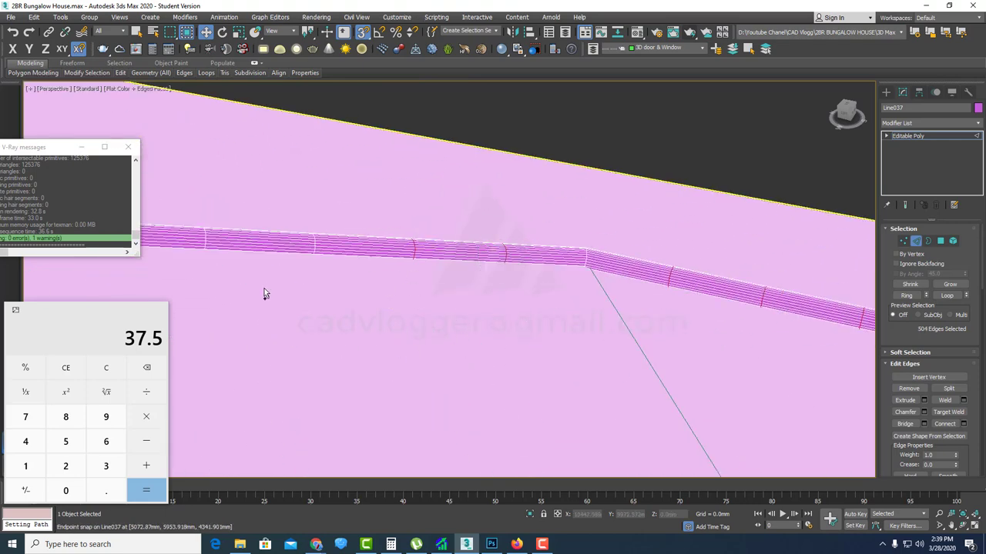
ctrl+drag(264, 289, 336, 224)
scroll(284, 261, down, 3)
middle_drag(279, 260, 423, 310)
scroll(423, 310, up, 3)
ctrl+click(247, 248)
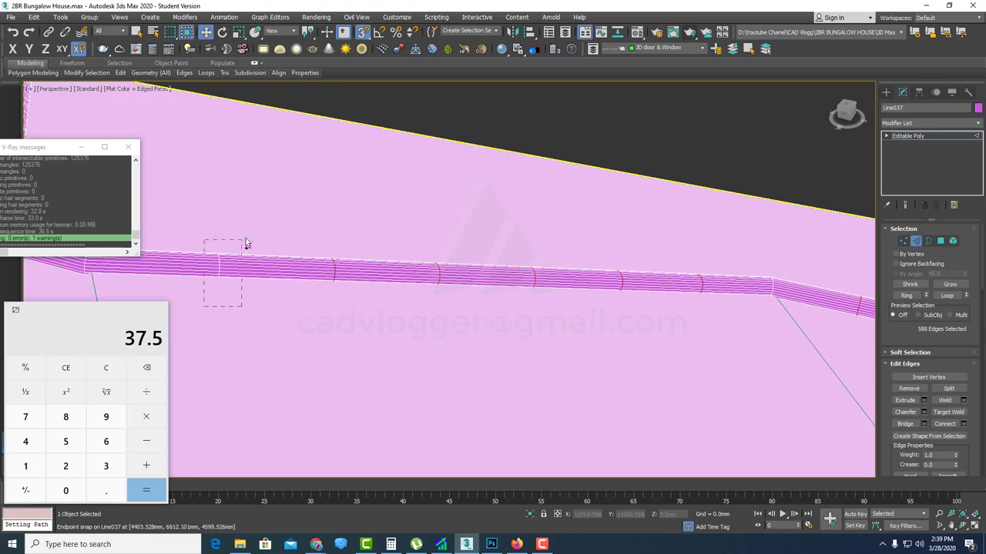
- Extend the edge selection with the division rings on the upper half of the far hip beyond the short ridge piece
middle_drag(247, 248, 489, 362)
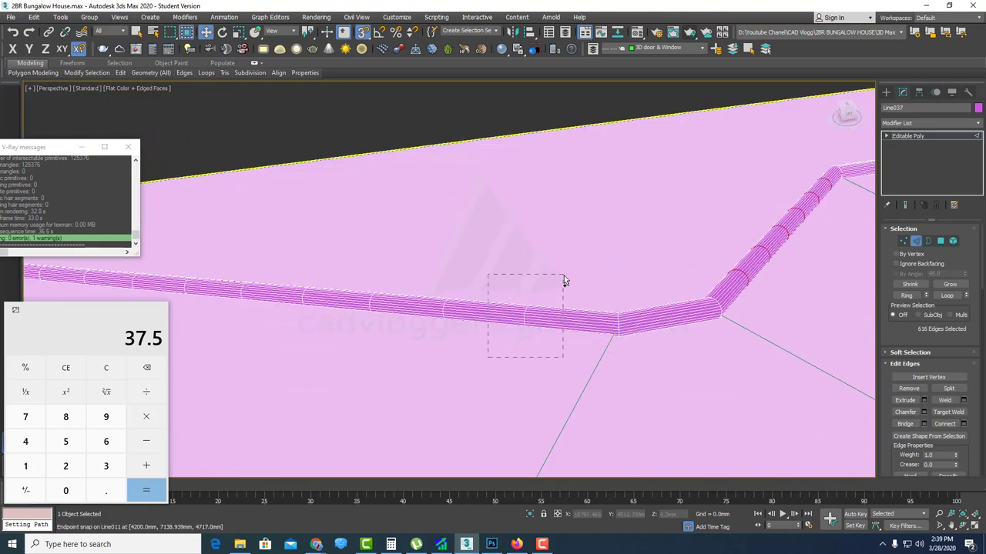
ctrl+drag(482, 291, 484, 290)
ctrl+drag(364, 345, 399, 275)
middle_drag(277, 325, 405, 317)
ctrl+drag(388, 348, 459, 266)
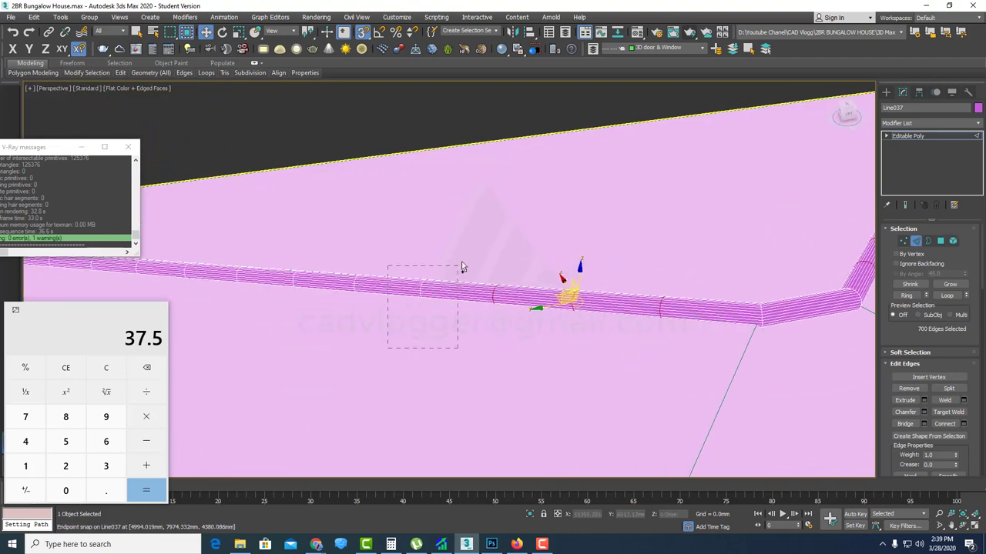
ctrl+drag(280, 316, 325, 264)
middle_drag(255, 302, 537, 332)
scroll(537, 331, up, 3)
ctrl+drag(463, 342, 525, 274)
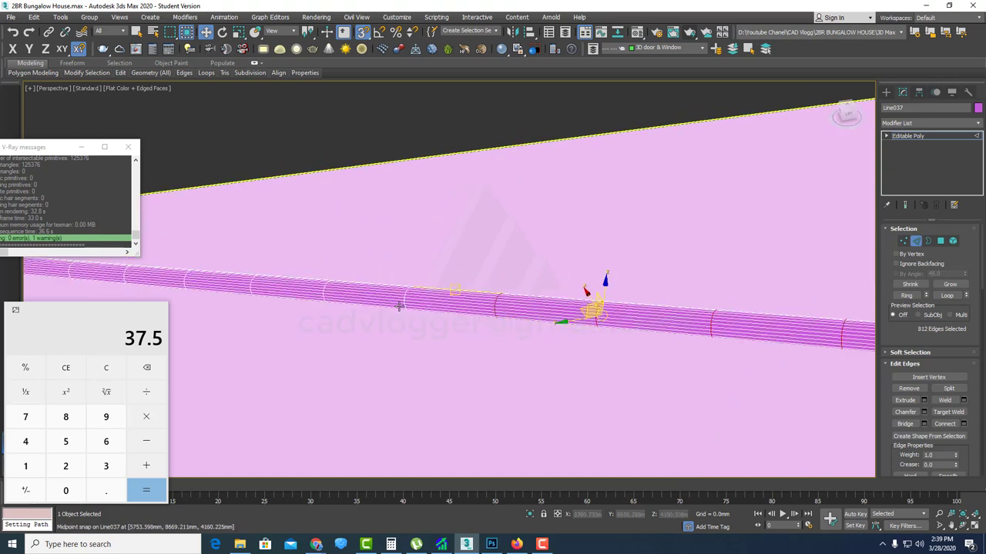
ctrl+drag(372, 347, 433, 271)
ctrl+drag(284, 346, 368, 264)
- Complete the edge selection with the far hip's remaining division rings down to its eave corner
scroll(247, 312, down, 3)
middle_drag(246, 312, 441, 327)
scroll(441, 327, up, 3)
ctrl+drag(441, 327, 496, 244)
ctrl+drag(349, 336, 415, 261)
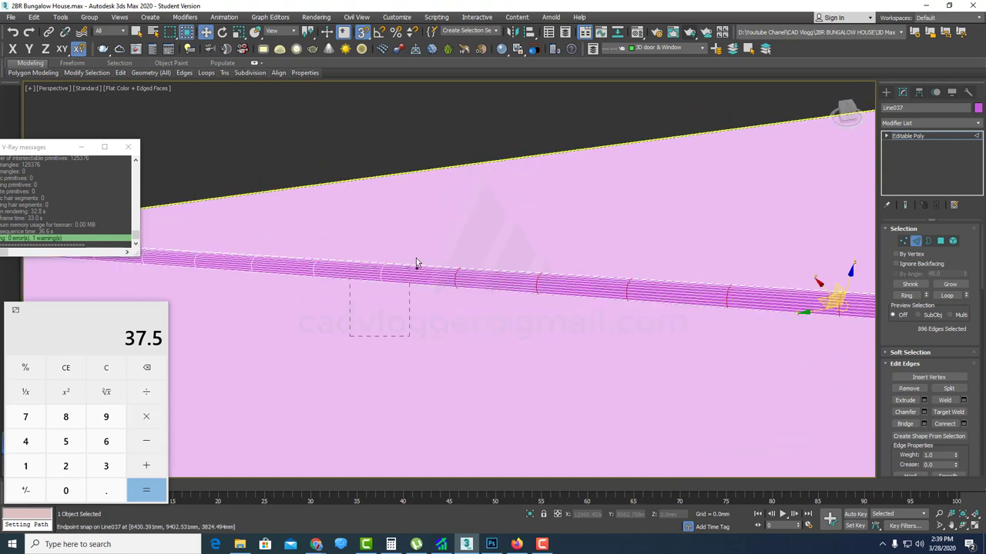
ctrl+drag(288, 332, 354, 253)
middle_drag(355, 253, 528, 337)
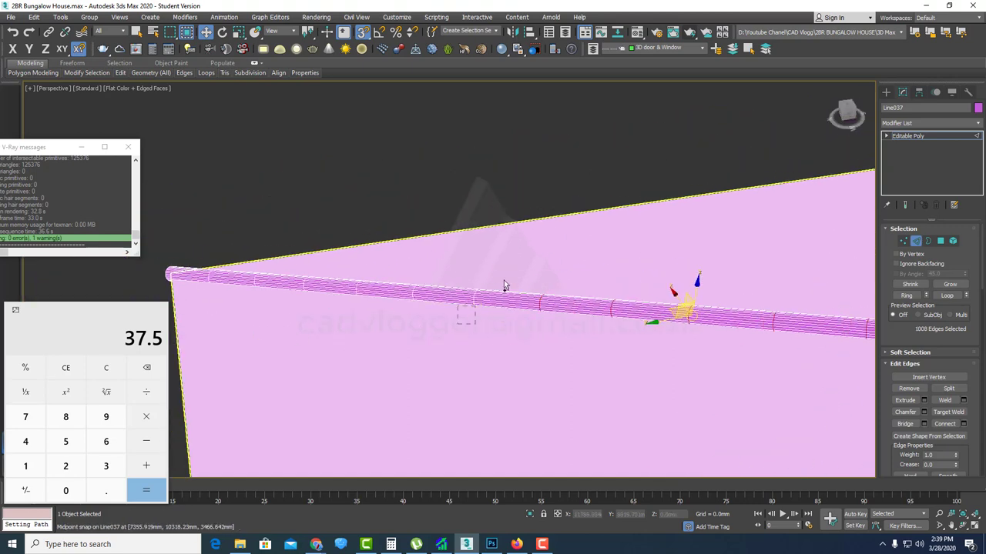
ctrl+drag(392, 325, 440, 279)
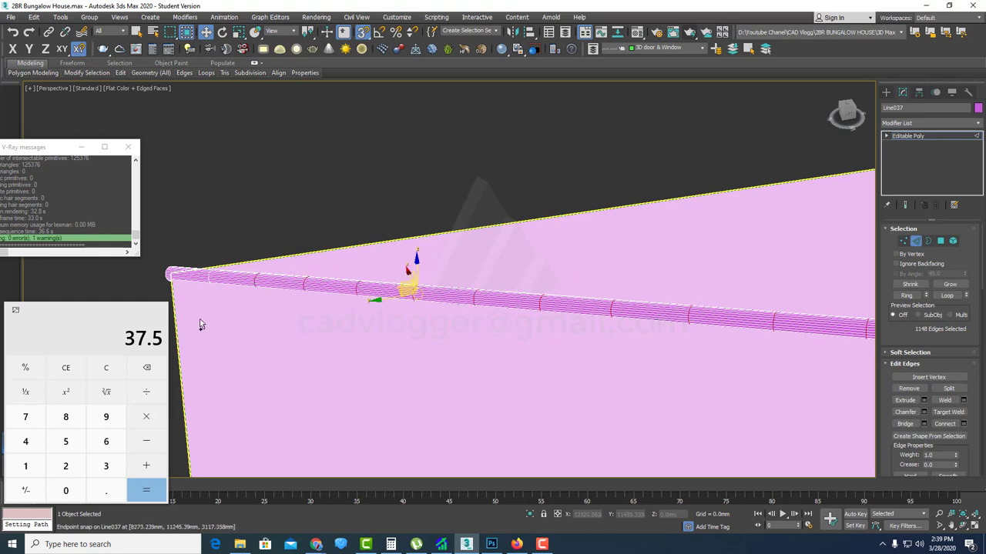
ctrl+drag(199, 319, 241, 258)
- Examine the whole cap from both sides to check that every intermediate division ring is selected
scroll(240, 258, down, 5)
alt+middle_drag(517, 316, 727, 308)
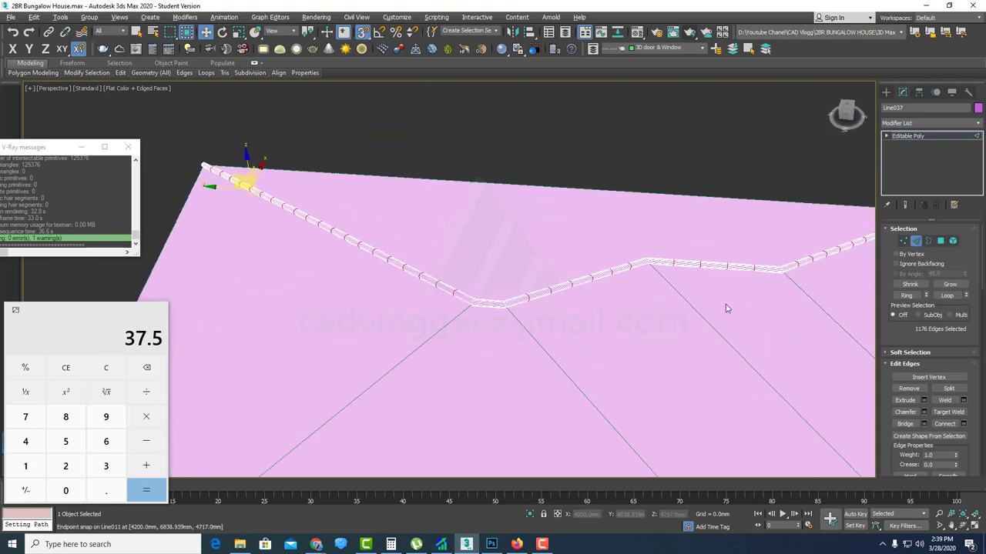
scroll(490, 323, up, 3)
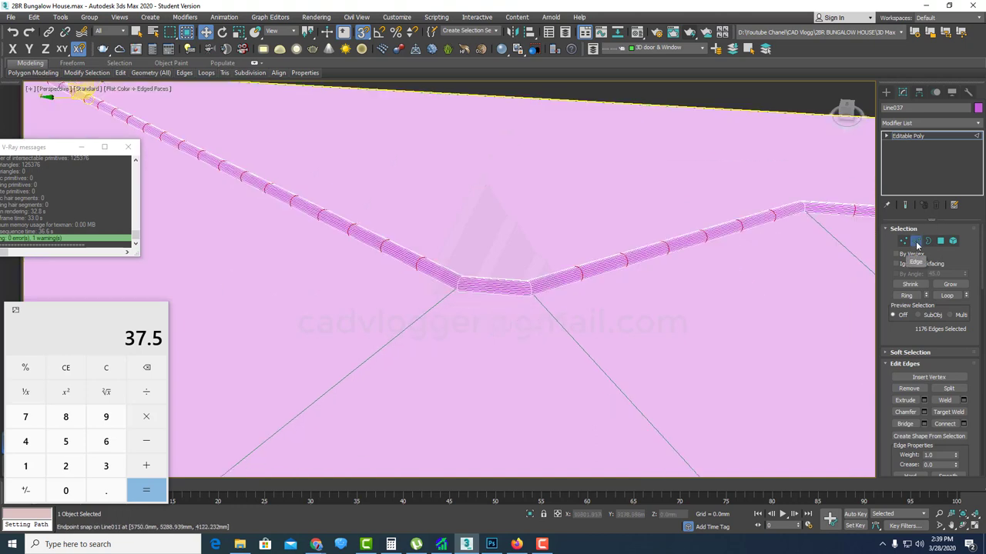
middle_drag(695, 267, 636, 267)
scroll(639, 267, down, 4)
alt+middle_drag(732, 284, 688, 287)
mouse_move(715, 304)
middle_down()
mouse_move(728, 312)
mouse_move(700, 300)
middle_up()
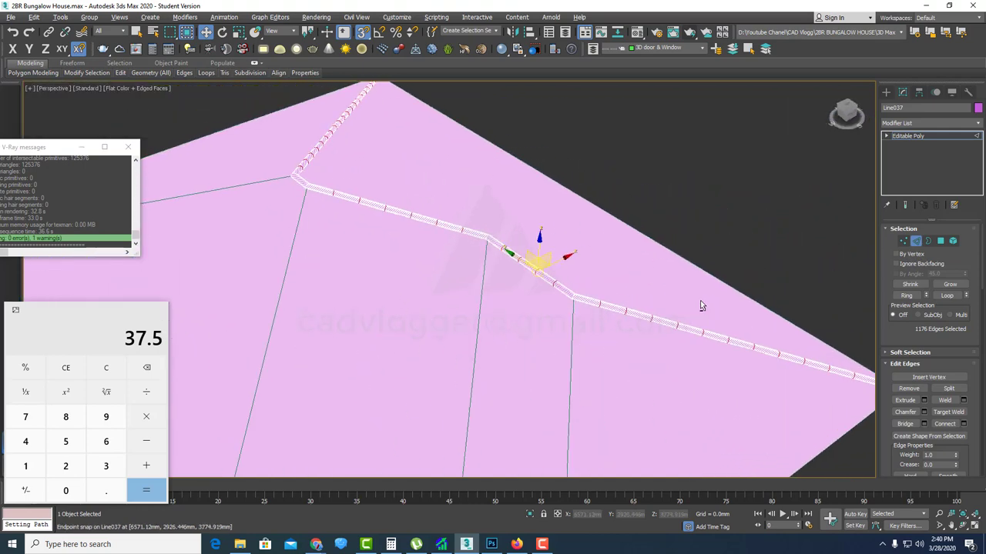
scroll(686, 353, up, 4)
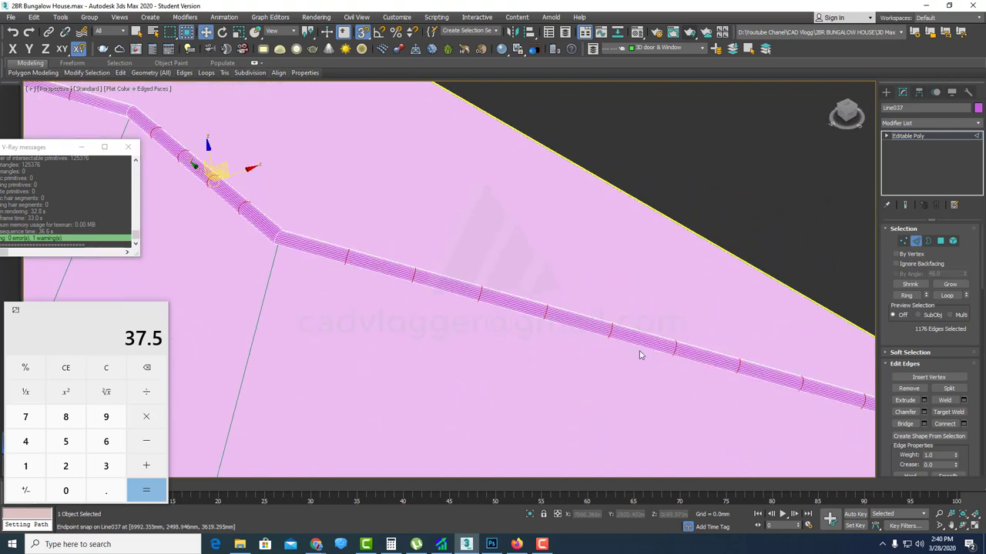
- Chamfer the selected division rings by 7.5 mm with 1 connect edge segment
right_click(611, 327)
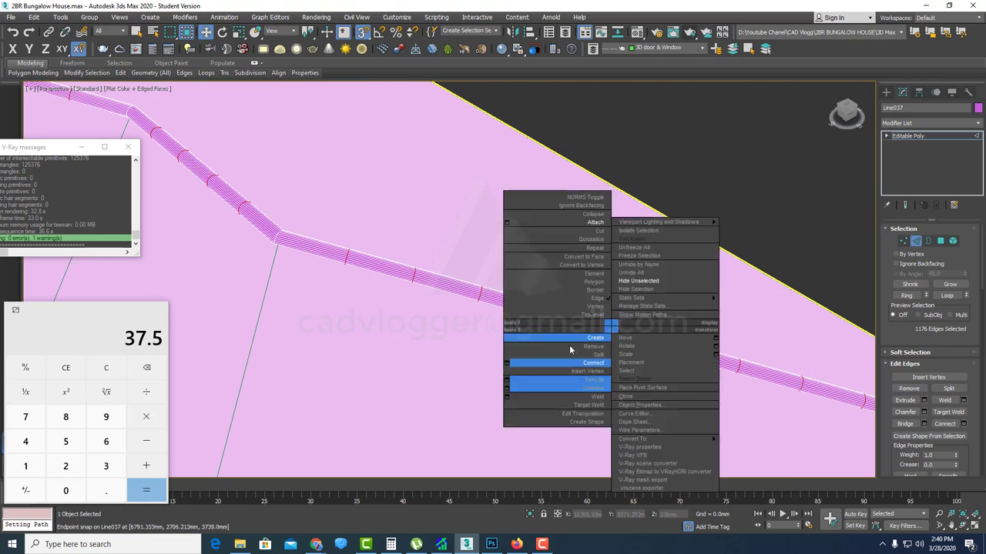
click(507, 389)
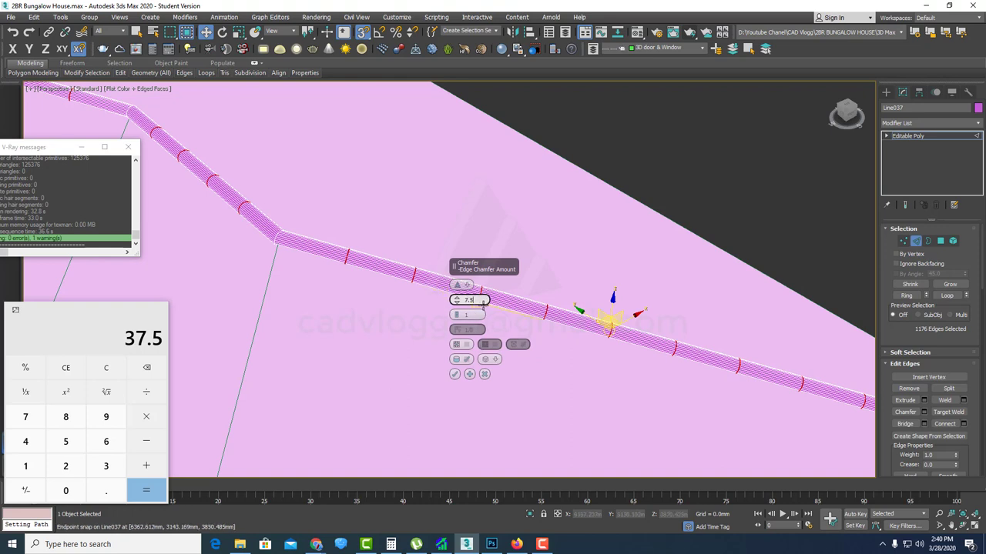
key(Return)
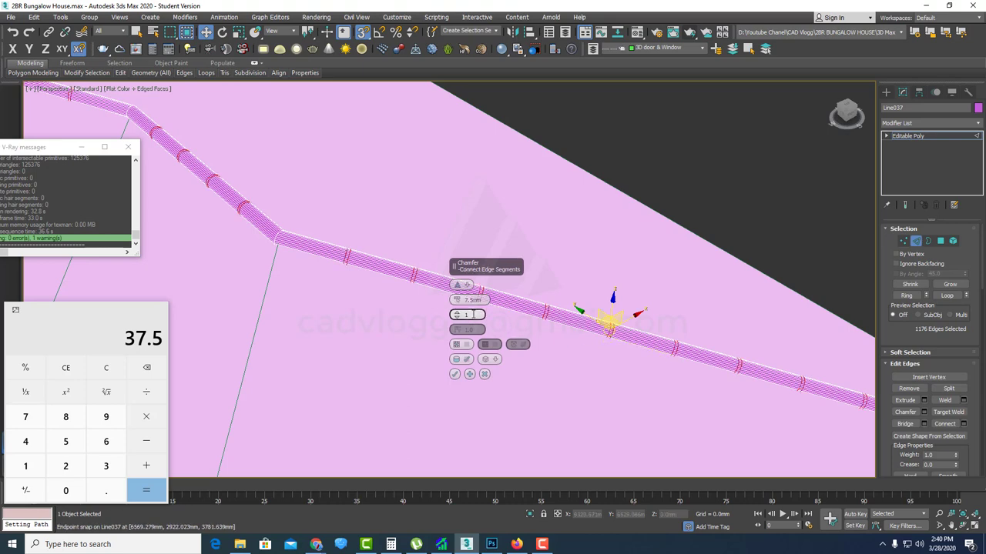
alt+middle_drag(647, 383, 641, 328)
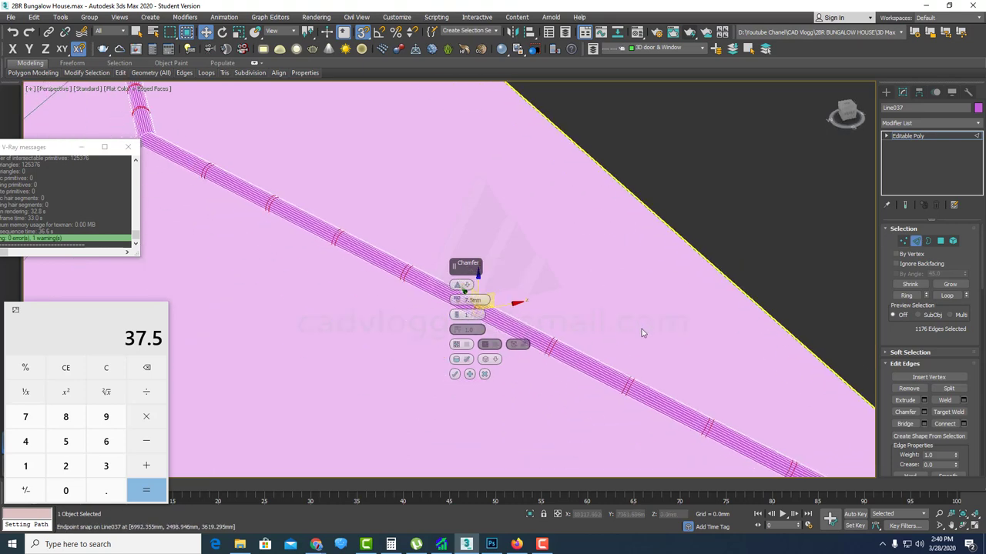
scroll(632, 394, up, 4)
middle_drag(616, 375, 666, 254)
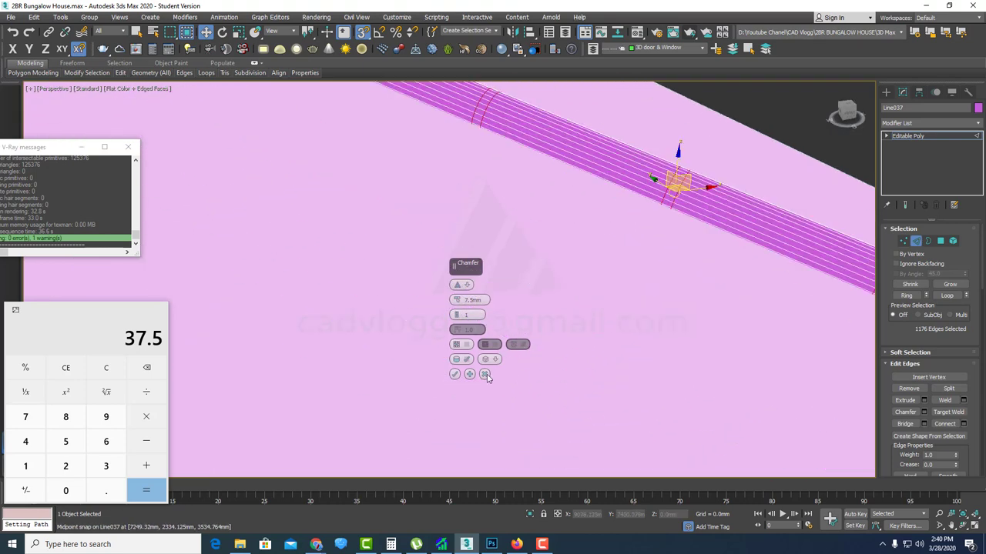
click(455, 375)
- Select the lengthwise edges of the short ridge piece and connect them with 1 segment at zero pinch and slide
scroll(545, 330, down, 5)
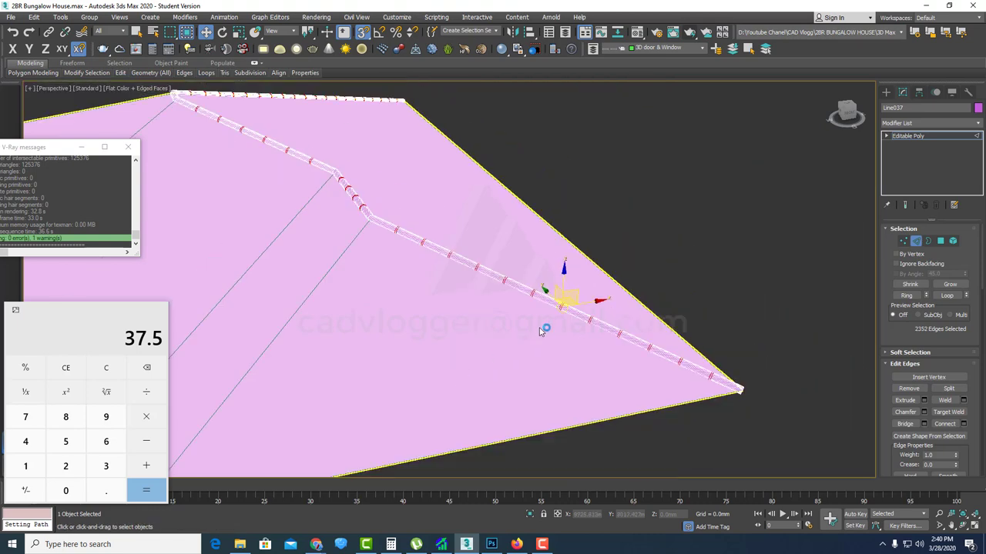
middle_drag(399, 266, 565, 356)
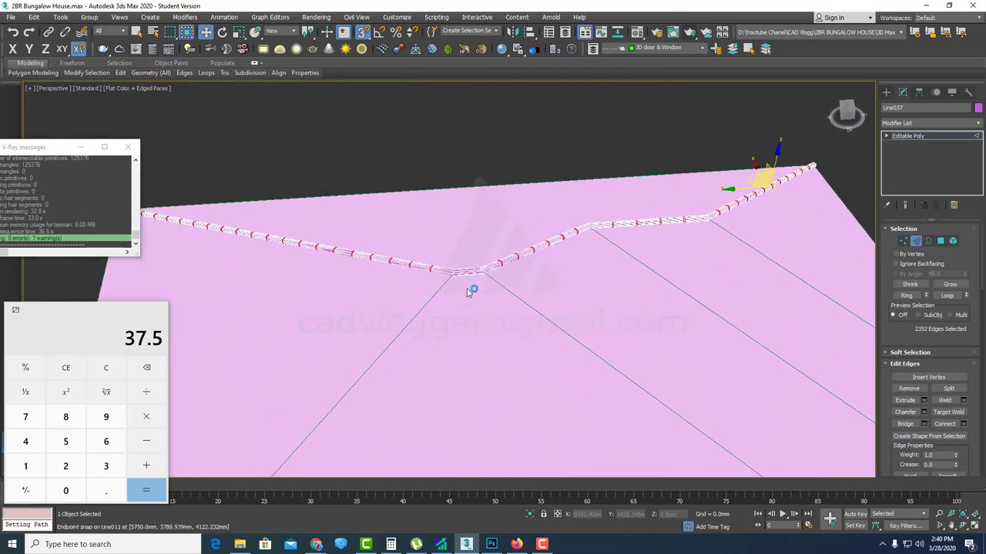
scroll(467, 286, up, 5)
scroll(462, 276, up, 3)
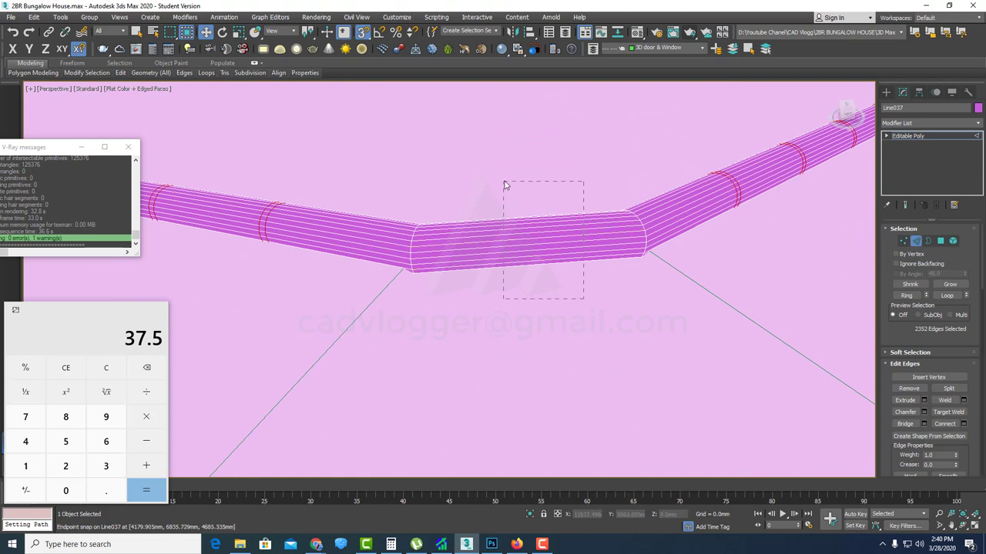
drag(505, 185, 531, 262)
right_click(529, 244)
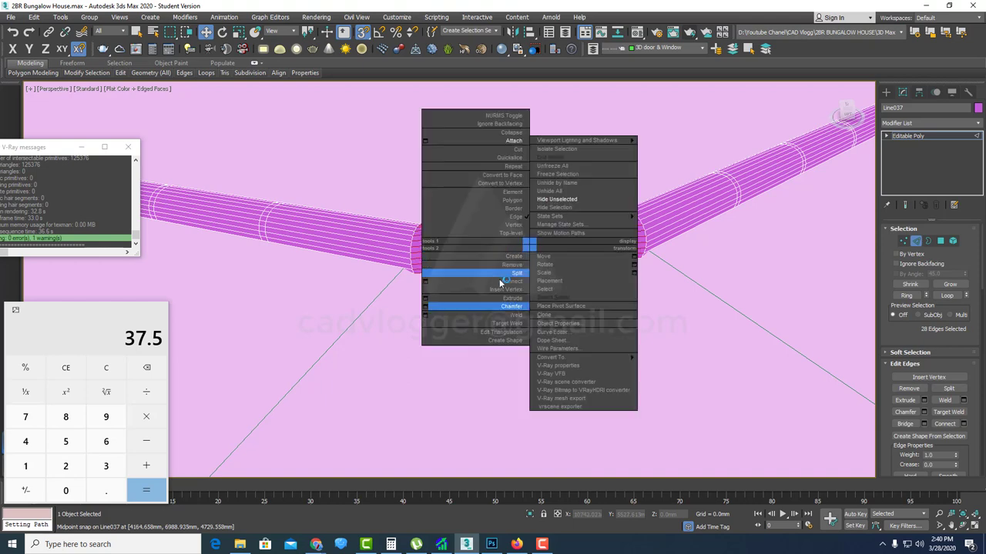
click(426, 282)
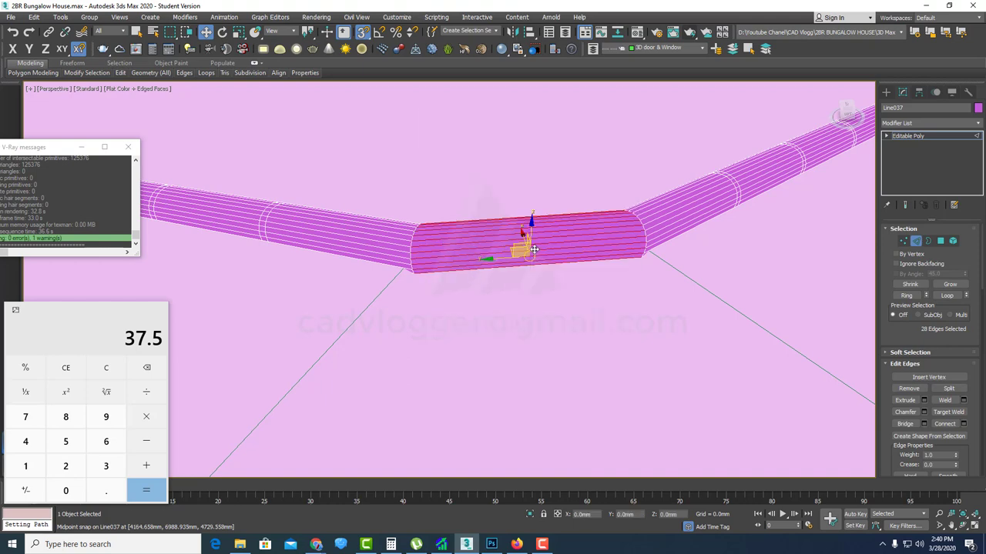
key(ctrl+shift+e)
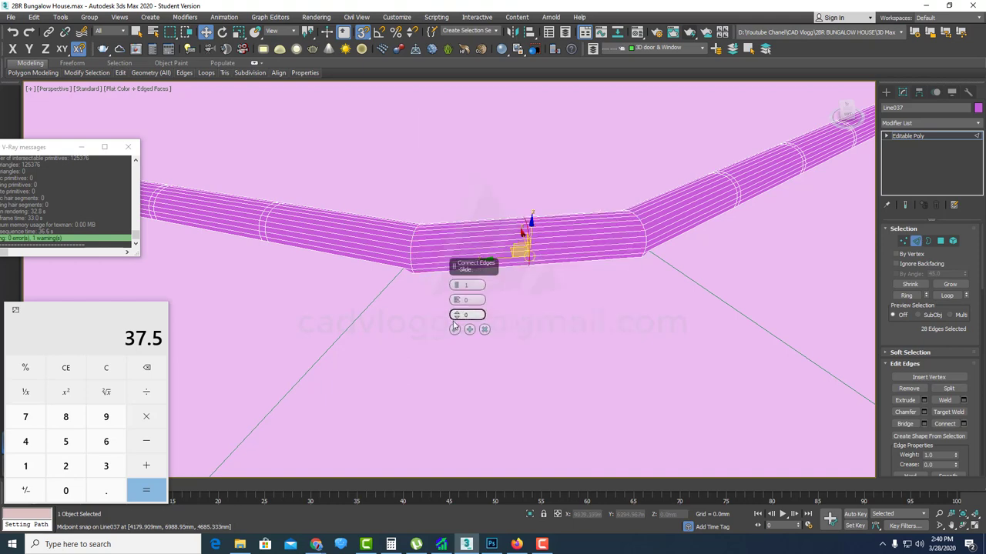
click(454, 329)
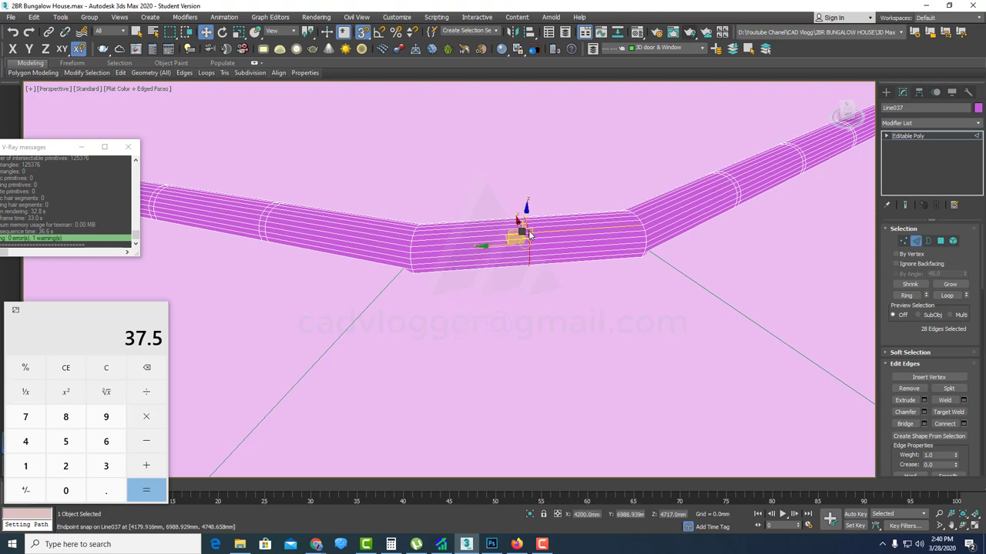
- Chamfer the new ring on the short ridge piece by 7.5 mm with 1 segment
right_click(527, 229)
click(423, 290)
right_click(466, 300)
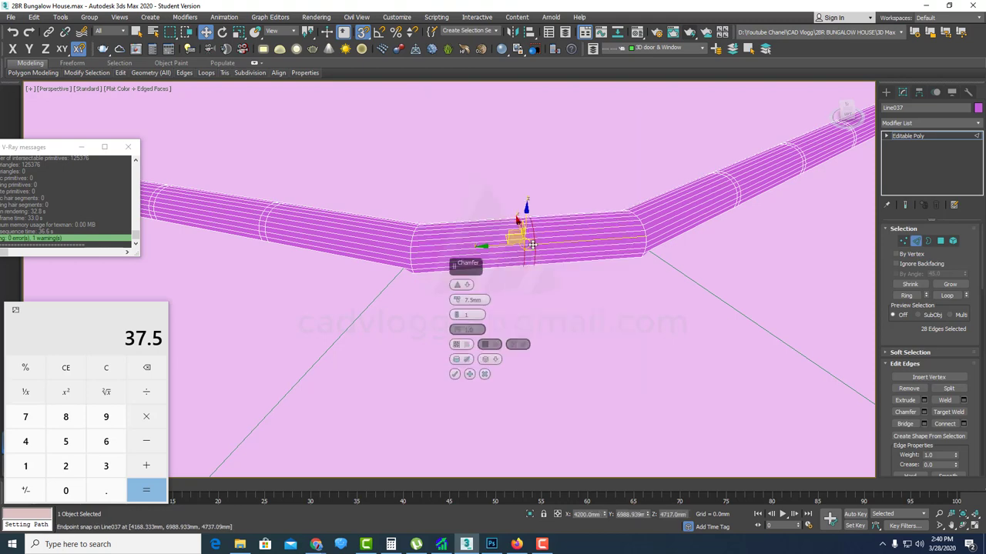
click(456, 375)
- Switch to polygon level and select all polygons of the ridge cap
alt+middle_drag(523, 289, 483, 293)
scroll(724, 339, up, 4)
middle_drag(724, 339, 548, 224)
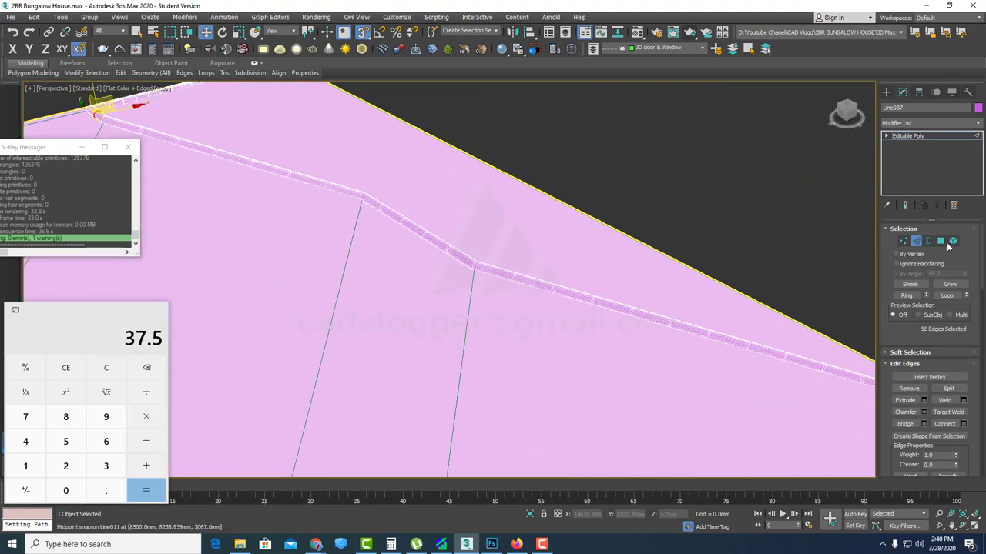
click(943, 241)
key(ctrl+a)
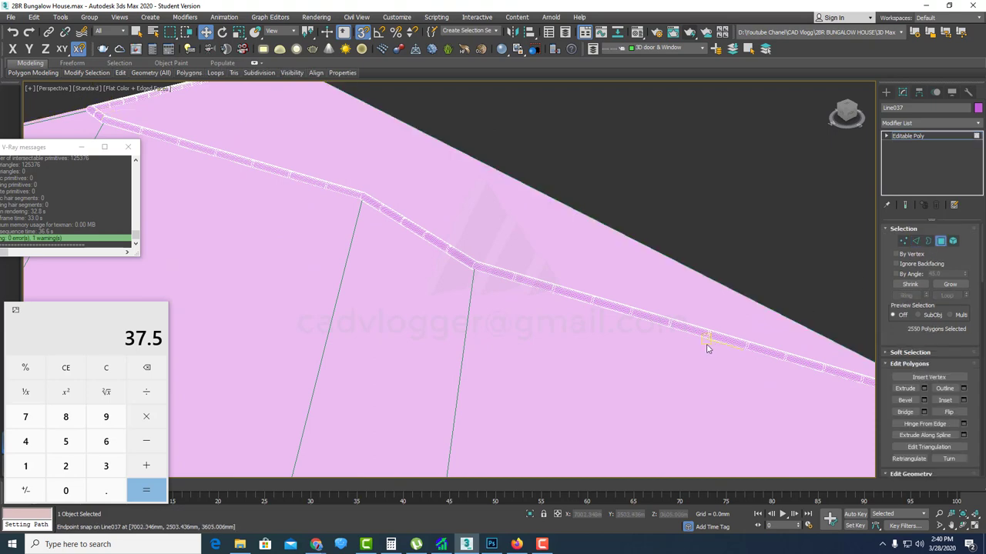
middle_drag(824, 379, 644, 301)
scroll(789, 335, up, 5)
scroll(655, 319, down, 4)
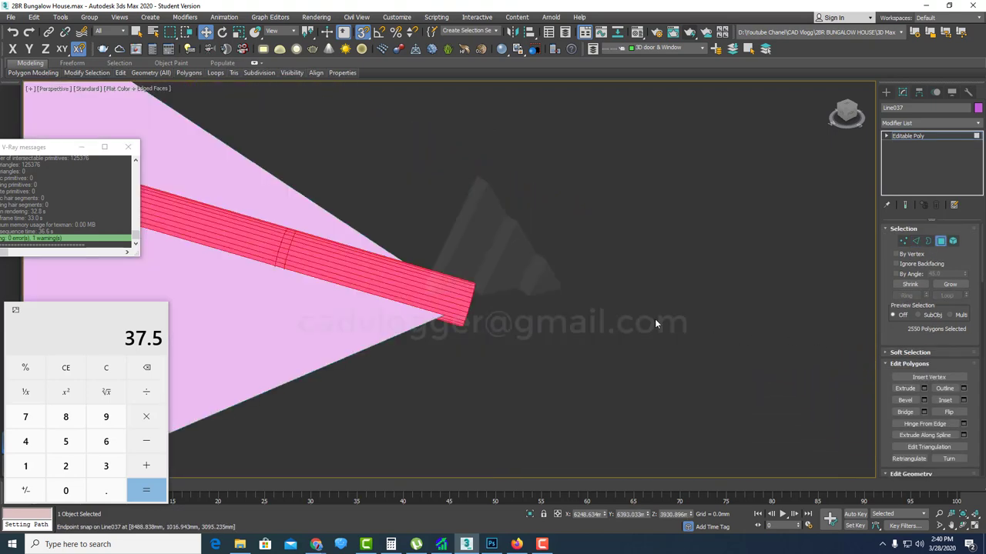
- Deselect the cap spans on the lower part of the first hip, leaving only the narrow joint rings selected
scroll(663, 299, up, 2)
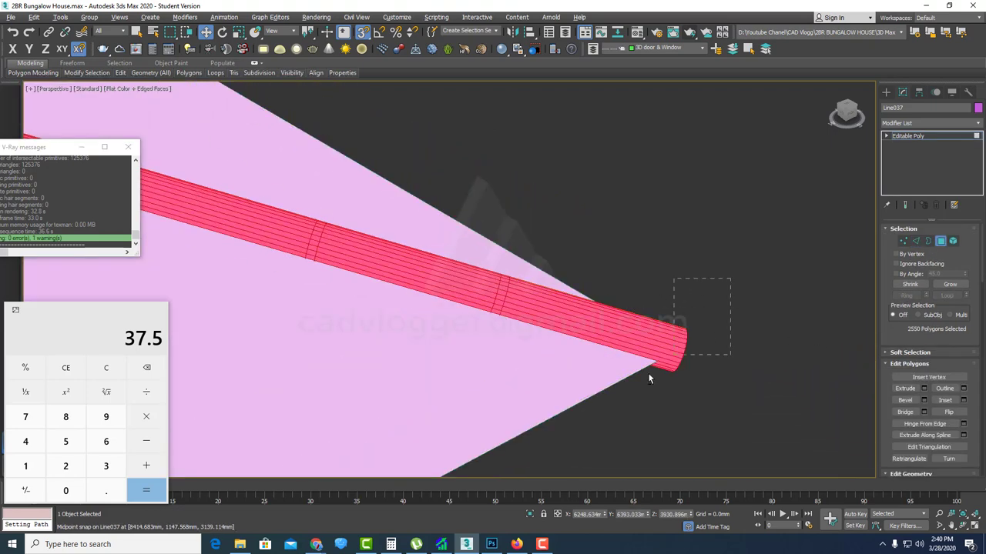
alt+drag(648, 372, 626, 388)
alt+drag(390, 295, 365, 222)
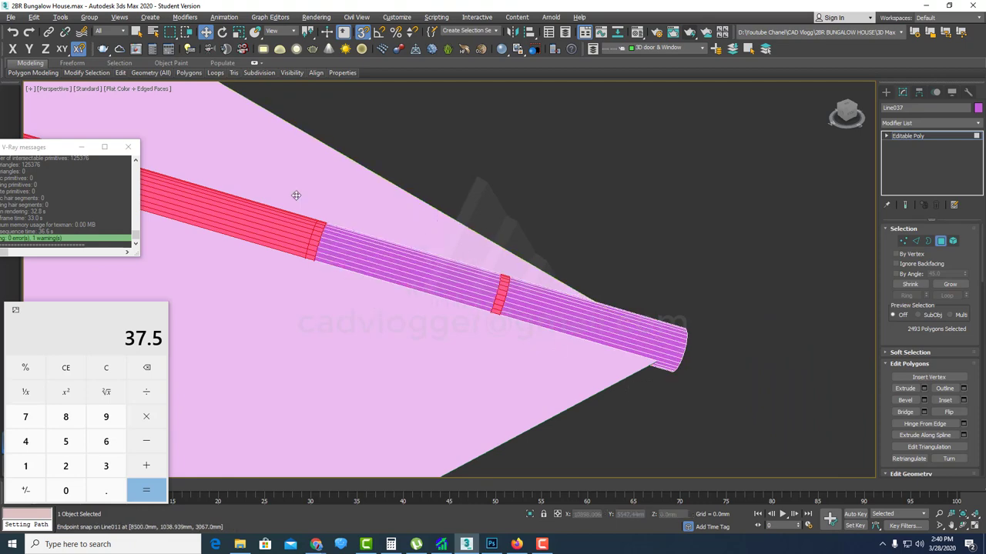
alt+drag(297, 196, 291, 266)
scroll(277, 258, down, 3)
middle_drag(251, 251, 575, 350)
alt+drag(514, 285, 489, 342)
alt+drag(436, 268, 414, 316)
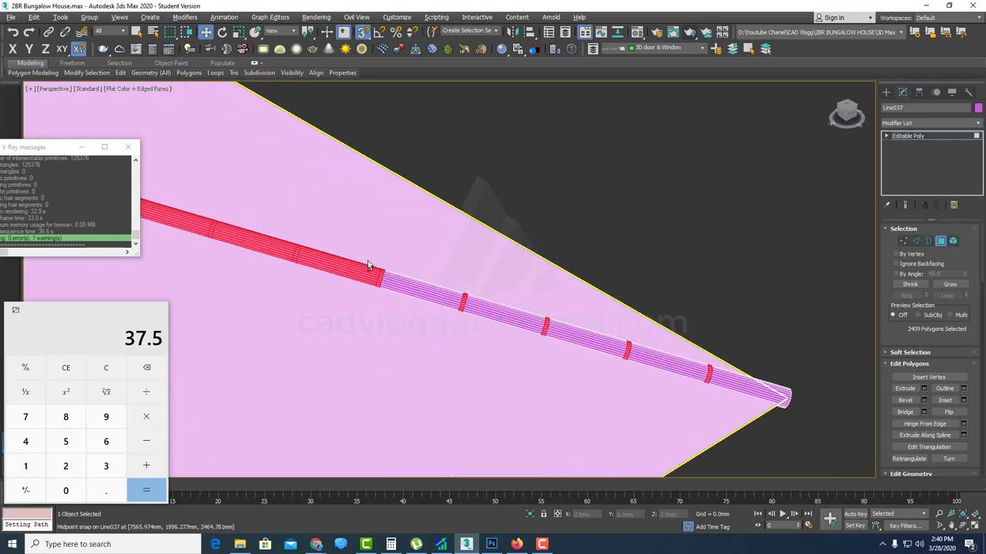
alt+drag(362, 251, 336, 295)
alt+drag(270, 221, 252, 270)
- Deselect the remaining cap spans on the upper part of the first hip, keeping its joint rings selected
middle_drag(317, 287, 339, 293)
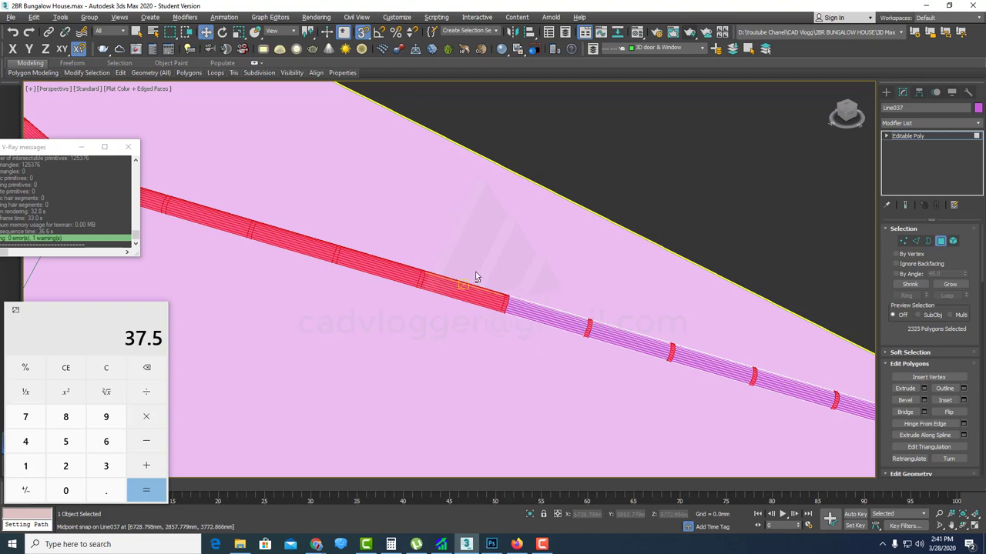
alt+click(475, 273)
alt+click(377, 268)
middle_drag(232, 274, 531, 351)
alt+drag(494, 332, 493, 334)
alt+drag(405, 244, 365, 314)
- Deselect the spans between joint rings along the ridge section between the first and second bends
middle_drag(308, 289, 597, 270)
alt+drag(646, 270, 604, 317)
alt+drag(472, 261, 437, 305)
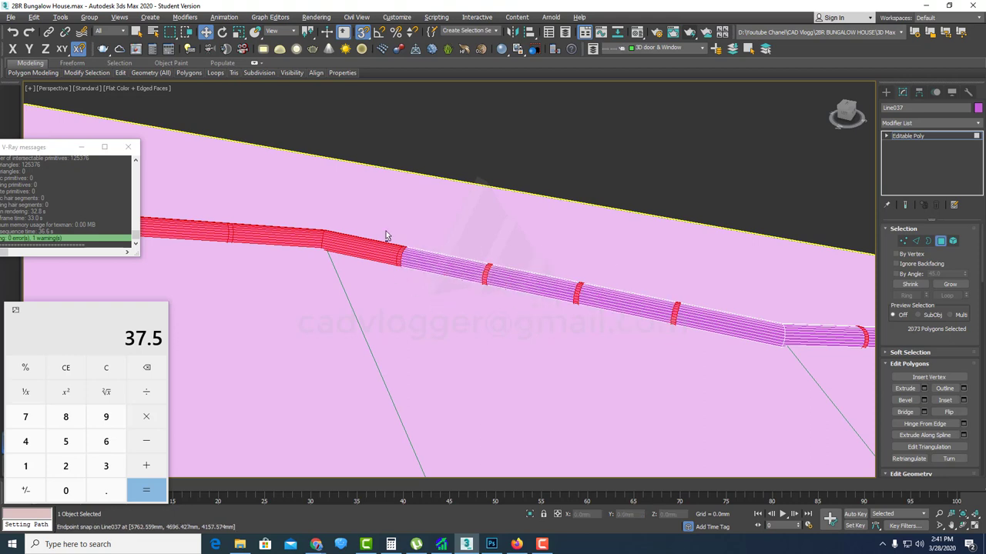
alt+drag(388, 235, 264, 279)
- Deselect the spans between joint rings on the ridge section leading to the short piece, keeping the rings selected
middle_drag(264, 279, 666, 356)
alt+drag(625, 295, 603, 348)
alt+drag(501, 291, 401, 282)
middle_drag(362, 303, 631, 292)
alt+drag(594, 315, 573, 258)
alt+drag(489, 312, 466, 258)
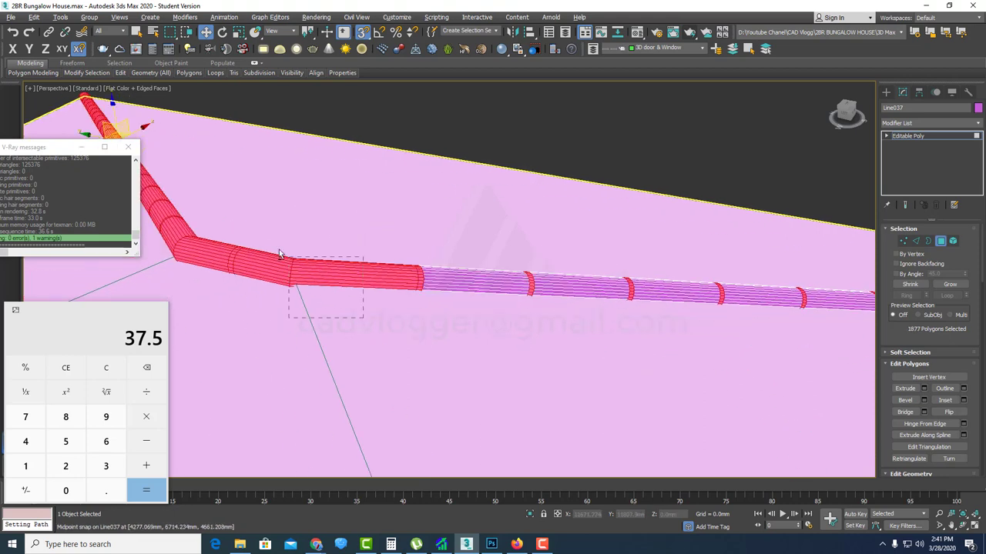
alt+drag(279, 250, 276, 245)
- Deselect the cap spans around the short ridge piece and its bend into the long hip
middle_drag(408, 297, 600, 367)
scroll(599, 368, down, 3)
middle_drag(770, 435, 651, 307)
scroll(652, 308, up, 2)
alt+drag(693, 311, 664, 270)
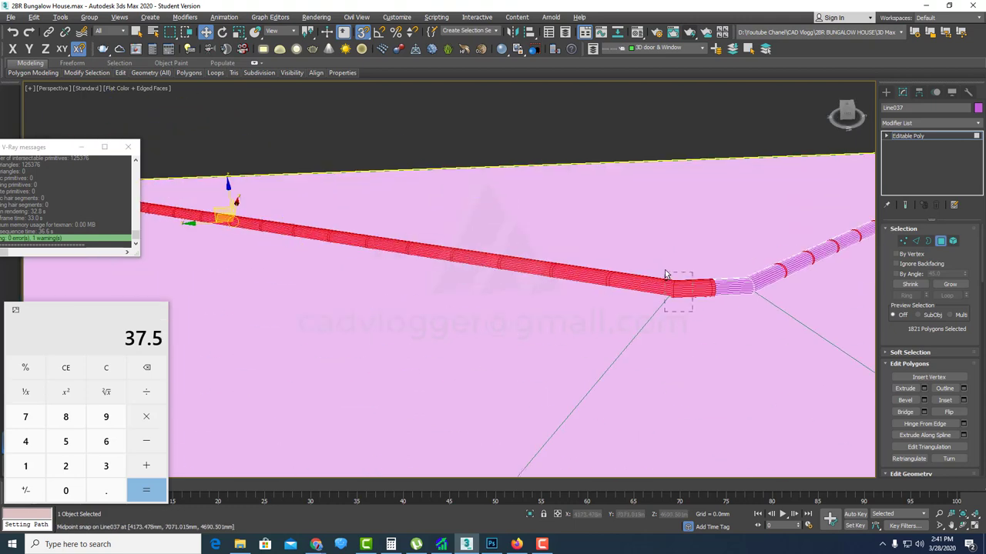
alt+click(666, 276)
- Deselect the spans between joint rings on the upper part of the last long hip
alt+middle_drag(666, 276, 762, 295)
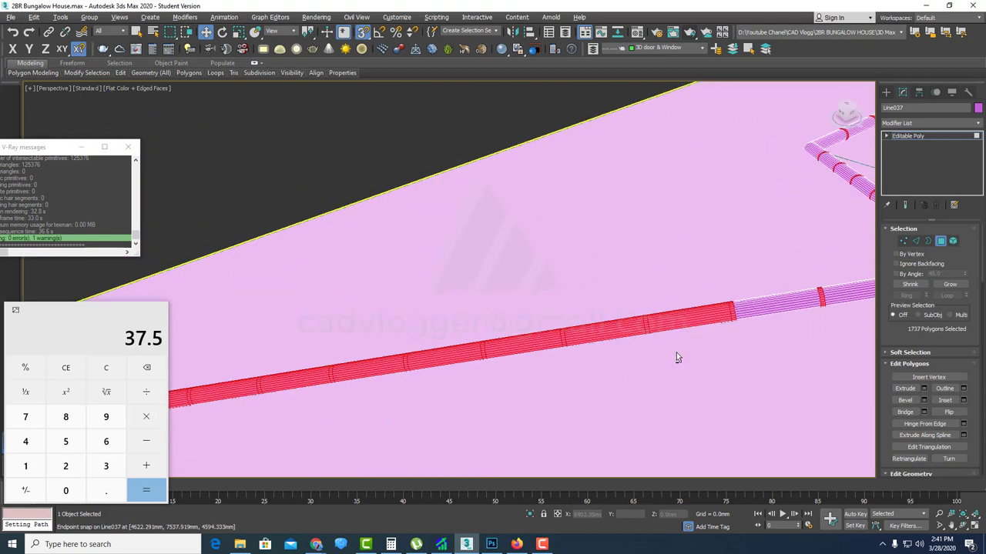
alt+middle_drag(537, 316, 742, 288)
alt+click(762, 248)
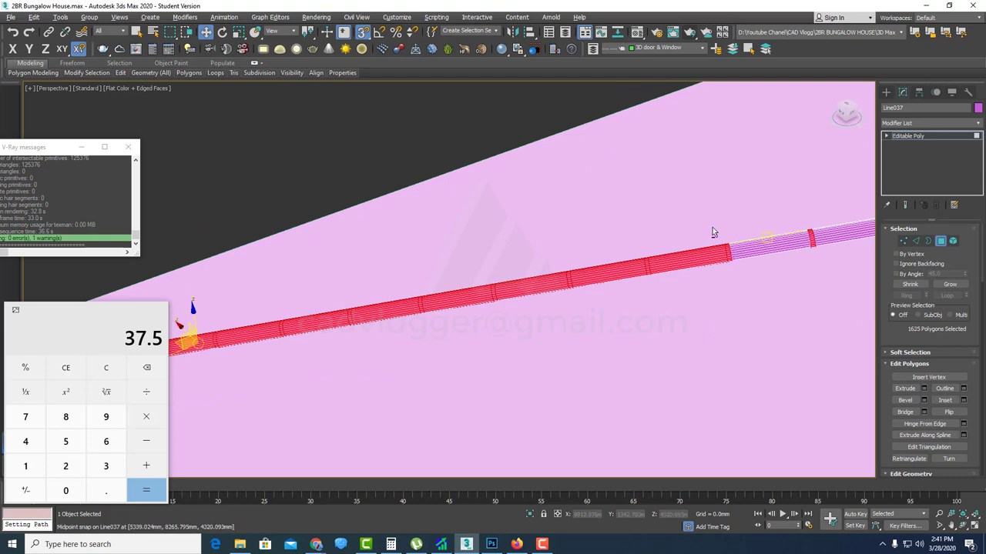
alt+click(688, 258)
alt+click(612, 271)
middle_drag(457, 285, 571, 257)
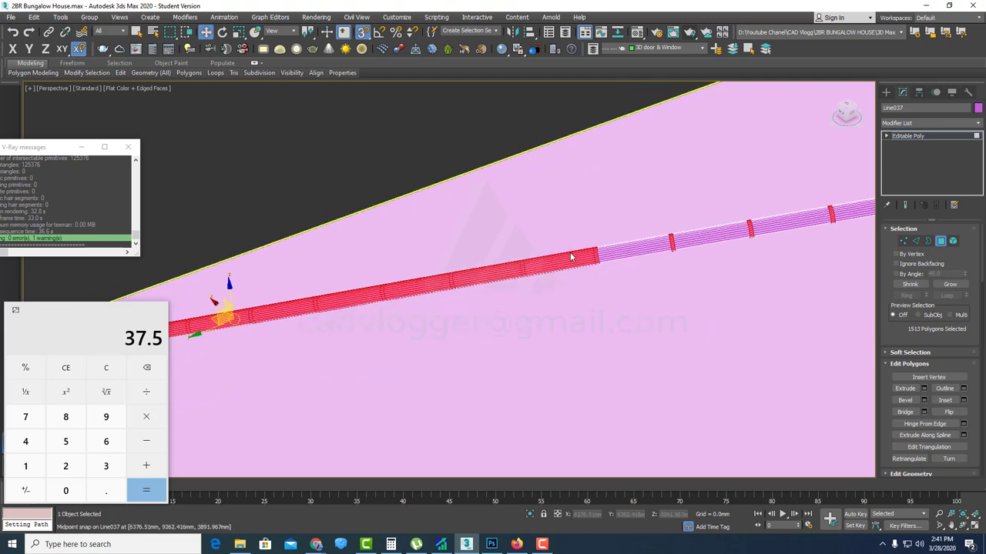
alt+drag(500, 242, 487, 305)
alt+drag(423, 310, 412, 273)
middle_drag(403, 298, 684, 254)
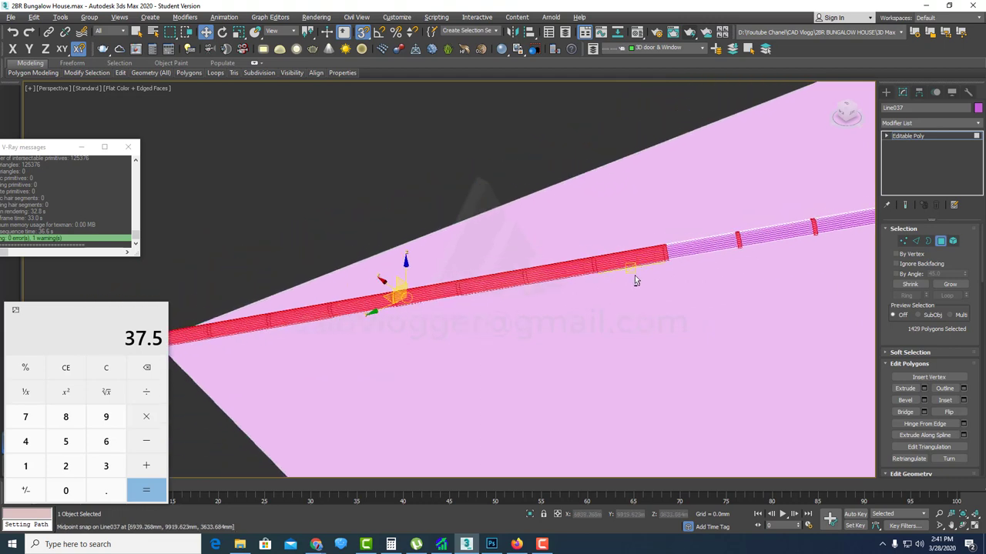
- Deselect the remaining spans down to the lower end of the long hip so only joint rings stay selected
mouse_move(635, 278)
alt+mouse_down()
mouse_move(625, 237)
mouse_move(568, 292)
alt+mouse_up()
alt+drag(495, 304, 482, 264)
middle_drag(417, 291, 588, 254)
alt+drag(608, 275, 589, 230)
alt+drag(539, 235, 529, 295)
alt+drag(470, 302, 458, 263)
middle_drag(398, 286, 508, 258)
scroll(508, 257, up, 3)
alt+drag(525, 299, 503, 241)
alt+drag(348, 248, 330, 317)
alt+middle_drag(374, 266, 590, 279)
middle_drag(705, 424, 676, 290)
scroll(675, 290, up, 3)
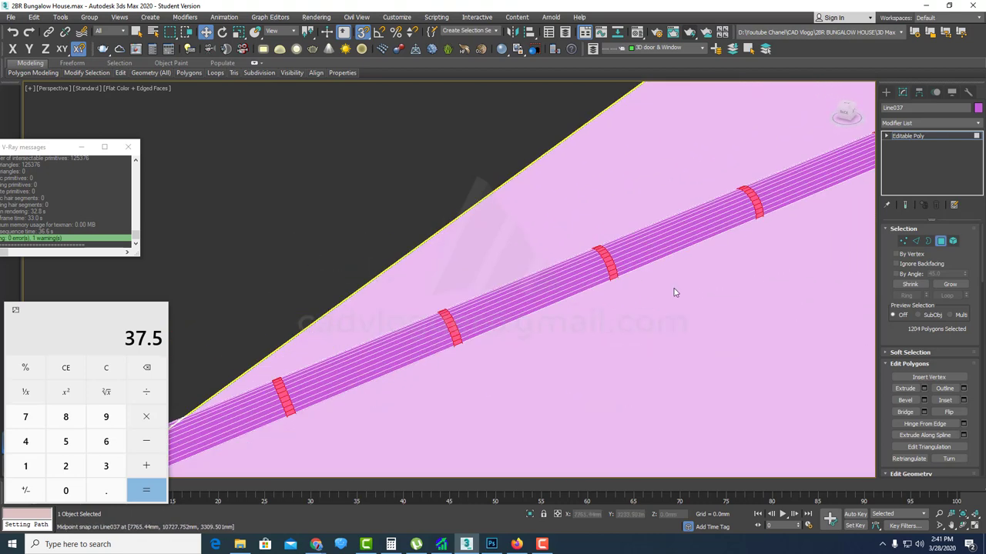
- Extrude the selected joint ring polygons outward from the ridge cap using the Local Normal option
scroll(613, 266, up, 4)
right_click(599, 246)
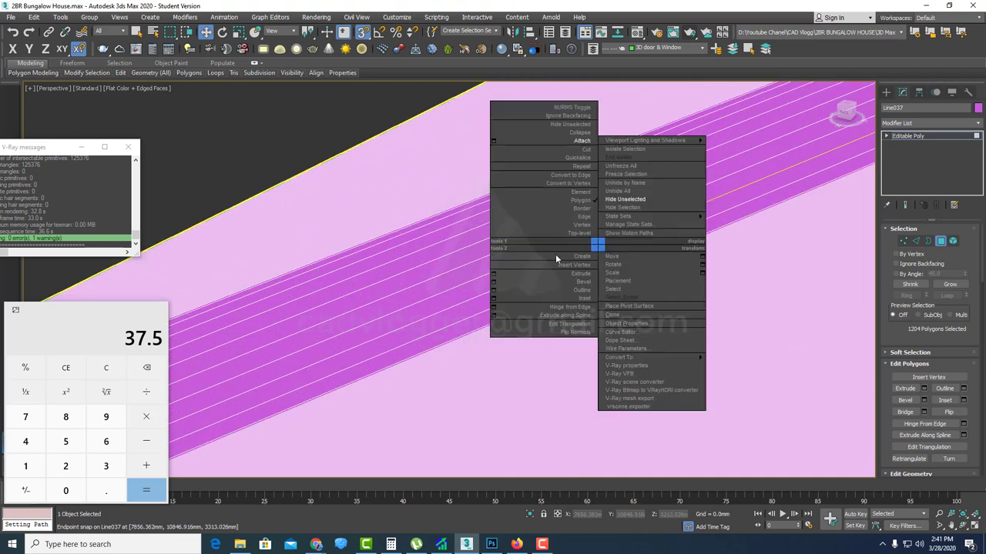
click(493, 274)
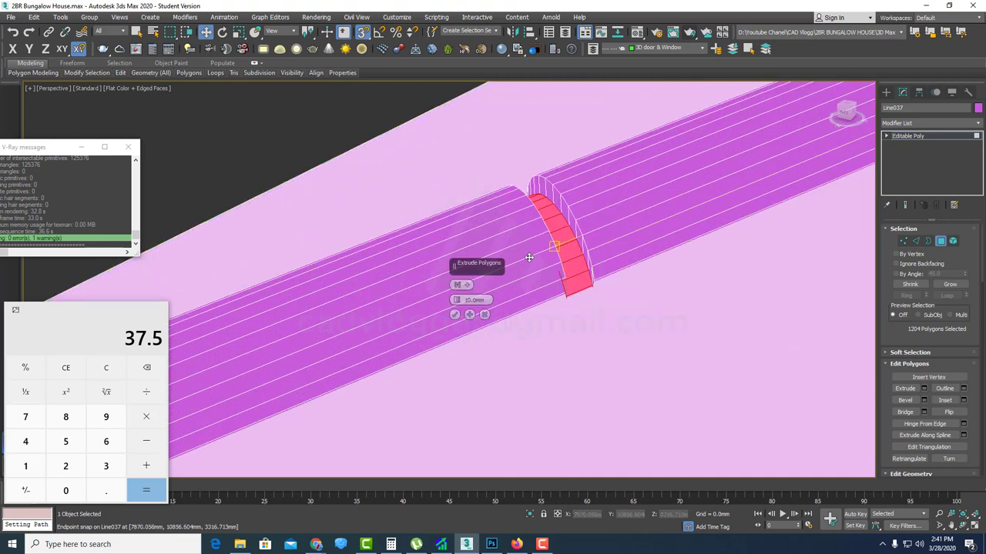
click(466, 285)
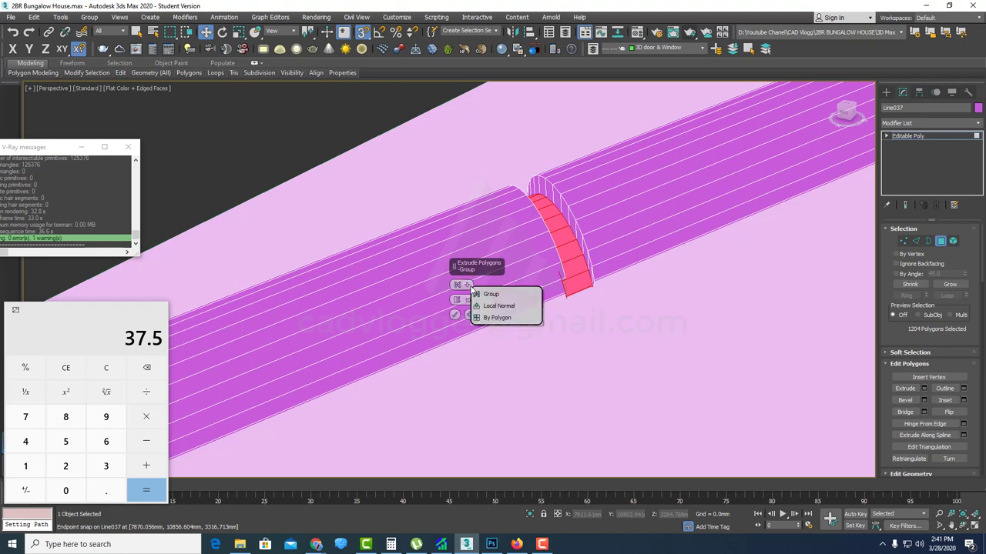
click(499, 305)
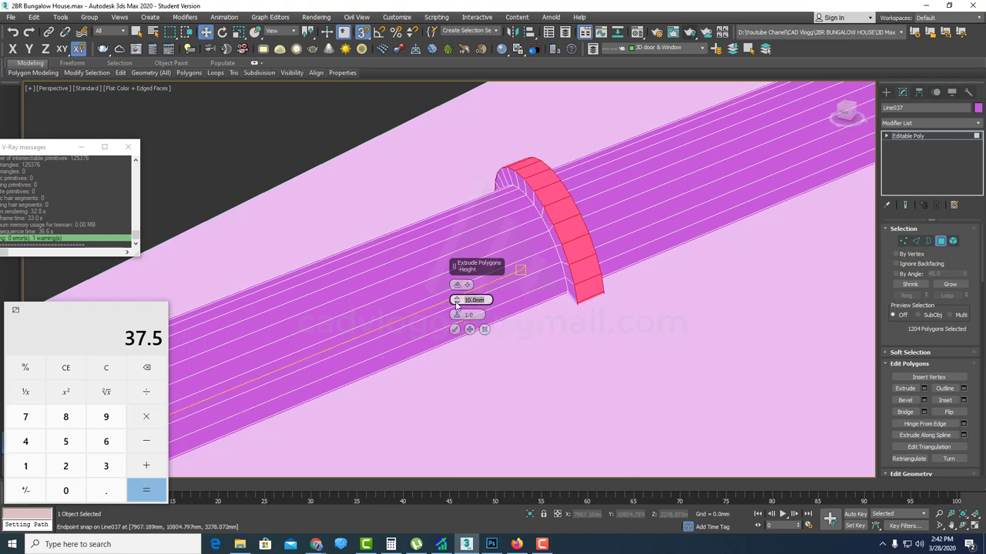
click(456, 329)
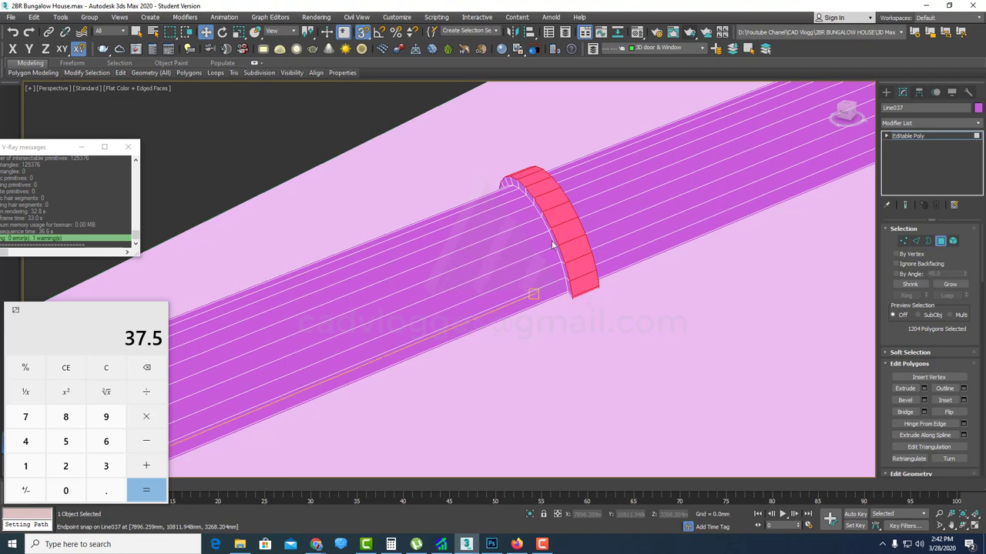
- Examine the extruded joint rings along the long hip, the short ridge piece and the bends
scroll(558, 260, down, 15)
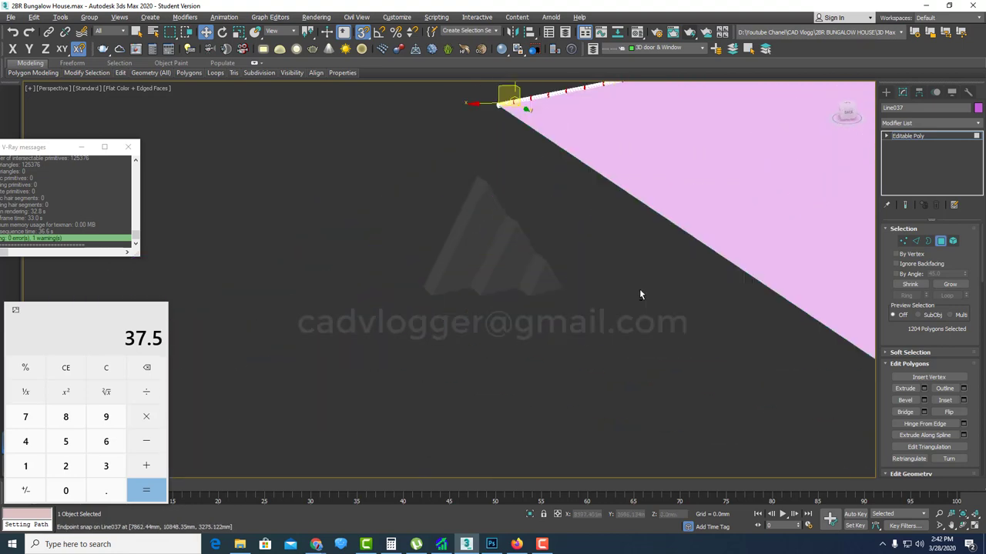
alt+middle_drag(640, 294, 511, 274)
scroll(518, 273, up, 3)
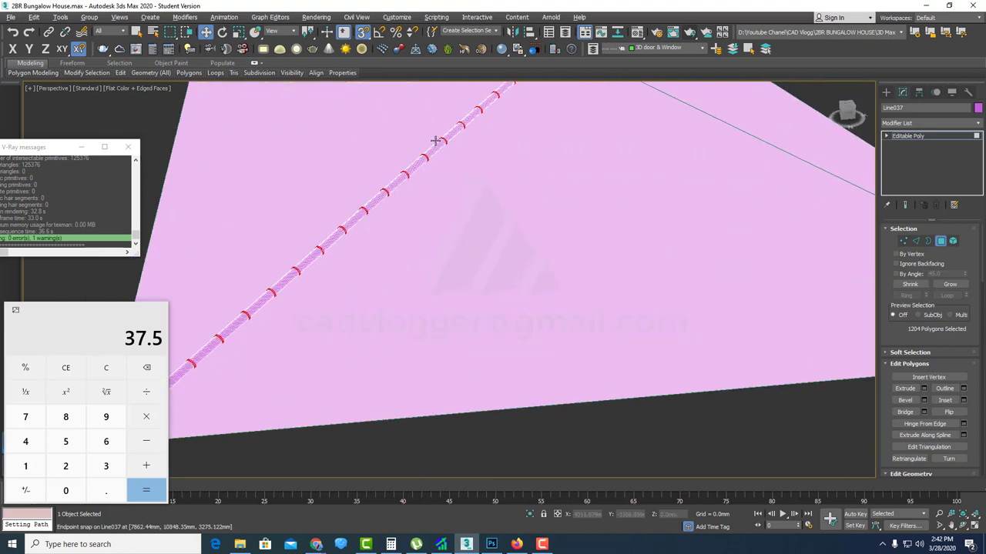
scroll(436, 141, up, 10)
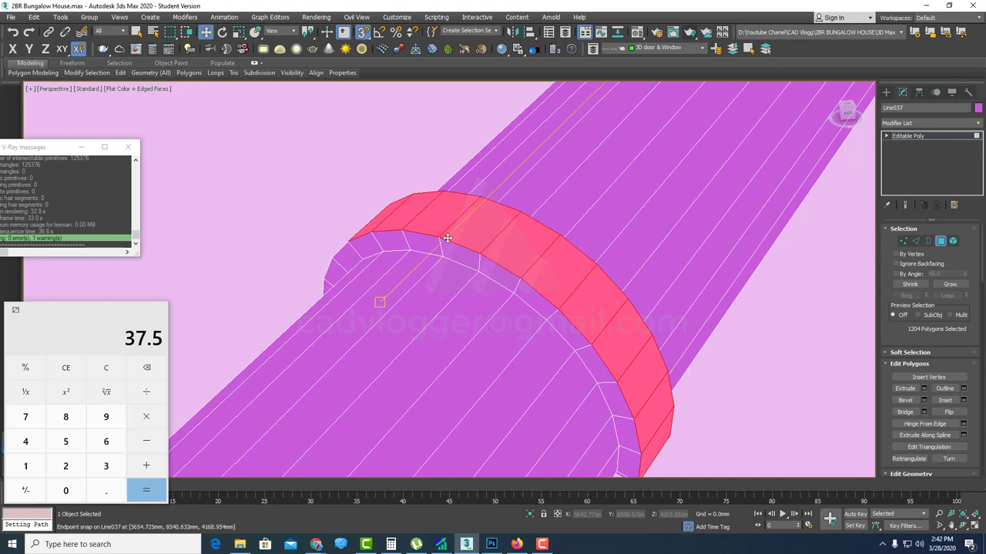
scroll(448, 238, down, 13)
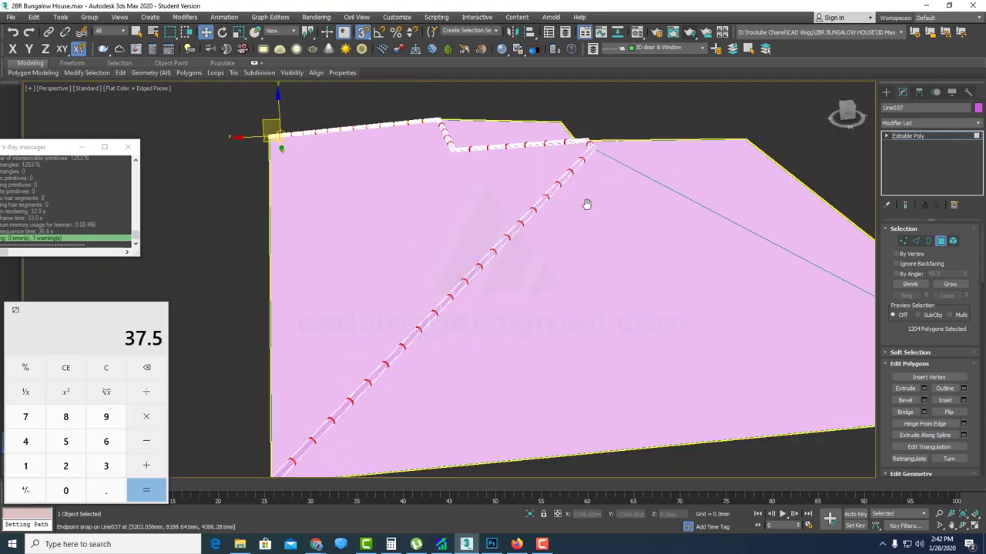
middle_drag(587, 204, 558, 241)
scroll(558, 241, up, 6)
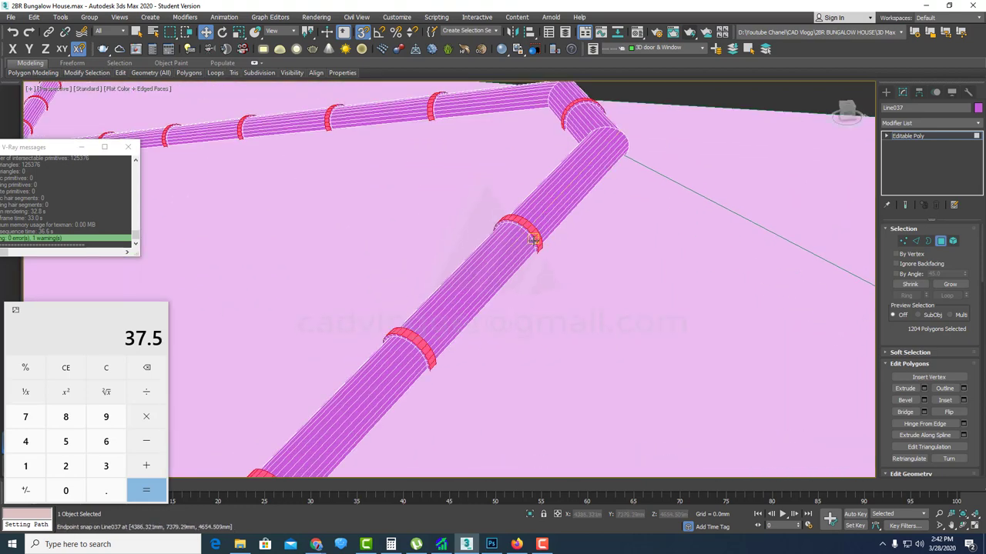
scroll(528, 251, down, 10)
scroll(508, 258, up, 7)
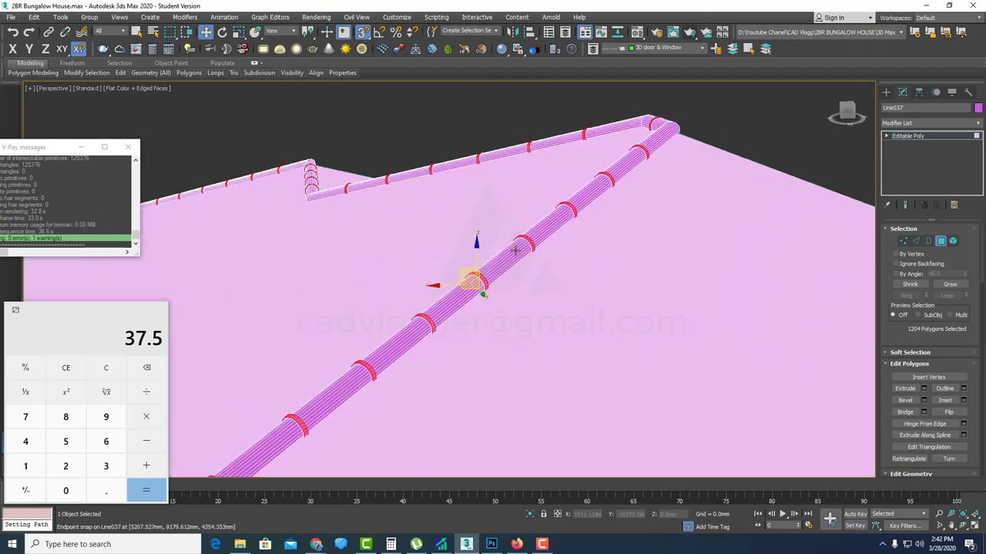
scroll(515, 249, up, 4)
scroll(547, 235, down, 7)
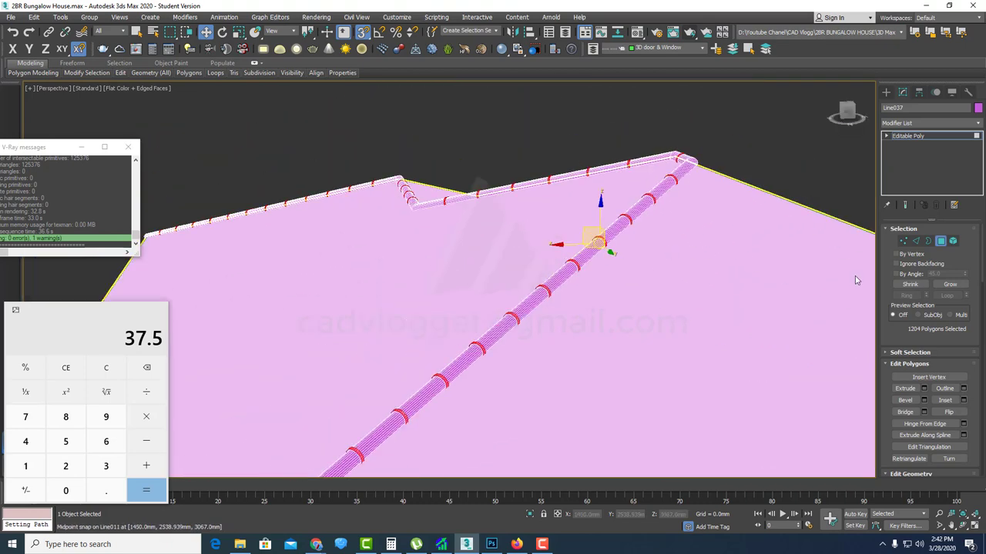
- Leave polygon level and inspect the whole ridge cap, checking its spans, joints and bends along the roof
click(944, 242)
scroll(608, 226, down, 10)
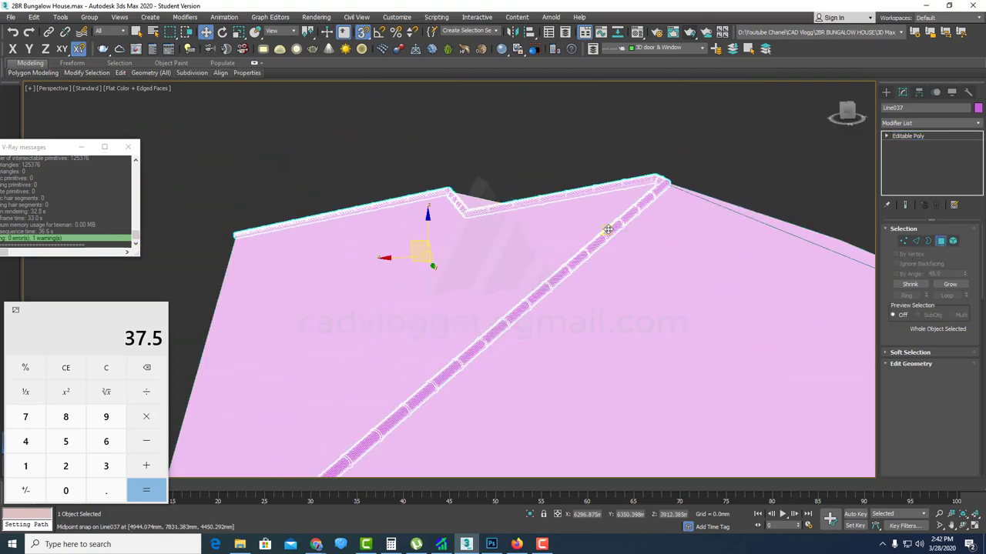
scroll(608, 278, up, 6)
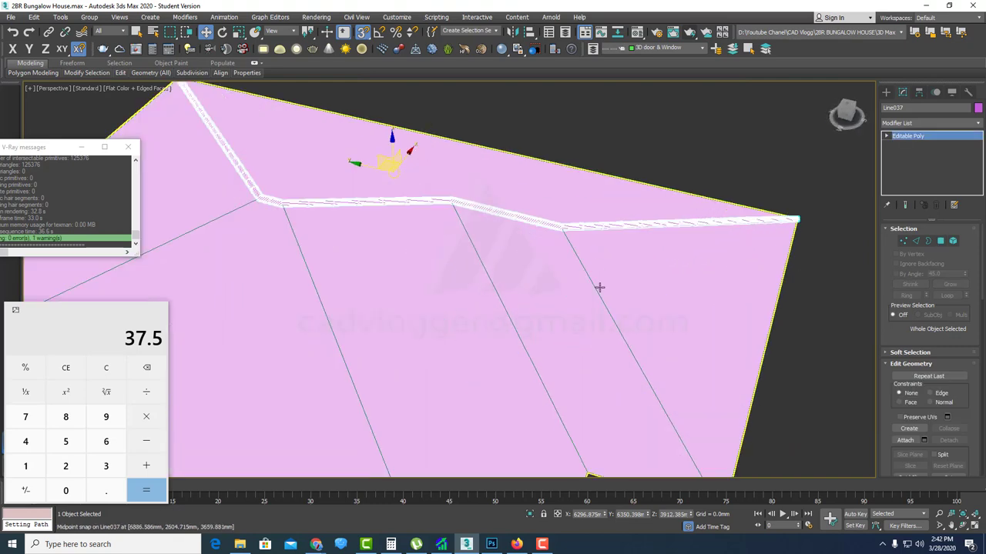
scroll(546, 237, up, 5)
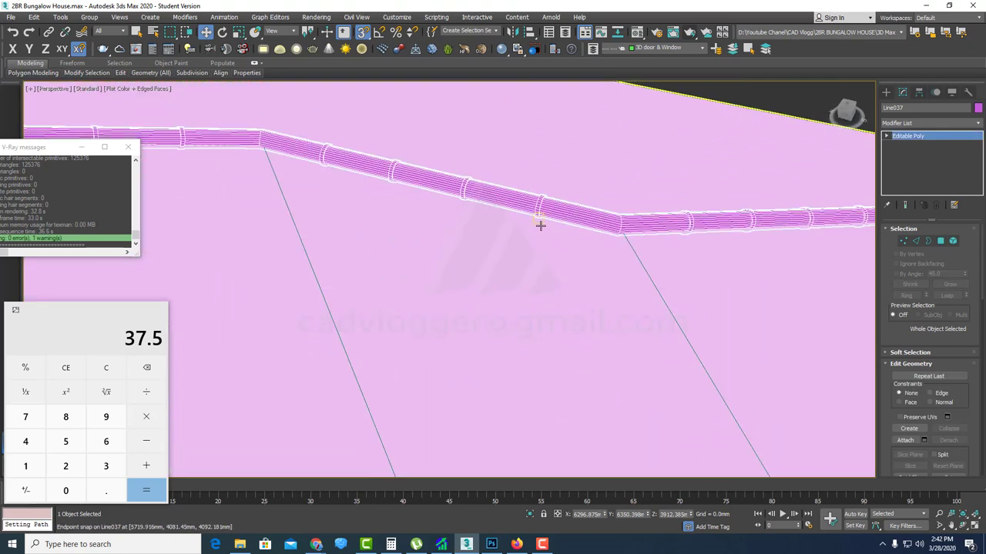
scroll(539, 224, down, 3)
scroll(530, 221, up, 3)
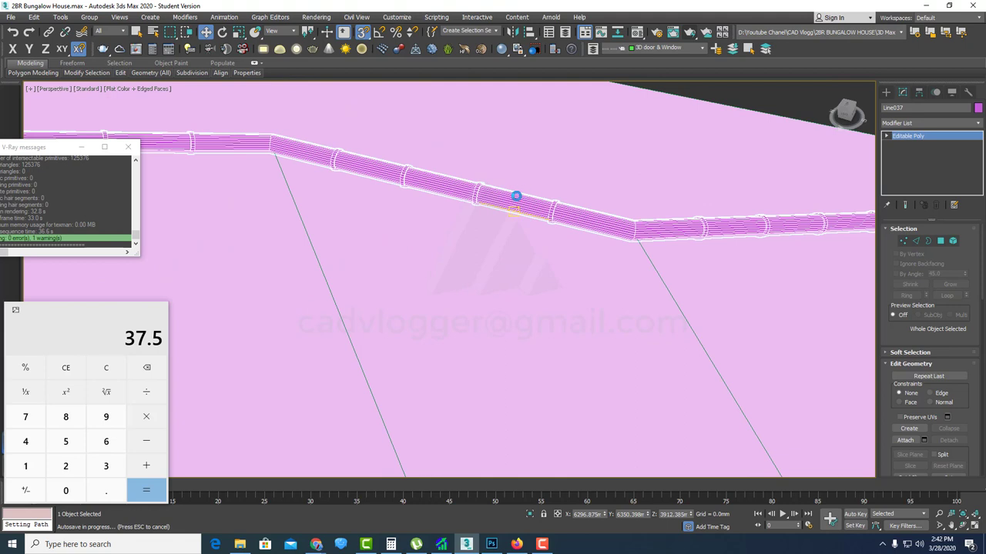
scroll(508, 202, up, 2)
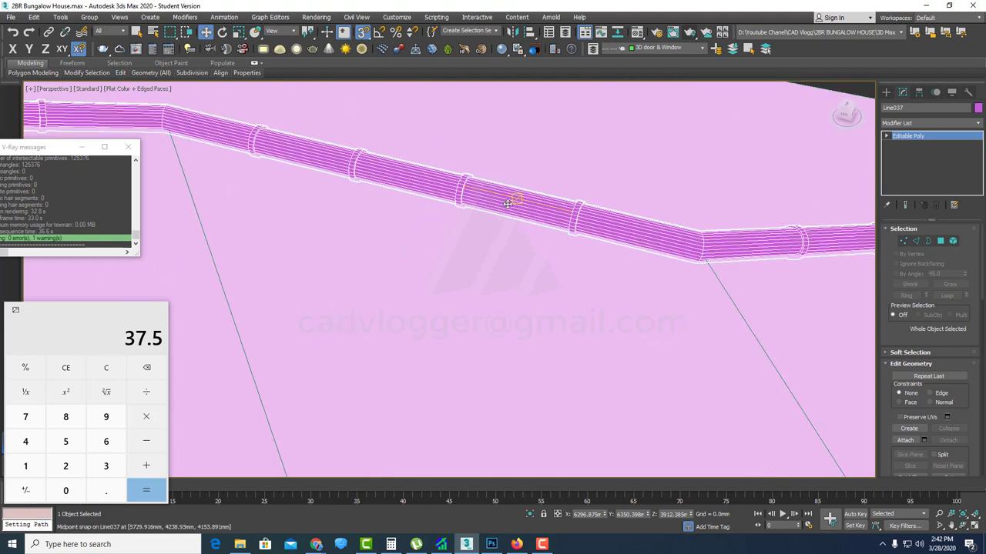
scroll(526, 208, down, 2)
middle_drag(645, 248, 478, 229)
scroll(477, 229, down, 4)
- At polygon level, select the first hip's cap polygons through the adjoining bend and detach them as a separate object with the default name
click(940, 242)
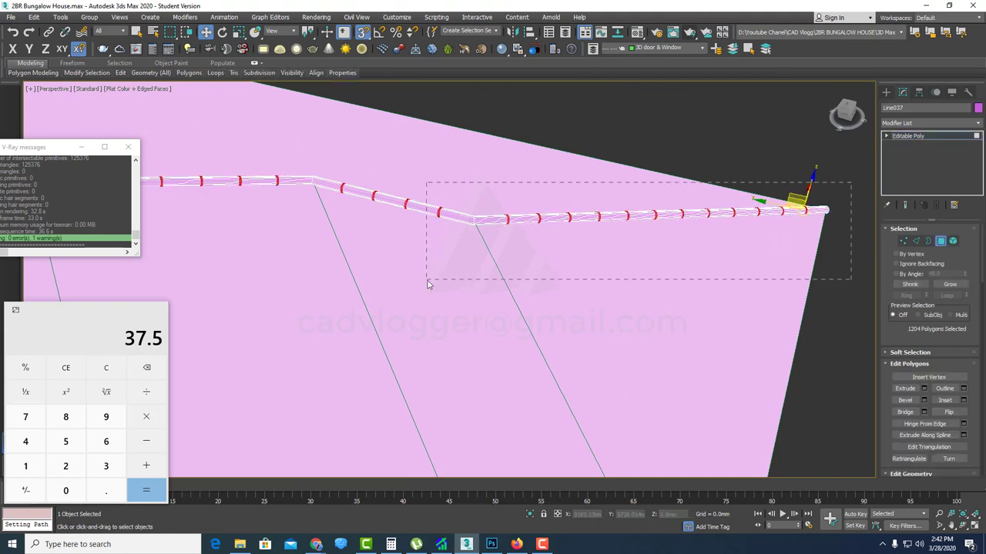
drag(429, 285, 428, 284)
scroll(416, 202, up, 5)
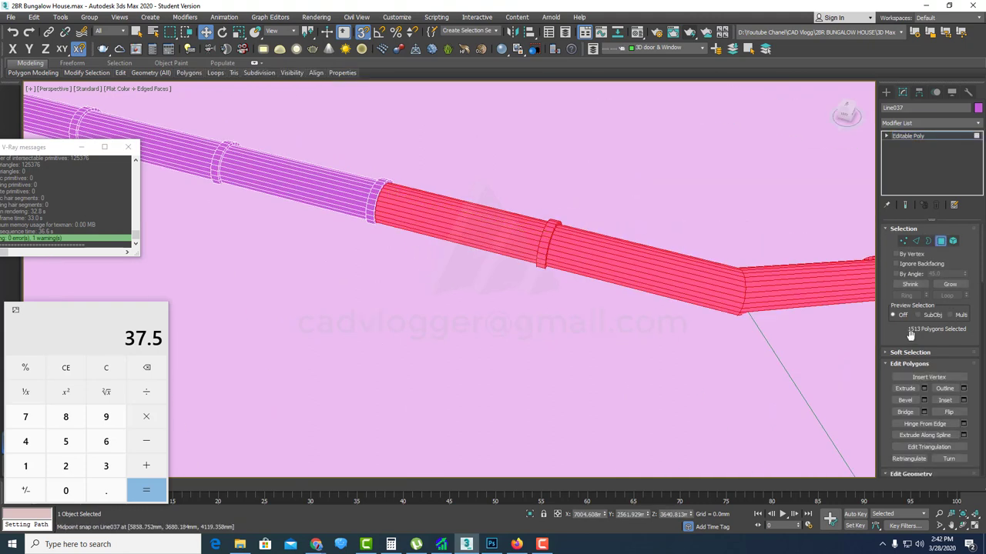
scroll(932, 346, down, 5)
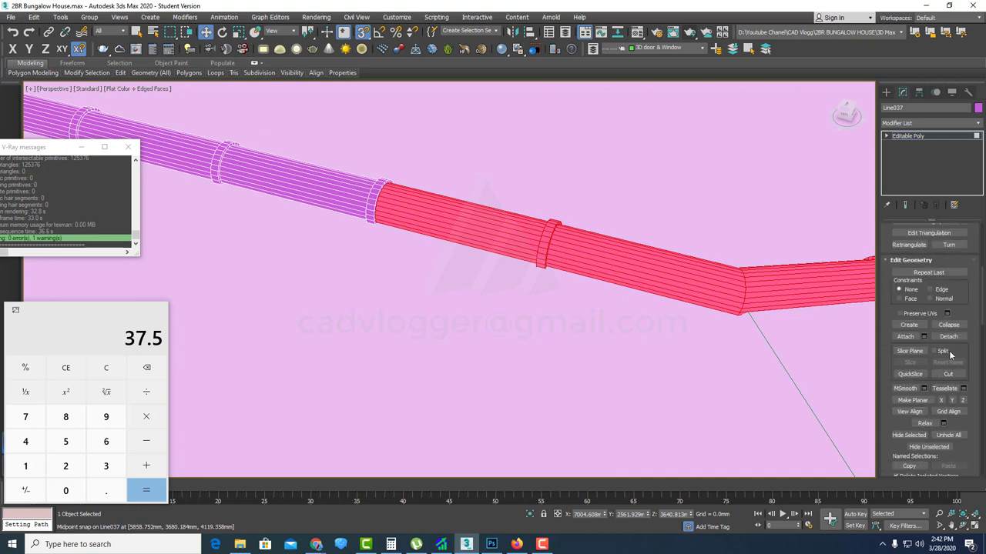
click(948, 337)
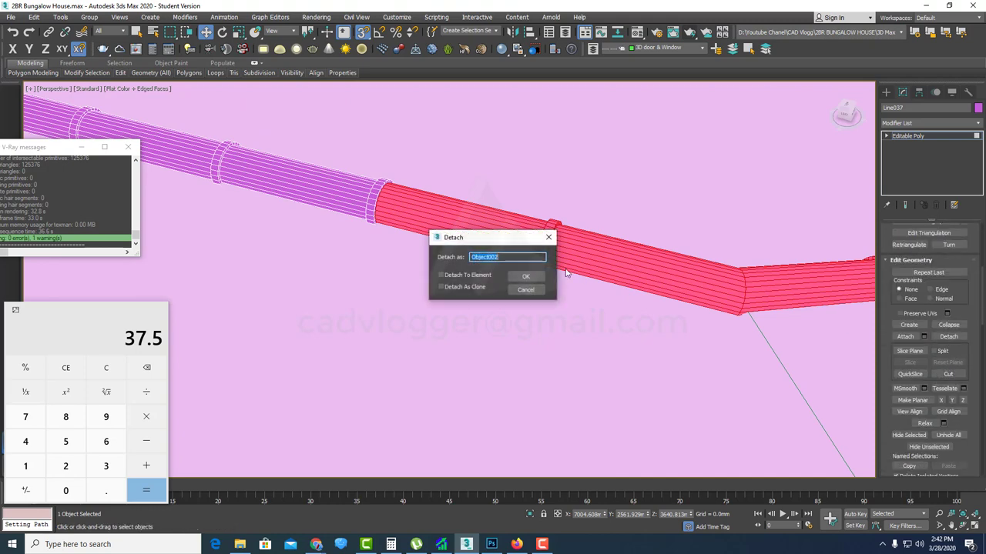
click(526, 278)
scroll(598, 249, down, 3)
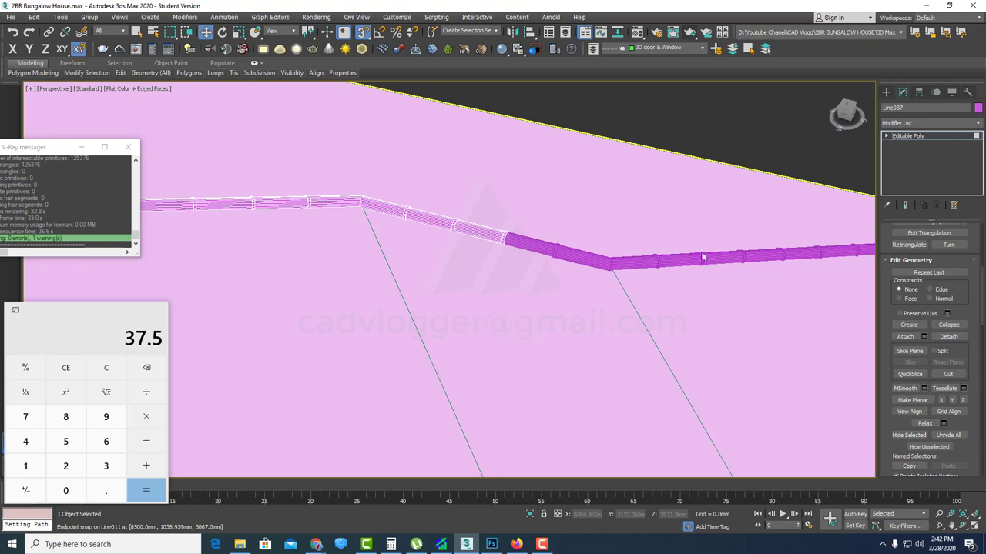
middle_drag(703, 256, 560, 263)
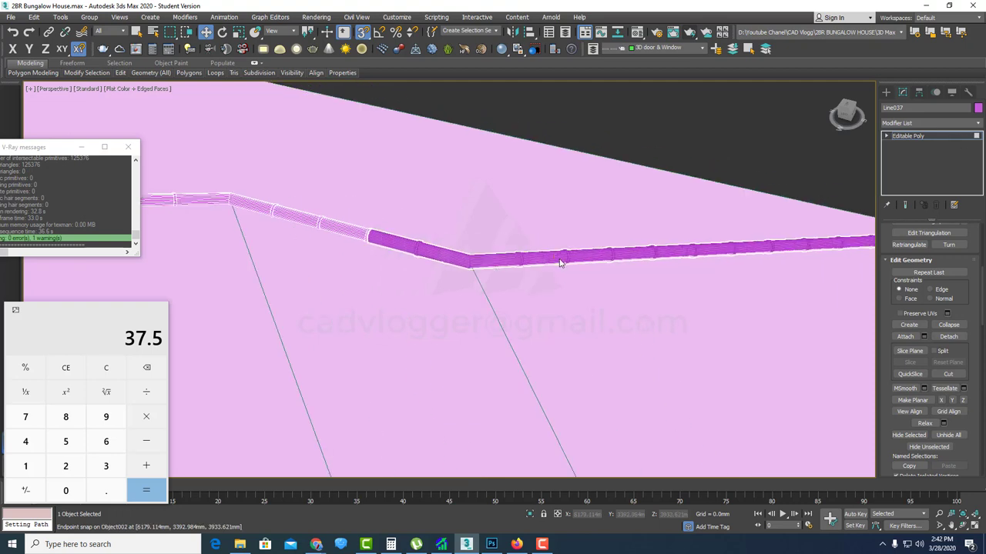
- Select the detached first hip cap and snap its pivot to the roof corner point where the hip lines meet the ridge
click(947, 136)
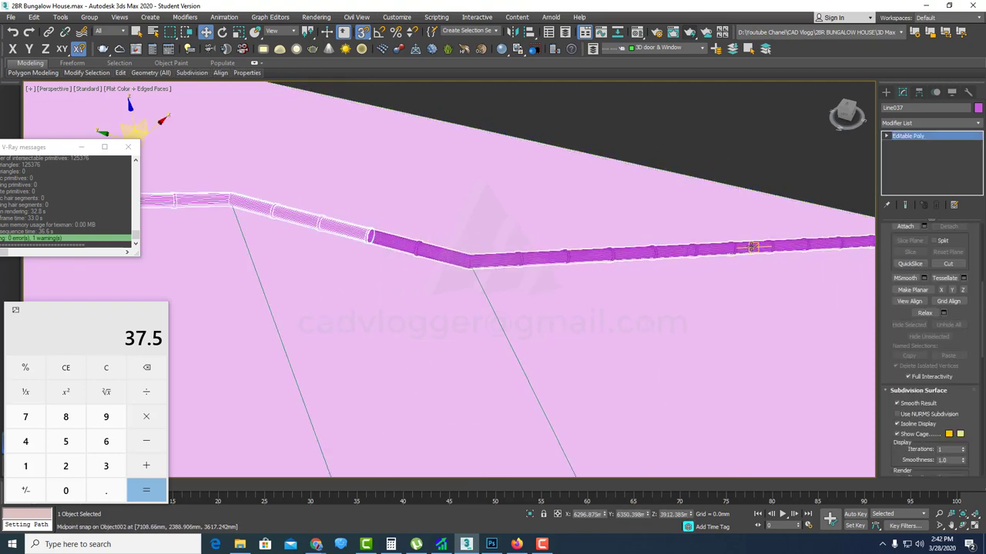
click(753, 246)
key(z)
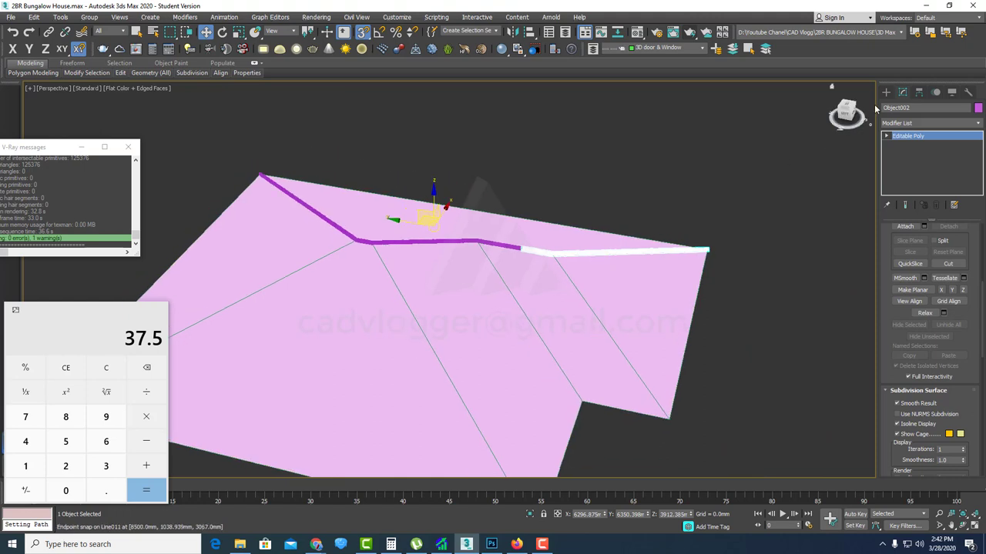
click(918, 92)
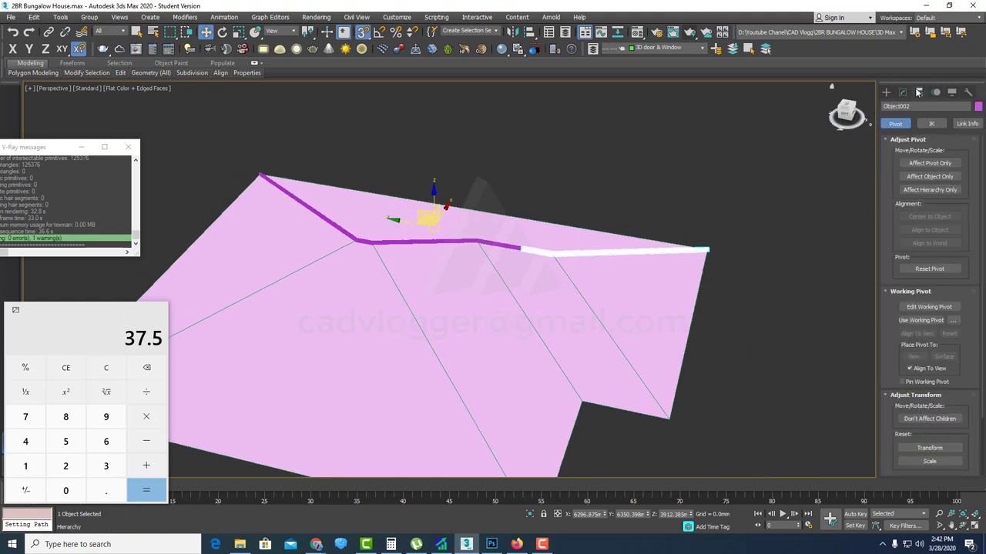
click(929, 163)
scroll(358, 218, up, 5)
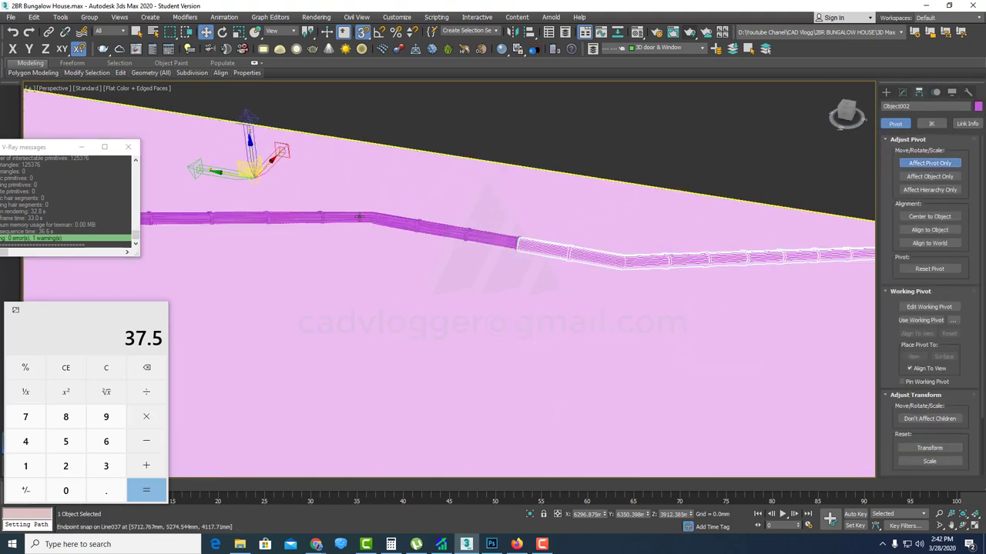
drag(258, 178, 645, 294)
key(F3)
scroll(616, 246, up, 6)
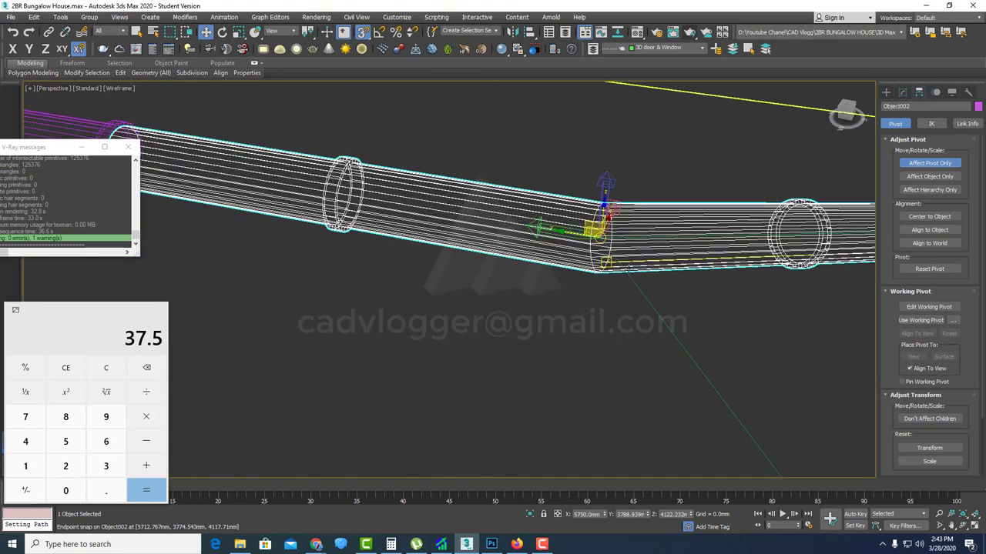
scroll(565, 234, down, 6)
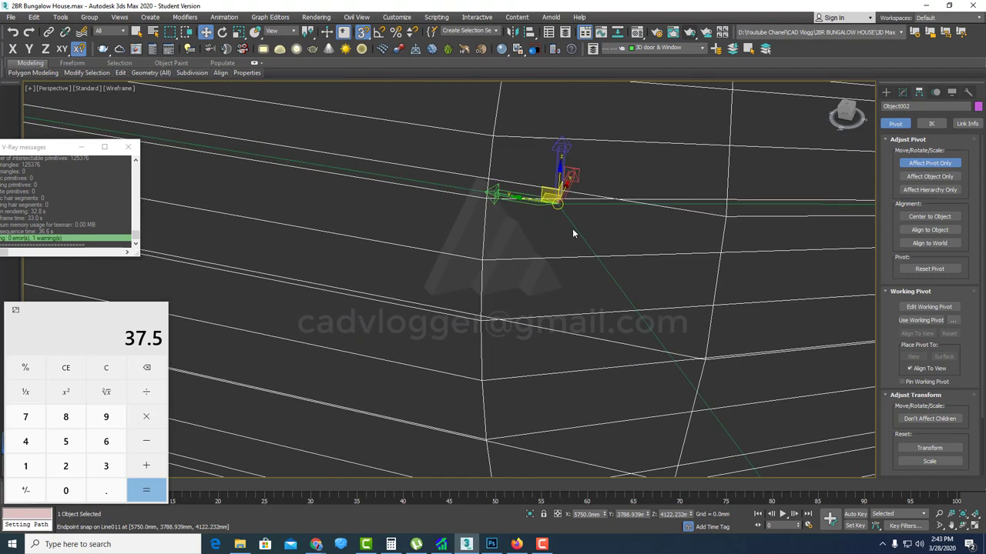
alt+middle_drag(588, 246, 639, 227)
key(F3)
click(932, 164)
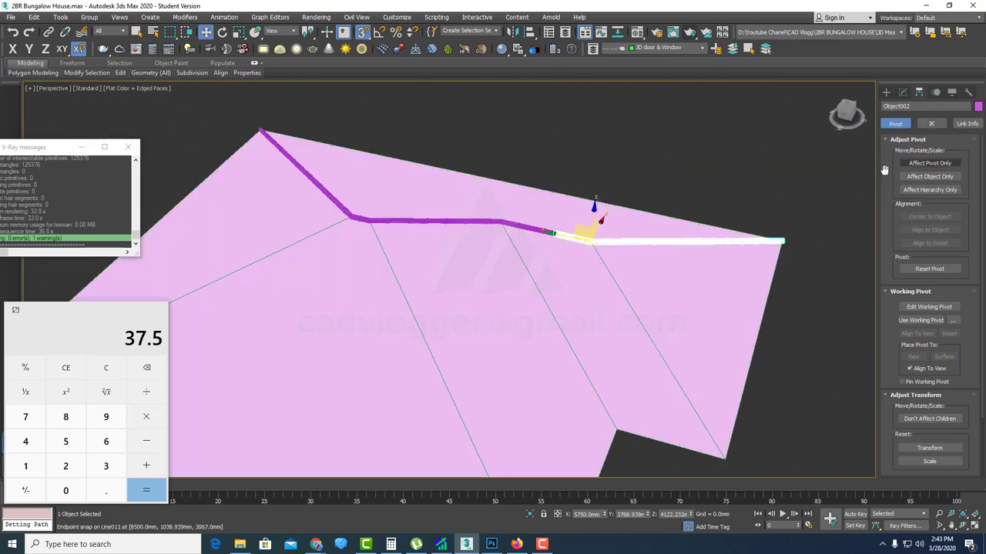
- Examine the first hip cap's pivot position at the ridge bend, both close up and against the whole roof
scroll(623, 247, up, 4)
key(F3)
key(F3)
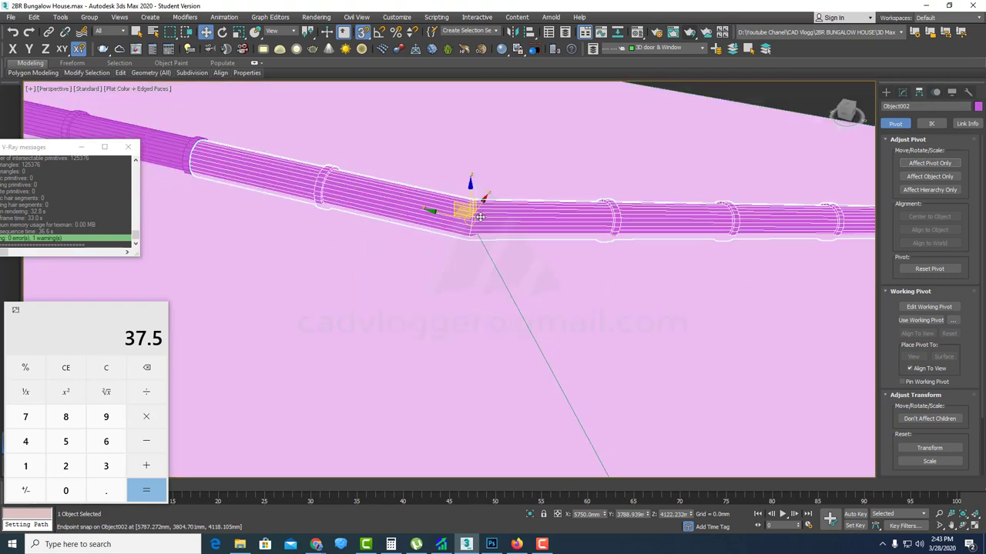
alt+middle_drag(432, 211, 526, 247)
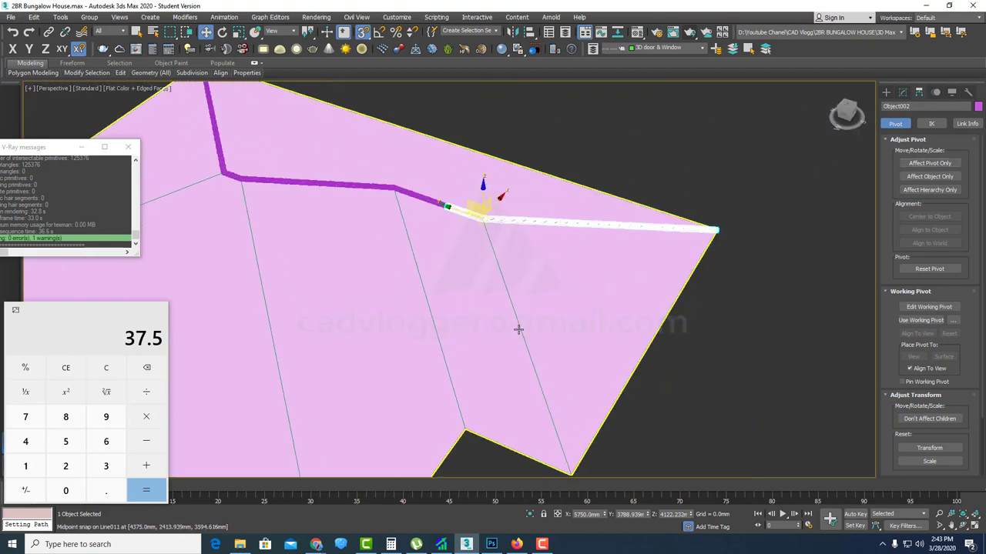
scroll(483, 221, up, 4)
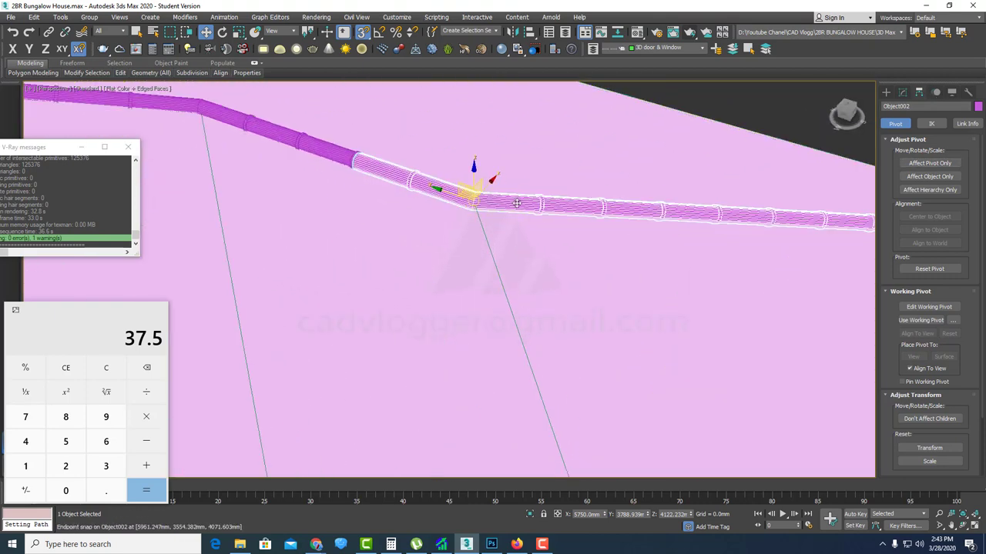
scroll(480, 224, up, 3)
scroll(470, 209, down, 3)
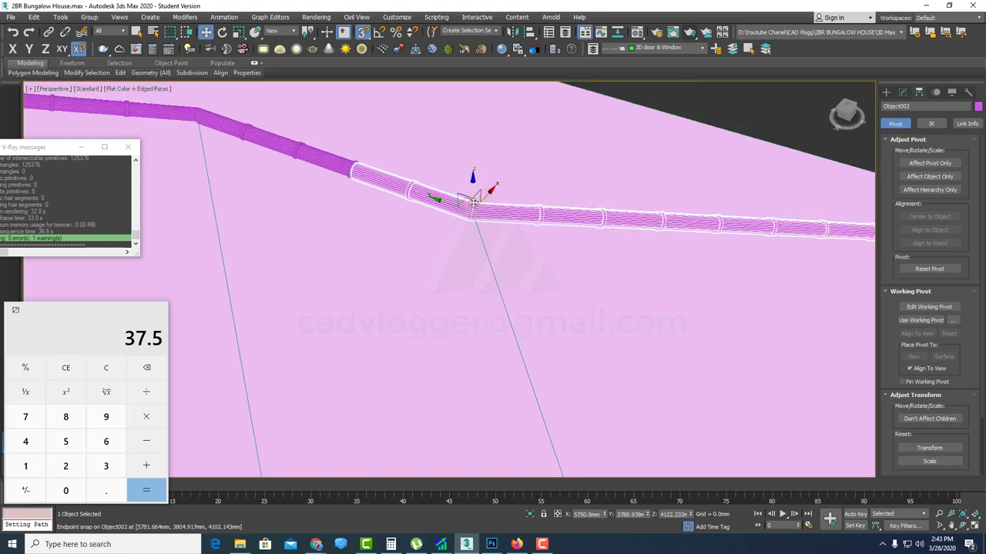
scroll(466, 201, down, 3)
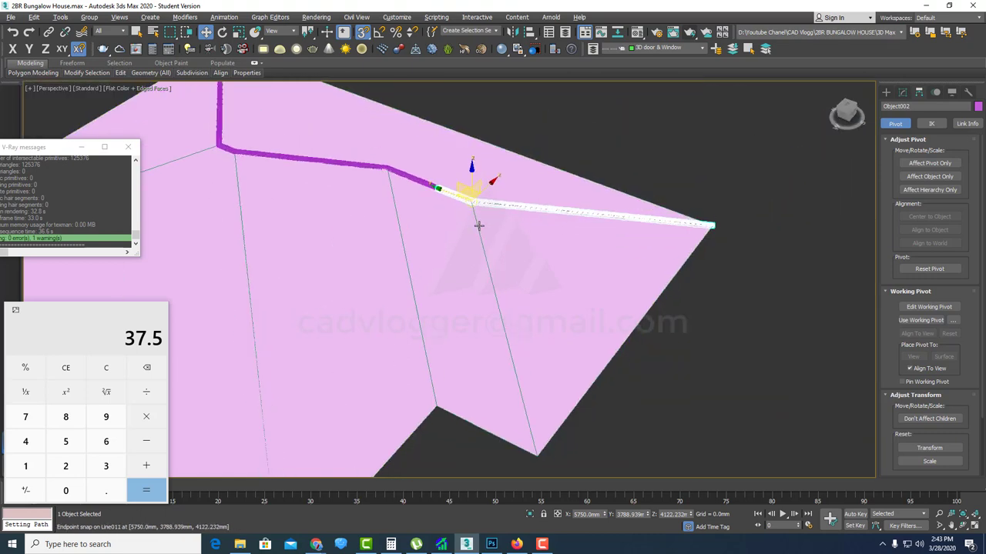
scroll(479, 199, up, 3)
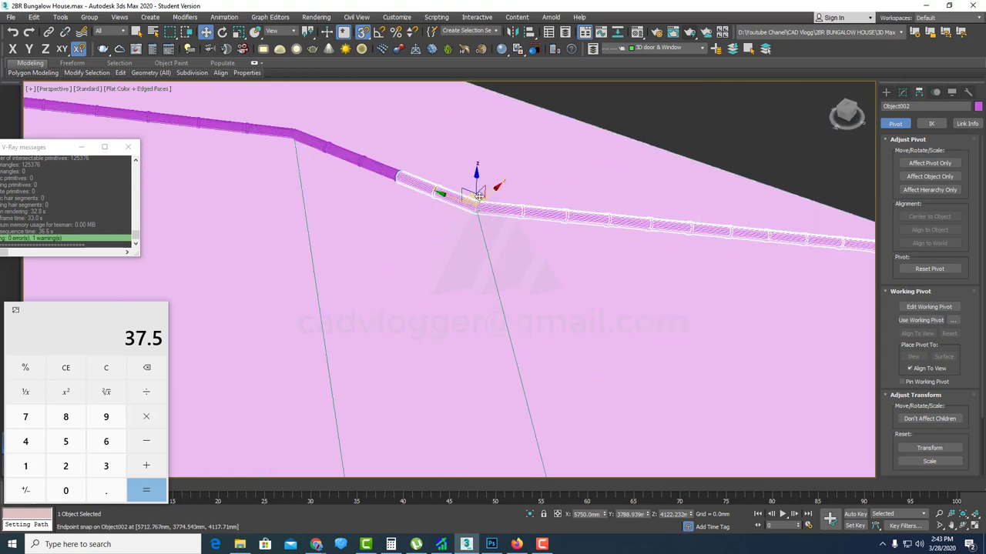
- Apply a Symmetry modifier to the first hip cap with X as the mirror axis, creating its counterpart on the opposite hip
click(885, 92)
click(903, 93)
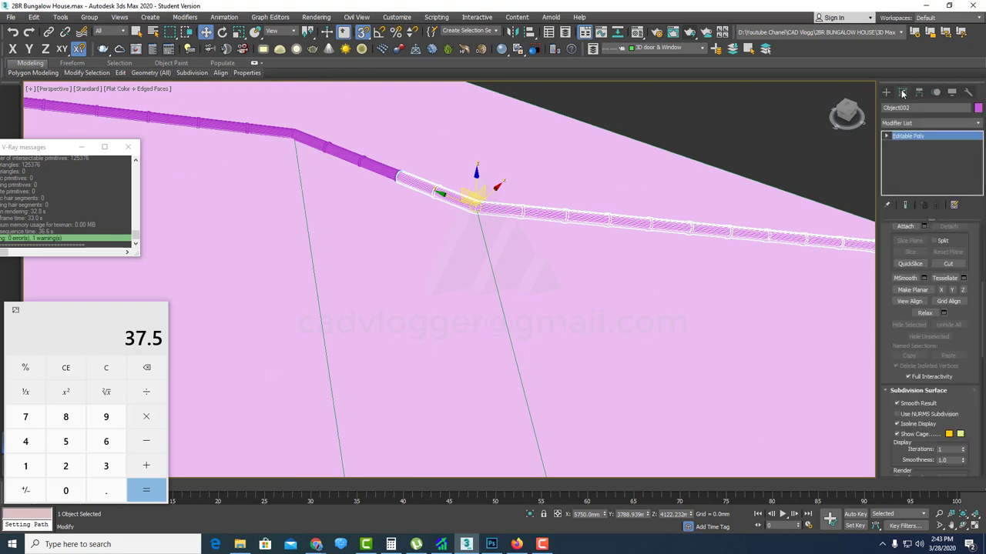
click(973, 124)
drag(983, 151, 979, 351)
scroll(935, 386, down, 3)
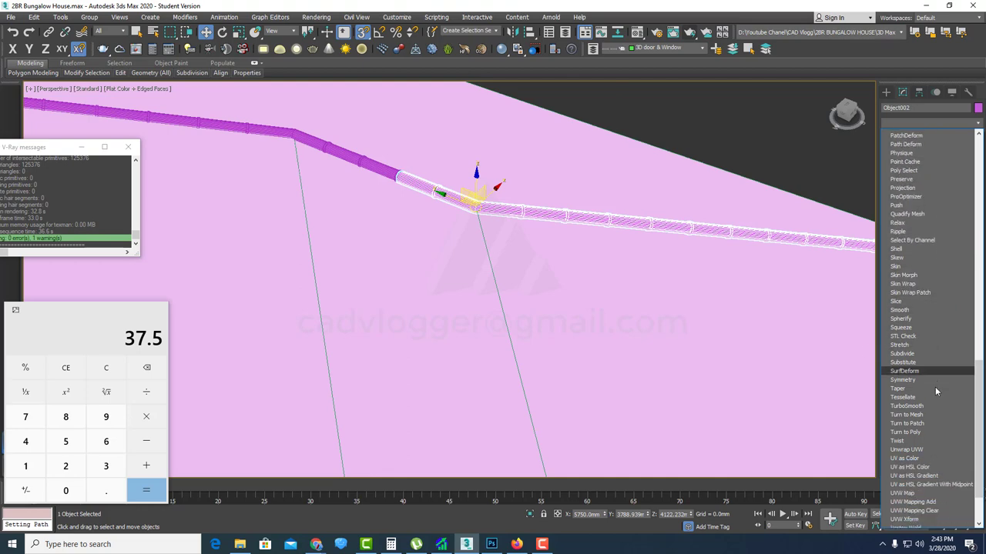
click(932, 370)
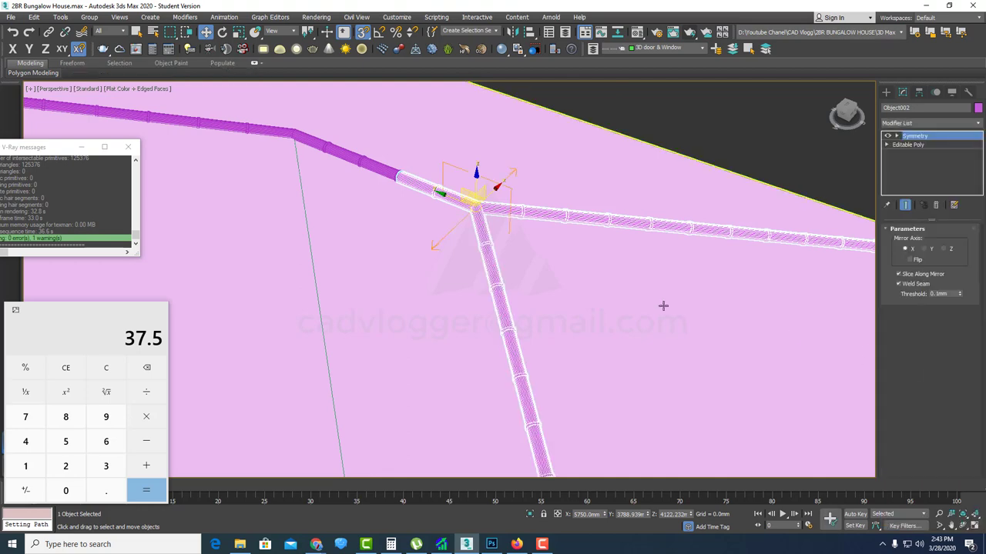
alt+middle_drag(660, 303, 585, 284)
scroll(481, 168, up, 5)
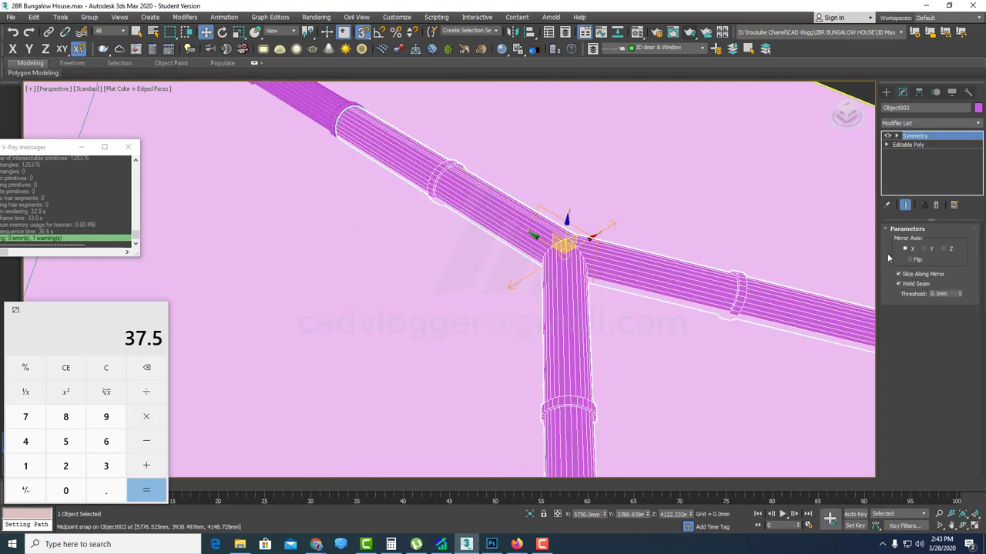
- Try the Y and Z mirror axes on the first hip cap's Symmetry modifier and return to X
click(929, 249)
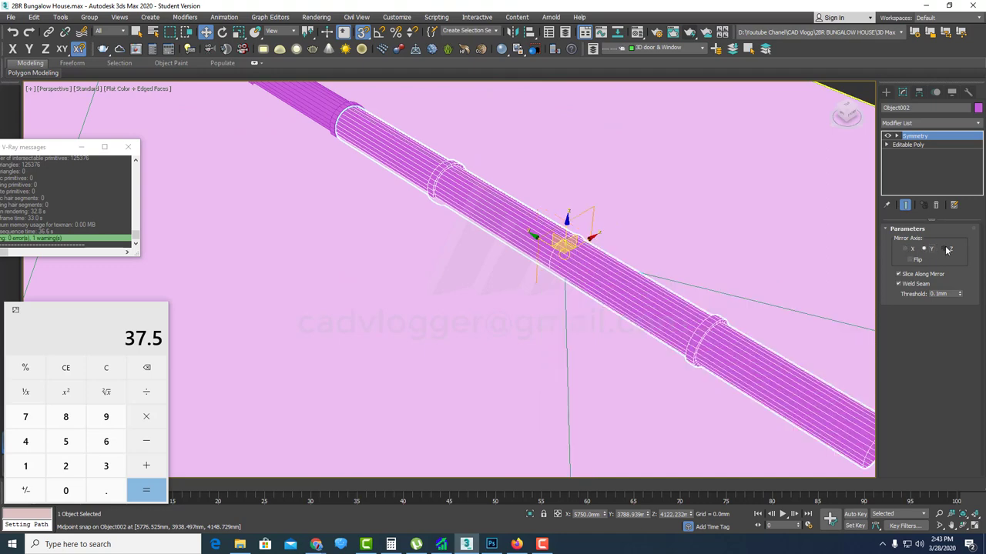
click(945, 250)
click(906, 249)
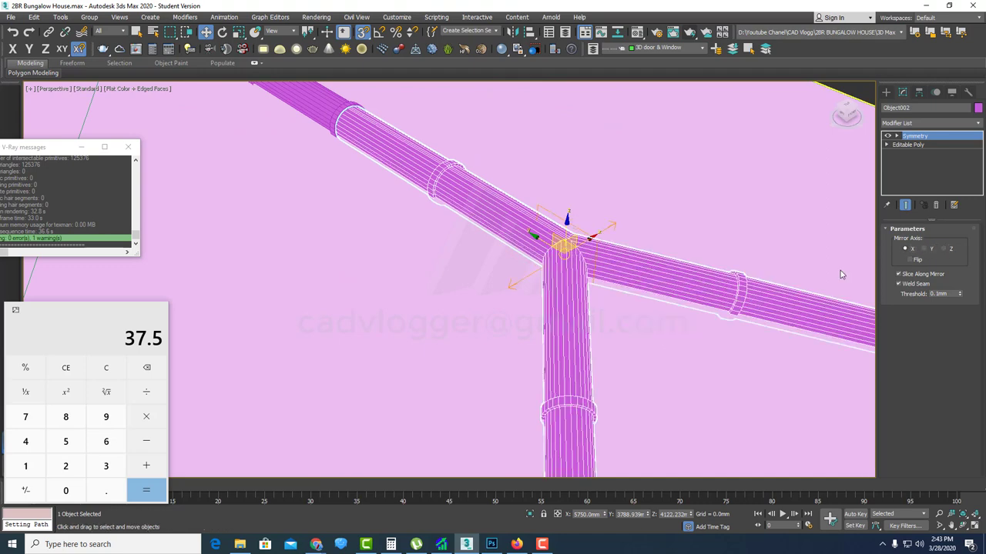
- Examine the mirrored hip cap's joint at the ridge and the bends of the remaining ridge cap at the other end
scroll(567, 282, down, 8)
scroll(570, 282, up, 9)
scroll(600, 225, up, 3)
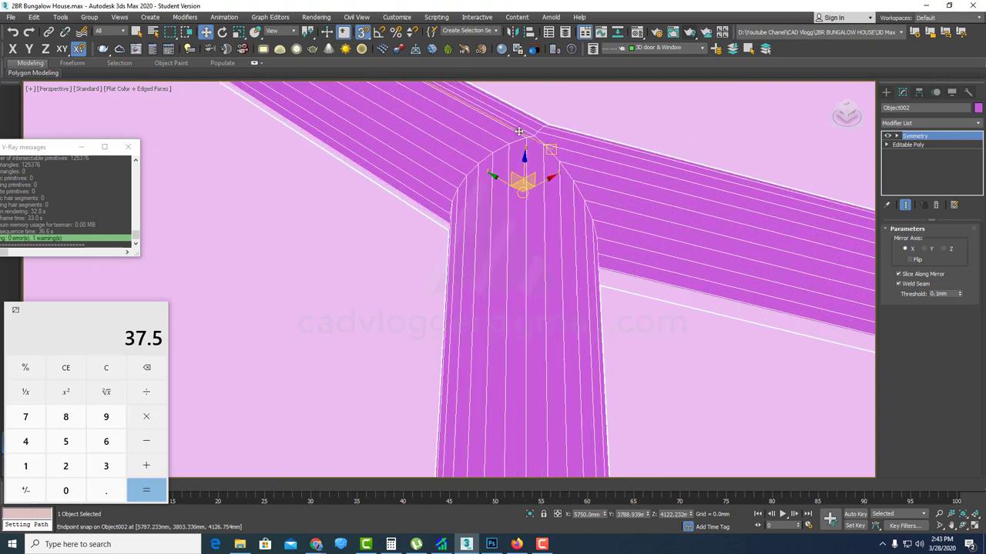
scroll(536, 153, down, 10)
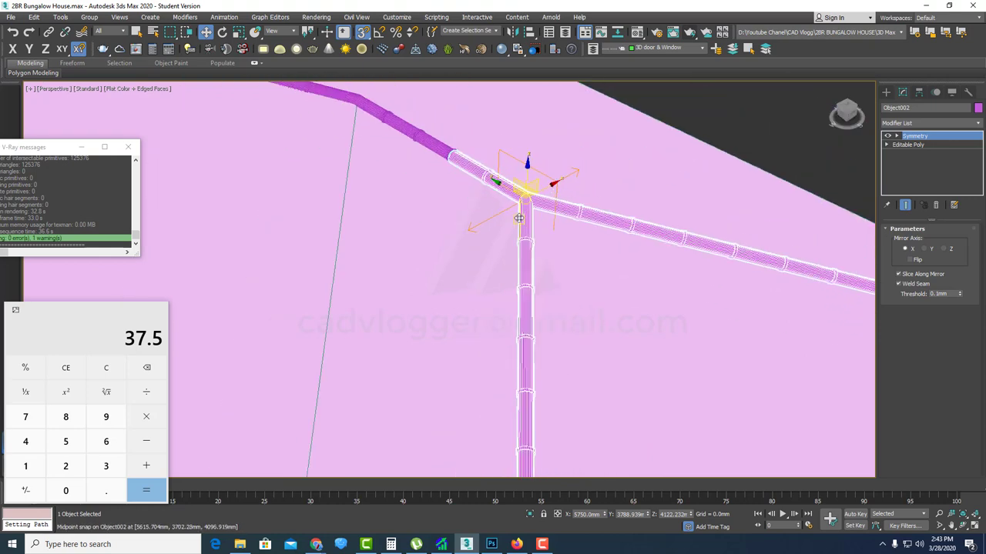
scroll(570, 275, up, 3)
scroll(585, 336, down, 8)
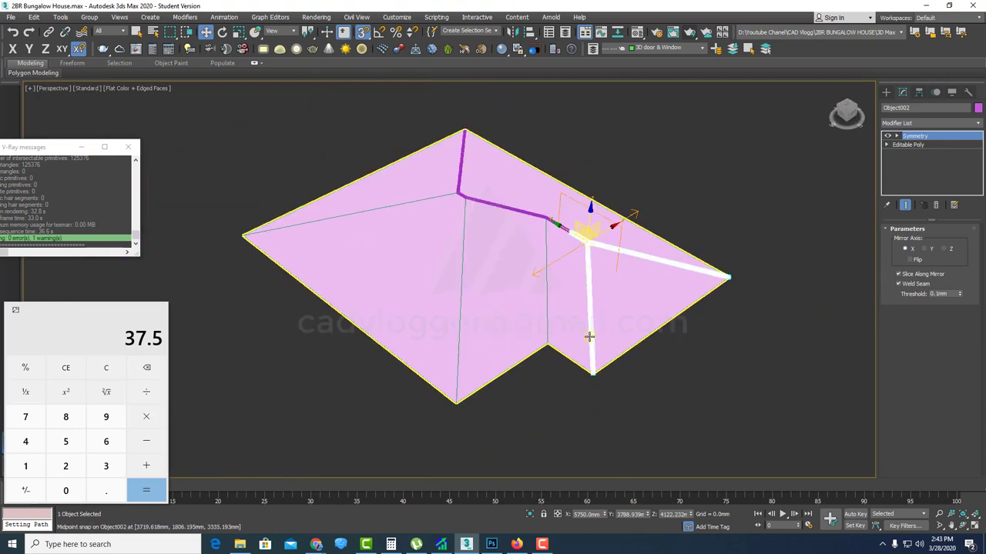
click(920, 146)
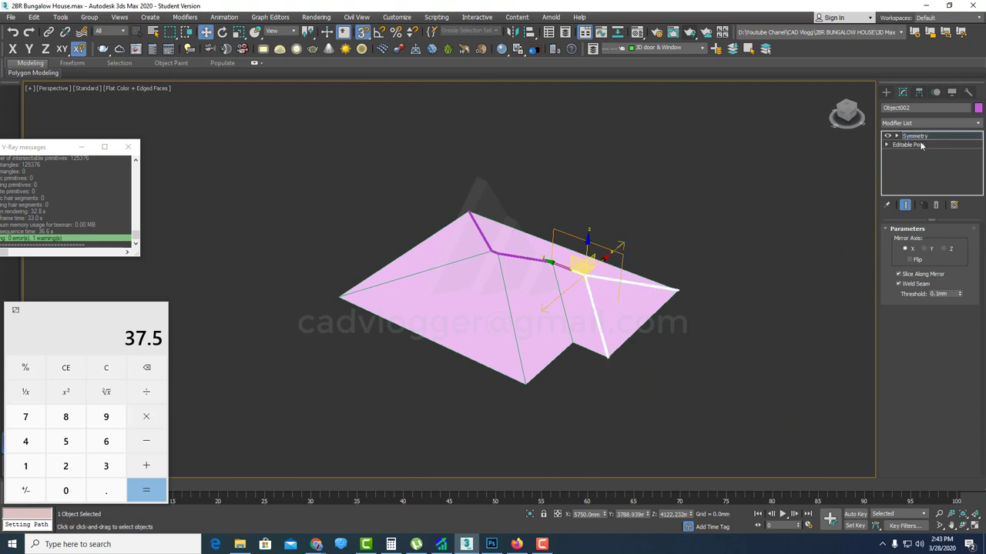
scroll(490, 240, up, 5)
scroll(519, 297, up, 2)
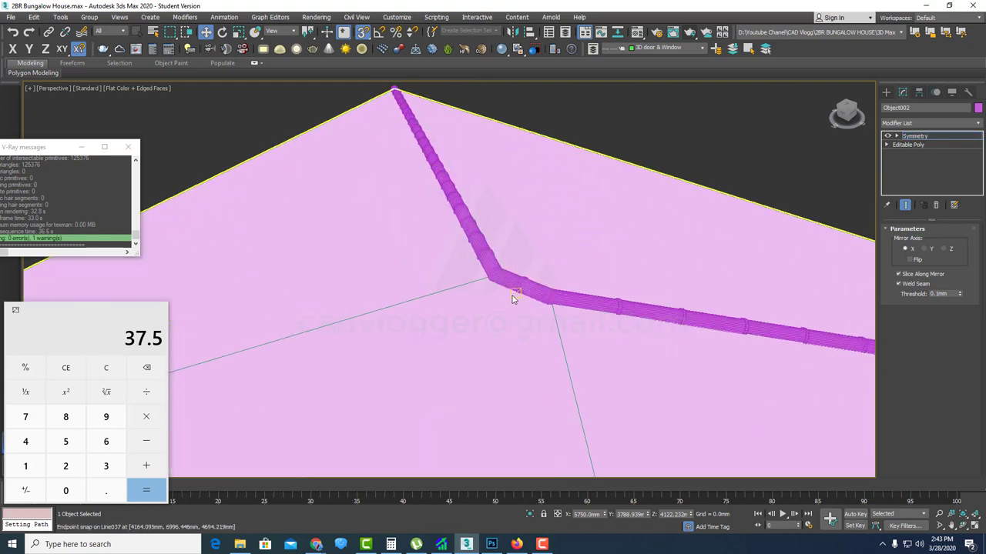
scroll(515, 296, down, 5)
alt+middle_drag(530, 298, 616, 267)
scroll(628, 266, up, 5)
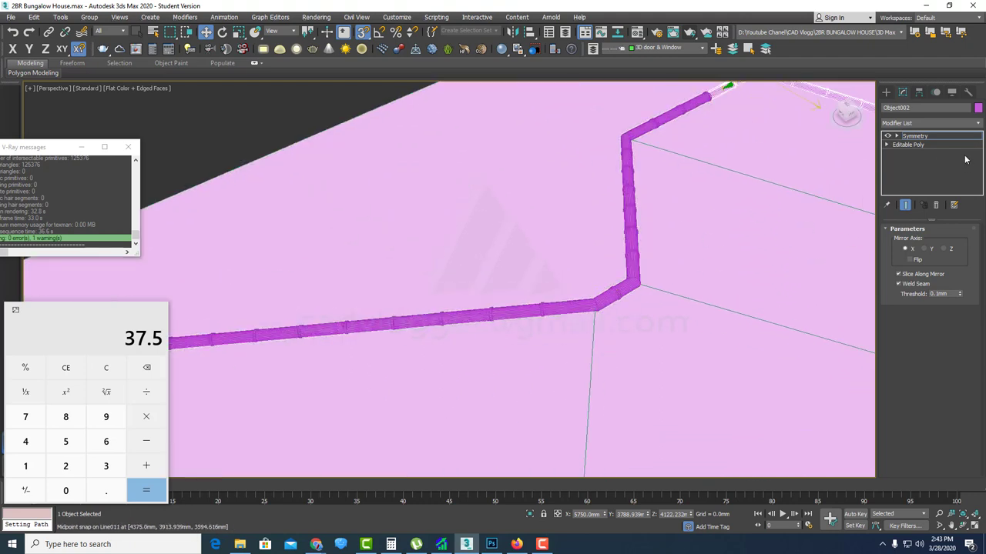
click(947, 139)
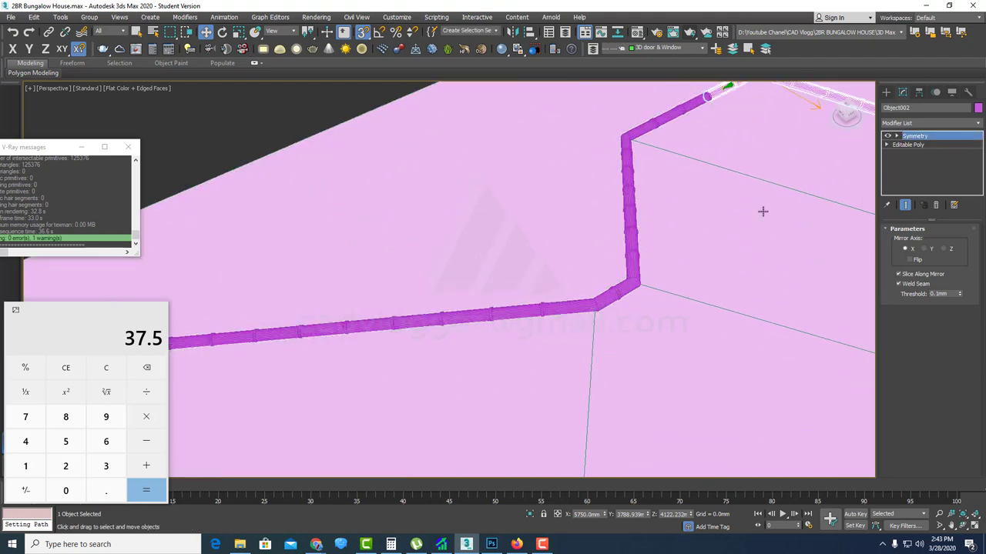
- On the remaining ridge cap, select the polygons of the far hip through its adjoining bend and detach them as a separate object
click(612, 293)
click(611, 293)
scroll(609, 290, down, 5)
alt+middle_drag(608, 290, 590, 299)
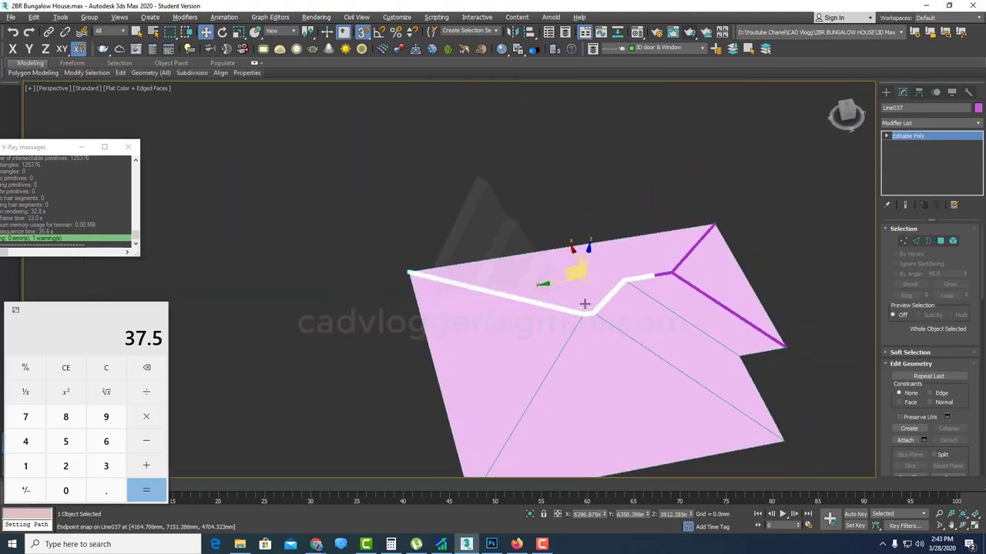
scroll(591, 308, up, 5)
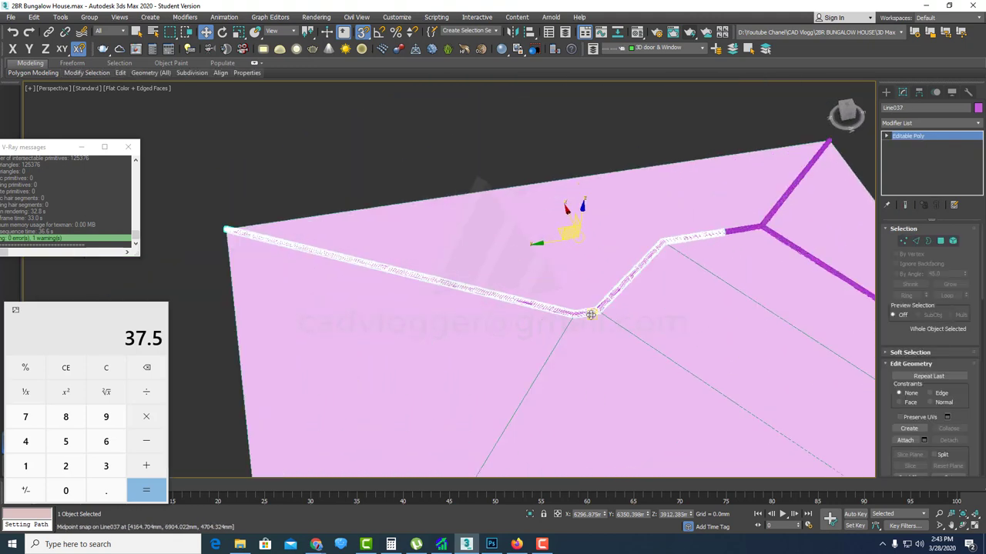
click(941, 242)
scroll(614, 306, up, 3)
drag(583, 361, 505, 267)
scroll(505, 268, down, 5)
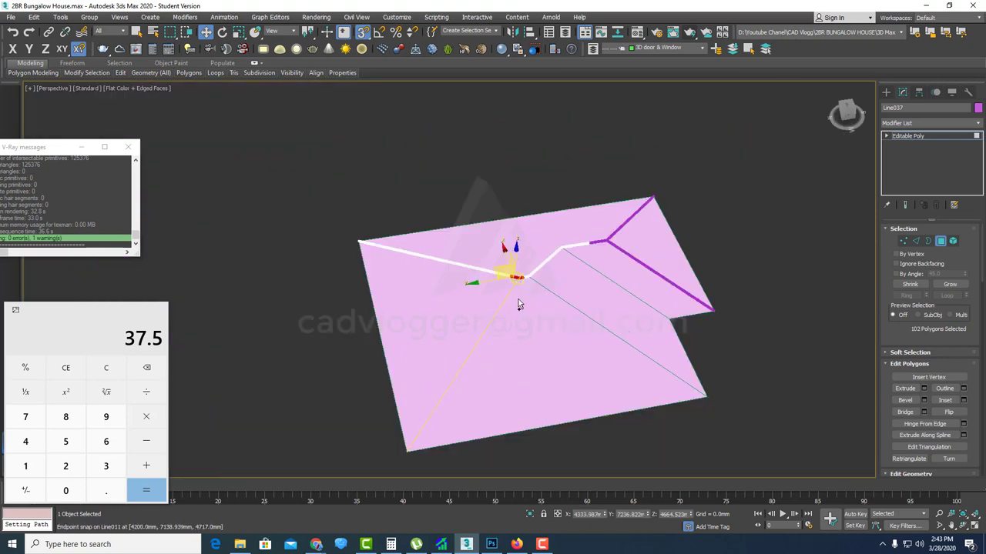
key(ctrl+Page_Up)
alt+middle_drag(504, 295, 533, 269)
drag(972, 271, 955, 77)
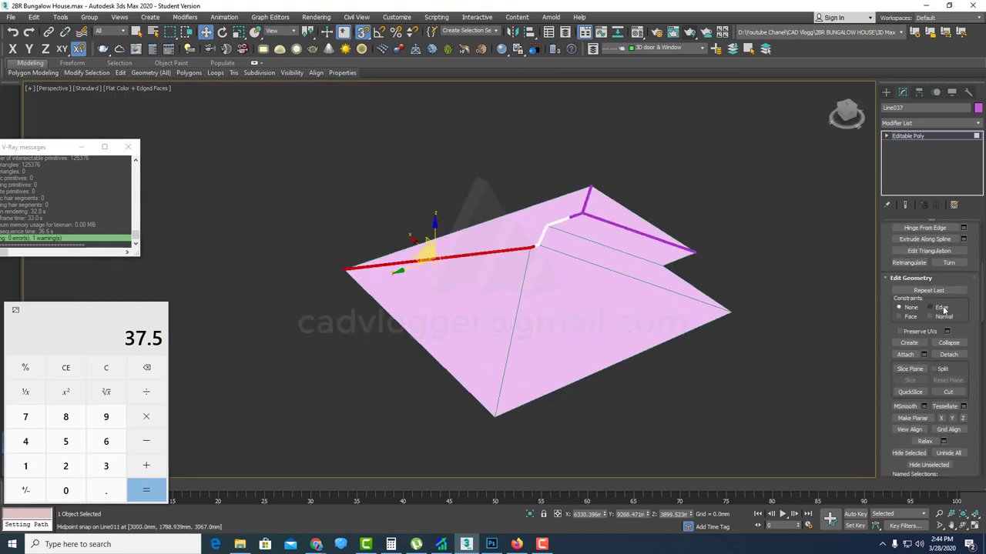
click(936, 357)
click(526, 279)
key(4)
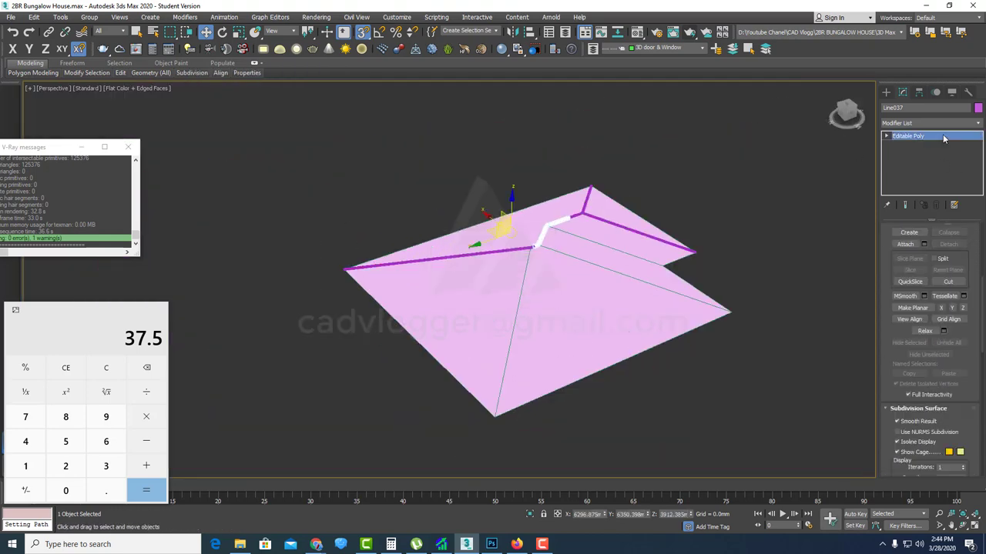
- Finish polygon editing on the remaining ridge cap and select the cap detached from the far hip
scroll(500, 235, up, 5)
key(4)
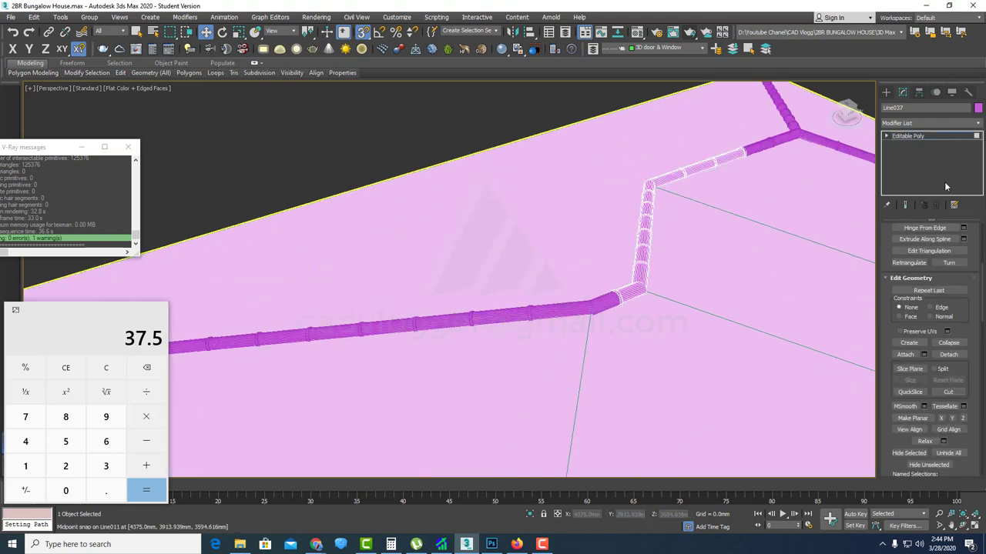
scroll(955, 239, up, 2)
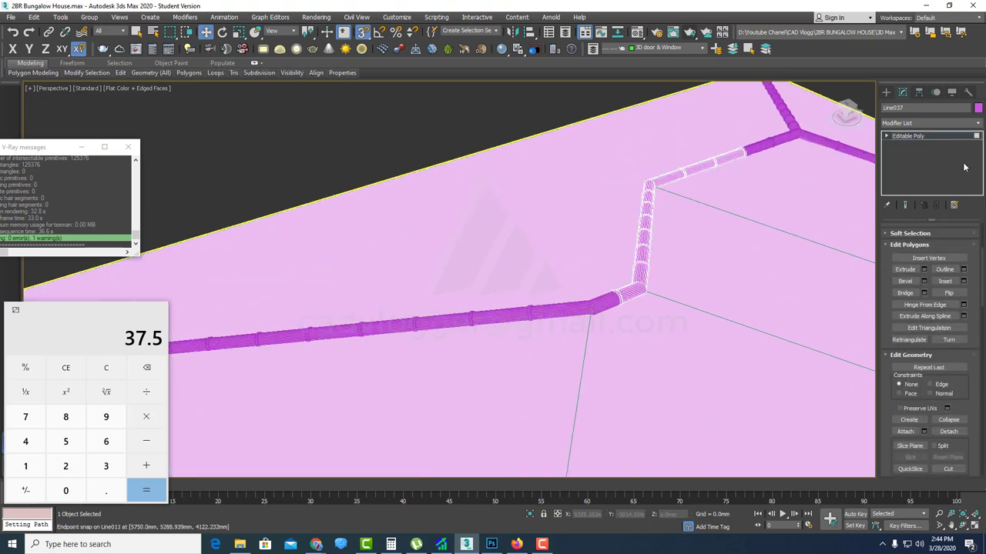
click(960, 136)
click(499, 314)
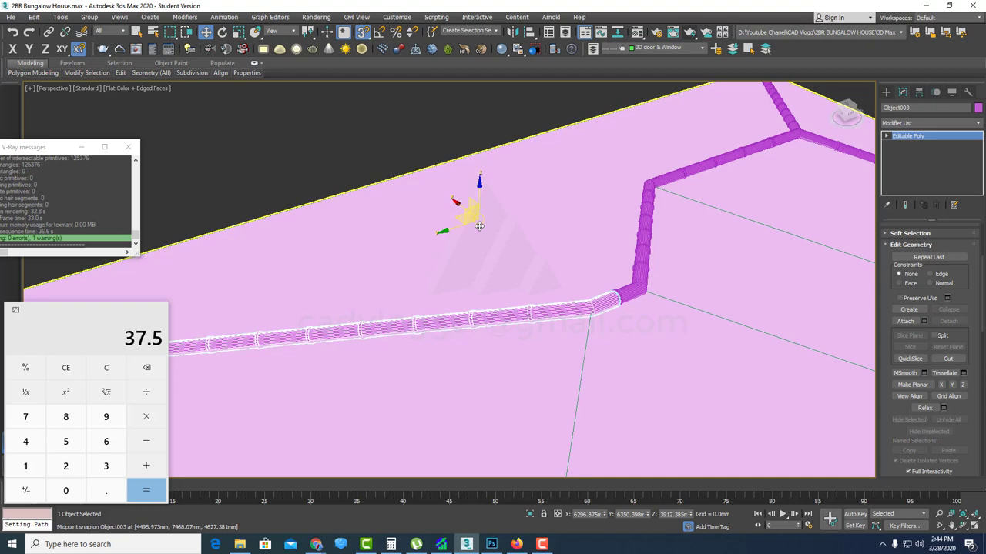
- Move only the pivot of the detached far hip cap, snapping it to the roof corner where the hips meet the ridge
click(918, 92)
click(930, 163)
scroll(534, 295, up, 3)
mouse_move(460, 197)
mouse_down()
mouse_move(501, 297)
mouse_move(616, 346)
mouse_move(606, 352)
mouse_move(627, 328)
mouse_move(618, 358)
mouse_up()
key(F3)
alt+middle_drag(619, 358, 623, 342)
drag(666, 443, 577, 275)
scroll(576, 276, up, 8)
scroll(601, 215, down, 6)
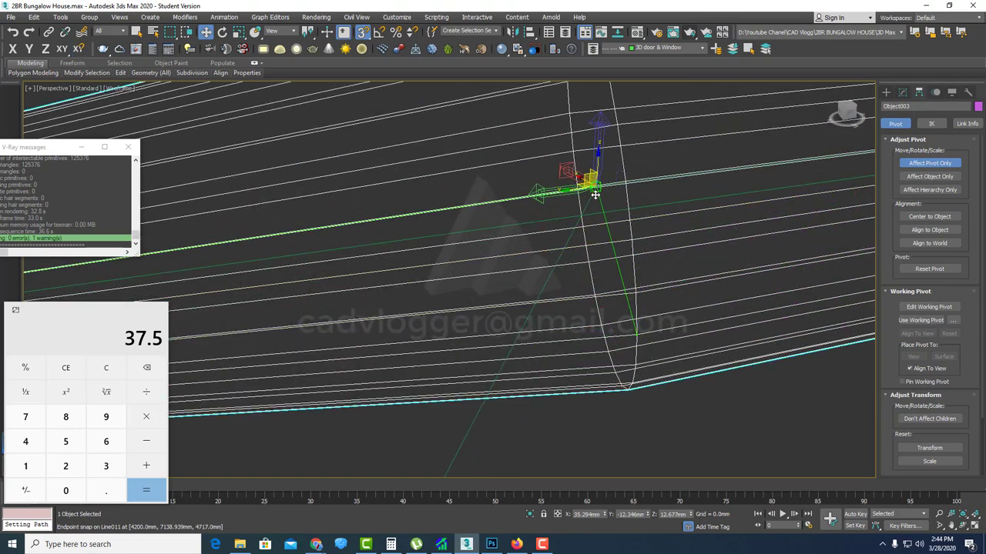
scroll(605, 246, down, 5)
click(929, 163)
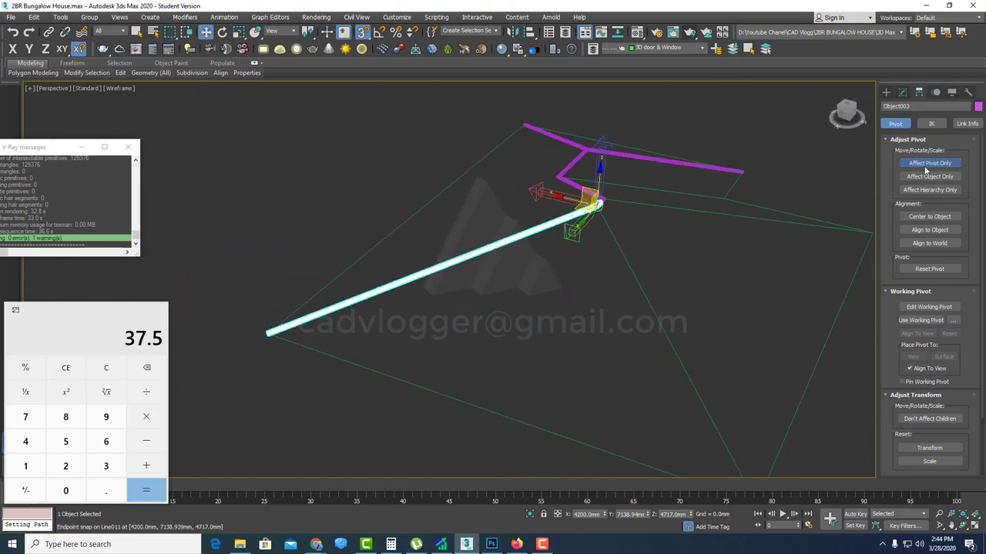
- Apply a Symmetry modifier to the far hip cap with X as the mirror axis, creating its counterpart on the opposite hip
middle_drag(595, 259, 605, 233)
key(F3)
scroll(609, 216, up, 6)
middle_drag(627, 167, 639, 272)
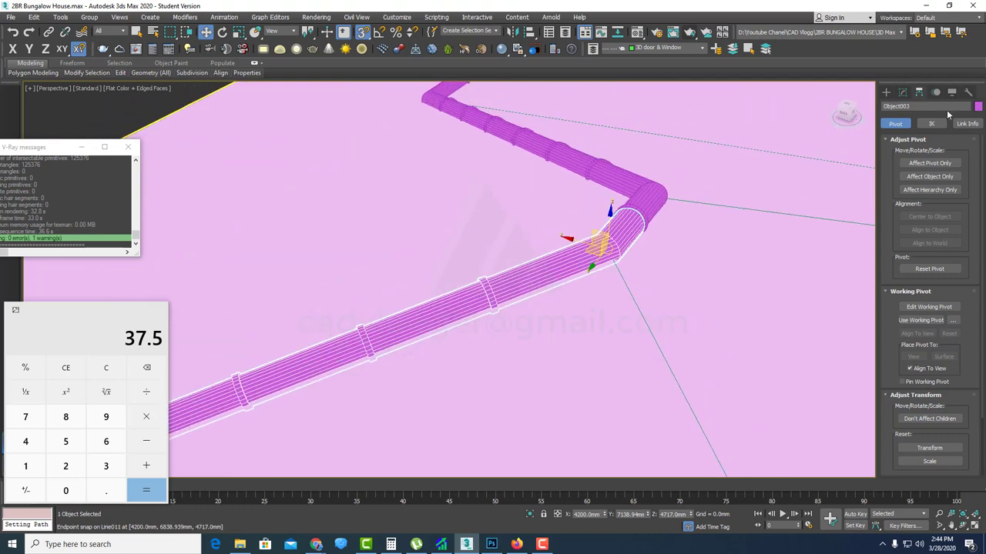
click(904, 93)
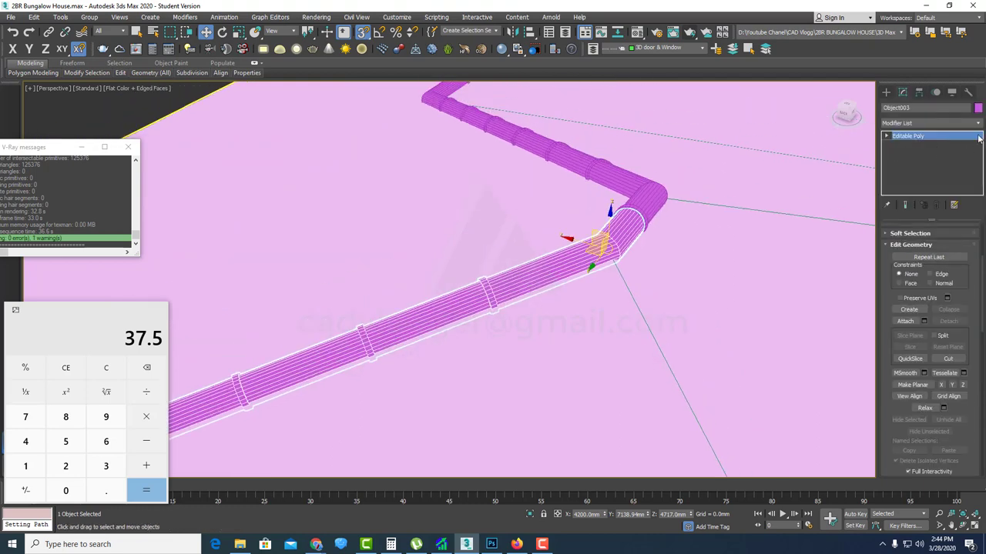
click(928, 123)
scroll(924, 308, down, 10)
click(902, 308)
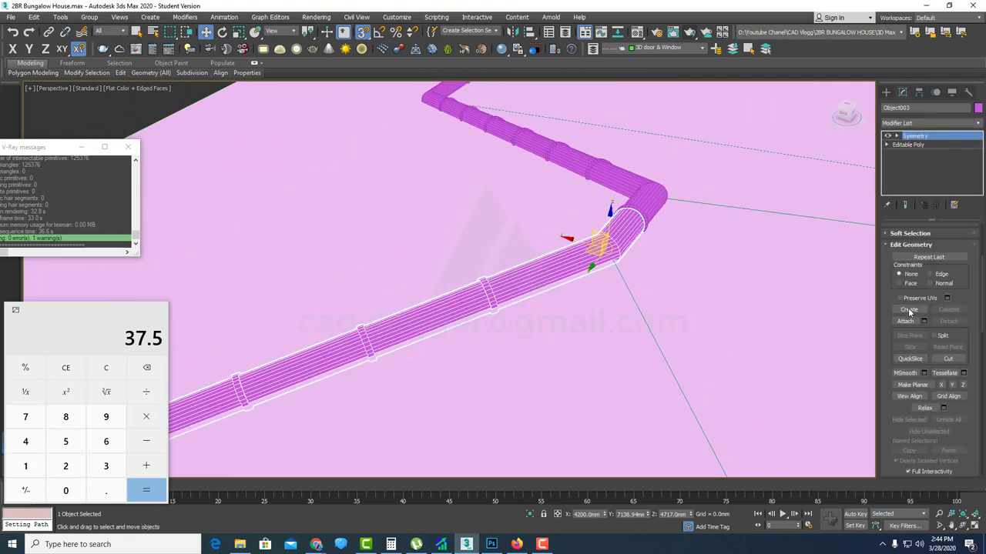
- Check the mirrored hip caps' joint at the ridge and convert the object to Editable Poly
scroll(693, 339, down, 6)
scroll(705, 346, up, 3)
scroll(786, 338, down, 2)
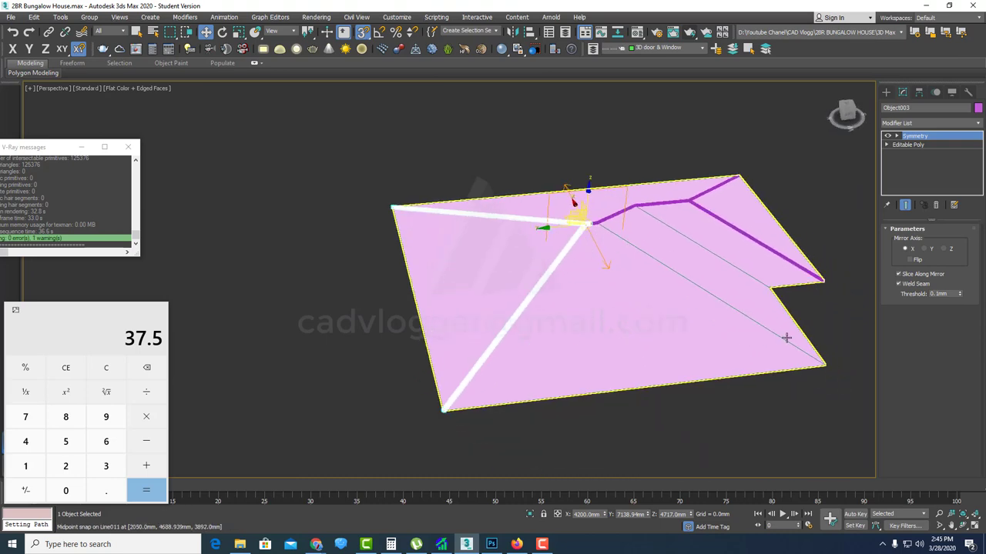
scroll(614, 236, up, 5)
scroll(608, 255, down, 3)
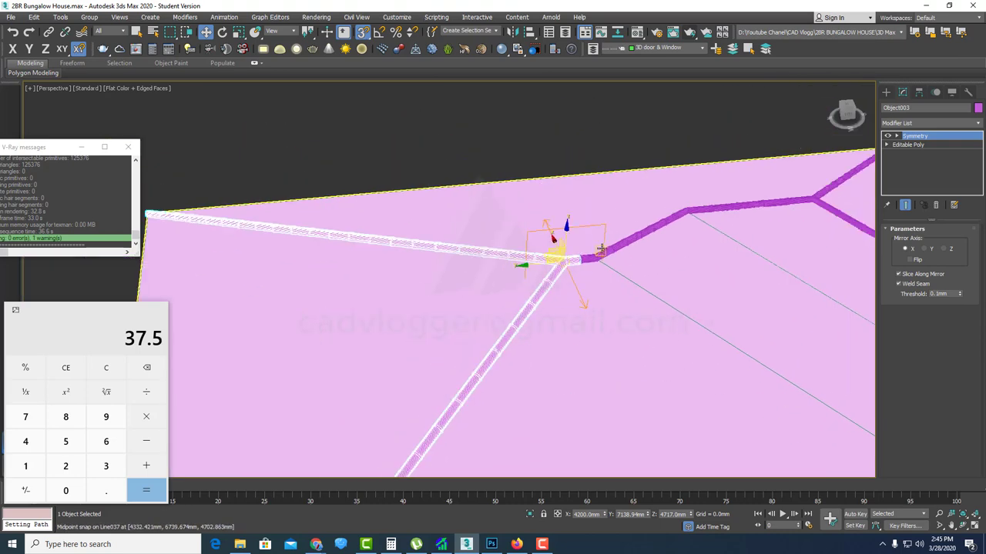
scroll(612, 310, up, 3)
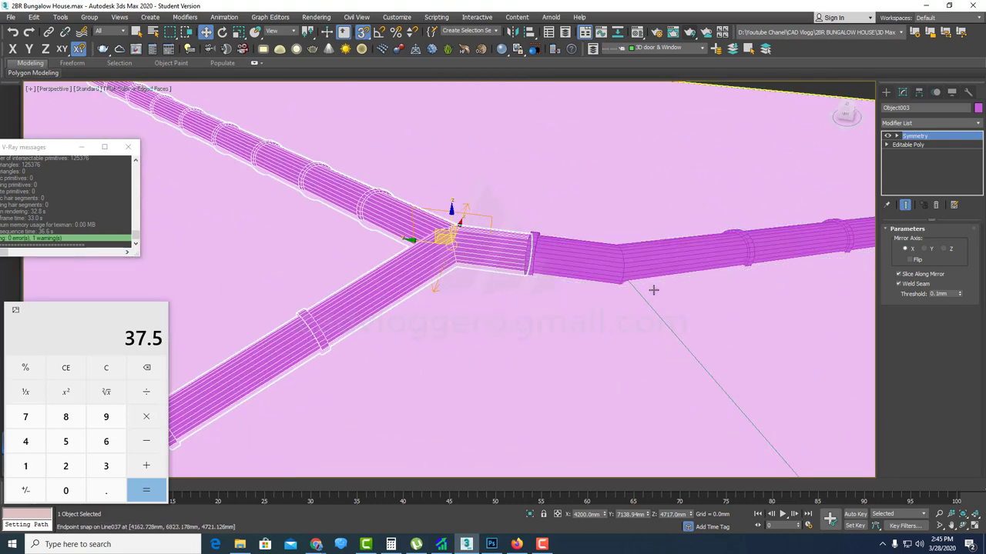
scroll(498, 256, down, 4)
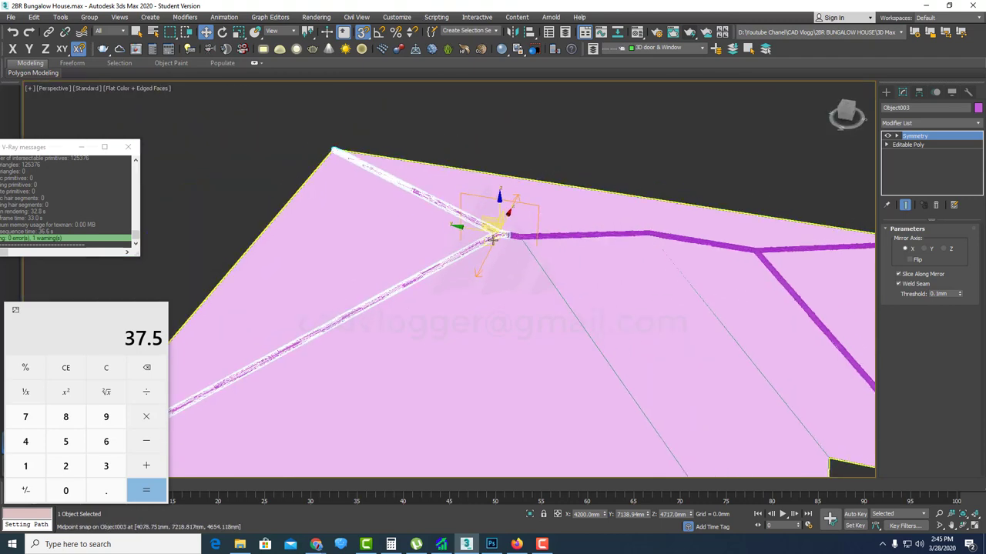
click(517, 115)
click(490, 226)
right_click(488, 227)
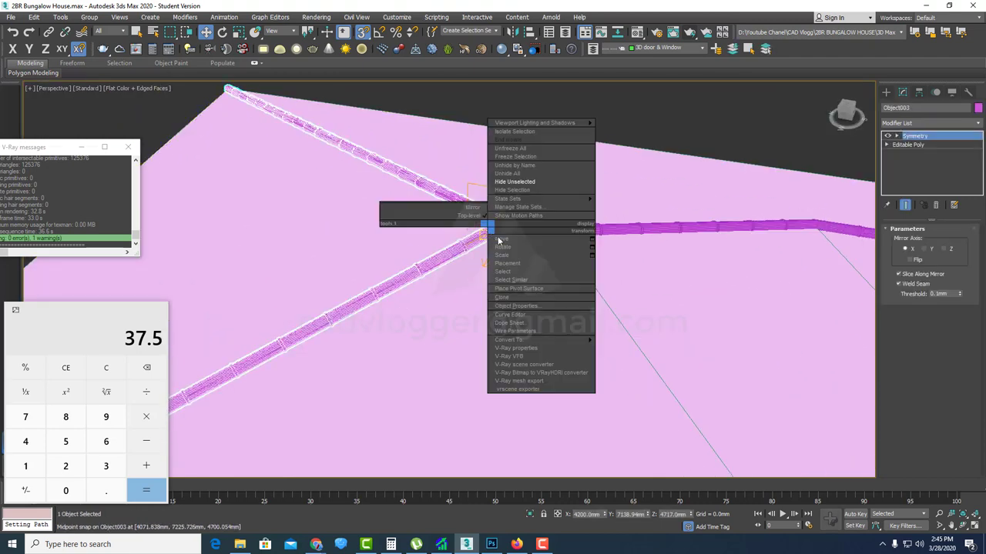
mouse_move(539, 339)
click(631, 349)
scroll(530, 246, up, 3)
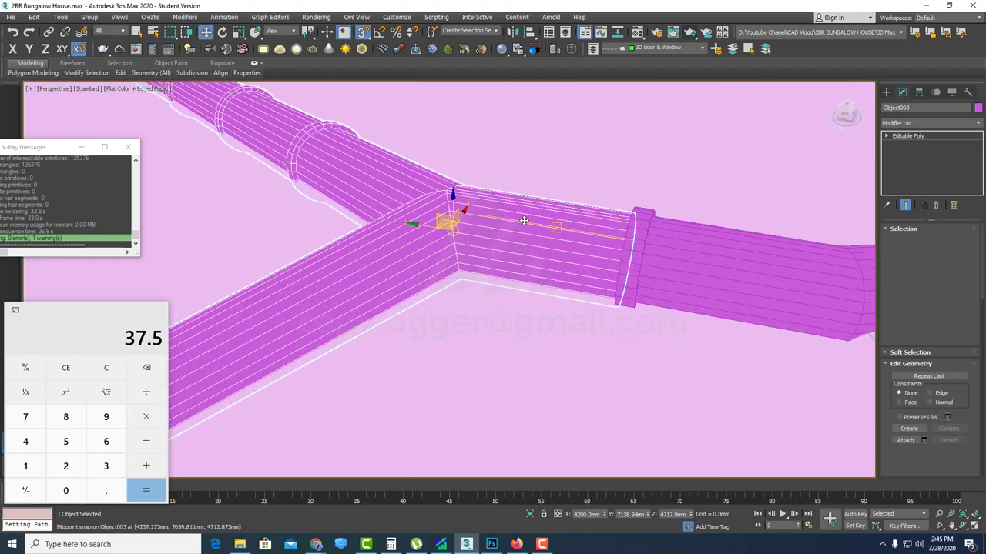
scroll(591, 268, down, 2)
key(F3)
scroll(302, 170, up, 5)
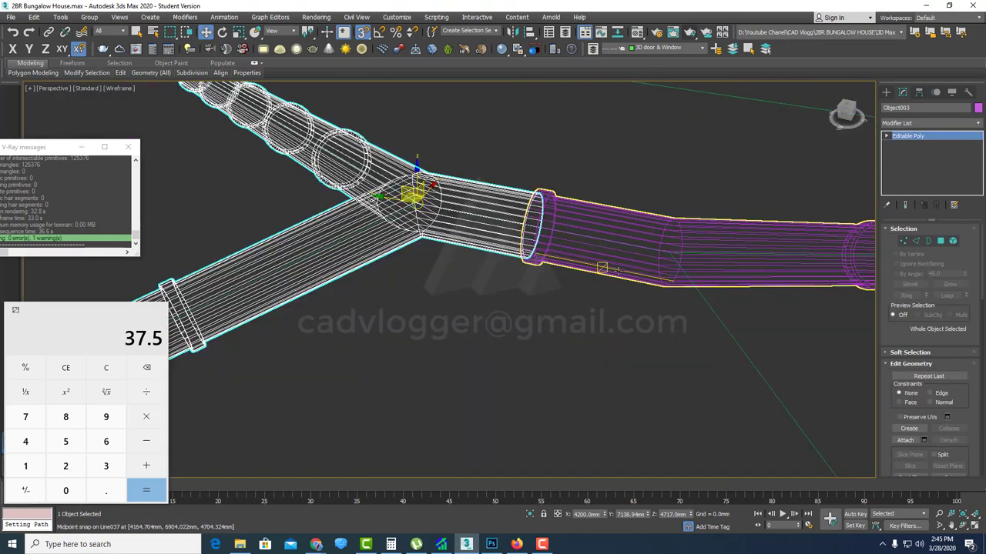
click(921, 92)
click(930, 176)
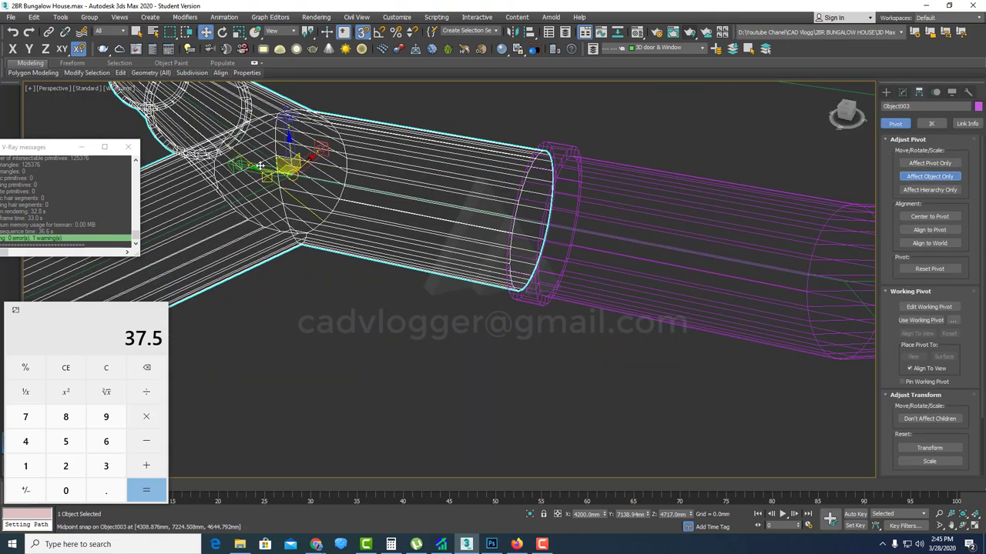
drag(293, 175, 534, 231)
key(ctrl+z)
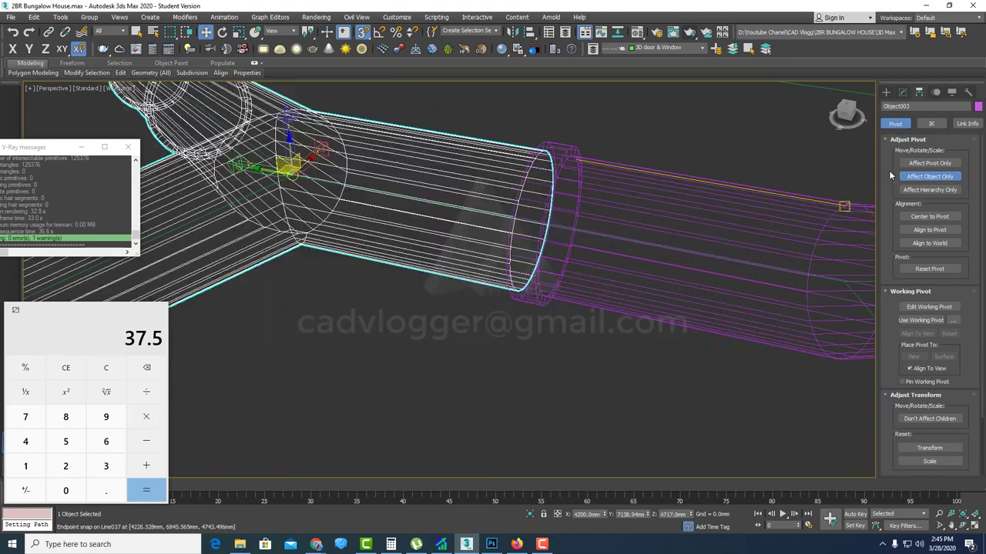
- Move only the pivot of the joined hip caps along Y to the middle of the short ridge section, at Y 6988.939 mm
click(917, 164)
scroll(579, 239, up, 5)
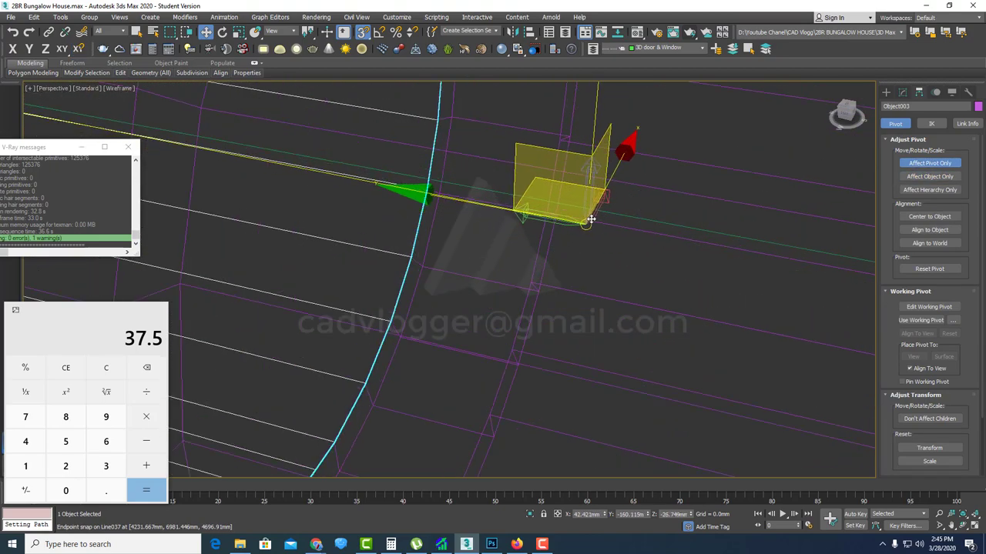
drag(606, 206, 597, 207)
scroll(585, 206, down, 10)
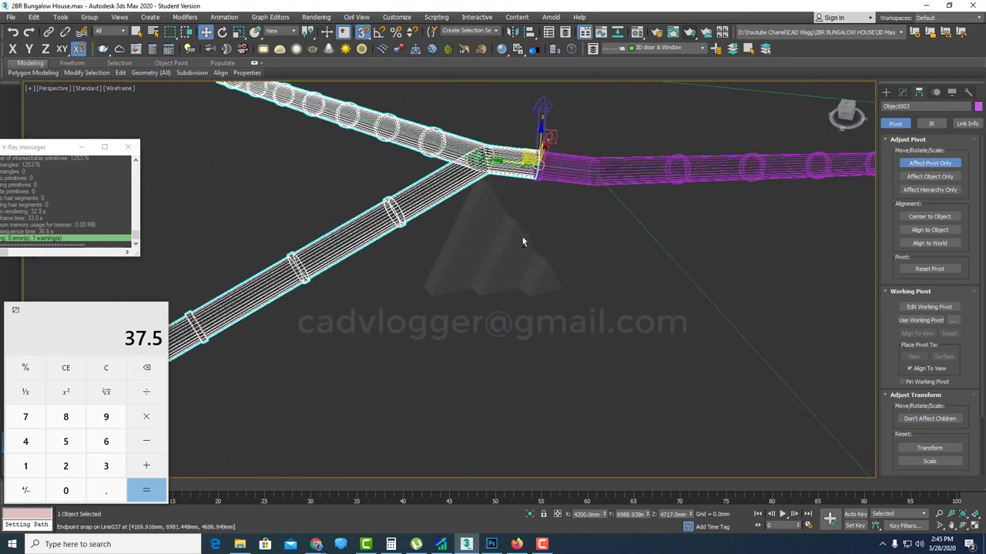
mouse_move(523, 240)
alt+middle_down()
mouse_move(543, 223)
mouse_move(506, 290)
mouse_move(549, 210)
mouse_move(534, 220)
alt+middle_up()
scroll(550, 100, up, 7)
scroll(527, 205, down, 8)
key(F3)
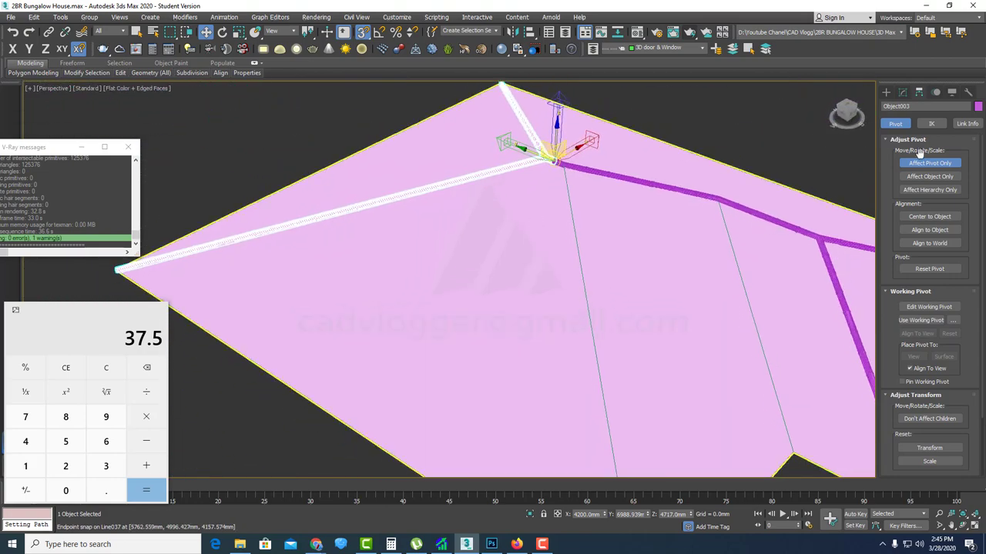
click(924, 162)
- Apply a second Symmetry modifier to the joined hip caps with Y as the mirror axis
click(903, 93)
click(979, 124)
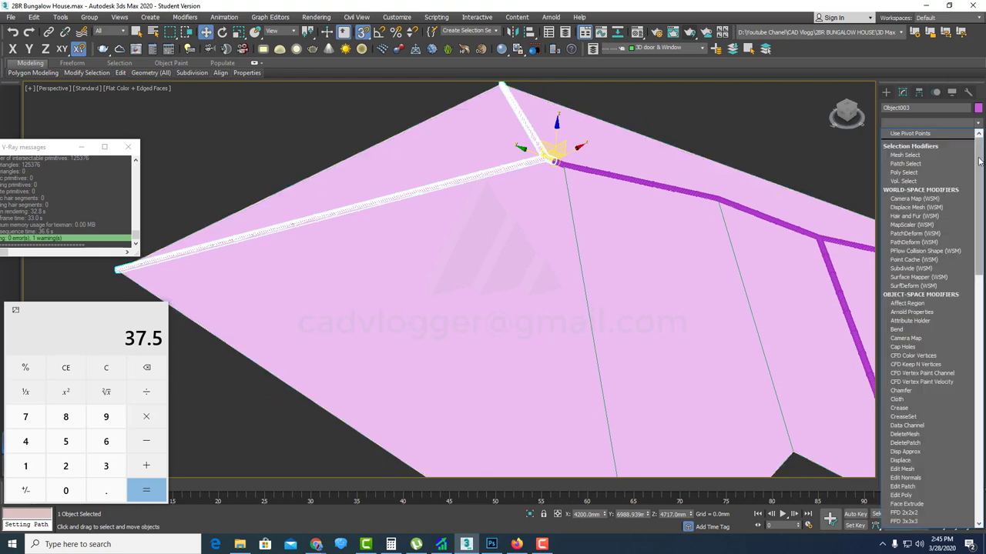
scroll(917, 323, down, 10)
click(913, 308)
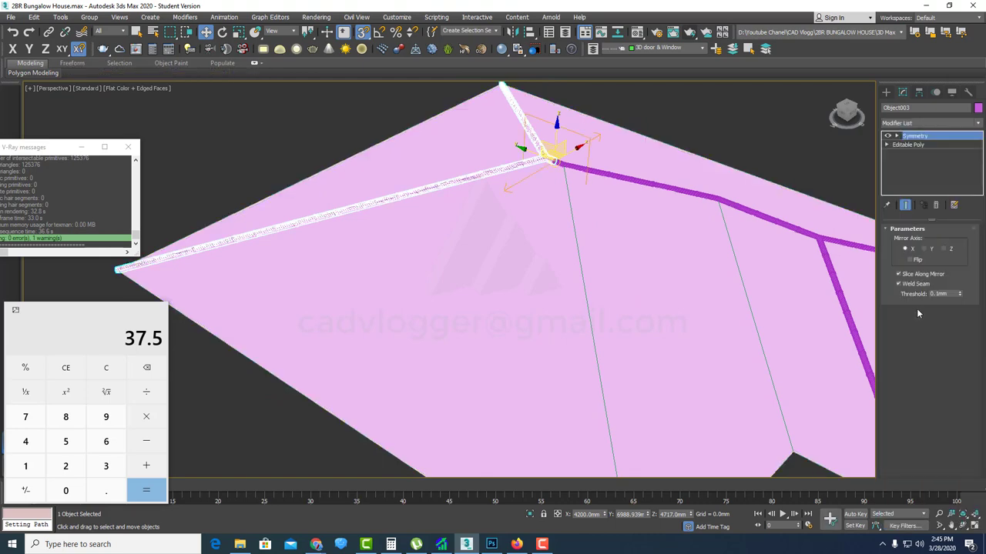
click(928, 249)
- Inspect the Y-mirrored caps around the short ridge section and collapse the symmetry by converting the object to Editable Poly
scroll(663, 188, up, 4)
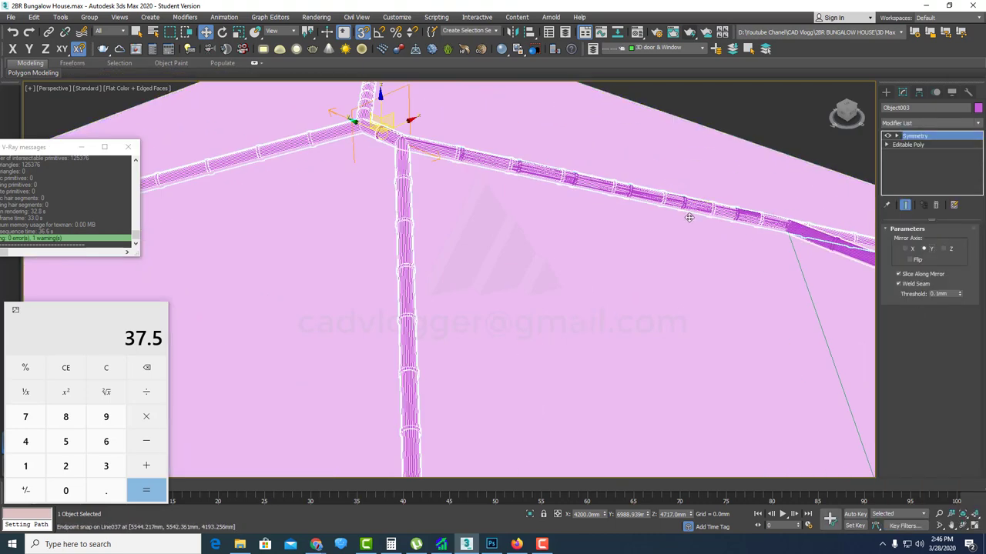
middle_drag(539, 217, 643, 284)
scroll(522, 216, up, 4)
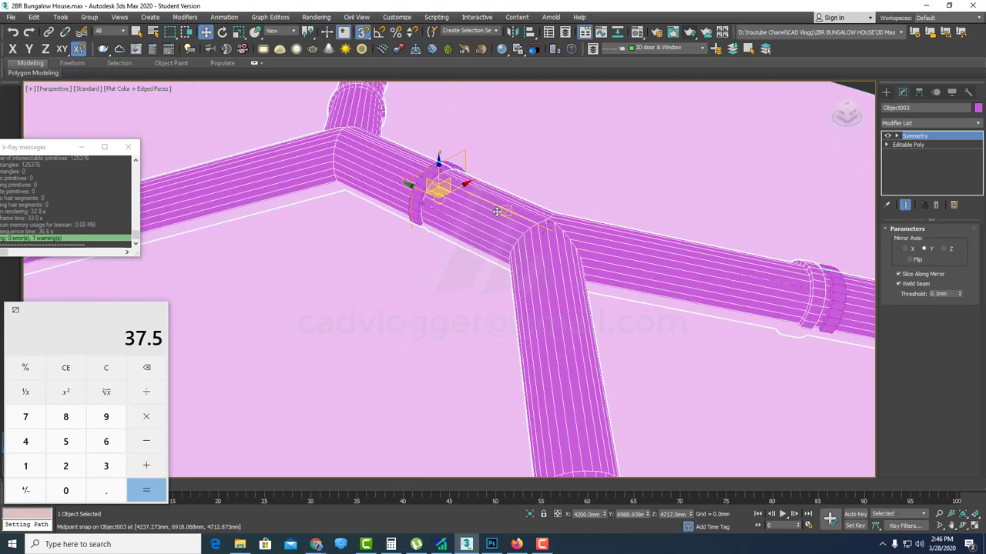
scroll(497, 215, down, 3)
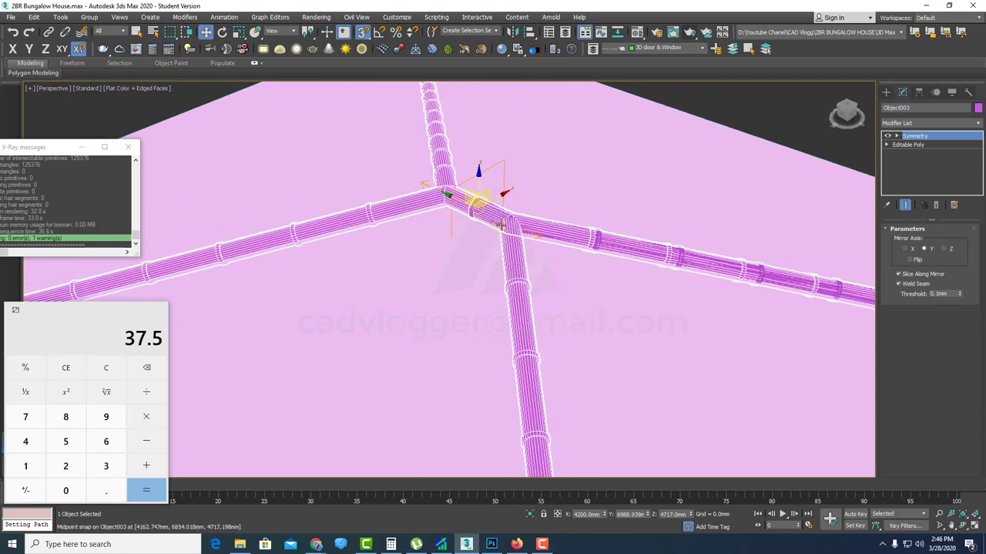
scroll(503, 226, down, 4)
alt+middle_drag(526, 248, 489, 240)
scroll(509, 219, up, 4)
right_click(499, 209)
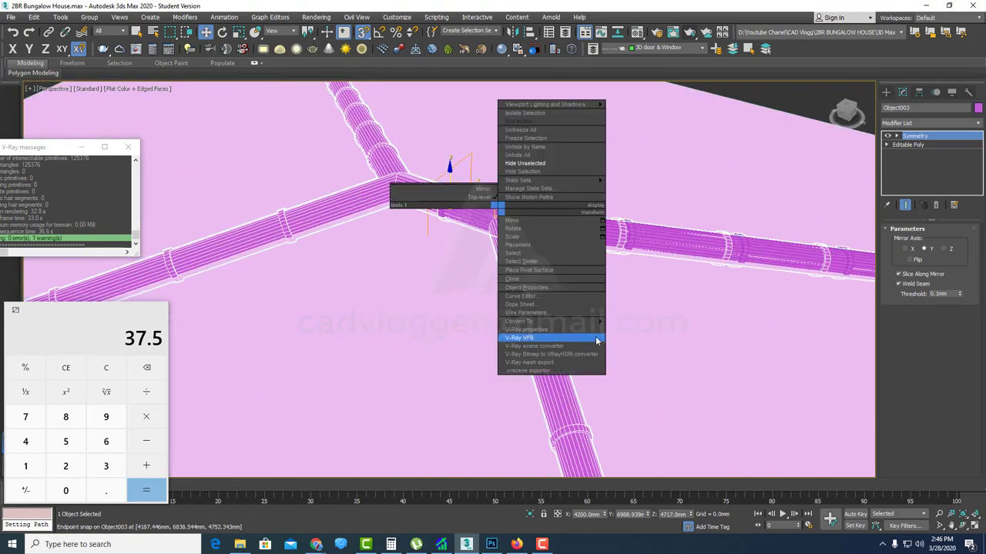
mouse_move(539, 321)
click(636, 329)
- Delete the mirrored polygons between the first and second collars of the branch that overlaps the existing ridge cap
scroll(442, 218, up, 5)
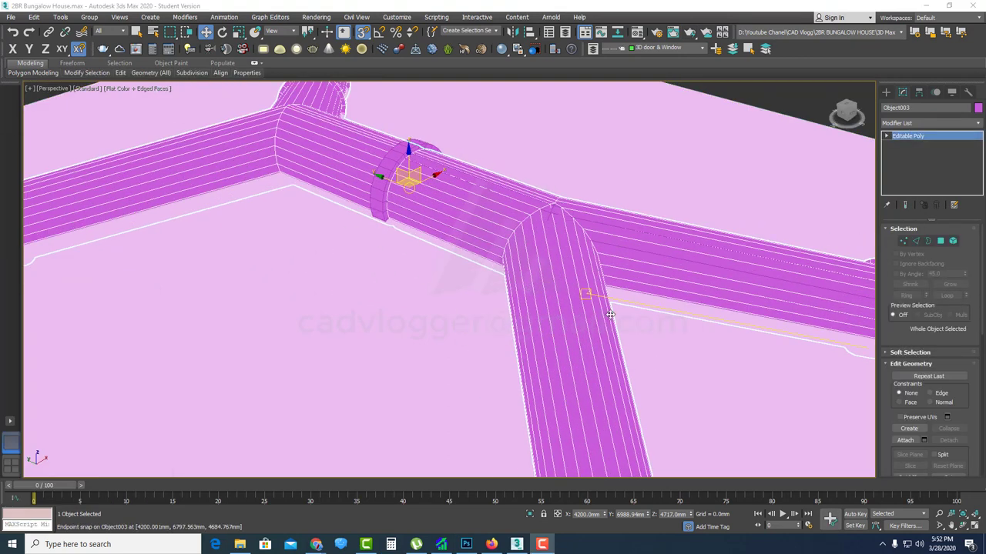
scroll(608, 300, down, 10)
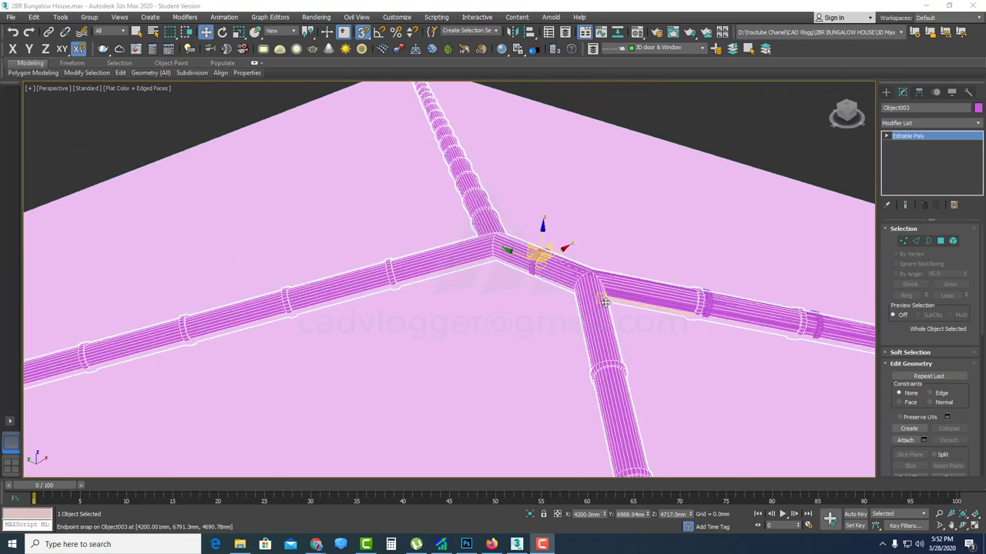
scroll(524, 278, up, 6)
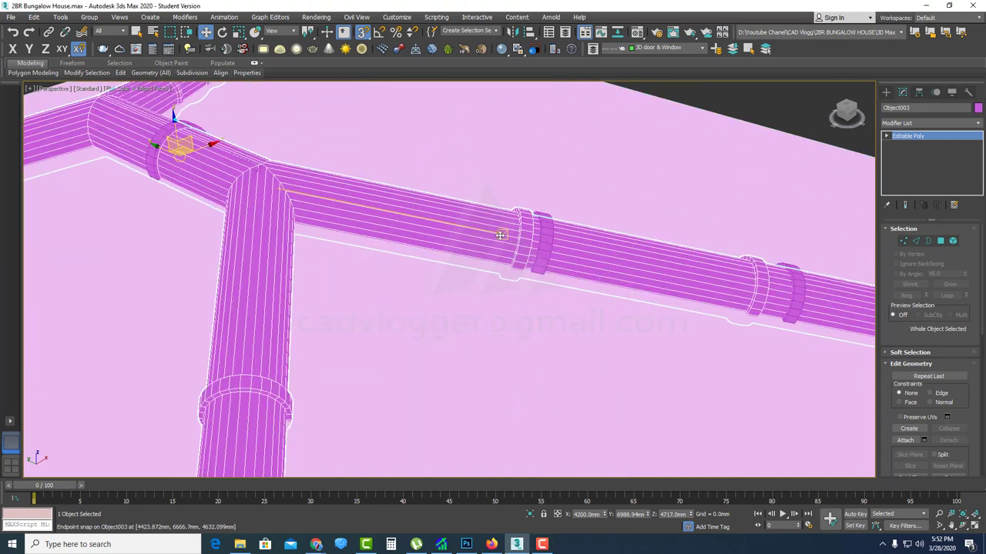
click(940, 241)
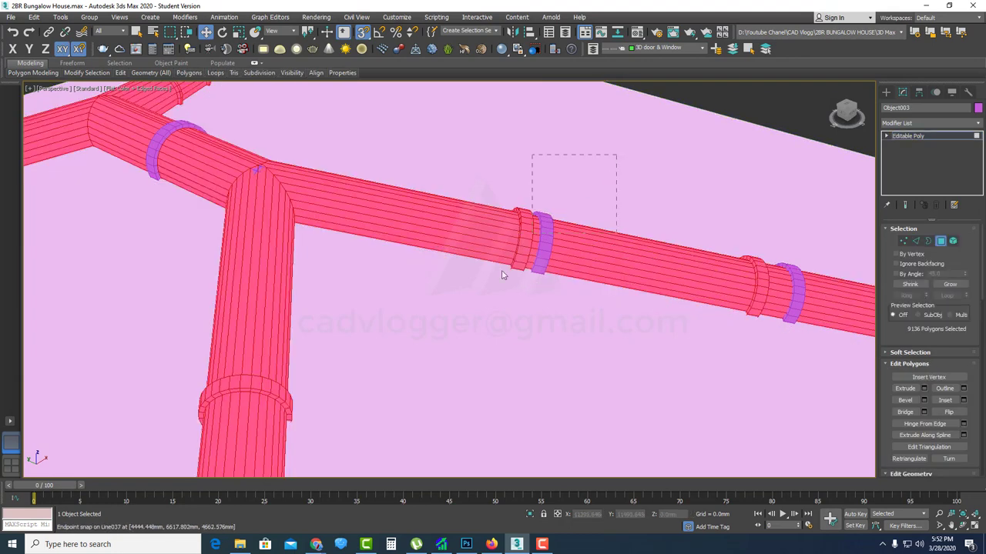
drag(501, 275, 499, 279)
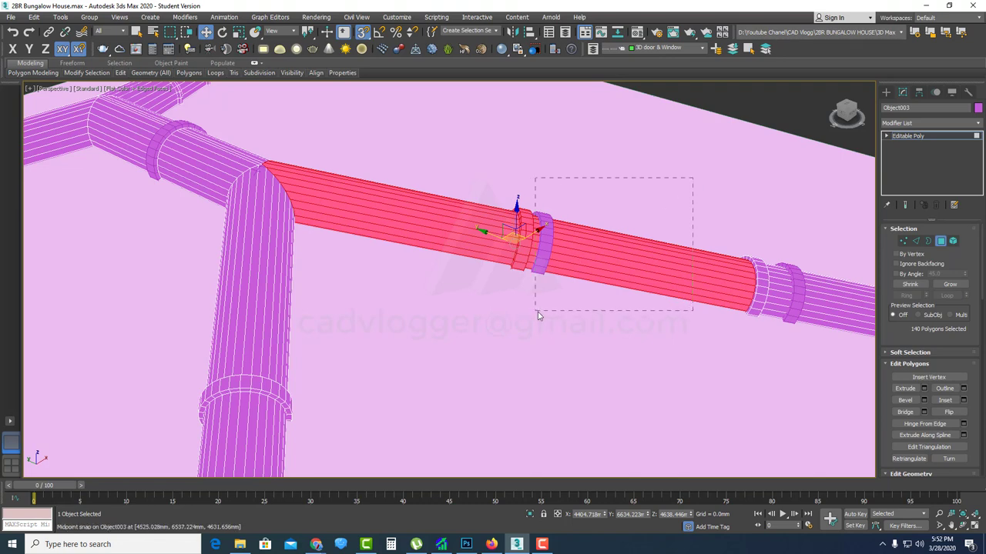
drag(539, 312, 540, 311)
key(Delete)
- Select and delete the remaining mirrored polygons of that overlapping branch beyond the gap, including the stretch over the roof slope
scroll(522, 282, down, 5)
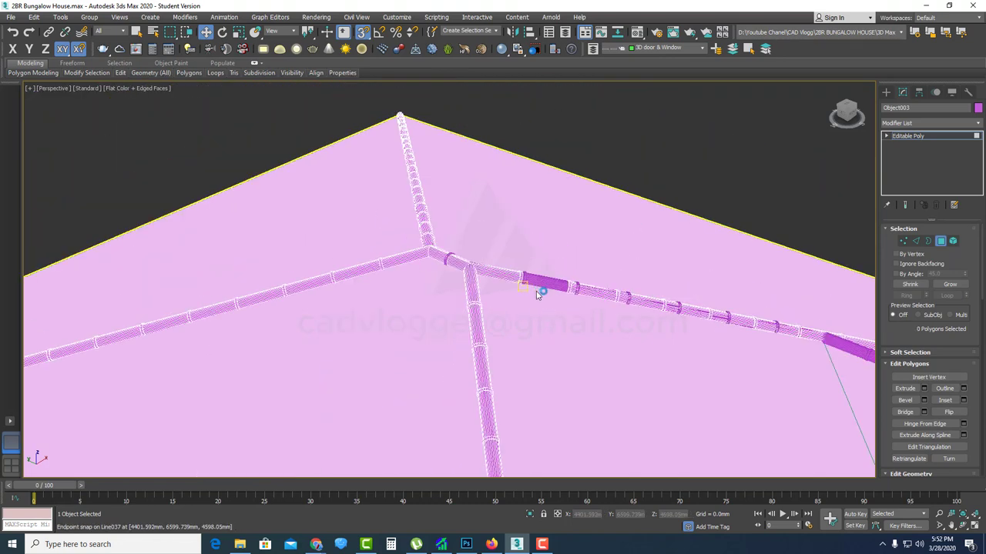
drag(762, 260, 546, 339)
key(Delete)
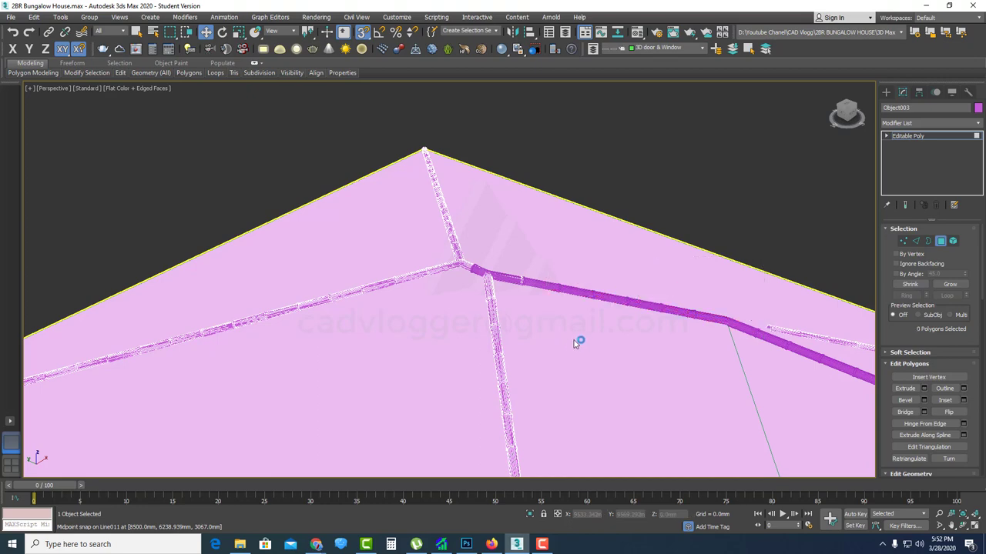
scroll(582, 339, down, 3)
drag(562, 372, 561, 370)
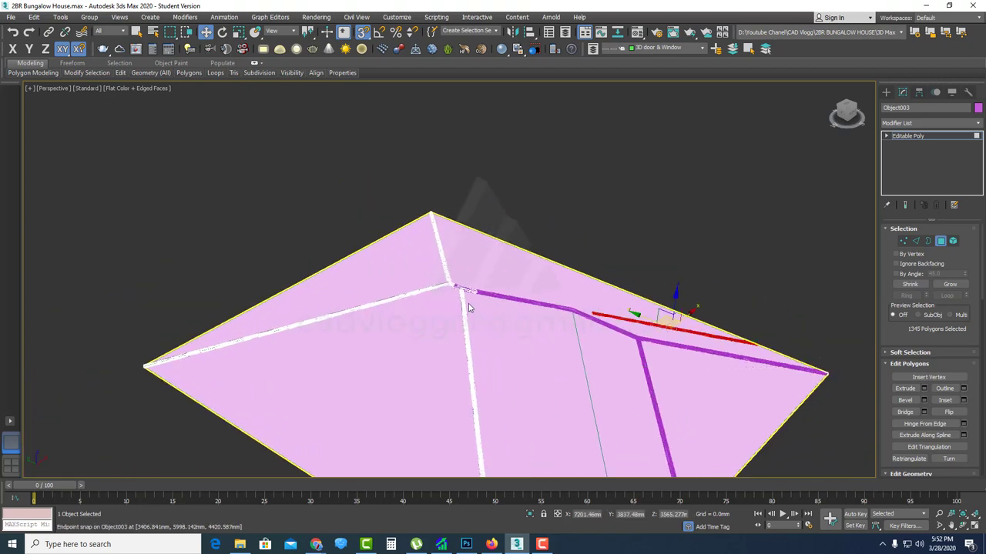
scroll(467, 308, up, 10)
scroll(423, 300, up, 3)
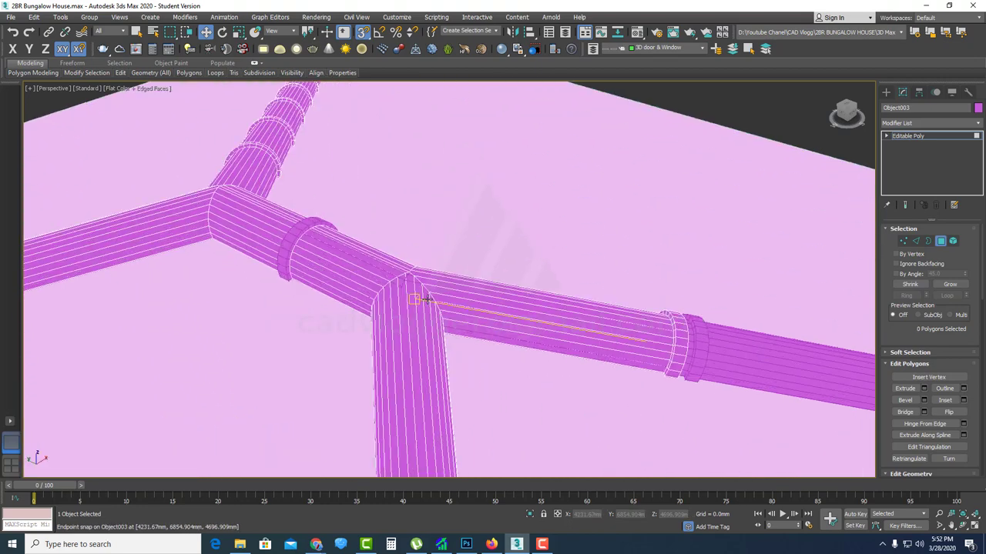
- Delete the collar polygons at the end of the hip-cap branch that overlaps the ridge cap
scroll(627, 344, up, 5)
scroll(605, 334, down, 4)
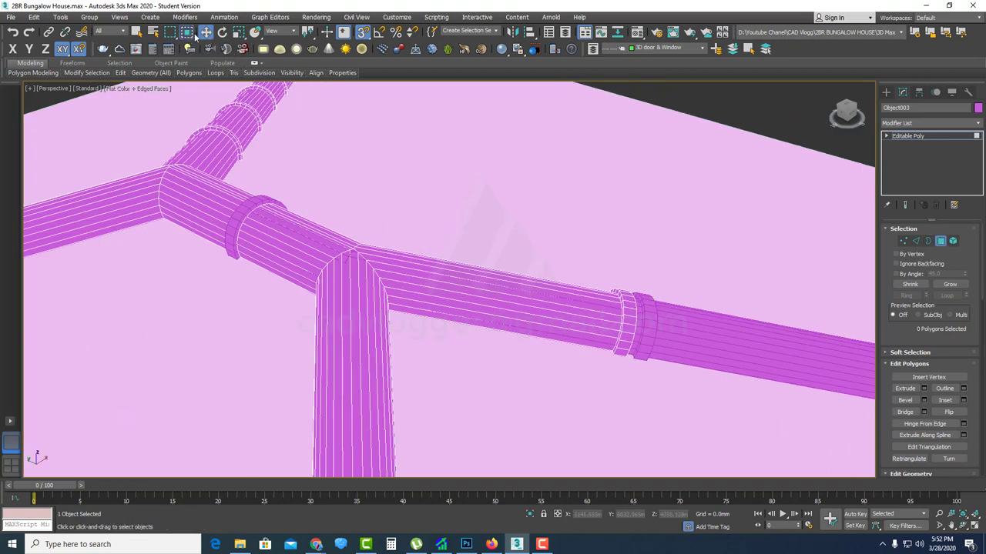
drag(720, 455, 717, 443)
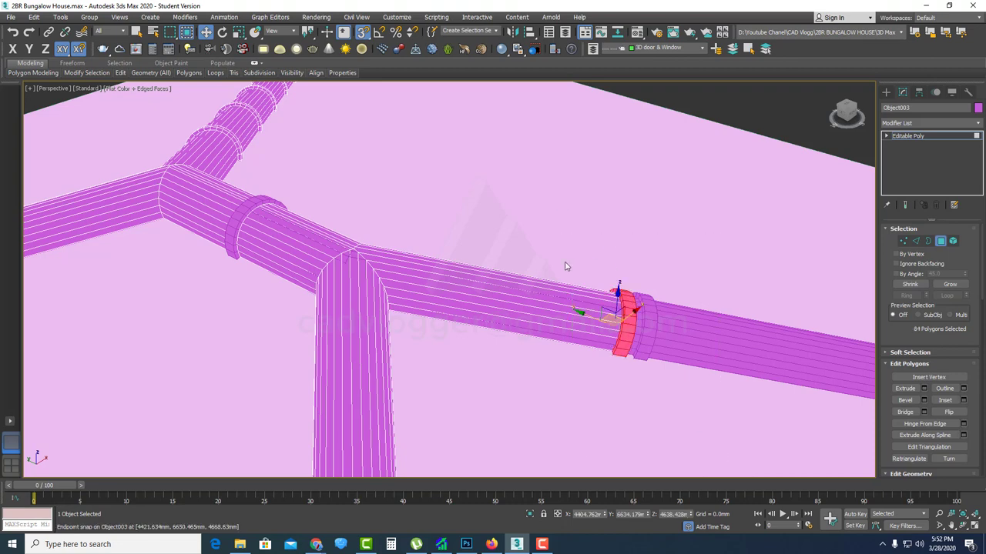
key(Delete)
scroll(642, 315, up, 4)
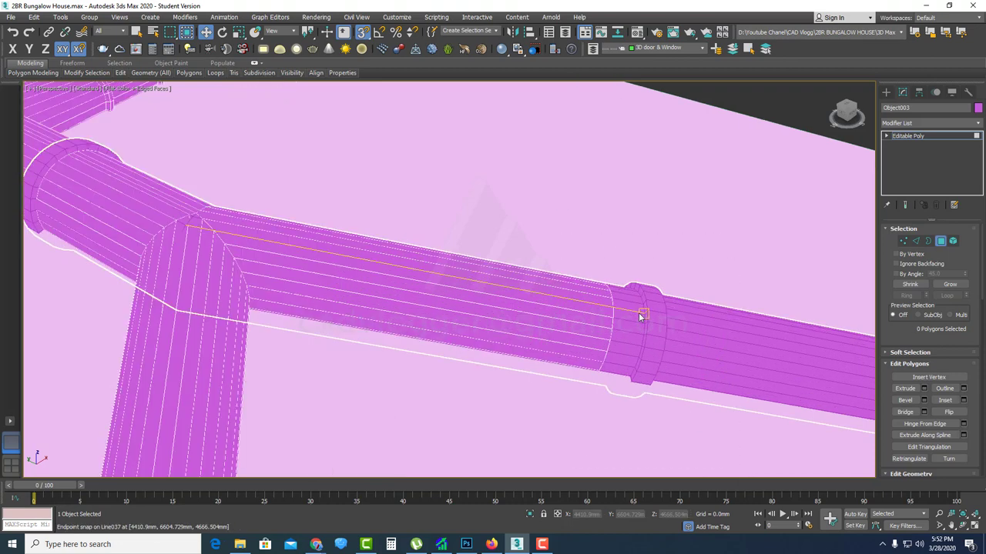
scroll(903, 238, down, 1)
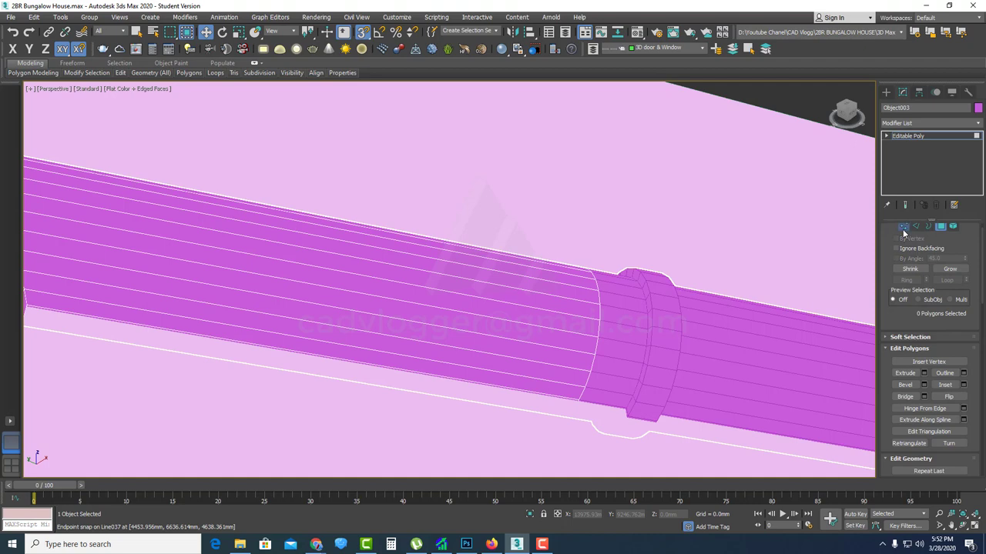
- Select the ring of vertices at the open end of the hip-cap branch next to the ridge cap's collar
click(903, 227)
scroll(604, 247, down, 3)
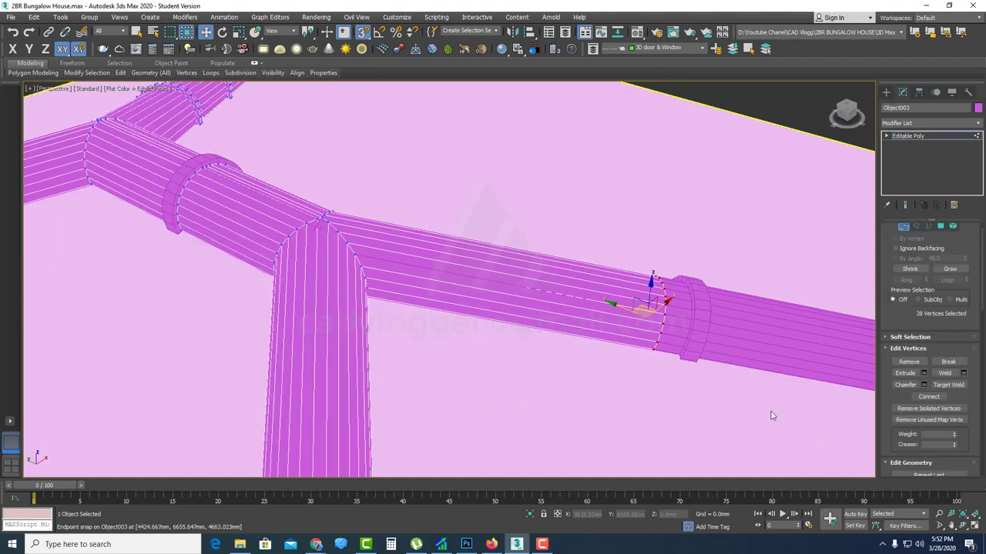
scroll(684, 297, up, 4)
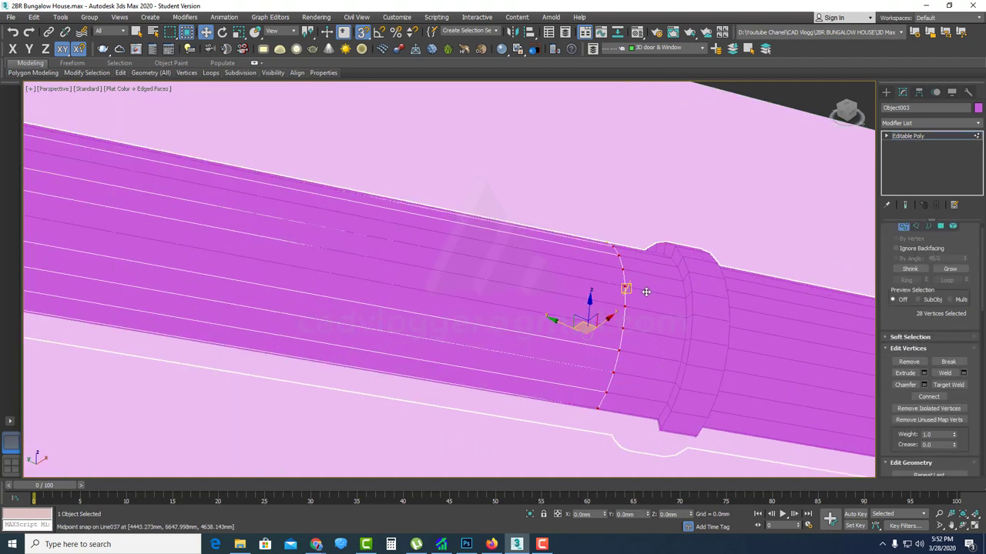
drag(645, 291, 683, 299)
key(F8)
key(F8)
key(ctrl+z)
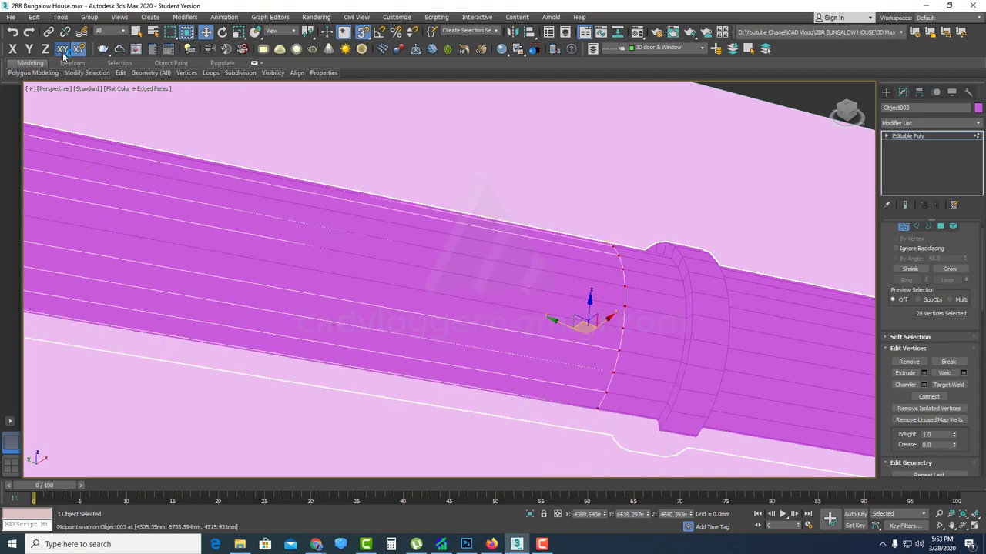
- Turn off axis constraints for snapping and snap the selected end vertices onto the near edge of the ridge cap's collar
click(78, 49)
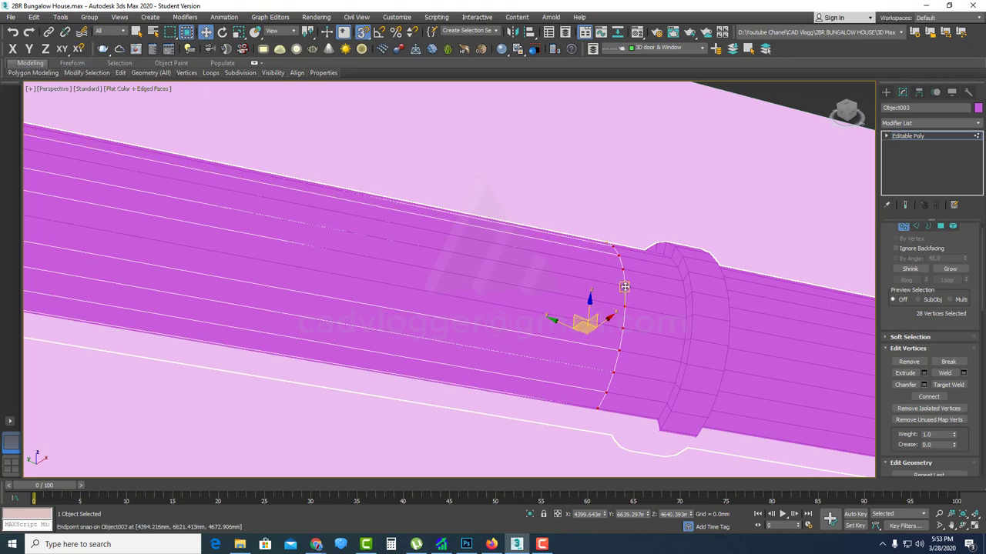
drag(624, 291, 684, 296)
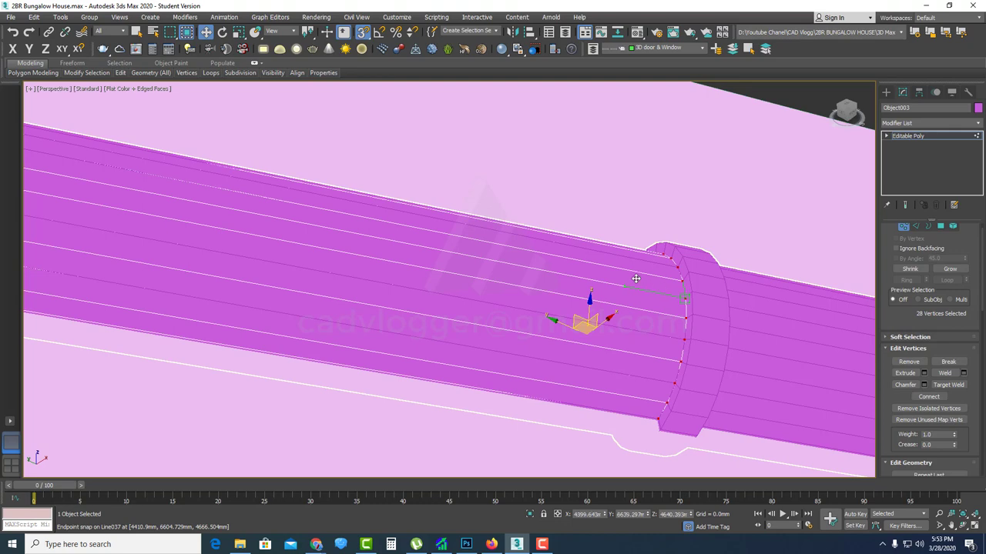
scroll(636, 279, down, 6)
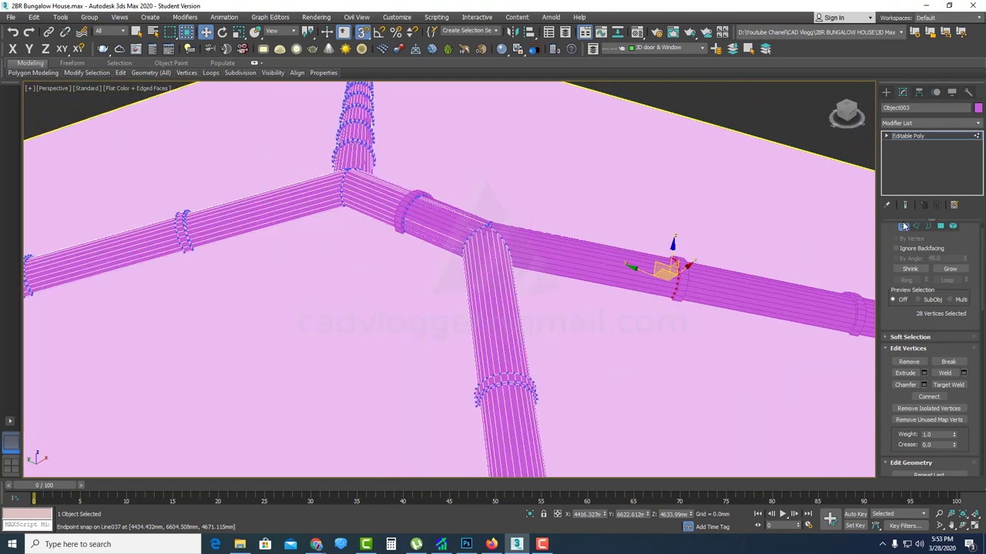
scroll(716, 283, up, 2)
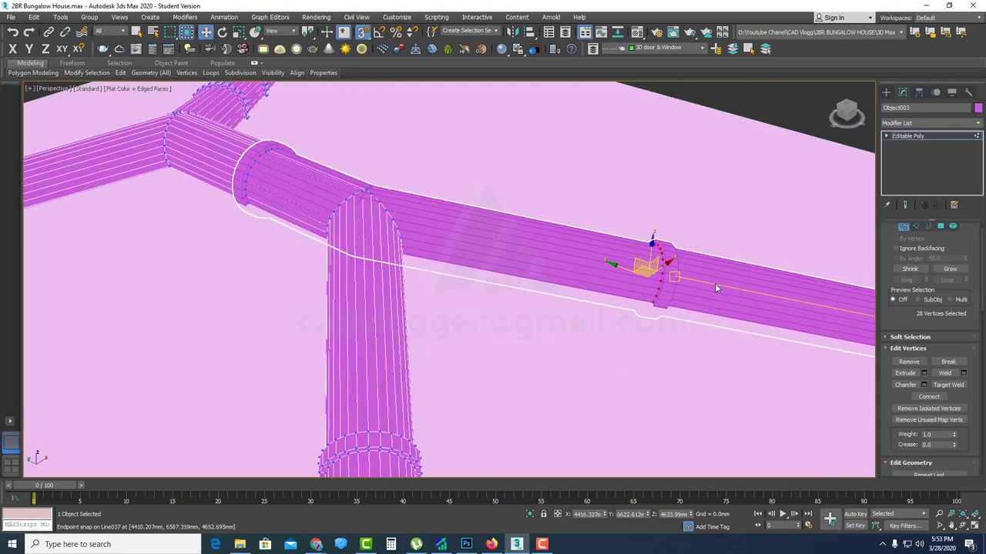
scroll(715, 283, down, 4)
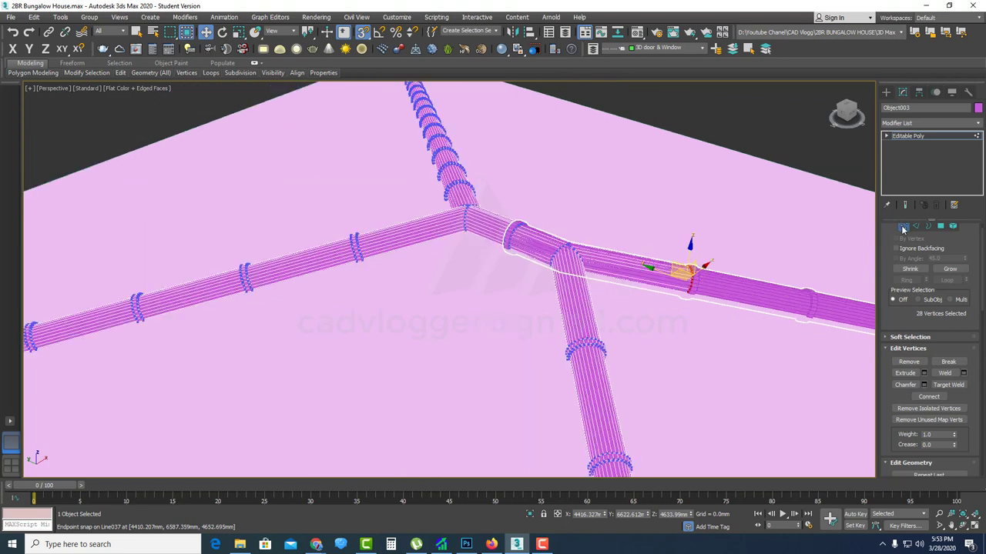
- Finish vertex editing, select the ridge cap object Line037 and switch it to polygon editing
click(903, 230)
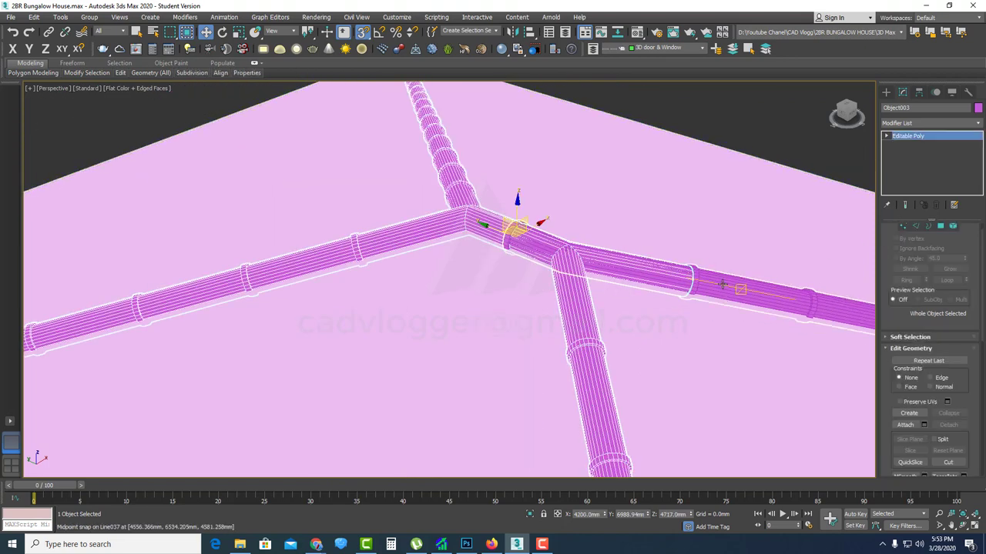
click(764, 295)
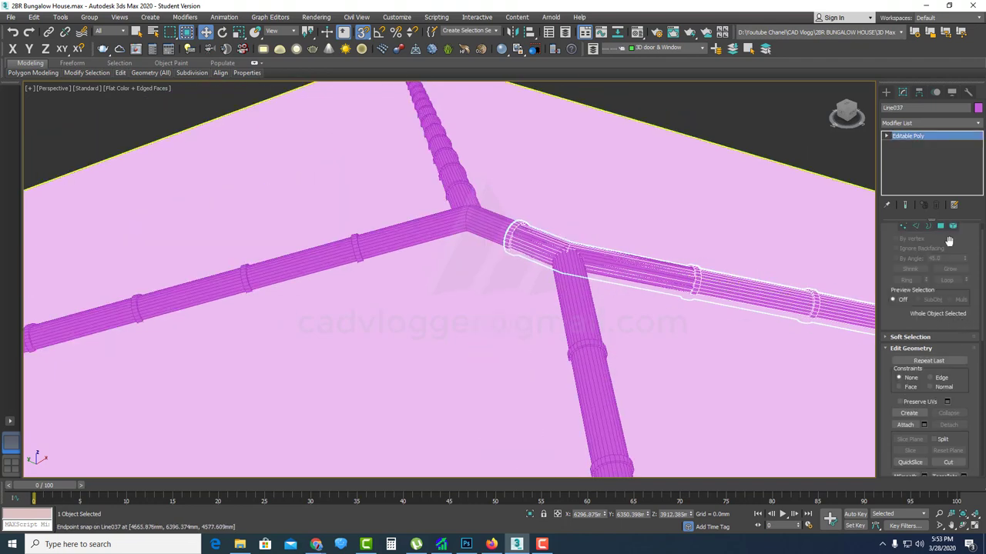
click(943, 226)
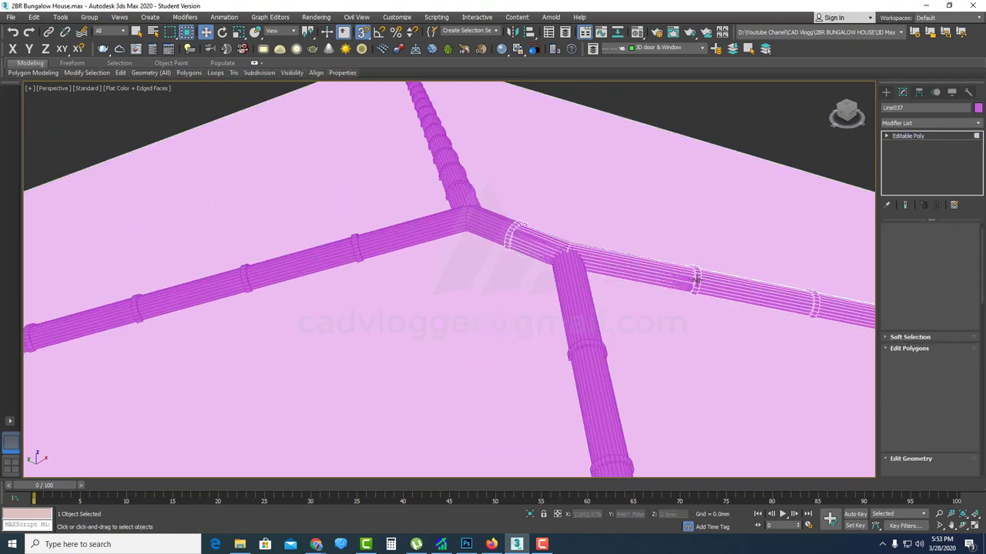
drag(639, 167, 492, 326)
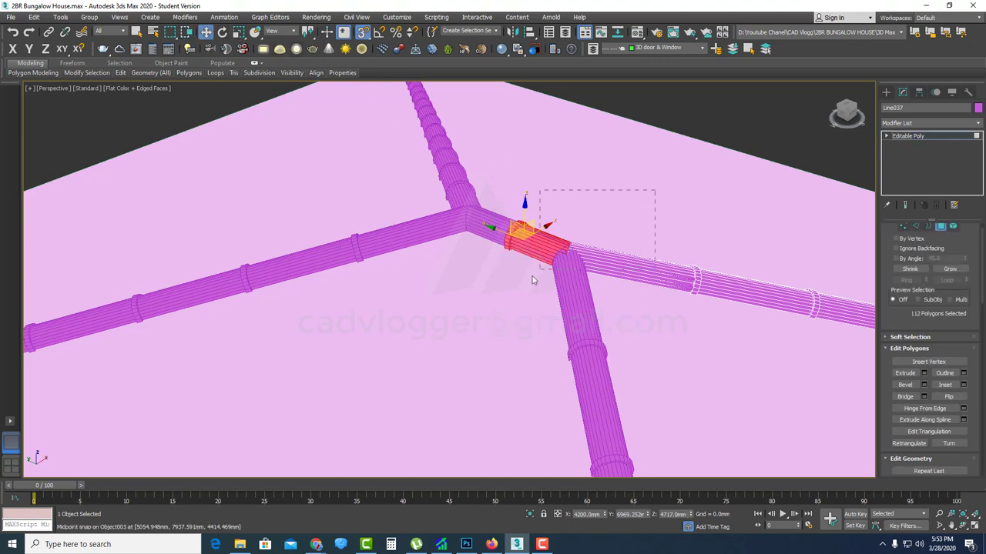
drag(478, 311, 478, 311)
key(Delete)
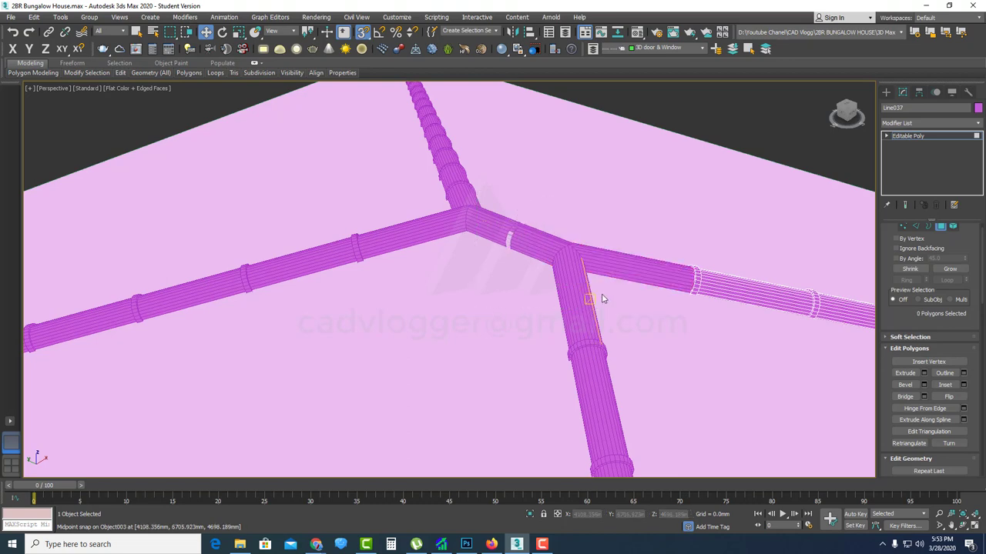
key(ctrl+z)
- Delete the ridge cap's overlapping polygons between its first two collars, keeping both collars, and finish editing Line037
scroll(581, 271, up, 2)
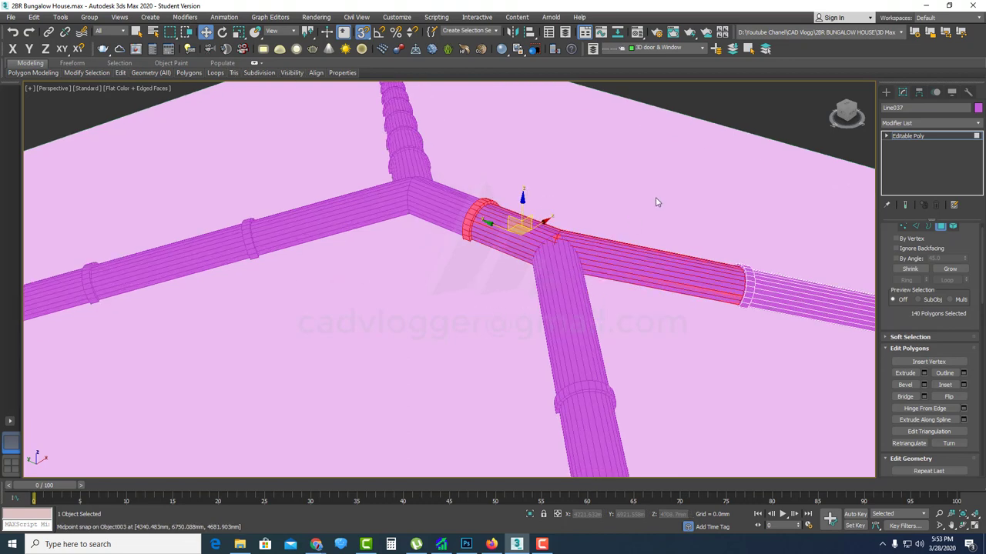
drag(657, 196, 527, 324)
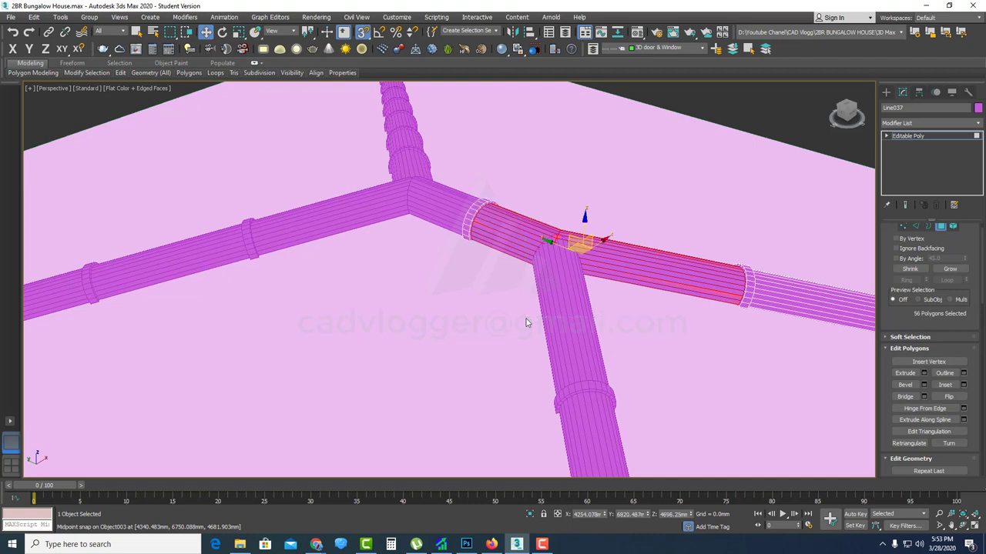
click(534, 323)
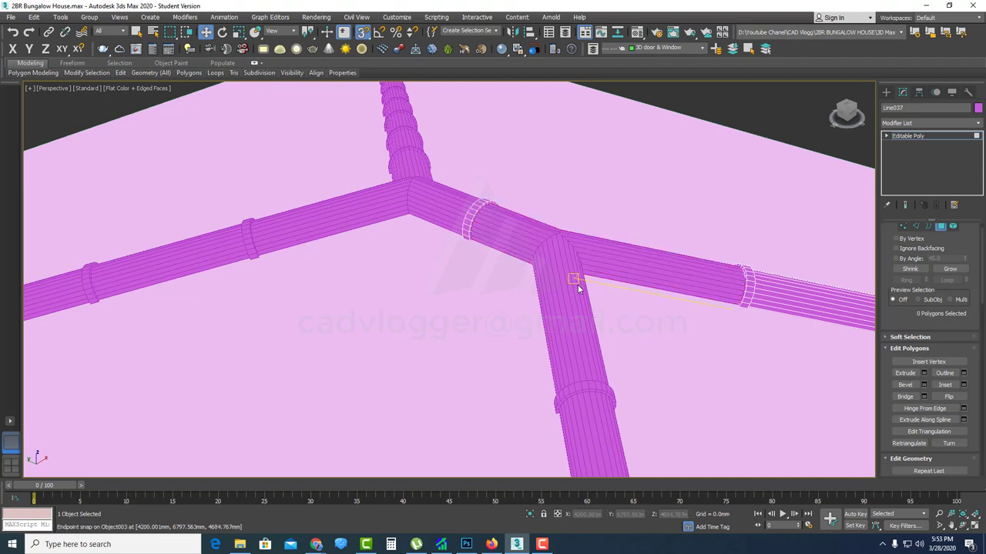
scroll(578, 284, down, 3)
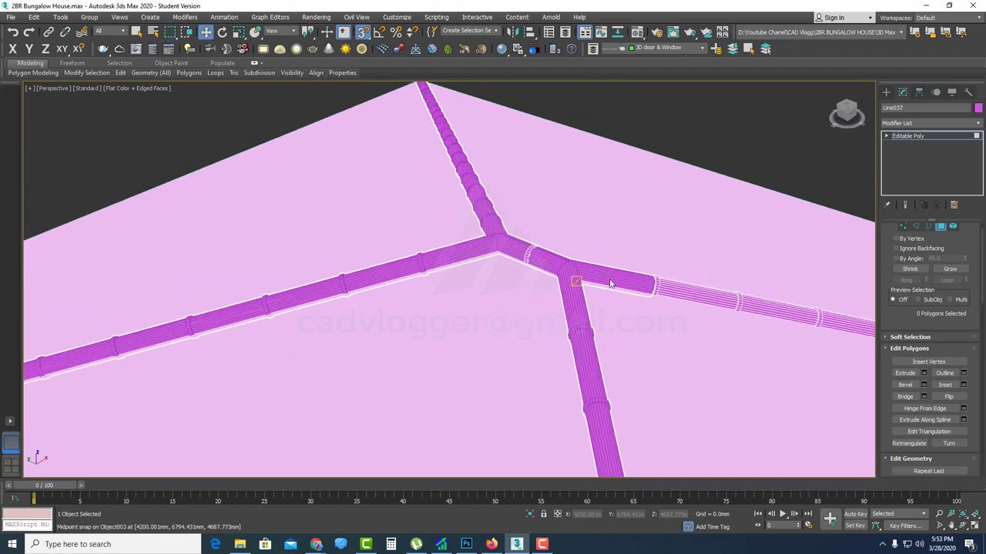
click(940, 229)
scroll(597, 254, down, 3)
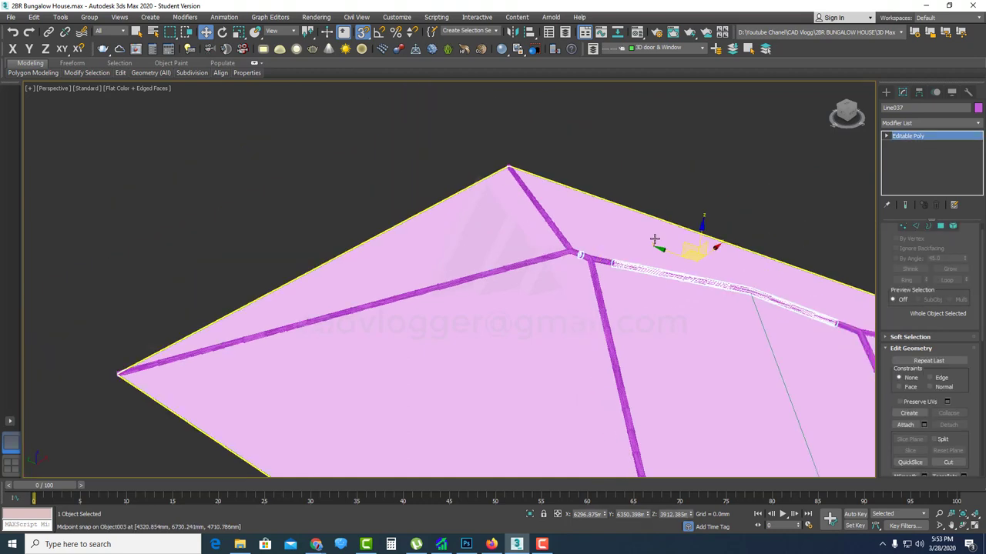
click(720, 189)
- Select the mirrored caps at the ridge's other end (Object002) and collapse their symmetry to Editable Poly
scroll(751, 300, down, 5)
middle_drag(770, 310, 658, 264)
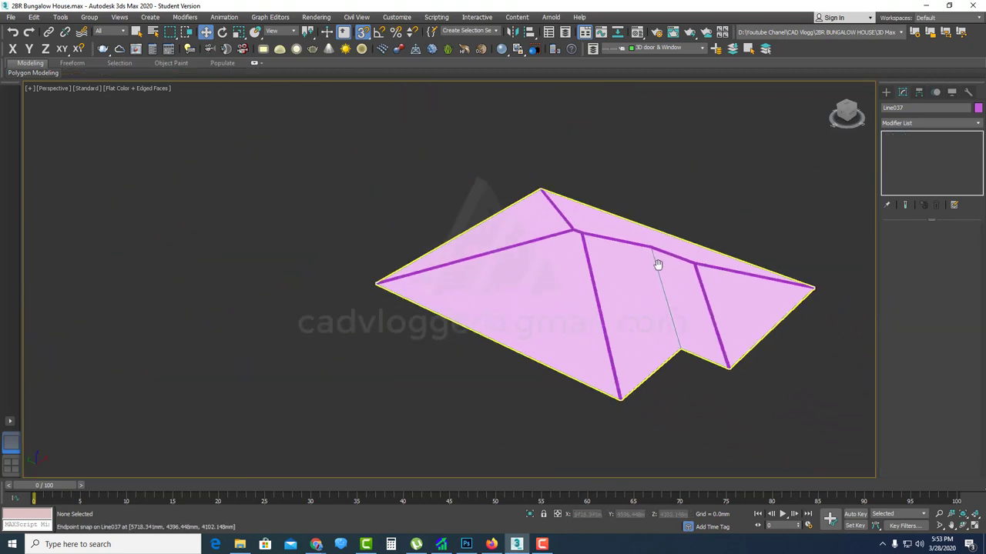
scroll(662, 258, up, 10)
click(682, 235)
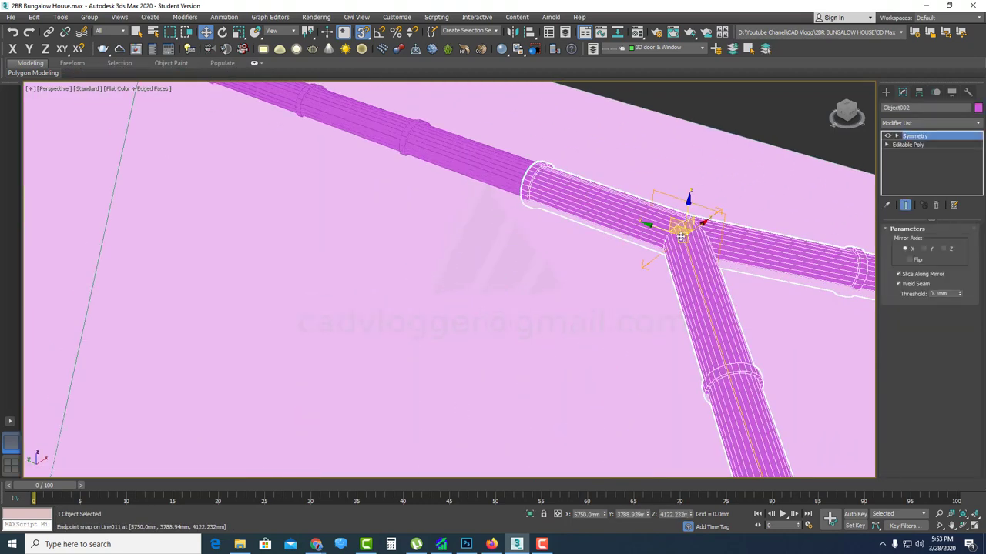
right_click(594, 191)
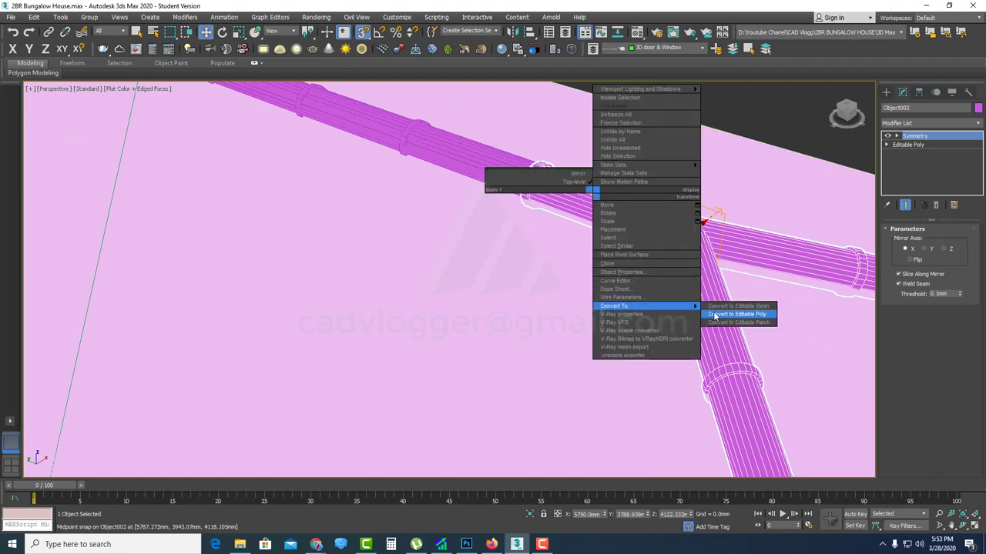
click(715, 315)
- Attach the ridge cap Line037 and the hip caps Object003 to Object002
right_click(603, 202)
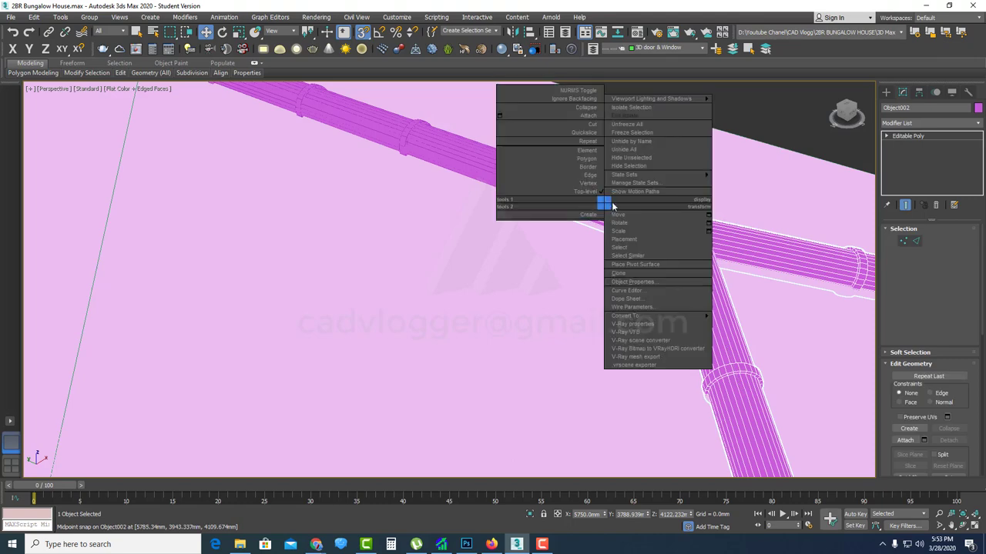
click(589, 116)
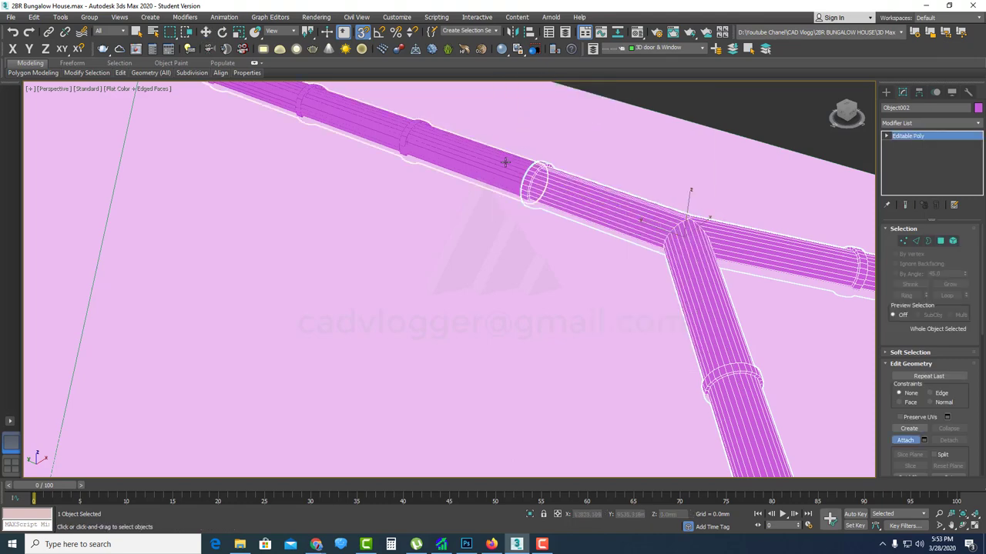
scroll(573, 236, down, 8)
scroll(420, 192, up, 7)
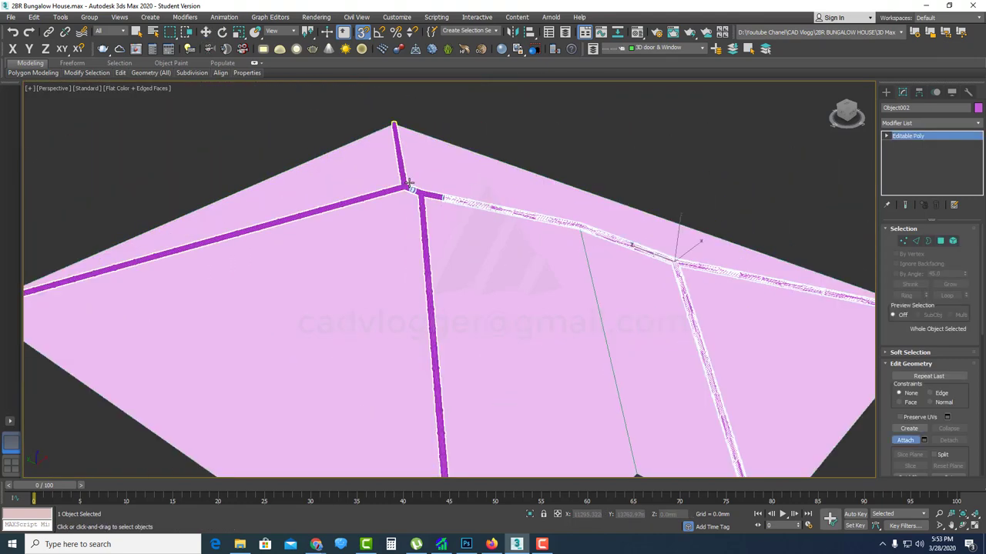
click(493, 226)
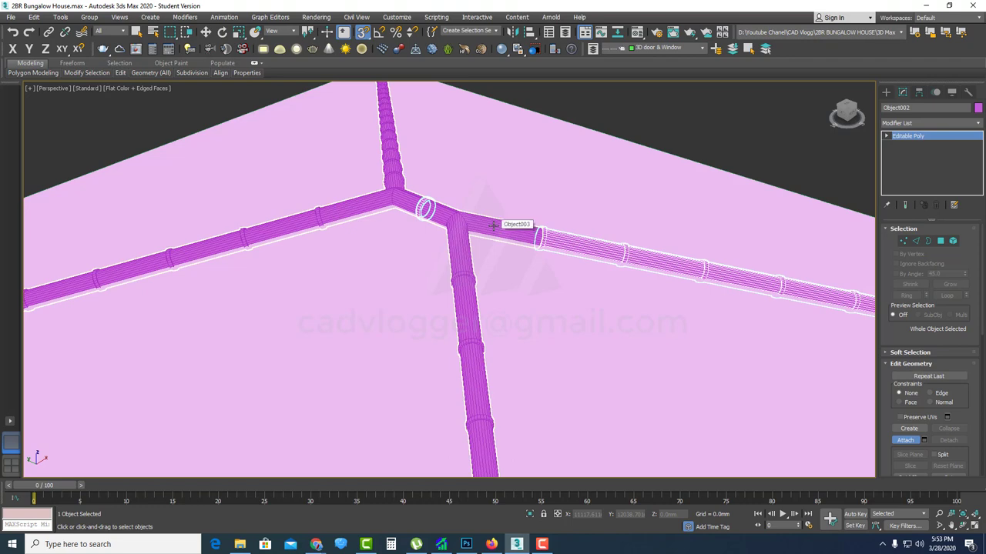
click(493, 225)
alt+middle_drag(462, 231, 554, 228)
key(w)
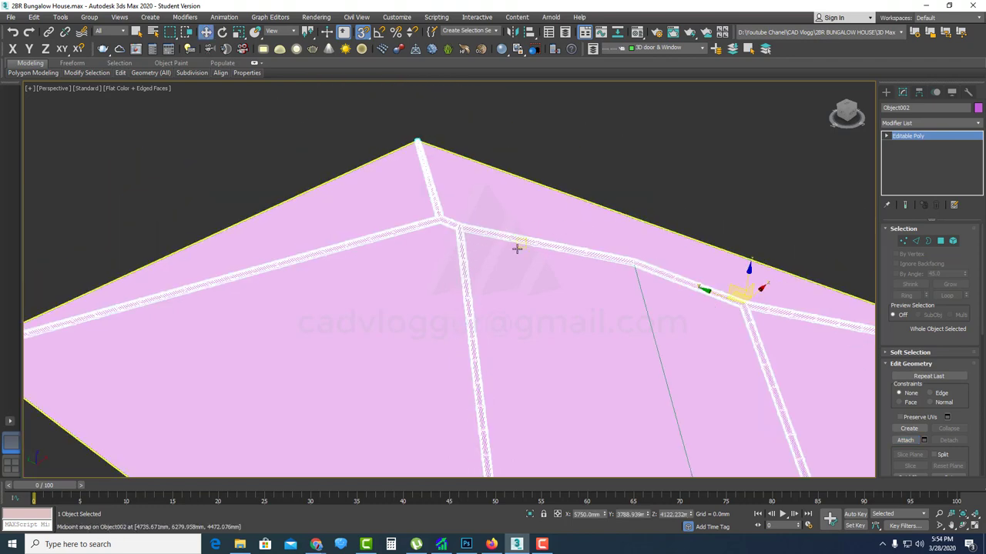
- Select all vertices of the combined roof cap object, weld them and finish vertex editing
click(904, 241)
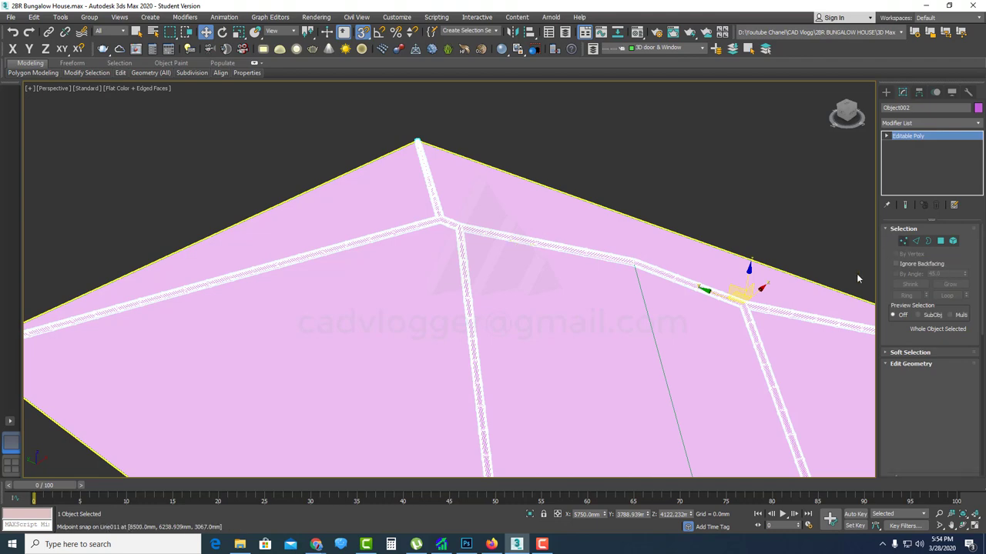
scroll(695, 285, up, 5)
key(ctrl+a)
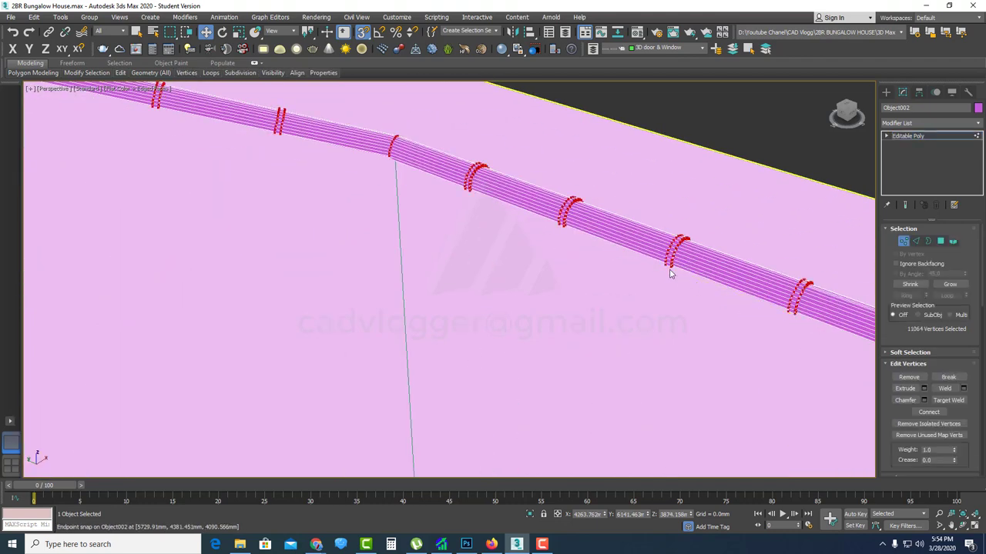
right_click(636, 241)
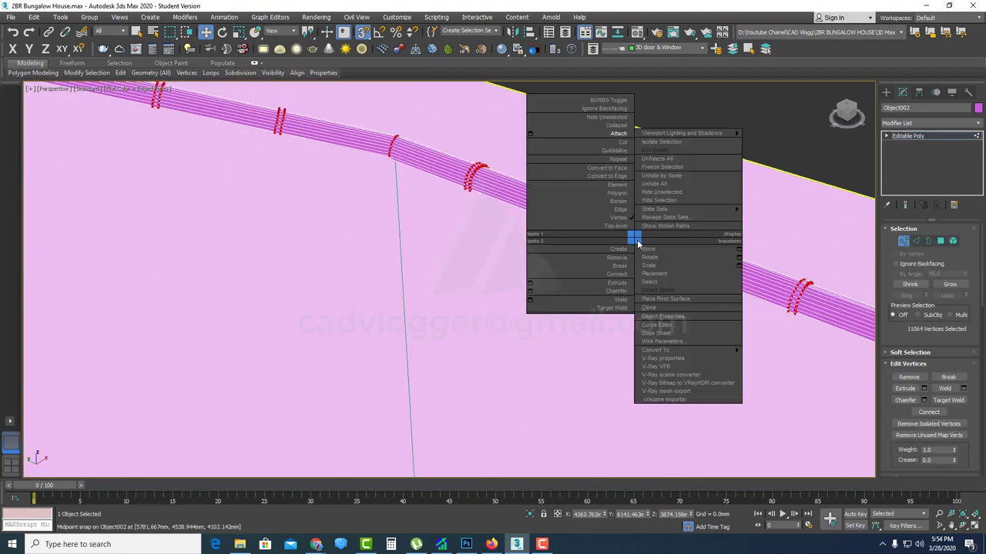
click(621, 301)
scroll(620, 269, down, 5)
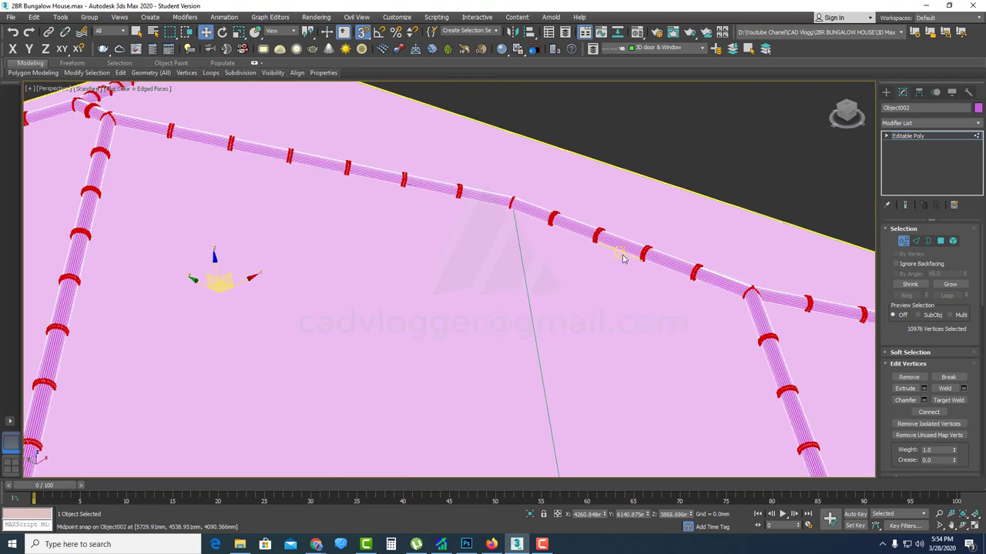
click(906, 242)
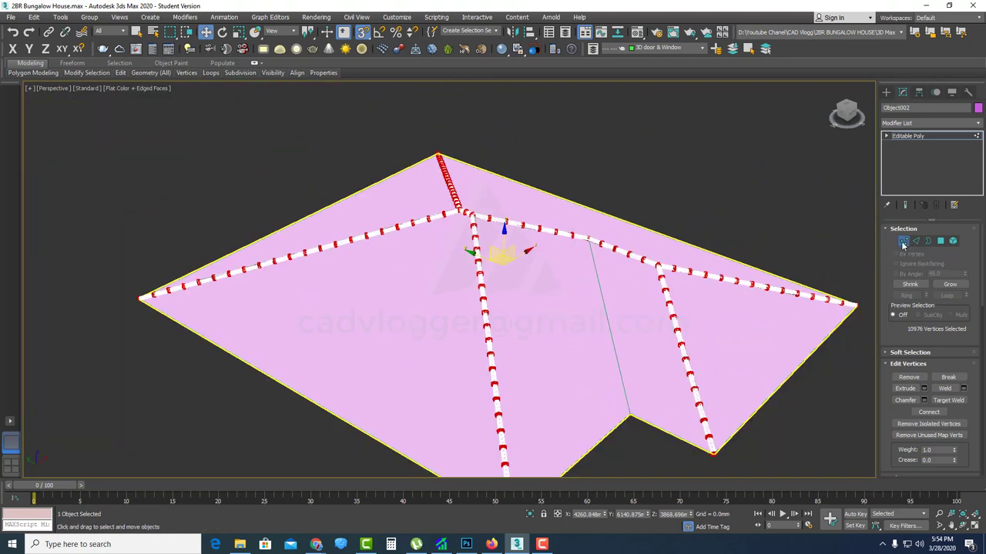
- Deselect the welded roof caps and examine their junctions along the ridge and hips up close
alt+middle_drag(563, 357, 594, 304)
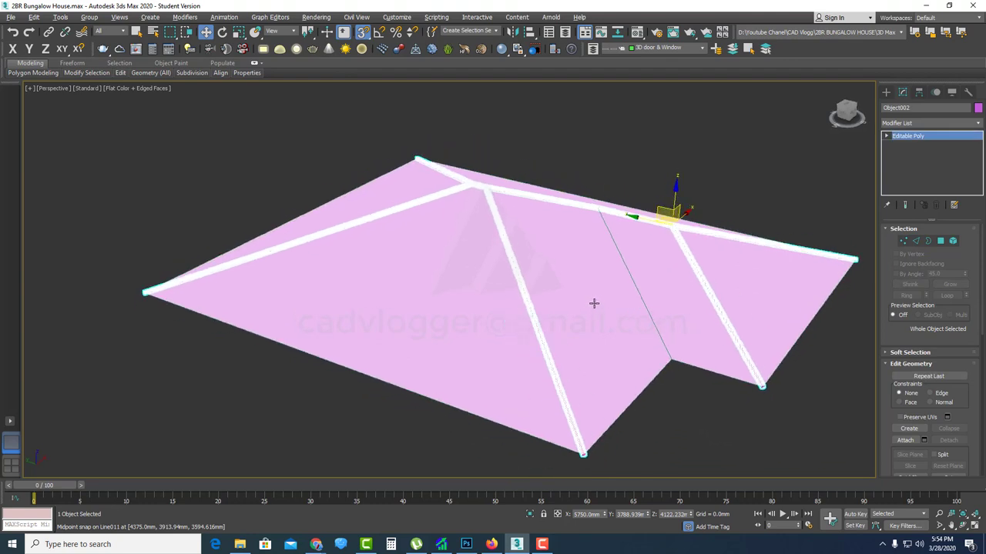
key(F3)
scroll(660, 248, up, 3)
scroll(660, 248, down, 3)
key(F3)
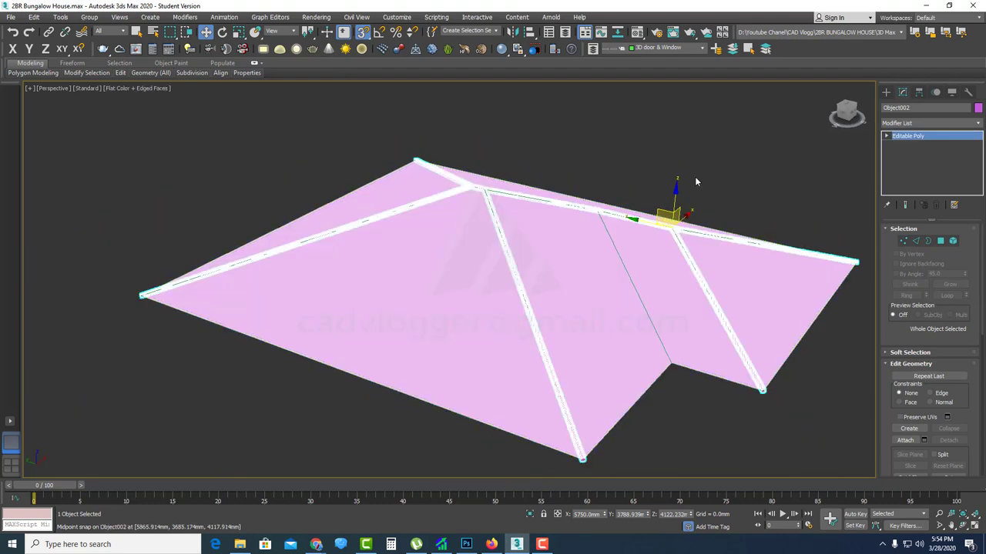
click(694, 177)
scroll(676, 253, up, 8)
scroll(676, 252, down, 10)
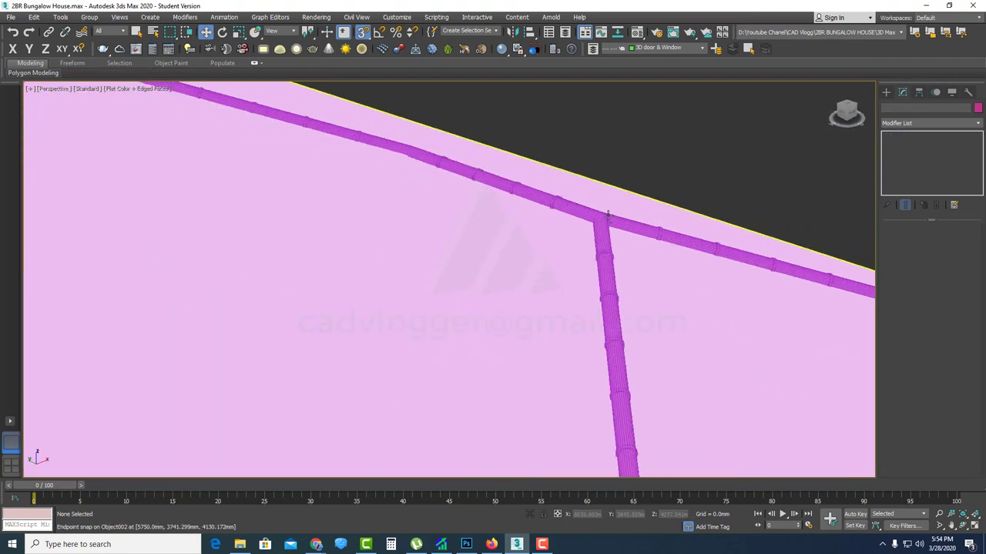
alt+middle_drag(604, 265, 654, 218)
scroll(613, 166, up, 7)
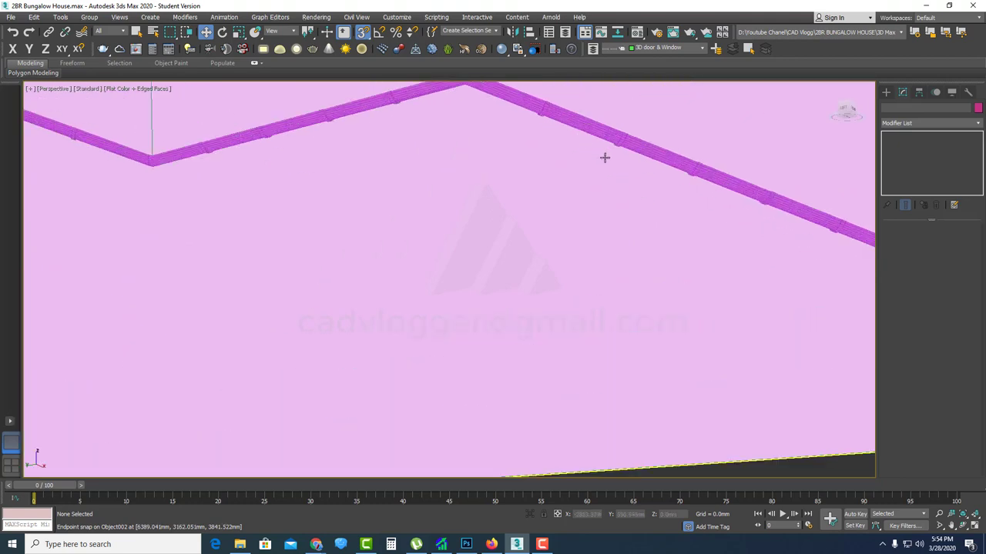
middle_drag(572, 125, 593, 292)
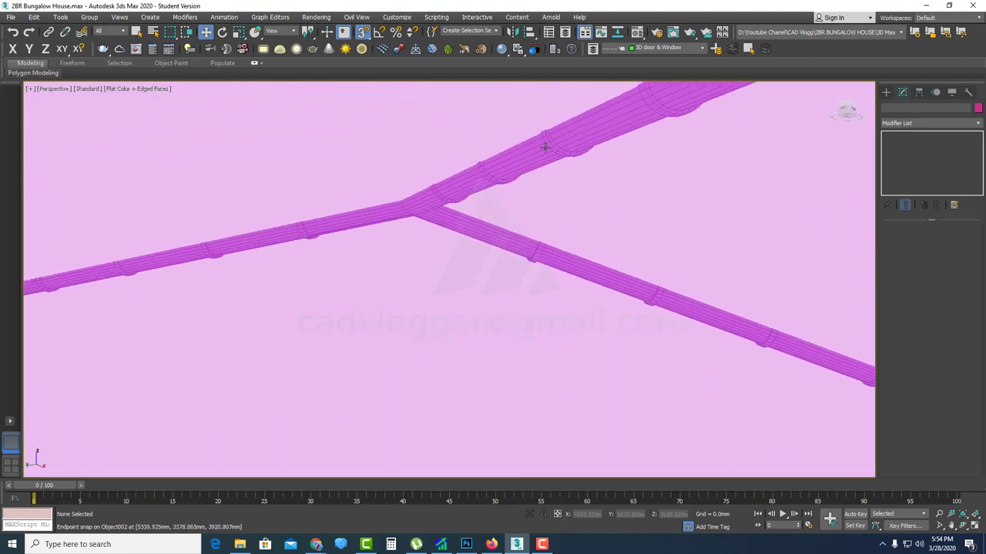
scroll(468, 220, down, 8)
alt+middle_drag(468, 221, 603, 316)
scroll(431, 270, up, 6)
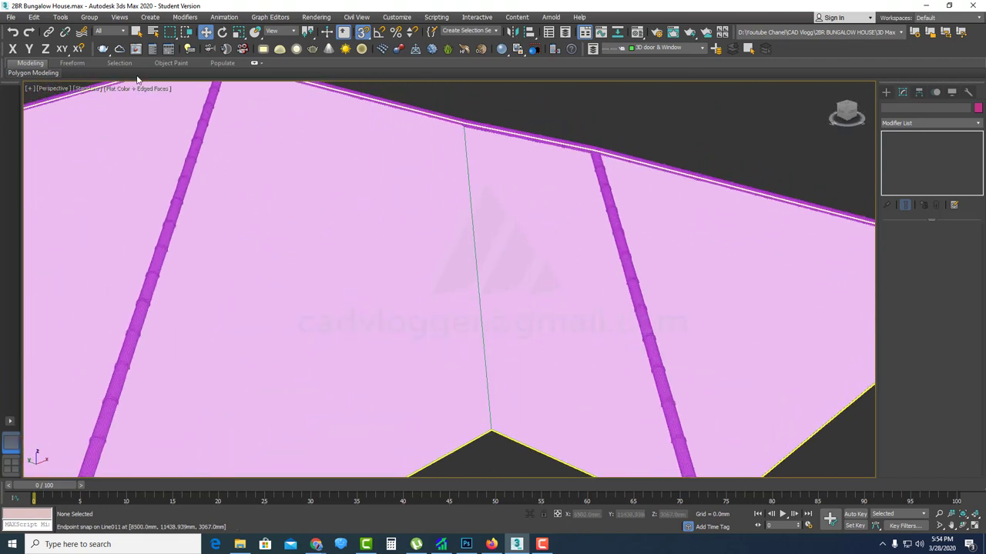
- Save the scene and clone the roof surface Line011 in place as Line036
click(13, 19)
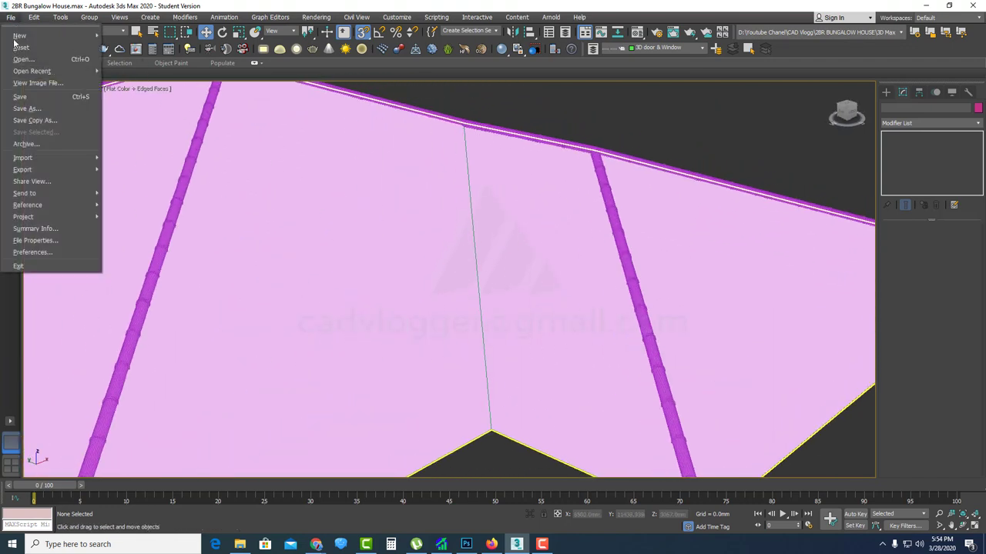
click(31, 99)
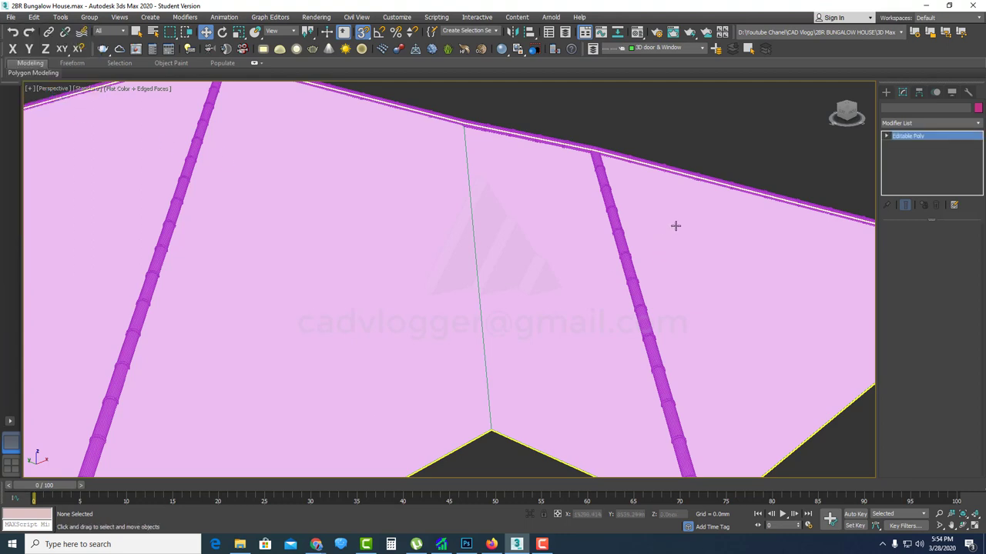
click(651, 226)
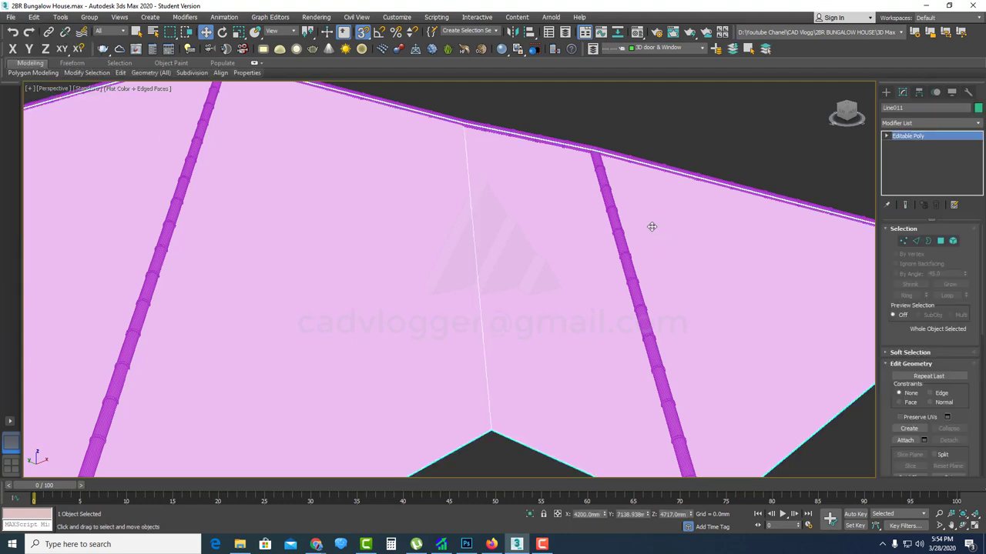
click(34, 17)
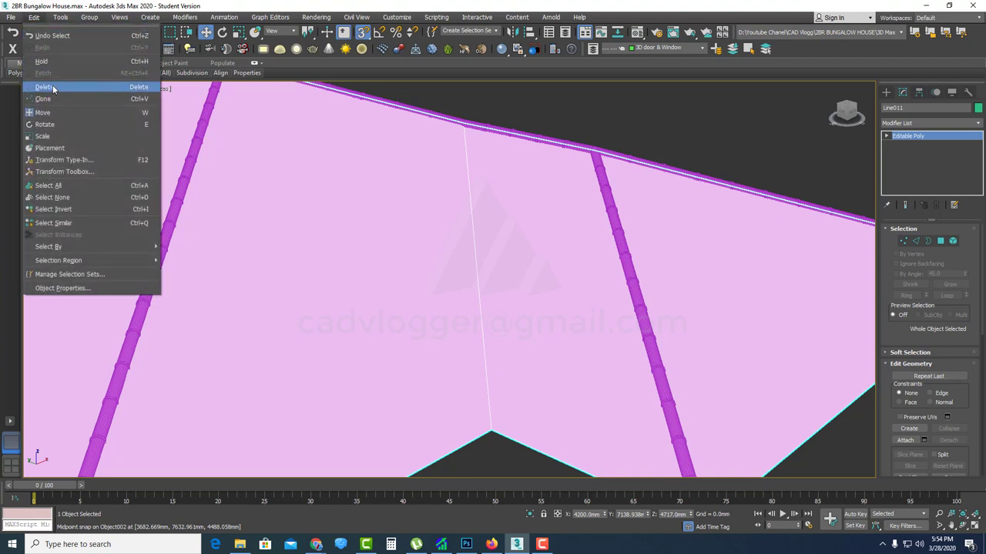
click(47, 99)
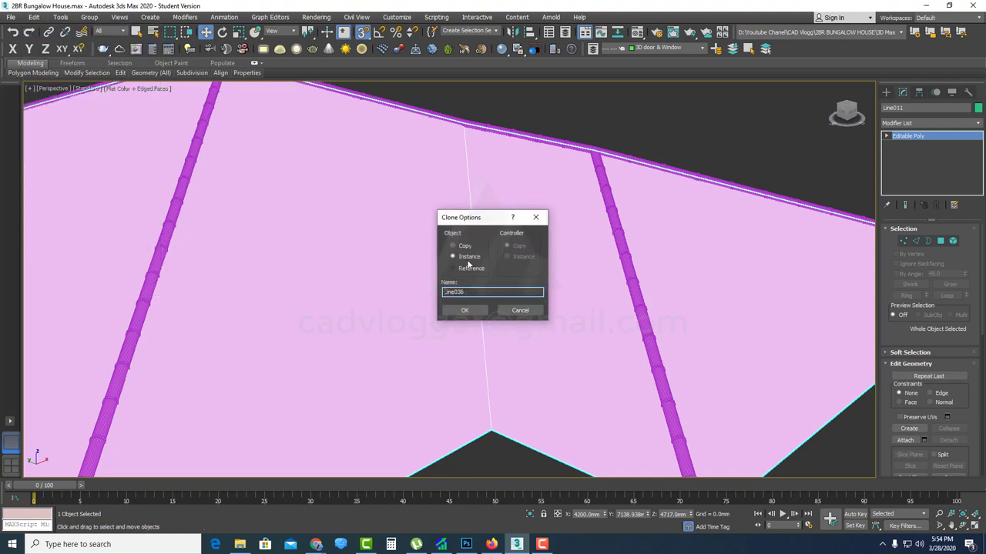
click(465, 309)
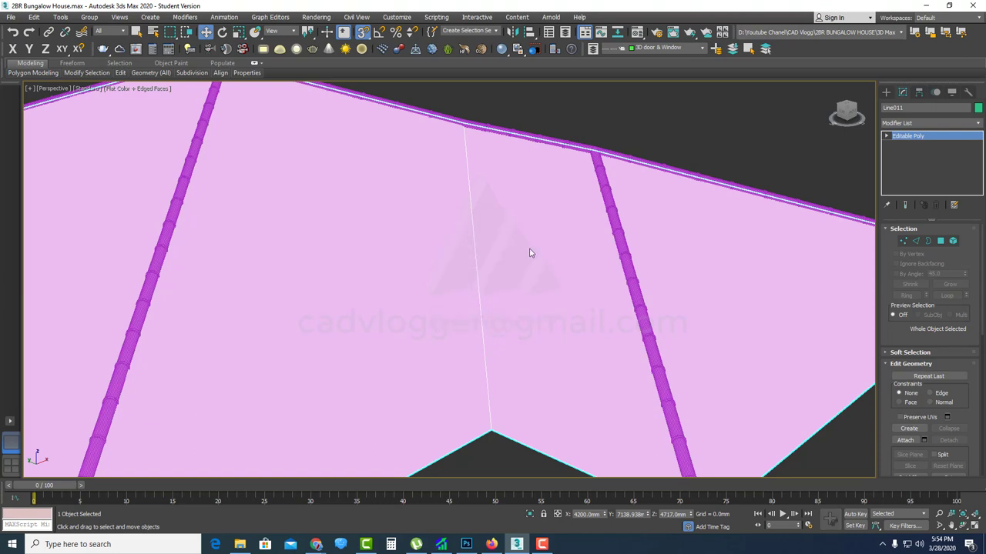
- Add a Shell modifier to the cloned roof surface Line036
scroll(529, 263, down, 8)
alt+middle_drag(524, 277, 521, 231)
scroll(548, 249, up, 5)
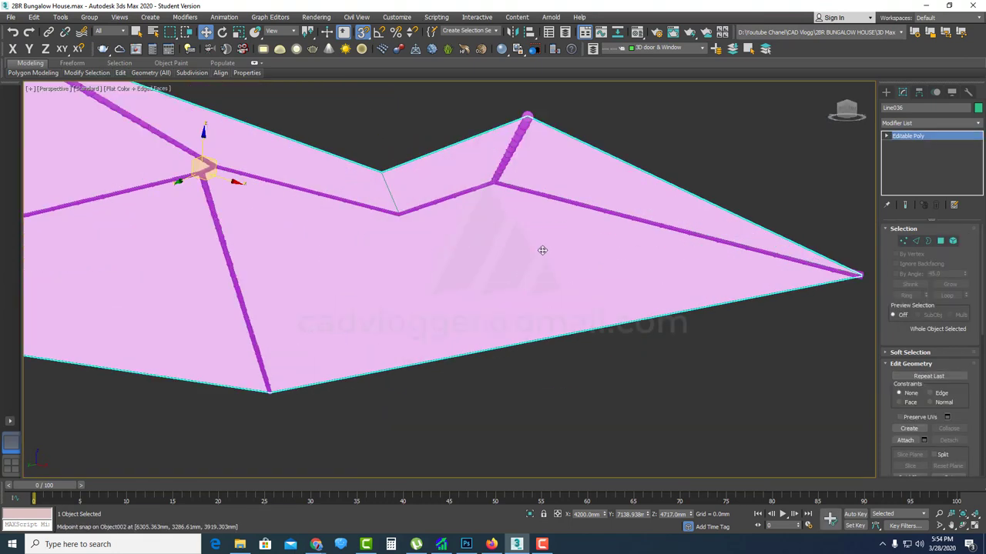
click(978, 123)
scroll(928, 324, down, 10)
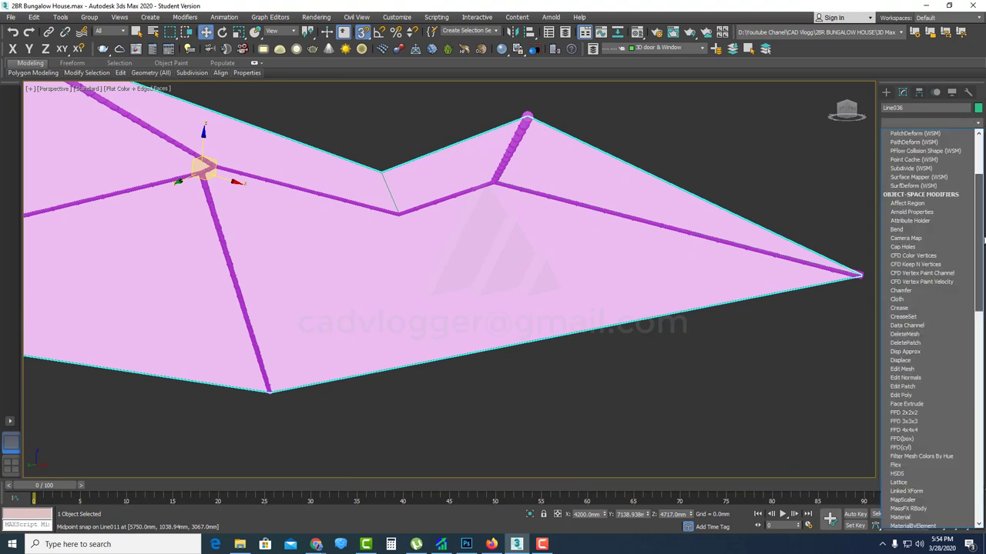
scroll(930, 364, down, 4)
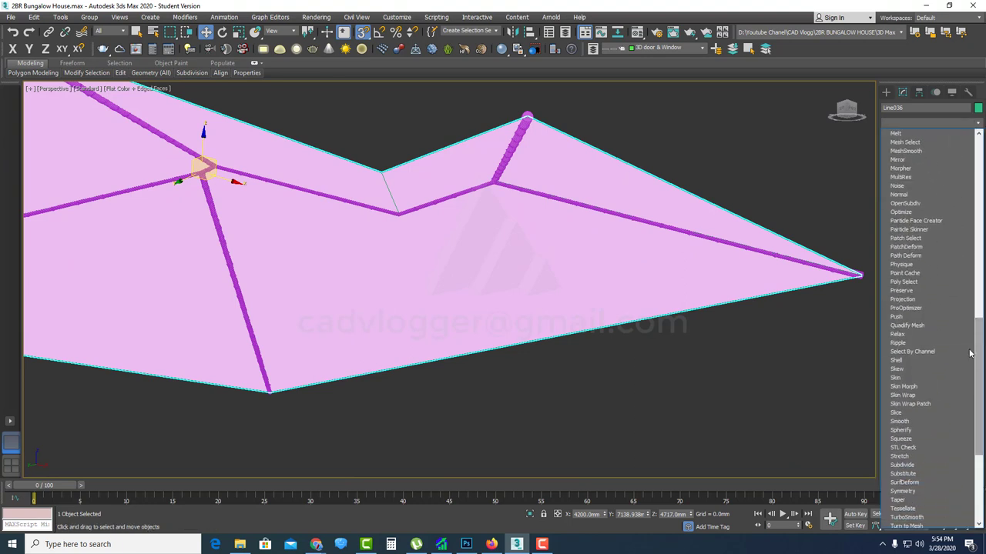
click(929, 365)
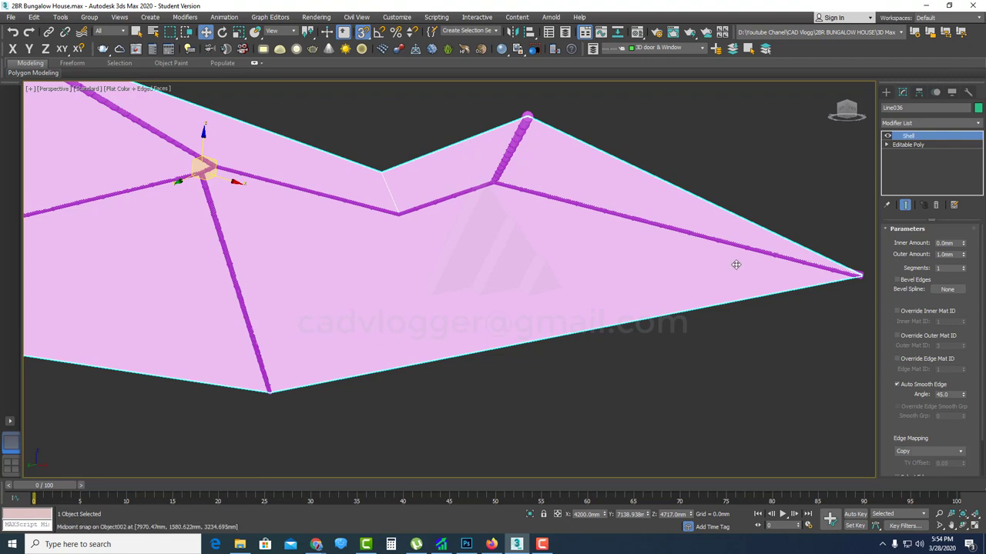
- Set the shell's outer amount to 0 mm and its inner amount to 1000 mm
alt+middle_drag(737, 264, 652, 248)
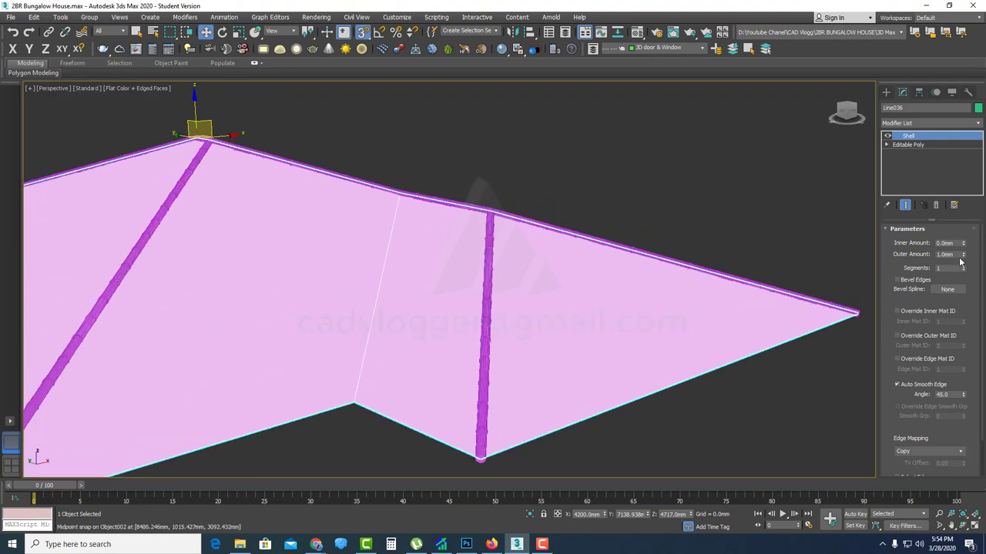
text(1000)
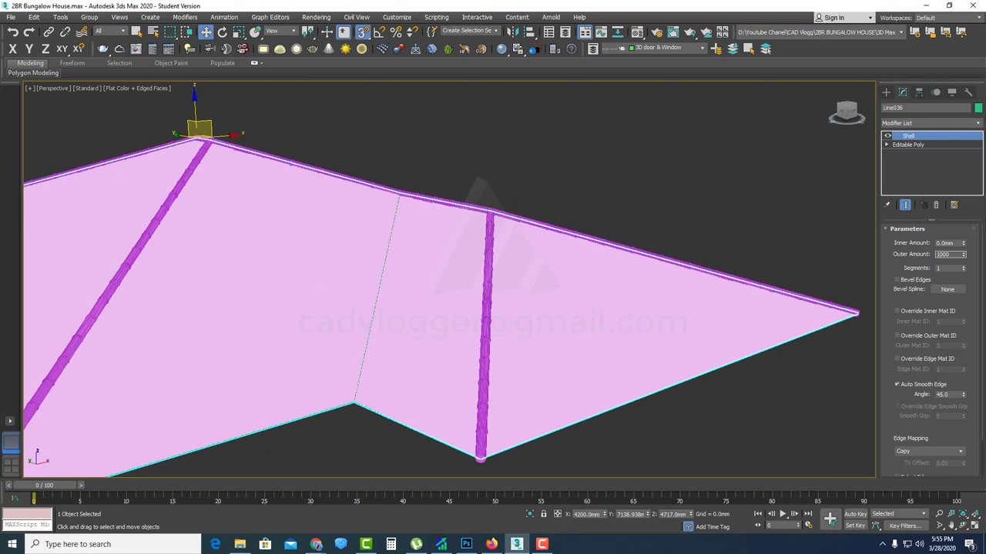
key(Return)
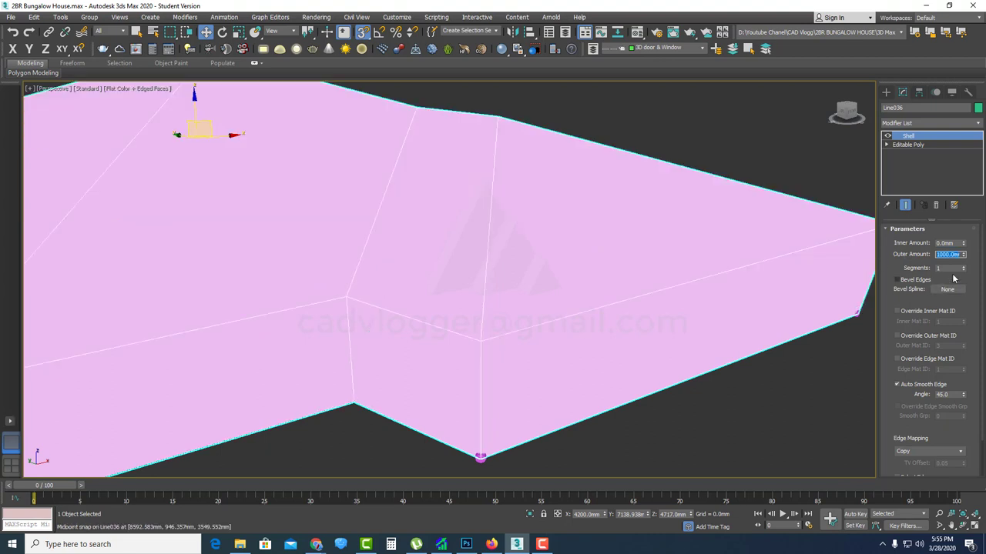
text(0)
key(Return)
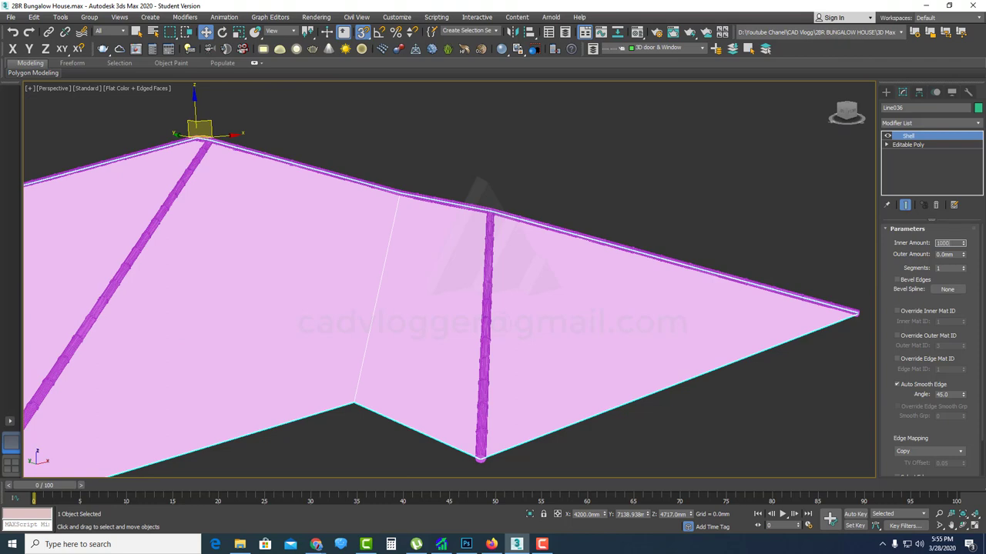
key(Return)
- Select the roof caps Object002 and make them the base of a ProBoolean compound object
alt+middle_drag(521, 286, 491, 271)
alt+middle_drag(501, 299, 533, 319)
scroll(496, 199, up, 5)
scroll(495, 199, down, 2)
middle_drag(476, 244, 621, 210)
click(617, 207)
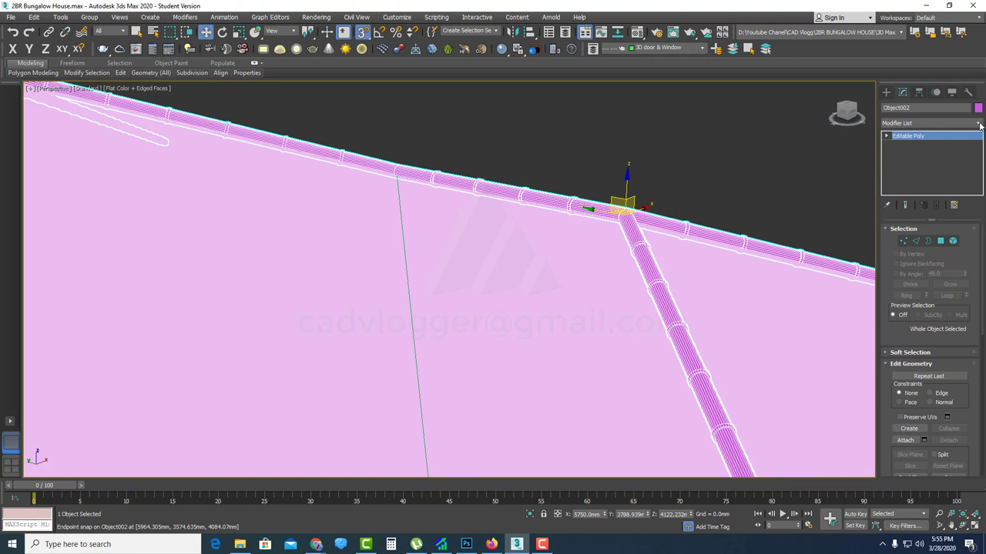
click(886, 92)
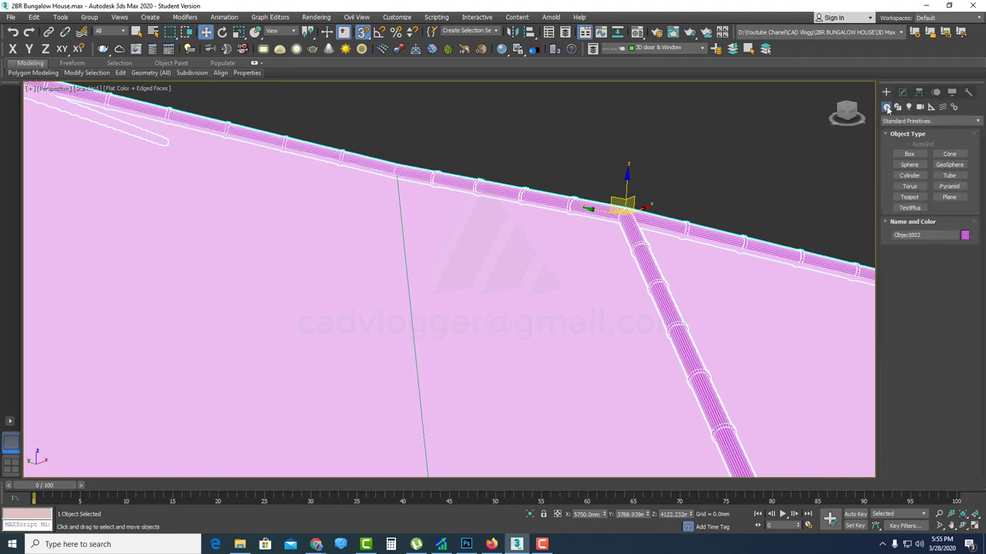
click(896, 122)
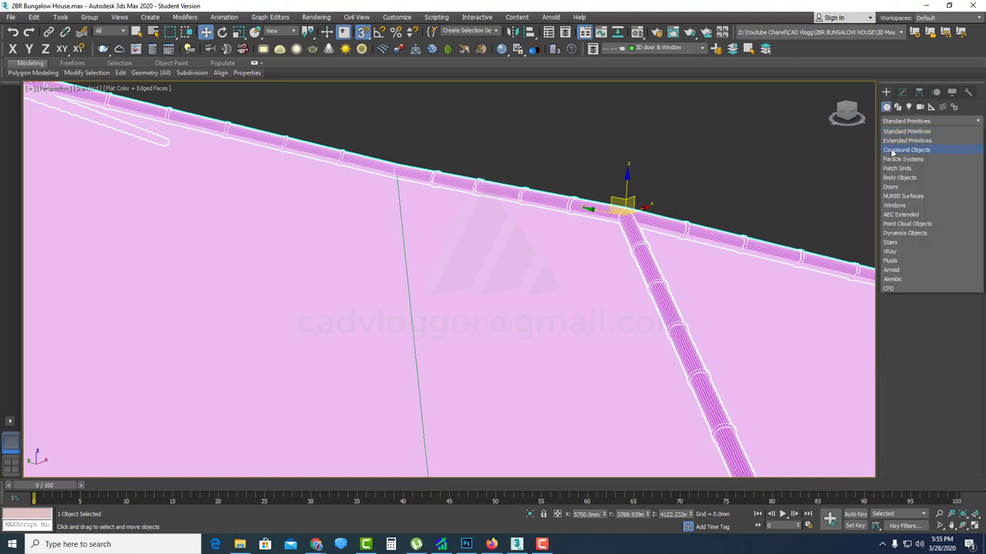
click(891, 149)
click(945, 201)
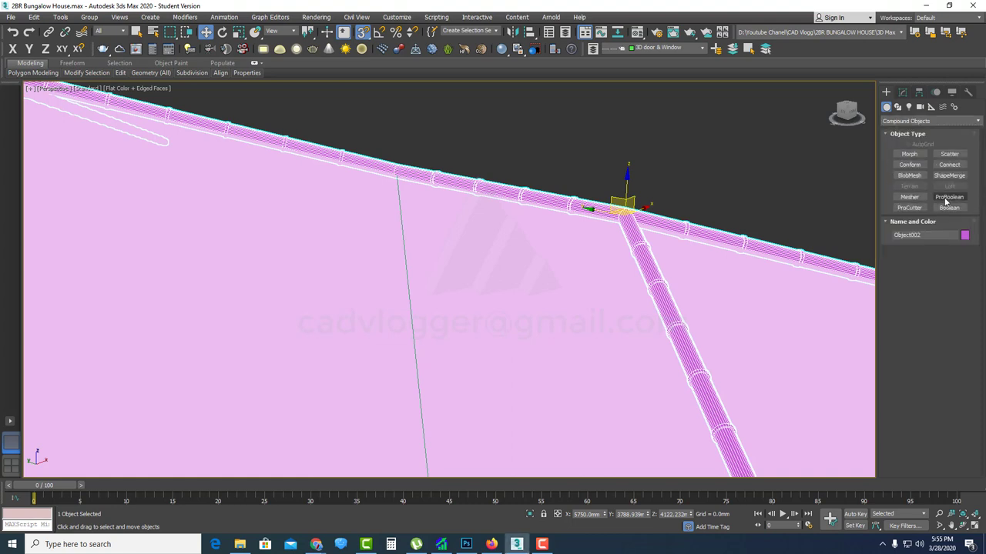
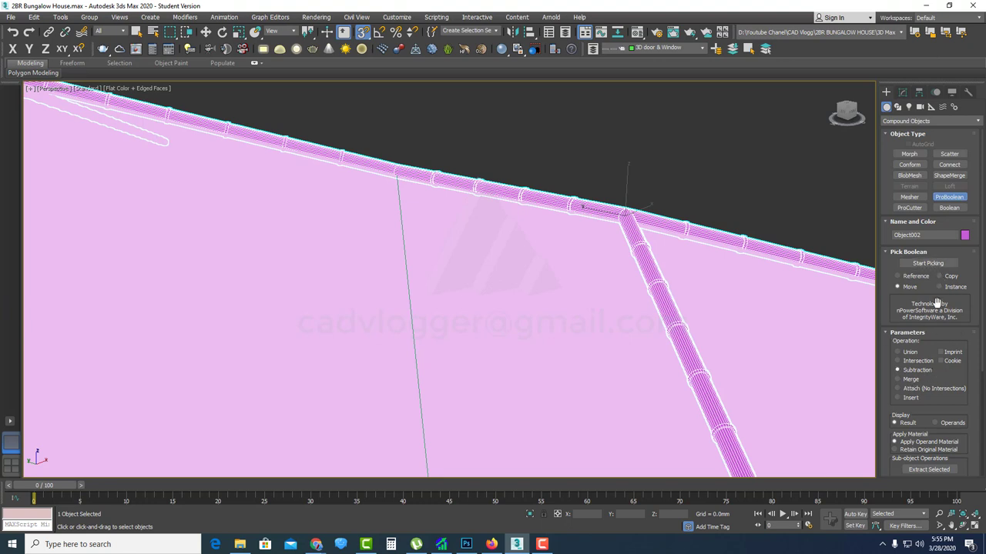
- Subtract the shelled roof copy Line036 from the roof caps, check the trimmed undersides and clear the selection
click(928, 264)
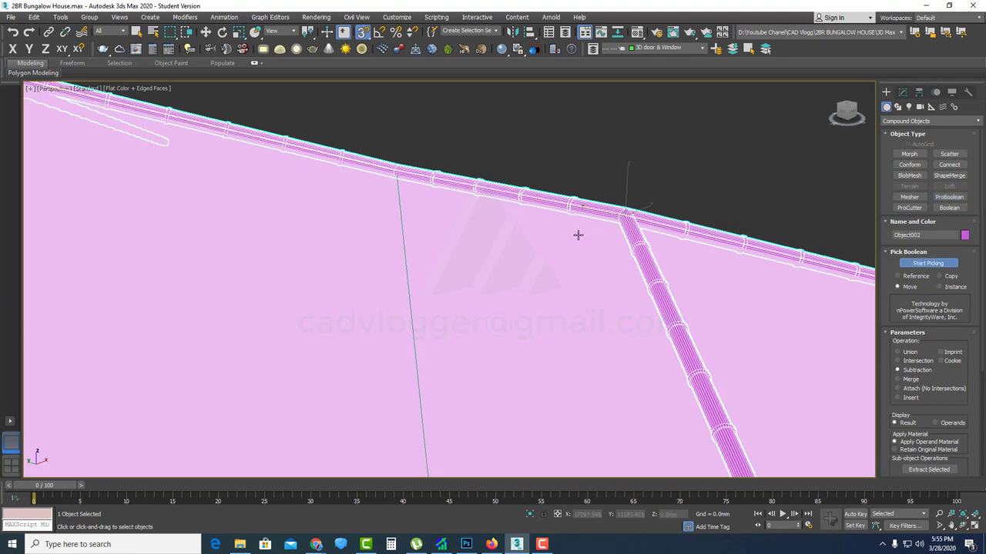
scroll(490, 250, down, 5)
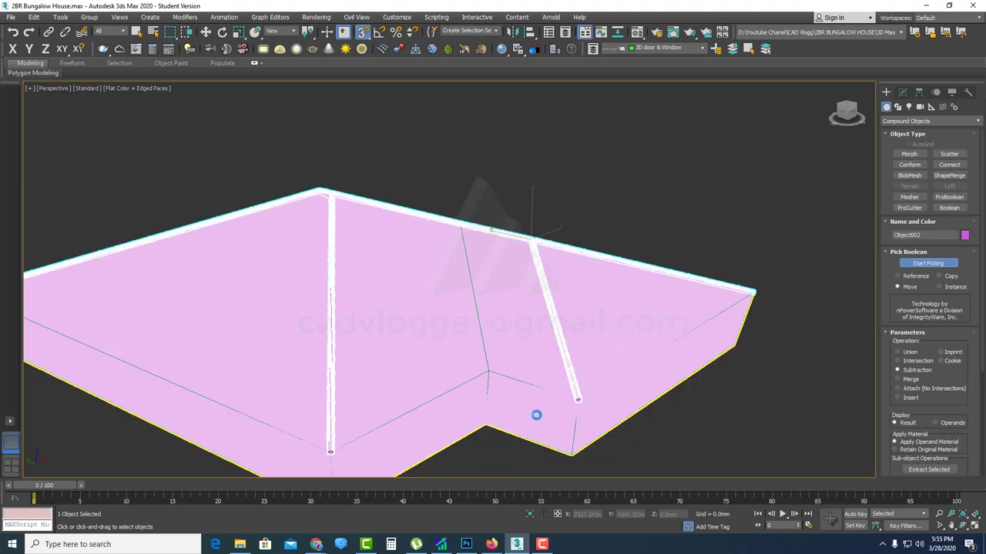
alt+middle_drag(555, 399, 569, 353)
scroll(526, 311, up, 6)
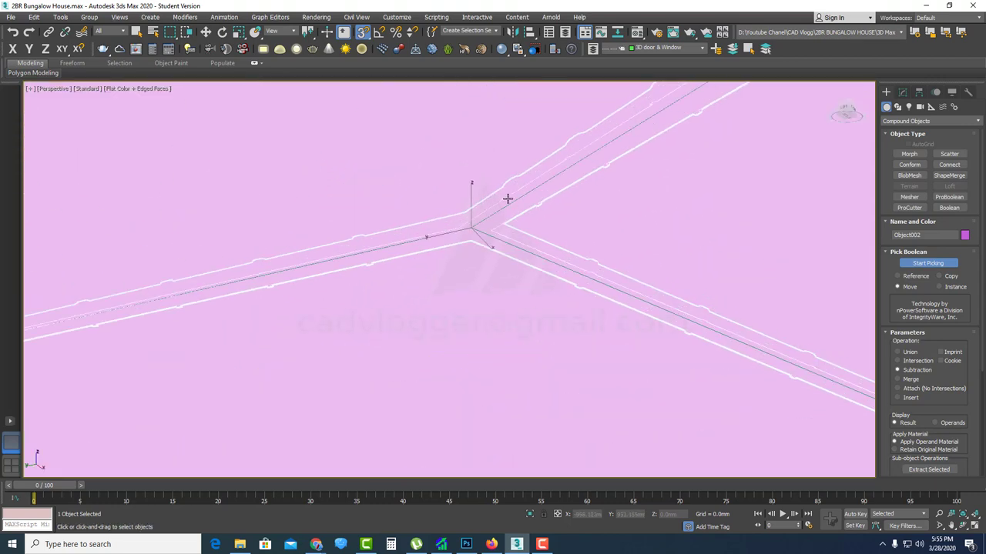
scroll(526, 187, up, 3)
scroll(430, 266, down, 8)
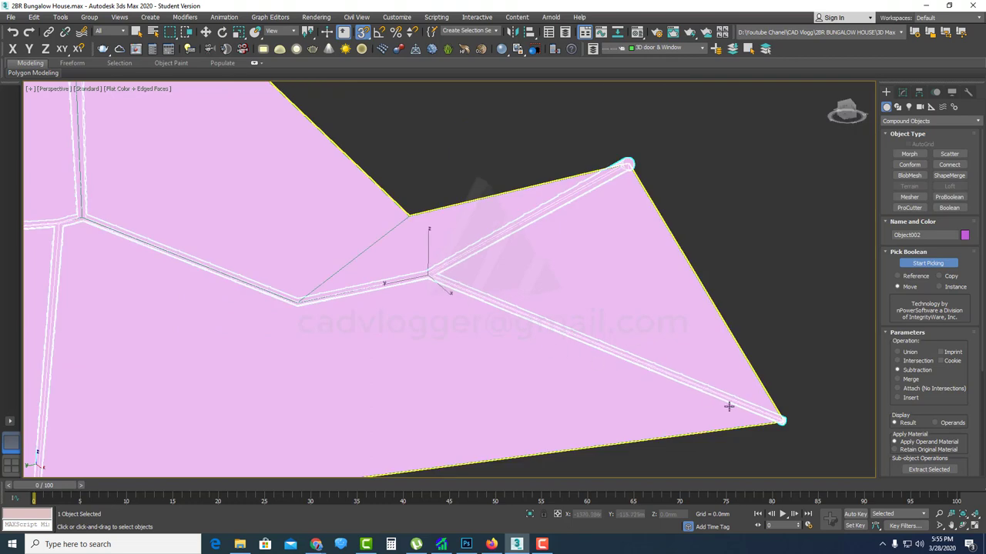
click(729, 407)
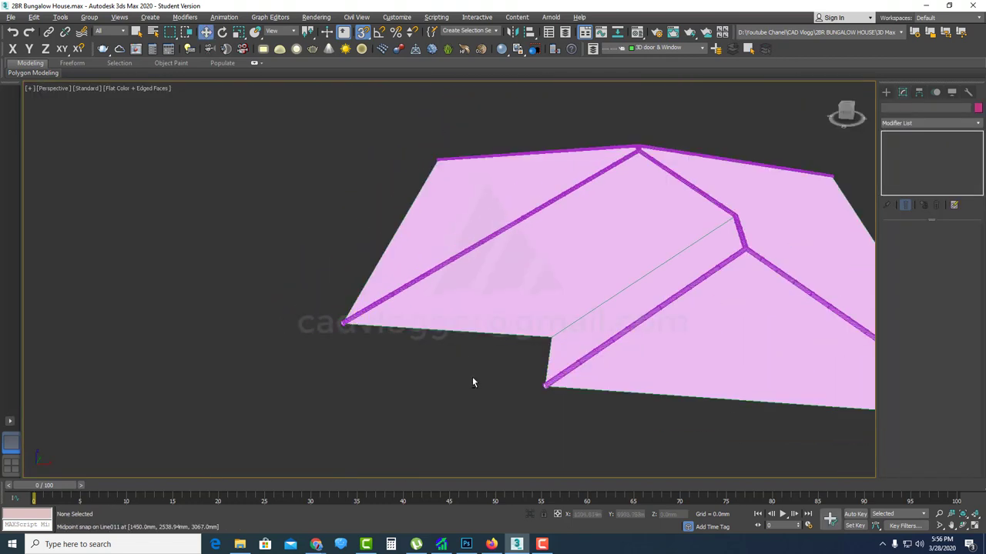
- Examine the trimmed hip caps at the eaves corners up close, switching to an orthographic view
alt+middle_drag(472, 377, 464, 365)
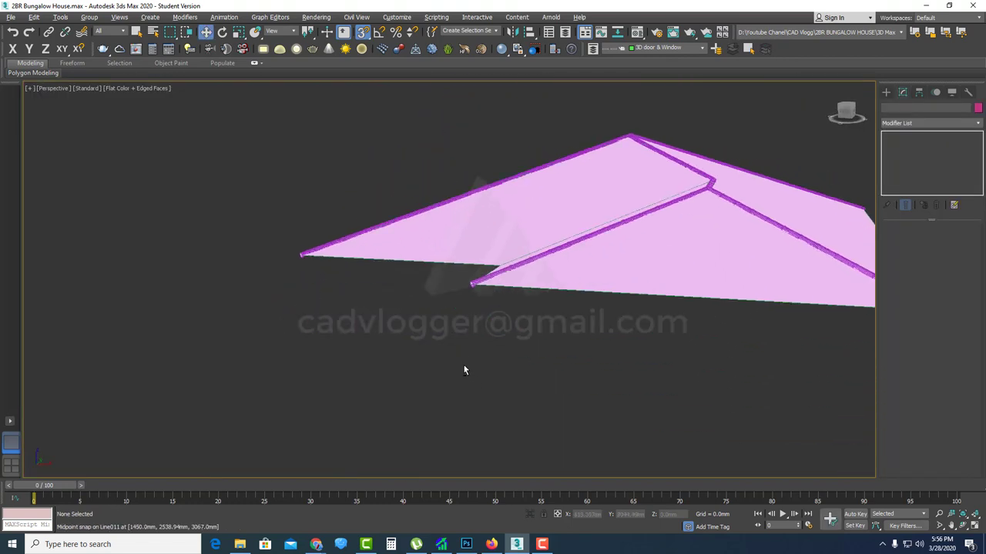
scroll(474, 297, up, 2)
scroll(469, 259, down, 2)
middle_drag(467, 127, 467, 228)
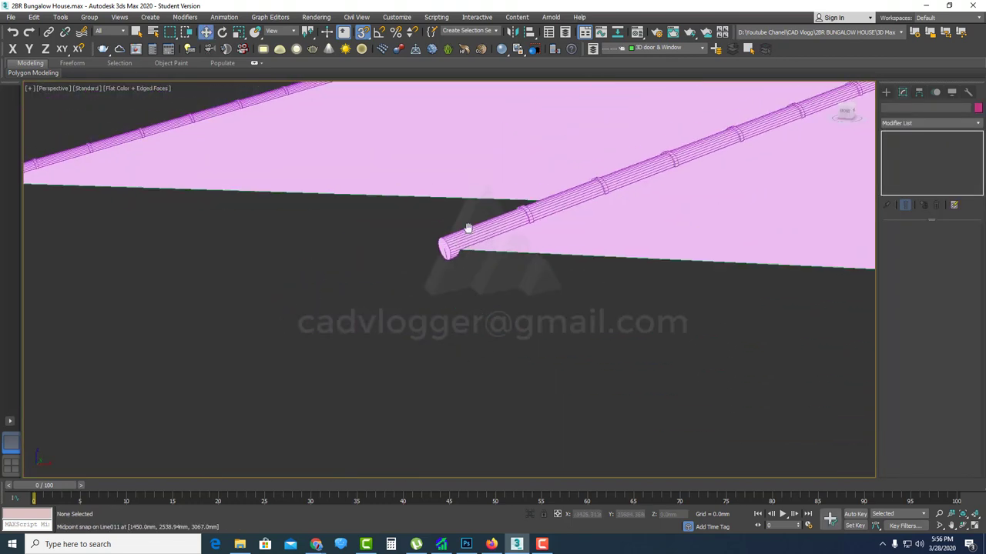
scroll(454, 244, up, 1)
scroll(451, 251, up, 1)
scroll(467, 279, down, 4)
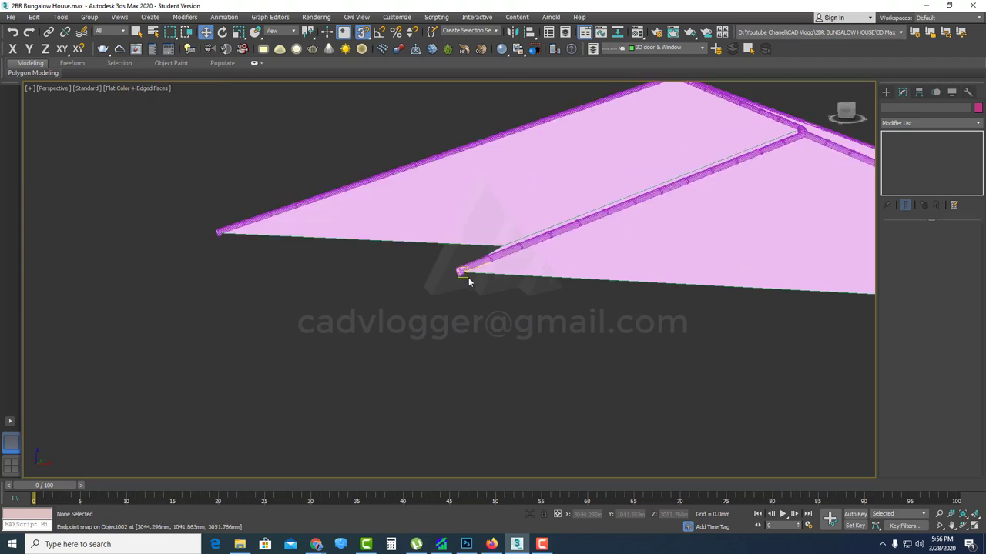
alt+middle_drag(466, 279, 547, 354)
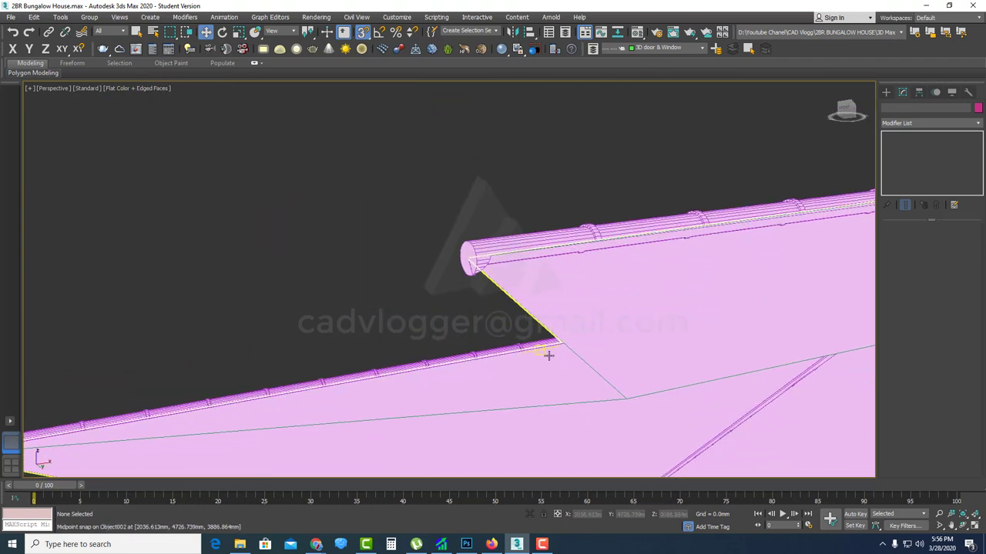
key(u)
scroll(470, 293, up, 6)
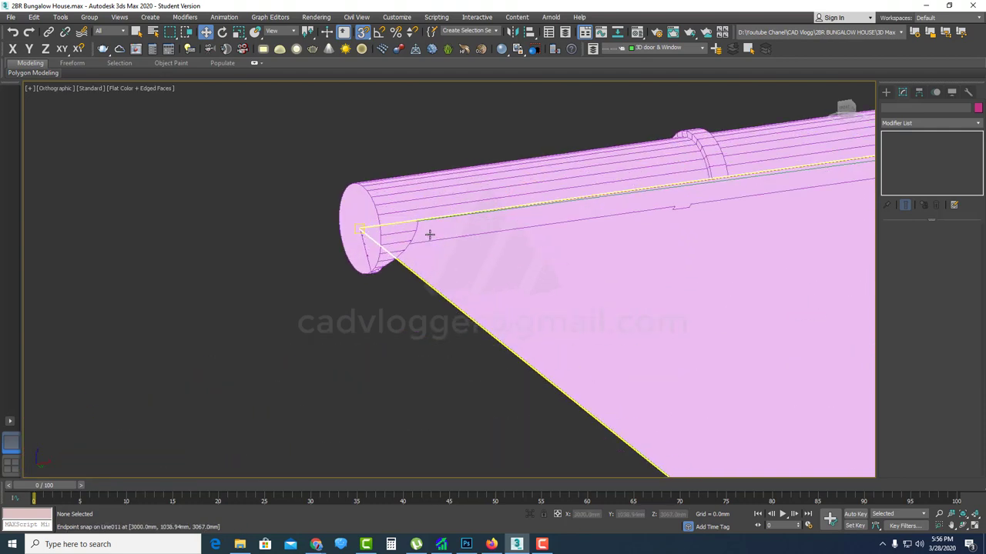
- Examine the trimmed hip and ridge caps across the whole roof and up close at the lower eaves corner
scroll(408, 266, down, 8)
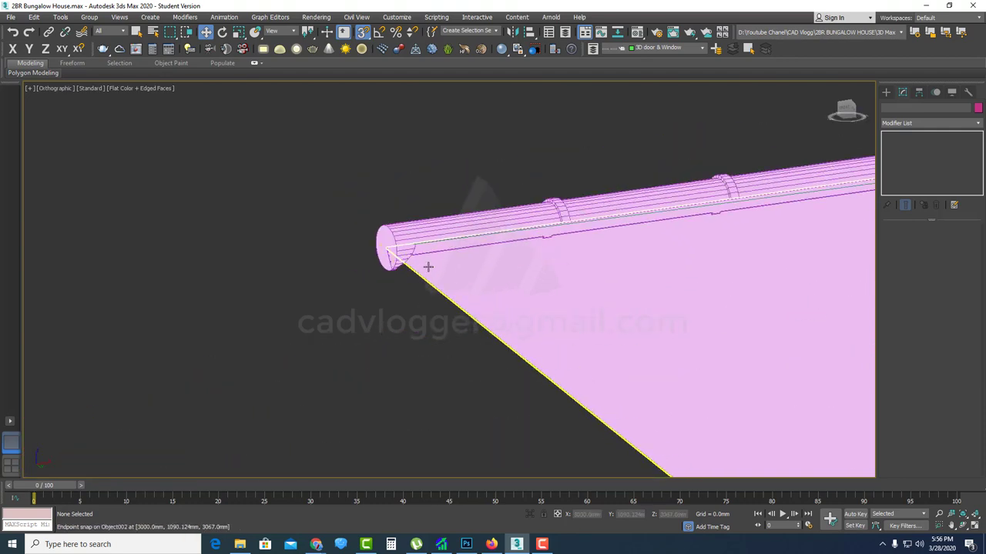
scroll(649, 278, down, 4)
middle_drag(770, 280, 587, 350)
scroll(500, 227, up, 6)
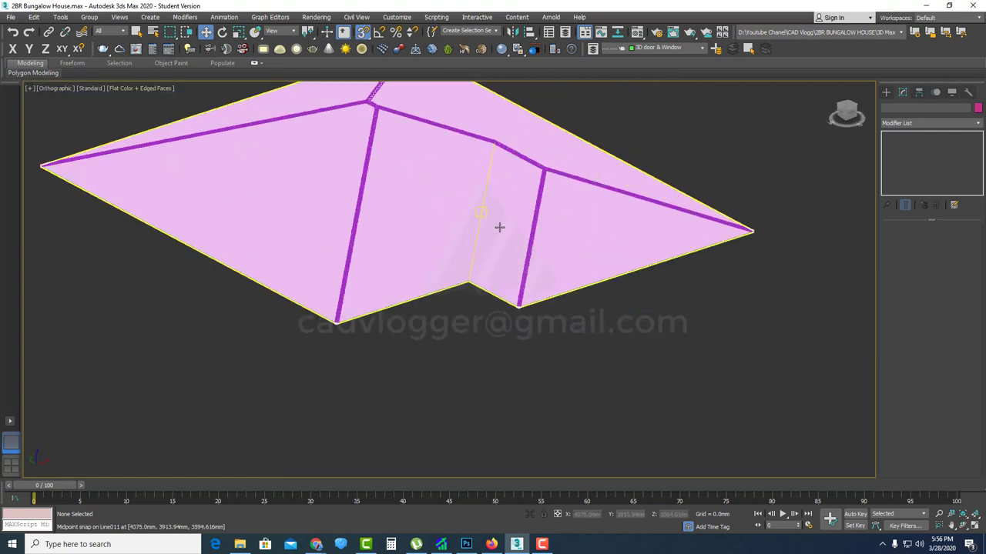
scroll(563, 324, up, 3)
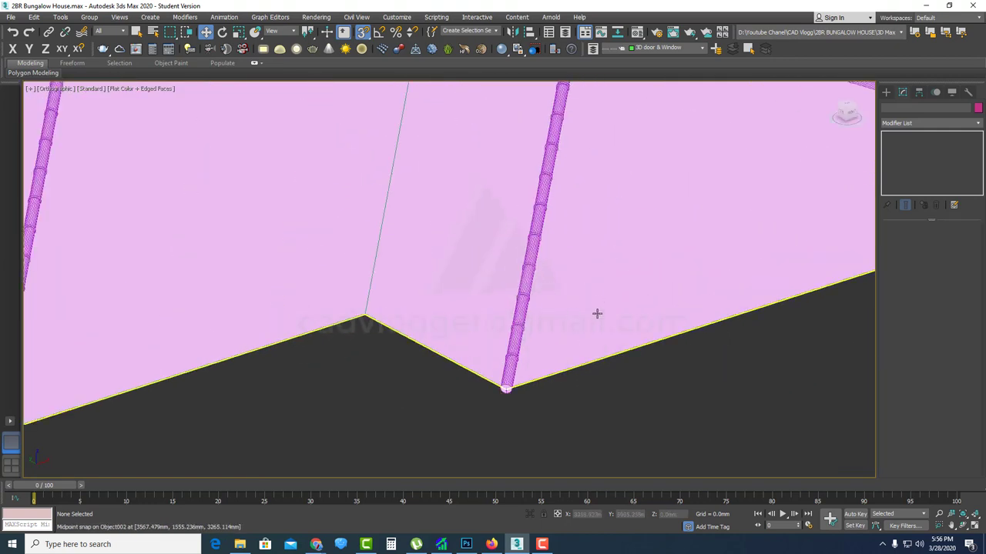
scroll(581, 326, down, 3)
scroll(608, 310, down, 3)
alt+middle_drag(607, 308, 587, 315)
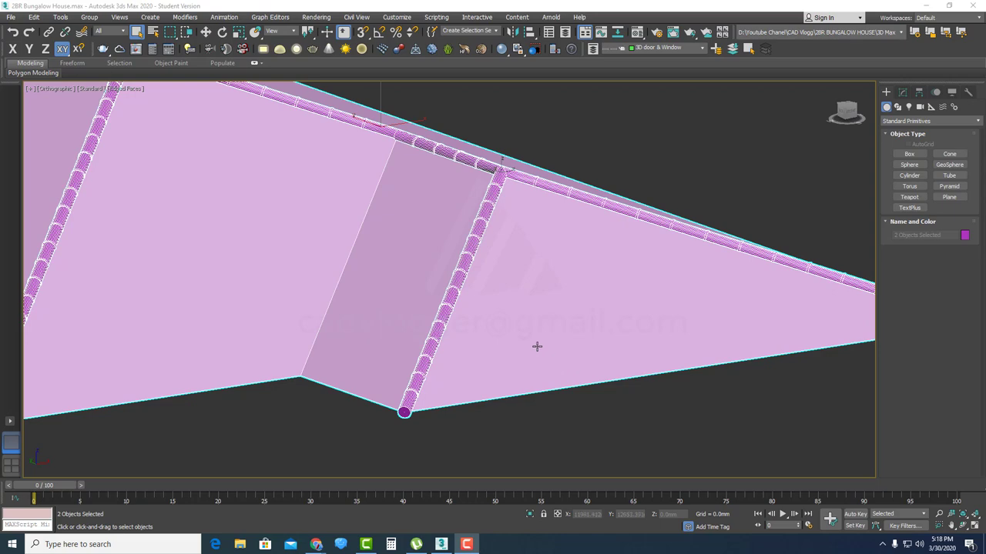
- Create a small plane about 66 mm long and 86 mm wide on the roof slope beside the hip cap
scroll(540, 347, up, 2)
middle_drag(564, 315, 533, 305)
scroll(555, 340, down, 1)
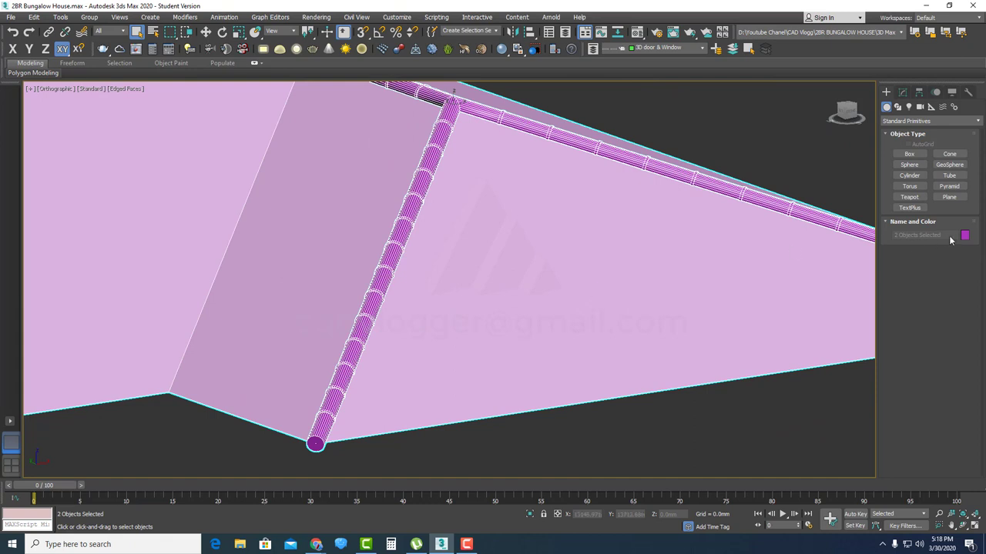
click(949, 197)
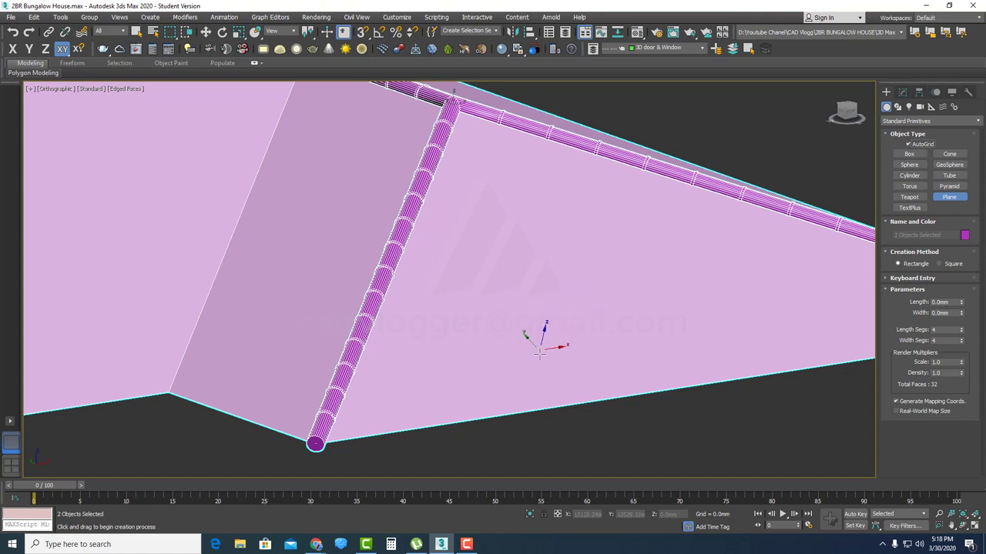
drag(535, 354, 543, 346)
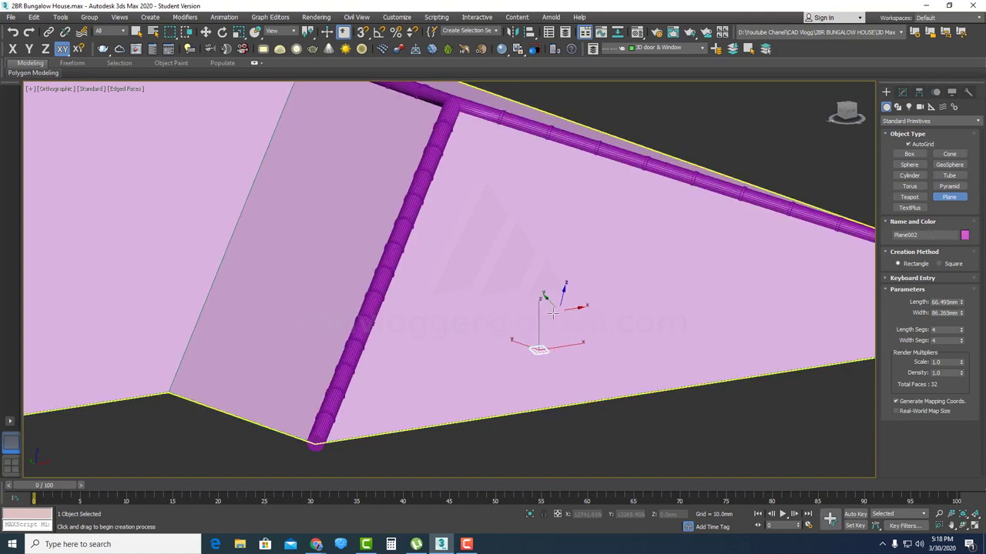
- Set the new plane's length to 250 mm and its width to 200 mm
scroll(541, 353, up, 5)
scroll(541, 351, up, 3)
scroll(672, 322, down, 3)
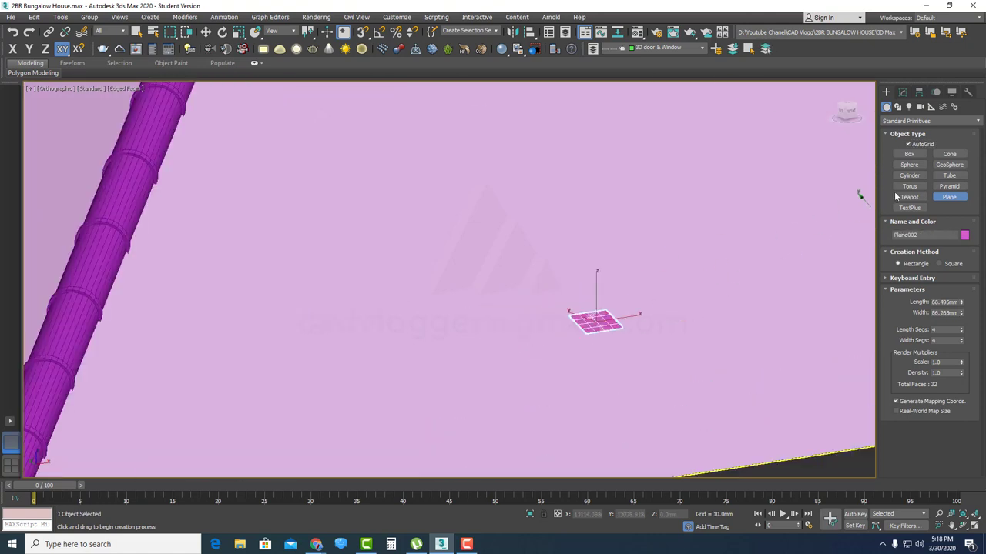
click(904, 92)
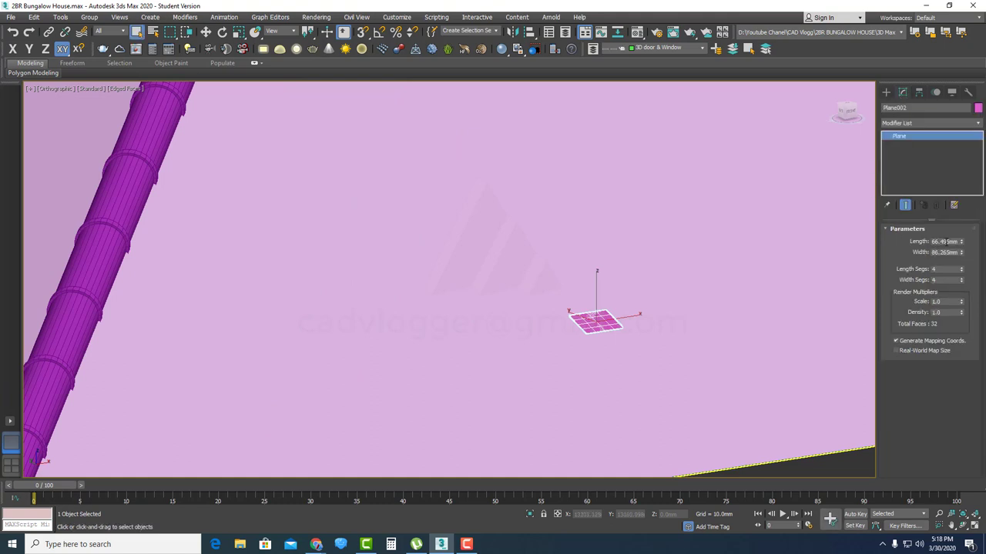
text(250)
key(Tab)
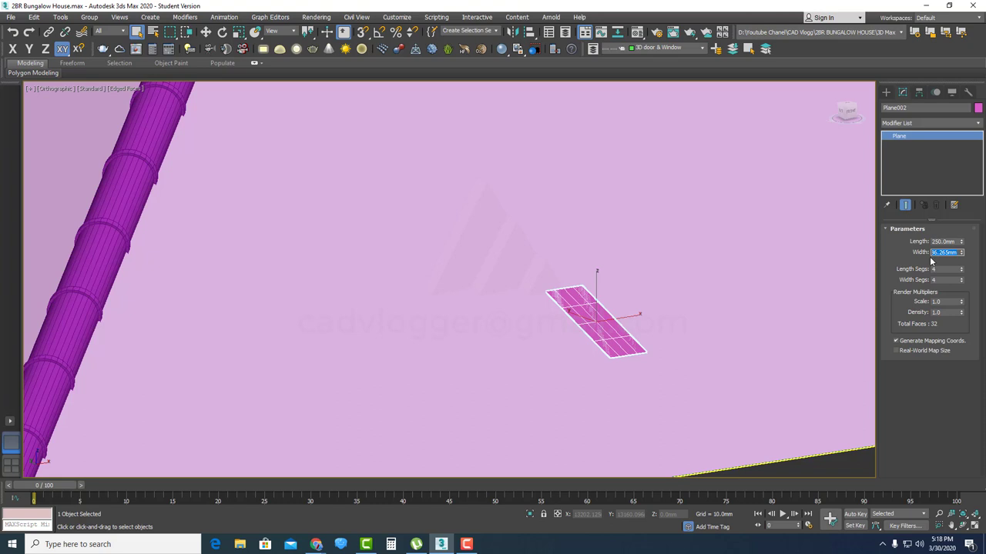
text(200)
key(Return)
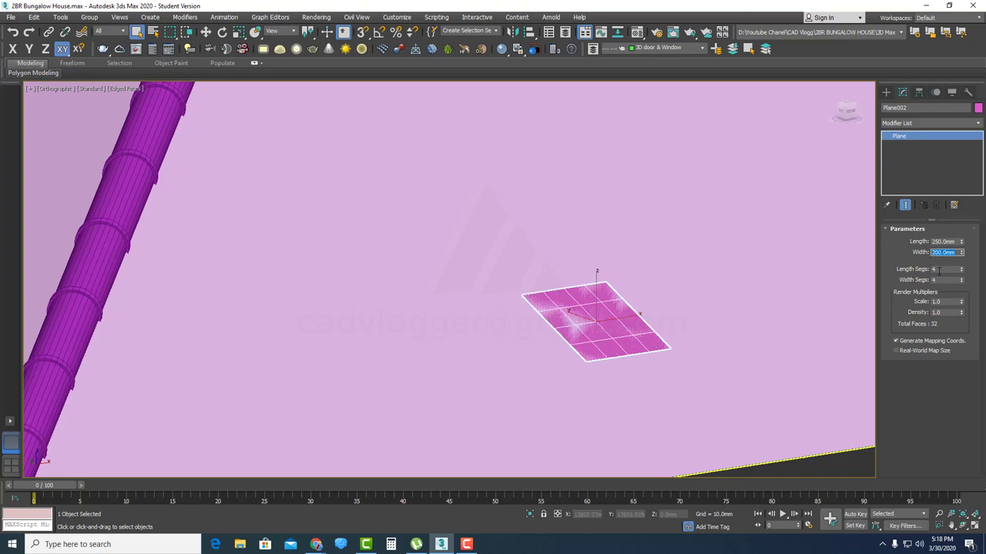
- Reduce the plane to 1 length segment and divide its width into 6 segments
drag(962, 272, 962, 278)
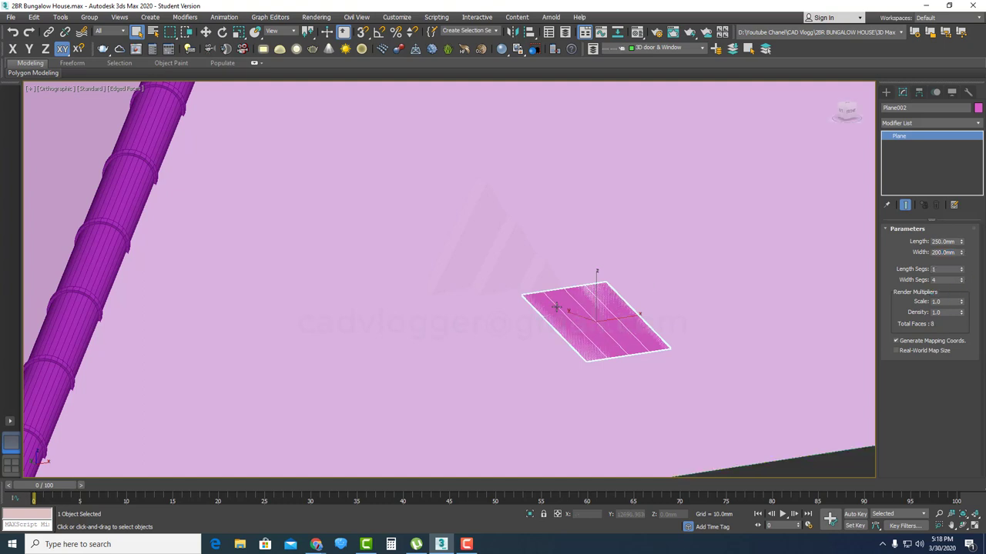
click(961, 278)
click(962, 278)
click(962, 278)
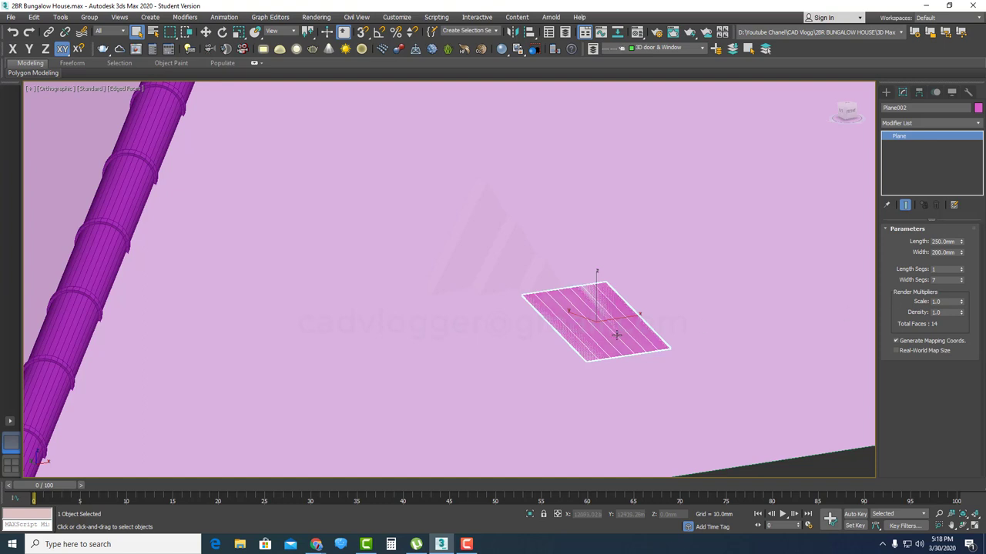
middle_drag(616, 335, 609, 298)
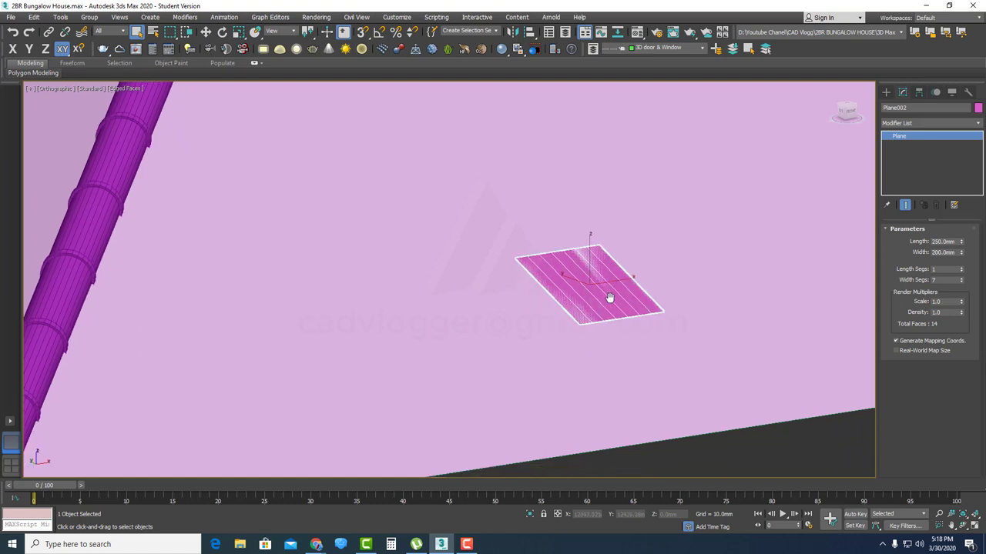
click(962, 282)
middle_drag(596, 315, 591, 289)
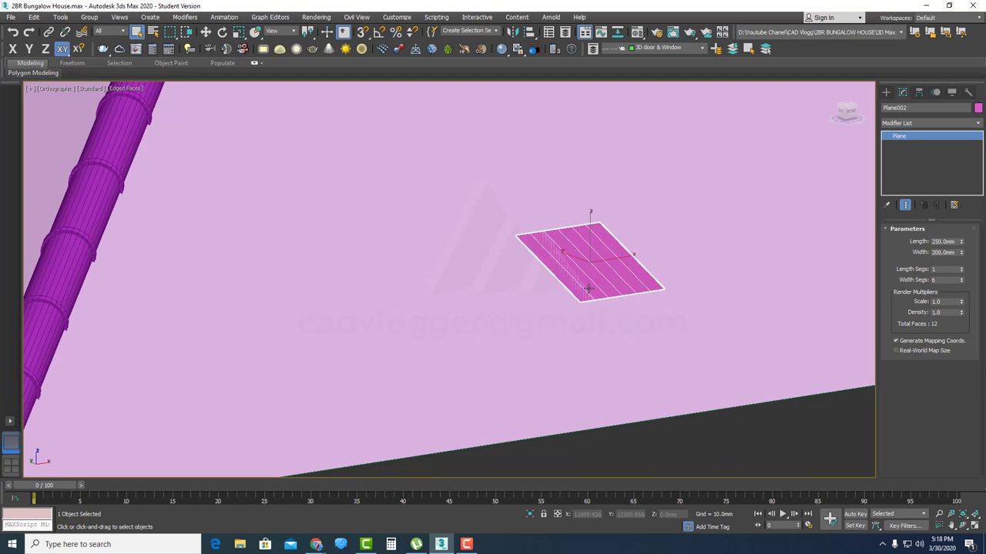
- Add a Shell modifier to the plane with an outer amount of 50 mm
click(958, 126)
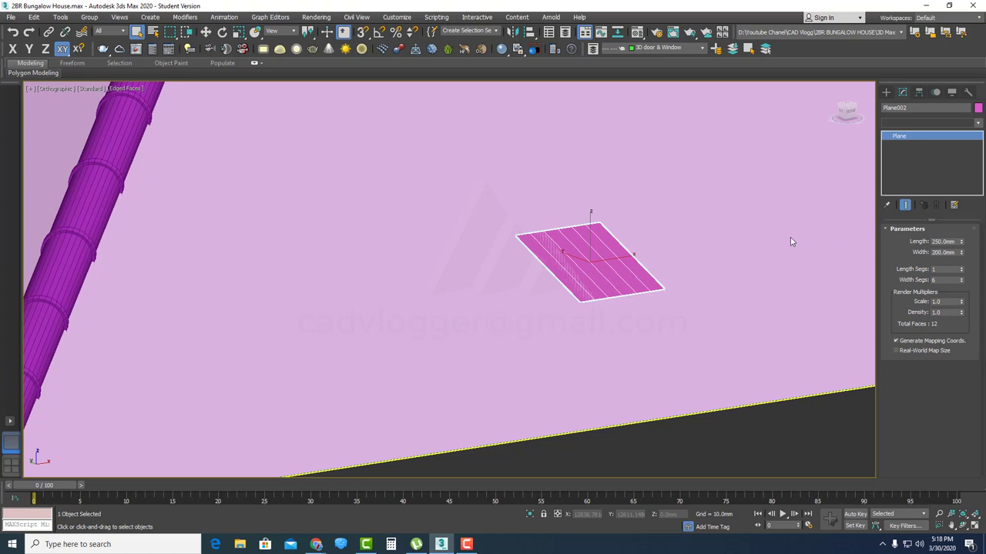
key(h)
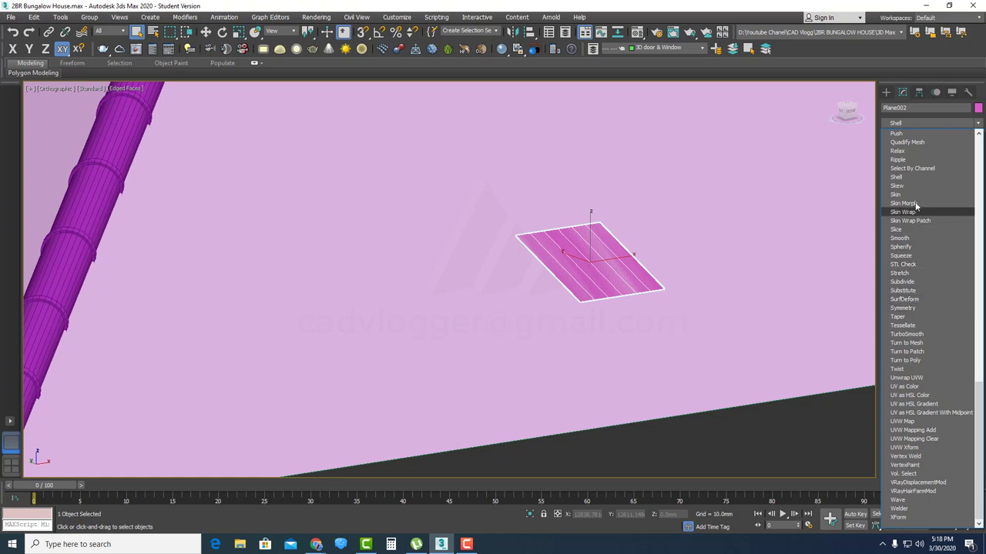
click(918, 176)
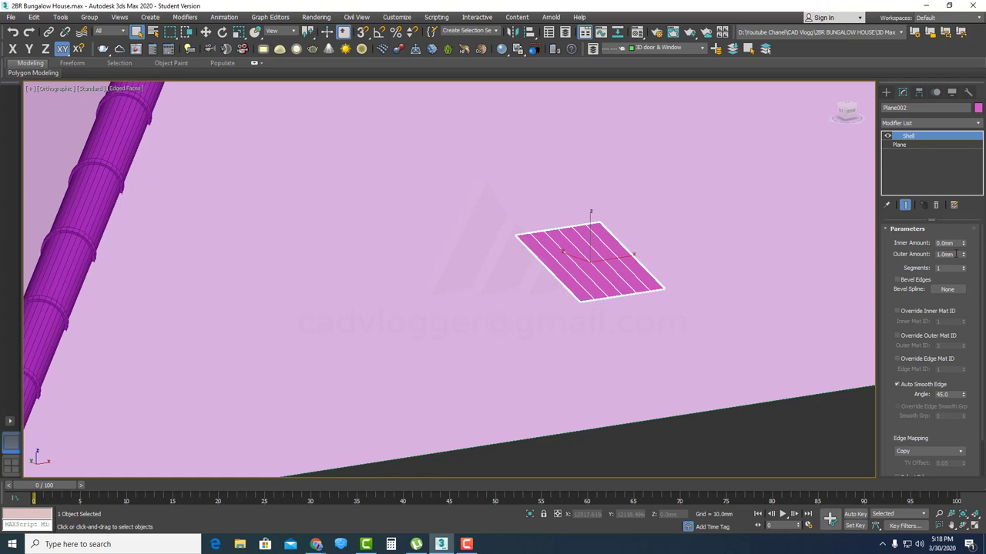
click(955, 254)
text(50)
key(Return)
- With 3D snapping on, draw an arc of about 35 mm radius across the base of the block's first two front segments
scroll(593, 281, up, 5)
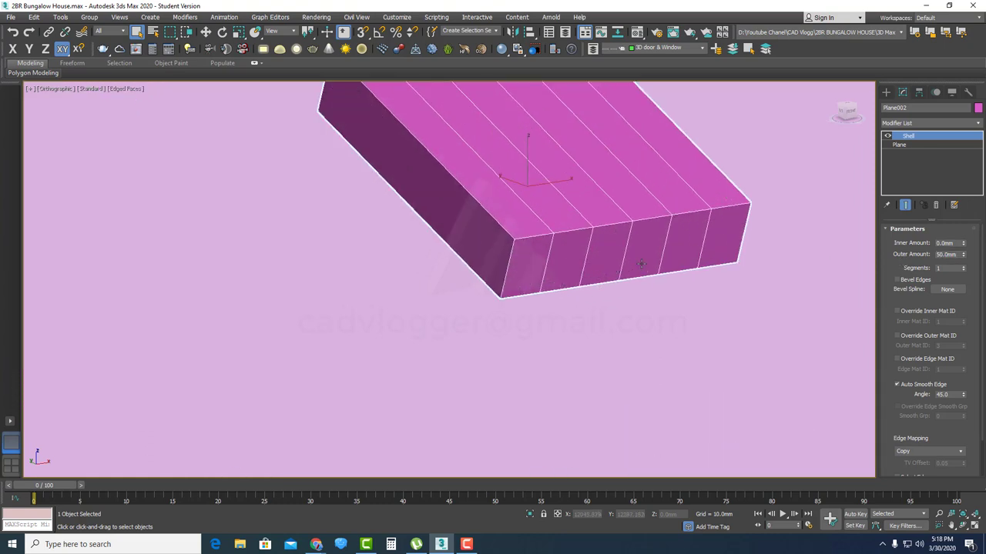
middle_drag(641, 264, 604, 267)
click(886, 91)
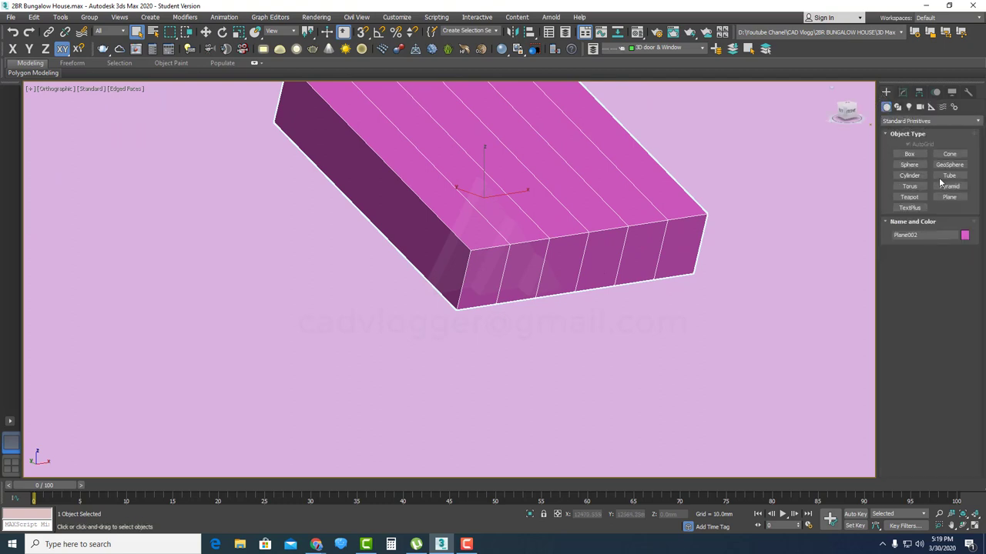
click(898, 107)
click(908, 163)
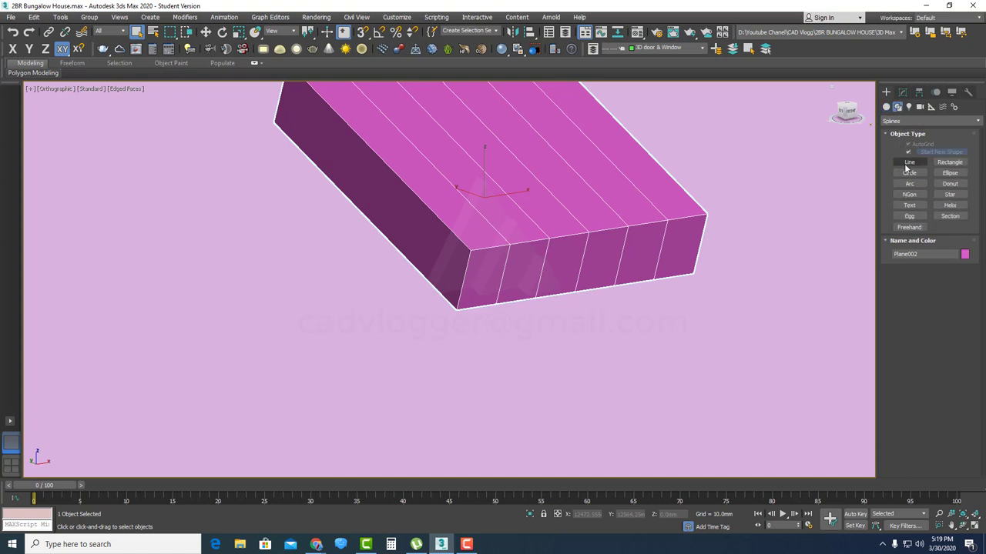
click(910, 183)
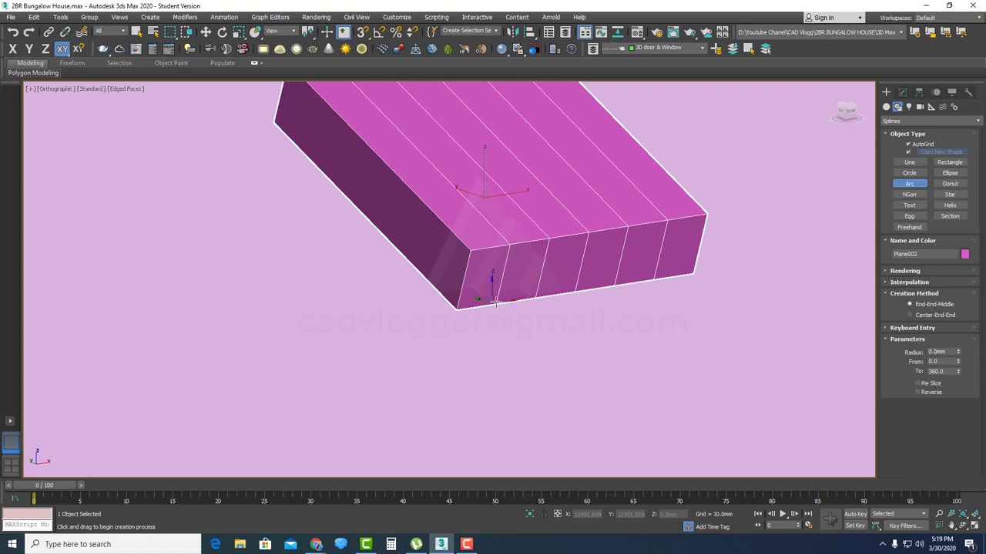
scroll(494, 303, up, 3)
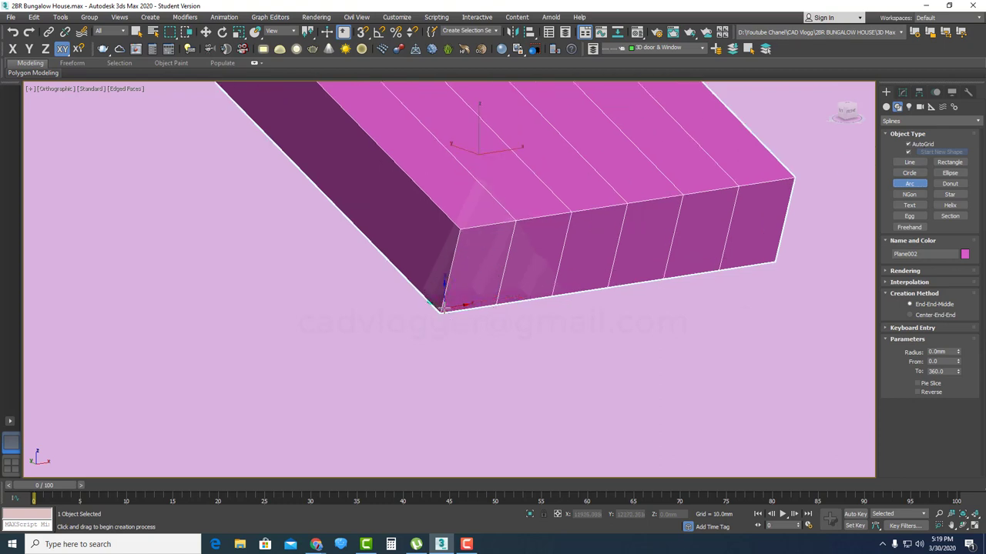
click(364, 33)
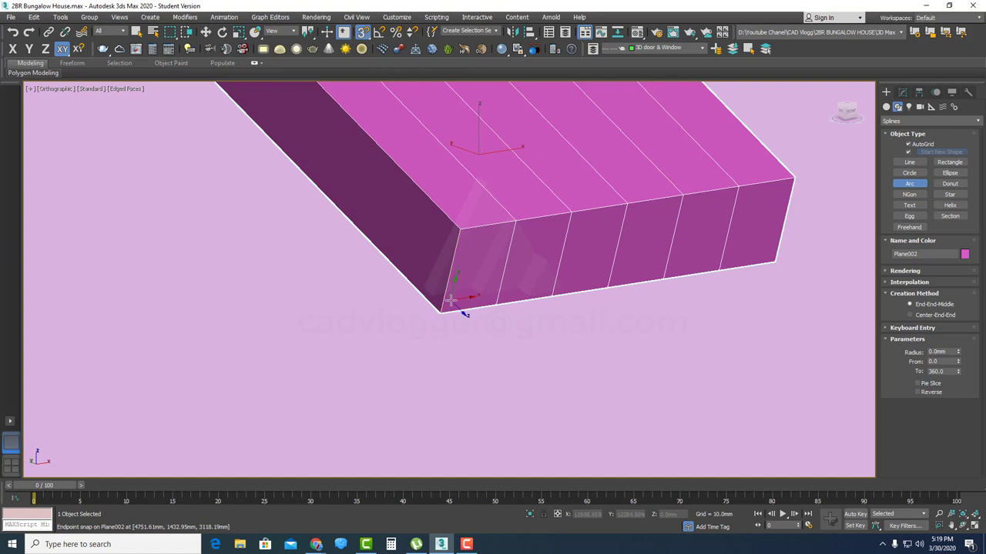
drag(449, 299, 544, 288)
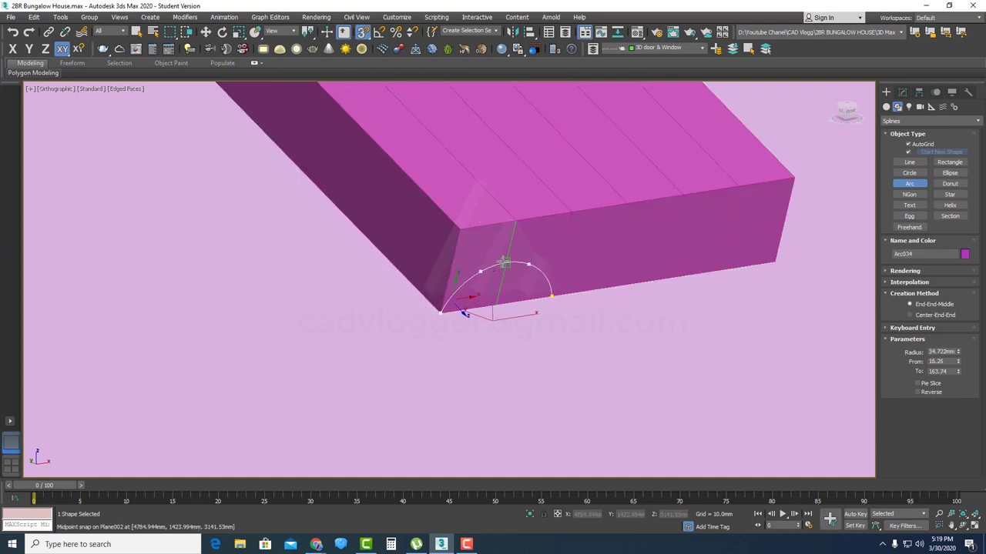
click(502, 262)
- Extend the arc's shape with a straight line along the front bottom edge to the far corner, and delete the shelled plane
scroll(561, 254, down, 3)
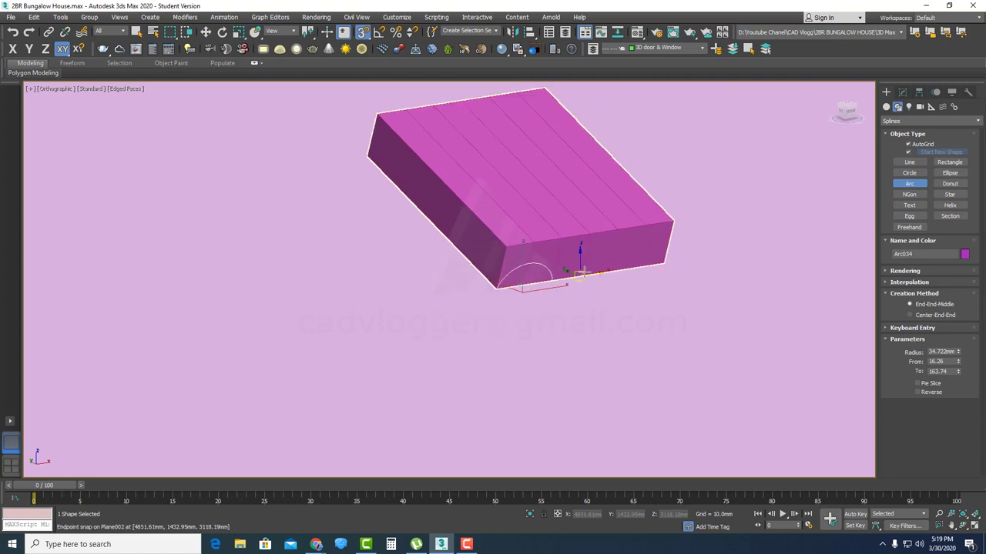
click(910, 160)
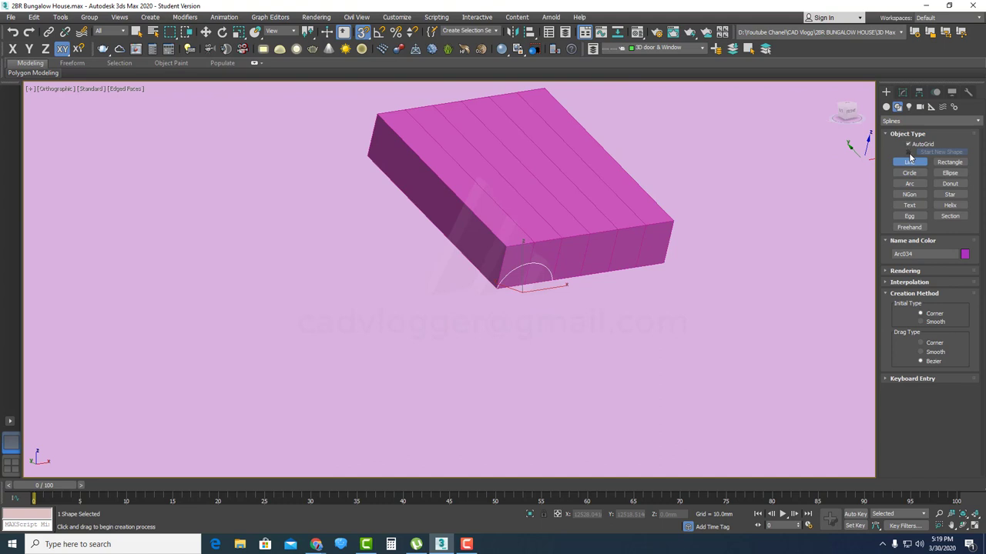
scroll(532, 262, up, 3)
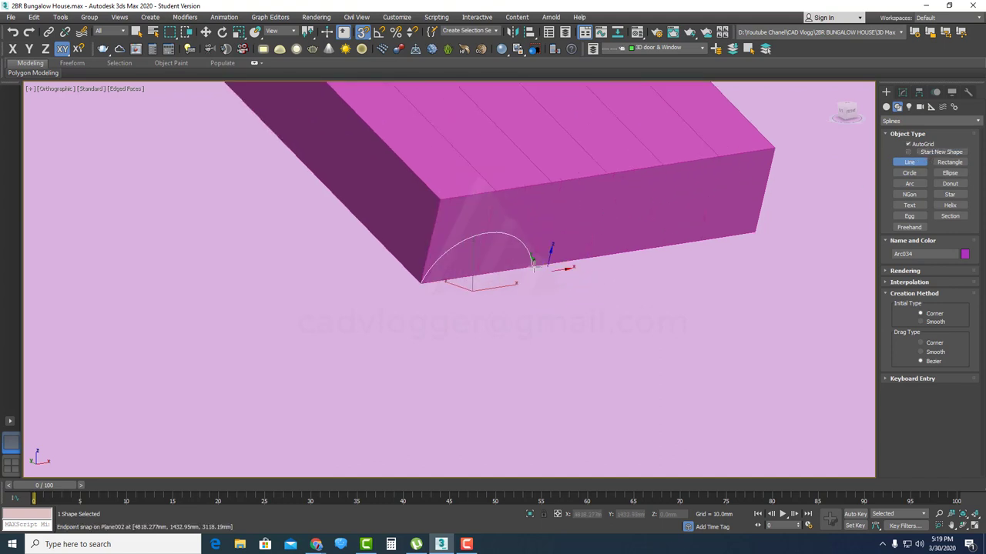
click(532, 267)
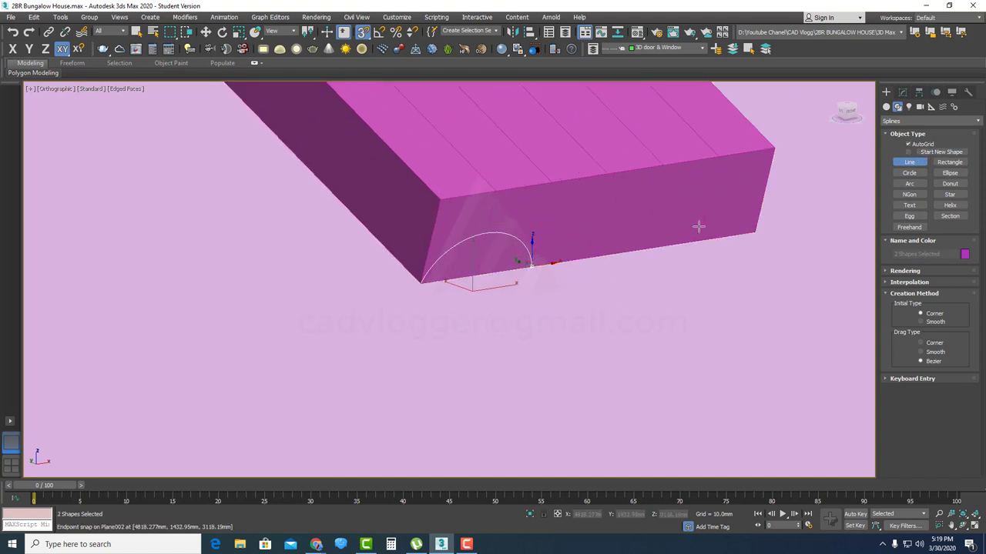
click(746, 225)
right_click(744, 226)
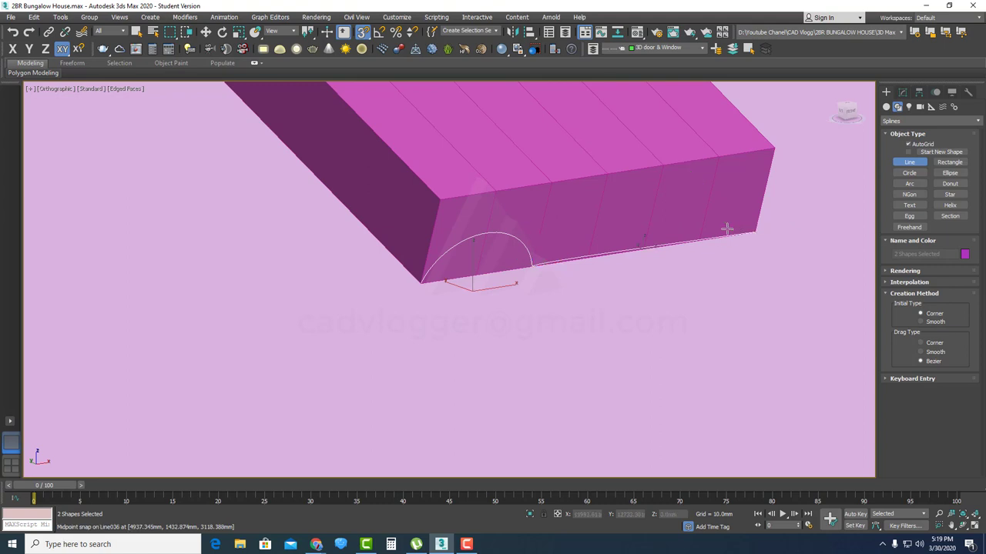
right_click(678, 220)
click(634, 195)
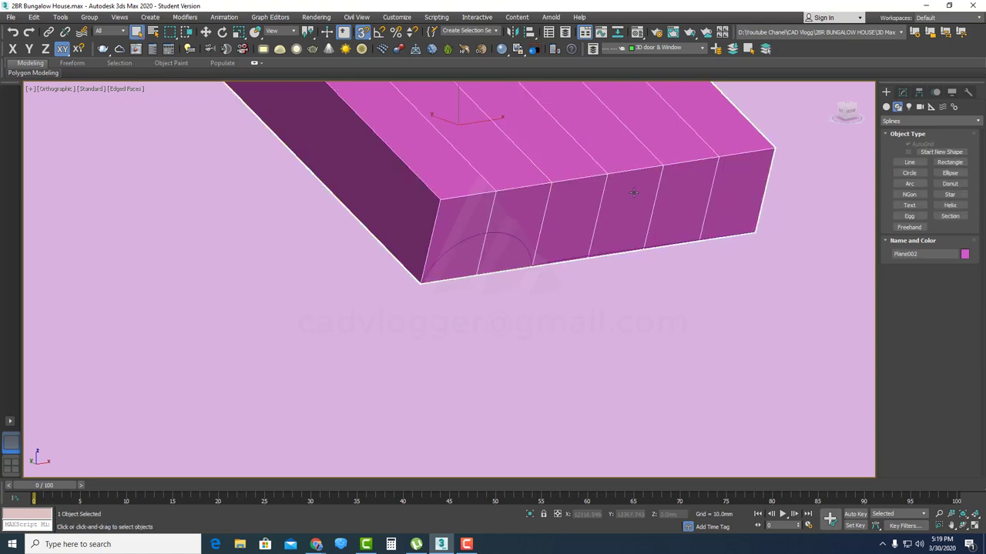
key(Delete)
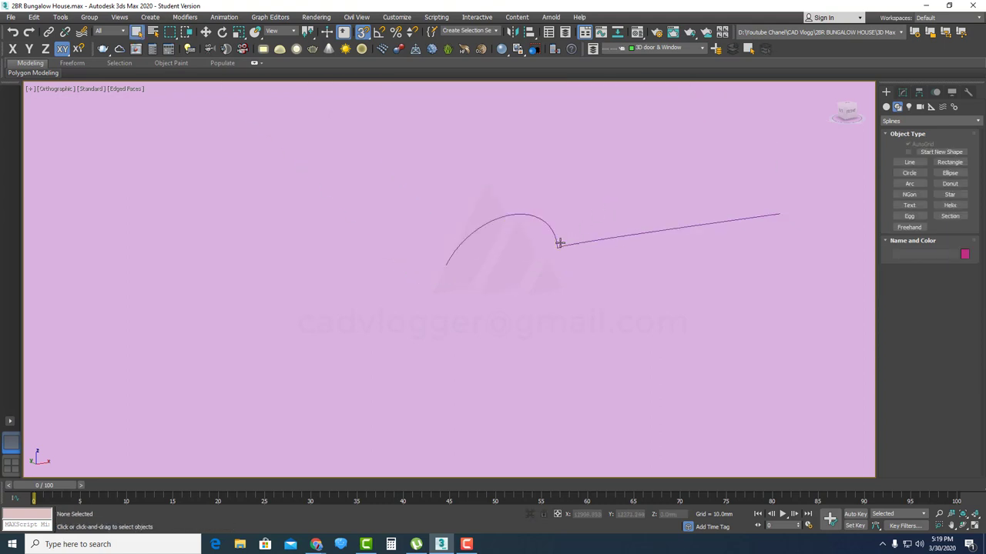
- Try to convert the arc-and-line profile's vertices at the junction and the line's far end to Corner type
click(556, 243)
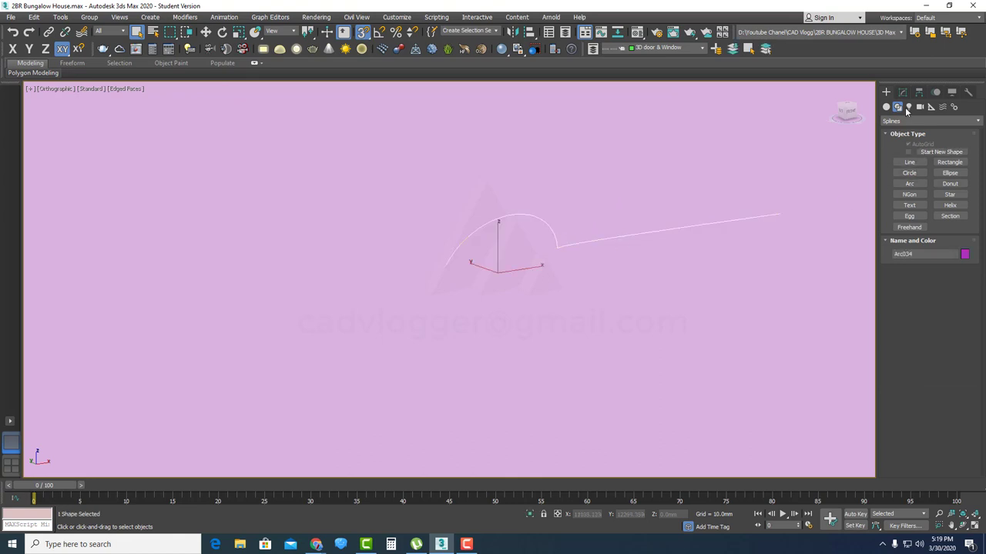
click(904, 94)
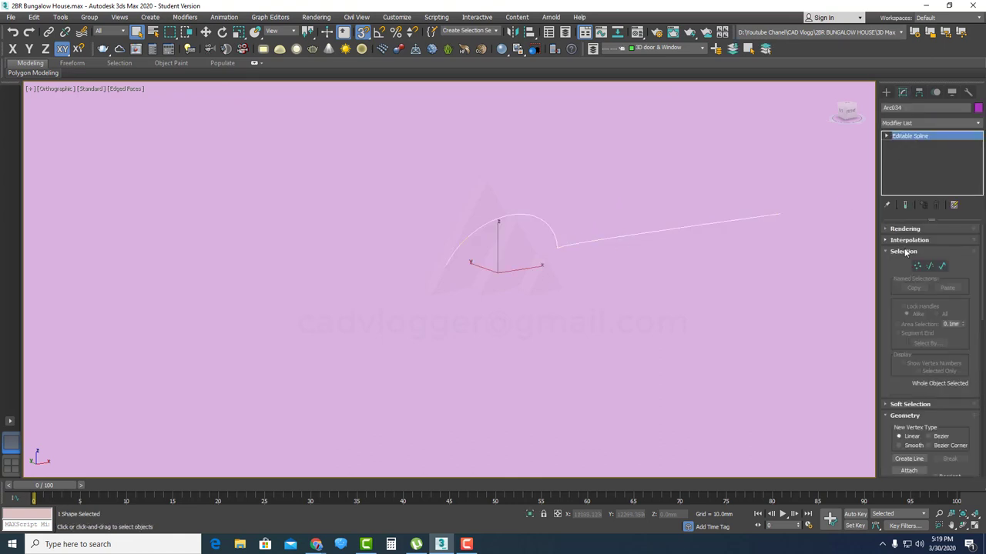
click(916, 267)
drag(577, 268, 554, 248)
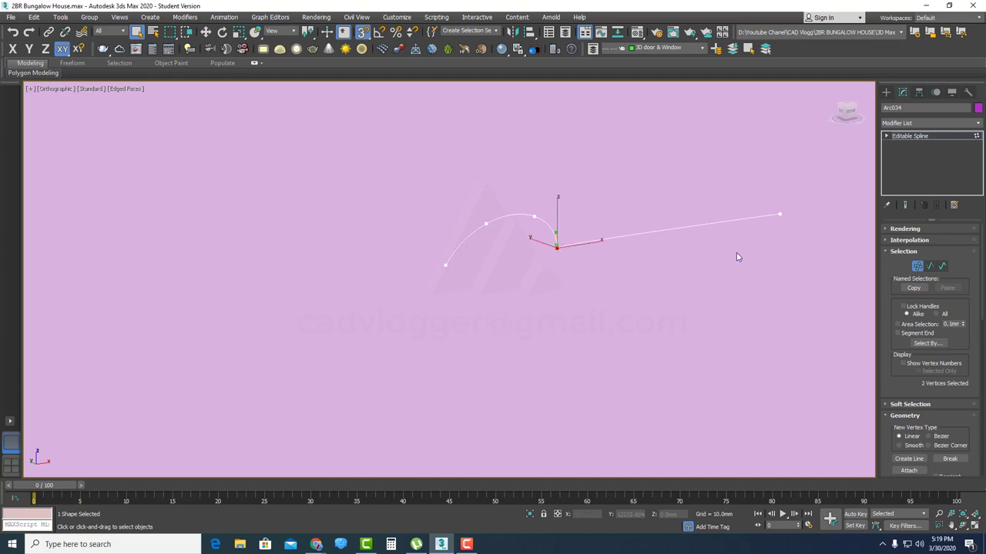
drag(806, 234, 751, 195)
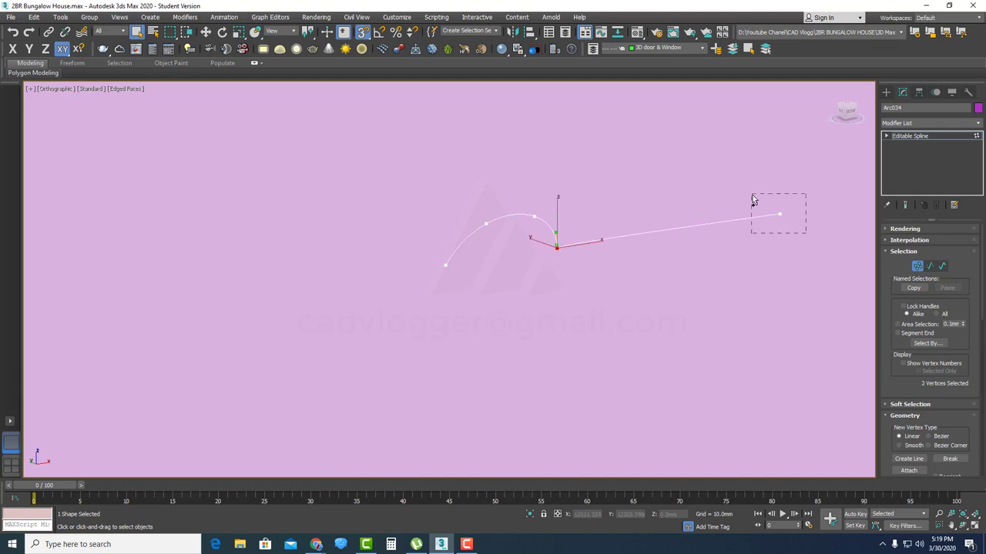
right_click(609, 226)
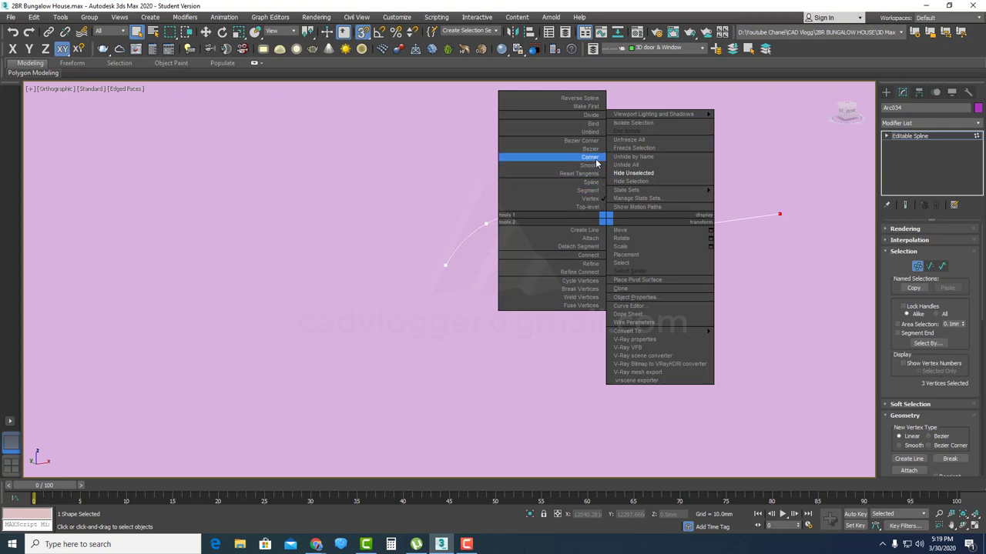
click(593, 157)
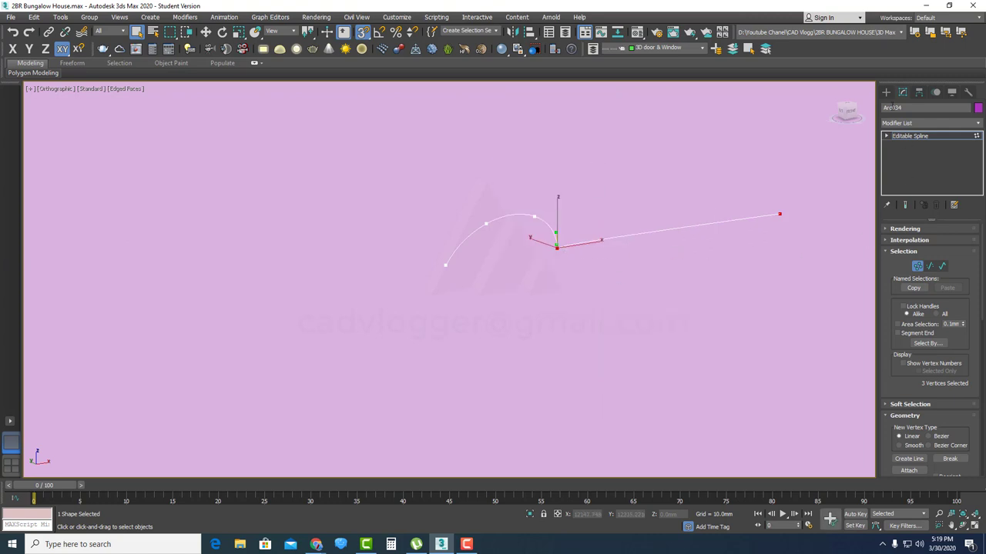
- Draw a separate straight line from the profile's far endpoint to the junction where the arc ends
click(886, 93)
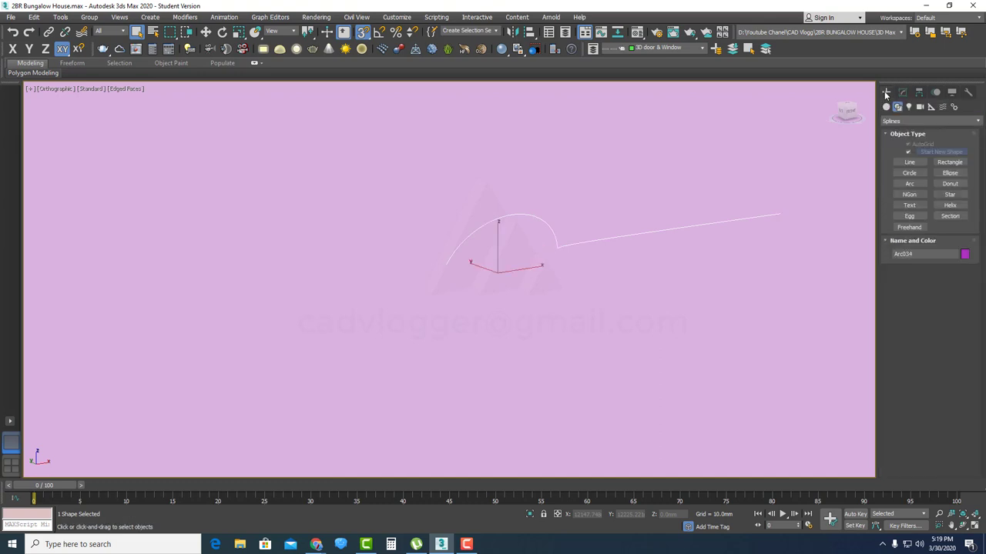
click(910, 161)
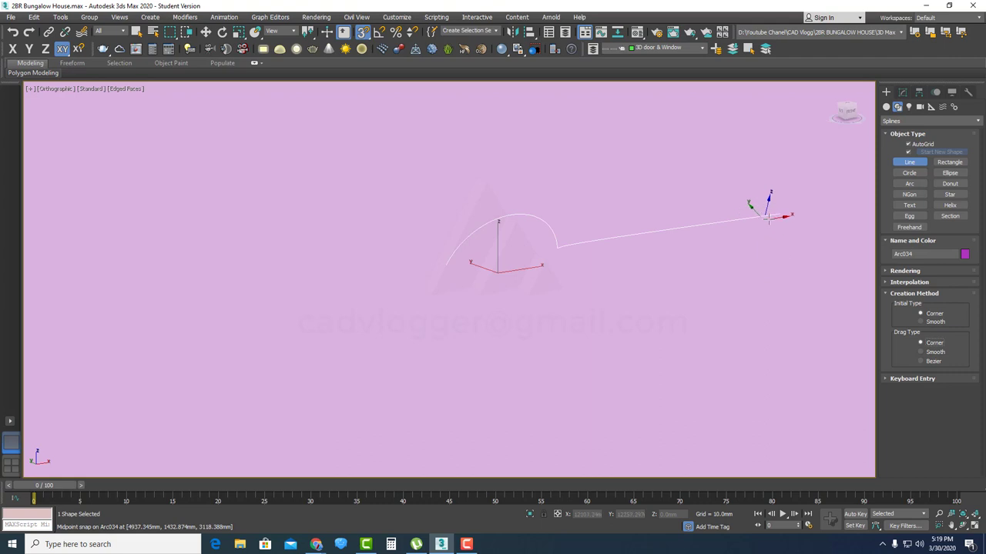
click(772, 217)
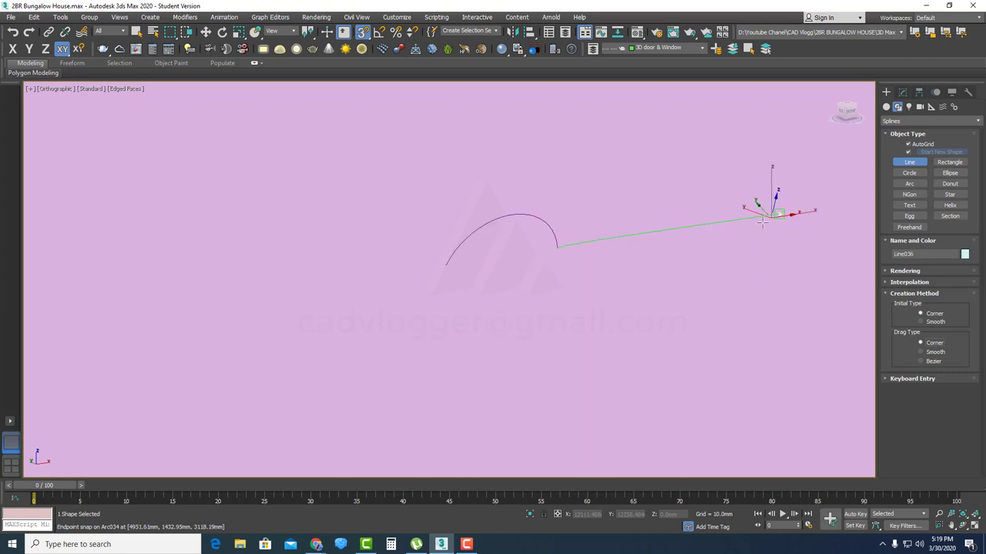
scroll(571, 245, up, 2)
click(552, 247)
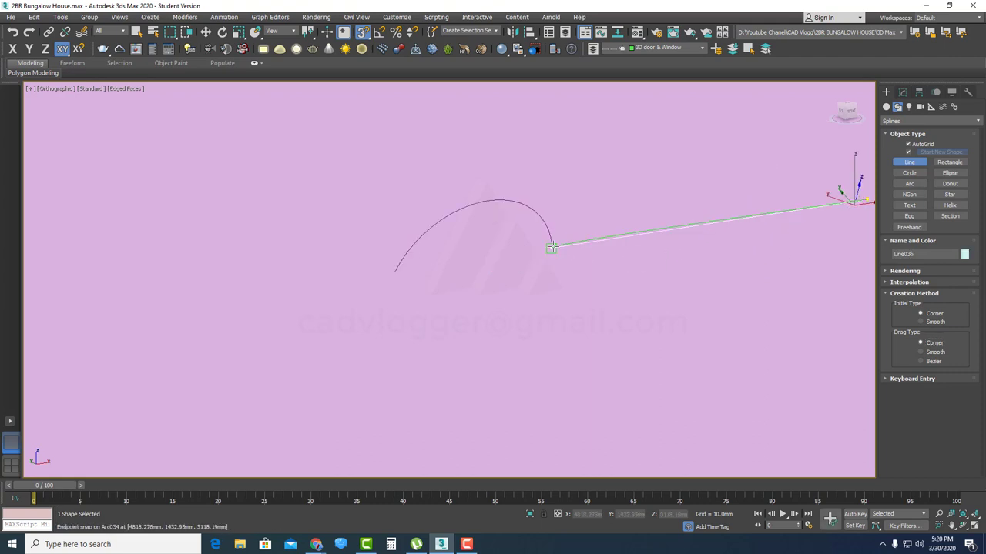
right_click(552, 246)
scroll(668, 240, up, 2)
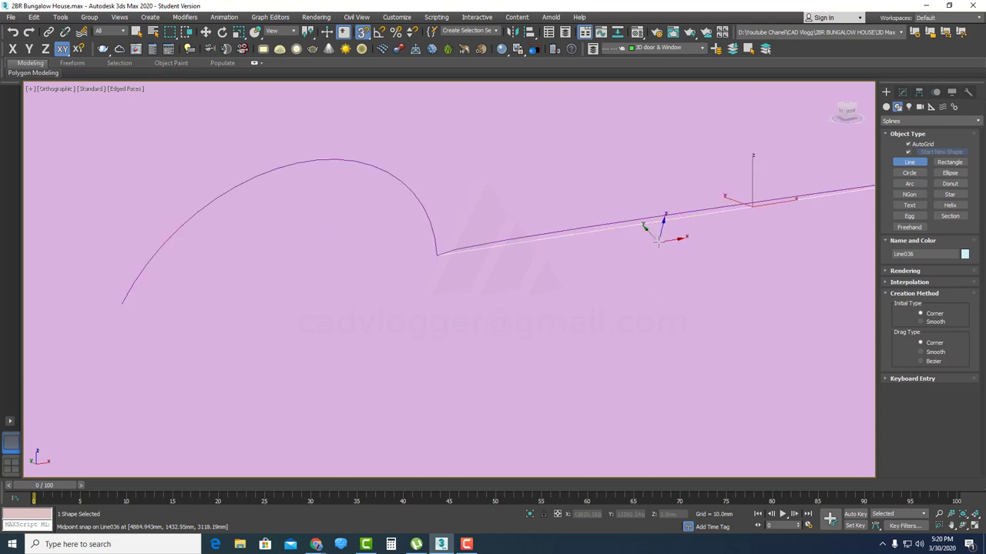
right_click(659, 225)
- Select the original arc shape and switch to editing its segments
click(605, 225)
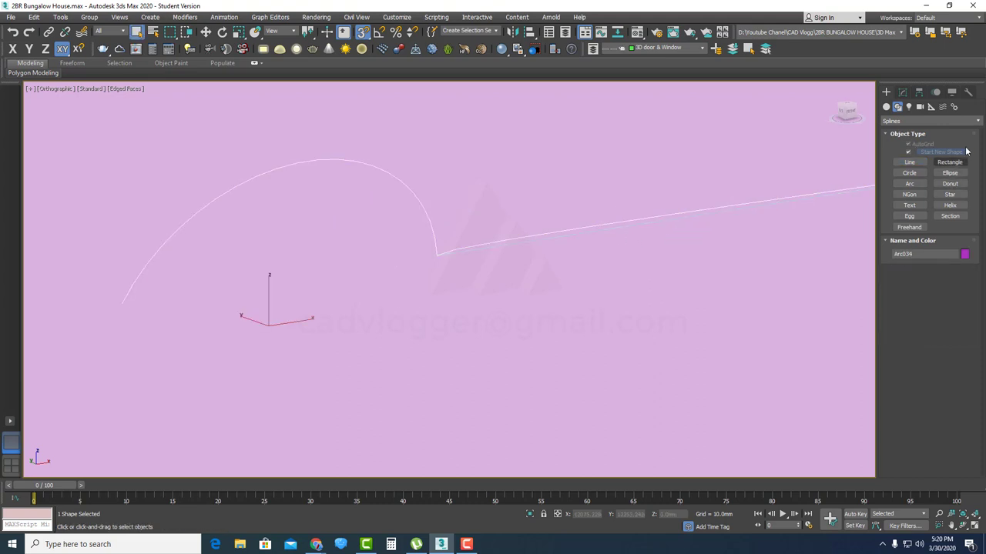
click(903, 92)
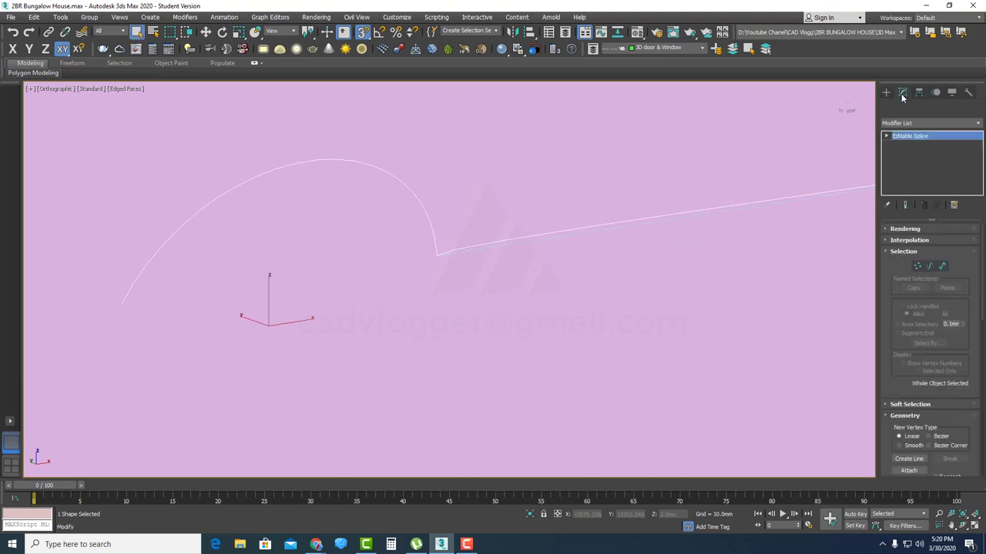
click(929, 266)
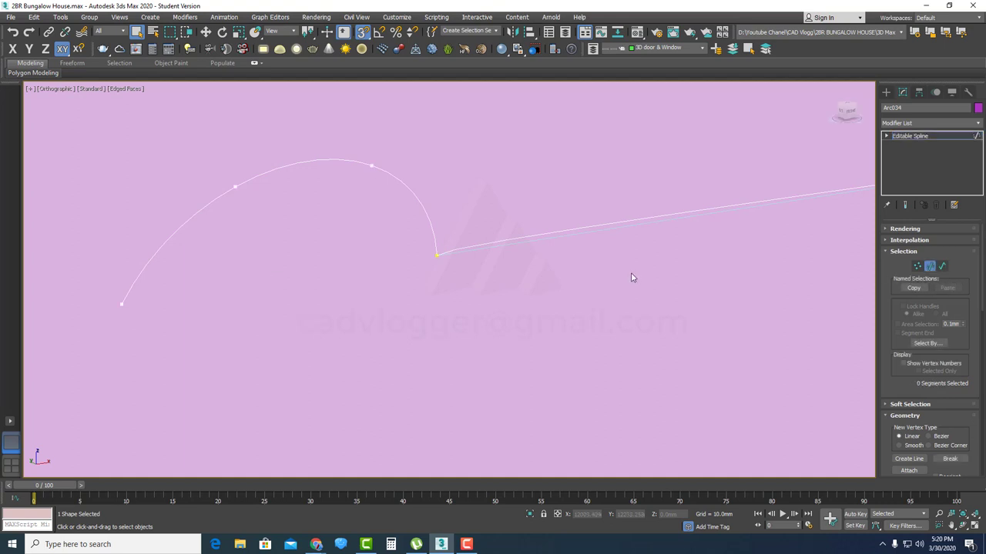
- Delete the duplicate sloping segment beside the arc and attach the remaining straight line to the arc spline
click(590, 228)
click(576, 235)
right_click(468, 205)
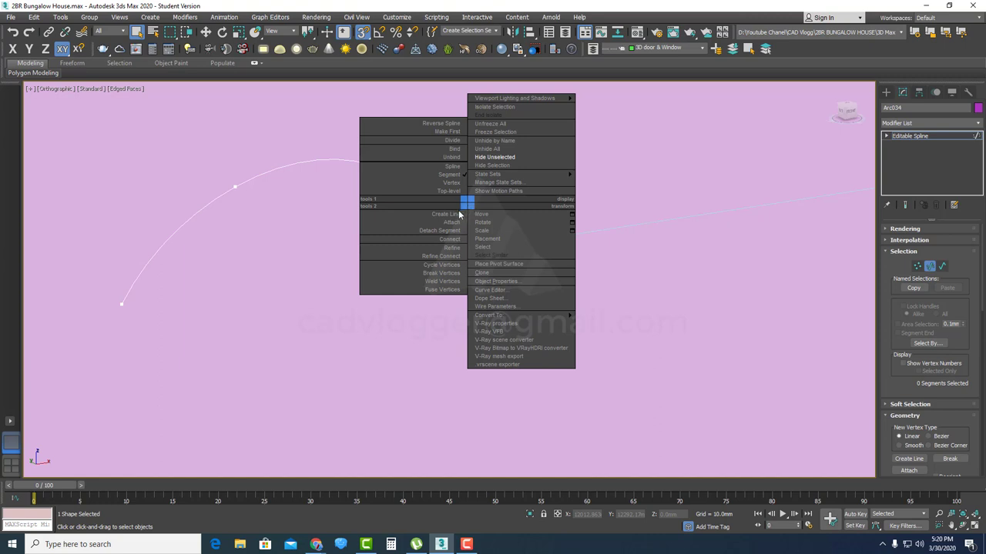
click(453, 222)
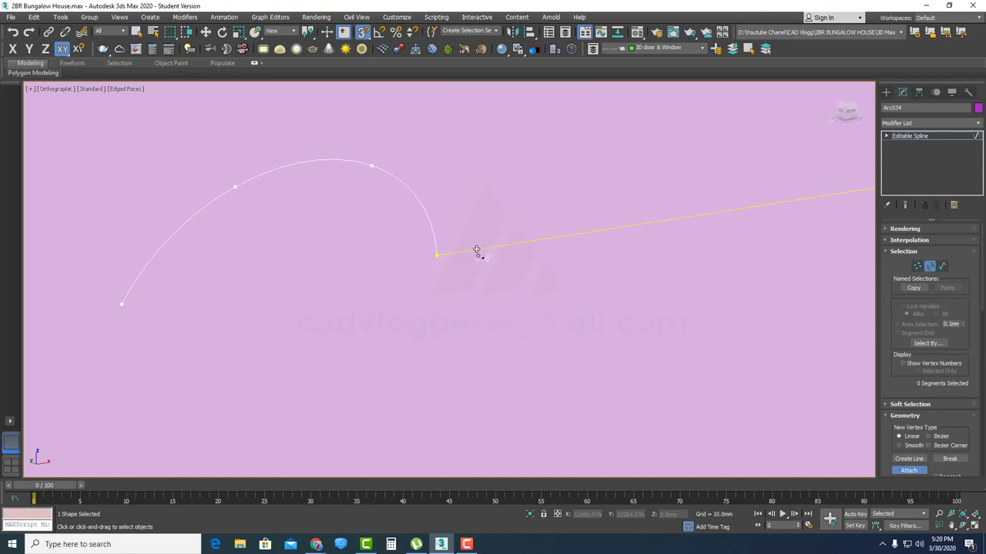
click(517, 251)
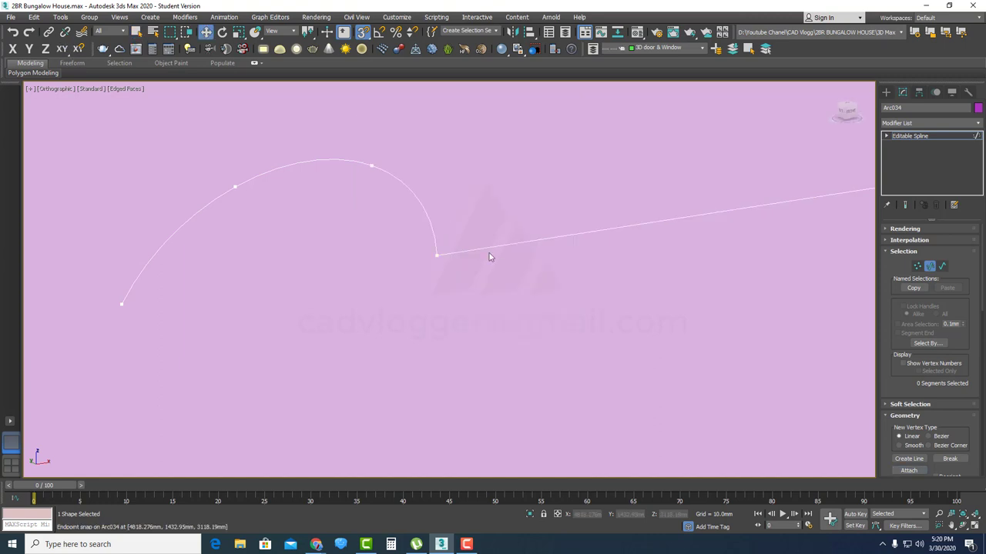
- Weld the two overlapping vertices where the arc meets the straight line
click(917, 267)
drag(422, 263, 406, 248)
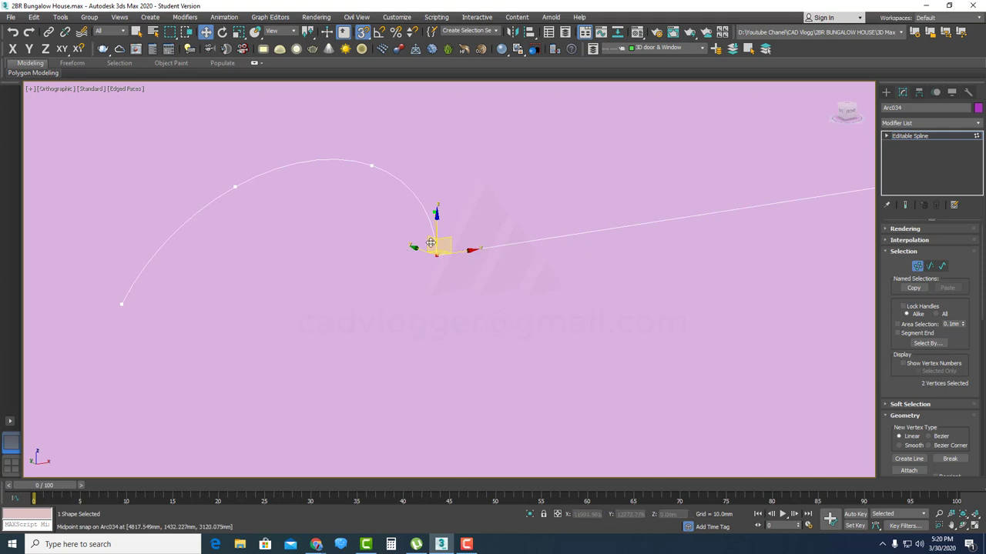
right_click(427, 241)
click(404, 319)
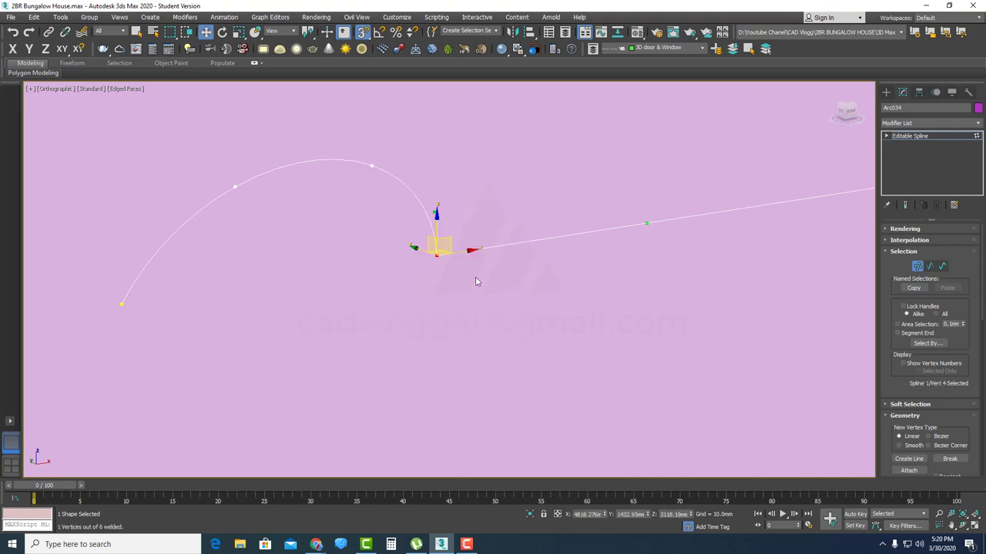
- Apply an Extrude modifier to the joined spline profile with an amount of 250 mm
scroll(514, 268, down, 4)
scroll(795, 238, down, 2)
scroll(774, 206, up, 1)
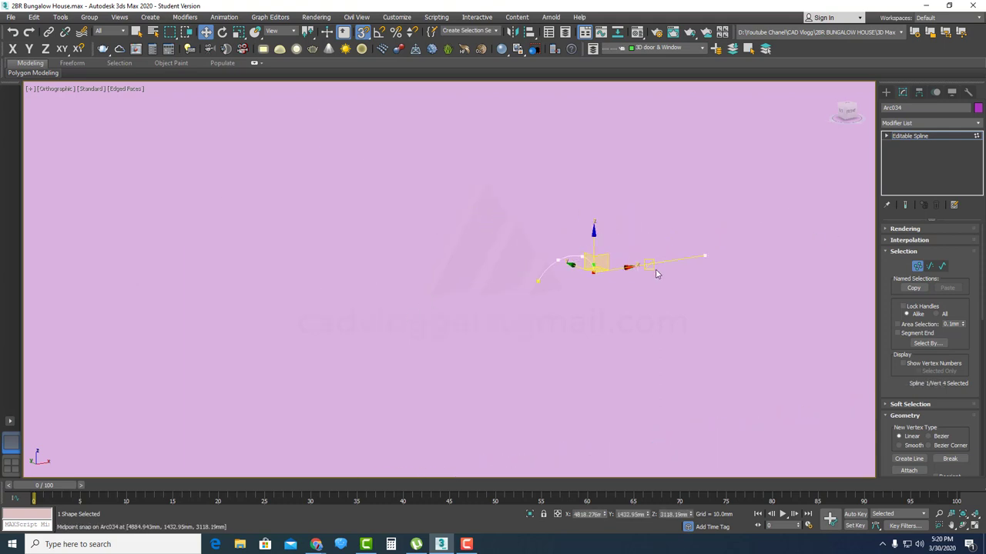
click(917, 267)
click(962, 124)
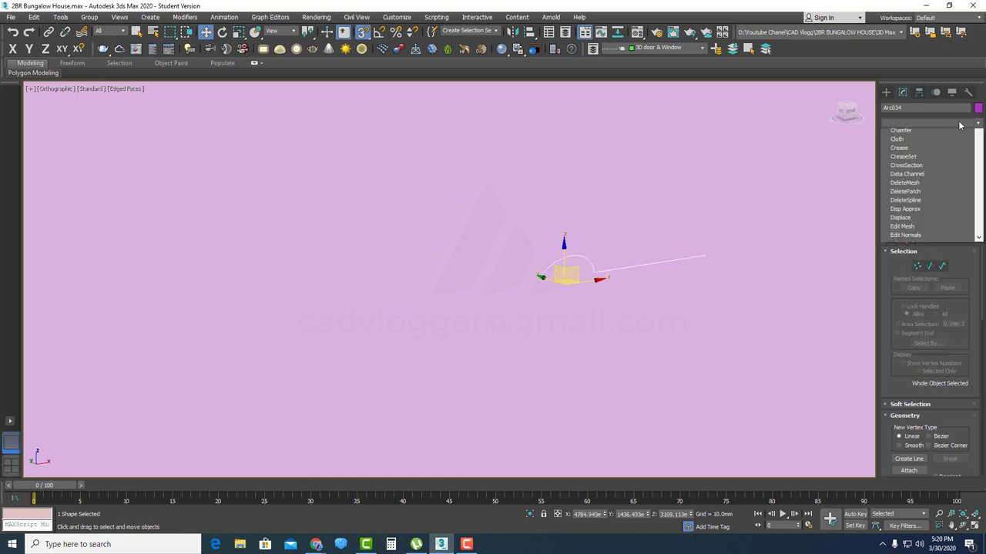
key(e)
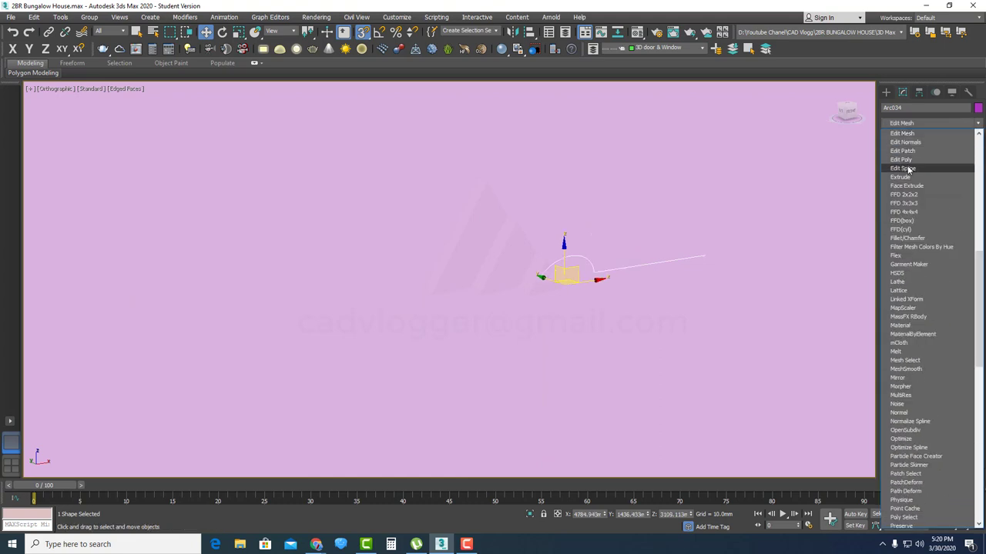
click(907, 177)
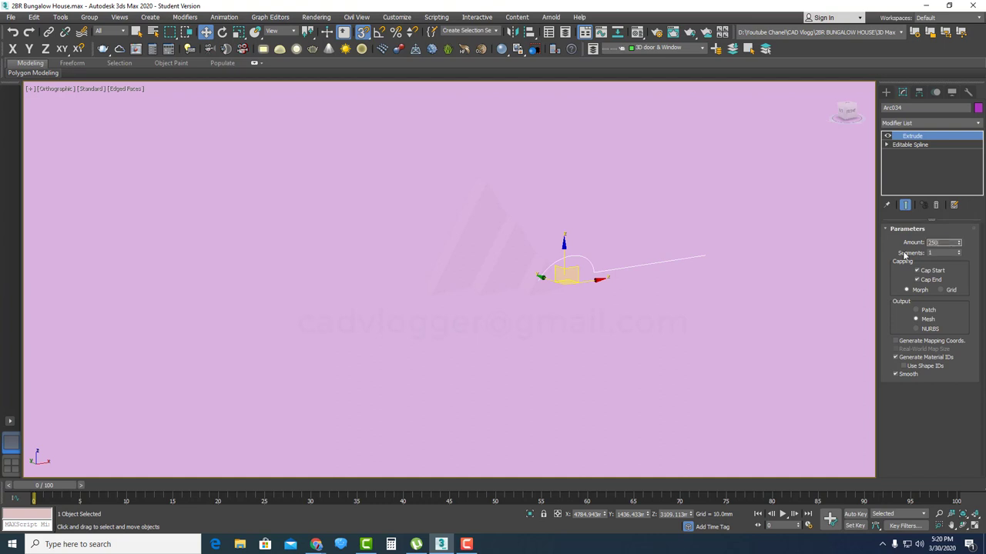
key(Return)
middle_drag(690, 275, 608, 224)
scroll(614, 245, down, 3)
key(F3)
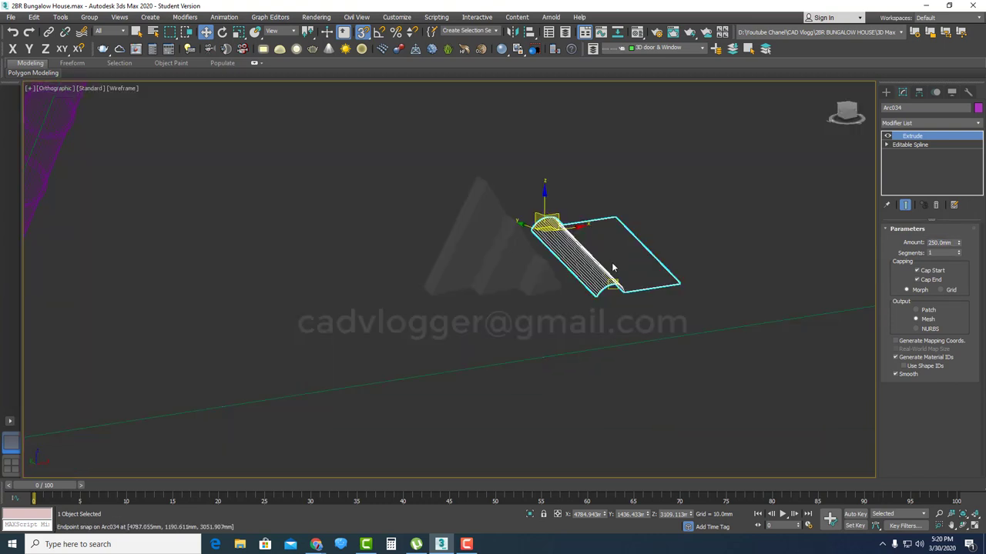
key(F3)
mouse_move(613, 268)
alt+middle_down()
mouse_move(590, 277)
mouse_move(662, 264)
mouse_move(588, 278)
mouse_move(608, 269)
mouse_move(672, 171)
alt+middle_up()
scroll(662, 264, up, 5)
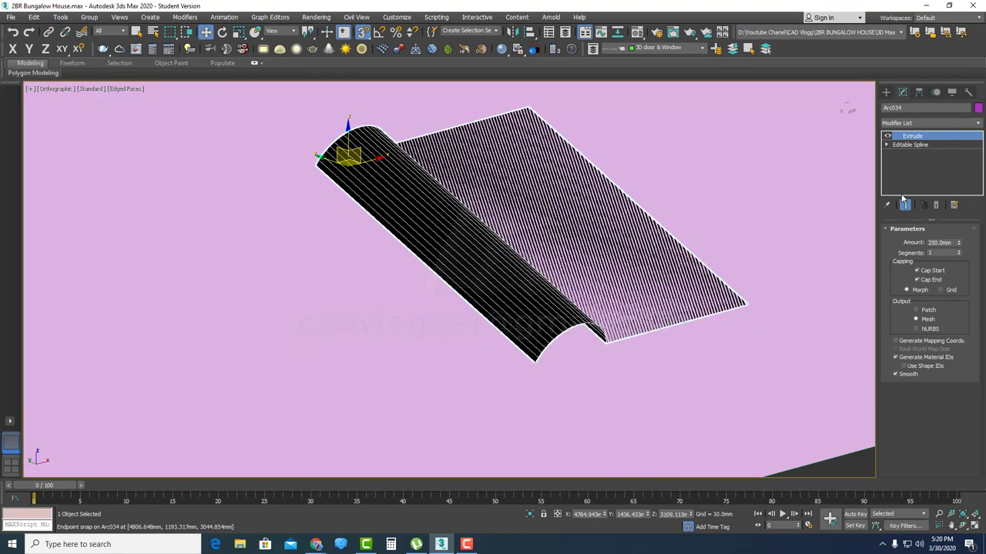
- Convert the extruded profile to an editable poly
right_click(545, 176)
mouse_move(638, 286)
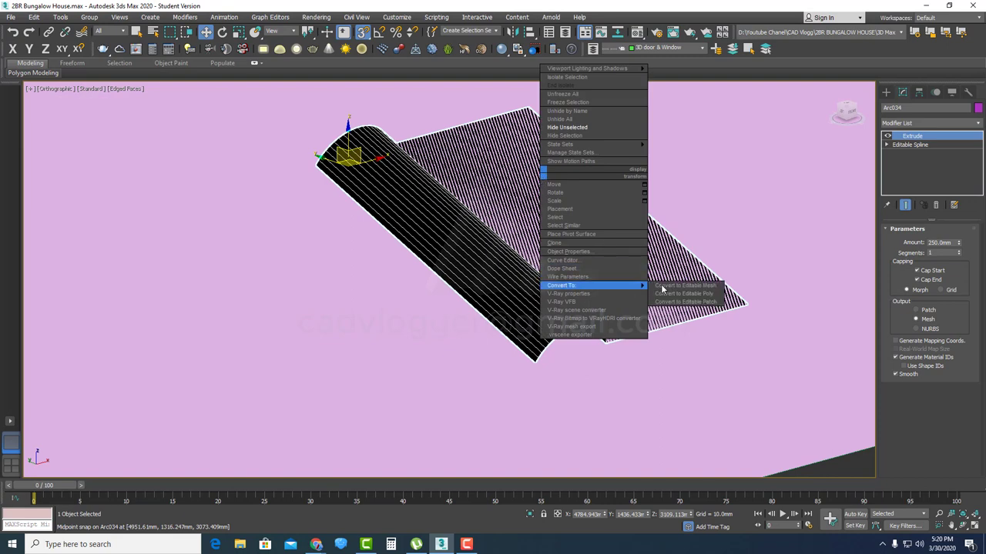
click(670, 293)
- Add a Shell modifier to the profile with an outer amount of 0 mm and an inner amount of 10 mm
click(947, 123)
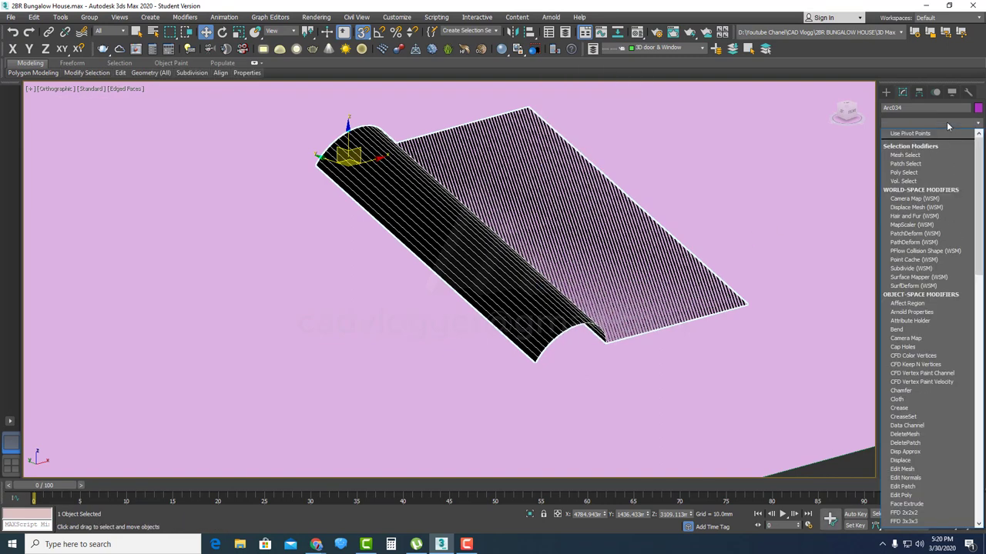
text(sh)
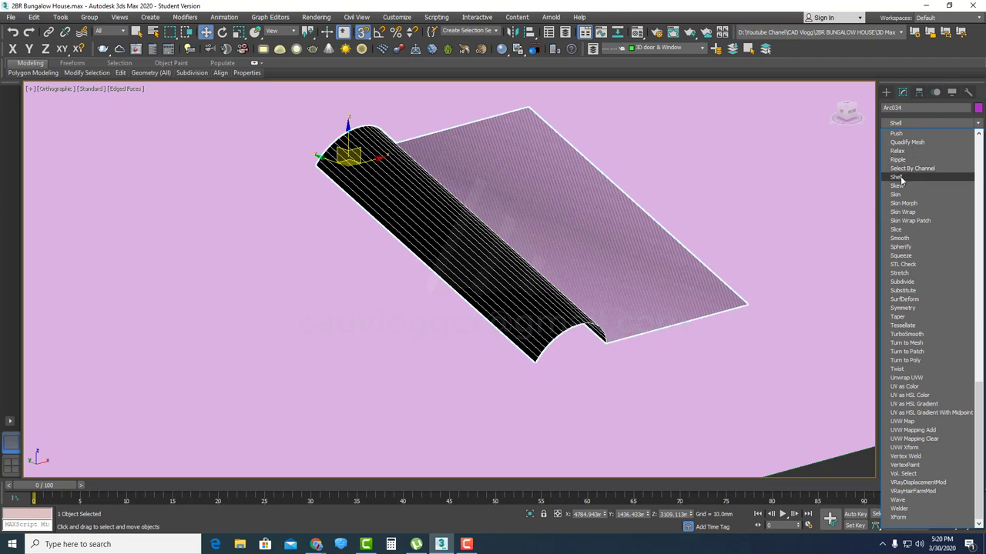
click(918, 178)
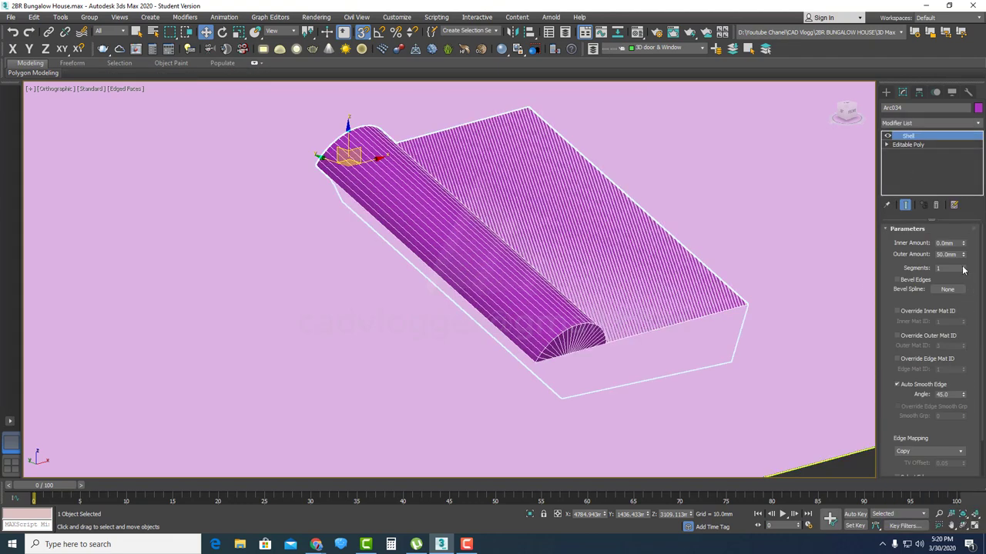
click(942, 255)
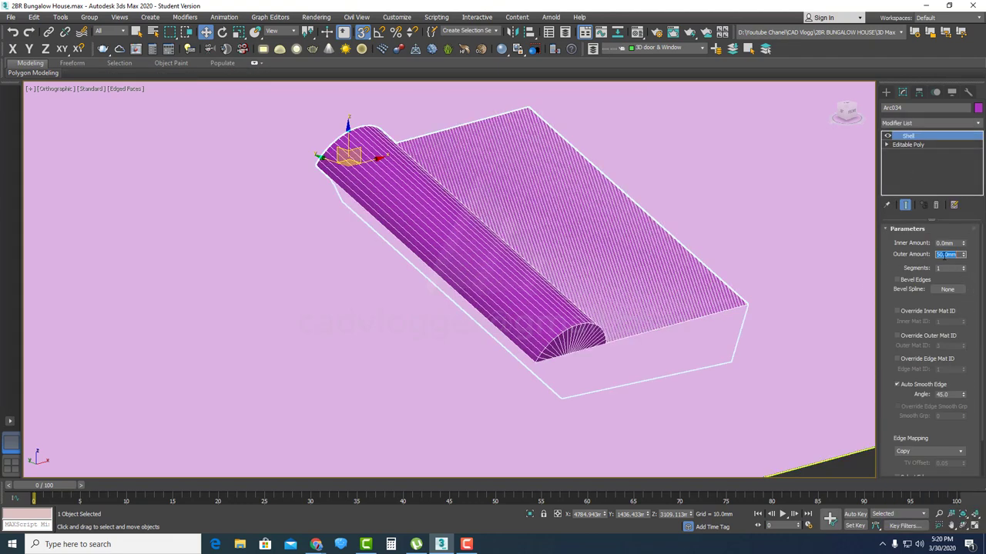
text(0)
key(Return)
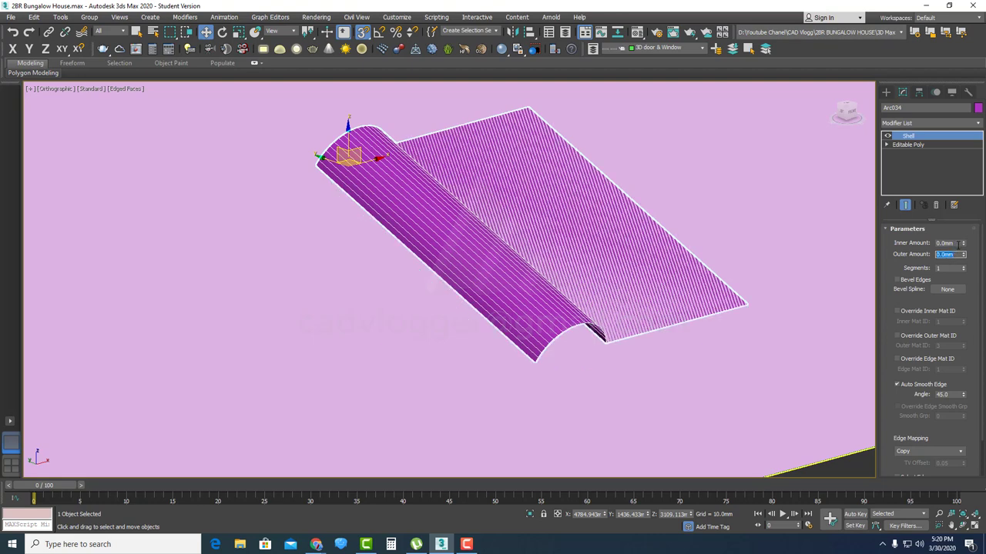
text(10)
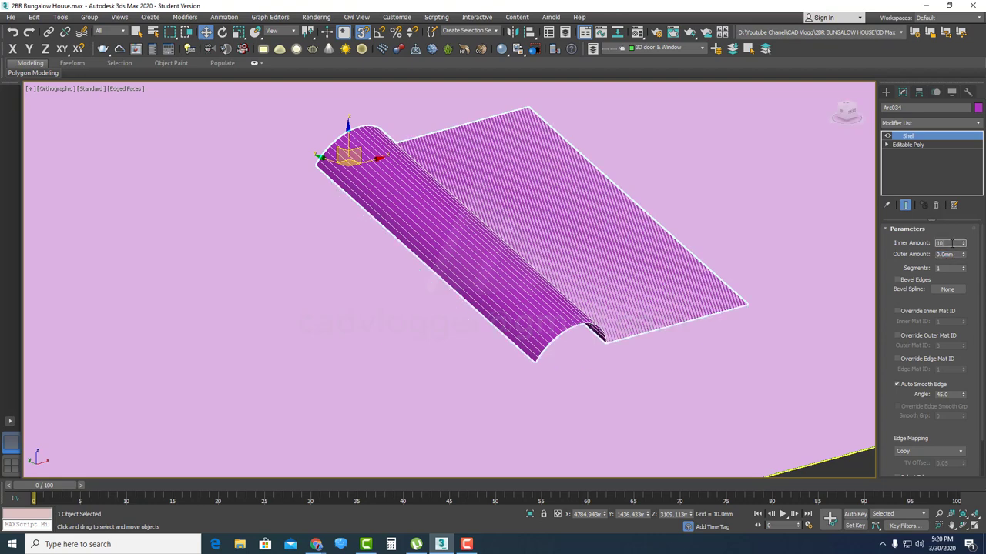
key(Return)
- Examine the shelled piece from several sides, especially the corner where the curve meets the flat part
scroll(619, 310, up, 10)
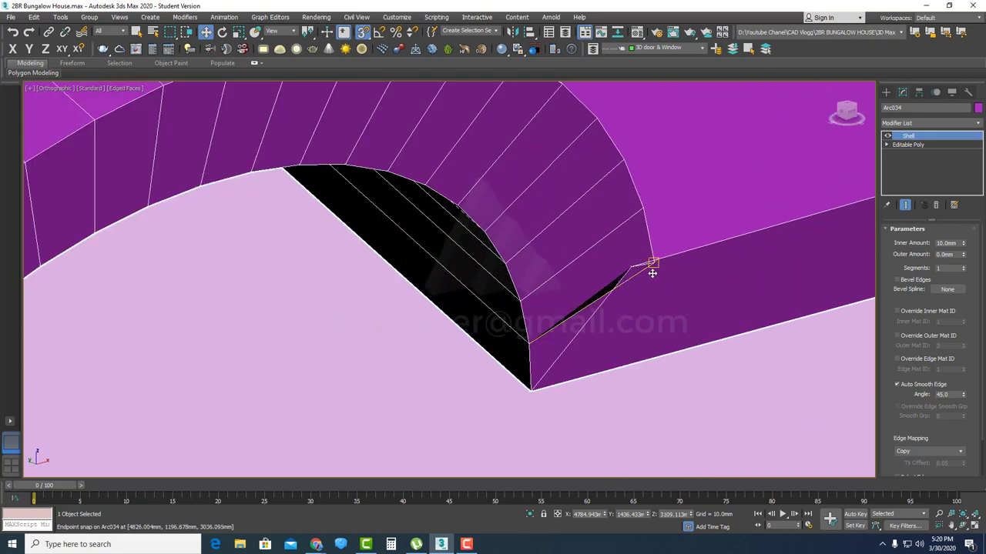
scroll(635, 278, down, 12)
alt+middle_drag(629, 279, 586, 251)
scroll(637, 205, up, 5)
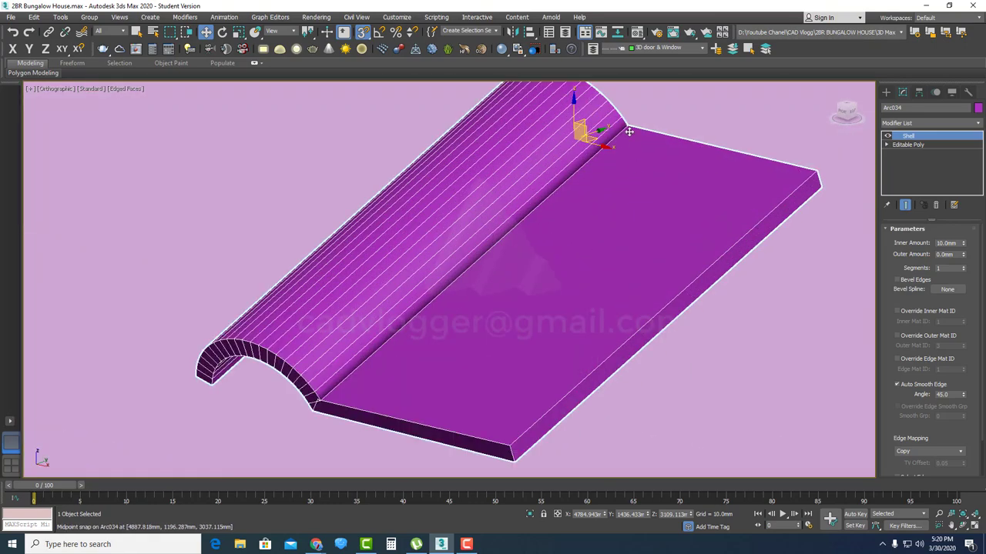
scroll(620, 130, up, 6)
scroll(614, 179, down, 9)
alt+middle_drag(614, 180, 501, 194)
scroll(632, 228, up, 5)
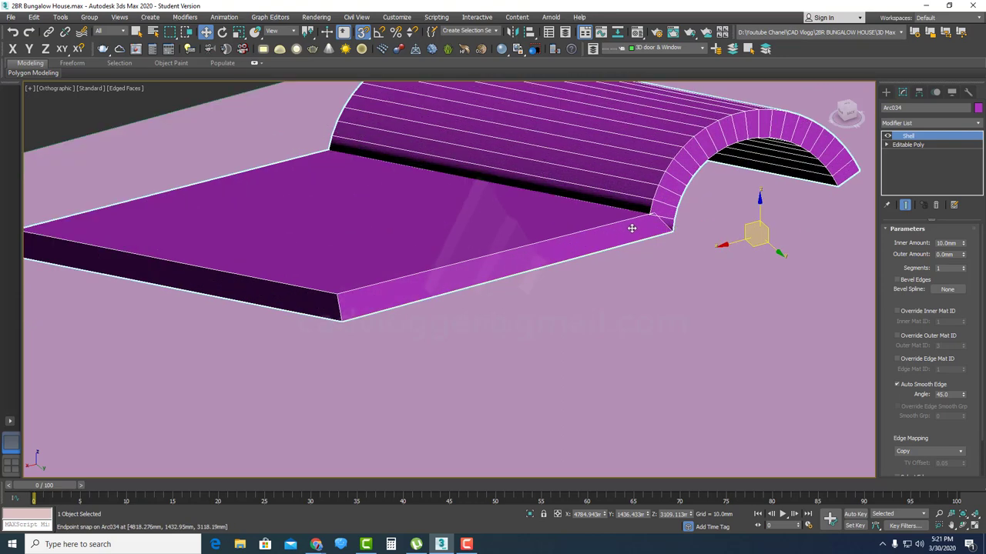
scroll(524, 230, down, 4)
alt+middle_drag(529, 233, 618, 236)
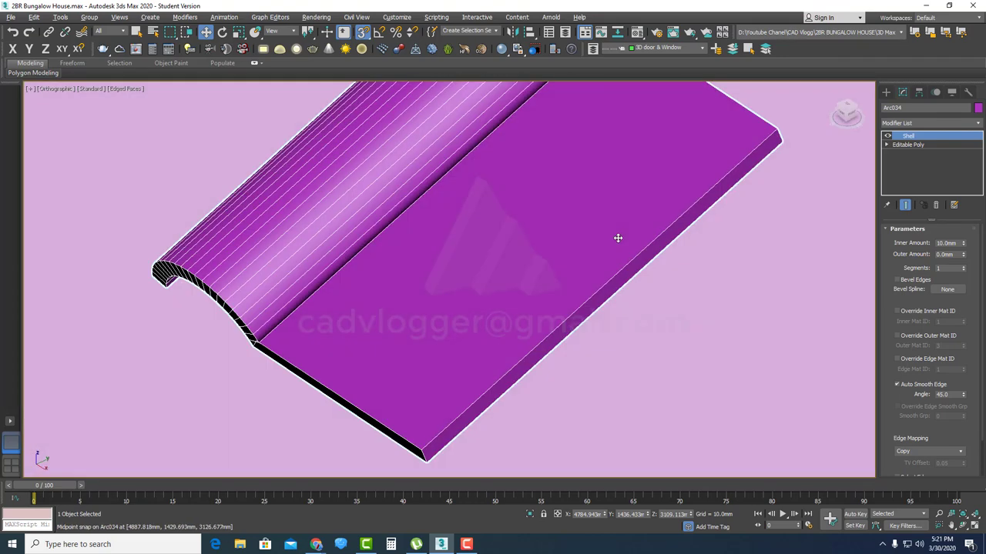
scroll(618, 236, up, 4)
alt+middle_drag(552, 261, 586, 233)
scroll(552, 339, up, 4)
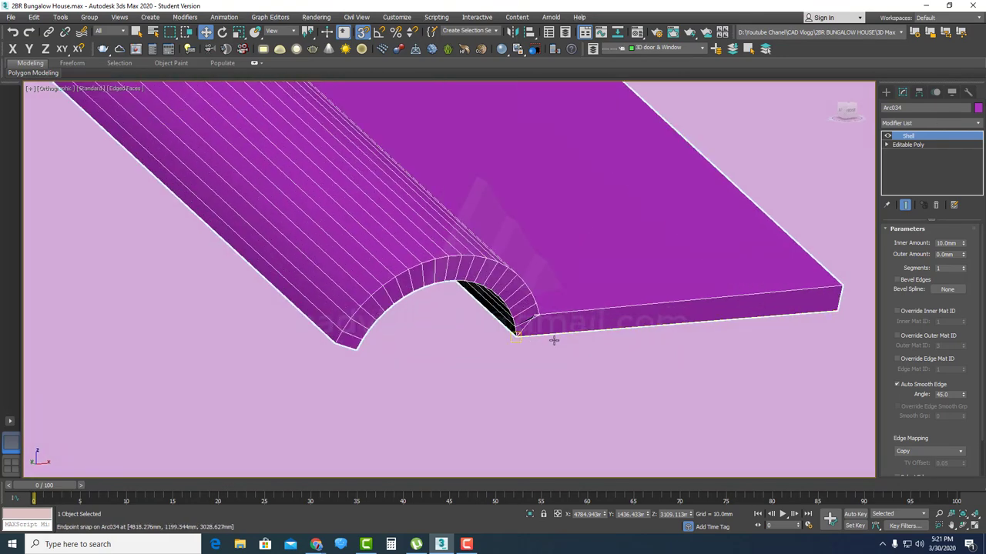
- Enable Straighten Corners for the Shell modifier
scroll(885, 229, down, 2)
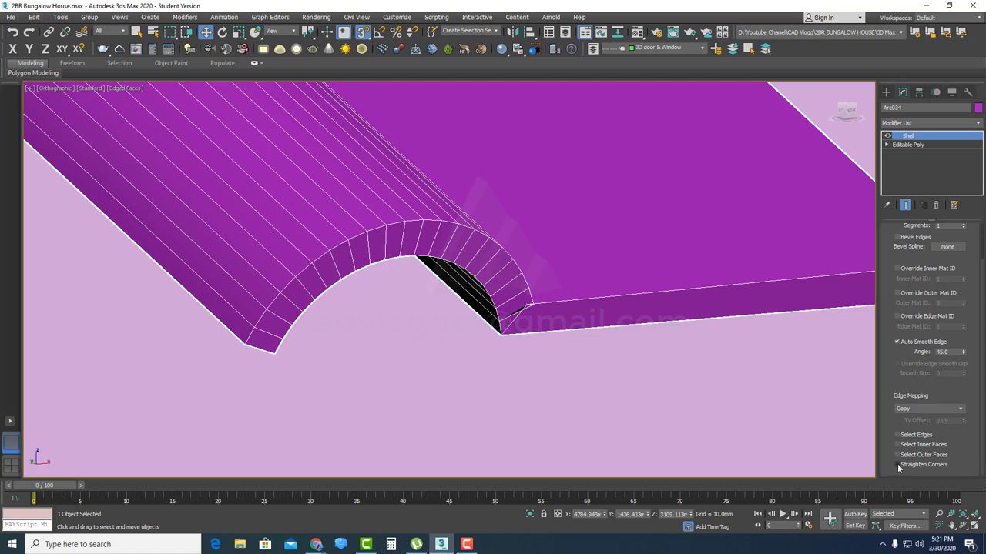
click(897, 465)
middle_drag(537, 327, 572, 335)
scroll(592, 313, down, 6)
scroll(539, 288, up, 2)
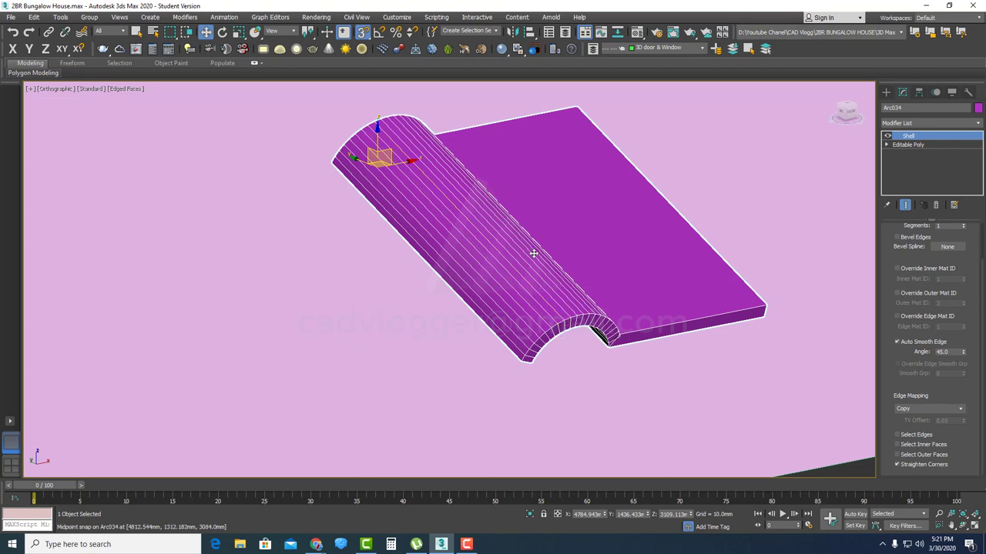
- Convert the shelled piece to an editable poly and switch the viewport to wireframe display
right_click(521, 223)
mouse_move(591, 340)
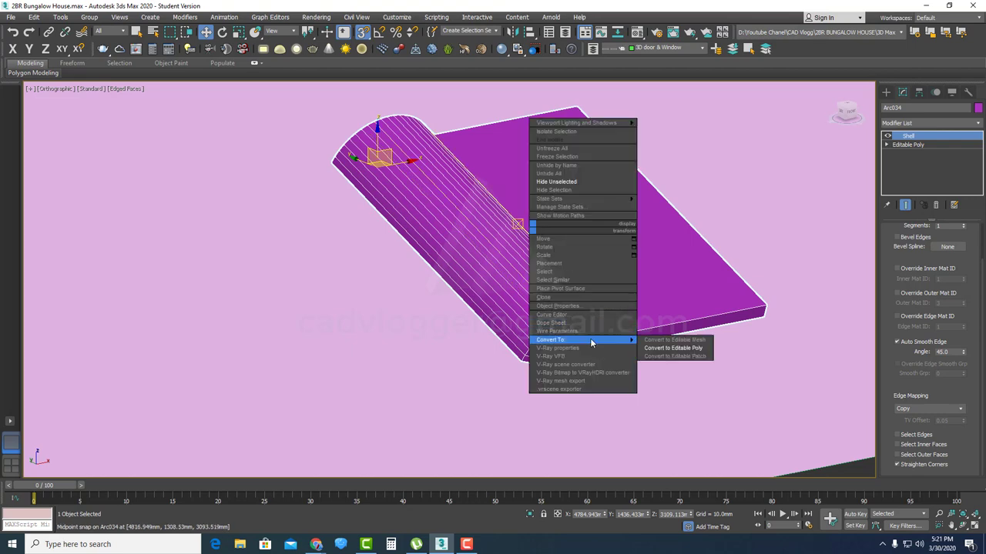
click(659, 344)
scroll(656, 338, down, 2)
alt+middle_drag(568, 314, 555, 313)
middle_drag(488, 280, 537, 323)
key(F3)
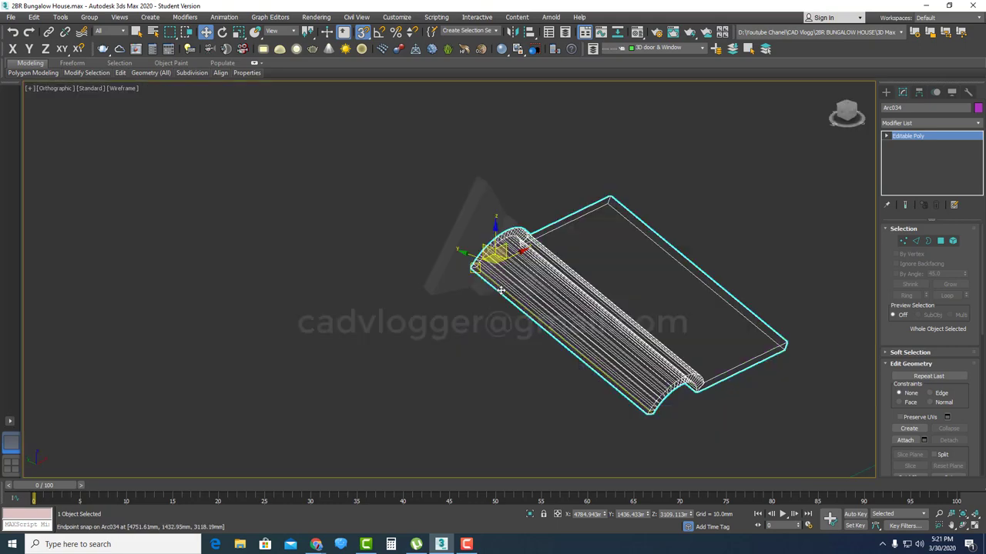
- Enter vertex editing and use Target Weld to merge the lowest outer vertices of the curve's far end onto its inner vertices
scroll(501, 277, up, 3)
scroll(498, 251, down, 2)
scroll(499, 251, up, 5)
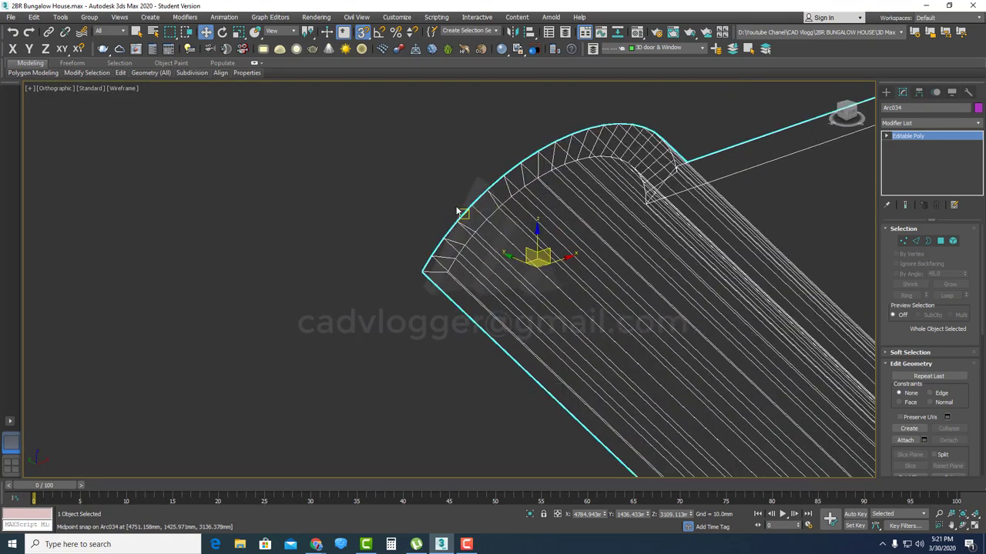
middle_drag(516, 293, 477, 306)
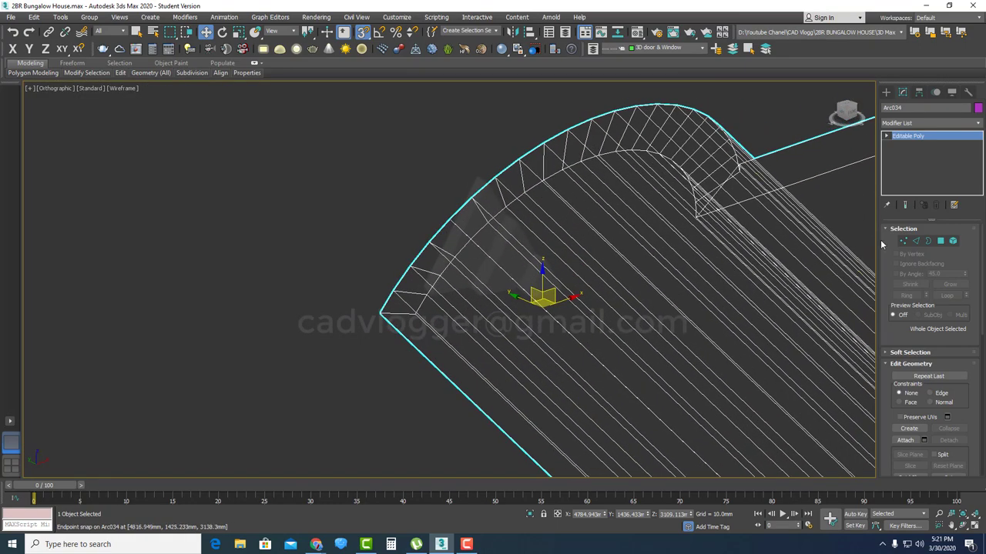
click(904, 241)
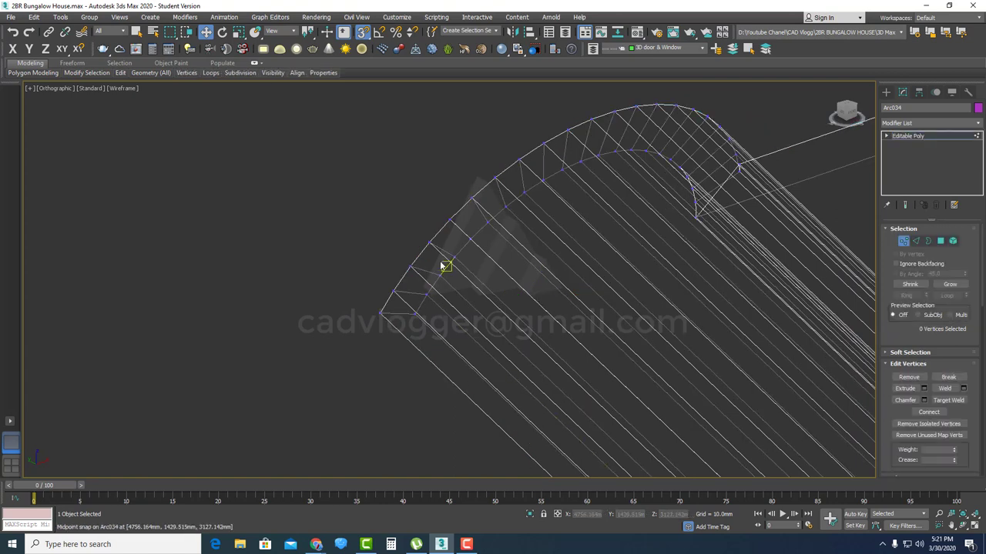
right_click(437, 260)
click(420, 329)
scroll(378, 315, up, 3)
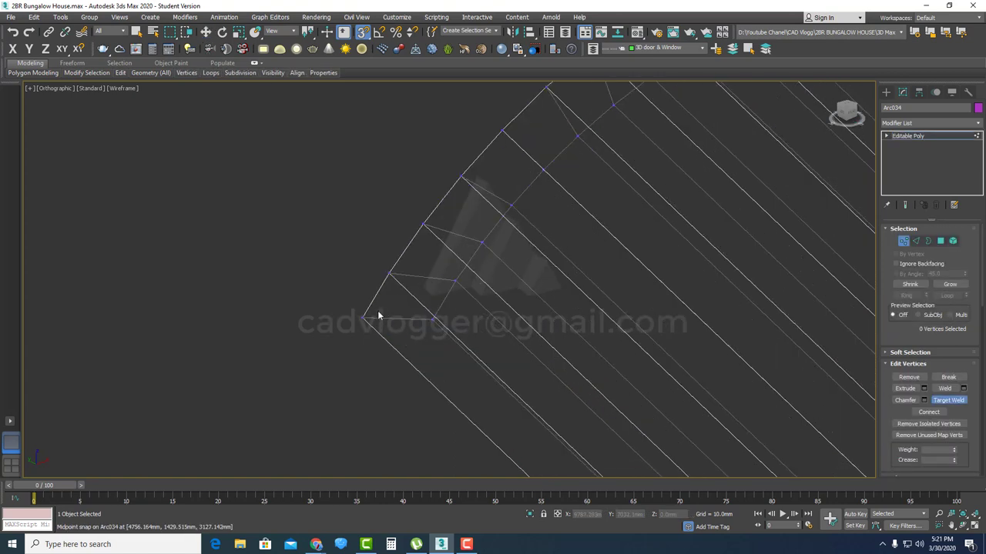
click(390, 275)
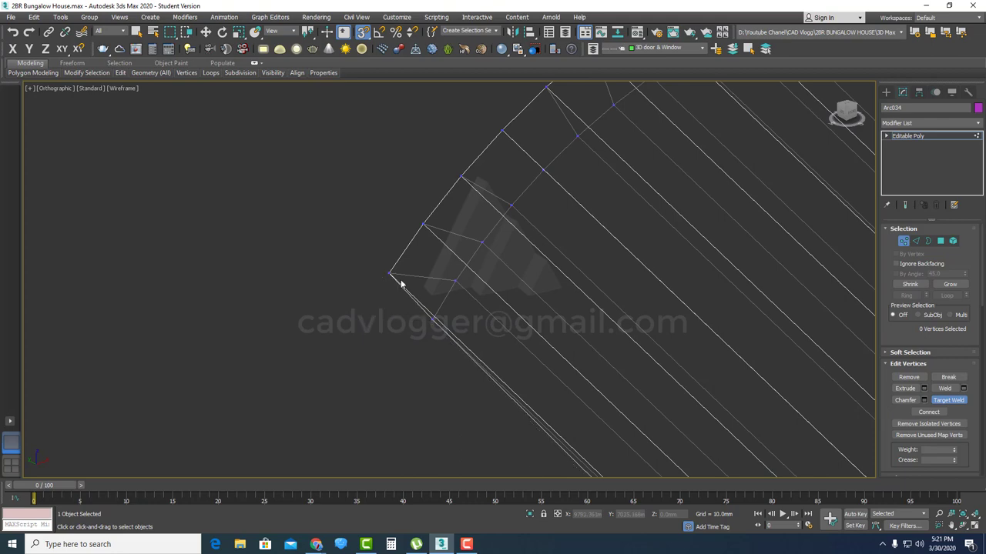
click(390, 274)
click(455, 281)
click(481, 242)
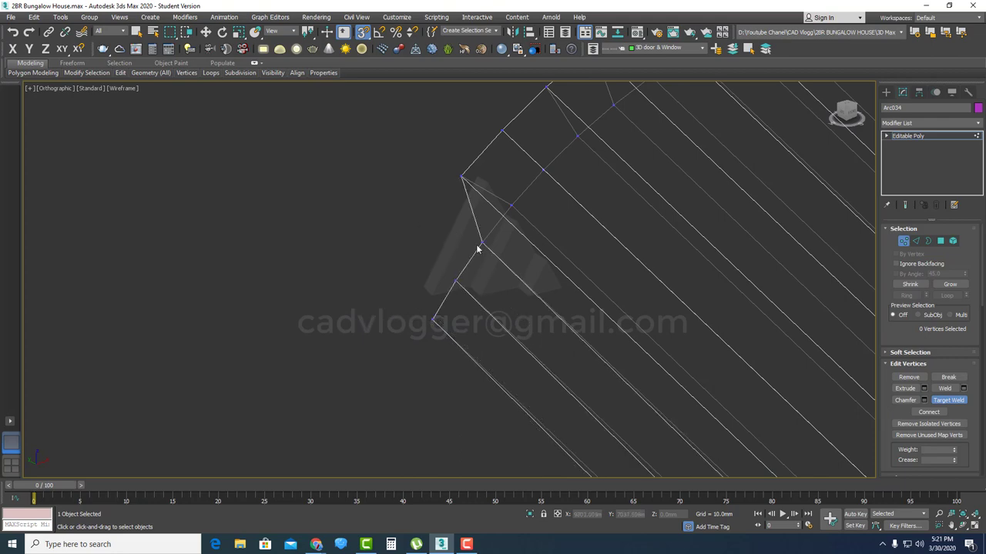
- Target weld the outer vertices along the rising part of the same curved end onto the matching inner vertices
scroll(365, 282, down, 3)
click(391, 294)
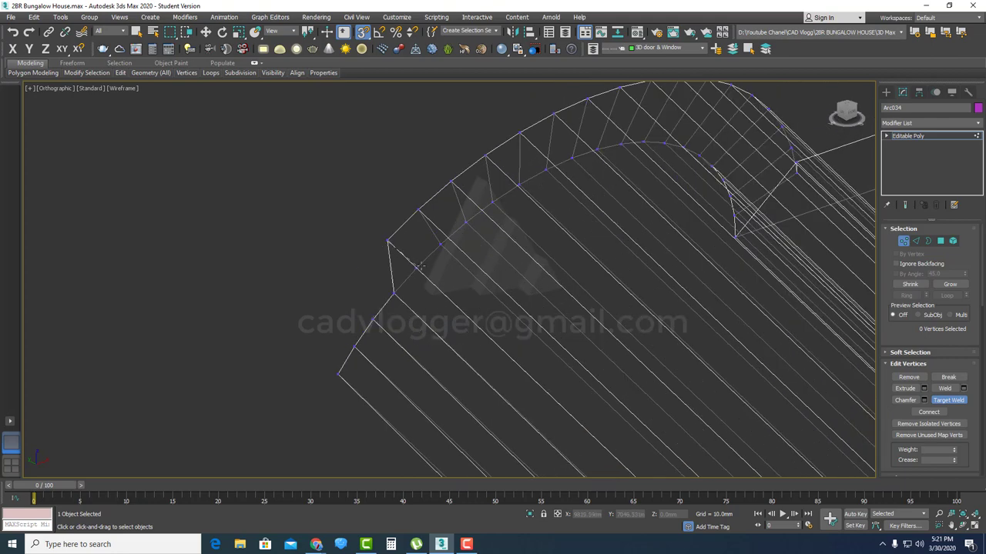
click(439, 244)
click(451, 183)
click(466, 222)
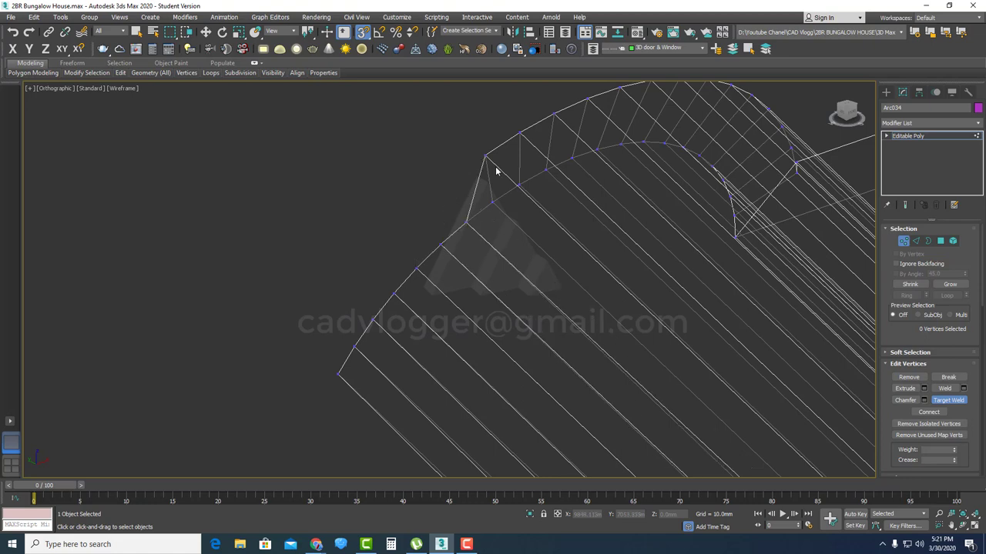
click(519, 135)
middle_drag(519, 181, 417, 276)
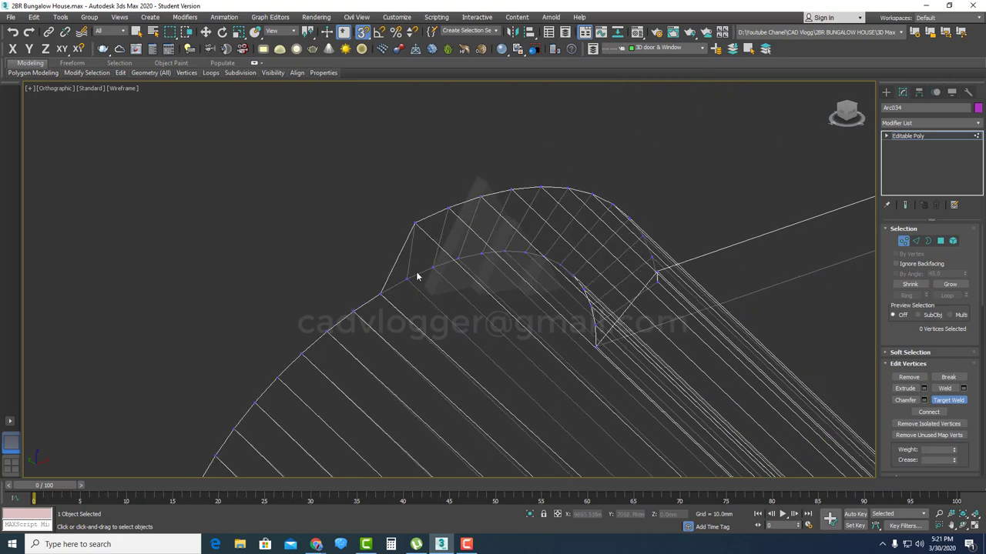
- Target weld the outer vertices across the crest of the curved end onto the inner vertices below them
click(415, 224)
click(446, 211)
click(437, 265)
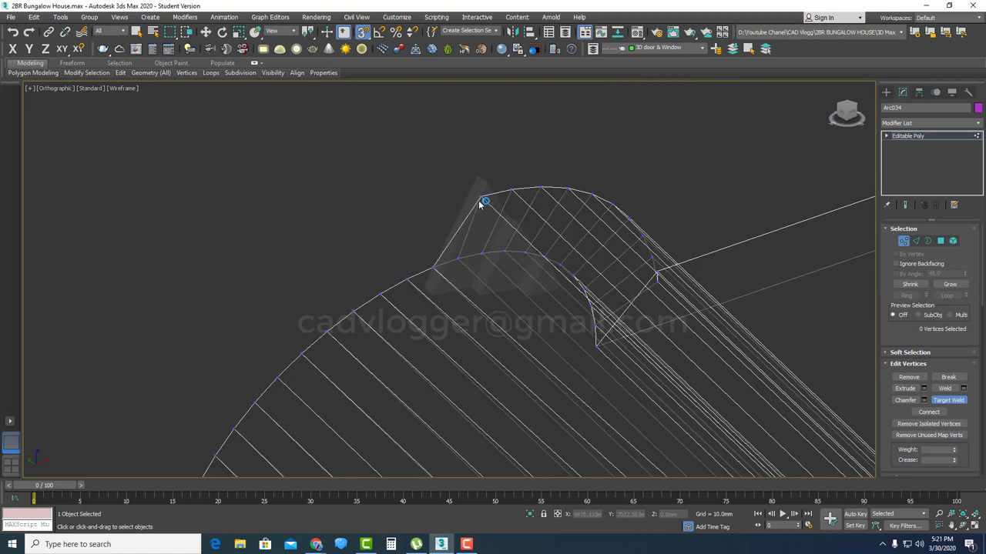
click(482, 253)
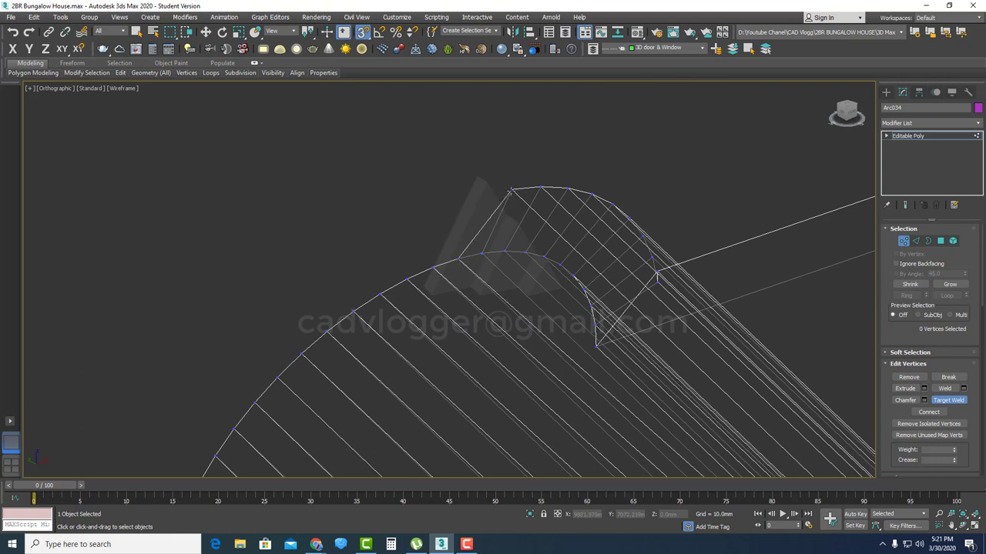
click(507, 251)
click(545, 254)
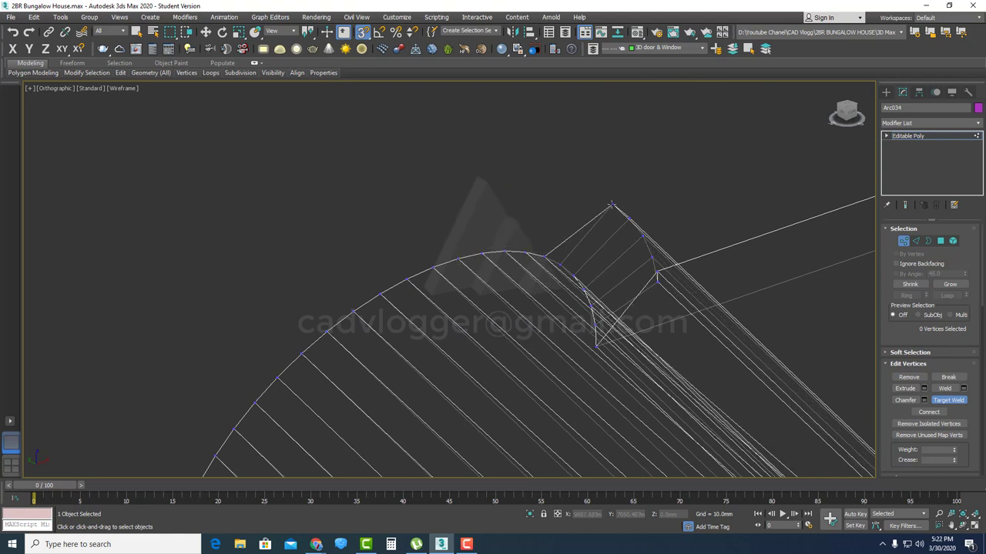
- Target weld the remaining outer vertices where the curve descends to the flat panel, and the doubled vertices at the panel's corner
click(574, 275)
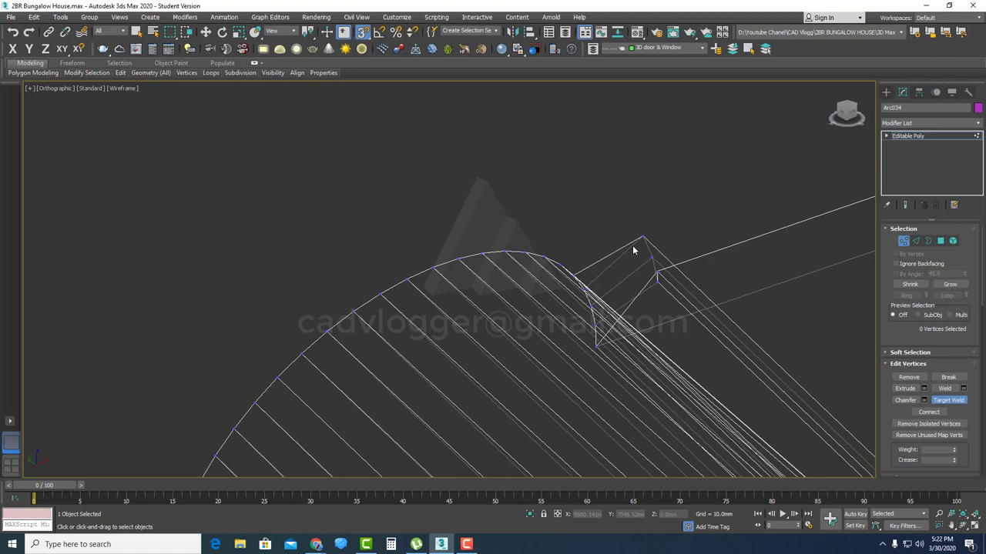
click(594, 307)
scroll(665, 282, up, 2)
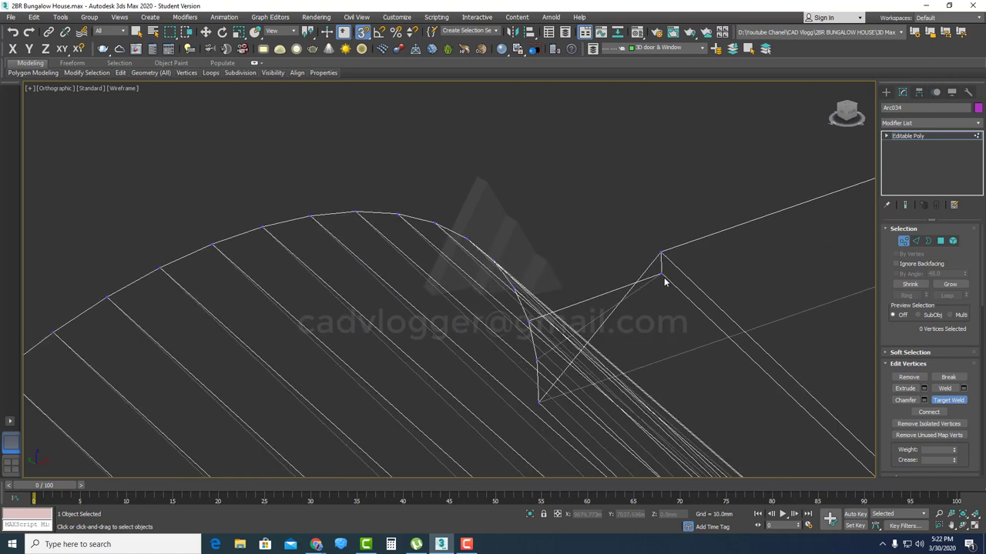
click(538, 359)
scroll(541, 405, down, 6)
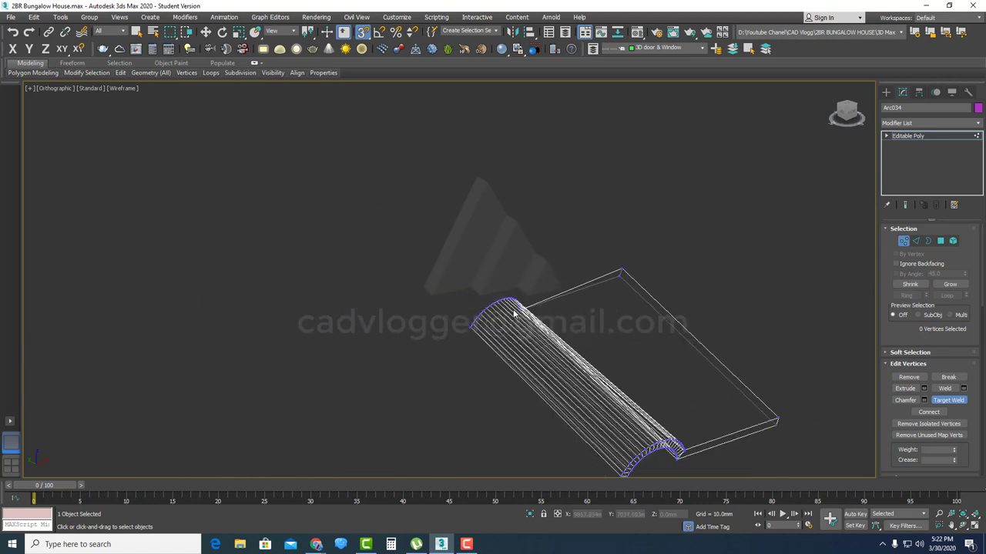
scroll(520, 308, up, 6)
scroll(532, 299, down, 5)
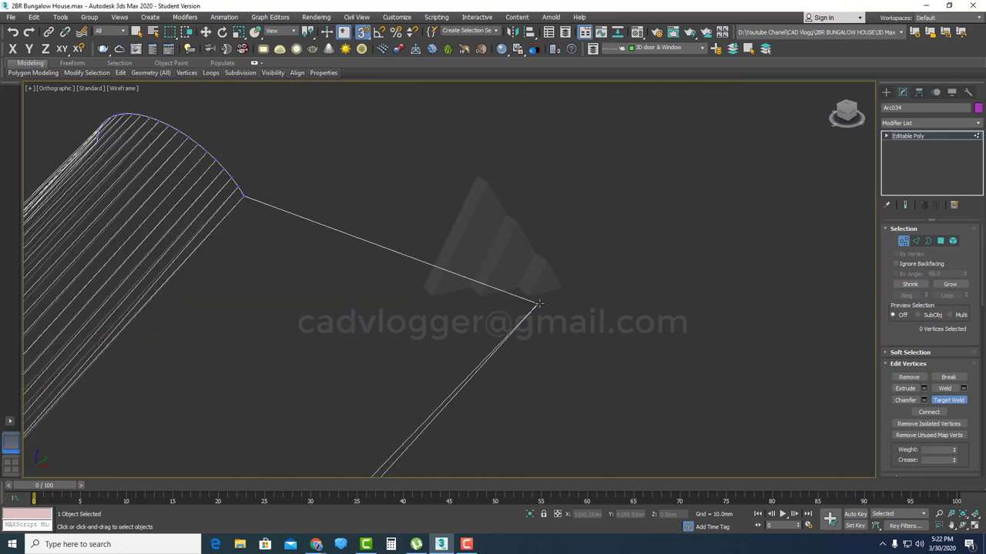
alt+middle_drag(473, 334, 433, 395)
- Move the lowest outer vertex of the opposite curved end along Z, snapping it level with the adjacent inner vertex
scroll(433, 395, up, 8)
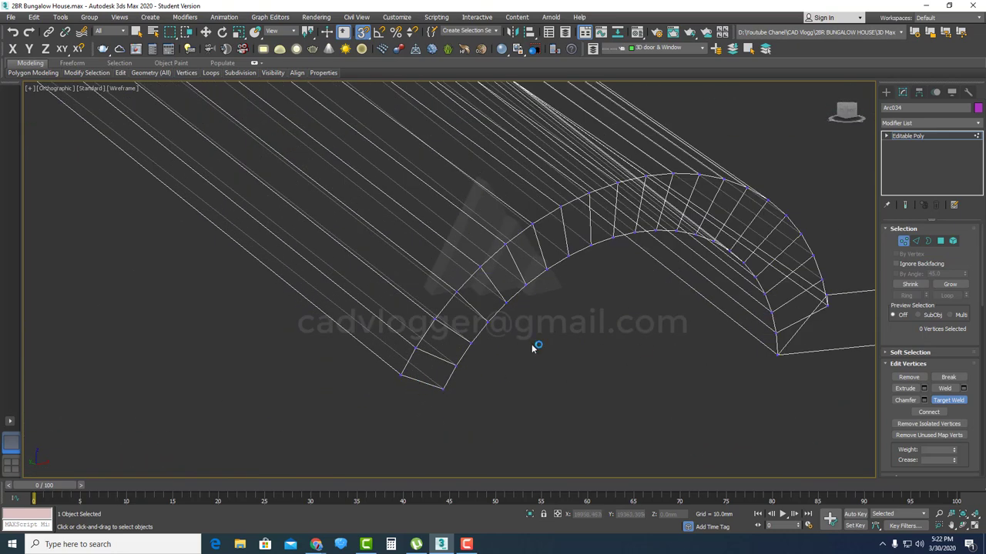
key(w)
drag(385, 370, 384, 369)
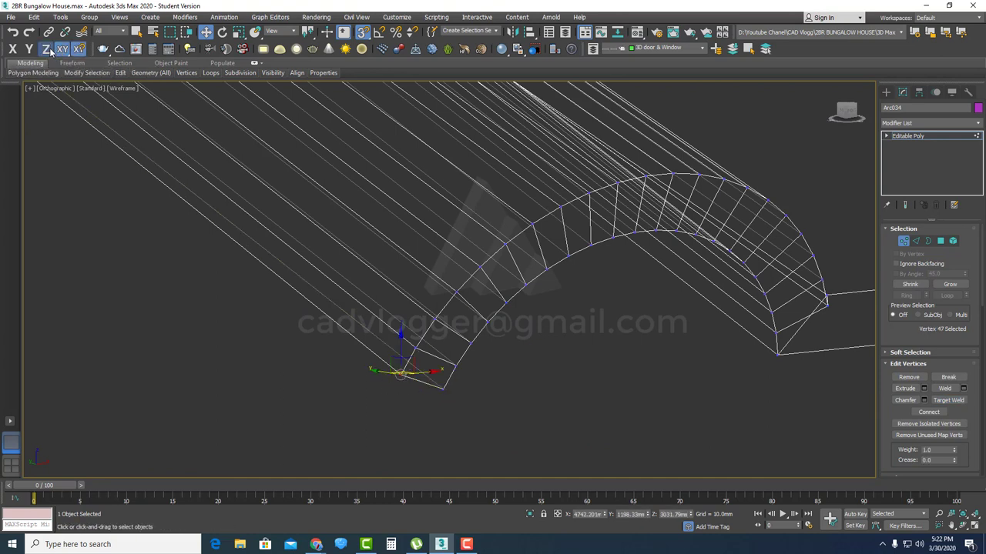
scroll(624, 382, down, 5)
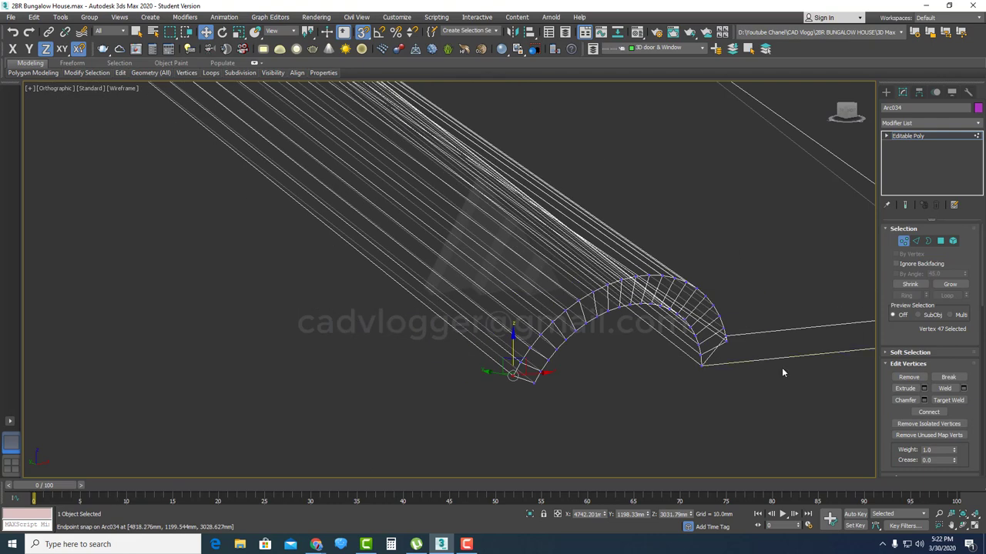
middle_drag(532, 353, 359, 307)
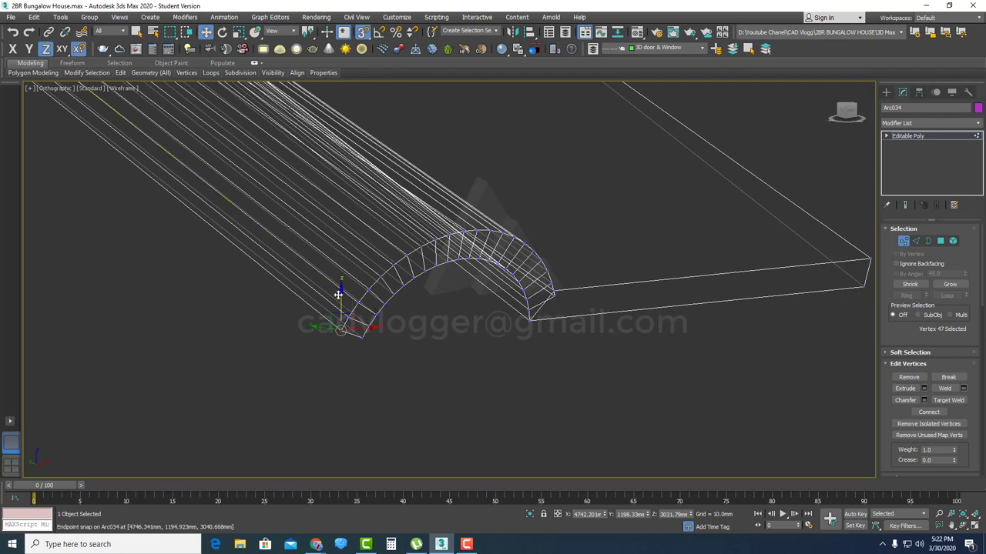
drag(341, 329, 451, 343)
scroll(351, 342, down, 10)
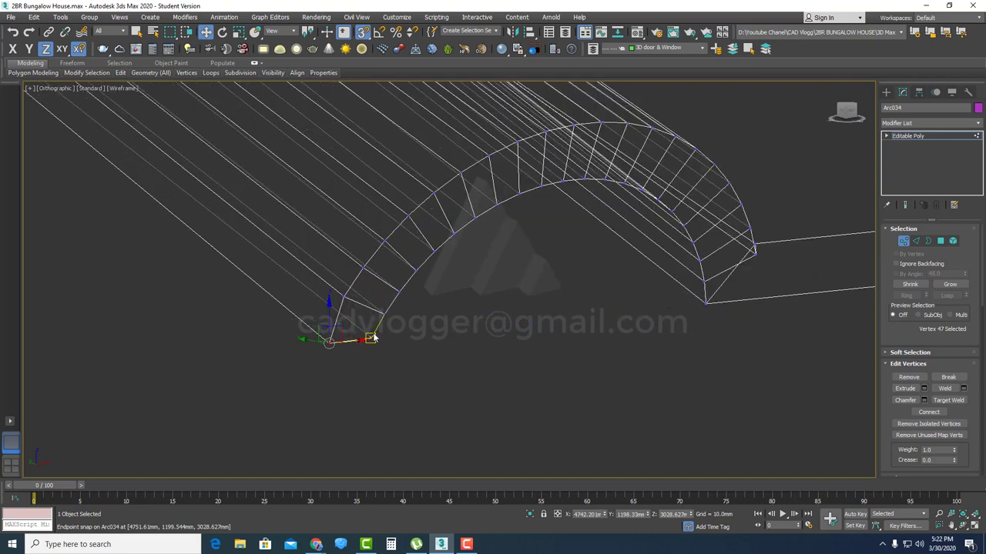
- Switch the viewport to Flat Color shading with edged faces and examine the welded piece from several sides
scroll(436, 326, up, 3)
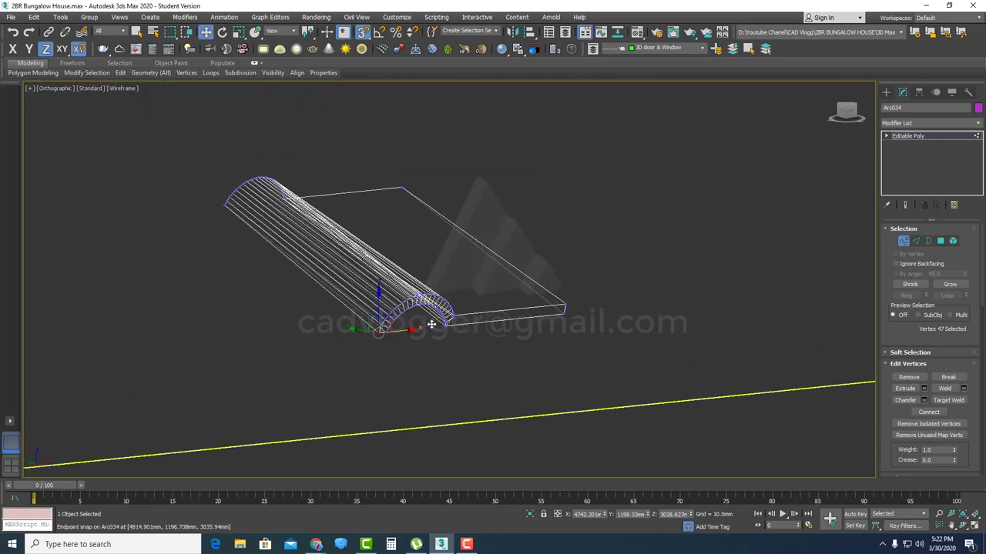
right_click(446, 316)
click(511, 272)
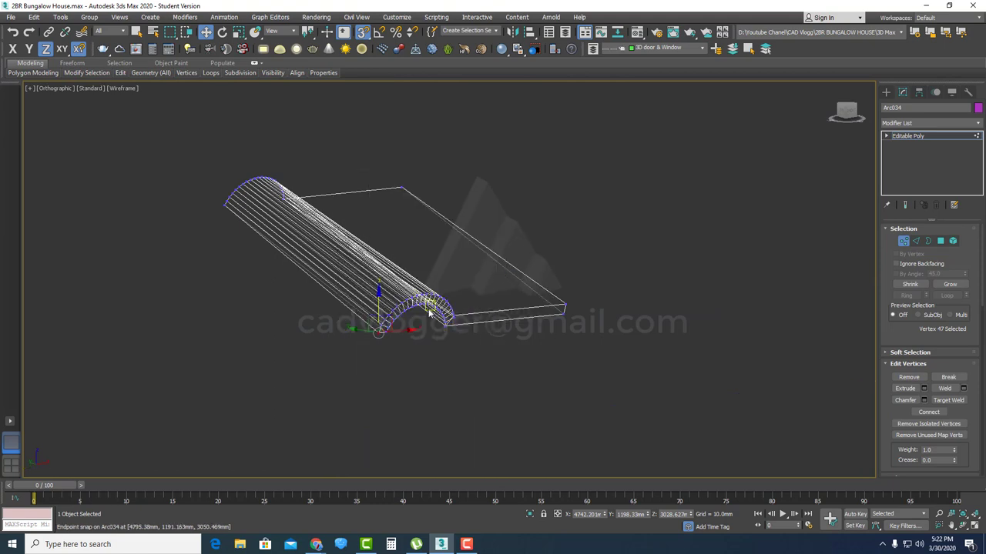
scroll(427, 314, down, 5)
key(F3)
alt+middle_drag(429, 316, 304, 212)
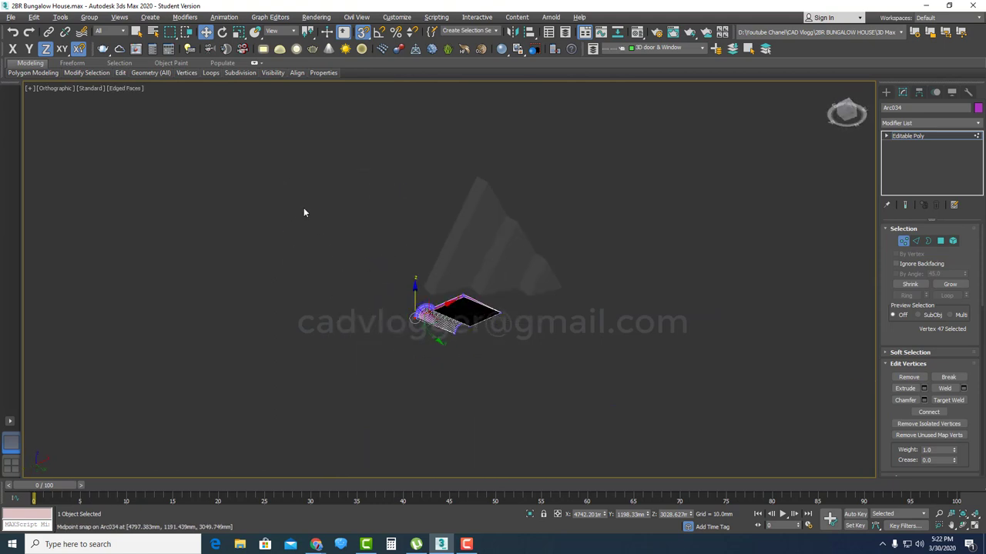
click(115, 89)
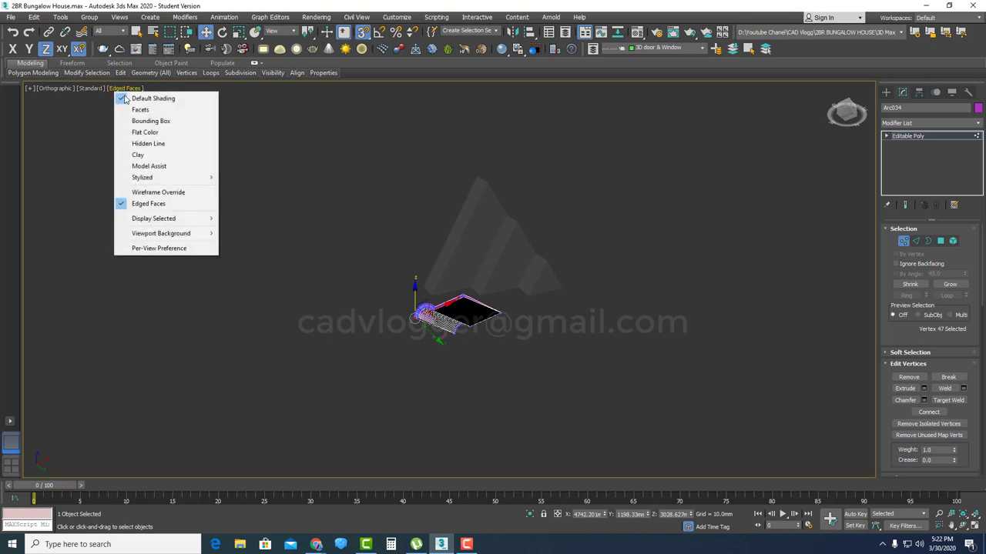
click(143, 134)
alt+middle_drag(423, 348, 504, 359)
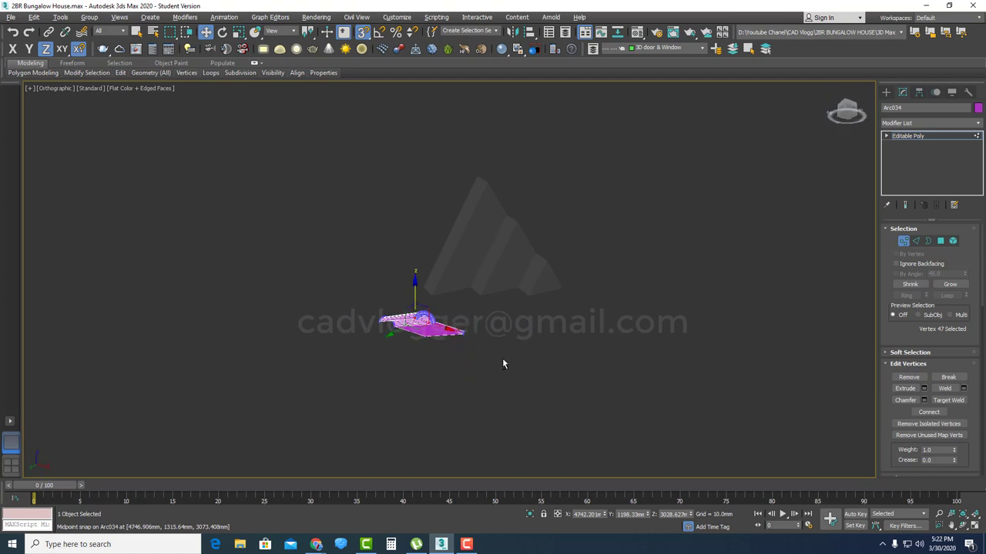
alt+middle_drag(402, 320, 830, 275)
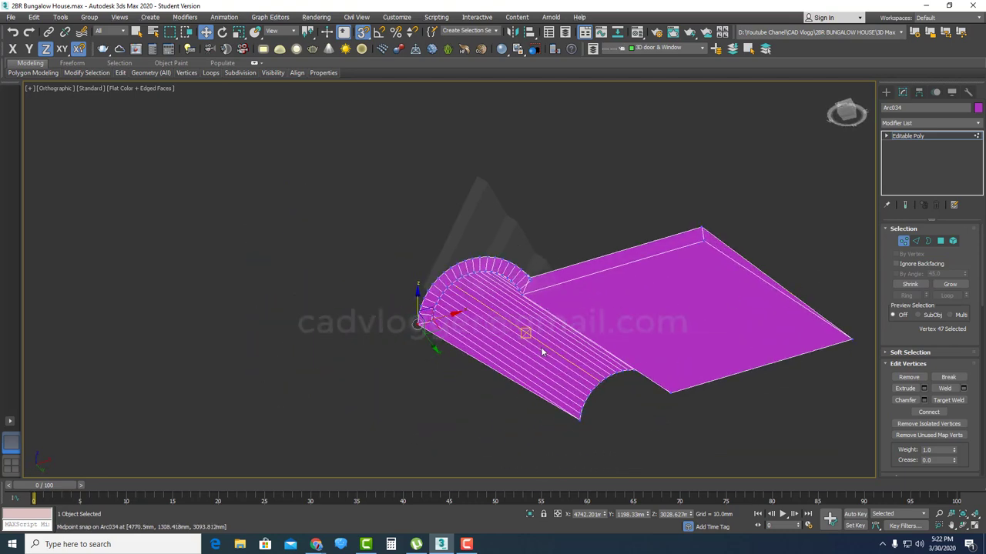
scroll(533, 342, up, 5)
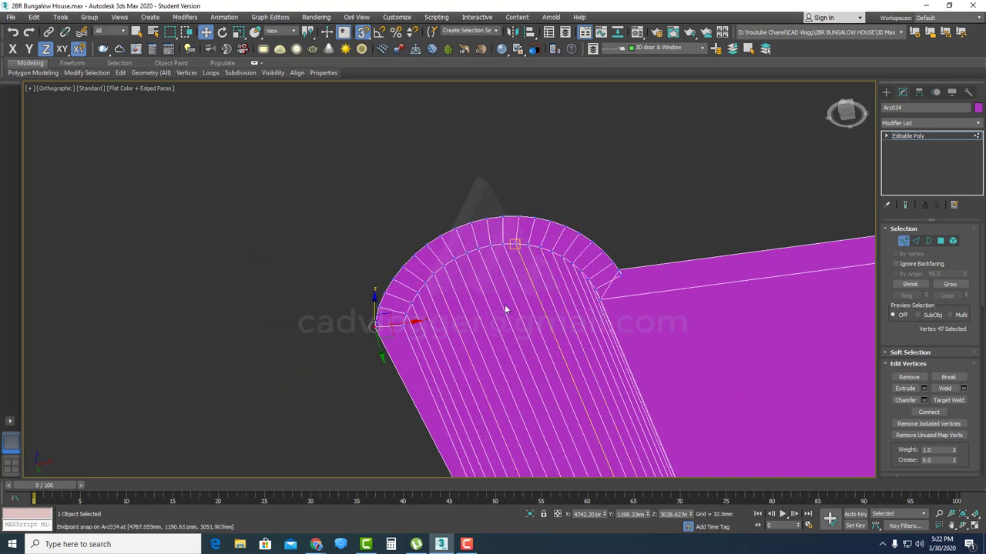
scroll(522, 330, down, 4)
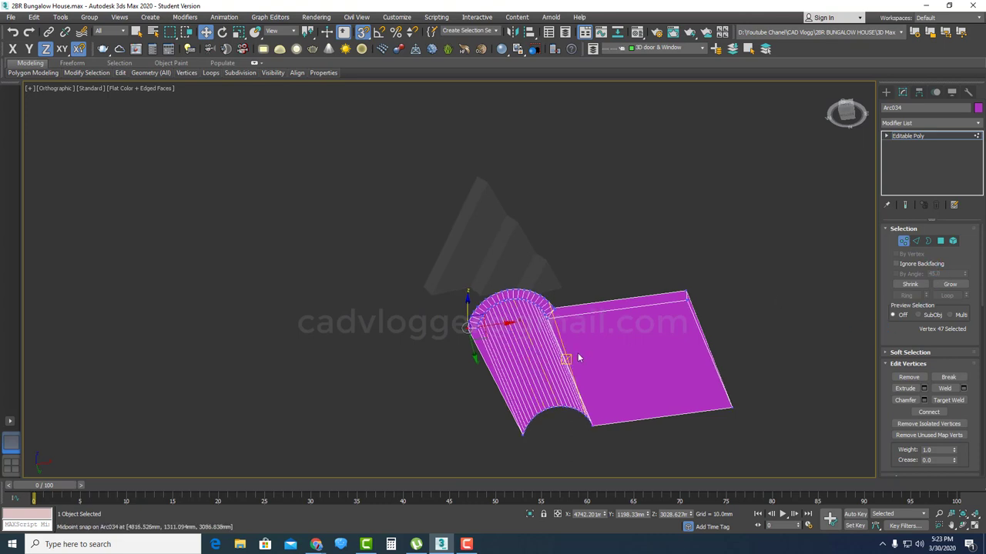
scroll(578, 352, up, 2)
- Delete the two long narrow polygons closing the curve's outer foot and the flat panel's outer side
click(940, 245)
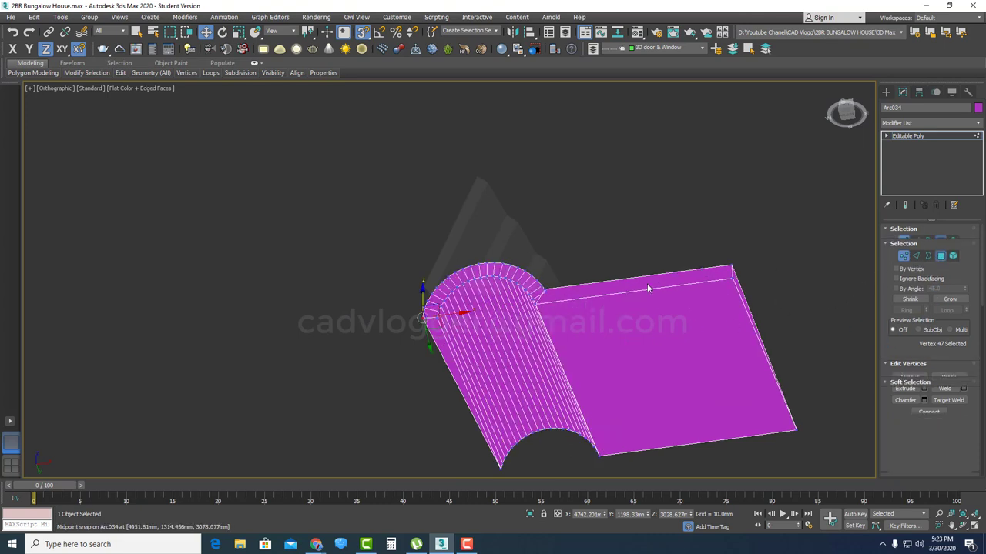
scroll(436, 319, up, 2)
click(435, 329)
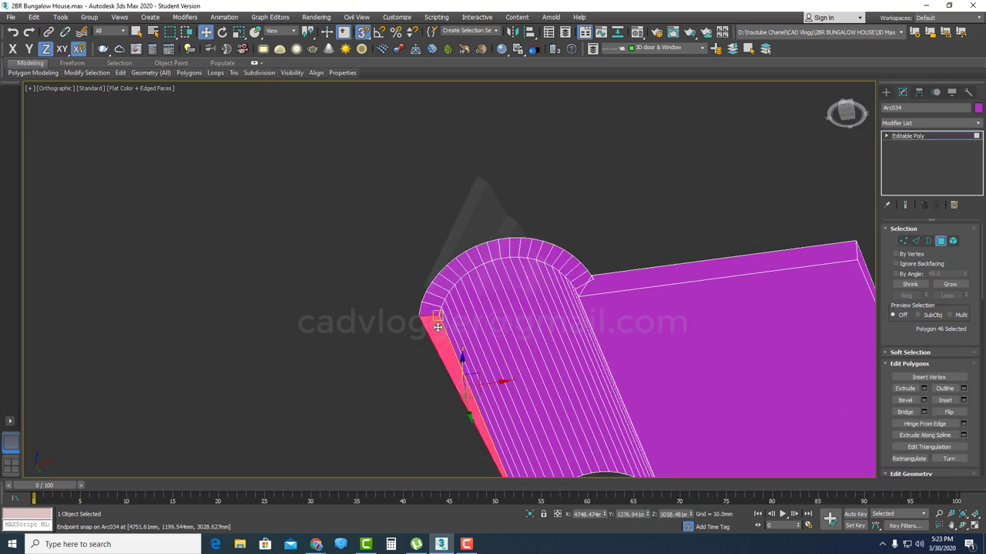
scroll(479, 351, down, 3)
middle_drag(609, 360, 534, 346)
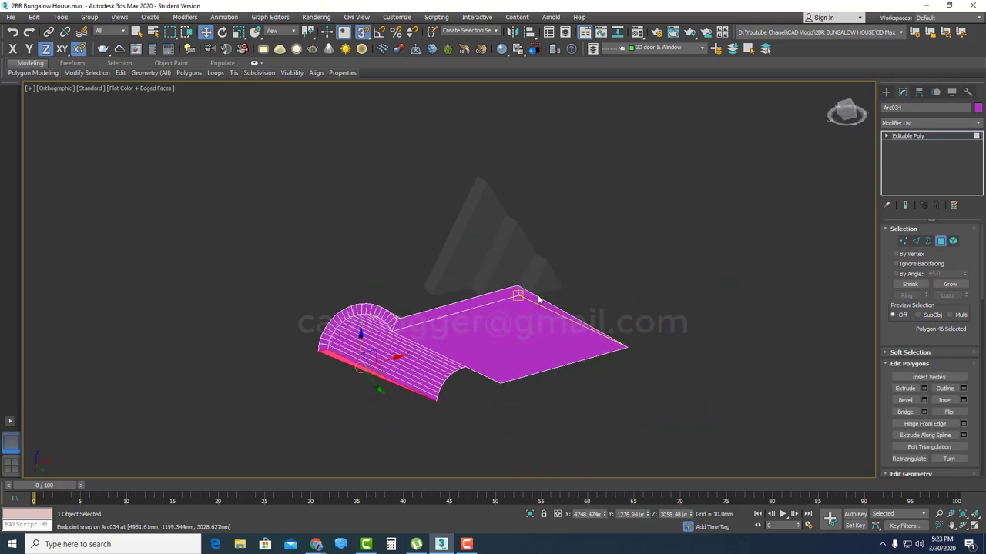
scroll(539, 299, up, 2)
ctrl+click(516, 297)
scroll(460, 330, down, 2)
alt+middle_drag(459, 329, 467, 325)
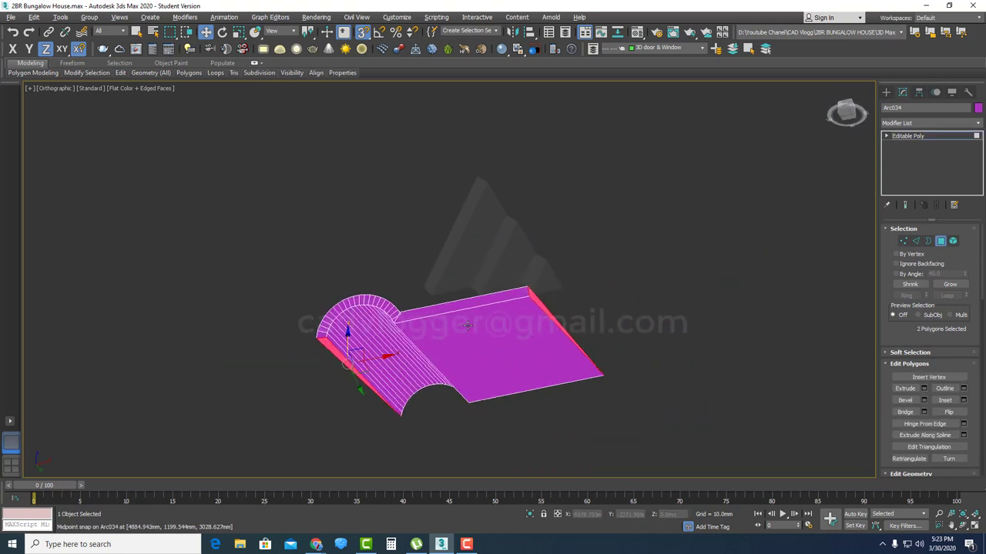
key(Delete)
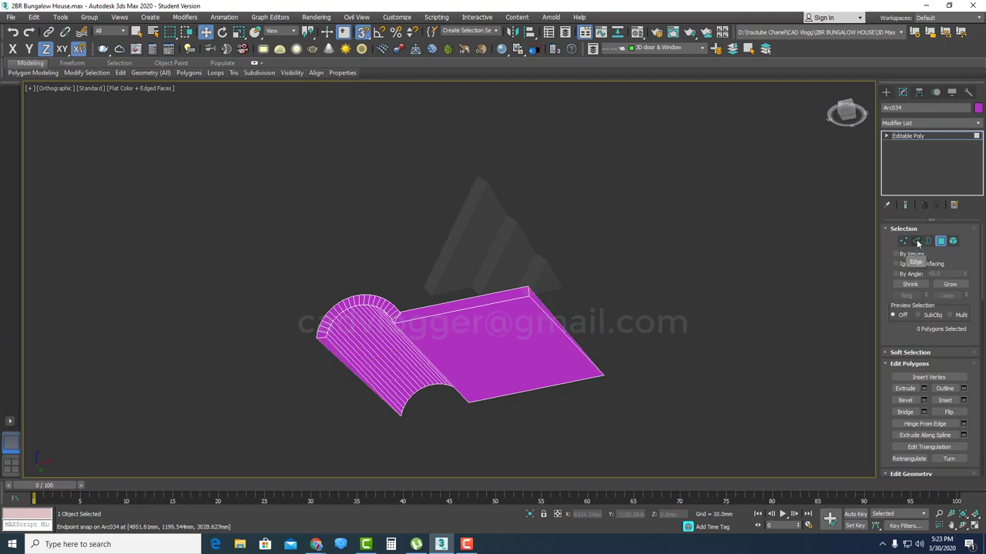
- Select the flat panel's outer long edge and extend the selection to its whole edge ring
click(915, 241)
scroll(539, 292, up, 3)
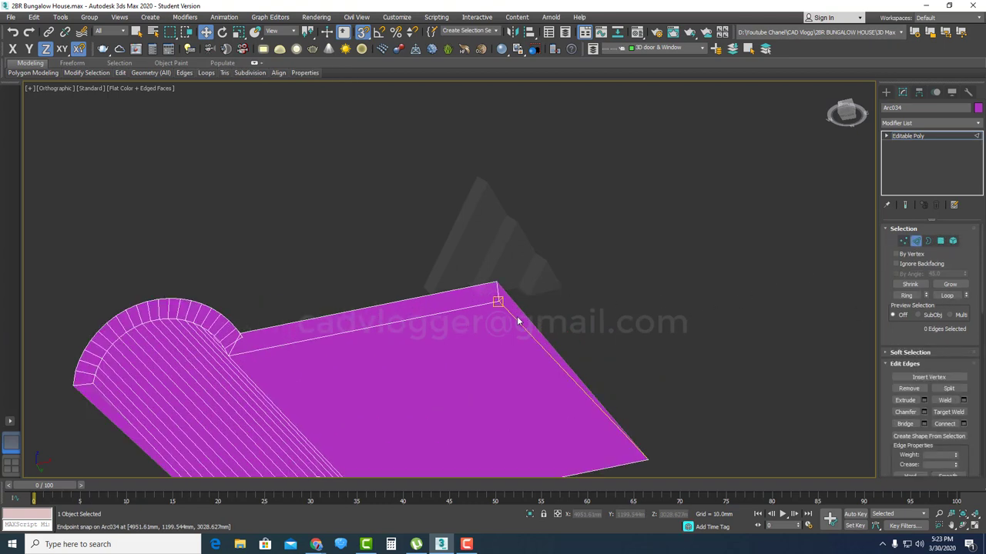
click(515, 318)
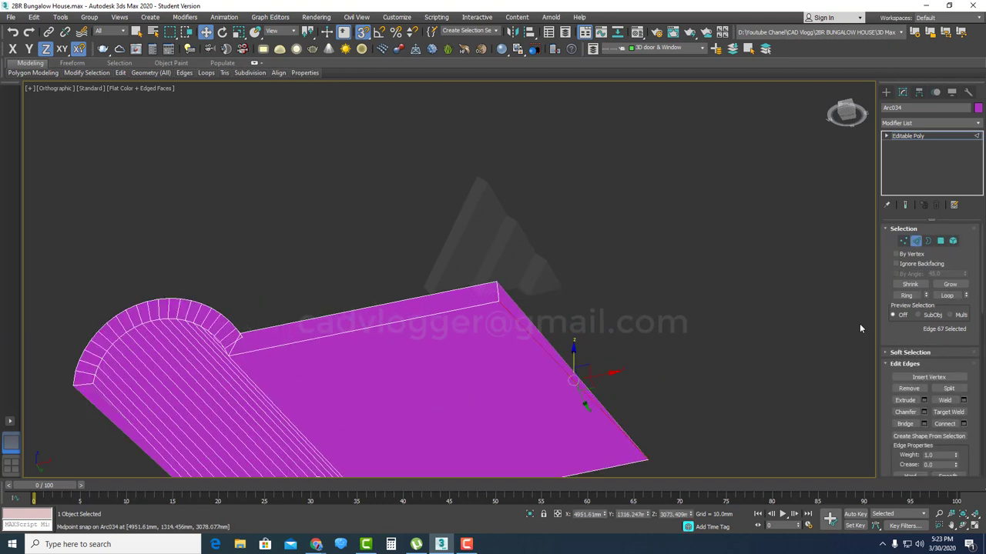
click(912, 300)
middle_drag(207, 347, 490, 215)
scroll(378, 273, up, 2)
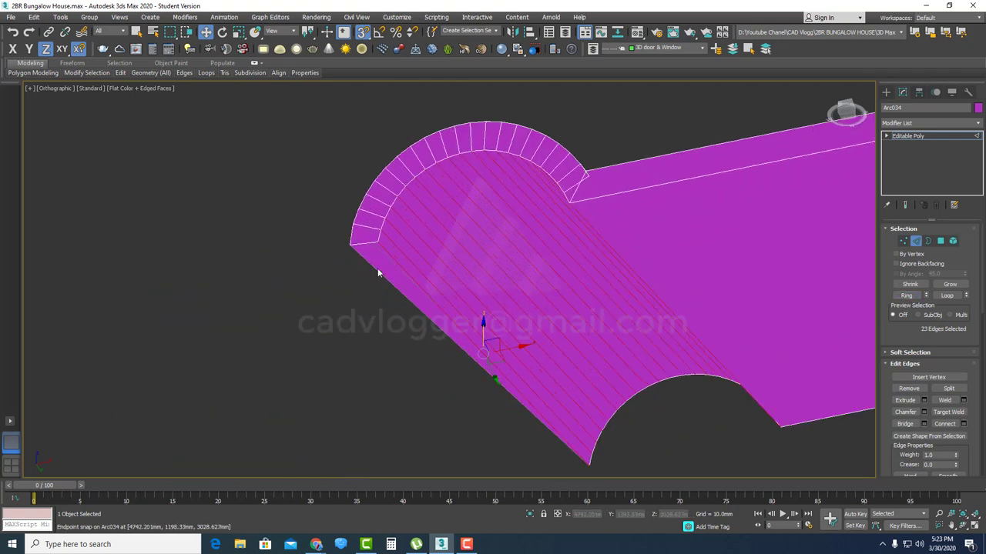
- Examine the selected edge ring along the curve and the panel's outer side, and clear the selection
scroll(377, 273, up, 2)
scroll(367, 248, down, 2)
middle_drag(411, 334, 378, 270)
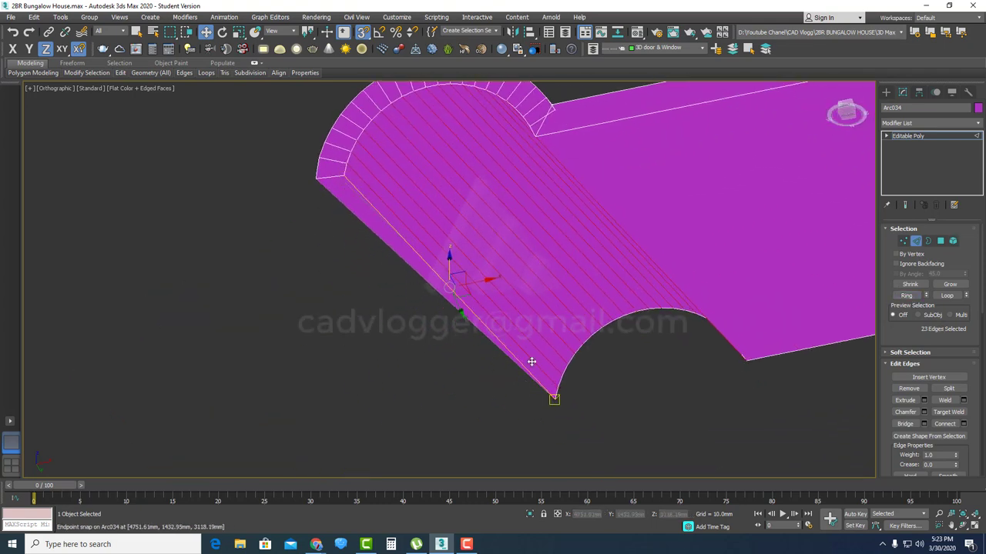
alt+middle_drag(350, 240, 378, 249)
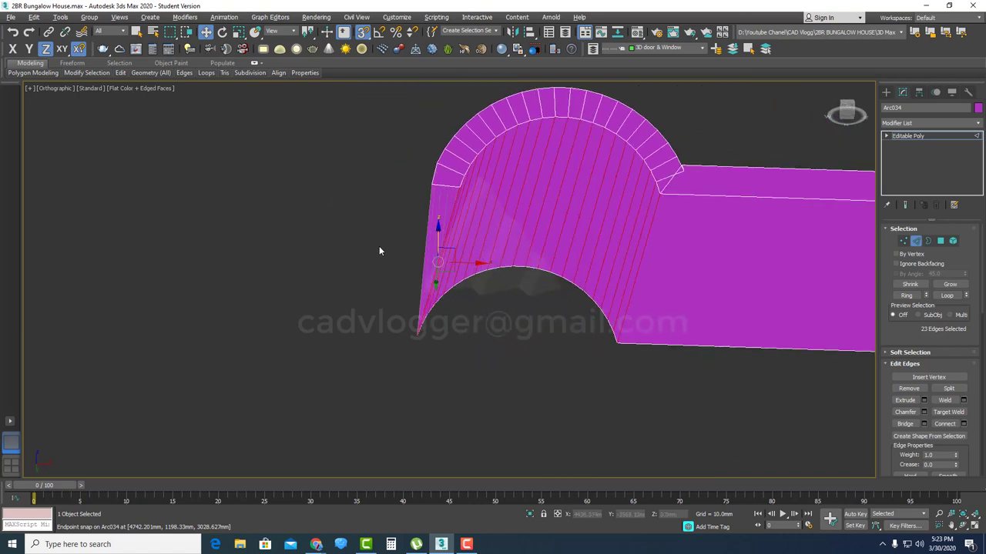
click(451, 272)
middle_drag(853, 294, 538, 294)
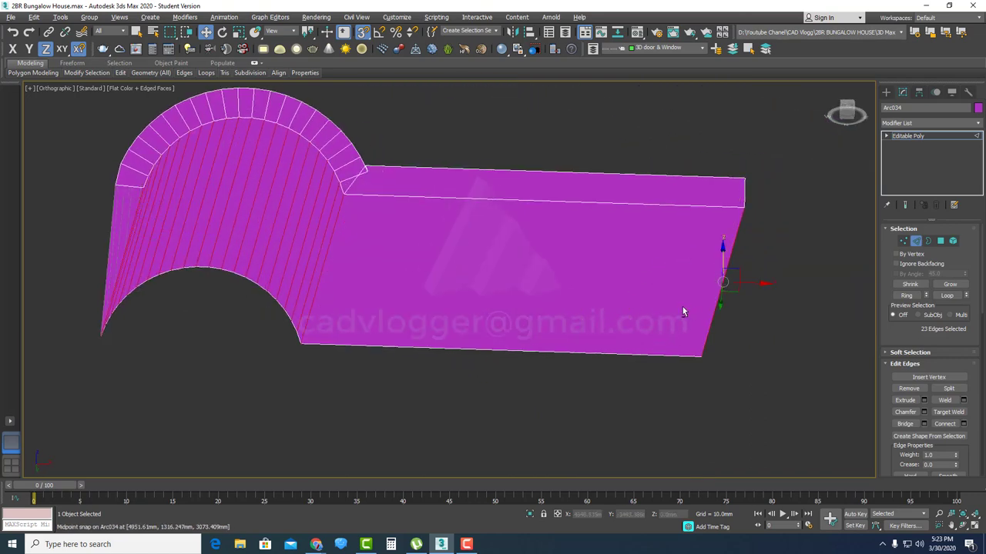
alt+middle_drag(682, 307, 645, 208)
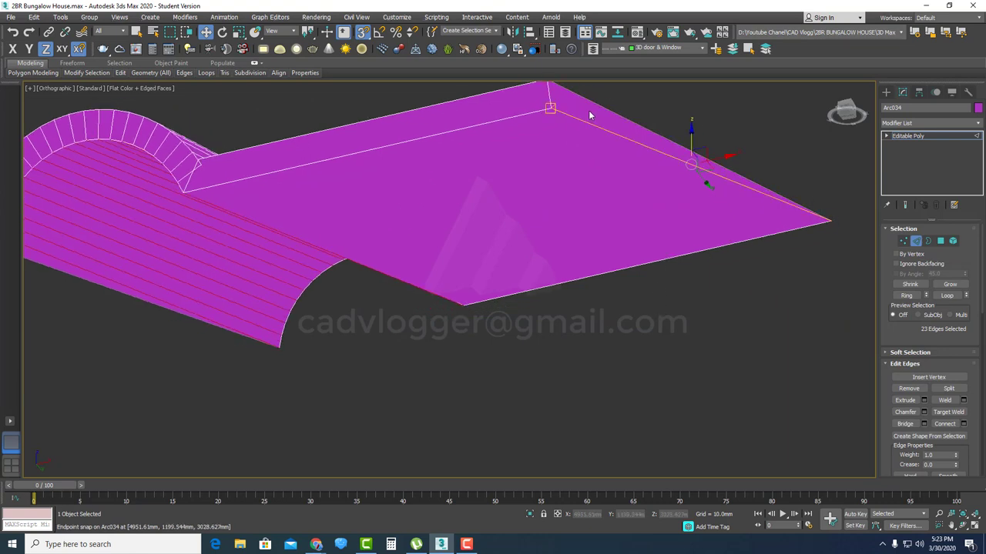
alt+middle_drag(590, 115, 616, 325)
click(457, 265)
scroll(457, 264, down, 4)
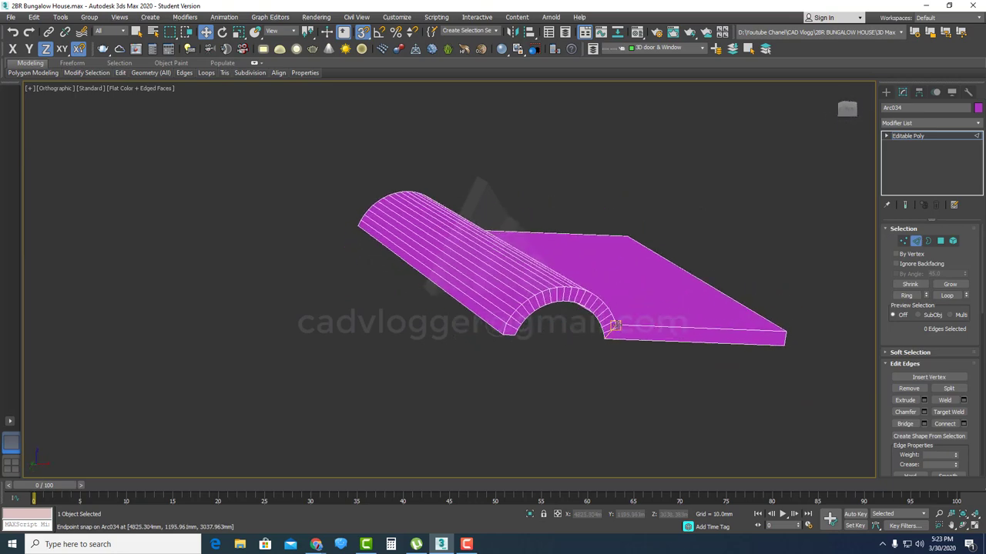
- In wireframe display, target weld the panel's upper corner vertex and the curve's adjacent outer vertex together at the front end
scroll(618, 332, up, 6)
alt+middle_drag(447, 387, 460, 328)
scroll(501, 350, down, 2)
scroll(423, 360, up, 5)
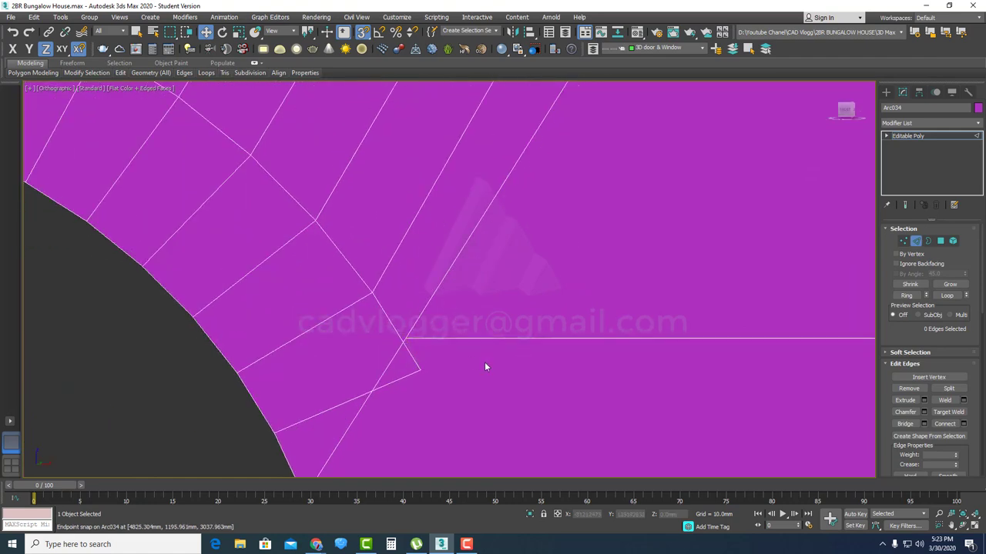
key(F3)
click(903, 242)
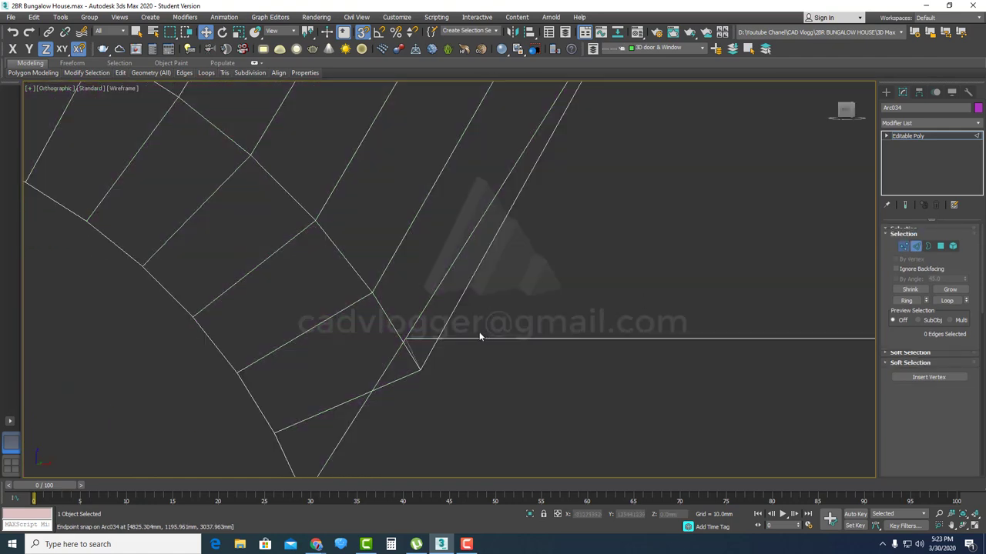
right_click(437, 315)
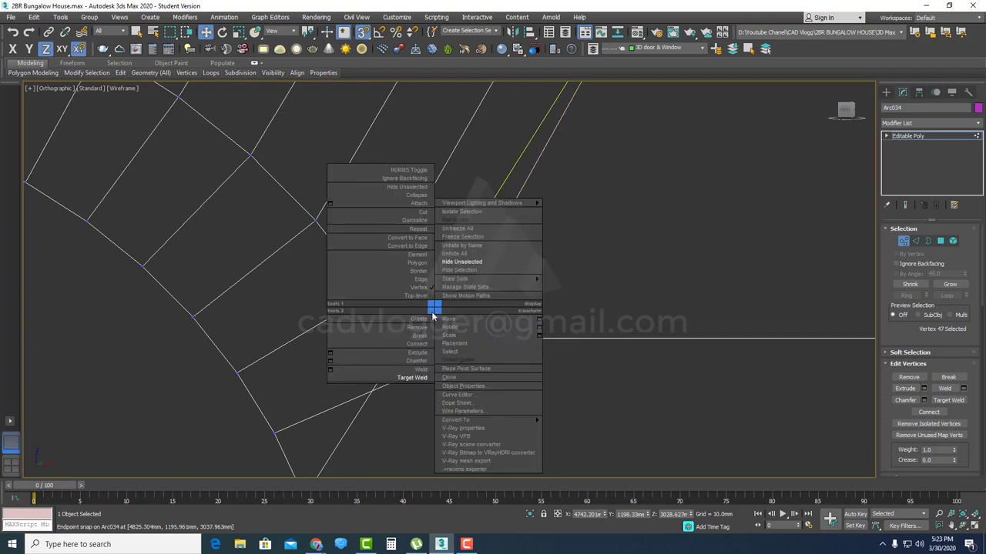
click(411, 375)
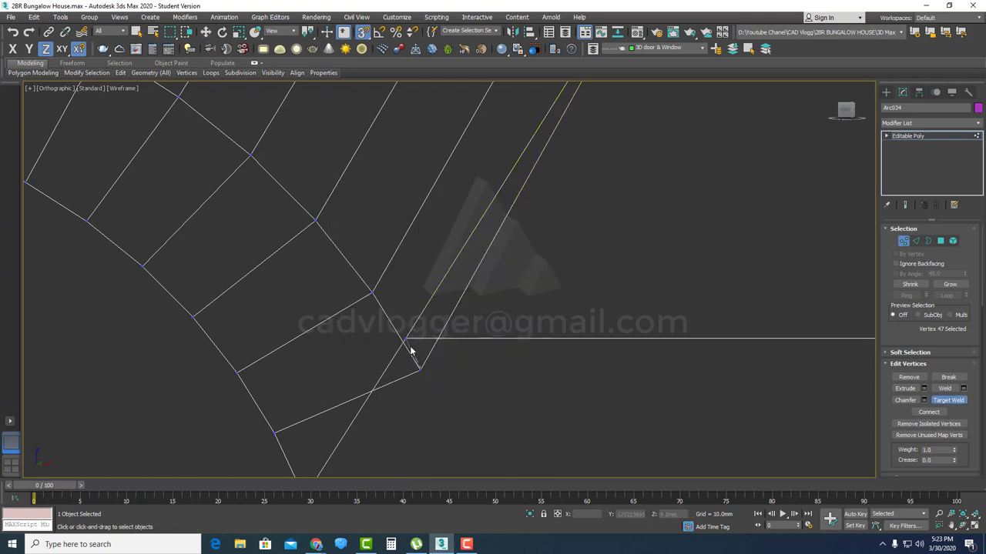
click(406, 339)
scroll(425, 339, down, 6)
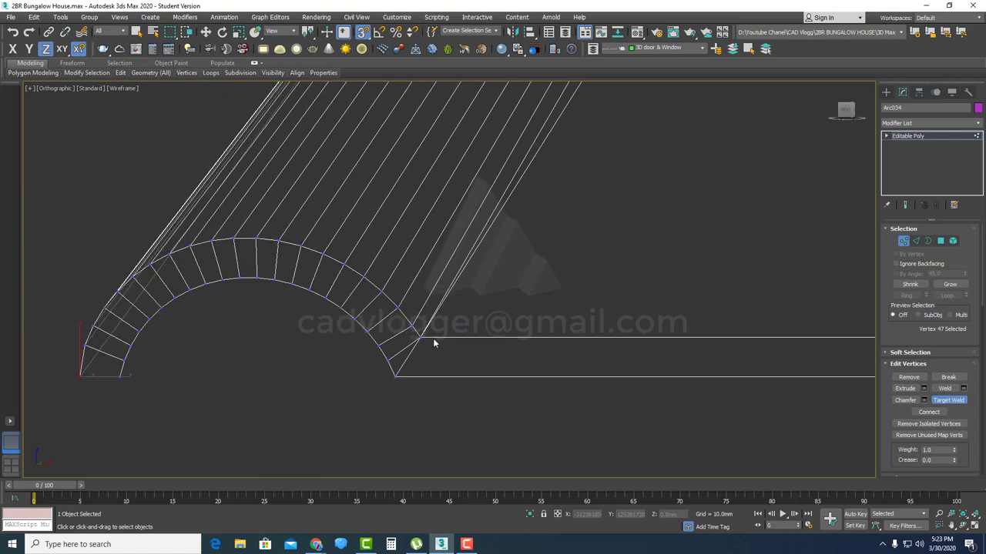
- Return the viewport to shaded display with edged faces and leave vertex editing
key(F3)
mouse_move(440, 334)
alt+middle_down()
mouse_move(434, 345)
mouse_move(464, 345)
mouse_move(452, 357)
mouse_move(456, 334)
alt+middle_up()
scroll(452, 354, down, 4)
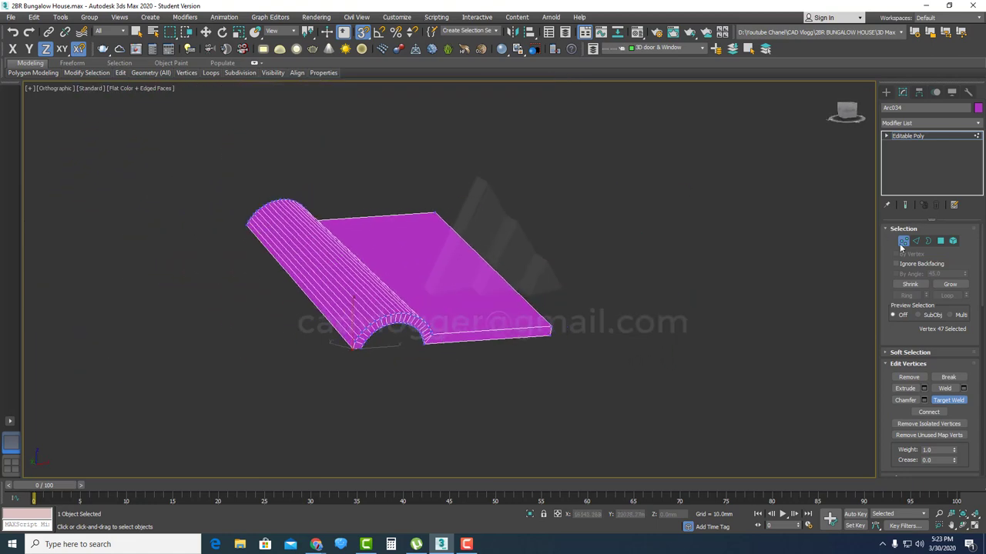
click(902, 245)
- Examine the finished piece, especially the front end where the curve meets the flat panel
middle_drag(543, 254, 713, 253)
alt+middle_drag(512, 280, 525, 301)
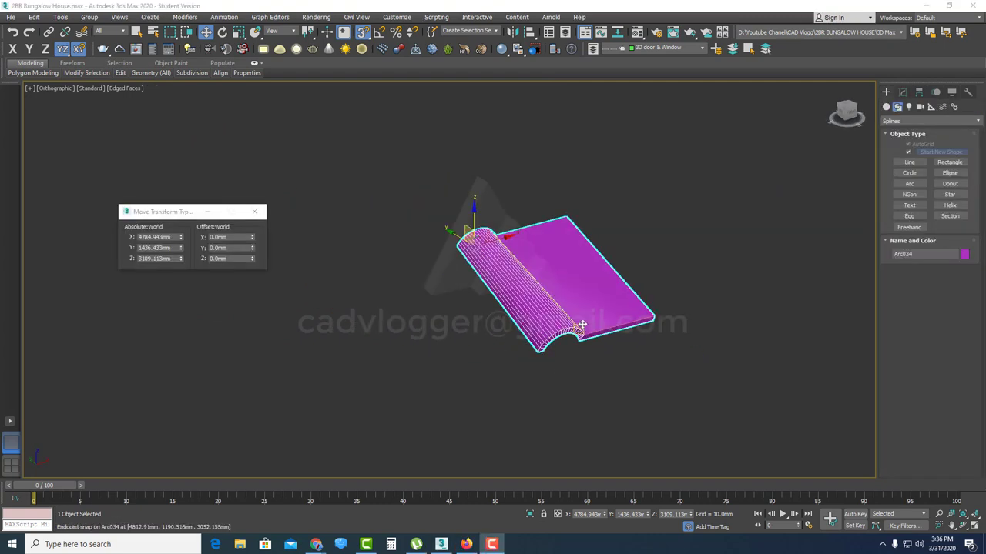
scroll(579, 325, down, 2)
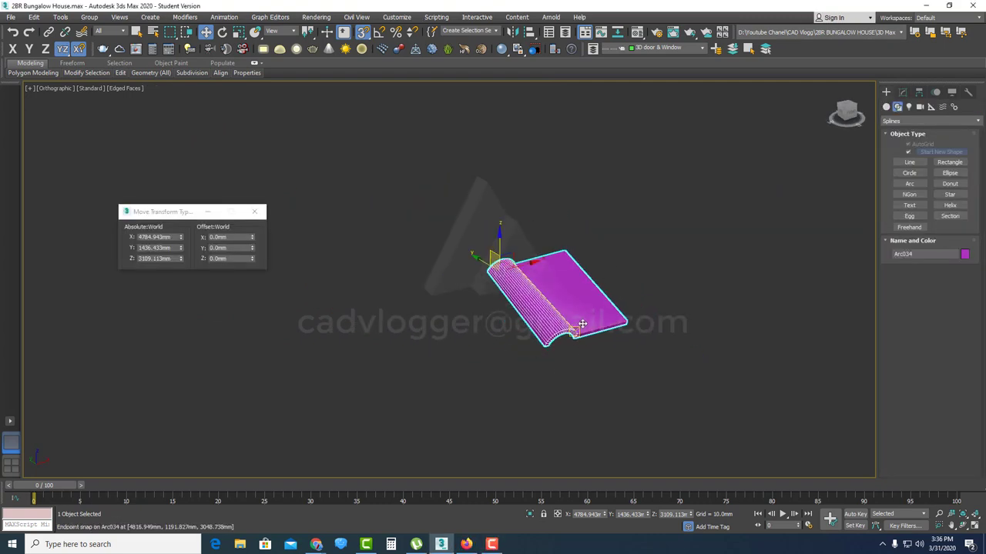
scroll(590, 318, up, 4)
scroll(565, 321, up, 3)
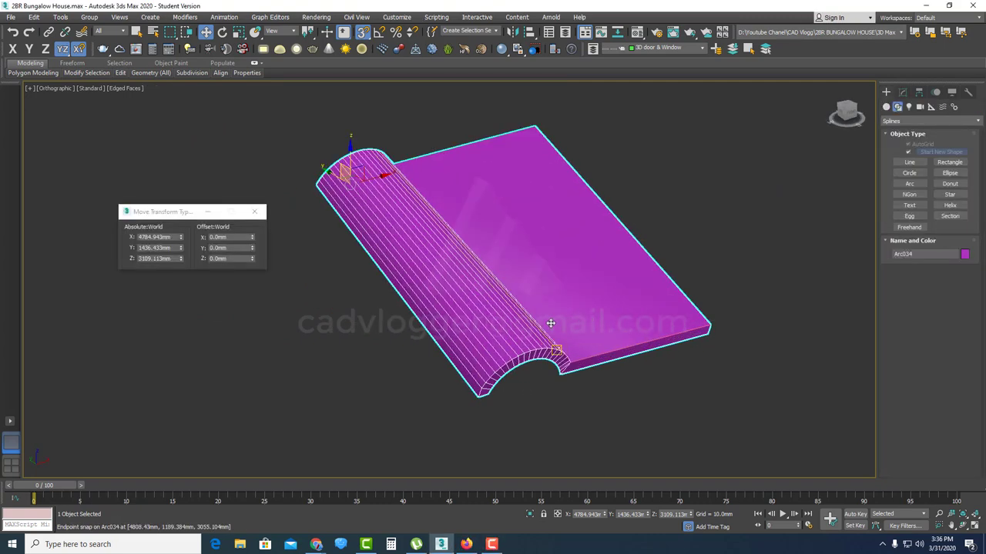
scroll(455, 341, up, 4)
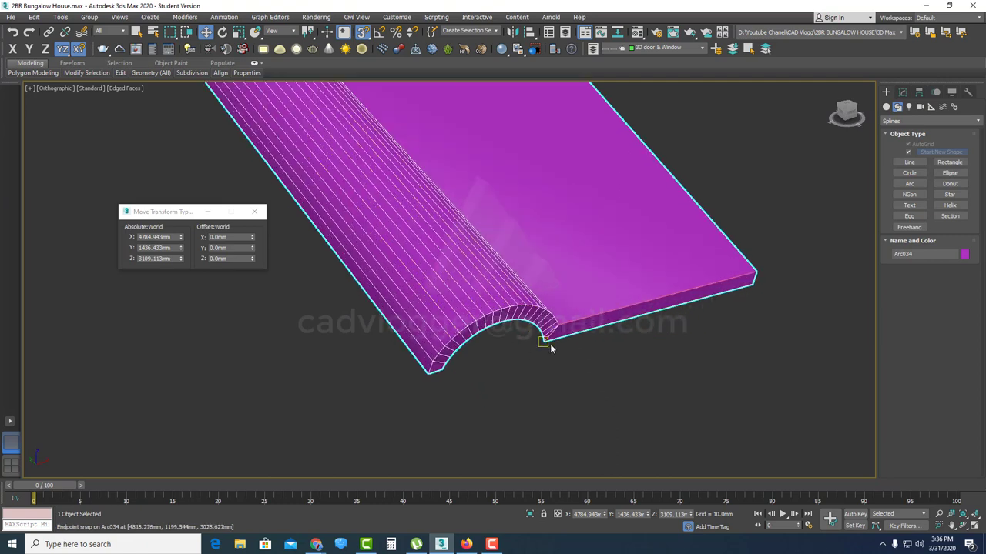
scroll(446, 377, down, 2)
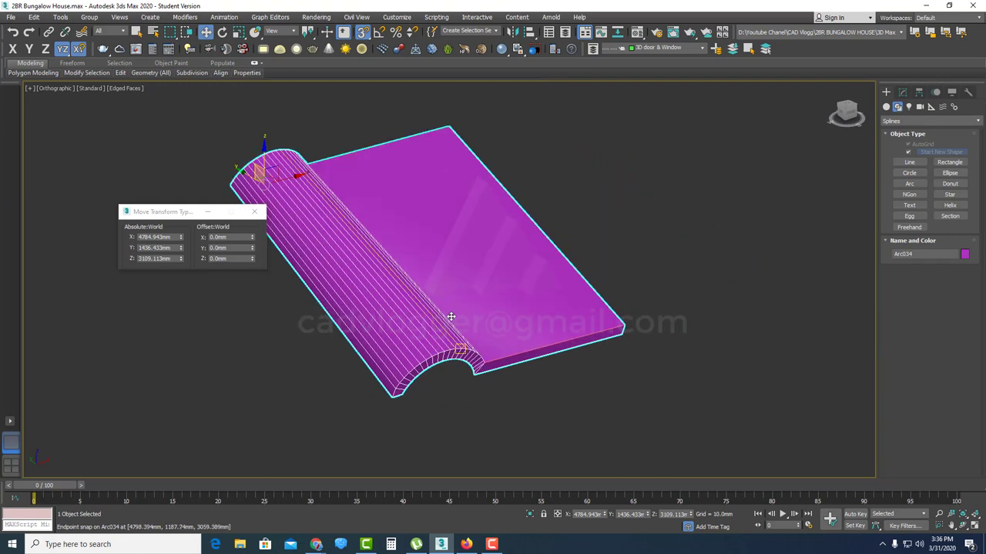
middle_drag(452, 316, 485, 314)
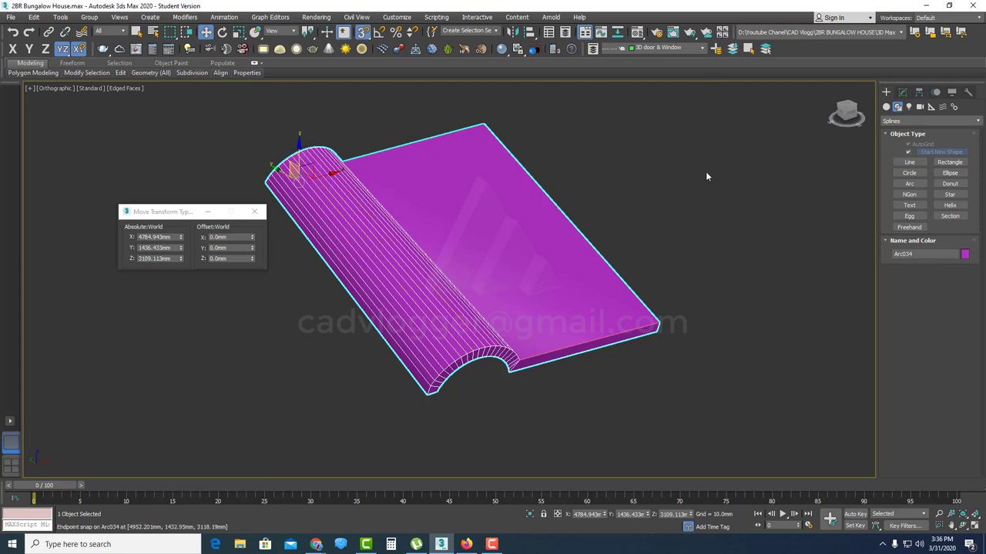
- Clone the piece as an instance and offset the clone 210 mm along X
click(34, 17)
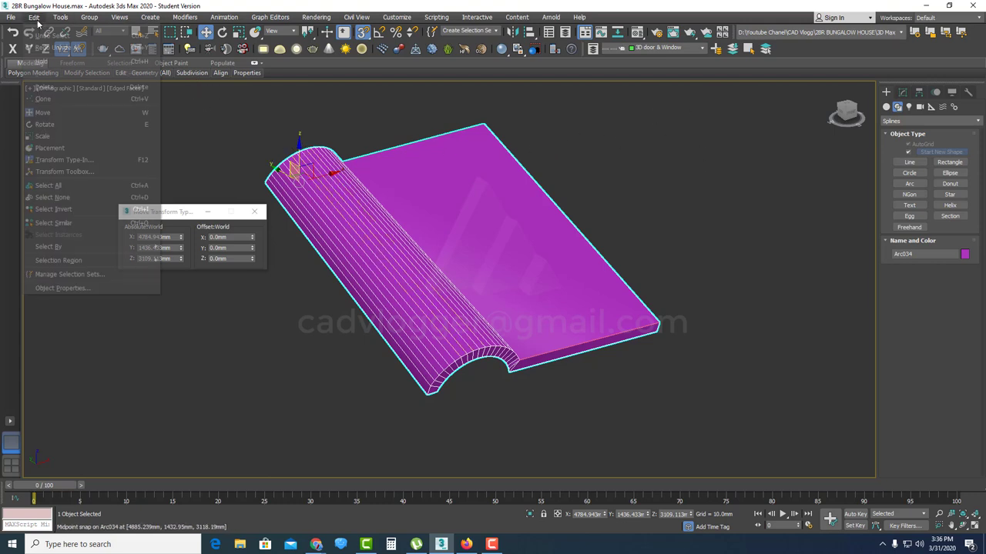
click(58, 100)
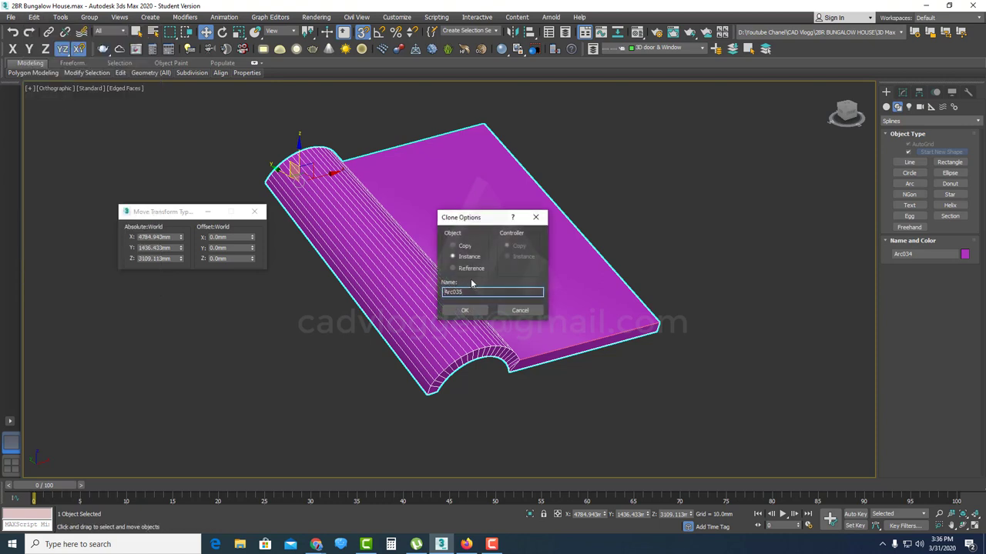
click(465, 309)
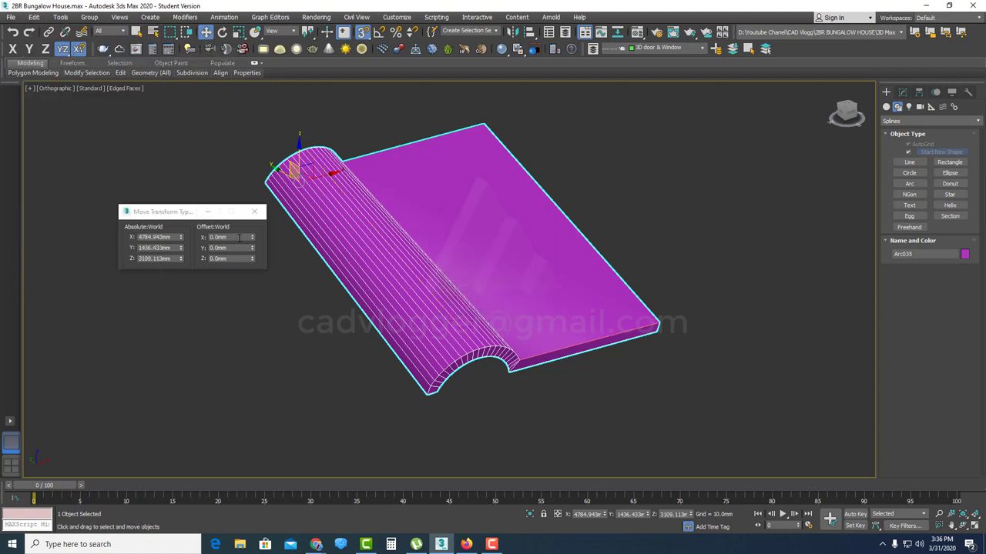
text(21)
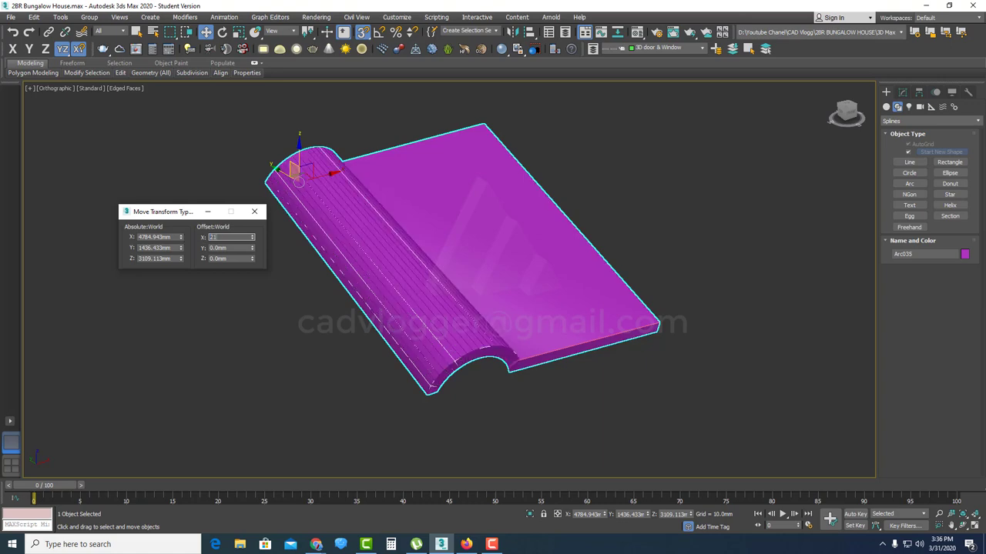
text(0)
key(Return)
- Examine the overlap where the cloned piece's curved foot meets the original flat panel's outer side
scroll(640, 339, up, 5)
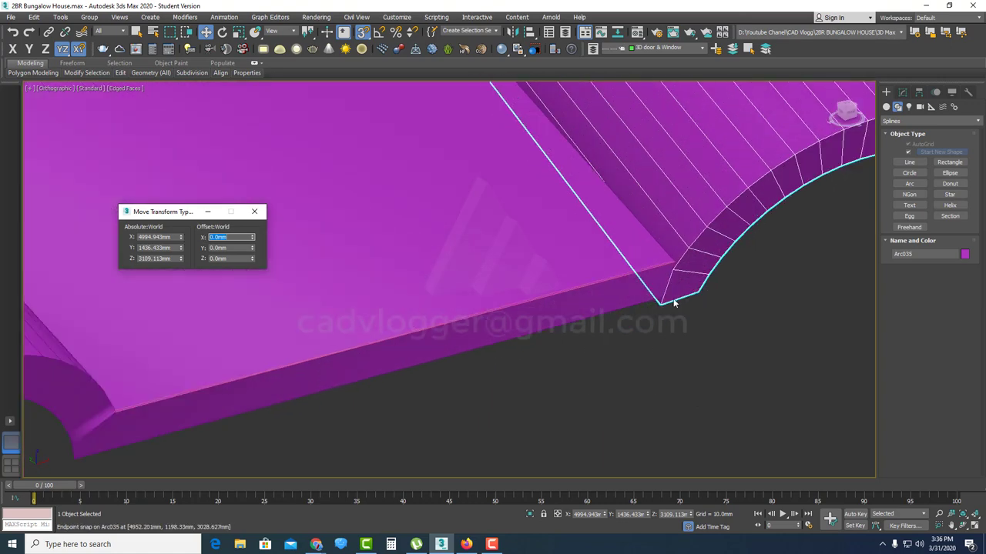
scroll(640, 289, down, 4)
scroll(652, 256, up, 4)
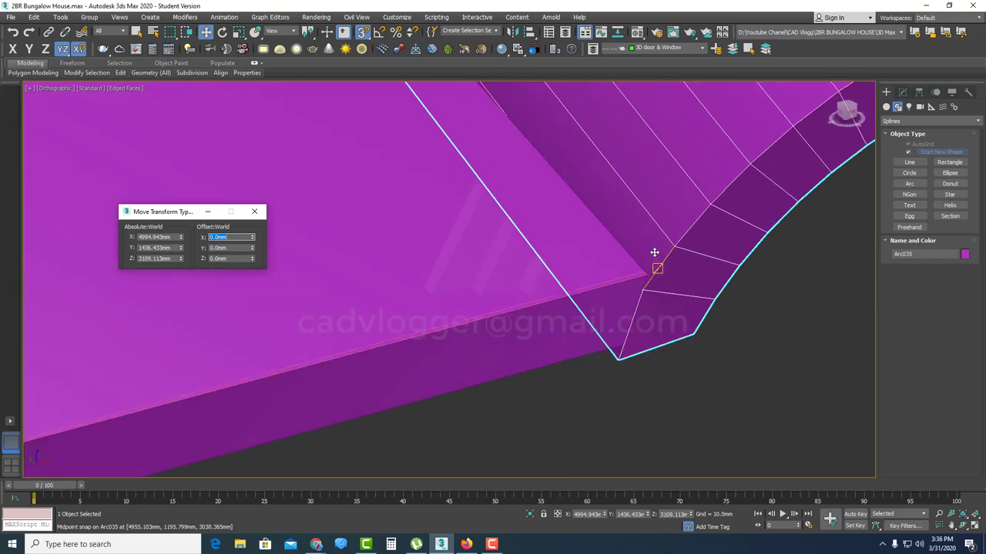
scroll(640, 320, down, 5)
scroll(636, 321, down, 8)
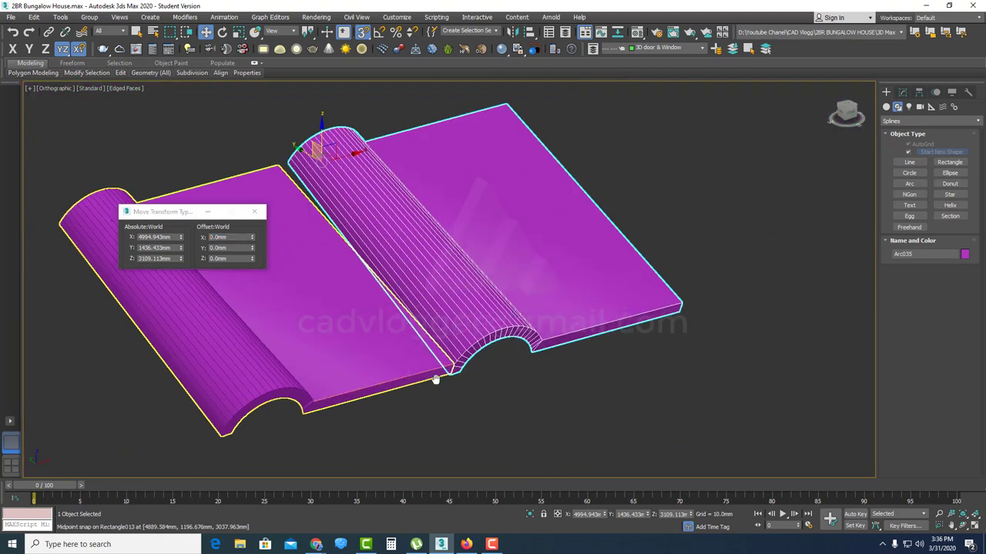
scroll(472, 385, up, 1)
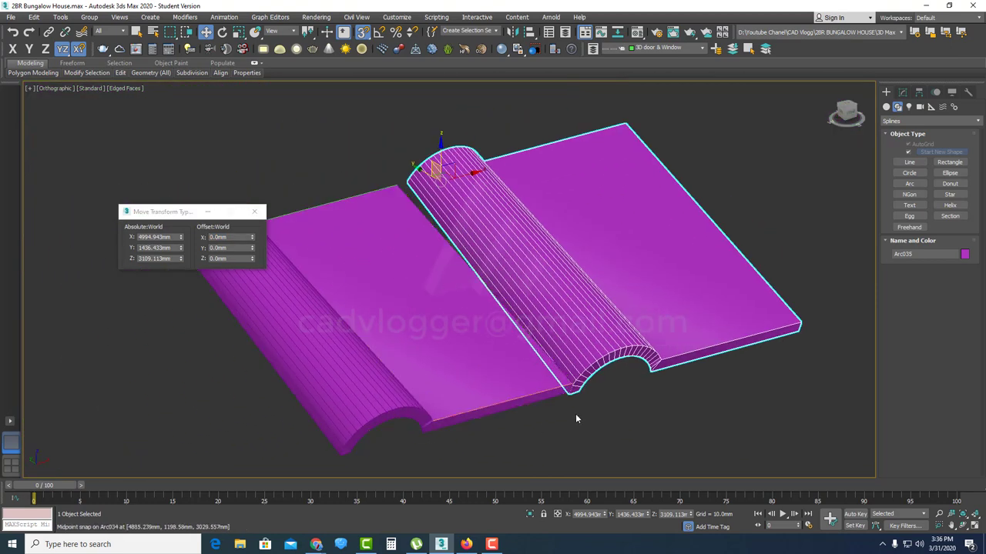
scroll(576, 413, up, 5)
scroll(615, 372, down, 1)
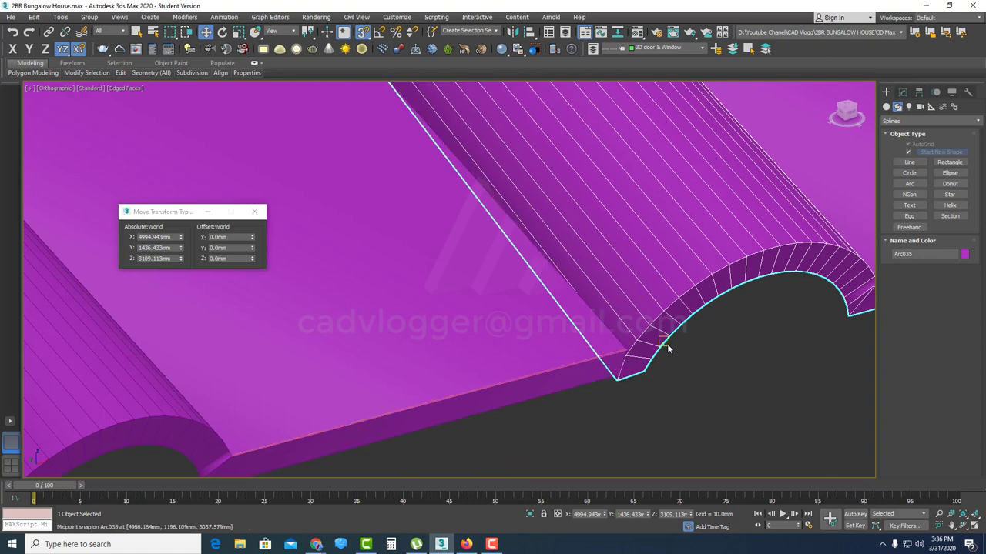
scroll(667, 343, up, 2)
scroll(631, 360, down, 2)
scroll(619, 372, up, 2)
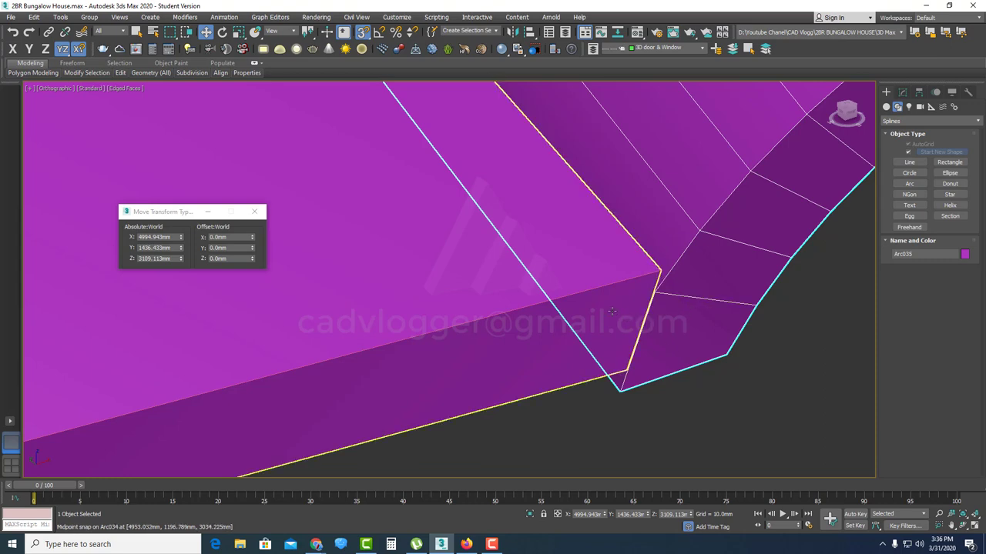
scroll(616, 310, down, 4)
scroll(608, 306, up, 2)
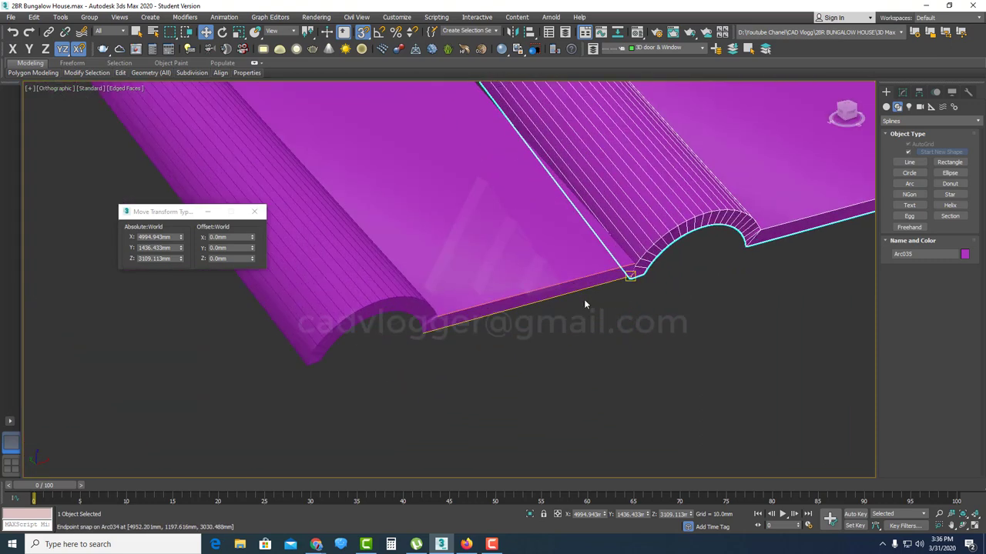
scroll(688, 292, up, 2)
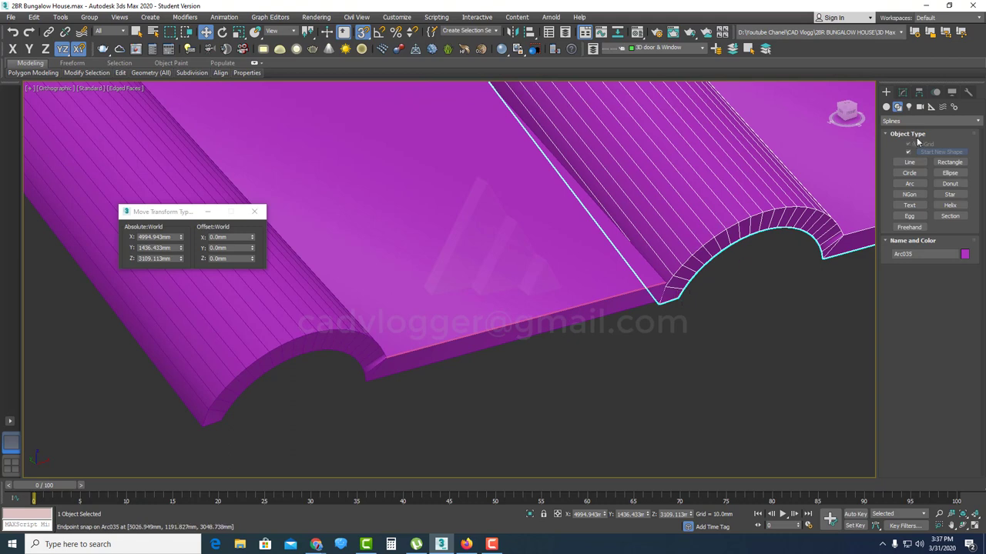
click(943, 167)
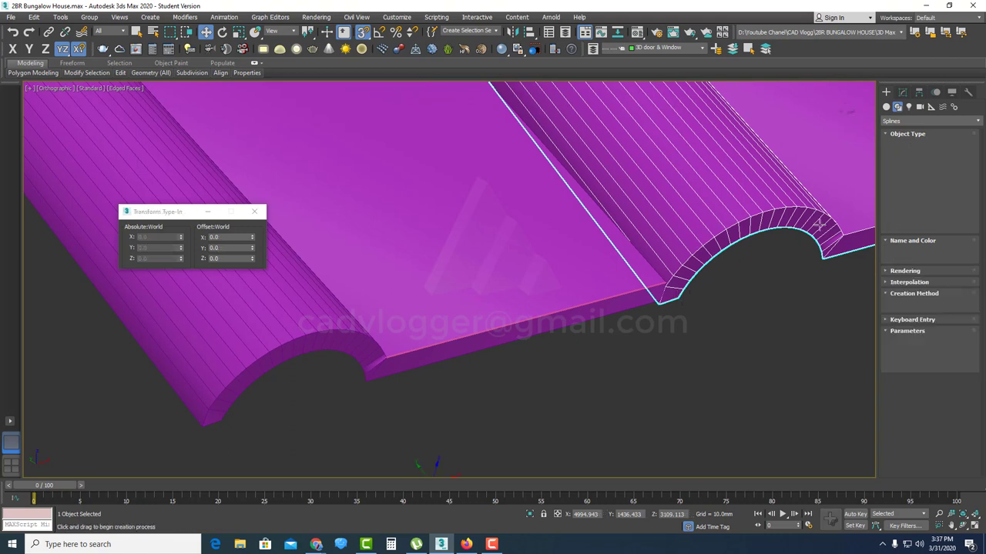
scroll(664, 291, down, 2)
middle_drag(632, 304, 689, 213)
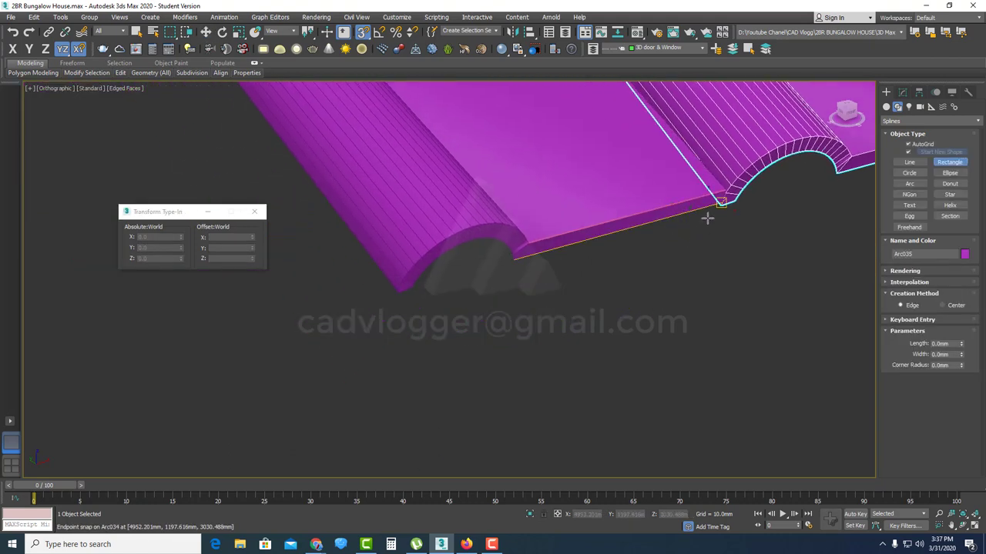
drag(707, 218, 577, 413)
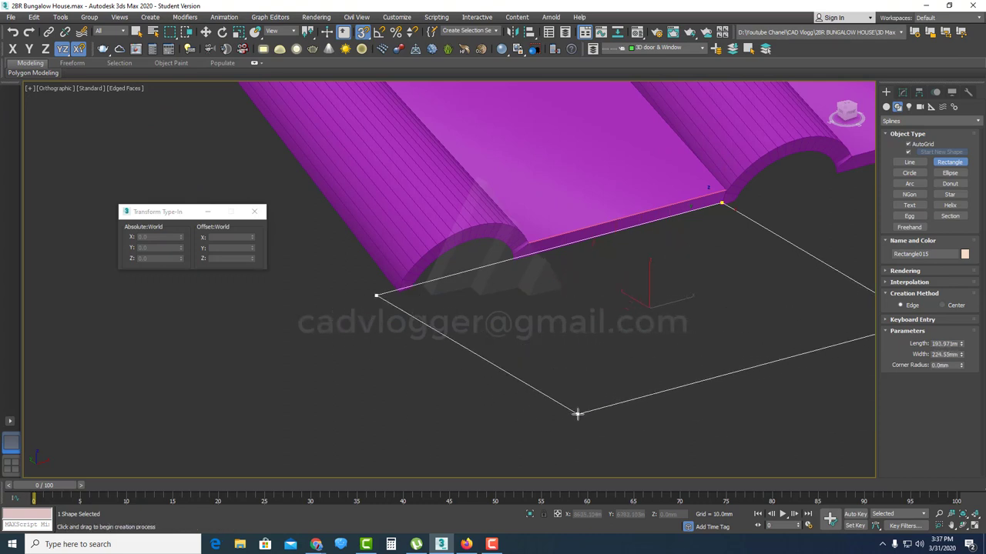
alt+middle_drag(735, 210, 403, 277)
key(ctrl+z)
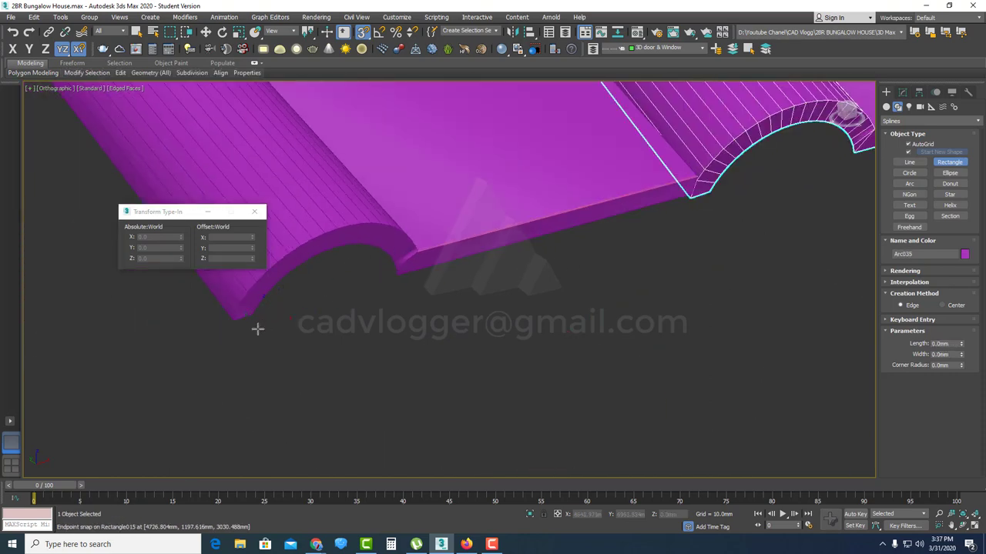
- Draw a thin reference rectangle, 210 mm wide and about 0.7 mm long, from the curve's outer foot along the front bottom edge
scroll(252, 330, down, 2)
drag(241, 324, 599, 279)
scroll(583, 253, up, 5)
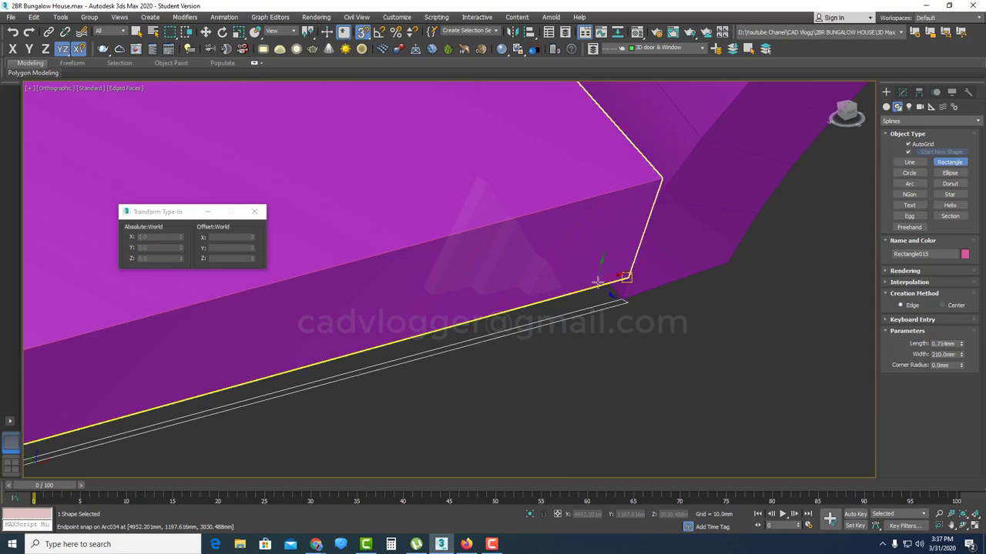
scroll(601, 288, down, 4)
scroll(574, 313, down, 6)
key(F3)
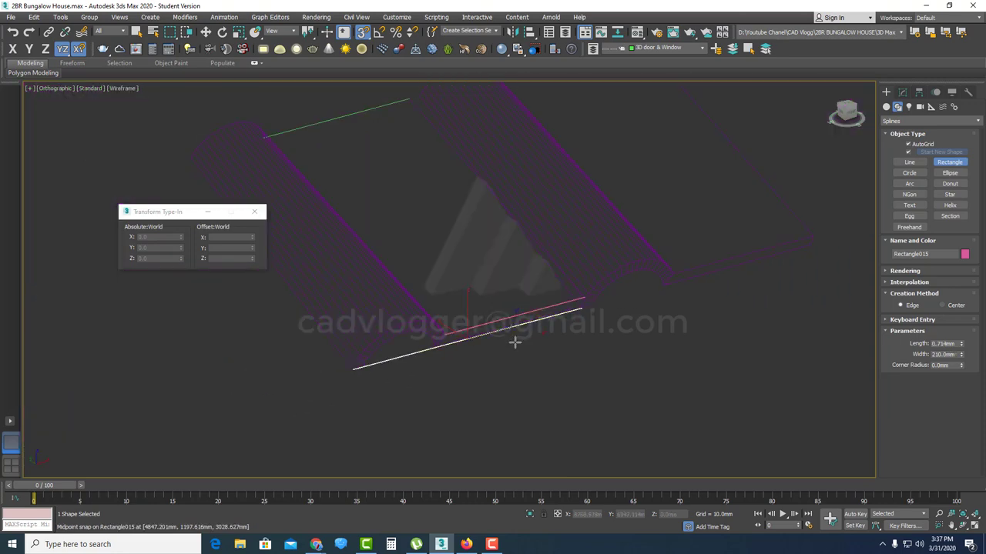
key(F3)
middle_drag(594, 323, 647, 253)
scroll(613, 271, up, 3)
drag(613, 271, 615, 264)
key(w)
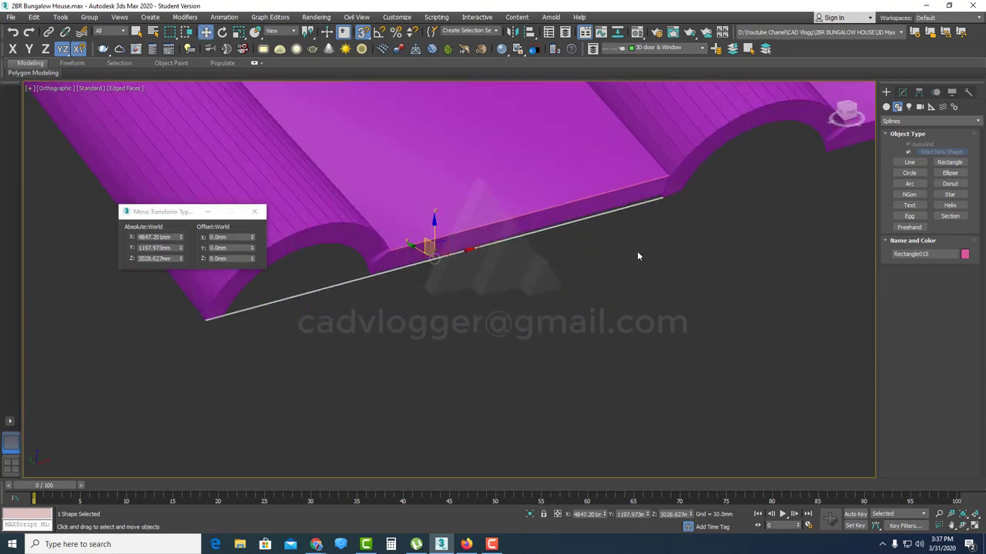
- Bring the hidden rest of the bungalow back into view around the pieces
right_click(637, 255)
click(686, 196)
scroll(660, 202, up, 4)
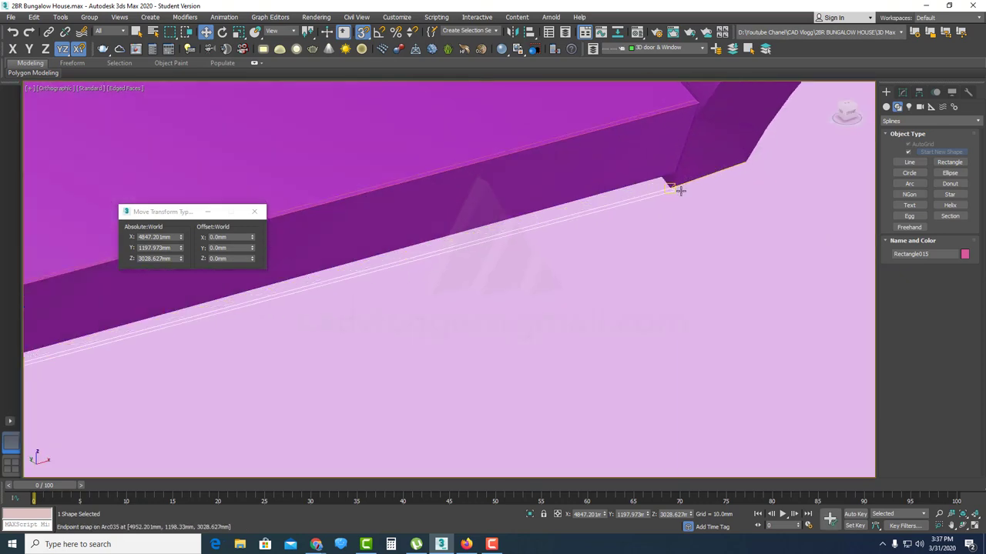
scroll(681, 191, up, 4)
alt+middle_drag(638, 188, 468, 264)
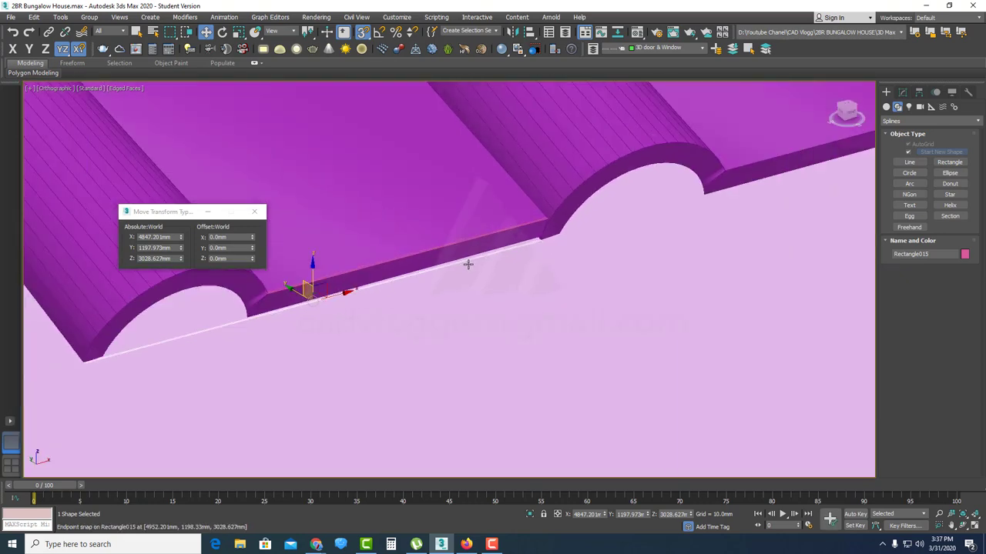
alt+middle_drag(256, 331, 605, 301)
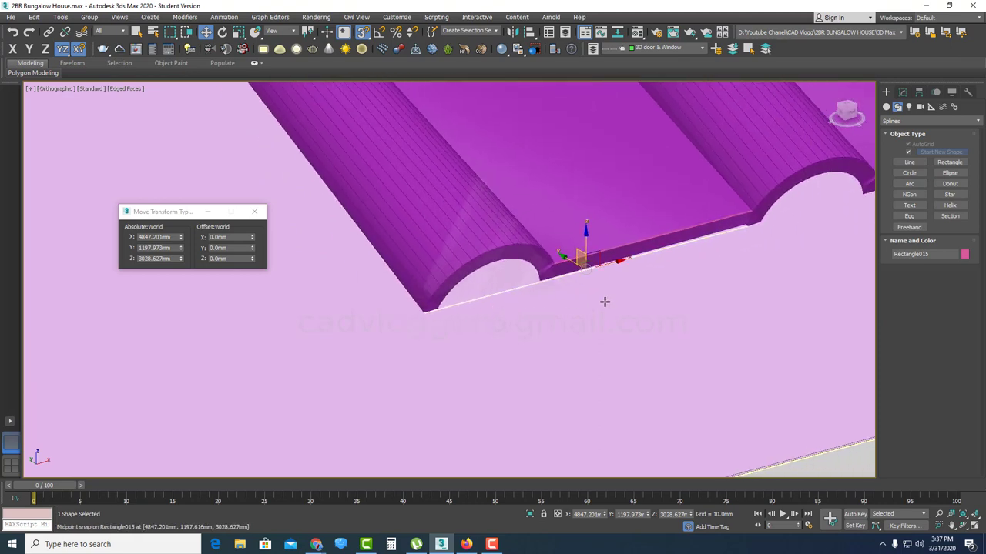
- Delete the cloned piece, keeping only the original piece and the reference rectangle
scroll(655, 263, down, 5)
middle_drag(647, 264, 599, 280)
click(658, 230)
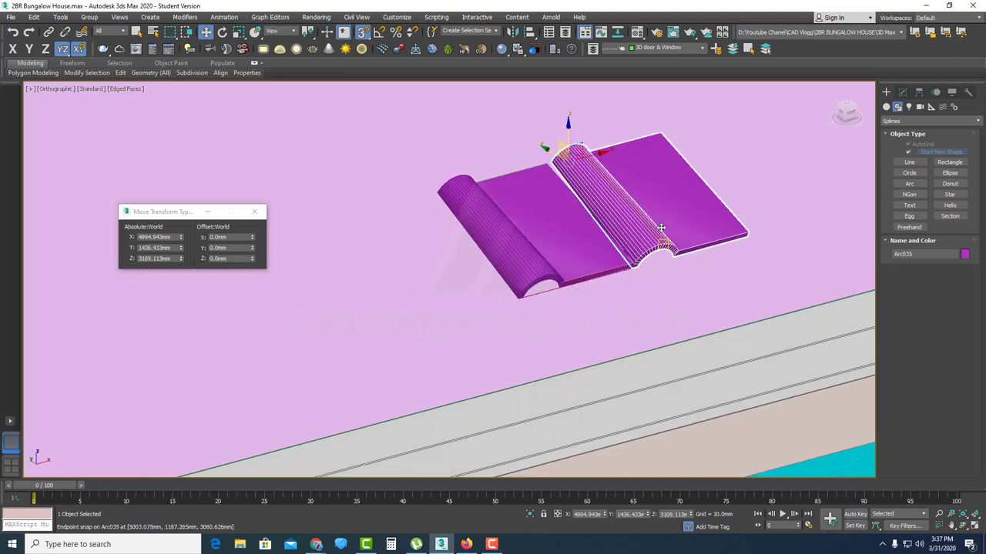
key(Delete)
- Select the original piece and examine how its front bottom corners line up with the reference rectangle
scroll(622, 267, up, 6)
click(628, 250)
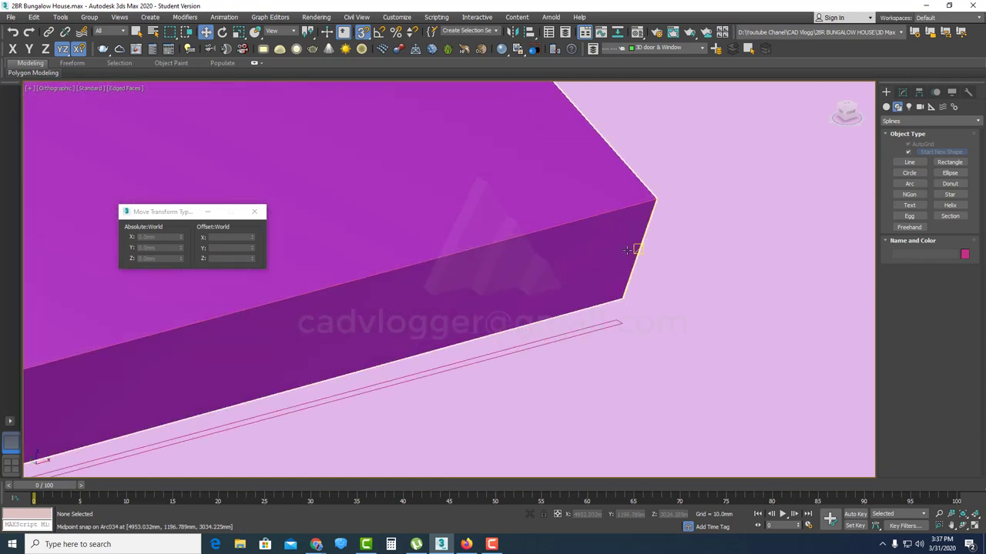
scroll(570, 282, down, 4)
middle_drag(378, 348, 689, 257)
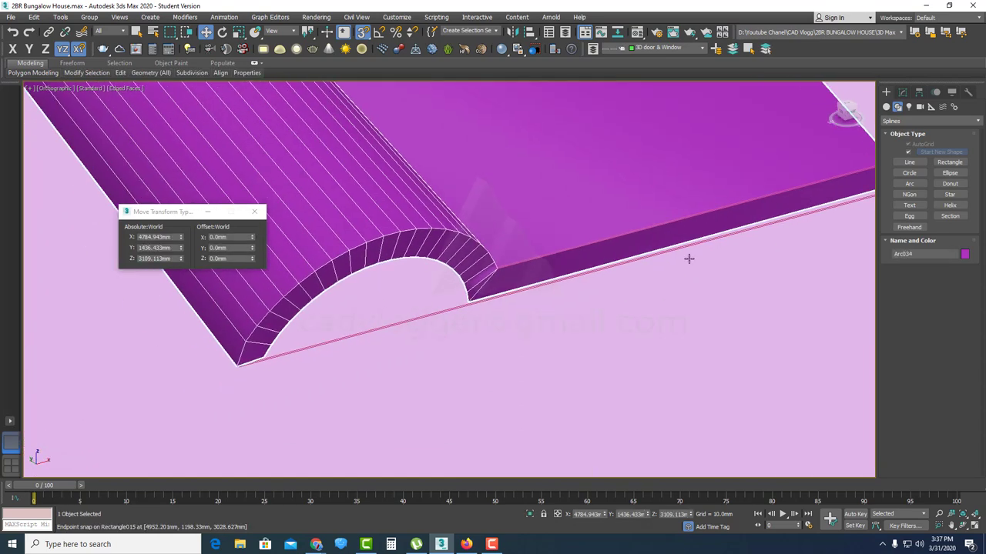
scroll(286, 357, up, 3)
scroll(180, 383, up, 6)
scroll(212, 380, up, 3)
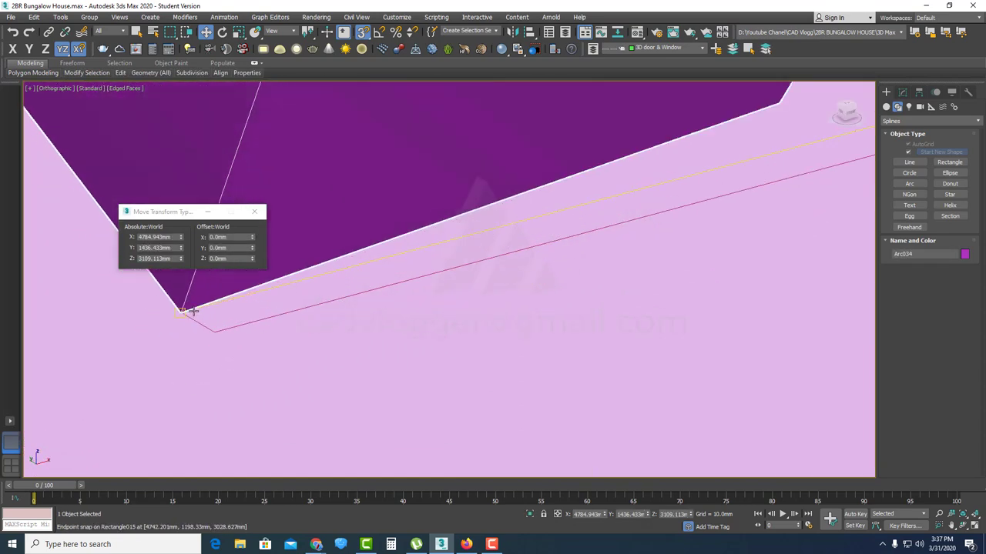
scroll(195, 331, down, 8)
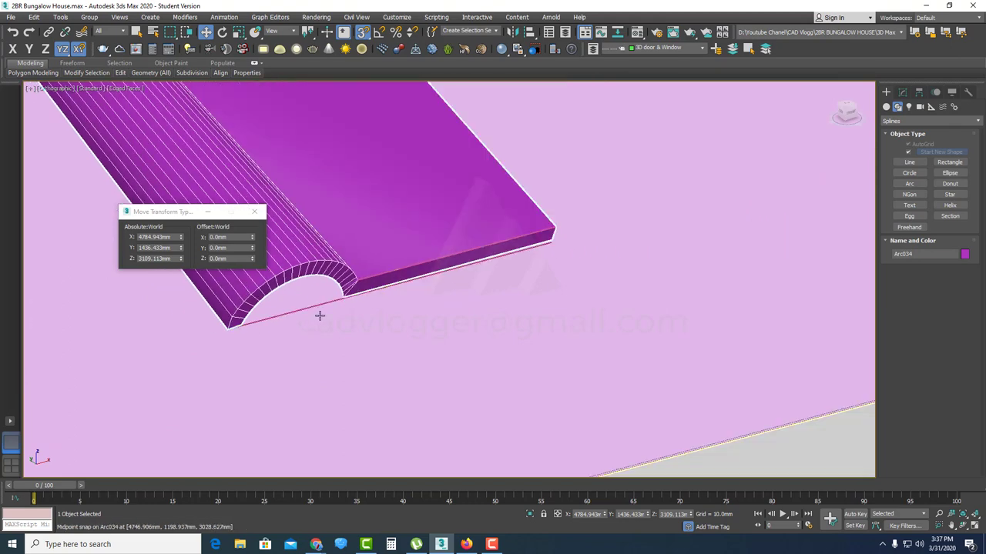
scroll(545, 244, up, 6)
alt+middle_drag(555, 248, 558, 213)
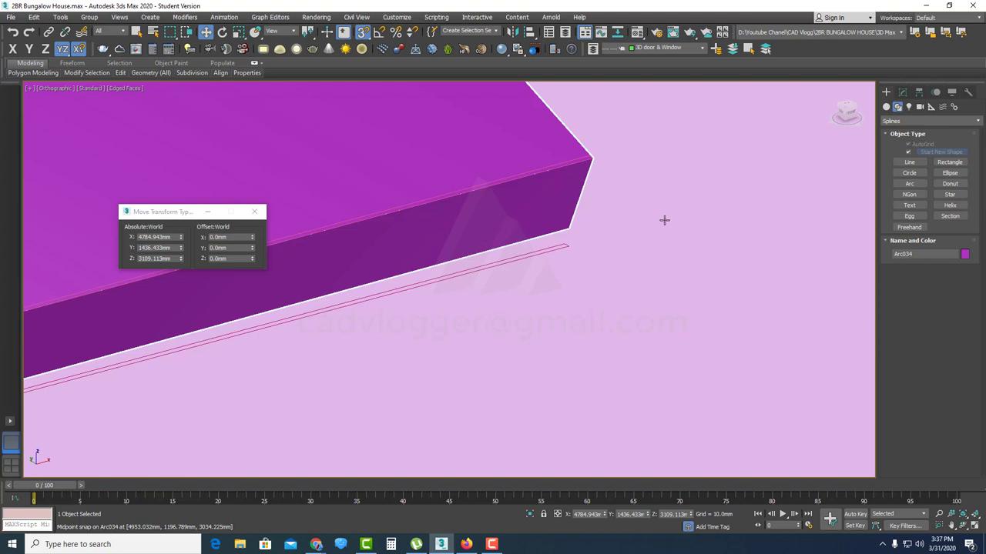
alt+middle_drag(665, 221, 777, 238)
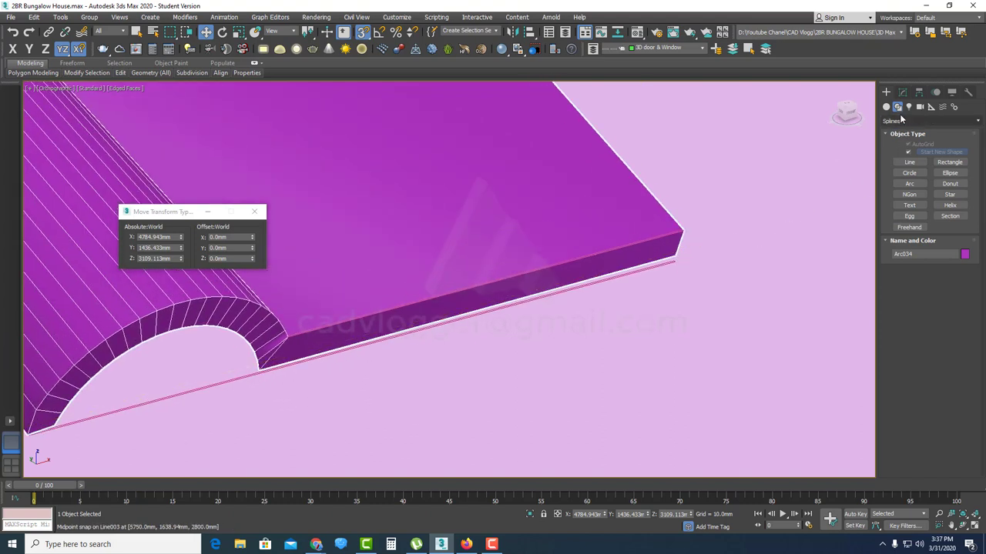
- Move the two front vertices at the flat panel's outer end in the YZ plane, snapping the lower one to the reference rectangle's corner
click(903, 92)
click(903, 242)
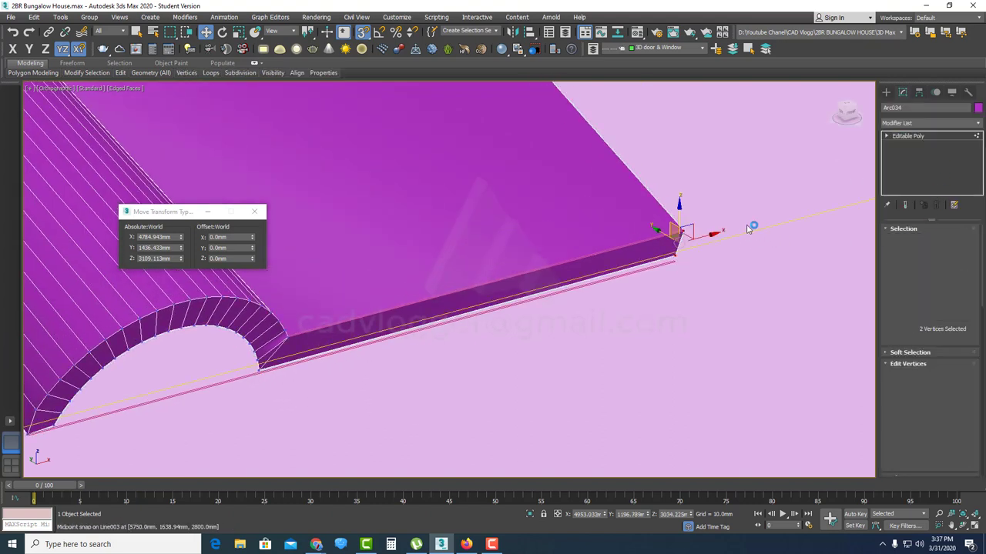
drag(704, 196, 647, 283)
scroll(670, 262, up, 8)
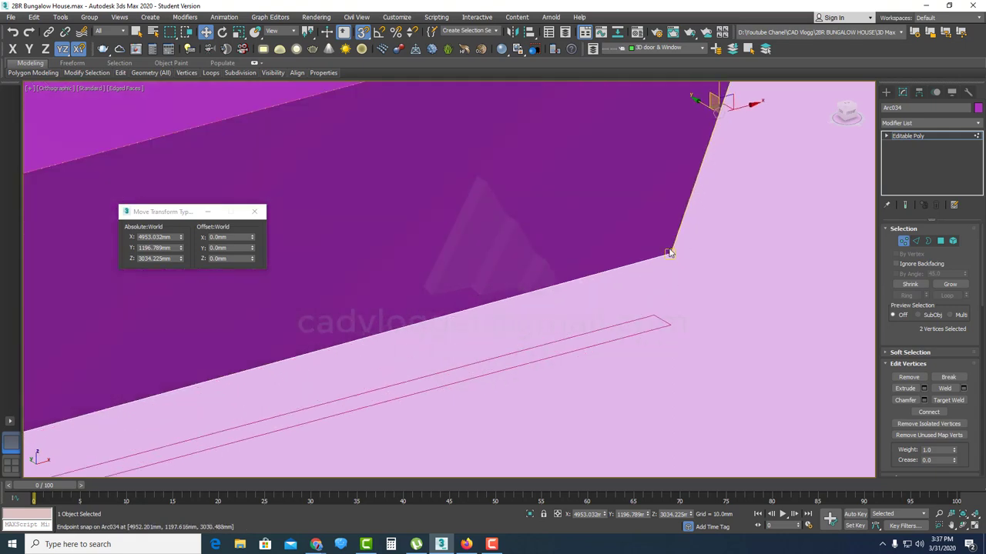
drag(670, 253, 650, 312)
scroll(677, 275, down, 6)
scroll(613, 299, down, 3)
- Move the two front vertices where the curve meets the flat panel along Y, aligning the lower one with the reference rectangle
middle_drag(226, 368, 501, 268)
scroll(502, 269, up, 3)
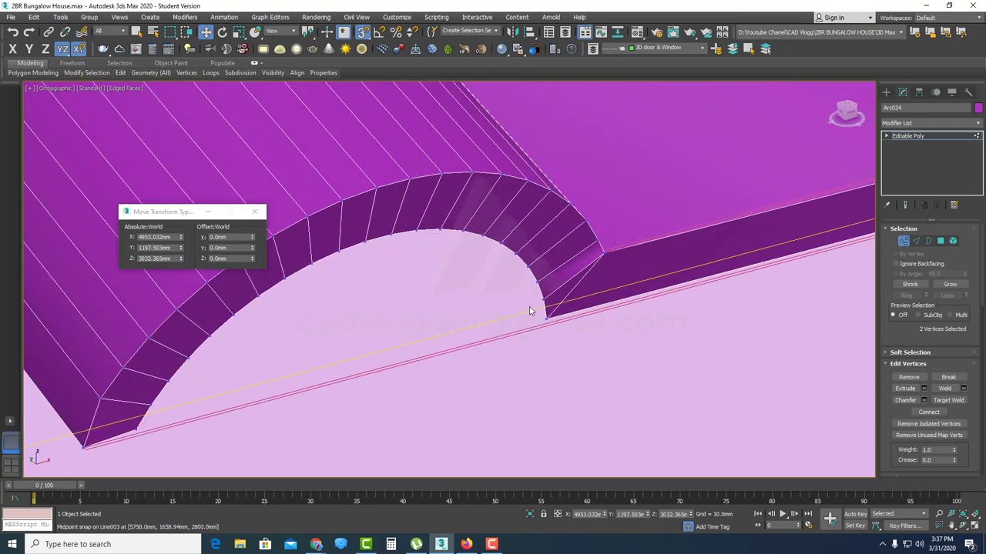
scroll(570, 302, up, 2)
scroll(594, 295, down, 4)
scroll(589, 304, up, 4)
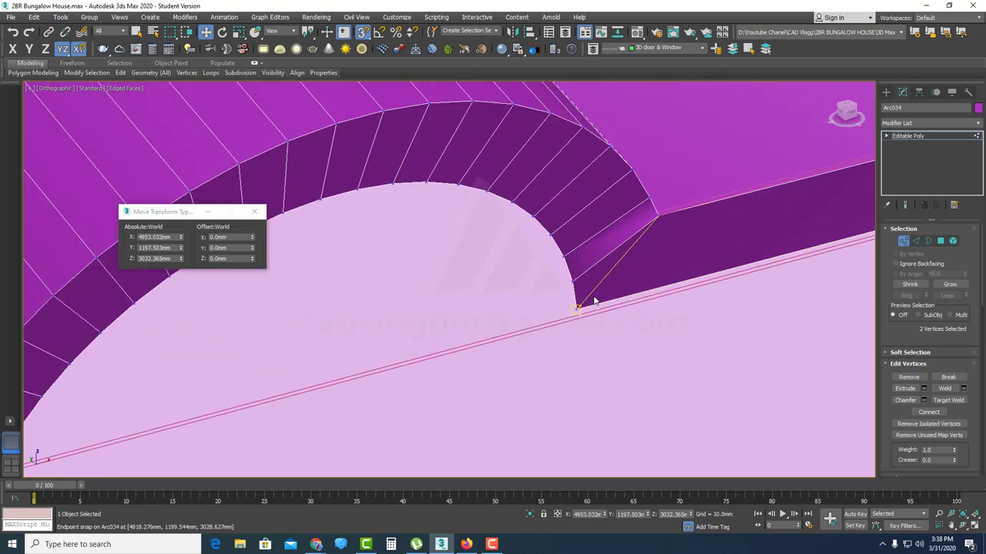
scroll(585, 306, down, 3)
scroll(652, 249, up, 3)
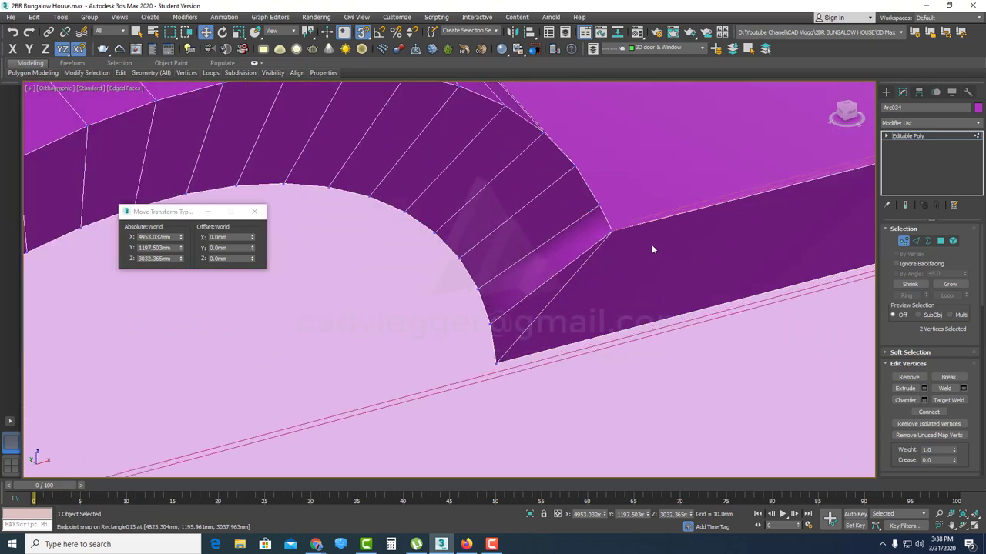
ctrl+click(499, 364)
scroll(508, 366, down, 3)
middle_drag(537, 296, 574, 205)
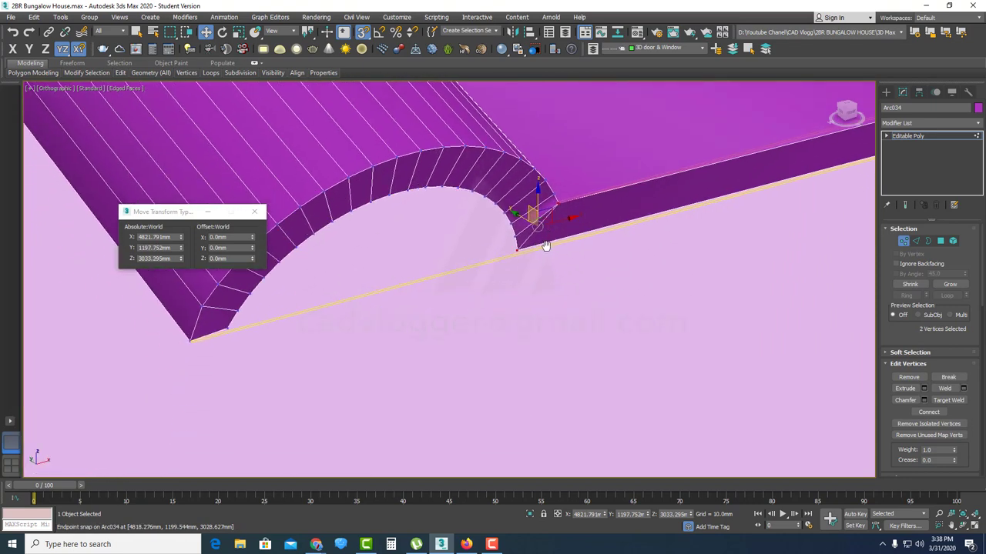
scroll(539, 249, up, 3)
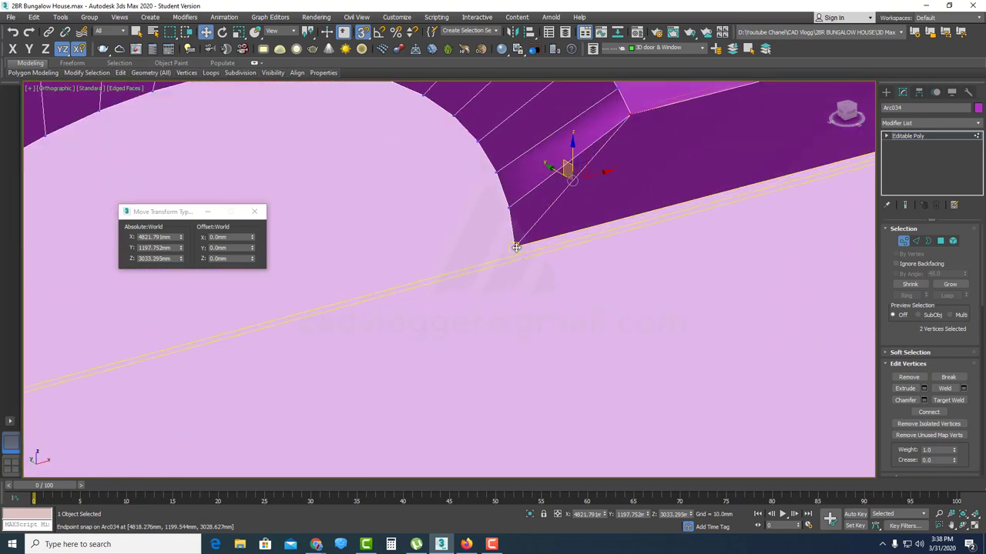
drag(516, 252, 515, 266)
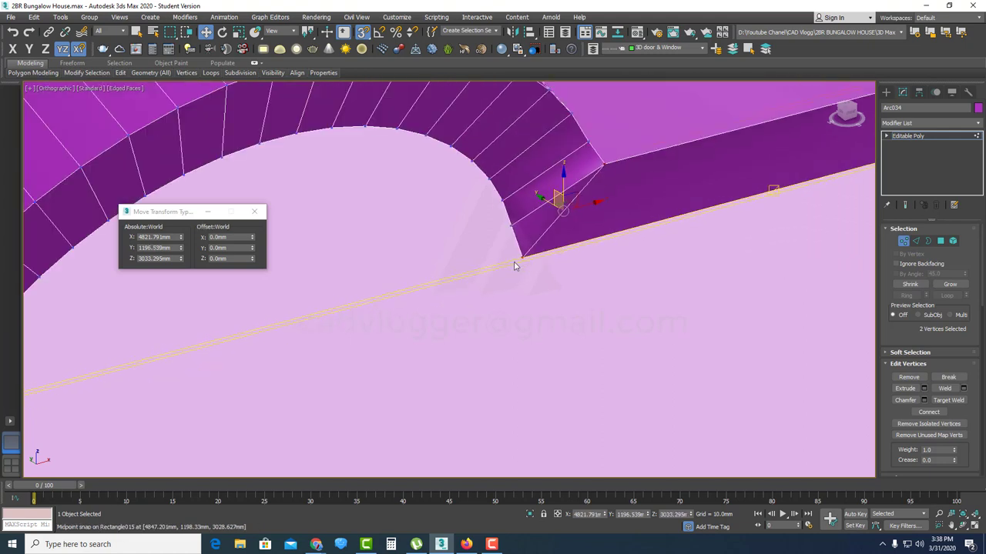
- Move the inner vertex of the curve's outer foot along Y onto the reference rectangle, at Y 1198.33 mm
scroll(515, 266, down, 5)
scroll(330, 315, up, 8)
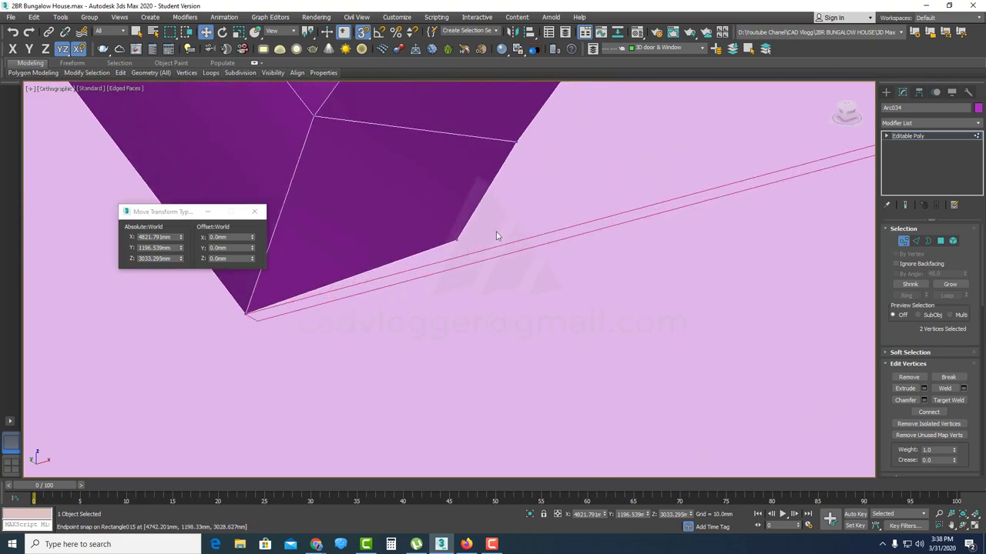
drag(445, 260, 468, 256)
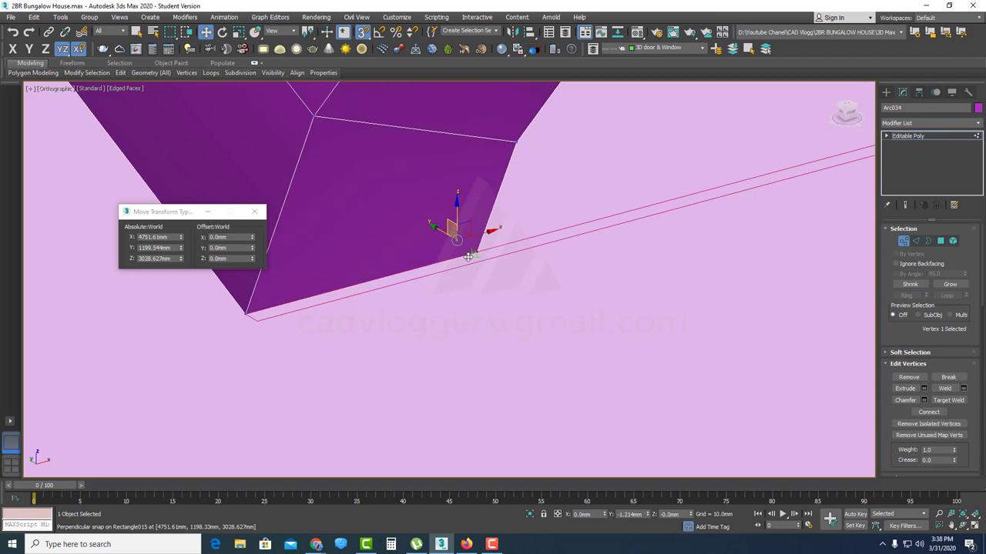
scroll(468, 266, down, 6)
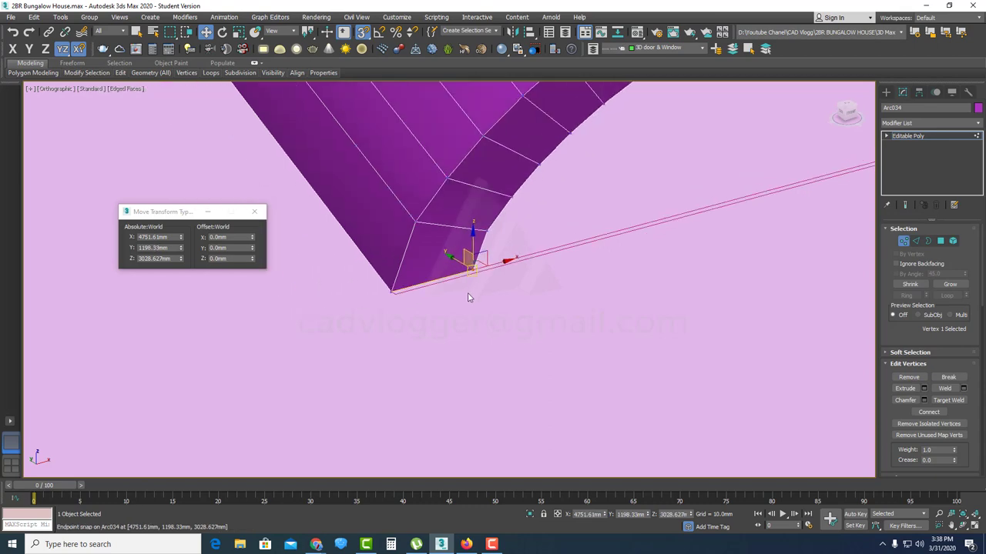
alt+middle_drag(535, 283, 557, 281)
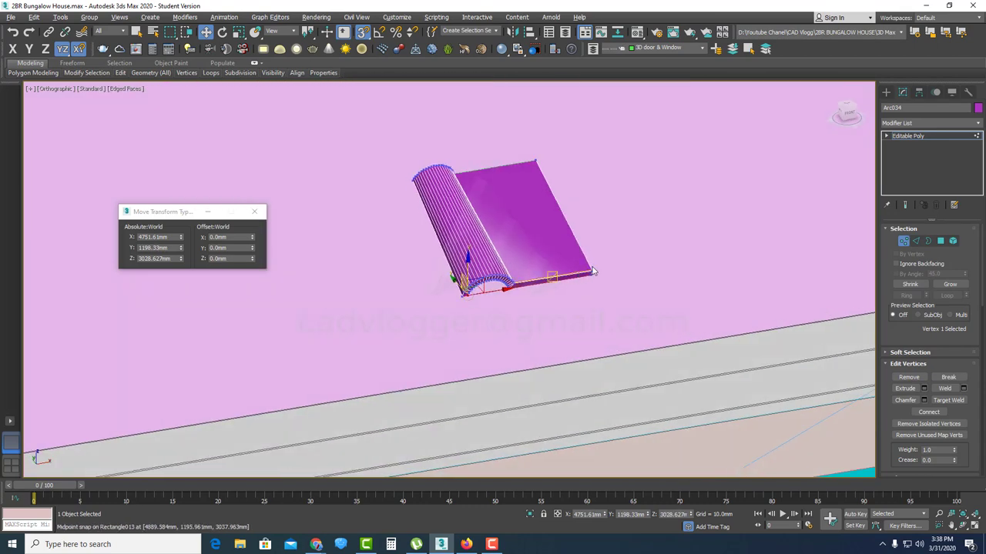
- Leave vertex editing on the piece and delete the reference rectangle along its front bottom edge
scroll(608, 274, up, 7)
scroll(575, 309, down, 3)
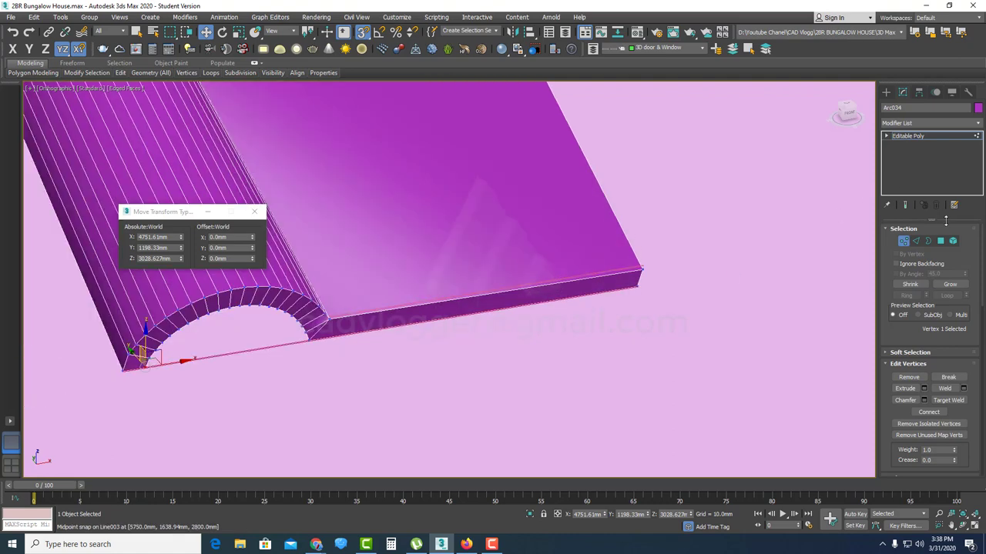
click(905, 242)
scroll(454, 330, up, 2)
scroll(616, 271, up, 2)
scroll(541, 266, up, 2)
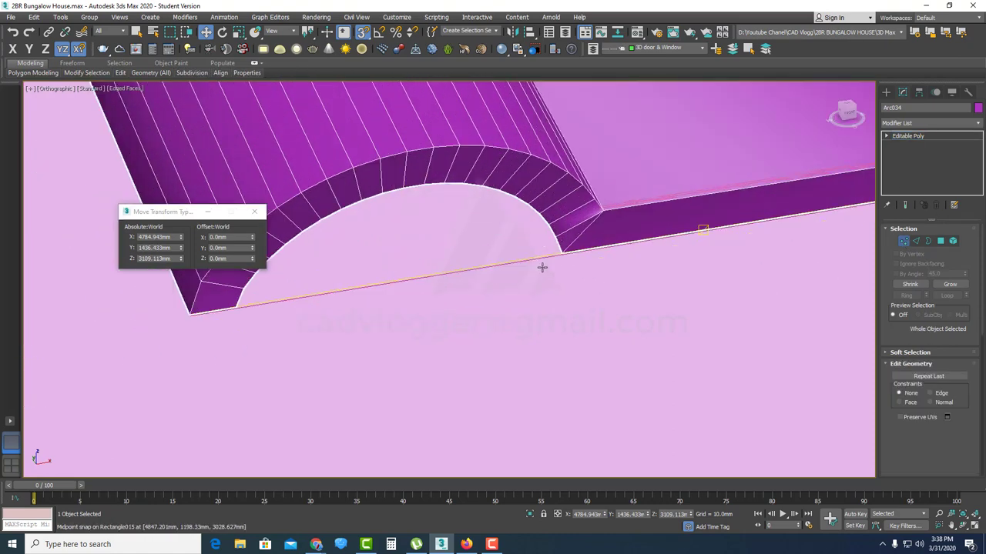
key(Delete)
click(616, 205)
key(Delete)
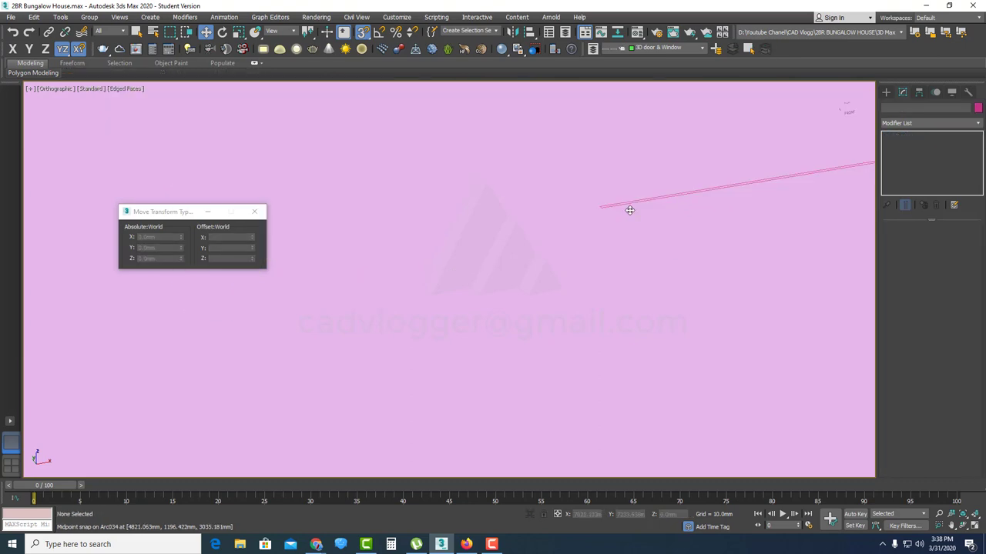
key(ctrl+z)
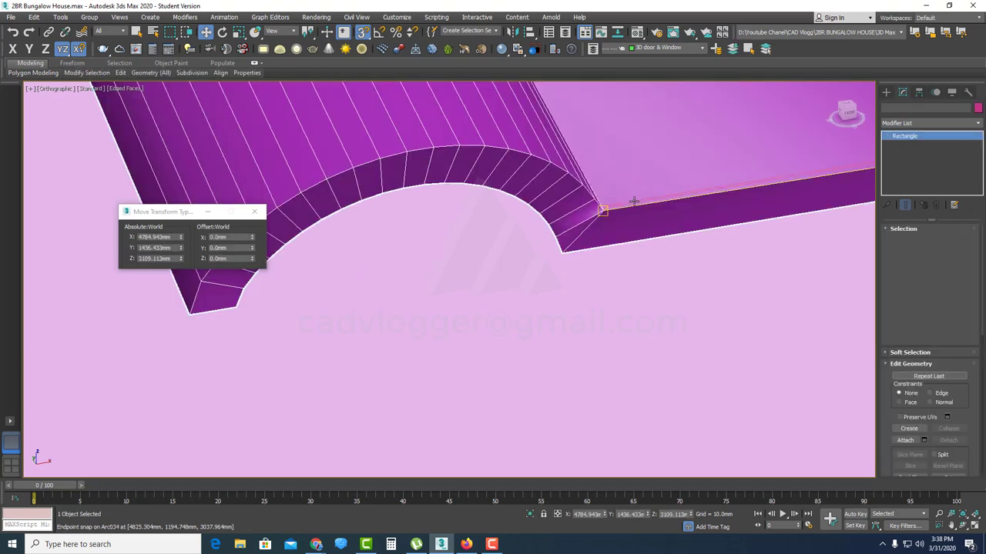
- Delete the leftover thin rectangle along the flat panel's front top edge
click(636, 200)
key(Delete)
scroll(628, 215, down, 10)
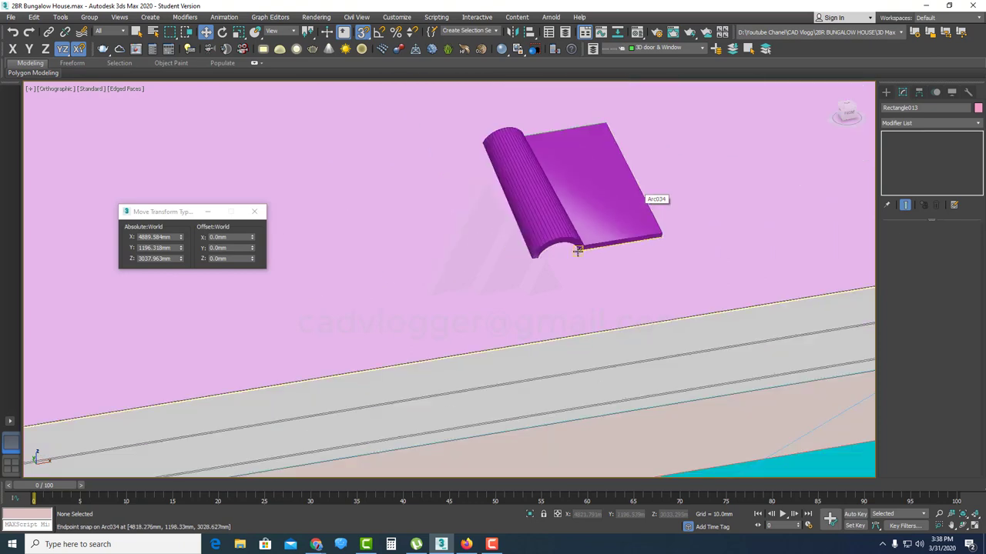
middle_drag(331, 312, 668, 238)
scroll(269, 307, down, 2)
middle_drag(269, 308, 59, 352)
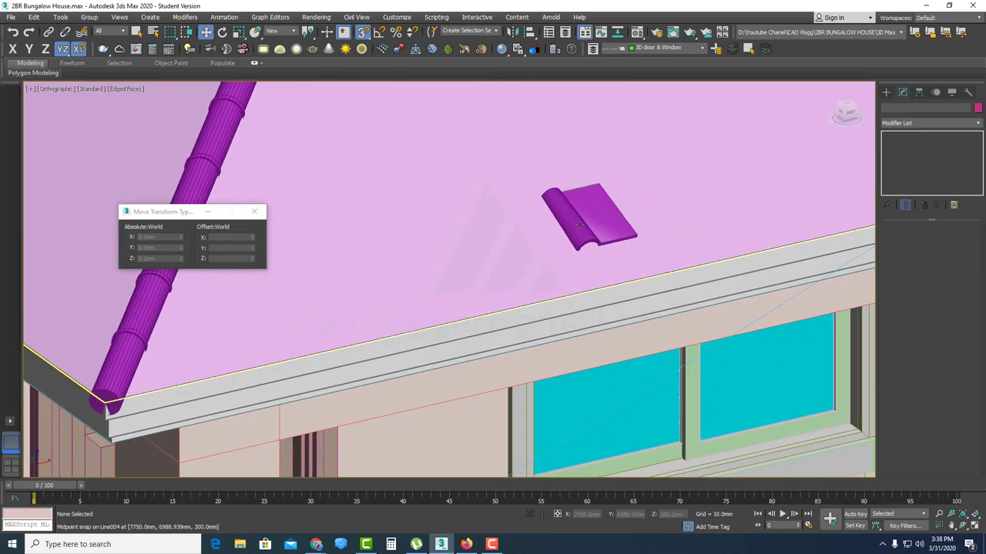
- Clone the roof tile as an independent copy and offset the copy 210 mm along X
scroll(610, 232, up, 10)
click(611, 231)
click(500, 253)
scroll(501, 253, down, 4)
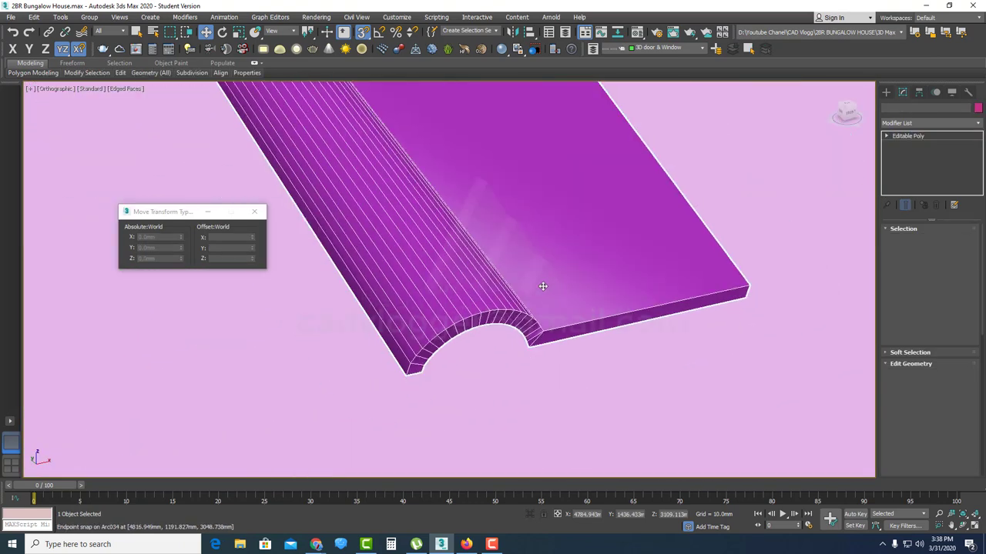
scroll(539, 285, up, 2)
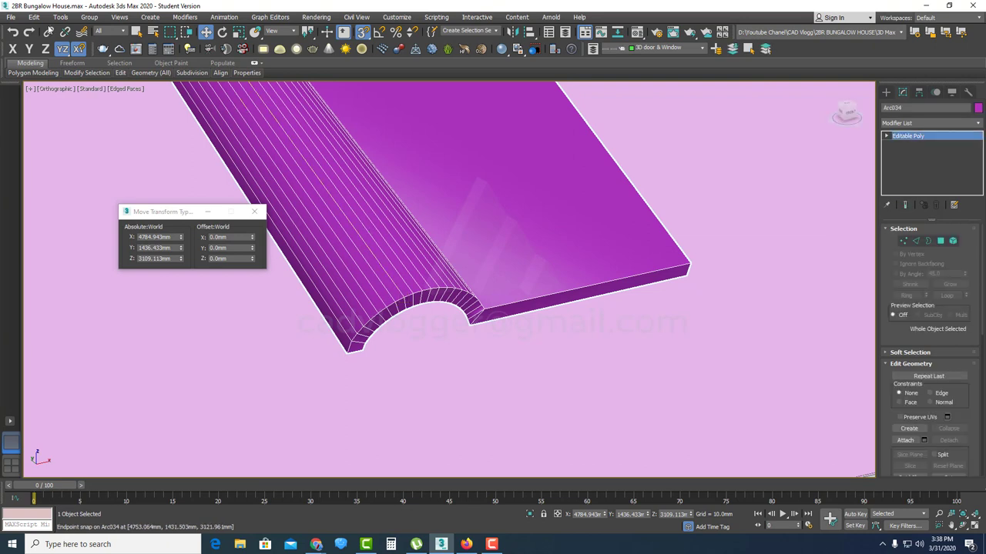
click(34, 17)
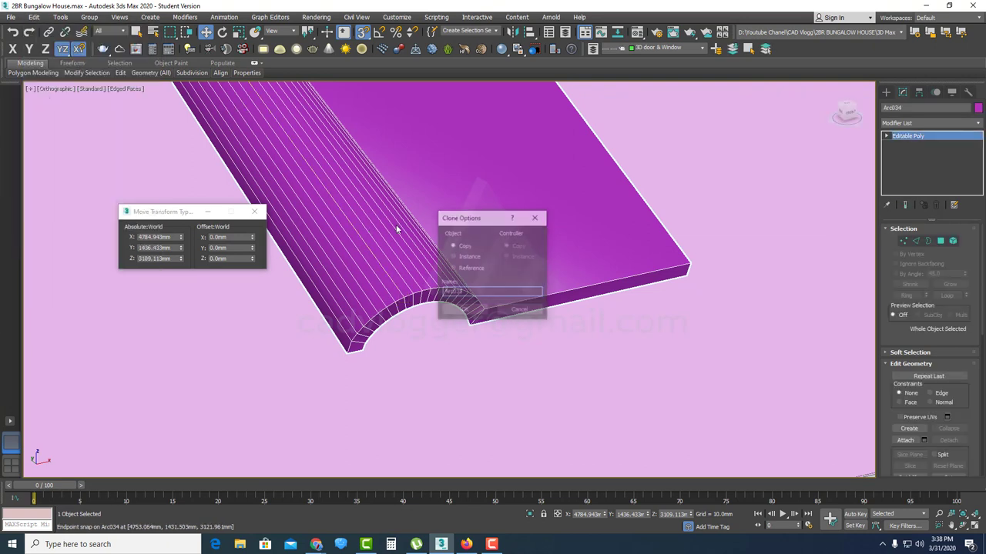
click(43, 99)
click(466, 310)
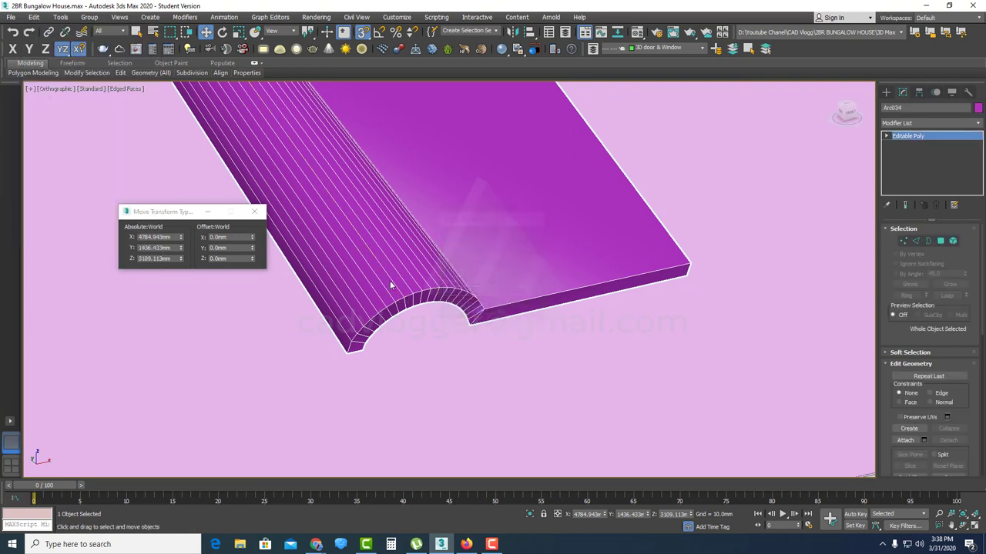
click(243, 238)
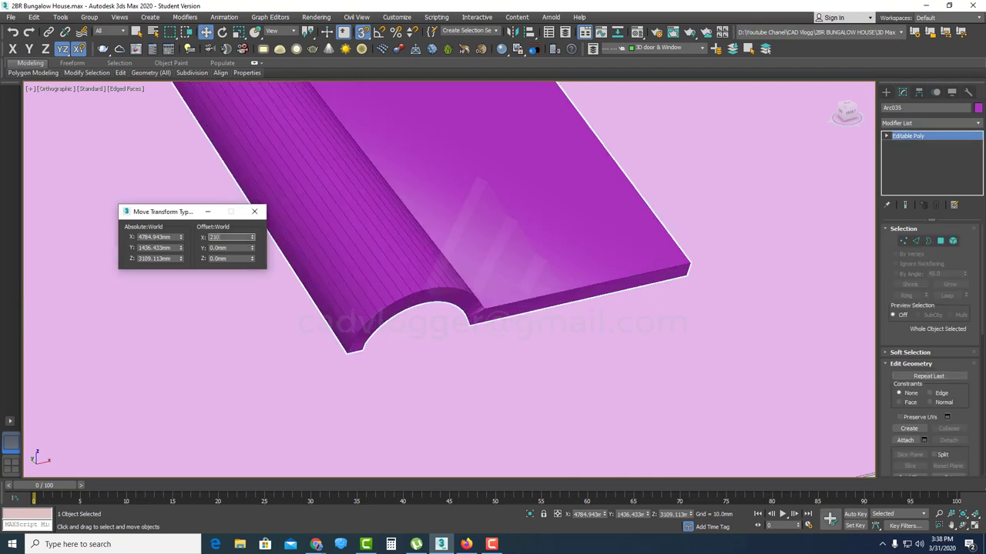
text(210)
key(Return)
- Examine the joint between the two neighbouring tiles along their front edges
scroll(689, 270, up, 5)
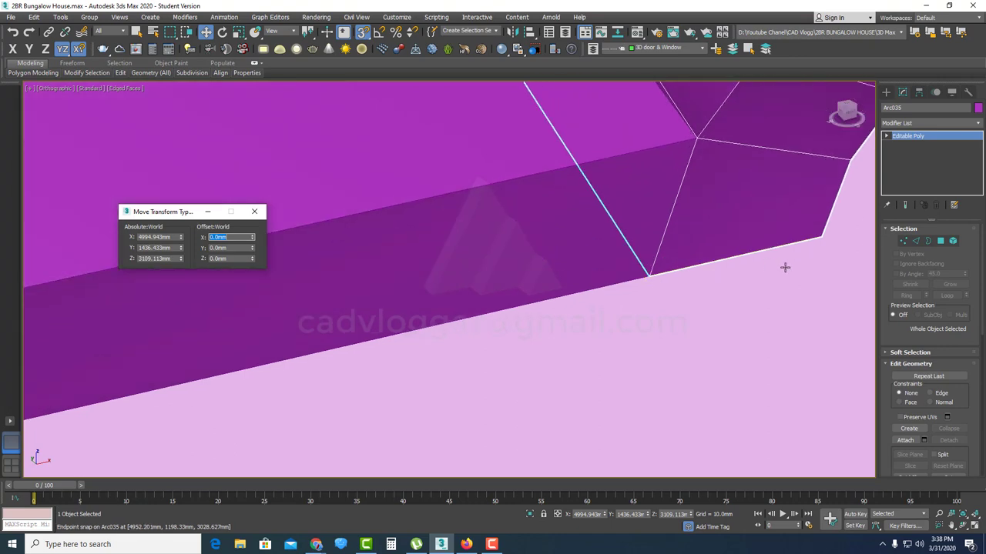
scroll(634, 319, down, 6)
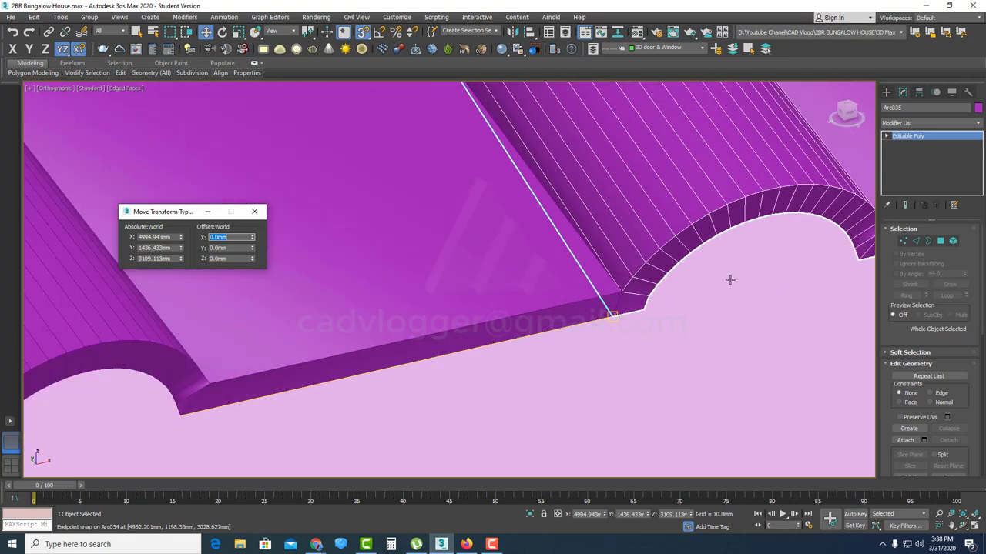
scroll(732, 281, down, 5)
scroll(708, 291, up, 3)
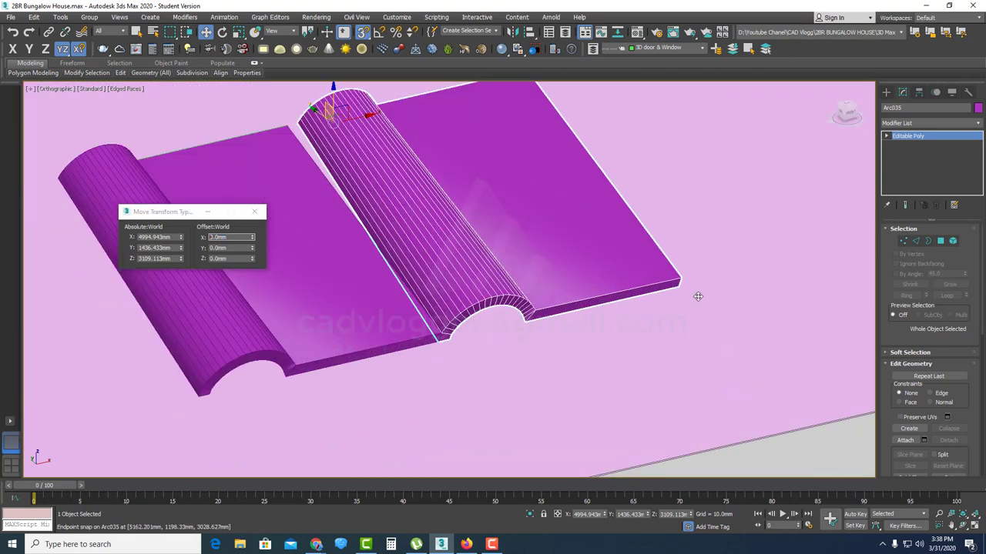
scroll(697, 297, up, 4)
scroll(683, 315, down, 6)
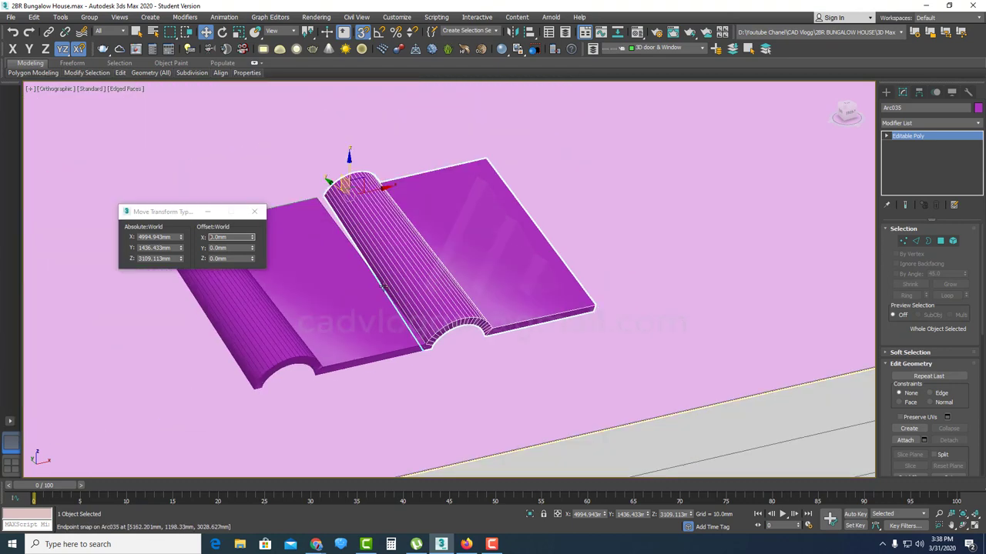
scroll(383, 286, down, 5)
scroll(455, 285, up, 5)
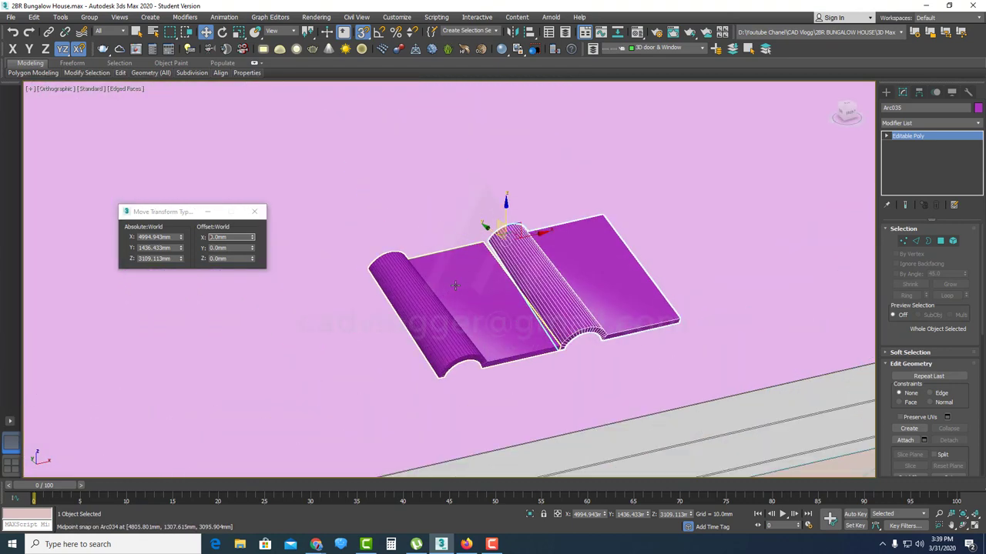
- Make one copy of both tiles up the roof slope, snapping the first tile's front curve foot to its back end
scroll(455, 285, up, 2)
ctrl+click(472, 274)
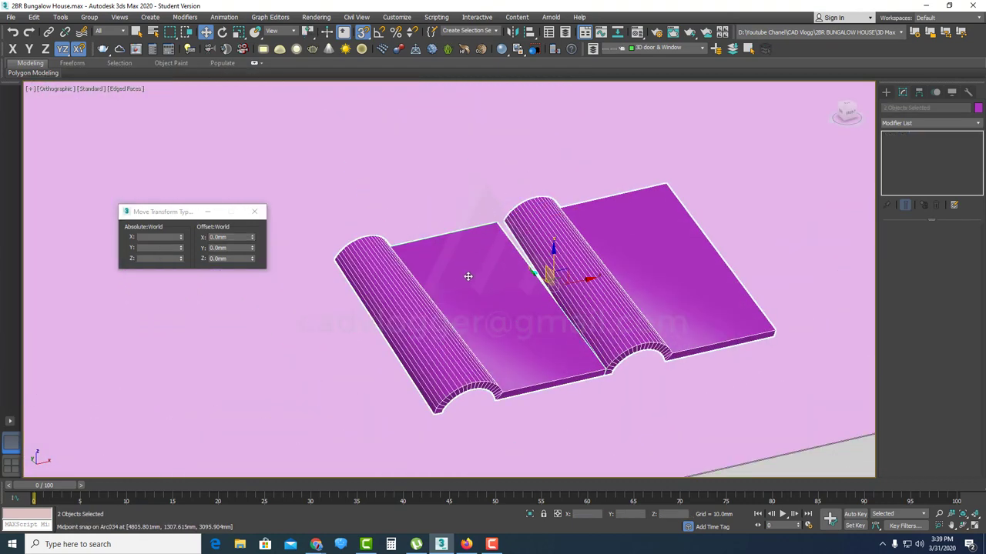
middle_drag(478, 319, 582, 299)
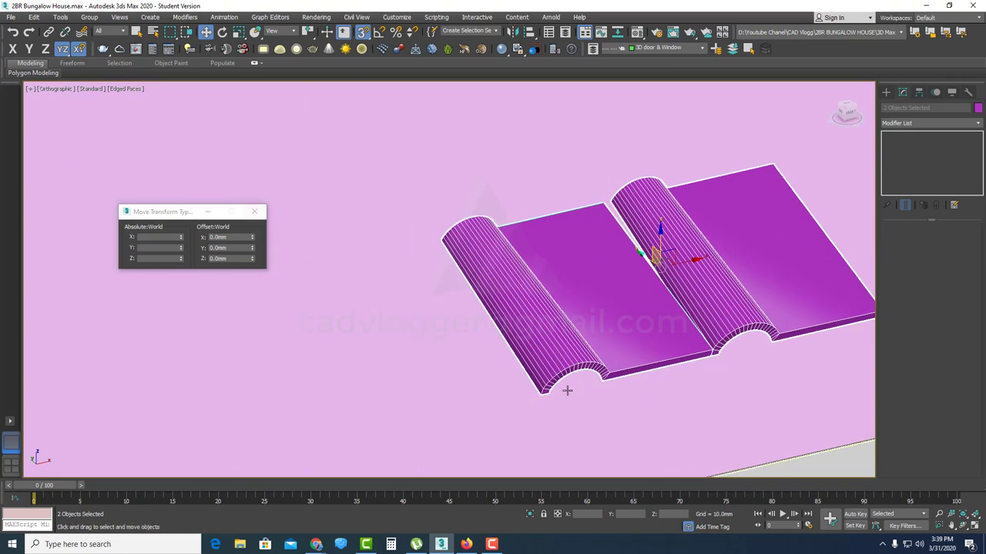
scroll(547, 393, up, 4)
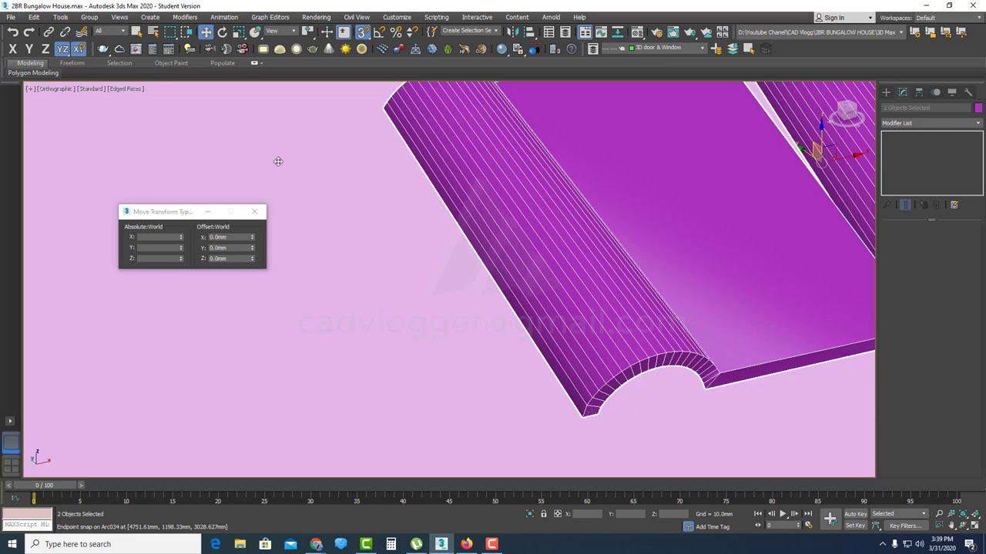
click(206, 34)
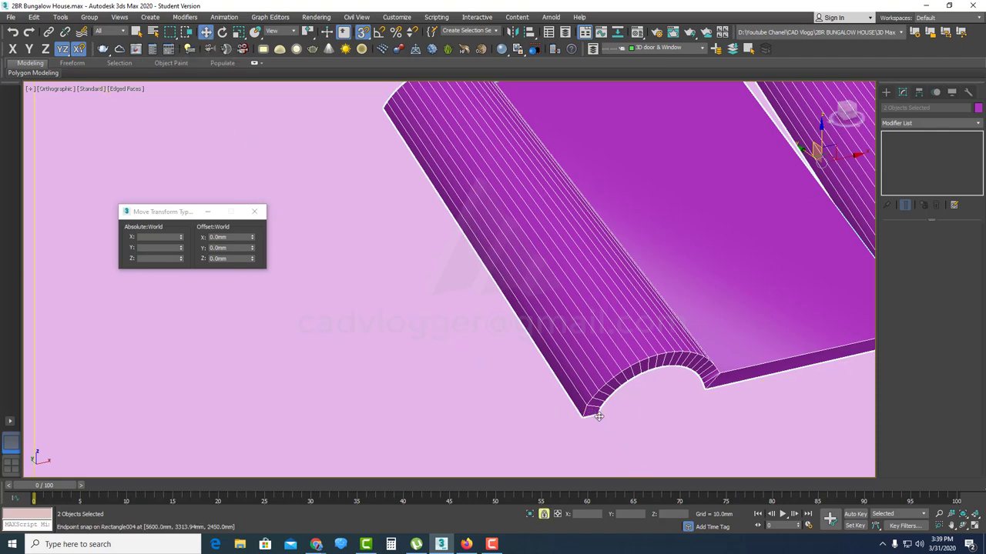
drag(594, 416, 385, 116)
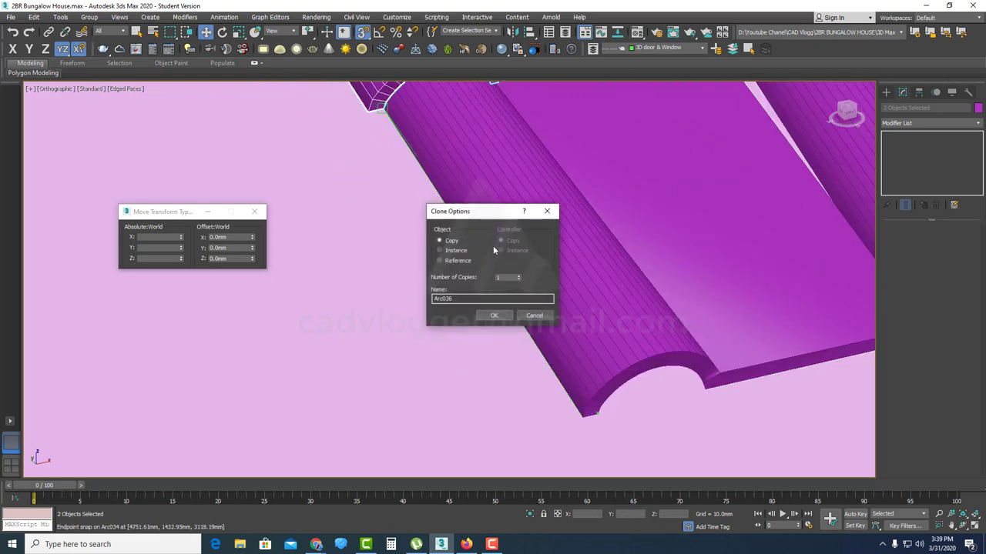
click(495, 317)
- Examine how the upper row's curves and flat panels meet the lower row of tiles
scroll(704, 202, down, 4)
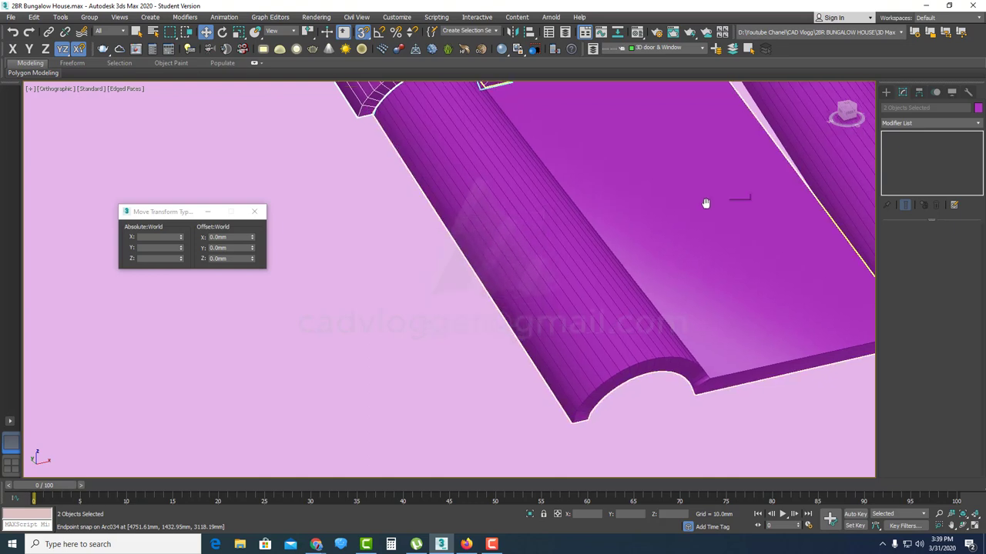
scroll(634, 215, up, 5)
scroll(618, 202, up, 6)
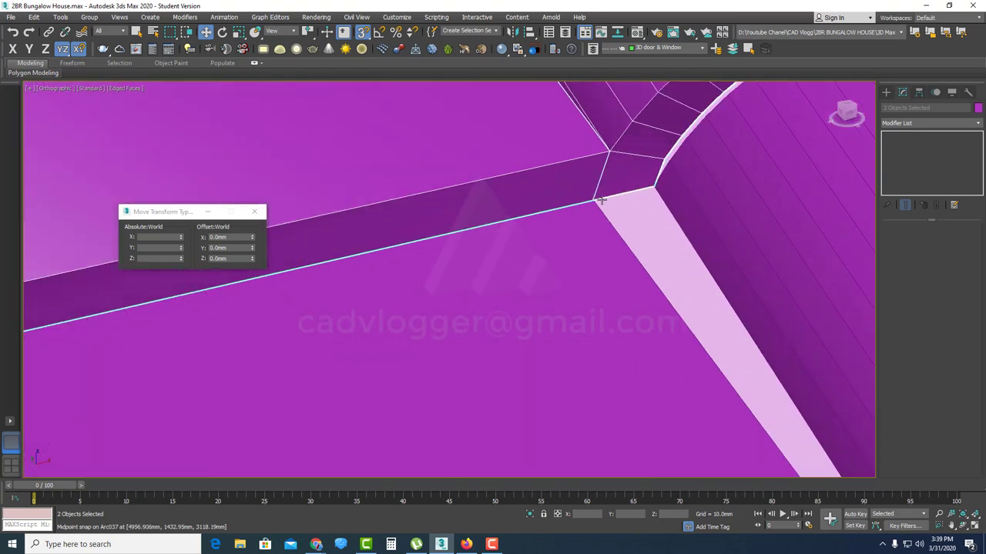
scroll(566, 253, down, 3)
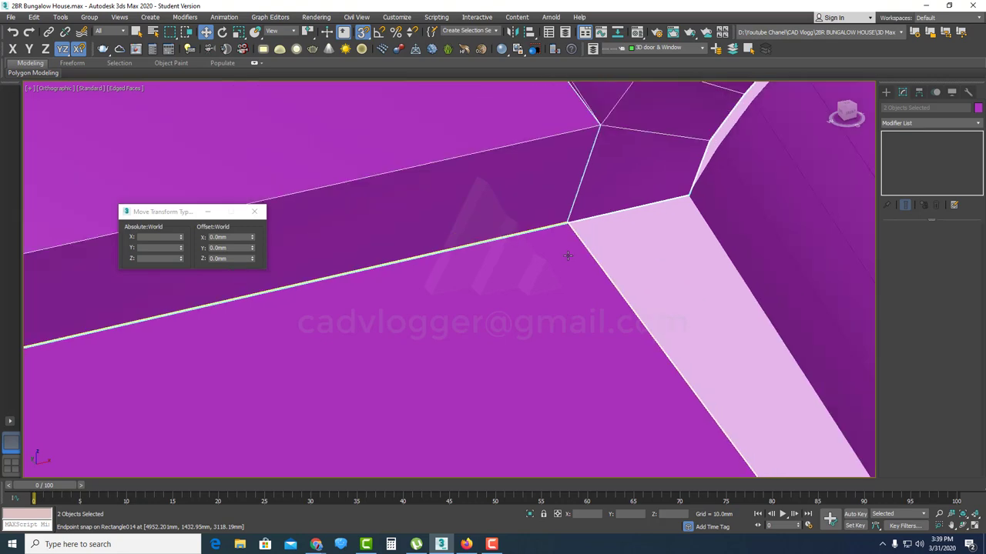
scroll(566, 257, down, 4)
scroll(574, 242, up, 1)
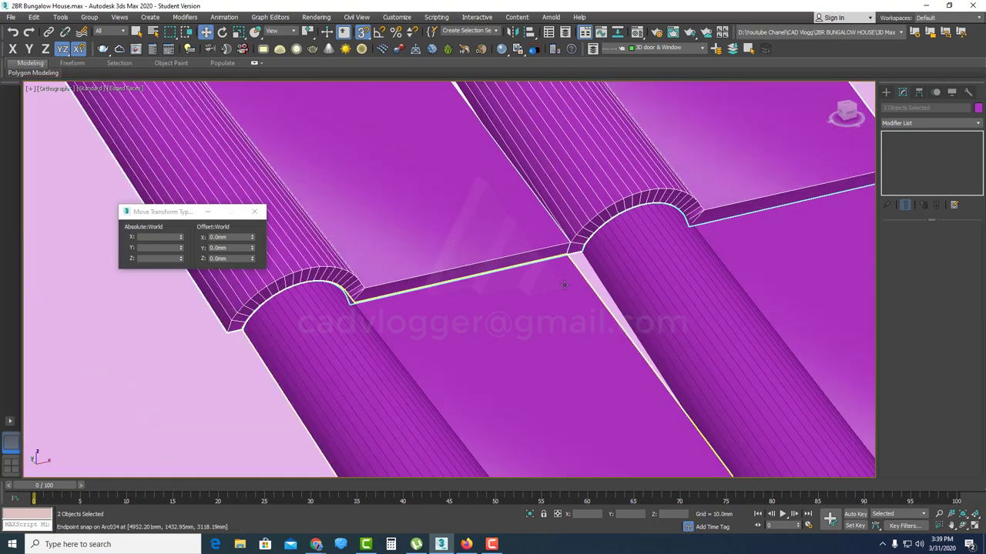
scroll(584, 230, up, 2)
scroll(583, 229, up, 3)
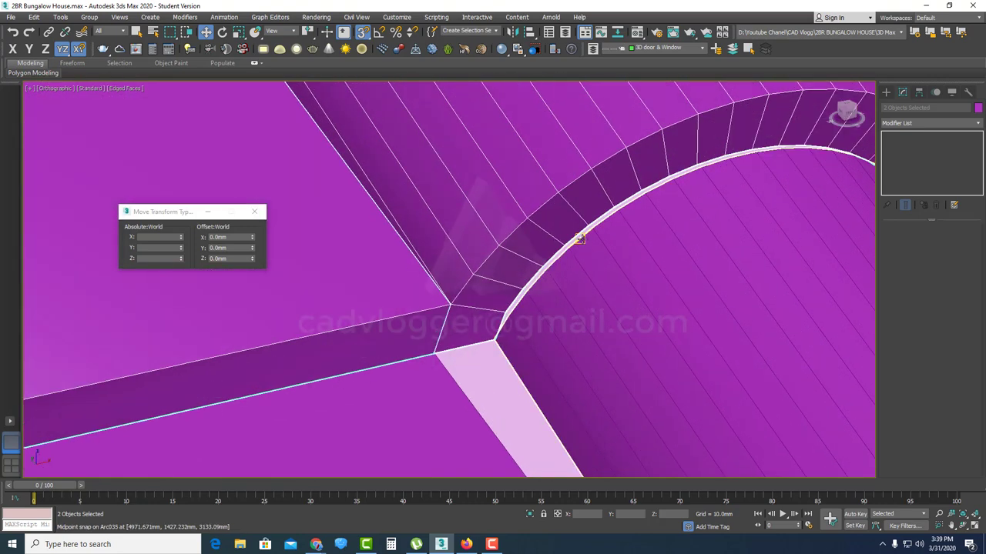
scroll(478, 339, down, 3)
scroll(335, 345, down, 4)
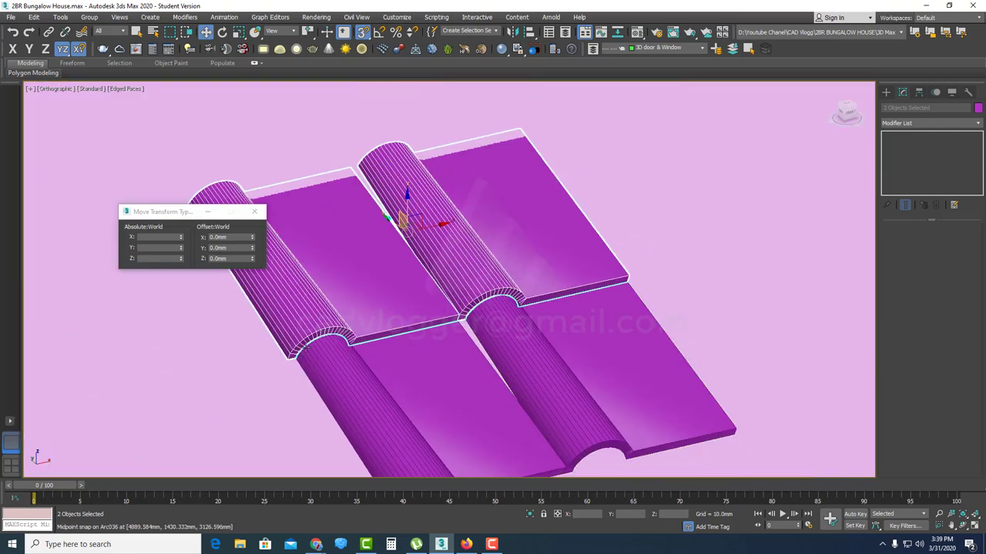
scroll(400, 208, up, 5)
scroll(303, 347, up, 7)
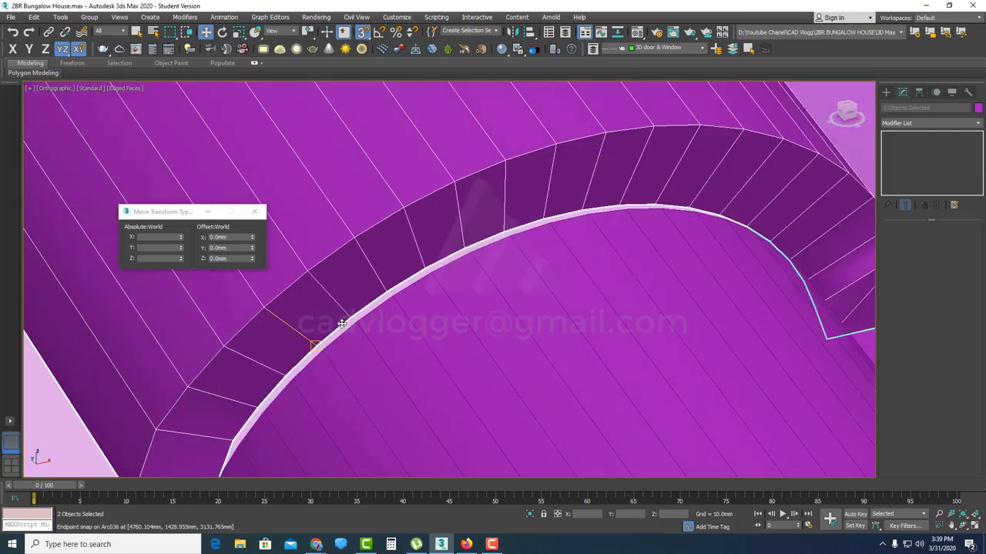
middle_drag(288, 337, 497, 191)
scroll(463, 213, down, 2)
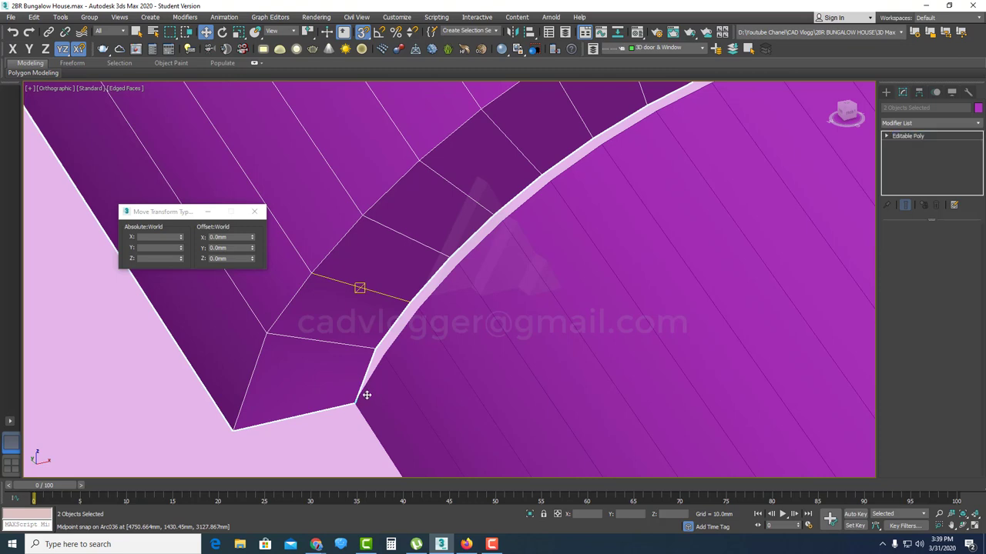
- Move the upper row's first tile in the YZ plane, snapping its inner curve vertex onto the matching vertex of the tile below
click(379, 344)
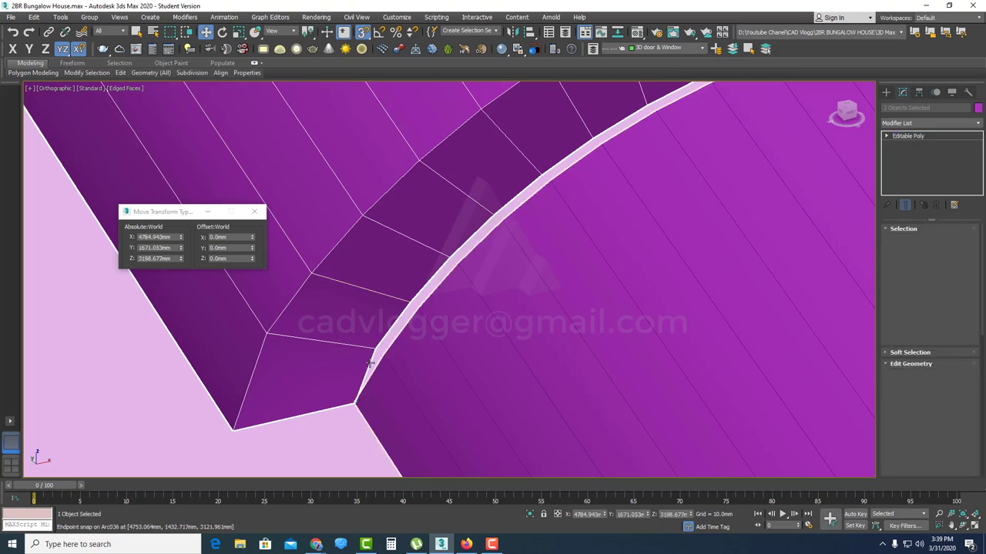
alt+middle_drag(404, 334, 368, 361)
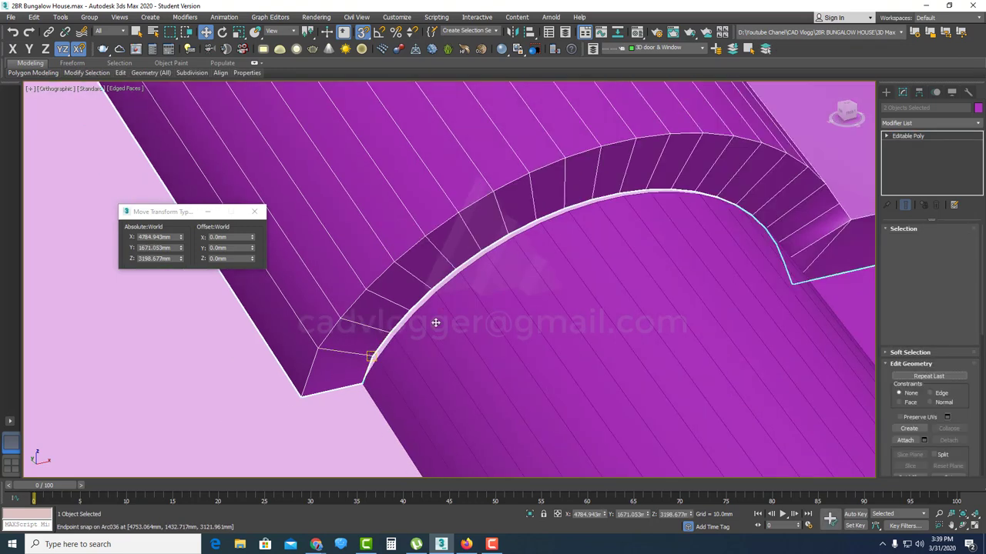
click(721, 297)
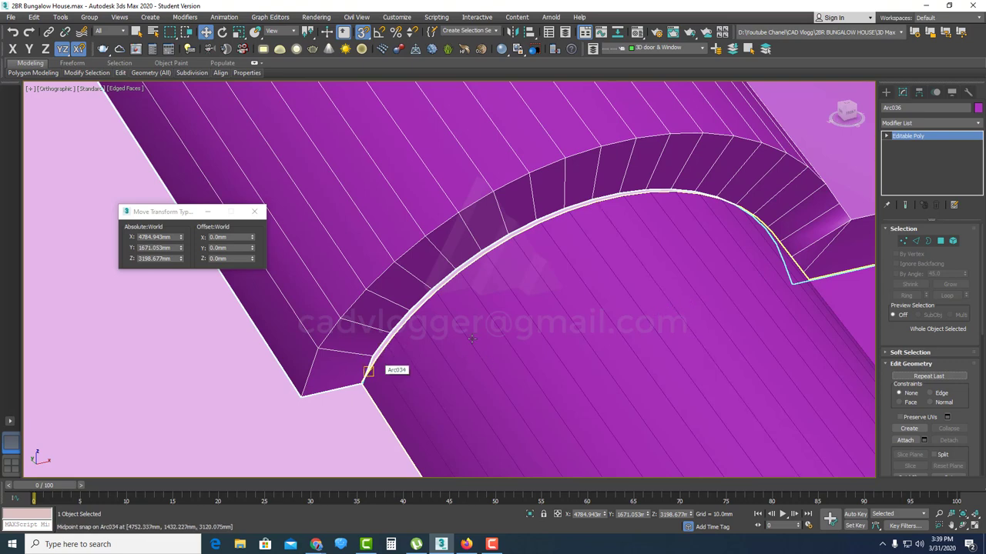
scroll(358, 339, up, 3)
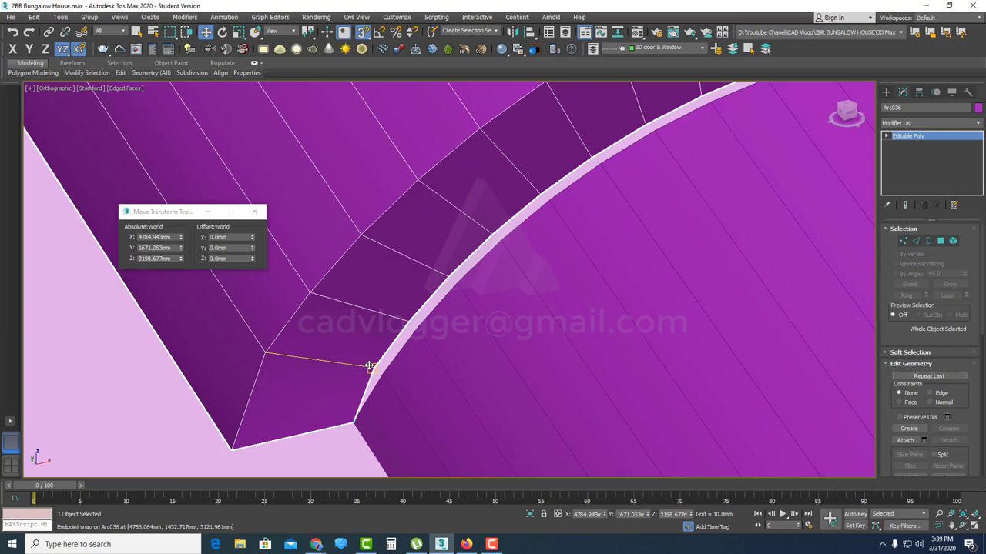
drag(369, 365, 387, 376)
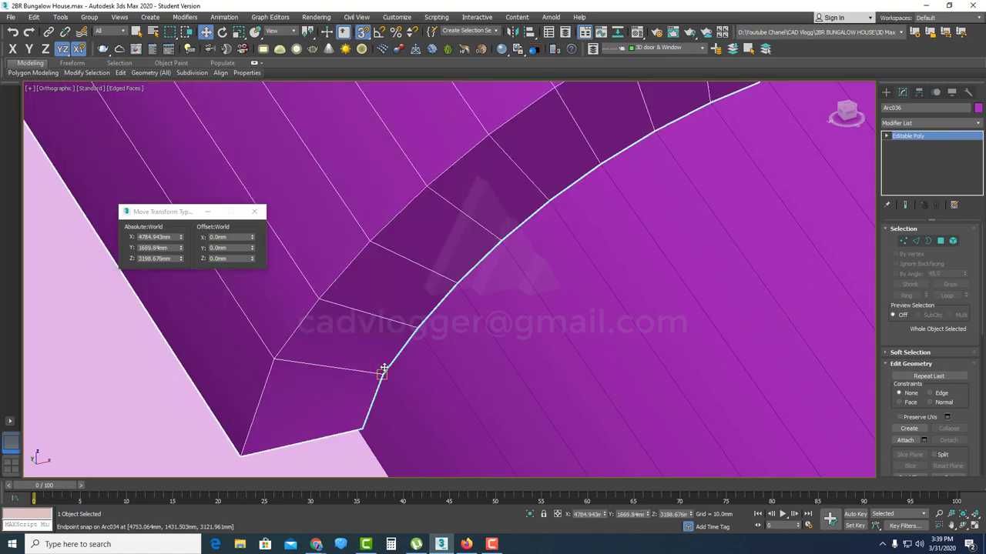
- In wireframe, move that tile's inner front foot vertex onto the lower tile's corner at Y 1432.95 mm, then return to shaded object-level editing
key(F3)
scroll(362, 418, down, 3)
scroll(374, 413, up, 4)
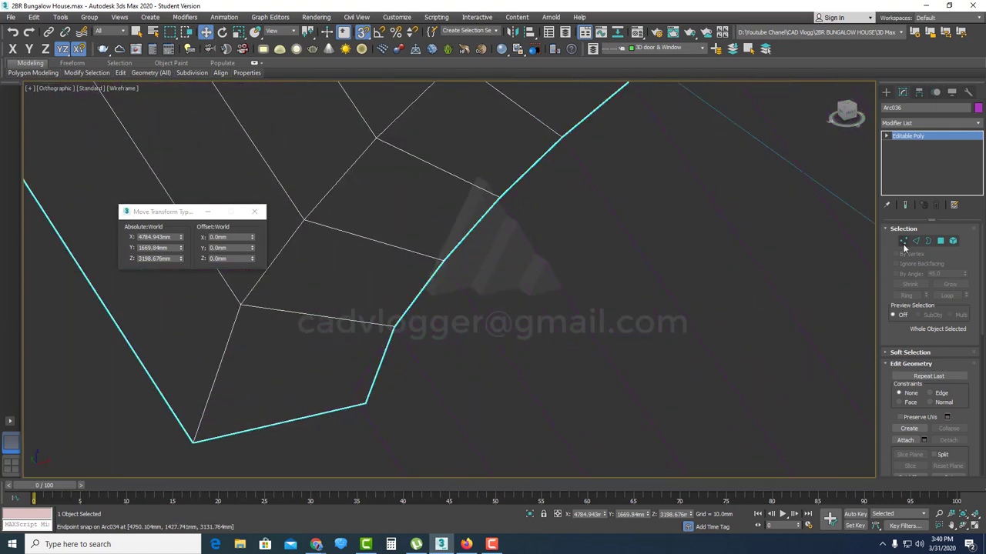
key(1)
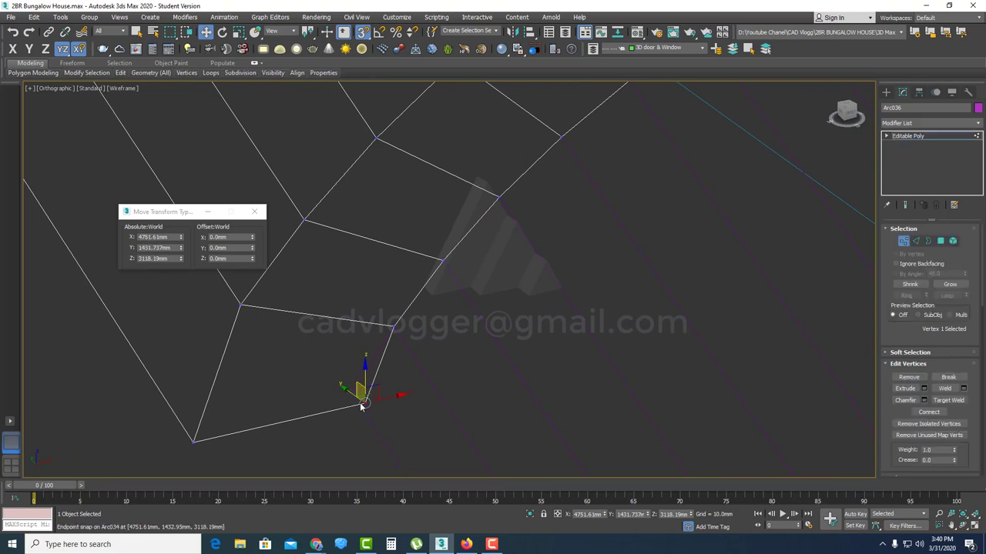
drag(355, 396, 353, 394)
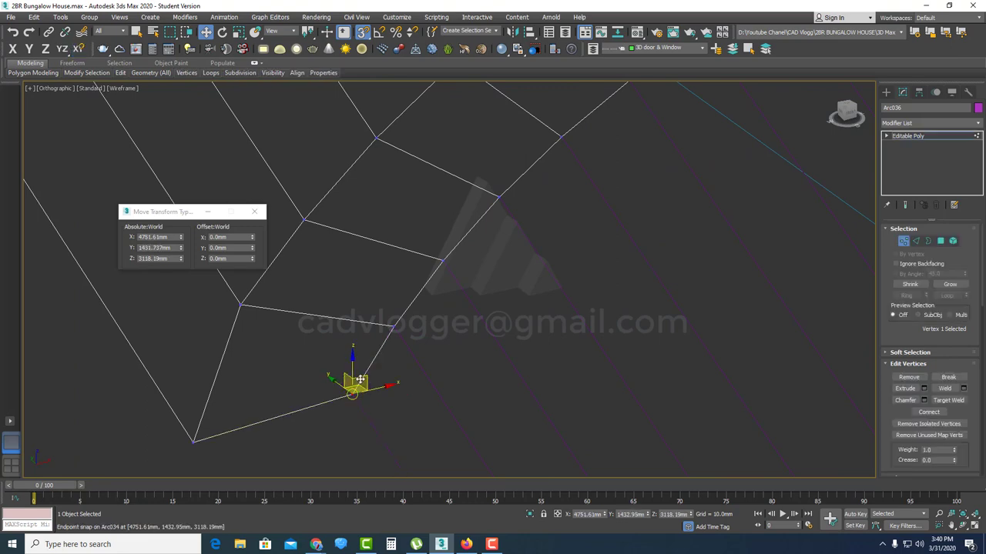
scroll(360, 379, down, 5)
key(F3)
scroll(402, 351, down, 5)
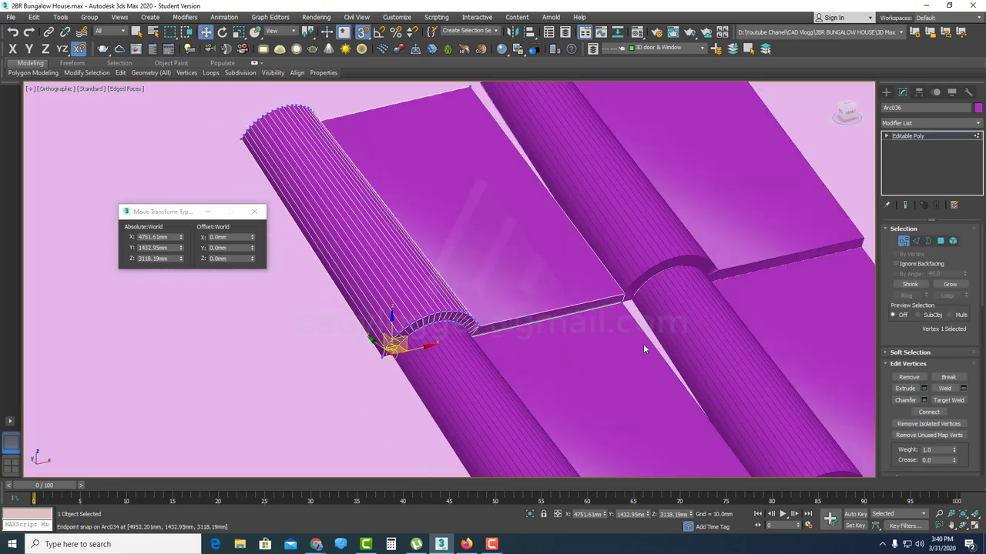
middle_drag(621, 346, 591, 309)
click(904, 242)
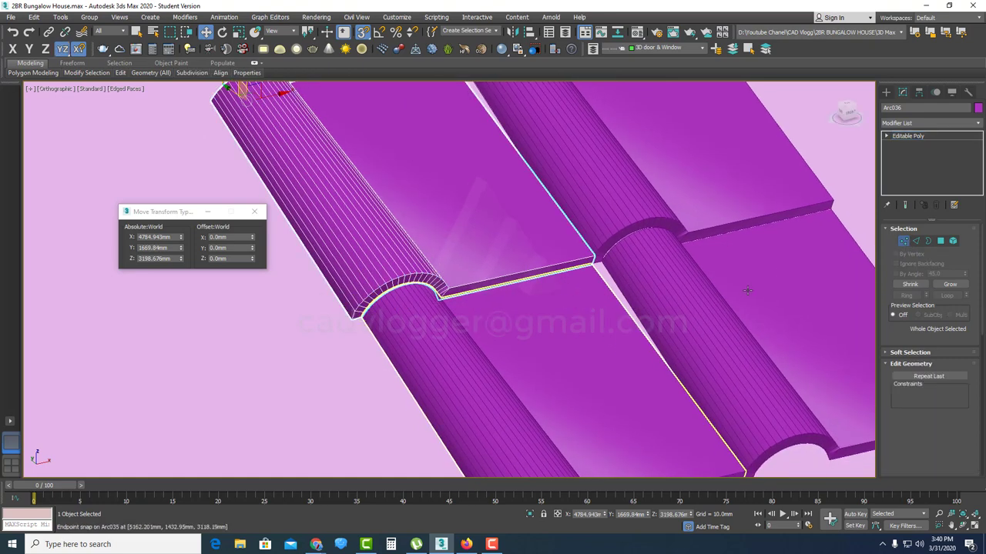
- Delete the two original tiles of the lower row
click(588, 316)
key(Delete)
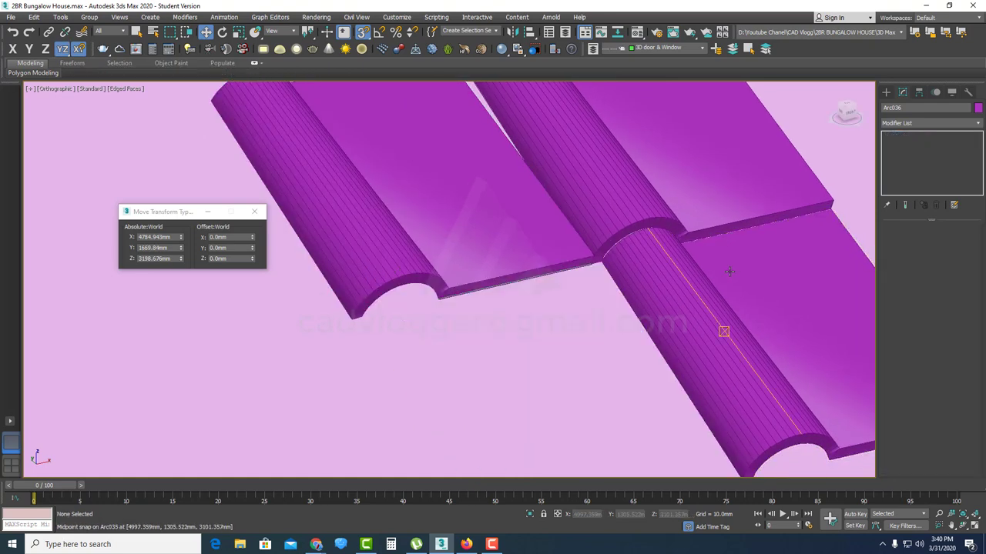
click(677, 279)
key(Delete)
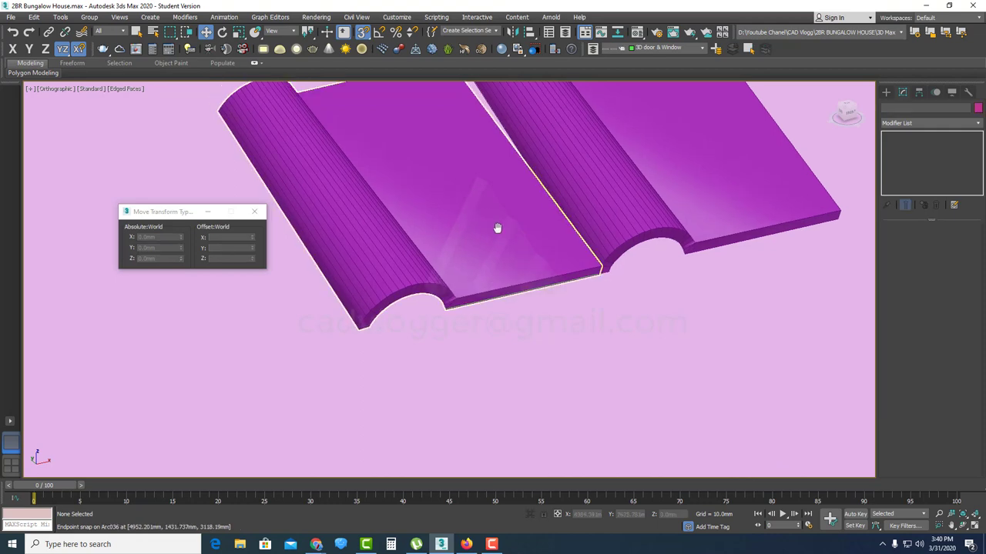
- Make one copy of both tiles up the roof slope, snapping the first tile's front foot corner onto the lower tile's back corner
middle_drag(497, 228, 568, 292)
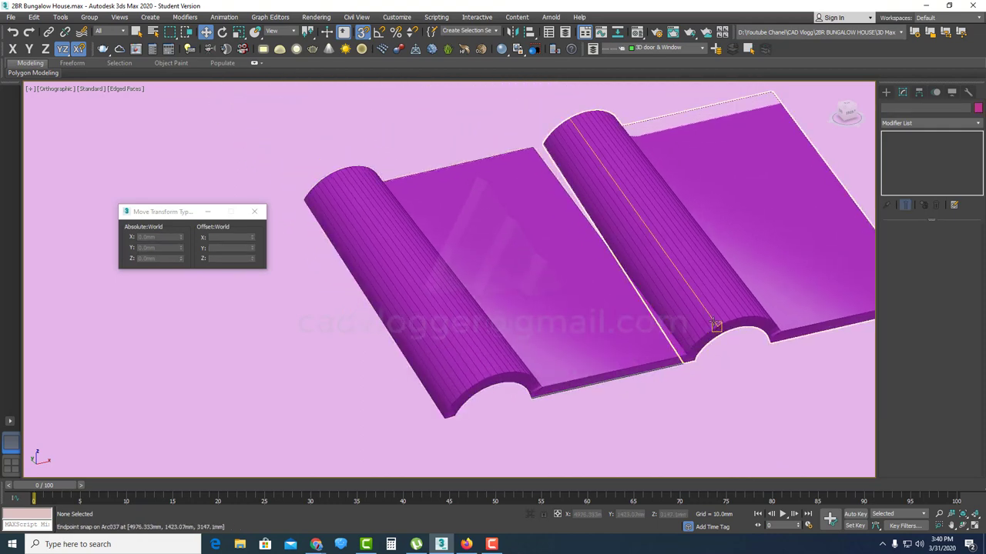
click(714, 322)
ctrl+click(566, 304)
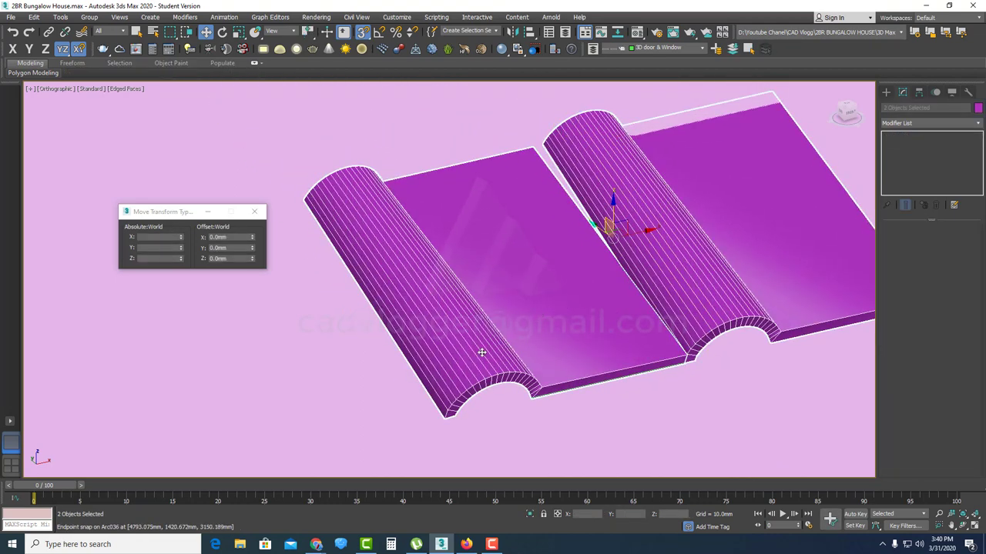
middle_drag(482, 352, 585, 378)
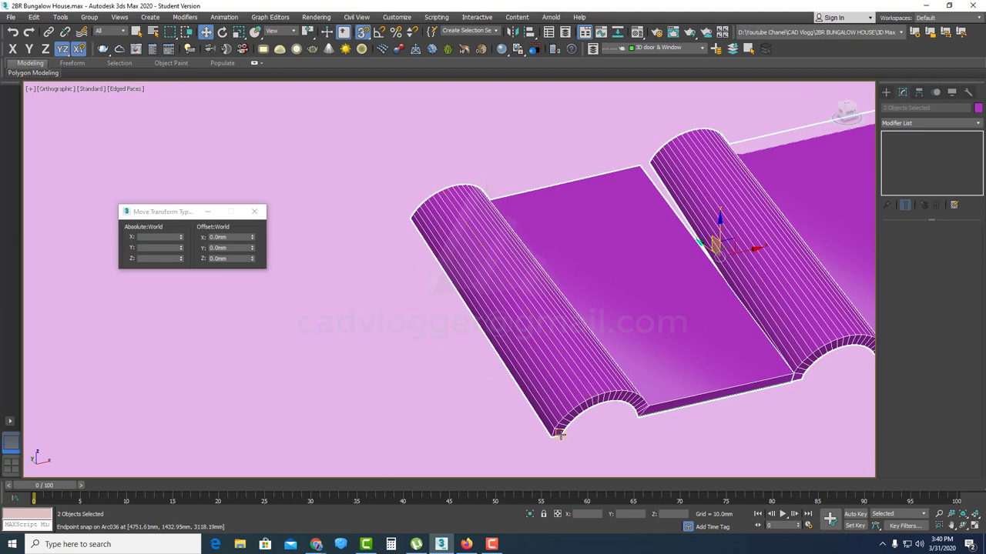
mouse_move(560, 434)
shift+mouse_down()
mouse_move(455, 262)
mouse_move(412, 221)
shift+mouse_up()
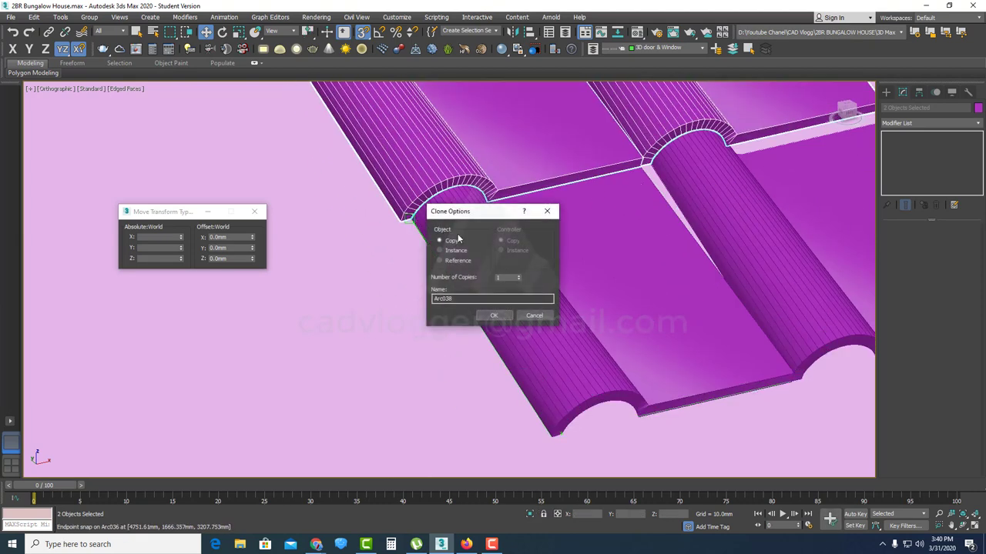
click(492, 315)
- Examine in wireframe and shaded display how the copied upper tiles meet the back edges of the lower tiles
scroll(427, 254, up, 6)
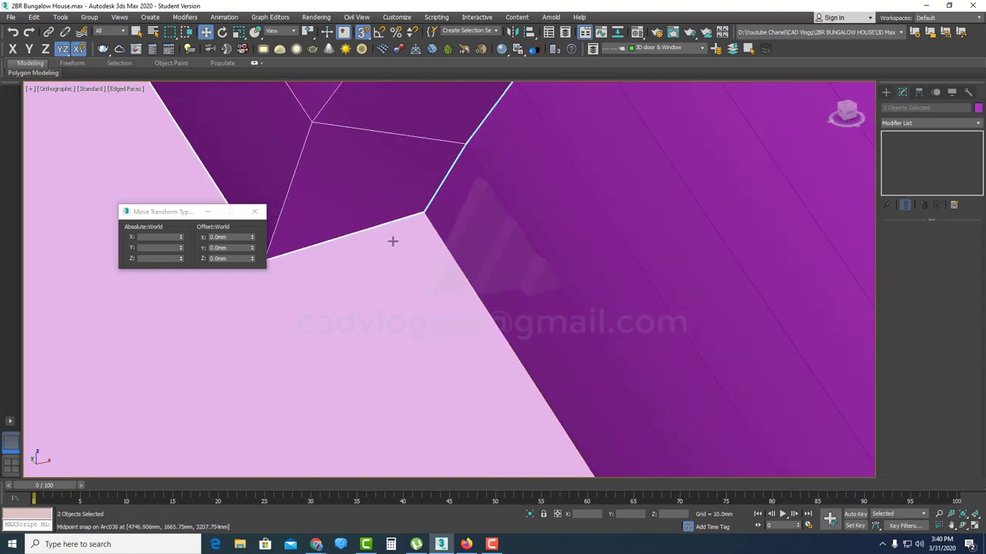
scroll(392, 241, down, 5)
scroll(566, 222, up, 5)
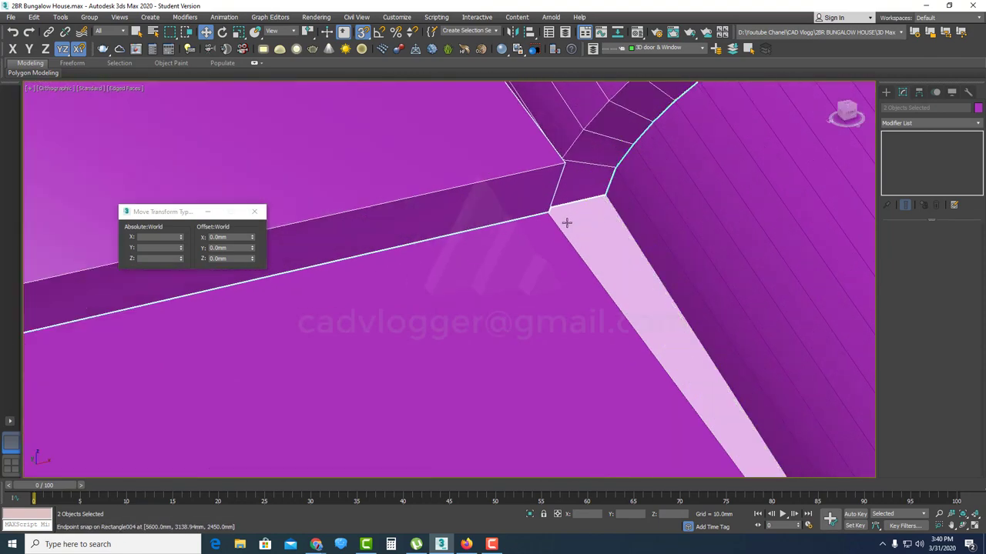
scroll(554, 220, up, 2)
key(F3)
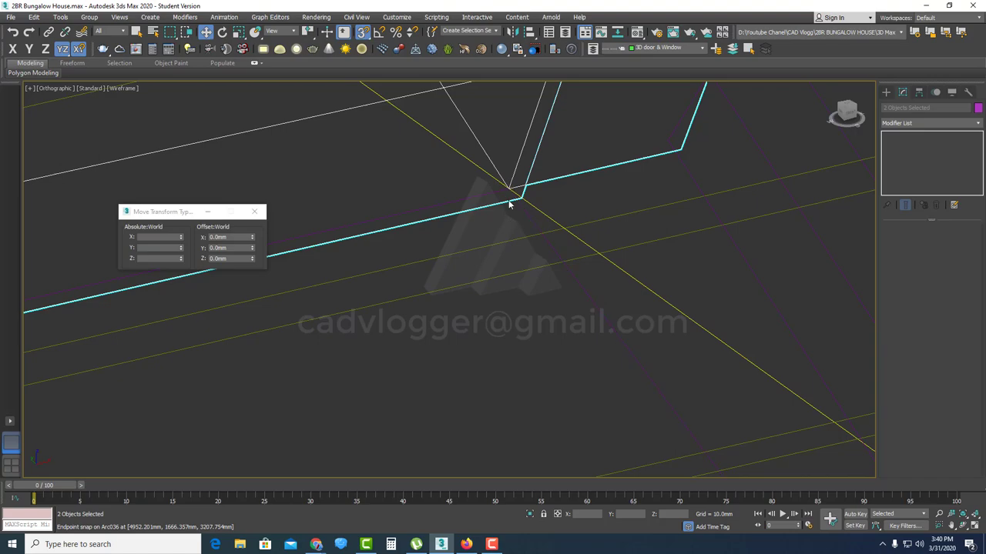
scroll(518, 200, down, 5)
middle_drag(489, 226, 779, 200)
scroll(329, 283, up, 5)
scroll(386, 285, down, 3)
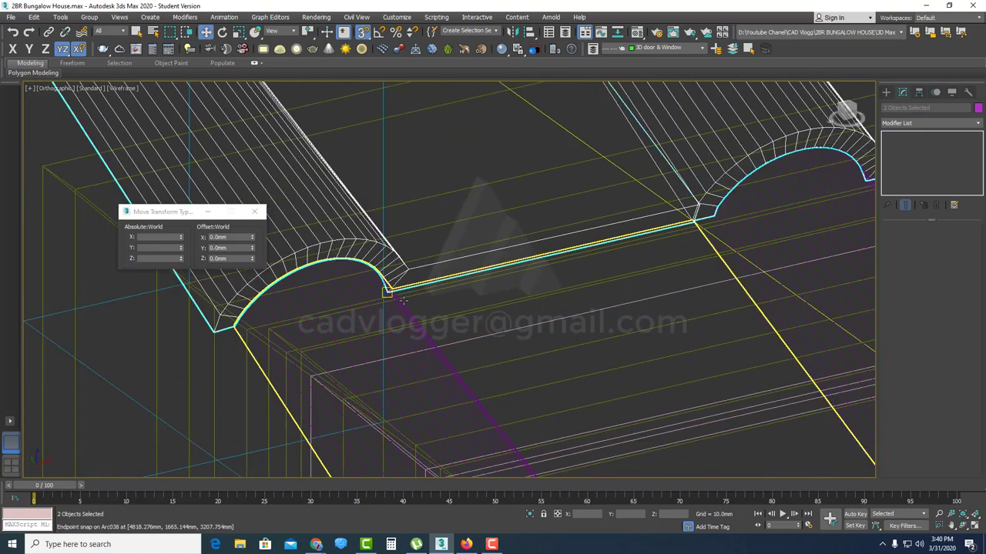
key(F3)
scroll(509, 316, up, 2)
alt+middle_drag(509, 316, 501, 316)
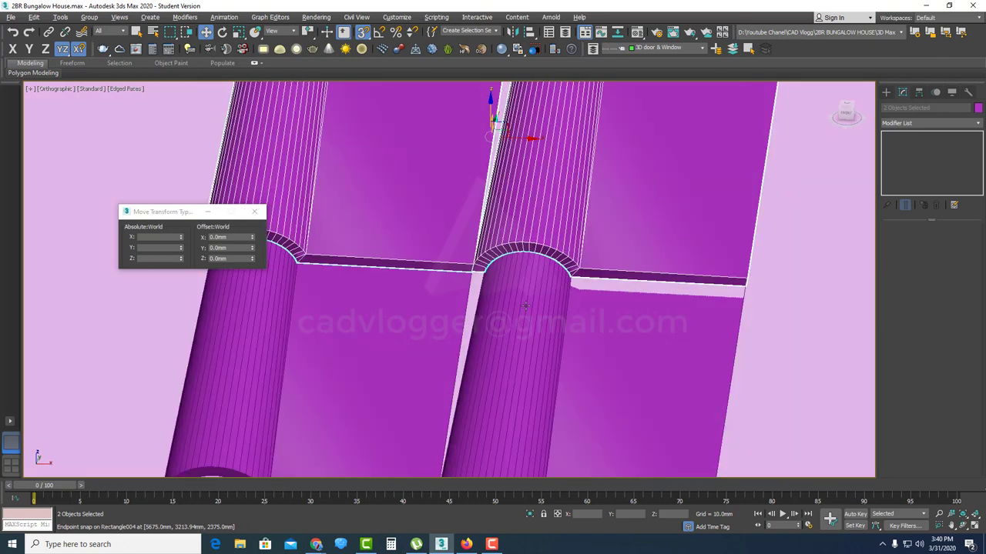
alt+middle_drag(531, 300, 561, 297)
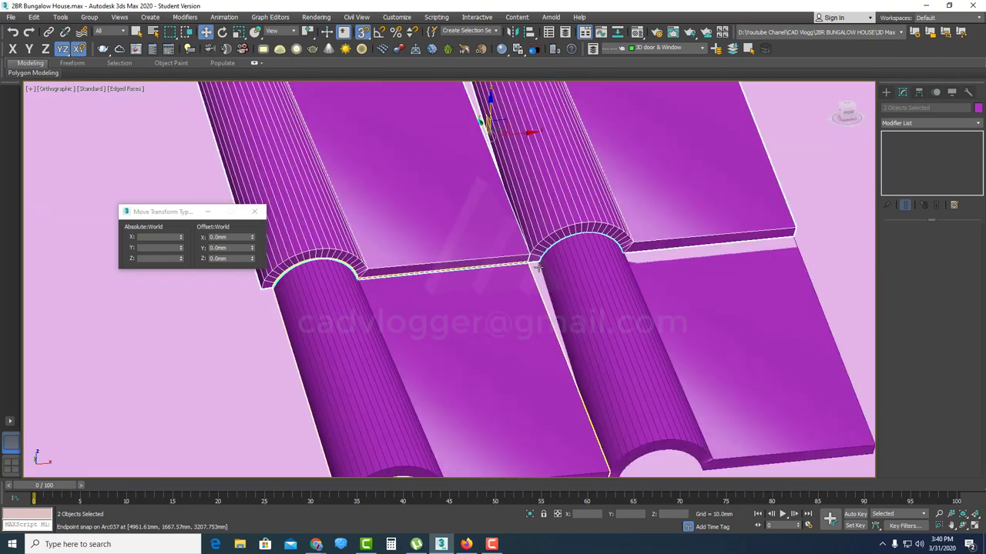
- In wireframe, move the first lower tile's back corner vertex to Y 1665.144 mm with endpoint snap, and return to shaded object-level editing
scroll(526, 269, up, 9)
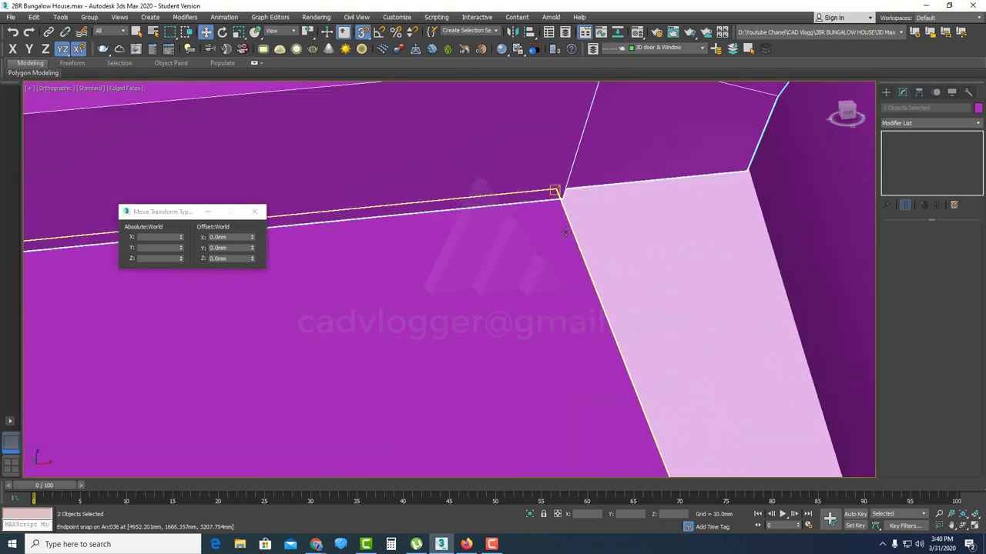
click(565, 232)
scroll(641, 237, down, 3)
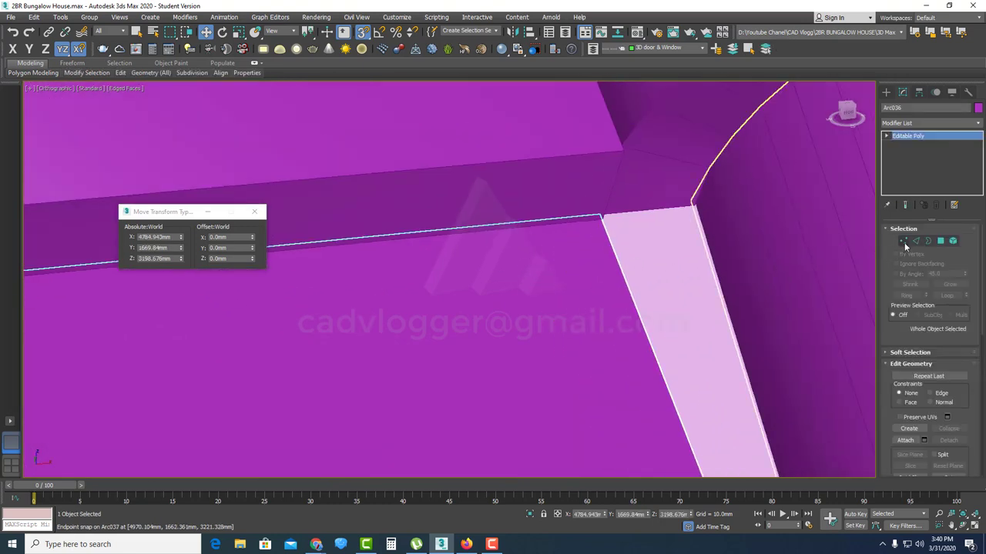
key(1)
scroll(610, 208, up, 2)
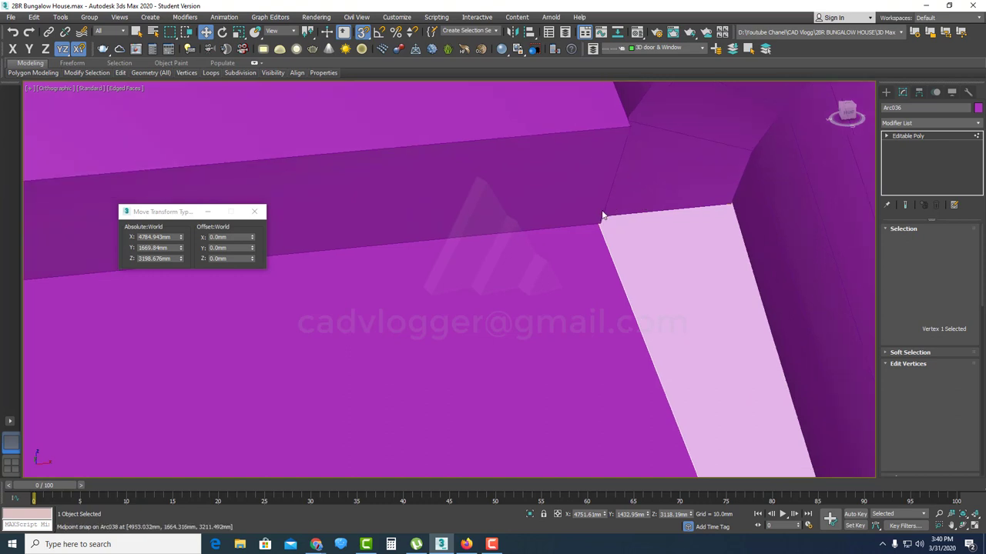
key(F3)
click(591, 218)
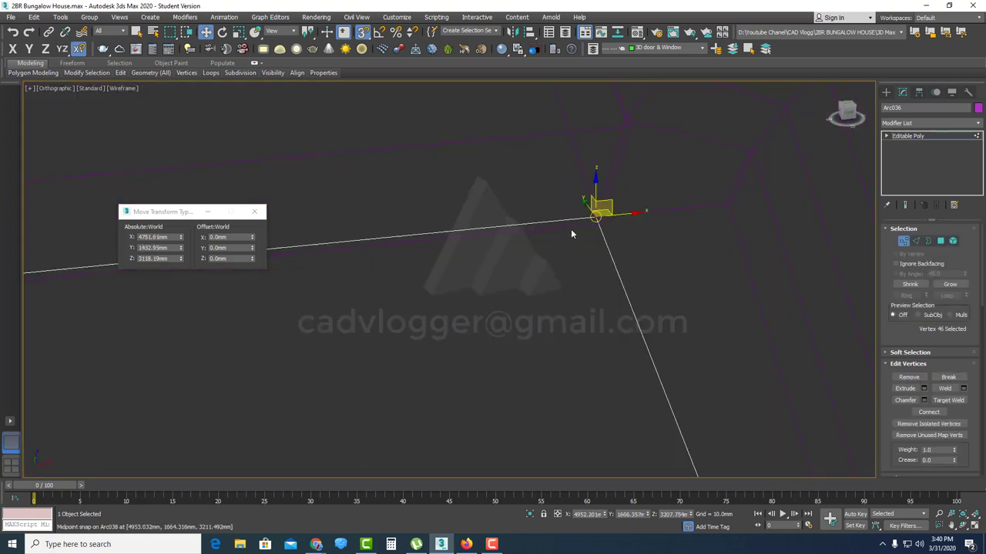
drag(591, 223, 598, 216)
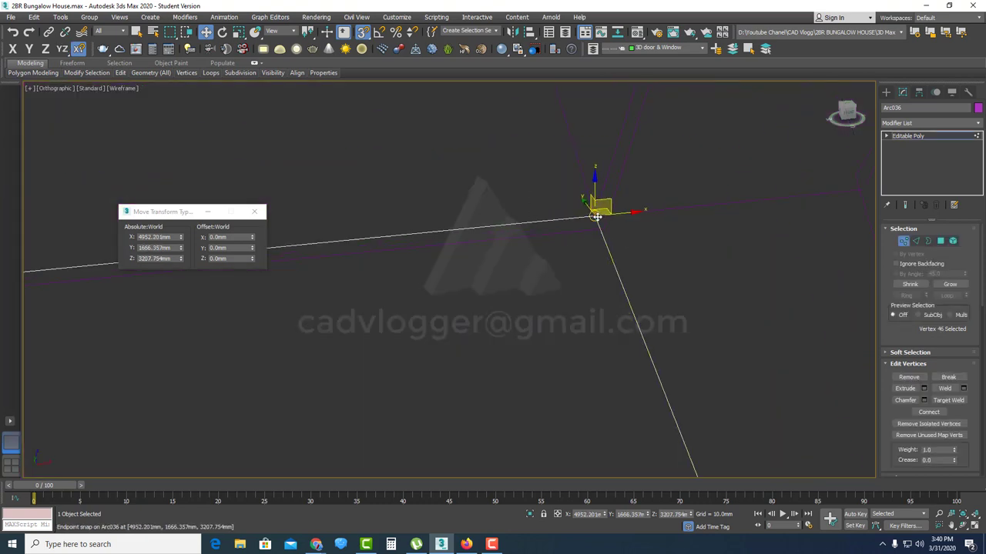
key(F3)
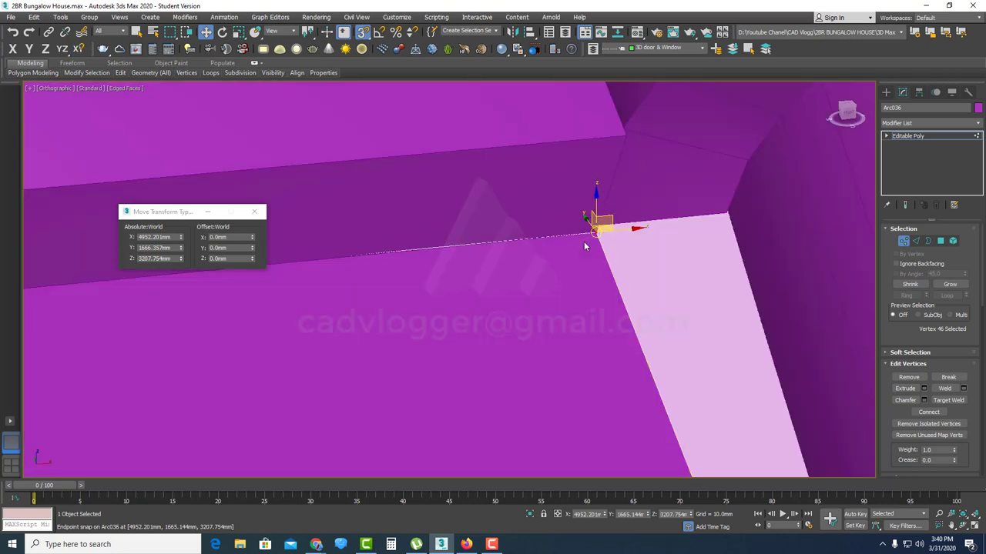
scroll(628, 262, down, 7)
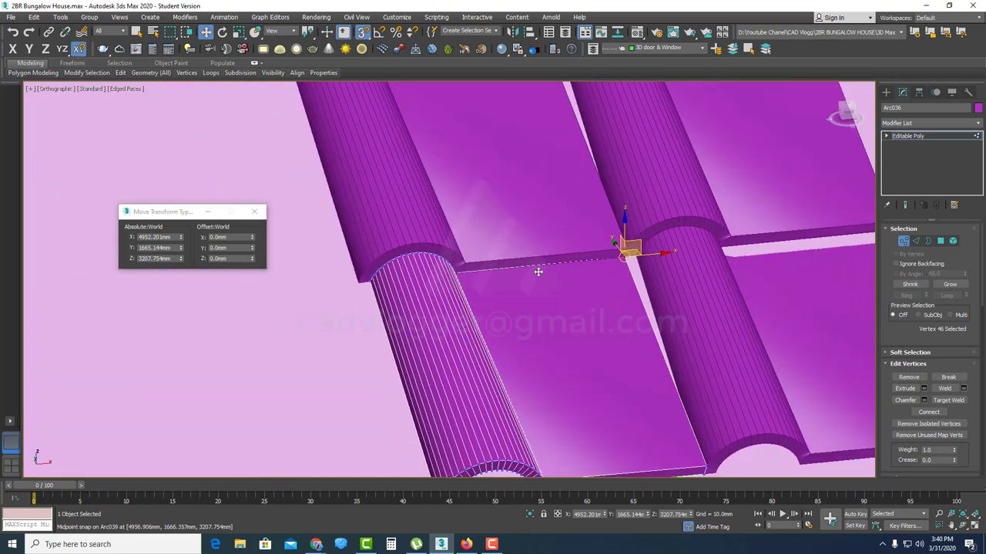
alt+middle_drag(511, 313, 519, 258)
click(903, 241)
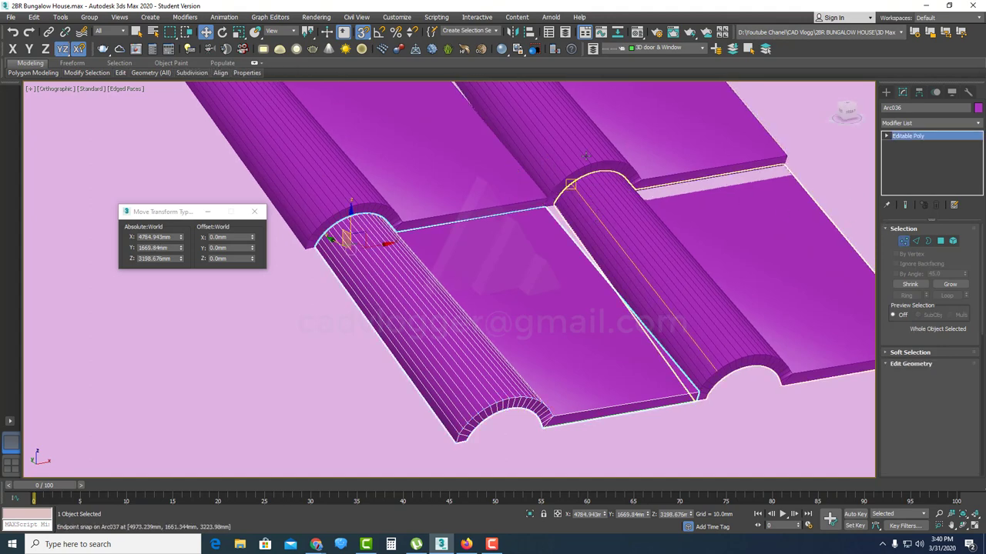
- Delete the two tiles of the second column, keeping only the corrected first column
key(ctrl+d)
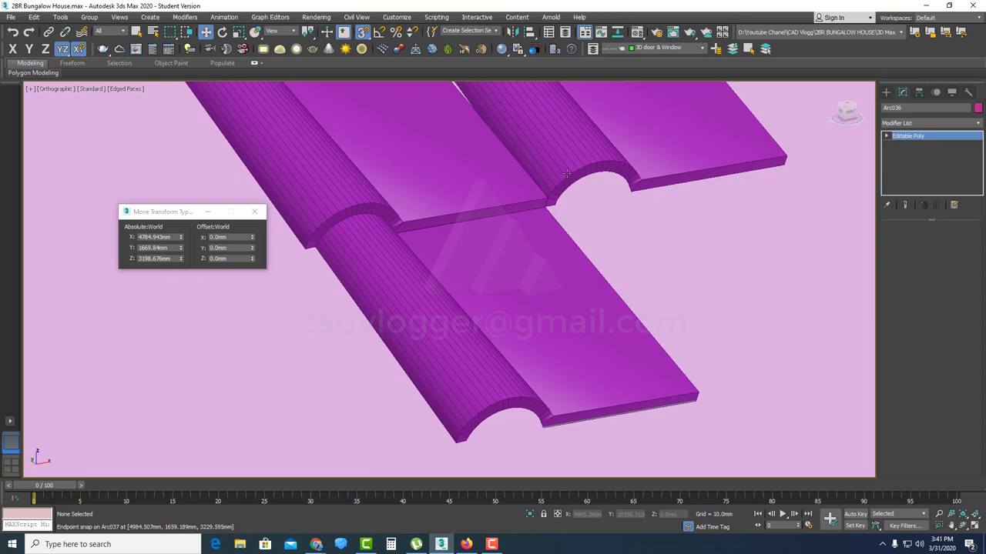
click(575, 168)
key(Delete)
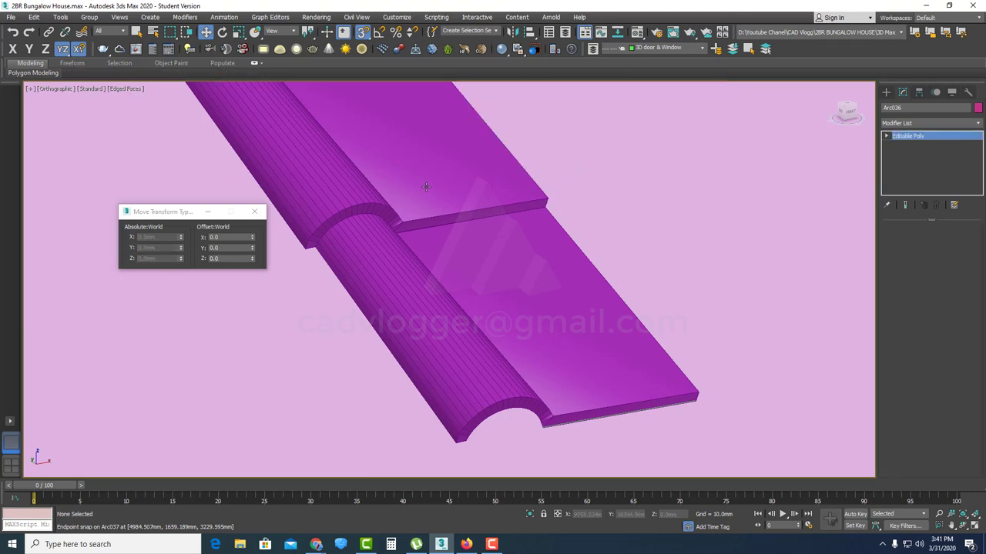
- Clone the two first-column tiles as copies and offset the copies 210 mm in X
click(427, 186)
ctrl+click(457, 255)
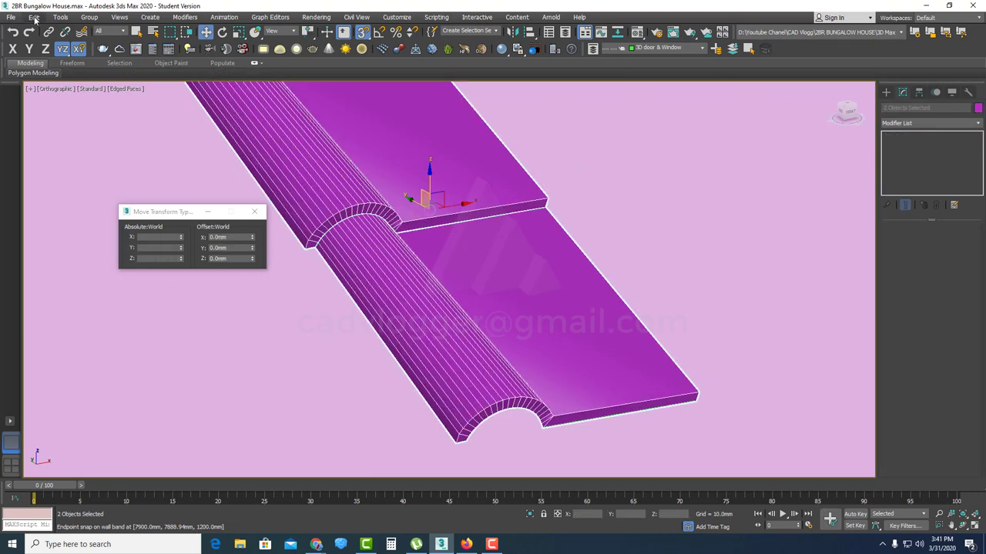
click(35, 18)
click(57, 100)
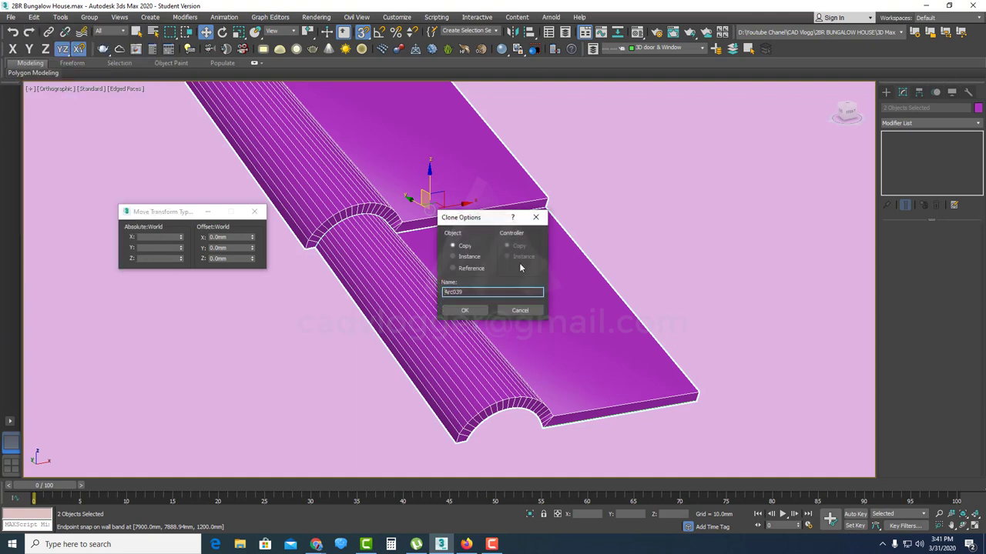
click(461, 310)
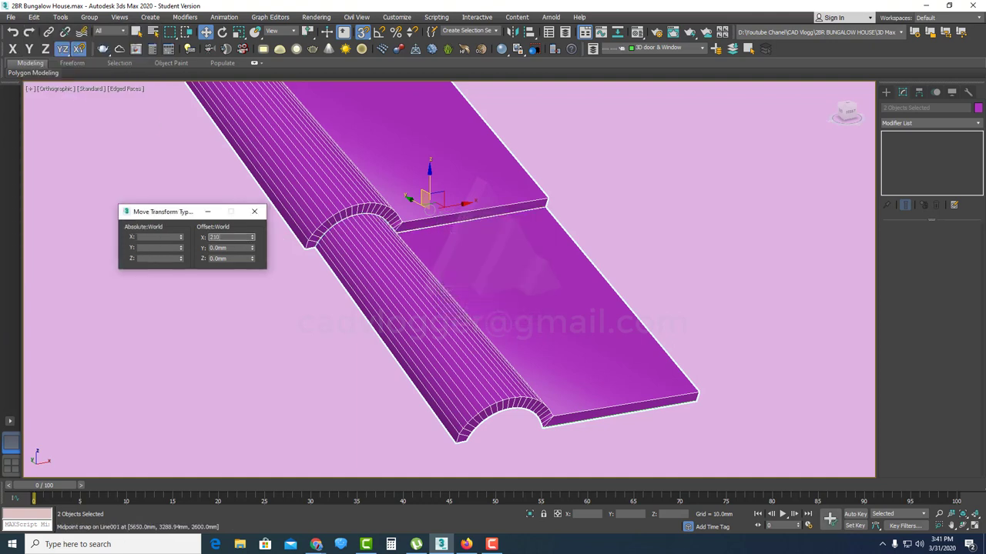
key(Return)
- Examine the joints and the wedge-shaped gap between the first column of tiles and the copied second column
scroll(572, 213, up, 8)
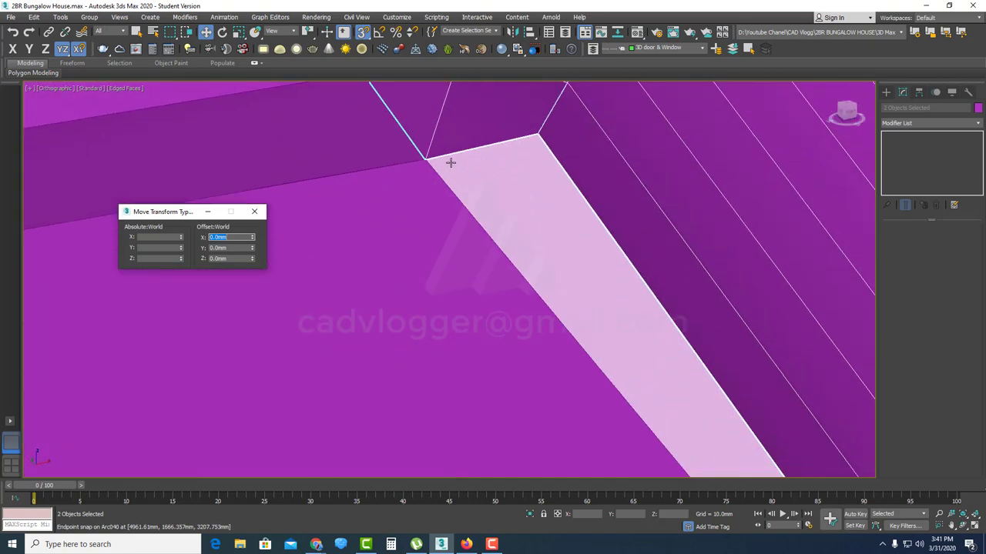
scroll(451, 162, down, 8)
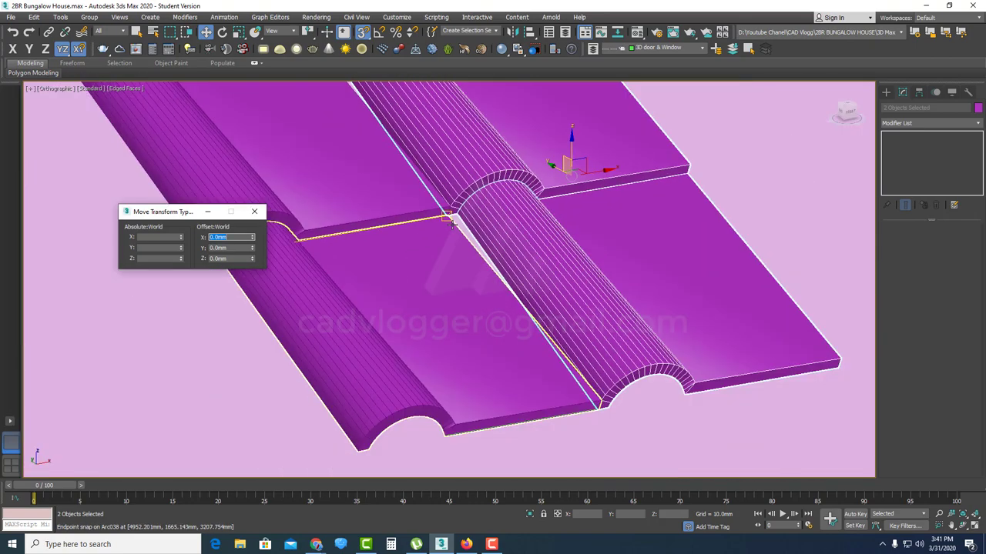
scroll(600, 318, down, 3)
scroll(531, 315, up, 6)
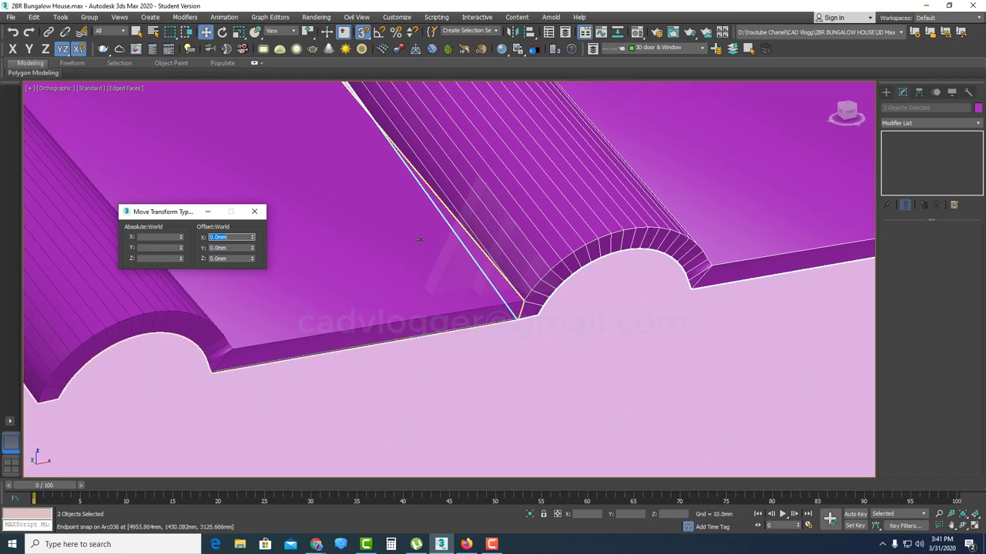
middle_drag(421, 240, 570, 398)
middle_drag(412, 130, 433, 222)
scroll(432, 220, up, 2)
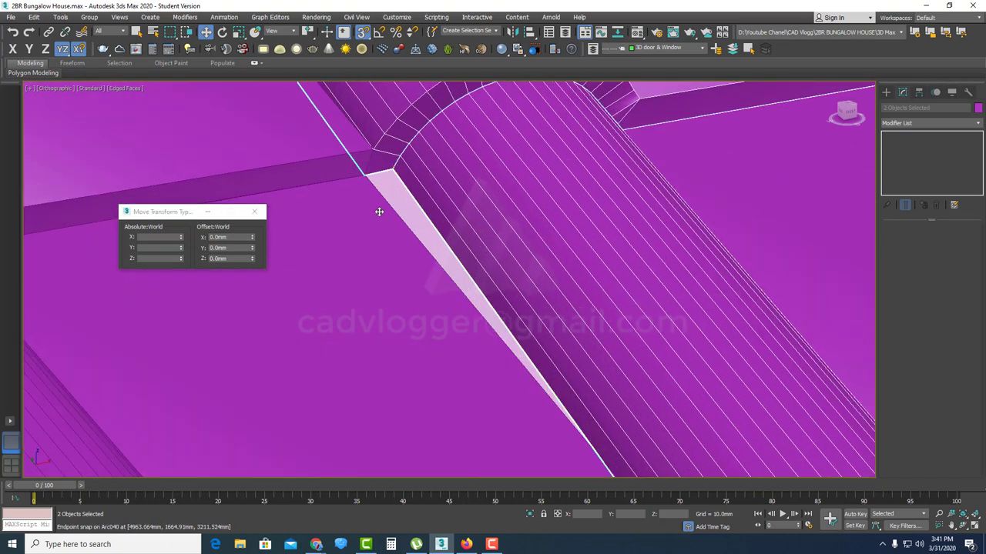
- Extrude the first lower tile's side edge along X to 4960.663 mm, towards the neighbouring tile's curve
click(377, 212)
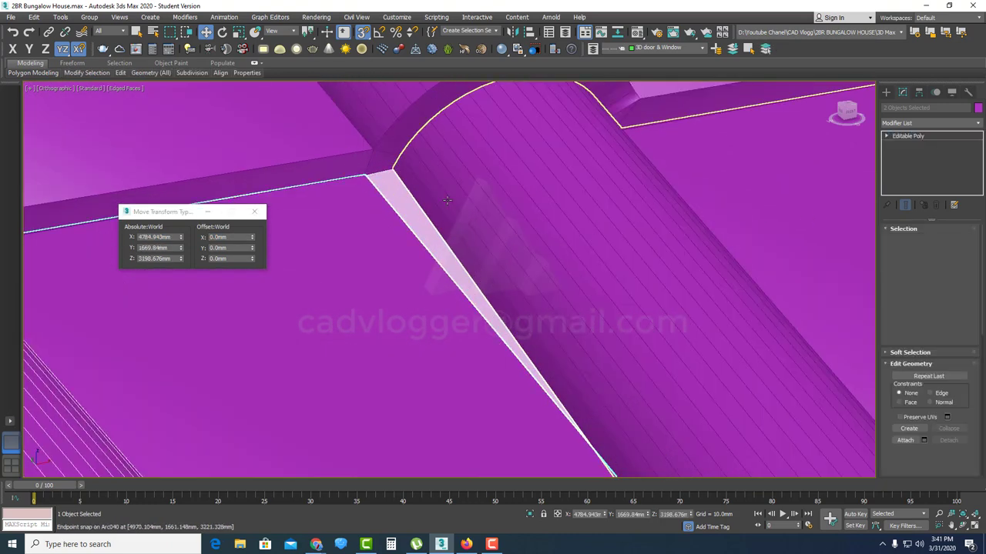
scroll(384, 182, up, 4)
key(F3)
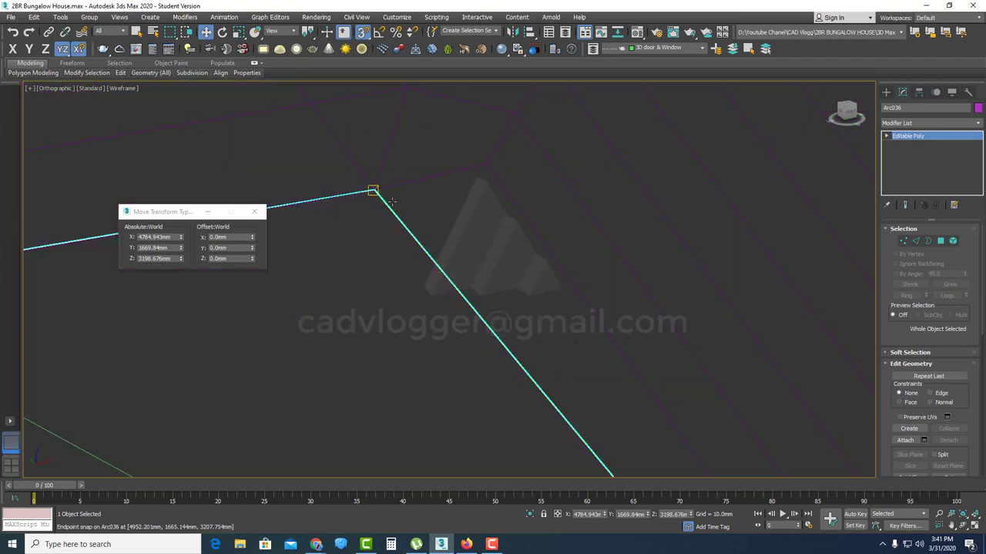
key(F3)
scroll(407, 200, down, 3)
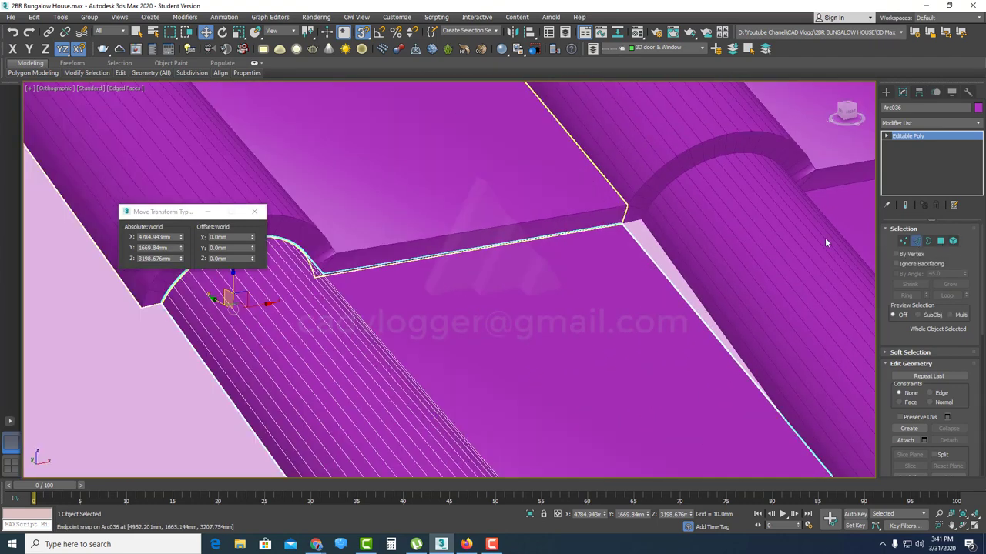
click(916, 241)
click(692, 295)
middle_drag(693, 324, 575, 274)
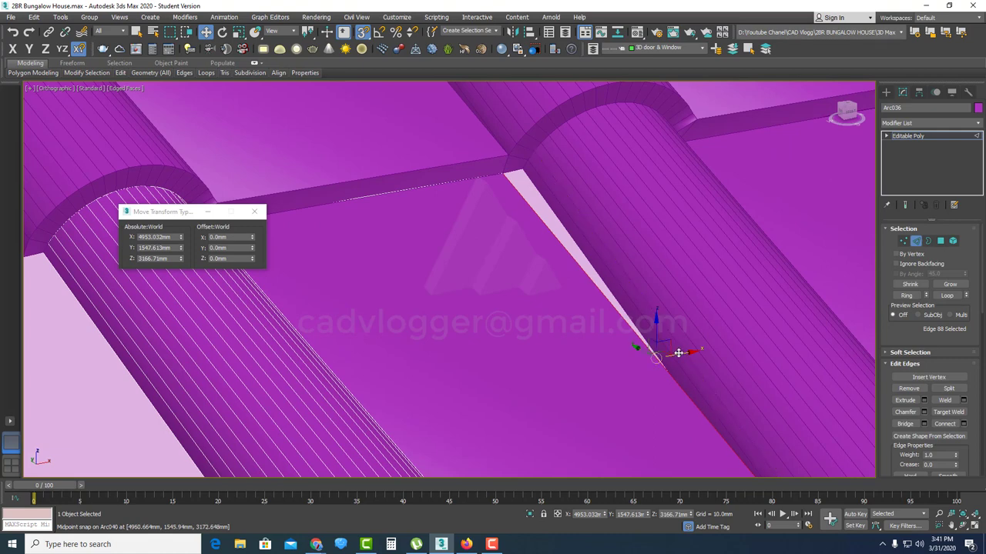
mouse_move(681, 353)
shift+mouse_down()
mouse_move(690, 351)
mouse_move(675, 353)
shift+mouse_up()
- In wireframe, snap the extruded edge's back vertex onto the tile corner at X 4961.61, Y 1666.357, Z 3207.753 mm
key(F3)
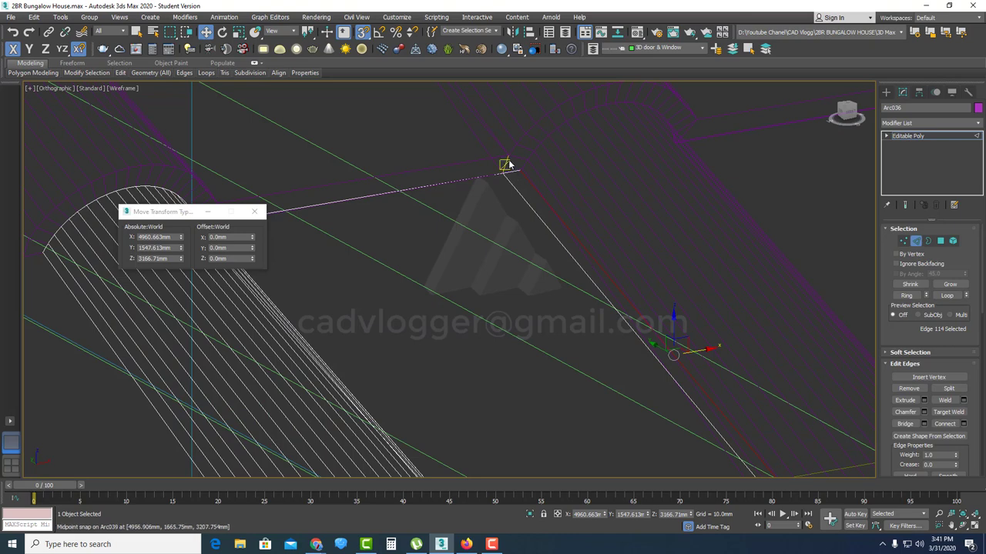
scroll(511, 164, up, 10)
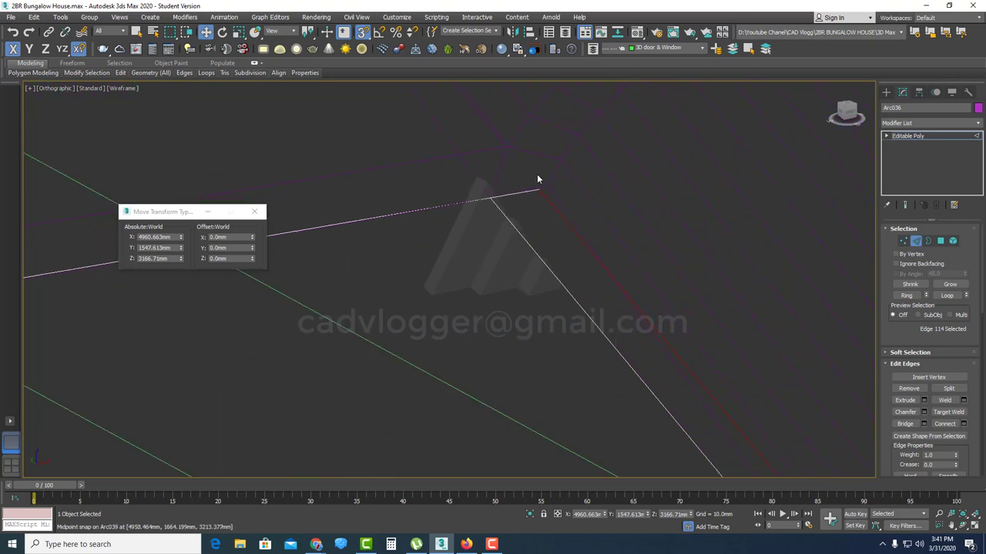
click(902, 242)
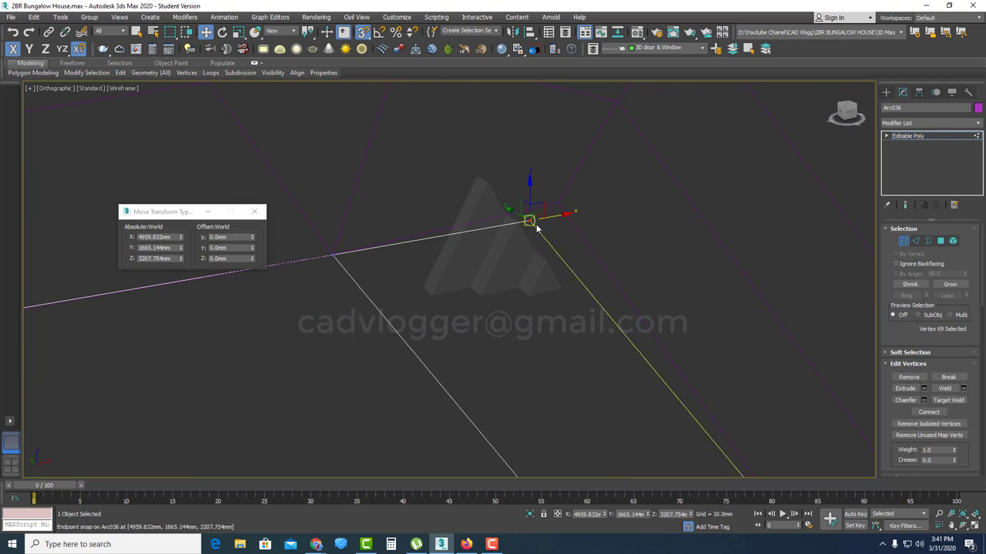
drag(549, 215, 557, 207)
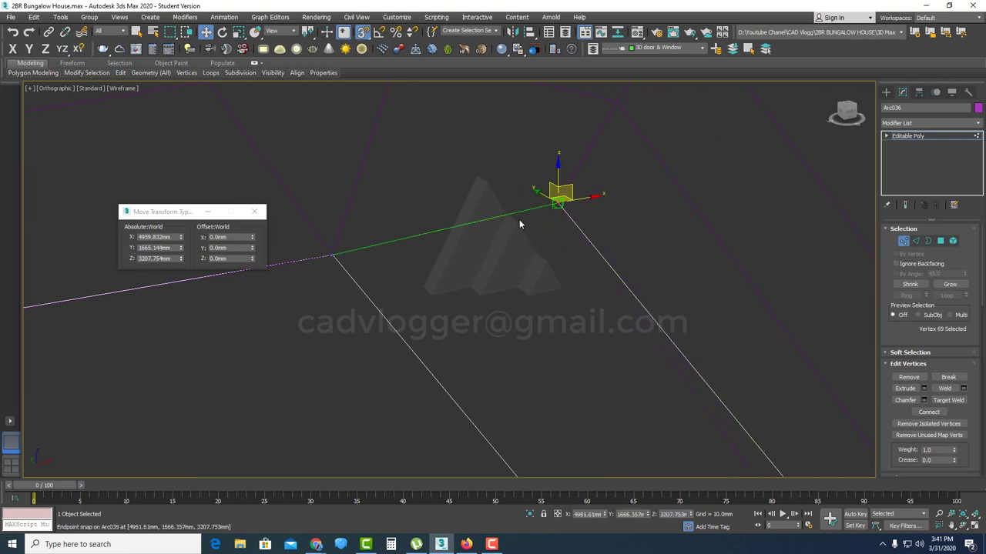
- Remove the extra vertex at the front corner of the first lower tile's extruded edge and return to shaded object-level display
scroll(511, 230, down, 10)
middle_drag(625, 346, 402, 45)
scroll(581, 283, up, 9)
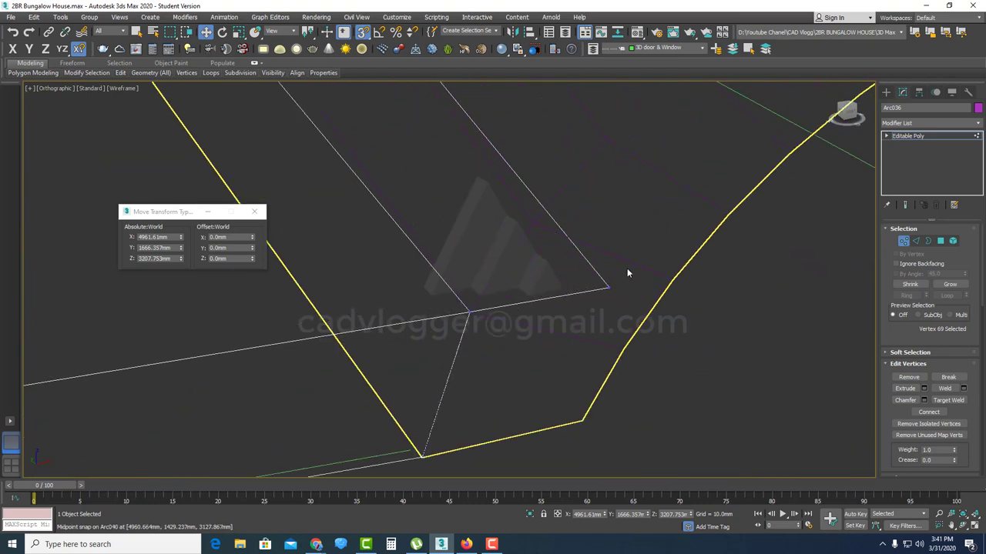
drag(626, 267, 577, 308)
right_click(566, 267)
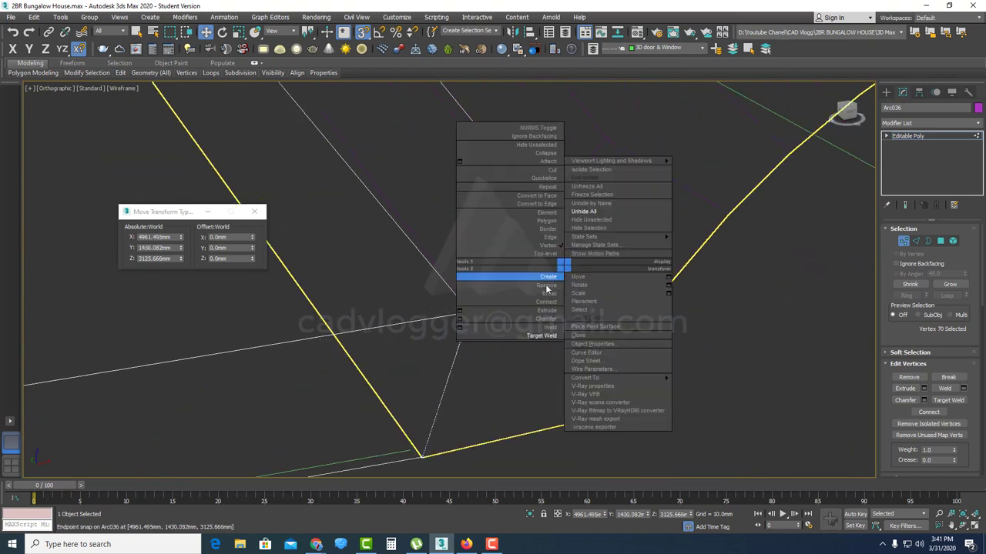
click(547, 287)
scroll(545, 296, down, 6)
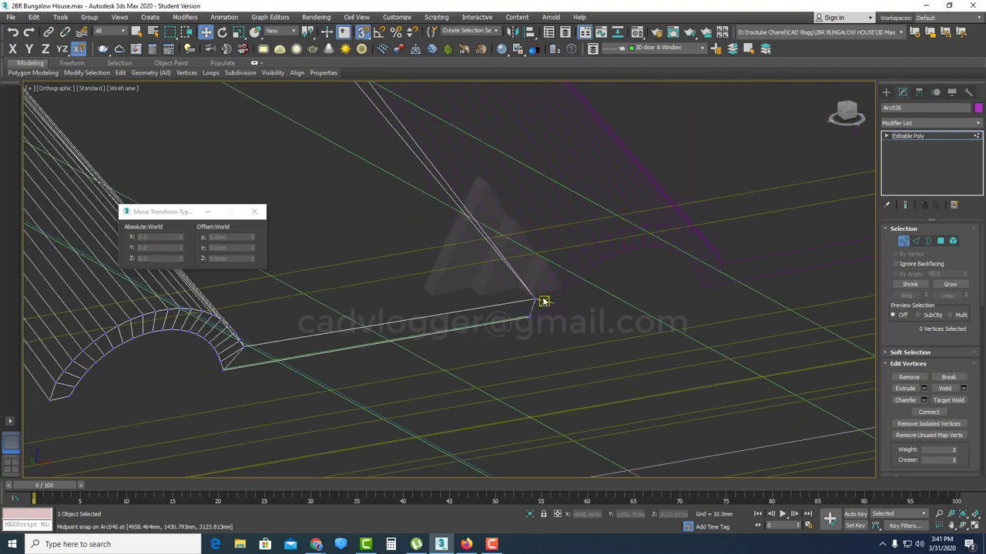
key(F3)
scroll(433, 160, up, 4)
scroll(531, 194, down, 4)
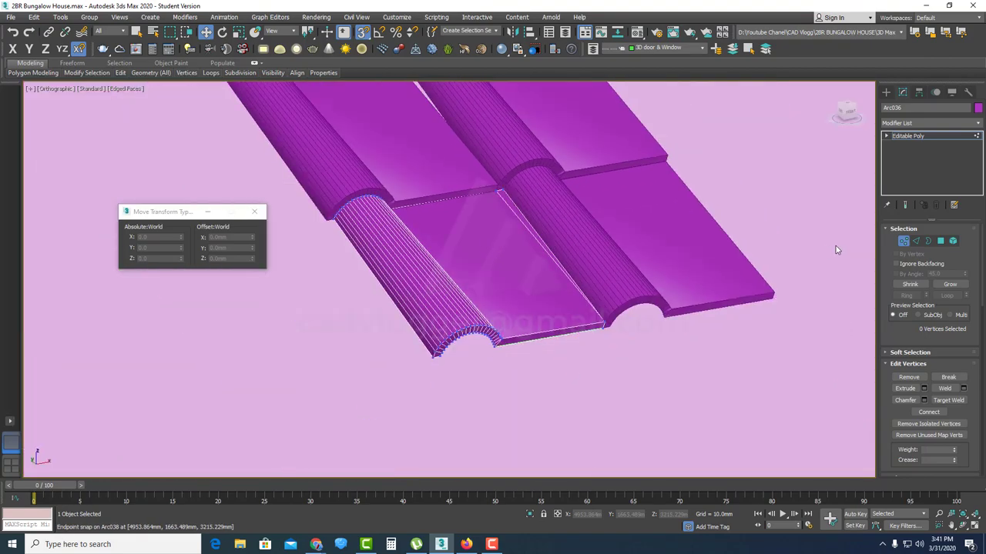
click(904, 241)
- Delete both copied second-column tiles and the upper first-column tile, keeping only the corrected lower tile
middle_drag(556, 191, 643, 264)
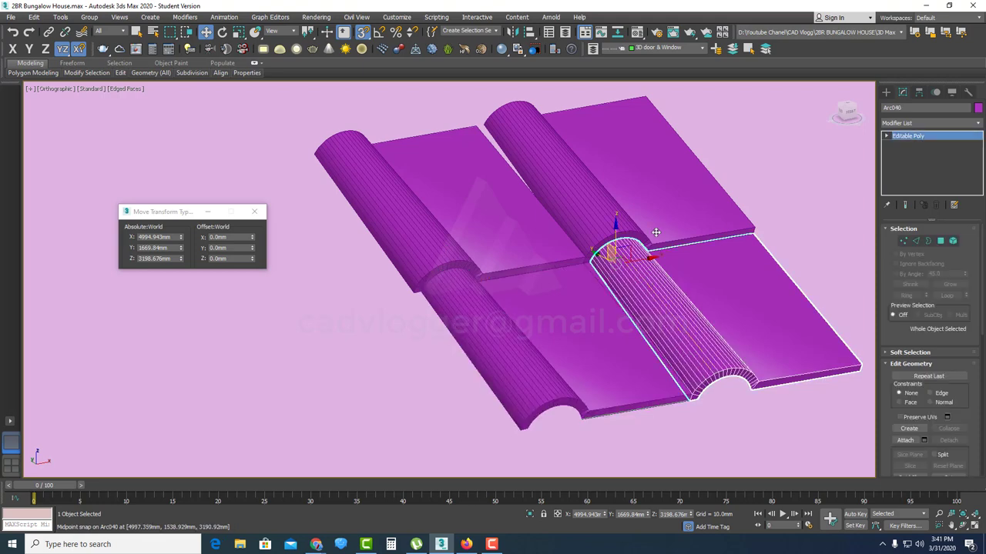
key(Delete)
click(602, 201)
key(Delete)
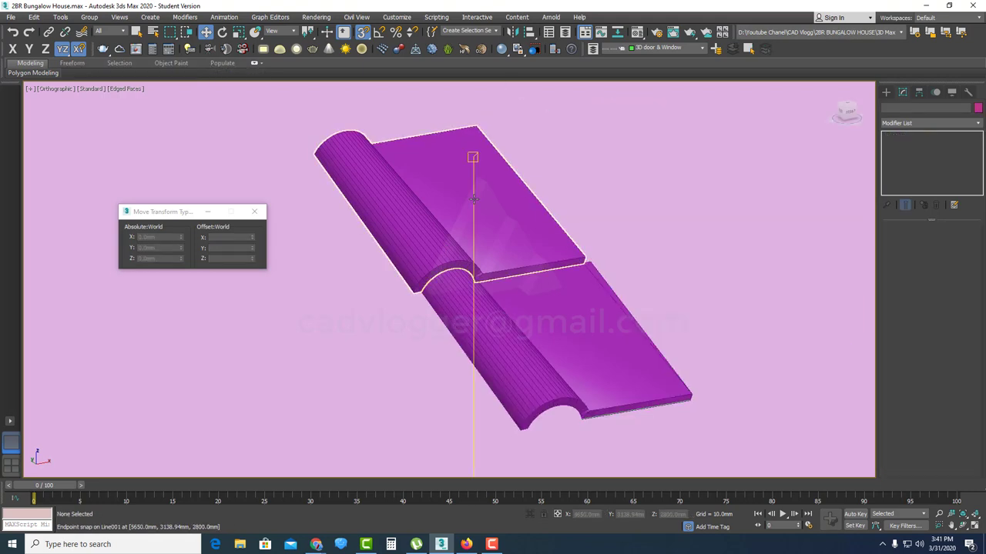
click(470, 163)
key(Delete)
scroll(498, 260, down, 6)
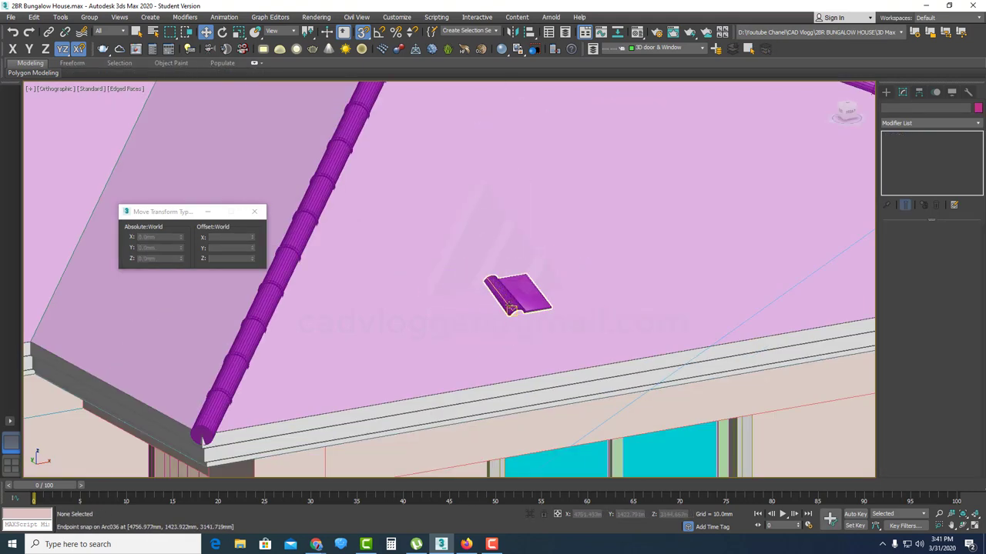
- Save the scene under its current file name
scroll(603, 266, up, 2)
scroll(603, 266, up, 3)
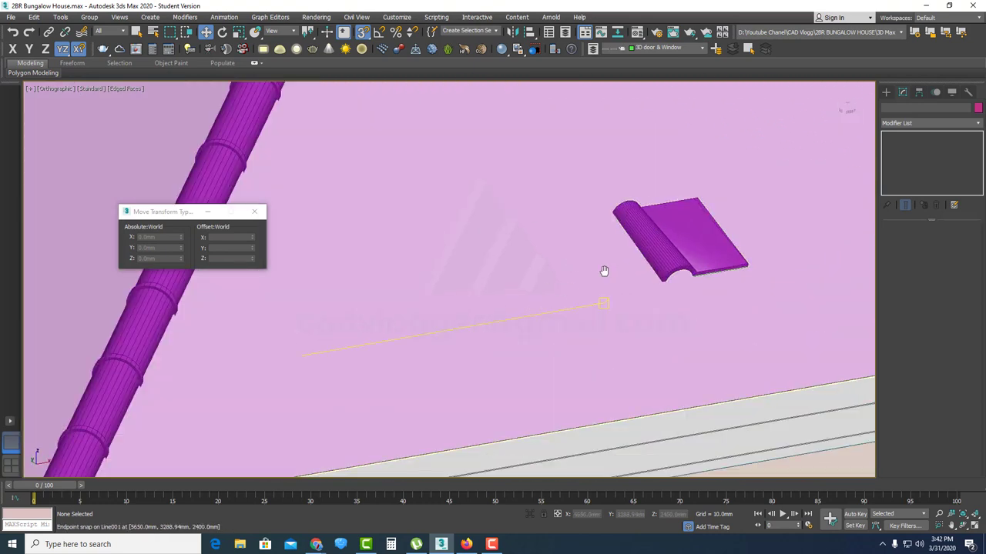
scroll(525, 278, down, 1)
middle_drag(454, 289, 551, 259)
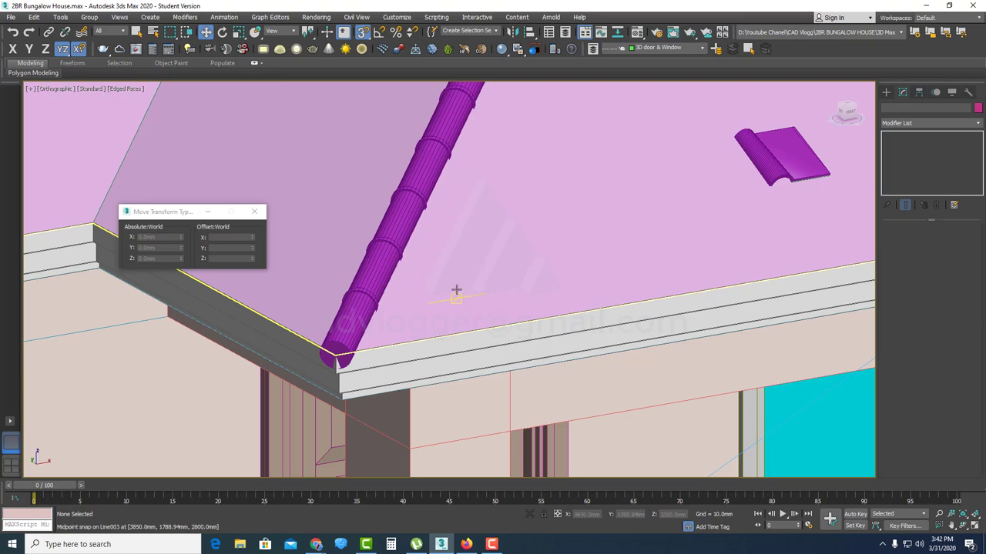
click(11, 17)
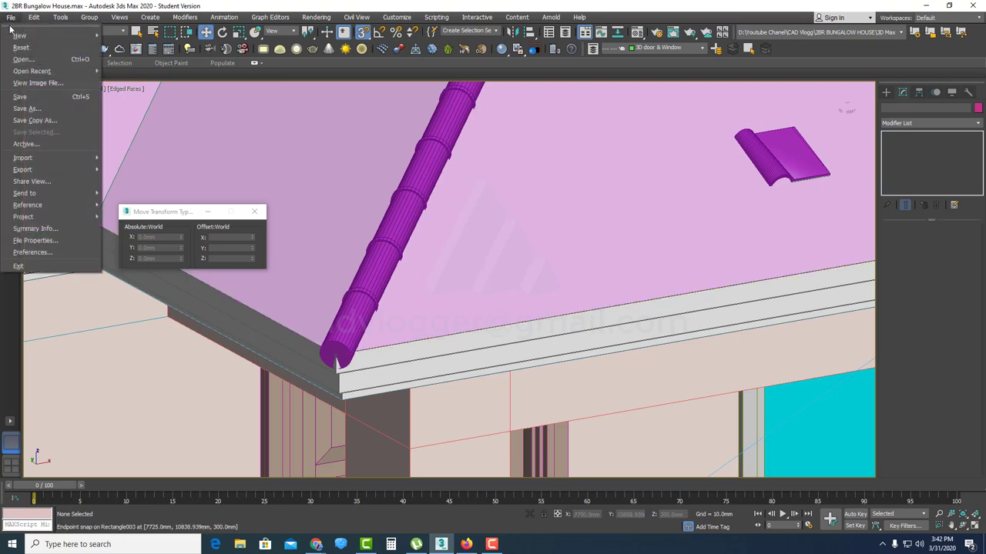
click(34, 98)
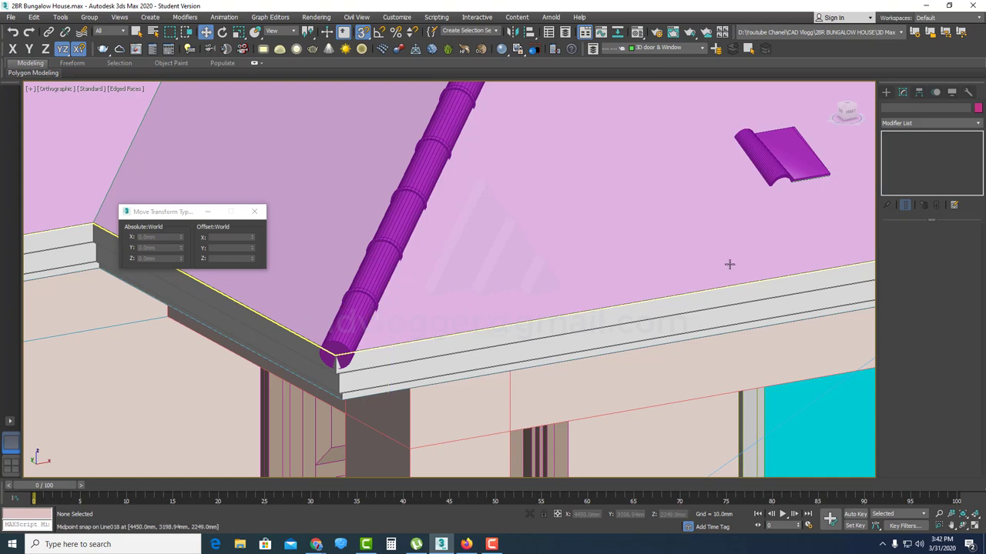
scroll(700, 255, up, 3)
scroll(647, 266, down, 3)
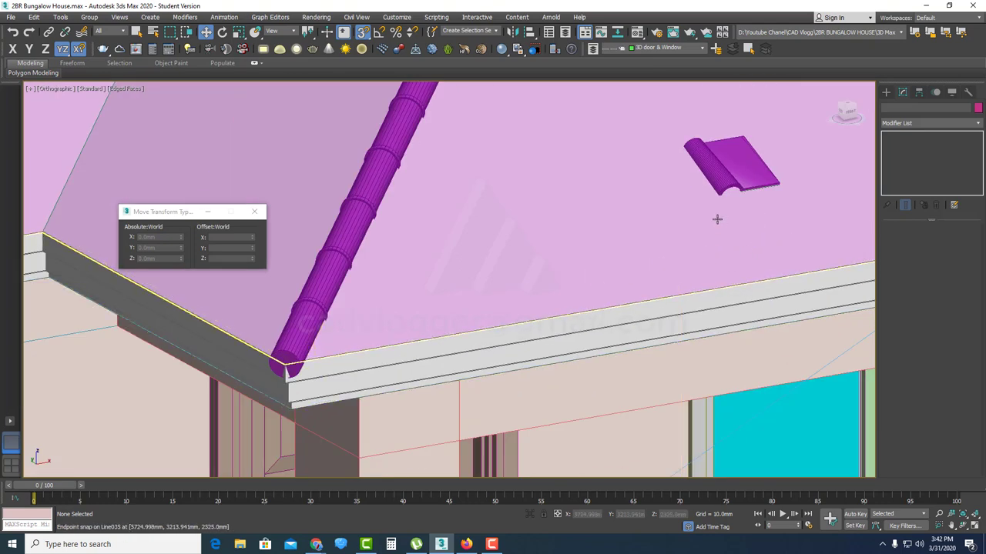
- Try to snap the tile's front lower corner onto the roof's eave corner, and undo the move
click(715, 179)
scroll(710, 197, up, 2)
middle_drag(702, 222, 788, 178)
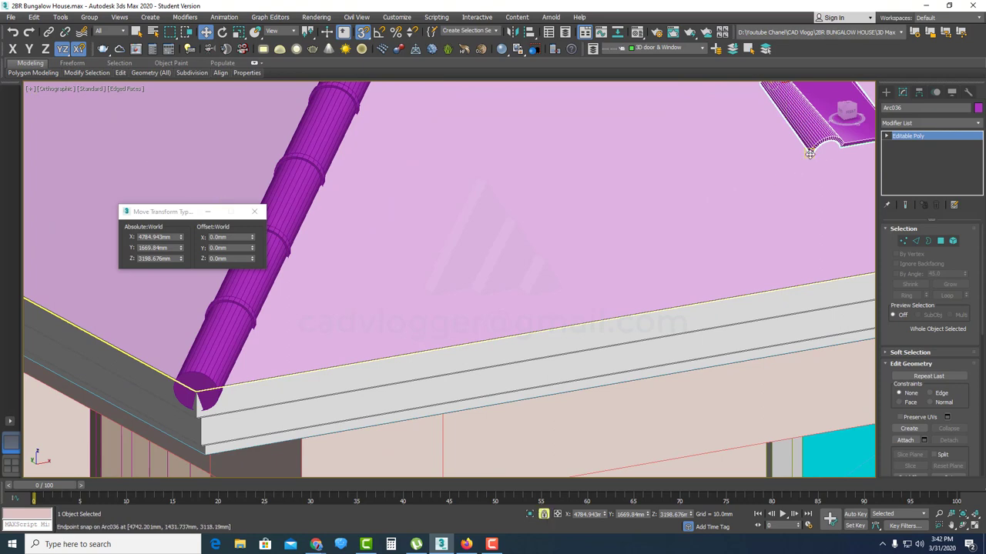
drag(809, 154, 213, 382)
key(F3)
scroll(212, 390, up, 6)
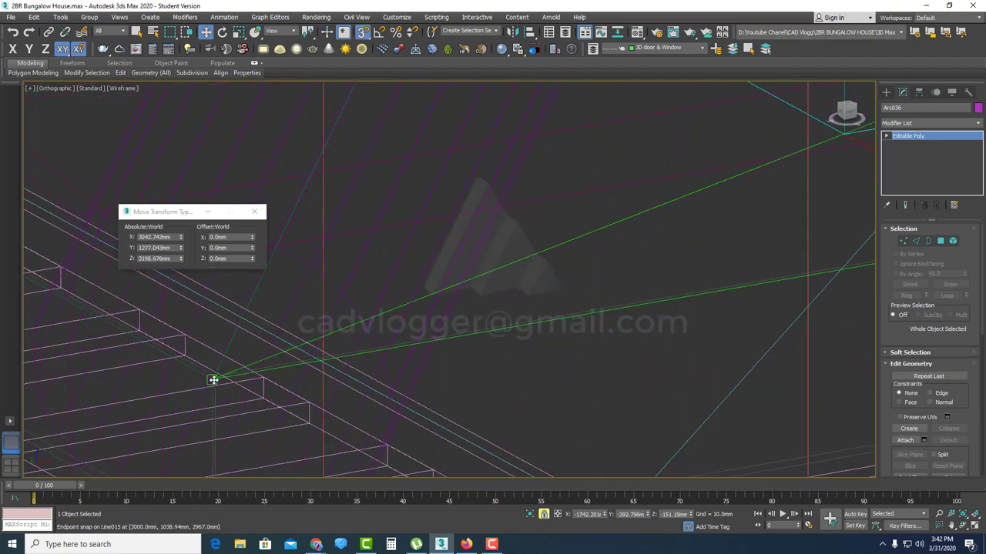
drag(213, 380, 214, 386)
scroll(214, 377, up, 3)
scroll(454, 344, down, 10)
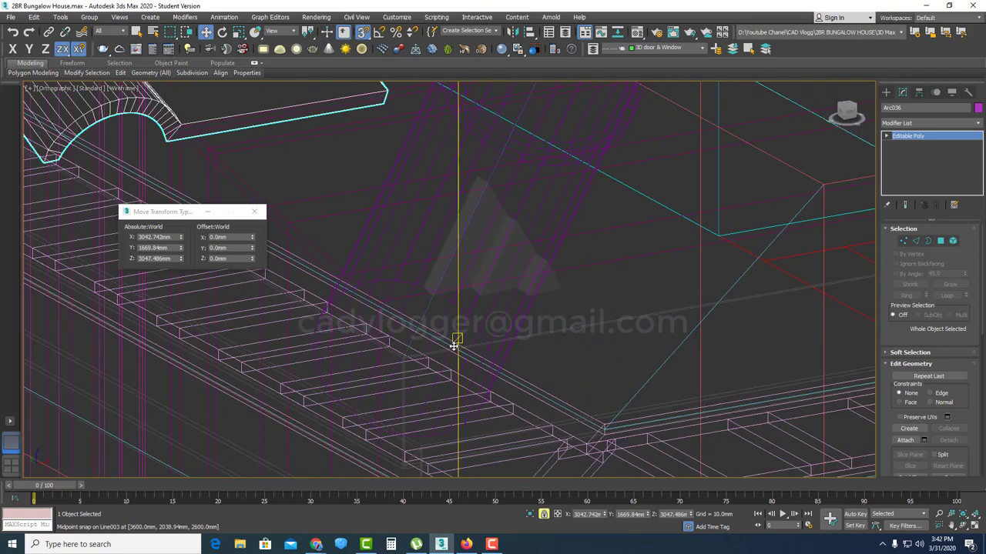
key(ctrl+z)
scroll(551, 318, down, 4)
key(F3)
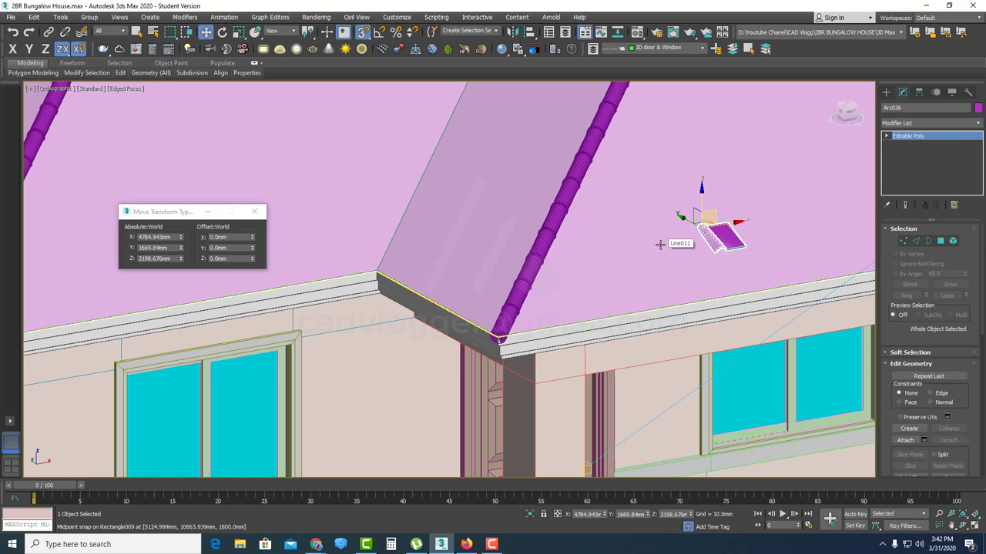
- Hide everything except the roof surface and the tile
right_click(640, 222)
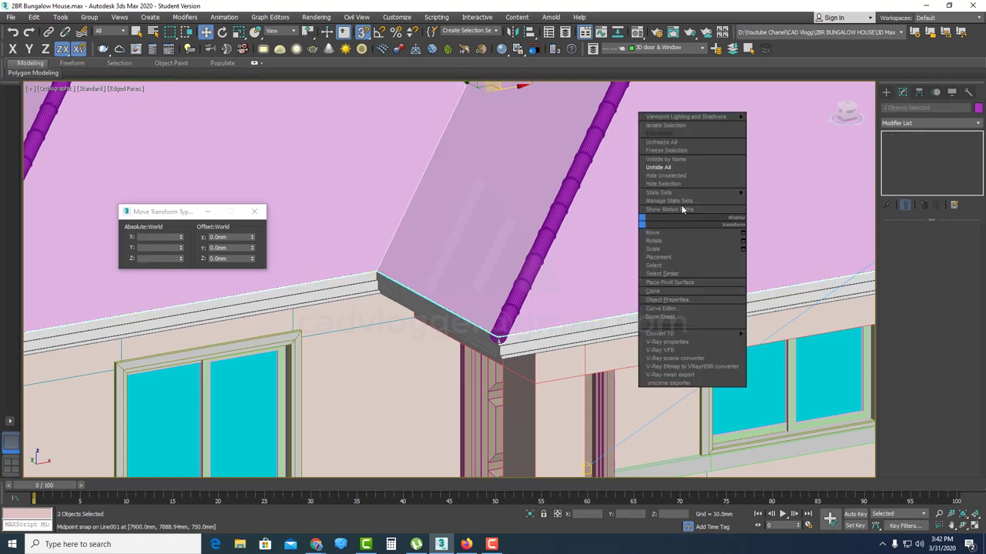
click(687, 183)
scroll(712, 250, up, 4)
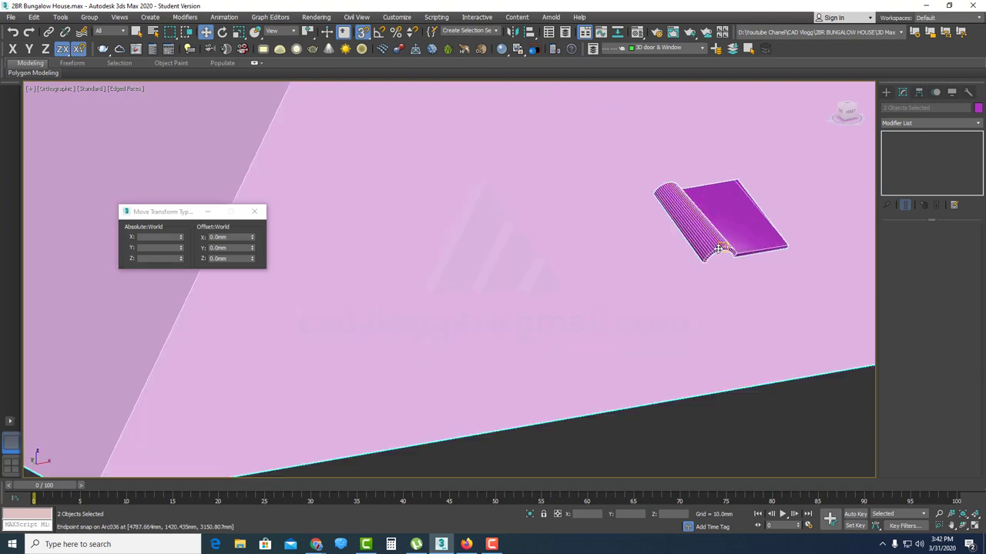
scroll(672, 243, up, 2)
- Move the tile so its front lower outer corner snaps onto the roof's eave corner at X 3000, Y 1038.94, Z 2967 mm
click(690, 228)
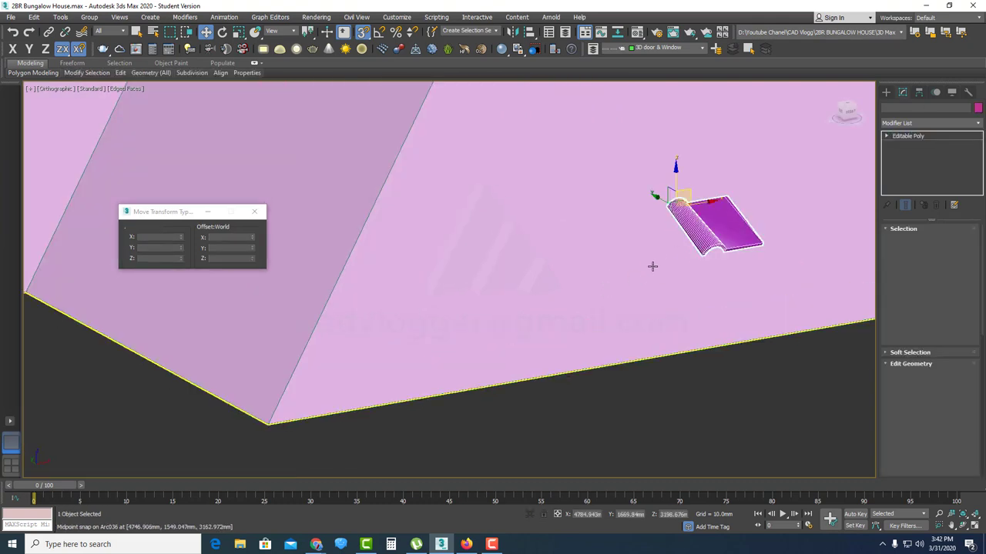
middle_drag(647, 299, 770, 267)
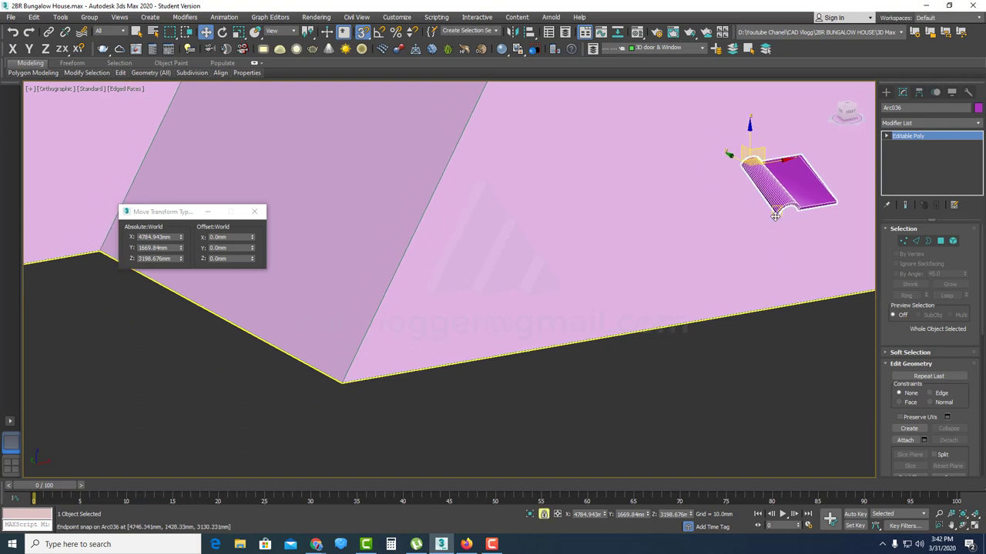
drag(775, 216, 358, 376)
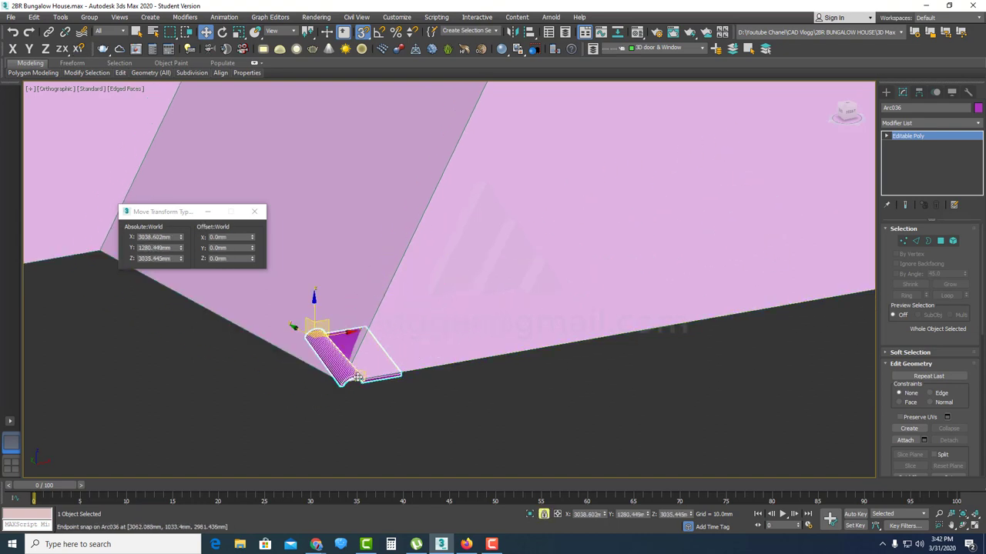
scroll(358, 377, up, 8)
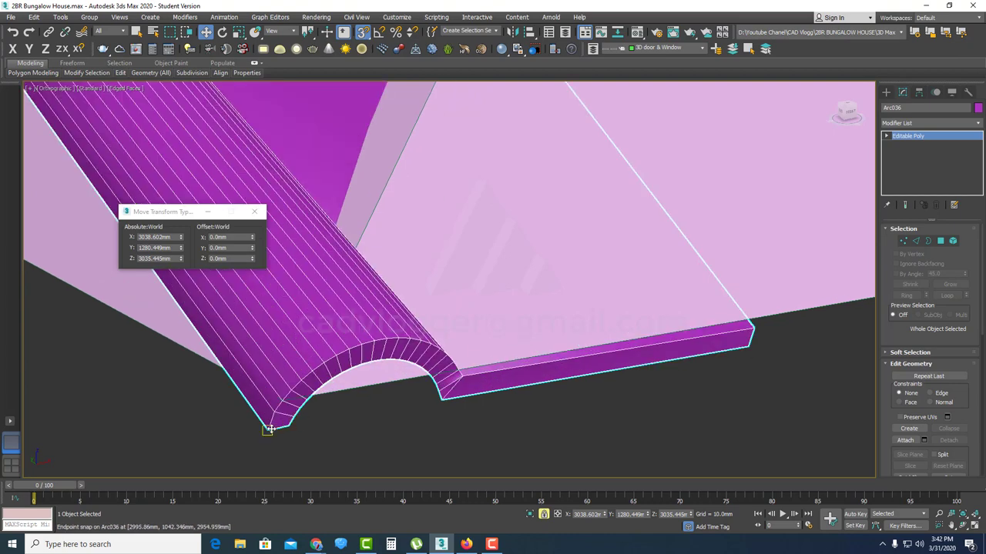
drag(268, 429, 289, 397)
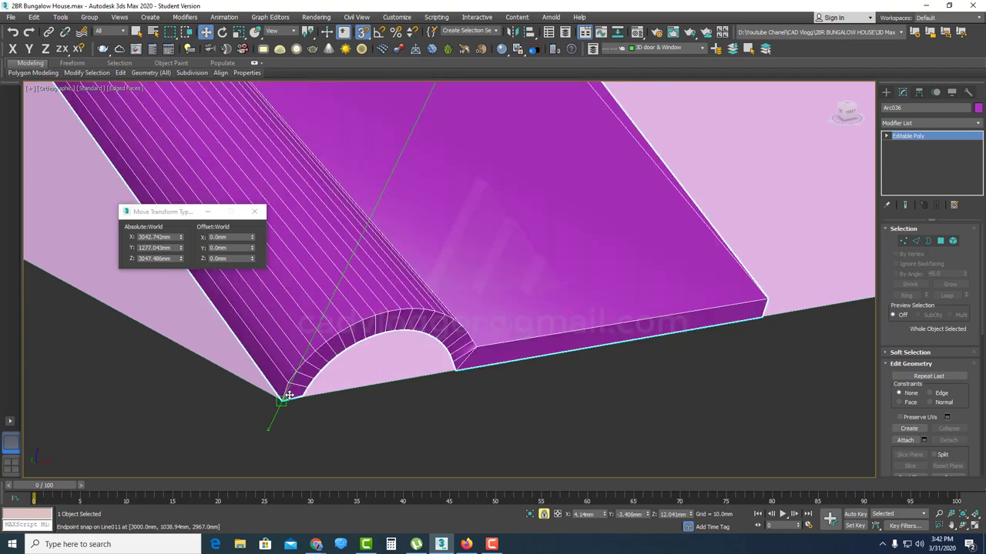
scroll(469, 339, down, 5)
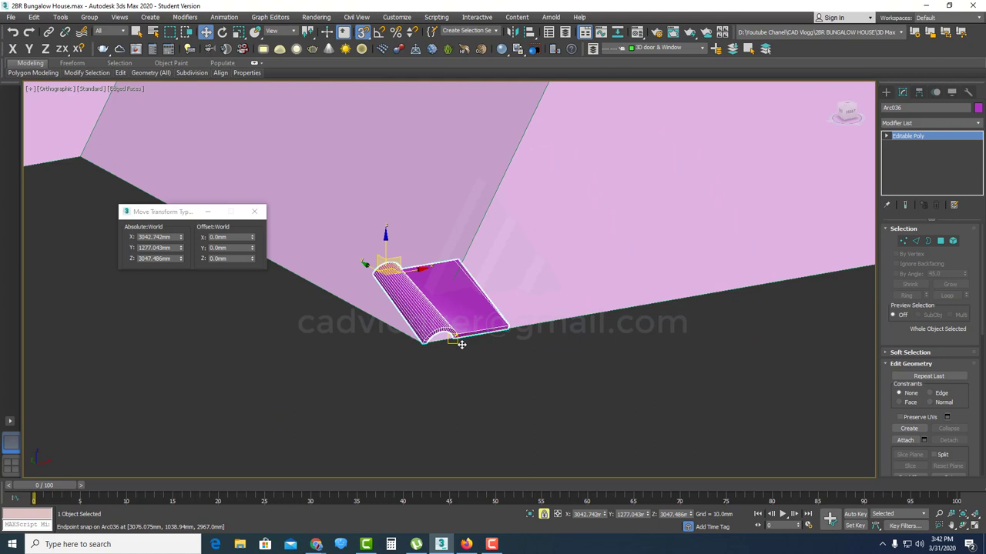
scroll(461, 345, down, 2)
scroll(402, 361, up, 4)
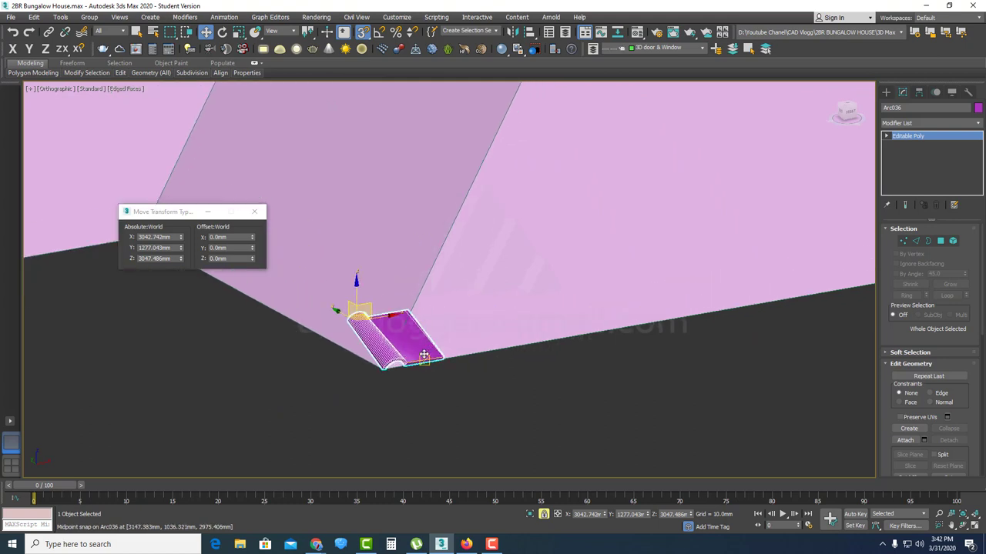
- Apply a Smooth modifier to the whole roof tile
middle_drag(402, 361, 508, 324)
scroll(539, 277, up, 4)
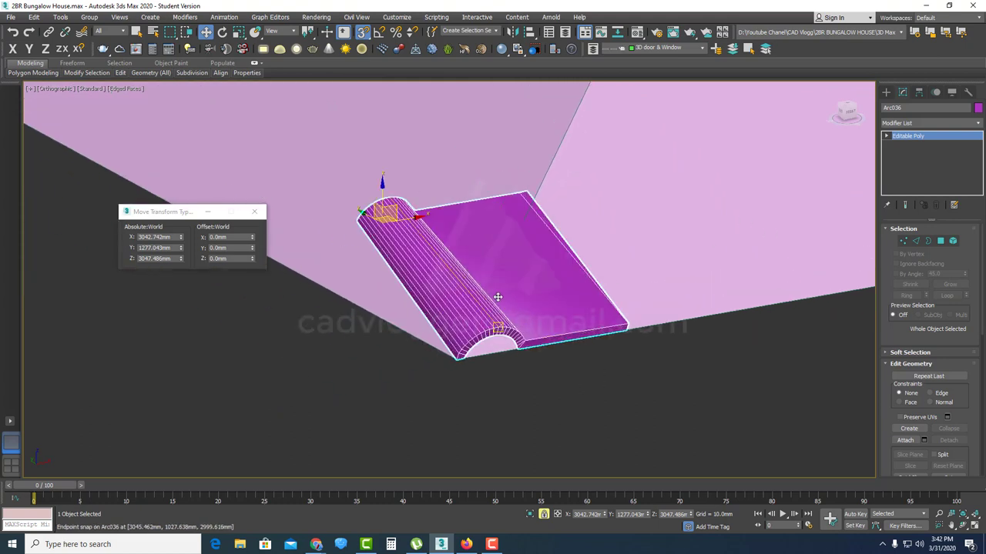
key(1)
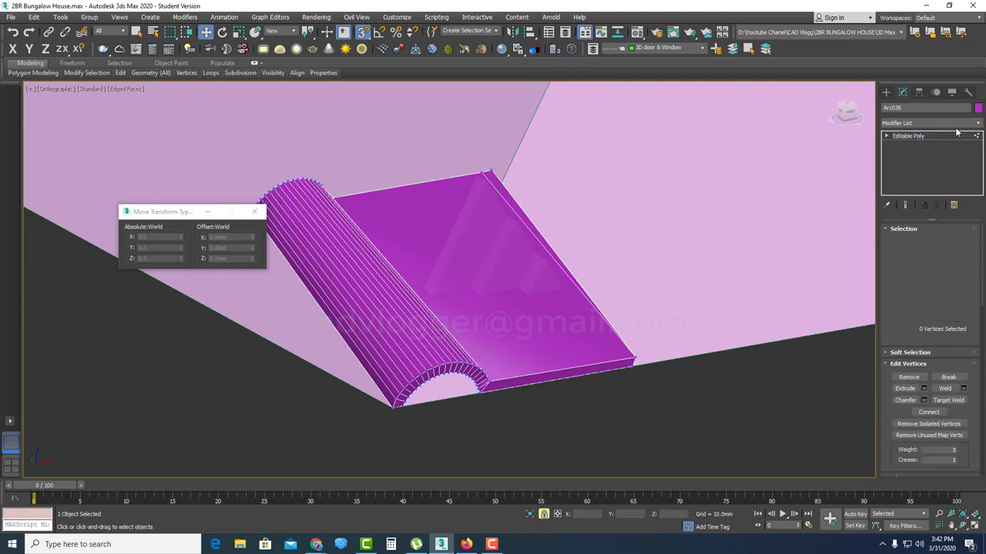
click(956, 124)
click(956, 124)
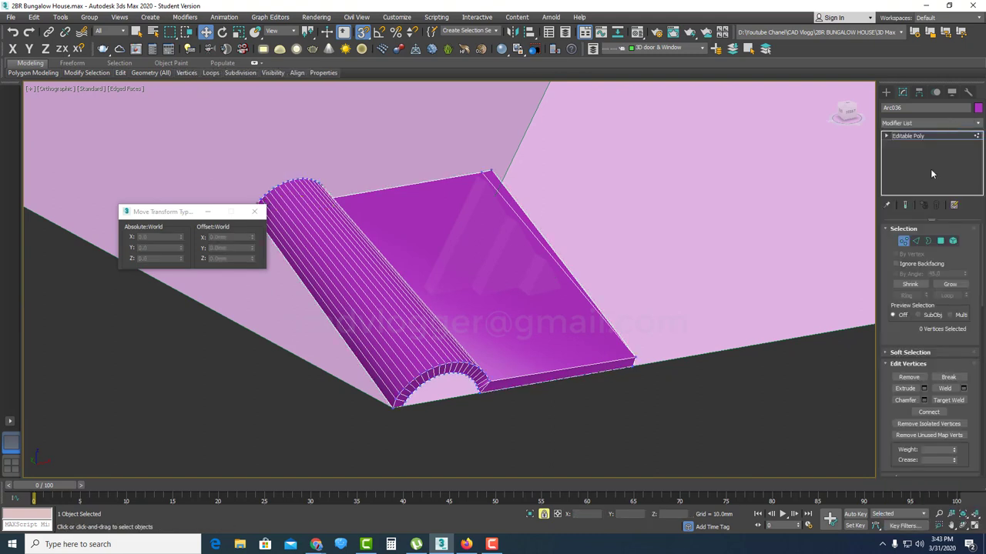
click(903, 242)
click(963, 124)
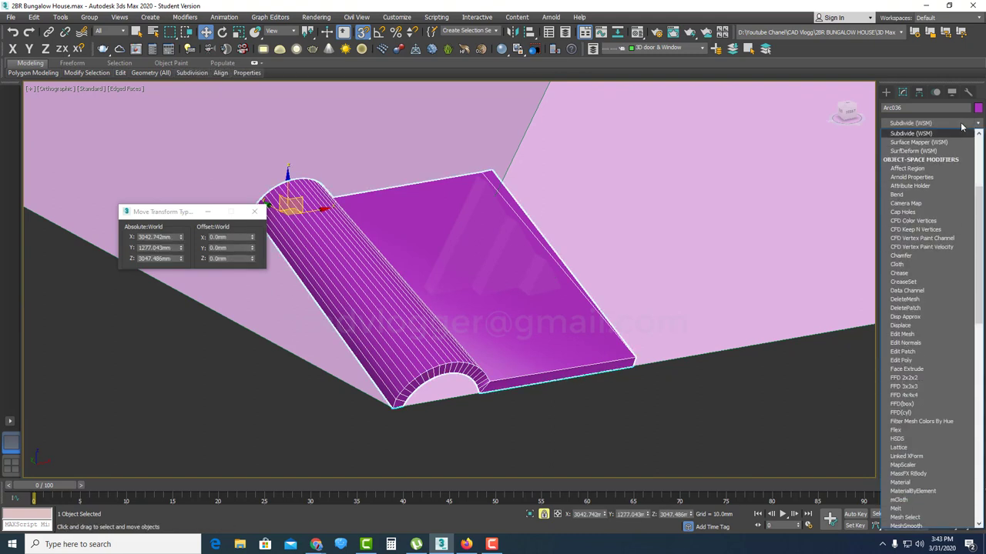
scroll(917, 150, down, 10)
click(901, 237)
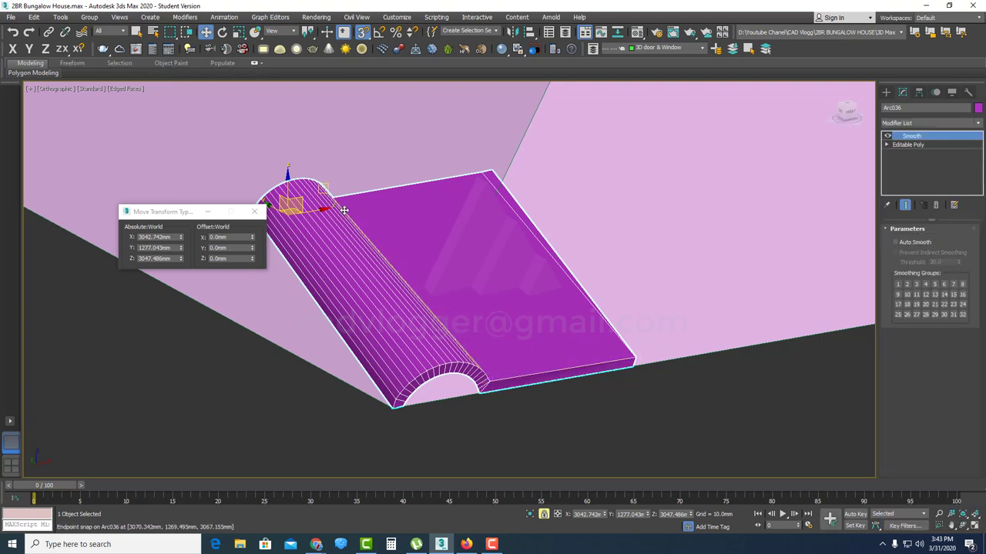
- Switch the Smooth modifier off and on again to compare the shading of the tile's curved and flat parts
click(887, 136)
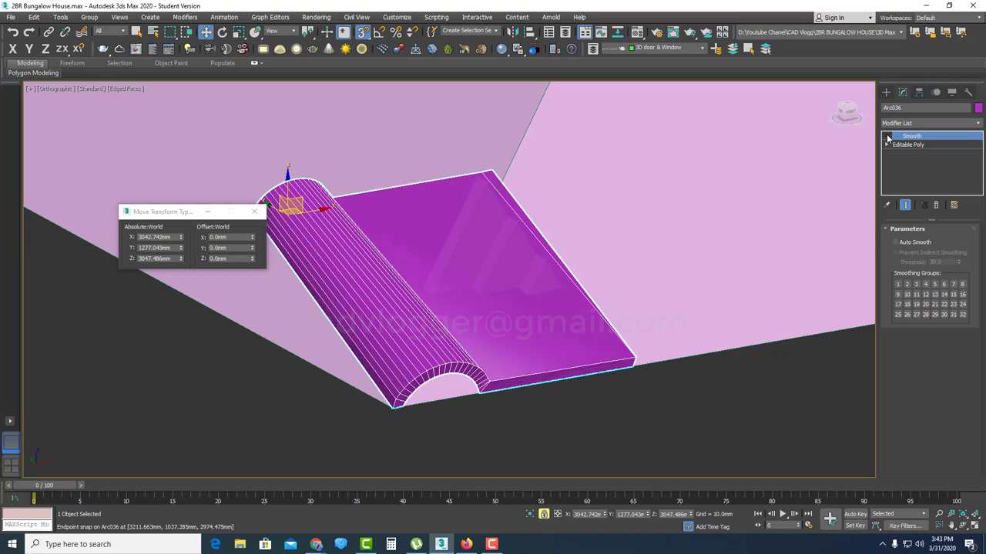
scroll(485, 383, down, 3)
alt+middle_drag(484, 383, 394, 386)
scroll(484, 304, up, 3)
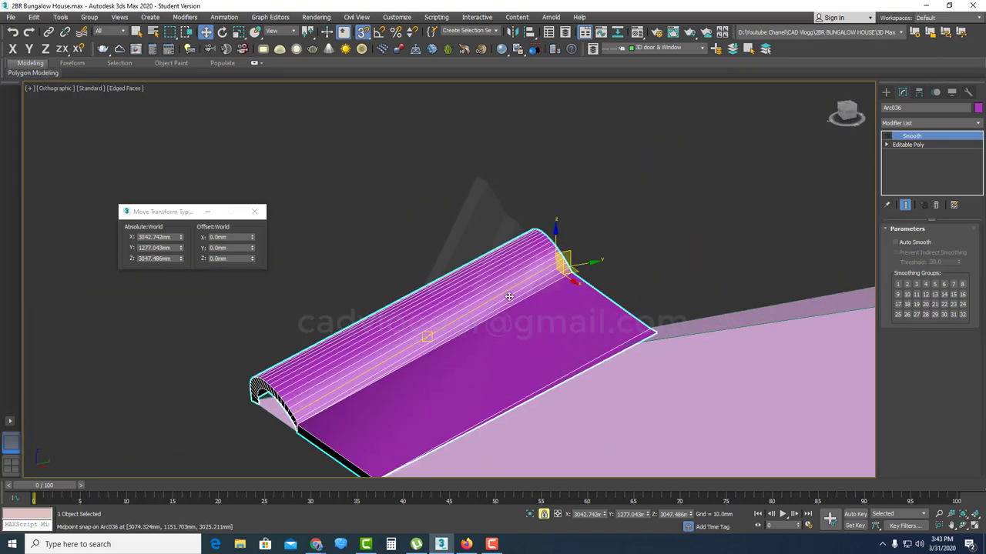
click(887, 136)
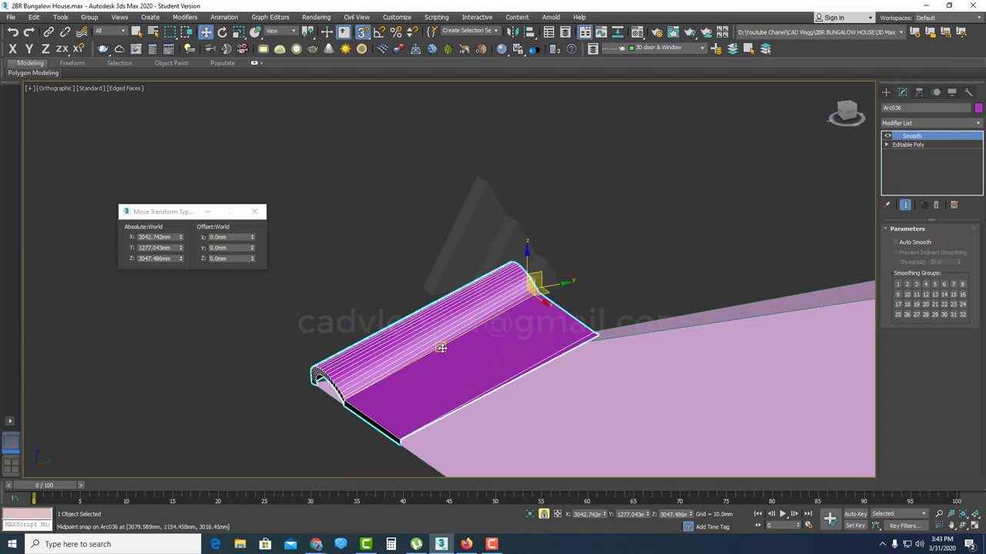
- Convert the smoothed tile to an Editable Poly
alt+middle_drag(439, 345, 462, 334)
right_click(462, 334)
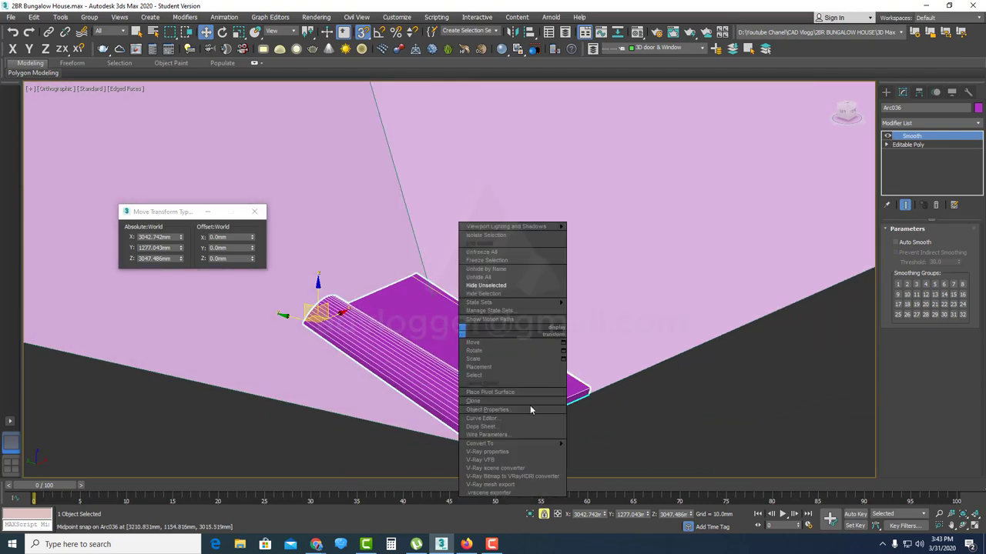
mouse_move(555, 445)
click(608, 454)
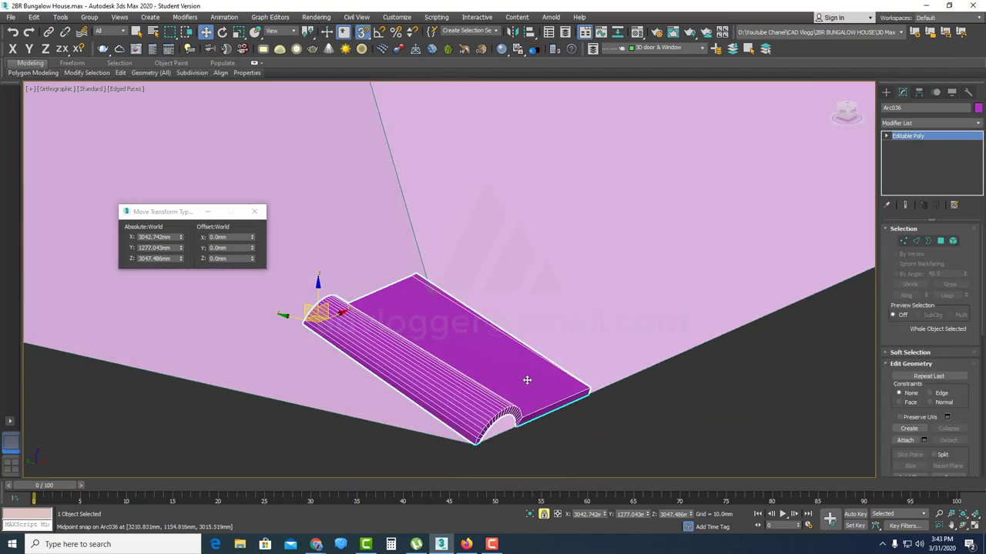
- Clone the roof tile as an instance and offset the clone 210 mm along X
mouse_move(529, 378)
alt+middle_down()
mouse_move(510, 399)
mouse_move(524, 389)
alt+middle_up()
scroll(523, 389, up, 3)
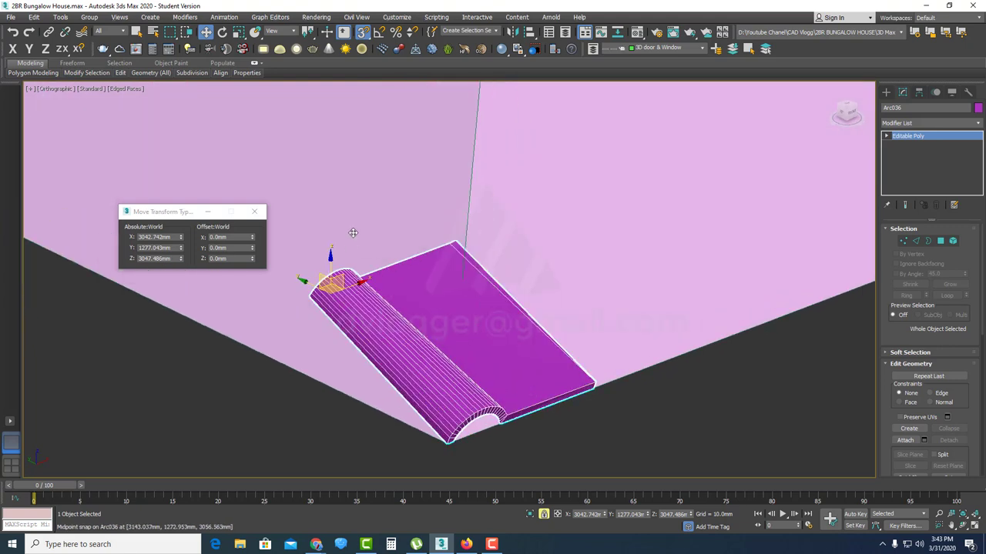
click(34, 17)
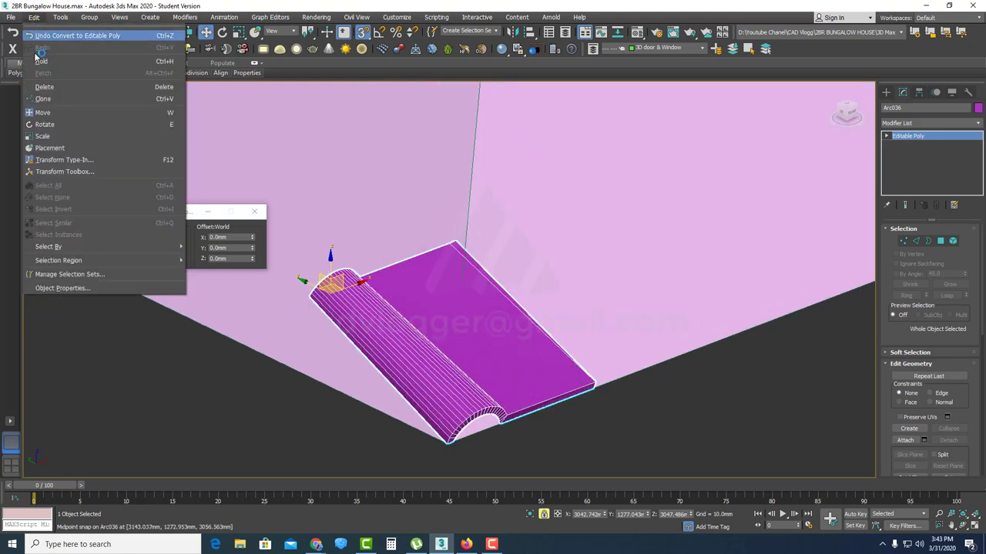
click(54, 100)
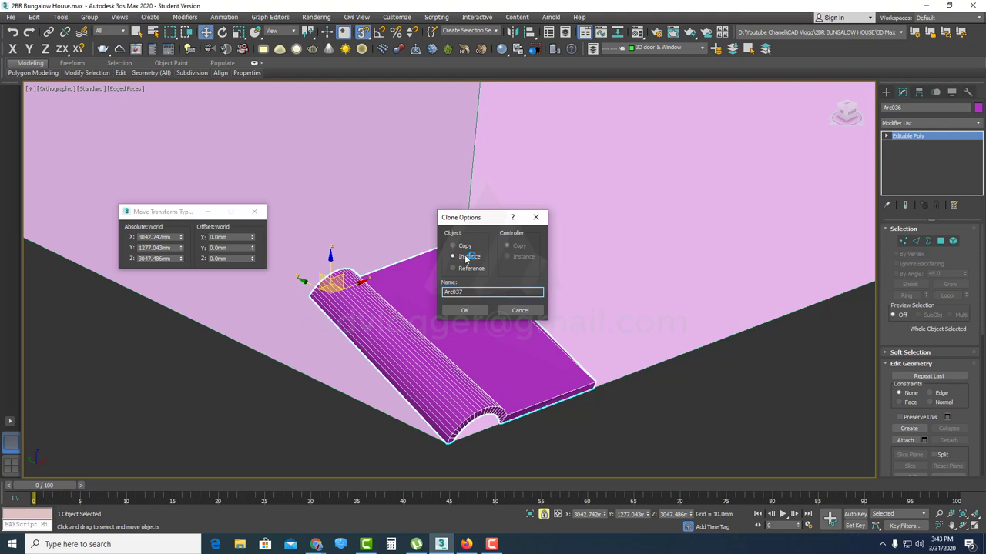
click(472, 312)
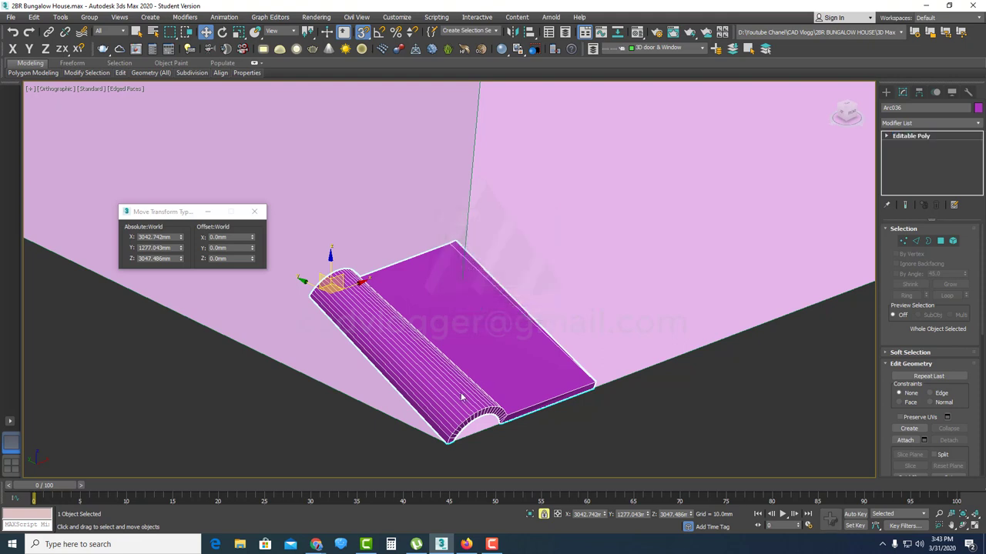
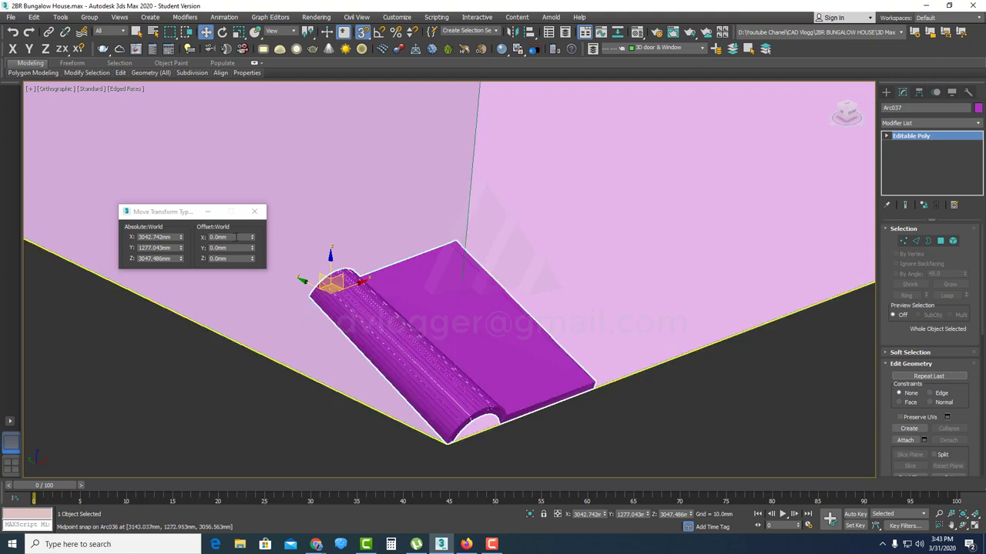
click(236, 236)
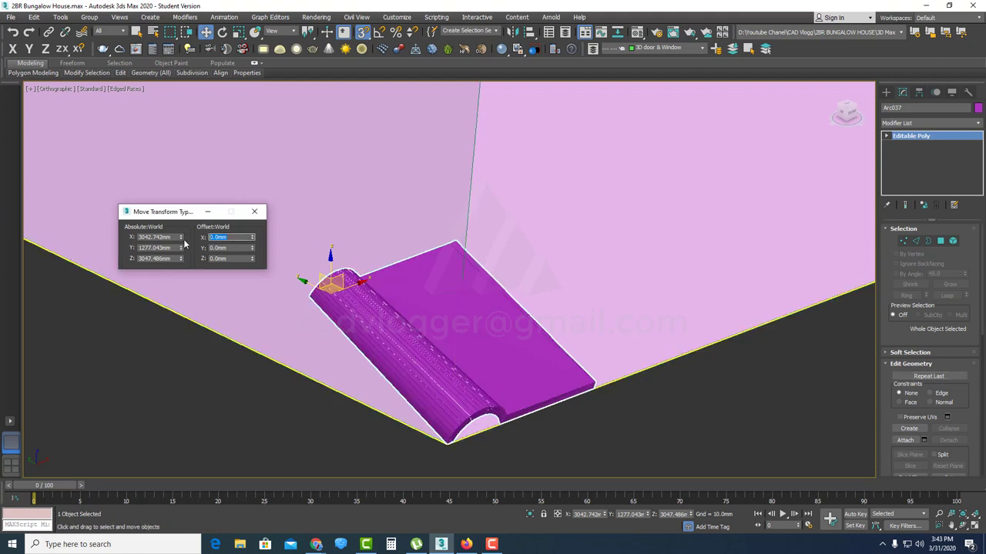
key(Return)
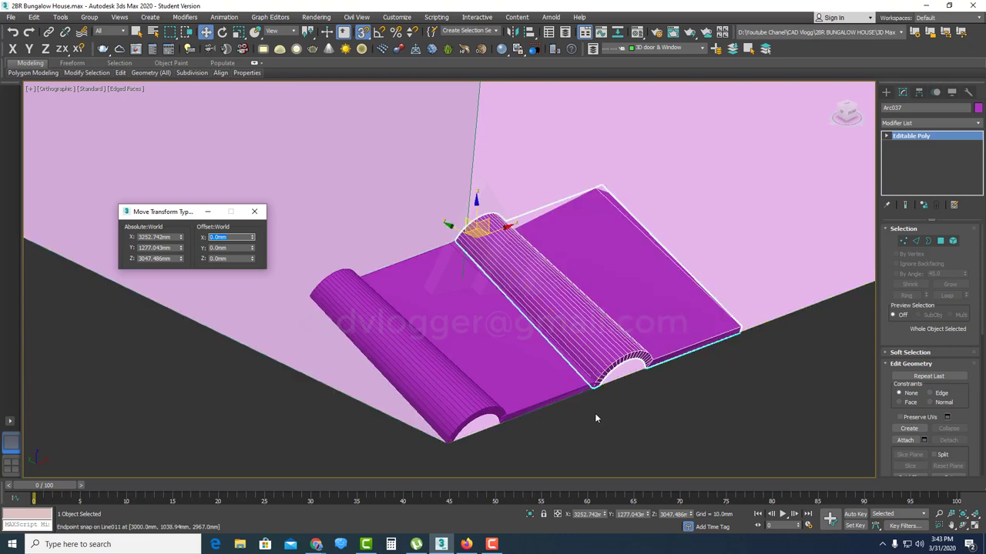
- Examine the joint between the two neighbouring tiles and the lower edge where the curved part meets the flat part
scroll(589, 328, up, 6)
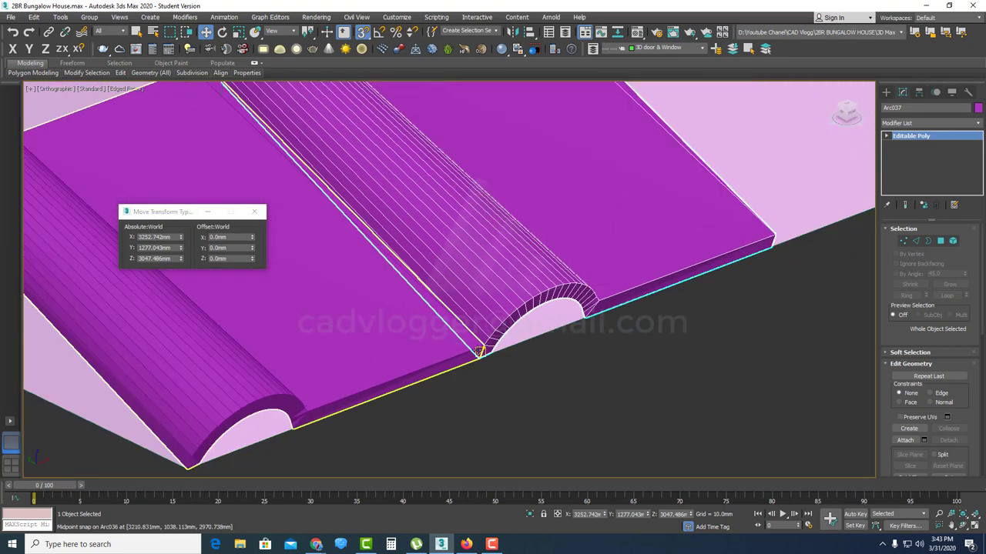
scroll(479, 352, down, 2)
scroll(396, 389, up, 3)
scroll(446, 390, down, 6)
alt+middle_drag(446, 390, 444, 362)
scroll(415, 308, up, 5)
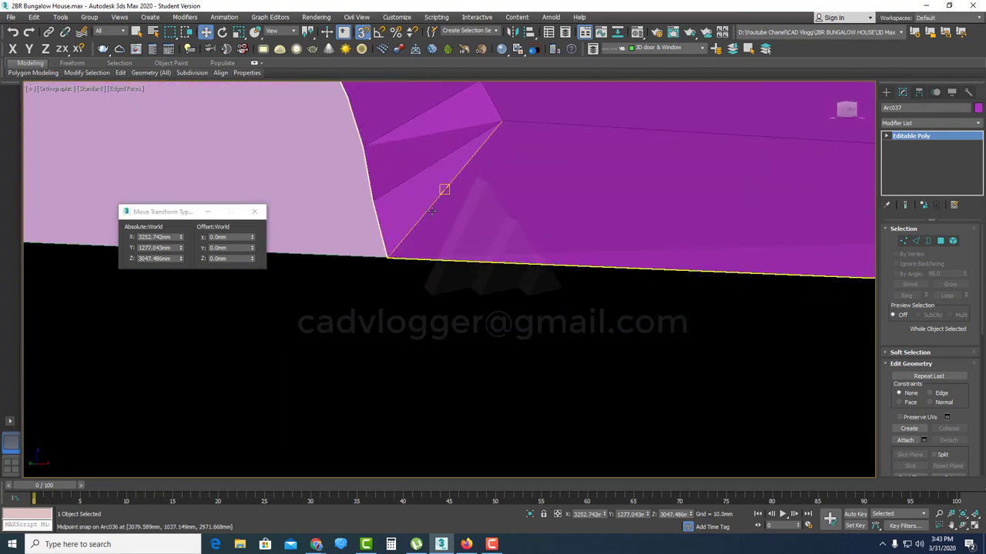
scroll(432, 211, down, 5)
alt+middle_drag(445, 235, 433, 311)
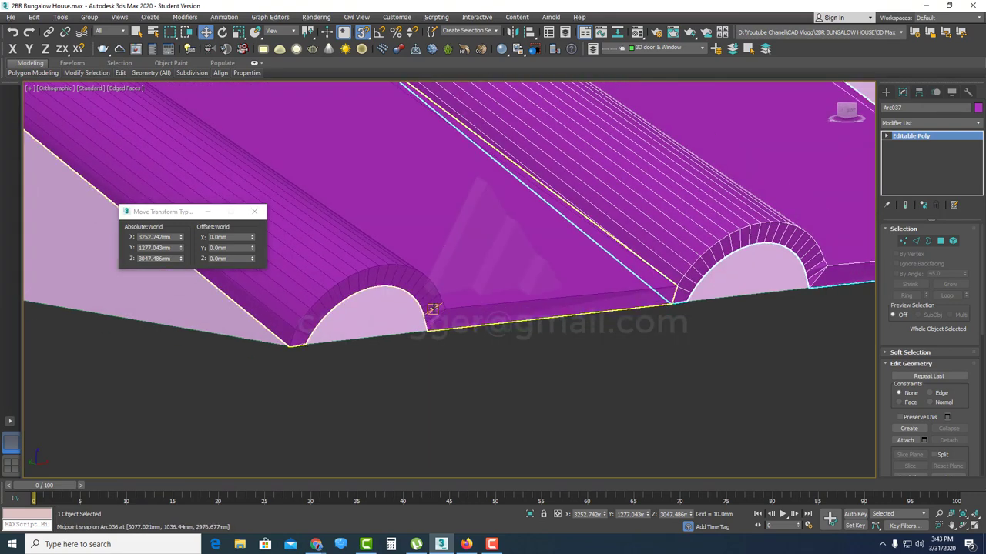
click(443, 310)
key(Delete)
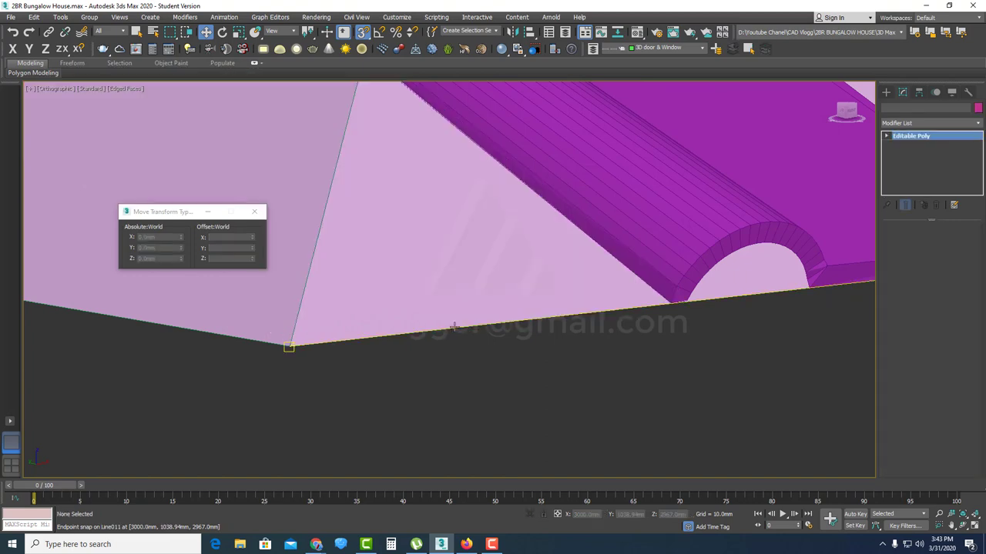
key(ctrl+z)
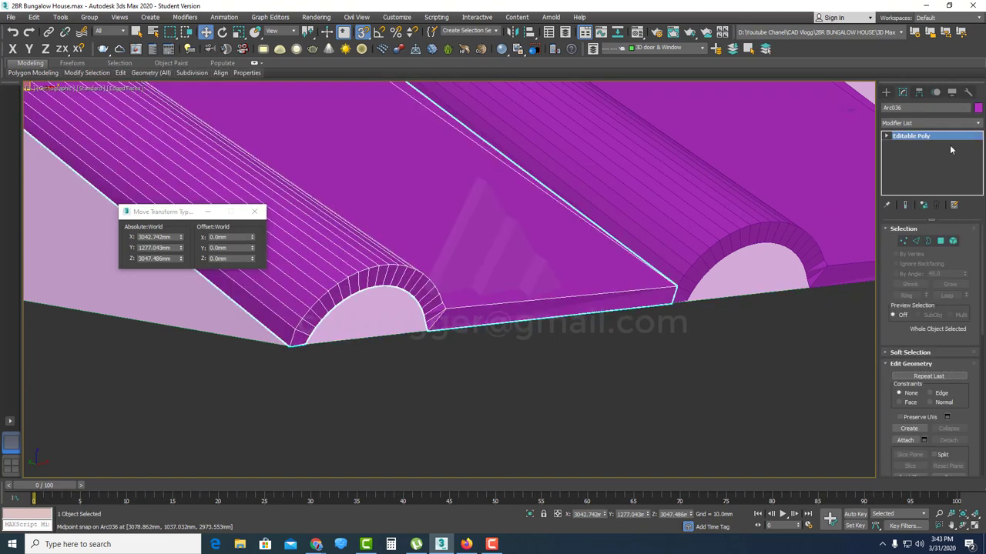
- Apply a Smooth modifier with Auto Smooth enabled to the tile at the eave corner
click(947, 125)
text(sm)
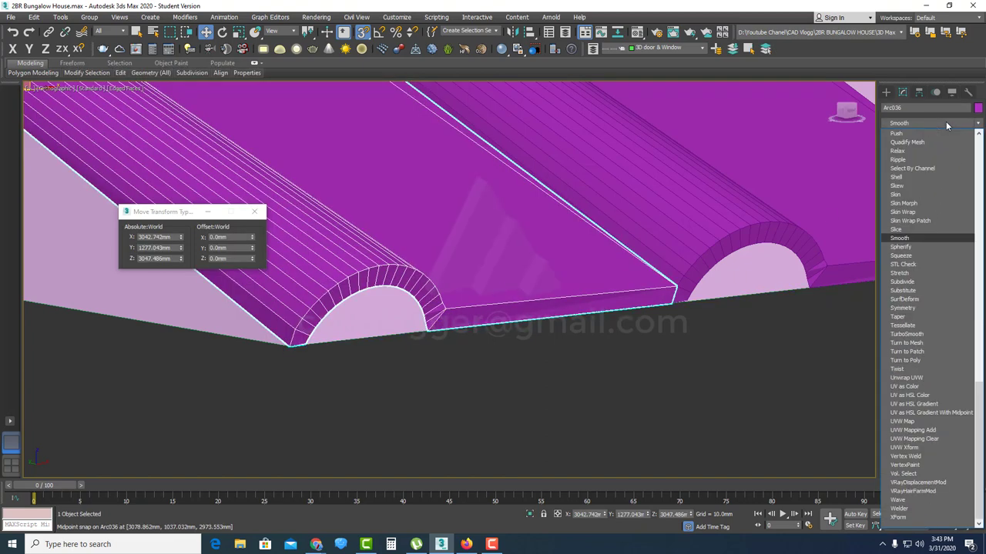
click(909, 239)
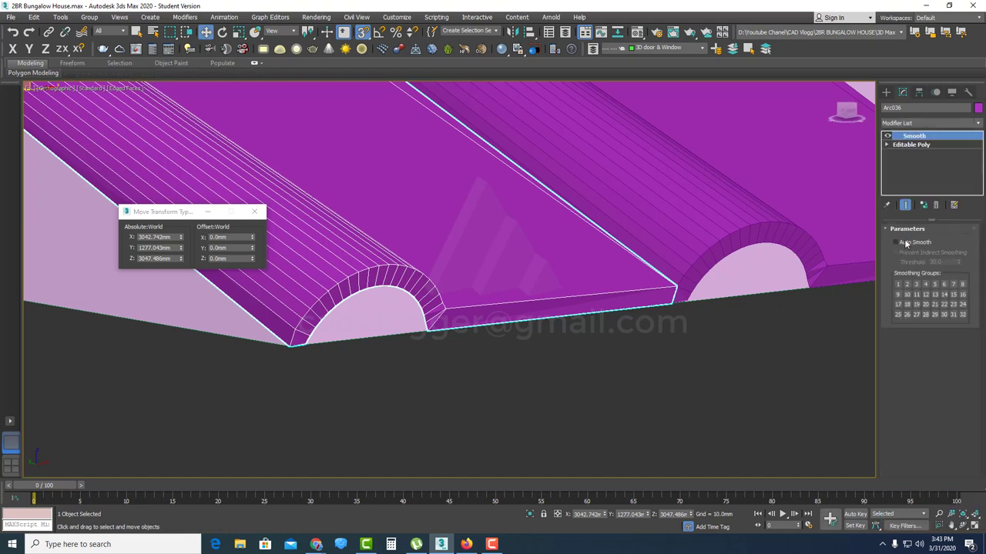
click(896, 243)
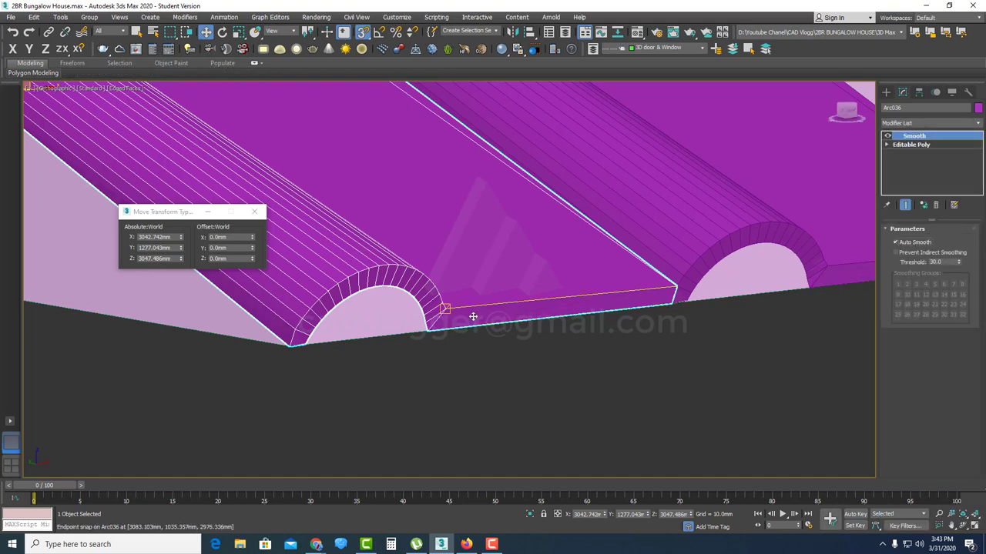
scroll(455, 308, down, 3)
right_click(476, 271)
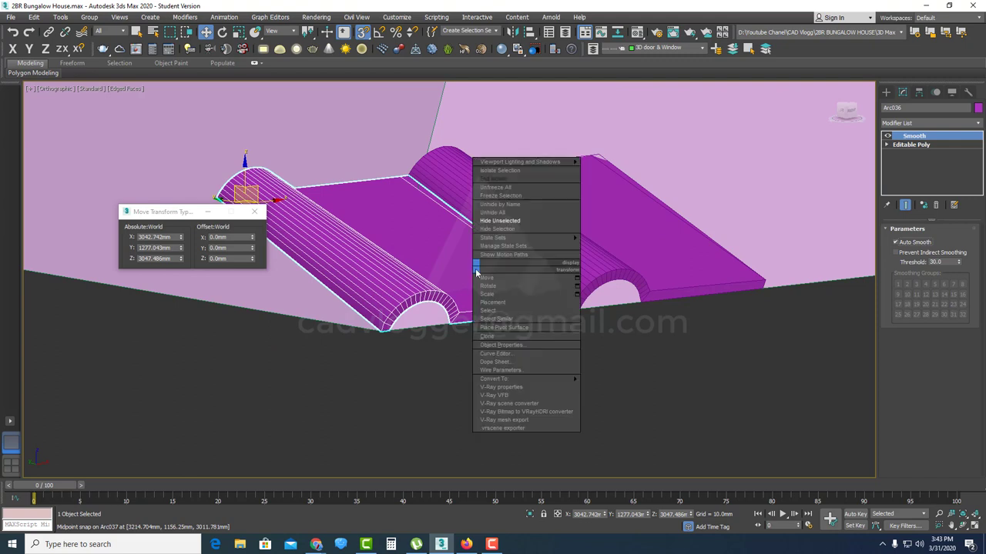
click(456, 278)
scroll(455, 277, down, 3)
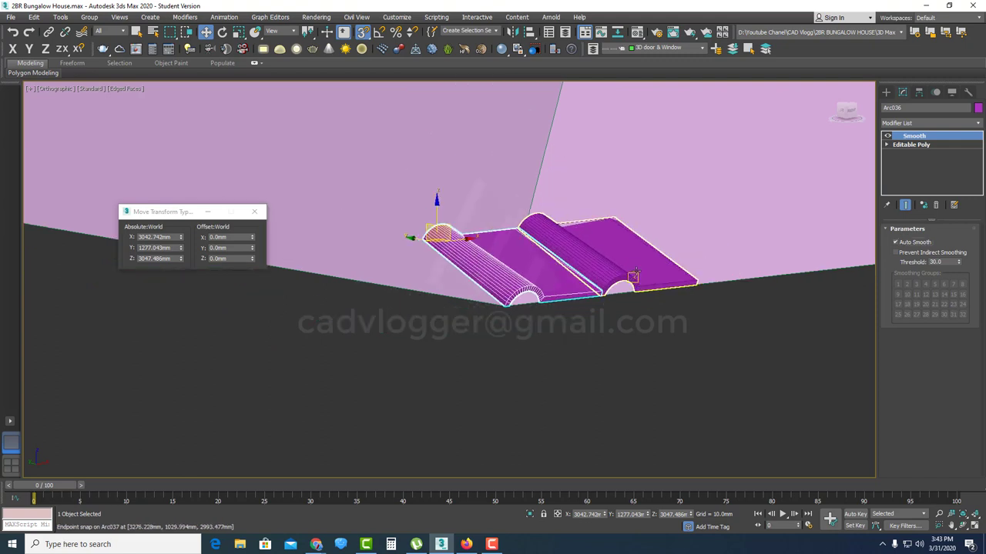
- Delete the second tile and convert the smoothed corner tile to an Editable Poly
click(636, 271)
key(Delete)
click(540, 271)
right_click(538, 268)
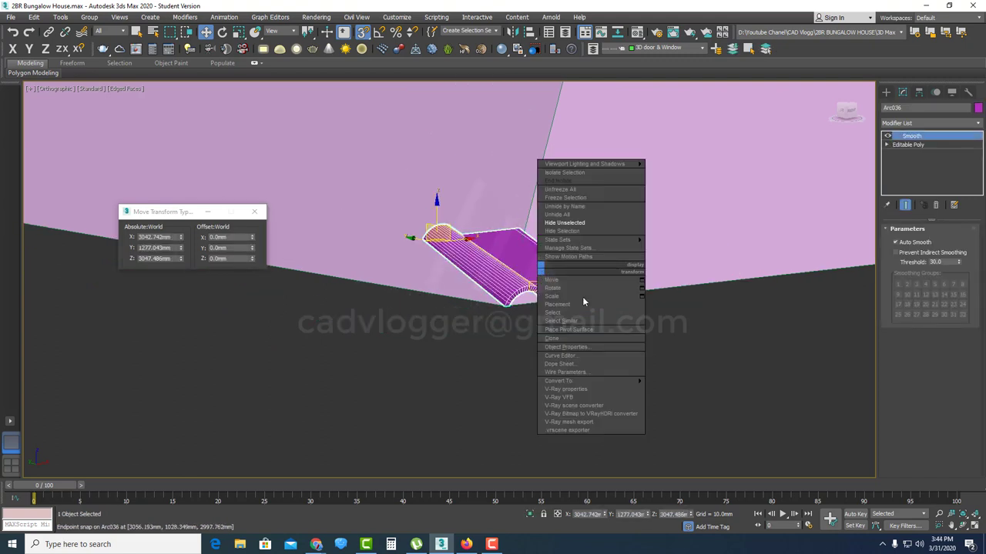
mouse_move(612, 381)
click(674, 391)
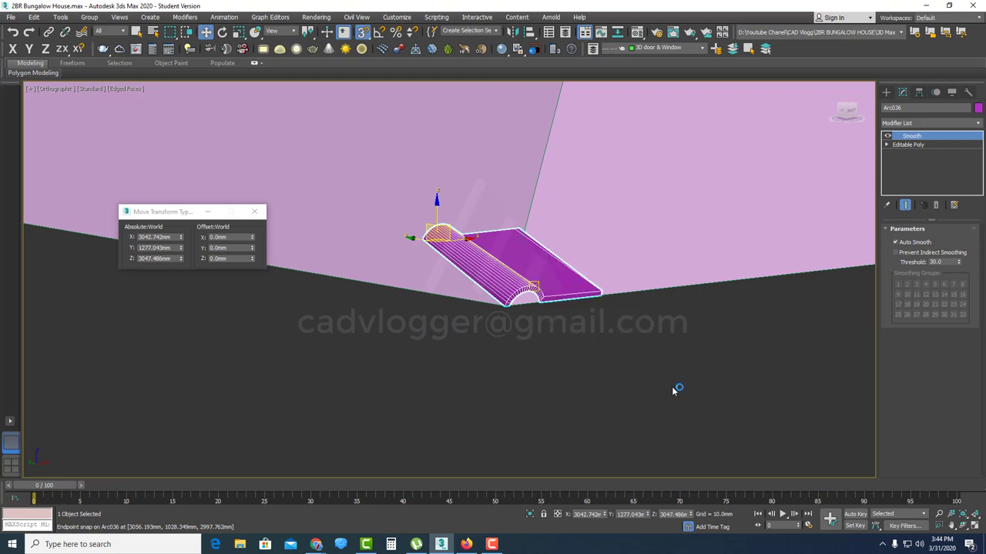
- Clone the auto-smoothed corner tile as an instance and offset the clone 210 mm along X
scroll(583, 286, up, 3)
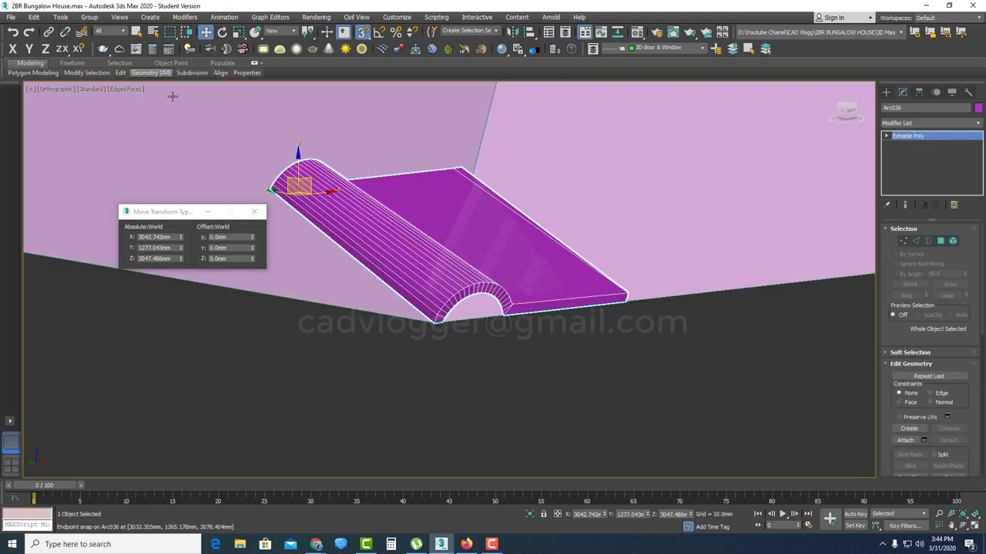
click(34, 17)
click(53, 101)
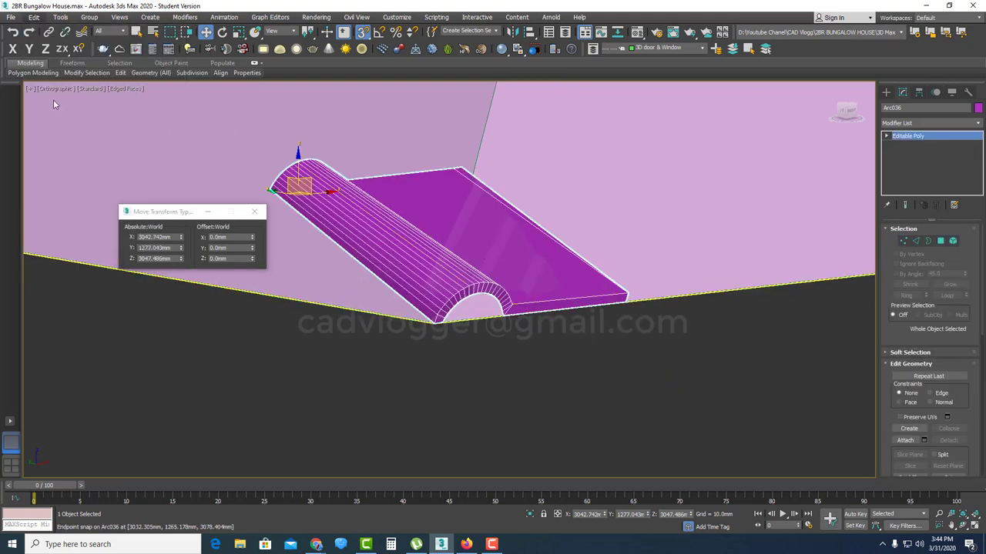
click(465, 310)
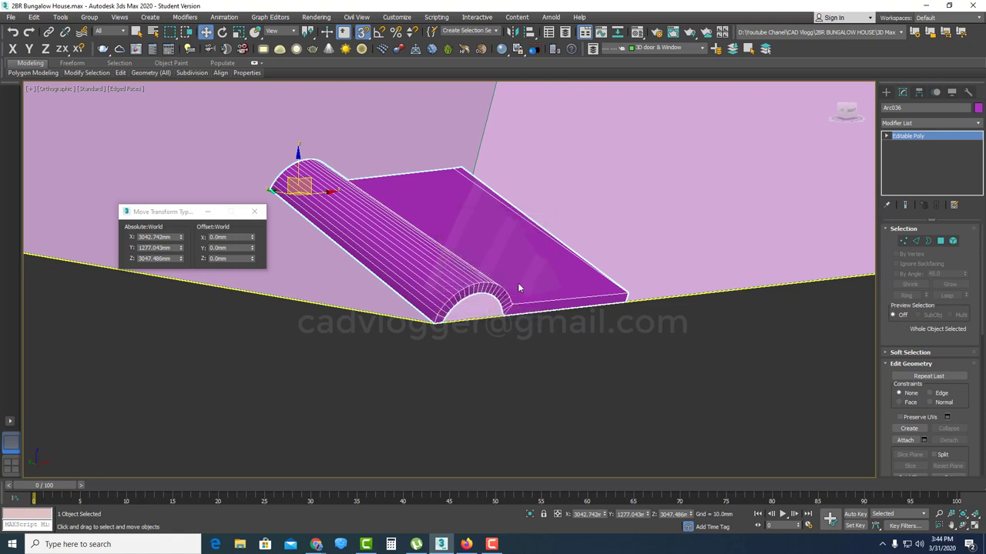
click(234, 237)
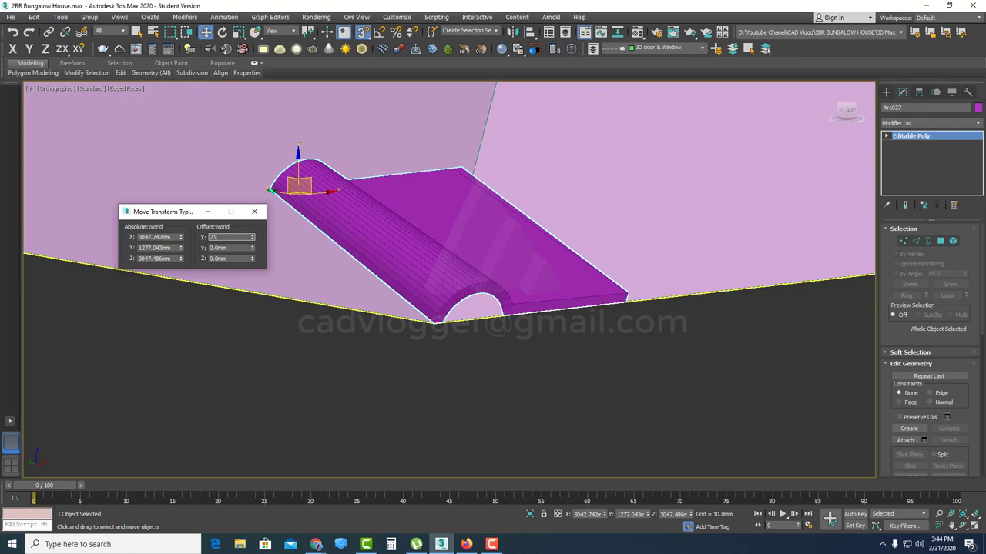
text(210)
key(Return)
mouse_move(599, 317)
alt+middle_down()
mouse_move(493, 327)
mouse_move(421, 320)
alt+middle_up()
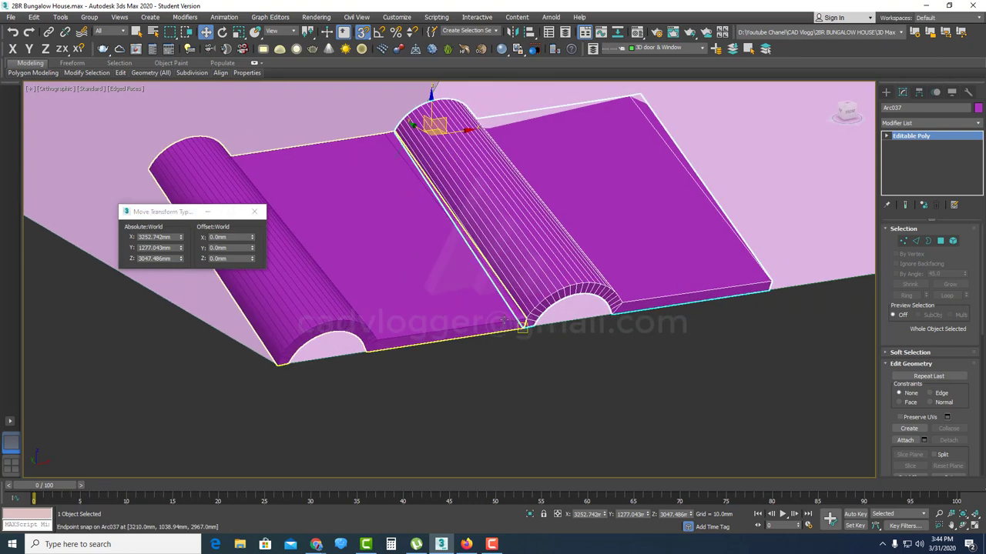
- Copy the second tile along the eave as 25 instances, snapping the spacing from the first tile's corner to the second's matching corner
key(space)
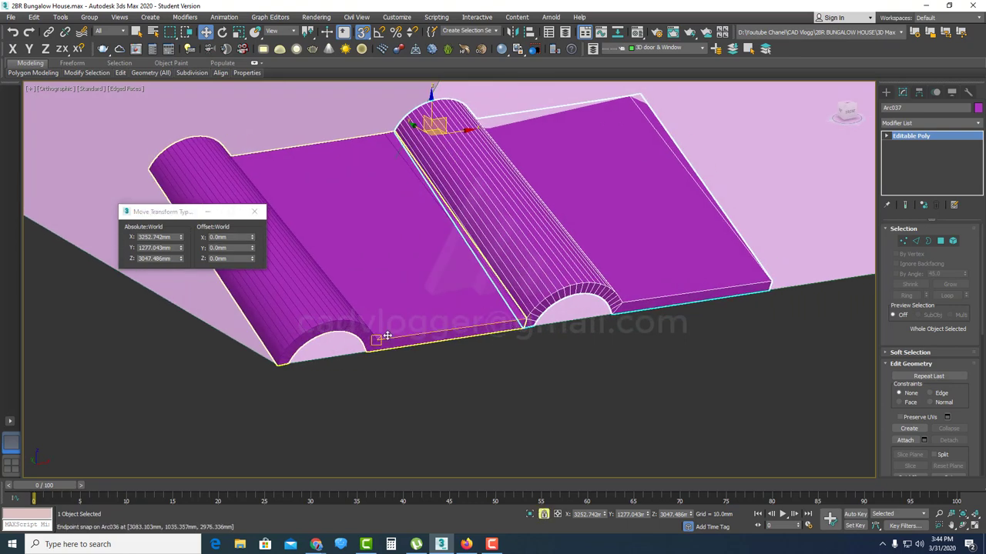
mouse_move(387, 337)
shift+mouse_down()
mouse_move(554, 316)
mouse_move(656, 288)
mouse_move(628, 301)
shift+mouse_up()
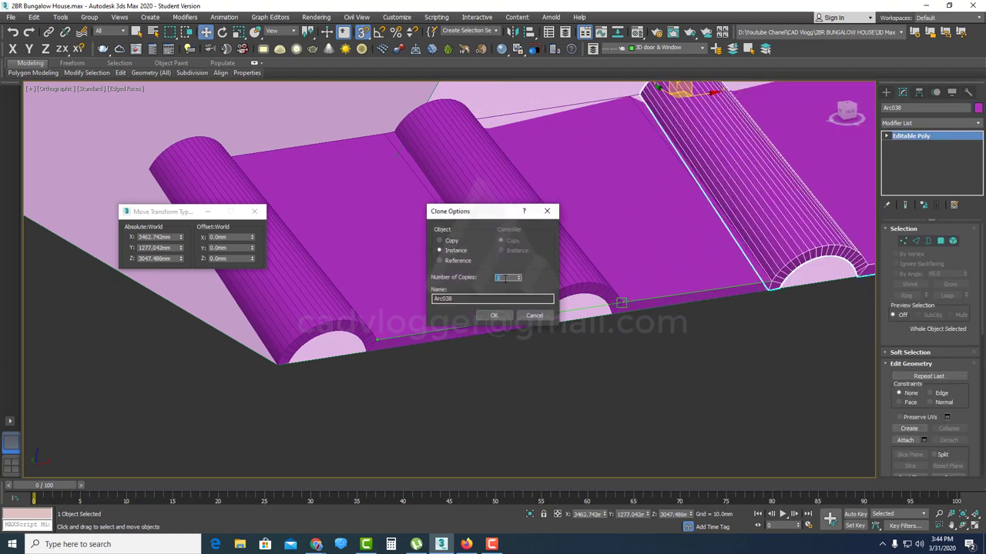
click(495, 318)
- Delete the last tile of the row, which overhangs the far end of the eave
scroll(505, 288, down, 8)
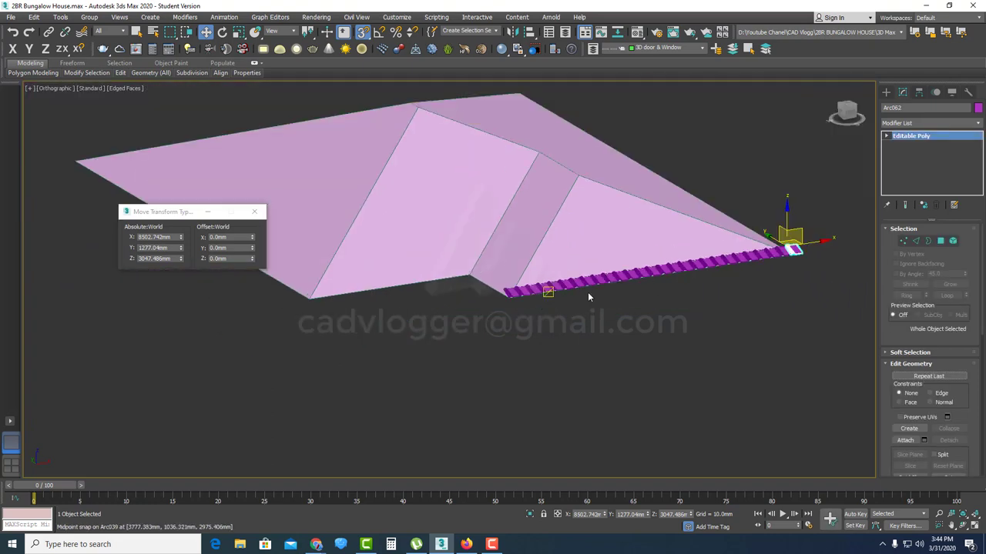
scroll(589, 298, up, 10)
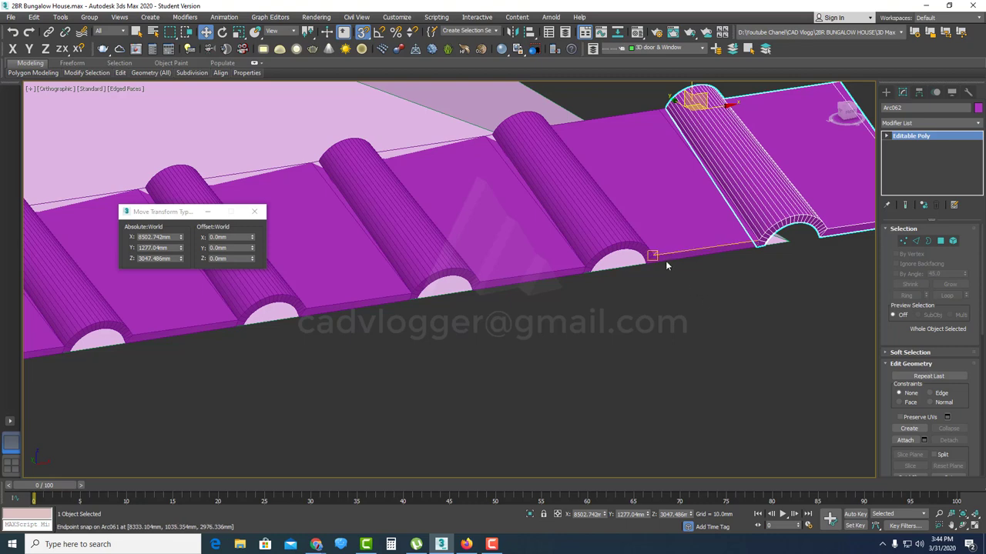
scroll(665, 262, up, 3)
scroll(657, 293, down, 6)
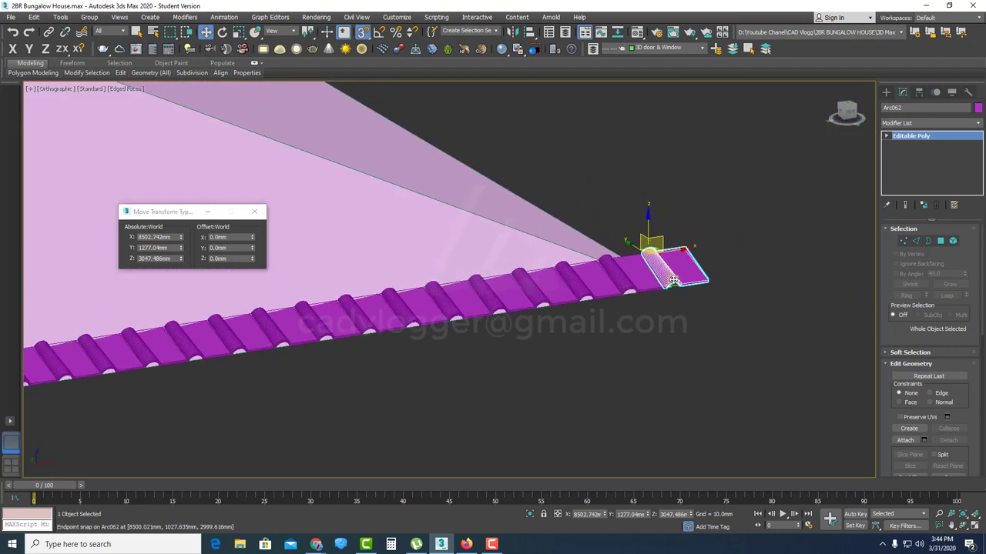
key(Delete)
scroll(645, 271, up, 3)
- Select the tile at the eave corner together with all similar tiles in the row
scroll(630, 268, down, 9)
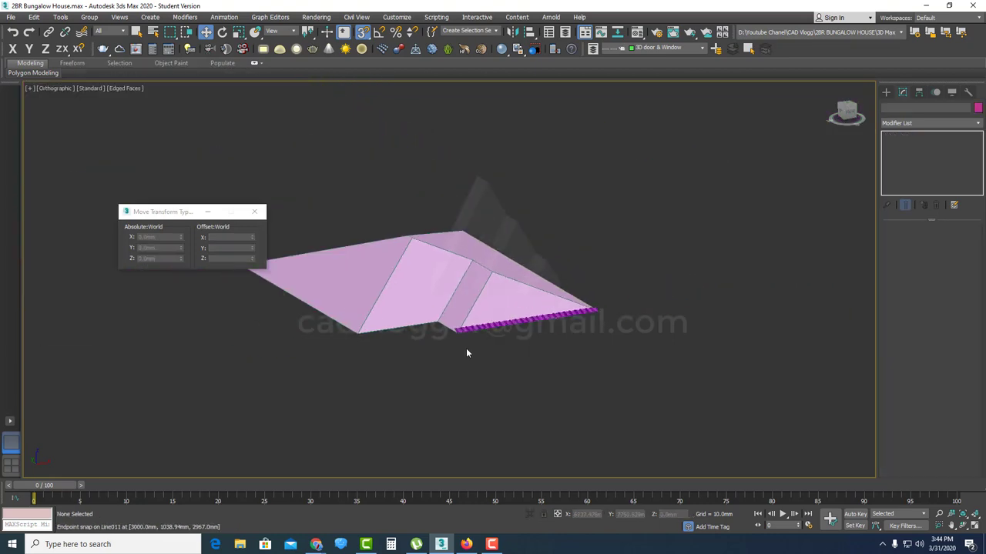
scroll(466, 354, up, 6)
click(459, 339)
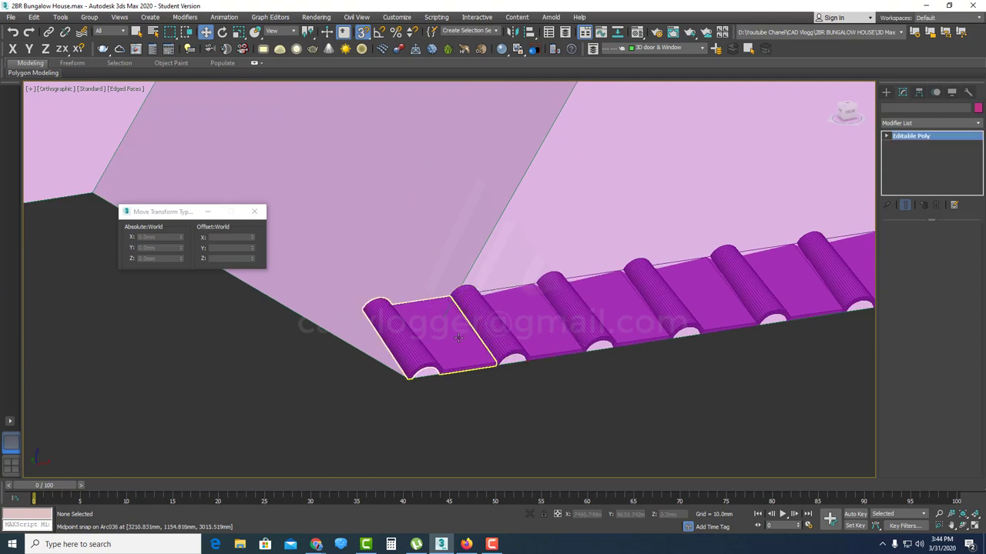
click(459, 339)
right_click(455, 342)
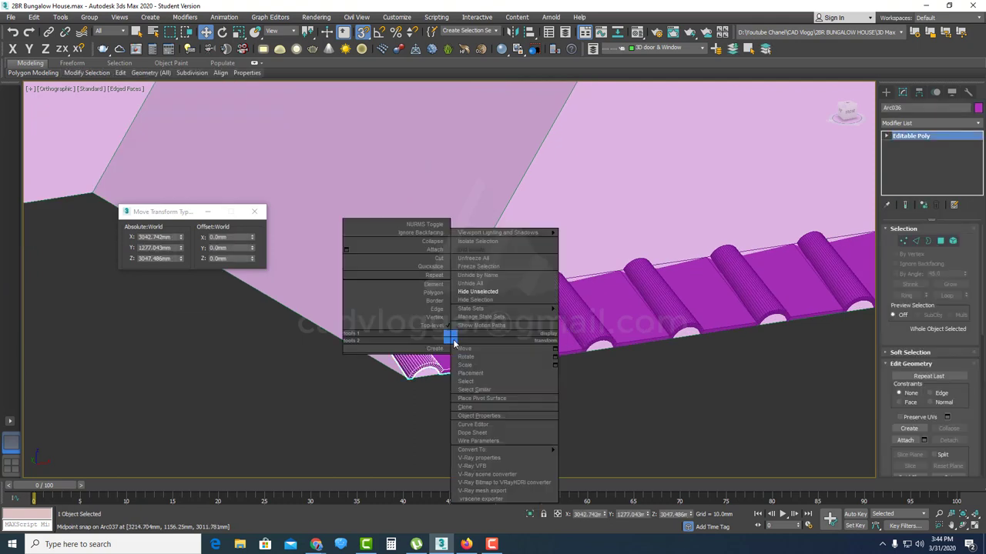
click(491, 351)
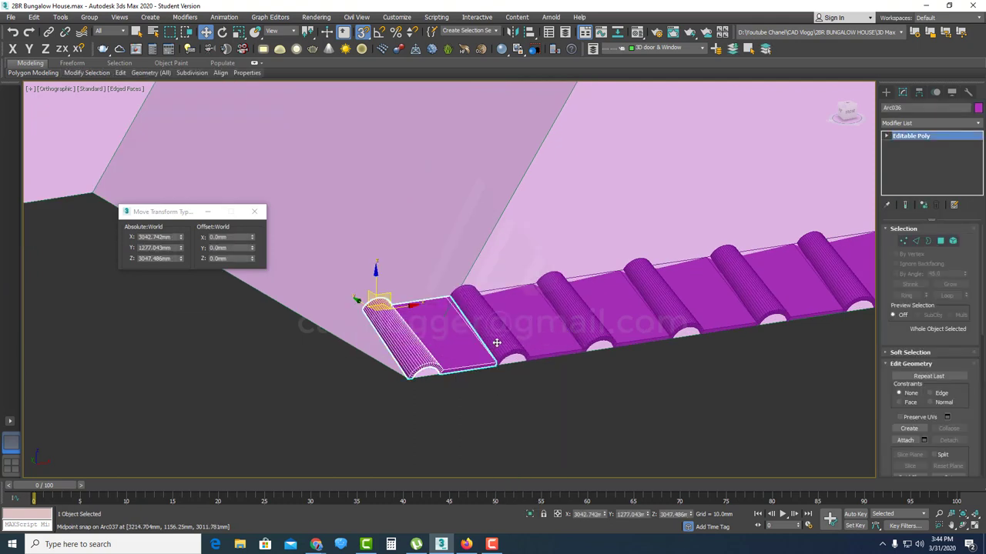
key(ctrl+q)
scroll(500, 343, down, 3)
scroll(473, 329, up, 9)
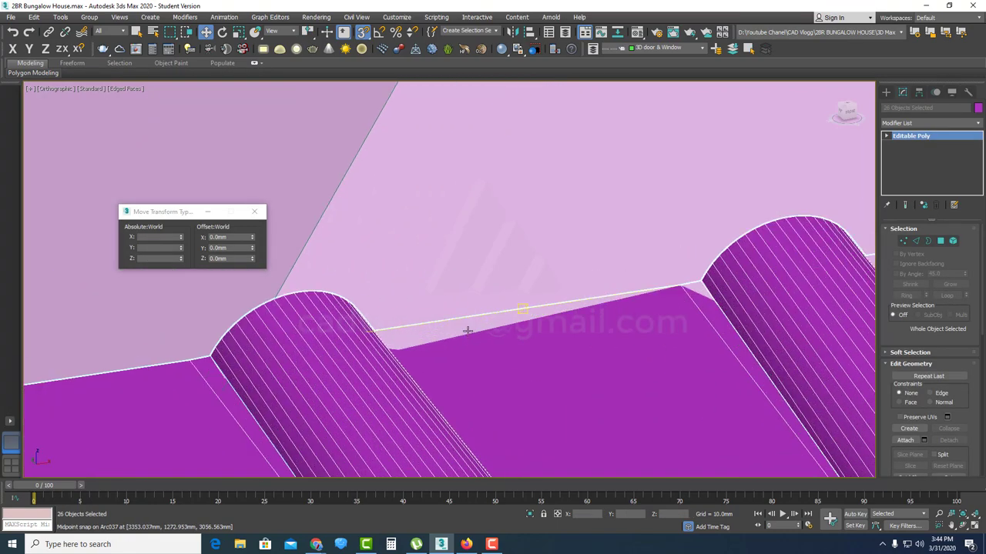
scroll(701, 291, up, 2)
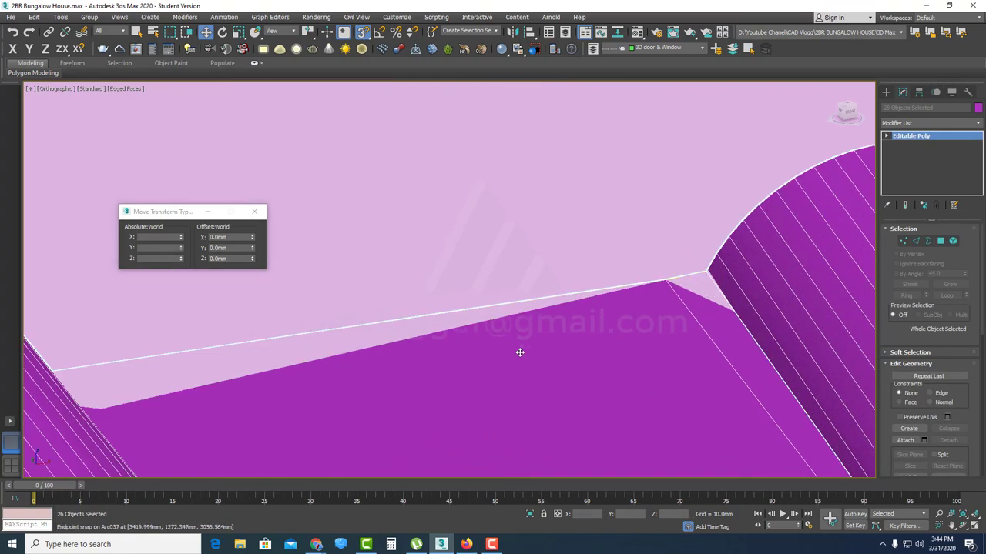
- Copy the selected tile row up the roof slope as one instance, snapping its lower eave corner to the corner tile's upper end
scroll(362, 356, down, 8)
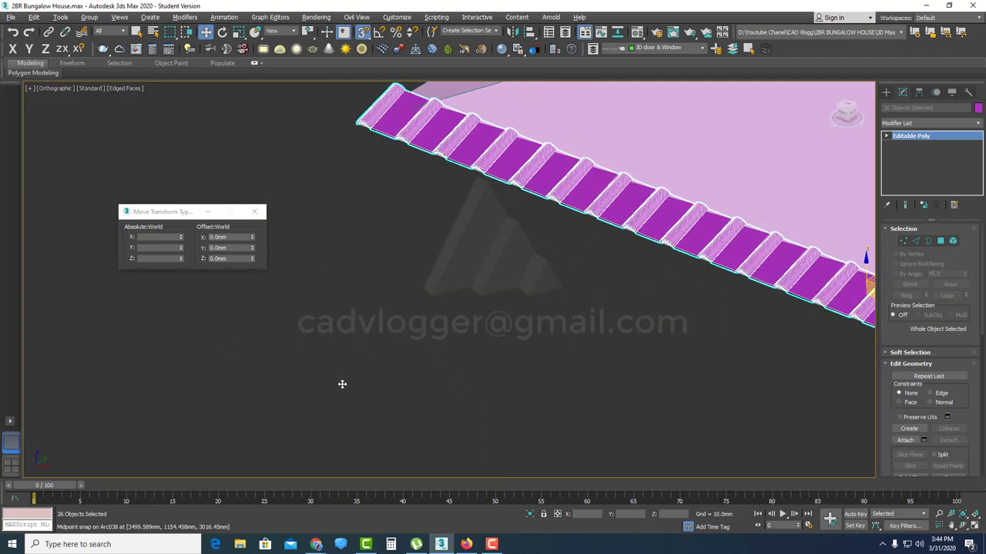
alt+middle_drag(342, 384, 457, 370)
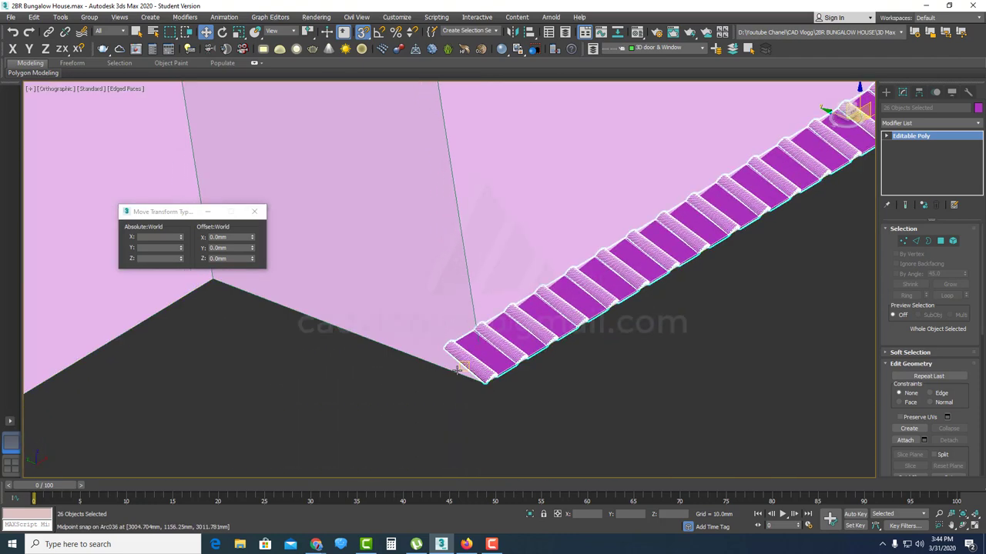
scroll(493, 377, up, 3)
scroll(500, 374, up, 2)
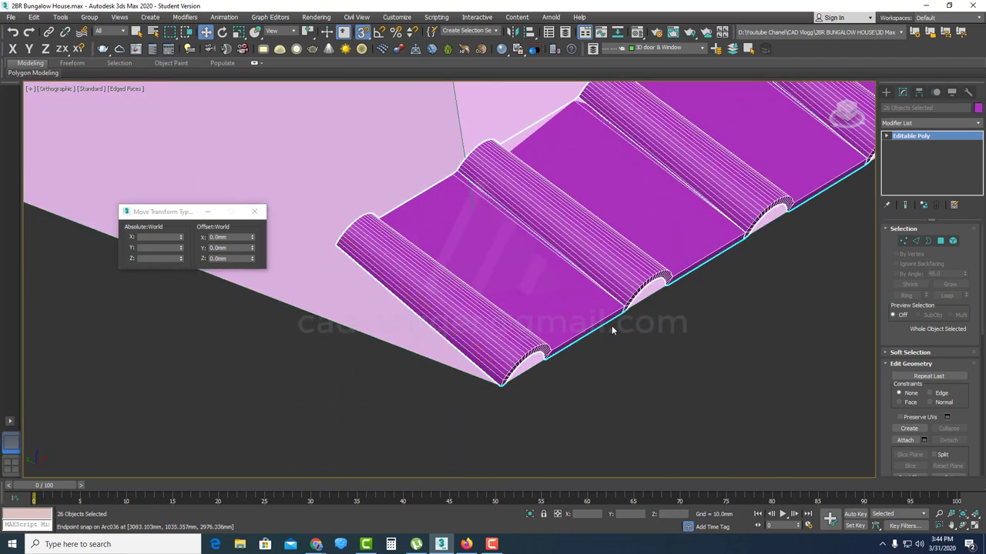
mouse_move(613, 331)
middle_down()
mouse_move(618, 372)
mouse_move(698, 331)
middle_up()
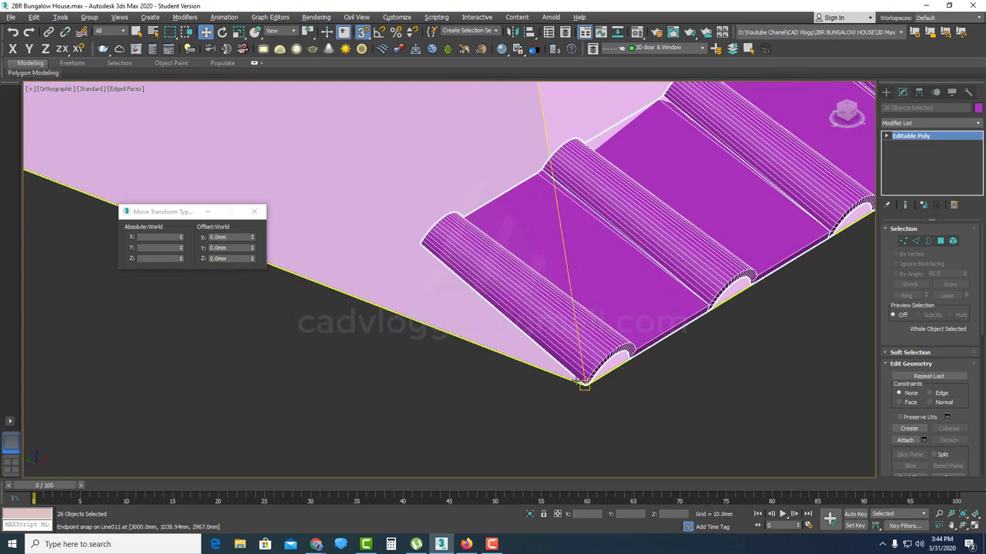
middle_drag(584, 382, 611, 443)
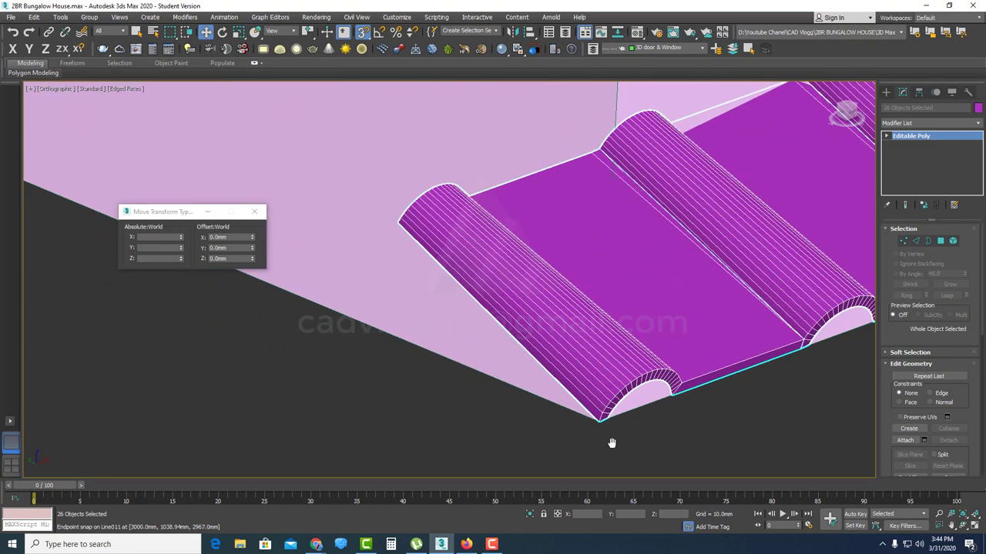
scroll(610, 425, up, 2)
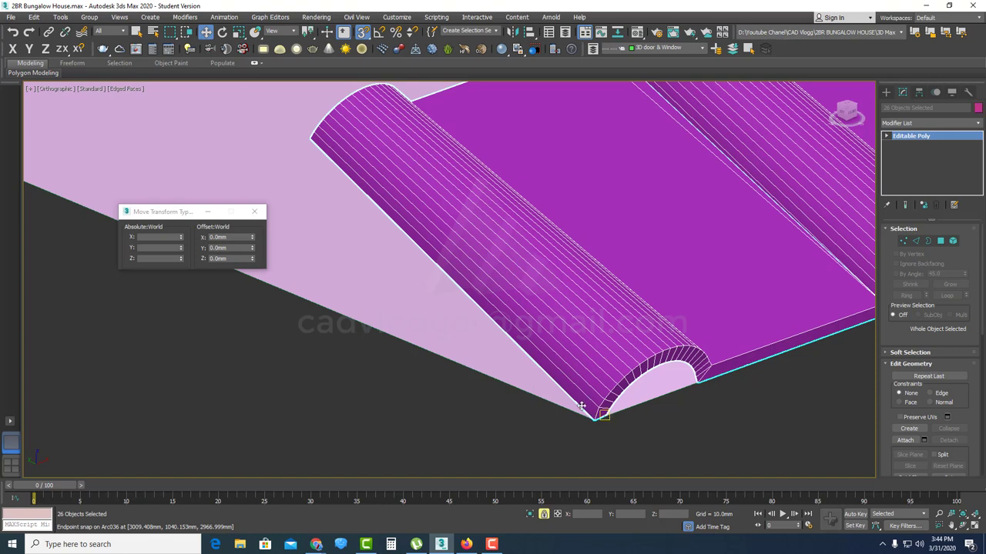
mouse_move(582, 406)
mouse_down()
mouse_move(532, 348)
mouse_move(378, 227)
mouse_move(290, 141)
mouse_move(312, 146)
mouse_up()
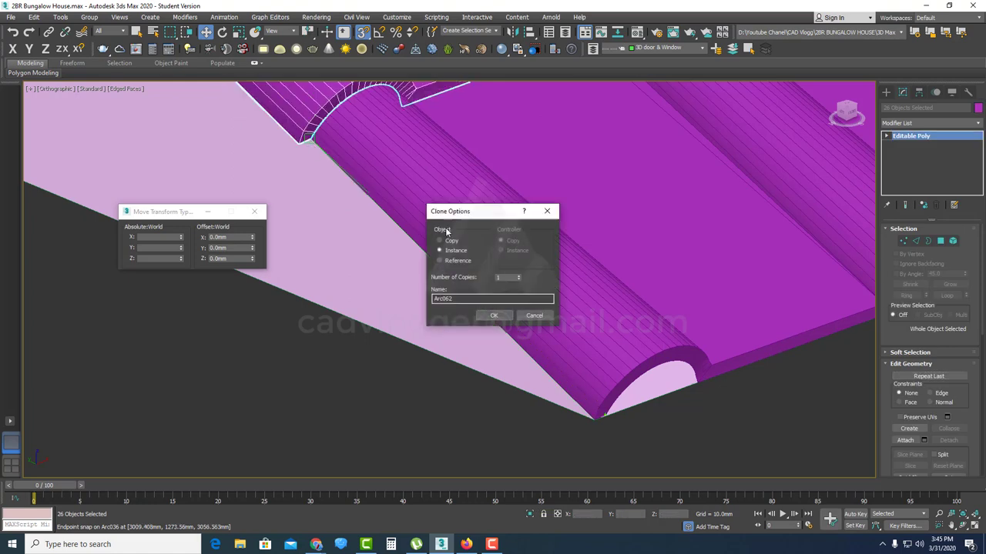
click(494, 315)
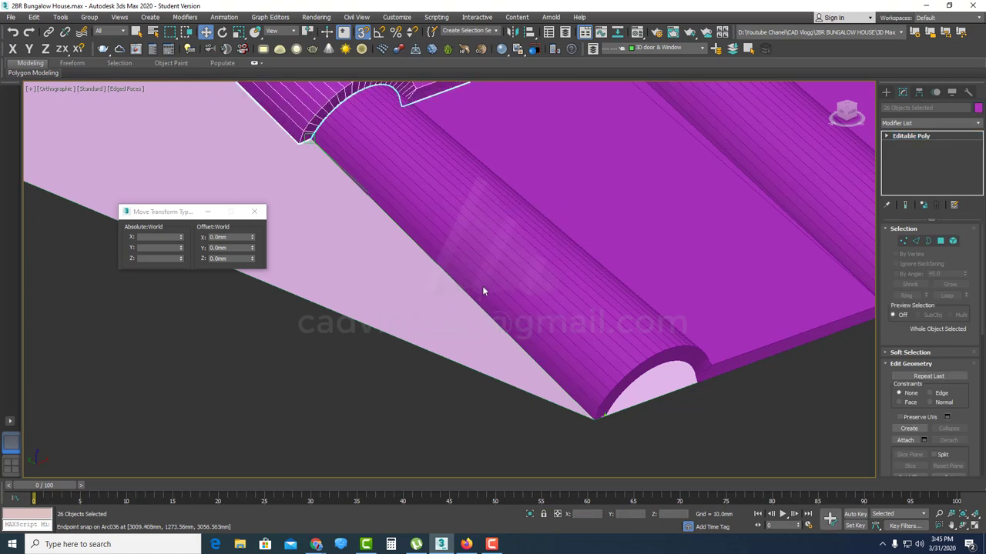
- Examine the joints between the lower and upper tile rows for gaps above the flat parts
scroll(483, 291, down, 5)
scroll(506, 193, up, 6)
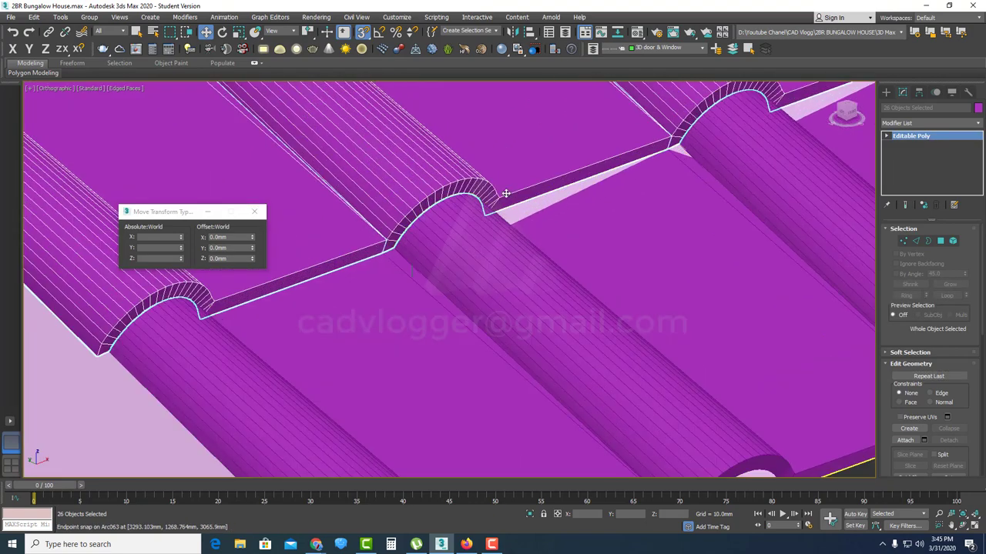
scroll(505, 194, up, 2)
scroll(489, 277, down, 5)
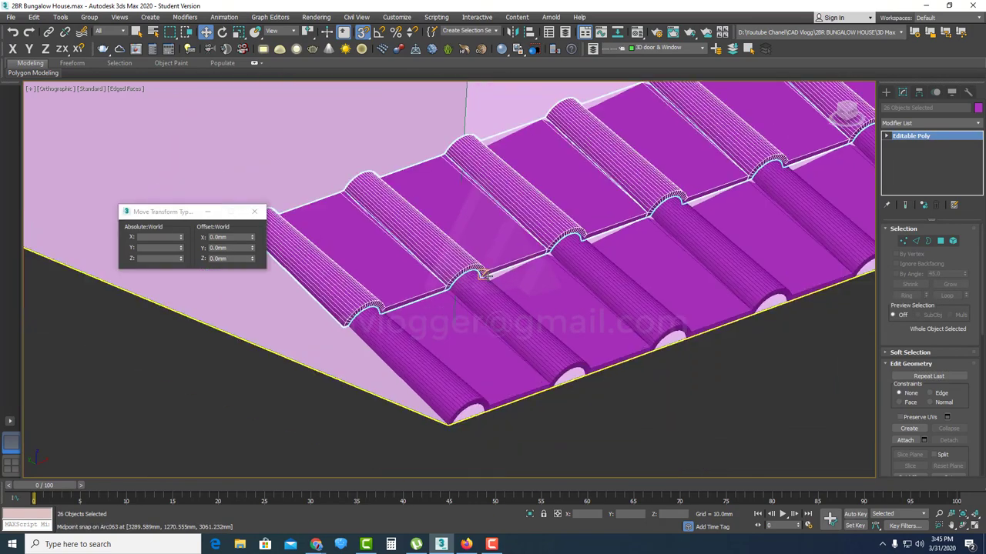
alt+middle_drag(484, 275, 595, 260)
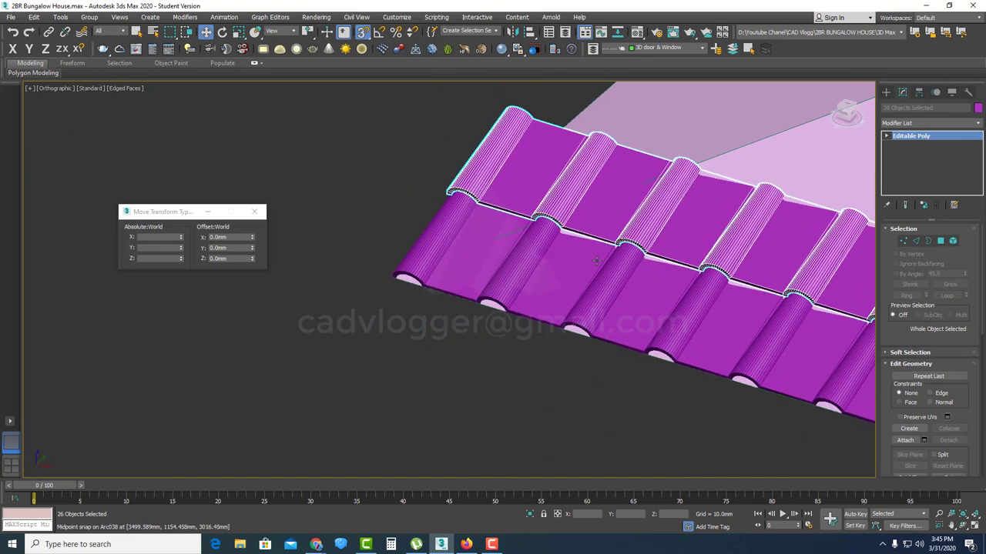
scroll(595, 261, up, 6)
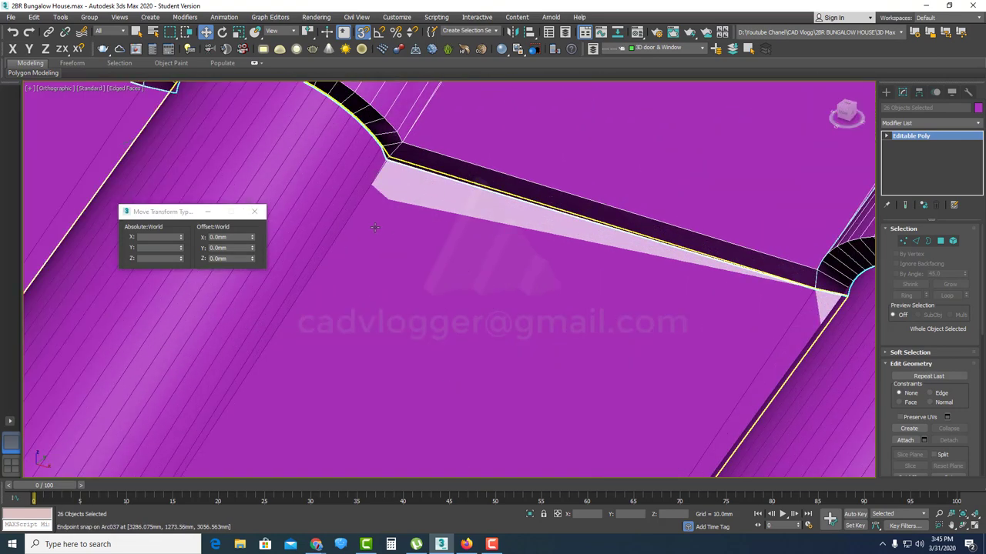
key(F3)
key(F3)
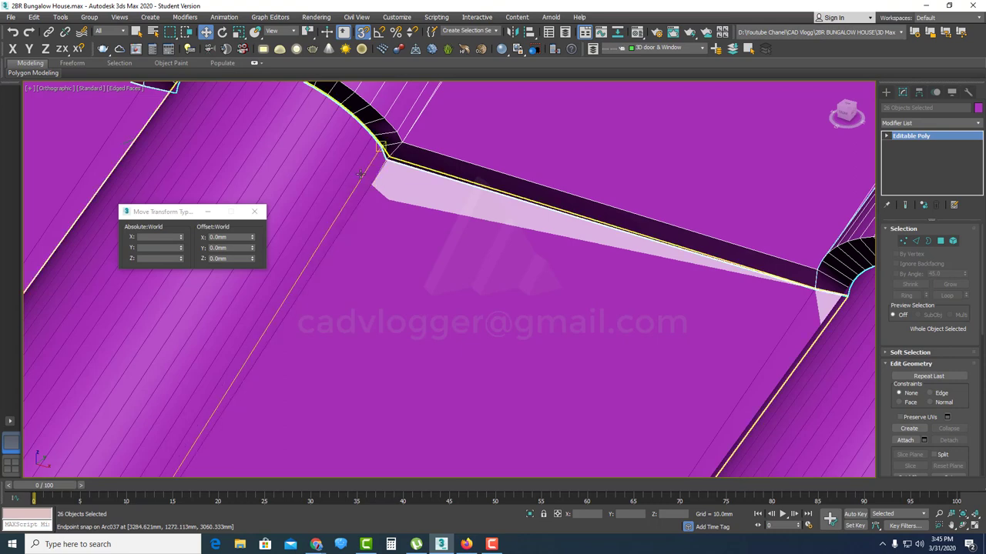
- Select the second tile of the lower row and snap its upper vertex between curve and flat onto the overlapping tile's lower corner
click(389, 163)
scroll(389, 163, up, 8)
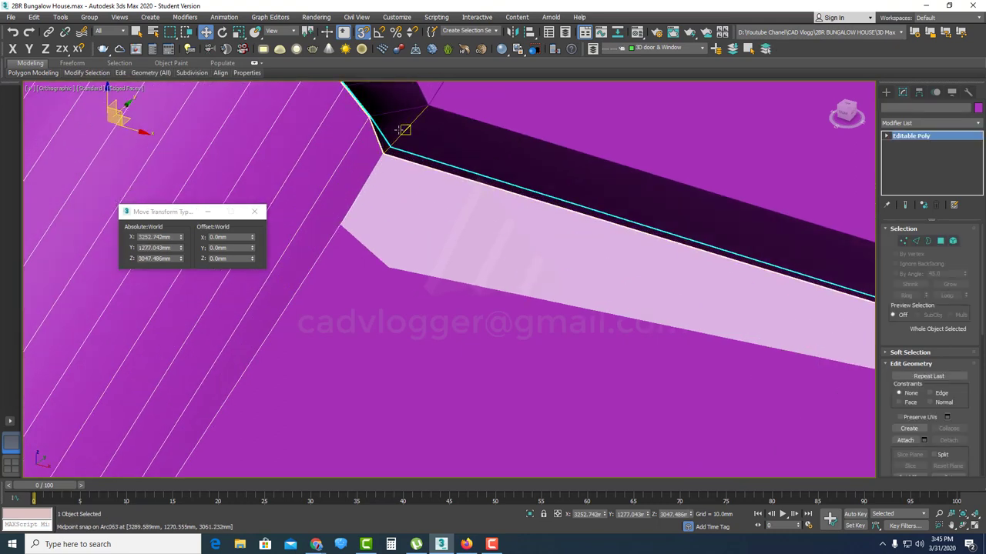
scroll(412, 293, down, 1)
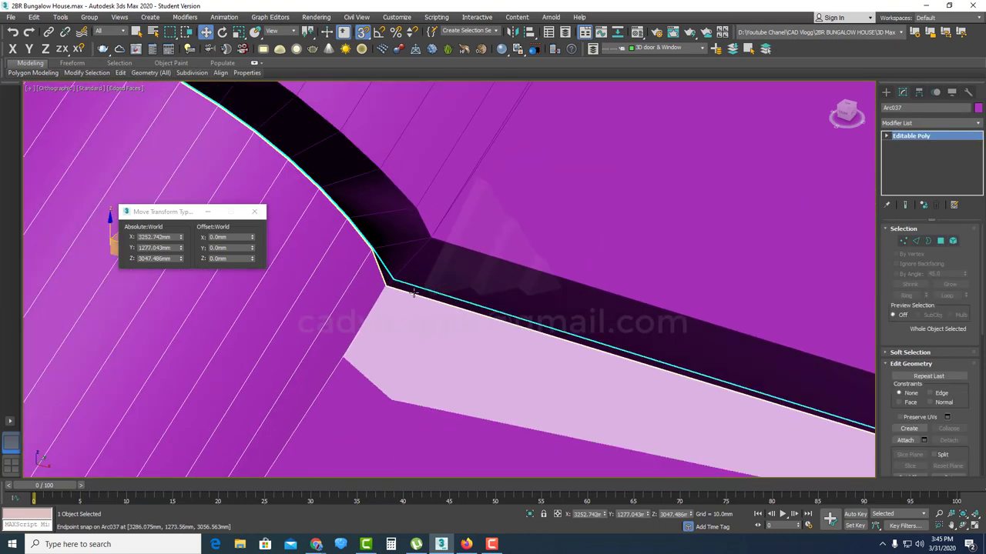
key(F3)
key(F3)
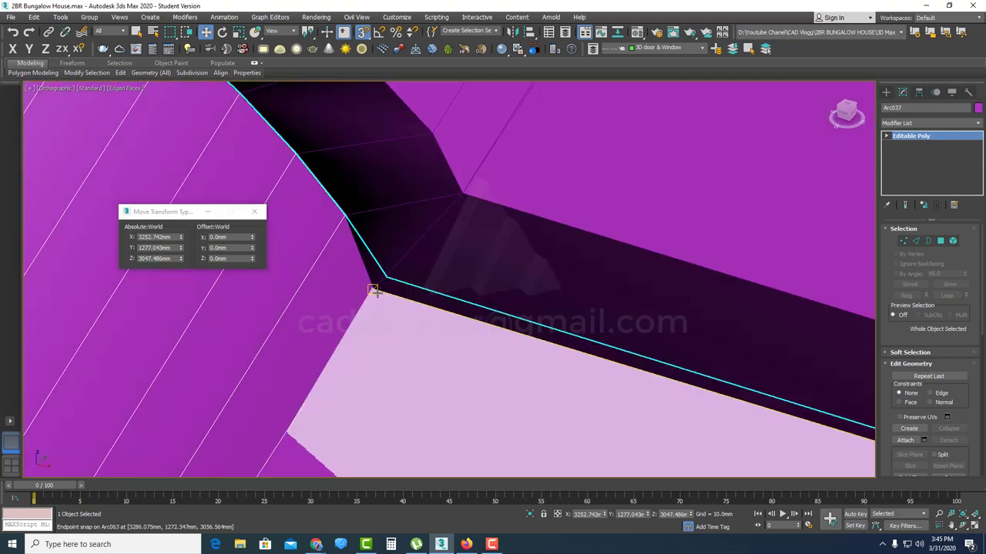
scroll(428, 288, down, 2)
key(F3)
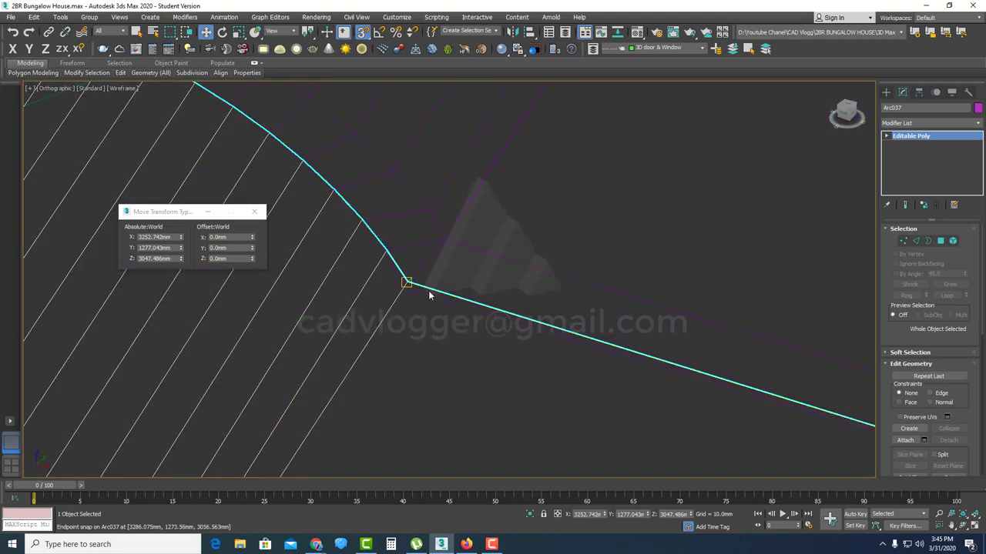
key(F3)
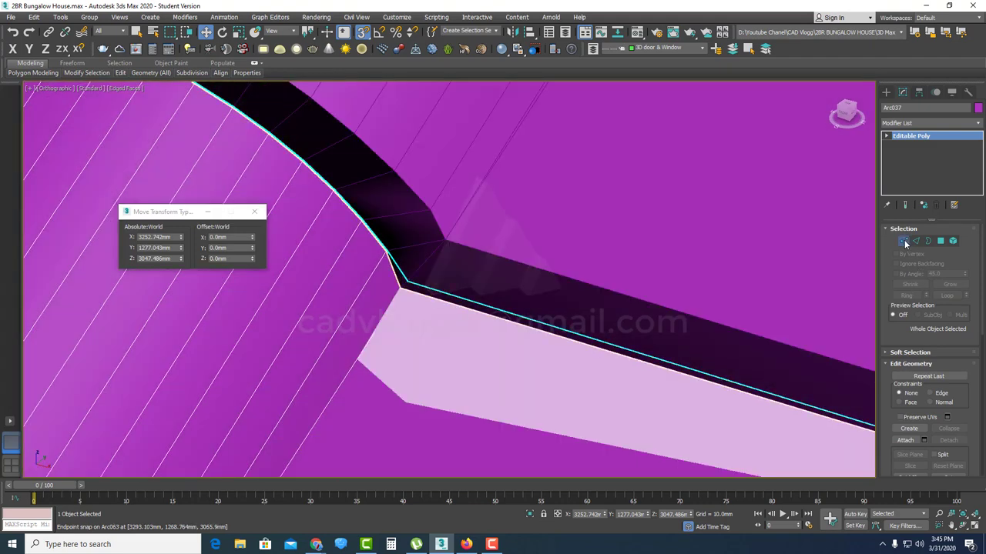
click(904, 241)
key(F3)
drag(439, 263, 392, 299)
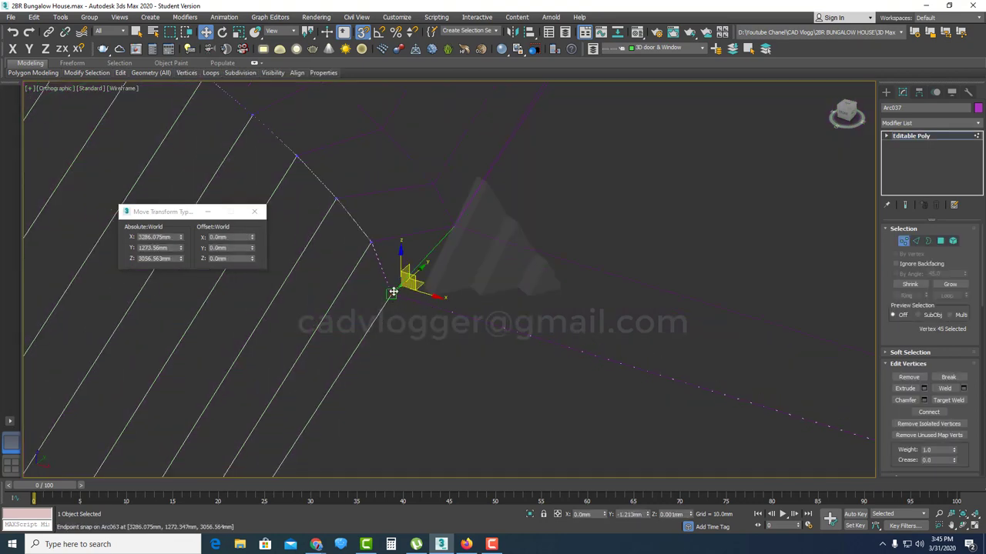
key(F3)
- Snap the vertex at the far end of the same tile's flat upper edge onto the overlapping tile's adjoining corner
scroll(394, 291, down, 10)
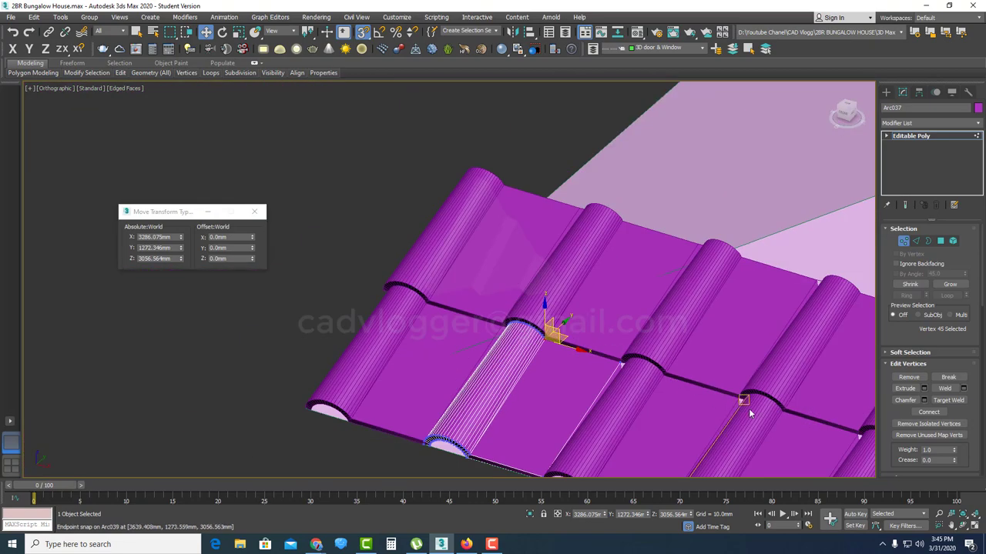
scroll(748, 409, down, 2)
alt+middle_drag(667, 399, 589, 364)
scroll(669, 347, up, 9)
scroll(591, 362, up, 3)
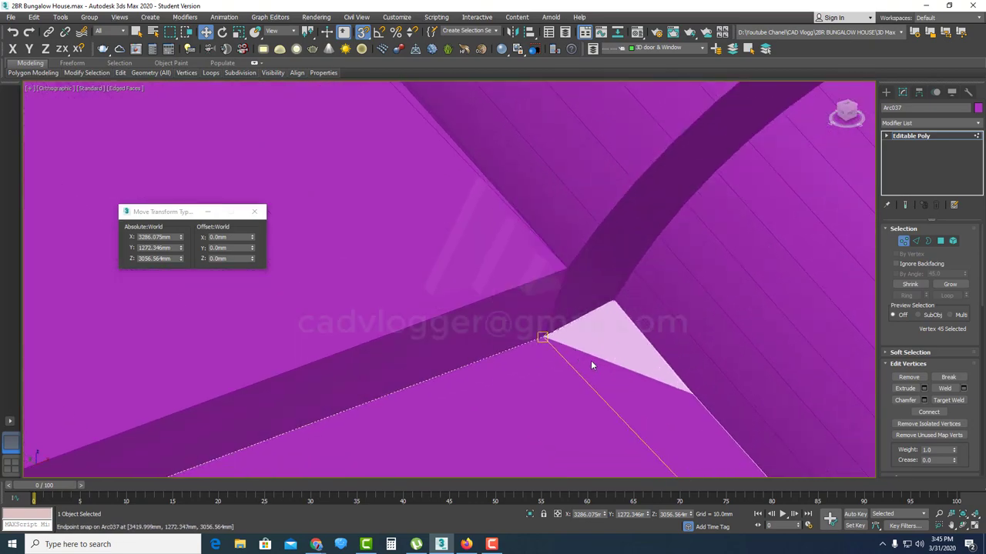
key(F3)
scroll(560, 350, up, 3)
scroll(568, 347, up, 3)
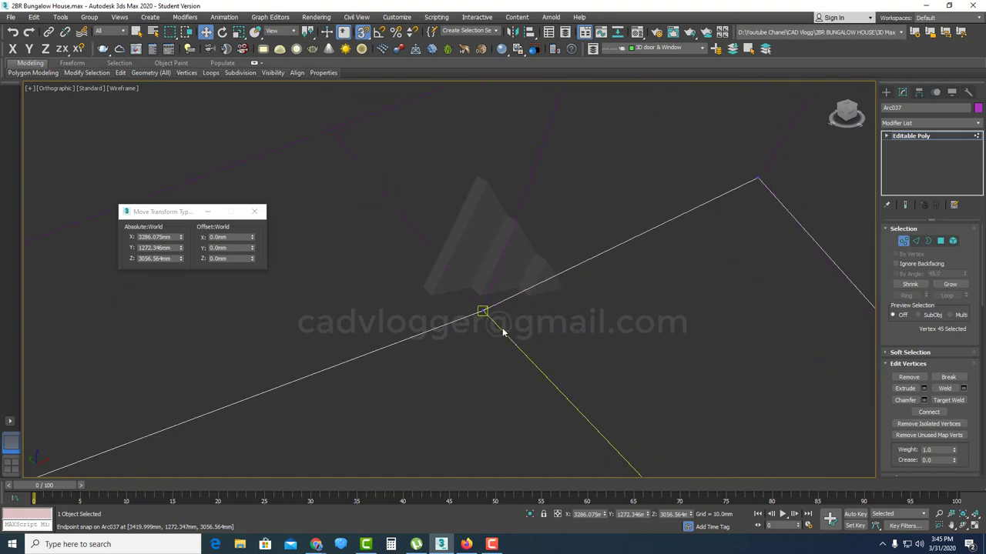
scroll(509, 324, up, 3)
alt+middle_drag(455, 275, 538, 212)
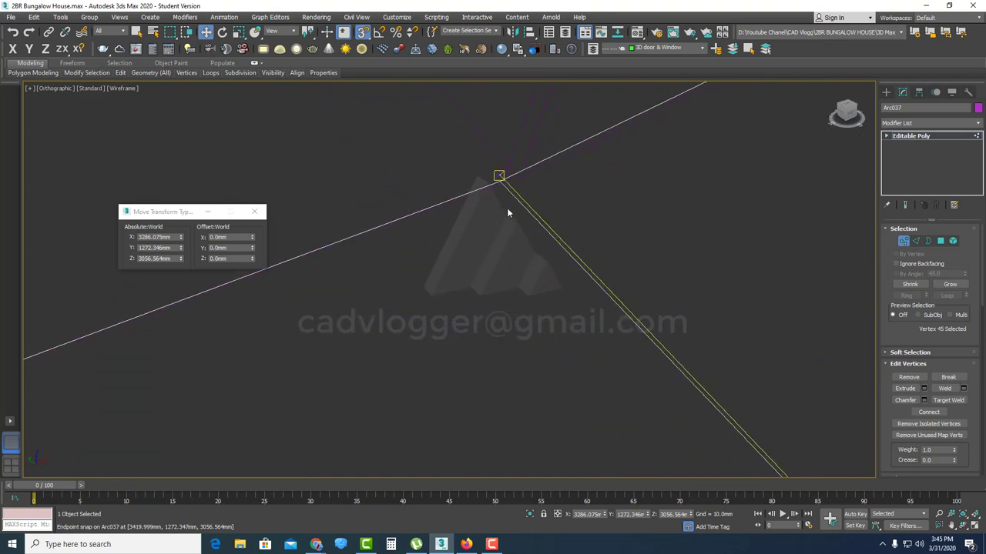
mouse_move(571, 241)
mouse_down()
mouse_move(452, 158)
mouse_move(522, 185)
mouse_move(516, 173)
mouse_move(503, 175)
mouse_move(517, 169)
mouse_up()
middle_drag(503, 189, 514, 285)
key(F3)
scroll(516, 285, down, 5)
scroll(520, 286, up, 5)
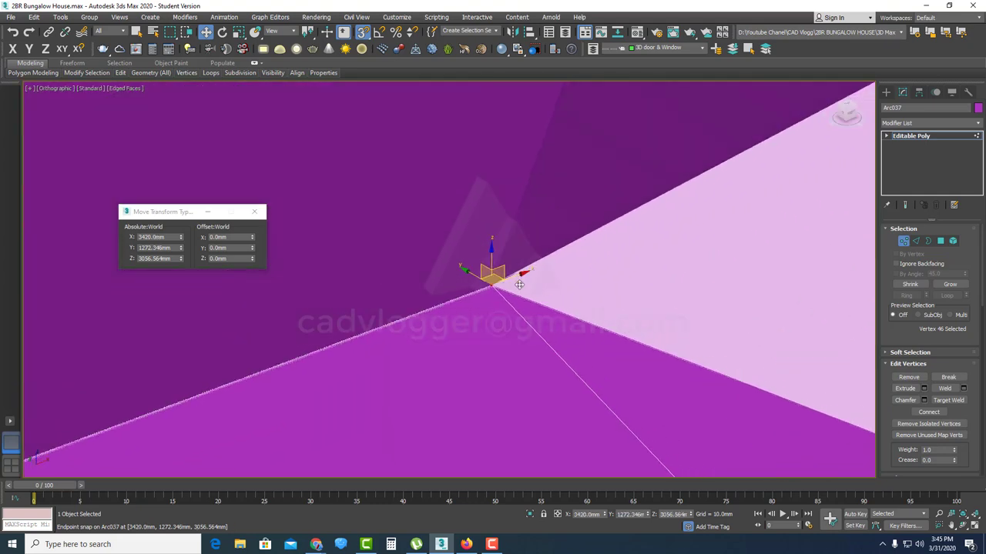
drag(520, 282, 520, 282)
scroll(551, 281, down, 5)
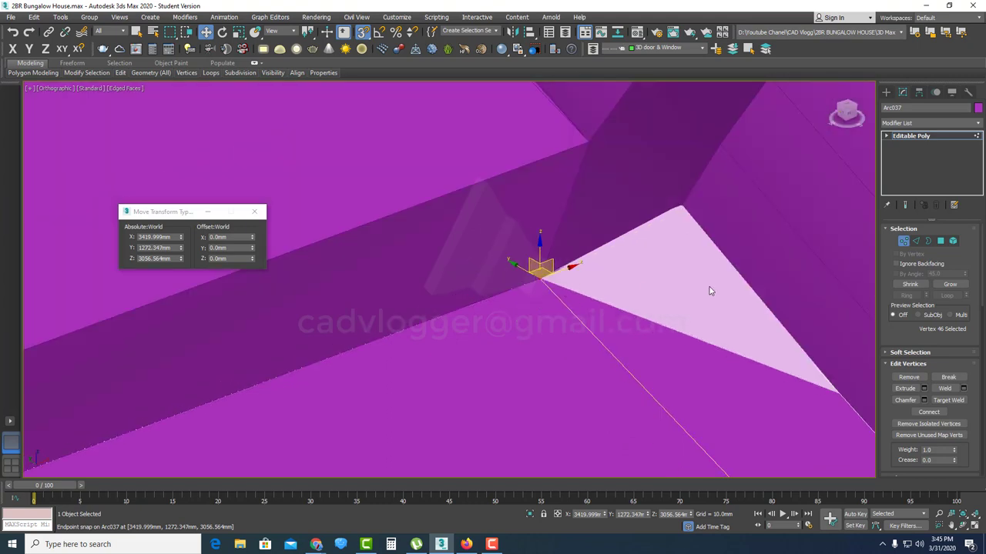
- Select the tile's outermost upper vertex, at the tip of the remaining triangular gap beside the next curved tile
middle_drag(708, 289, 556, 235)
scroll(558, 236, down, 3)
scroll(597, 277, down, 2)
key(F3)
scroll(586, 246, up, 6)
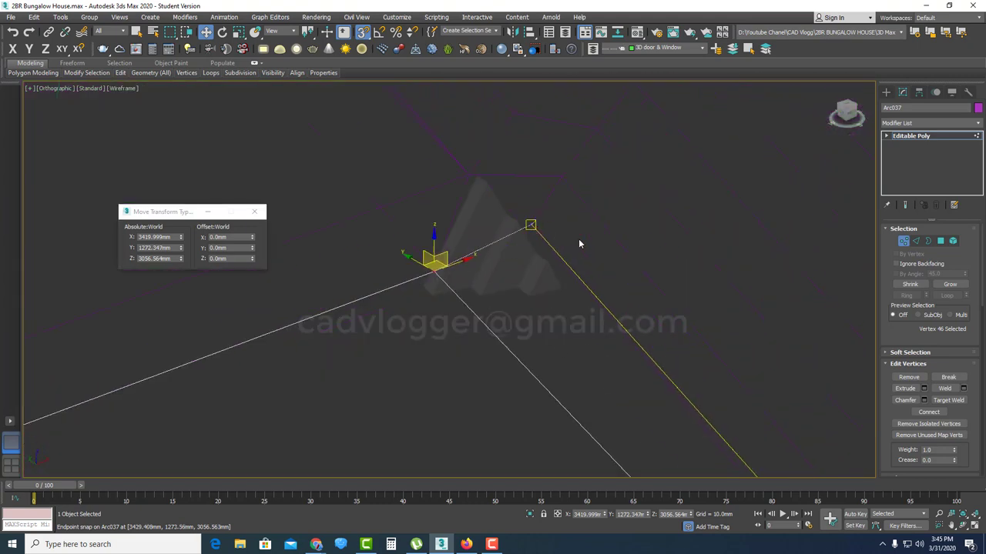
middle_drag(629, 231, 470, 227)
click(388, 215)
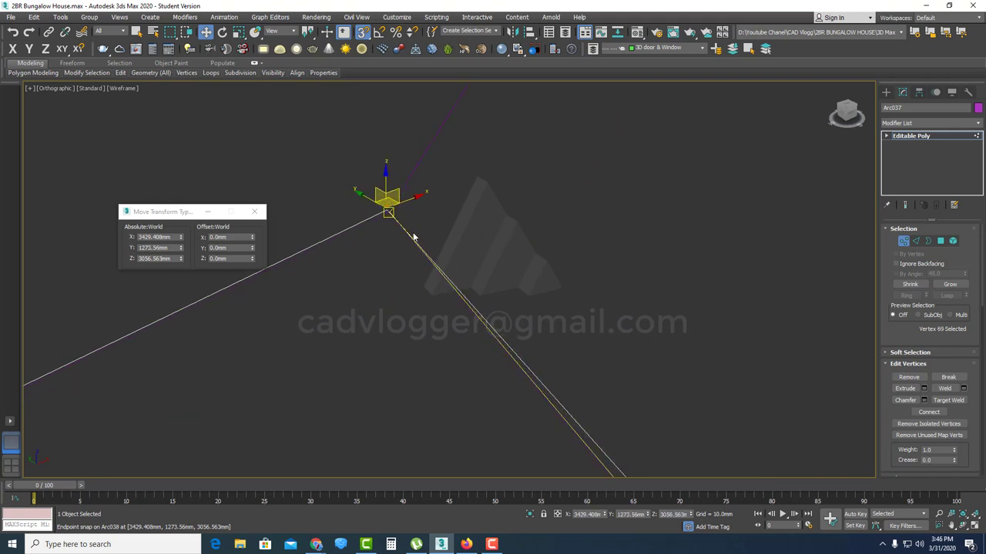
key(F3)
scroll(473, 277, down, 5)
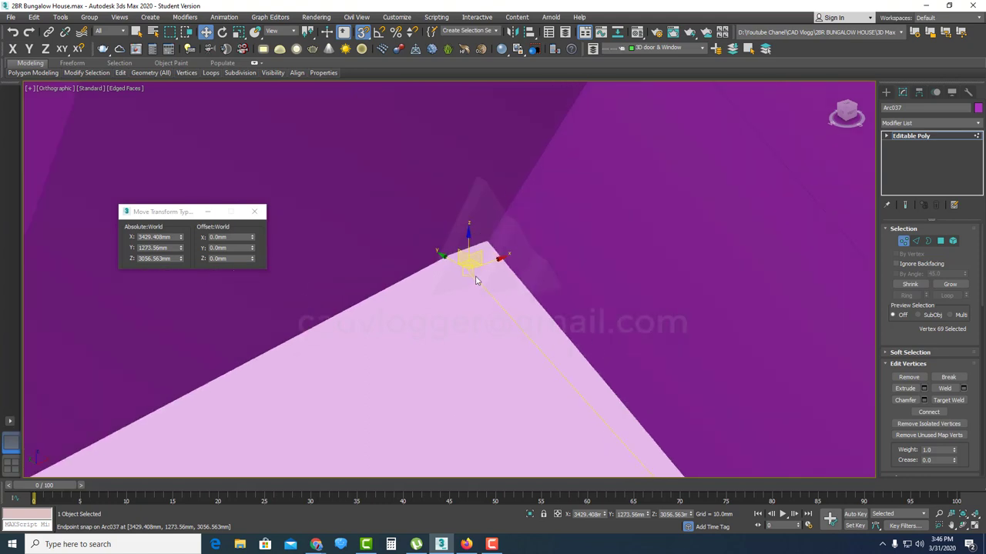
scroll(474, 273, up, 2)
key(F3)
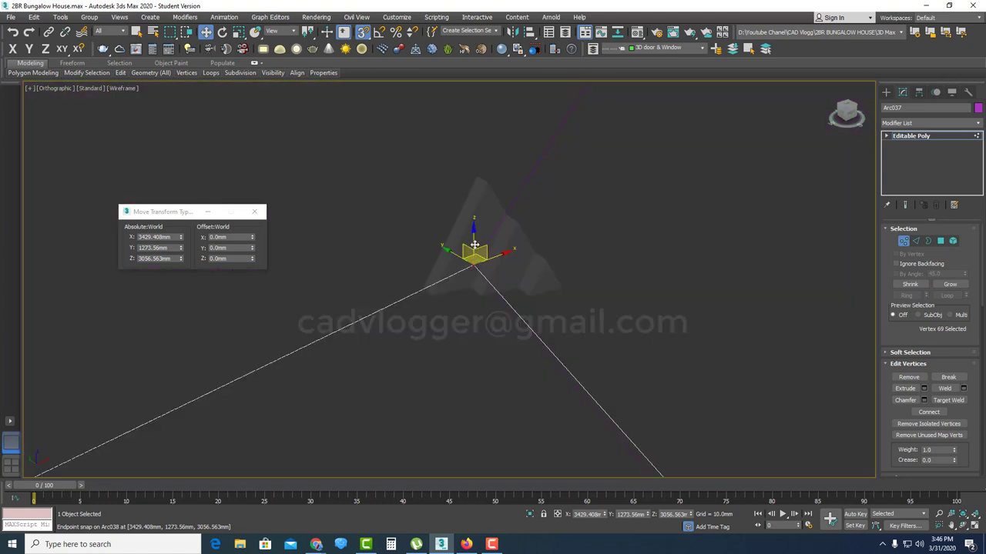
key(F3)
scroll(473, 243, down, 2)
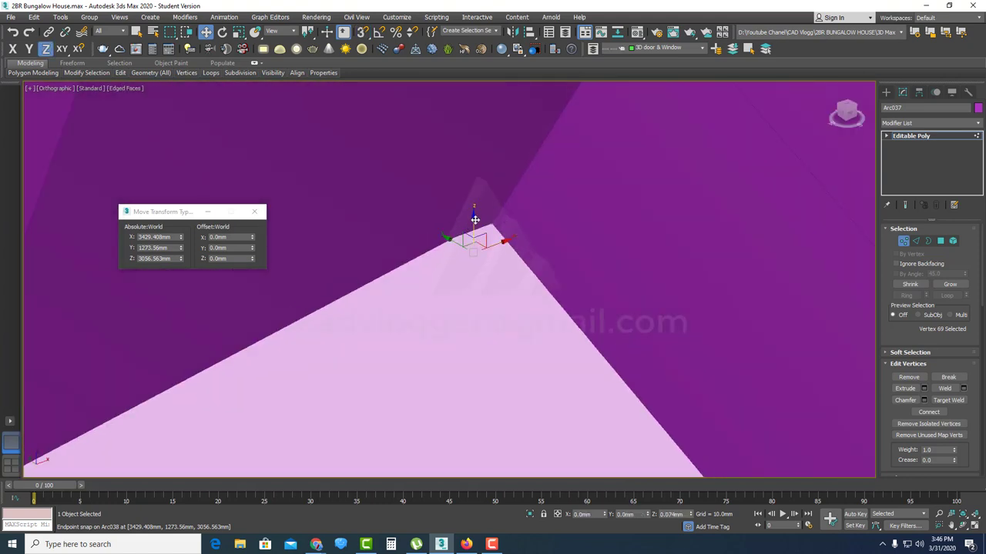
- Try raising the selected vertex about 0.67 mm along Z and undo the move
drag(477, 199, 483, 180)
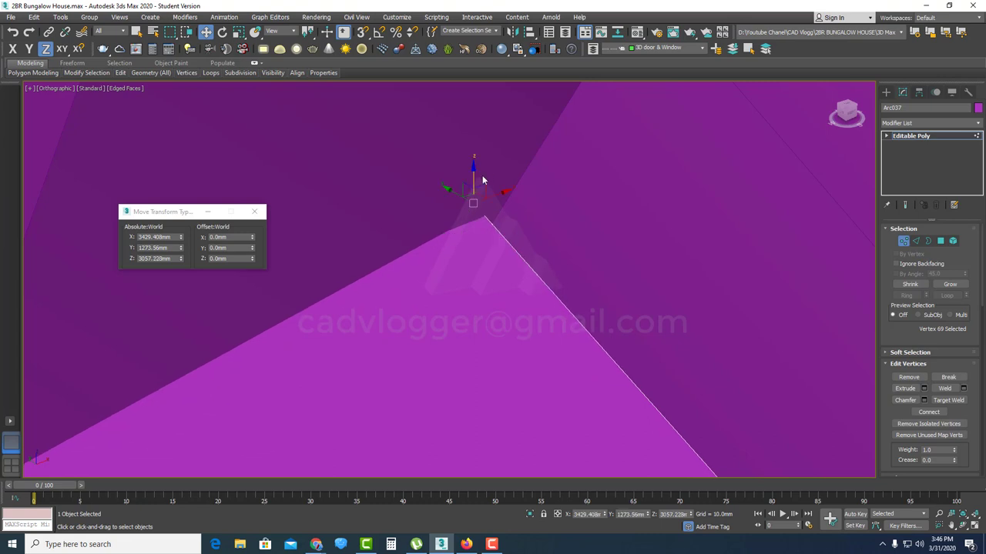
key(F3)
key(ctrl+z)
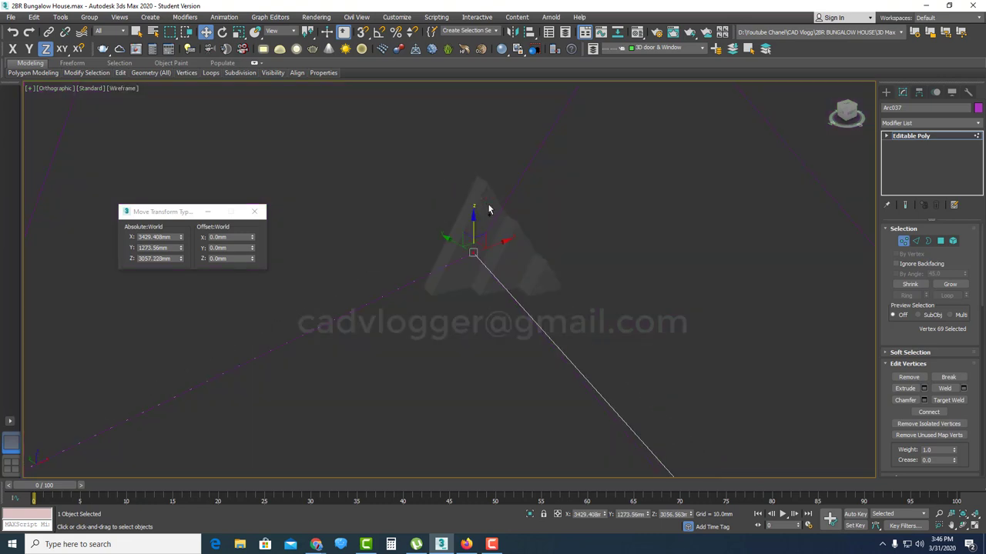
key(F3)
key(F3)
- Move the outermost upper vertex along Z, Y and X to about Y 1273.26 mm, Z 3057.13 mm, covering the triangular gap
scroll(493, 233, down, 5)
scroll(497, 249, up, 4)
alt+middle_drag(498, 249, 557, 254)
key(F3)
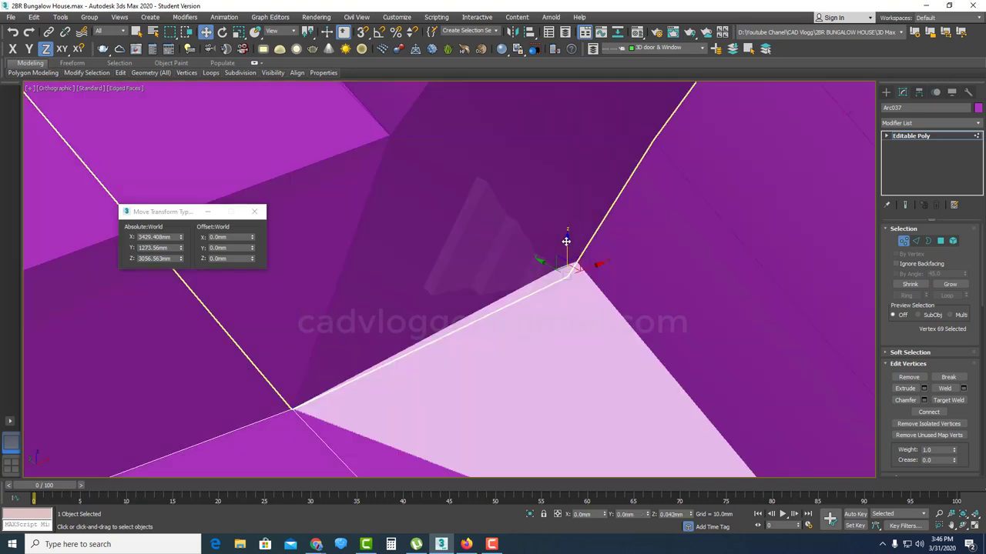
mouse_move(567, 242)
mouse_down()
mouse_move(571, 222)
mouse_move(557, 233)
mouse_move(569, 247)
mouse_move(614, 260)
mouse_move(625, 244)
mouse_up()
scroll(556, 264, up, 3)
key(F6)
key(F5)
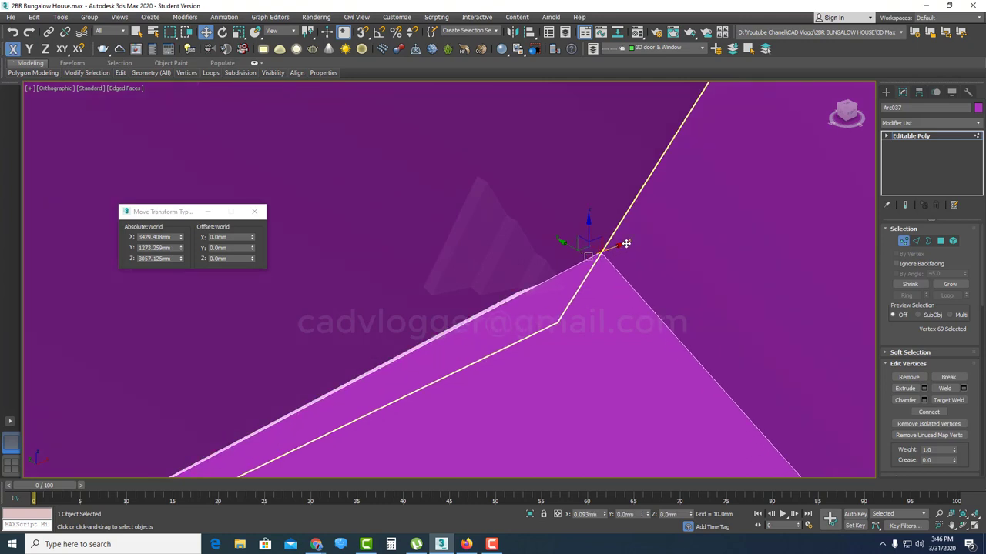
key(F3)
scroll(589, 246, down, 6)
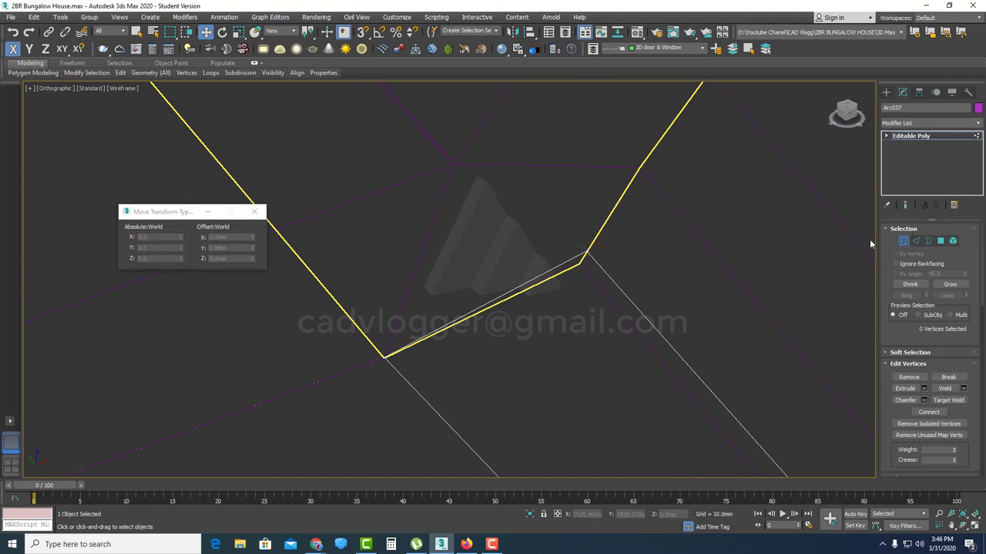
- Snap the overlapping upper tile's lower corner vertex onto the neighbouring tile's endpoint at about X 3429.50, Y 1273.26, Z 3057.13 mm
click(903, 241)
click(624, 166)
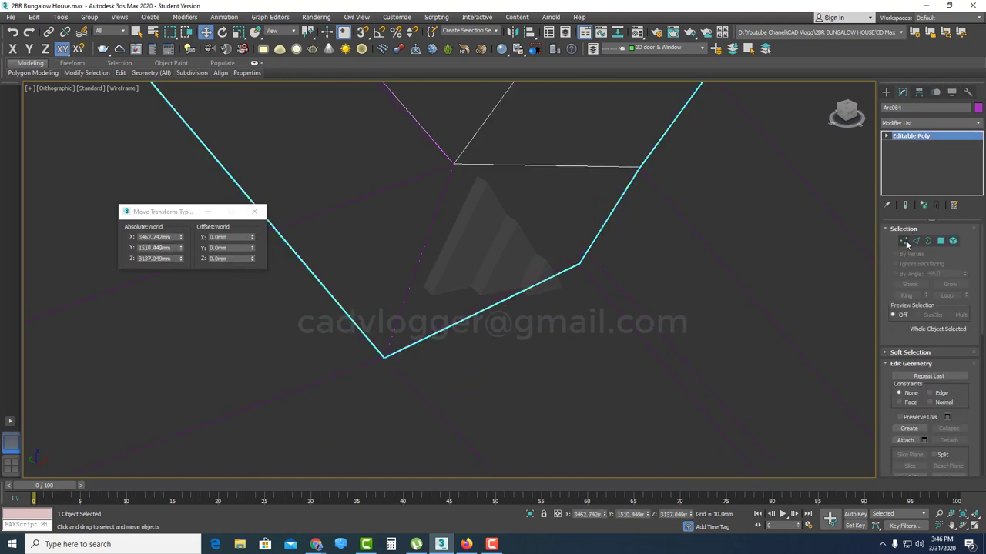
click(904, 241)
scroll(600, 273, up, 3)
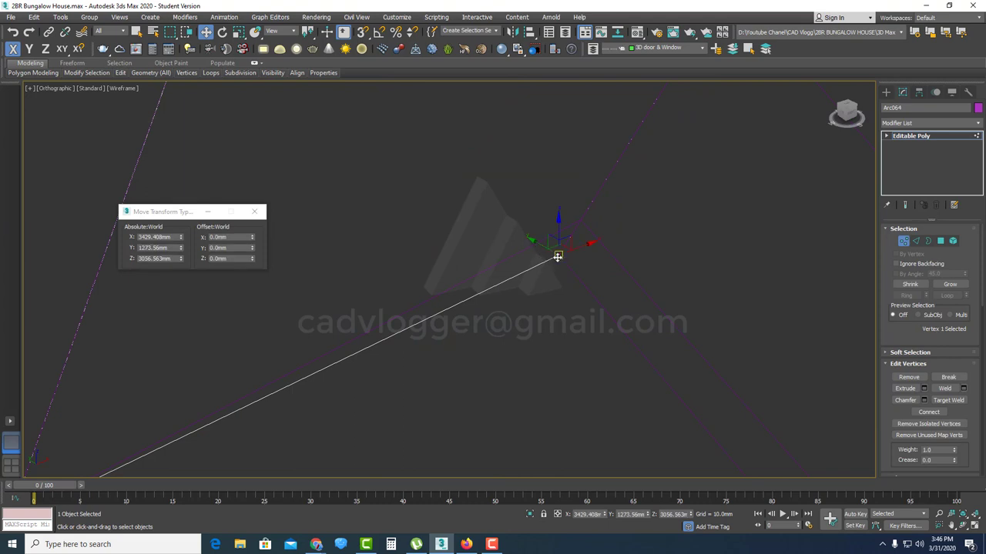
drag(558, 256, 586, 223)
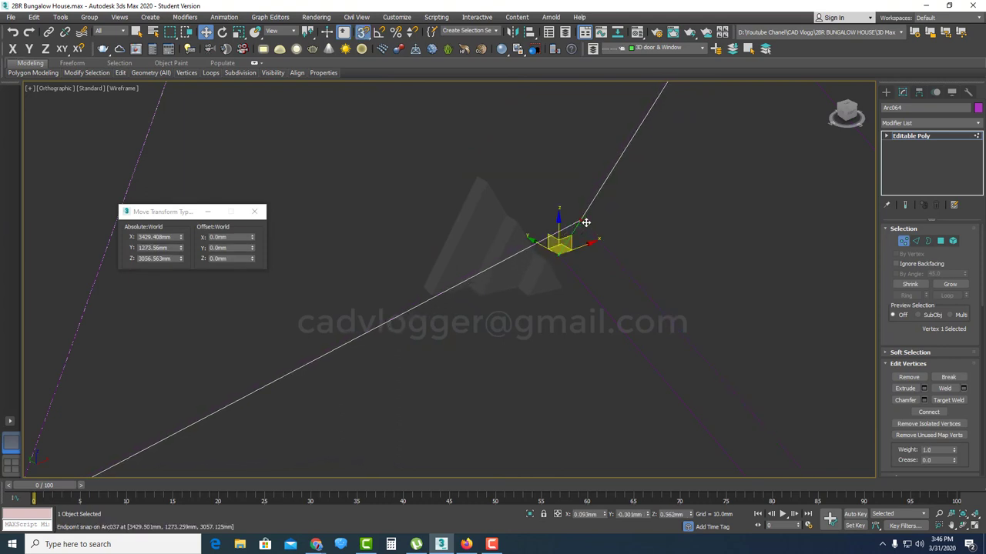
- Snap the adjoining lower-row curved tile's upper corner vertex onto the same shared endpoint and finish vertex editing
click(904, 241)
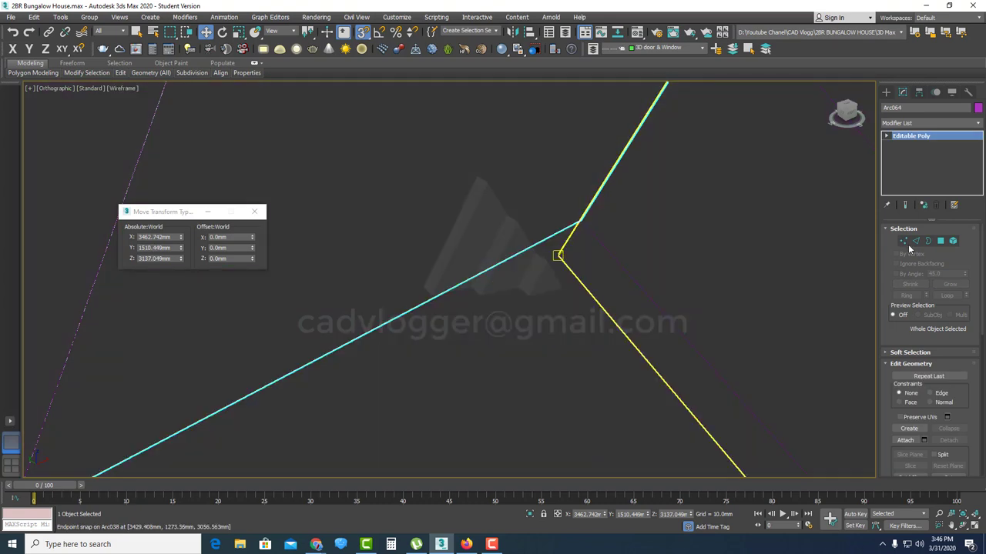
click(904, 241)
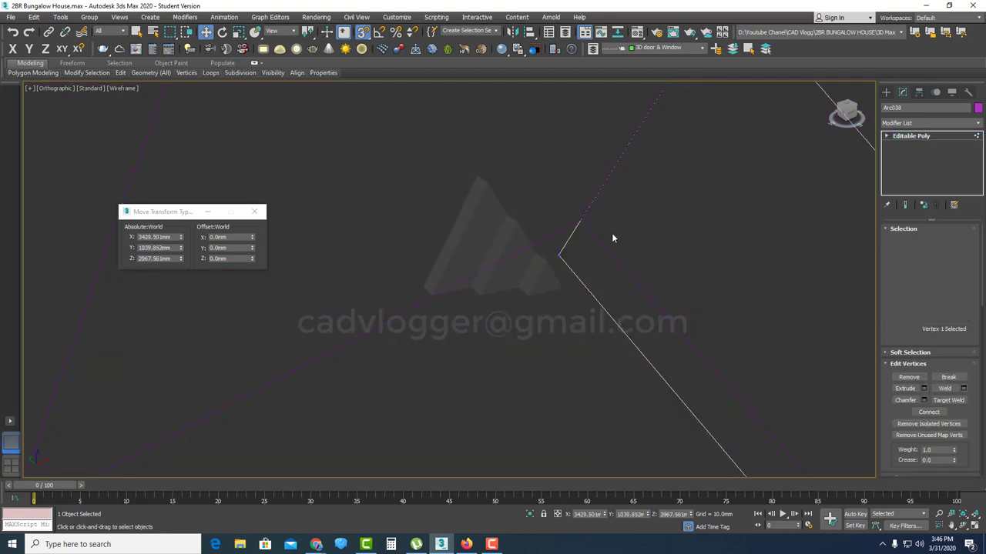
click(554, 262)
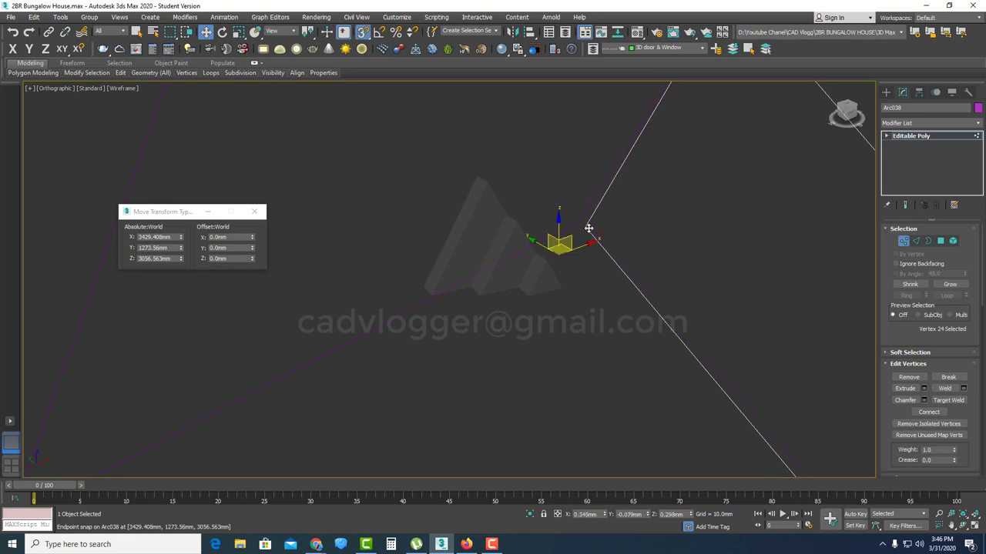
scroll(570, 241, down, 6)
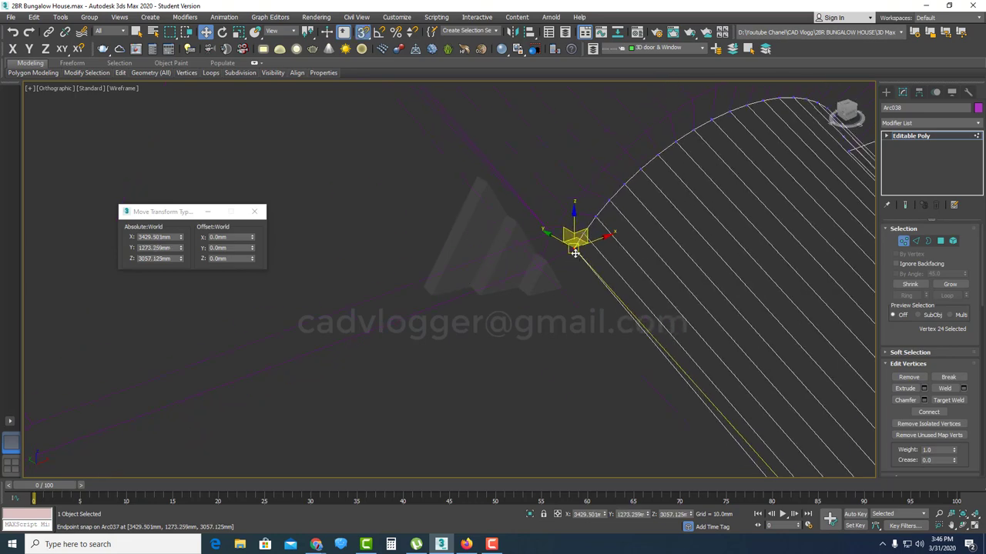
key(F3)
scroll(576, 261, down, 5)
alt+middle_drag(563, 291, 545, 288)
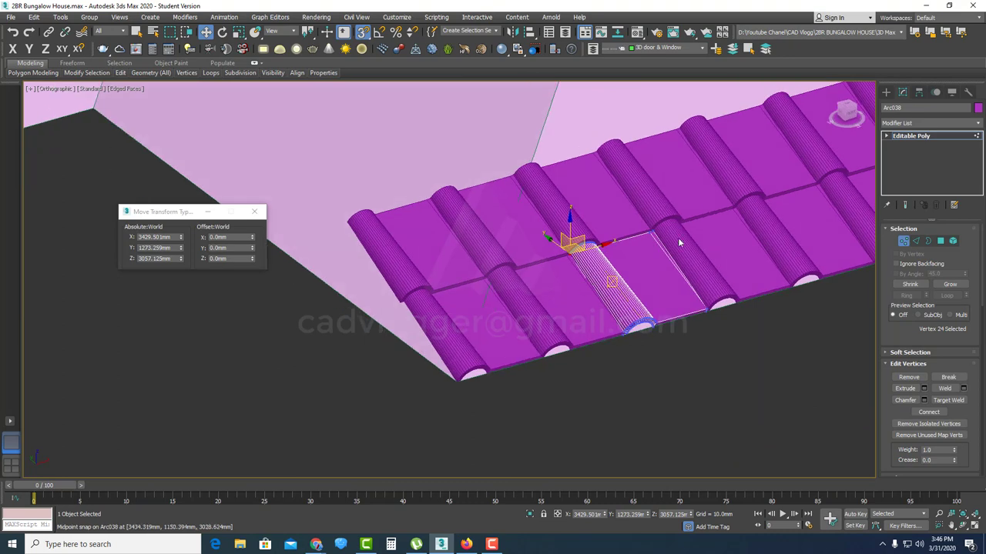
middle_drag(723, 205, 602, 248)
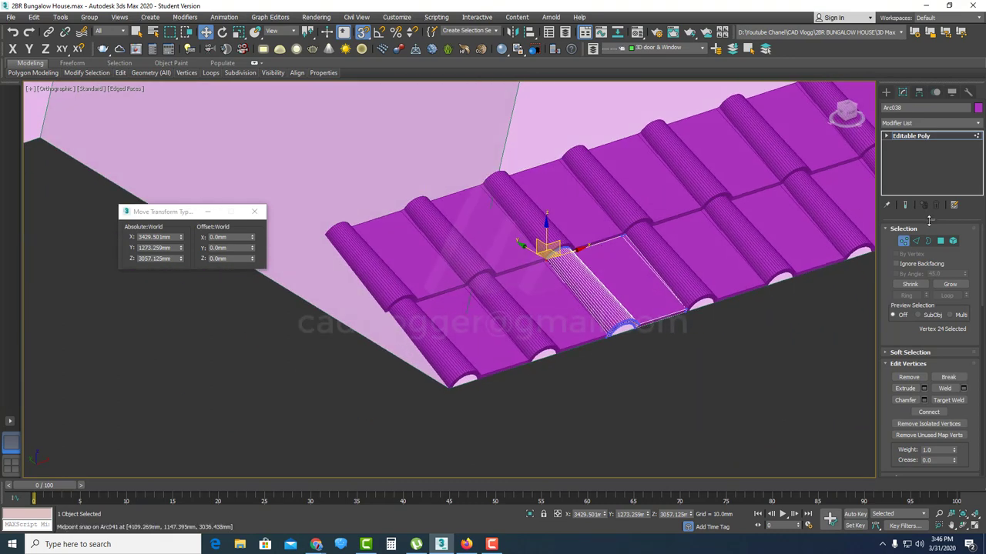
click(905, 242)
- Select every tile in the second row from the eave, from one end of the roof section to the other
scroll(638, 266, down, 6)
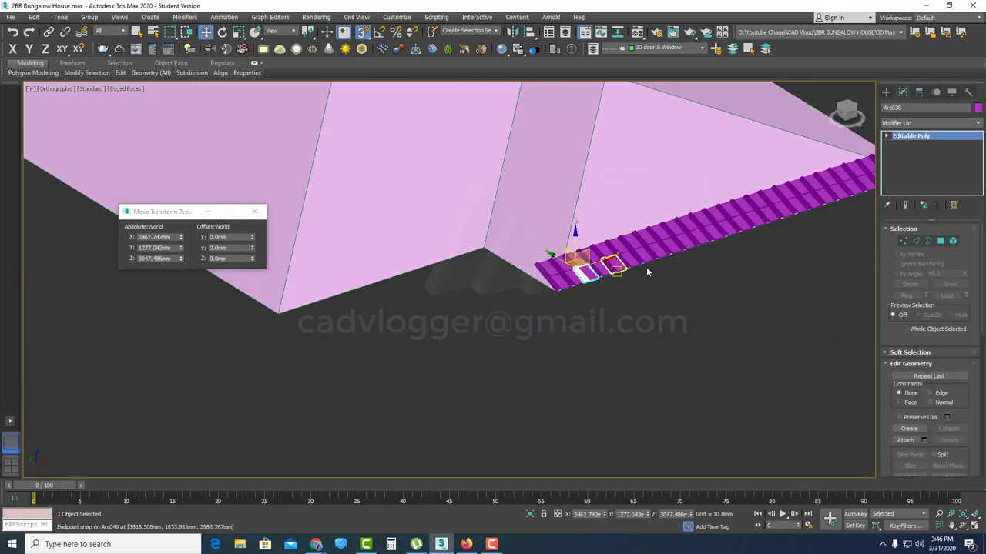
scroll(638, 266, up, 6)
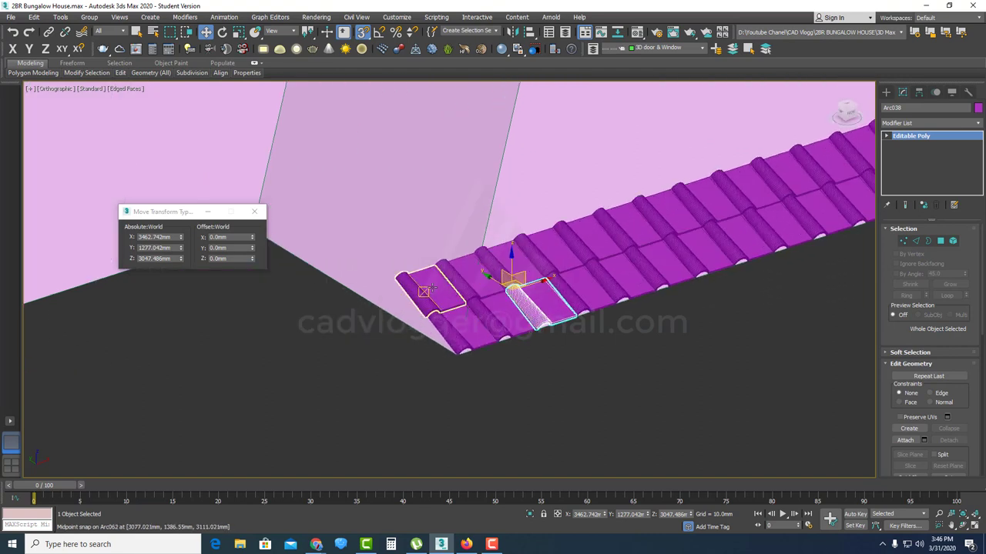
click(424, 291)
ctrl+click(499, 268)
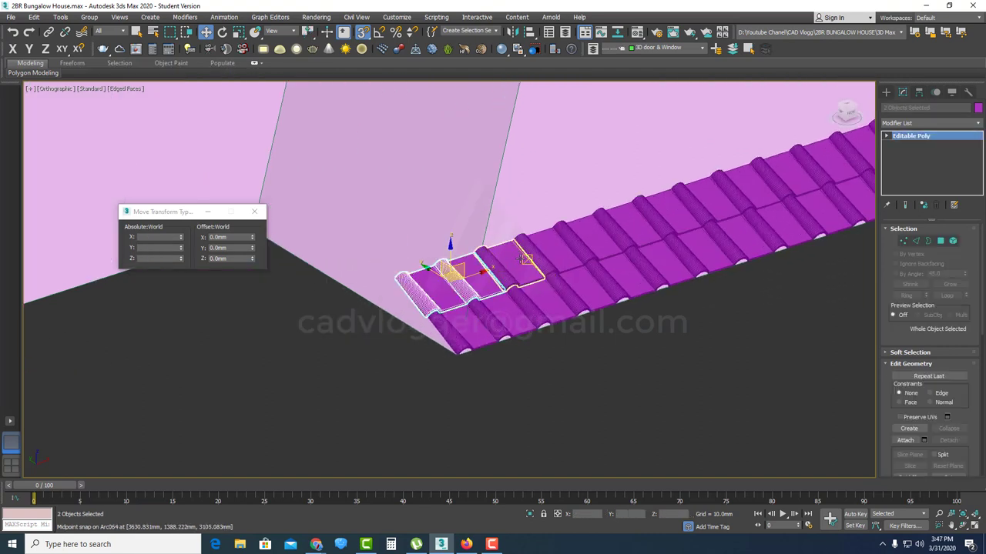
ctrl+click(596, 229)
ctrl+click(628, 222)
ctrl+click(662, 212)
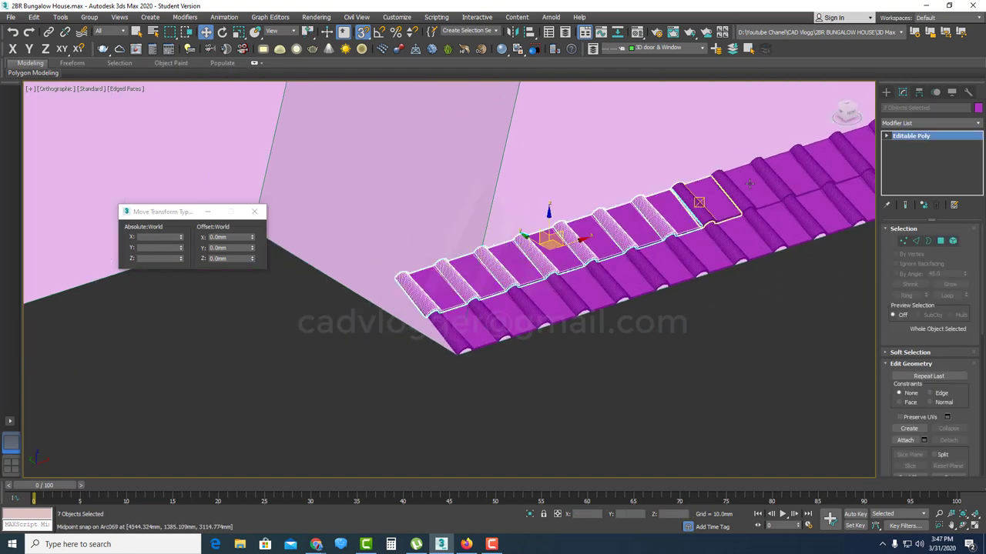
ctrl+click(701, 201)
ctrl+click(740, 188)
ctrl+click(778, 174)
ctrl+click(816, 159)
middle_drag(852, 147, 433, 251)
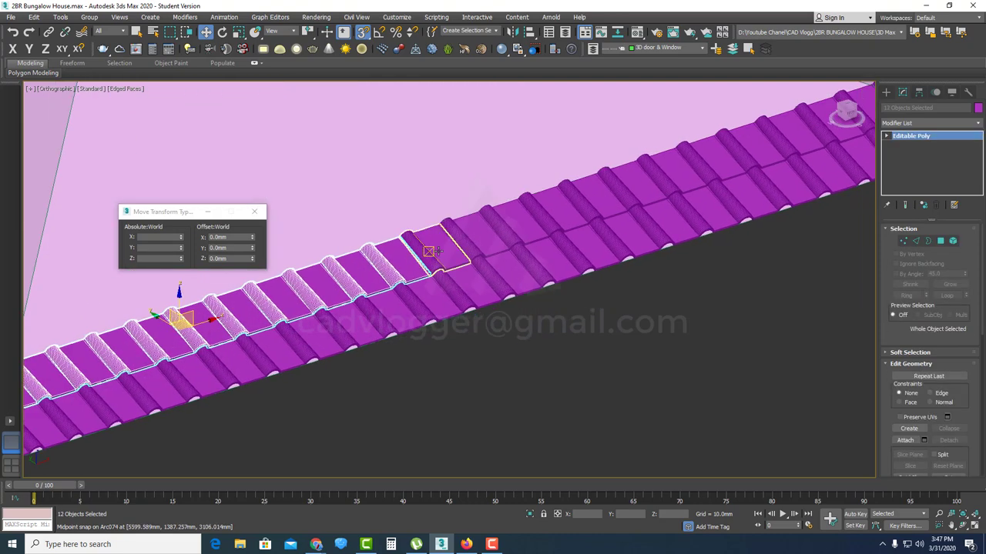
ctrl+click(530, 219)
ctrl+click(567, 205)
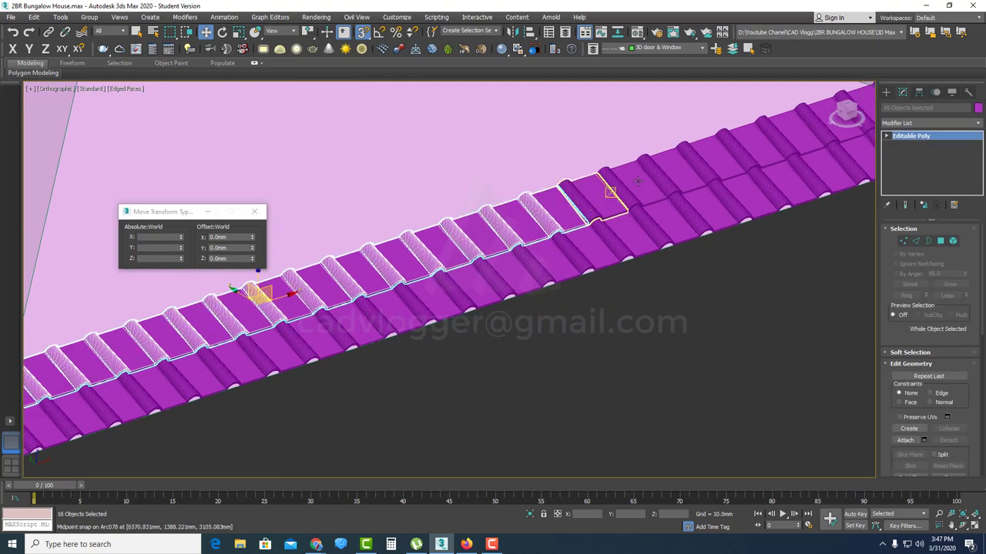
ctrl+click(703, 160)
ctrl+click(741, 147)
ctrl+click(779, 134)
middle_drag(779, 134, 621, 221)
ctrl+click(620, 221)
ctrl+click(640, 213)
ctrl+click(692, 189)
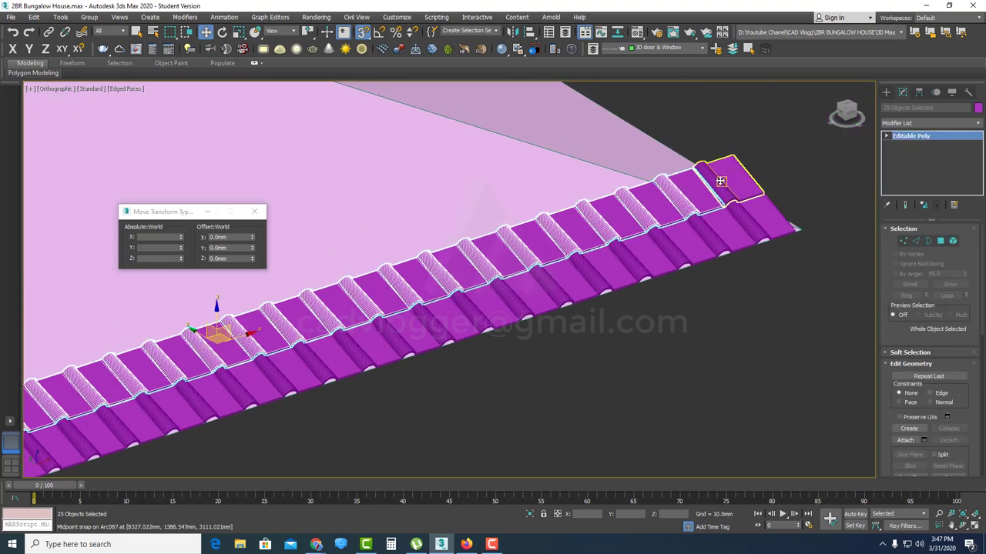
ctrl+click(724, 179)
- Clone the selected tile row up the slope as instances, snapping its lower corner to the row's upper corner
scroll(723, 180, down, 6)
scroll(528, 235, up, 12)
middle_drag(523, 312, 652, 405)
scroll(653, 405, up, 3)
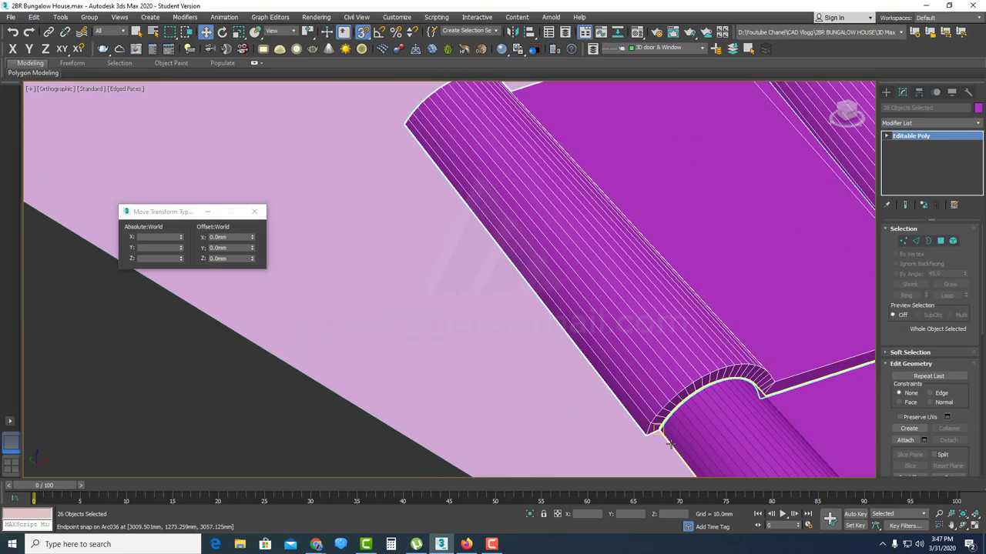
mouse_move(666, 438)
shift+mouse_down()
mouse_move(432, 115)
mouse_move(406, 129)
shift+mouse_up()
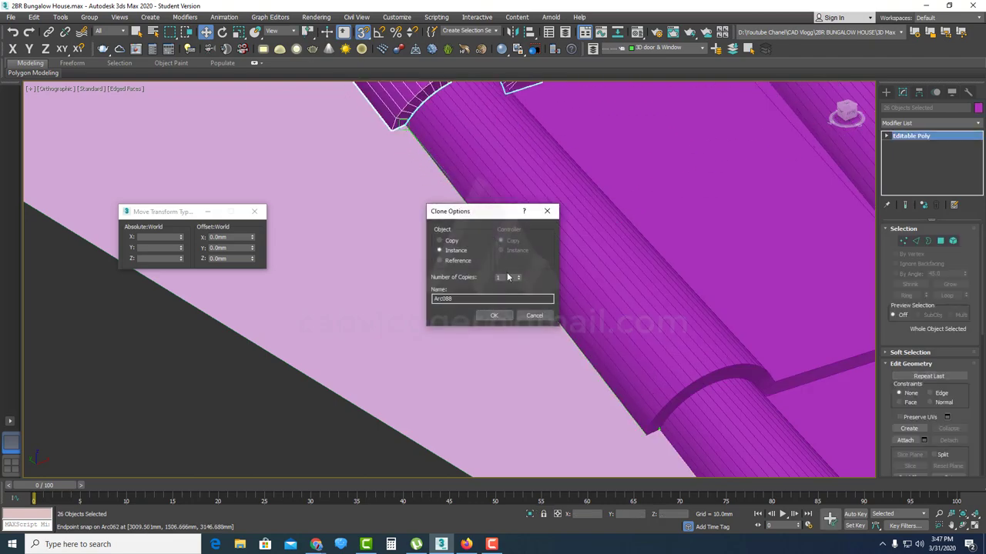
click(495, 316)
scroll(506, 282, down, 6)
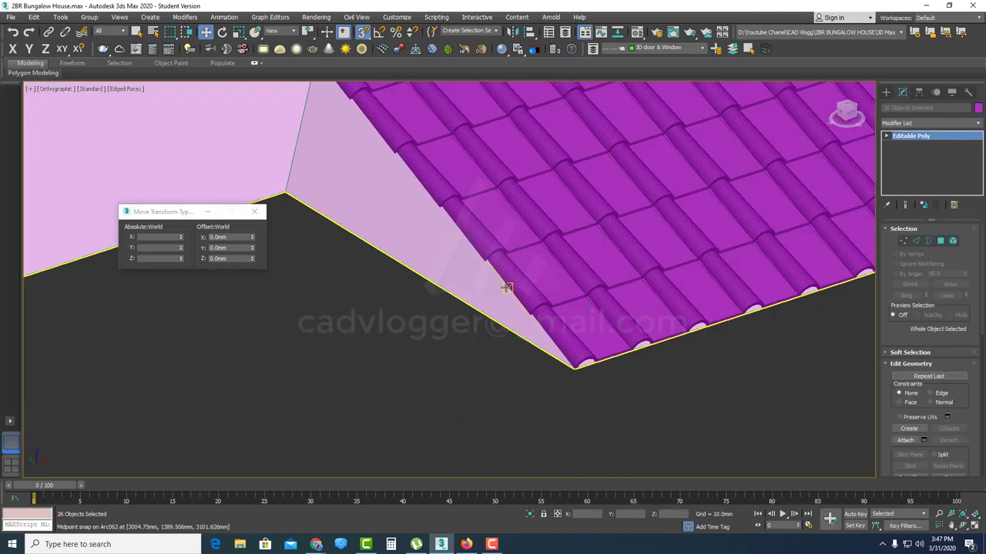
scroll(568, 223, up, 8)
scroll(569, 223, up, 2)
scroll(528, 214, down, 6)
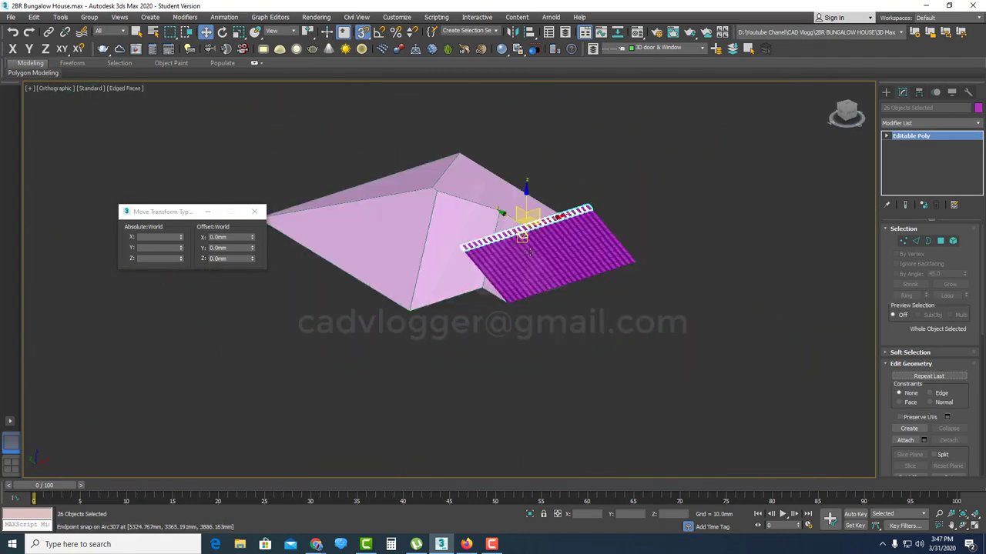
- Select all matching roof tiles in the section and combine them into one group with the default name
scroll(544, 246, up, 4)
middle_drag(482, 267, 540, 290)
scroll(581, 183, up, 5)
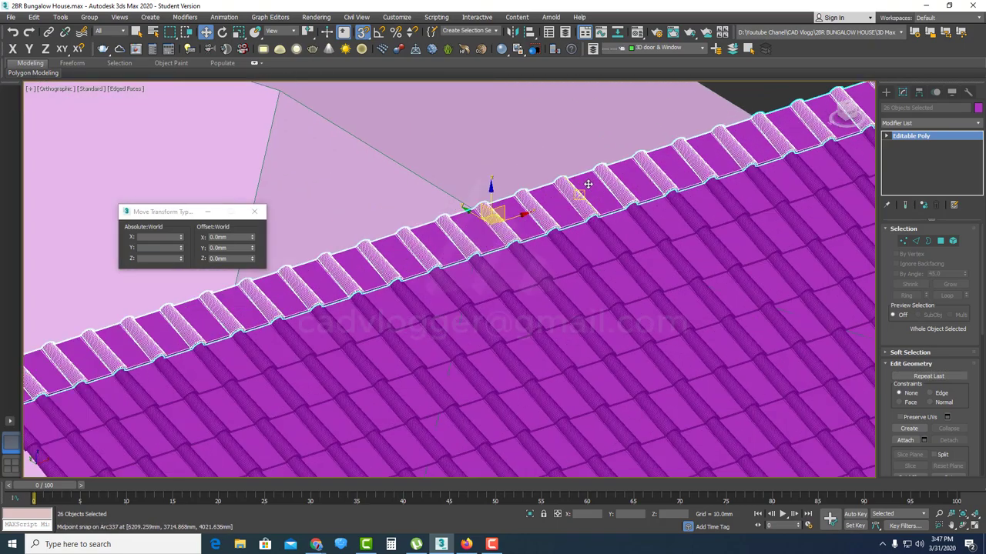
right_click(587, 183)
click(618, 233)
scroll(569, 233, down, 4)
scroll(569, 232, down, 3)
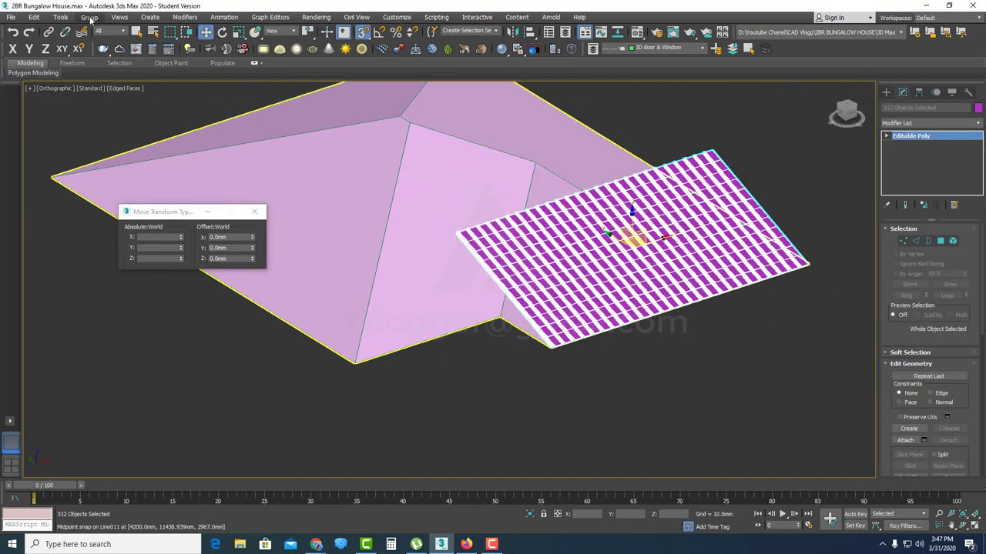
click(90, 17)
click(91, 36)
click(500, 289)
scroll(554, 365, up, 5)
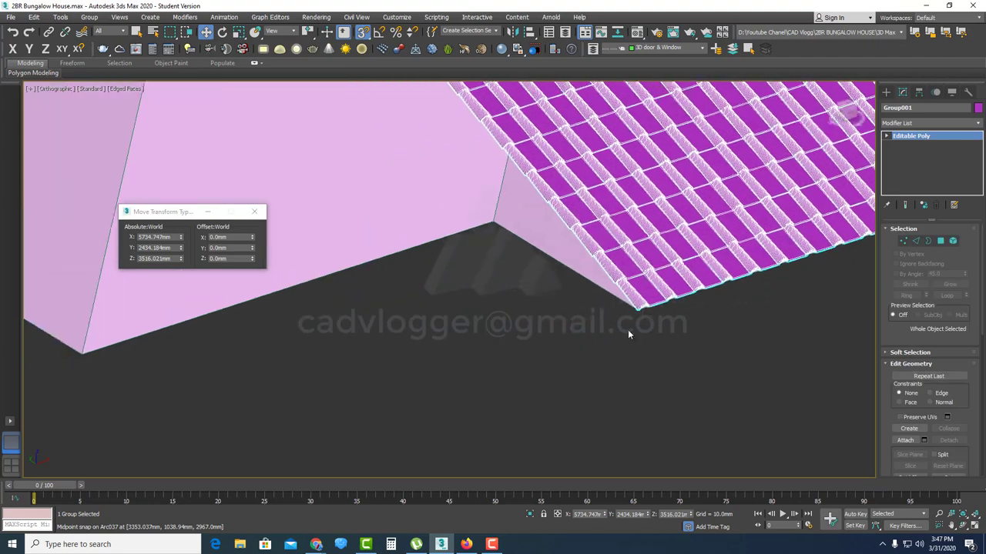
- Clone the tile group as one instance, snapping from the front section's eave corner to the main roof's eave corner
key(F3)
scroll(726, 326, down, 2)
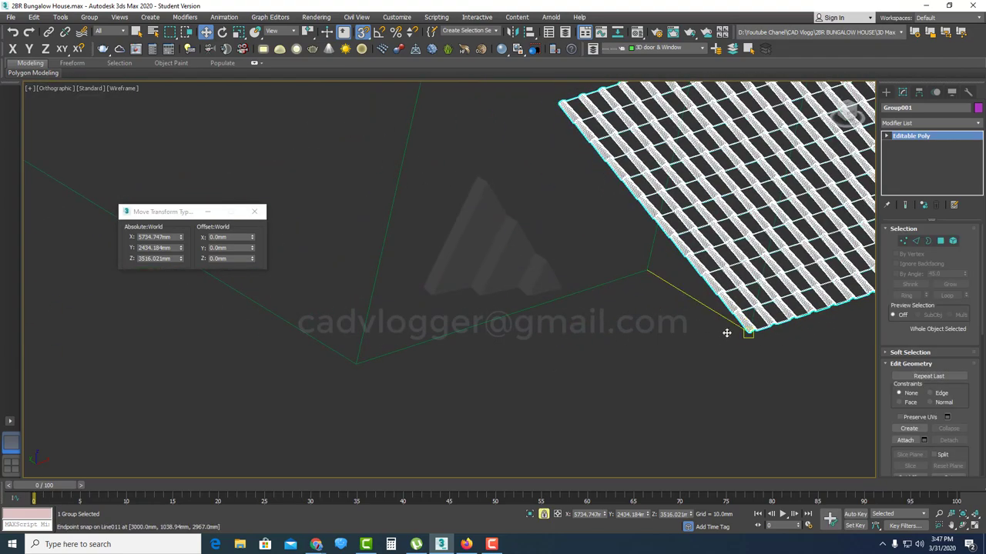
shift+drag(666, 341, 355, 364)
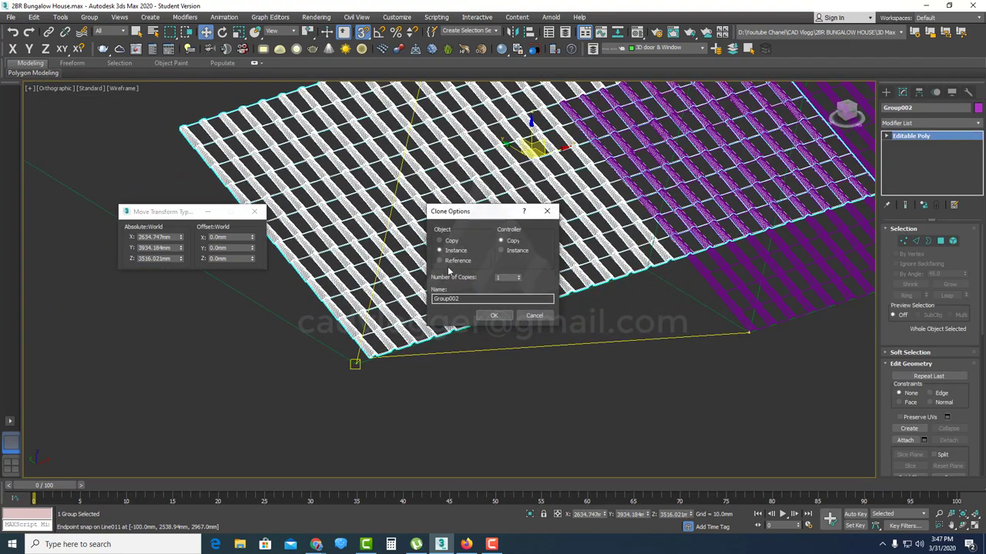
click(493, 318)
scroll(493, 318, down, 4)
key(F3)
scroll(622, 197, up, 3)
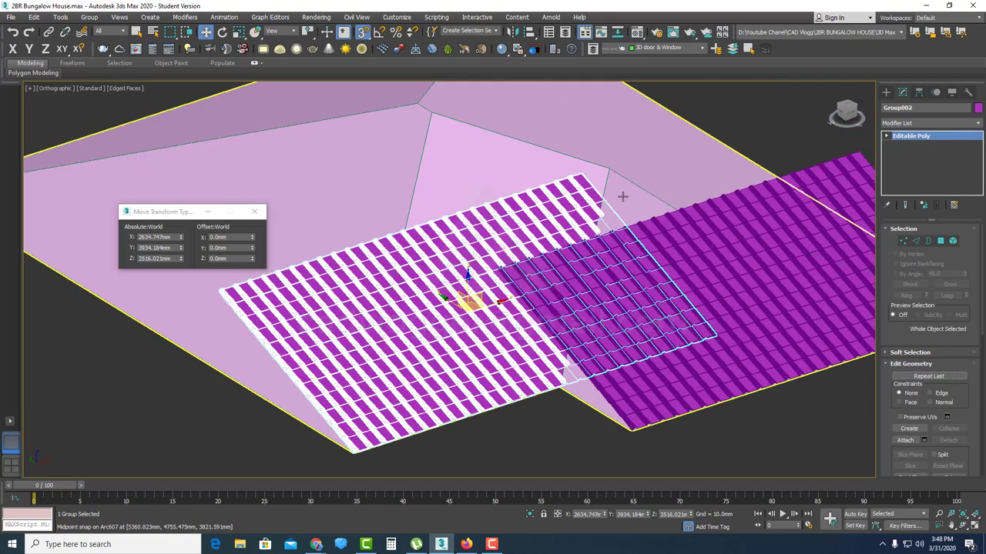
- Clone the main roof's tile group up the slope as an instance and align its lower edge with the tiles below
scroll(470, 213, down, 2)
middle_drag(470, 212, 628, 192)
scroll(541, 341, up, 4)
middle_drag(540, 341, 613, 417)
shift+drag(623, 452, 435, 231)
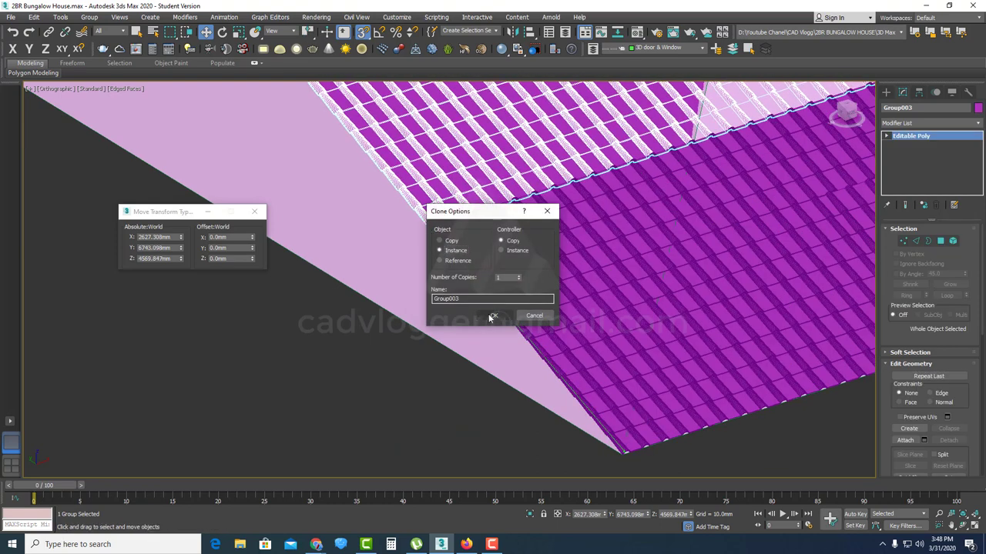
scroll(416, 243, up, 5)
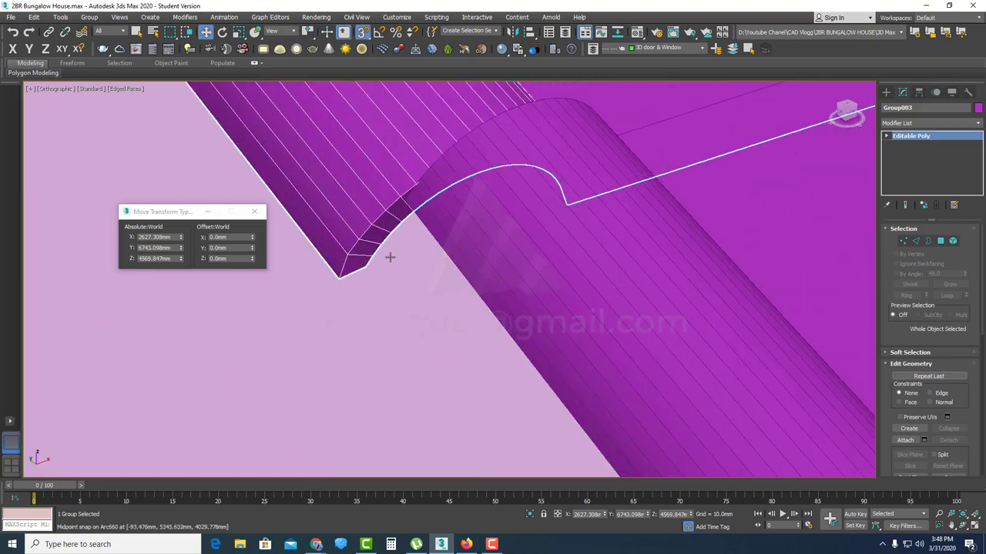
scroll(366, 266, down, 10)
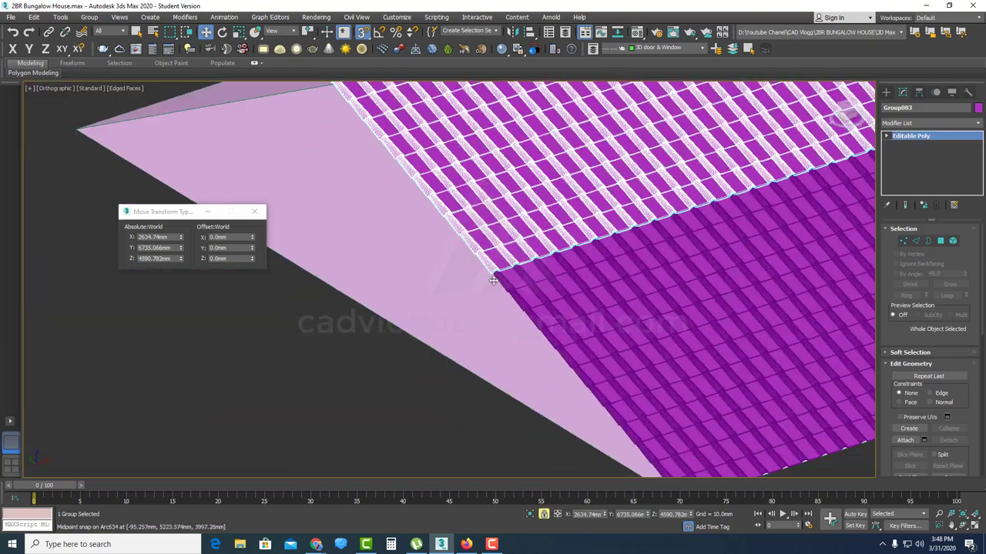
scroll(508, 254, up, 4)
scroll(507, 254, down, 8)
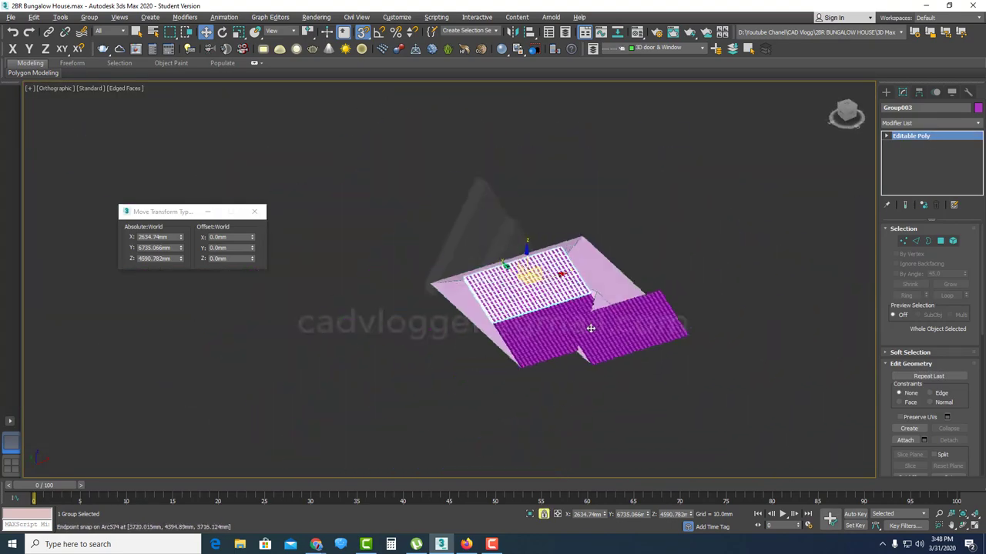
- Select the original tile group on the projecting front roof section and ungroup it into individual tiles
scroll(633, 313, up, 2)
scroll(633, 313, up, 3)
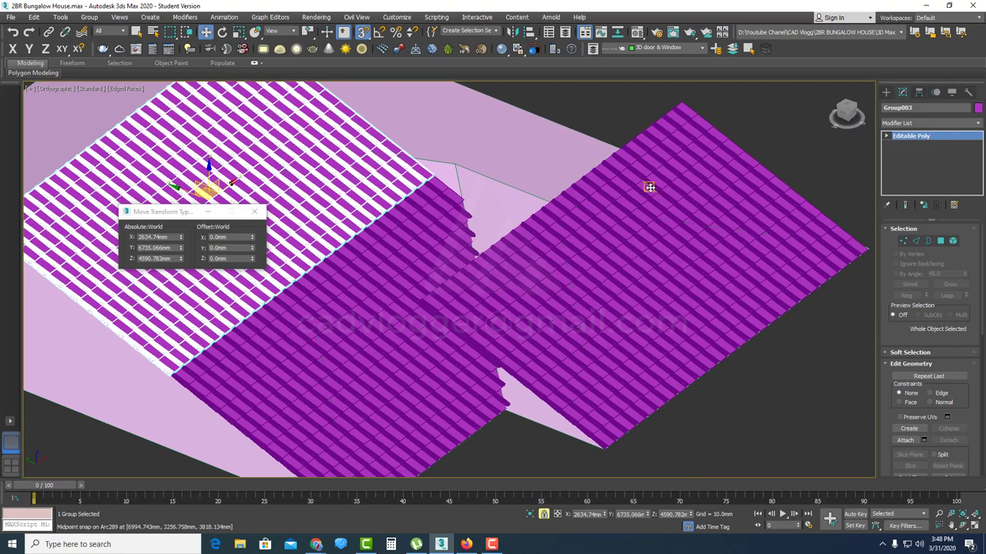
scroll(623, 248, down, 2)
click(607, 241)
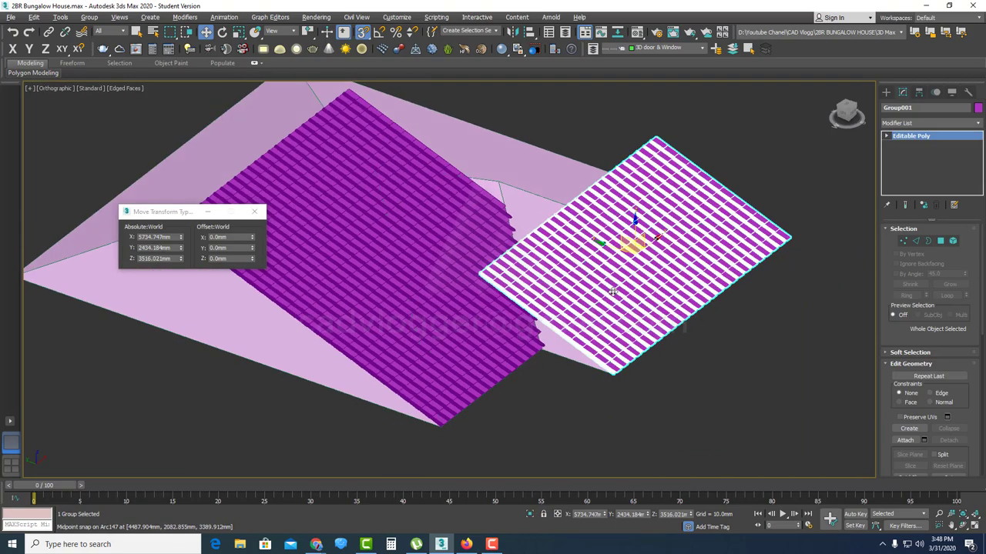
alt+middle_drag(631, 239, 618, 342)
scroll(623, 281, up, 6)
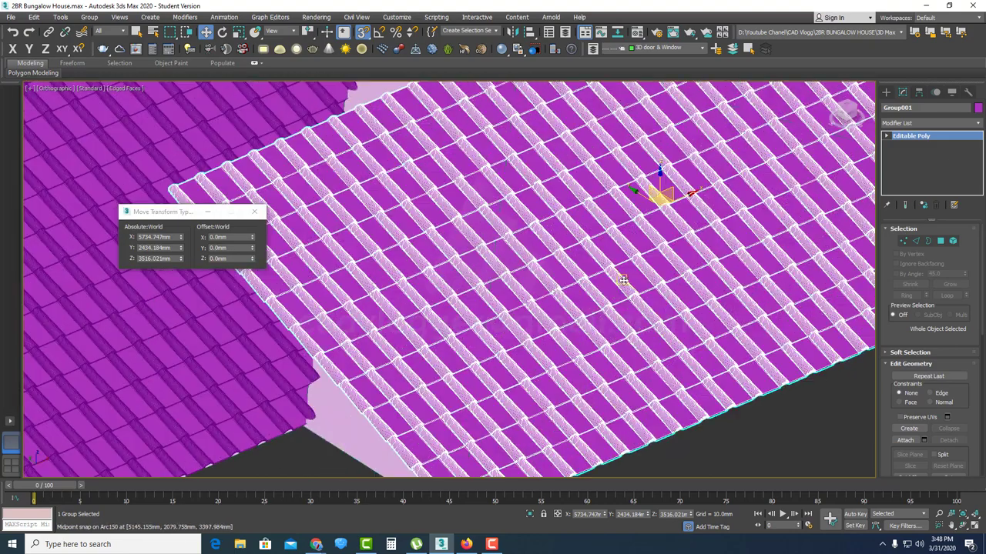
scroll(621, 282, down, 2)
click(89, 17)
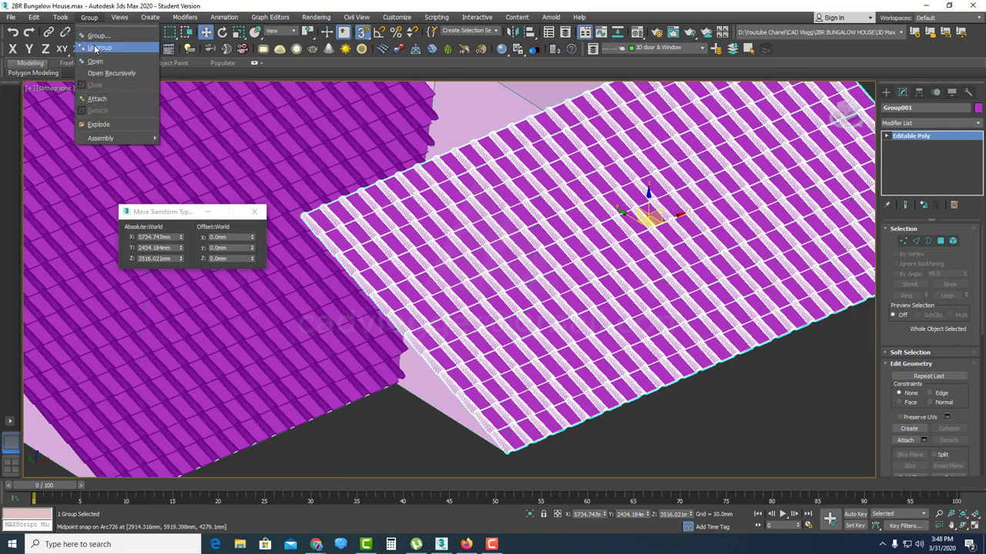
click(102, 44)
scroll(502, 233, down, 3)
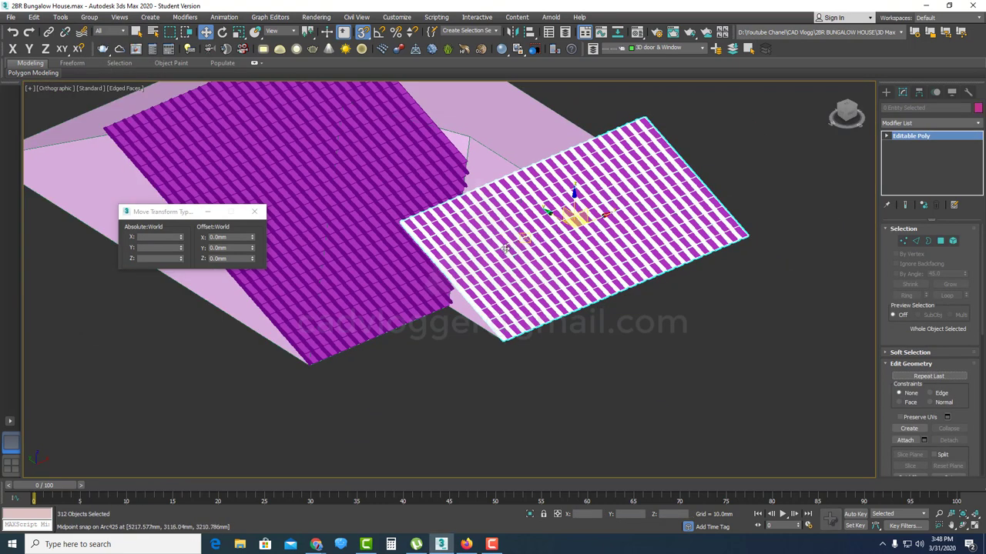
- Undo the ungrouping of the tile group on the projecting front roof section
key(ctrl+z)
scroll(506, 249, up, 1)
scroll(506, 245, down, 2)
scroll(488, 278, up, 2)
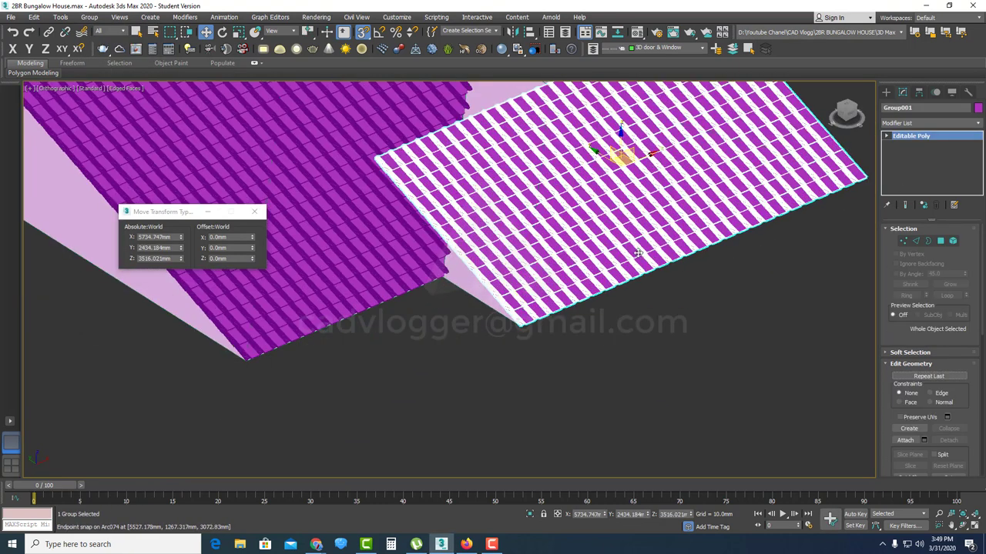
- Move only the pivot of the front section's tile group to the group's lower eave corner
click(919, 94)
click(923, 163)
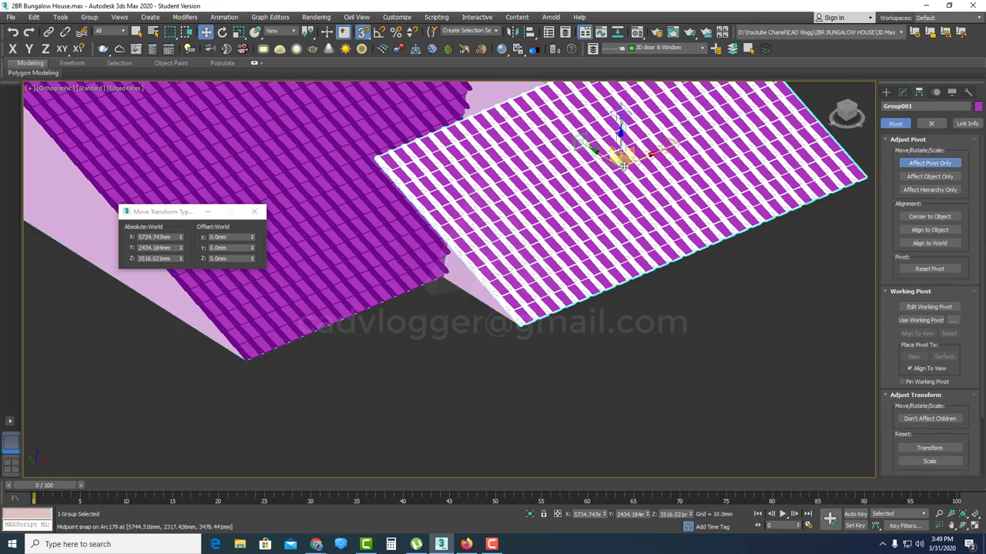
scroll(523, 273, up, 2)
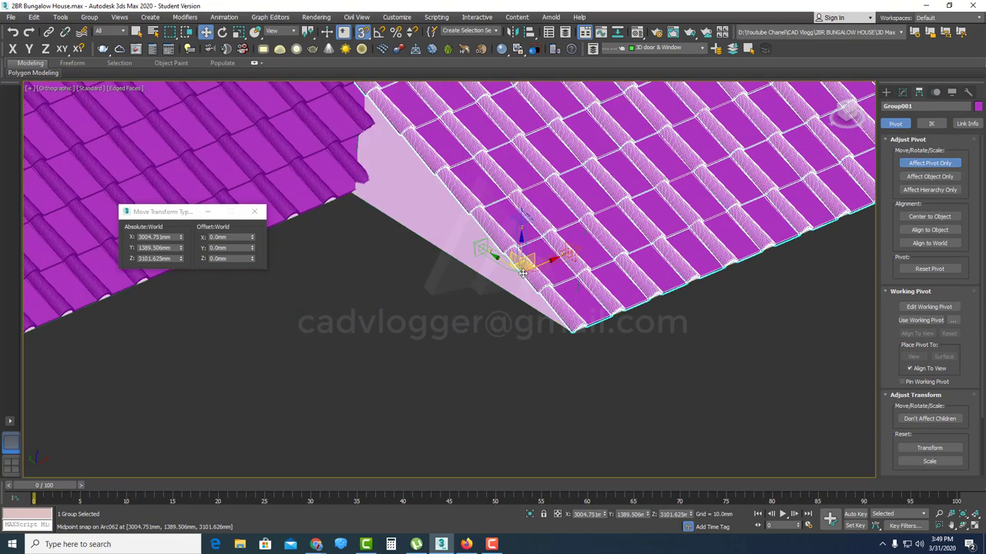
drag(539, 322, 570, 332)
scroll(538, 300, down, 3)
scroll(508, 293, up, 2)
middle_drag(497, 289, 565, 313)
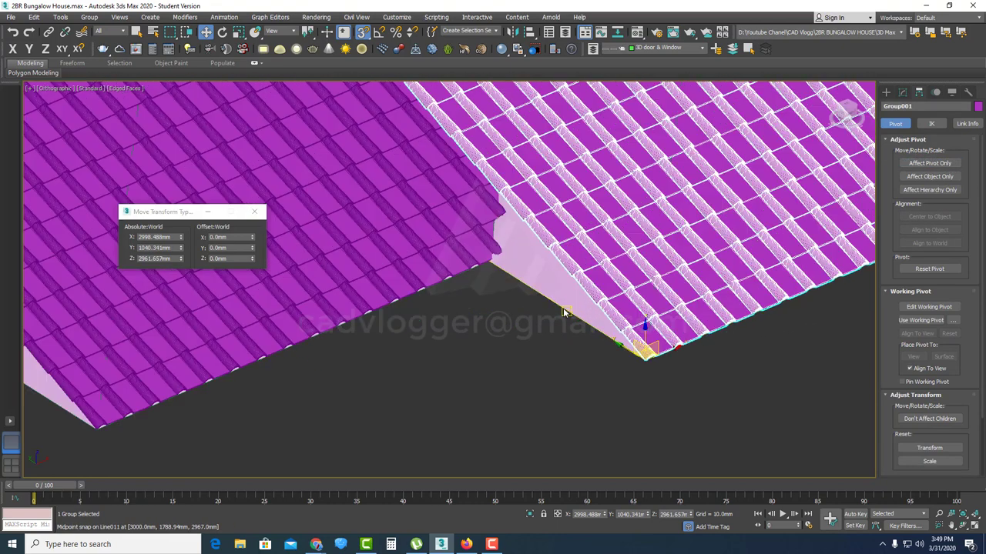
- Switch to wireframe display and clone the front tile group, snapping its pivot corner to the inner corner where the two roof eaves meet
key(F3)
scroll(620, 353, up, 2)
shift+drag(643, 356, 435, 211)
click(497, 312)
- Try rotating the cloned tile group -90 degrees about the Z axis and undo the rotation
key(e)
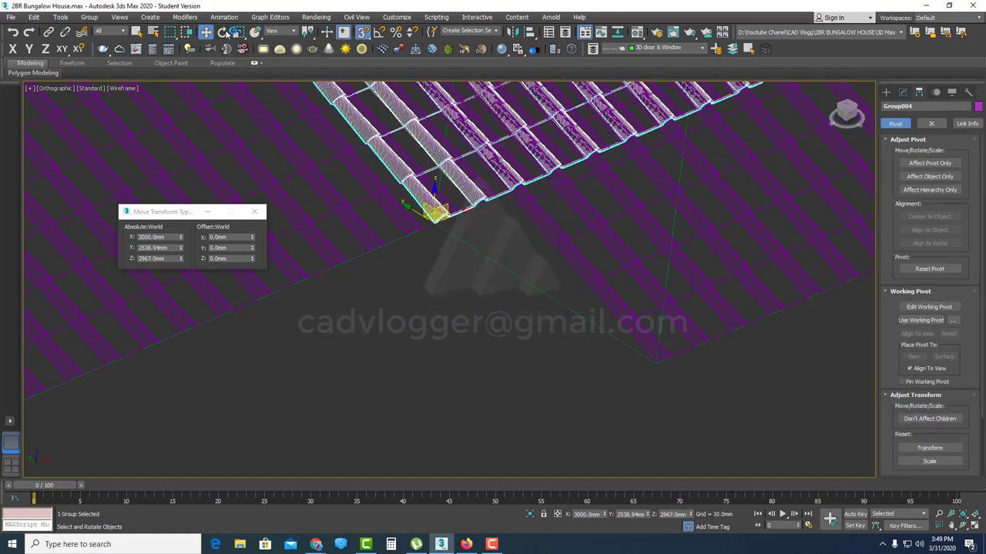
key(Return)
scroll(501, 293, down, 4)
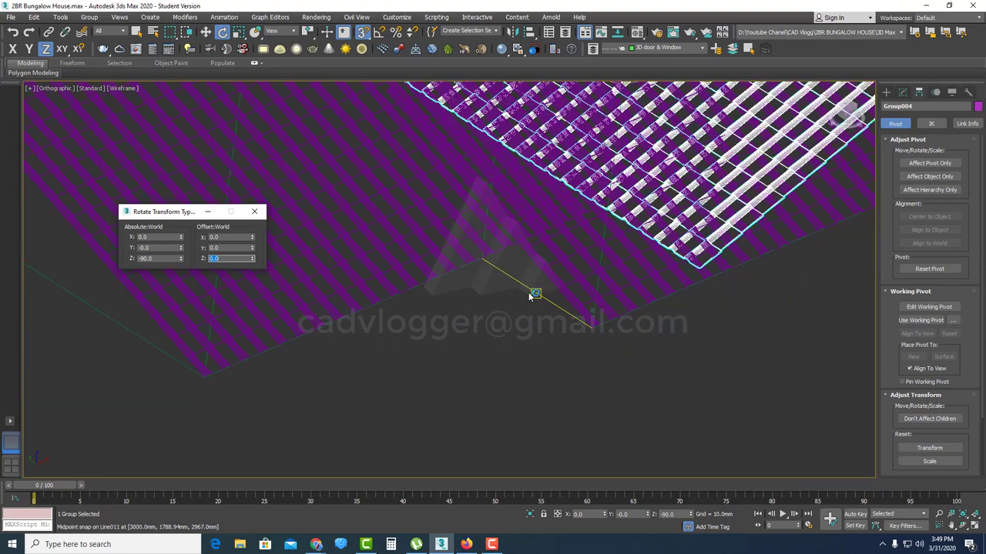
scroll(531, 293, down, 2)
middle_drag(533, 293, 506, 289)
scroll(501, 297, up, 4)
scroll(495, 334, up, 1)
key(ctrl+z)
scroll(494, 333, up, 1)
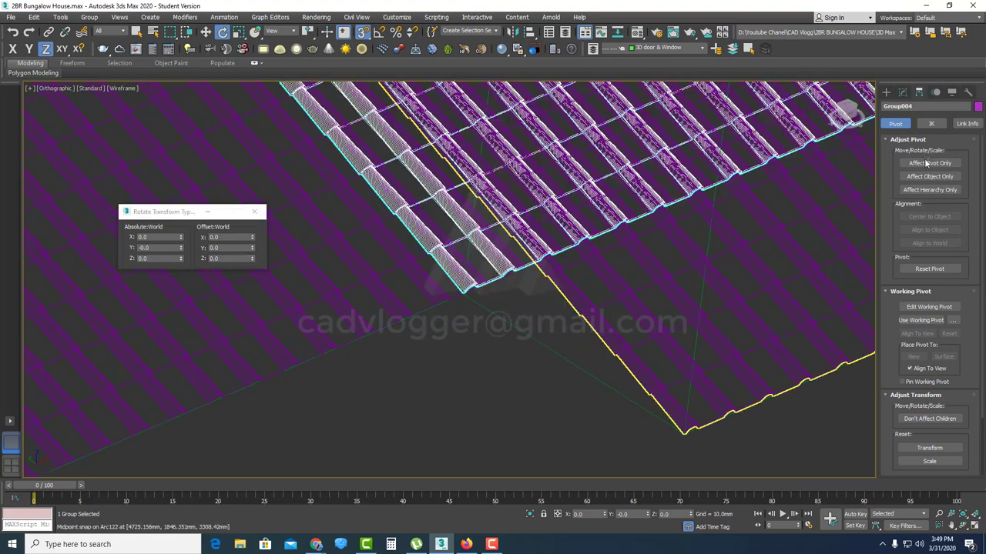
- Fit the clone's pivot to its lowest tile corner and snap the group onto the inner roof corner's endpoint
key(Insert)
scroll(392, 306, up, 3)
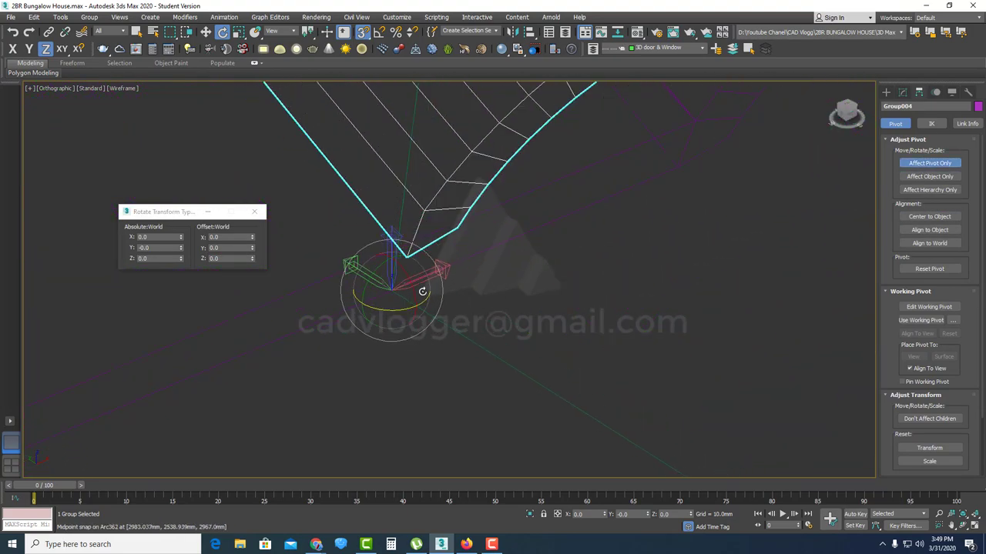
key(w)
mouse_move(393, 289)
mouse_down()
mouse_move(419, 254)
mouse_move(394, 285)
mouse_up()
click(903, 92)
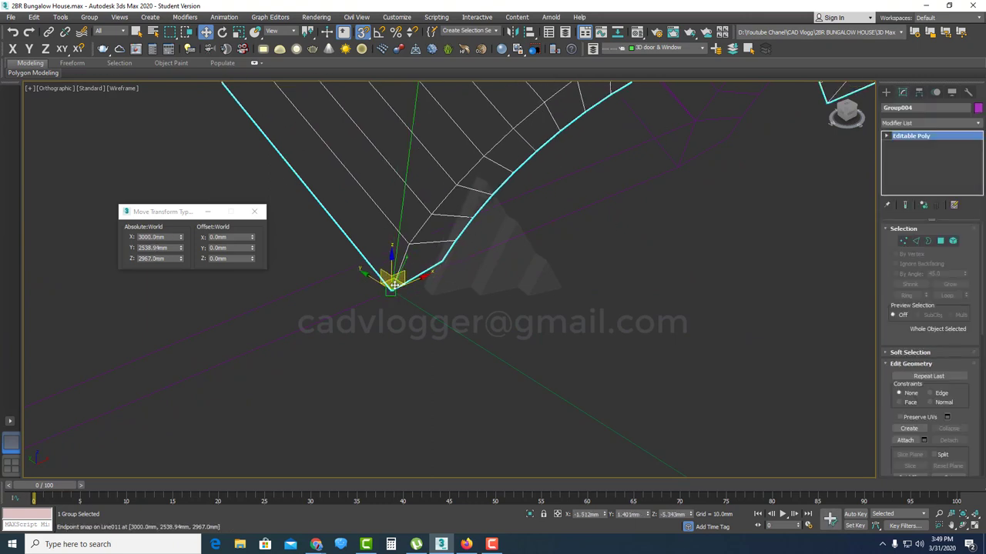
- Offset the cloned tile group by -90 mm along the world Z axis
text(-90)
key(Return)
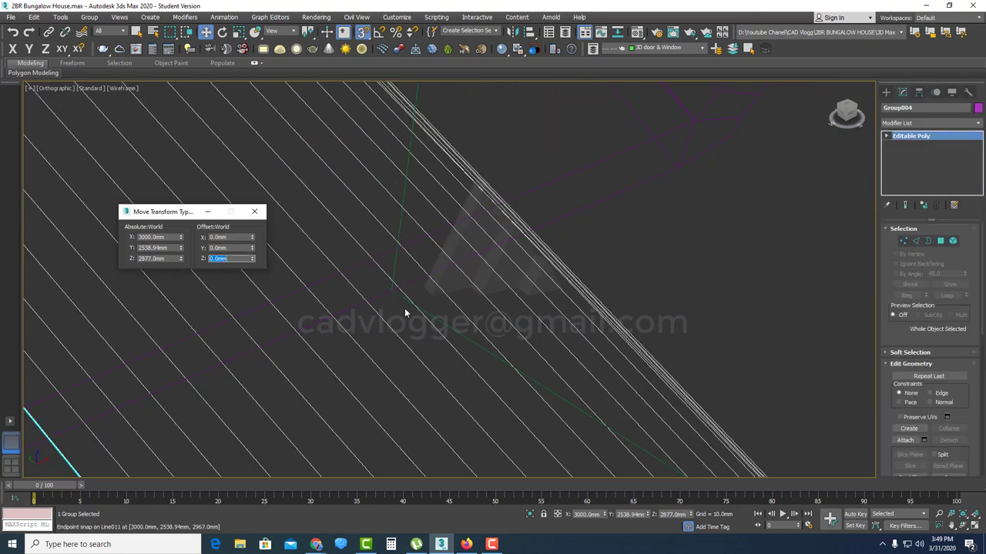
scroll(453, 300, down, 5)
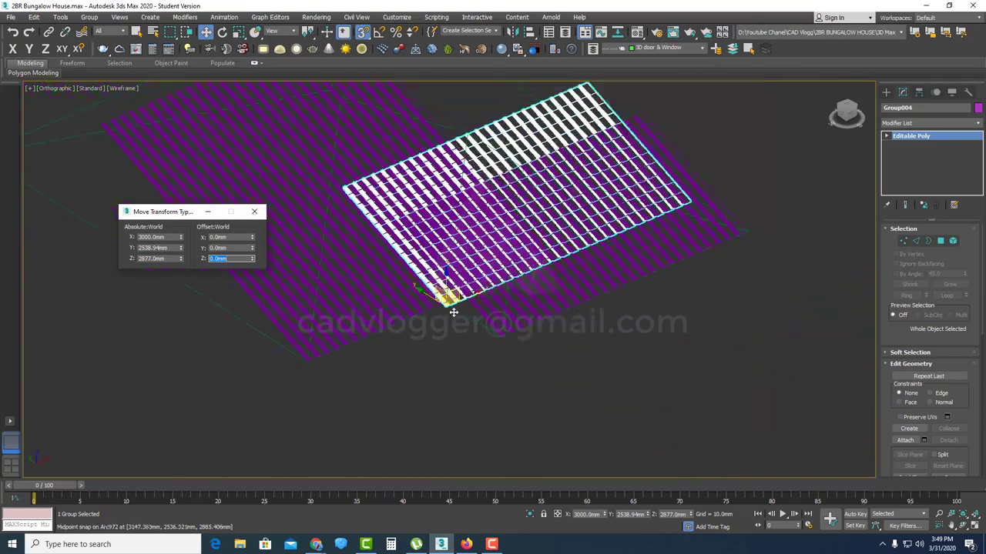
- Rotate the cloned tile group about the world Z axis at the inner roof corner
scroll(375, 230, up, 8)
key(e)
scroll(519, 308, up, 10)
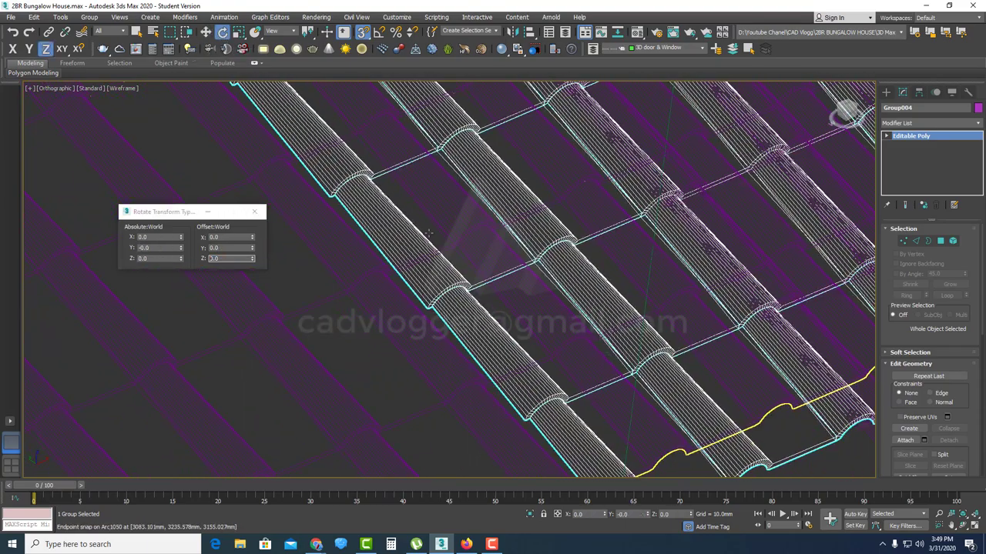
- Raise the selected roof-tile group to Z 2967 mm at the eave corner and rotate it -90 degrees about Z
scroll(493, 399, down, 5)
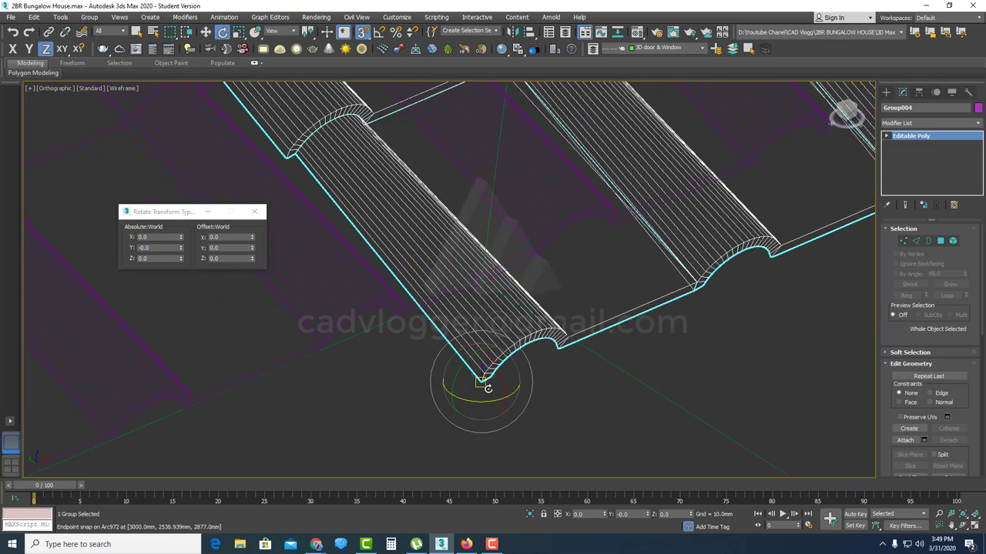
key(w)
drag(482, 382, 492, 282)
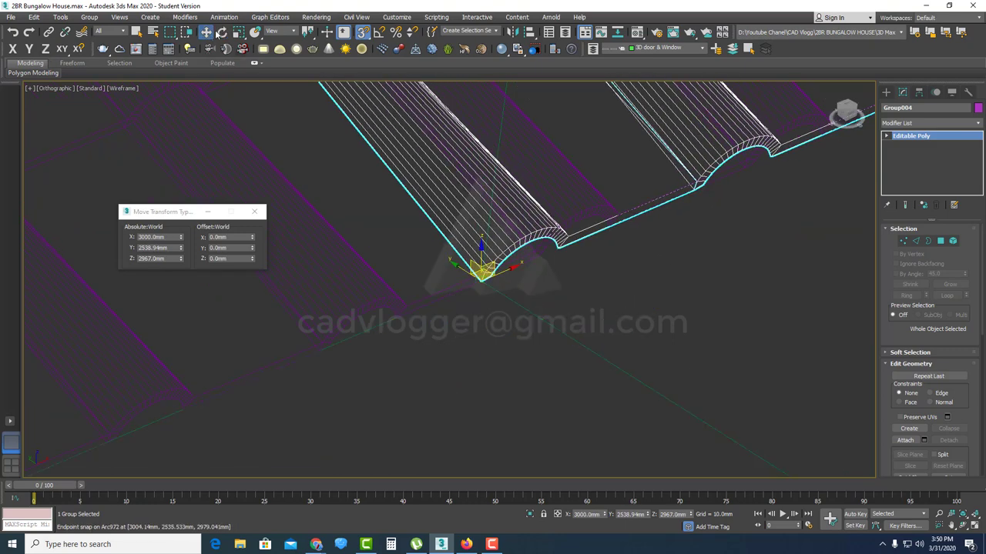
key(e)
key(Return)
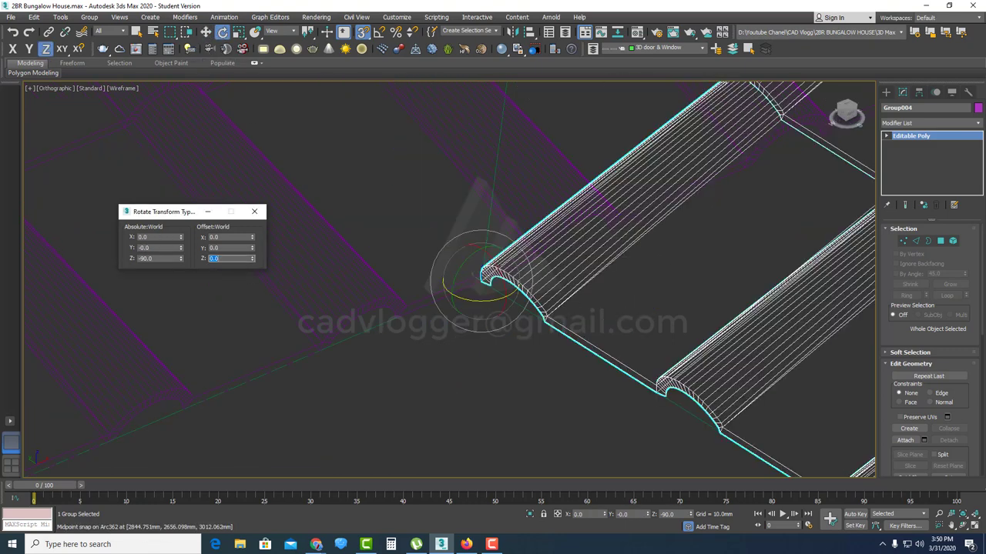
scroll(614, 362, down, 8)
scroll(614, 362, down, 5)
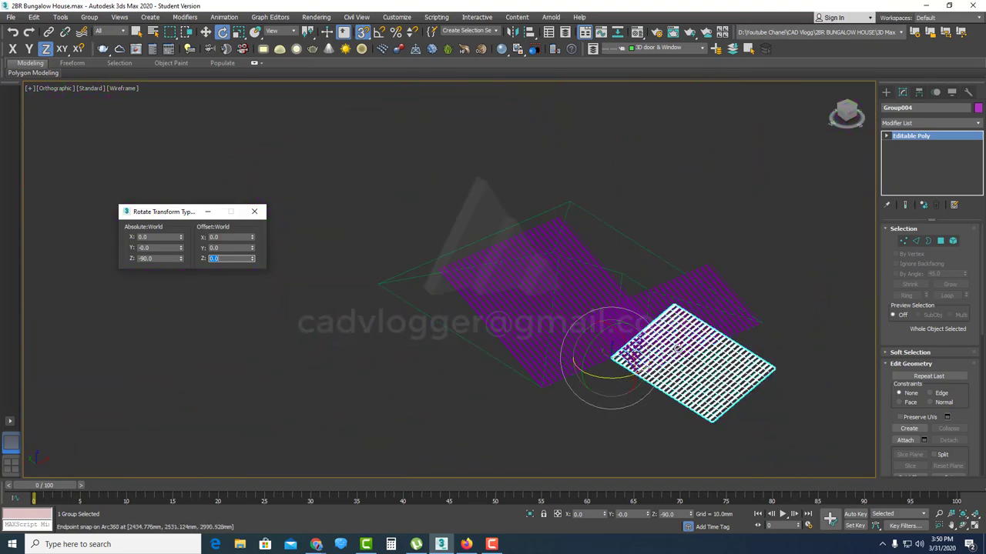
- Move the rotated tile group along the Y axis to about Y 5810 mm
scroll(690, 383, up, 5)
scroll(690, 383, up, 2)
middle_drag(691, 383, 622, 349)
scroll(571, 345, down, 2)
key(w)
drag(462, 294, 339, 216)
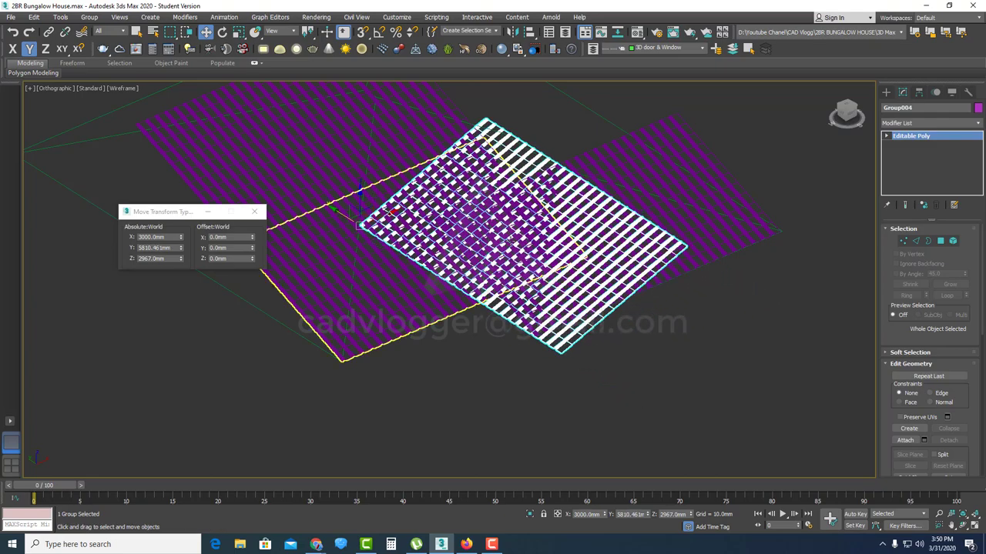
alt+middle_drag(567, 251, 526, 241)
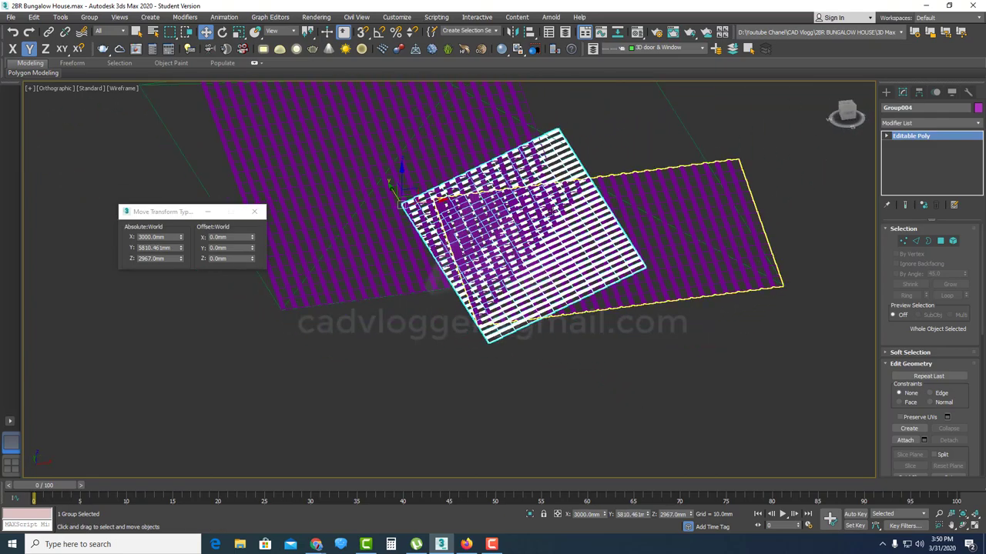
middle_drag(517, 118, 469, 188)
click(513, 32)
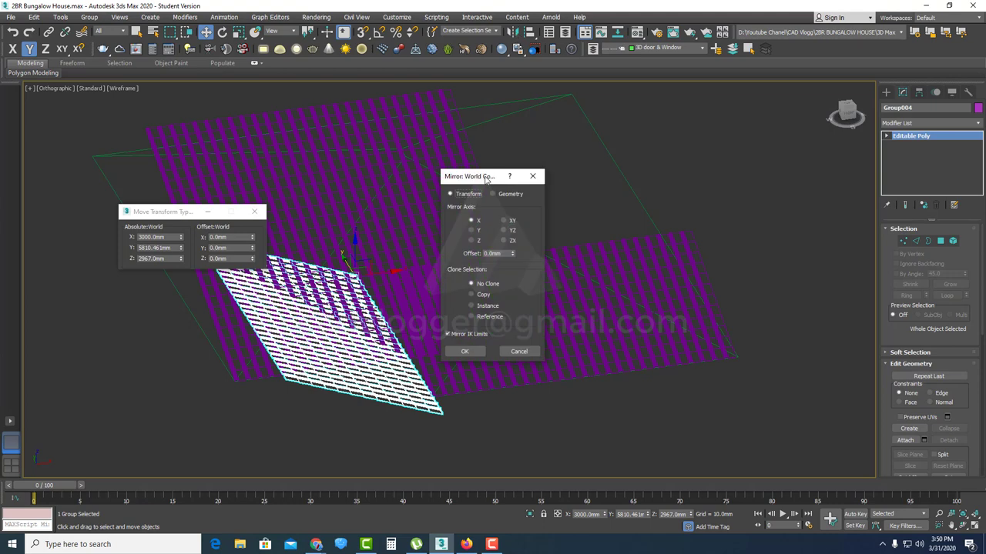
click(625, 218)
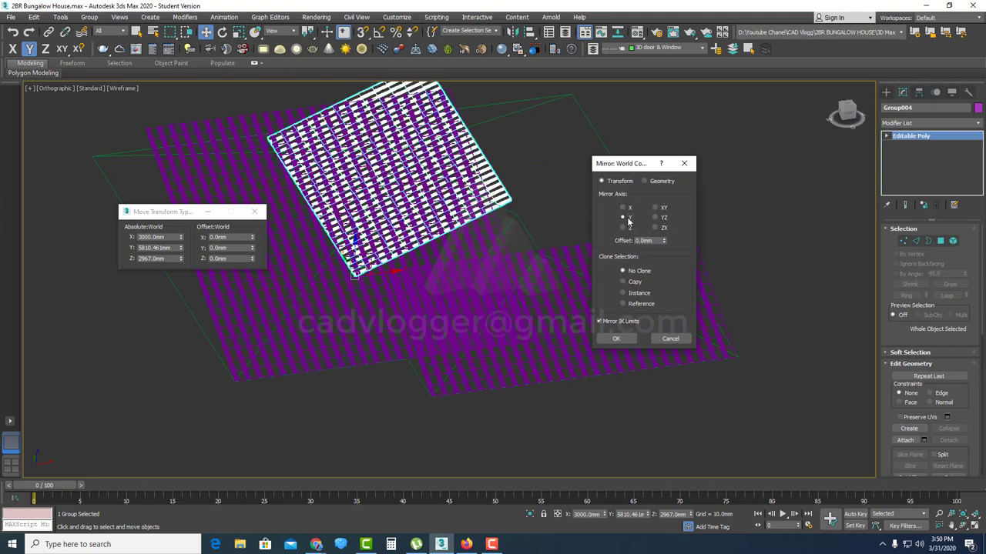
click(623, 208)
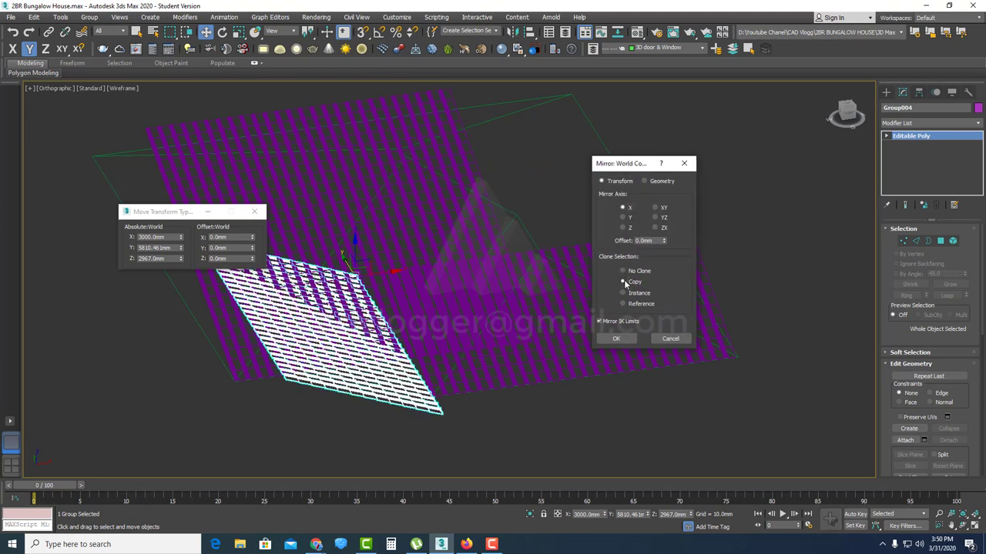
click(624, 282)
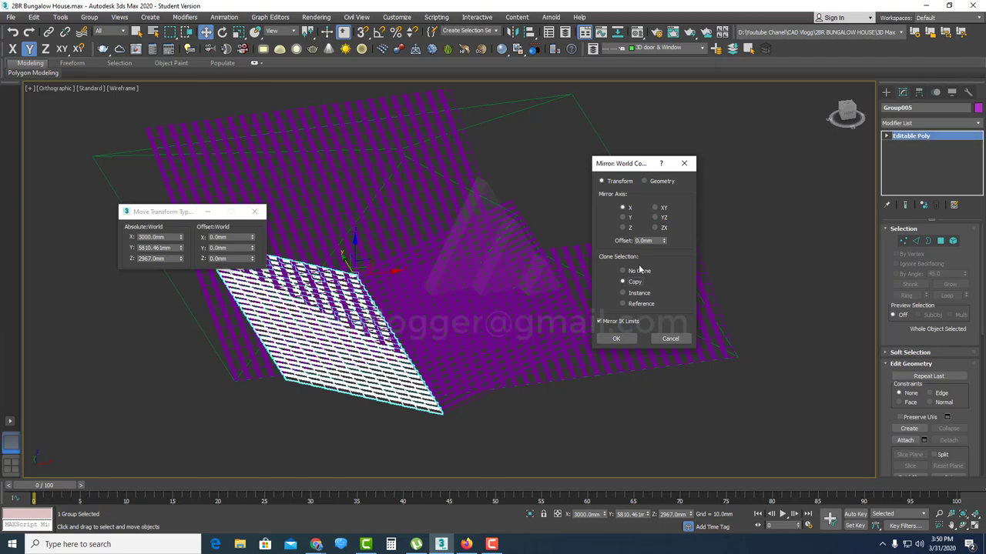
click(664, 341)
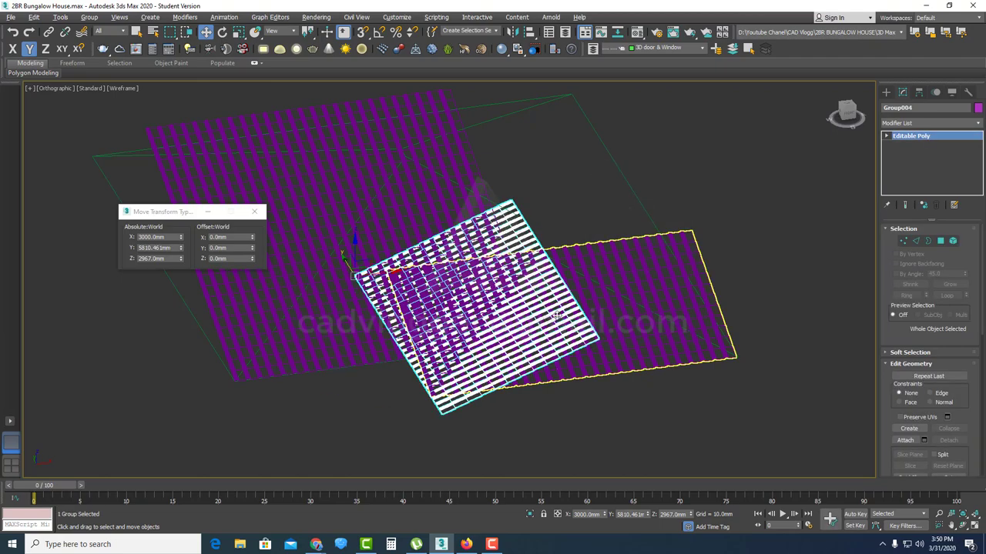
- Copy the tile group and snap the copy's corner to the roof outline's endpoint at X 8500, Y 1038.94, Z 2967 mm
alt+middle_drag(561, 314, 458, 311)
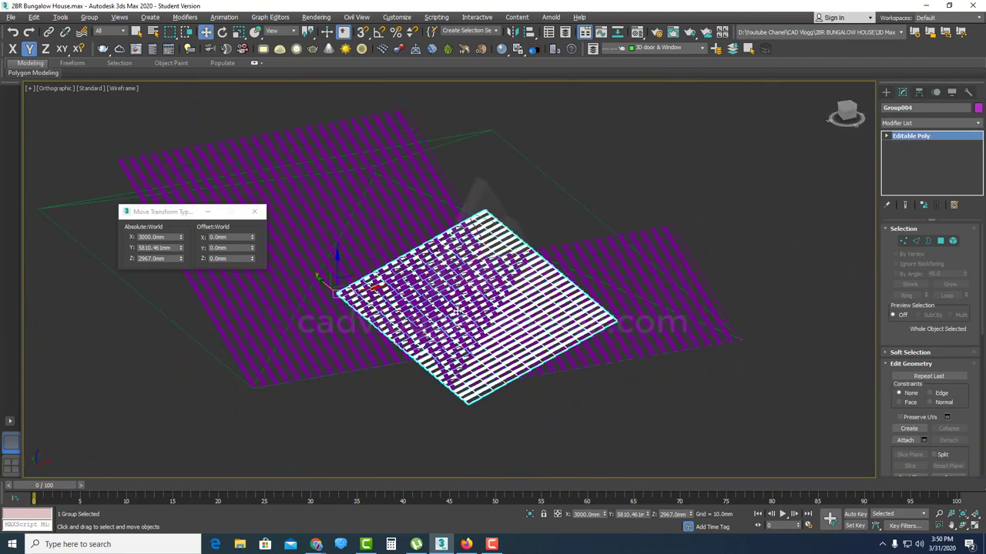
shift+drag(717, 338, 768, 342)
key(Return)
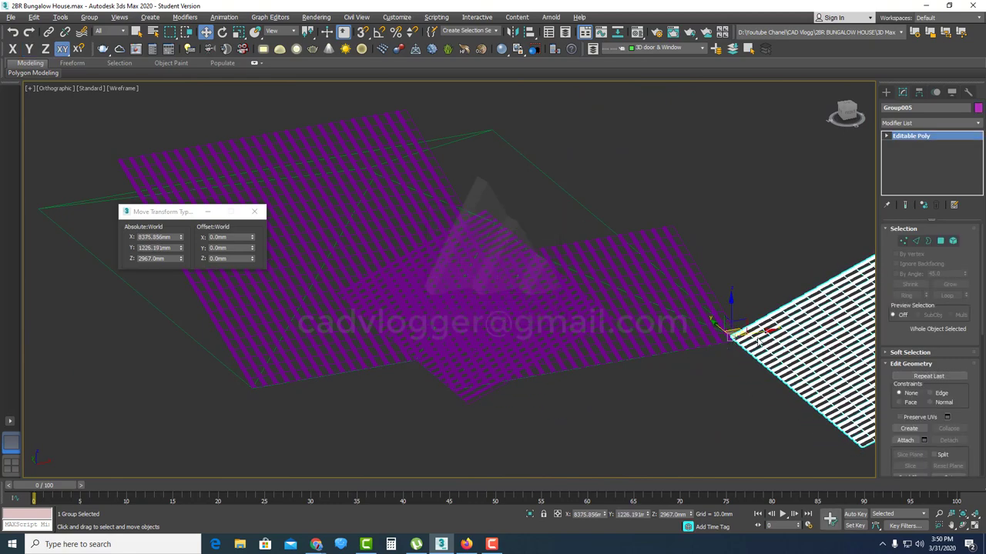
scroll(759, 343, up, 10)
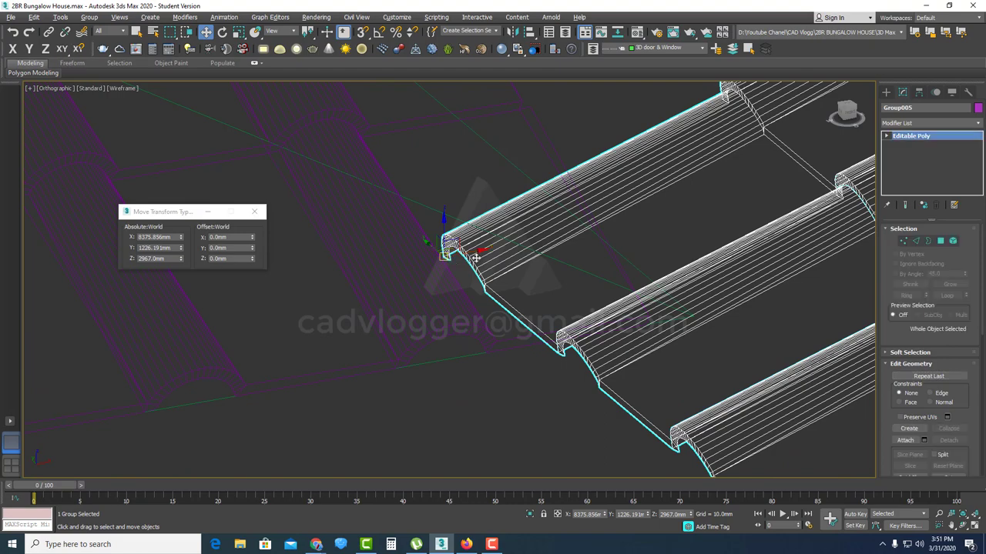
drag(475, 259, 699, 318)
key(s)
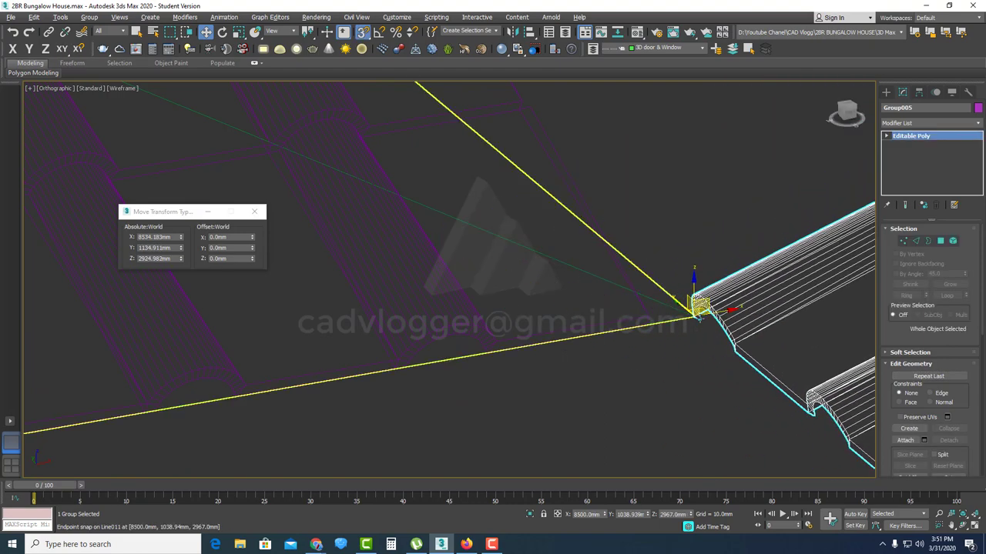
scroll(642, 311, down, 10)
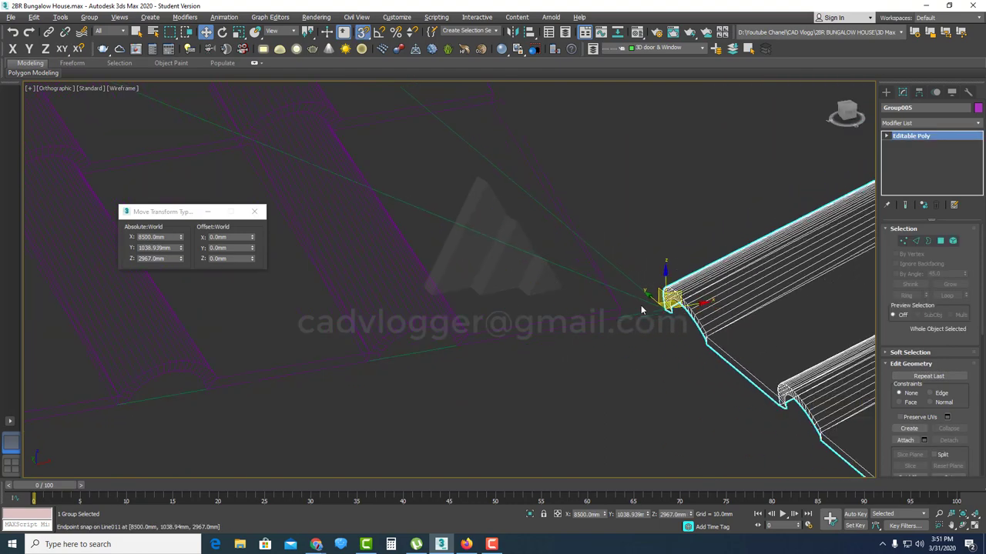
- Rotate the copied tile group 180 degrees about the Z axis
click(221, 32)
click(226, 258)
text(180)
key(Return)
alt+middle_drag(643, 286, 431, 315)
- Copy the rotated tile group along the Y axis and snap the copy to the original's lower edge end at about Y 6499 mm
key(w)
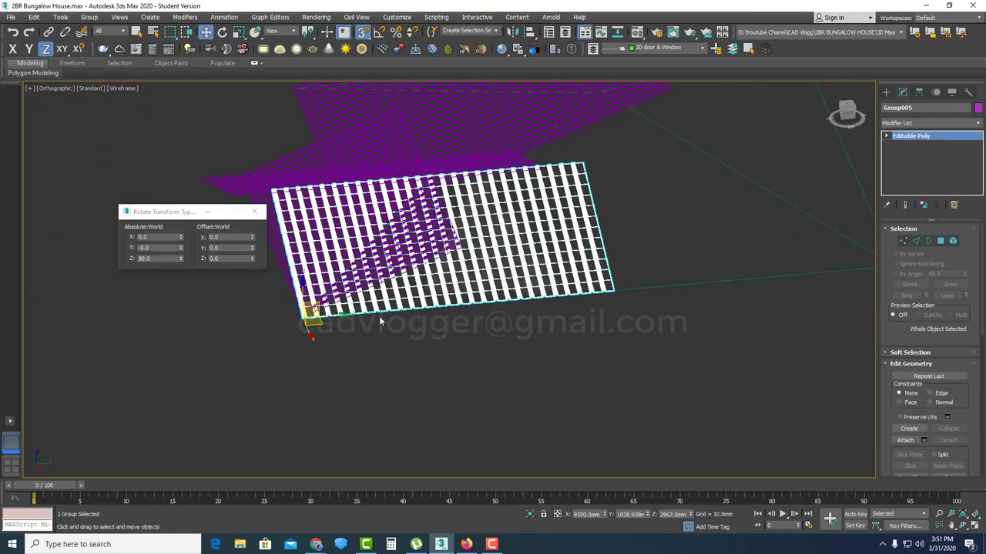
shift+drag(445, 307, 770, 277)
click(484, 313)
scroll(602, 285, up, 11)
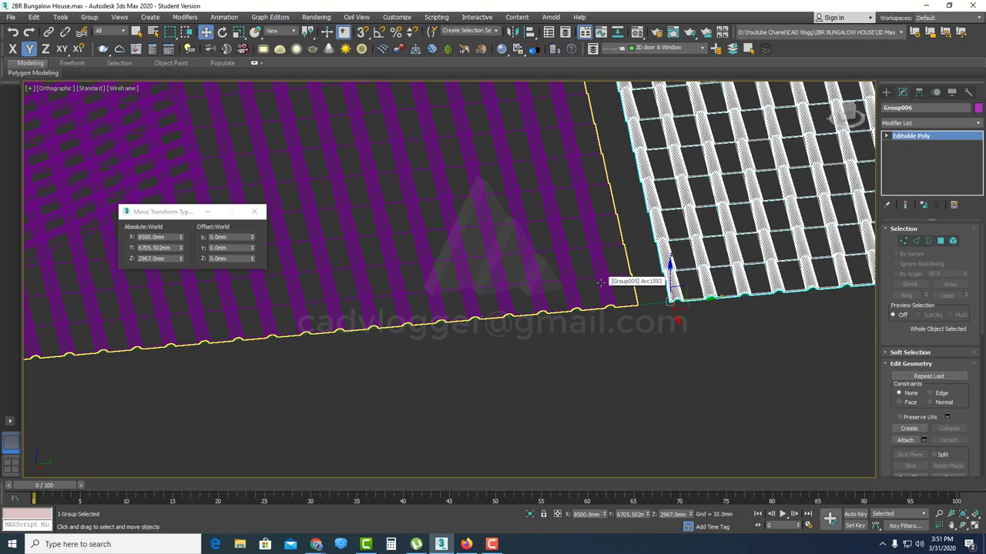
alt+middle_drag(690, 298, 749, 311)
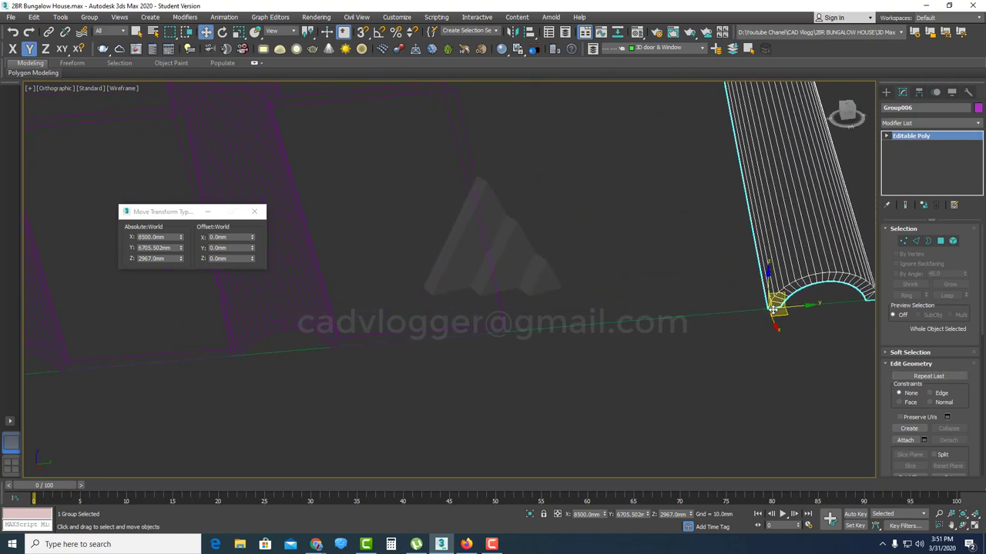
scroll(767, 310, up, 3)
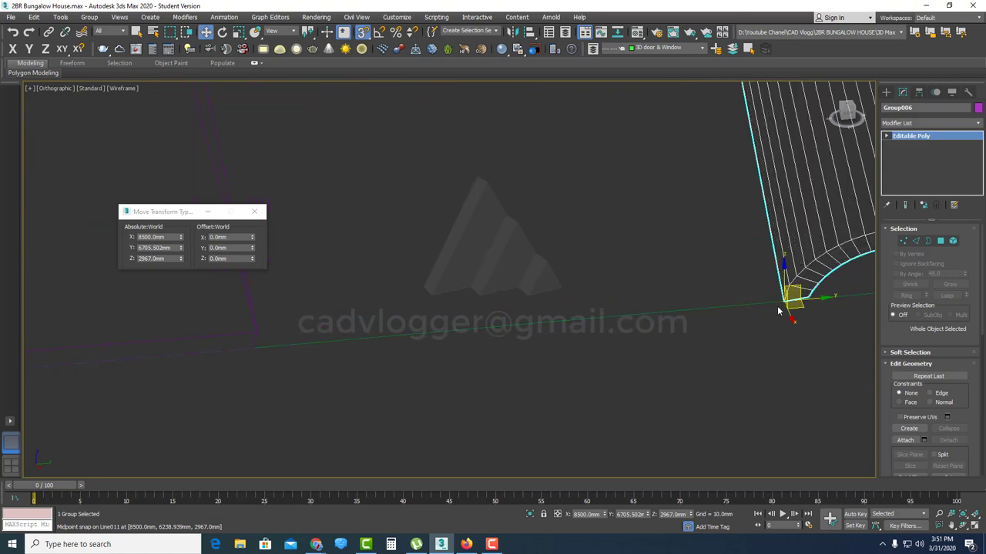
drag(781, 308, 369, 324)
right_click(253, 350)
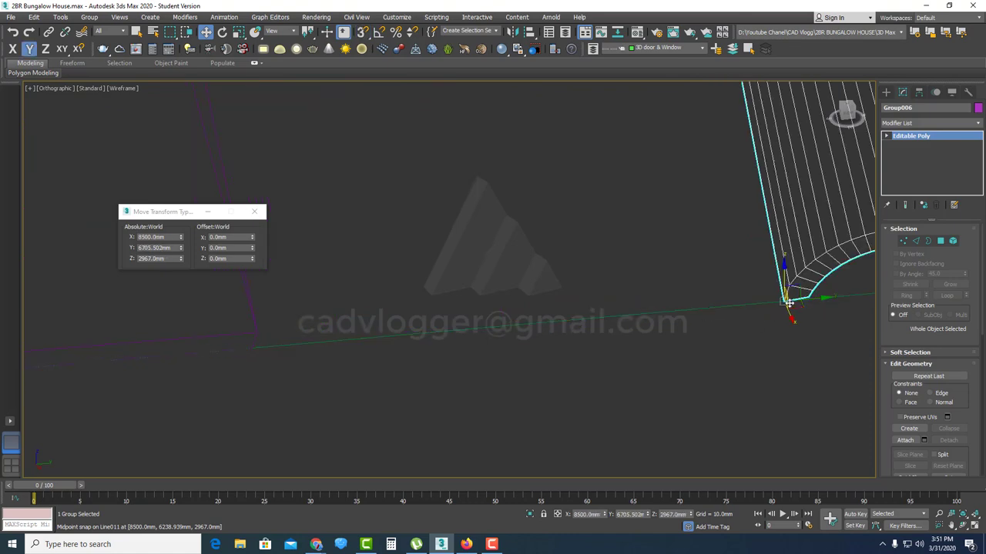
drag(789, 303, 256, 347)
scroll(485, 350, down, 6)
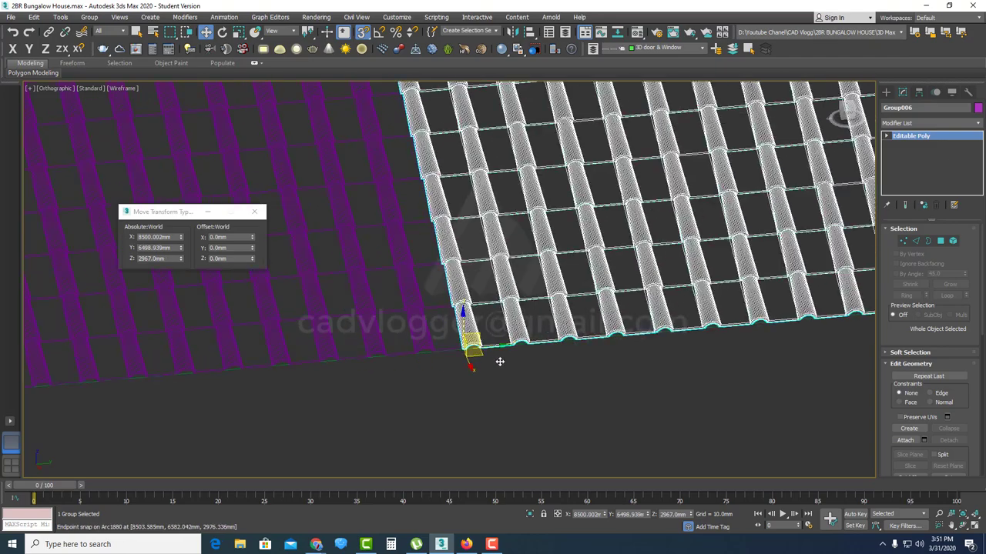
- Display the whole roof shaded with edged faces
key(F3)
scroll(508, 358, down, 6)
alt+middle_drag(605, 342, 571, 300)
scroll(608, 343, down, 5)
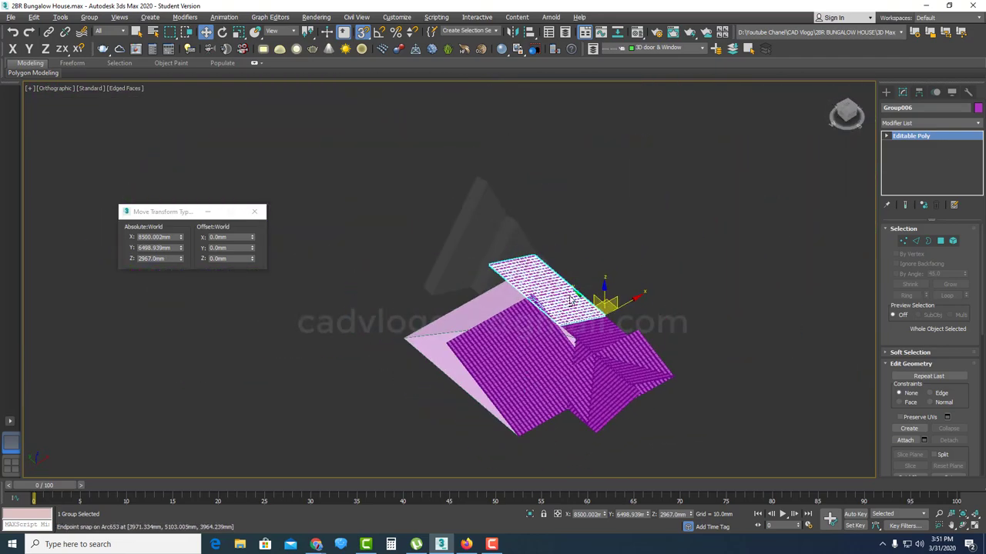
- Select the tile group lying across the projecting roof section and ungroup it into individual tiles
scroll(573, 340, up, 7)
click(507, 325)
scroll(516, 324, down, 6)
middle_drag(598, 356, 565, 251)
scroll(566, 253, up, 3)
alt+middle_drag(603, 311, 662, 337)
click(634, 331)
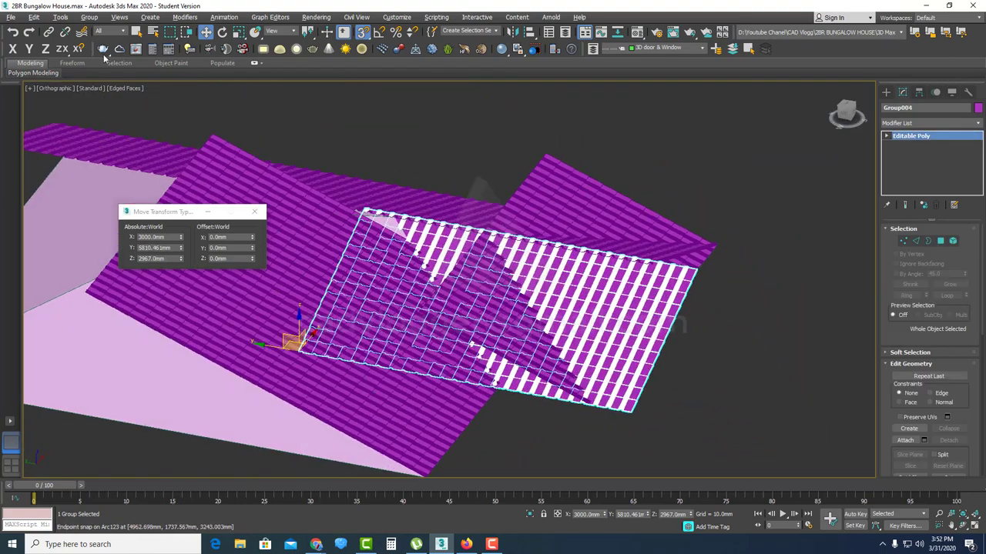
click(90, 18)
click(104, 48)
scroll(664, 311, up, 3)
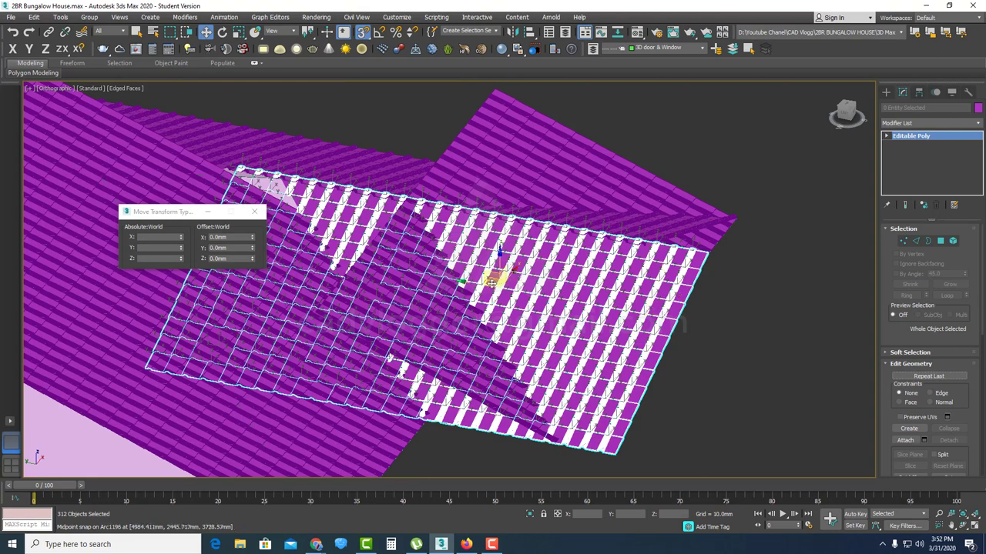
- Add the pink roof surface to the tile selection and hide all unselected objects
scroll(491, 284, down, 3)
alt+middle_drag(491, 283, 459, 248)
ctrl+click(302, 353)
alt+middle_drag(332, 356, 471, 288)
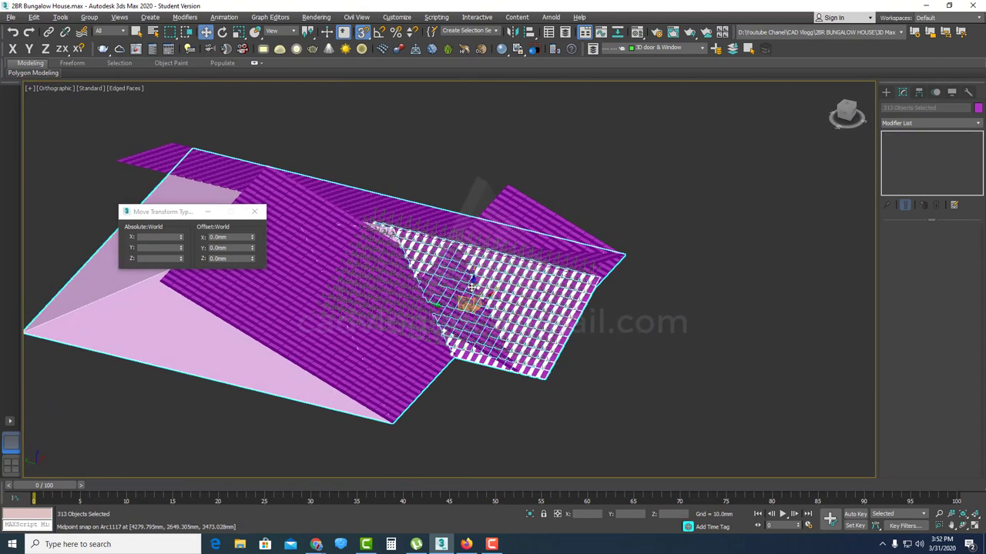
right_click(472, 287)
click(514, 248)
key(ctrl+z)
right_click(505, 246)
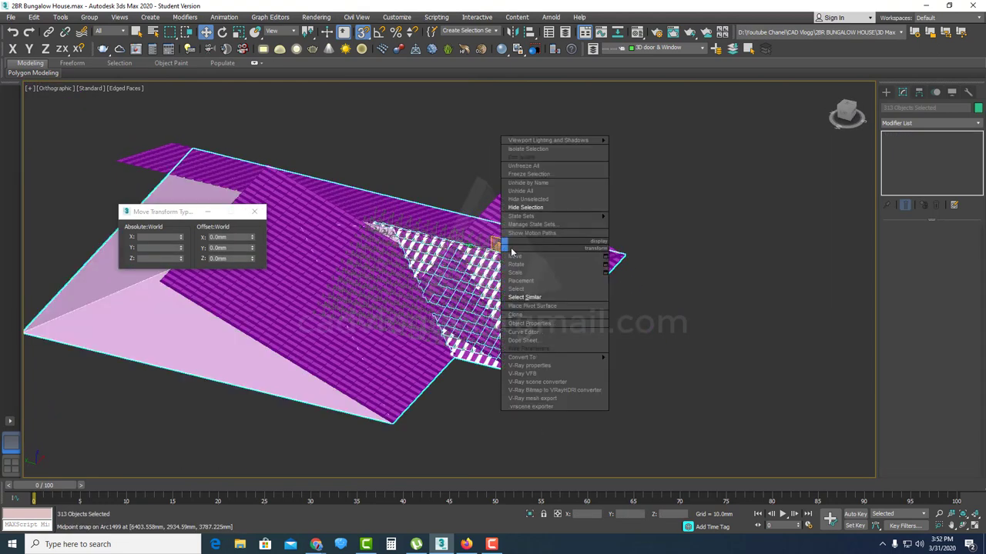
click(525, 207)
scroll(532, 303, up, 3)
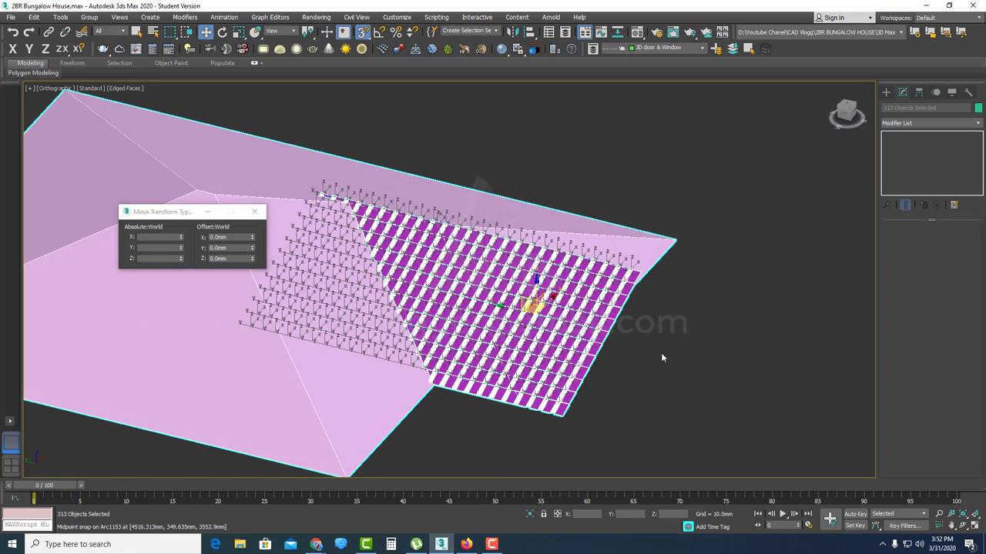
- Switch to wireframe display and delete the surplus uppermost tiles that extend above the roof surface
scroll(581, 332, up, 3)
click(607, 370)
scroll(544, 349, down, 3)
alt+middle_drag(486, 352, 535, 311)
key(F3)
scroll(482, 293, up, 1)
drag(556, 273, 343, 317)
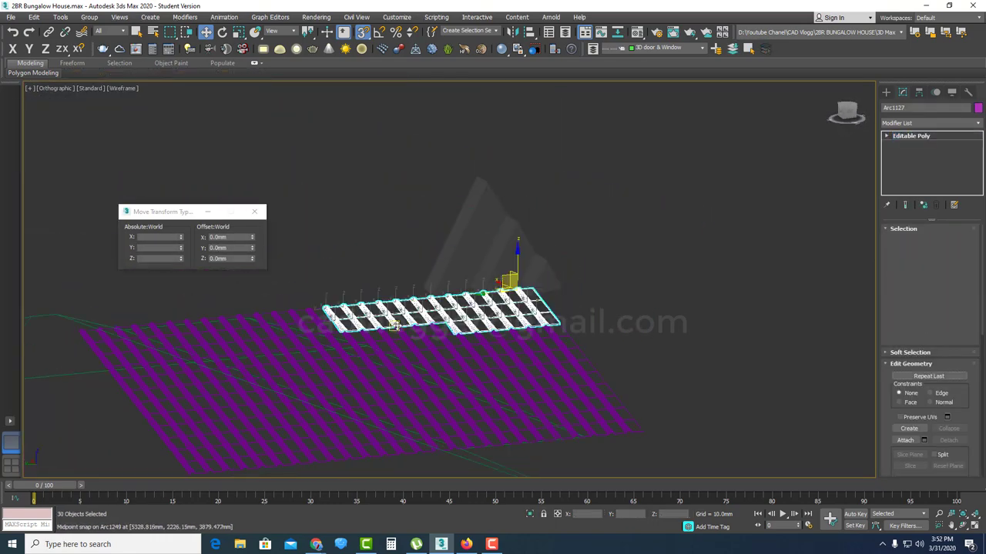
key(Delete)
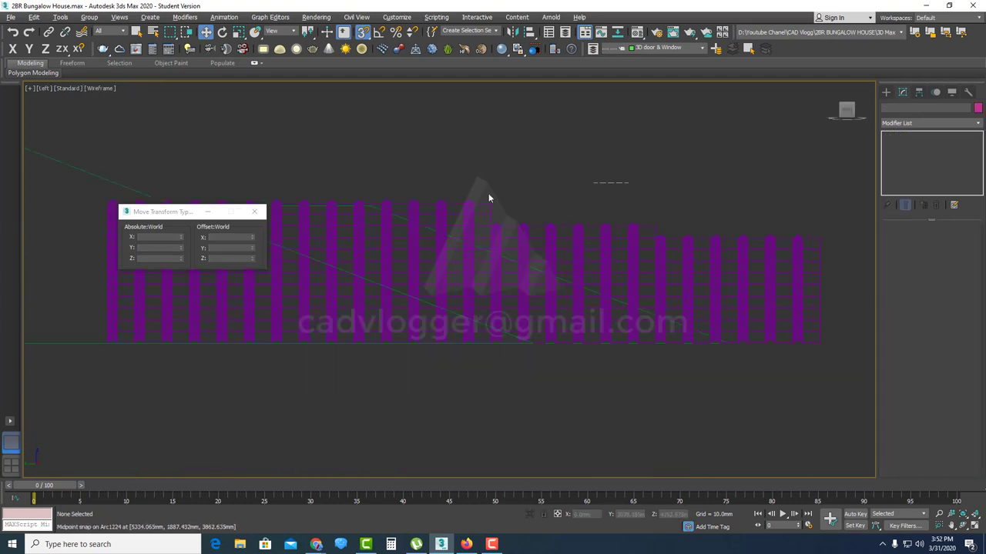
- In the left view, delete the tiles above the sloping hip line in a stepped pattern
drag(405, 217, 404, 214)
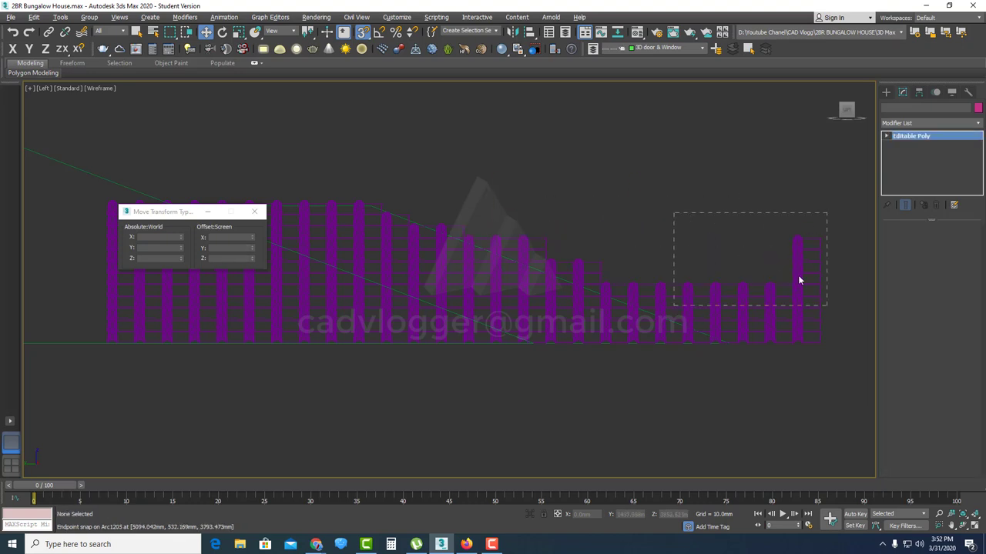
scroll(628, 300, up, 3)
drag(726, 248, 633, 291)
key(Delete)
drag(607, 222, 524, 253)
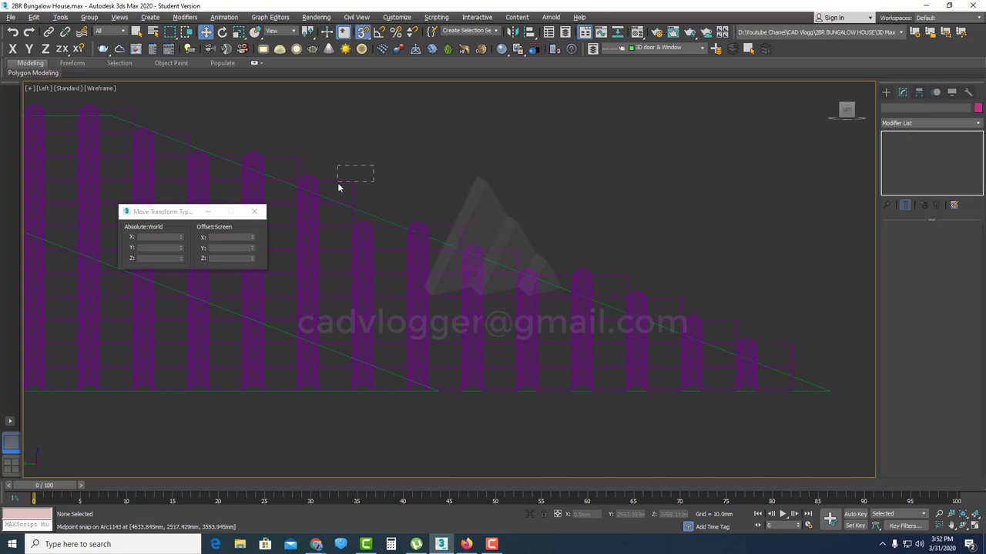
drag(338, 185, 337, 184)
- Return to edged-faces display and delete two individual overhanging tiles near the lower end of the hip
scroll(352, 189, down, 2)
scroll(499, 229, up, 2)
middle_drag(353, 189, 476, 288)
scroll(497, 228, down, 4)
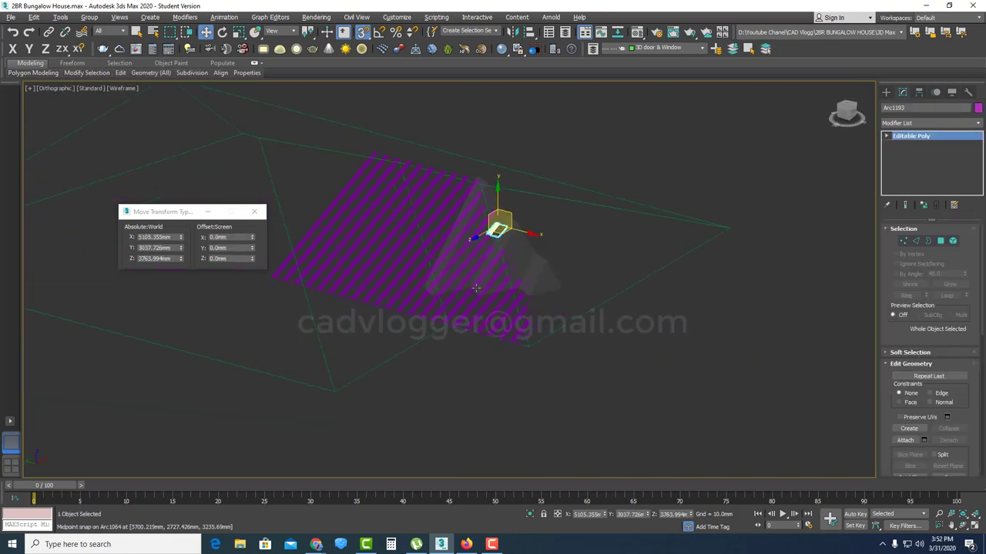
key(F3)
scroll(487, 288, up, 3)
scroll(576, 320, up, 1)
click(577, 388)
key(Delete)
click(574, 342)
key(Delete)
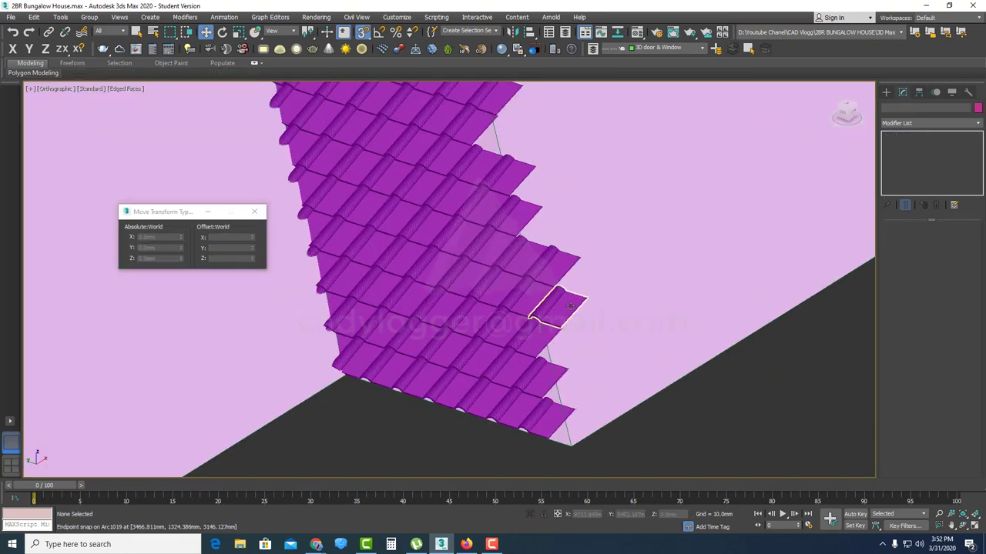
- Undo the latest tile deletions along the hip edge
click(570, 306)
key(ctrl+z)
key(ctrl+z)
key(ctrl+z)
key(ctrl+z)
key(ctrl+z)
key(ctrl+z)
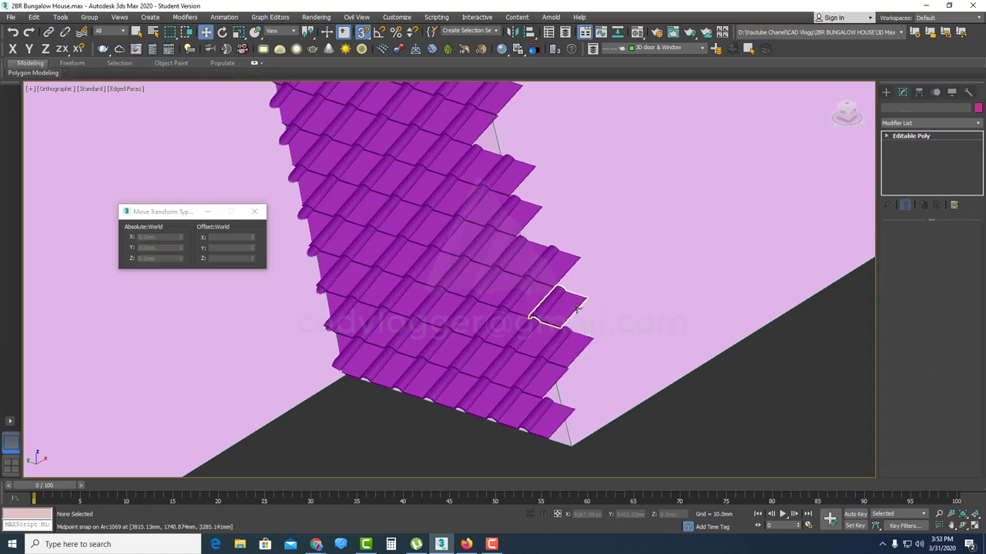
- Undo further tile deletions to restore the tiles trimmed from the lower hip edge
key(ctrl+z)
key(ctrl+z)
key(ctrl+z)
key(ctrl+z)
key(ctrl+z)
key(ctrl+z)
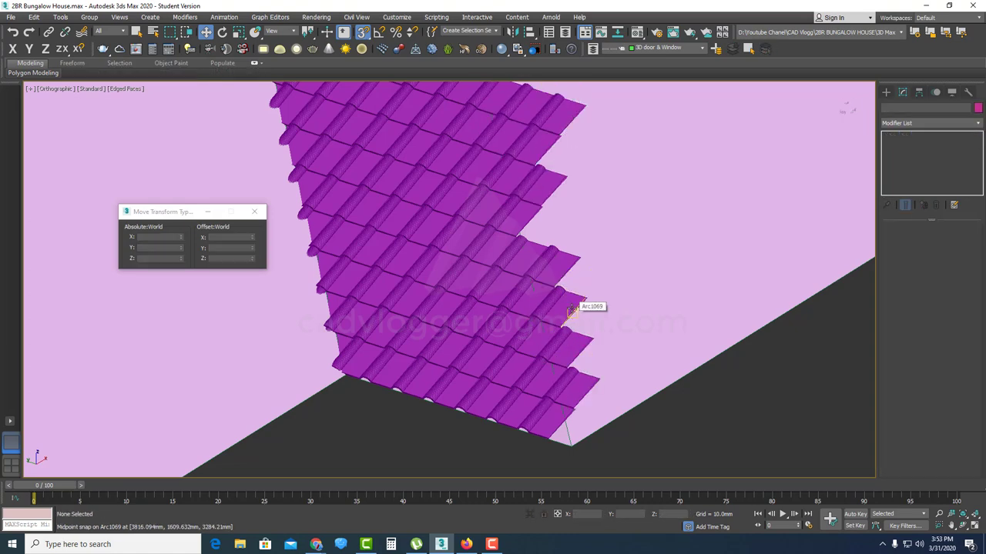
key(ctrl+z)
key(ctrl+z)
- Delete the individual tiles that overhang too far along the hip edge so the rows step back evenly
middle_drag(573, 429, 556, 358)
alt+click(556, 358)
key(Delete)
middle_drag(549, 88, 572, 340)
click(566, 298)
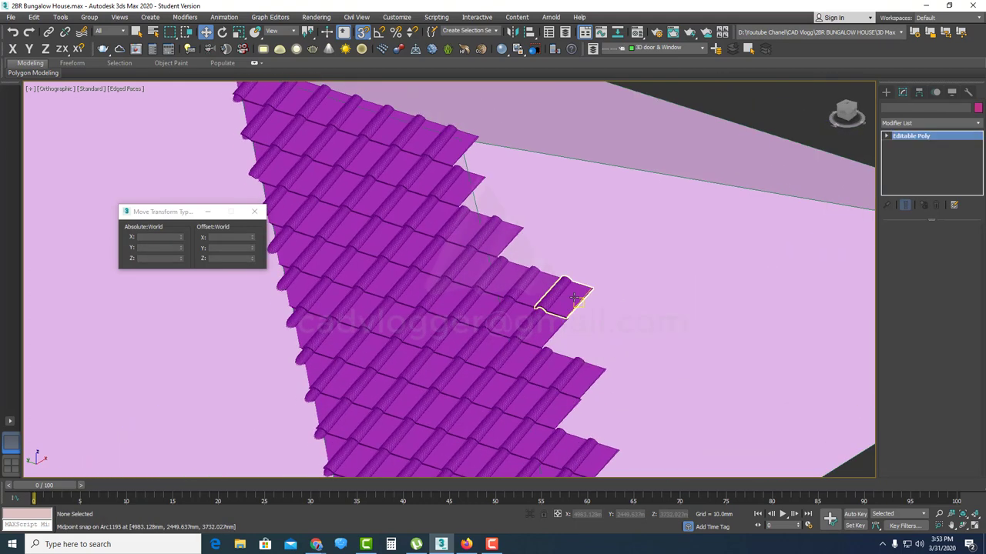
key(Delete)
click(546, 289)
drag(546, 288, 559, 396)
click(571, 359)
scroll(552, 373, down, 4)
scroll(517, 286, up, 6)
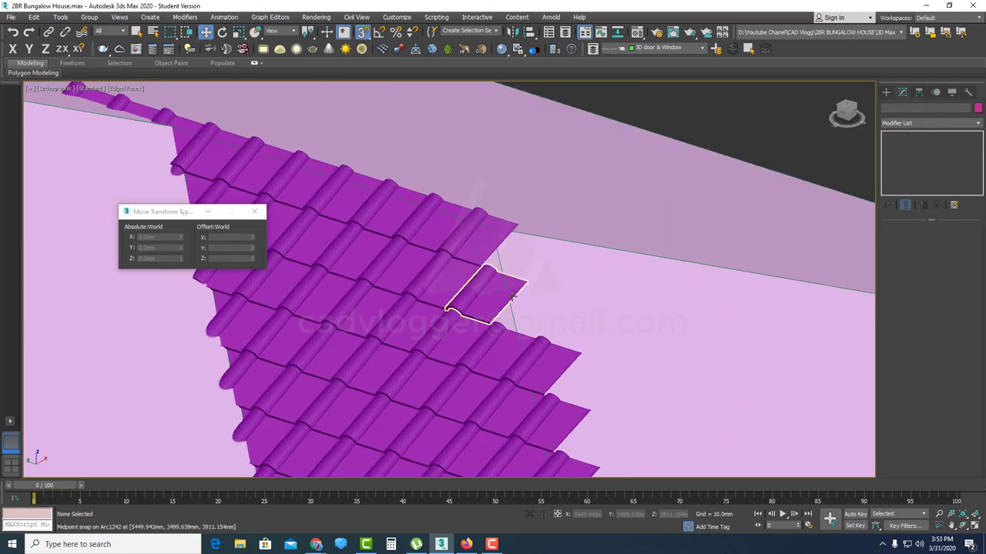
- Clone the end tiles of the two uppermost rows and offset the copies by -200 mm in Y
middle_drag(481, 294, 572, 344)
scroll(509, 256, up, 2)
click(508, 256)
ctrl+click(508, 135)
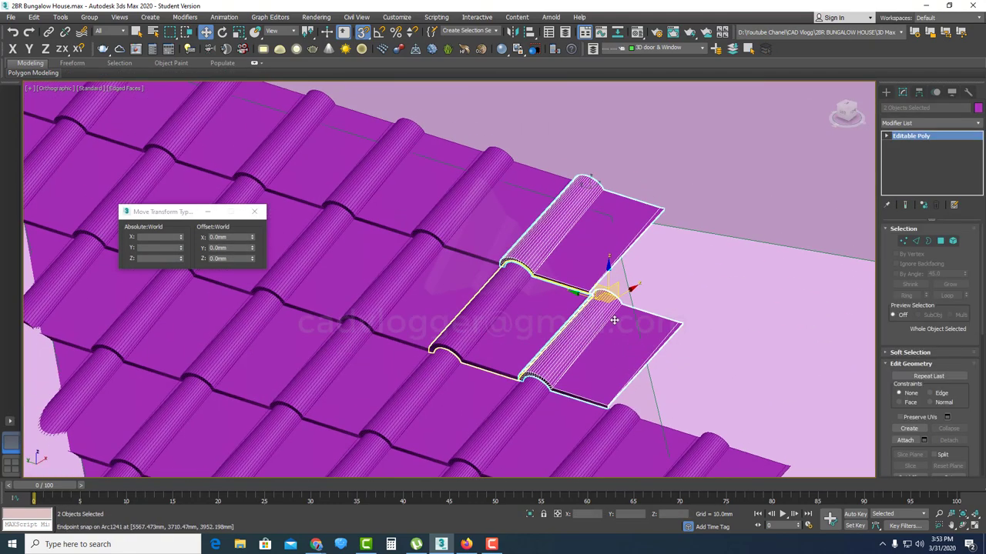
click(33, 17)
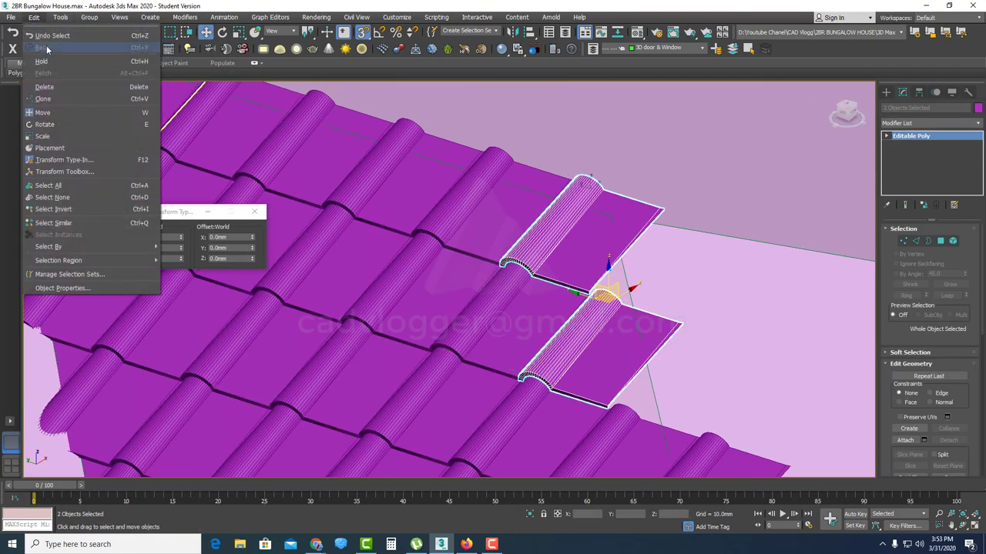
click(42, 97)
click(462, 310)
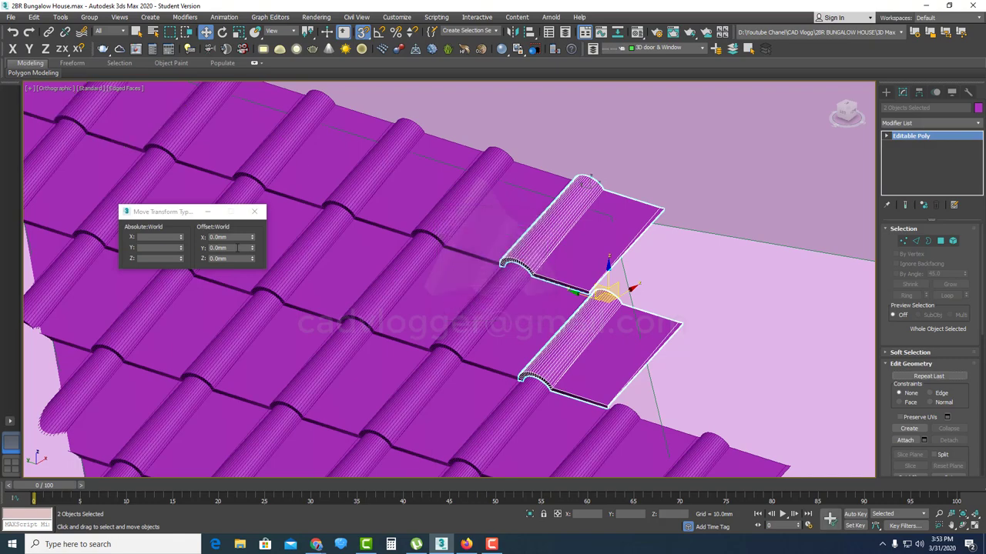
text(-200)
key(Return)
- In wireframe display, delete the two surplus tiles that rise above the ridge line
scroll(317, 262, down, 6)
middle_drag(315, 281, 566, 195)
key(F3)
scroll(462, 110, up, 3)
middle_drag(462, 109, 467, 202)
click(454, 198)
key(Delete)
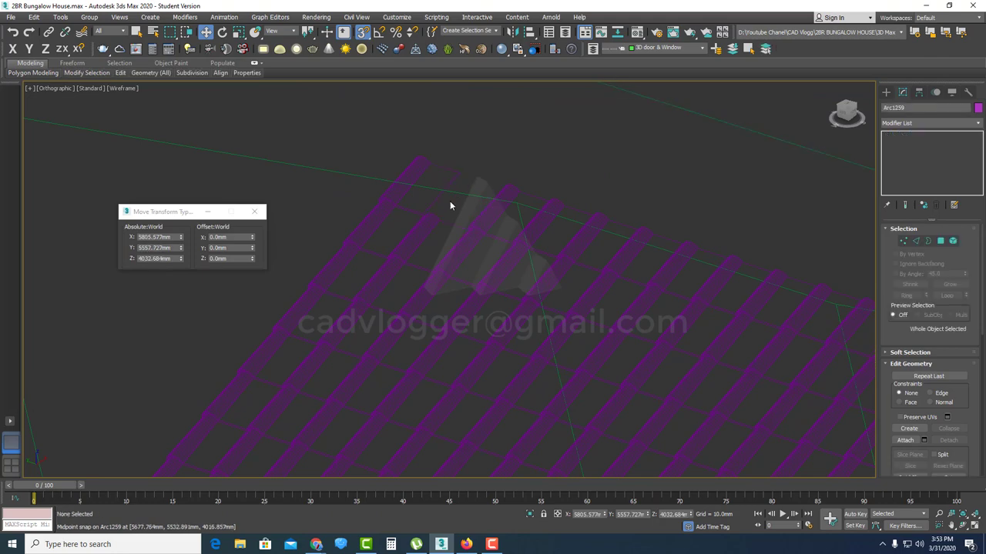
click(408, 181)
key(Delete)
- Delete the hidden tiles one by one down the slope, just outside the far roof edge line, starting below the ridge
drag(461, 249, 523, 345)
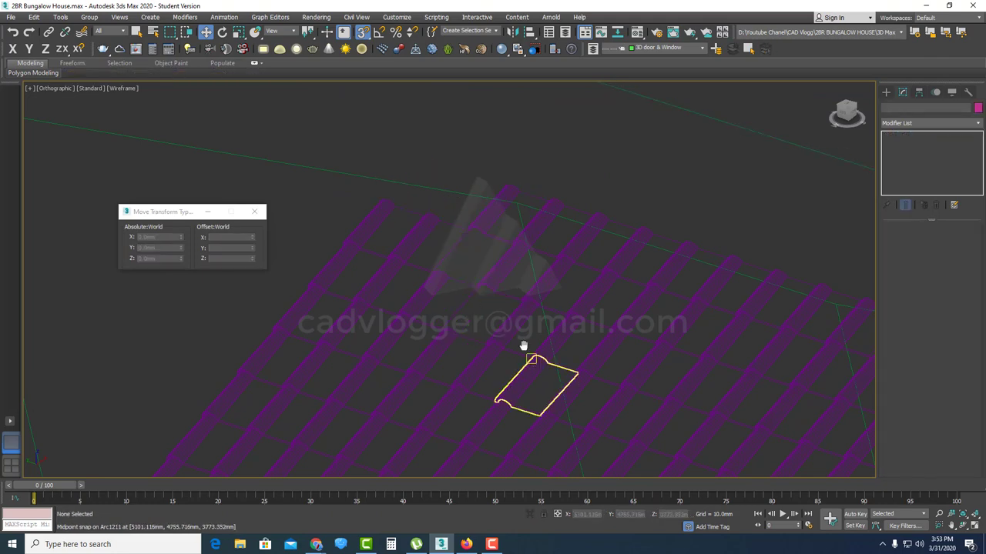
click(462, 263)
key(Delete)
click(469, 325)
key(Delete)
middle_drag(505, 338, 495, 203)
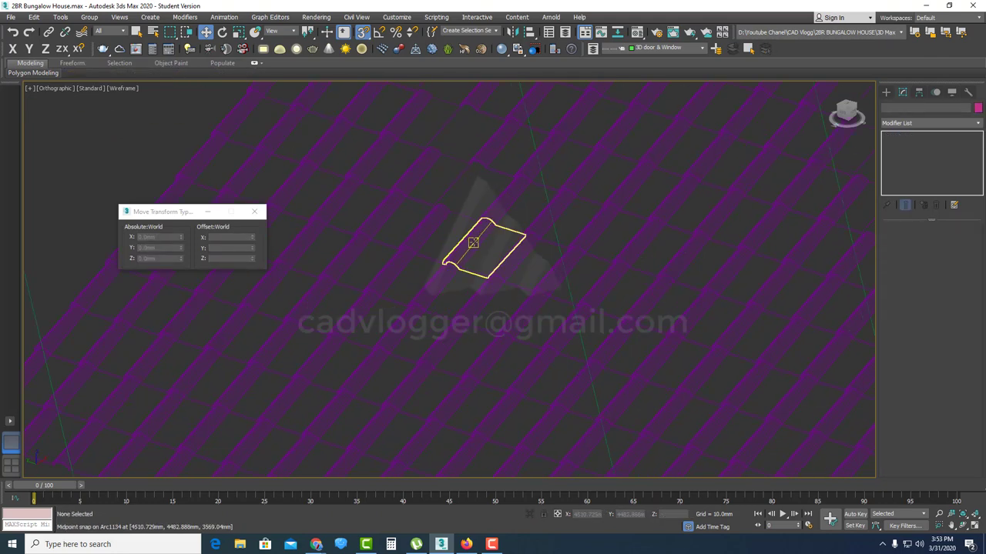
click(471, 245)
key(Delete)
click(477, 302)
key(Delete)
middle_drag(514, 357, 512, 265)
click(487, 265)
key(Delete)
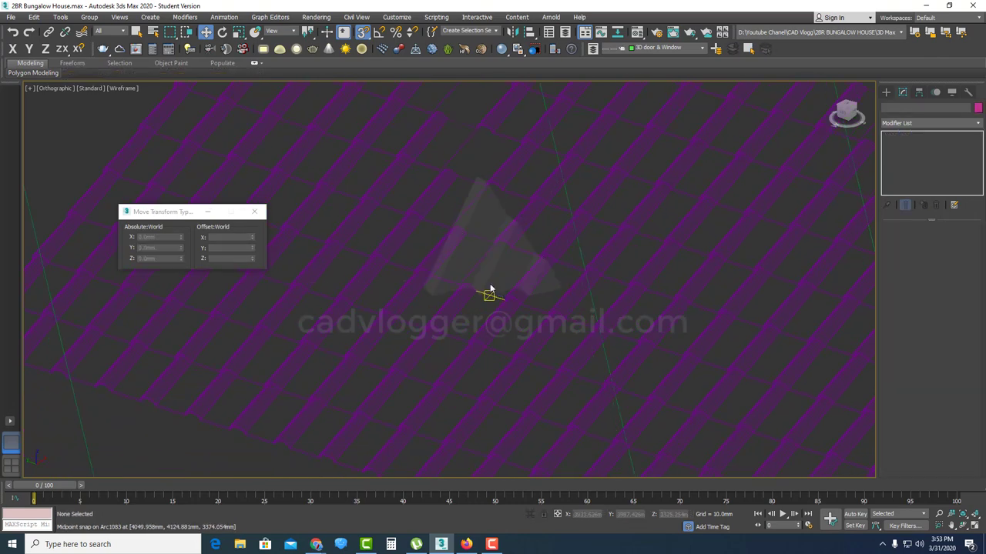
- Delete the next hidden tiles outside the roof edge line, continuing the stepped gap toward the eave
click(530, 282)
drag(530, 281, 547, 358)
click(552, 356)
key(Delete)
middle_drag(554, 374, 555, 315)
click(556, 352)
key(Delete)
scroll(553, 319, down, 5)
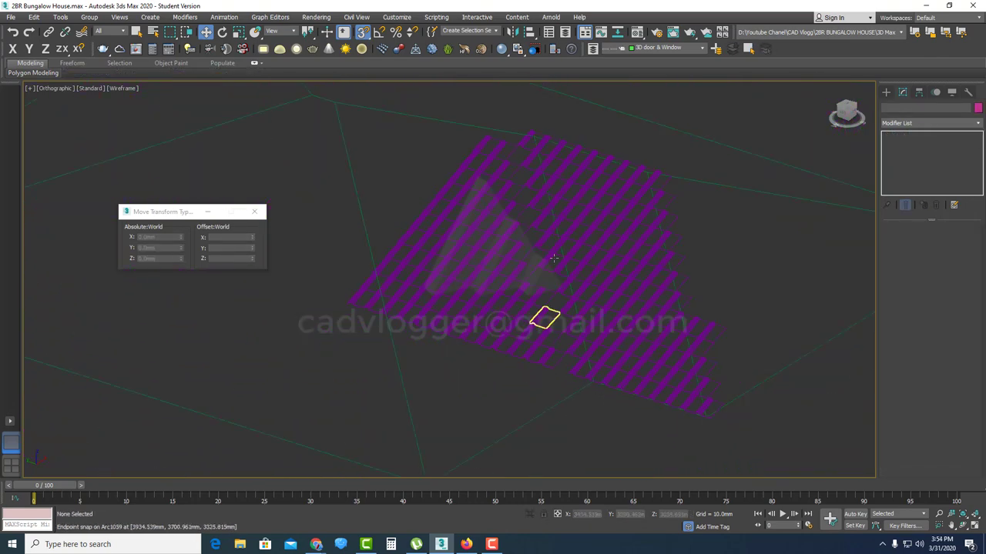
- Check the tiles in edged-faces display, return to wireframe and delete the hidden tiles beyond the stepped gap using region selections
scroll(552, 257, up, 3)
mouse_move(516, 254)
mouse_down()
mouse_move(566, 235)
mouse_move(527, 257)
mouse_up()
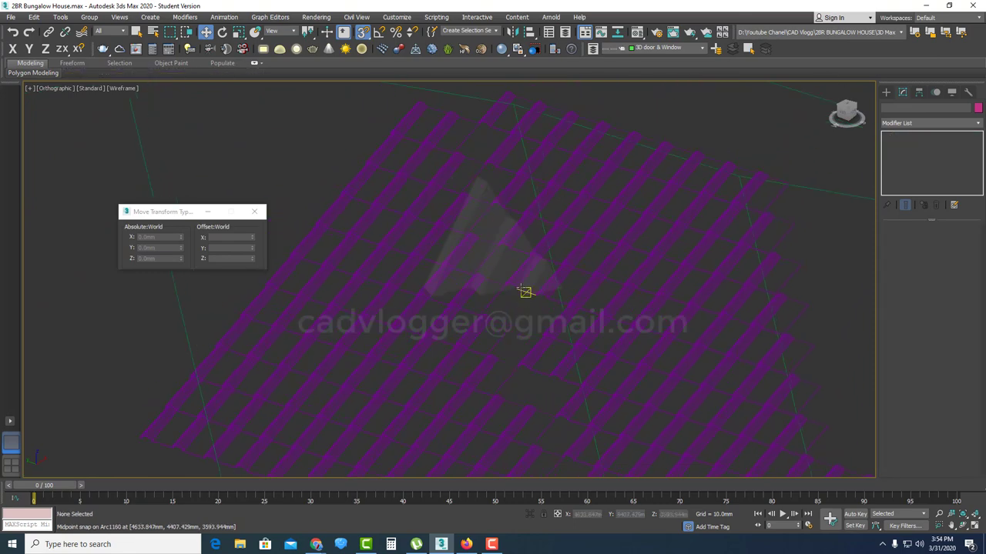
scroll(517, 270, up, 10)
key(F3)
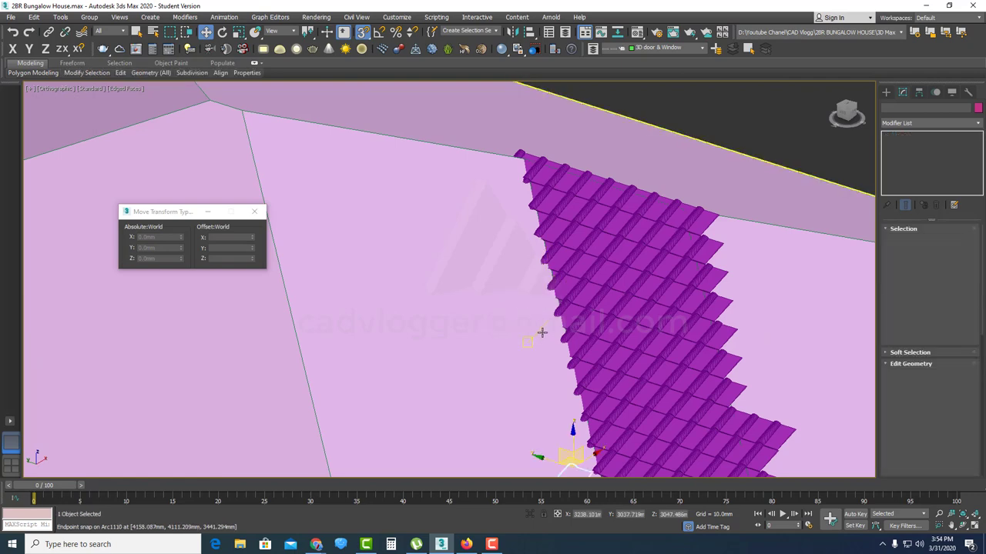
scroll(567, 274, down, 8)
key(F3)
middle_drag(568, 275, 612, 189)
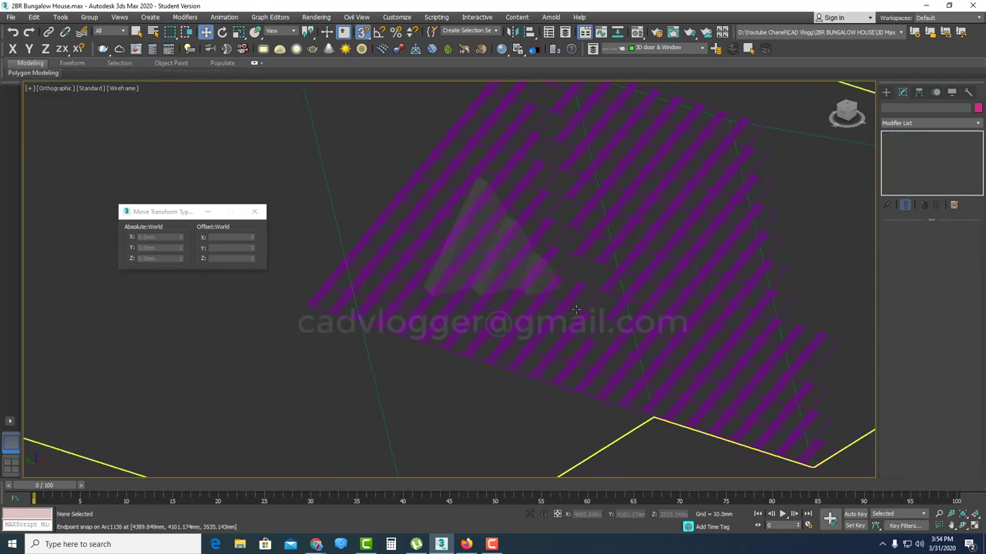
drag(567, 401, 470, 218)
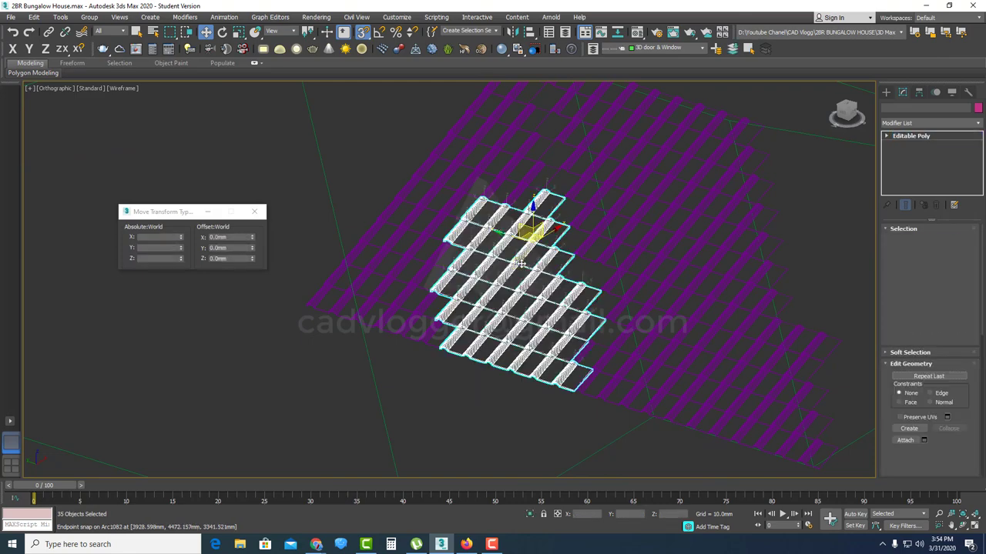
key(Delete)
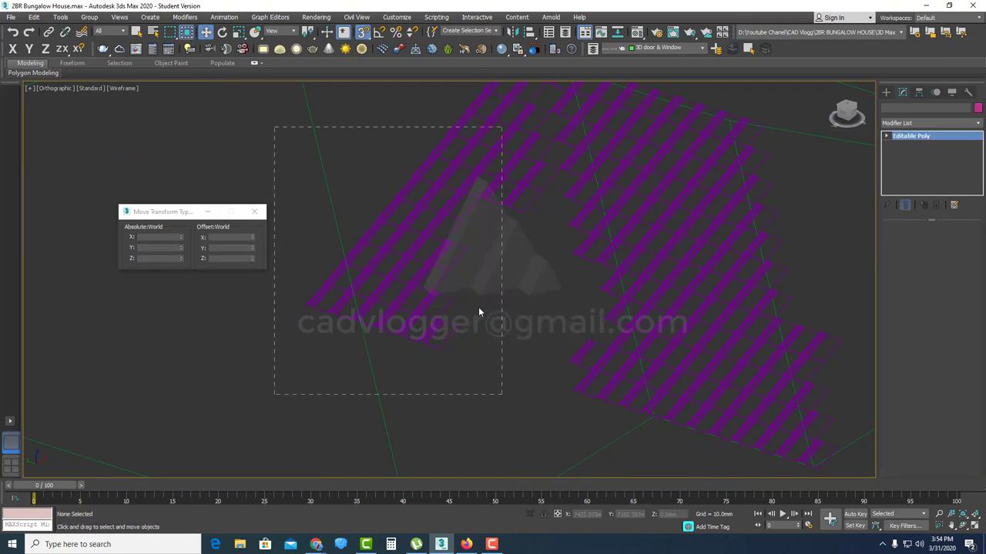
mouse_move(521, 203)
alt+middle_down()
mouse_move(519, 277)
mouse_move(530, 304)
alt+middle_up()
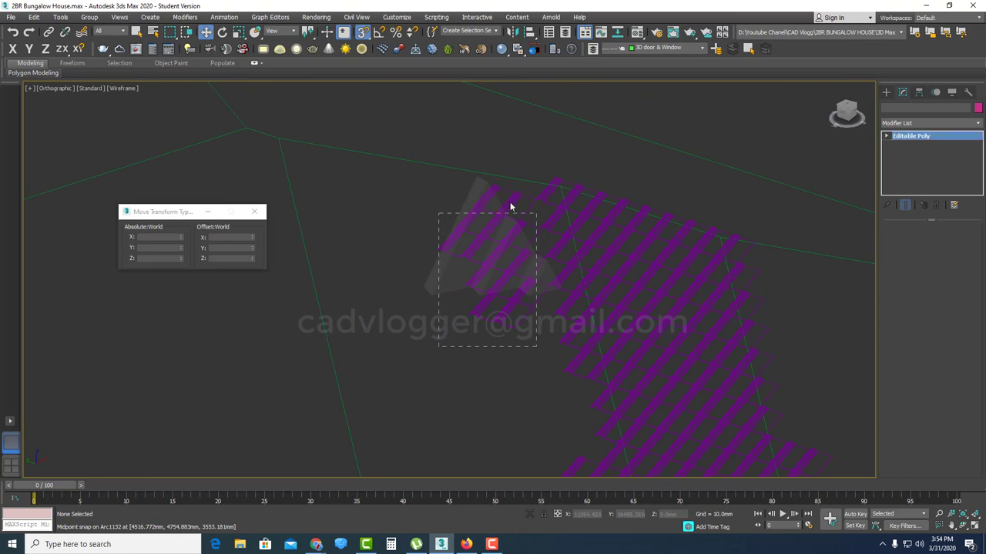
drag(509, 206, 505, 204)
key(Delete)
- Delete the three leftover single tiles outside the roof edge near the eave and check the result in shaded display
scroll(496, 245, down, 2)
scroll(566, 377, up, 2)
middle_drag(566, 377, 551, 293)
scroll(518, 266, up, 1)
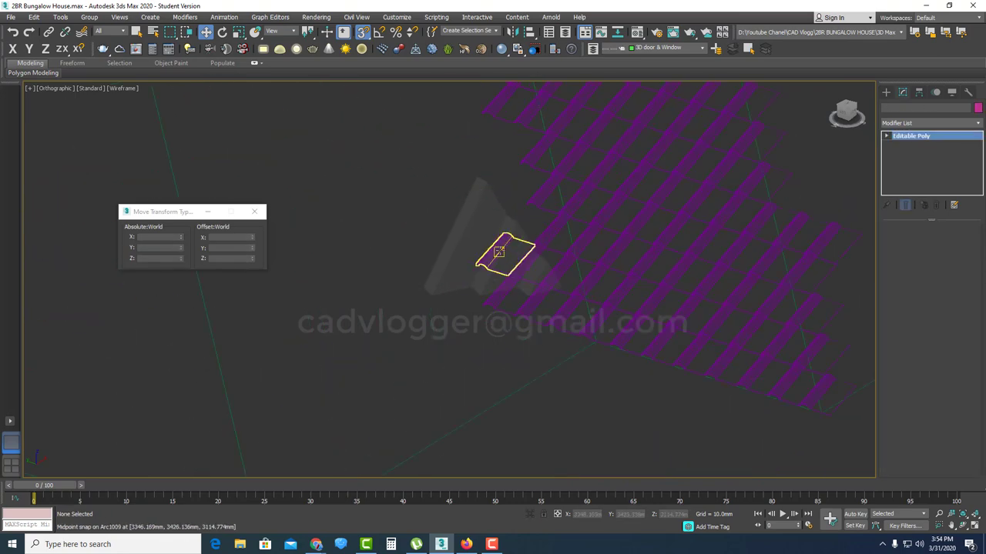
click(499, 251)
key(Delete)
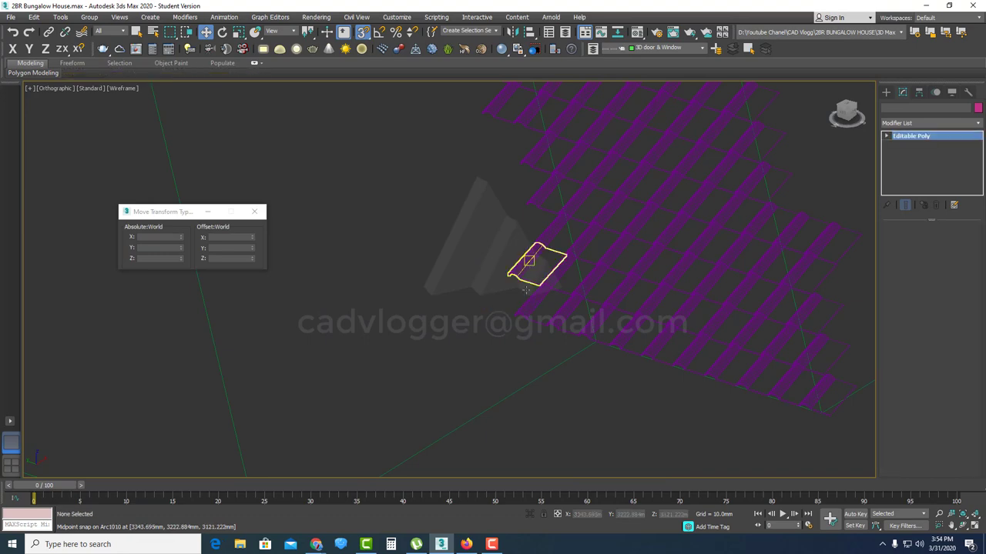
click(530, 265)
key(Delete)
click(524, 310)
key(Delete)
alt+middle_drag(524, 310, 560, 273)
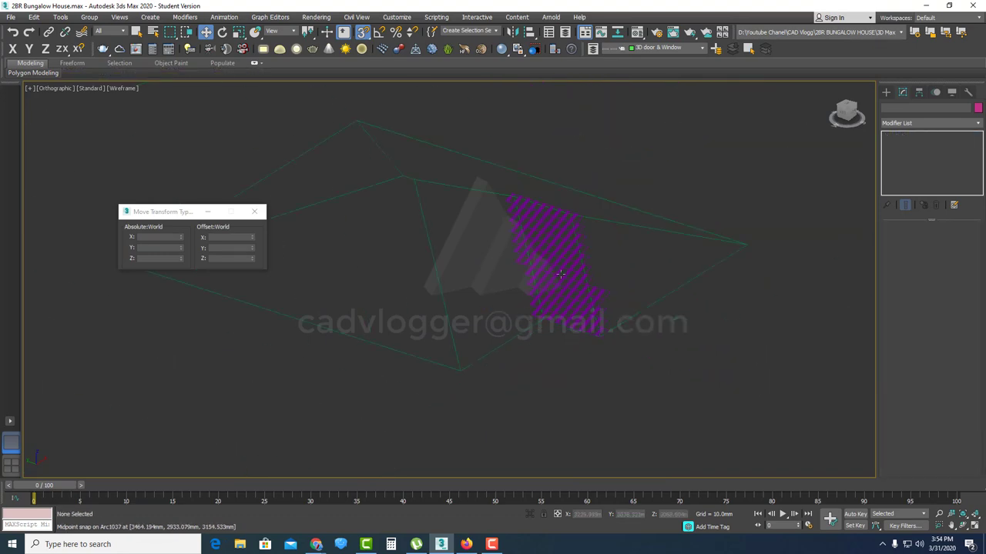
scroll(565, 281, up, 2)
key(F3)
scroll(544, 315, down, 4)
- In wireframe display, select the nine tiles of the lowest eave row and make them unique
key(F3)
scroll(504, 264, up, 4)
click(493, 238)
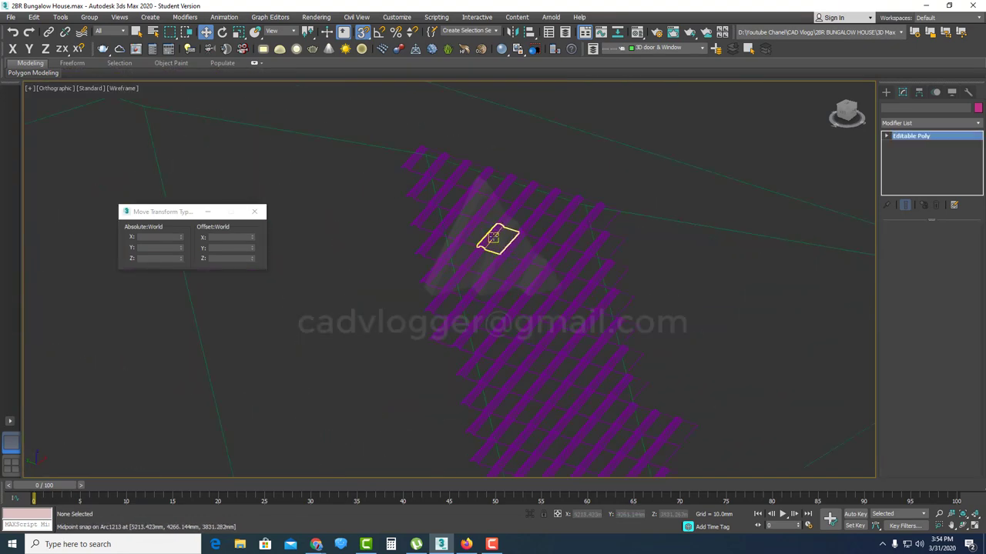
middle_drag(563, 328, 521, 137)
scroll(614, 374, up, 4)
click(623, 320)
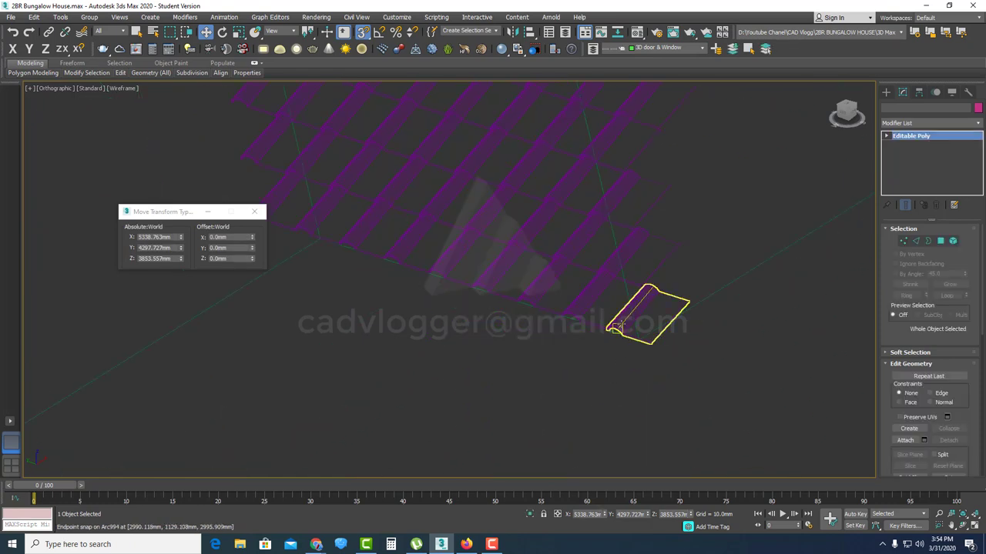
shift+drag(499, 269, 429, 248)
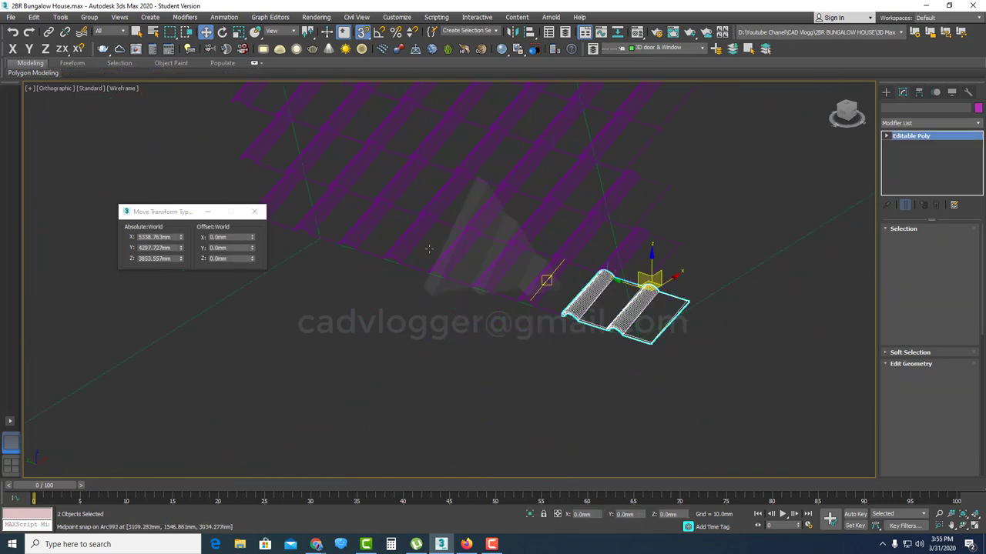
shift+drag(373, 234, 306, 222)
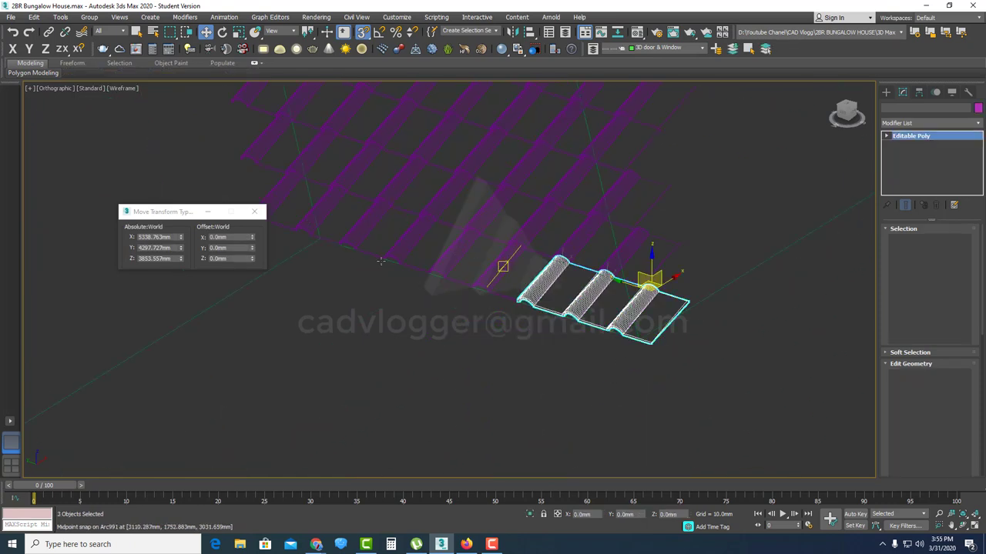
mouse_move(380, 262)
shift+mouse_down()
mouse_move(453, 283)
mouse_move(438, 296)
shift+mouse_up()
ctrl+click(364, 230)
ctrl+click(301, 228)
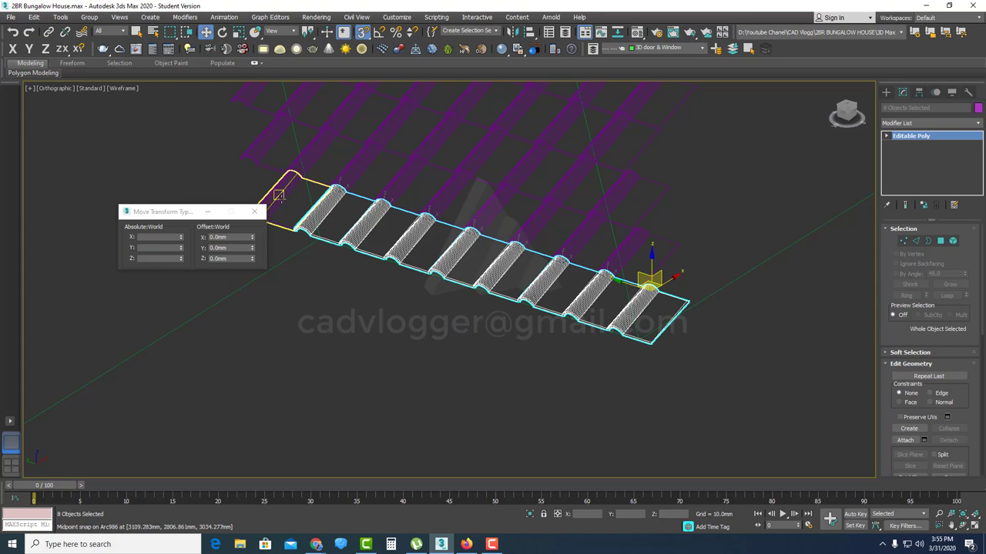
shift+drag(279, 196, 279, 195)
right_click(939, 137)
click(916, 165)
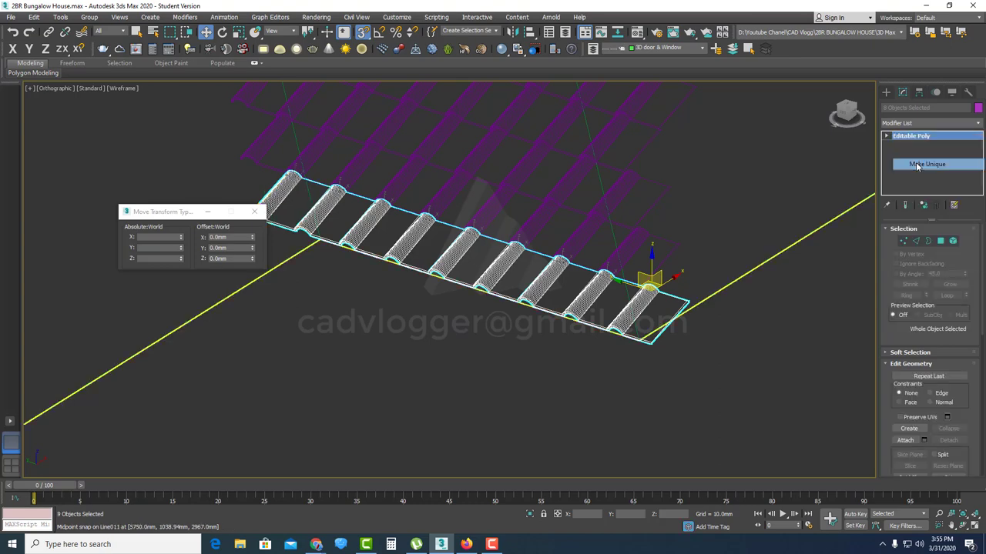
click(570, 306)
- In edged-faces display, bridge the two inner bottom edges of the end eave tile's curved opening
key(F3)
scroll(555, 324, down, 2)
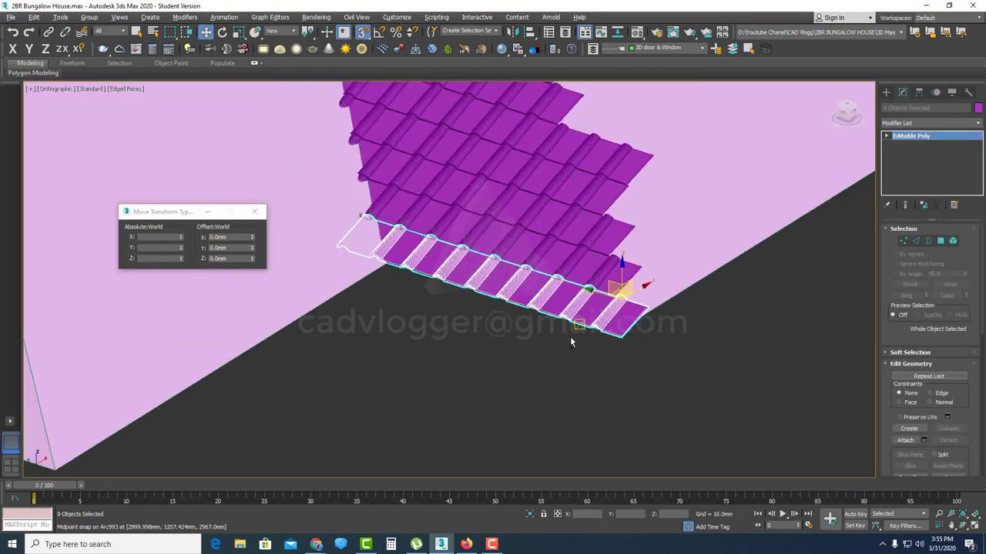
scroll(571, 342, up, 10)
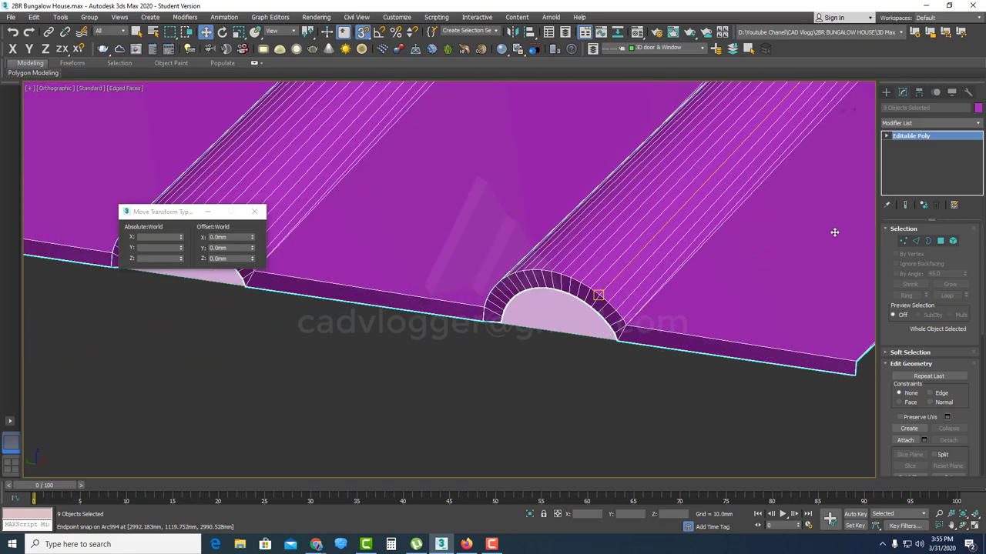
click(835, 232)
scroll(864, 240, up, 2)
click(917, 242)
click(501, 373)
scroll(341, 355, up, 2)
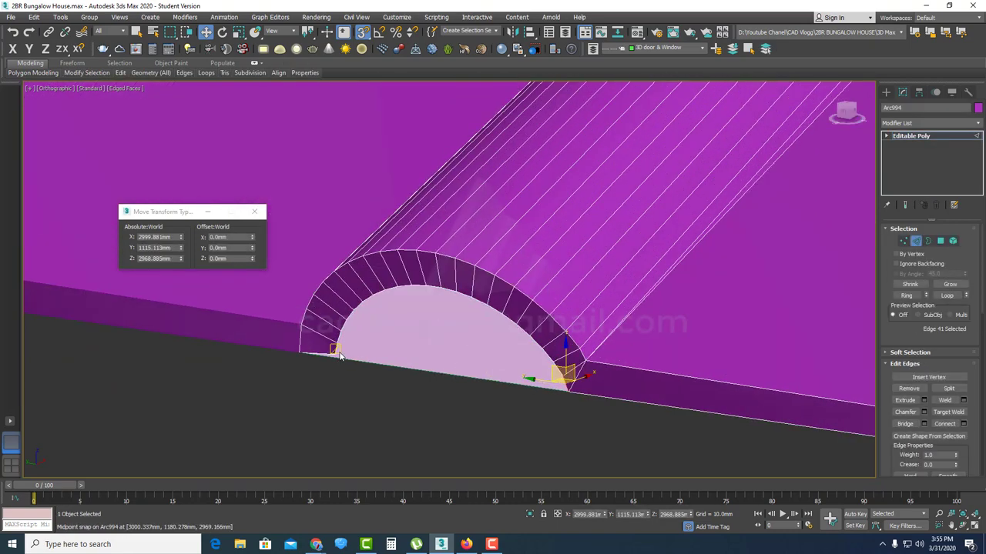
scroll(340, 354, up, 2)
ctrl+click(333, 348)
scroll(378, 350, down, 3)
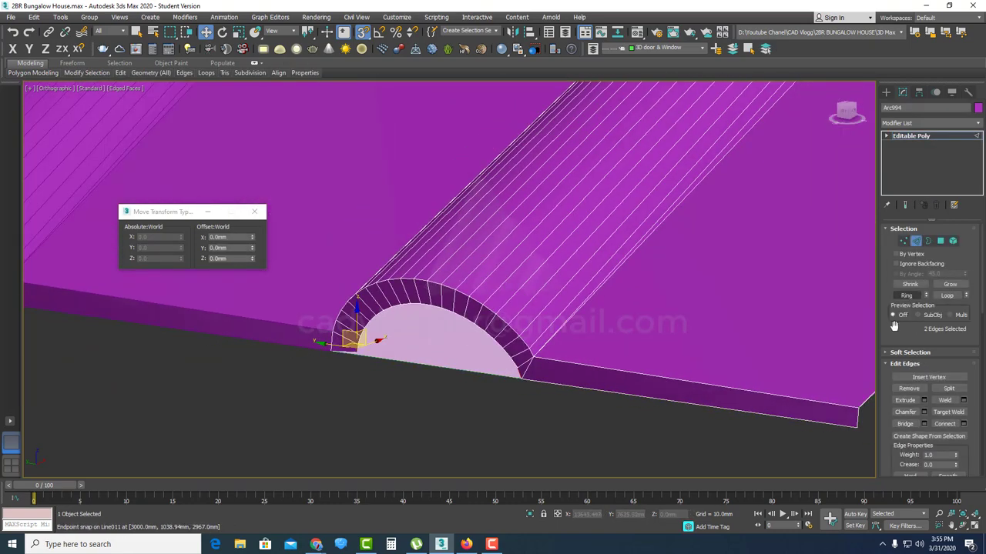
scroll(442, 330, up, 4)
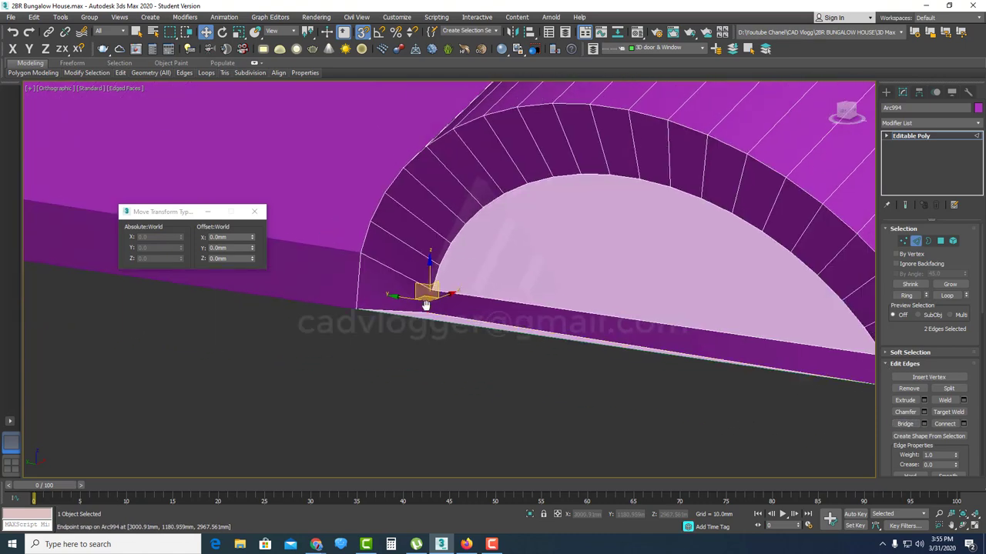
- Move the bridge strip's inner lower vertex onto the tile's outer bottom corner, using snapping with the XY axis constraint
key(1)
click(429, 300)
scroll(429, 299, up, 3)
drag(440, 300, 242, 300)
key(ctrl+z)
click(78, 50)
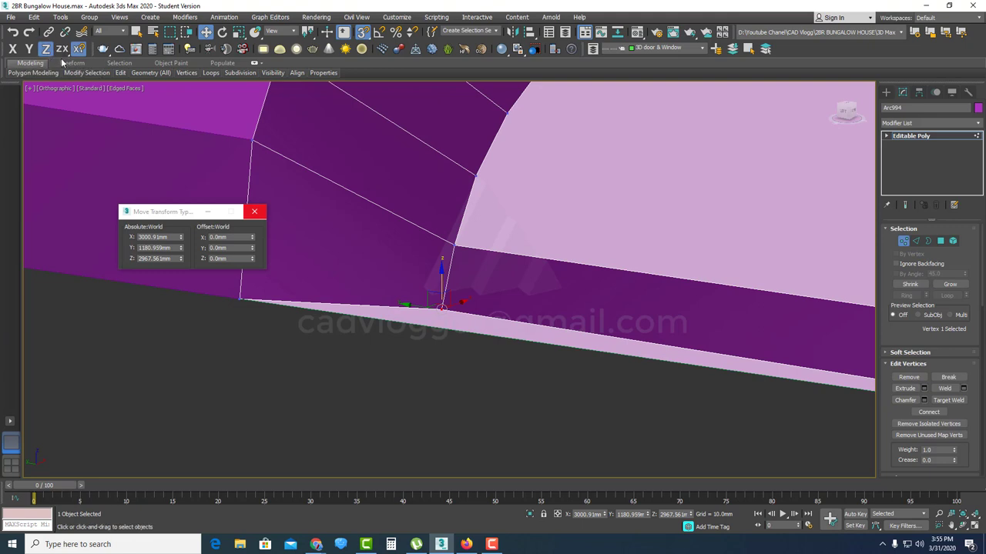
drag(443, 286, 246, 298)
scroll(390, 312, down, 5)
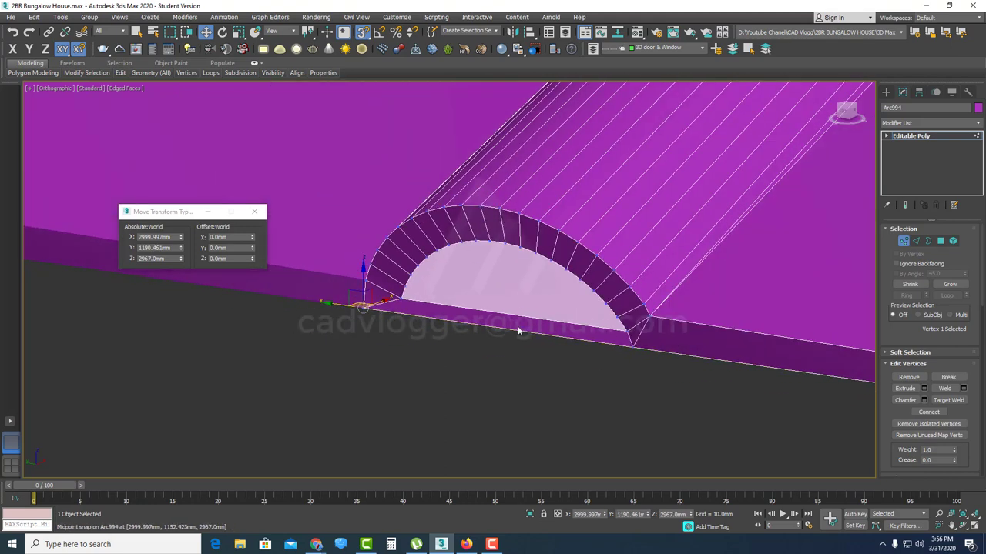
alt+middle_drag(519, 332, 476, 337)
scroll(475, 335, down, 2)
middle_drag(390, 328, 574, 367)
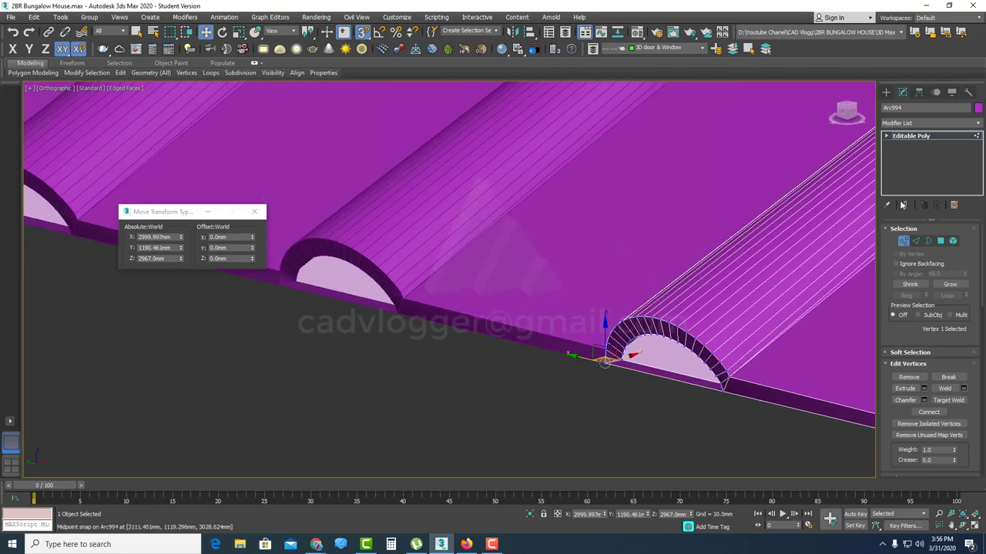
click(905, 244)
click(948, 124)
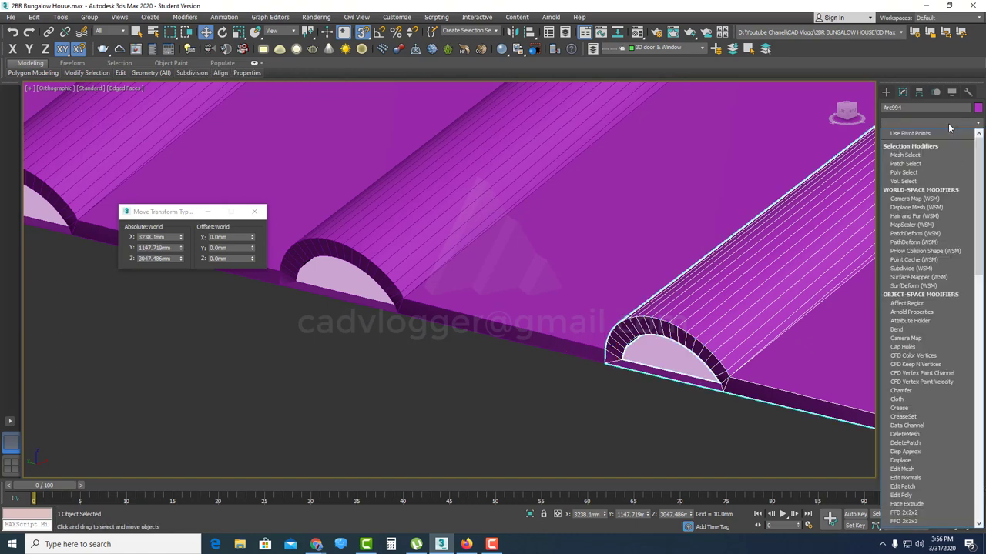
text(sm)
click(702, 274)
- Cap the inner border of the end eave tile's curved opening
click(928, 241)
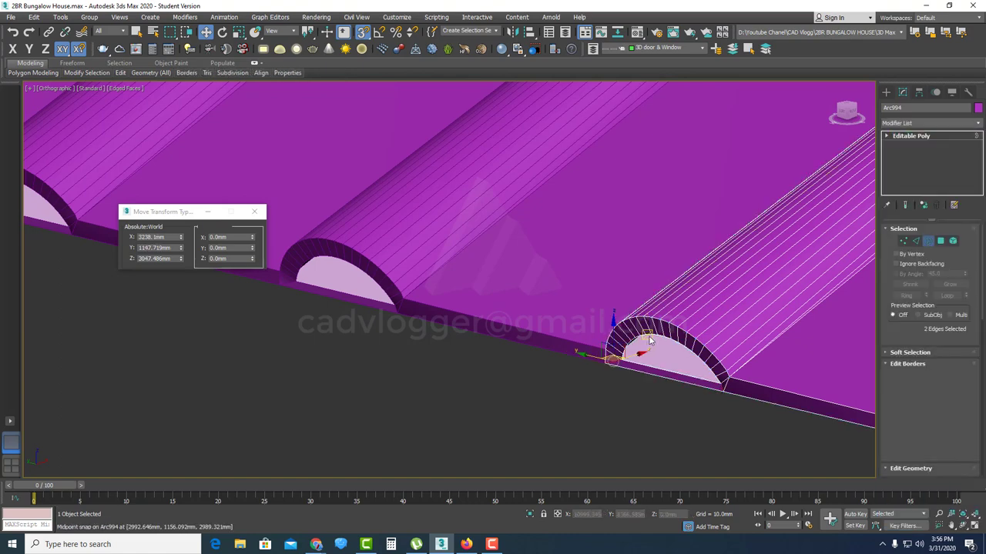
click(645, 337)
right_click(651, 330)
click(629, 359)
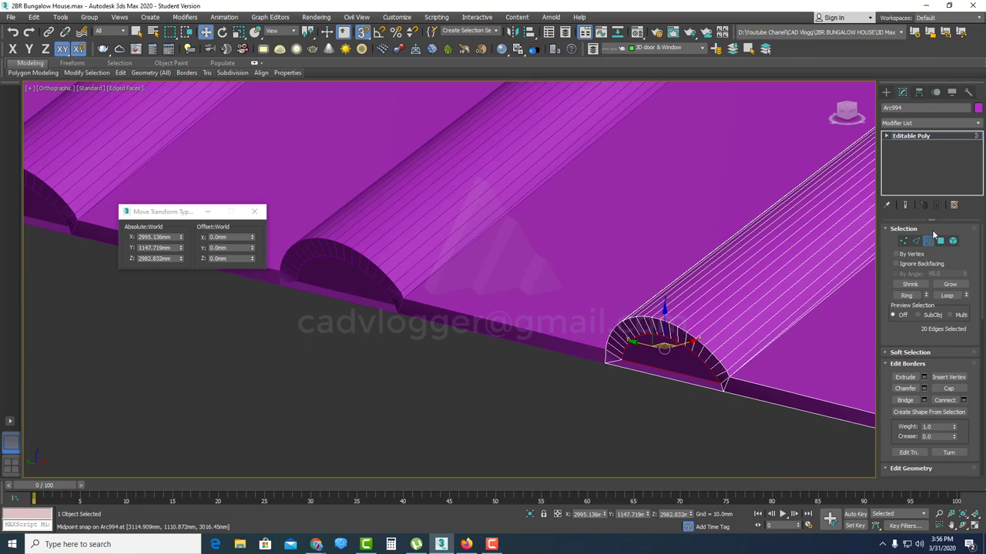
- Add a Smooth modifier to the end eave tile and enable Auto Smooth
click(929, 240)
click(959, 124)
click(928, 241)
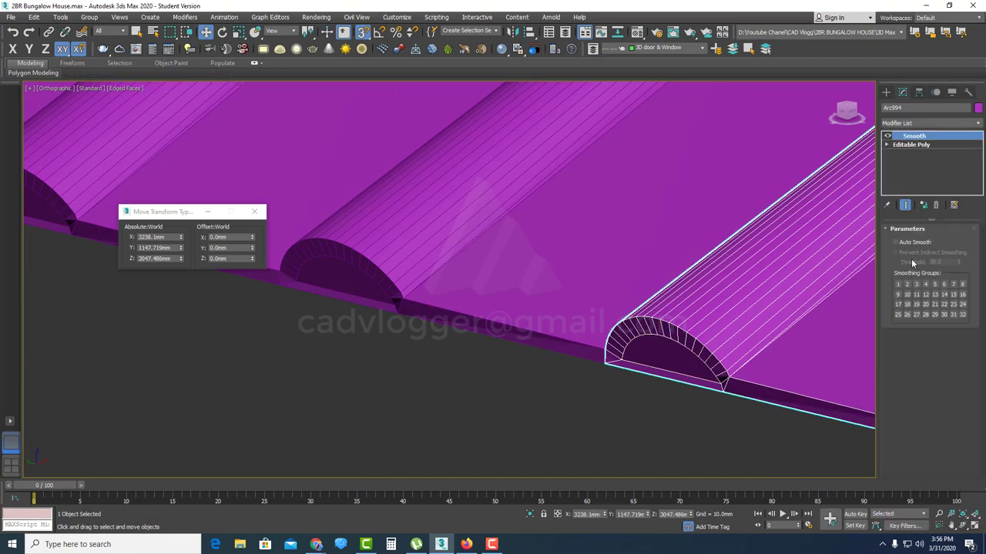
click(897, 241)
- Select all nine tiles of the lowest eave row and convert them to Editable Poly
scroll(633, 328, down, 5)
mouse_move(636, 330)
alt+middle_down()
mouse_move(680, 317)
mouse_move(627, 343)
alt+middle_up()
shift+drag(660, 342, 448, 193)
ctrl+click(448, 193)
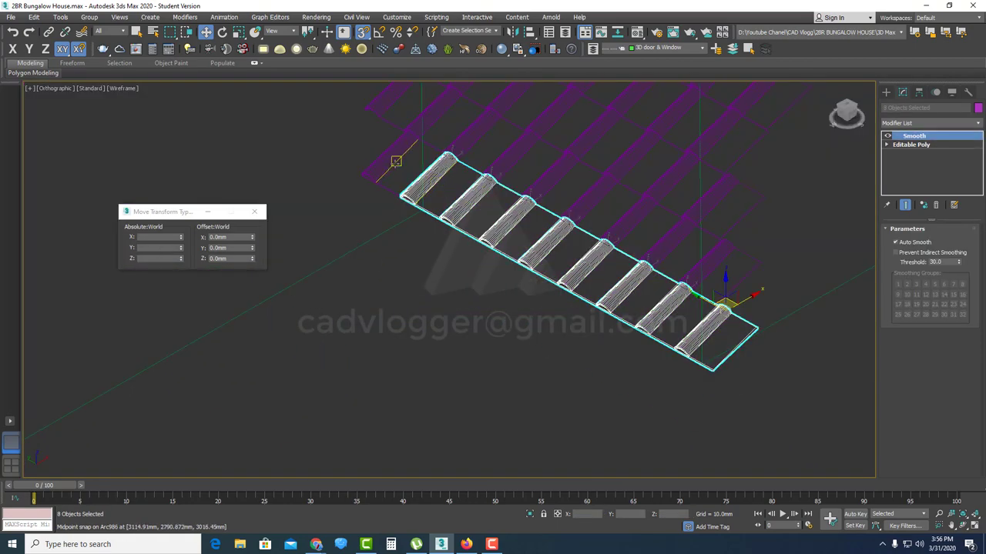
ctrl+click(396, 161)
alt+middle_drag(457, 198, 516, 215)
scroll(517, 216, down, 2)
scroll(532, 216, up, 2)
right_click(535, 217)
mouse_move(614, 328)
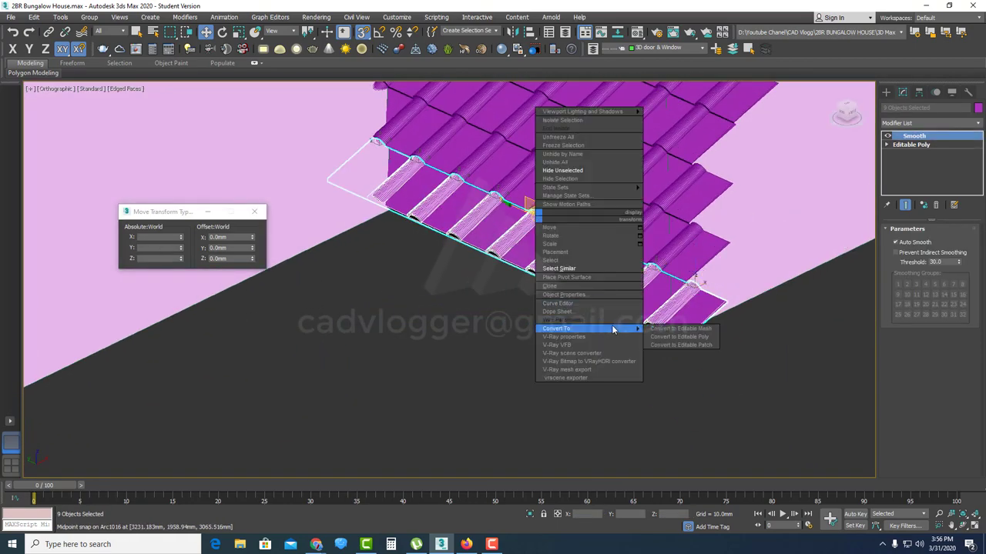
click(660, 337)
- Add a tile from the rows above to the selection, select all similar tiles and convert them to Editable Poly
scroll(651, 303, down, 3)
ctrl+click(634, 258)
right_click(632, 255)
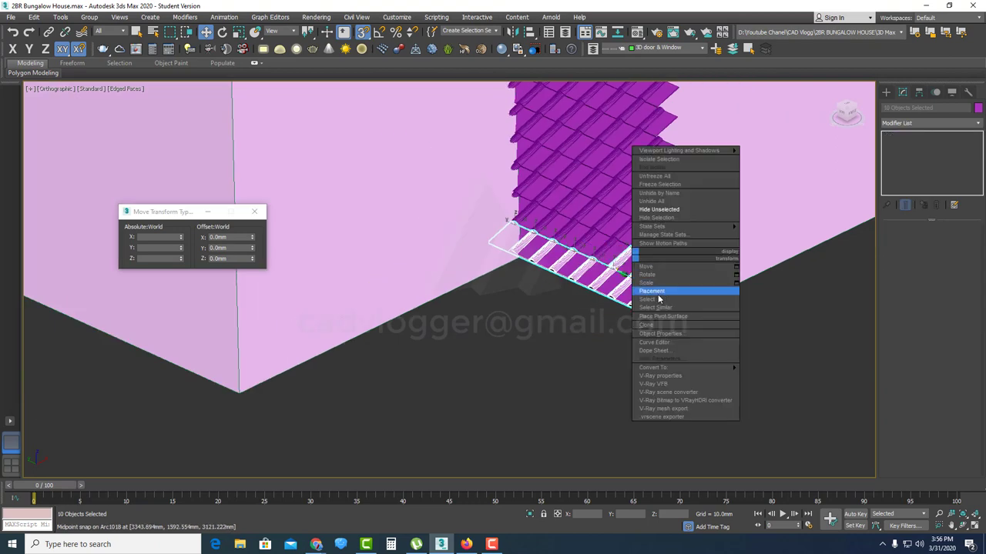
click(656, 307)
right_click(610, 216)
alt+middle_drag(655, 307, 615, 221)
mouse_move(662, 329)
click(756, 338)
- Hide all unselected objects so only this slope's tiles are shown, and clear the selection
scroll(601, 231, down, 3)
scroll(616, 221, up, 4)
right_click(615, 221)
click(667, 177)
click(740, 295)
middle_drag(741, 295, 601, 378)
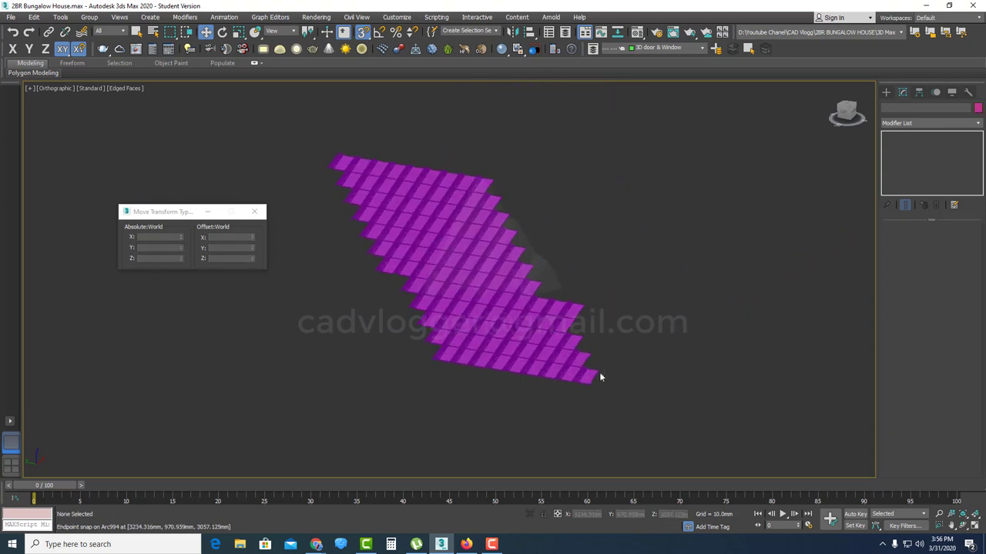
- Attach all tiles of the slope to the end eave tile as a single editable poly
click(592, 378)
right_click(583, 366)
click(569, 276)
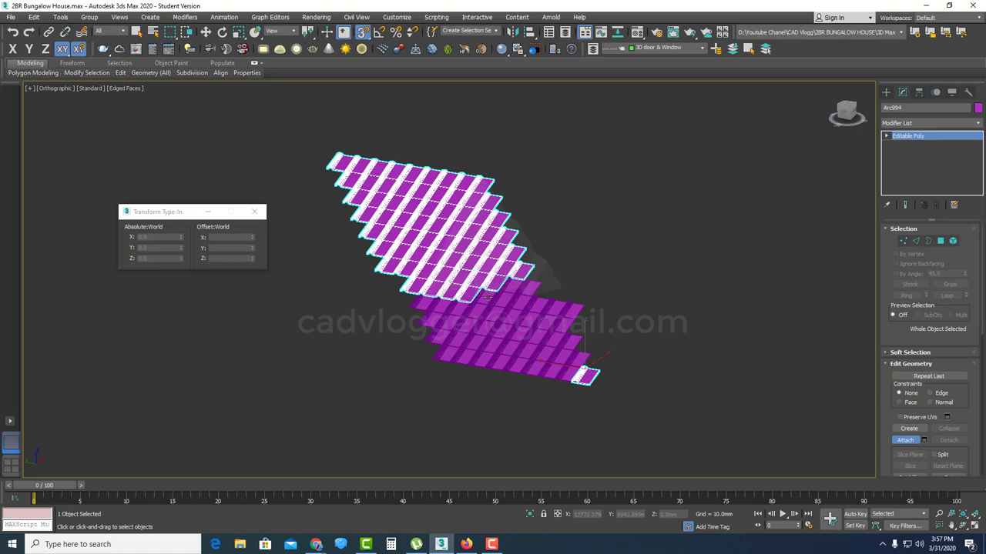
scroll(571, 311, up, 4)
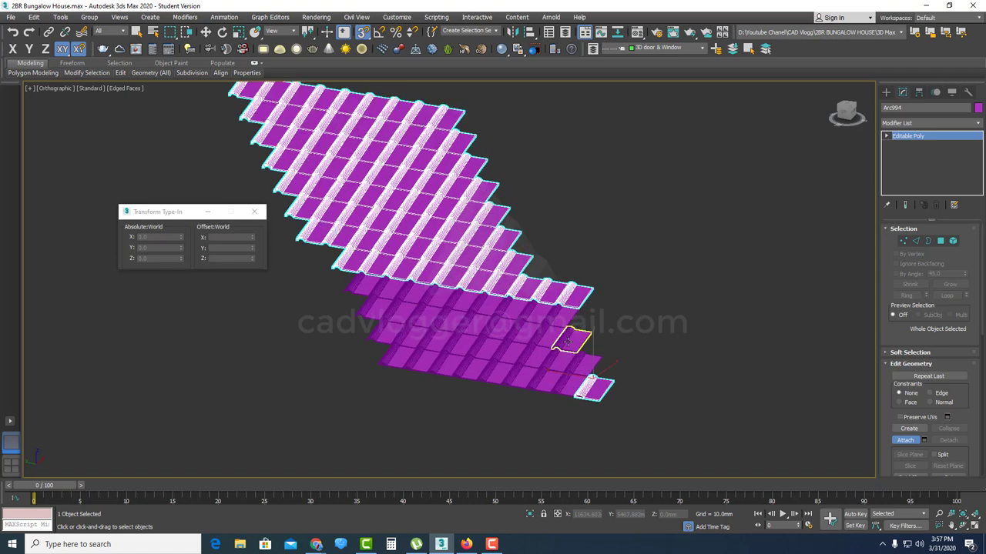
middle_drag(549, 316, 724, 366)
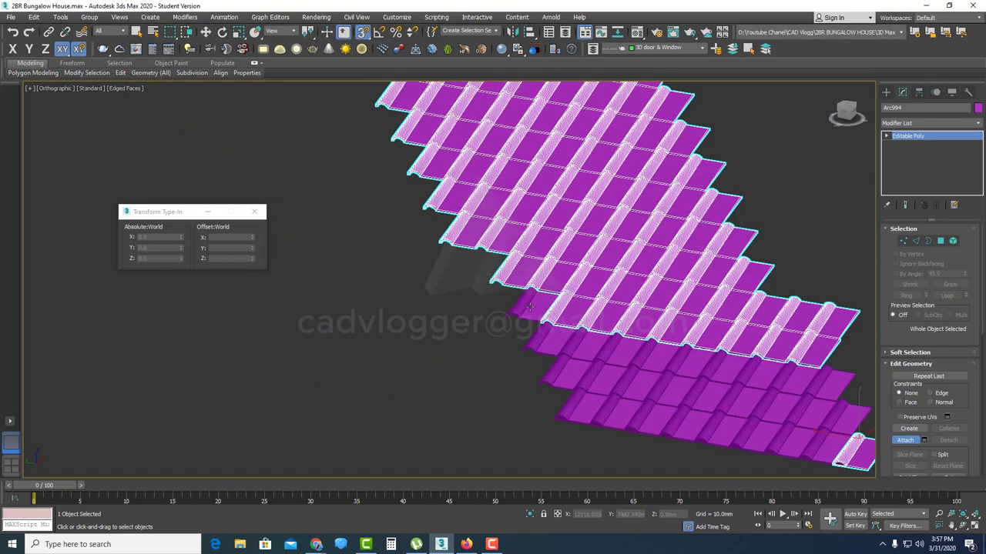
click(799, 379)
middle_drag(798, 378, 597, 277)
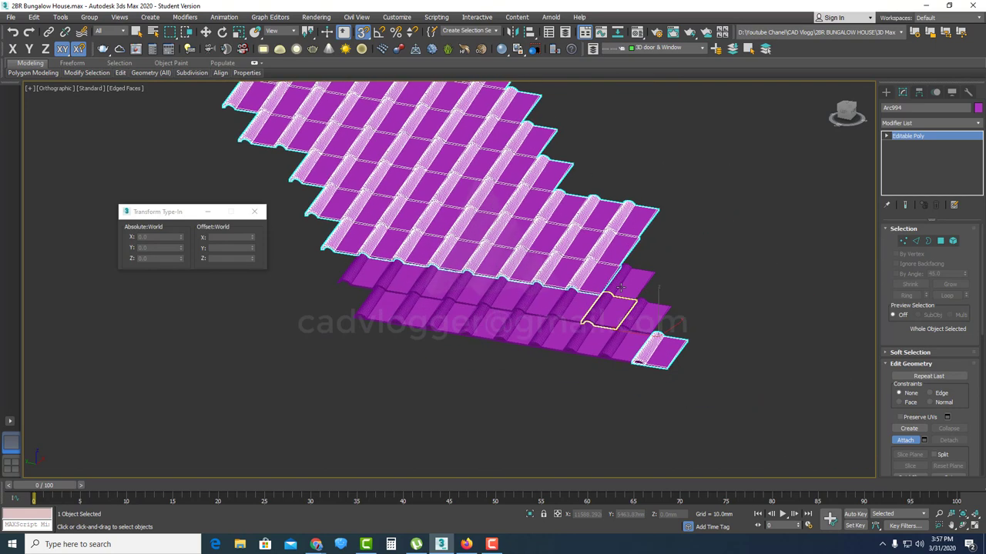
click(632, 283)
click(645, 316)
click(611, 311)
click(578, 309)
click(533, 303)
click(425, 288)
click(392, 282)
click(359, 277)
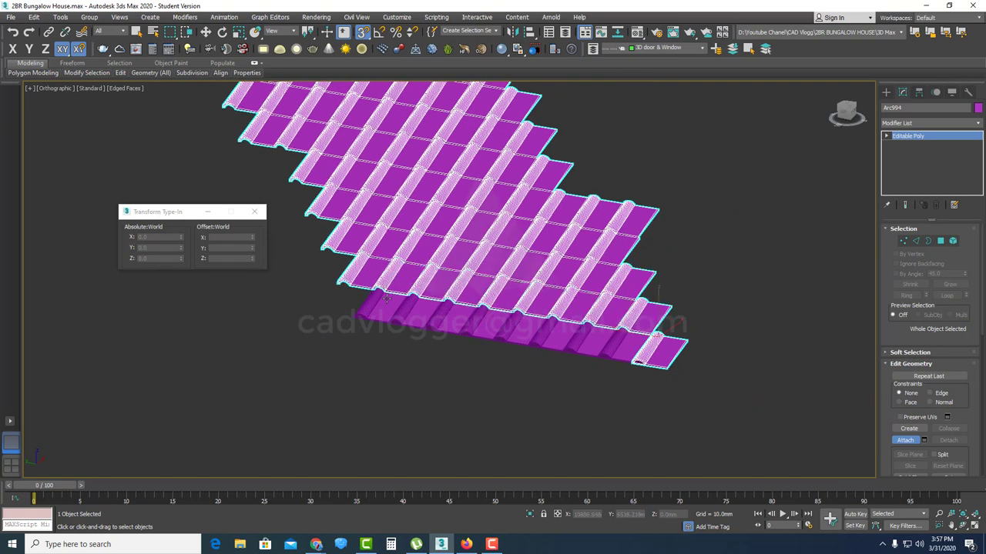
click(379, 308)
click(414, 317)
click(488, 331)
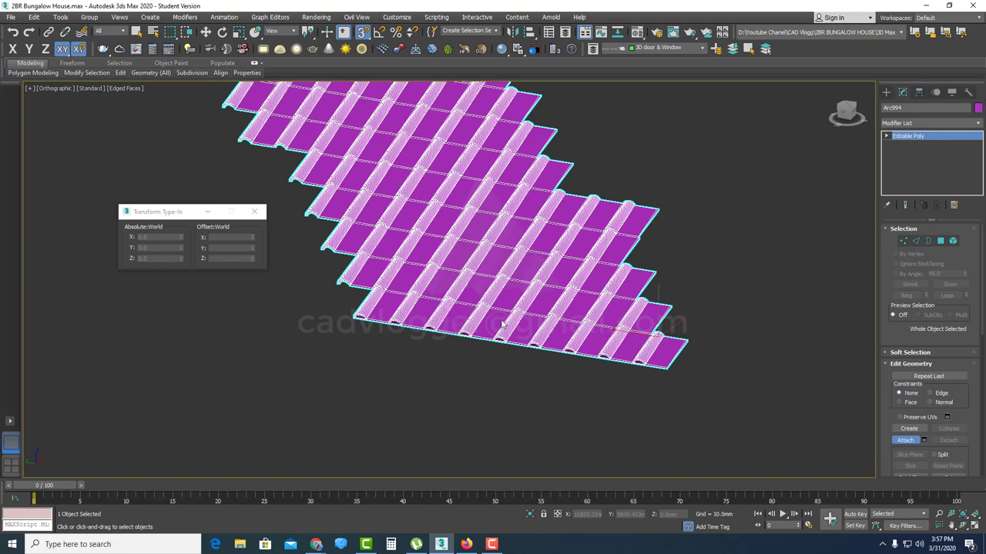
scroll(502, 324, down, 4)
key(w)
- Unhide all objects, add the base roof surface to the tile selection and hide everything unselected
right_click(512, 275)
click(544, 221)
scroll(537, 231, down, 2)
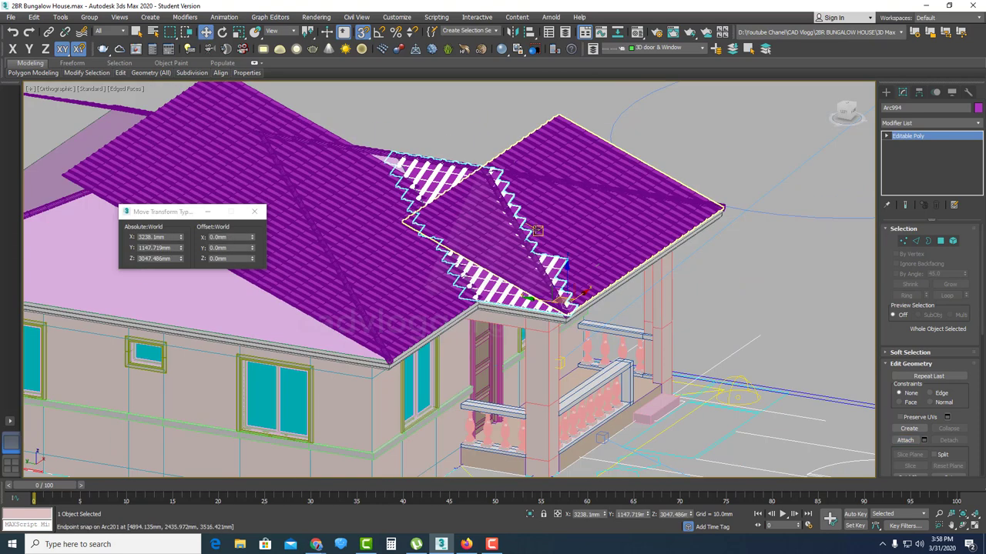
ctrl+click(449, 259)
right_click(447, 258)
click(503, 219)
scroll(573, 231, up, 2)
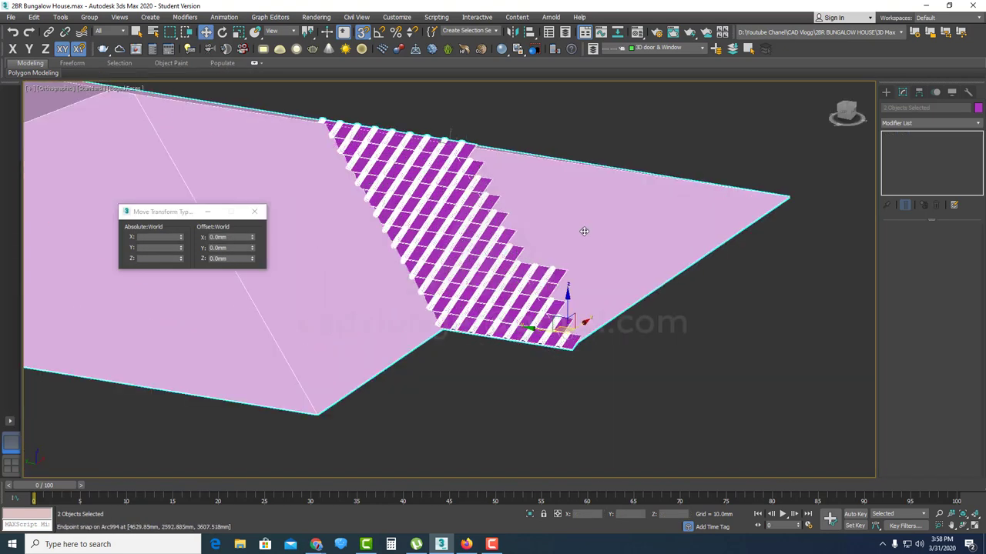
- Select the two roof polygons on either side of the tiled slope and detach them as a clone
click(584, 231)
key(4)
click(587, 187)
ctrl+click(304, 203)
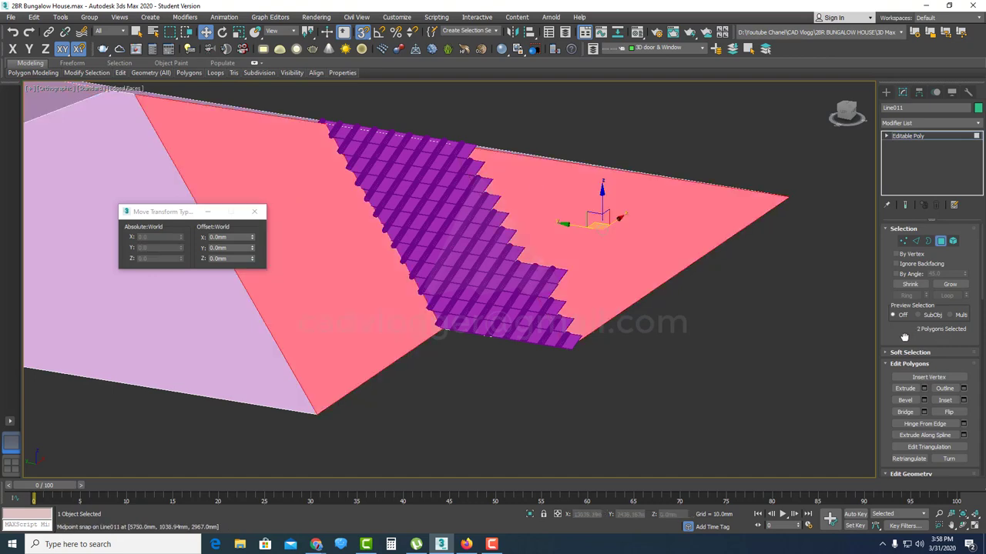
scroll(924, 353, down, 5)
click(936, 324)
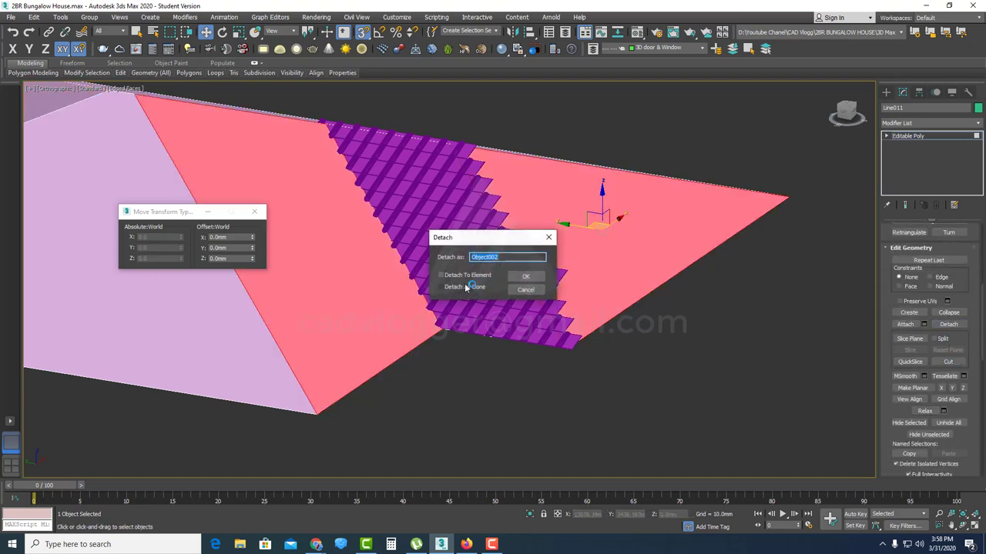
click(522, 278)
- Leave polygon editing and hide the original roof surface, keeping the cloned polygons and the tiles
click(950, 139)
middle_drag(265, 346, 568, 447)
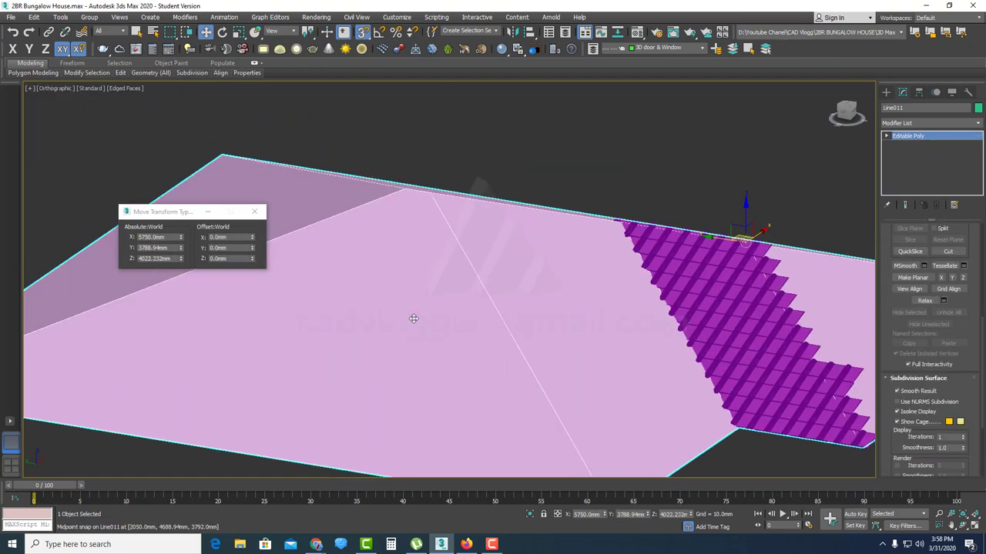
right_click(412, 319)
click(450, 278)
scroll(496, 290, down, 3)
middle_drag(723, 341, 505, 314)
scroll(486, 293, up, 3)
- Add a Shell modifier to the cloned roof polygons with inner amount 1000 mm and outer amount 500 mm
click(486, 293)
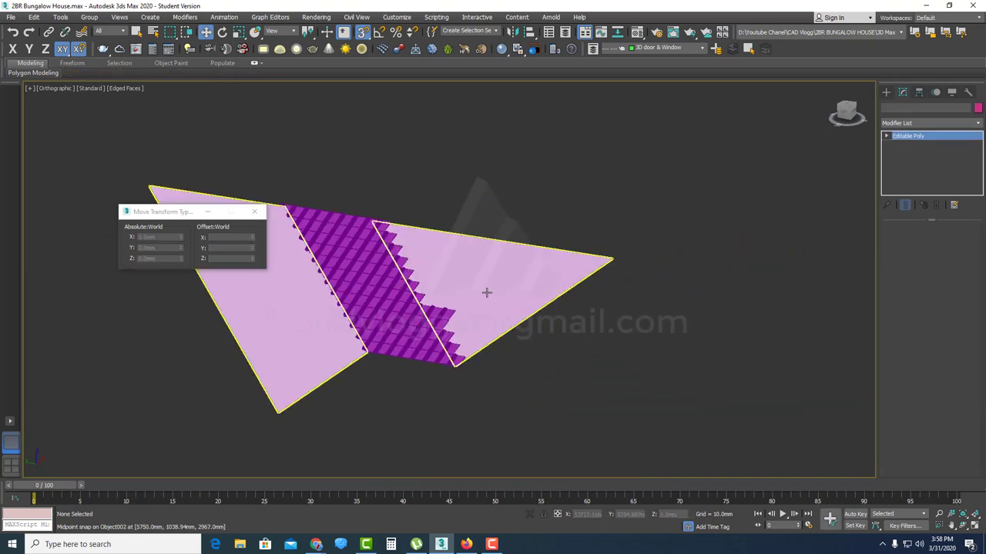
click(940, 123)
text(sh)
click(914, 177)
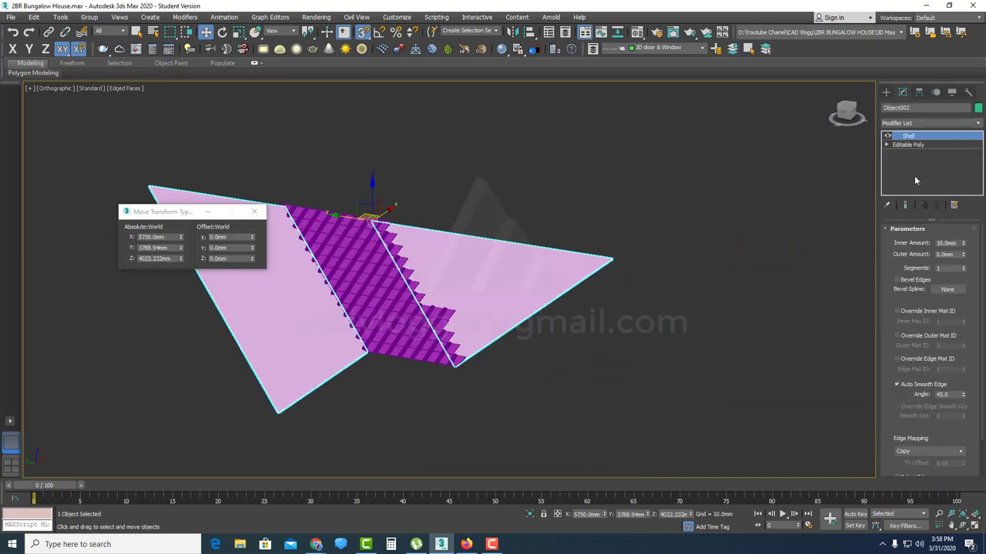
click(953, 243)
text(1000)
key(Return)
text(500)
key(Return)
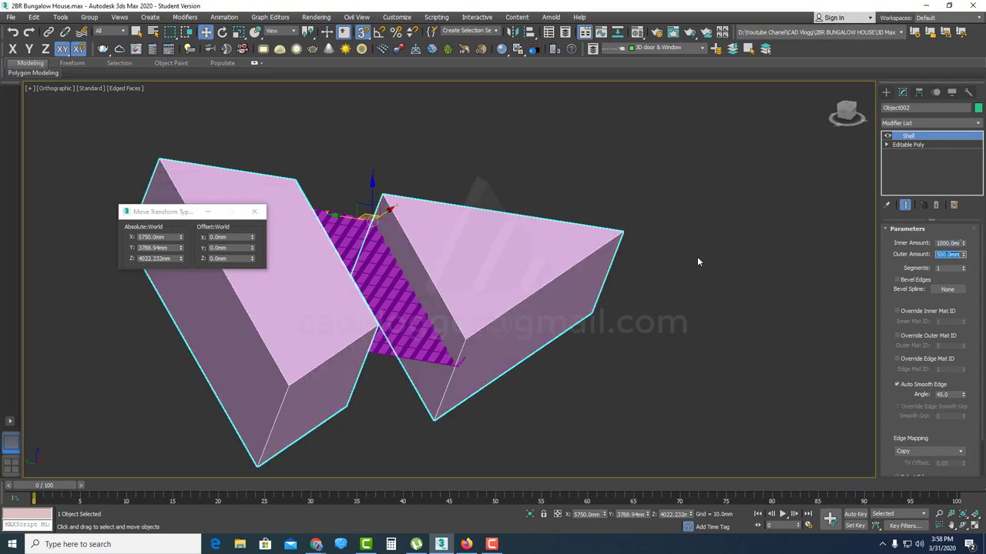
middle_drag(397, 286, 470, 283)
scroll(470, 282, up, 3)
click(449, 257)
click(886, 93)
click(886, 107)
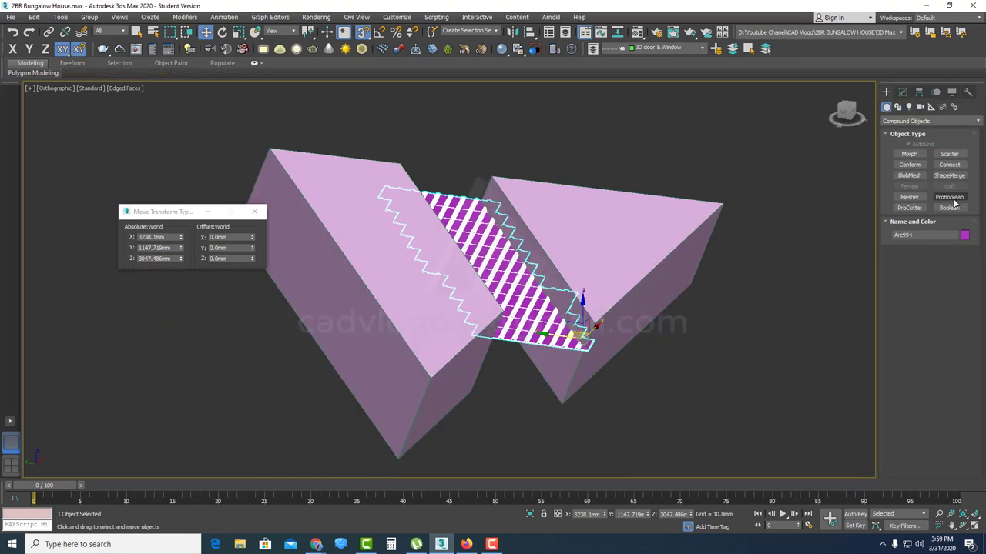
- Convert the shelled roof blocks to Editable Poly
click(655, 222)
click(903, 93)
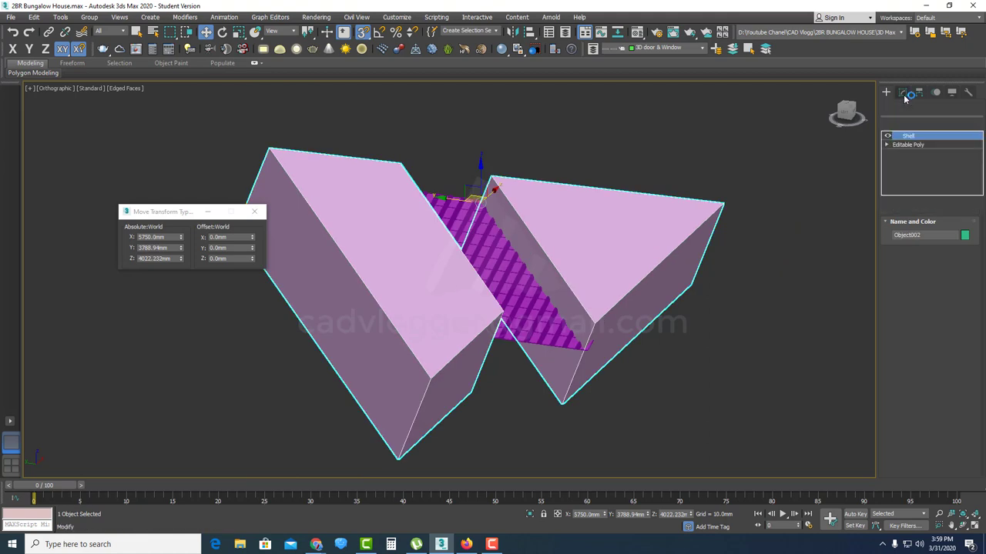
right_click(639, 214)
click(766, 336)
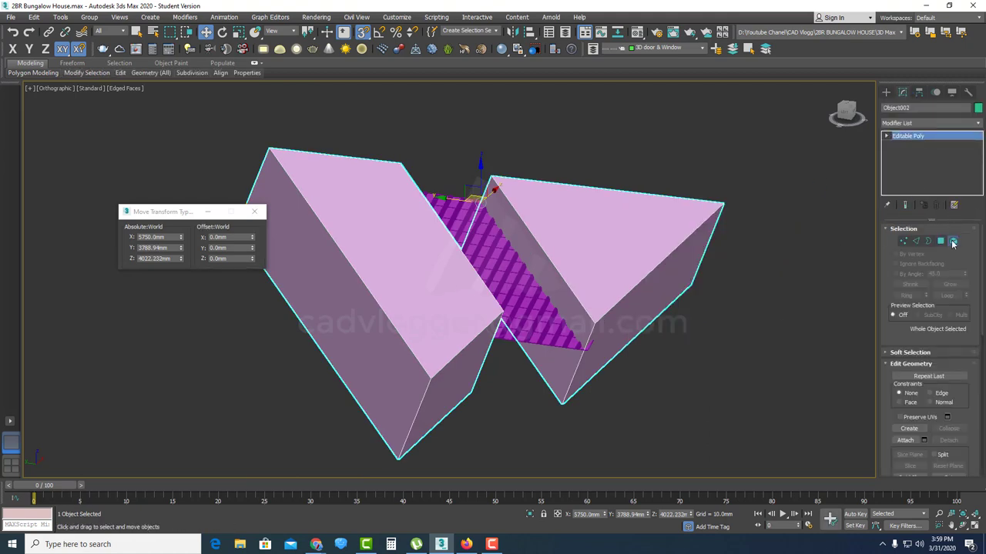
- Detach the triangular block element from the shelled blocks as a separate object, without cloning it
click(953, 242)
scroll(935, 370, down, 10)
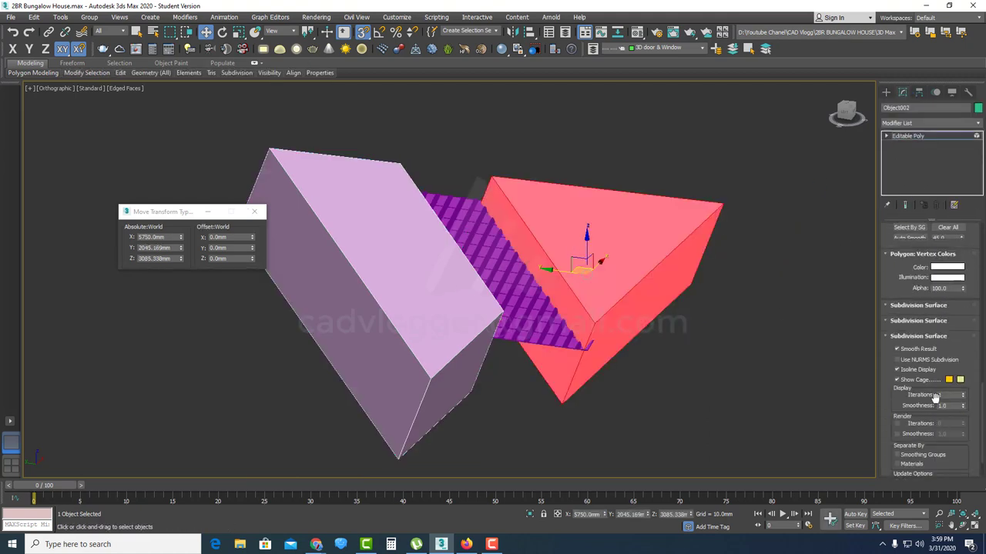
scroll(935, 397, up, 10)
click(948, 248)
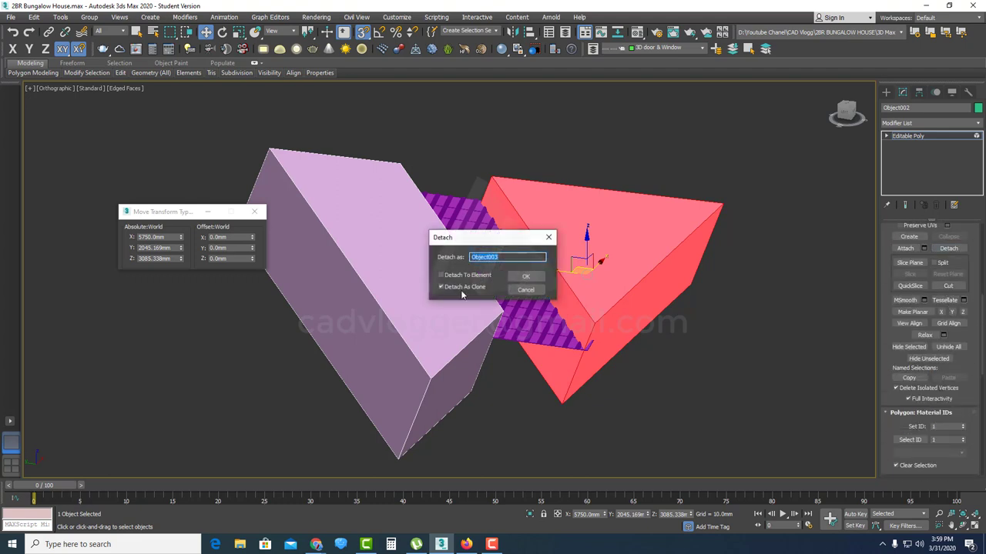
click(529, 278)
click(929, 137)
click(701, 368)
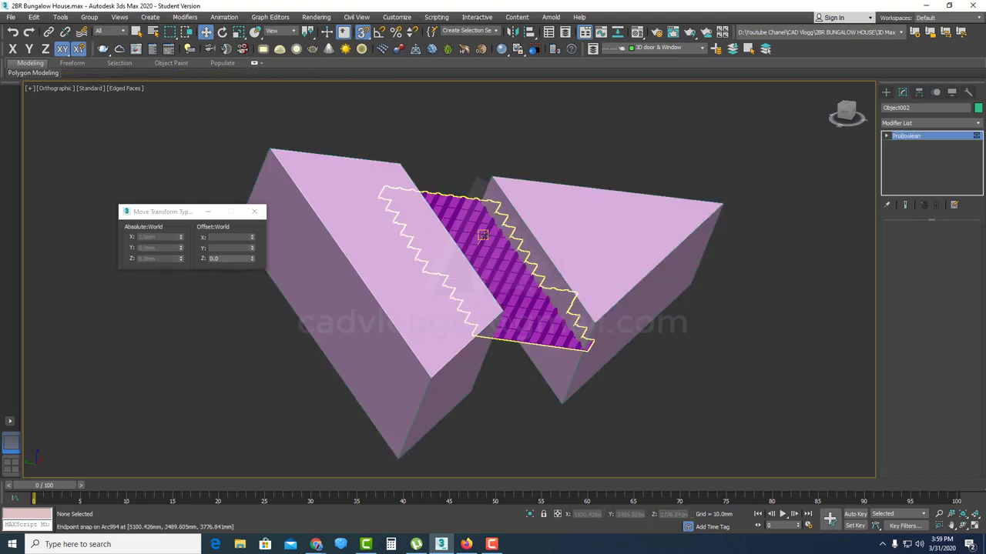
- Cut the attached tiles with a Boolean Subtract, adding the triangular block as the operand
click(484, 235)
scroll(694, 366, up, 2)
click(887, 94)
click(949, 208)
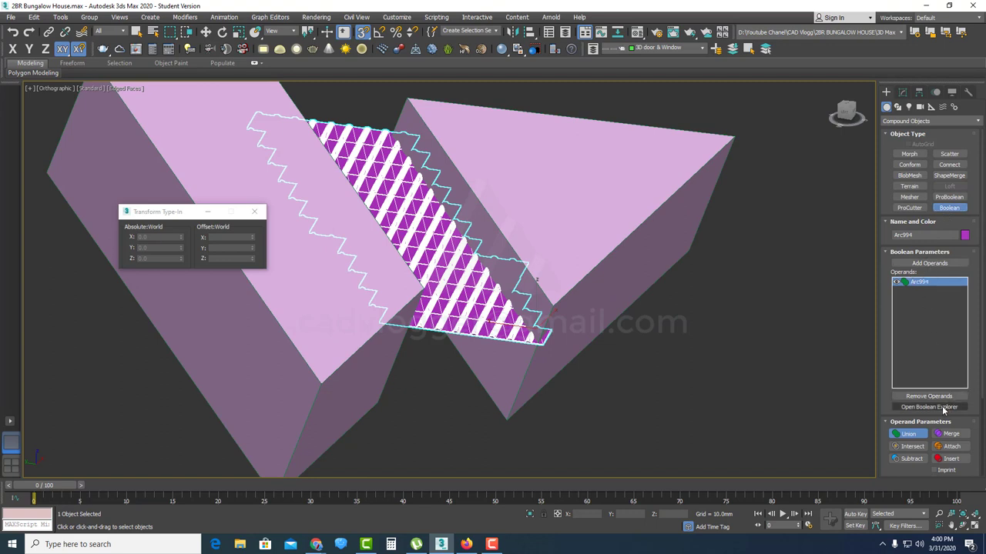
scroll(907, 411, down, 1)
click(256, 7)
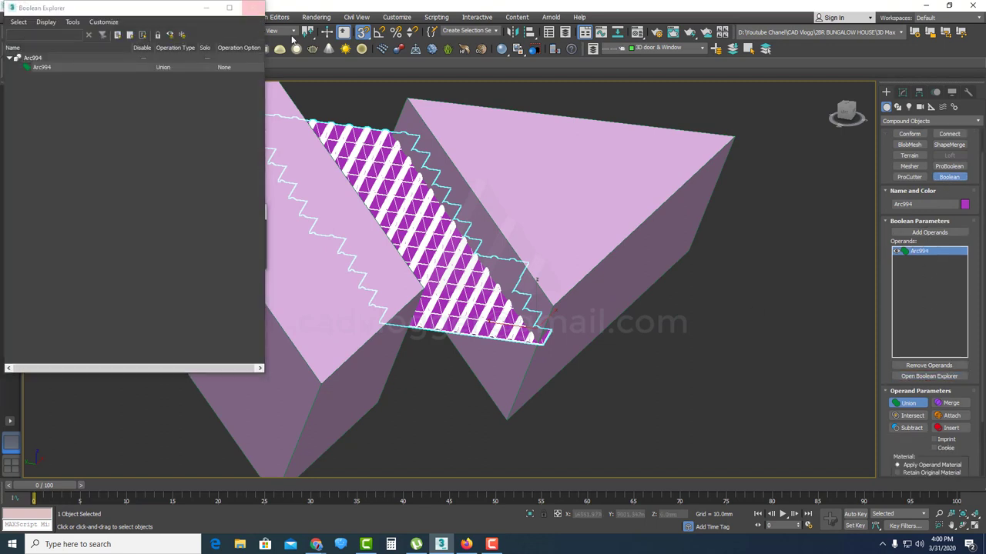
scroll(929, 377, down, 3)
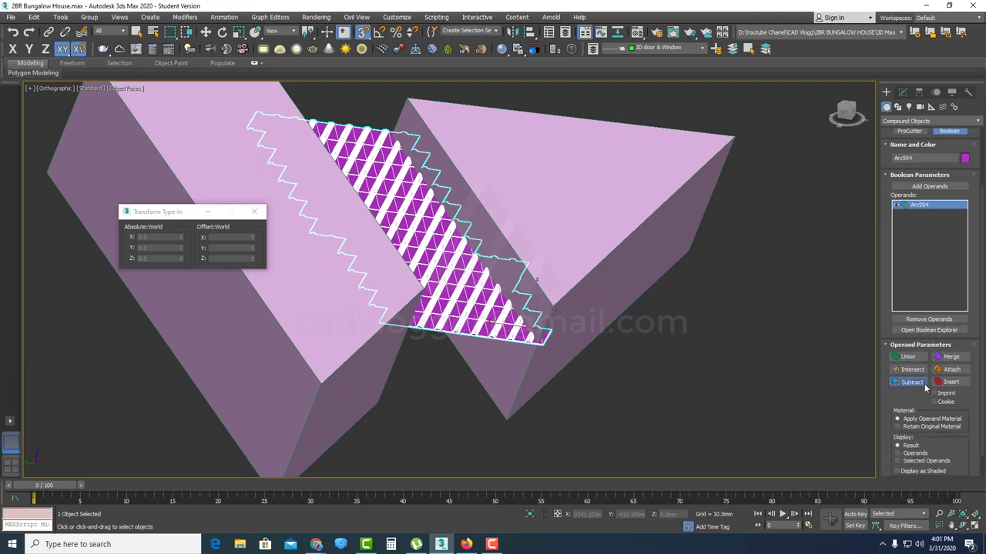
scroll(930, 331, up, 4)
click(929, 254)
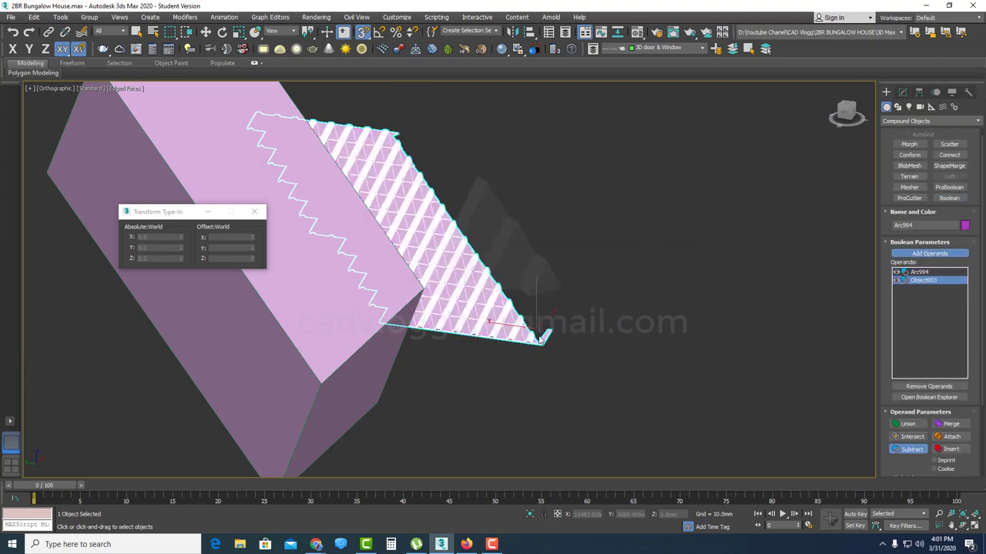
- Inspect the cut edge and convert the trimmed tile object to Editable Poly
scroll(540, 340, up, 8)
scroll(522, 331, down, 7)
alt+middle_drag(522, 331, 537, 291)
key(w)
right_click(537, 285)
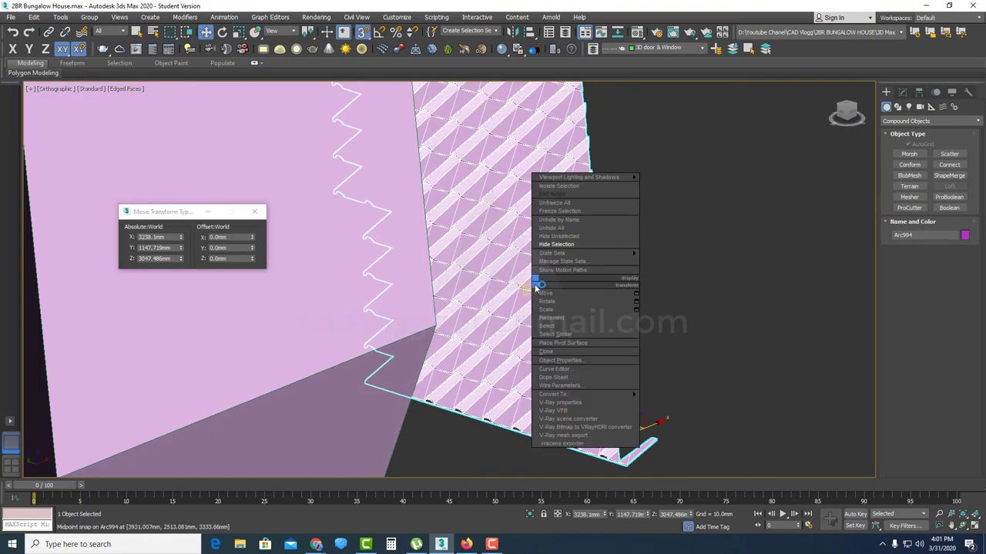
mouse_move(632, 395)
click(670, 411)
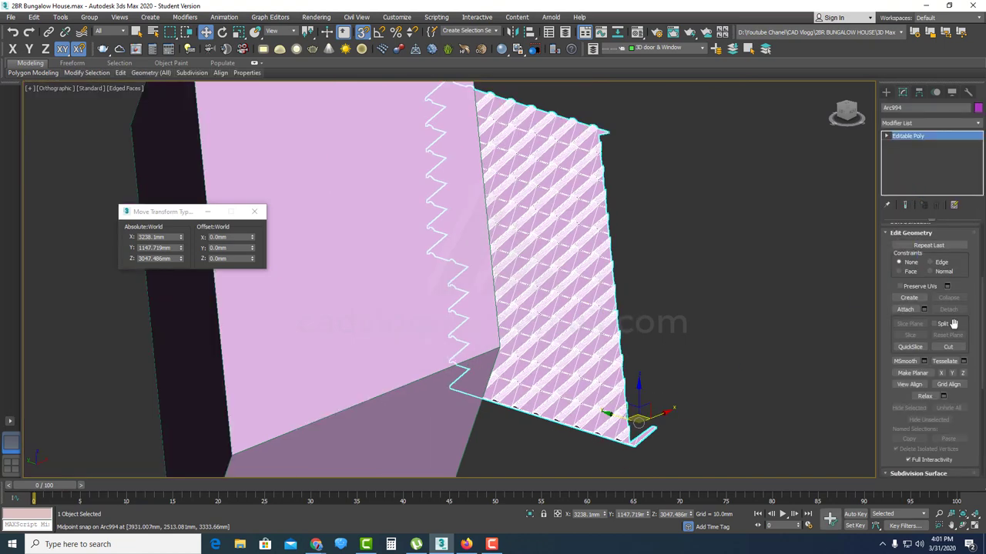
- Cut the trimmed tile object with another Boolean Subtract, adding the remaining large roof block beside it as the operand
click(885, 92)
click(948, 208)
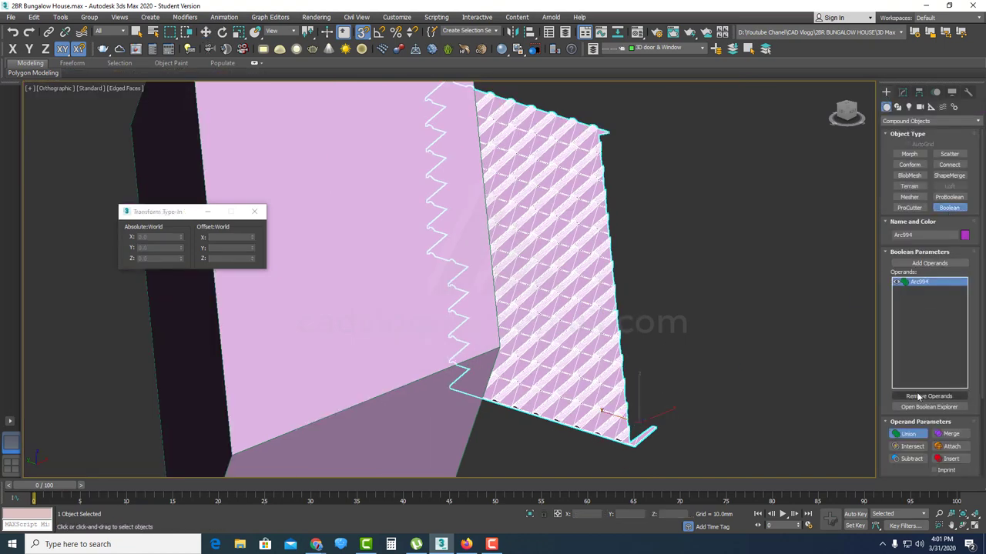
click(911, 459)
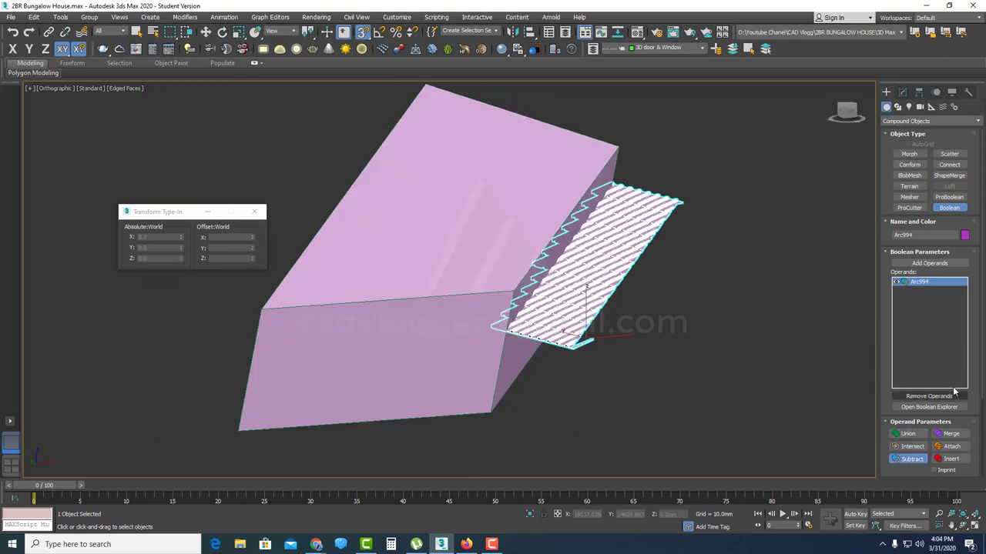
click(599, 156)
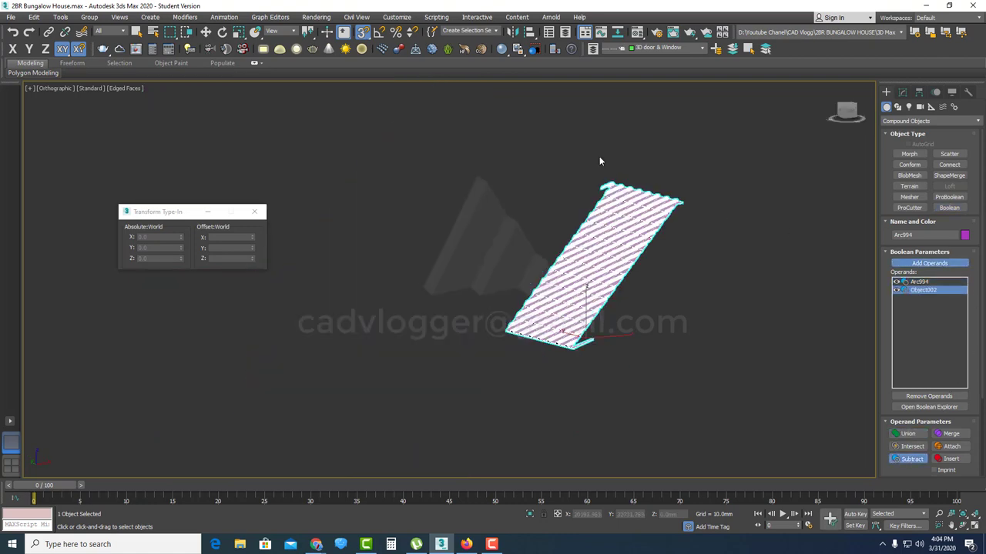
alt+middle_drag(566, 244, 439, 239)
key(t)
scroll(508, 269, up, 5)
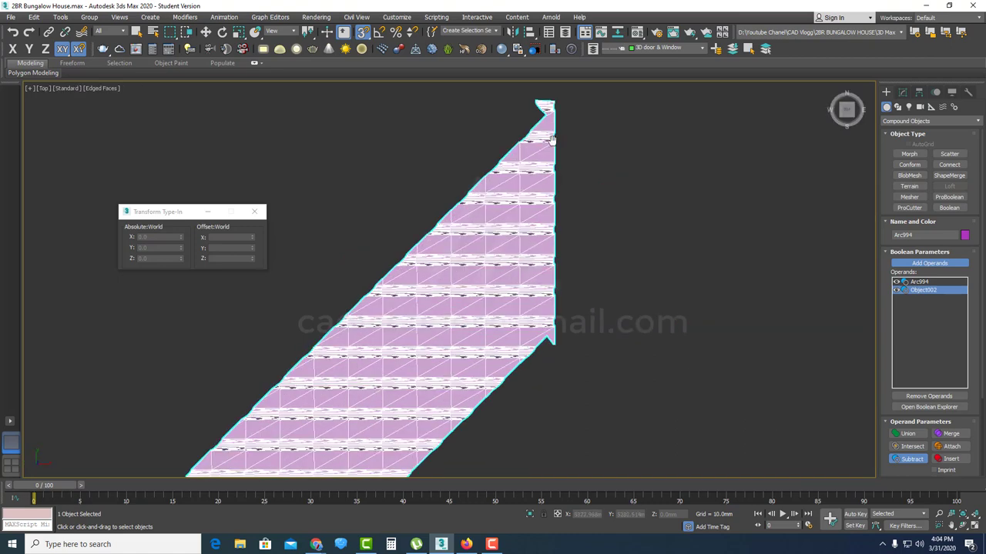
- Convert the Boolean tile result to Editable Poly
key(w)
right_click(521, 285)
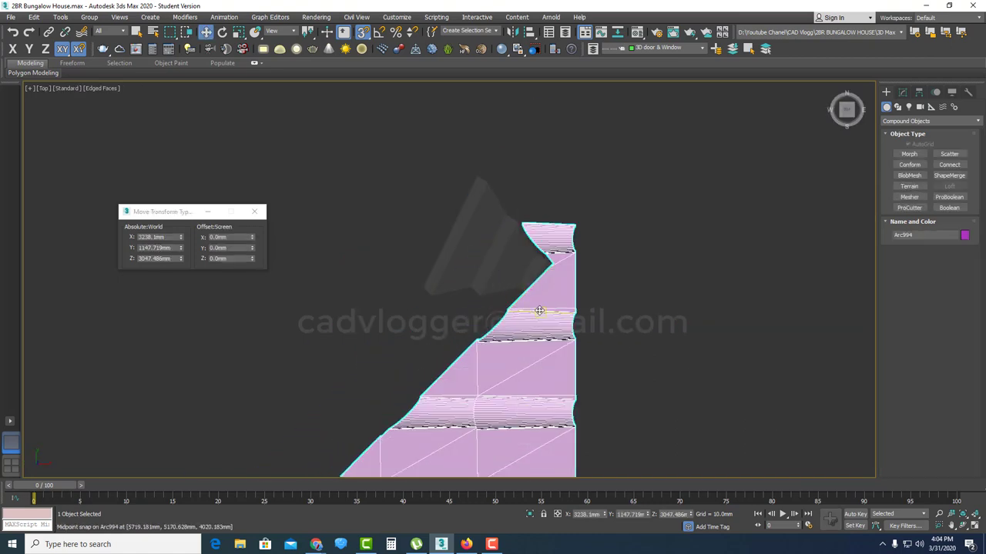
right_click(539, 307)
mouse_move(608, 421)
click(678, 436)
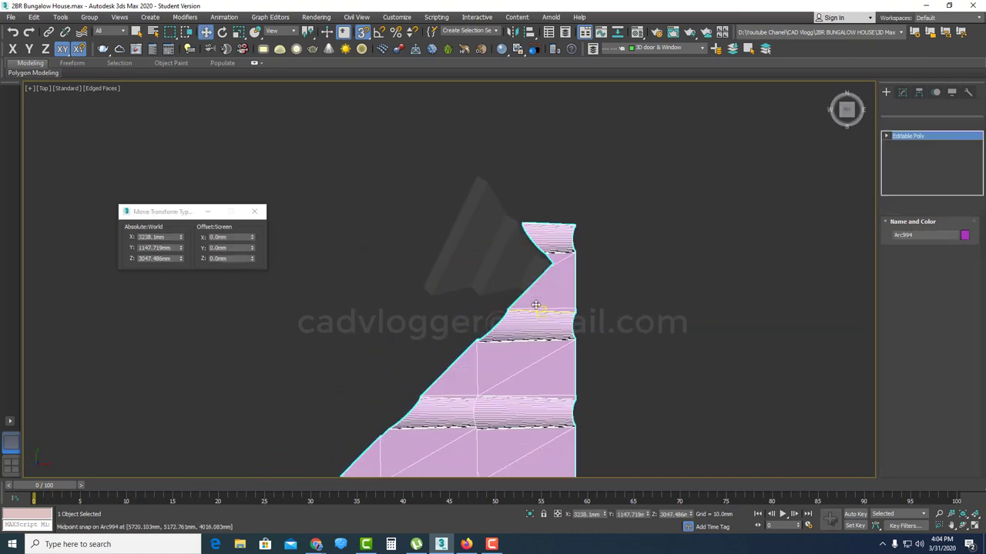
right_click(572, 275)
click(597, 243)
key(ctrl+z)
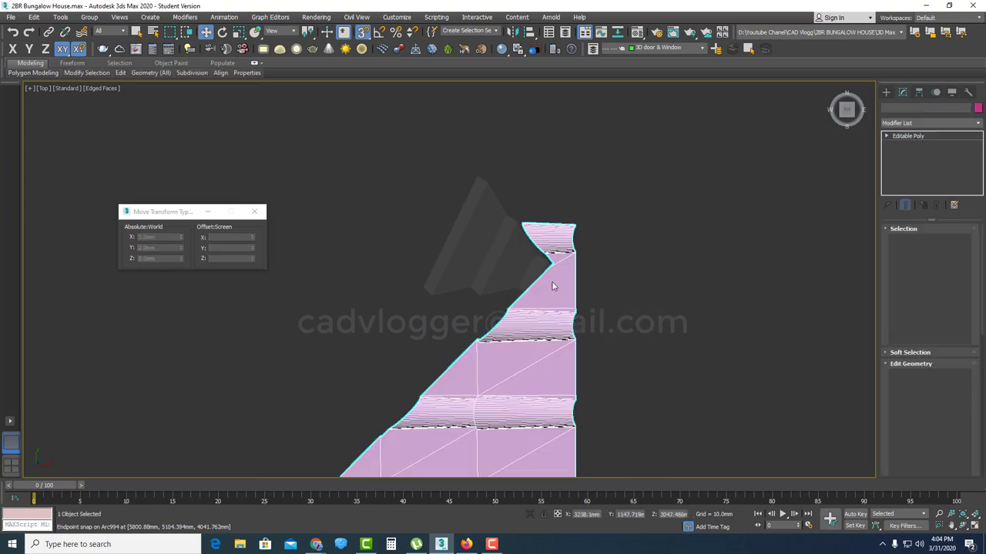
- QuickSlice the tile object from the notch corner across its surplus upper tip, working in plan view
middle_drag(537, 295, 543, 286)
right_click(544, 285)
click(531, 218)
scroll(523, 299, up, 3)
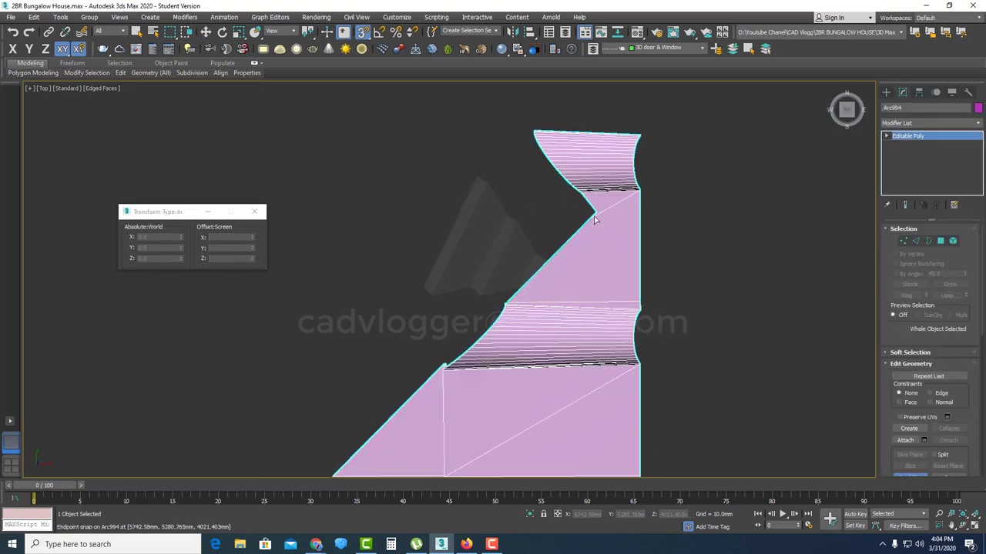
scroll(751, 200, up, 2)
click(941, 242)
middle_drag(649, 194, 649, 261)
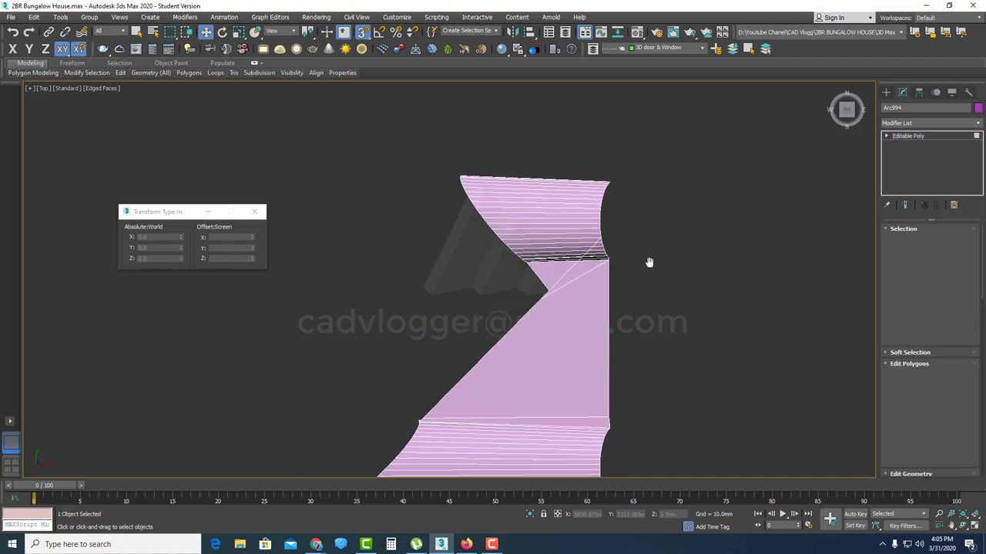
scroll(573, 203, up, 2)
right_click(575, 206)
click(562, 139)
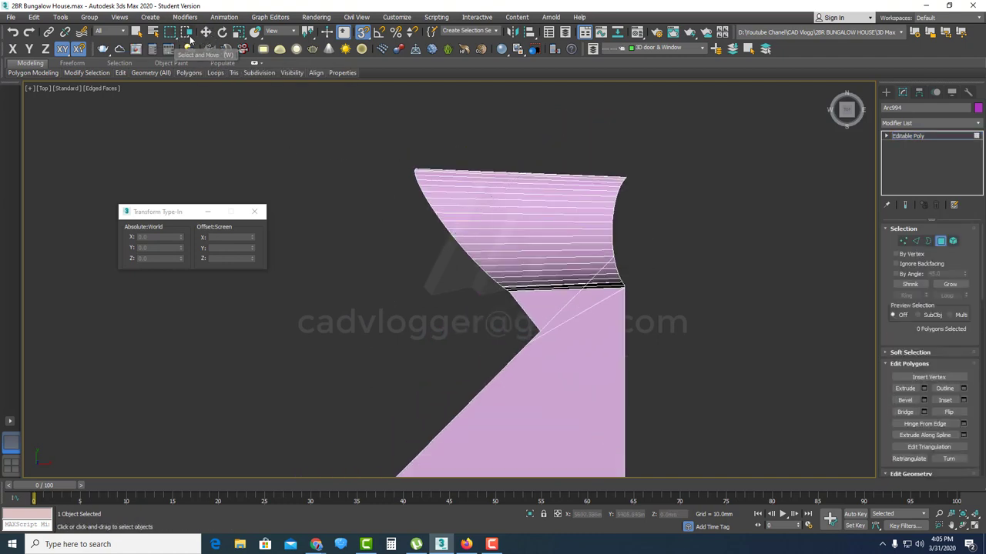
- Select the surplus tile polygons beyond the slice at the upper tip and delete them
drag(495, 146, 396, 245)
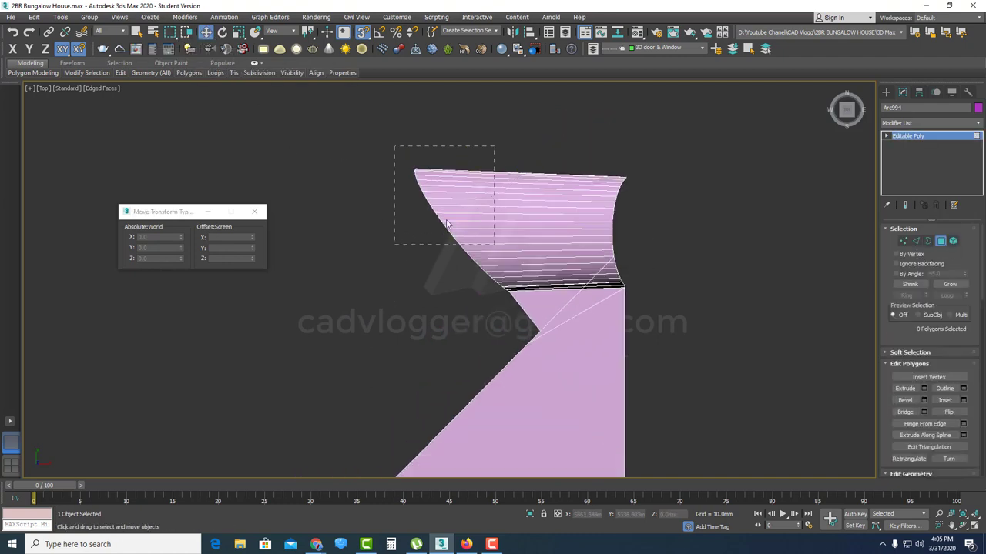
scroll(527, 256, up, 2)
click(531, 263)
key(Delete)
drag(329, 290, 500, 124)
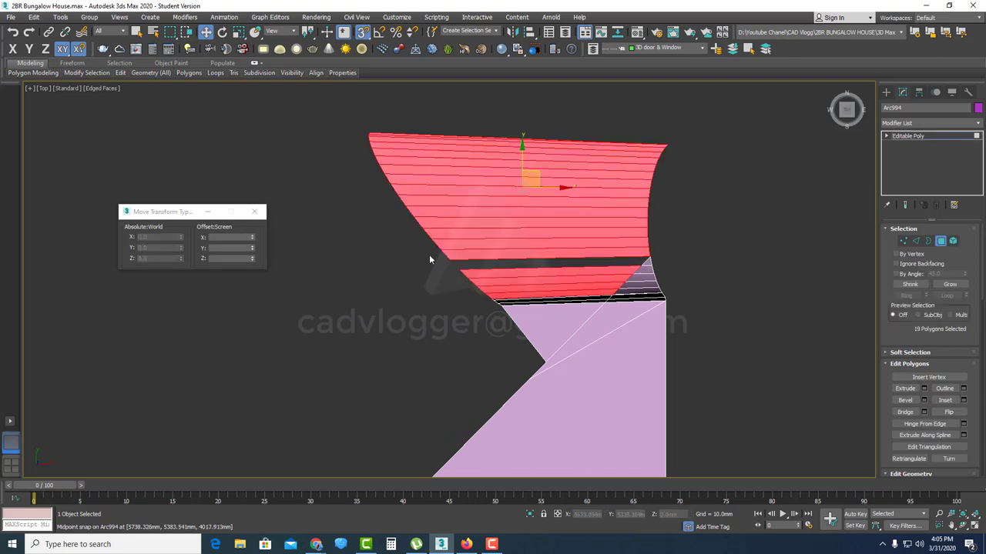
key(Delete)
scroll(574, 317, up, 2)
drag(494, 256, 543, 316)
key(Delete)
scroll(539, 272, down, 5)
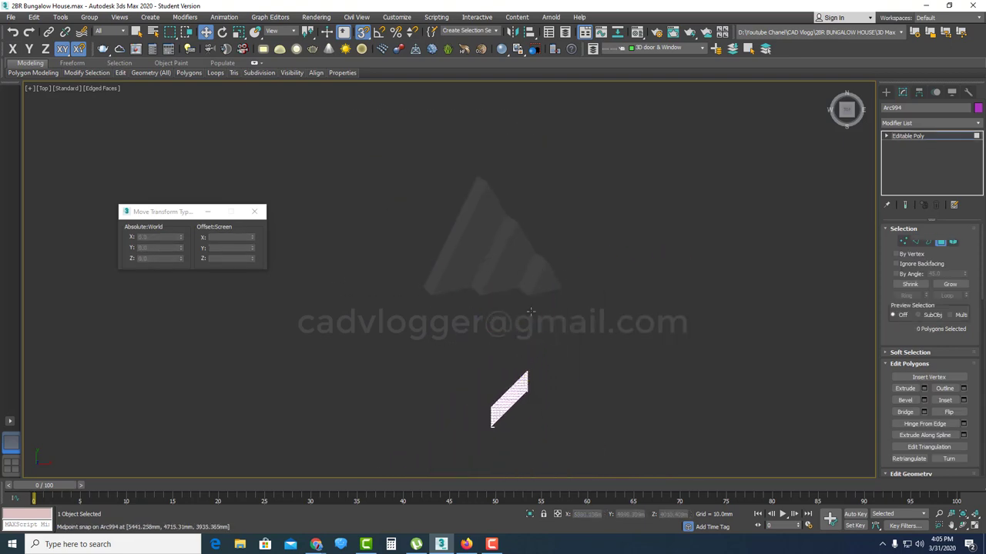
- Try to QuickSlice the whole tile object through the notch corner on its other cut edge
scroll(544, 339, up, 7)
key(4)
scroll(558, 239, up, 5)
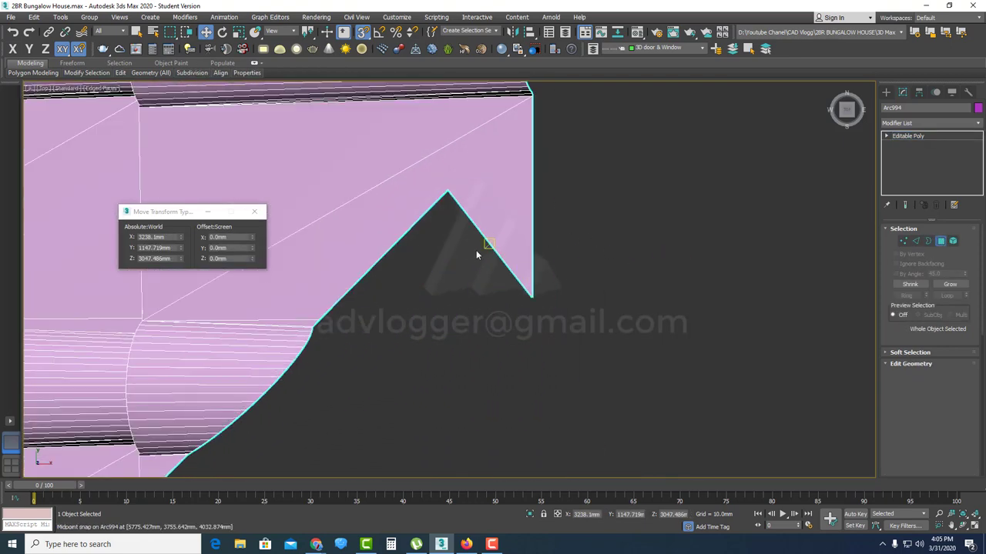
right_click(476, 252)
click(468, 183)
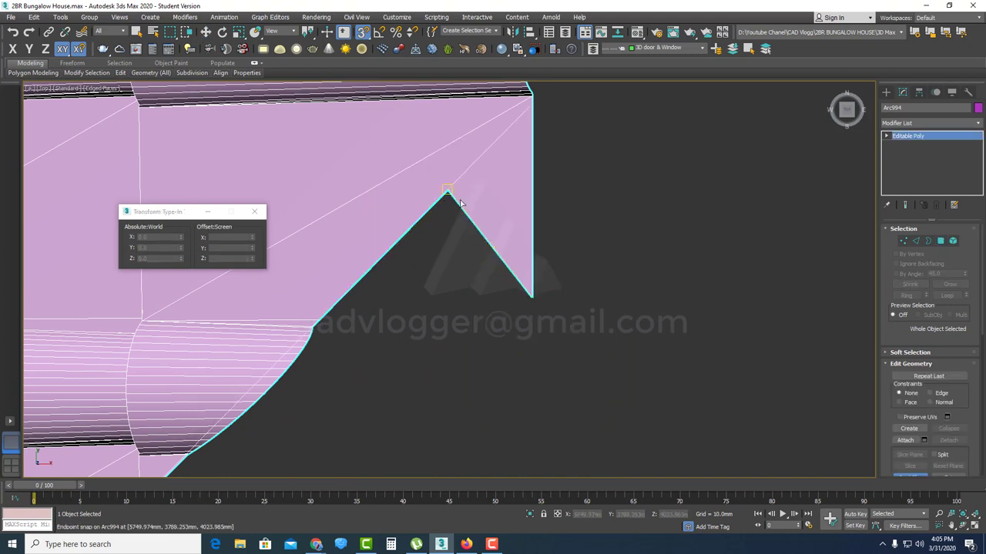
scroll(460, 204, down, 2)
- QuickSlice only the selected flat polygon from the notch corner and delete its pointed surplus piece
click(939, 241)
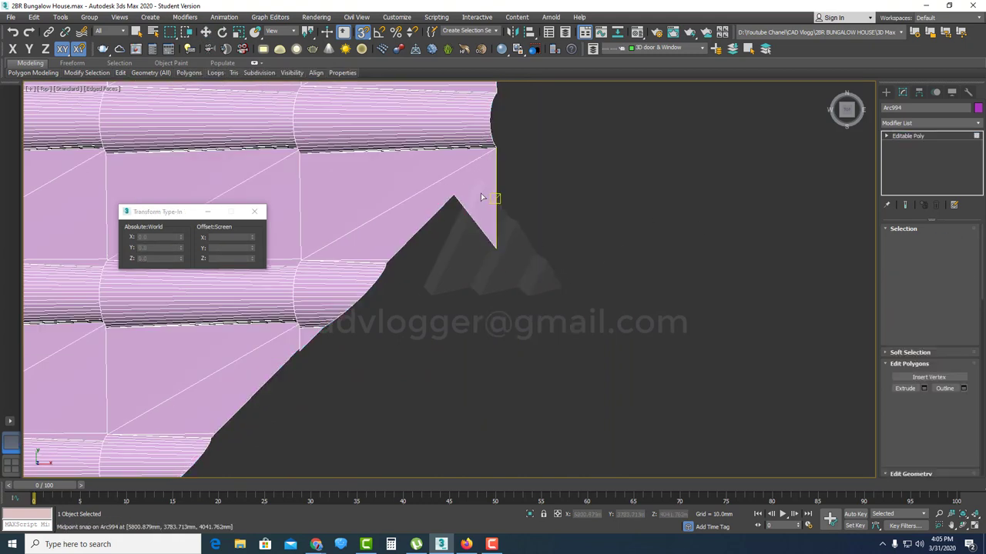
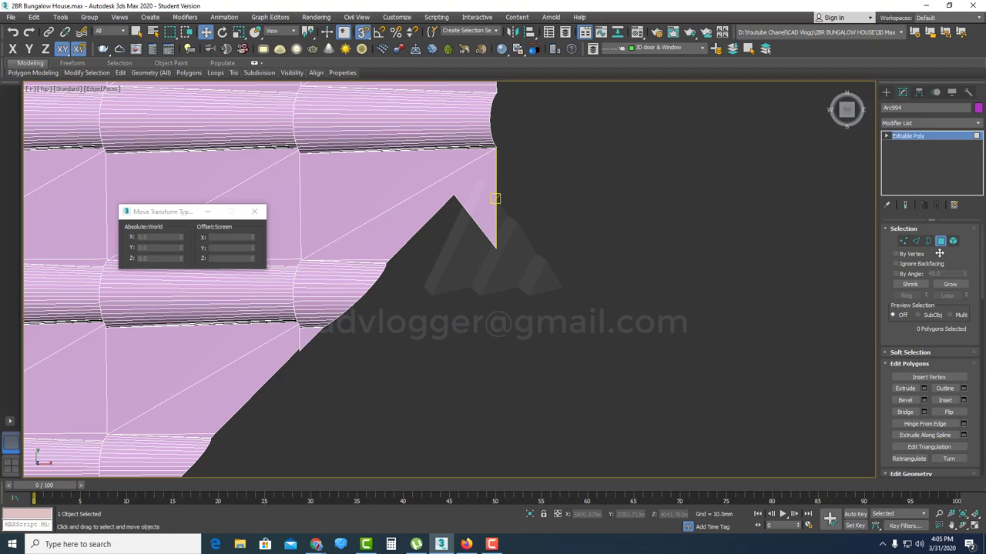
click(916, 242)
click(941, 244)
click(490, 206)
middle_drag(490, 206, 505, 286)
right_click(479, 267)
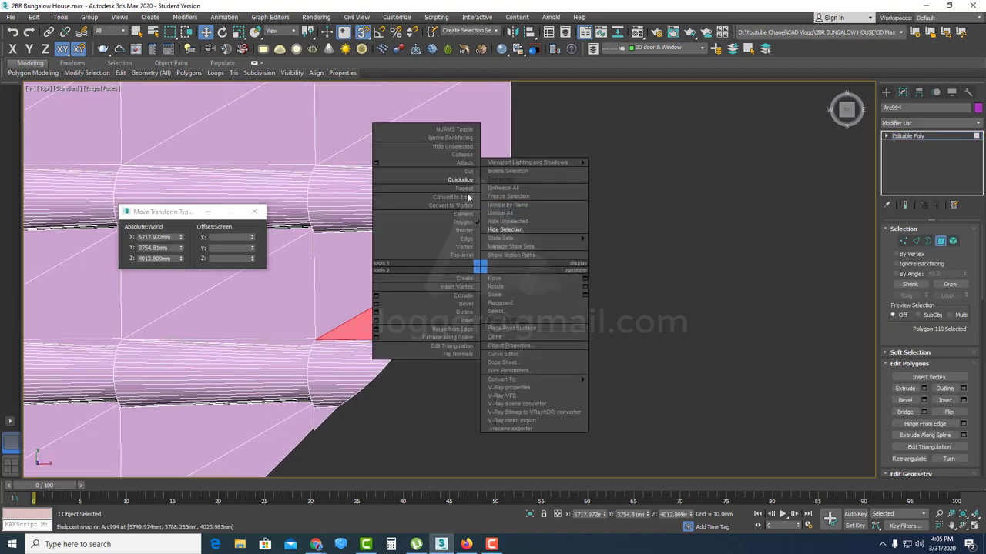
click(464, 180)
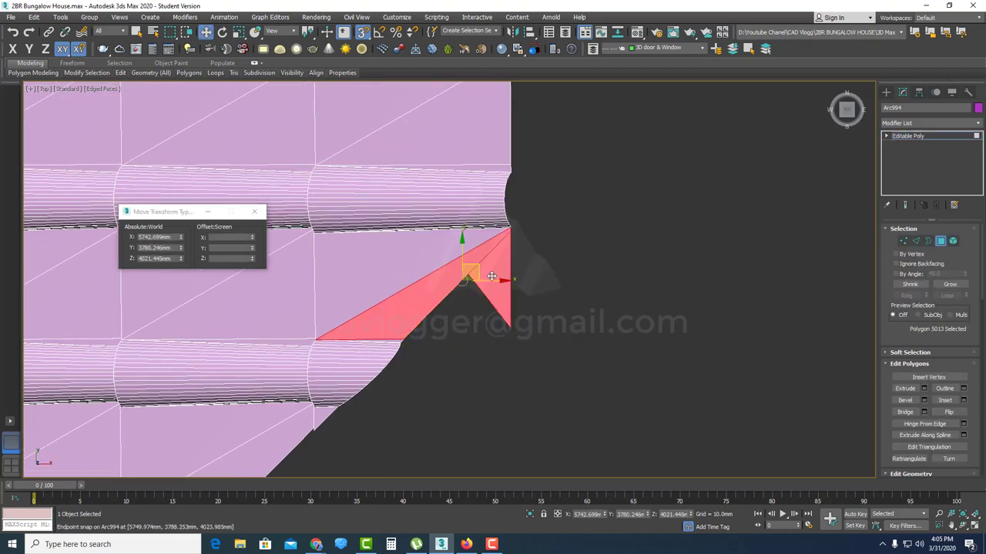
key(Delete)
- Select the flat polygons at the tile object's lower eave end and QuickSlice them along the diagonal cut edge
scroll(532, 274, down, 10)
middle_drag(351, 460, 553, 237)
scroll(515, 254, up, 10)
drag(762, 275, 408, 160)
scroll(437, 175, down, 4)
middle_drag(437, 175, 410, 311)
right_click(434, 256)
click(422, 168)
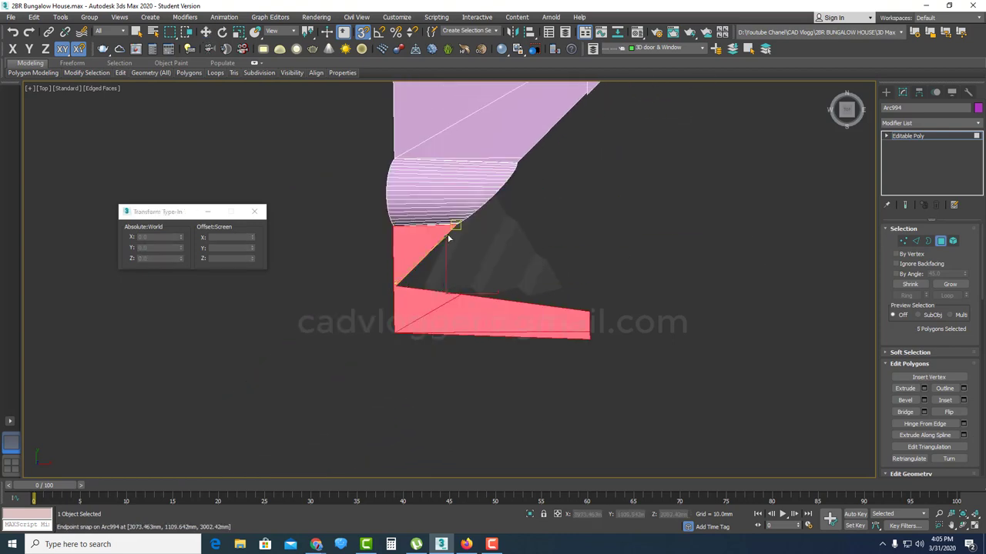
scroll(539, 318, up, 2)
right_click(408, 264)
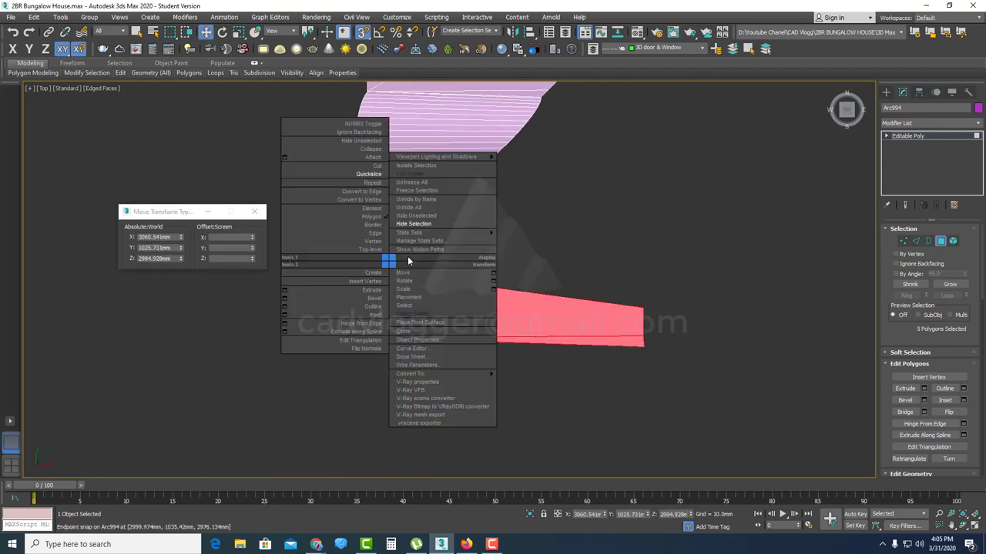
click(380, 175)
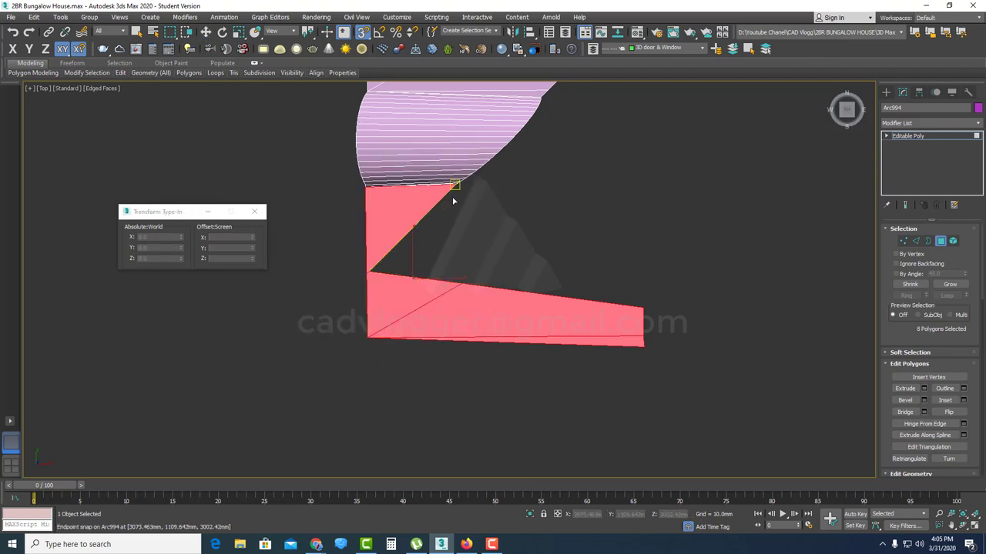
- Delete the surplus sliced polygons at the lower eave end and check the trimmed tile section
drag(305, 264, 318, 289)
key(Delete)
scroll(462, 270, down, 6)
alt+middle_drag(462, 270, 530, 219)
scroll(530, 219, up, 3)
scroll(530, 218, up, 6)
scroll(513, 286, down, 5)
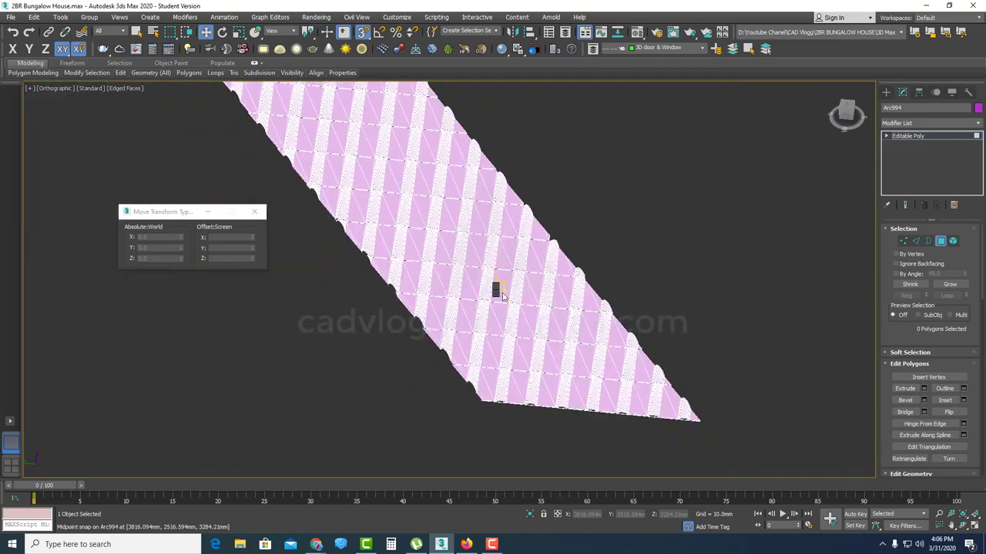
- Bring back the rest of the house and delete the two leftover cutting blocks over the roof
scroll(528, 238, down, 6)
scroll(436, 212, up, 4)
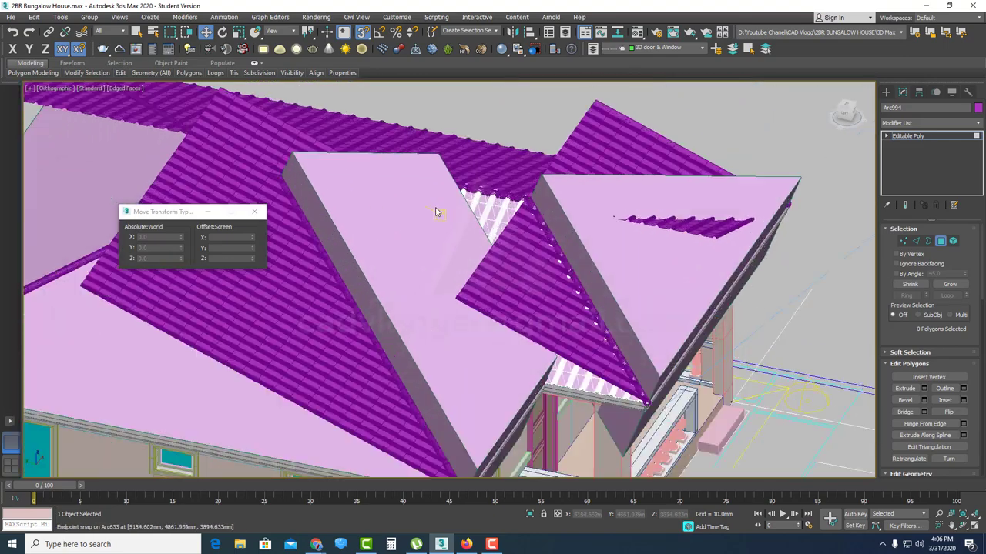
click(941, 243)
key(Delete)
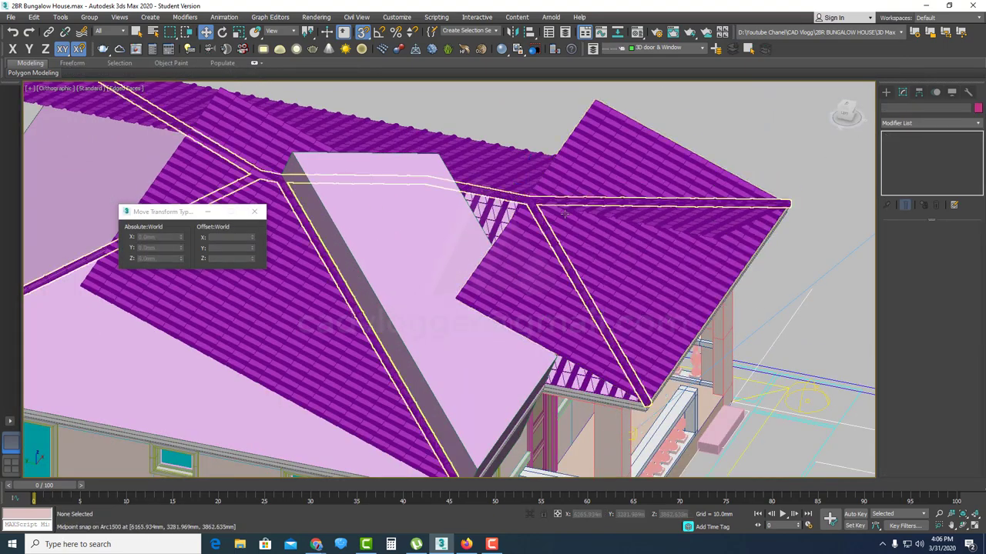
click(371, 198)
key(Delete)
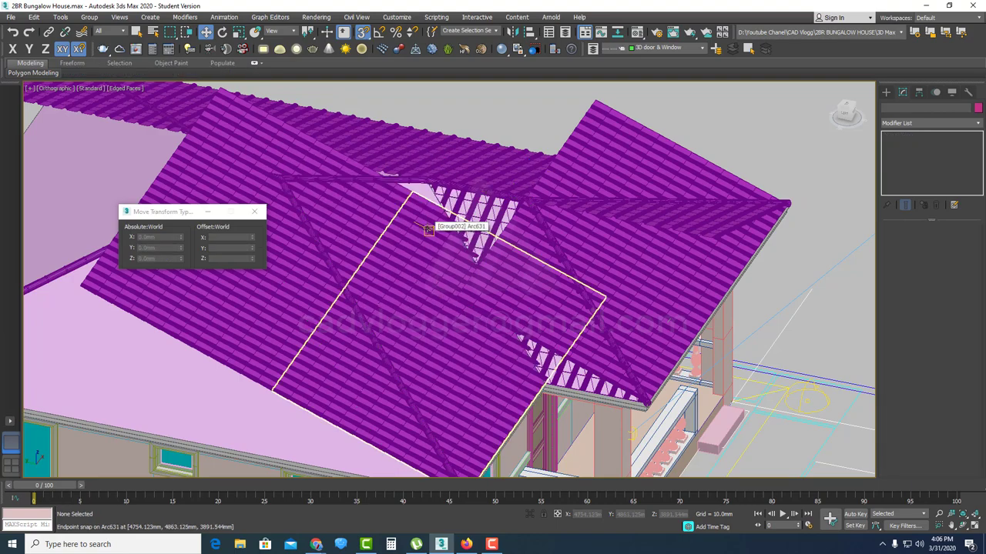
- Inspect the trimmed tile section at the eave, selecting a flat polygon between two tile ribs to check its face
scroll(643, 250, up, 10)
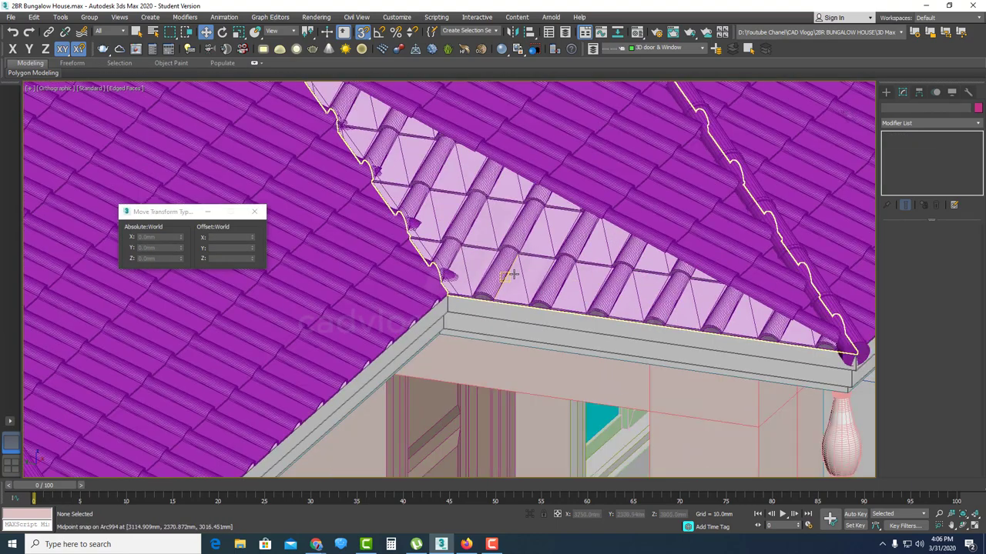
click(512, 275)
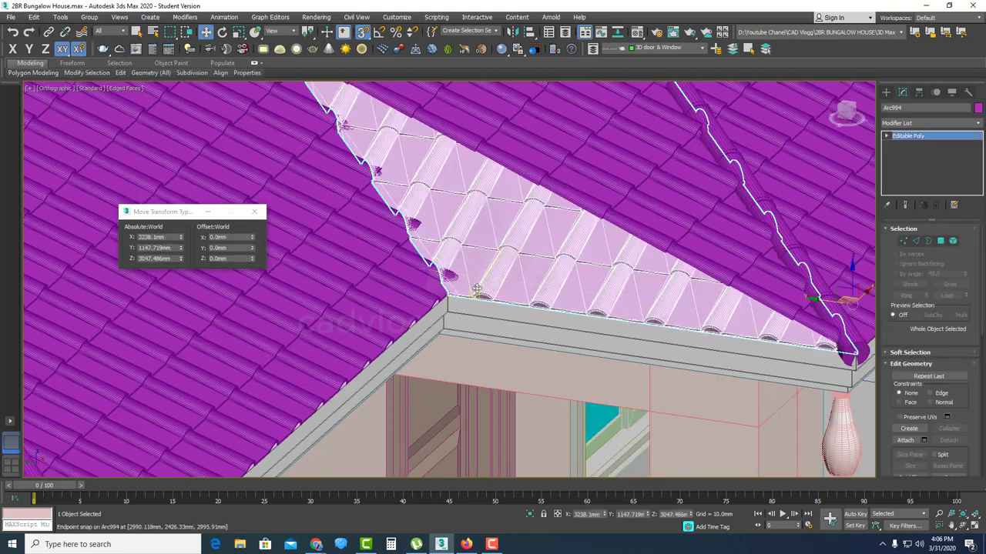
scroll(515, 276, up, 5)
click(940, 242)
click(627, 242)
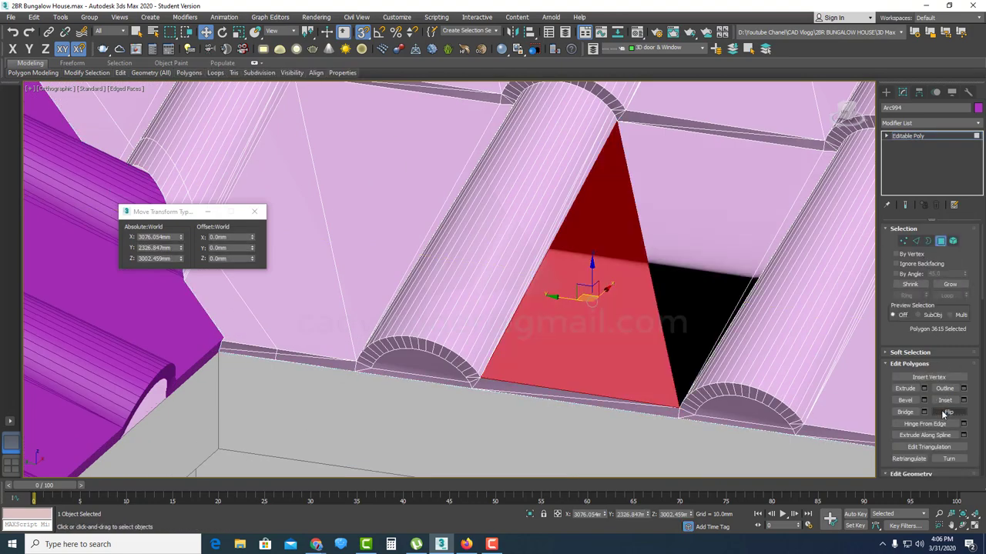
click(940, 241)
scroll(542, 280, down, 10)
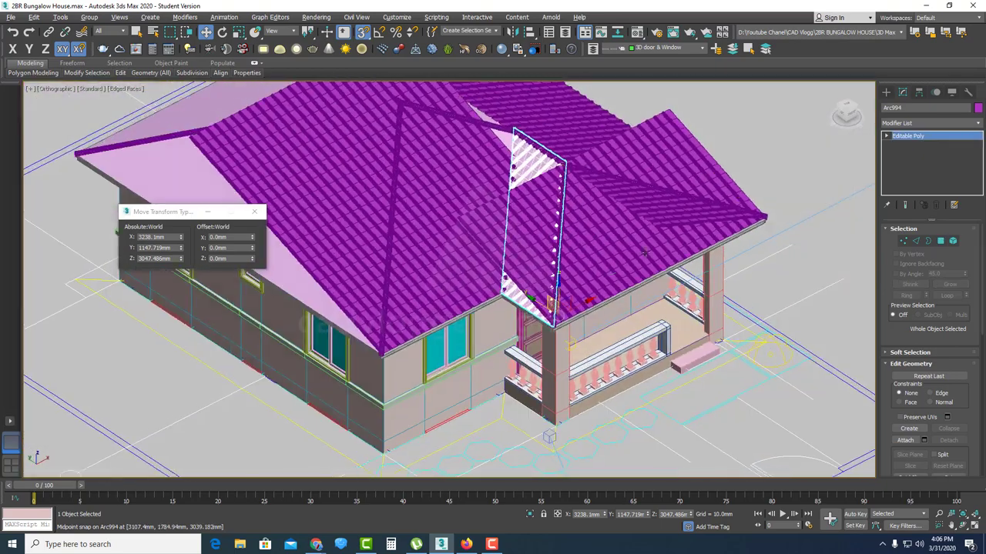
- Isolate the porch roof's tile group together with the plain roof object
click(643, 253)
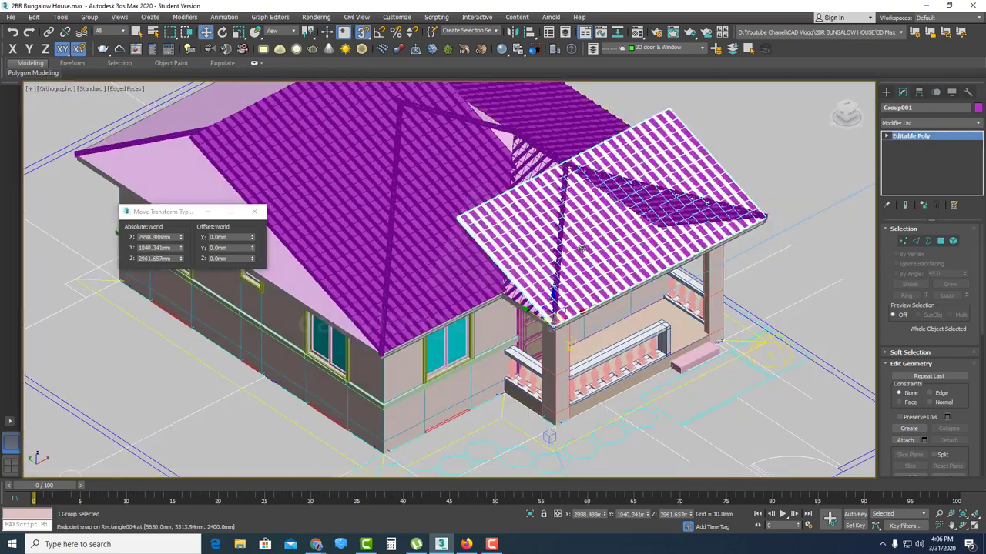
alt+middle_drag(643, 253, 471, 310)
ctrl+click(337, 288)
right_click(447, 270)
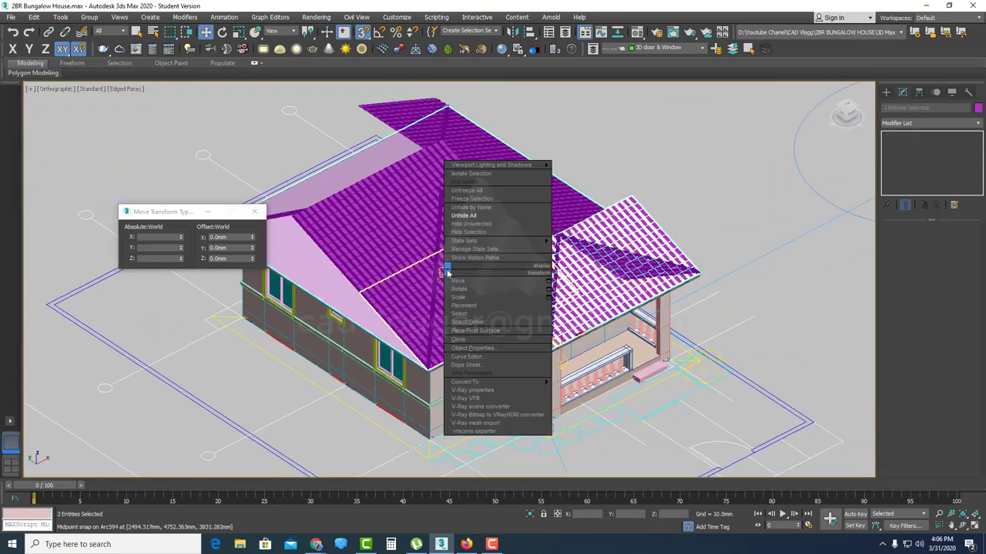
click(487, 231)
scroll(638, 272, up, 4)
- Ungroup the porch roof's tile group
click(642, 196)
alt+middle_drag(578, 235, 590, 227)
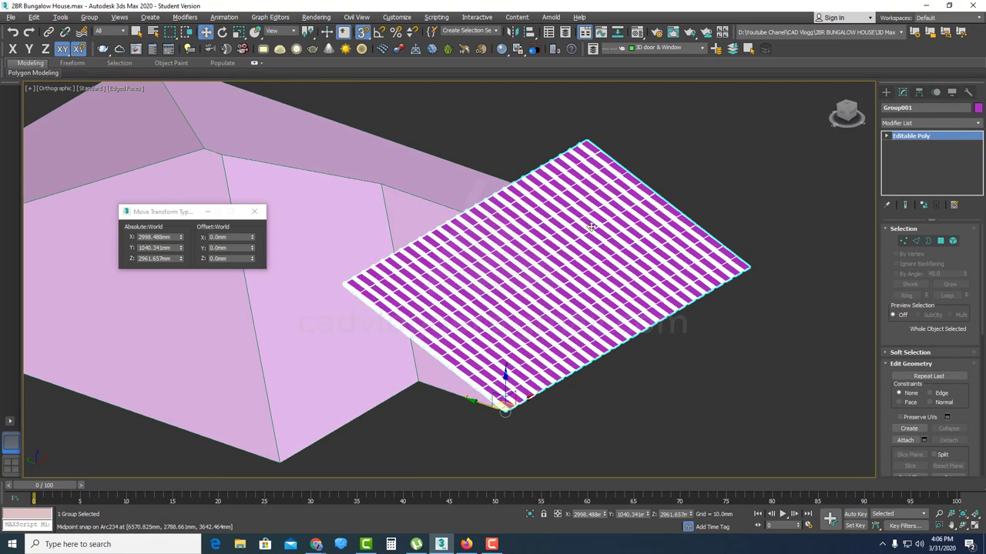
click(90, 17)
click(99, 47)
- Select the porch roof's lowest row of tiles along the eave, working from the hip corner toward the far end
scroll(539, 408, up, 6)
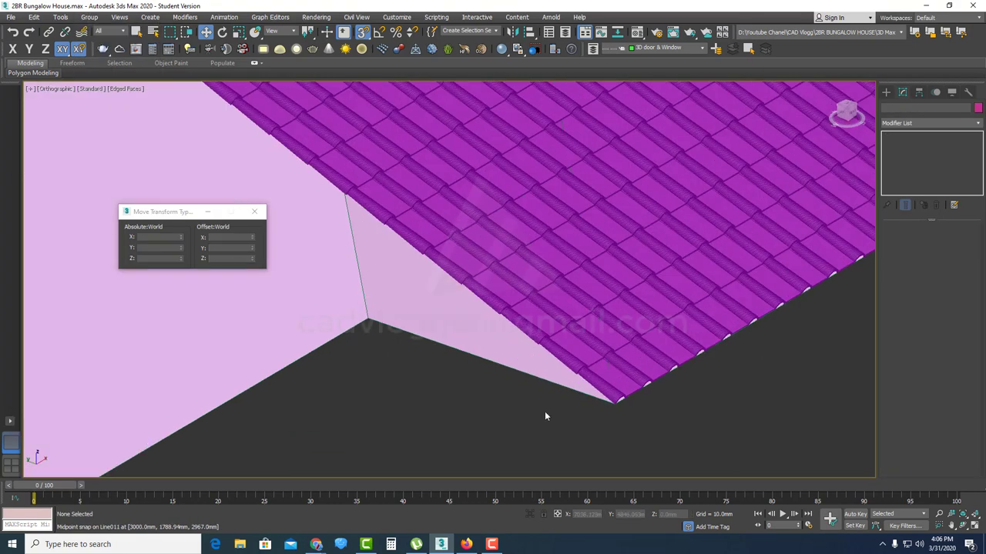
ctrl+click(759, 303)
ctrl+click(776, 292)
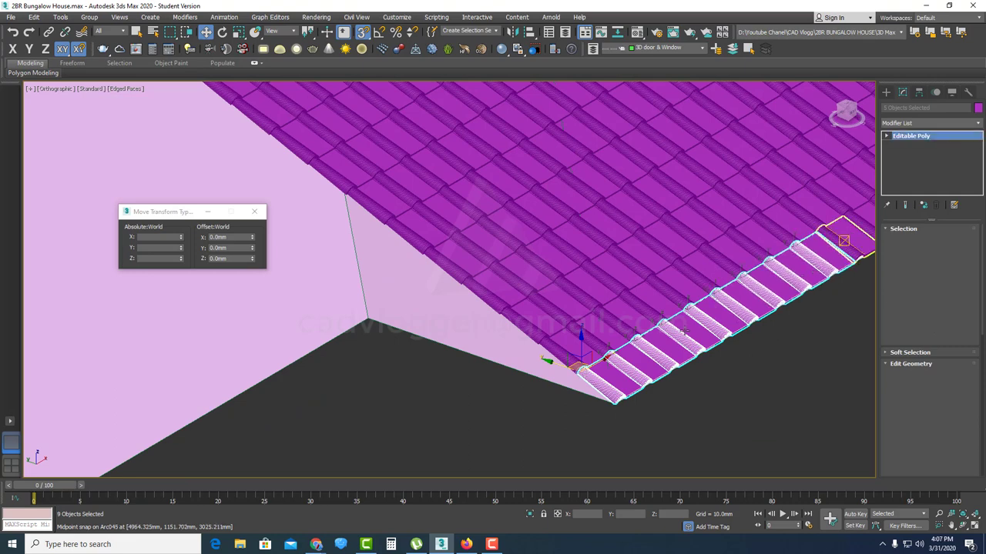
ctrl+click(844, 242)
middle_drag(770, 293, 434, 421)
ctrl+click(567, 336)
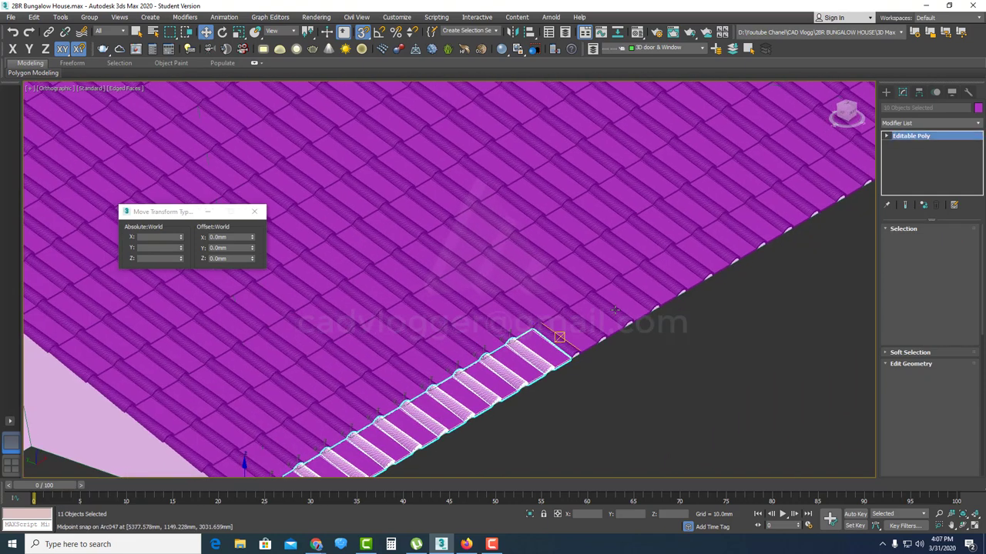
ctrl+click(706, 258)
scroll(705, 261, down, 2)
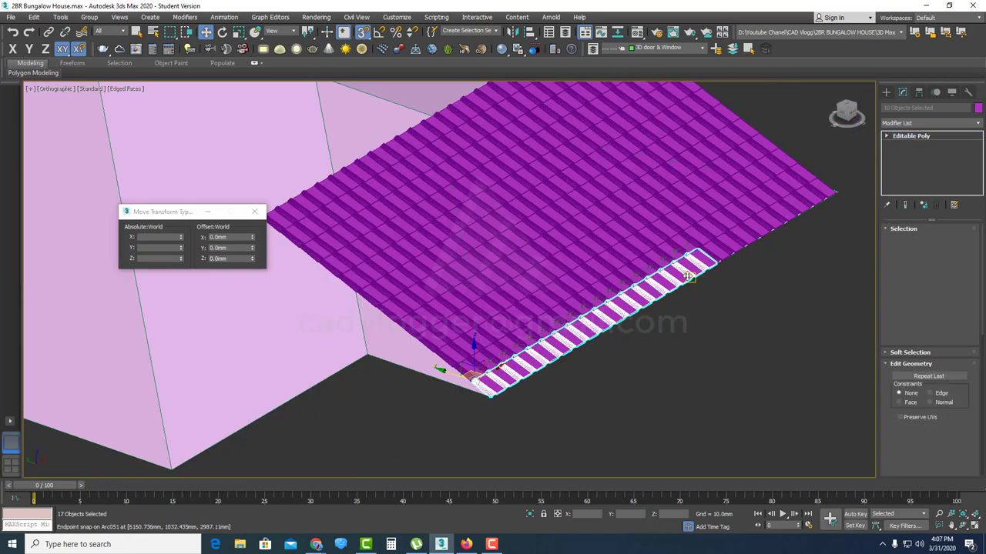
middle_drag(708, 260, 645, 279)
scroll(645, 278, up, 3)
ctrl+click(649, 273)
ctrl+click(687, 250)
ctrl+click(729, 226)
ctrl+drag(759, 203, 770, 182)
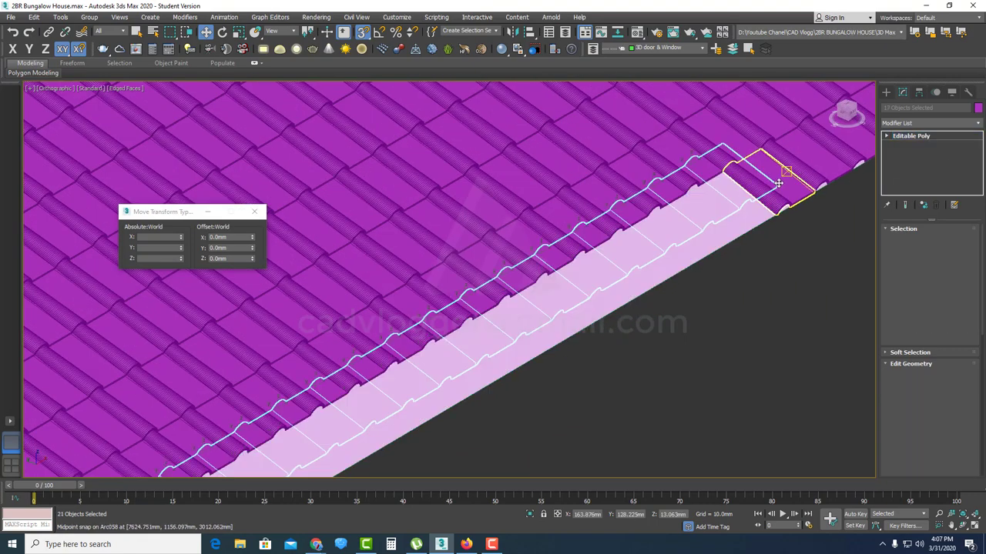
ctrl+click(787, 181)
key(ctrl+z)
key(ctrl+z)
- Add the remaining eave tiles up to the far corner to the row selection
middle_drag(786, 180, 545, 327)
ctrl+click(545, 324)
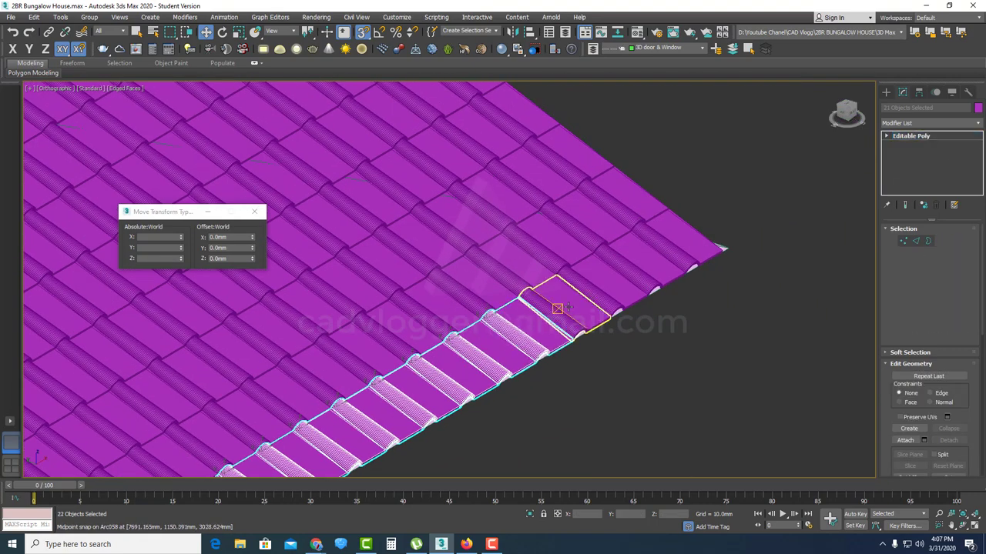
ctrl+click(570, 307)
ctrl+click(657, 257)
ctrl+click(691, 244)
scroll(693, 266, down, 5)
scroll(506, 387, up, 8)
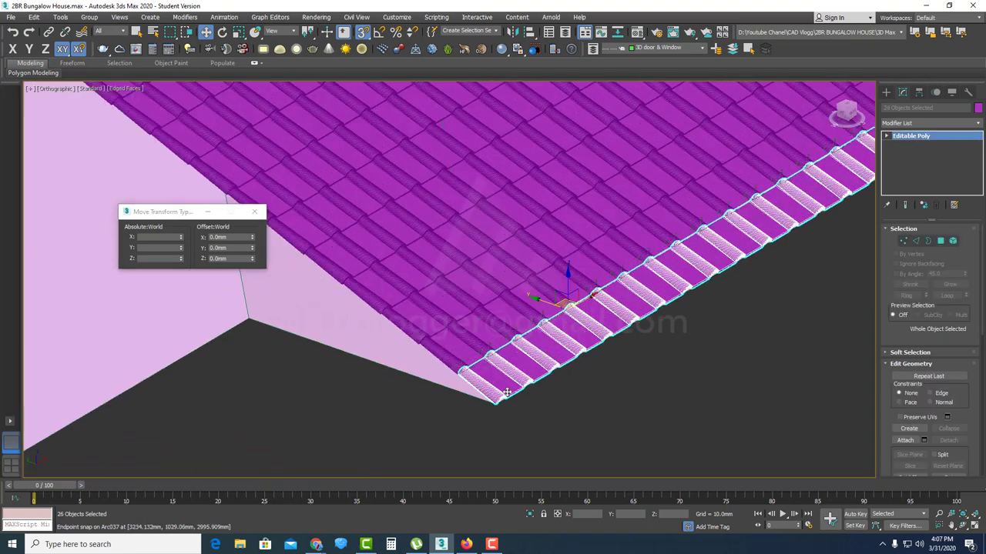
- Make the selected eave tiles unique from the other tiles while keeping them as instances of each other
right_click(510, 362)
right_click(935, 137)
click(926, 167)
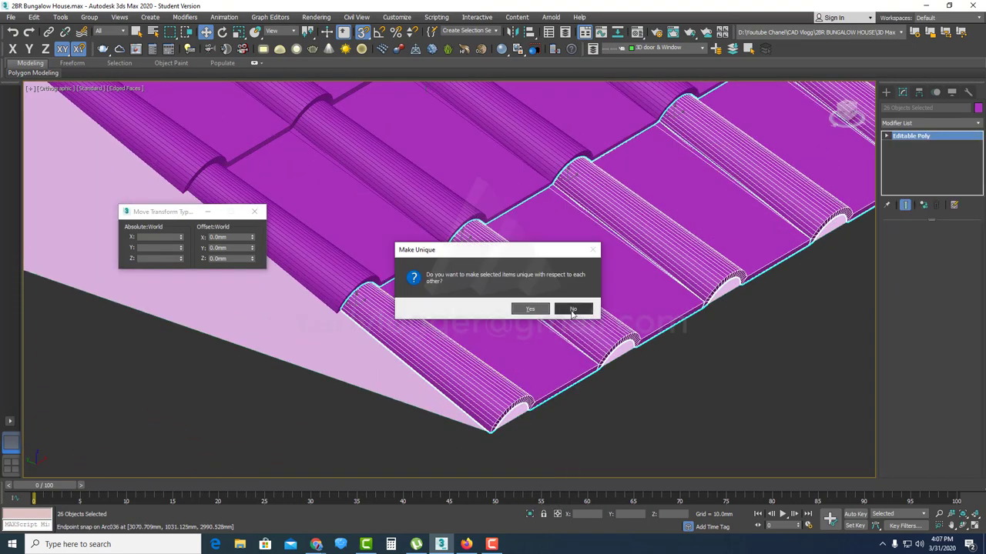
click(574, 308)
- Move the inner corner vertex at the eave tile's rib end onto the outer corner vertex
scroll(521, 419, up, 5)
middle_drag(521, 421, 604, 336)
scroll(469, 374, up, 4)
key(1)
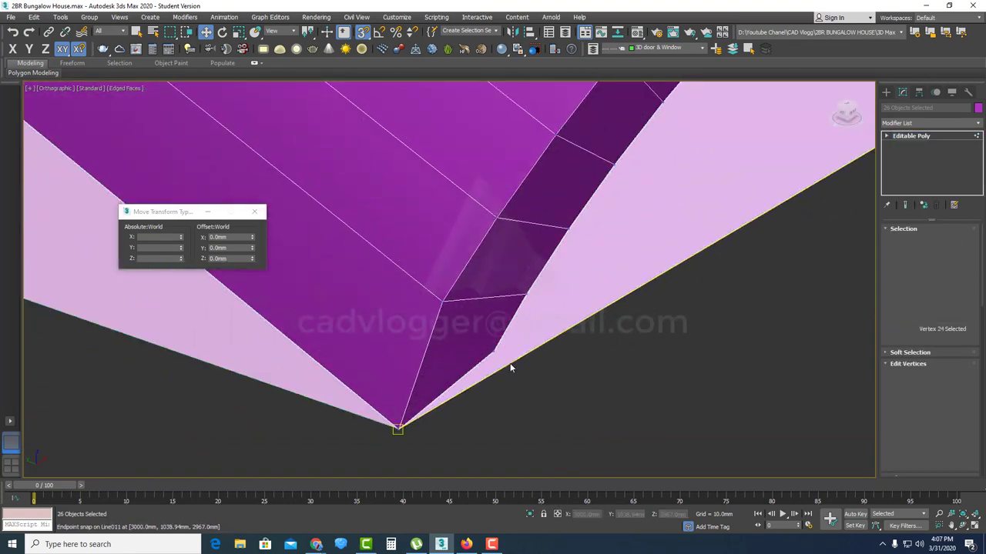
click(493, 354)
ctrl+click(398, 427)
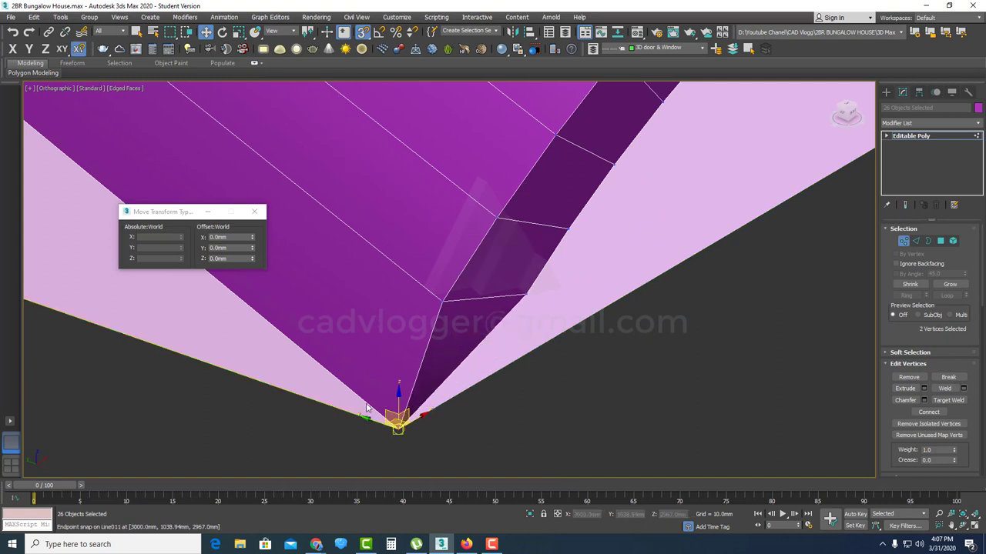
right_click(362, 368)
right_click(449, 373)
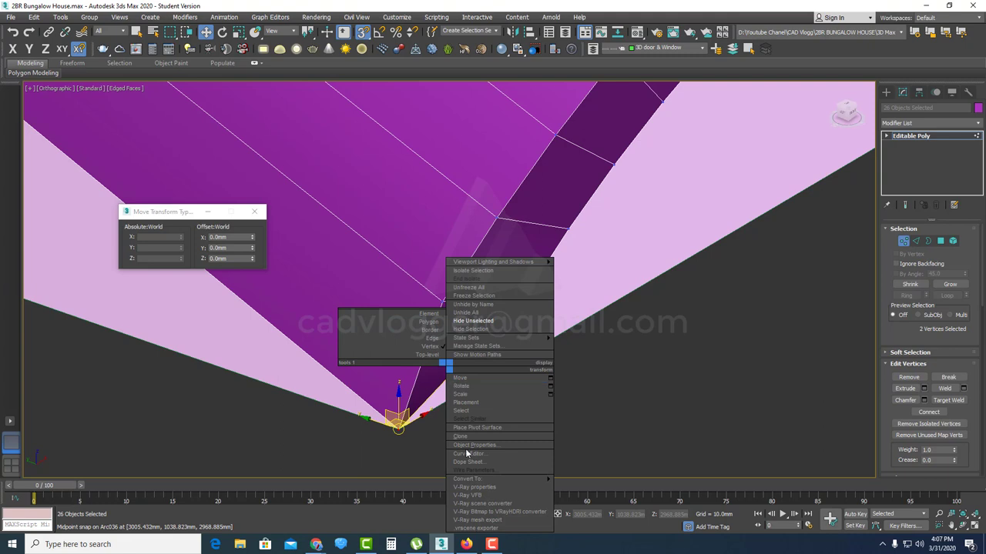
scroll(593, 431, down, 4)
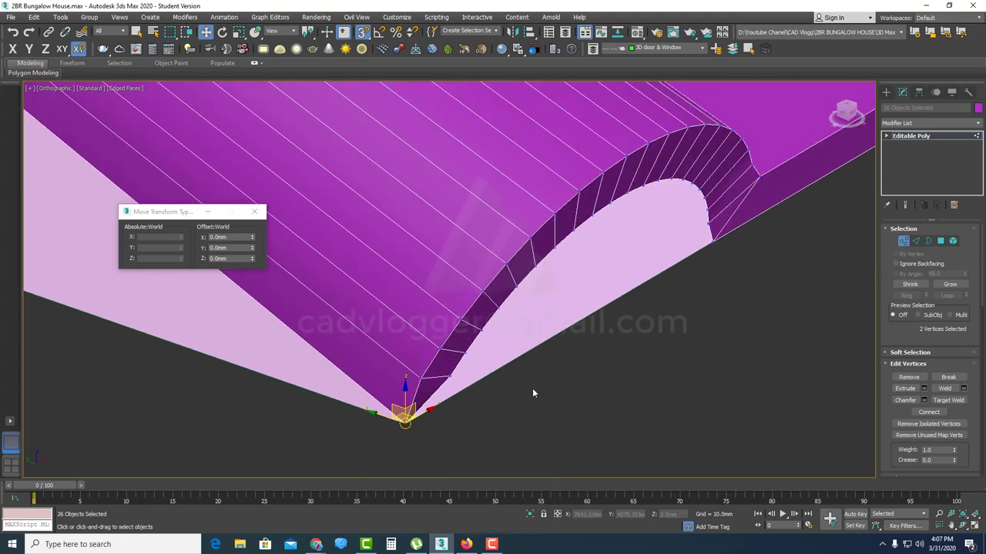
- Close the eave tiles' open rib ends by joining their bottom edges and capping the remaining border
key(2)
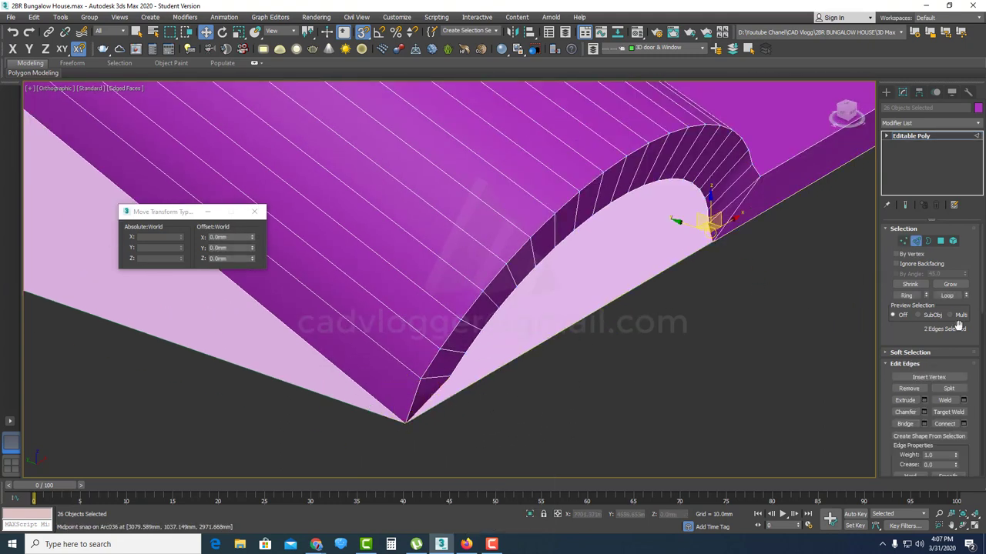
click(928, 241)
click(702, 206)
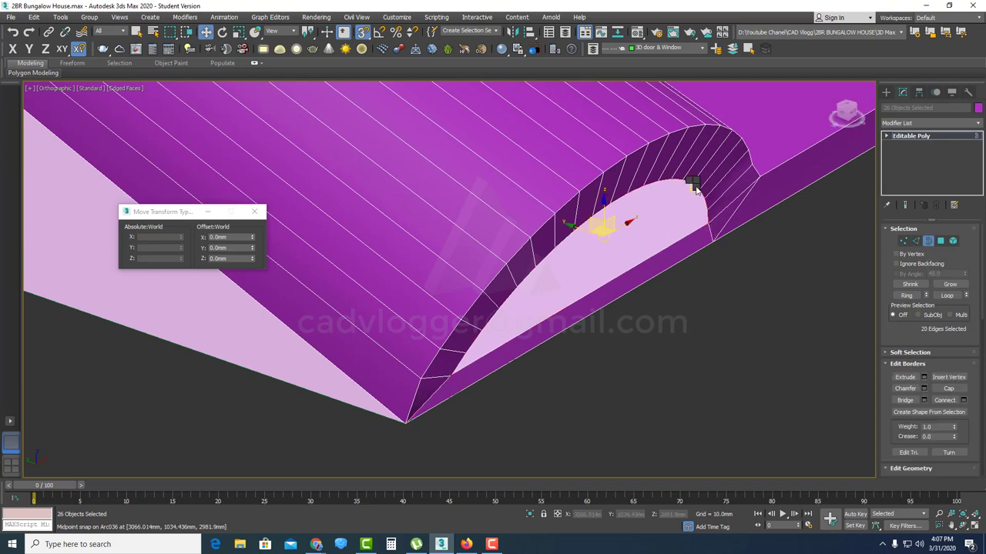
right_click(705, 212)
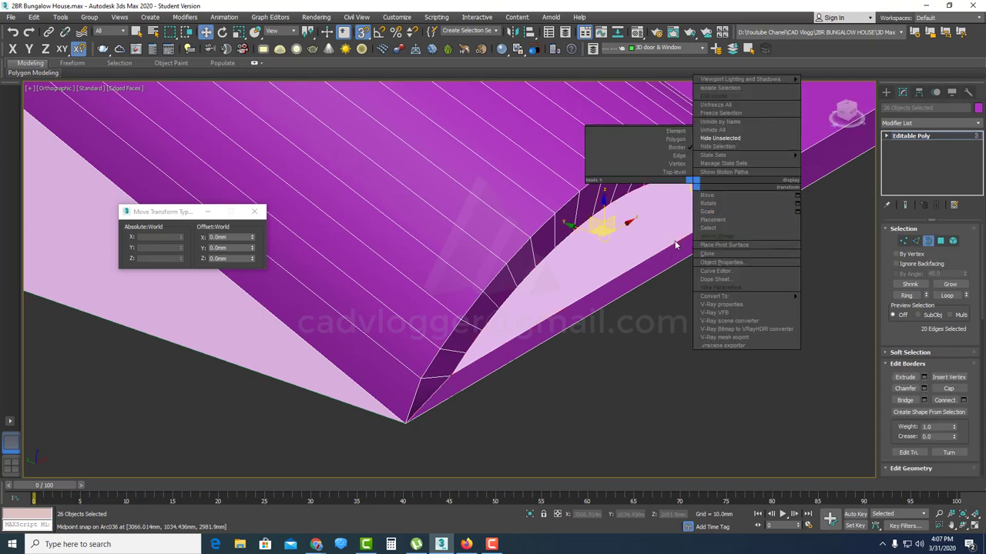
alt+middle_drag(675, 245, 618, 277)
click(948, 388)
- Add a Smooth modifier to the eave tiles and enable Auto Smooth
scroll(677, 262, down, 7)
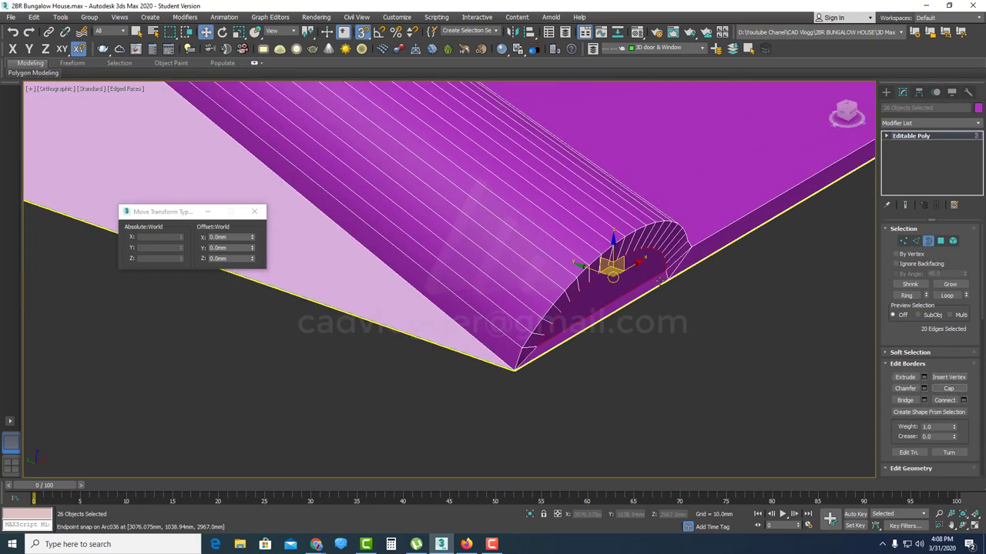
middle_drag(679, 268, 618, 297)
scroll(647, 266, up, 1)
click(904, 241)
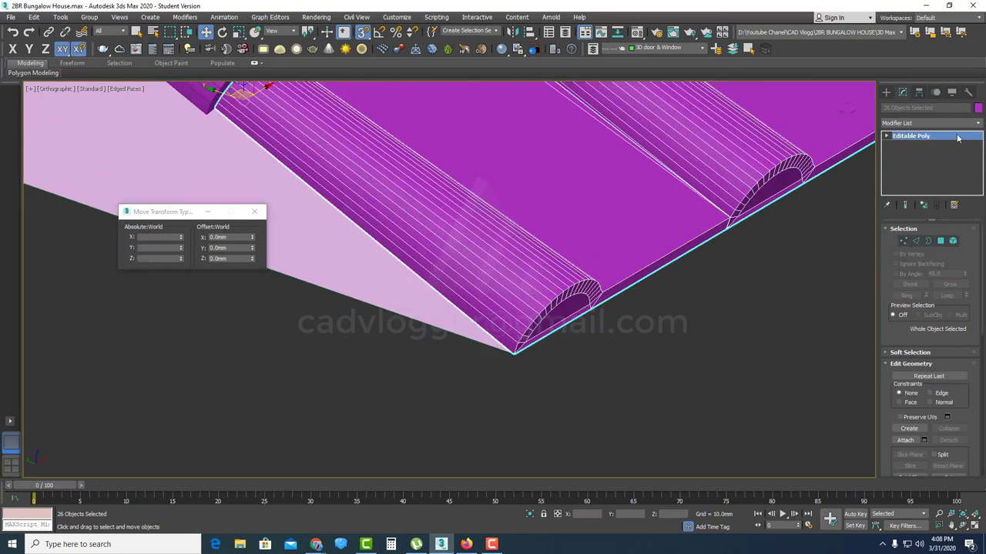
click(957, 123)
scroll(957, 125, down, 10)
click(914, 237)
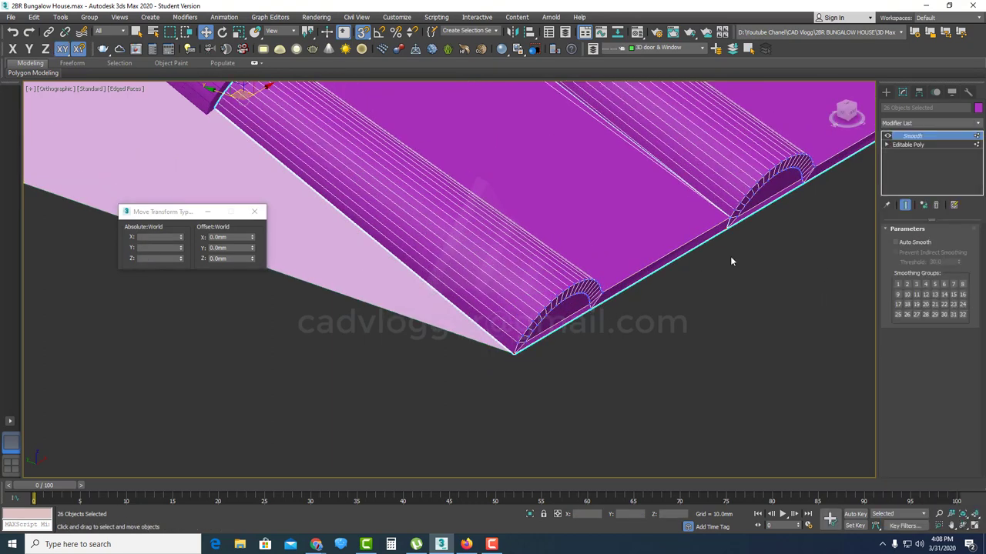
scroll(730, 257, down, 2)
click(895, 242)
- Convert the smoothed eave tiles to editable poly
scroll(724, 270, down, 8)
middle_drag(724, 269, 535, 295)
right_click(550, 258)
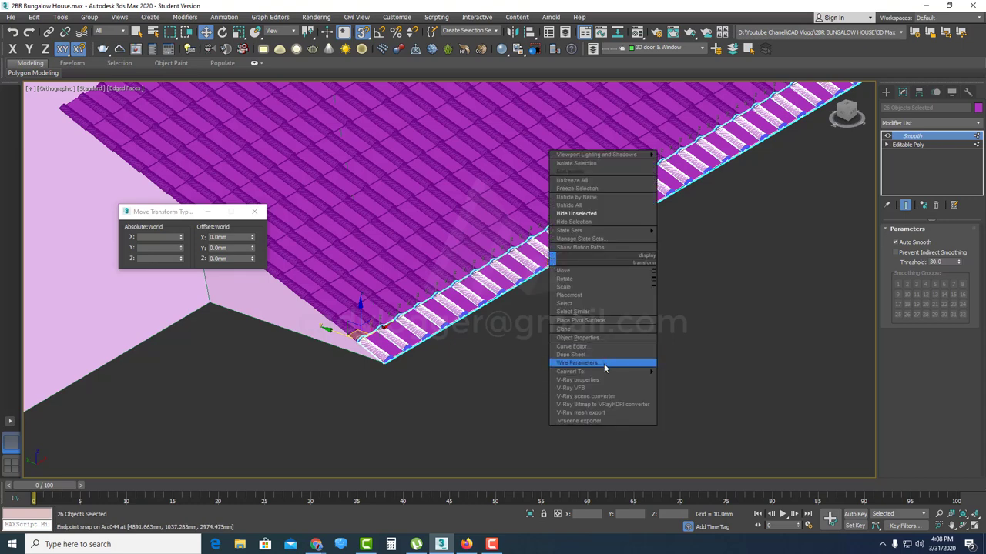
click(693, 379)
click(978, 125)
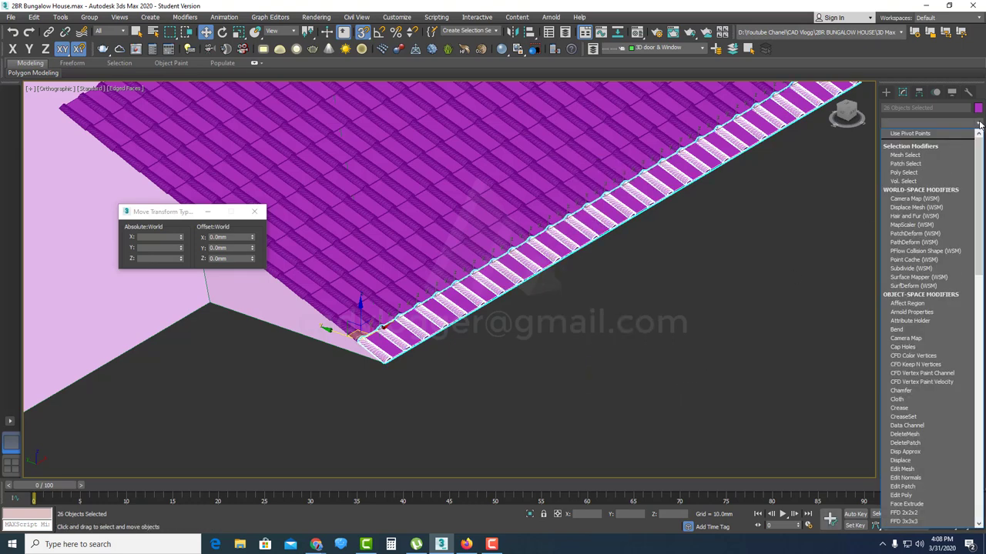
- Collapse the eave row into a single mesh object and convert it to editable poly
click(969, 93)
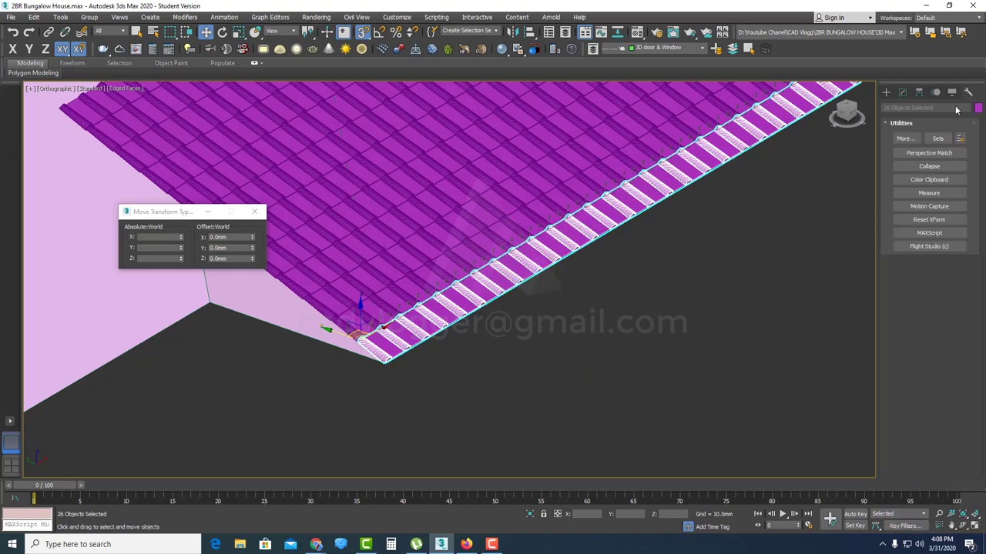
click(917, 168)
click(932, 299)
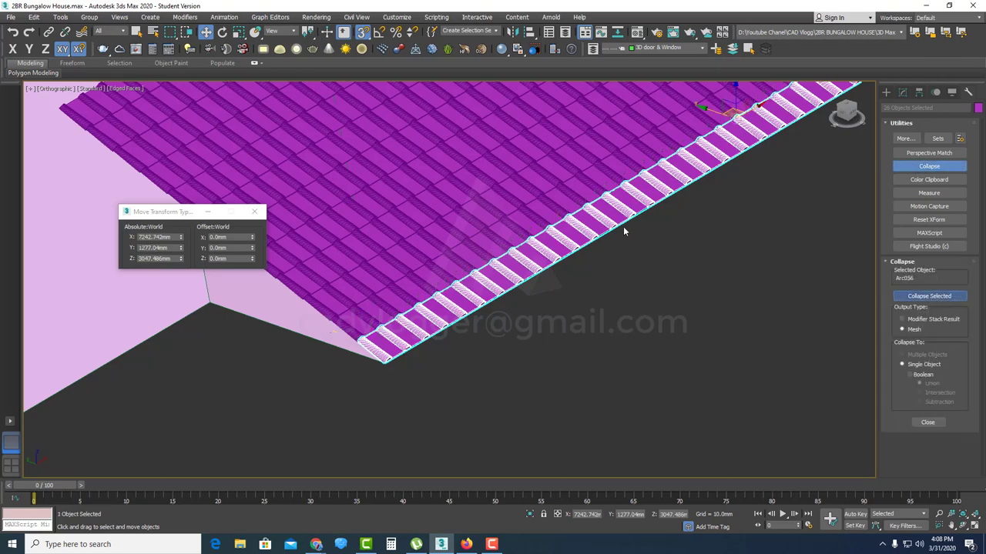
right_click(568, 203)
click(708, 321)
scroll(514, 281, up, 7)
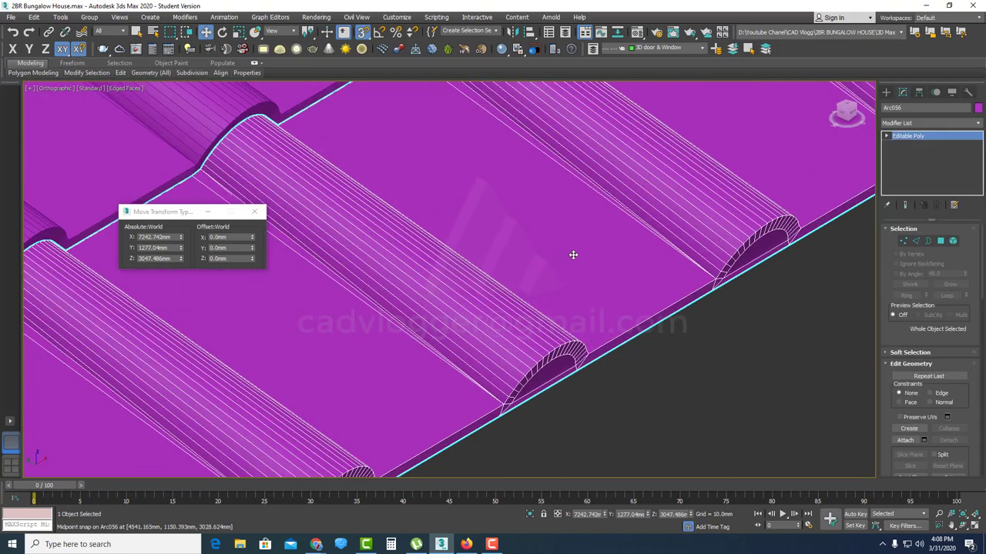
- Select all similar tiles on the porch slope, leaving the collapsed eave row out of the selection
scroll(570, 266, down, 8)
middle_drag(466, 288, 532, 349)
scroll(530, 348, up, 2)
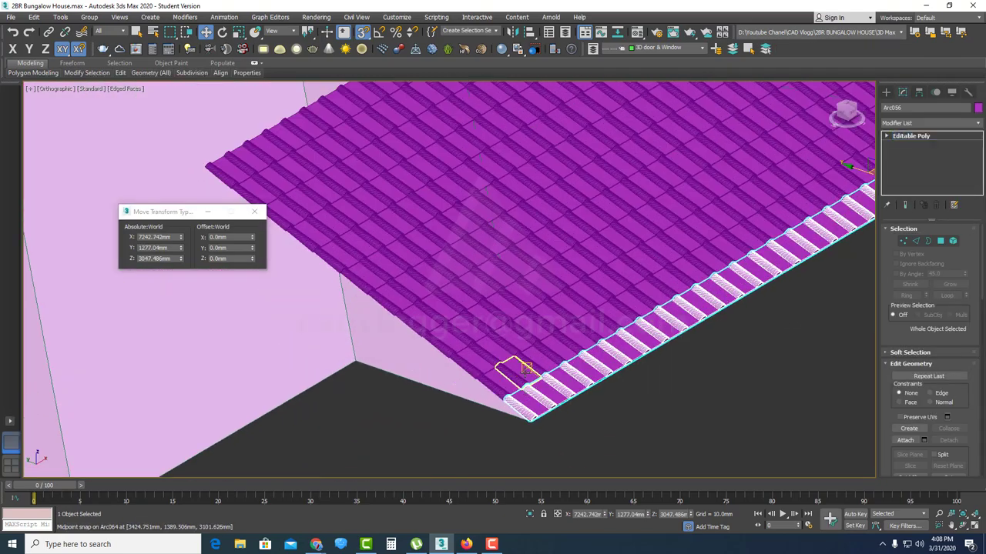
scroll(526, 369, down, 3)
right_click(521, 325)
mouse_move(597, 439)
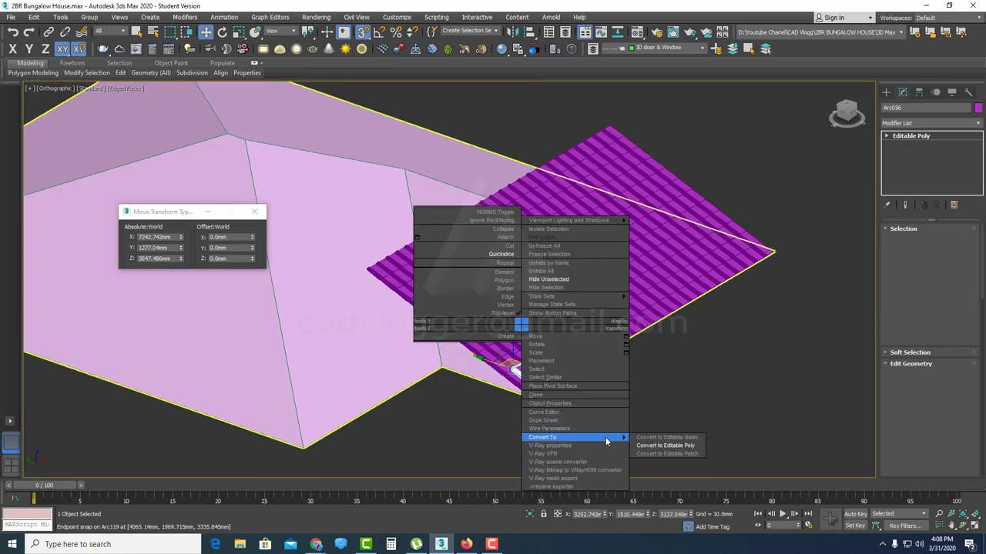
click(591, 379)
scroll(772, 319, up, 4)
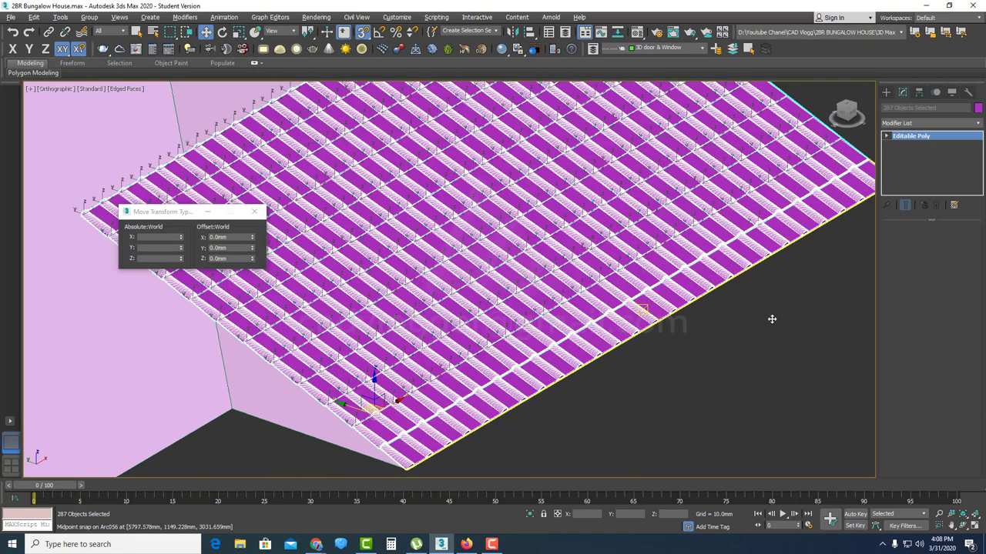
alt+click(793, 224)
- Collapse the remaining porch tiles into a single mesh object and convert it to editable poly
click(970, 93)
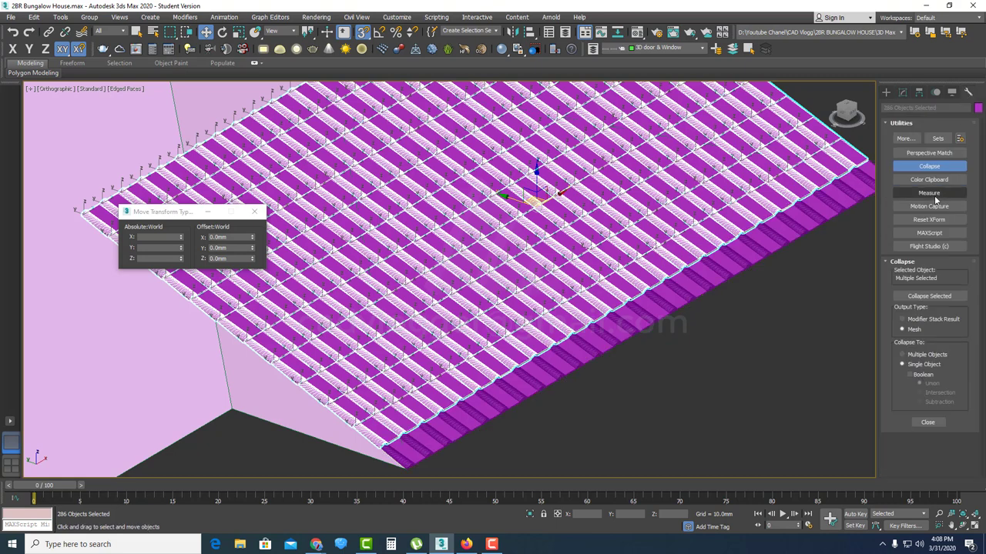
click(917, 297)
right_click(598, 238)
mouse_move(666, 352)
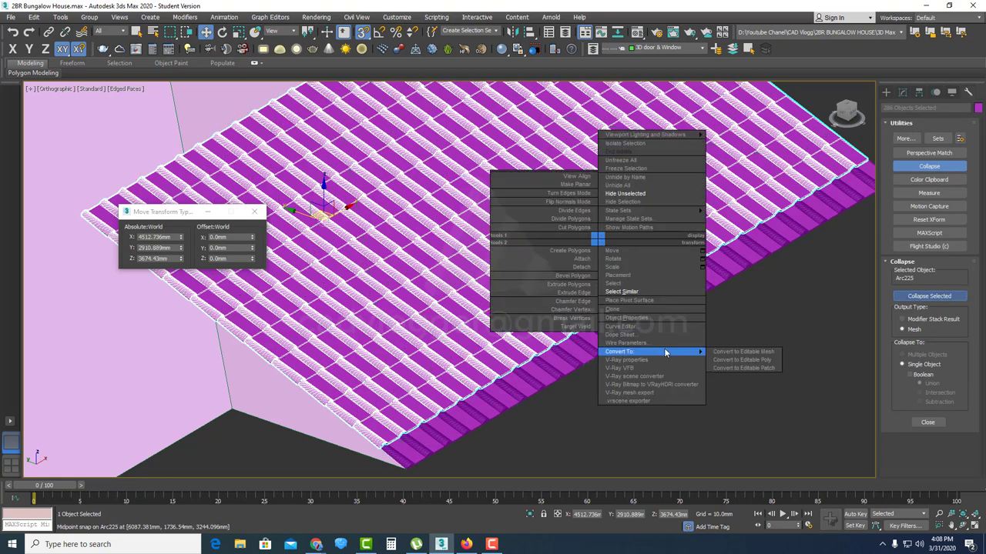
click(743, 360)
- Attach the eave row and the plain roof to the collapsed porch tile object
right_click(687, 245)
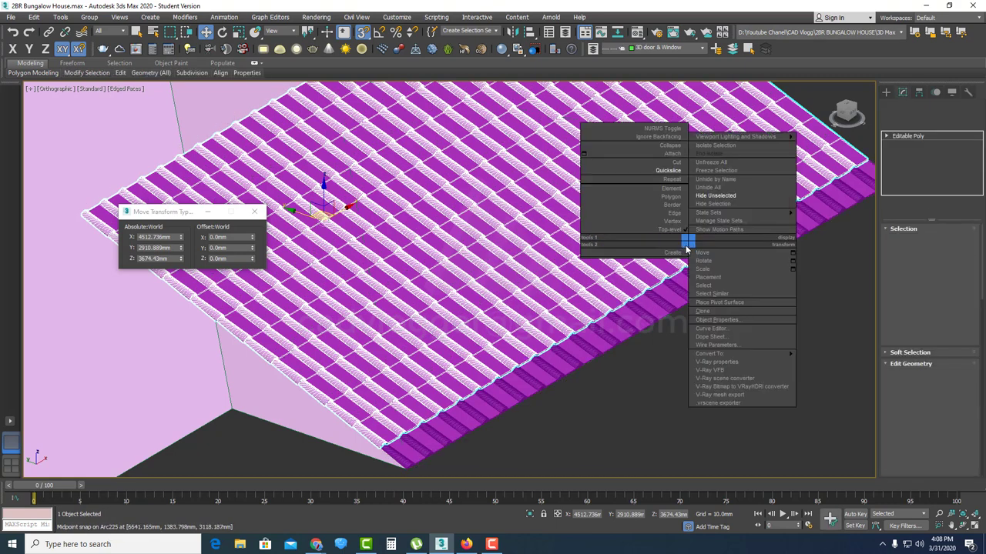
click(670, 154)
scroll(666, 323, down, 6)
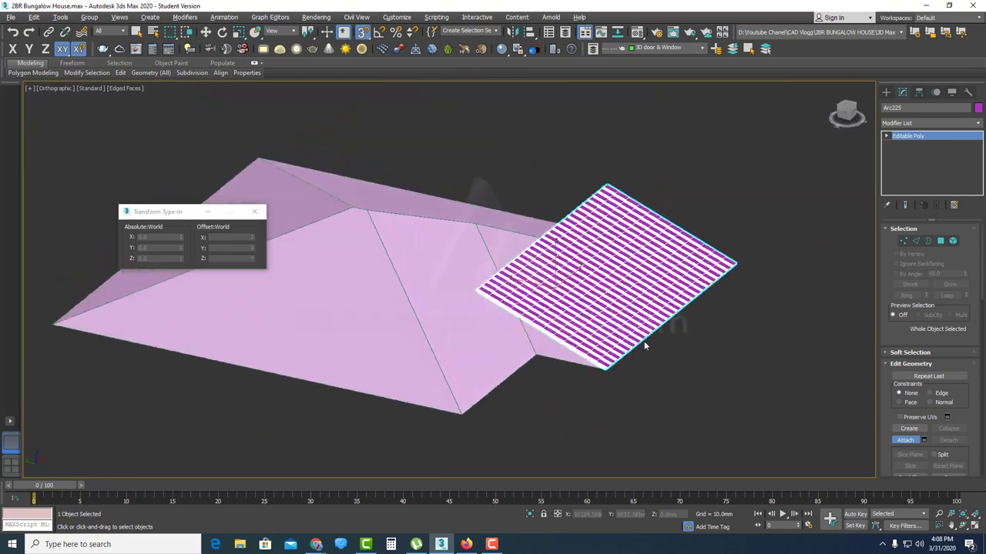
scroll(575, 331, up, 6)
scroll(577, 331, down, 5)
alt+middle_drag(576, 330, 512, 347)
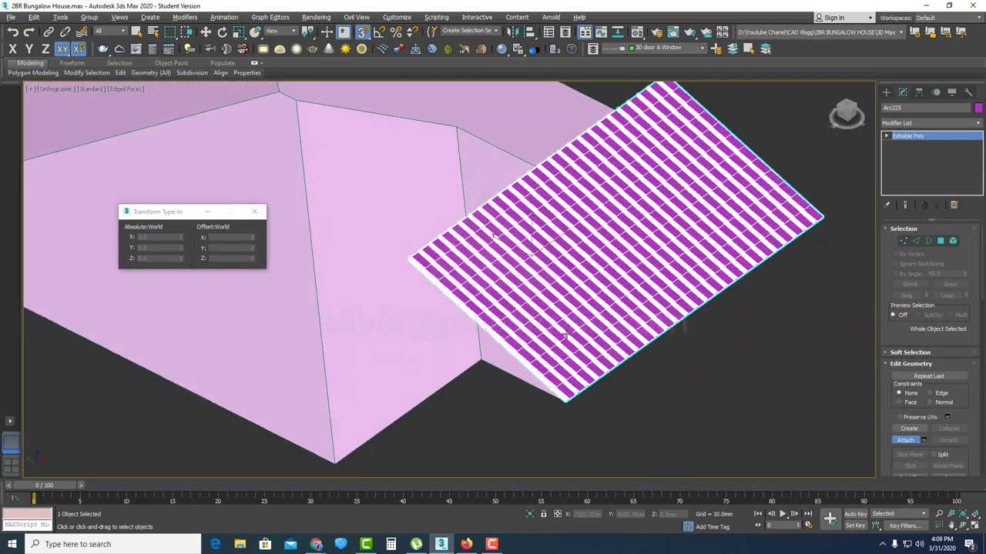
click(524, 381)
- QuickSlice the combined roof mesh in top view along the porch's left hip, from the eave corner up to the ridge end
key(t)
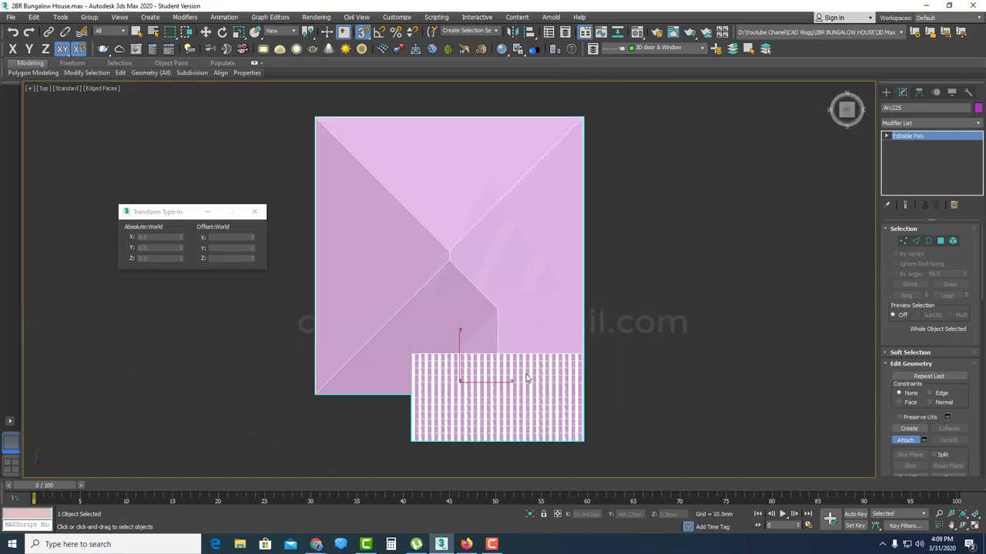
middle_drag(533, 380, 611, 267)
scroll(548, 317, up, 4)
key(F3)
key(w)
right_click(545, 223)
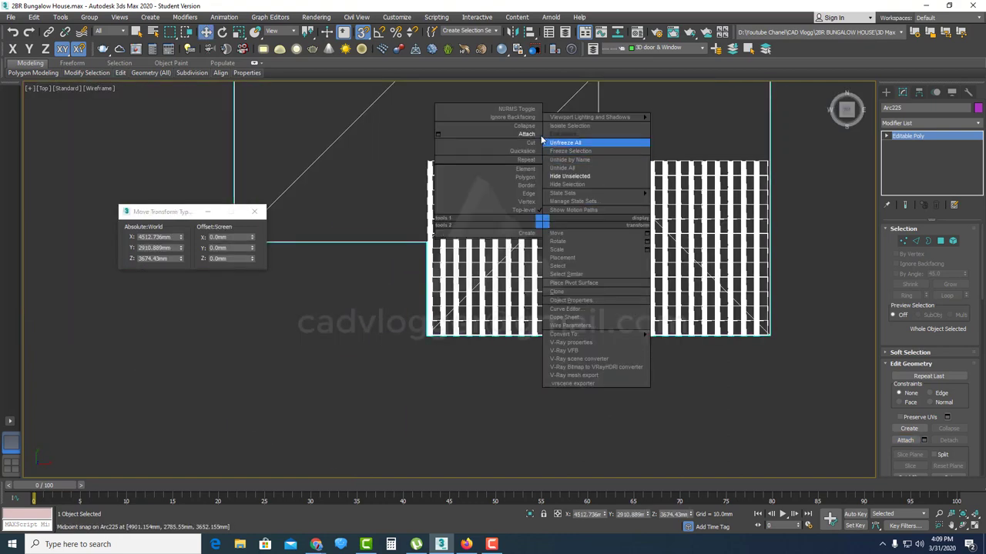
click(539, 143)
scroll(424, 374, up, 10)
scroll(404, 394, up, 8)
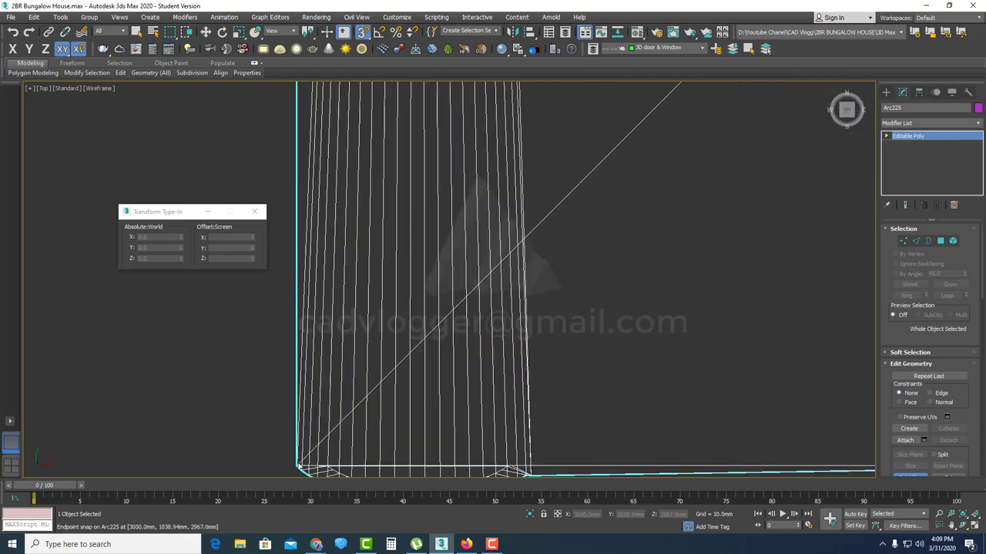
scroll(320, 454, down, 15)
scroll(551, 215, up, 5)
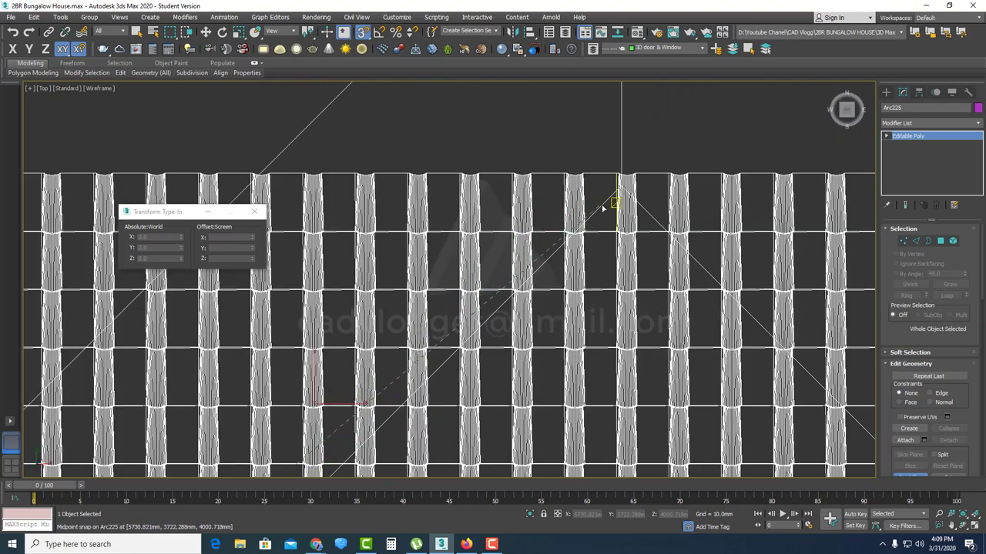
scroll(608, 202, up, 8)
mouse_move(608, 202)
mouse_down()
mouse_move(621, 187)
mouse_move(614, 214)
mouse_up()
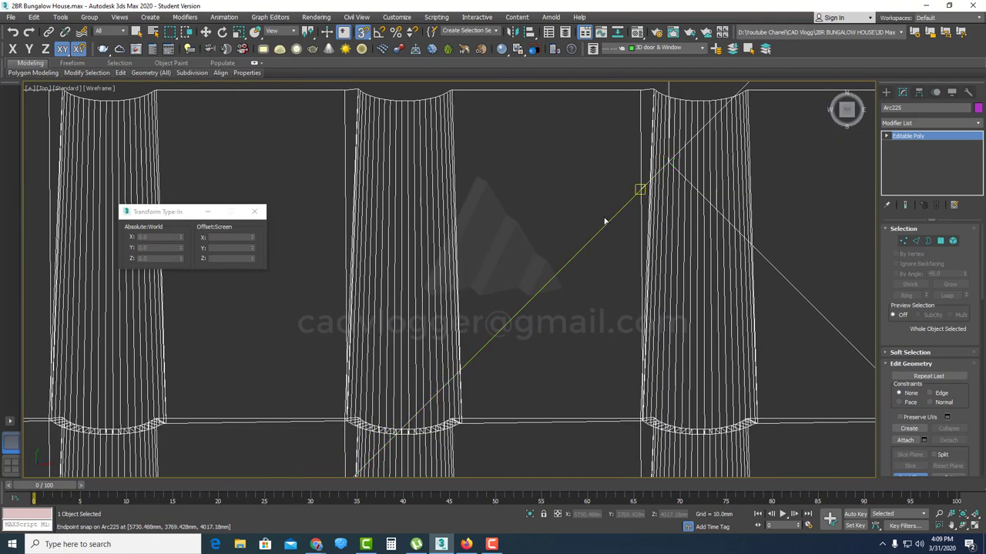
- QuickSlice the mesh along the porch's right hip, from the ridge end down to the eave corner
scroll(635, 231, down, 3)
click(741, 272)
scroll(742, 273, down, 6)
scroll(733, 390, down, 6)
middle_drag(732, 390, 534, 220)
scroll(636, 300, up, 8)
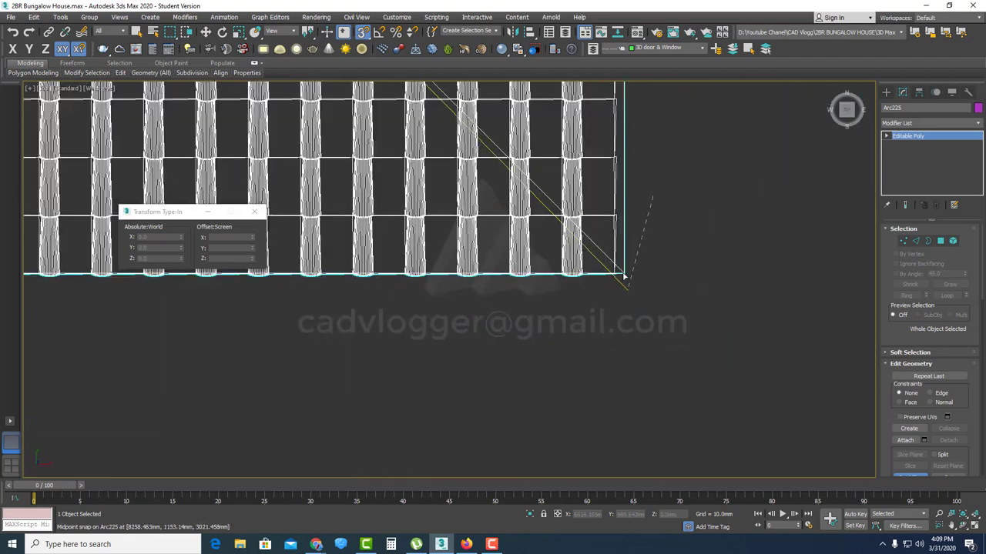
scroll(626, 275, up, 3)
mouse_move(625, 276)
mouse_down()
mouse_move(587, 238)
mouse_move(585, 298)
mouse_up()
scroll(583, 245, down, 4)
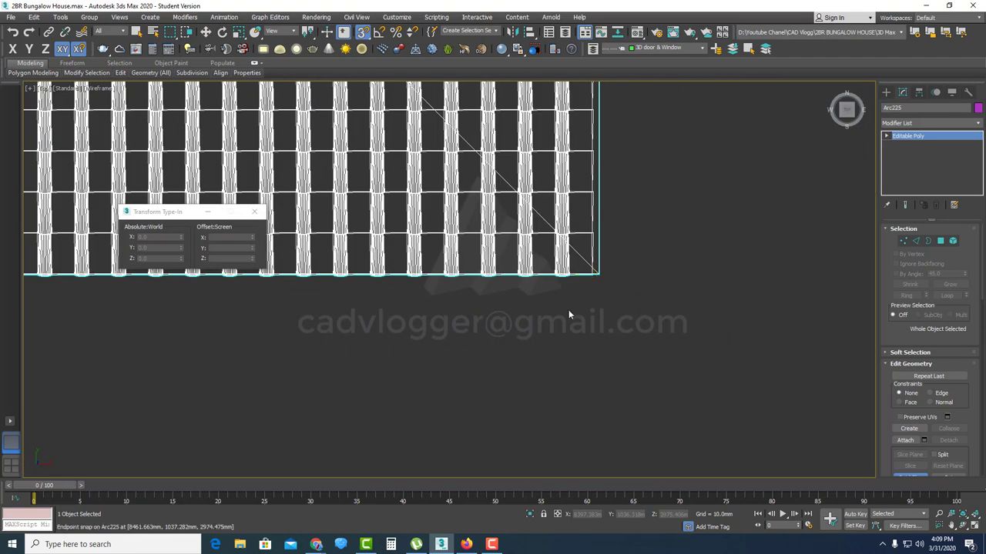
right_click(569, 309)
scroll(568, 309, down, 8)
alt+middle_drag(473, 270, 558, 190)
scroll(559, 191, up, 5)
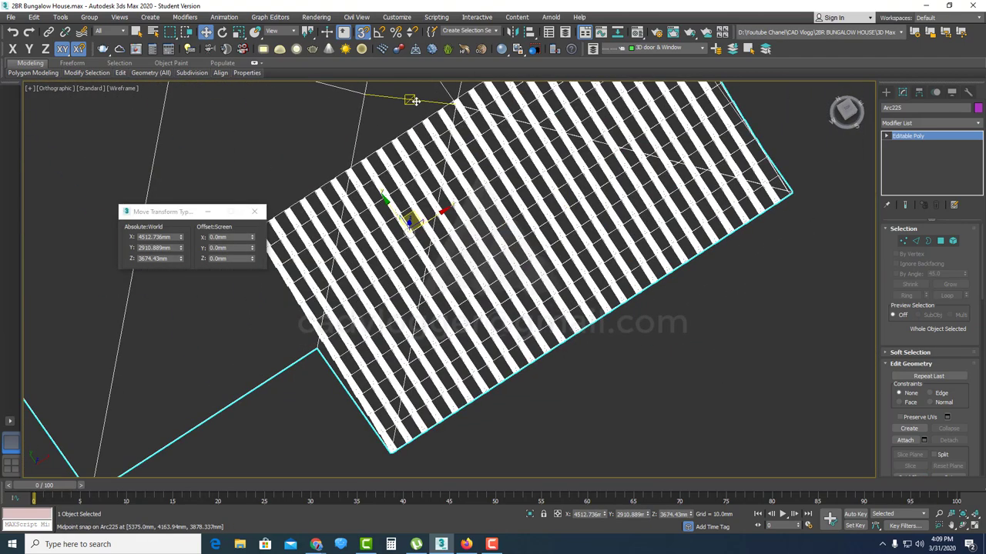
right_click(414, 102)
click(466, 86)
key(ctrl+z)
scroll(500, 164, down, 2)
scroll(471, 196, down, 2)
click(554, 161)
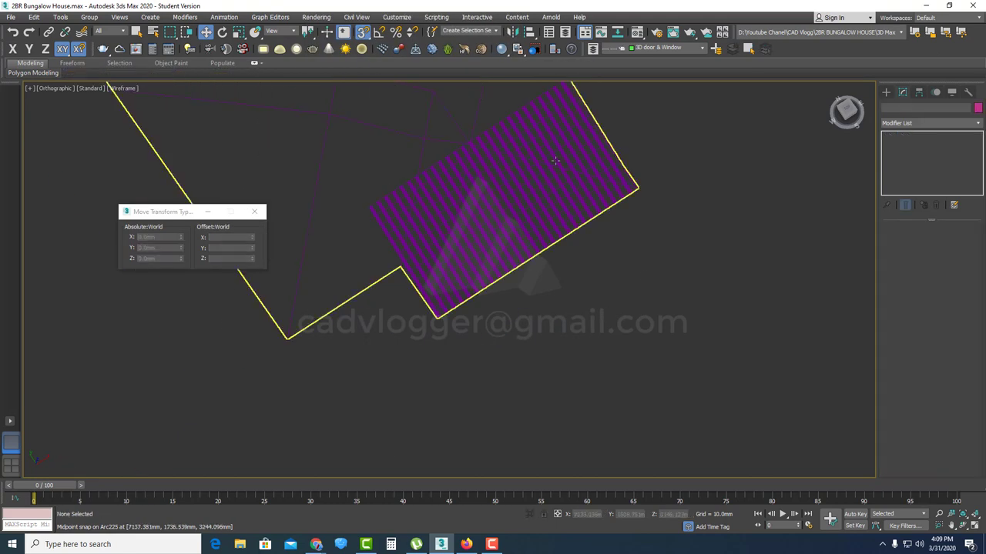
click(541, 132)
- Detach the plain roof element from the porch tiles as a separate object named Object002
mouse_move(416, 200)
alt+middle_down()
mouse_move(432, 163)
mouse_move(509, 295)
mouse_move(512, 258)
alt+middle_up()
key(F3)
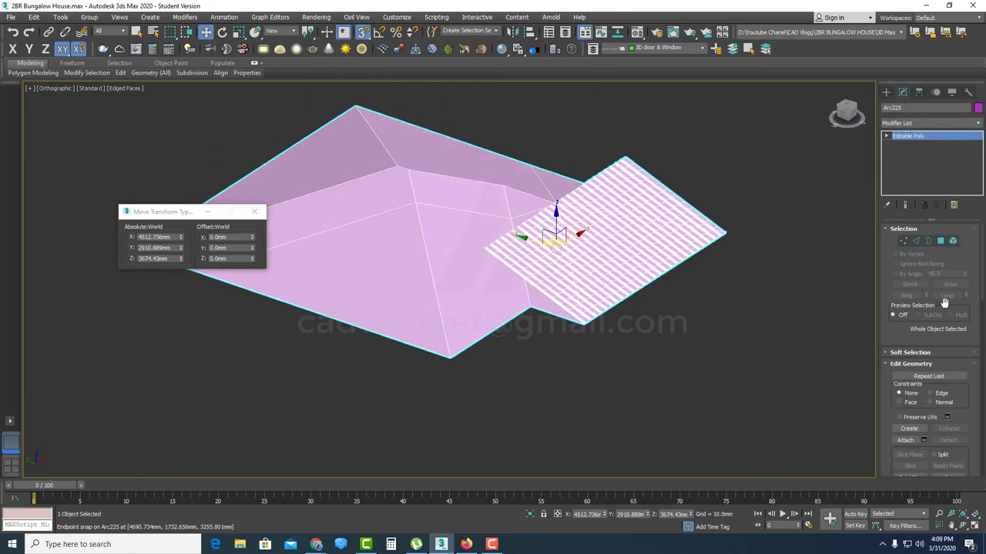
click(953, 241)
click(468, 228)
scroll(905, 354, down, 5)
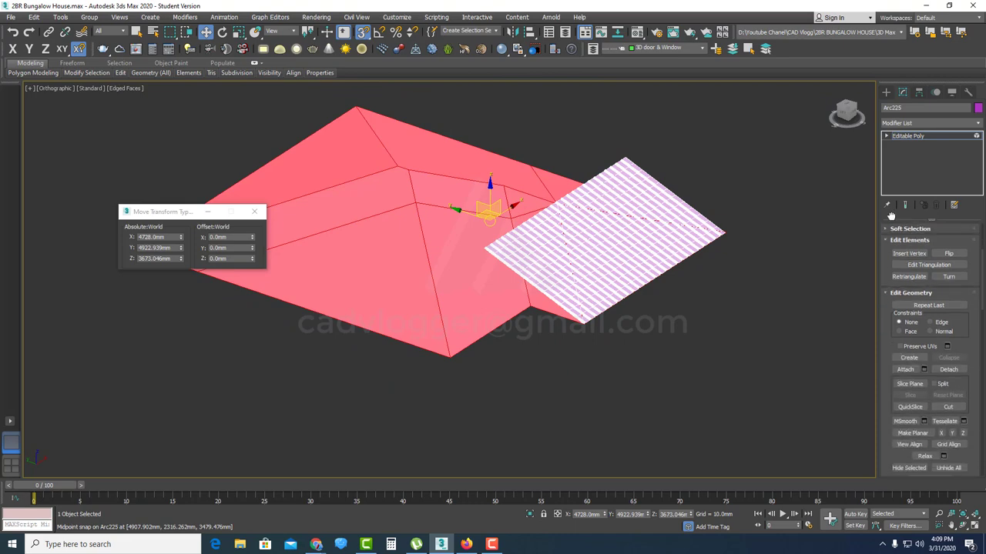
click(948, 354)
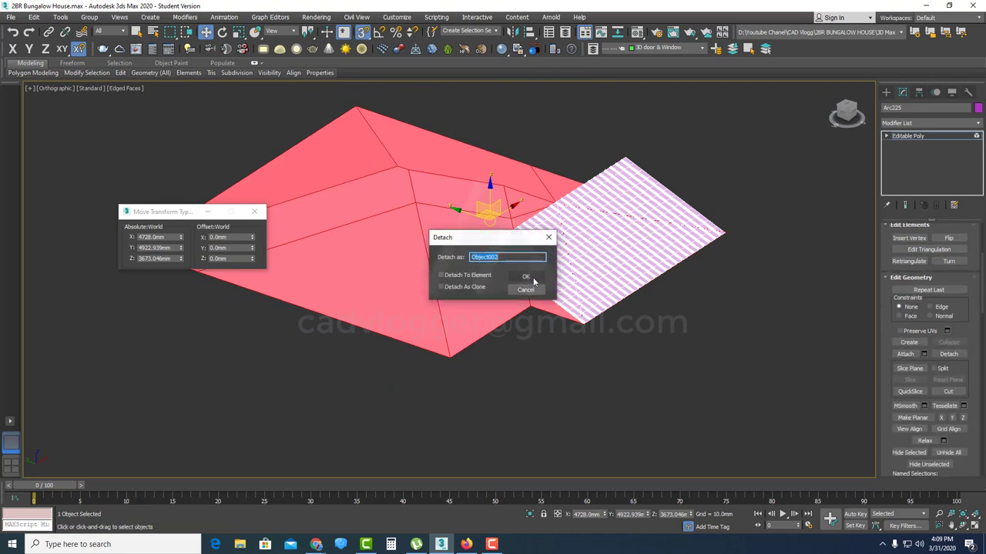
click(526, 277)
- Leave sub-object editing and hide the detached plain roof so only the porch tiles remain
click(955, 139)
click(462, 231)
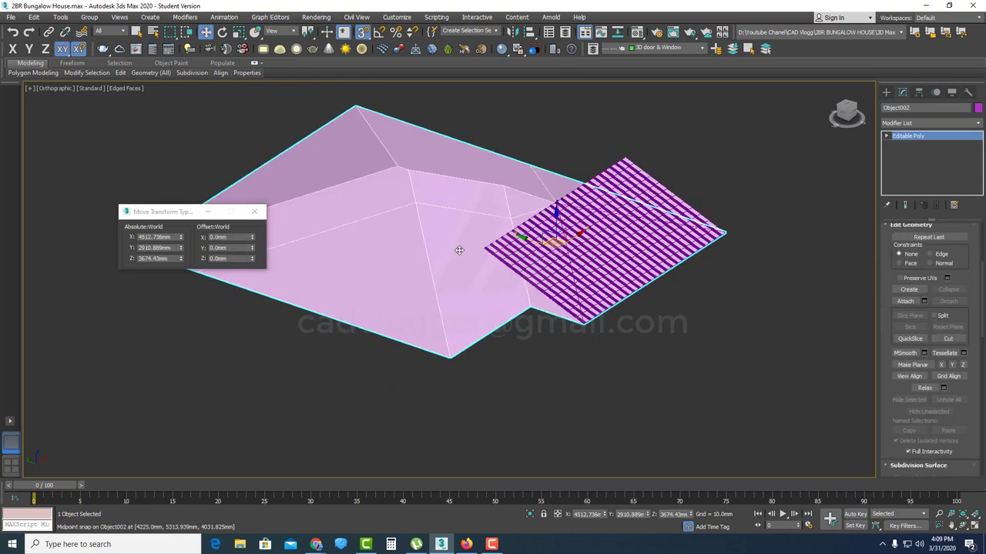
right_click(459, 246)
click(502, 210)
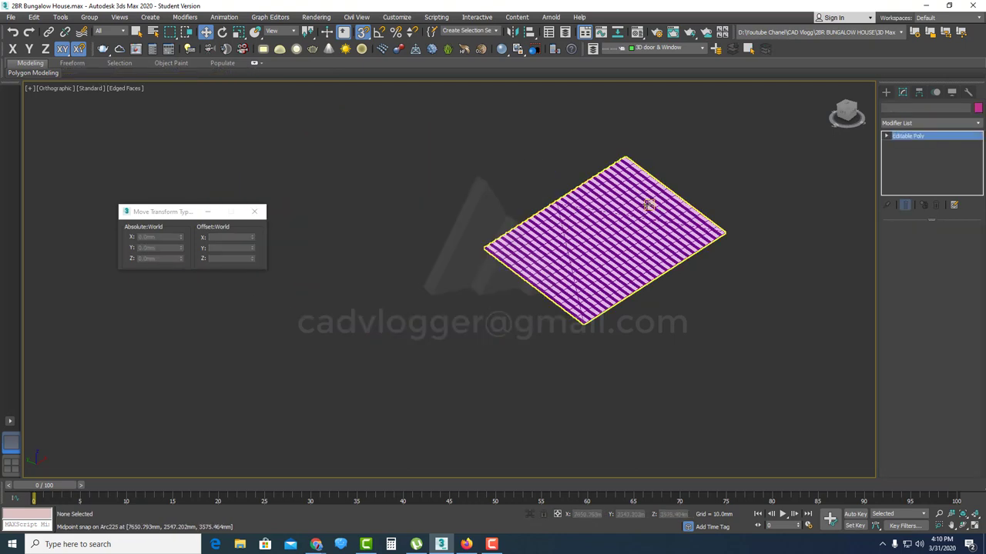
- Select the porch tiles in top view and delete the uppermost surplus polygons outside the right hip slice
click(649, 206)
key(t)
key(z)
click(940, 239)
drag(781, 96, 472, 149)
key(Delete)
- Delete the following rows of surplus tile polygons outside the upper part of the right hip slice
drag(779, 133, 522, 185)
click(953, 241)
click(714, 227)
key(4)
key(Delete)
key(Delete)
scroll(680, 223, up, 2)
drag(809, 169, 491, 204)
key(Delete)
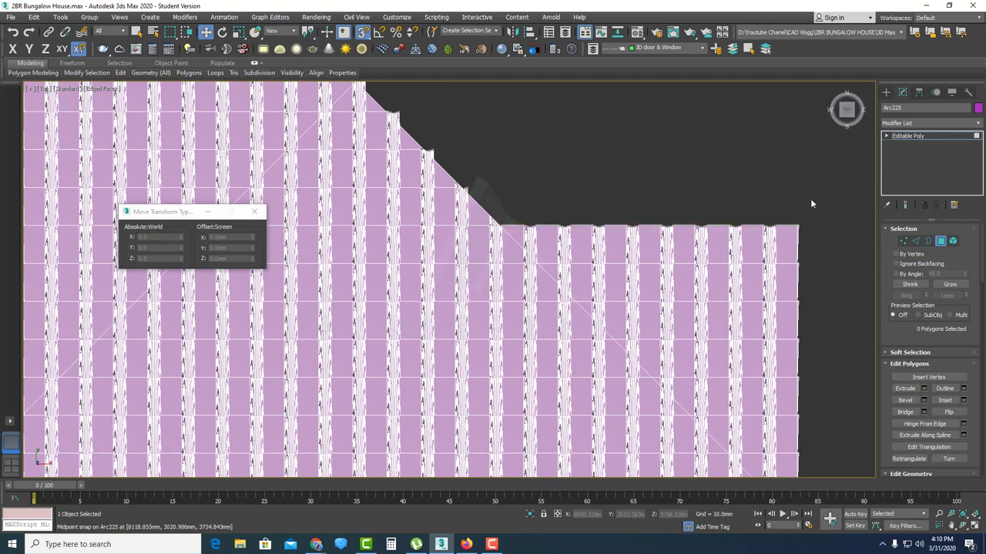
- Delete the surplus tile polygons beyond the middle of the right hip slice
drag(524, 246, 524, 246)
key(Delete)
middle_drag(650, 305, 561, 235)
drag(723, 175, 501, 246)
key(Delete)
key(Delete)
- Delete the surplus tile rows outside the lower part of the right hip slice, near the eave
drag(761, 224, 553, 278)
key(Delete)
drag(746, 281, 601, 314)
key(Delete)
scroll(606, 310, down, 4)
alt+middle_drag(606, 310, 389, 251)
key(t)
- Delete the leftover tile polygons overhanging the right slice line right beside the ridge end
scroll(531, 186, up, 5)
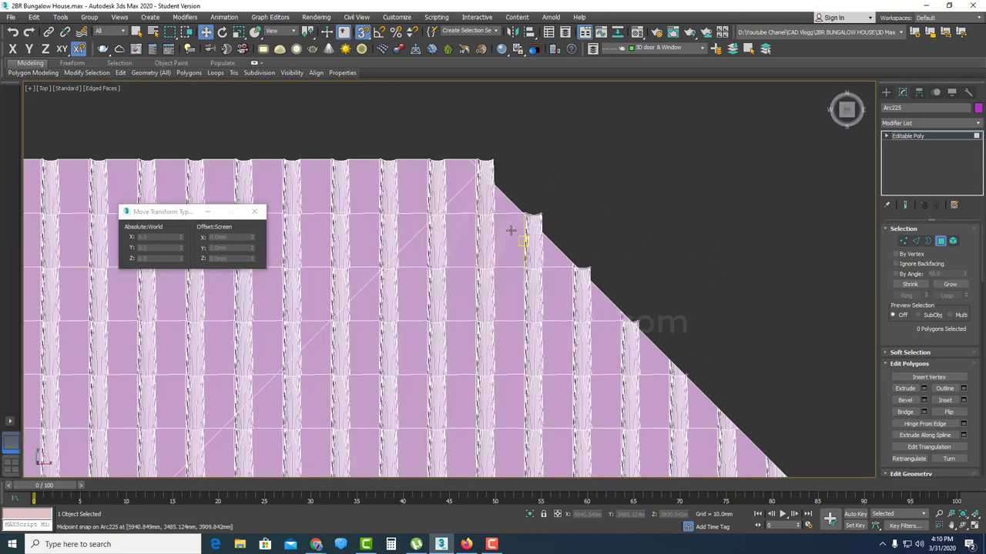
scroll(487, 225, up, 4)
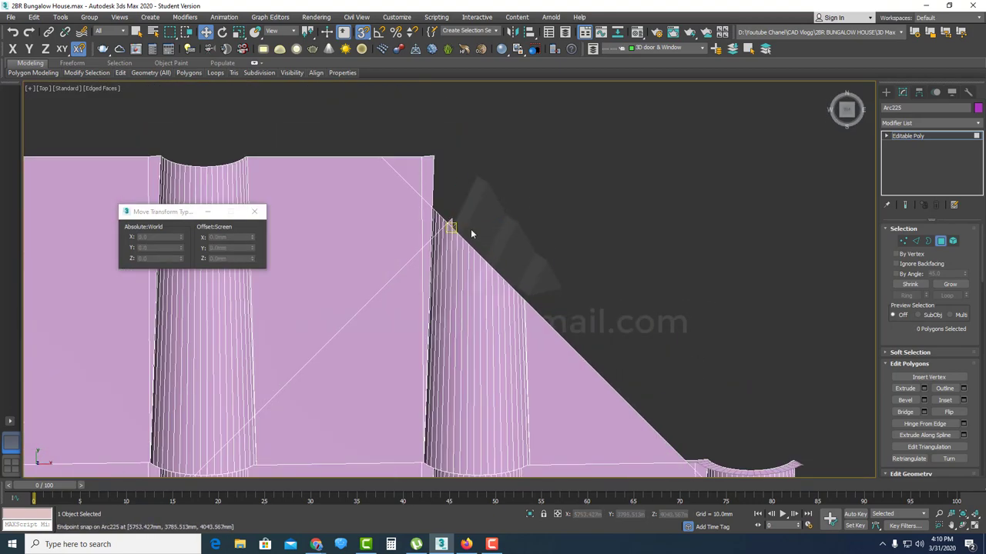
middle_drag(473, 234, 567, 258)
scroll(570, 237, up, 3)
click(486, 251)
key(Delete)
- Delete the curved tile ends protruding past the right slice line in the rows below the ridge
scroll(486, 251, down, 5)
middle_drag(591, 347, 563, 255)
scroll(563, 255, up, 5)
drag(671, 197, 479, 250)
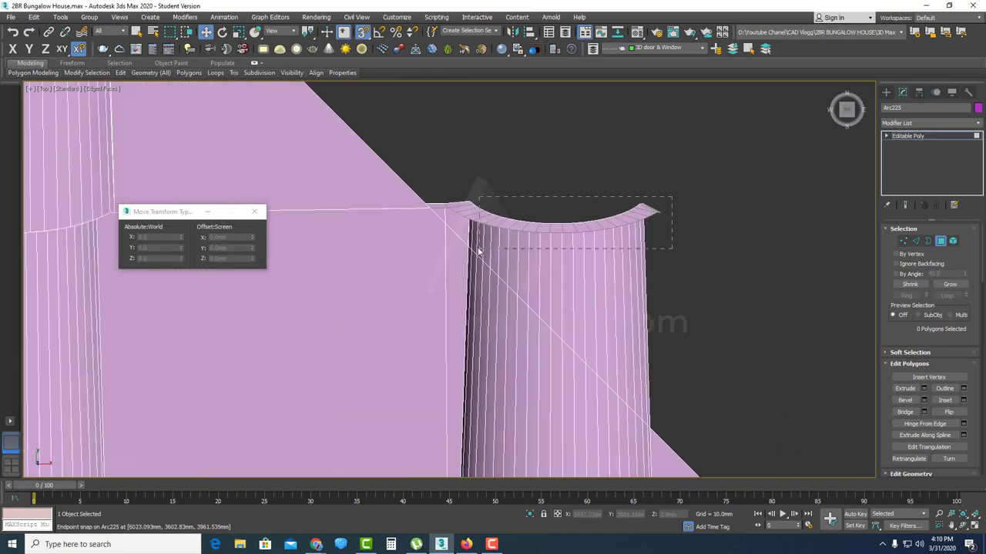
scroll(478, 250, down, 5)
scroll(516, 207, up, 5)
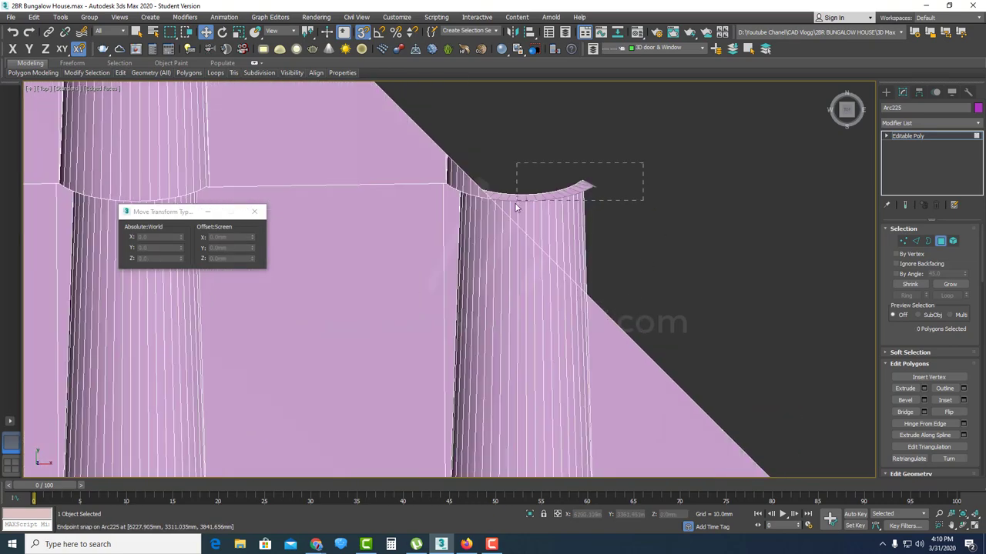
scroll(493, 208, up, 3)
key(Delete)
- Delete the tile remnant that still sticks out past the slice midway down the right hip
scroll(464, 254, down, 5)
middle_drag(685, 453, 640, 286)
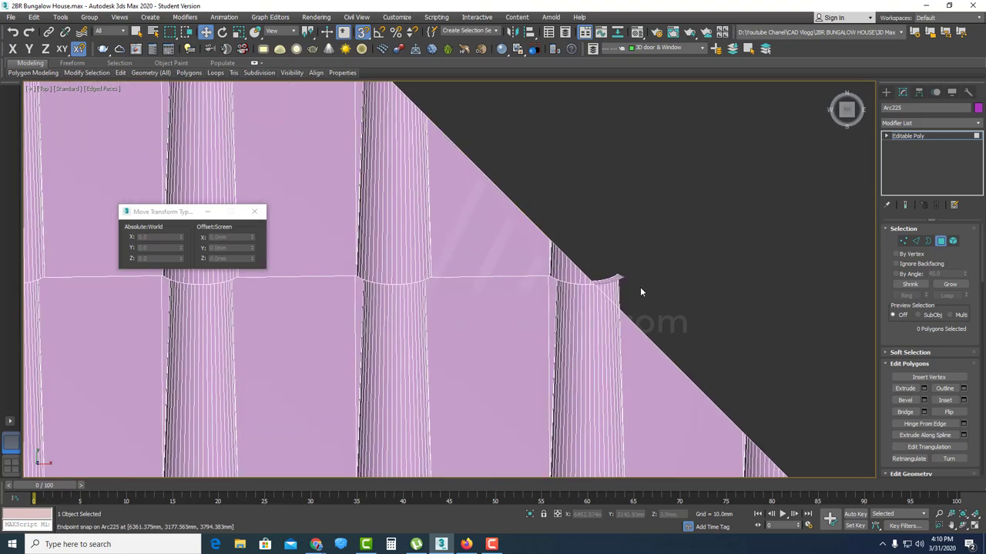
scroll(640, 288, up, 4)
drag(625, 191, 513, 260)
key(Delete)
scroll(495, 245, up, 4)
scroll(494, 245, down, 6)
scroll(490, 245, down, 6)
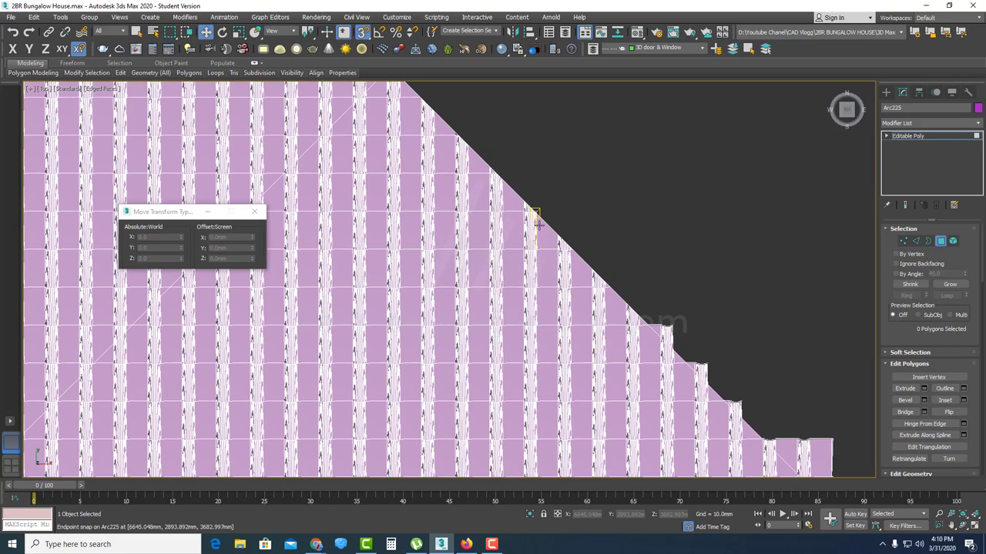
- Undo the last deletion and delete the surplus tile polygons outside the left slice line just below the ridge
key(ctrl+z)
scroll(701, 222, up, 6)
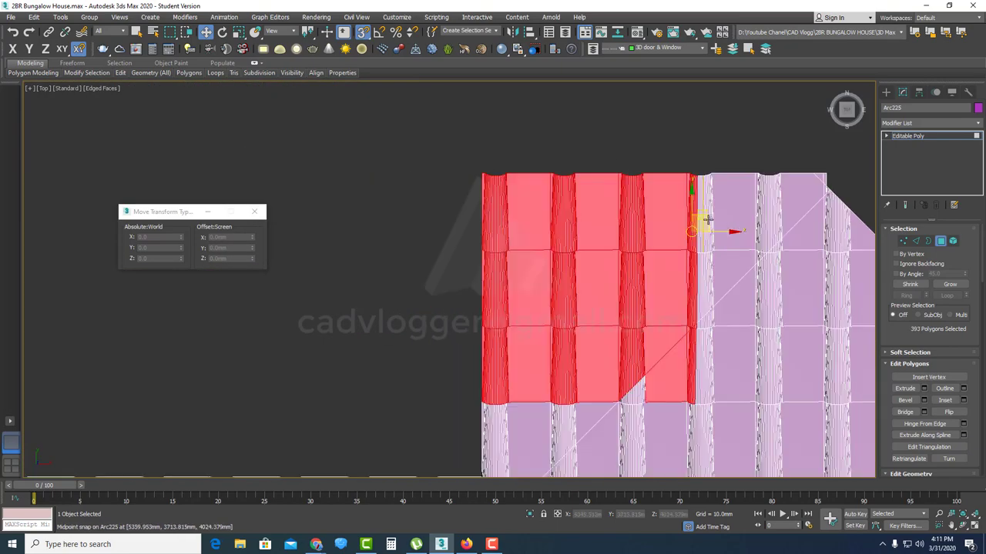
middle_drag(827, 169, 592, 218)
scroll(592, 218, up, 4)
drag(553, 228, 550, 230)
key(Delete)
middle_drag(480, 370, 618, 195)
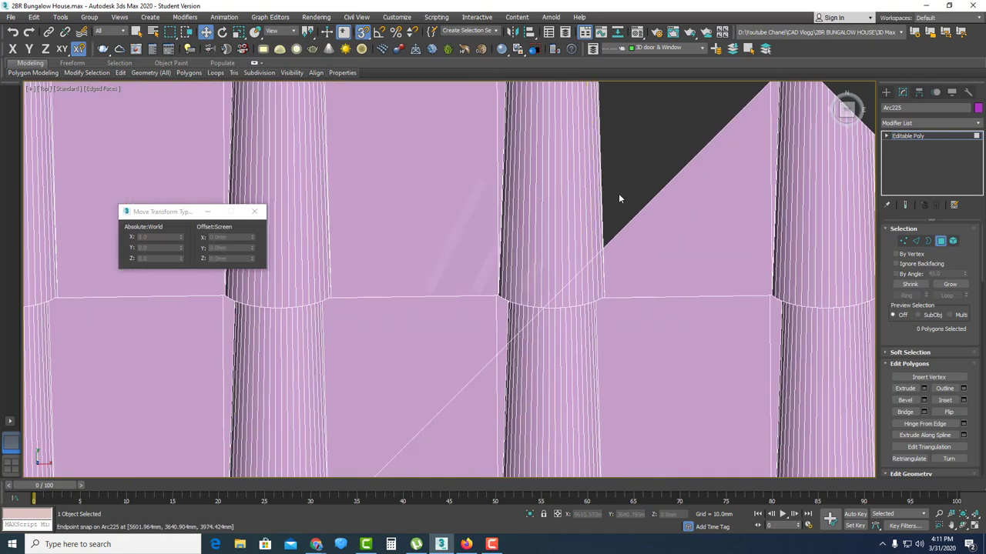
drag(618, 196, 508, 261)
key(Delete)
- Delete the surplus tile polygons outside the left slice line in the upper rows of the porch slope
middle_drag(438, 291, 548, 139)
scroll(570, 142, up, 4)
drag(684, 106, 544, 178)
key(Delete)
scroll(655, 157, up, 5)
middle_drag(823, 129, 576, 147)
drag(614, 163, 498, 207)
key(Delete)
scroll(505, 226, down, 6)
middle_drag(216, 453, 556, 205)
drag(558, 203, 366, 230)
key(Delete)
- Delete the overhanging tile ends and flat surplus pieces in the next rows down the left slice line
middle_drag(434, 396, 586, 185)
scroll(586, 185, up, 5)
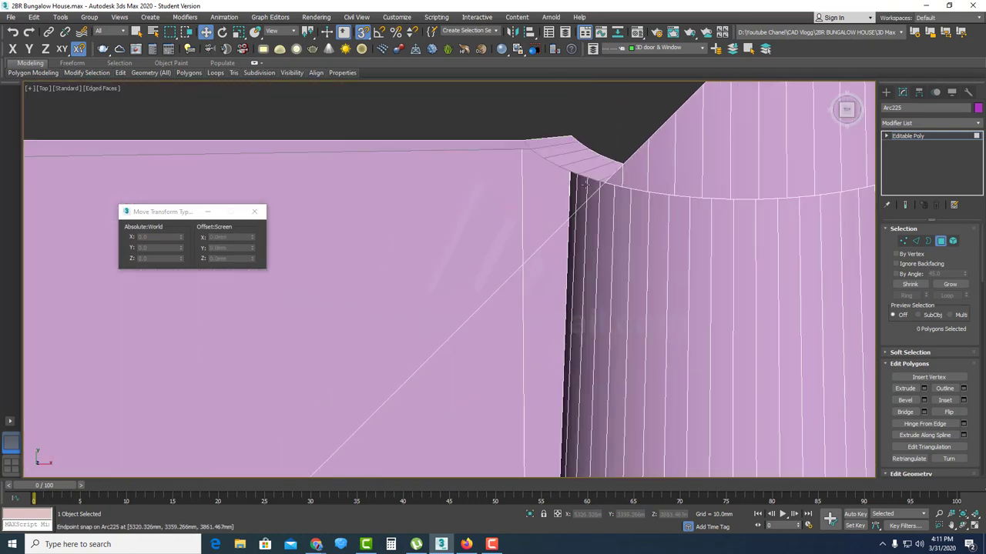
drag(529, 180, 530, 179)
scroll(539, 175, up, 5)
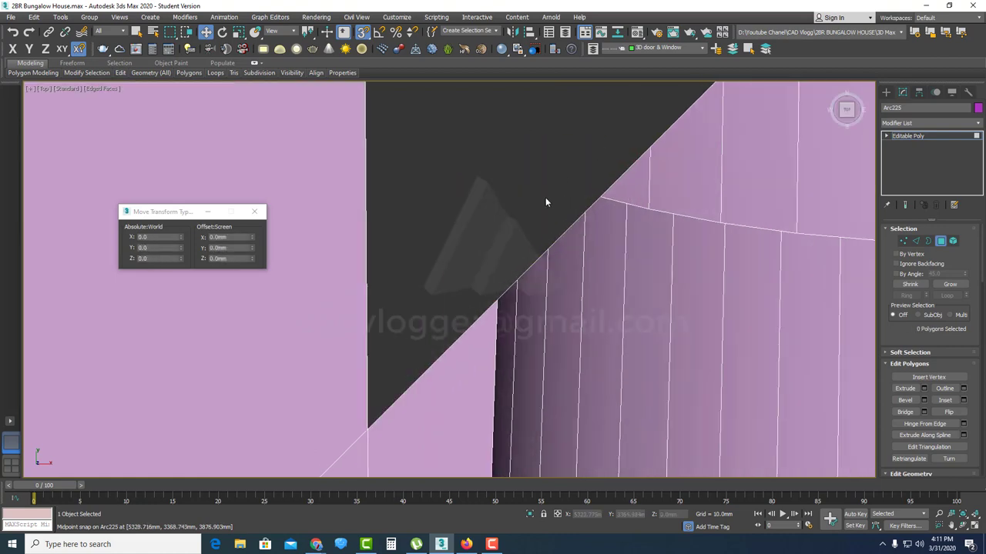
scroll(542, 201, down, 6)
click(376, 203)
key(Delete)
scroll(377, 203, down, 8)
middle_drag(280, 290, 513, 183)
scroll(514, 184, up, 4)
drag(586, 170, 321, 148)
key(Delete)
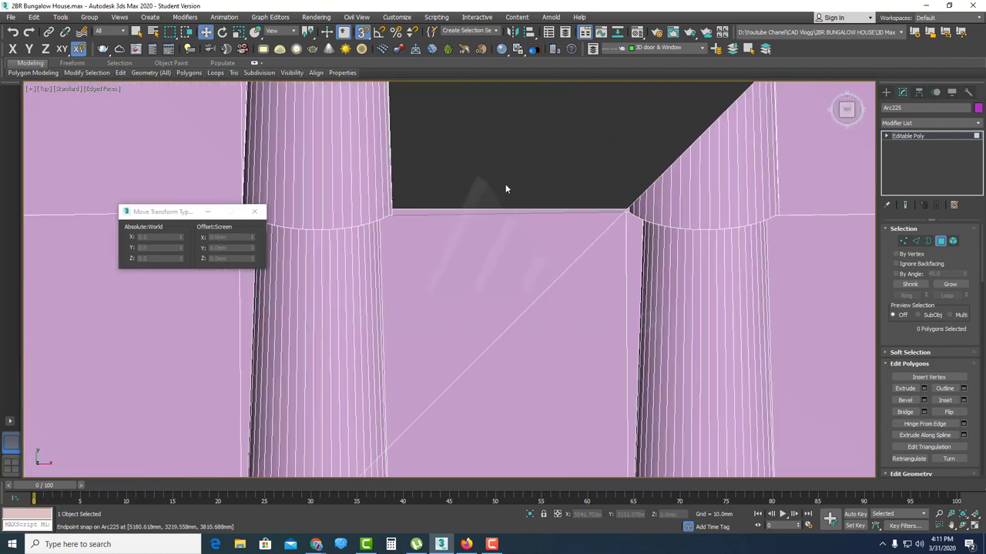
drag(506, 189, 299, 248)
key(Delete)
- Delete the surplus tile columns outside the left slice line around the middle of the porch slope
middle_drag(308, 443, 598, 185)
drag(597, 185, 471, 220)
key(Delete)
middle_drag(480, 226, 596, 46)
drag(509, 158, 273, 228)
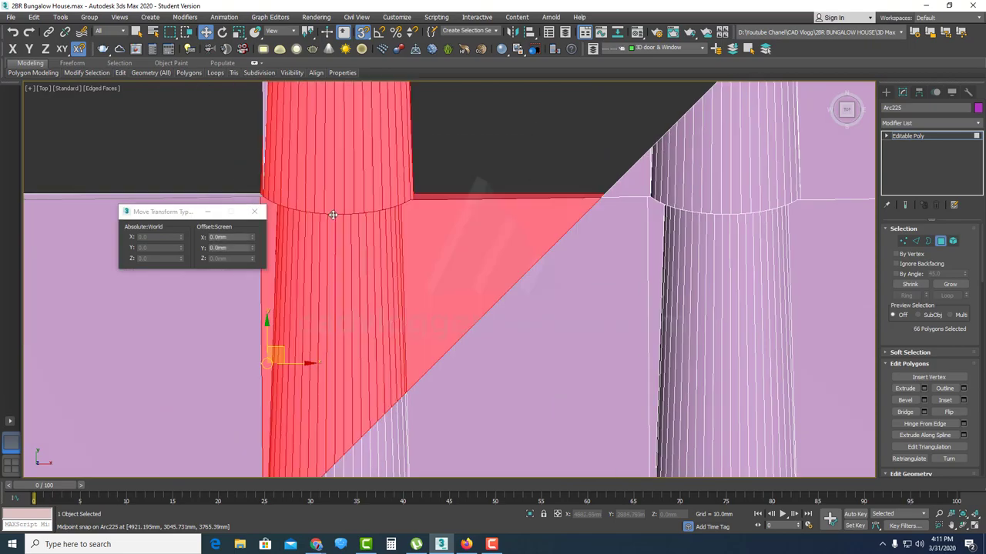
key(Delete)
scroll(333, 215, down, 3)
middle_drag(308, 269, 513, 163)
drag(511, 163, 345, 127)
key(Delete)
middle_drag(427, 247, 608, 97)
drag(612, 92, 495, 146)
key(Delete)
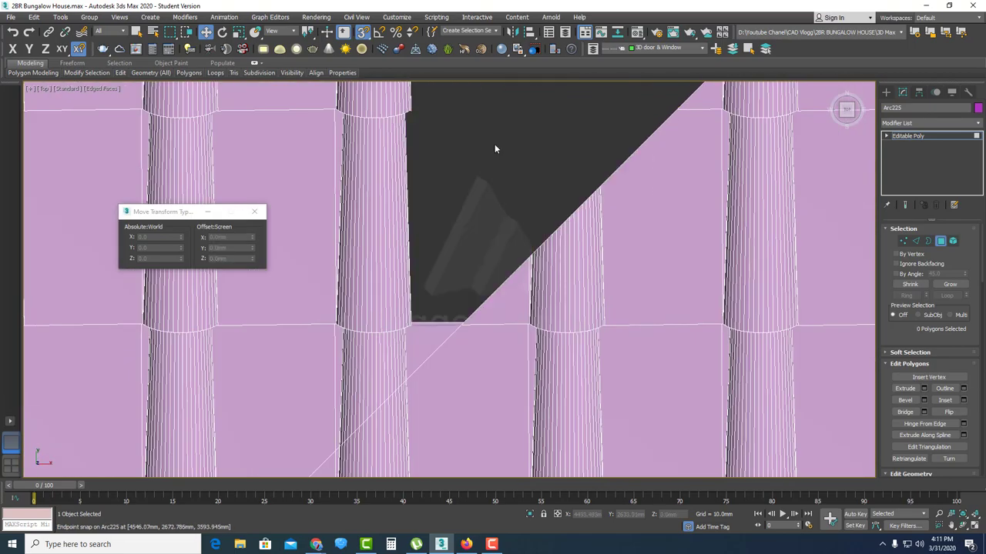
- Delete the surplus tile polygons outside the left slice line in the rows below the slope's middle
middle_drag(399, 325, 561, 137)
scroll(561, 137, up, 1)
drag(560, 137, 428, 167)
key(Delete)
scroll(429, 168, down, 4)
middle_drag(382, 241, 519, 178)
scroll(528, 176, up, 6)
drag(595, 130, 310, 222)
key(Delete)
- Delete the surplus tile polygons and overhanging tile ends outside the left slice line in the lower rows of the porch slope
scroll(311, 222, down, 6)
middle_drag(296, 308, 592, 175)
drag(592, 175, 466, 271)
key(Delete)
middle_drag(396, 228, 617, 139)
scroll(617, 138, up, 6)
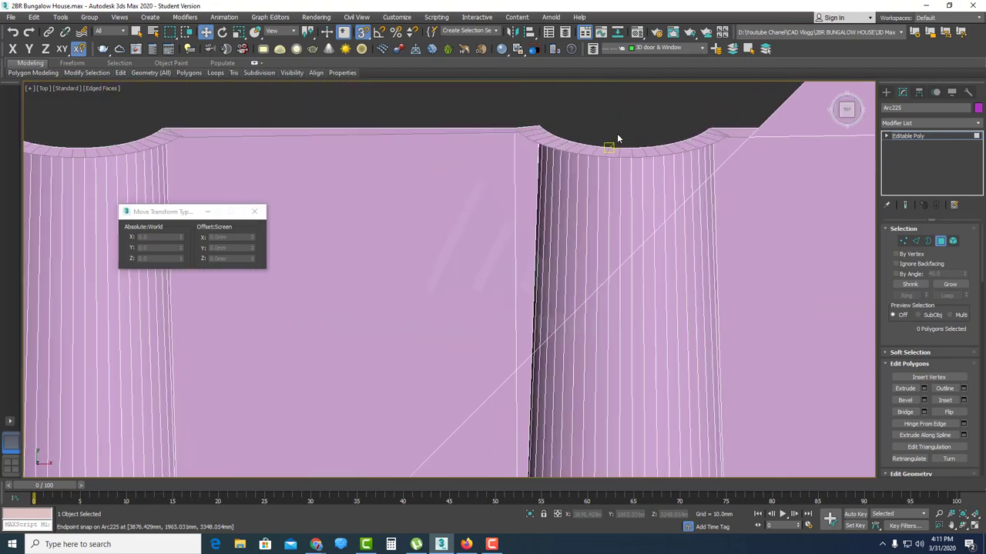
drag(636, 125, 512, 171)
key(Delete)
middle_drag(702, 171, 546, 212)
drag(580, 145, 513, 189)
key(Delete)
- Delete the surplus strip of tiles outside the left slice line in the next lower row, plus the leftover tile end
scroll(462, 213, down, 6)
middle_drag(406, 255, 511, 205)
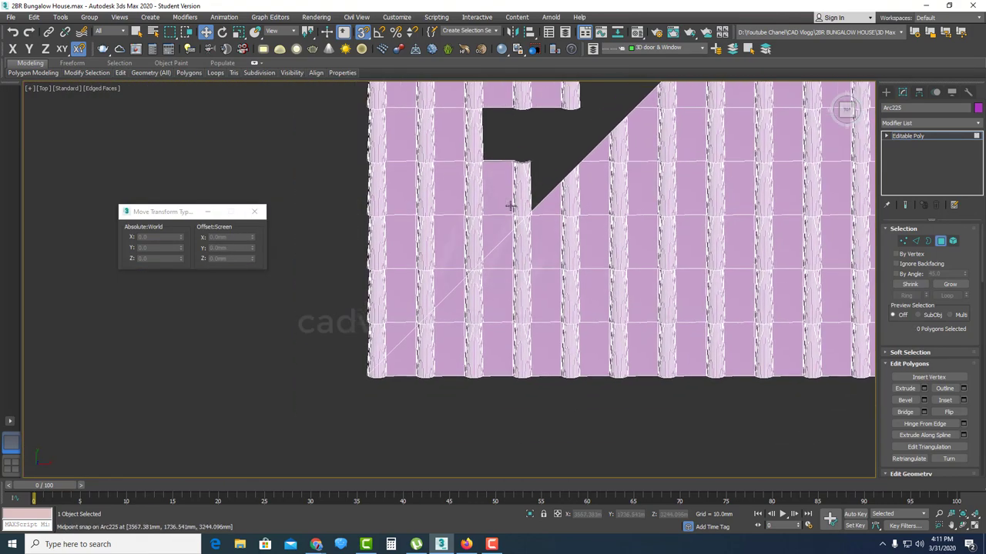
scroll(541, 181, up, 1)
drag(548, 153, 236, 208)
key(Delete)
scroll(464, 221, up, 4)
drag(629, 207, 566, 264)
key(Delete)
- Delete the small overhanging polygons of the curved tile end where it crosses the left slice line, keeping the polygons inside
middle_drag(674, 235, 562, 192)
scroll(562, 192, up, 4)
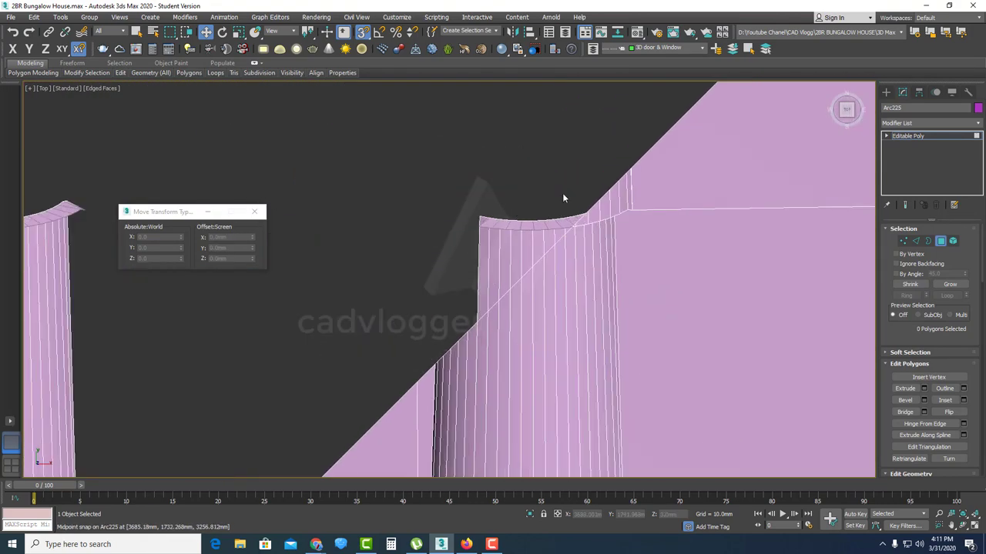
drag(563, 192, 451, 237)
key(Delete)
scroll(593, 212, up, 5)
key(ctrl+z)
drag(542, 216, 513, 233)
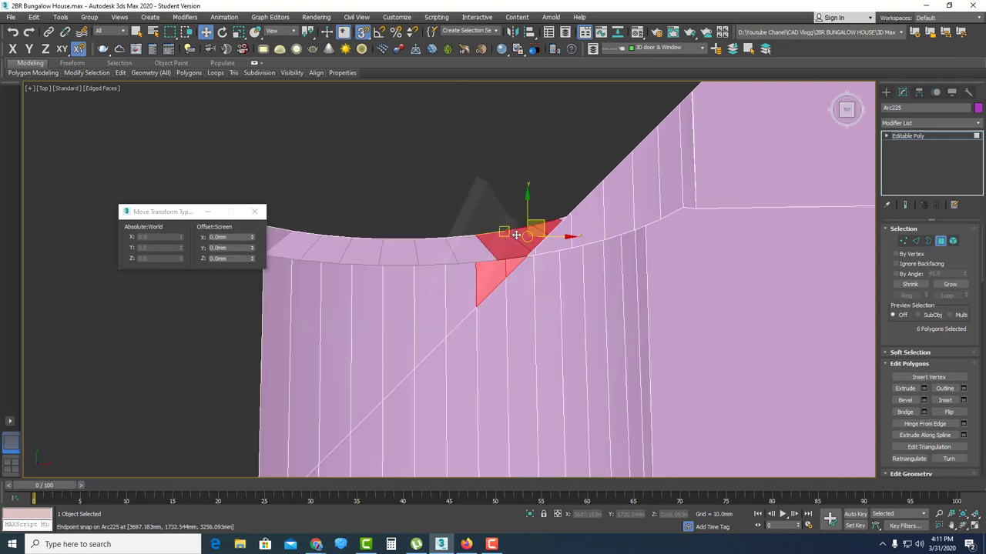
key(Delete)
scroll(568, 219, up, 6)
drag(534, 194, 505, 215)
key(Delete)
- Delete the surplus tile rows outside the left slice line a few rows above the eave
scroll(470, 239, down, 7)
middle_drag(416, 257, 568, 192)
drag(585, 168, 399, 203)
key(Delete)
scroll(386, 277, down, 5)
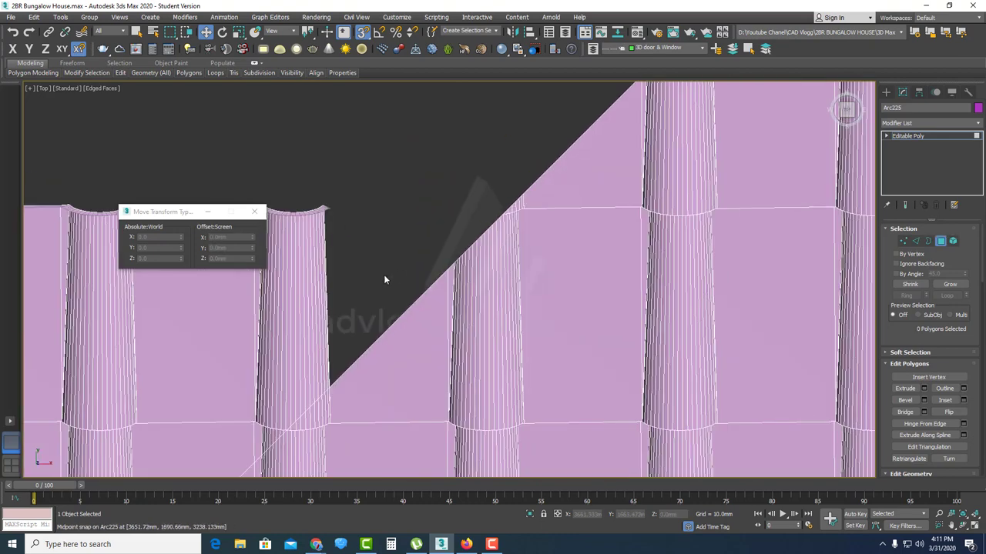
middle_drag(385, 277, 573, 214)
drag(570, 193, 392, 209)
key(Delete)
scroll(398, 139, down, 5)
drag(570, 143, 445, 202)
key(Delete)
- Delete the last surplus tile ends and columns outside the left slice line down to the porch slope's left eave corner
scroll(635, 204, up, 2)
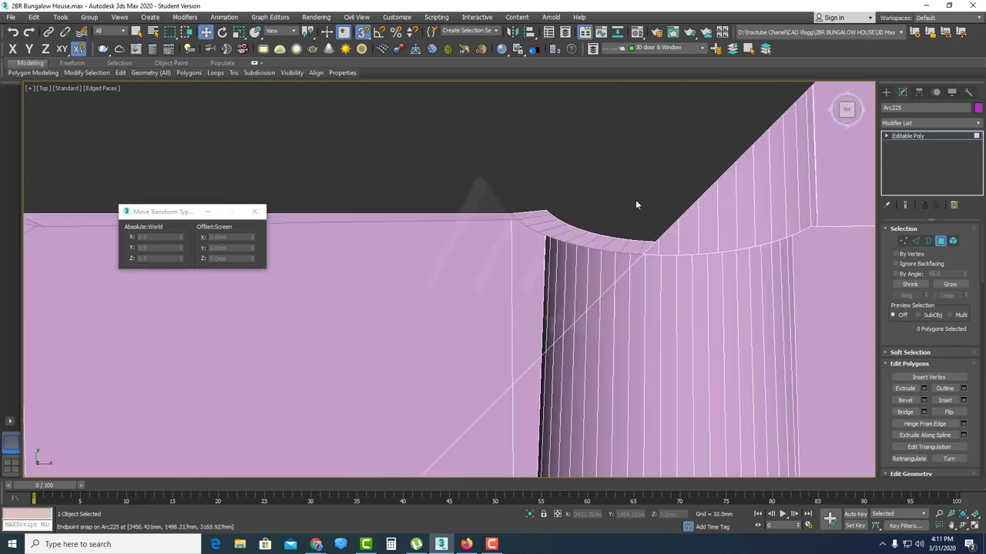
drag(447, 258, 433, 259)
key(Delete)
scroll(608, 239, up, 4)
scroll(524, 263, down, 10)
middle_drag(478, 270, 596, 195)
drag(594, 154, 392, 209)
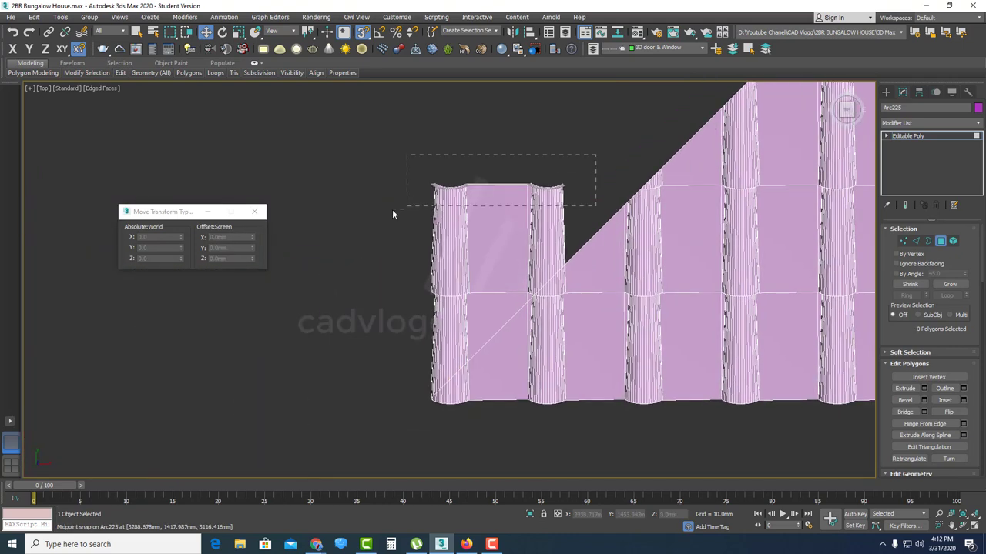
key(Delete)
scroll(539, 297, up, 4)
scroll(608, 219, up, 2)
scroll(569, 248, down, 2)
scroll(594, 231, up, 3)
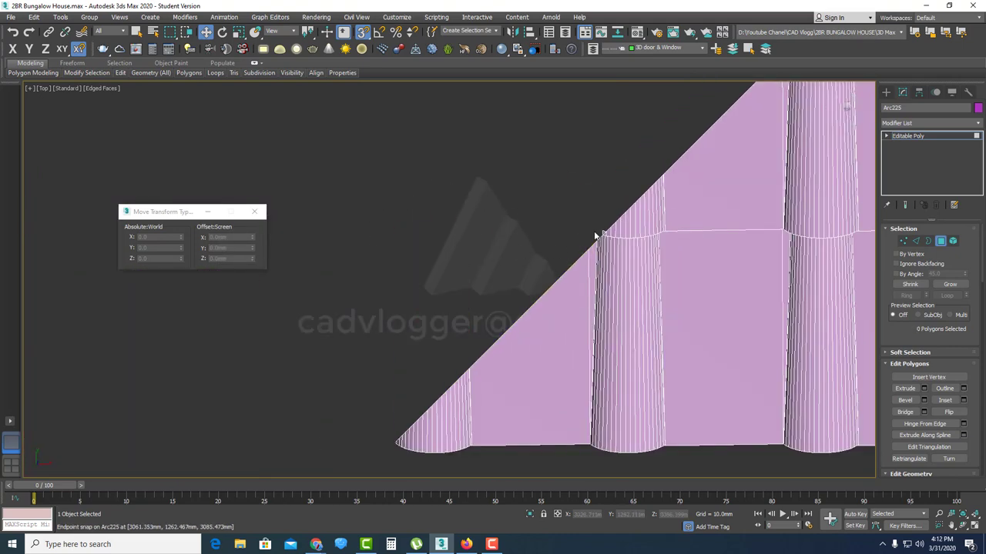
scroll(616, 281, down, 5)
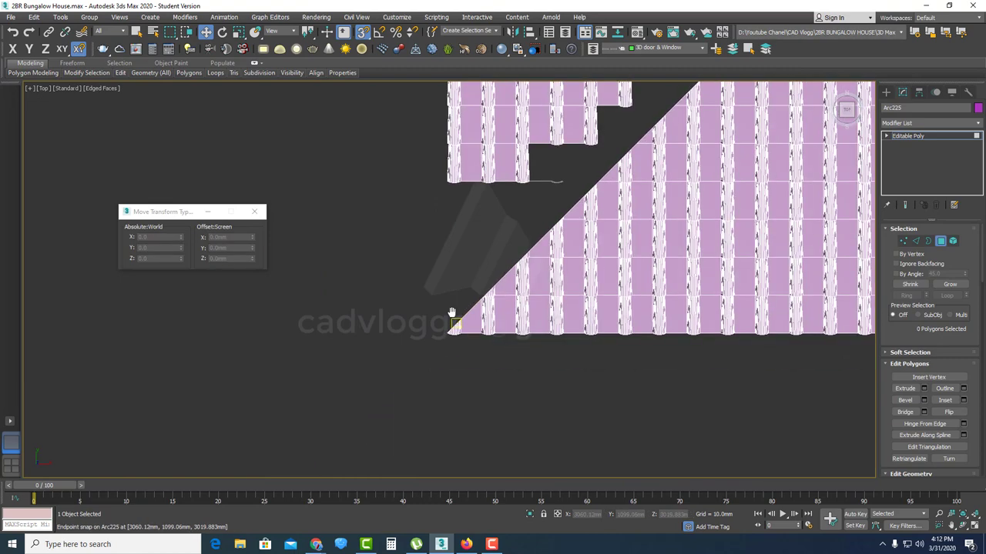
- Delete the detached tile blocks and thin leftover strips beyond the left slice line near the eave
key(Delete)
scroll(520, 238, up, 4)
drag(502, 356, 364, 218)
key(Delete)
drag(619, 178, 498, 242)
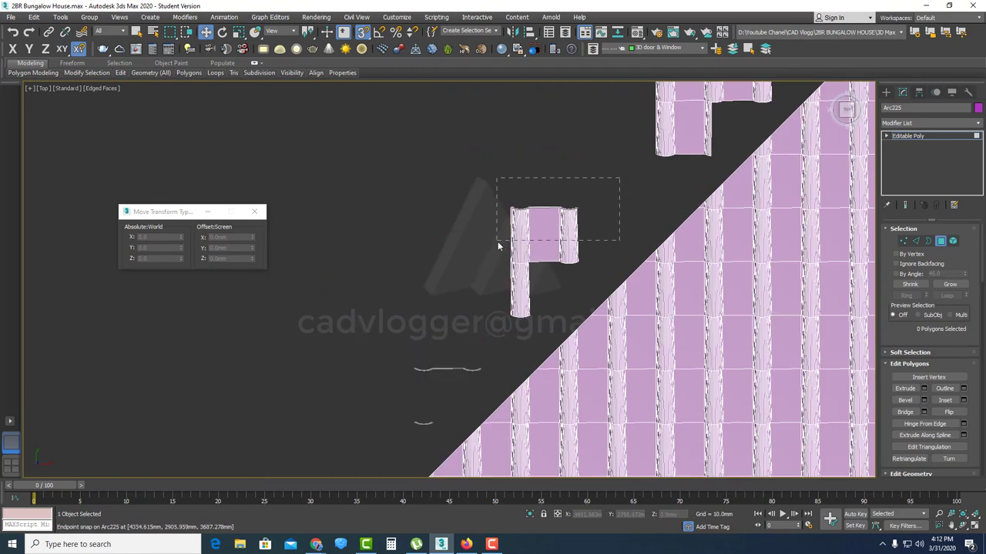
key(Delete)
middle_drag(485, 384, 472, 274)
drag(472, 275, 400, 247)
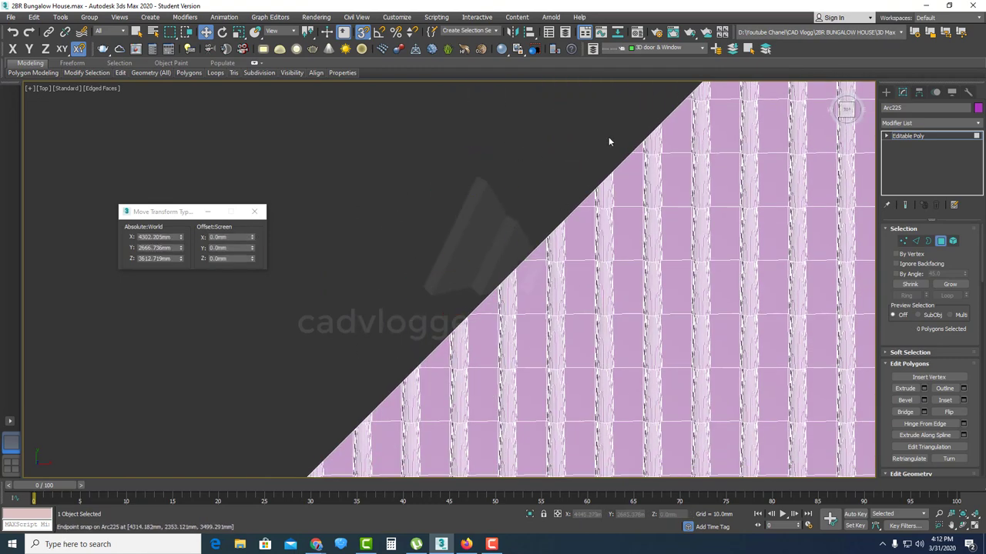
- Delete the remaining detached tile pieces beyond the left slice line in the upper part of the porch slope
middle_drag(608, 138, 506, 248)
drag(511, 254, 448, 147)
key(Delete)
middle_drag(568, 187, 502, 283)
drag(341, 157, 340, 155)
key(Delete)
drag(571, 166, 485, 240)
key(Delete)
- Delete the surplus tile polygons outside the right slice line in the lowest rows at the porch slope's right eave corner
scroll(540, 218, down, 5)
scroll(644, 284, up, 6)
drag(611, 198, 443, 229)
key(Delete)
scroll(564, 337, up, 5)
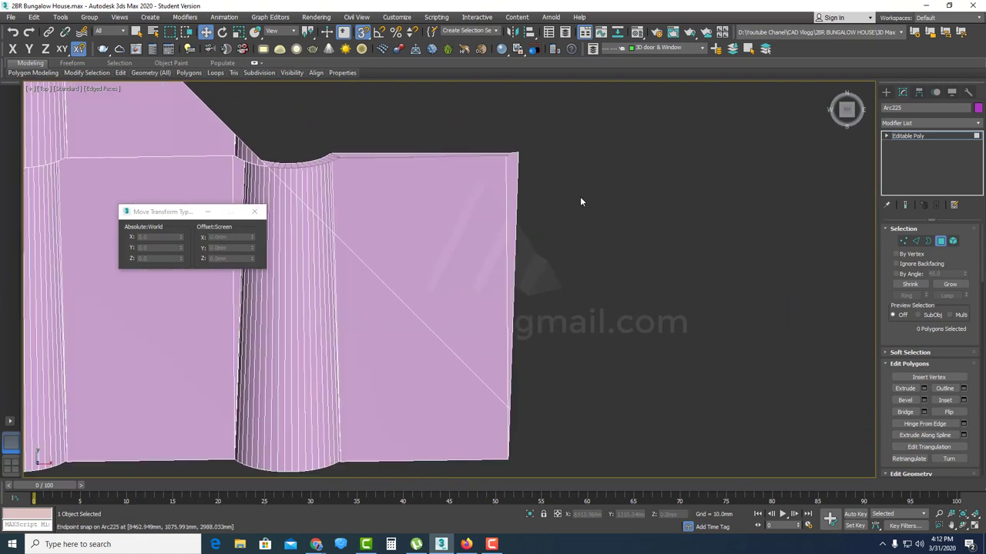
drag(580, 196, 450, 302)
key(Delete)
middle_drag(516, 239, 707, 293)
drag(755, 251, 456, 239)
key(Delete)
scroll(479, 217, up, 4)
key(Delete)
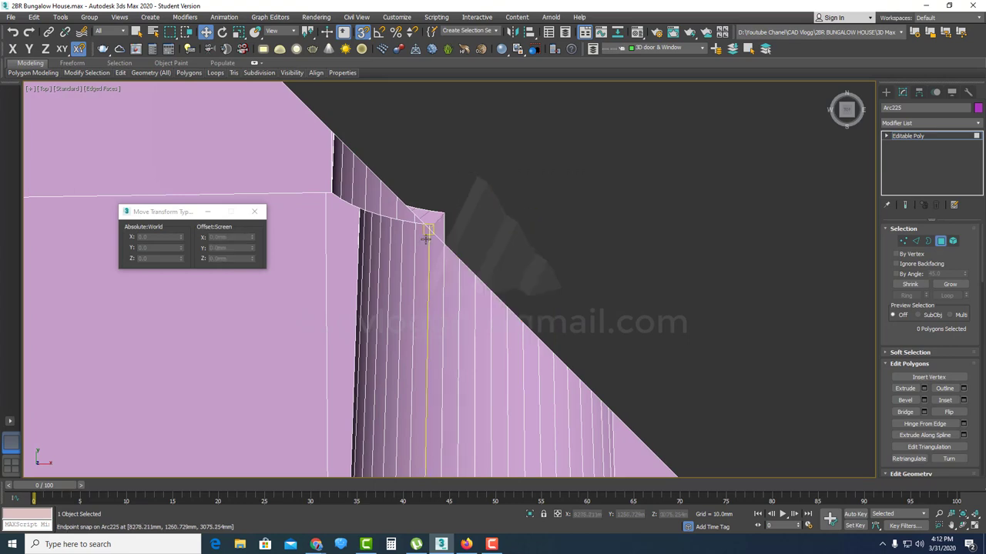
- Delete the small tile-end remnants outside the right slice line in the rows just above the eave
scroll(426, 234, up, 3)
middle_drag(426, 234, 525, 293)
drag(601, 234, 542, 267)
key(Delete)
scroll(530, 256, down, 7)
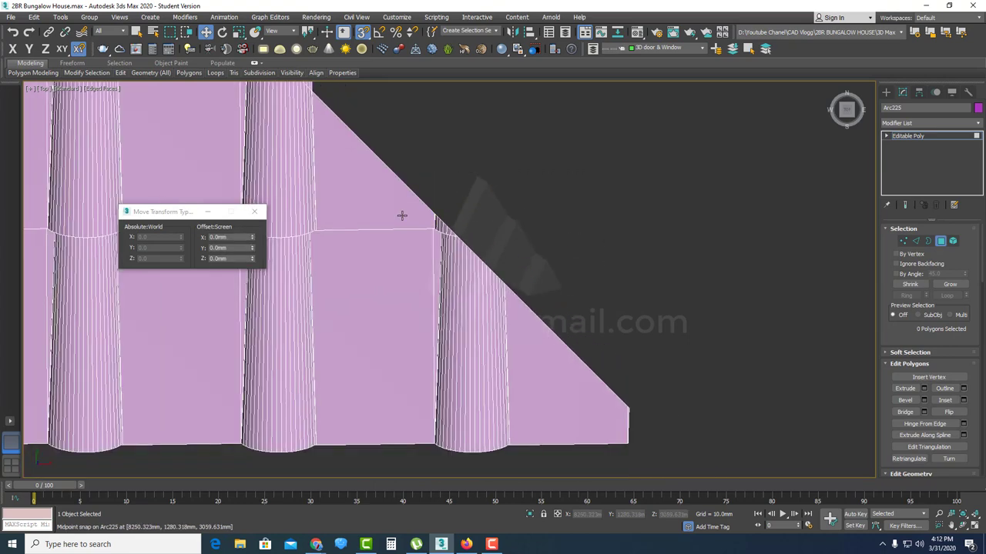
scroll(403, 215, up, 3)
drag(498, 262, 497, 266)
key(Delete)
scroll(493, 253, up, 3)
scroll(566, 335, down, 9)
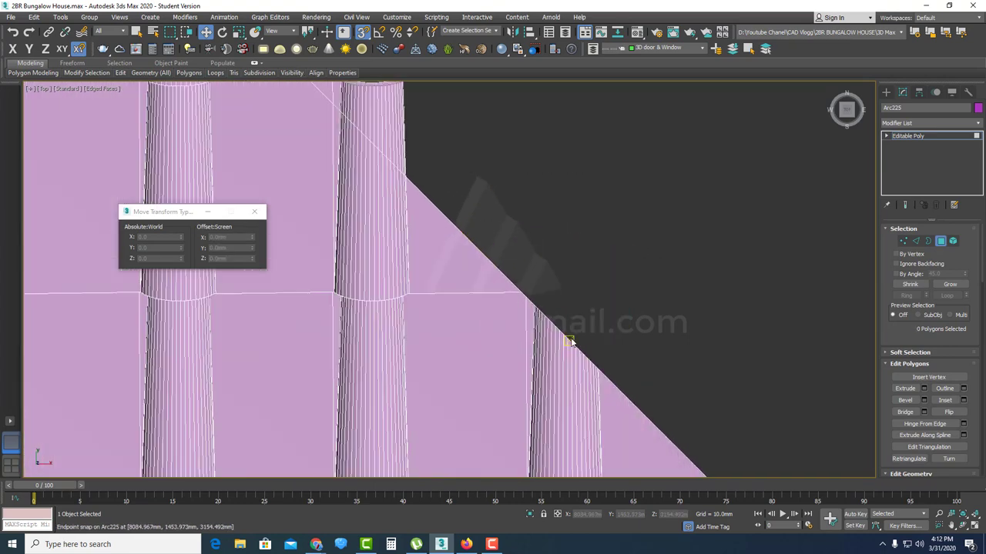
- Delete the surplus tile ends and flat pieces outside the right slice line around the middle rows of the porch slope
scroll(485, 266, up, 7)
drag(603, 287, 439, 243)
key(Delete)
scroll(439, 243, down, 4)
middle_drag(347, 116, 598, 292)
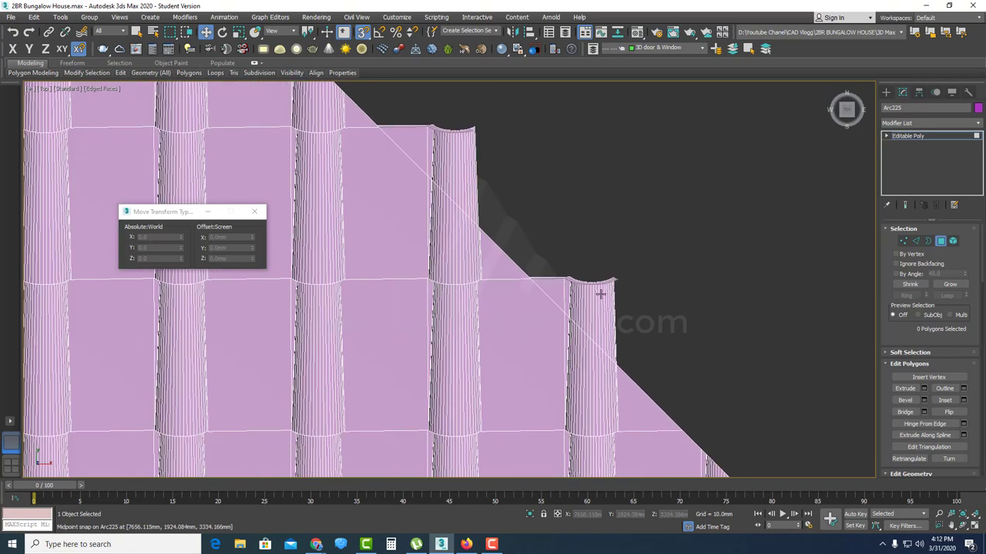
scroll(599, 293, up, 2)
drag(645, 297, 497, 263)
key(Delete)
- Delete the last surplus tile polygons outside the right slice line near the apex of the porch slope
middle_drag(451, 108, 565, 303)
scroll(455, 244, down, 4)
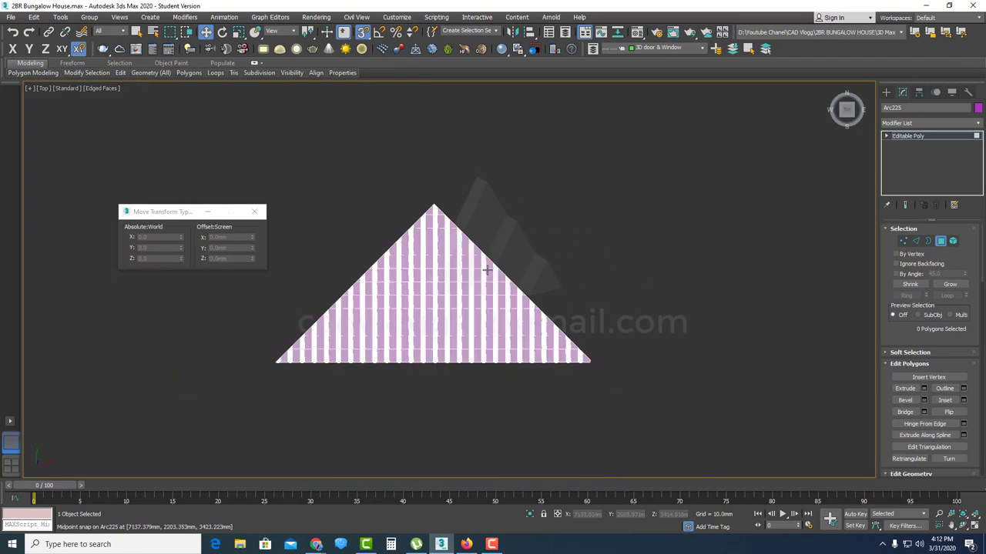
scroll(492, 286, up, 4)
drag(545, 342, 429, 283)
key(Delete)
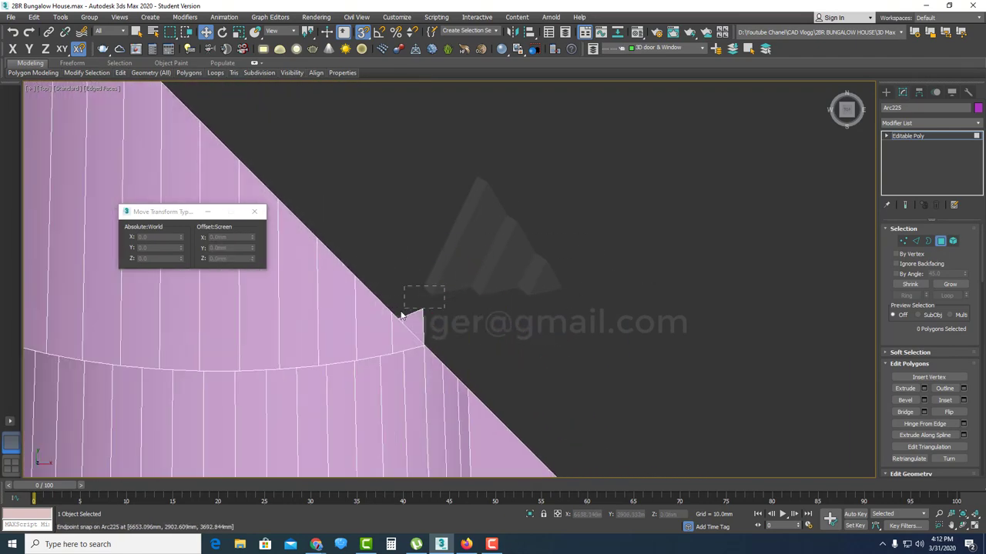
- End the isolation of the trimmed porch tiles and leave polygon editing to deselect them
scroll(527, 299, down, 1)
scroll(483, 300, down, 5)
alt+middle_drag(478, 301, 453, 291)
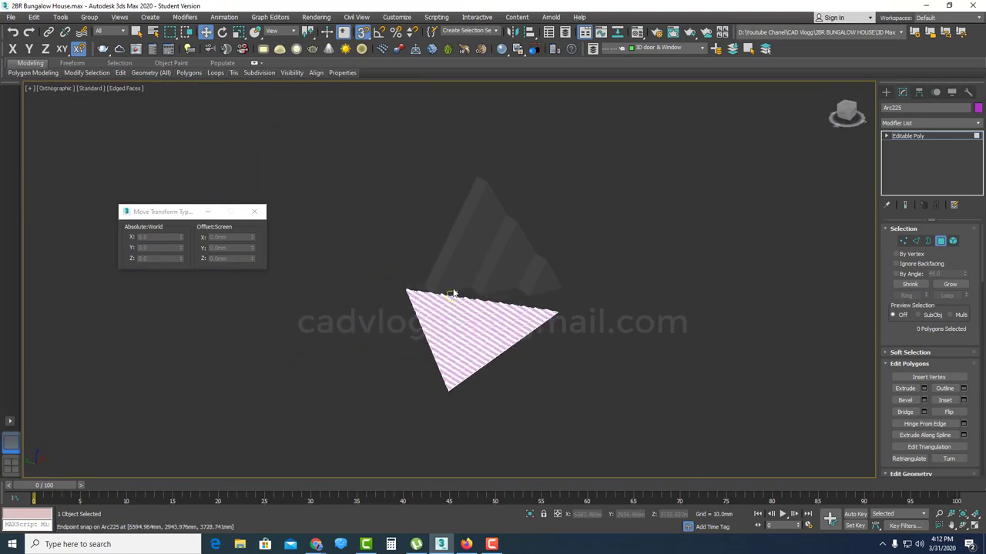
scroll(452, 290, up, 2)
right_click(451, 287)
click(490, 233)
scroll(395, 310, down, 2)
scroll(513, 282, up, 4)
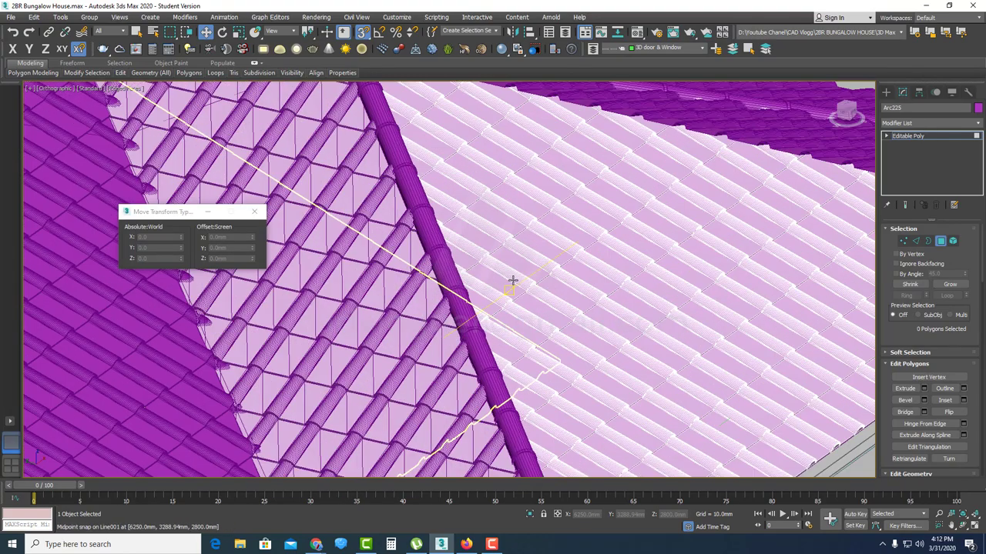
scroll(513, 282, down, 3)
alt+middle_drag(516, 314, 763, 206)
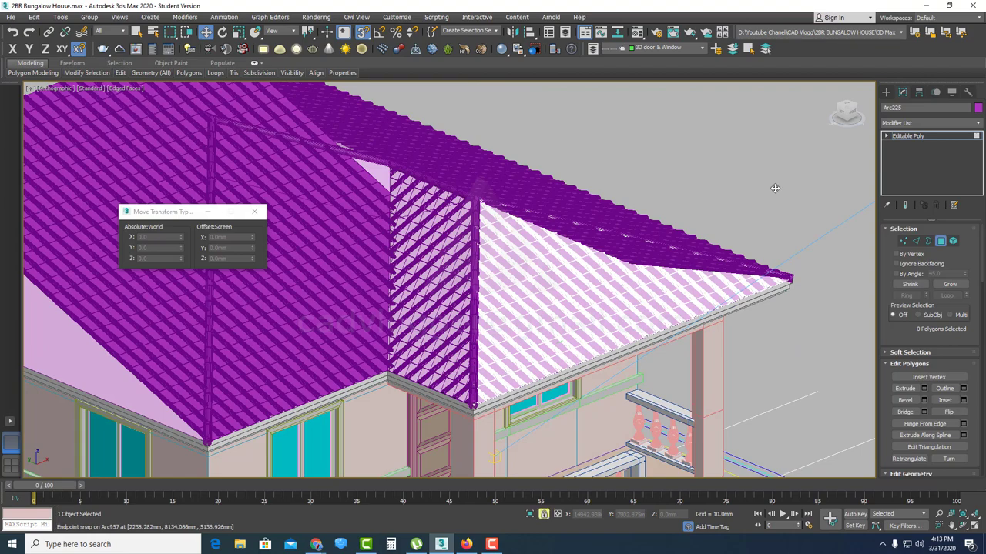
click(940, 241)
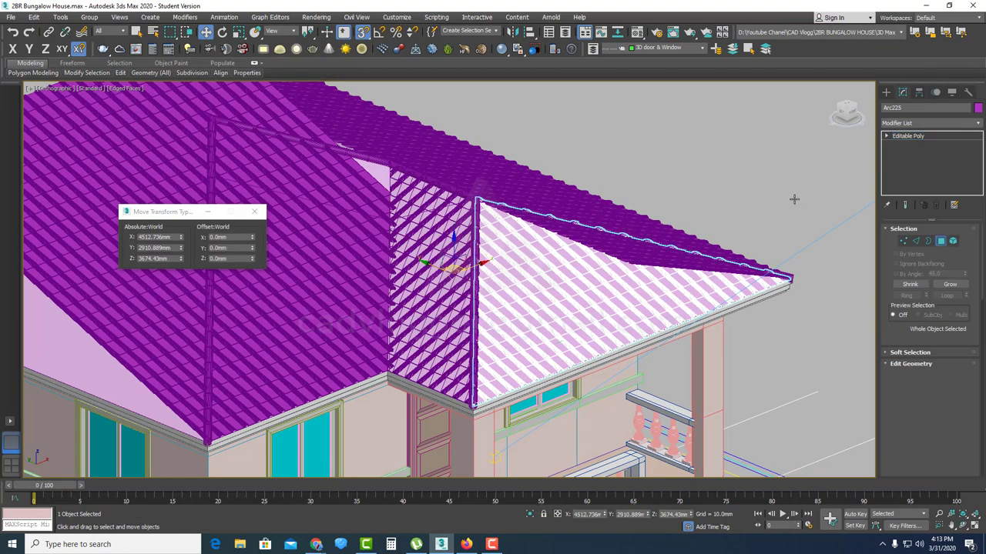
click(794, 200)
scroll(509, 328, down, 3)
- Select the plain roof surface object beneath the tiles and isolate it
alt+middle_drag(508, 327, 629, 349)
scroll(628, 349, up, 5)
scroll(586, 331, down, 5)
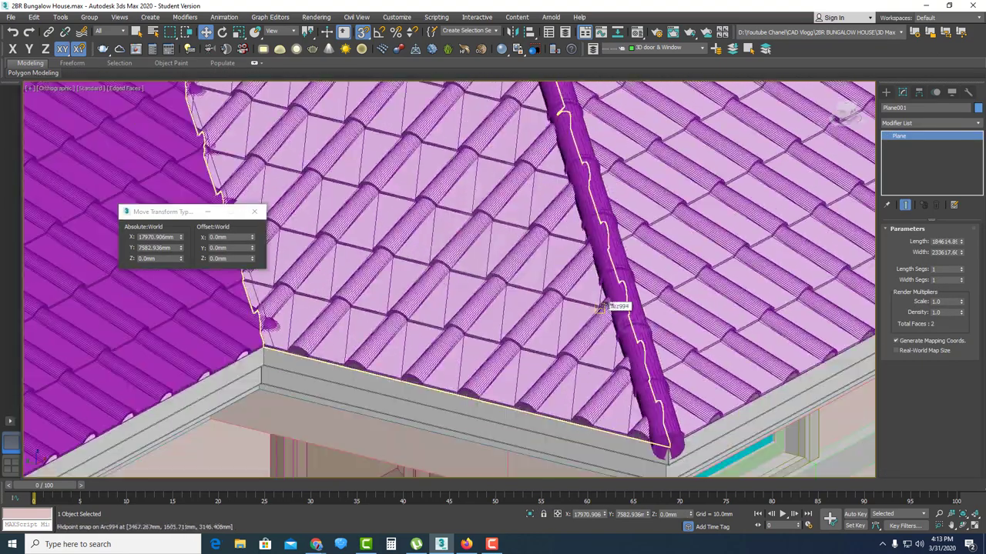
scroll(559, 308, up, 4)
scroll(557, 281, down, 7)
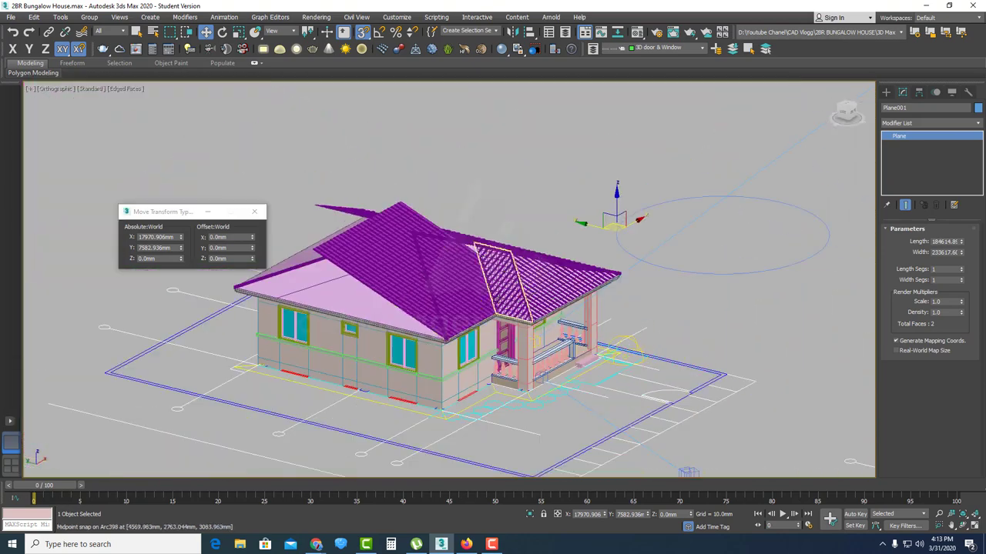
alt+middle_drag(523, 308, 489, 311)
scroll(329, 312, up, 3)
click(326, 301)
right_click(326, 301)
click(374, 260)
- Select the four extra edges crossing the roof slopes at the height of the porch apex
scroll(410, 270, down, 3)
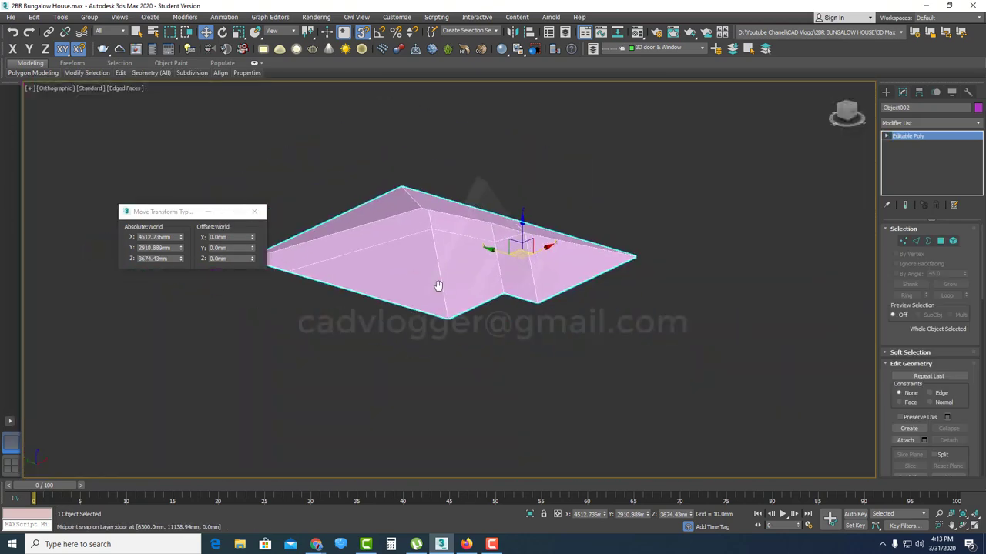
middle_drag(436, 285, 517, 351)
scroll(518, 350, up, 3)
key(2)
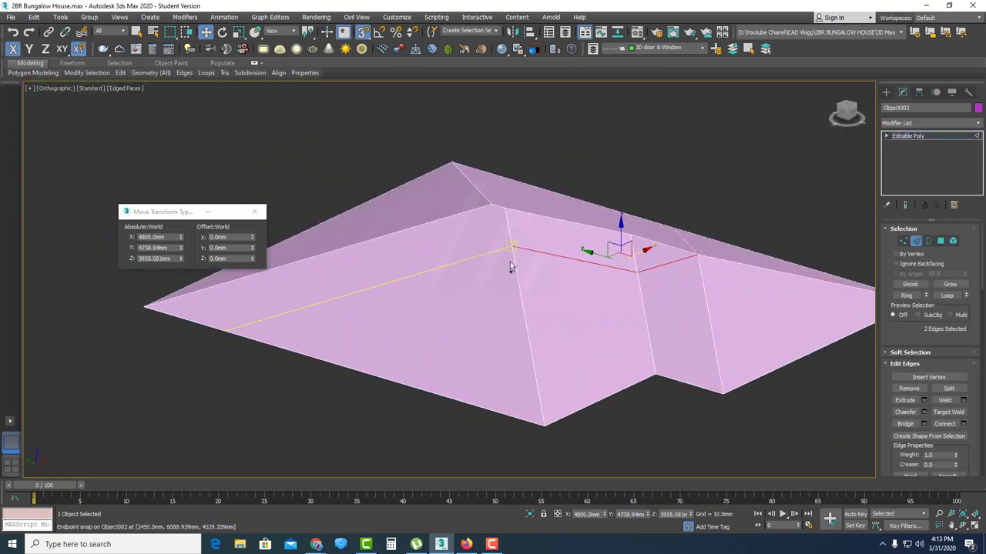
ctrl+click(496, 252)
scroll(496, 252, down, 3)
alt+middle_drag(497, 253, 570, 289)
scroll(604, 288, up, 3)
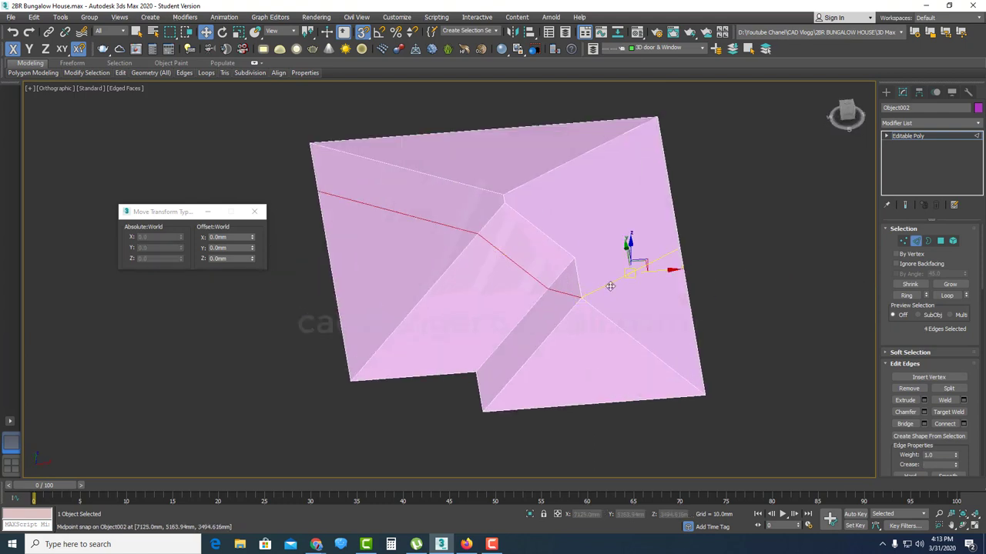
- Remove the selected crossing edges and the leftover vertices on the roof's hip and valley lines
right_click(610, 286)
click(668, 262)
scroll(534, 294, up, 2)
ctrl+drag(567, 300, 545, 278)
ctrl+drag(476, 230, 447, 200)
scroll(428, 239, down, 4)
right_click(363, 214)
click(355, 236)
- End the isolation of the cleaned roof surface and show the whole house again
alt+middle_drag(385, 286, 470, 253)
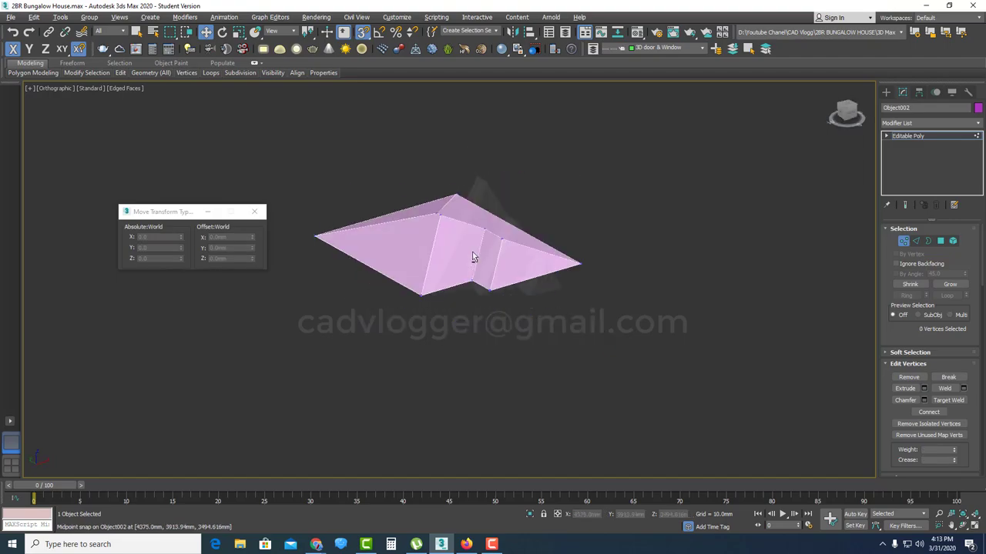
scroll(471, 253, up, 2)
right_click(472, 251)
click(520, 201)
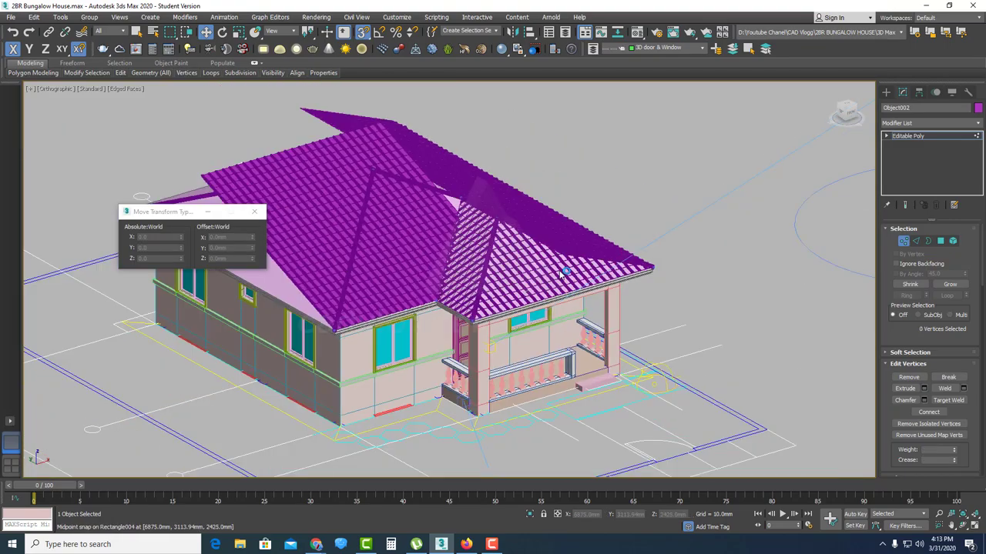
alt+middle_drag(533, 231, 435, 225)
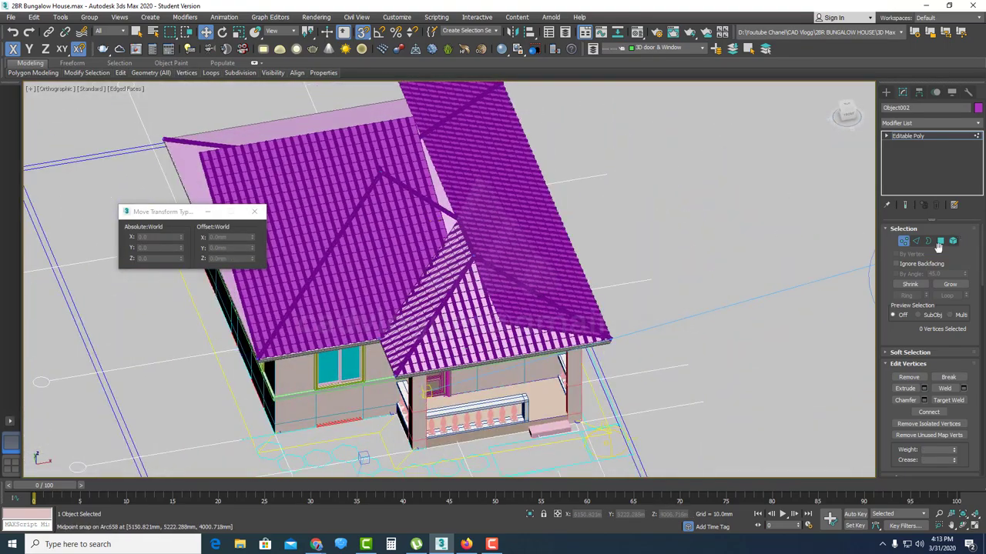
- Leave vertex editing, select the two tile groups covering the main front slope, and hide everything else
click(903, 241)
scroll(401, 219, up, 5)
click(402, 220)
scroll(420, 220, down, 3)
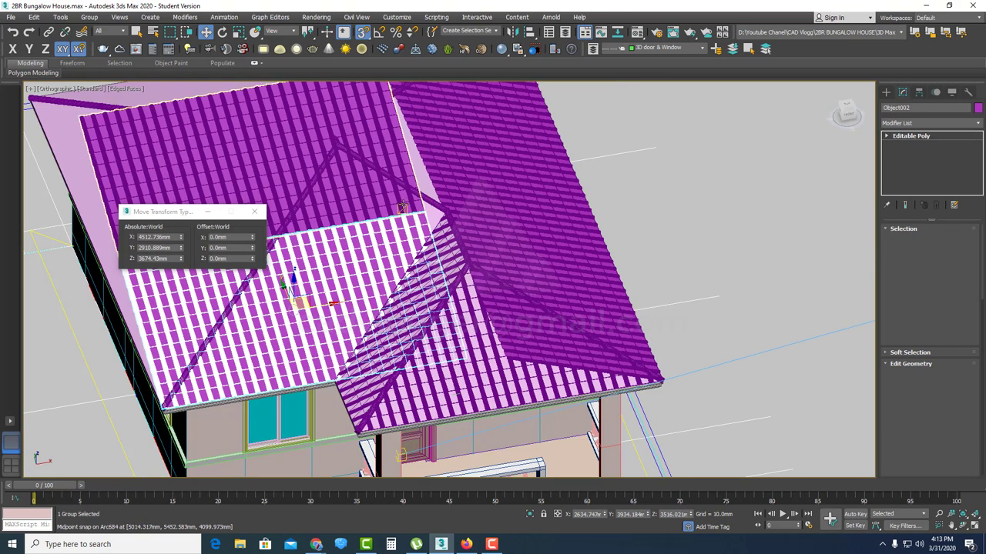
ctrl+click(431, 212)
right_click(395, 229)
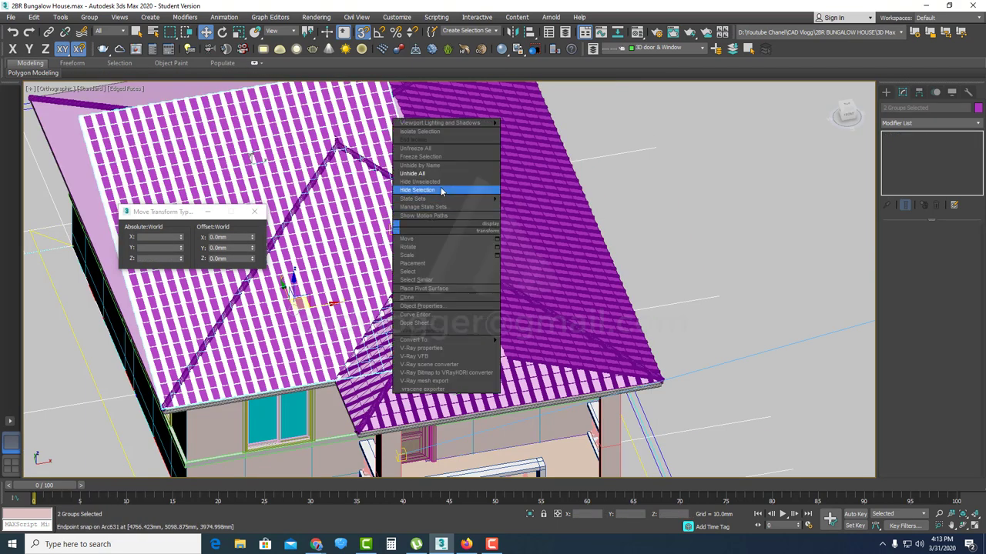
click(442, 191)
- Select both tile groups of the slope and ungroup them into individual tiles
scroll(488, 306, down, 4)
alt+middle_drag(447, 327, 422, 329)
click(422, 330)
scroll(422, 330, up, 4)
middle_drag(308, 316, 405, 308)
key(F3)
scroll(404, 309, up, 3)
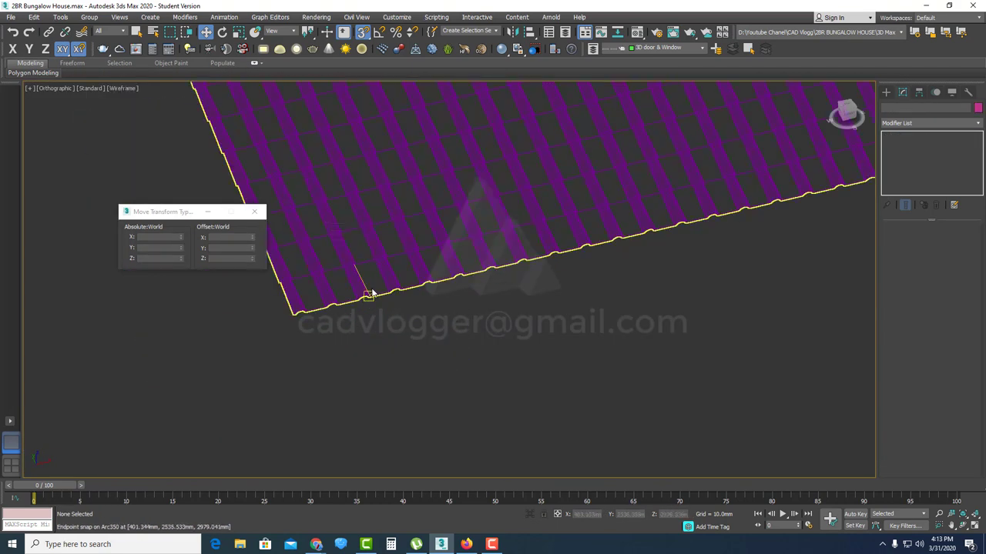
click(365, 296)
scroll(385, 310, down, 6)
ctrl+click(383, 205)
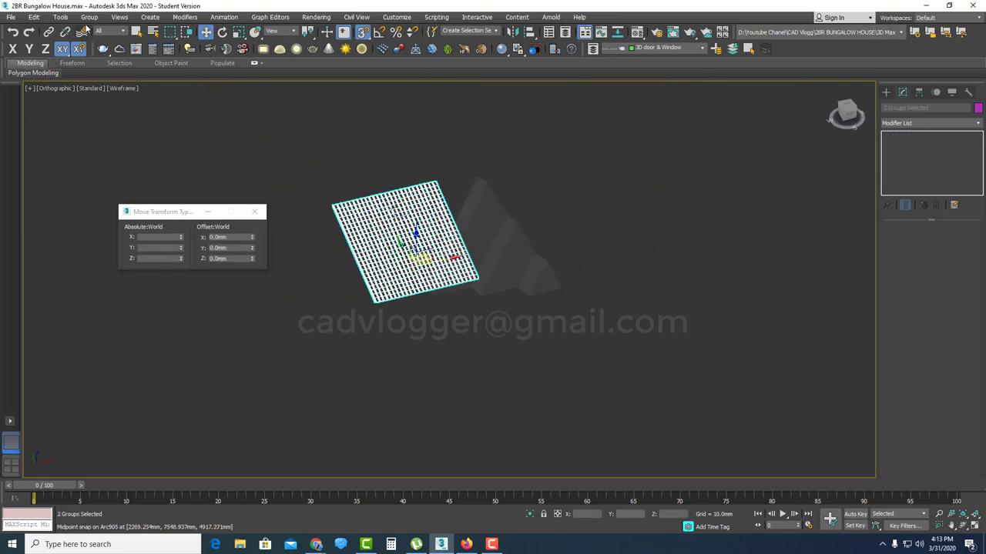
click(90, 18)
click(99, 48)
click(397, 306)
- Delete the tiles of the lowest row, keeping only the corner tile at the eave
scroll(397, 305, up, 4)
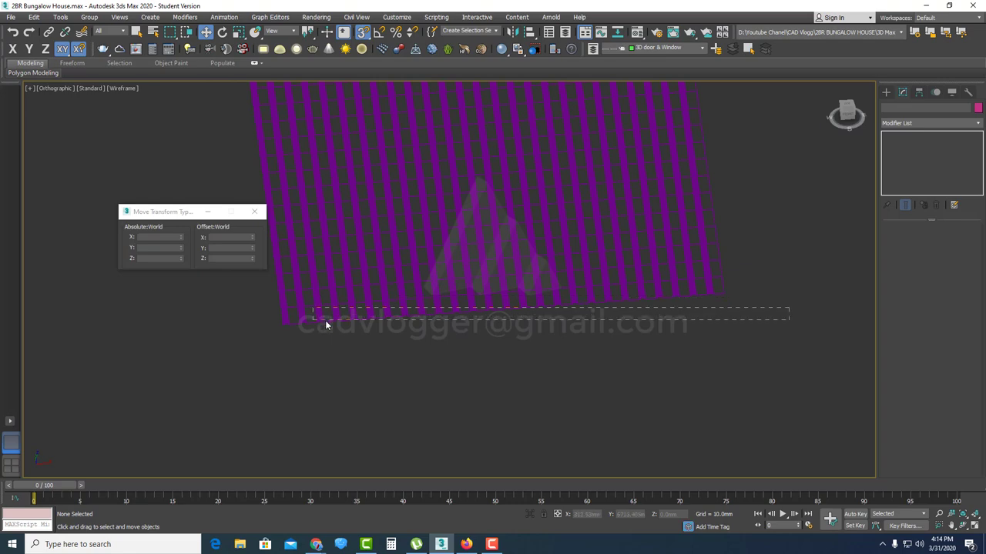
drag(325, 320, 316, 319)
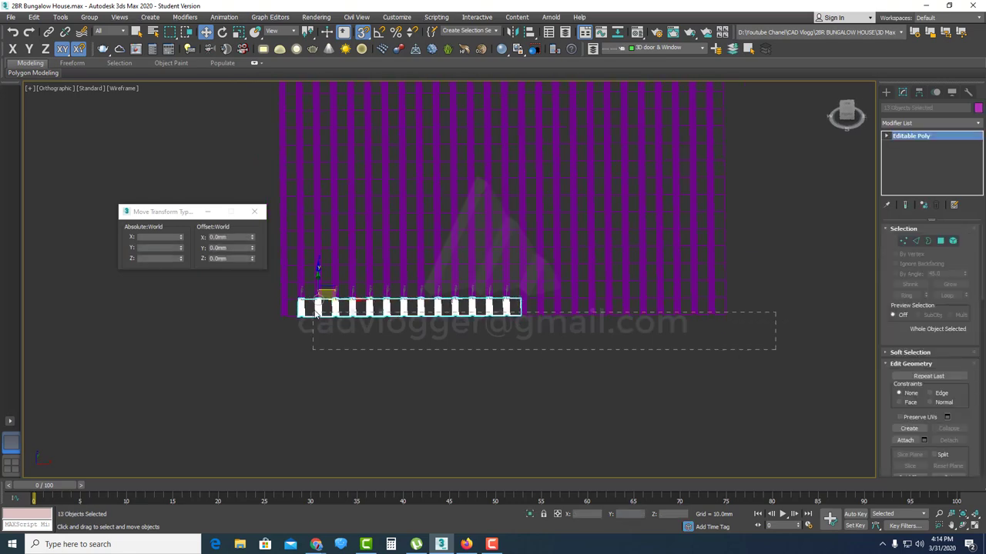
key(Delete)
key(F3)
- Snap the vertex at the outer foot of the corner tile's arched end to the tile's lower corner
scroll(447, 338, up, 5)
middle_drag(388, 318, 467, 346)
scroll(486, 204, down, 5)
scroll(469, 216, up, 6)
scroll(442, 264, up, 8)
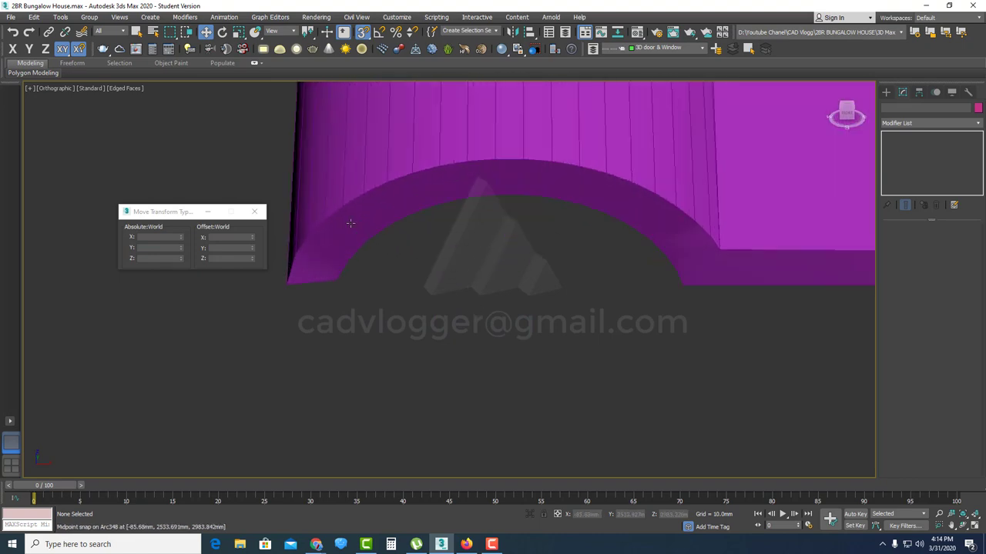
click(350, 222)
scroll(339, 280, up, 3)
middle_drag(337, 283, 361, 295)
scroll(355, 315, down, 2)
key(1)
click(354, 300)
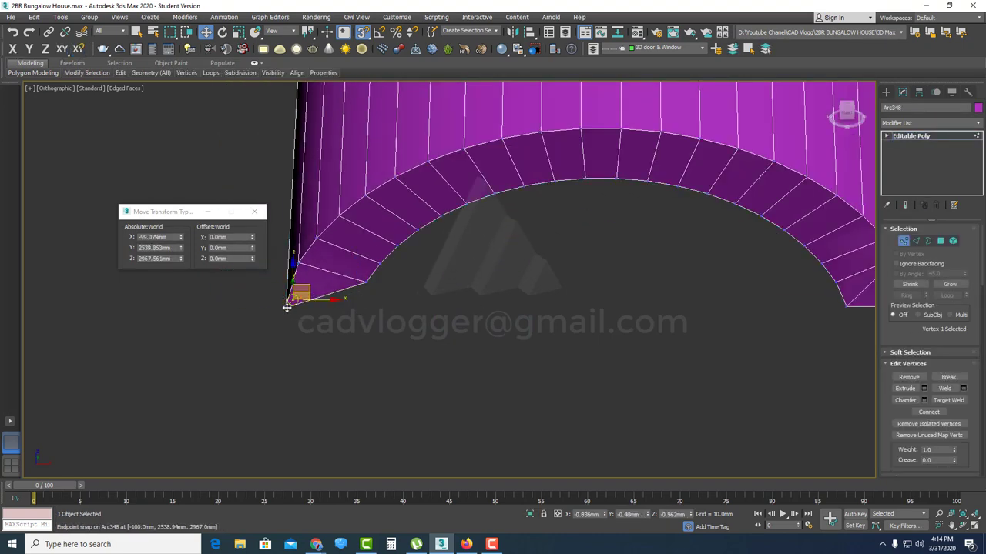
- Bridge the two edges at the feet of the corner tile's arch and cap the remaining open border
scroll(293, 304, down, 3)
key(2)
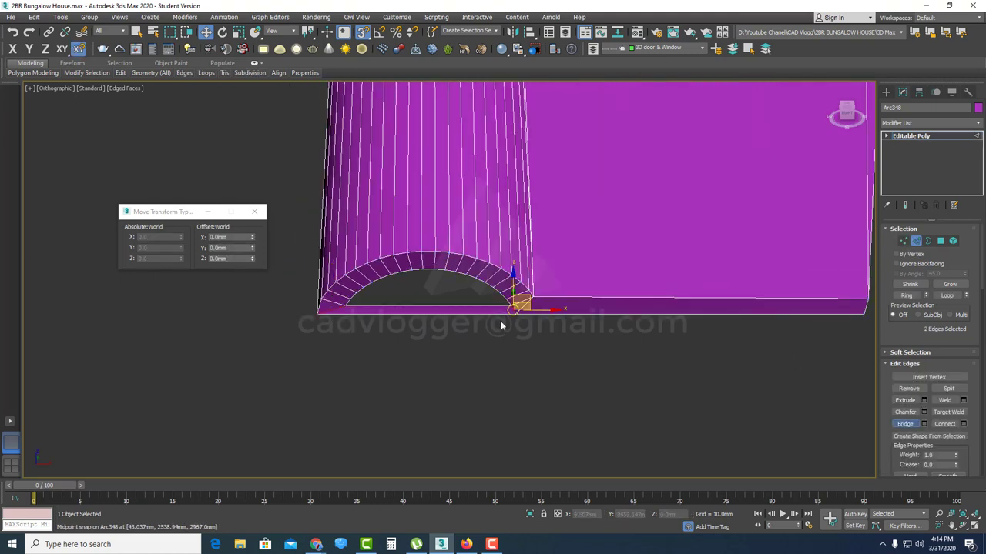
key(3)
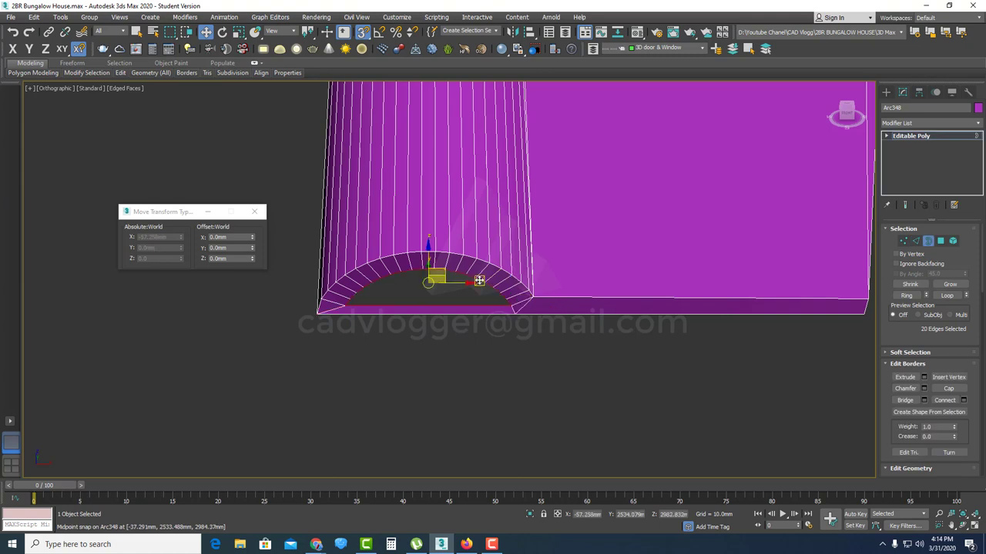
right_click(467, 282)
click(445, 299)
scroll(444, 298, down, 7)
click(927, 242)
- Apply a Smooth modifier to the corner tile and convert it back to an editable poly
click(961, 123)
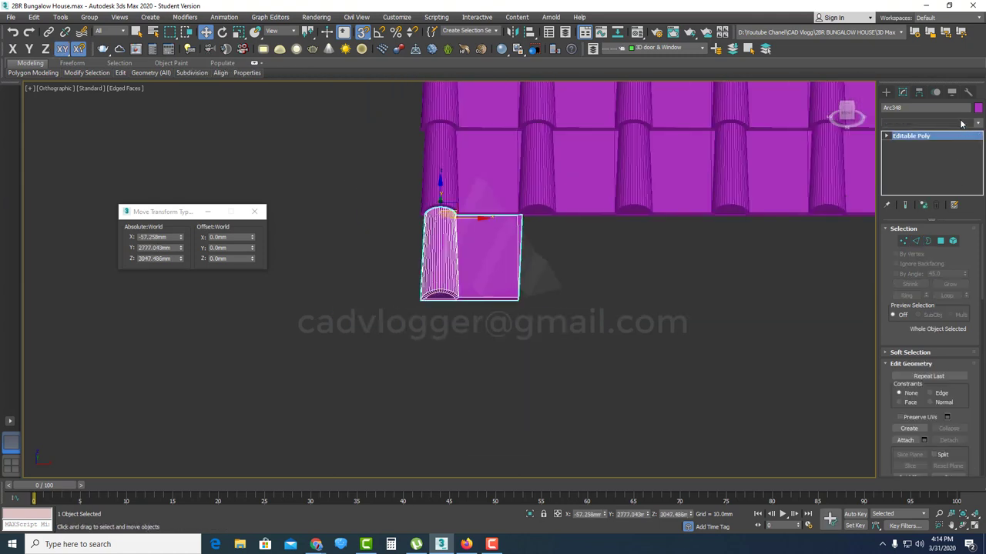
click(961, 124)
click(901, 238)
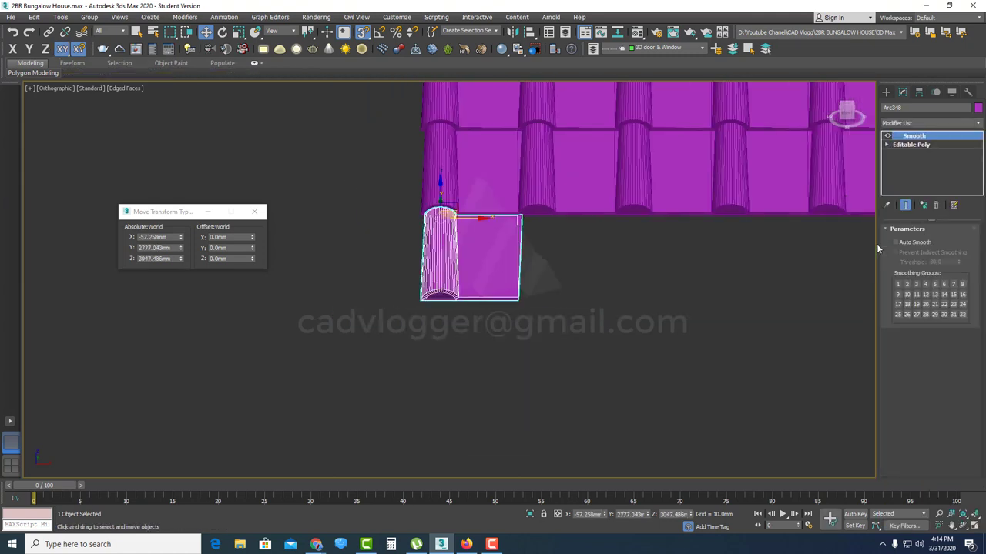
right_click(508, 225)
click(651, 346)
scroll(462, 254, up, 5)
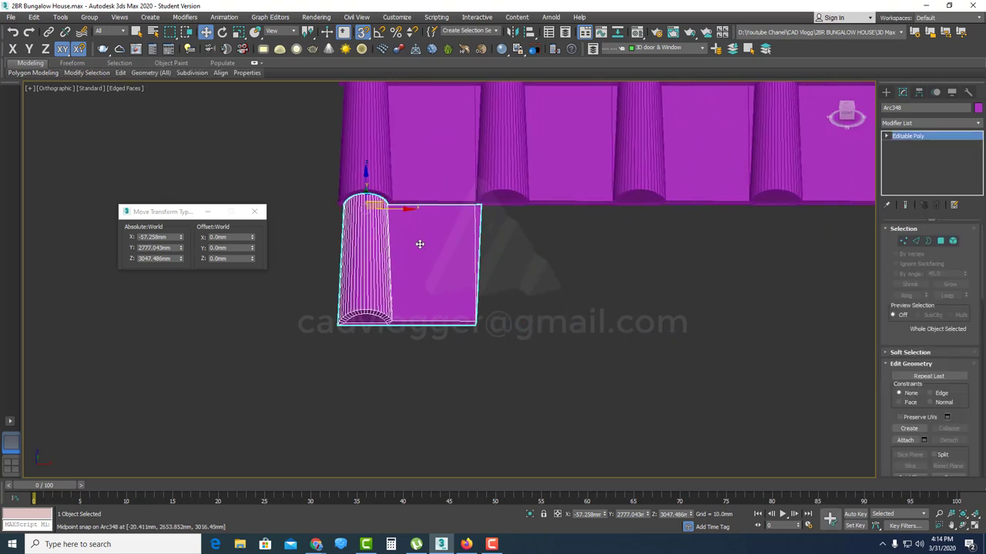
- Clone the corner tile and offset the clone 210 mm along X
scroll(358, 255, down, 5)
alt+middle_drag(358, 254, 393, 257)
scroll(393, 257, up, 2)
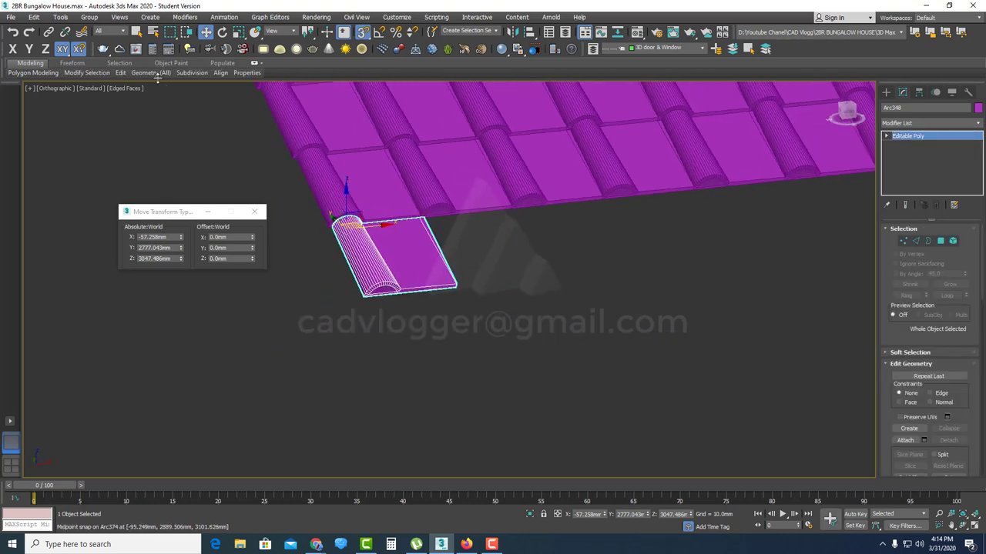
click(34, 17)
click(46, 146)
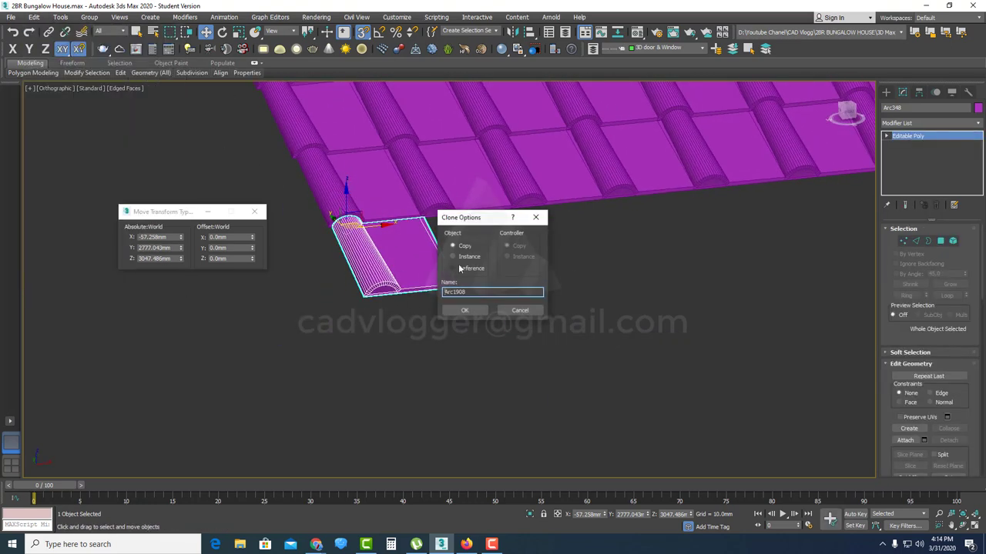
click(466, 310)
scroll(385, 245, up, 2)
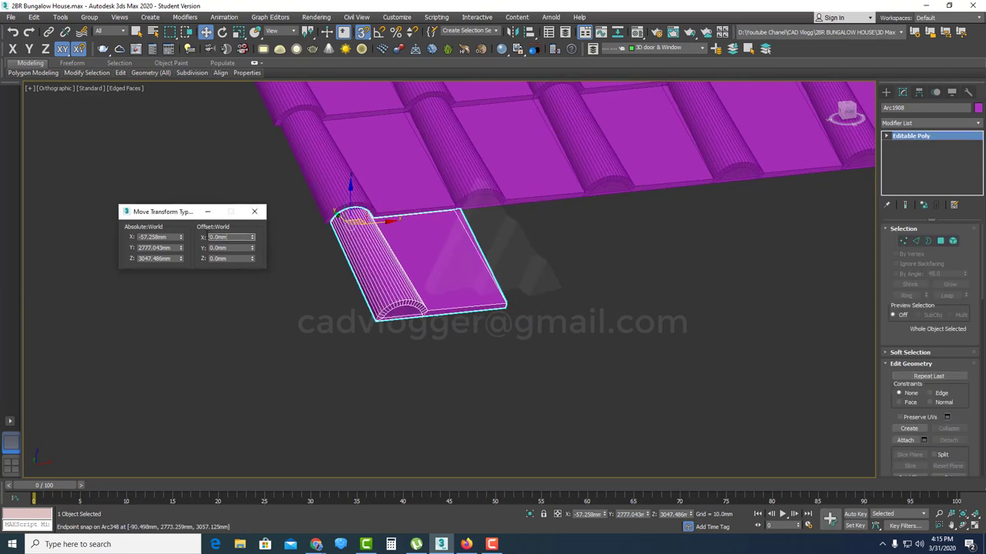
key(Return)
- Rebuild the lowest tile row with twelve evenly spaced instances of the cloned tile along the eave
scroll(409, 334, up, 2)
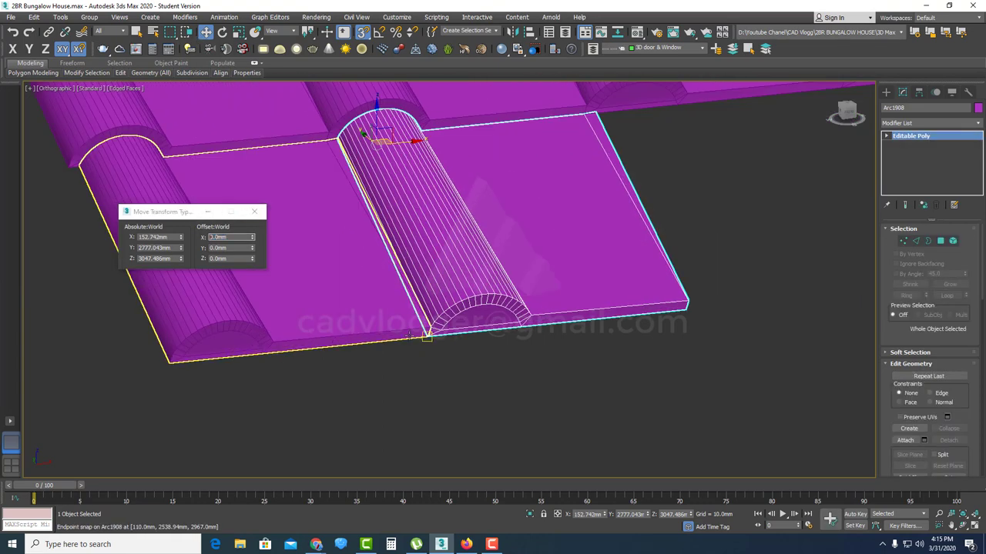
shift+drag(594, 324, 534, 313)
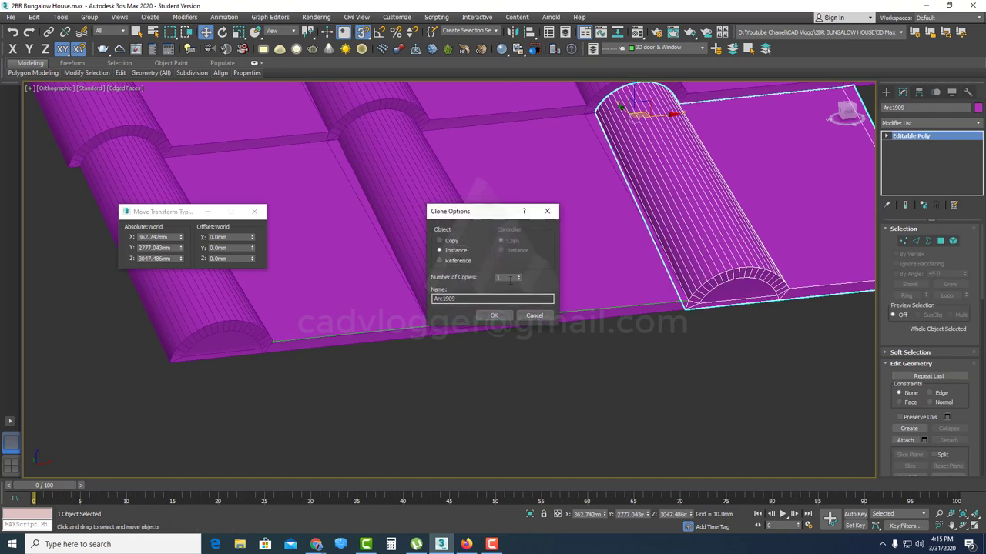
click(494, 316)
scroll(539, 316, down, 6)
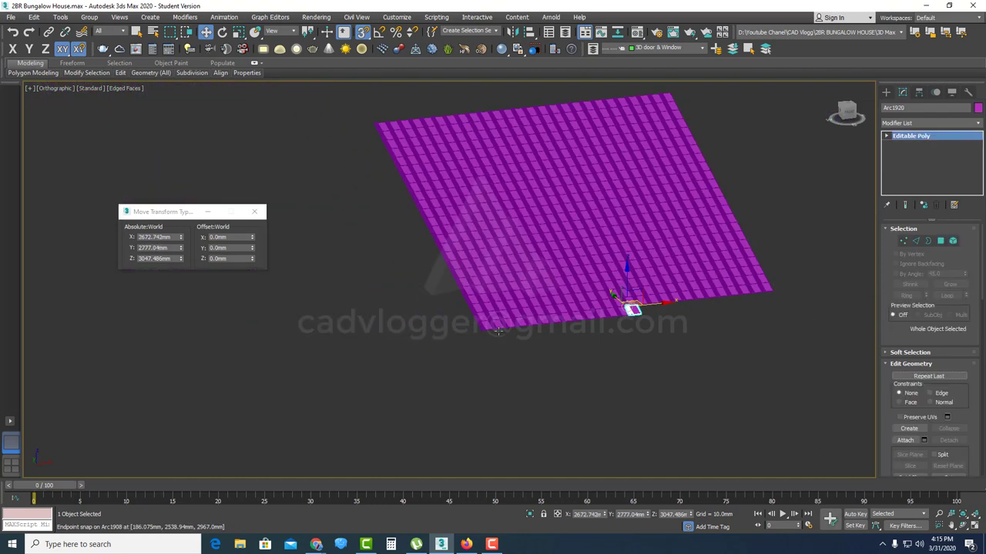
- Select all the visible tiles, unhide the rest of the house, and isolate the tiles
key(ctrl+a)
right_click(659, 374)
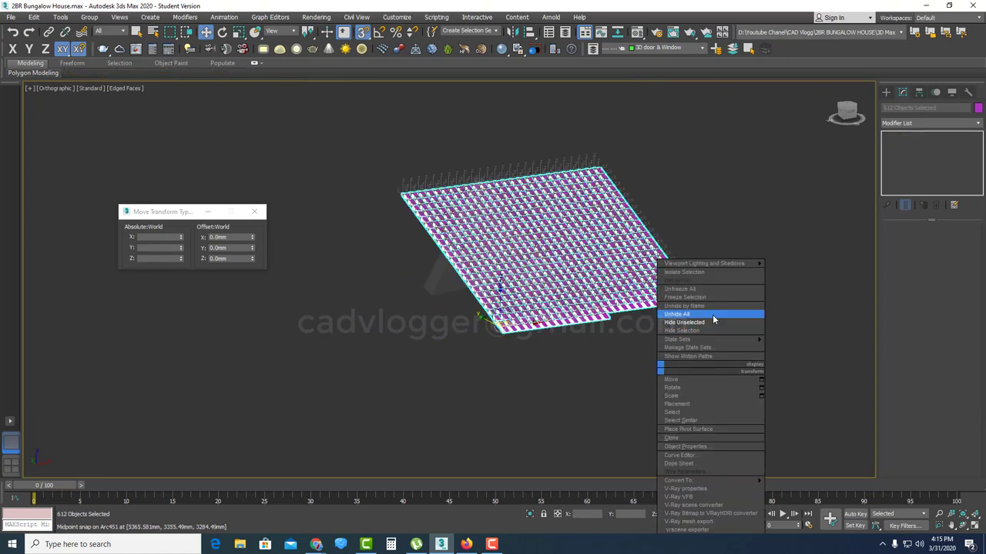
click(713, 314)
scroll(600, 316, up, 5)
key(alt+q)
- Extend the lowest tile row past its last tile with two more instances snapped edge to edge
scroll(594, 315, up, 5)
click(581, 318)
scroll(533, 337, up, 3)
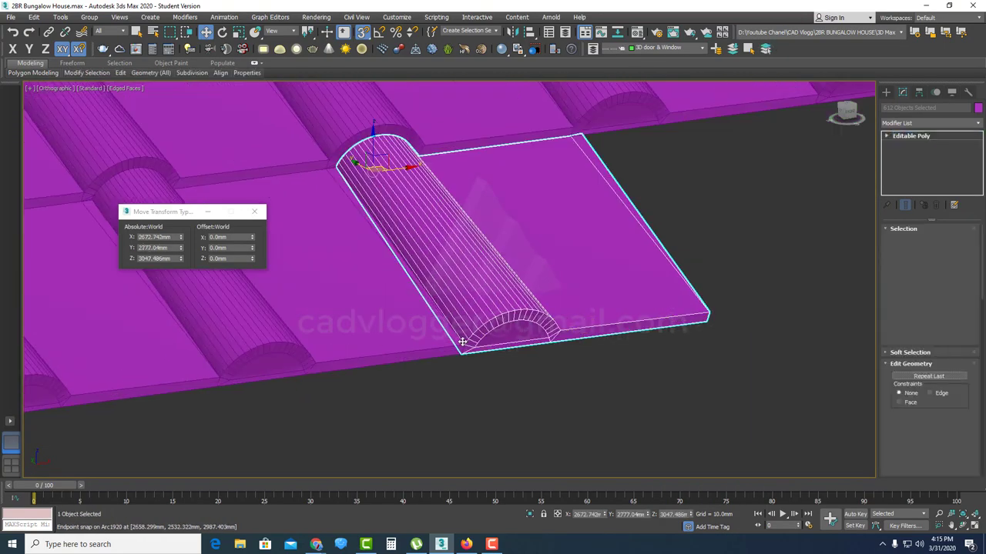
shift+drag(324, 361, 560, 330)
click(493, 316)
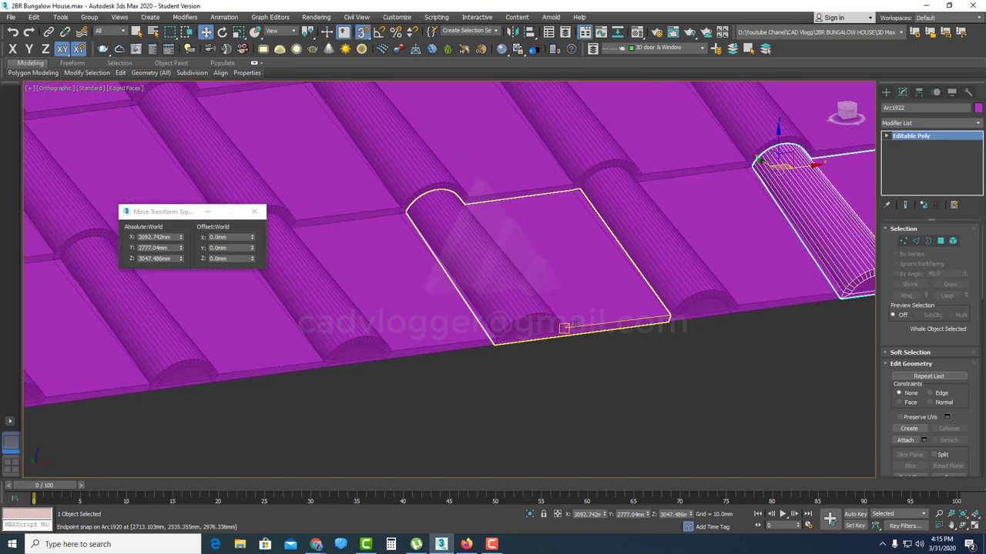
- Bring the whole house back into view and examine the tile coverage beside the porch roof's apex
scroll(560, 343, down, 8)
middle_drag(559, 350, 615, 373)
right_click(645, 299)
click(694, 244)
key(z)
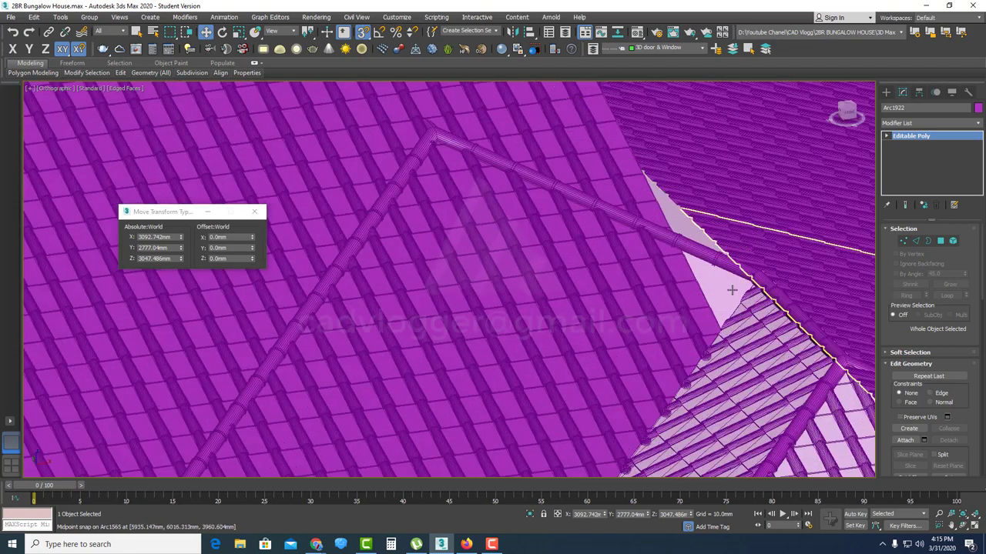
ctrl+click(659, 251)
ctrl+click(677, 301)
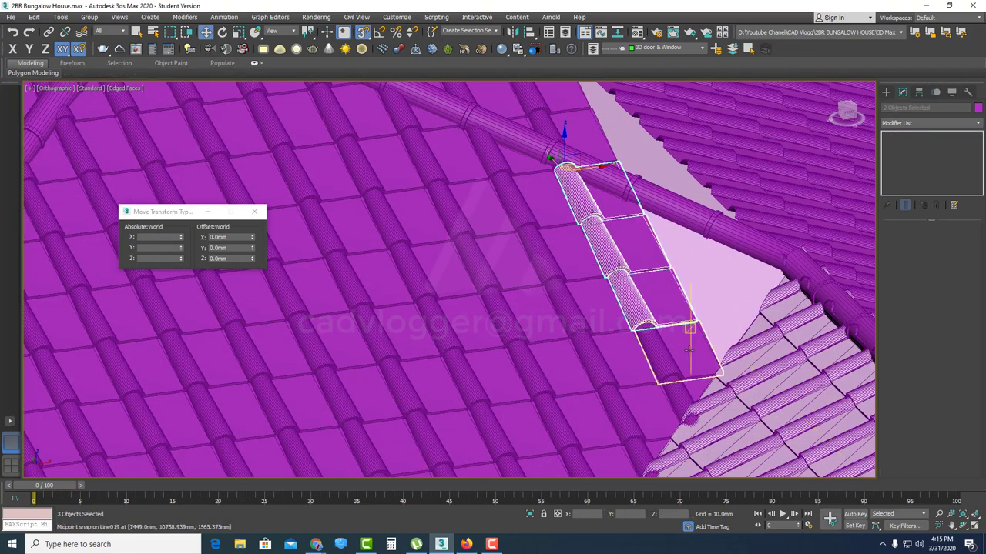
click(34, 17)
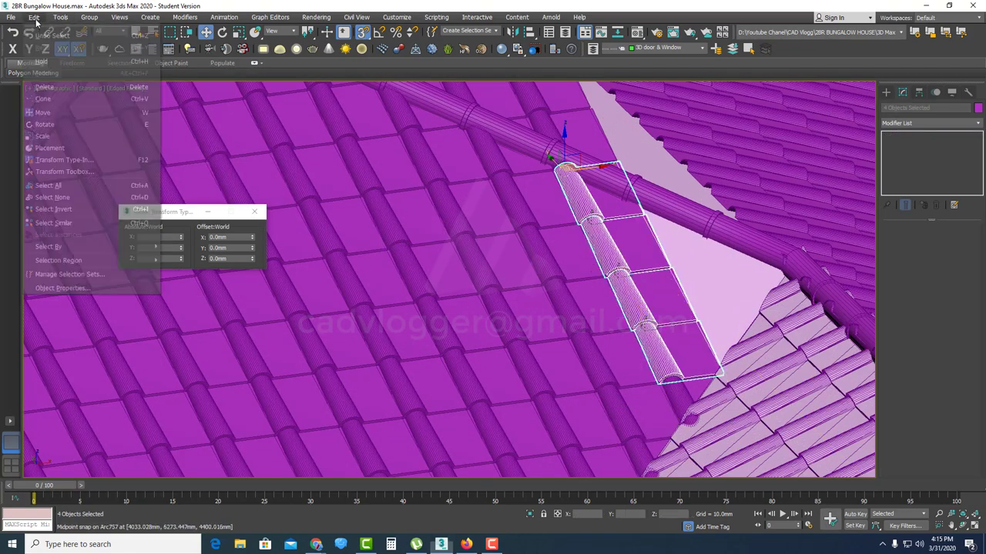
click(483, 195)
scroll(596, 220, down, 4)
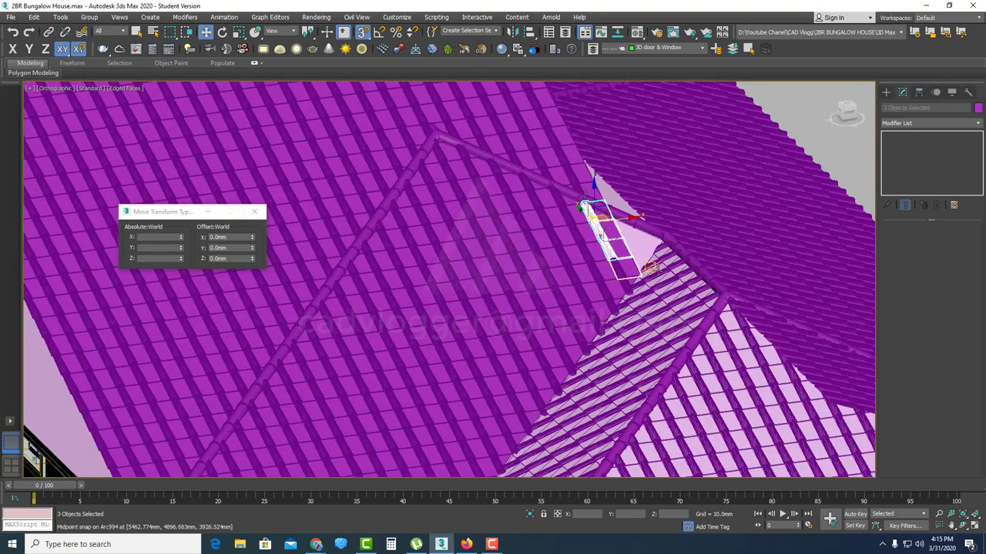
- Select the five slope-edge tiles level with the porch apex and clone them for a move along X
click(651, 267)
click(638, 272)
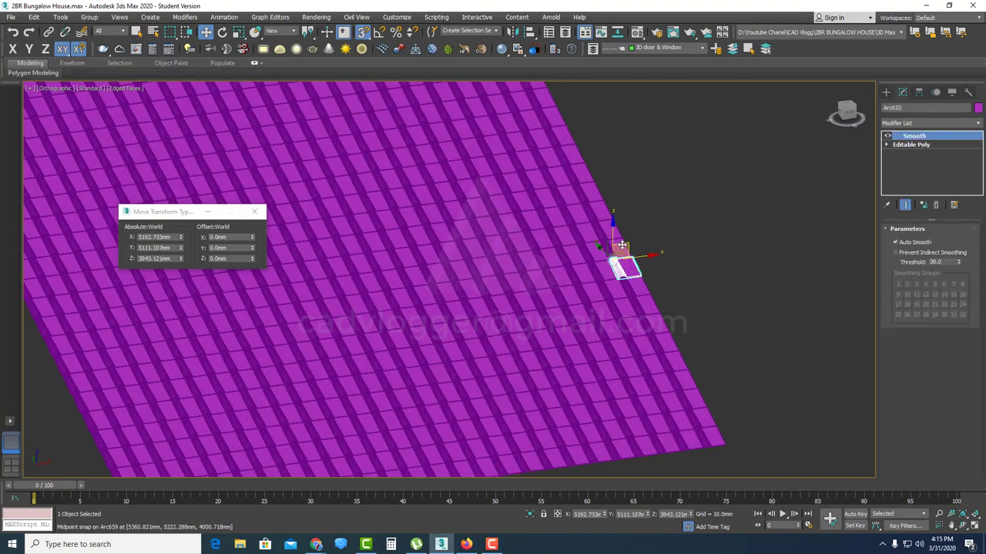
ctrl+click(622, 245)
ctrl+click(612, 226)
ctrl+click(603, 206)
click(34, 17)
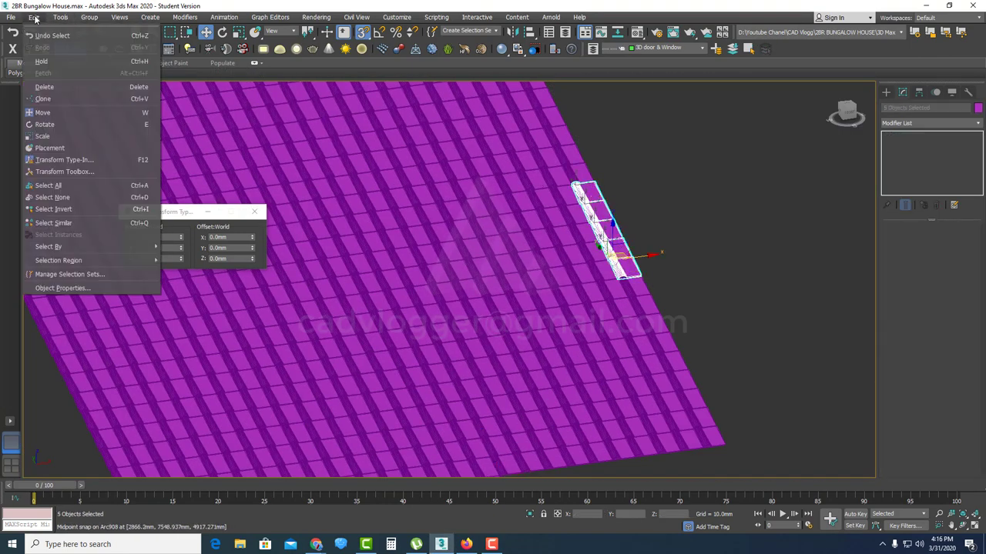
click(61, 99)
click(463, 308)
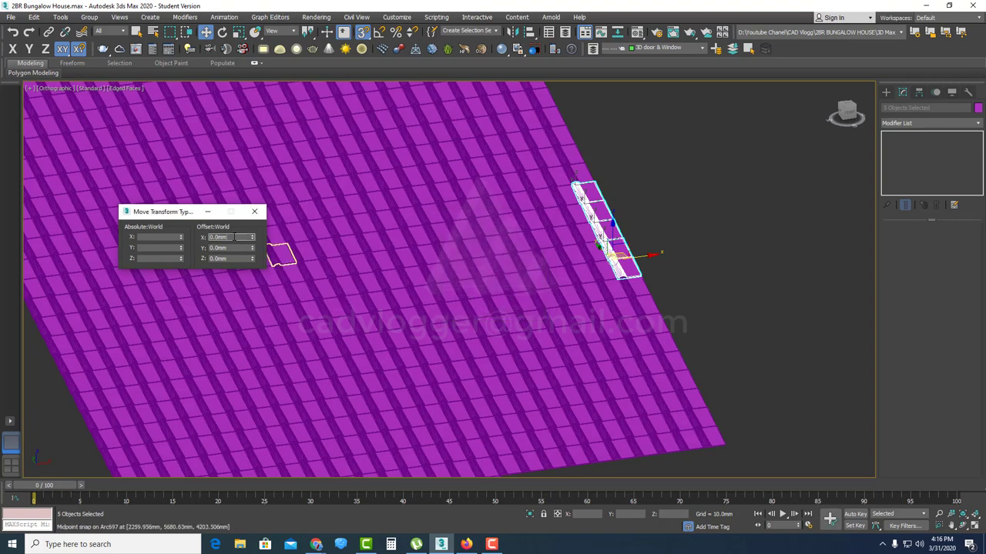
- Extend the five-tile block further across the gap with instances snapped at the tile corners
scroll(597, 262, up, 8)
mouse_move(596, 263)
middle_down()
mouse_move(451, 249)
mouse_move(341, 312)
middle_up()
shift+drag(329, 282, 587, 246)
click(500, 315)
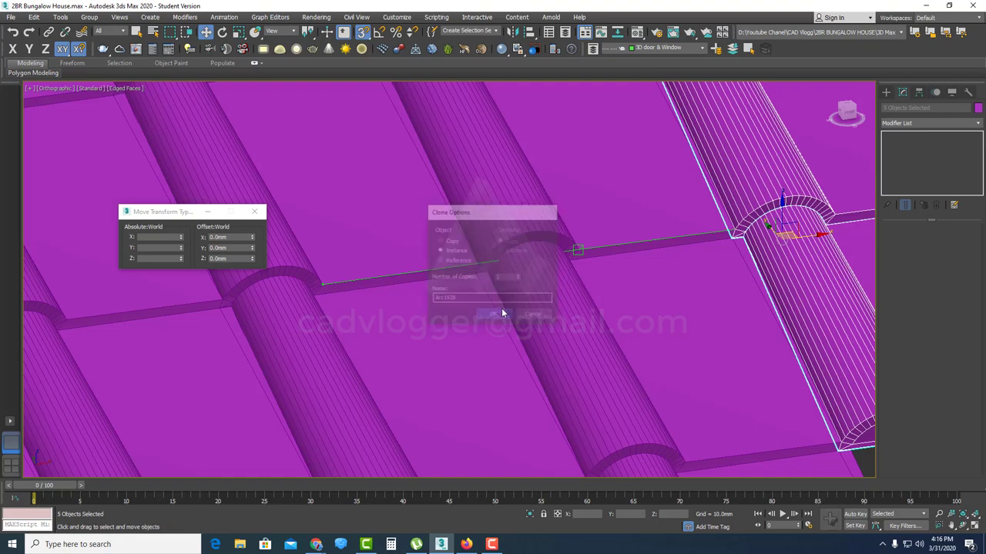
- Collapse all tiles of the slope into a single mesh object and convert it to an editable poly
scroll(561, 292, down, 12)
mouse_move(661, 203)
mouse_down()
mouse_move(491, 294)
mouse_move(370, 382)
mouse_up()
click(969, 92)
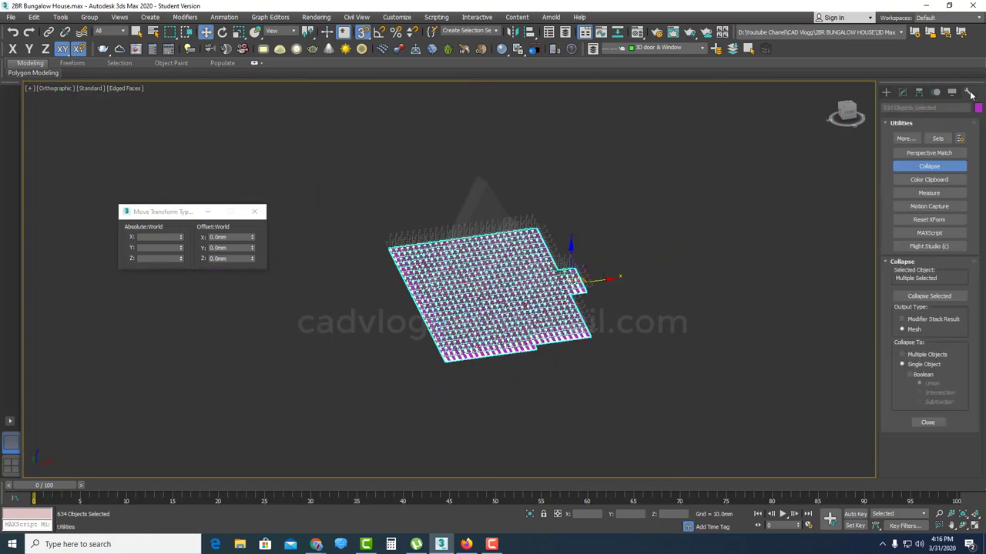
click(928, 296)
right_click(510, 236)
click(639, 358)
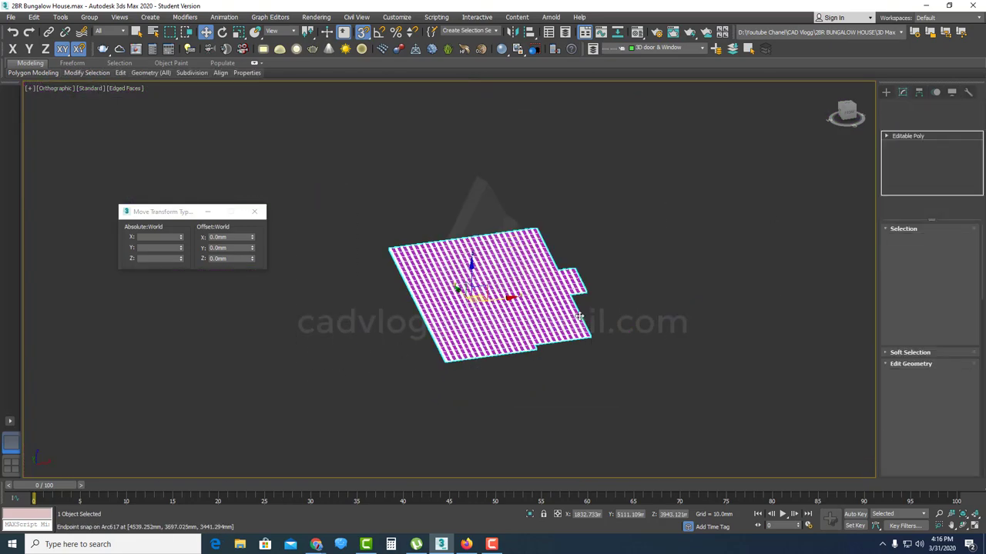
- Unhide all objects, add the plain roof surface to the tile mesh selection, and hide everything unselected
scroll(542, 307, up, 8)
click(543, 307)
right_click(601, 304)
scroll(493, 273, down, 5)
right_click(454, 267)
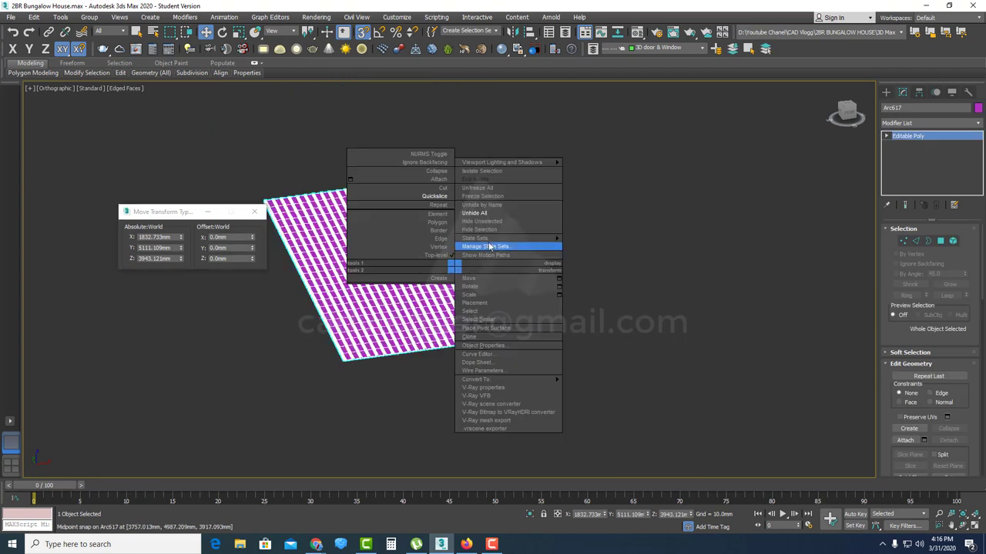
click(476, 213)
ctrl+click(379, 308)
right_click(398, 279)
click(457, 232)
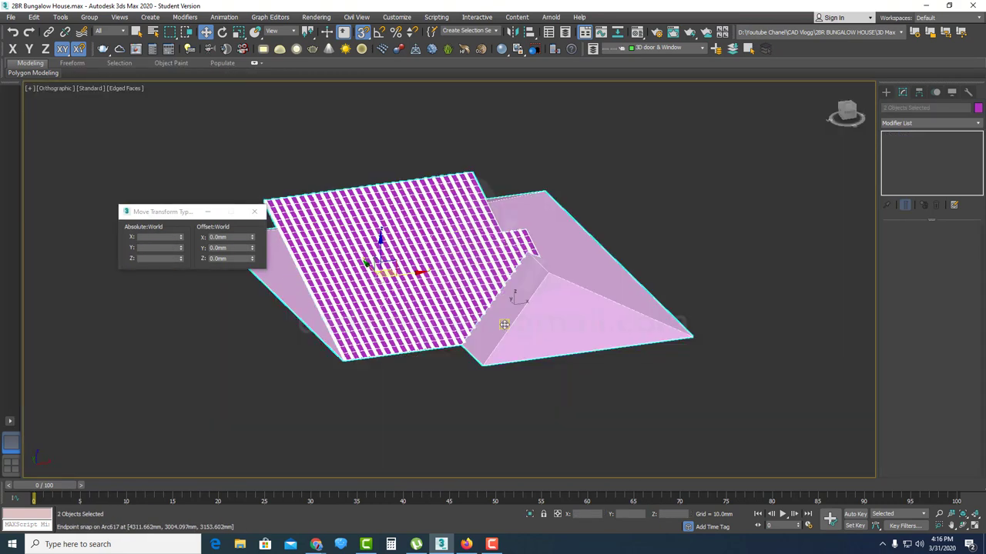
- Show the roof in a wireframe top view with the collapsed tile mesh selected
key(t)
middle_drag(247, 301, 368, 274)
click(445, 266)
scroll(502, 282, up, 3)
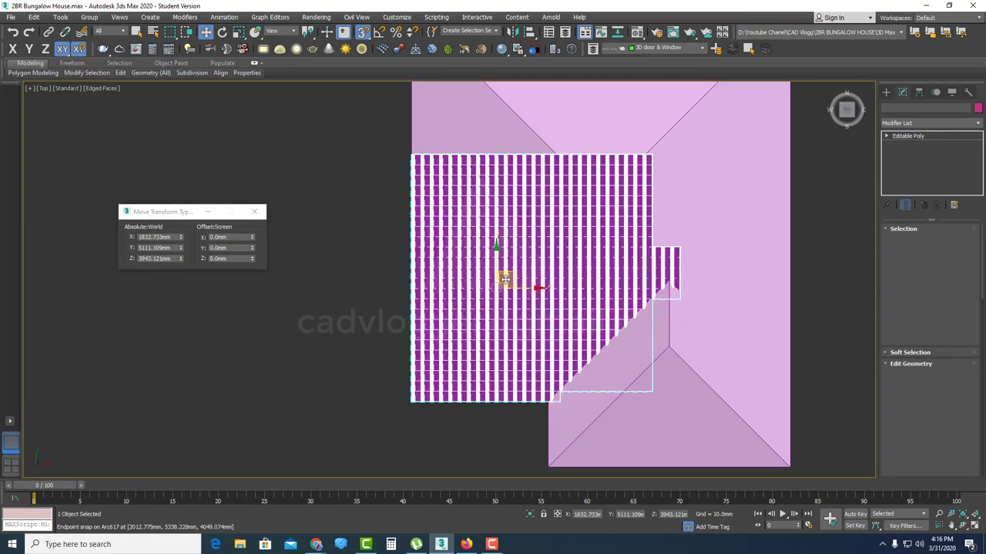
scroll(505, 283, down, 3)
scroll(542, 283, up, 3)
key(F3)
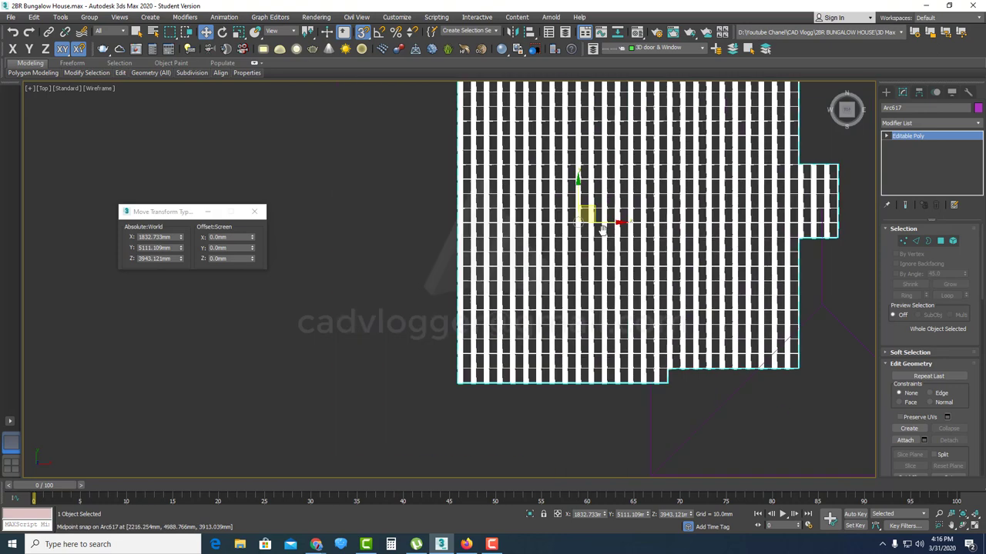
scroll(568, 242, up, 3)
scroll(608, 237, down, 4)
scroll(599, 272, up, 2)
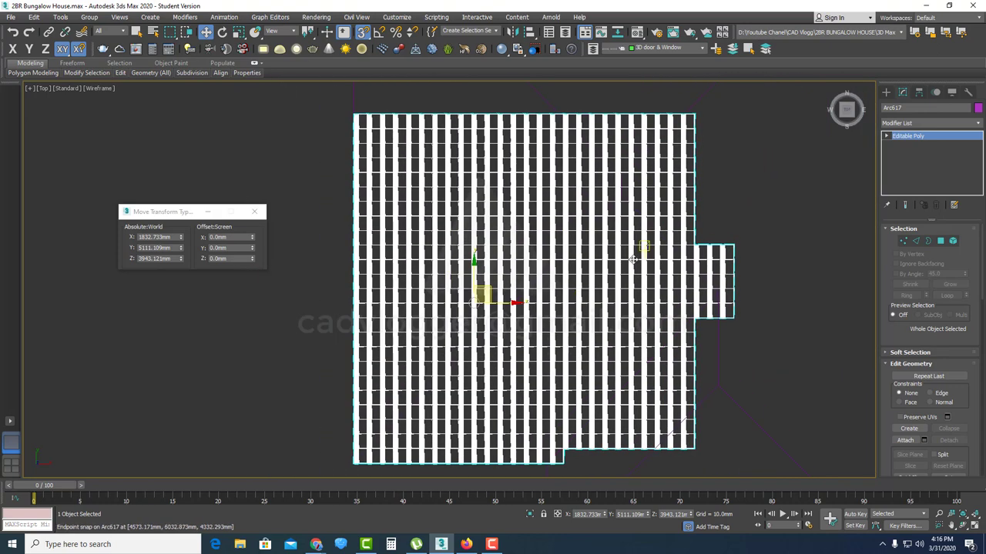
scroll(574, 254, up, 5)
scroll(556, 283, up, 2)
- Cut the tile mesh with QuickSlice along the hip from the main ridge end to the outer eave corner
right_click(563, 271)
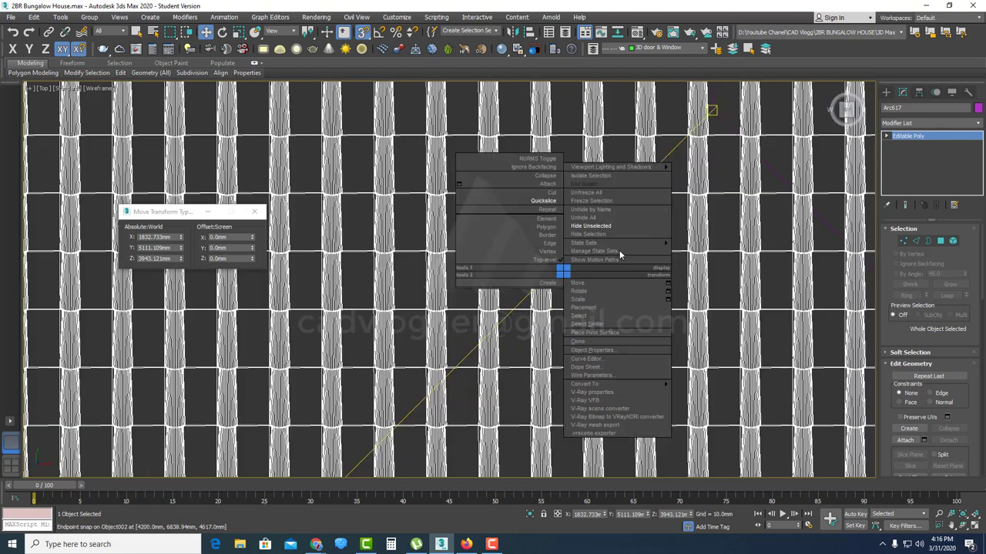
click(556, 203)
scroll(670, 185, up, 2)
middle_drag(671, 184, 606, 241)
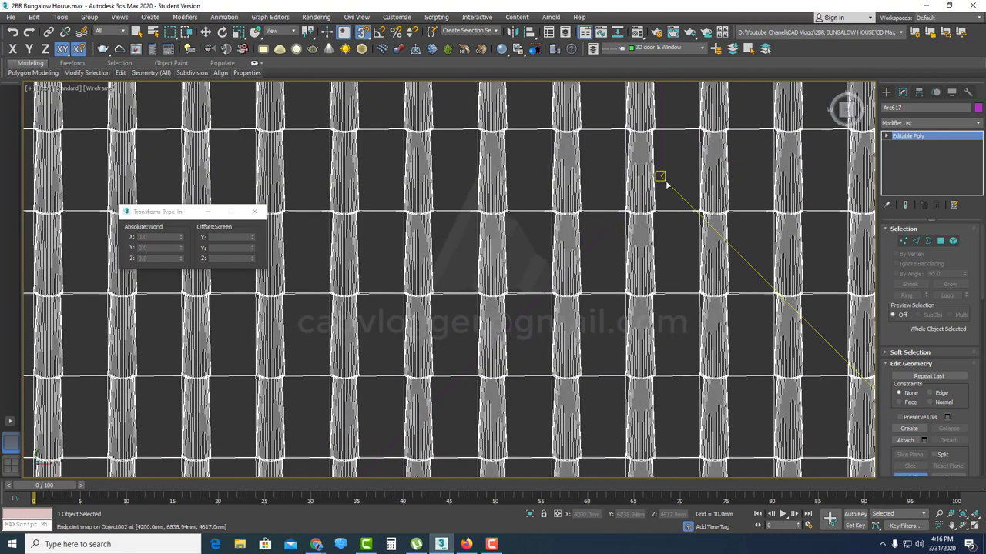
scroll(662, 185, down, 4)
scroll(479, 366, up, 2)
middle_drag(456, 403, 541, 288)
scroll(499, 319, up, 3)
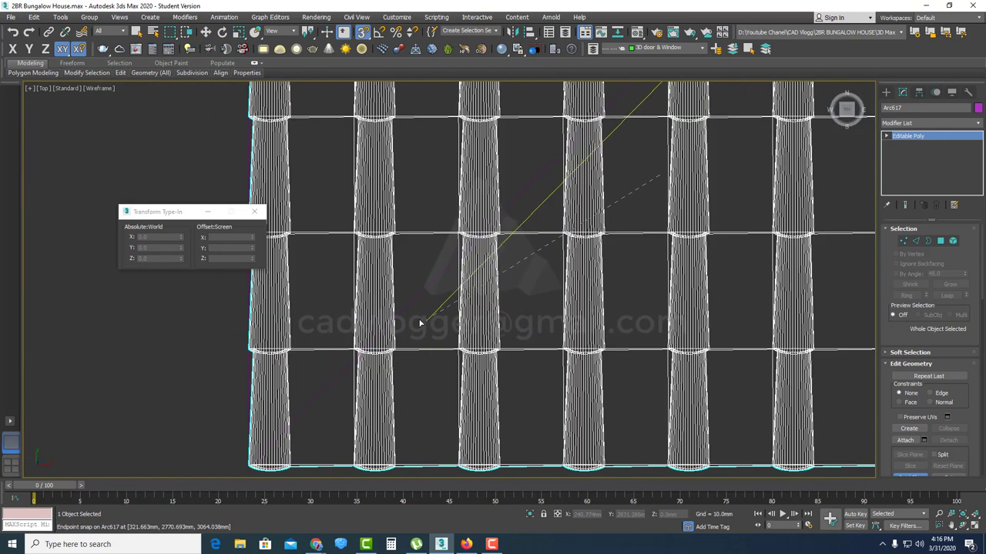
scroll(323, 407, down, 4)
- Slice the tile mesh along the roof line running from the main ridge end down to the porch apex
scroll(439, 376, up, 1)
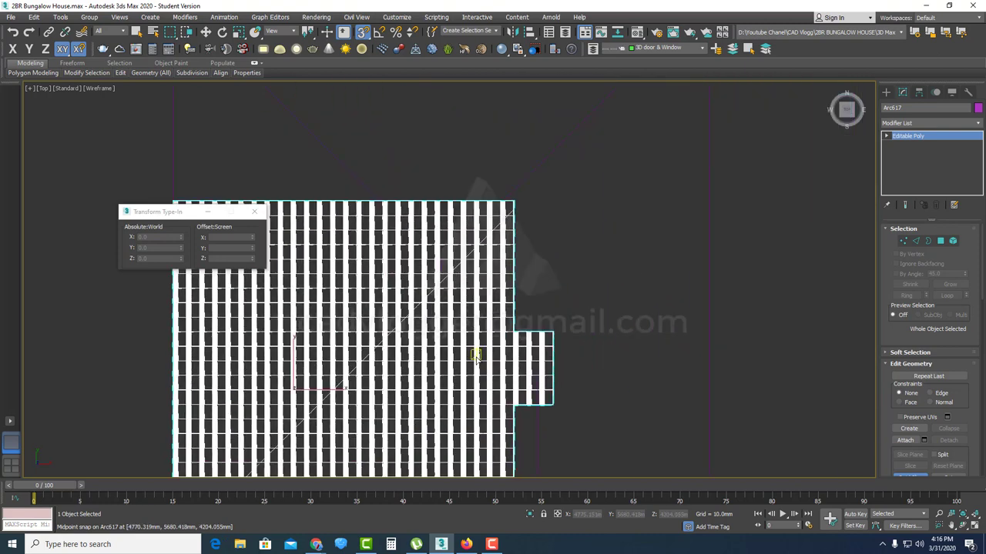
scroll(455, 359, up, 3)
scroll(475, 154, up, 1)
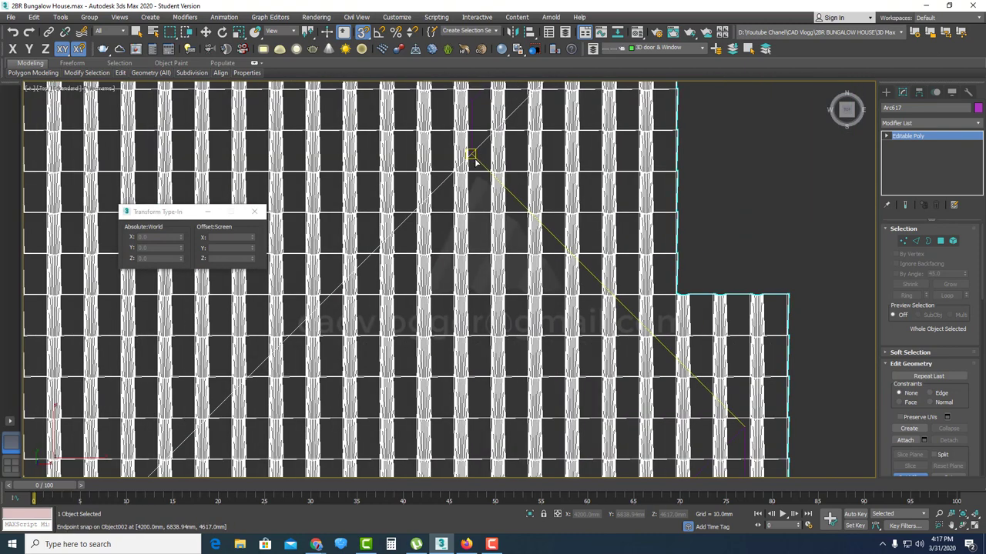
scroll(741, 430, down, 4)
- Slice the tile mesh along the valley from the porch apex to the eave corner and finish slicing
scroll(649, 188, up, 3)
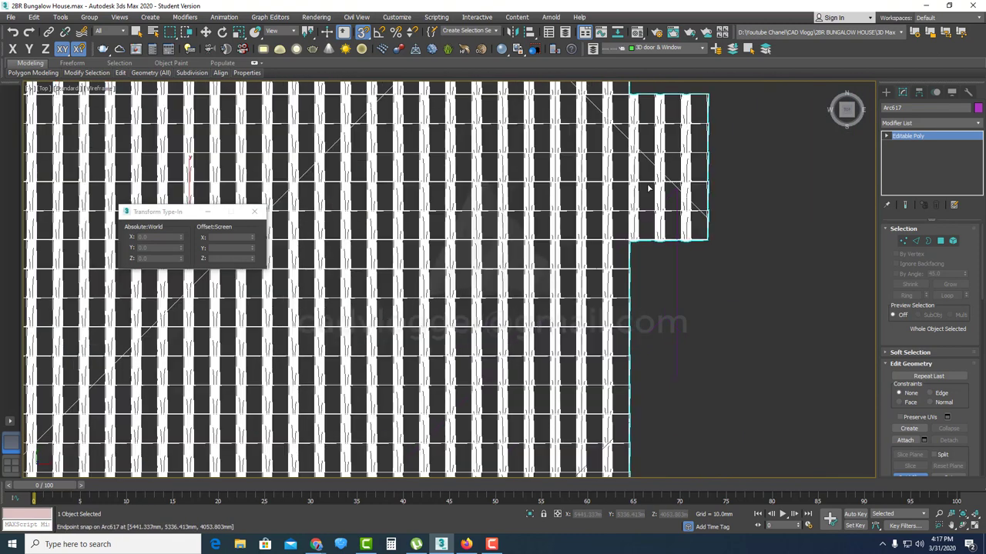
scroll(674, 193, down, 4)
scroll(539, 378, up, 5)
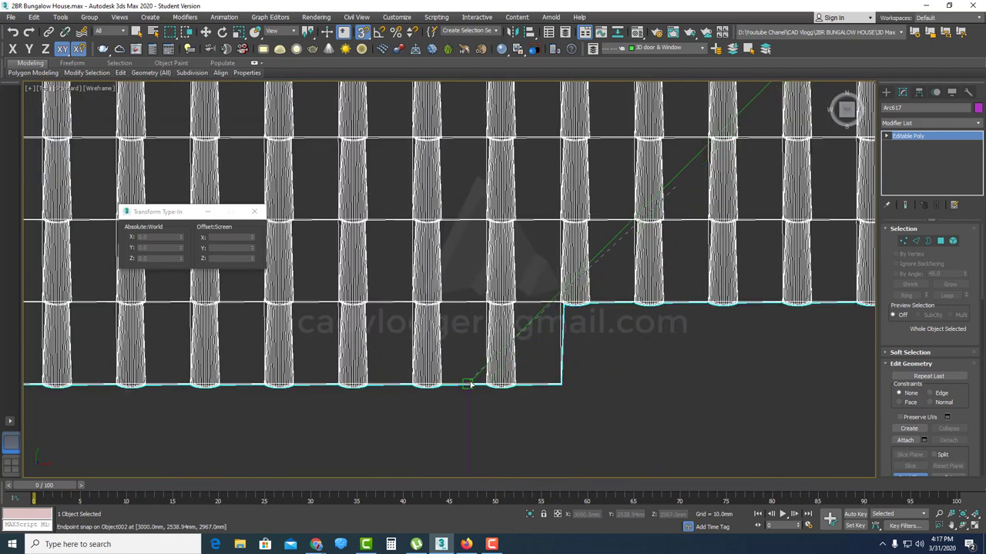
scroll(540, 352, down, 4)
key(w)
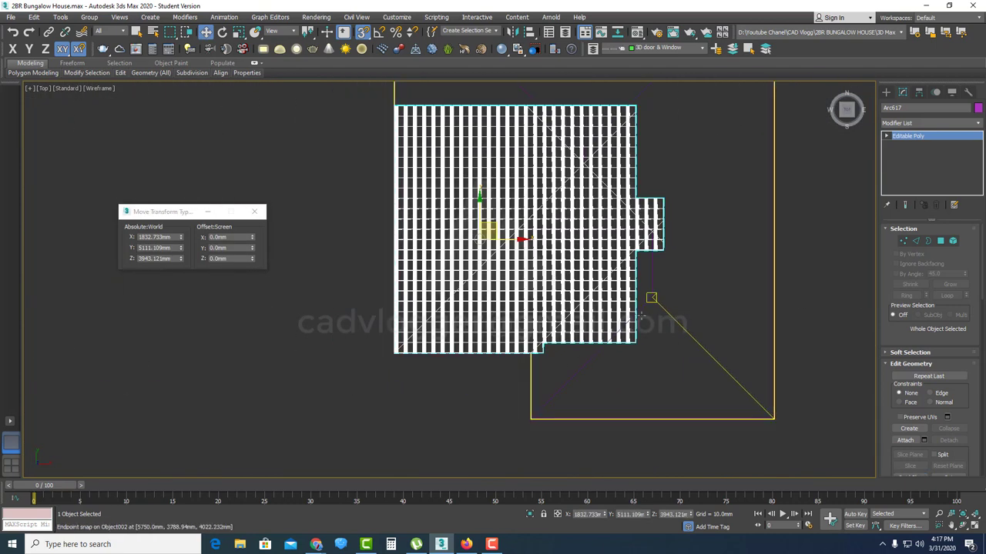
- Hide the plain roof surface and reselect the sliced tile mesh
click(640, 316)
right_click(656, 305)
click(700, 271)
click(598, 174)
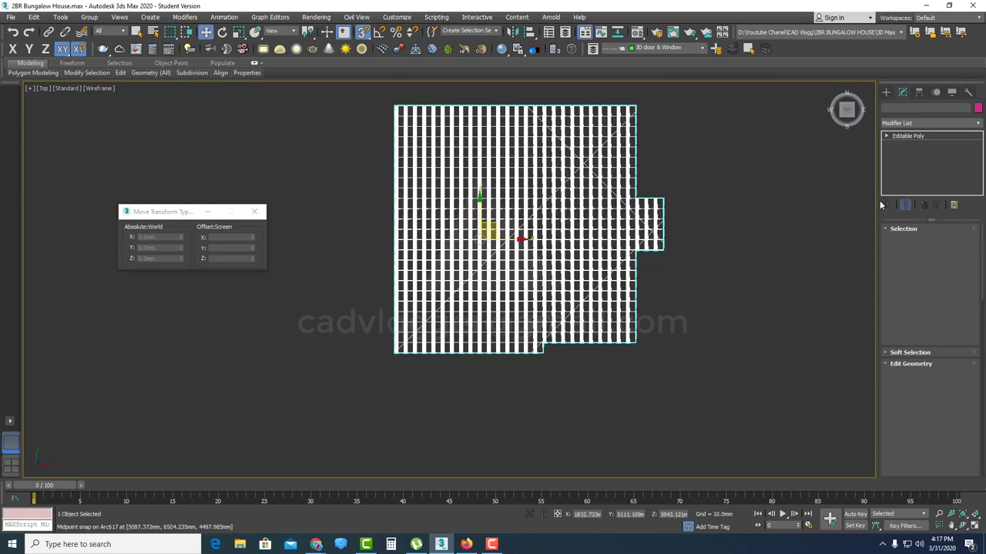
- Select the block of surplus tile polygons beyond the cuts near the main ridge end and delete it
click(940, 241)
scroll(638, 138, up, 3)
middle_drag(641, 138, 648, 213)
drag(700, 118, 464, 232)
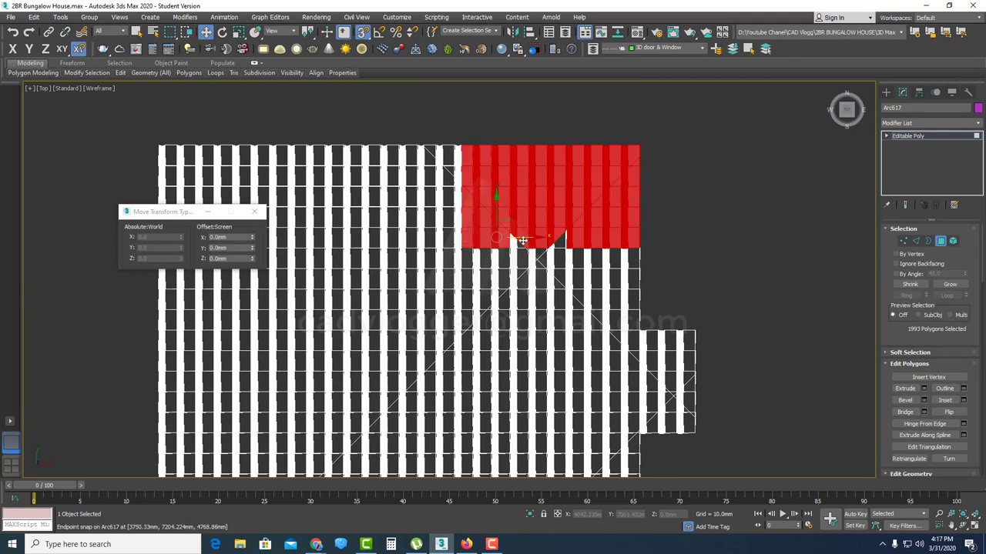
scroll(568, 270, up, 3)
key(Delete)
- Return to shaded display with edges and delete leftover polygons outside the porch-side cut nearest the ridge end
scroll(587, 258, up, 5)
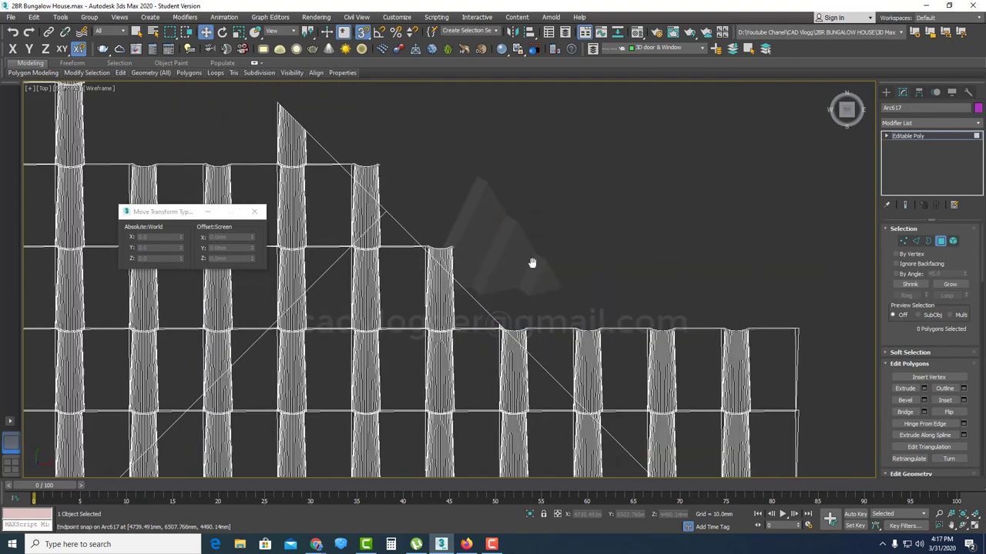
scroll(514, 233, up, 10)
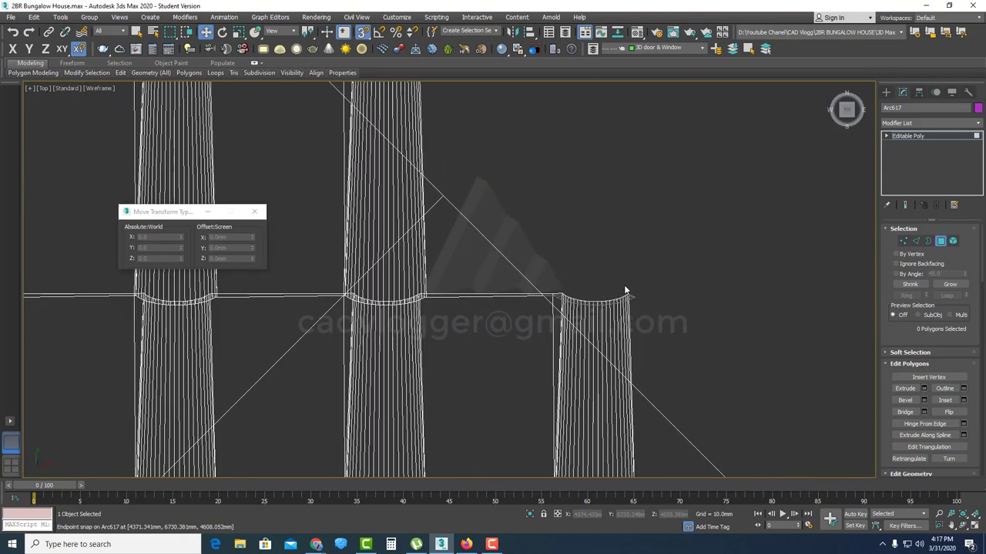
key(F3)
drag(286, 316, 287, 316)
key(Delete)
scroll(339, 335, down, 4)
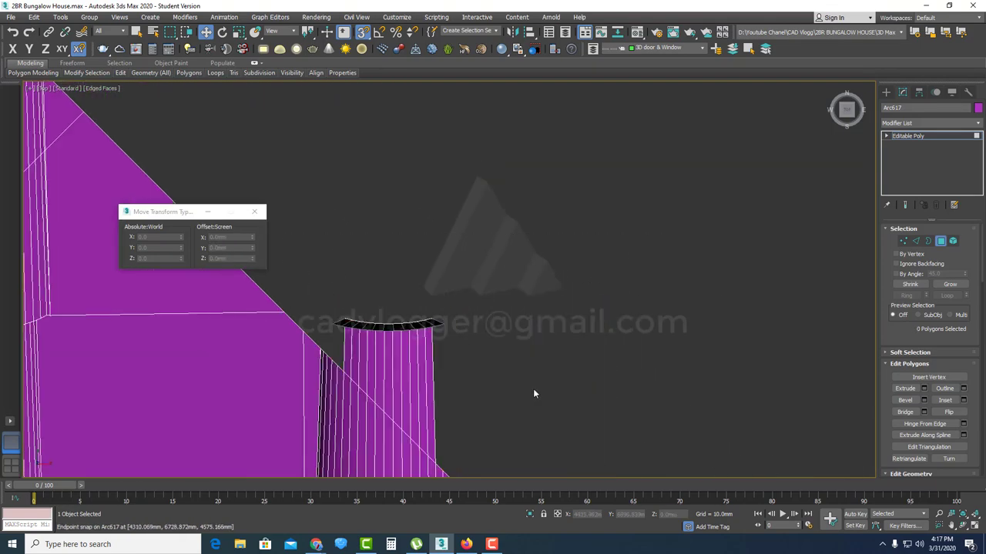
- Delete the protruding tile ends and small slivers outside the cut on the next tile rows below the ridge end
middle_drag(533, 388, 718, 318)
drag(677, 236, 491, 269)
scroll(553, 290, down, 5)
key(Delete)
scroll(692, 447, up, 5)
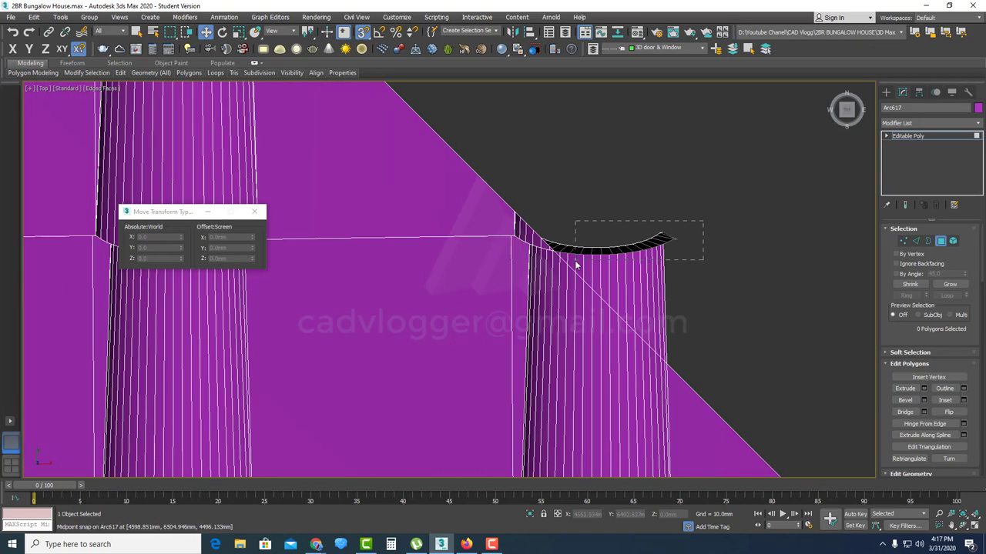
drag(575, 265, 578, 264)
key(Delete)
scroll(583, 260, up, 5)
scroll(501, 195, up, 5)
click(477, 224)
key(Delete)
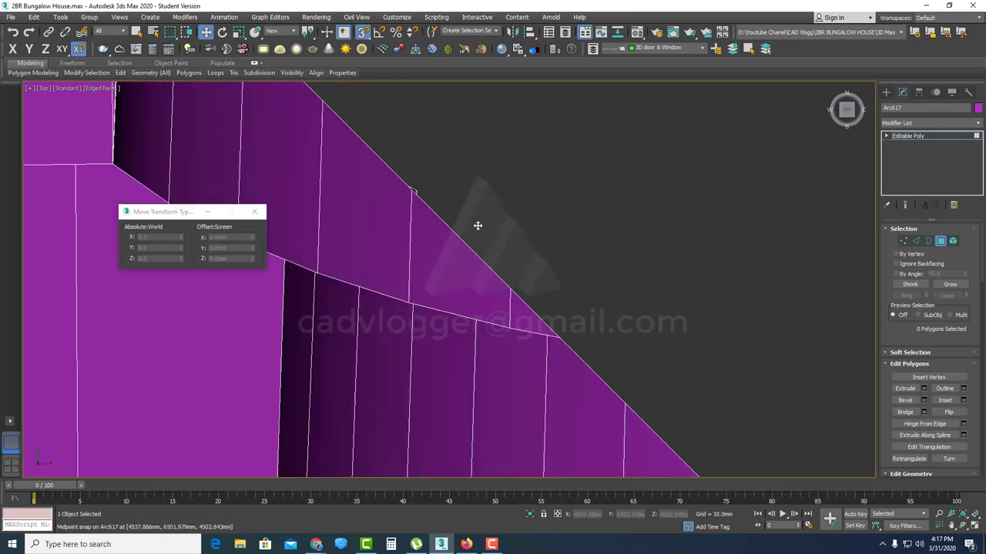
- Remove the flat tile piece and its curved edge polygons outside the cut, one row further toward the porch apex
scroll(477, 224, down, 10)
middle_drag(536, 281, 405, 126)
middle_drag(760, 410, 559, 266)
scroll(558, 265, up, 3)
drag(619, 134, 460, 196)
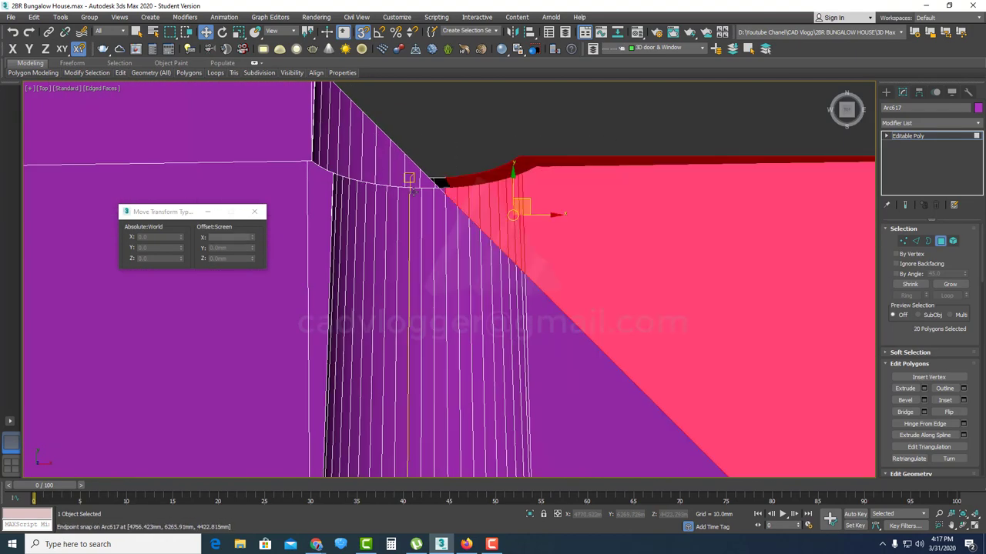
key(Delete)
scroll(428, 181, up, 5)
drag(536, 139, 462, 164)
key(Delete)
scroll(465, 200, down, 10)
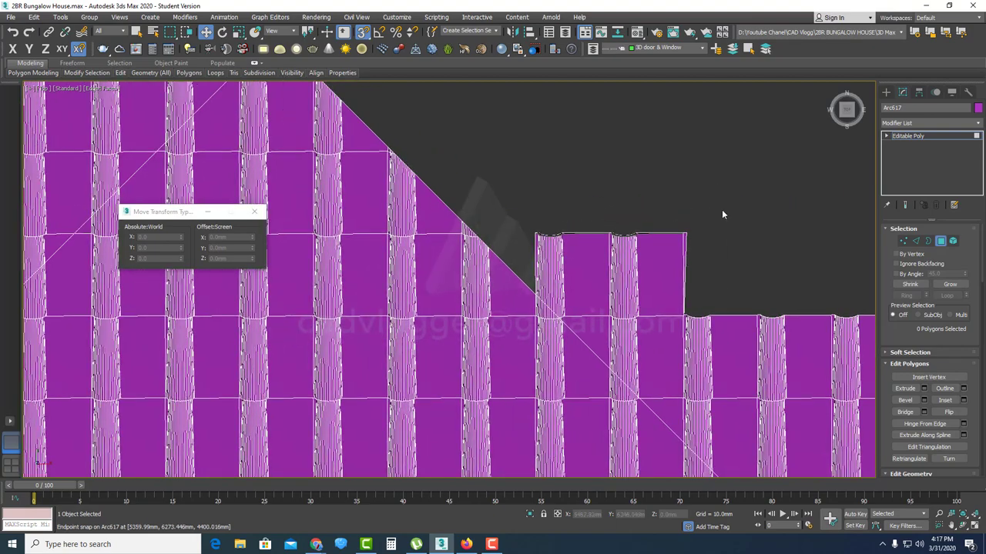
- Delete the two surplus stepped tile pieces outside the cut midway between the ridge end and porch apex
drag(721, 210, 524, 263)
key(Delete)
middle_drag(561, 315, 485, 276)
scroll(489, 276, up, 2)
drag(737, 244, 531, 297)
key(Delete)
- Delete the surplus tiles of the following rows outside the cut, just above the porch apex extension
scroll(621, 306, down, 2)
middle_drag(698, 307, 508, 231)
drag(660, 185, 499, 285)
key(Delete)
drag(664, 302, 586, 342)
key(Delete)
- Clear the remaining tile ends and edge strips outside the cut on the last rows before the porch apex
scroll(550, 394, up, 3)
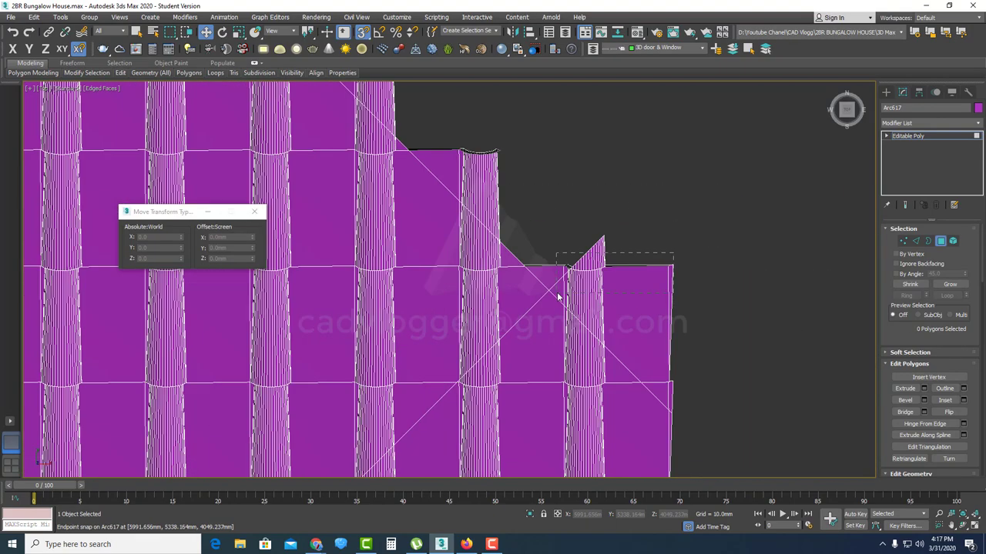
scroll(456, 268, down, 2)
scroll(558, 235, up, 4)
scroll(539, 308, down, 5)
scroll(540, 260, up, 4)
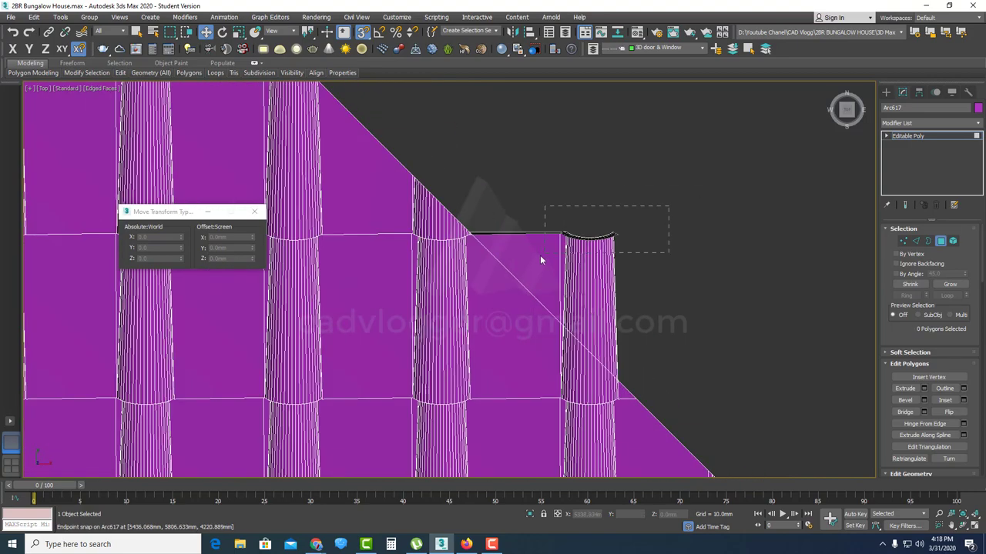
scroll(532, 273, down, 5)
scroll(627, 285, up, 6)
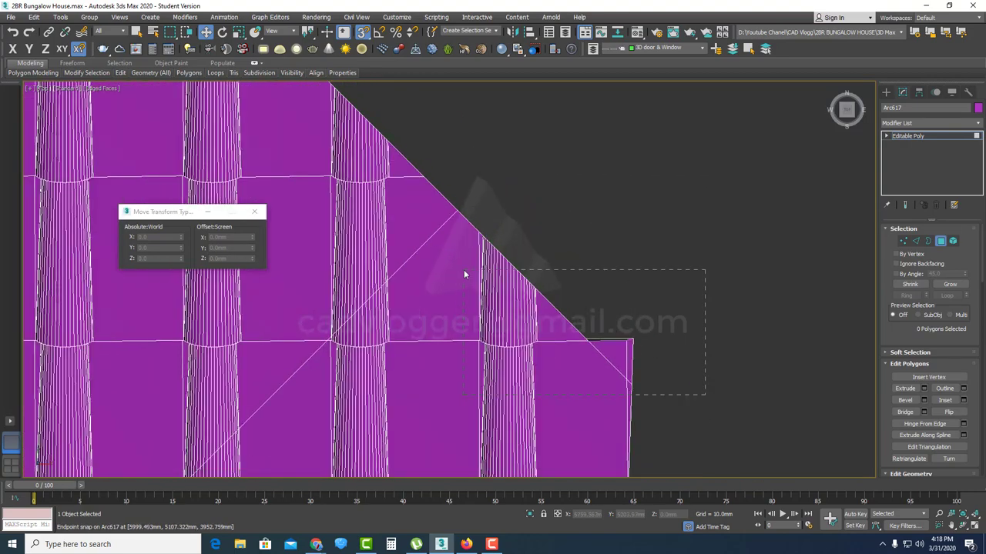
- Delete the surplus tile polygons around the tip where the two cuts meet at the porch apex
drag(464, 269, 465, 272)
key(Delete)
scroll(465, 272, down, 4)
scroll(539, 271, up, 4)
drag(824, 289, 487, 242)
key(Delete)
- Trim the surplus tile pieces and thin edge strips outside the valley cut on the rows just below the porch apex
scroll(603, 236, up, 4)
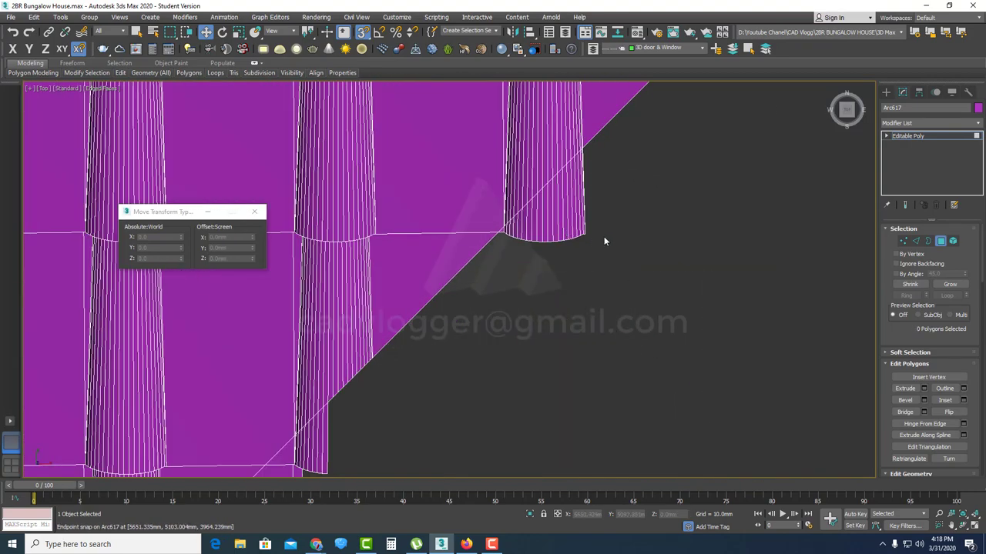
scroll(516, 225, up, 2)
scroll(473, 248, down, 4)
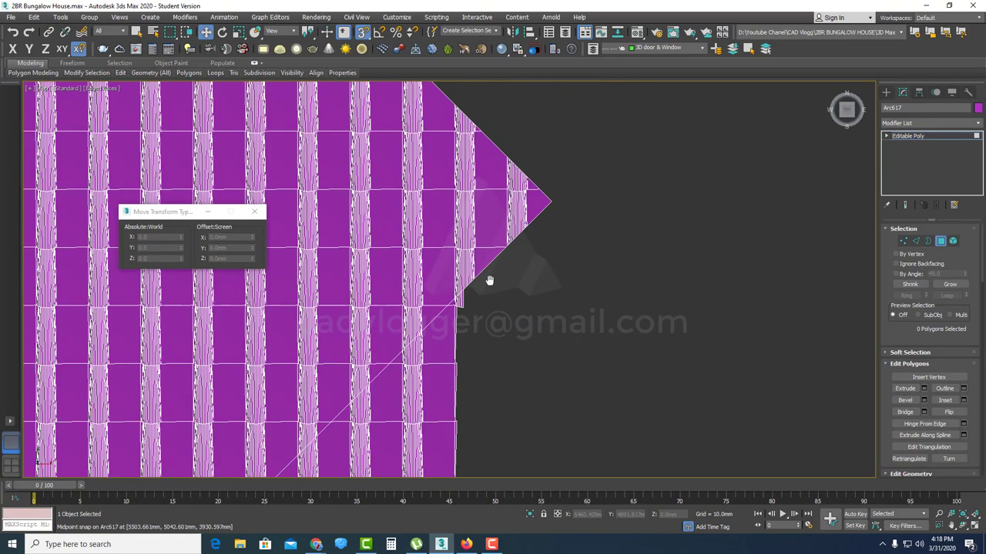
scroll(490, 282, up, 3)
scroll(539, 201, down, 5)
scroll(698, 191, up, 5)
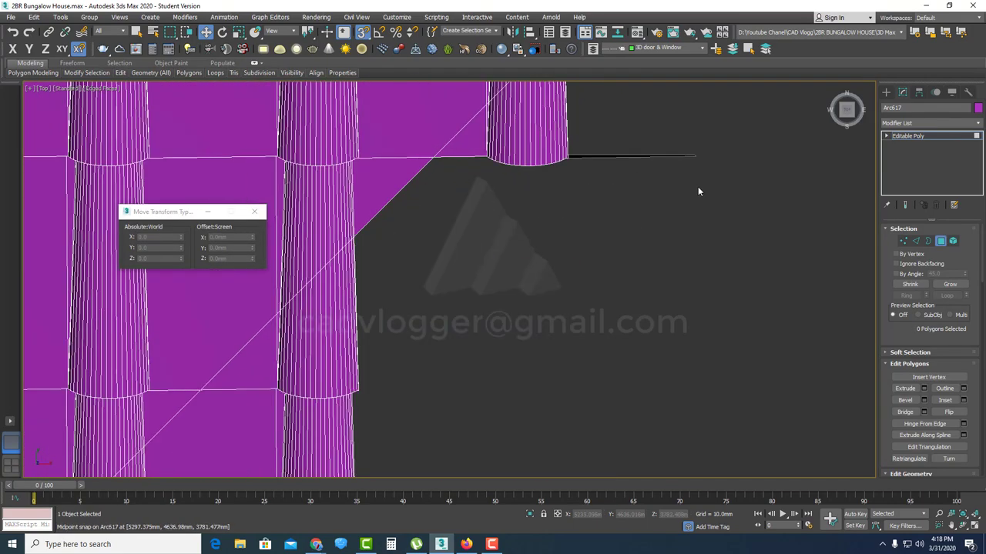
scroll(528, 183, down, 1)
scroll(462, 176, down, 2)
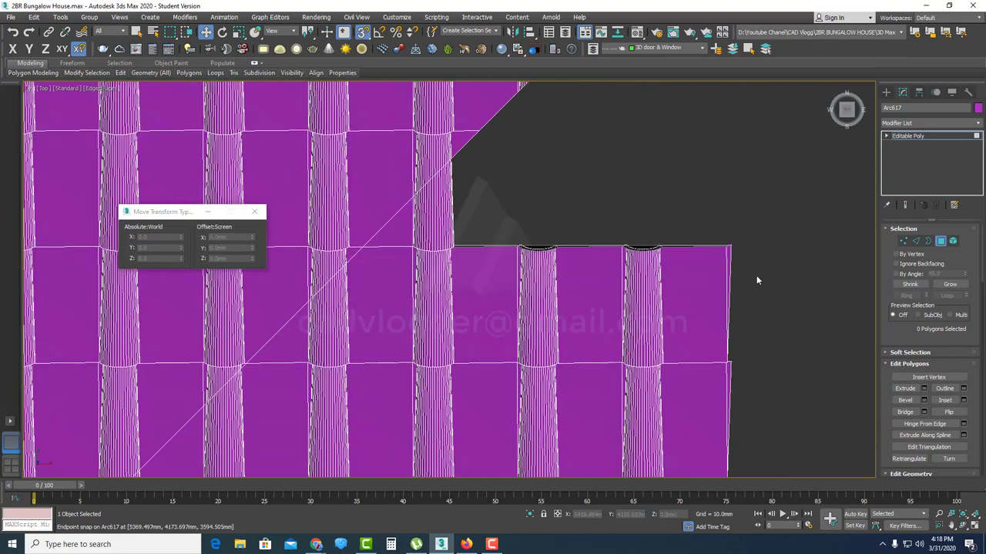
- Delete the surplus tile rows outside the valley cut along its middle stretch
drag(406, 230, 400, 229)
key(Delete)
scroll(628, 127, down, 3)
scroll(614, 210, up, 2)
drag(724, 224, 391, 182)
key(Delete)
- Delete the long surplus tile rows outside the lower half of the valley cut, down toward the eave
scroll(624, 119, down, 2)
key(Delete)
drag(682, 277, 347, 245)
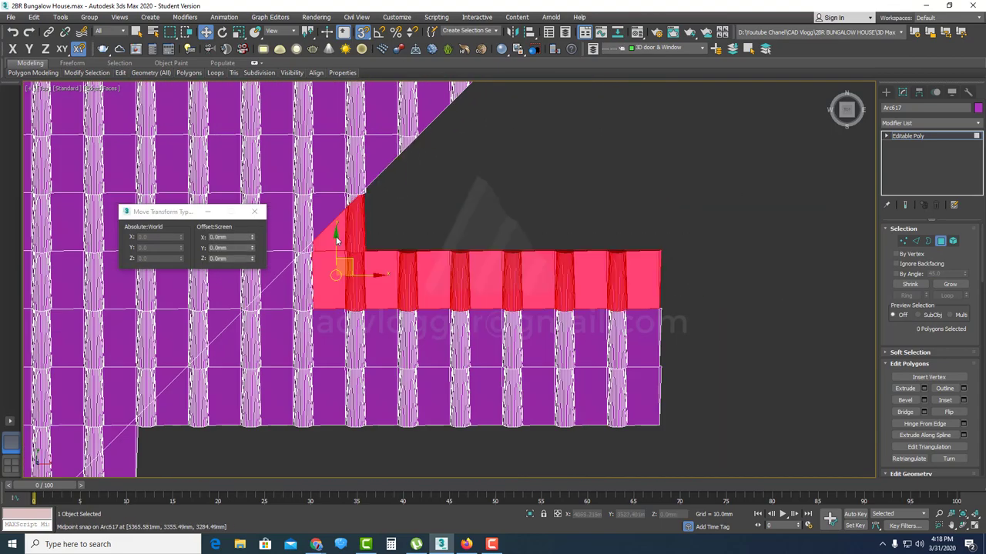
key(Delete)
scroll(747, 181, down, 3)
scroll(715, 238, up, 2)
drag(447, 224, 441, 222)
key(Delete)
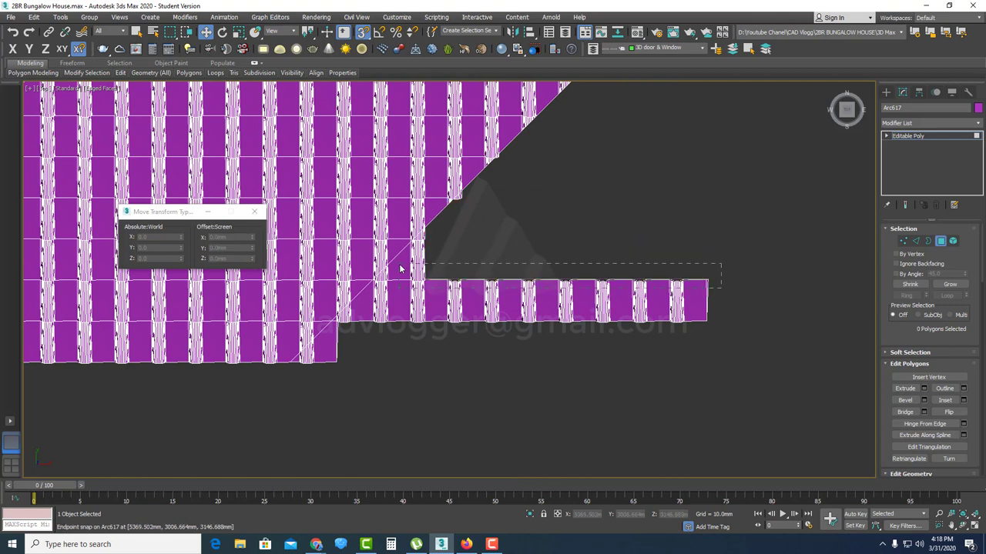
- Remove the last surplus tile row and the rounded tile end outside the valley cut beside the eave
drag(399, 269, 478, 330)
scroll(380, 287, up, 5)
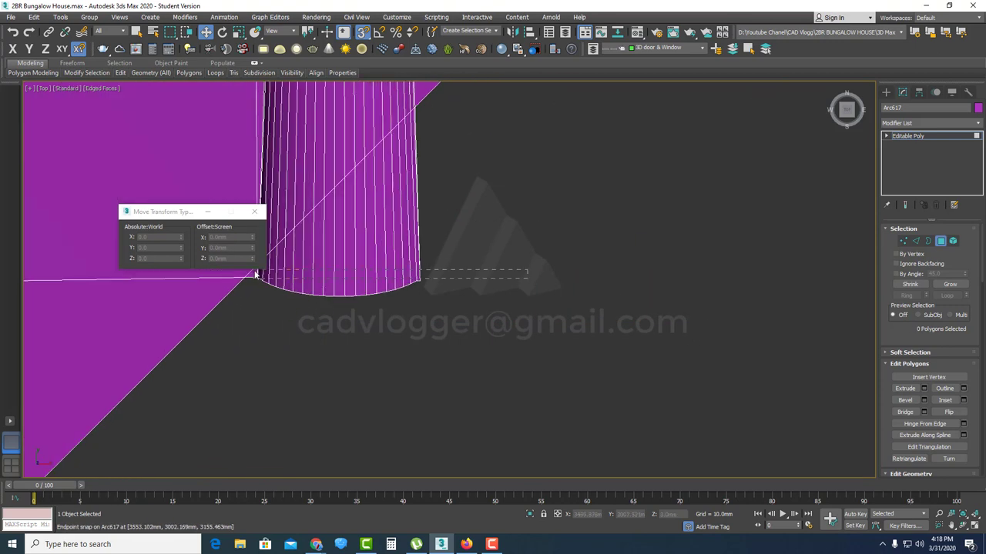
drag(256, 274, 253, 274)
- Clear the rounded tile end left outside the valley cut on the next column up from the eave
scroll(377, 298, down, 3)
scroll(392, 334, down, 3)
scroll(535, 300, up, 4)
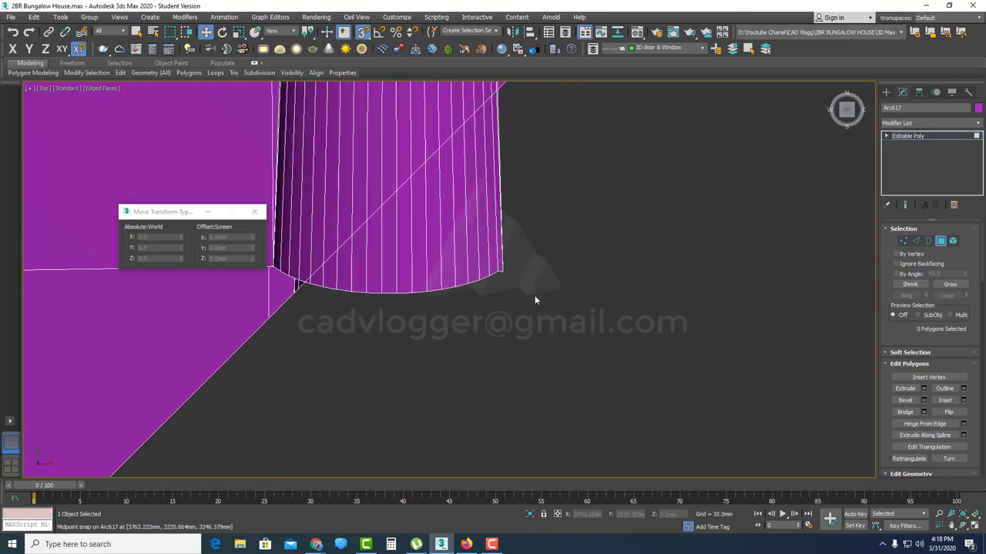
scroll(295, 278, up, 3)
scroll(337, 249, down, 6)
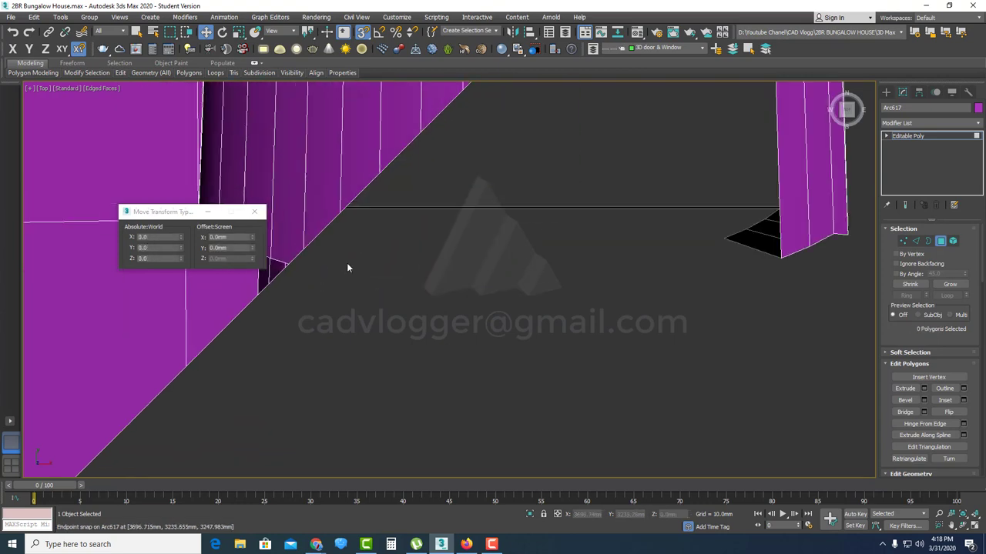
- Delete the rounded tile ends left outside the valley cut on the next columns up from the eave
scroll(466, 249, up, 8)
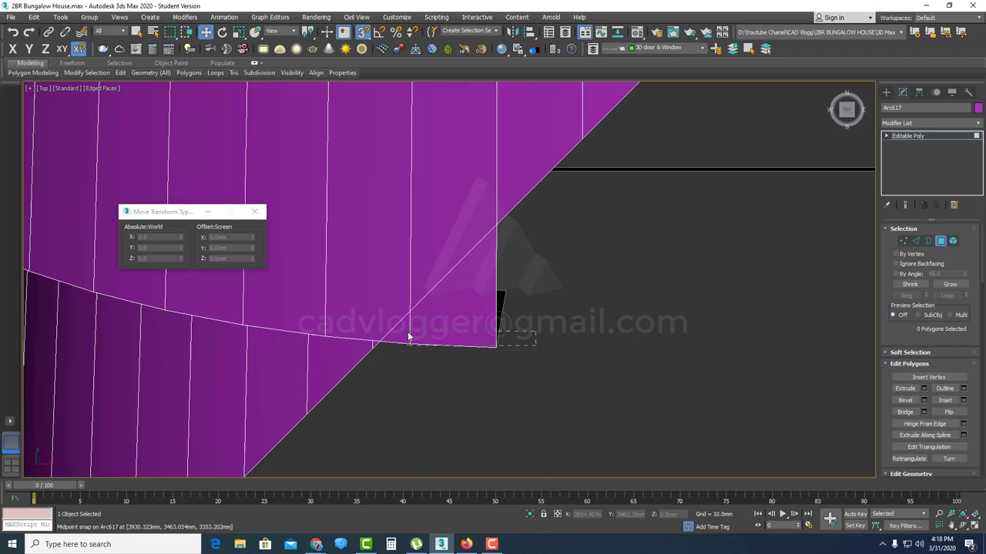
drag(408, 332, 406, 331)
key(Delete)
scroll(453, 338, down, 4)
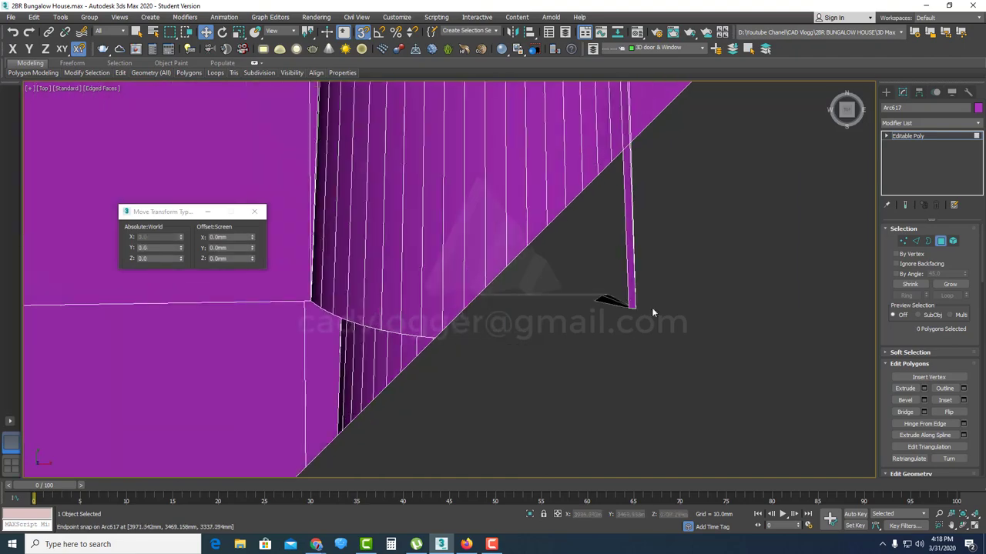
scroll(645, 227, down, 4)
scroll(634, 347, up, 5)
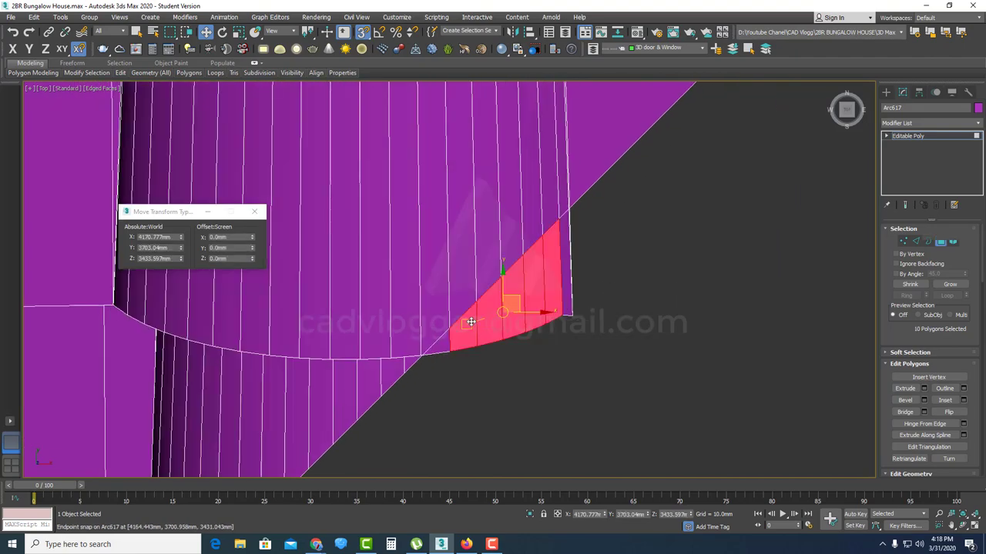
scroll(540, 285, down, 5)
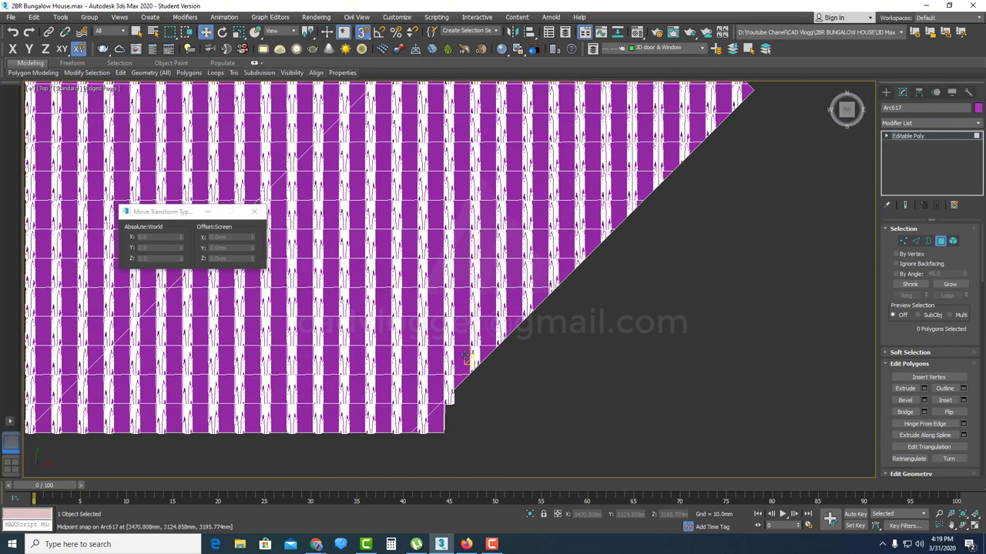
- Remove the remaining tile pieces and rounded end outside the valley cut at its lowest columns beside the eave
scroll(488, 286, up, 5)
drag(520, 281, 518, 280)
key(Delete)
scroll(514, 237, down, 5)
scroll(555, 240, up, 5)
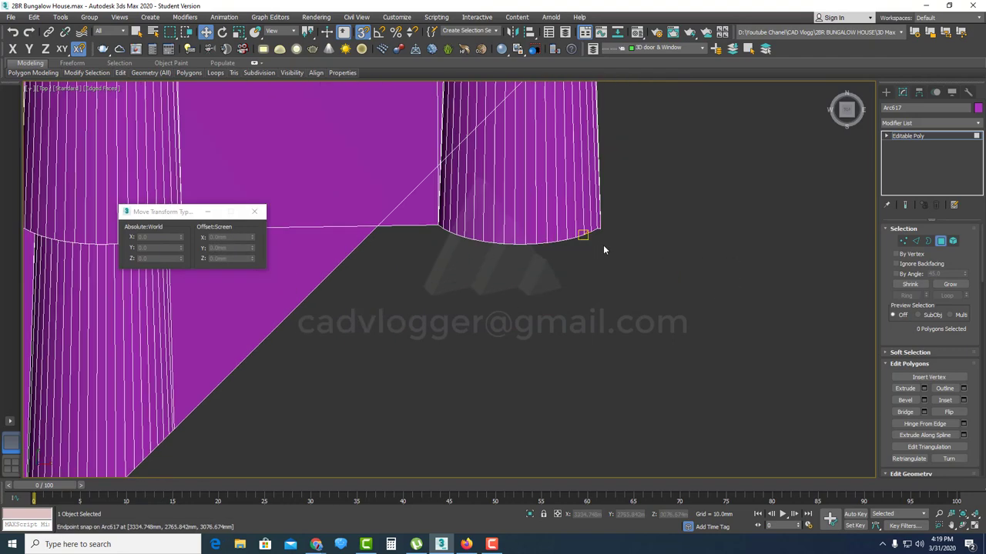
drag(603, 246, 427, 205)
key(Delete)
scroll(428, 205, down, 5)
scroll(504, 201, down, 3)
- Delete the topmost surplus tile row and the next tile pieces outside the hip cut near the roof peak
scroll(620, 189, up, 6)
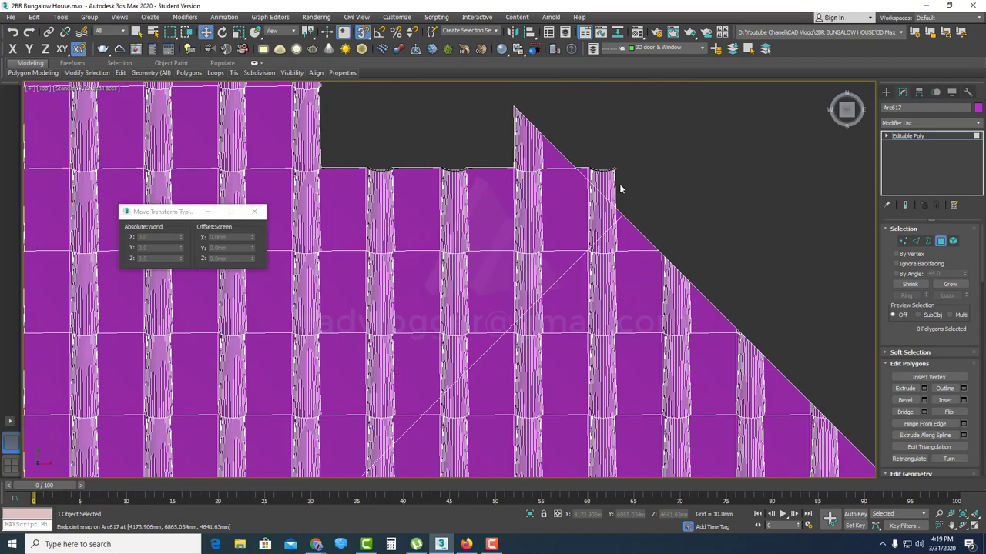
drag(362, 215, 365, 218)
scroll(656, 127, up, 2)
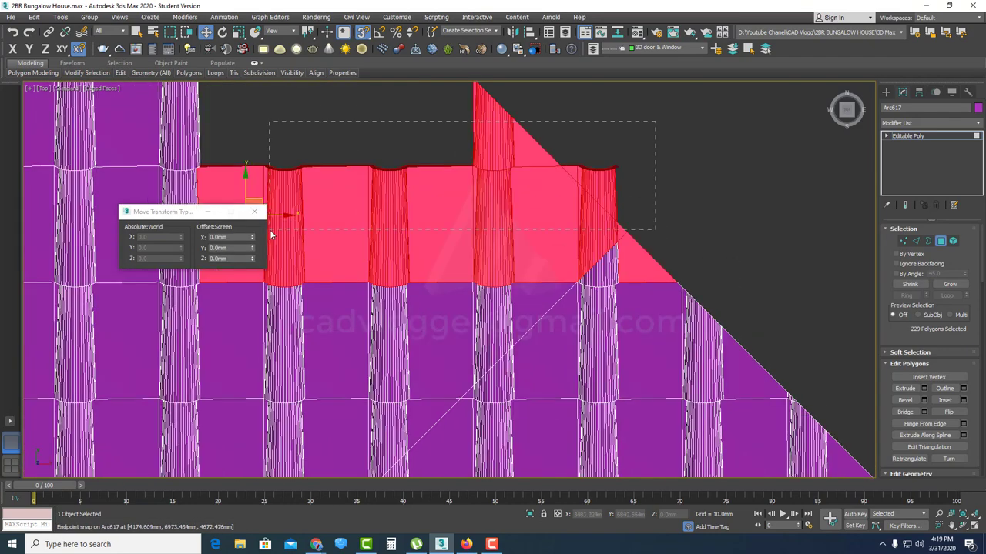
key(Delete)
scroll(427, 221, up, 2)
middle_drag(427, 221, 557, 118)
drag(493, 162, 335, 203)
key(Delete)
- Delete the surplus tile pieces of the next rows outside the upper stretch of the hip cut
scroll(471, 165, down, 4)
drag(493, 176, 442, 214)
key(Delete)
scroll(425, 250, up, 3)
drag(431, 253, 341, 315)
key(Delete)
middle_drag(259, 458, 450, 212)
scroll(455, 212, up, 2)
drag(476, 189, 353, 244)
key(Delete)
scroll(353, 244, down, 2)
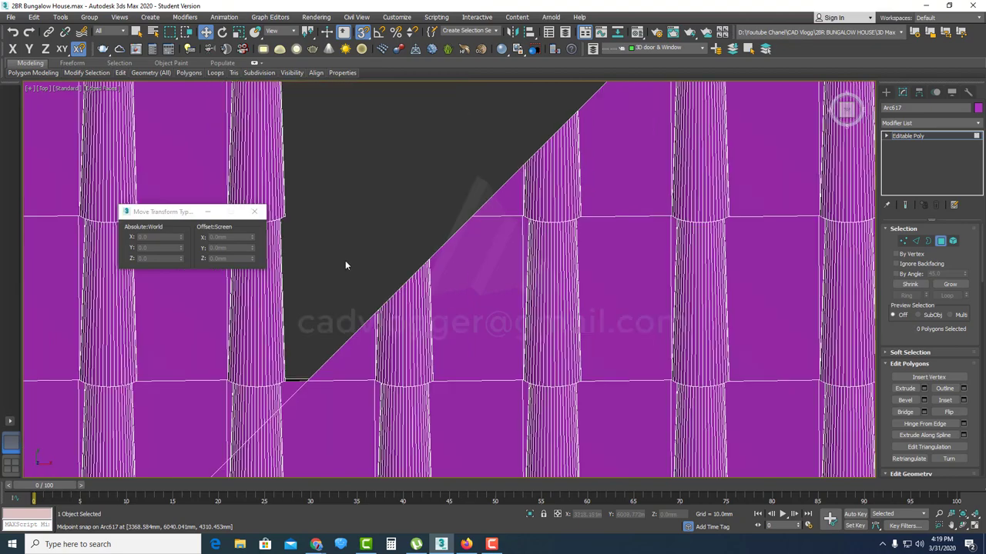
- Continue down the hip cut, removing the surplus flat tile pieces and tile-end slivers between the columns
middle_drag(293, 392, 521, 148)
scroll(521, 148, up, 3)
drag(521, 109, 341, 161)
key(Delete)
key(Delete)
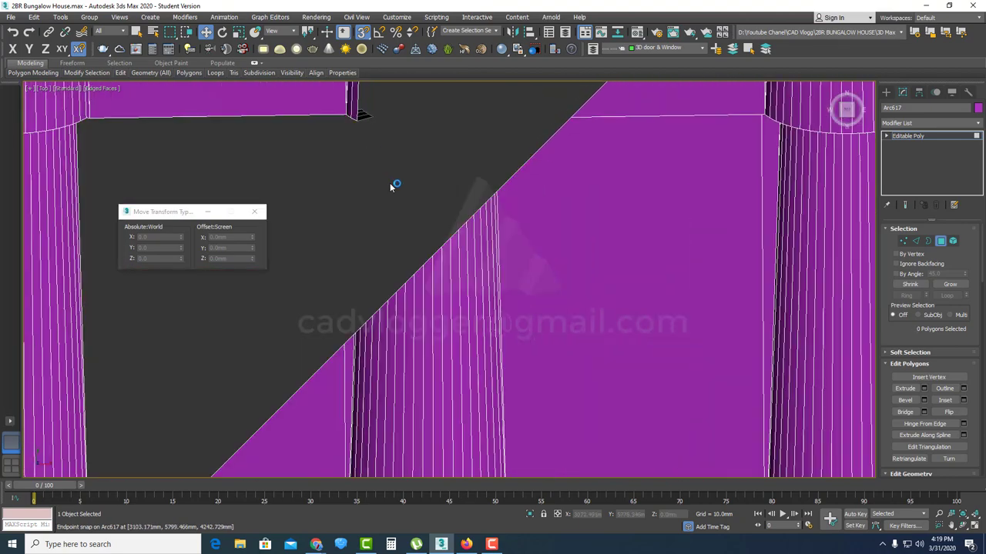
scroll(391, 185, down, 1)
scroll(608, 251, up, 2)
click(539, 287)
key(Delete)
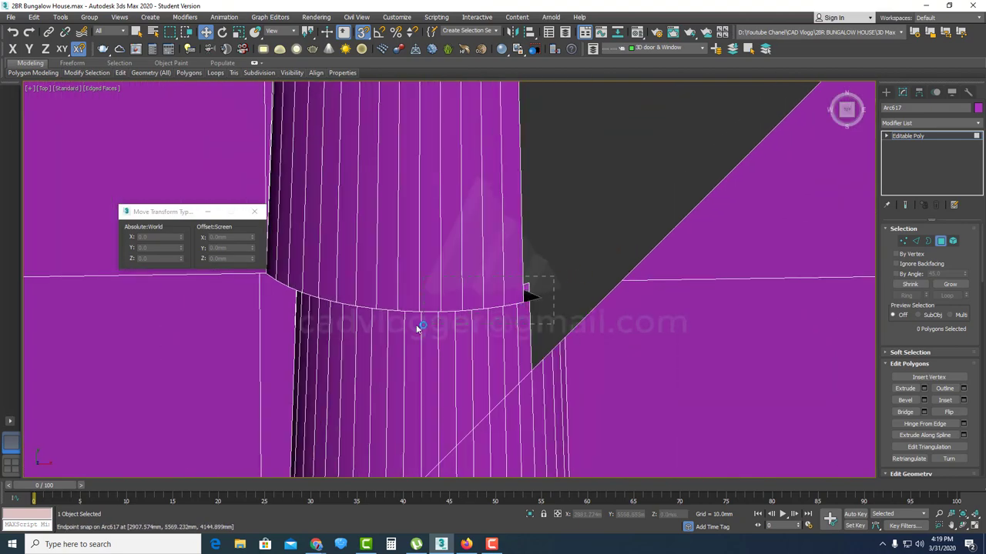
scroll(458, 306, down, 2)
scroll(653, 176, up, 2)
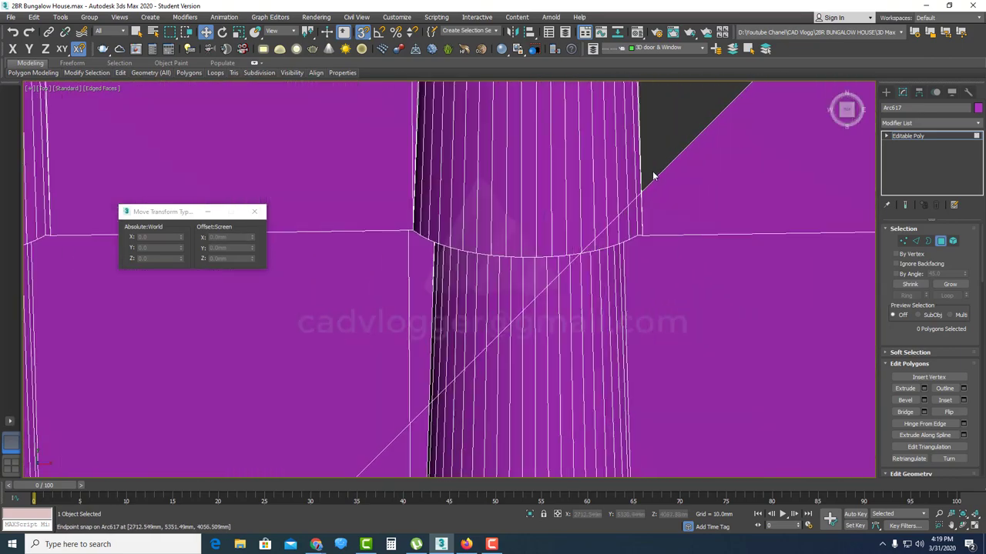
- Delete the next surplus row outside the hip cut, including the end faces of its rounded tile
click(381, 183)
key(Delete)
click(544, 226)
key(Delete)
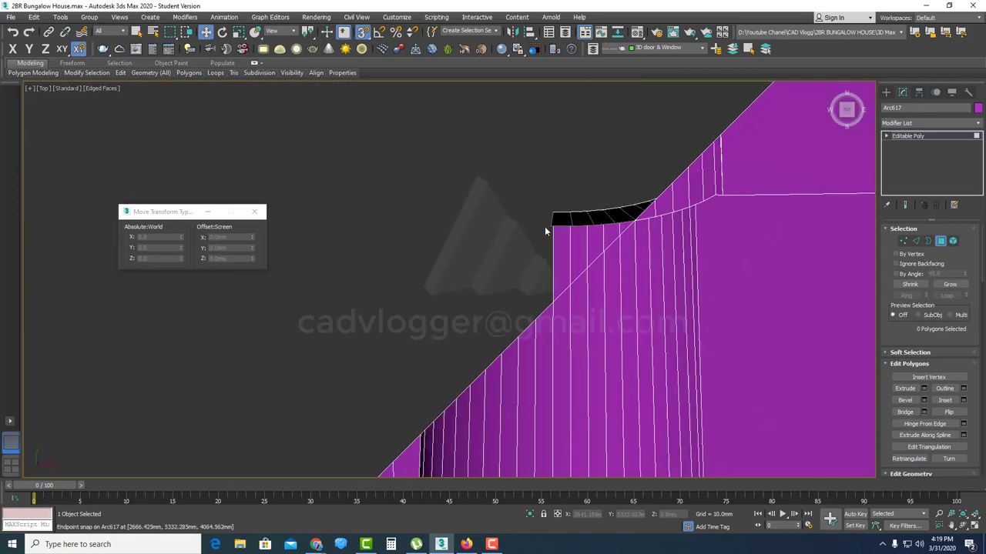
scroll(357, 297, up, 2)
click(585, 231)
key(Delete)
click(689, 225)
scroll(699, 212, up, 1)
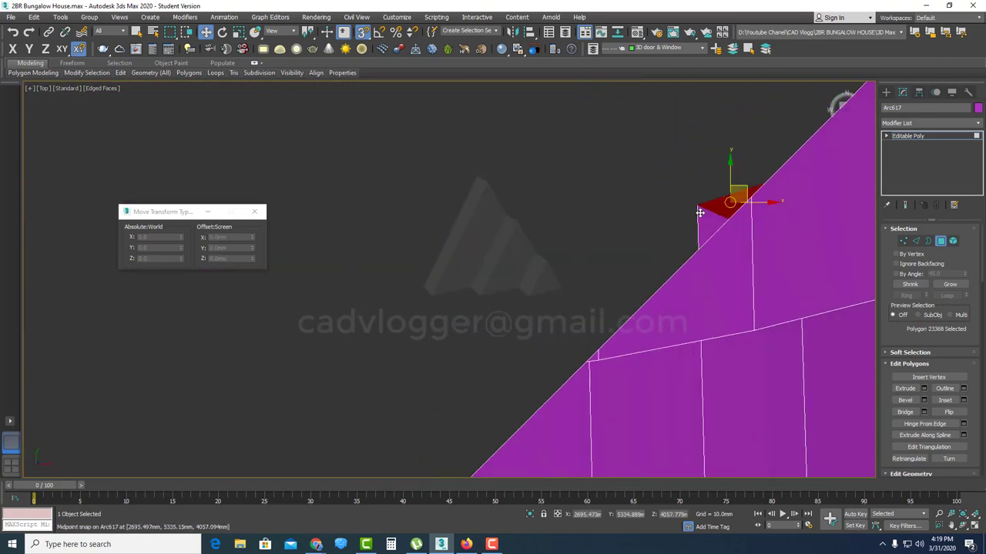
key(Delete)
scroll(589, 248, down, 10)
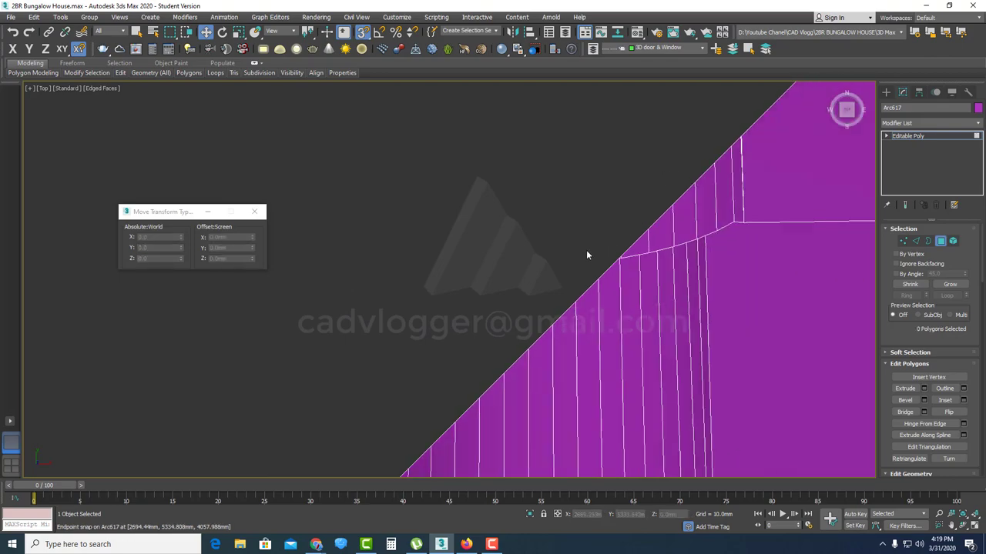
- Delete the following tile row outside the hip cut together with its leftover rounded tile and front edge faces
middle_drag(456, 314, 559, 218)
scroll(539, 234, up, 4)
click(429, 219)
key(Delete)
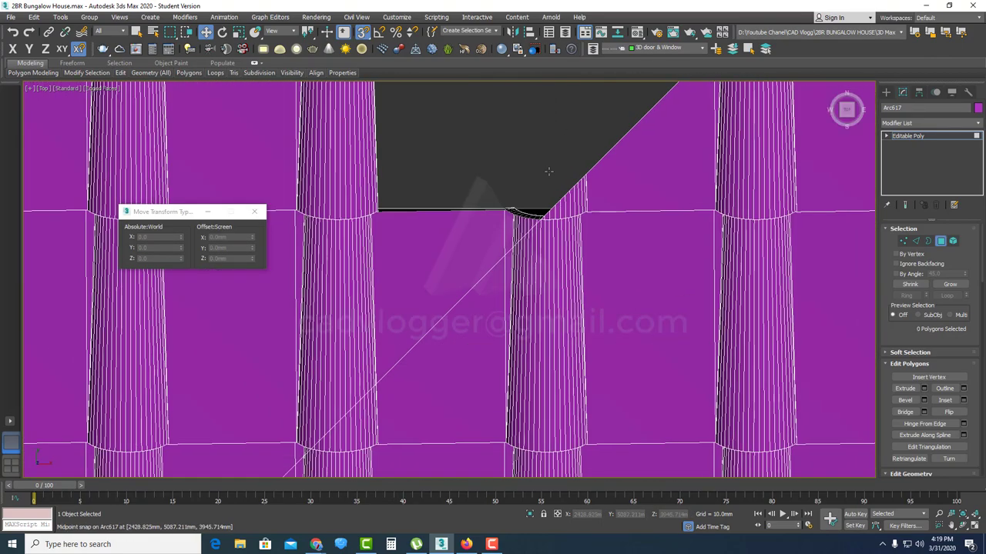
scroll(565, 182, up, 3)
drag(490, 258, 488, 262)
key(Delete)
drag(501, 198, 316, 264)
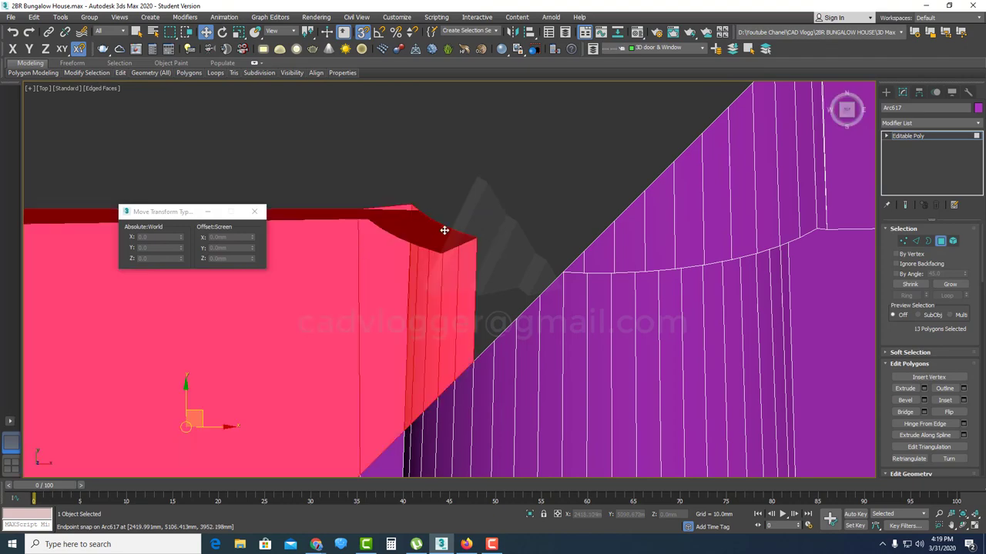
key(Delete)
scroll(347, 326, down, 7)
- Clear the tile row and rounded tile fragments outside the hip cut along its middle stretch
middle_drag(347, 326, 533, 162)
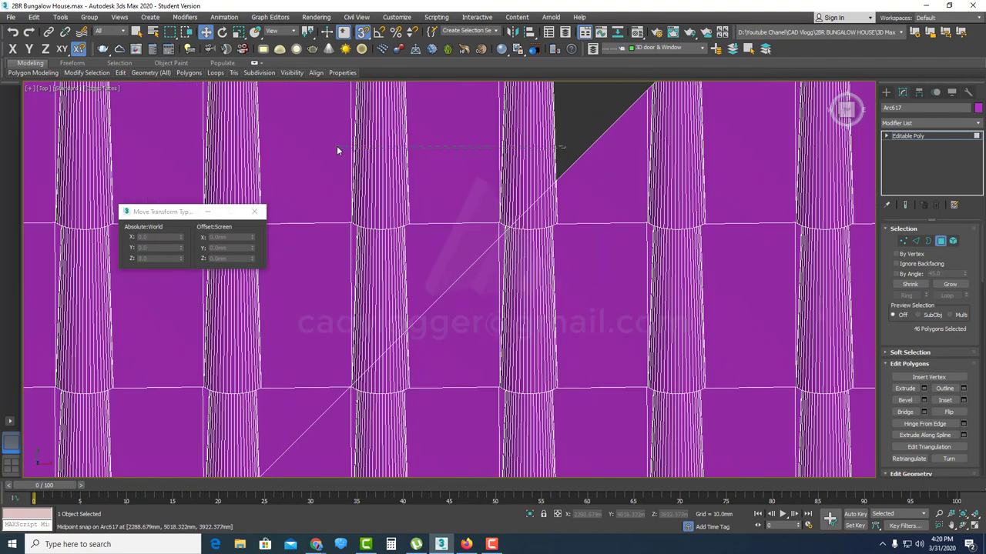
scroll(530, 188, up, 5)
scroll(530, 189, up, 2)
drag(529, 188, 407, 273)
key(Delete)
scroll(563, 244, up, 2)
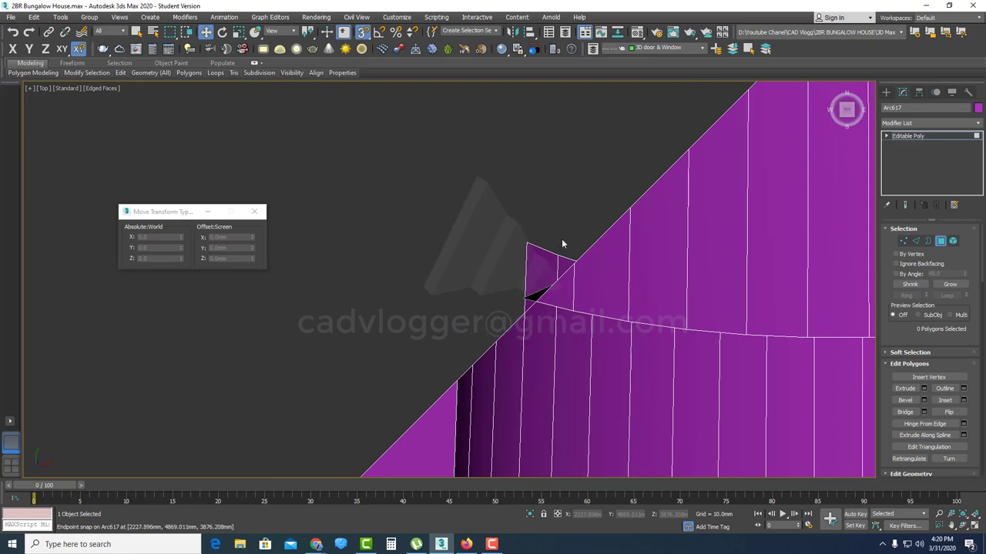
click(507, 286)
scroll(488, 288, down, 8)
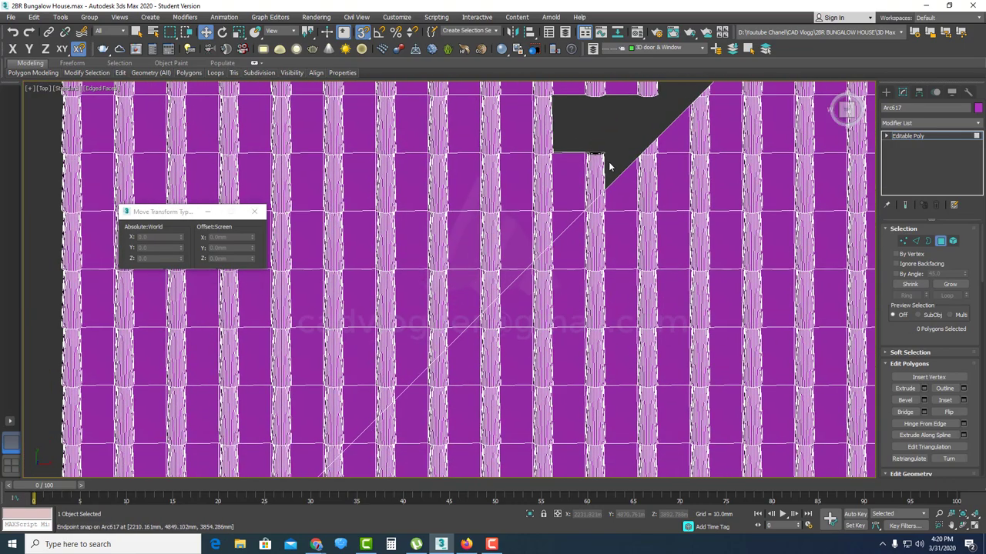
- Delete the surplus block of flat and rounded tiles outside the hip cut just below its middle stretch
scroll(609, 166, up, 5)
drag(365, 200, 365, 202)
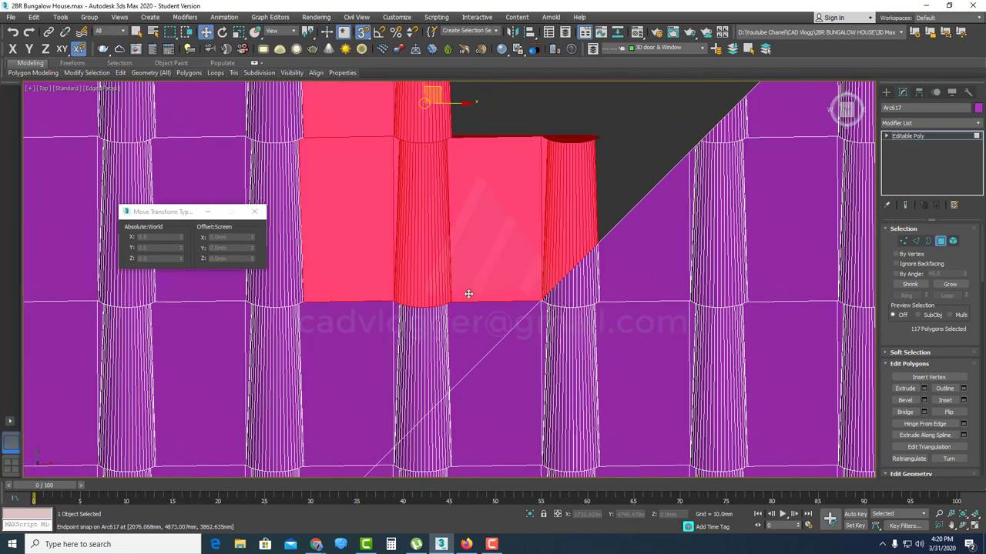
key(Delete)
scroll(517, 314, up, 3)
middle_drag(414, 290, 540, 225)
scroll(540, 225, up, 3)
scroll(540, 222, down, 3)
drag(543, 185, 337, 288)
key(Delete)
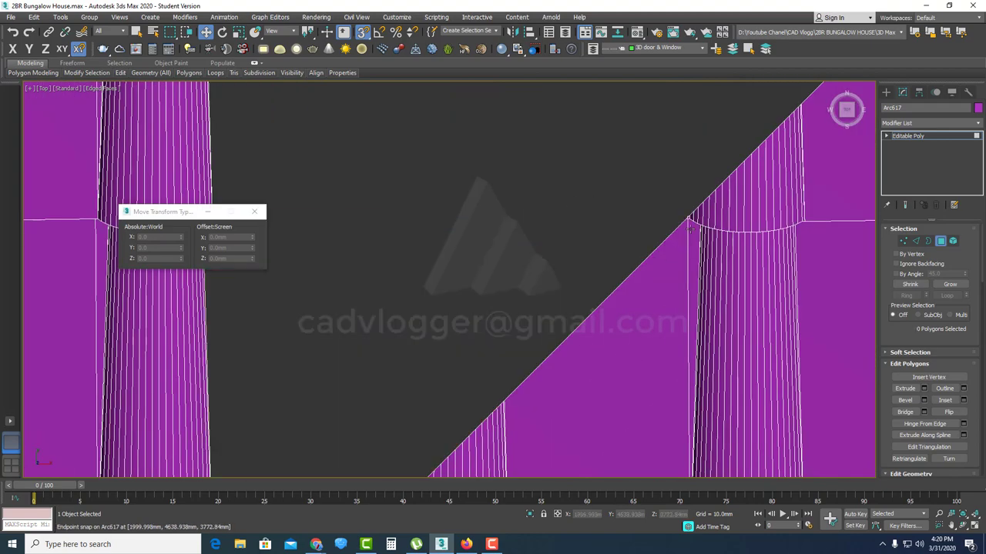
- Delete the next tile block outside the hip cut, covering one rounded column and its neighbouring flat tiles
scroll(682, 223, up, 8)
scroll(661, 246, down, 10)
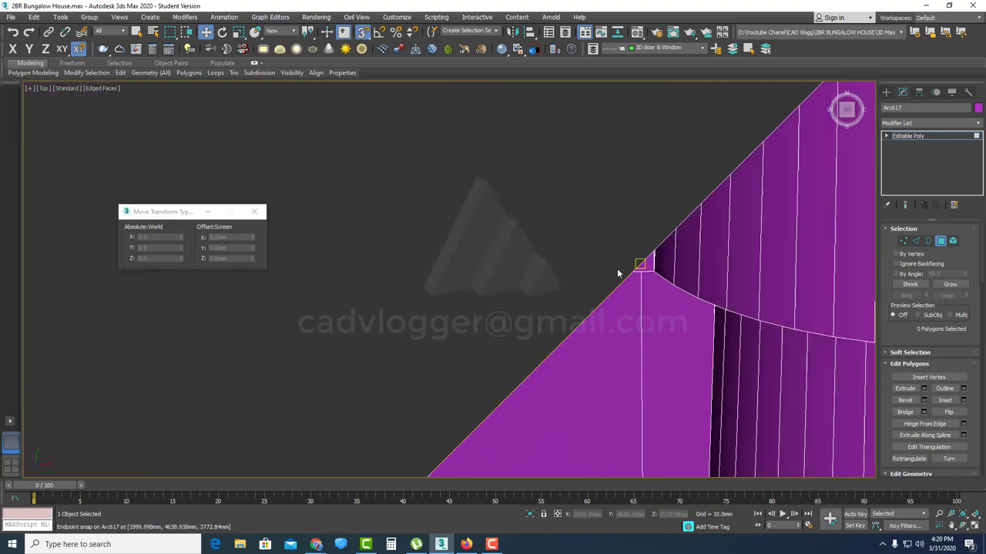
scroll(501, 307, up, 5)
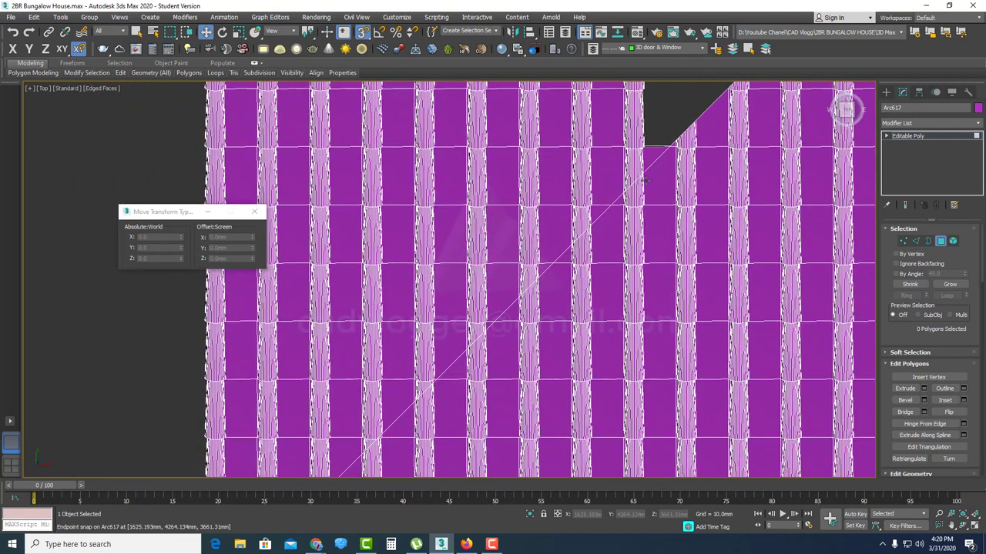
drag(595, 150, 595, 148)
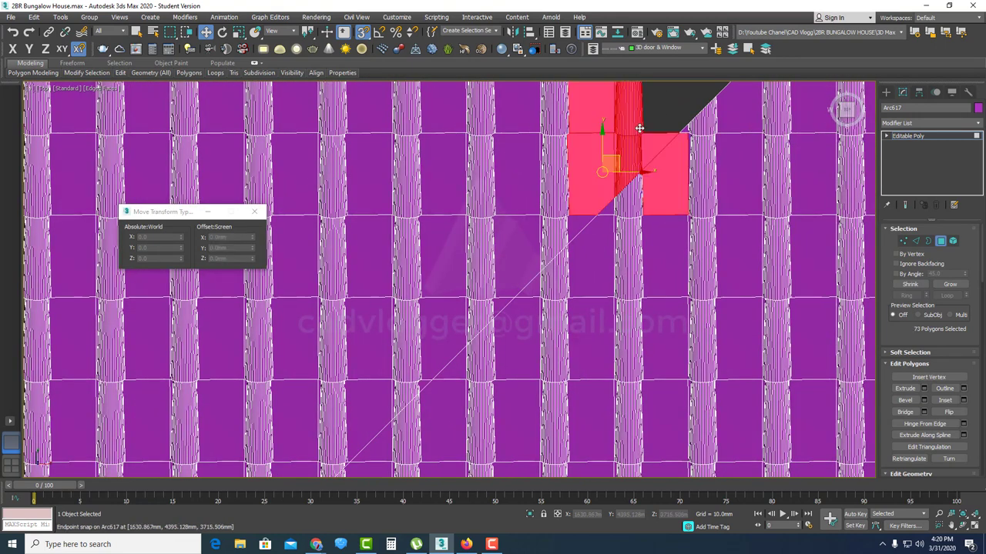
key(Delete)
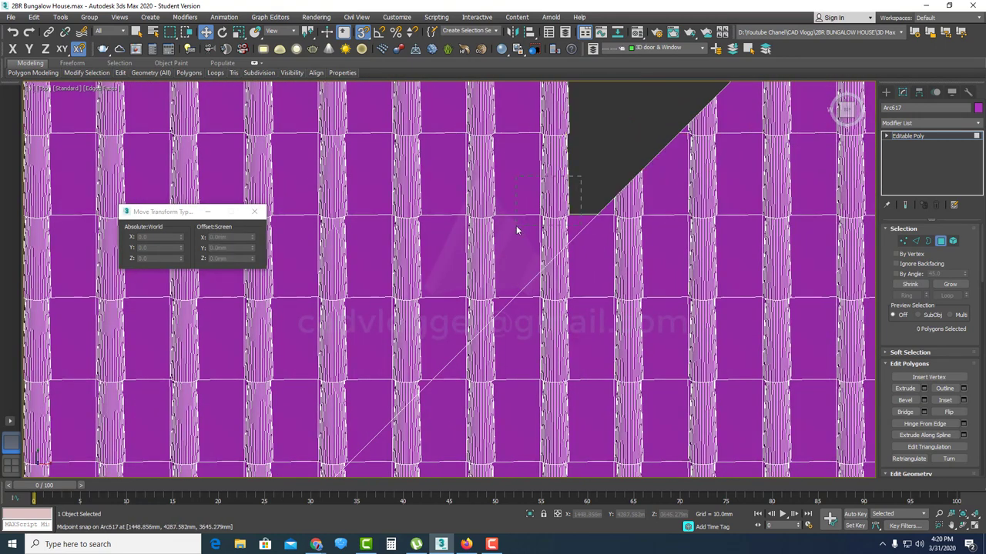
drag(517, 230, 504, 274)
key(Delete)
key(ctrl+z)
key(ctrl+z)
- Delete the rounded tile strips overlapping the lower half of the hip cut on its outer side
scroll(558, 262, up, 6)
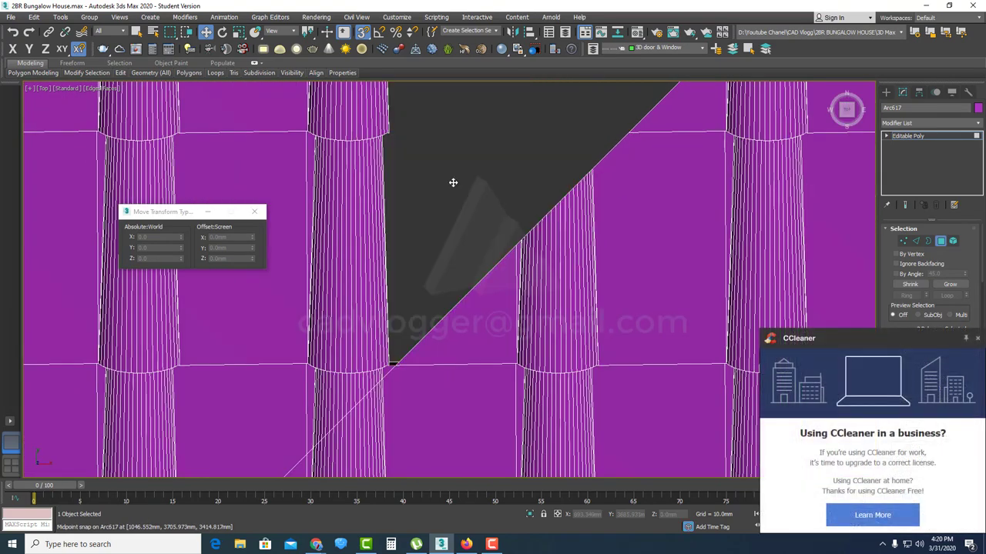
scroll(455, 181, down, 4)
scroll(588, 135, up, 10)
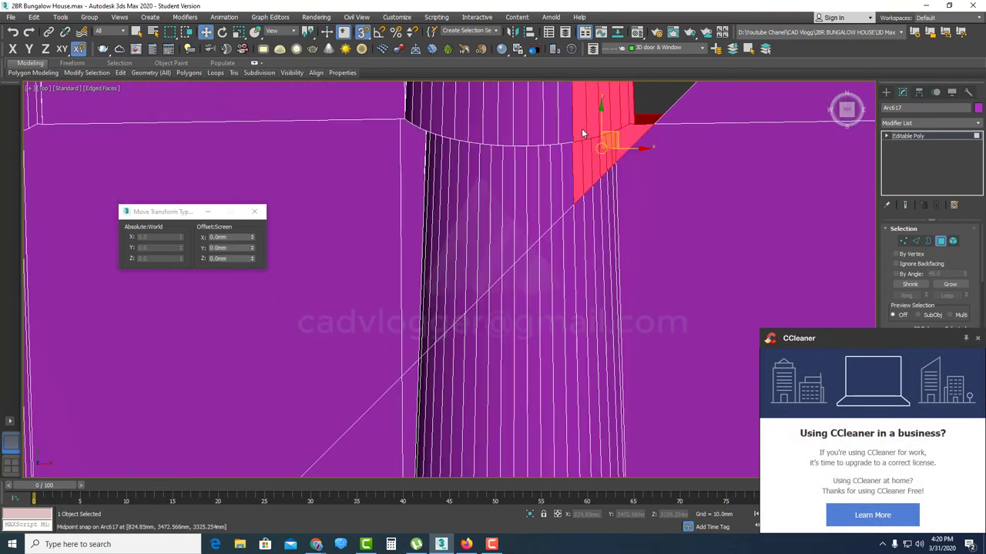
drag(603, 152, 466, 156)
key(Delete)
- Delete the next surplus tile row outside the lower hip cut, including its curved end faces
scroll(443, 201, down, 7)
middle_drag(418, 286, 665, 137)
scroll(665, 125, up, 6)
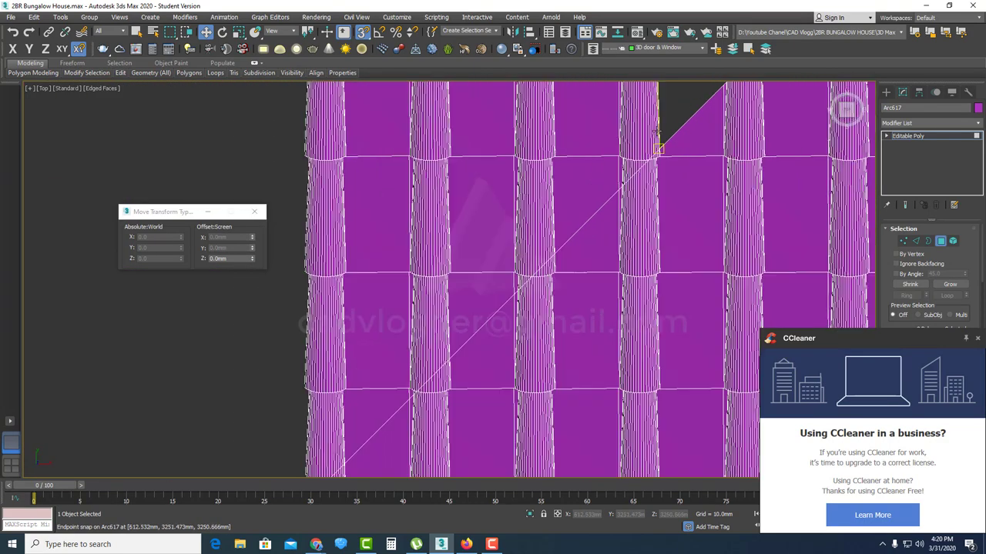
drag(679, 119, 459, 168)
scroll(577, 167, up, 8)
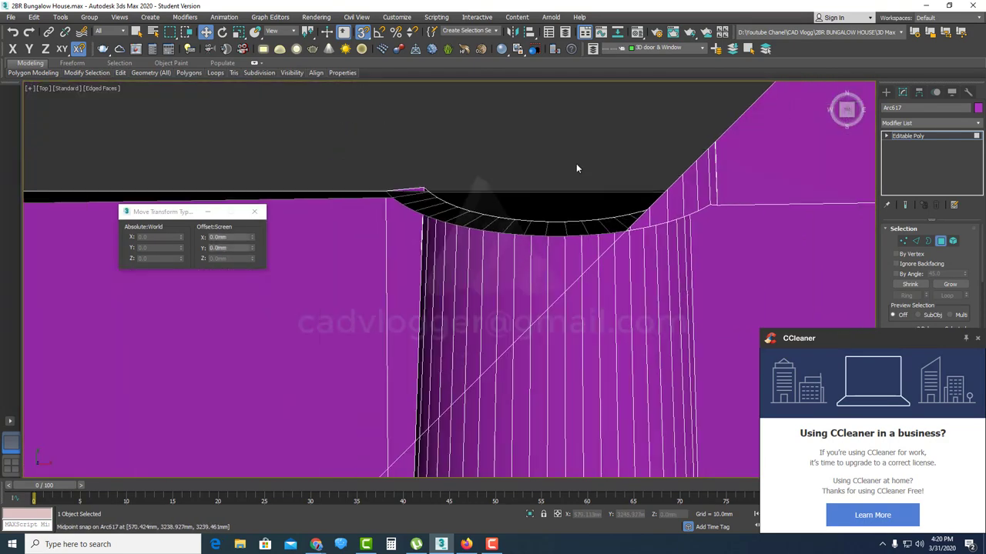
key(Delete)
- Remove the small leftover tile-end slivers sticking out past the lower hip cut
scroll(614, 218, up, 5)
drag(493, 262, 675, 213)
key(Delete)
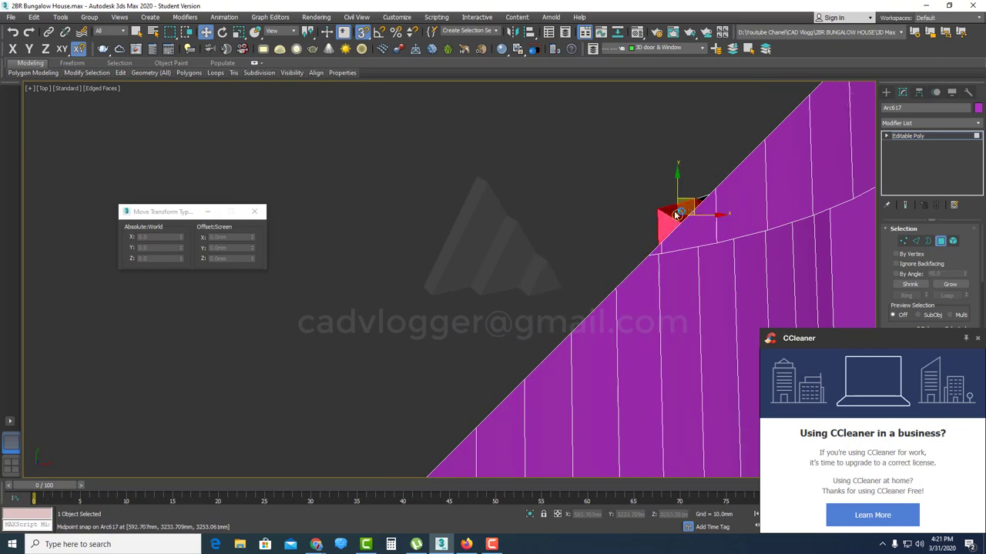
key(Delete)
scroll(688, 205, up, 3)
scroll(634, 255, down, 5)
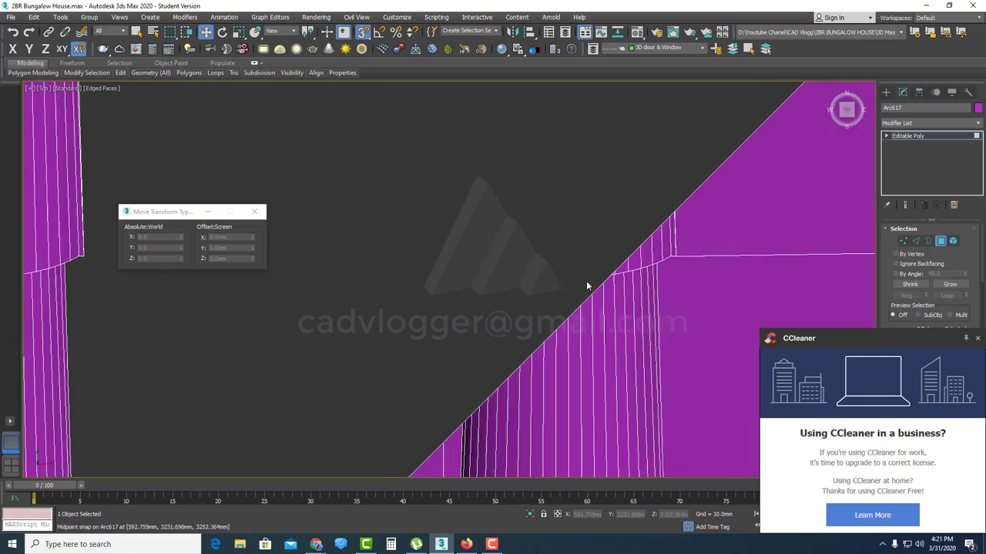
- Delete the third tile row up from the eave outside the hip cut, along with its leftover end face
scroll(470, 331, down, 5)
scroll(568, 205, up, 4)
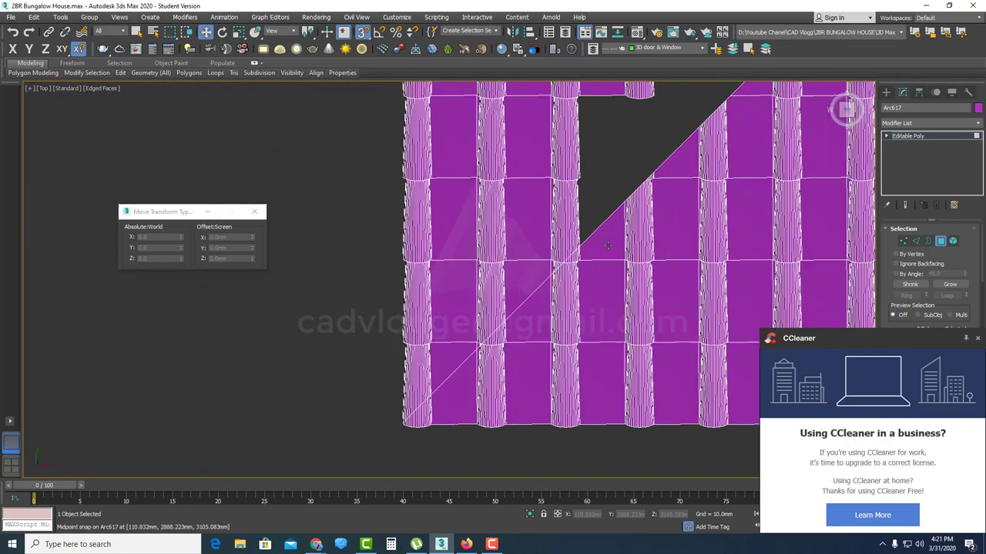
scroll(509, 265, up, 6)
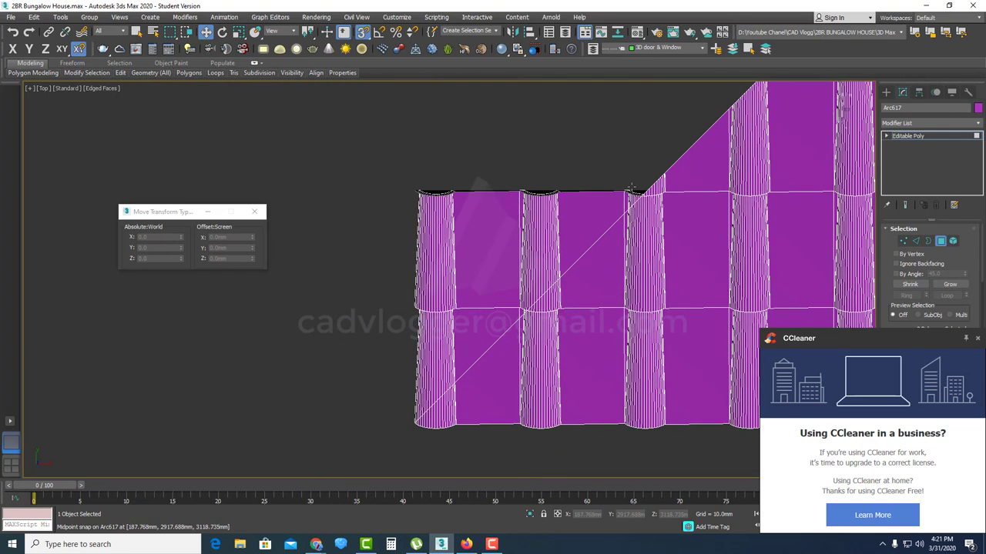
drag(509, 261, 506, 258)
key(Delete)
scroll(665, 235, up, 5)
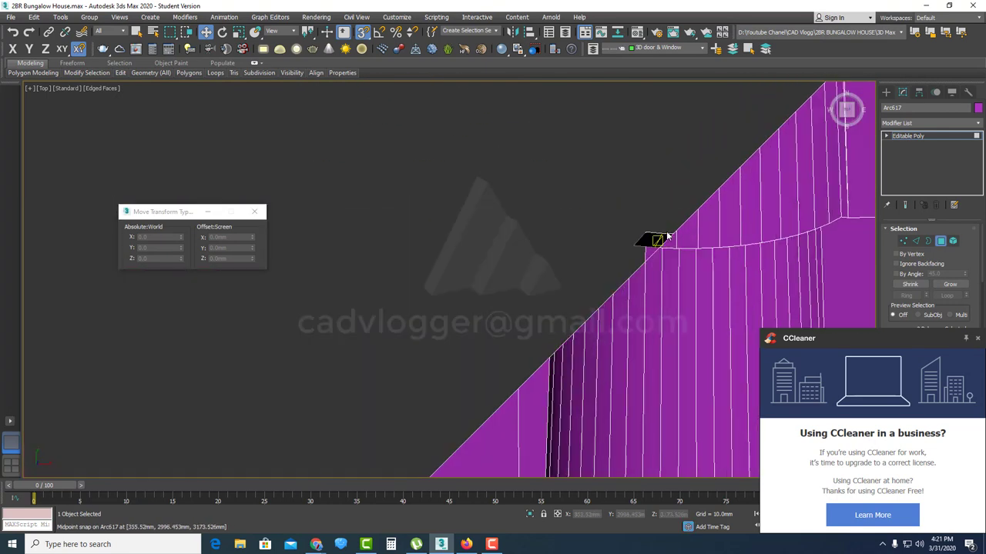
drag(659, 225, 592, 253)
key(Delete)
scroll(604, 274, down, 8)
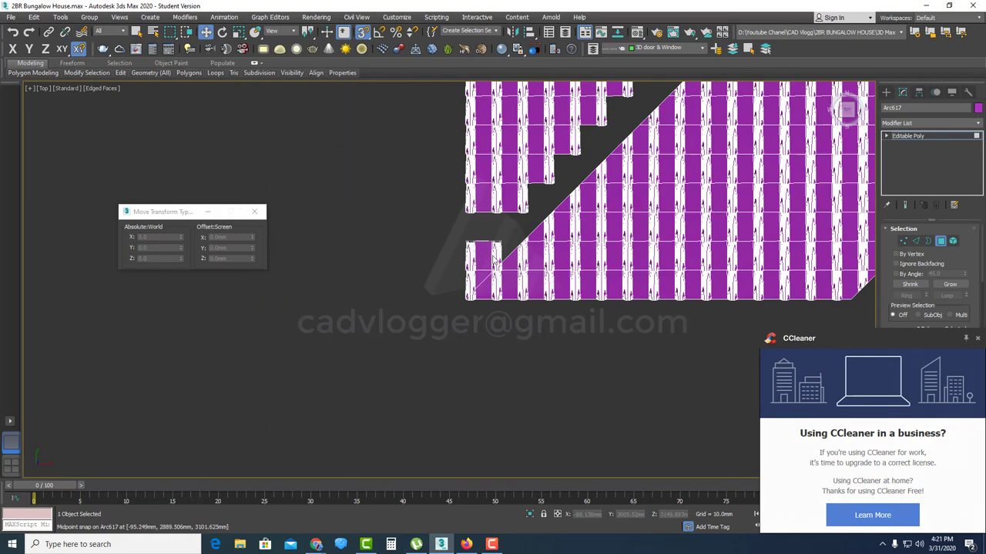
- Delete the last surplus tile row outside the hip cut at the eave corner, including its curved leftover slivers
scroll(490, 257, up, 3)
drag(561, 209, 416, 244)
key(Delete)
scroll(469, 312, up, 2)
scroll(557, 301, up, 4)
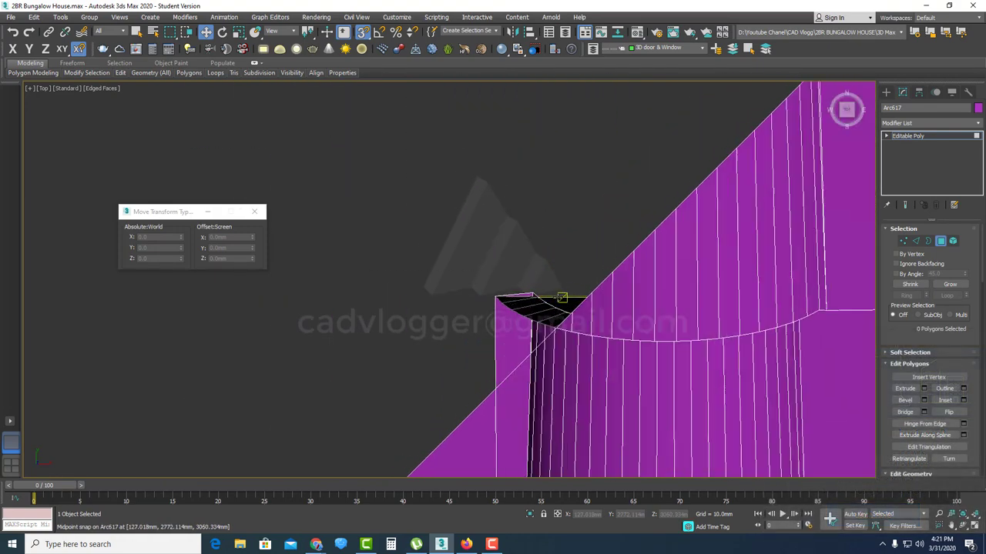
drag(559, 271, 429, 334)
scroll(539, 346, up, 3)
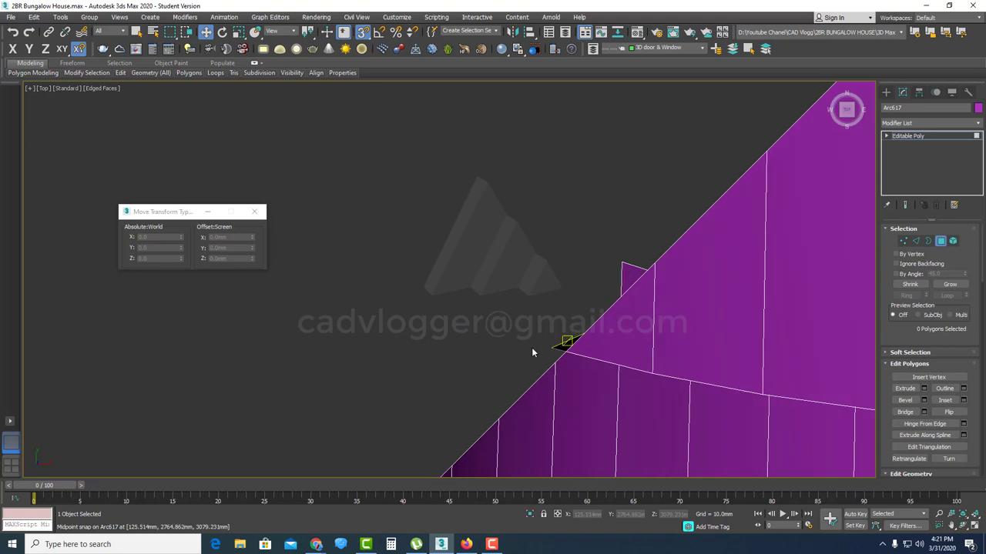
scroll(595, 277, down, 8)
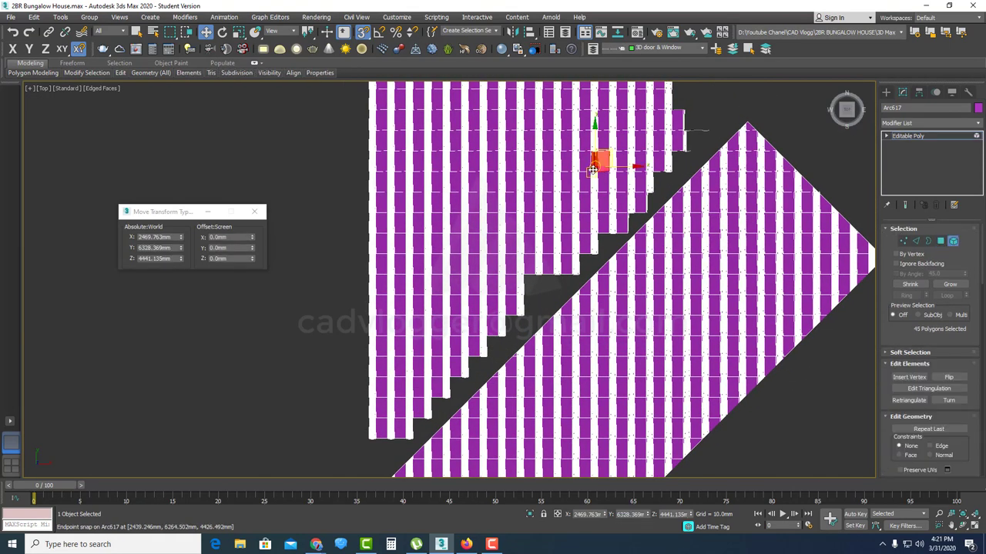
- Delete all remaining tile elements on the outer side of the hip cut and restore the full house to view
scroll(556, 333, down, 2)
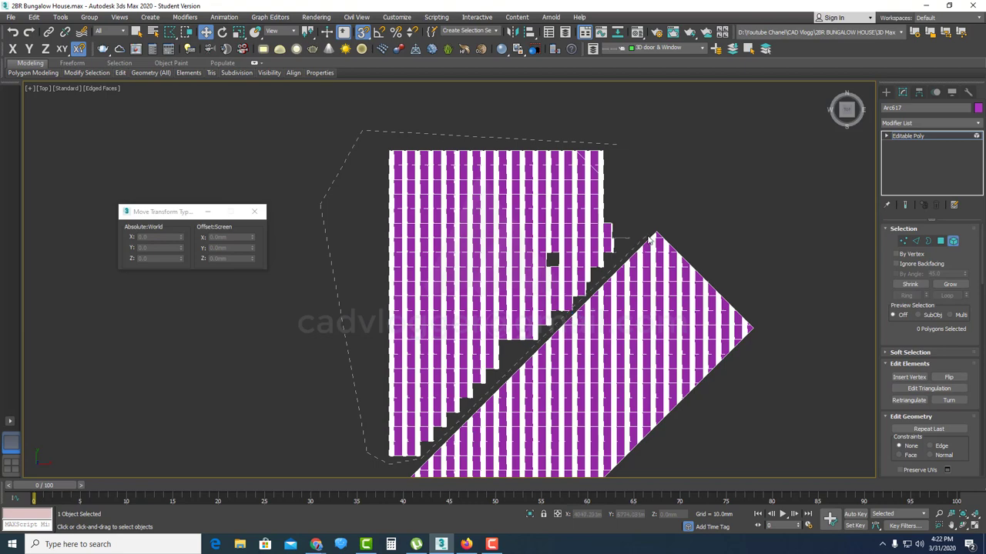
drag(630, 157, 629, 156)
key(Delete)
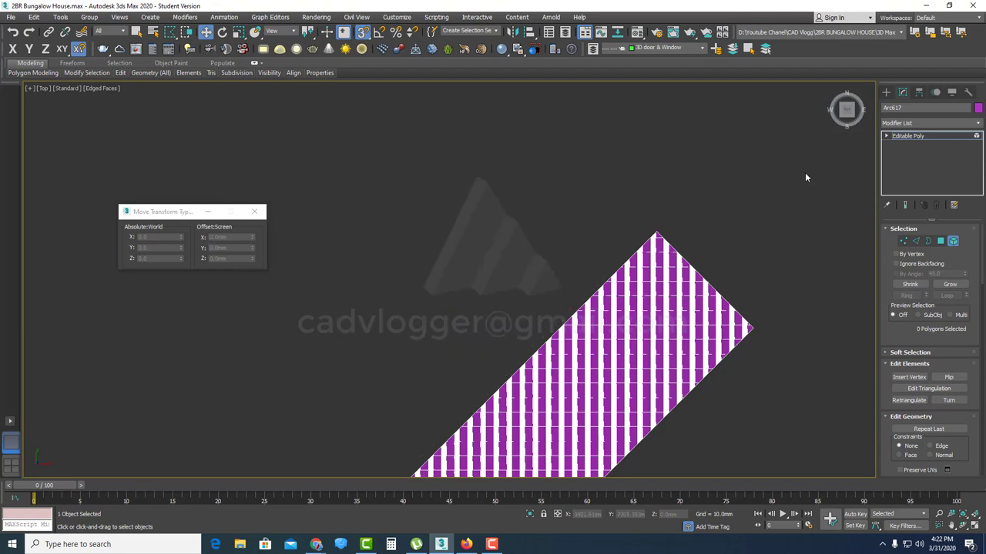
click(951, 243)
right_click(566, 230)
click(617, 180)
scroll(577, 278, down, 5)
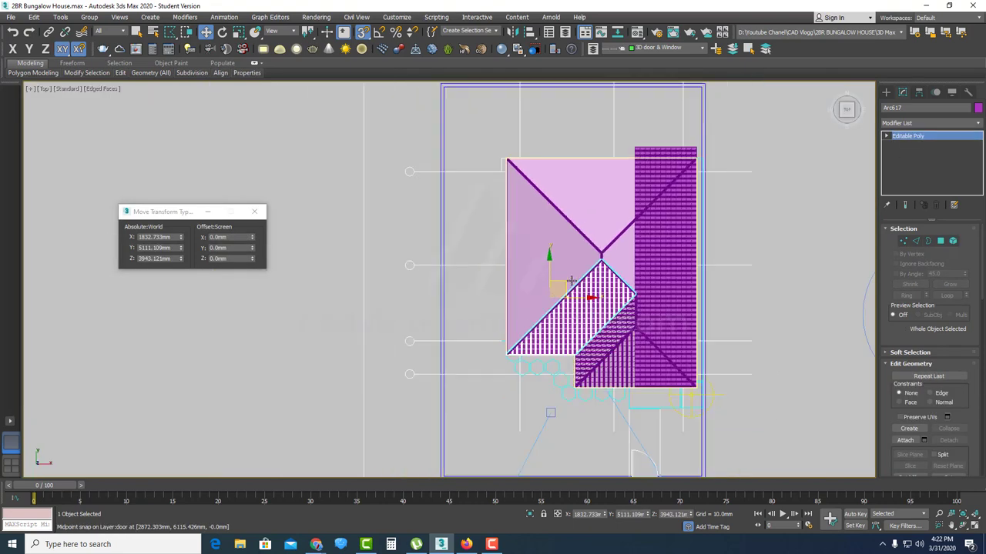
- Examine the trimmed tiles along the hip, valley and eave edges of the front roof slopes
alt+middle_drag(574, 335, 625, 268)
scroll(608, 308, up, 15)
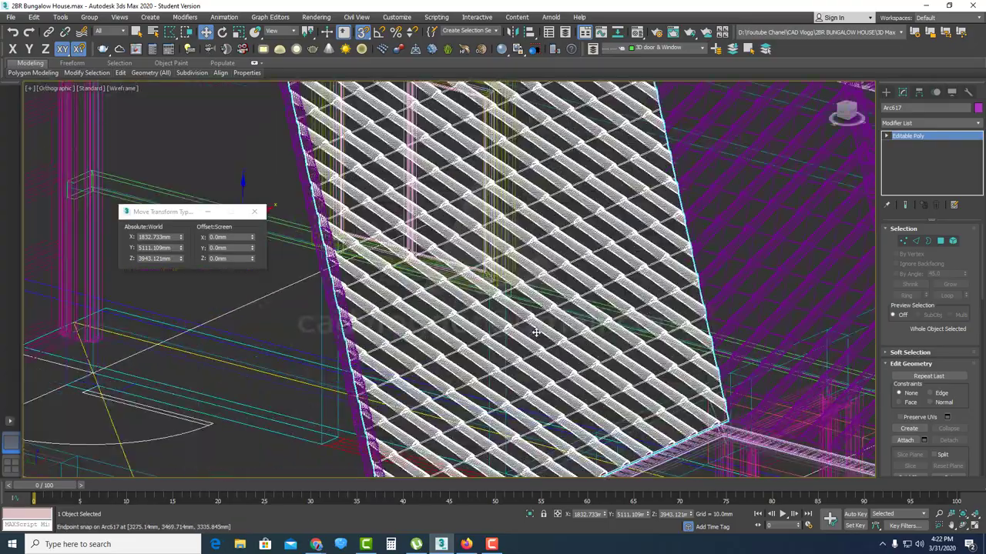
scroll(567, 281, down, 8)
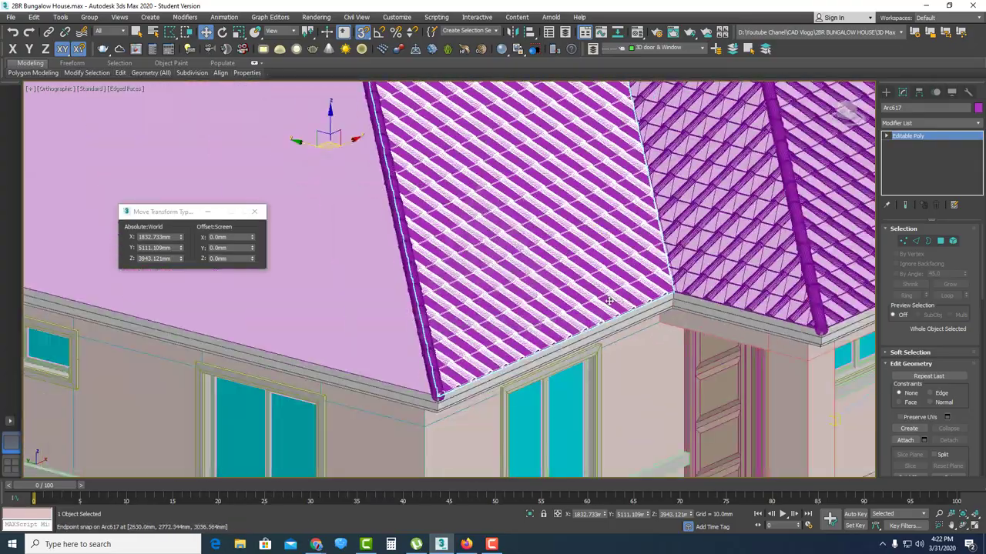
alt+middle_drag(612, 301, 651, 365)
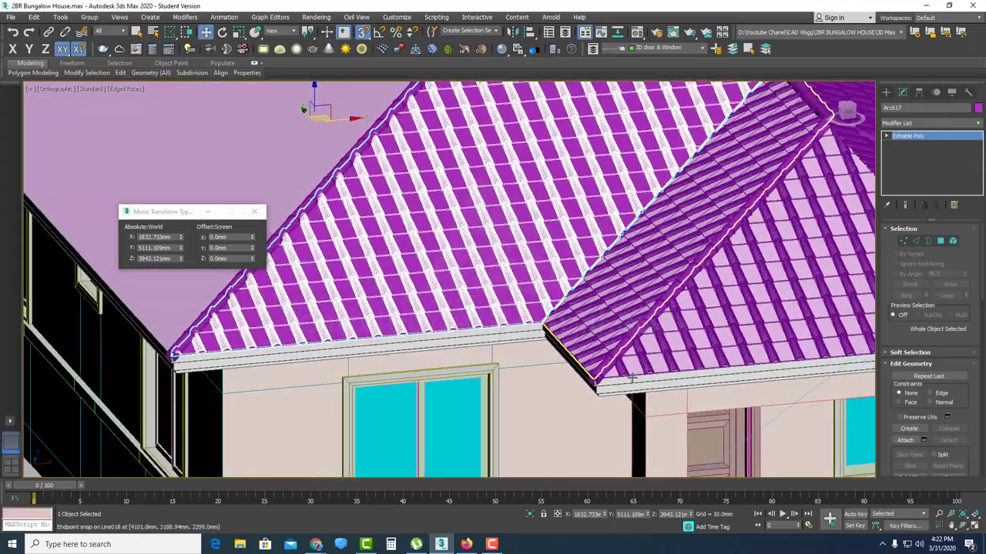
scroll(631, 377, up, 12)
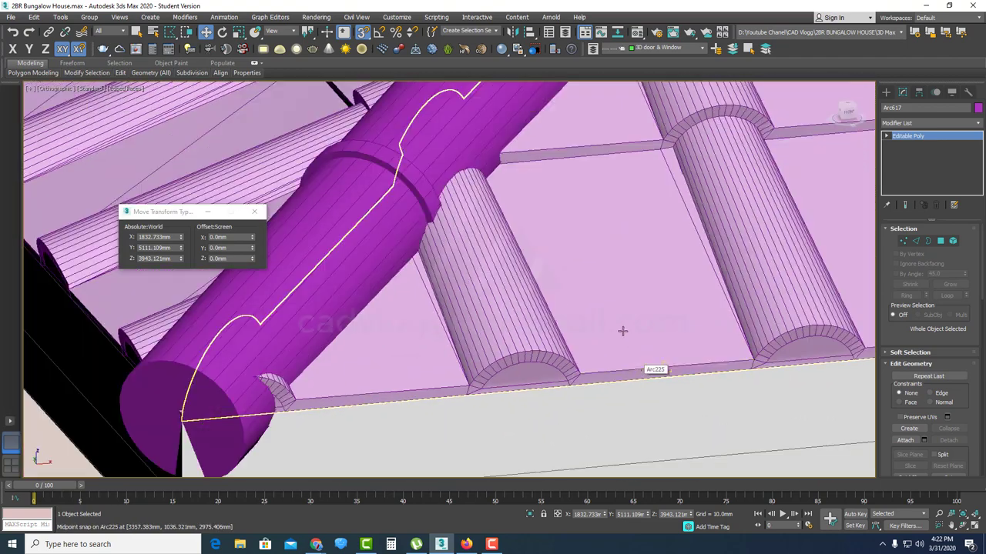
scroll(622, 331, down, 10)
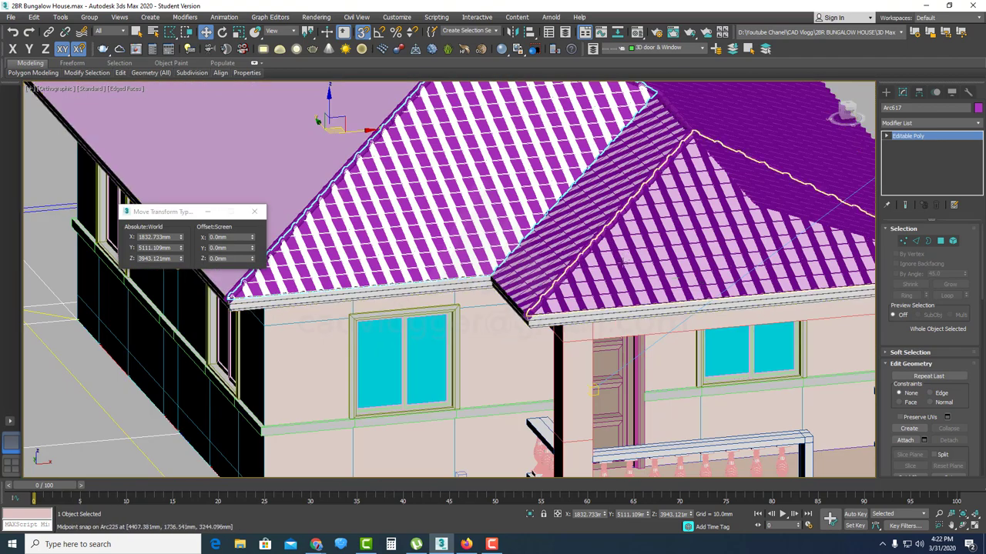
alt+middle_drag(593, 391, 603, 347)
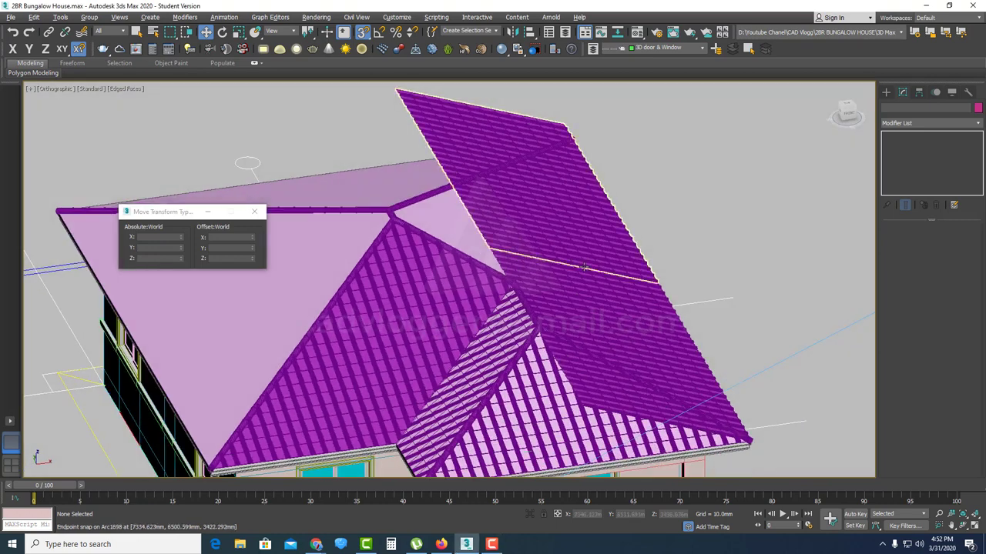
- Isolate one of the rectangular tile groups on the untrimmed side slope together with the roof surface
middle_drag(526, 338, 596, 302)
ctrl+click(436, 247)
scroll(620, 319, down, 2)
right_click(632, 311)
click(671, 267)
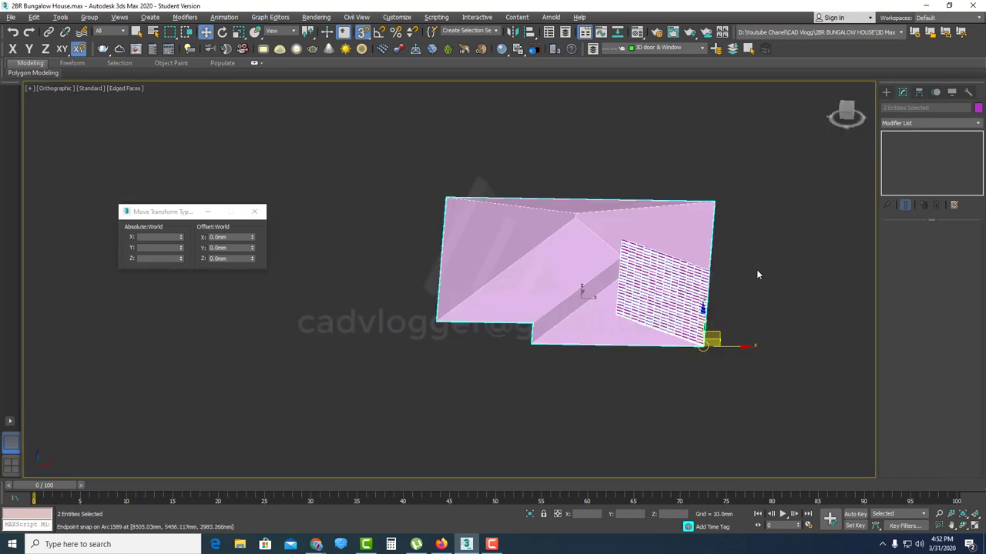
- Clone the tile group once, snapping its base point from its eave corner to the diagonally opposite roof corner
click(706, 307)
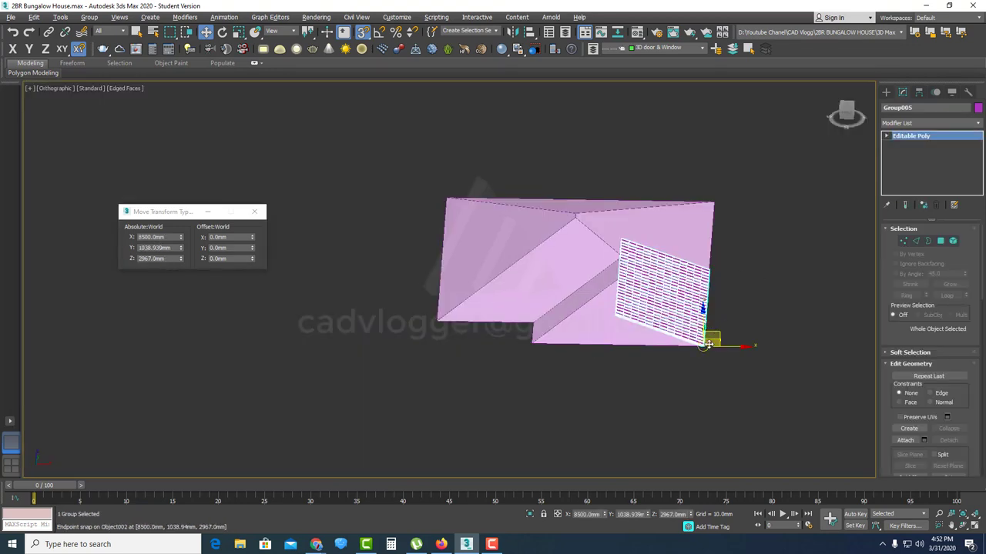
shift+drag(703, 344, 449, 195)
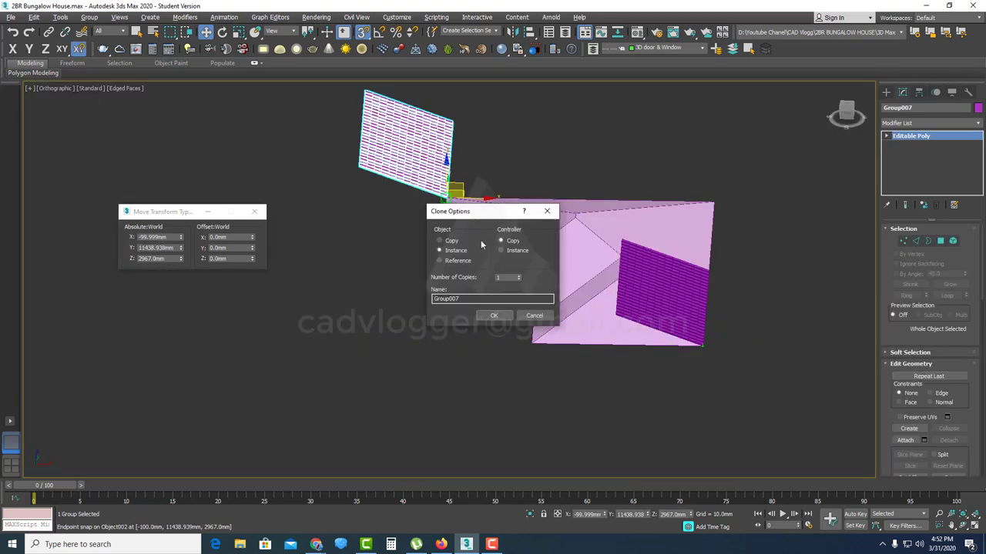
key(Return)
scroll(223, 37, up, 2)
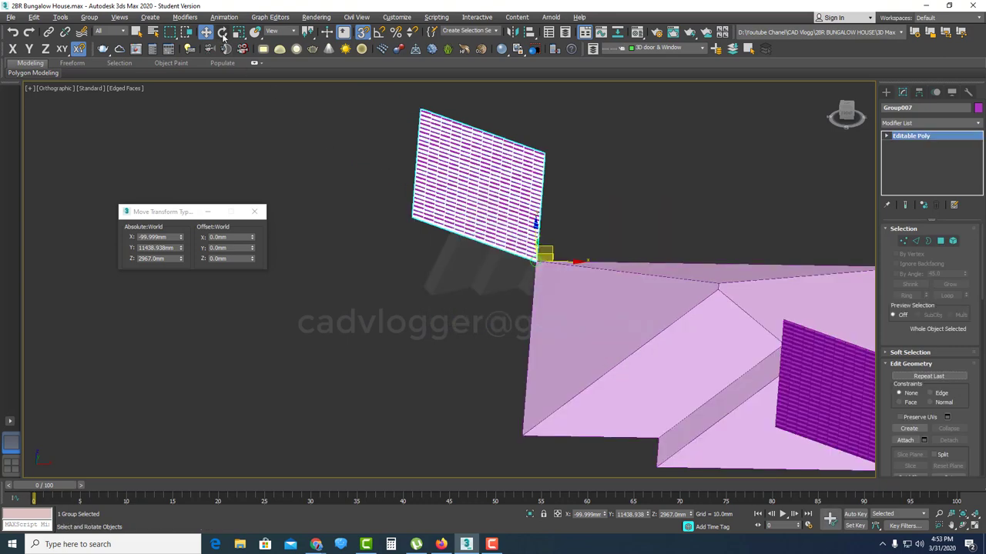
- Rotate the cloned tile group 180 degrees about the Z axis onto the opposite slope
text(180)
key(Return)
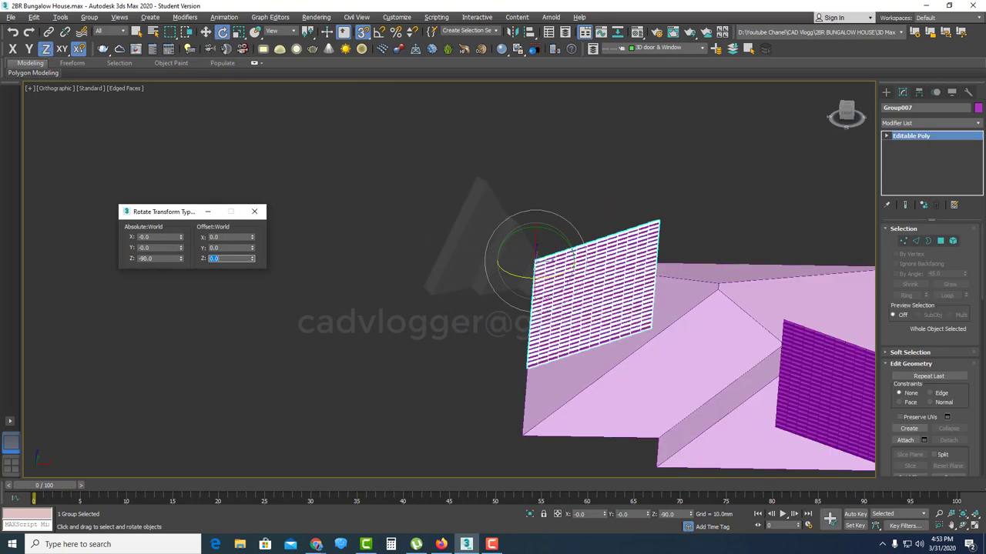
alt+middle_drag(498, 337, 636, 359)
scroll(687, 311, up, 2)
alt+middle_drag(686, 310, 215, 92)
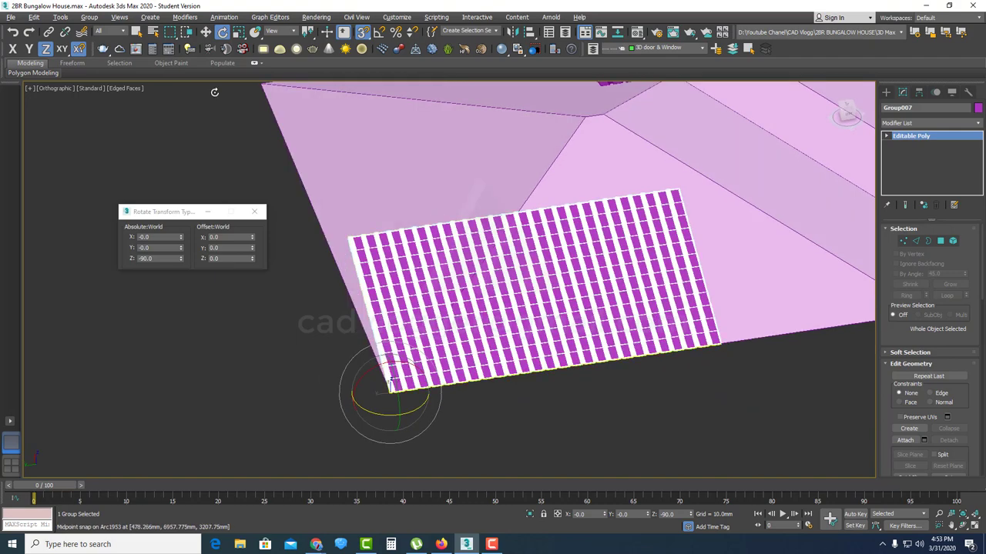
scroll(609, 166, down, 4)
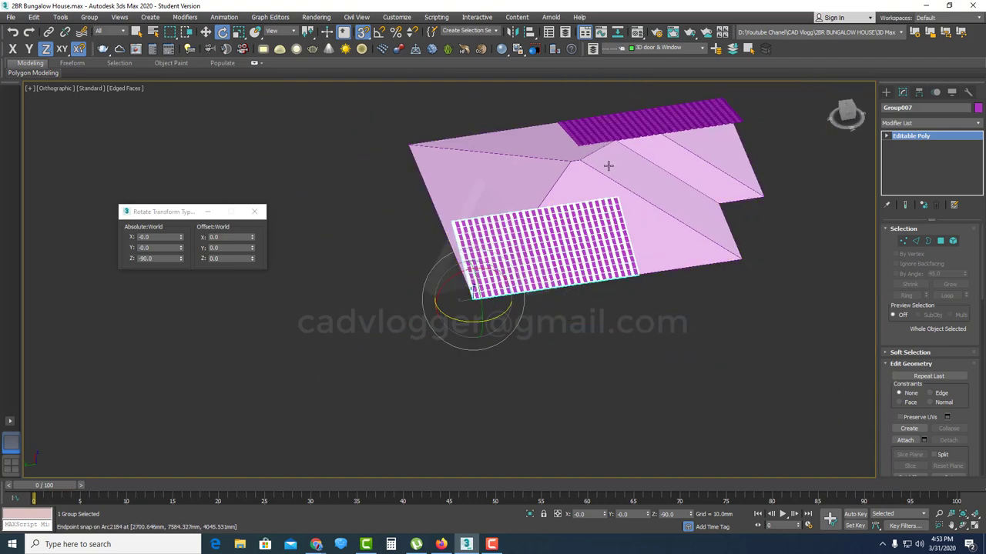
- Hide the original tile group on the far side of the roof
click(622, 127)
right_click(619, 124)
click(658, 95)
scroll(615, 239, up, 3)
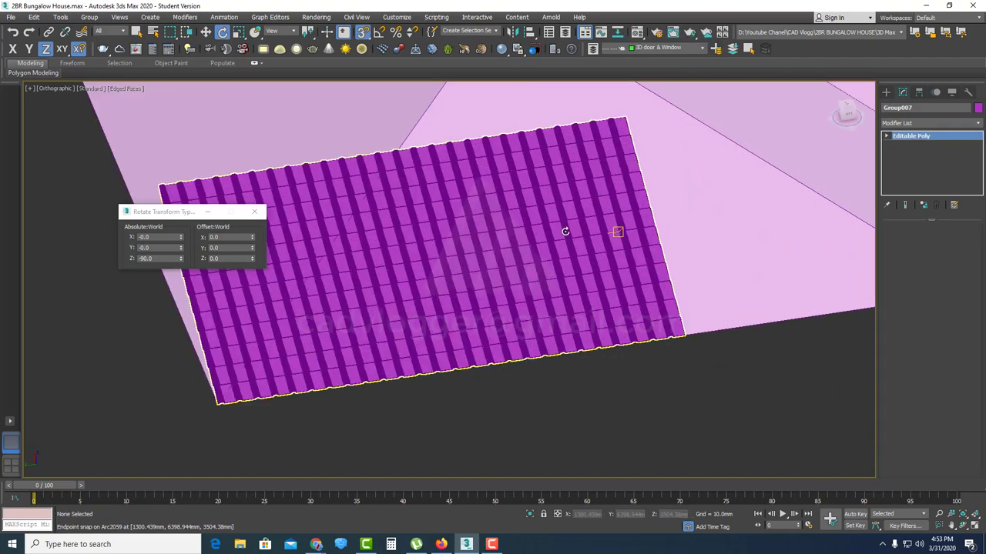
- Clone the rotated tile group along the eave in the Y direction, placing the copy at about Y 5352 mm
click(565, 232)
scroll(563, 231, down, 4)
scroll(559, 231, up, 2)
right_click(553, 232)
click(471, 325)
alt+middle_drag(411, 308, 478, 324)
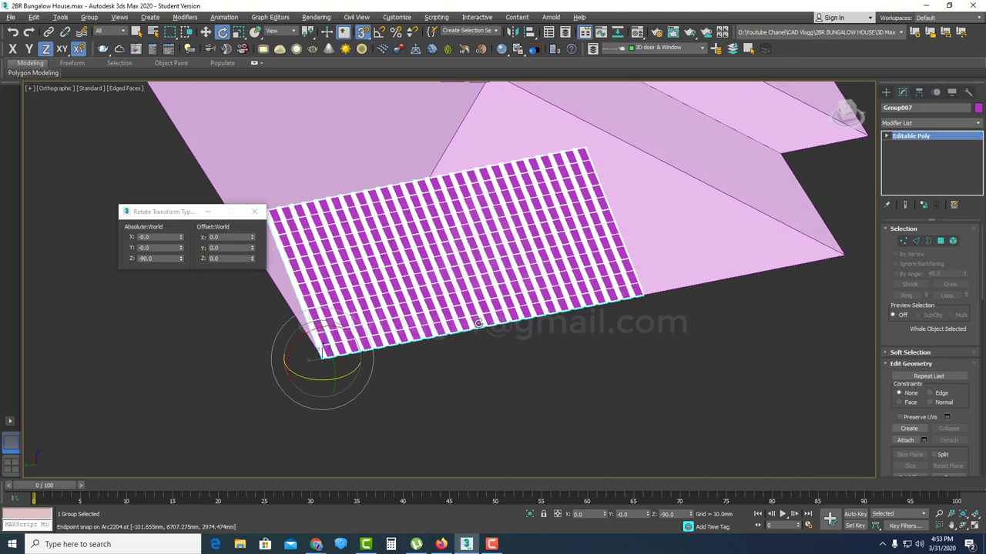
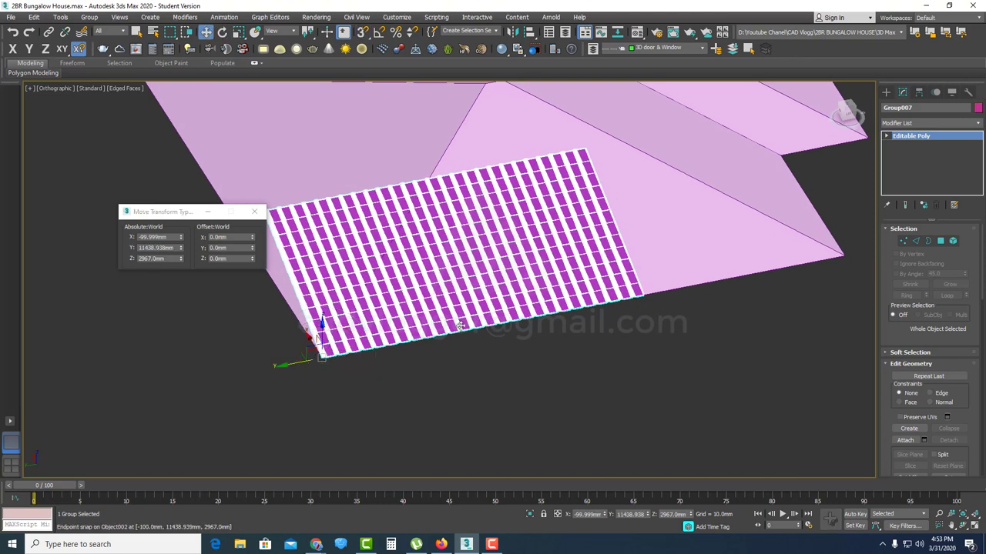
shift+drag(571, 309, 662, 262)
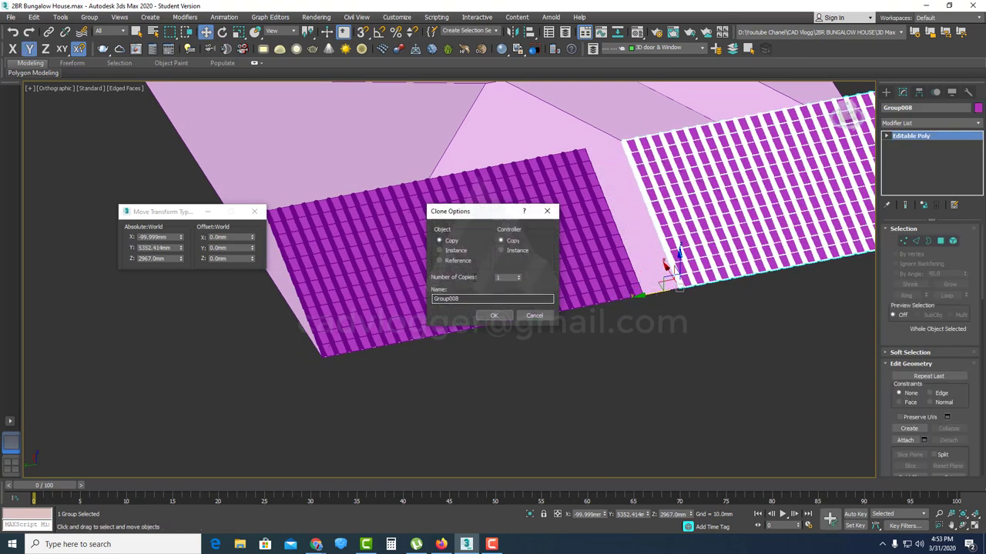
- Clone the tile block as a copy and snap its lower corner to the end corner of the first block along the eave
click(494, 316)
scroll(677, 289, up, 4)
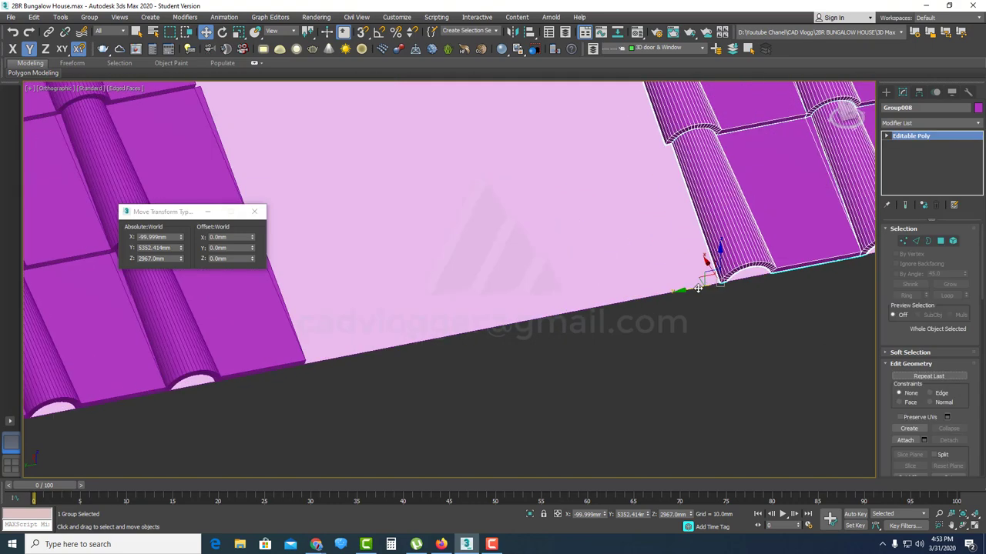
drag(717, 283, 302, 362)
key(s)
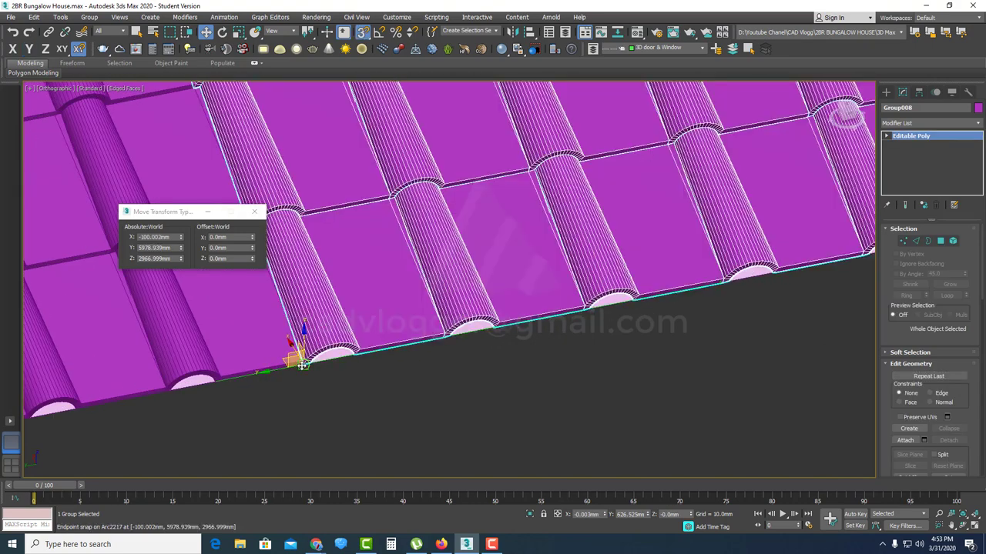
scroll(298, 367, up, 8)
scroll(506, 363, down, 9)
scroll(446, 348, down, 5)
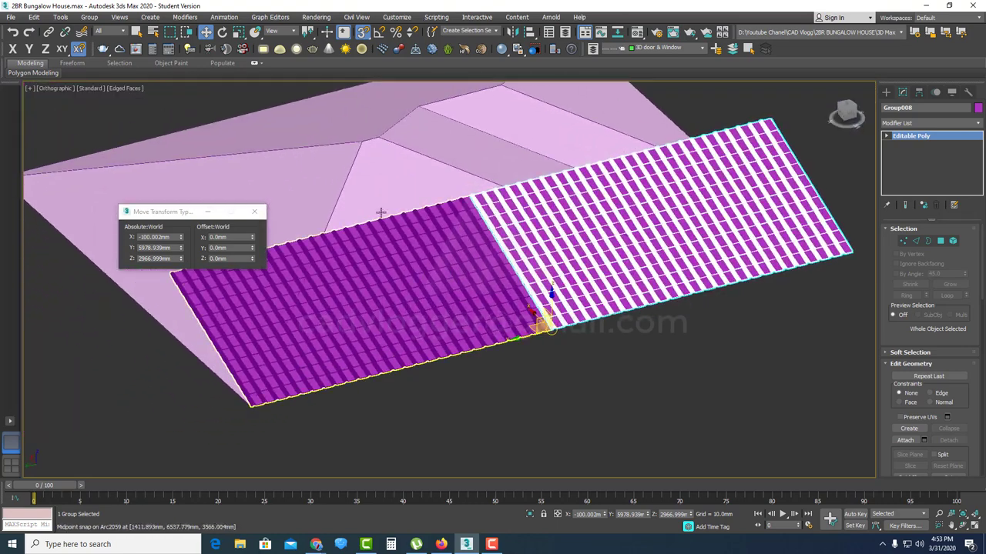
- Ungroup the two adjacent tile blocks into individual tiles and clear the selection
ctrl+click(396, 253)
click(88, 18)
click(100, 48)
click(766, 349)
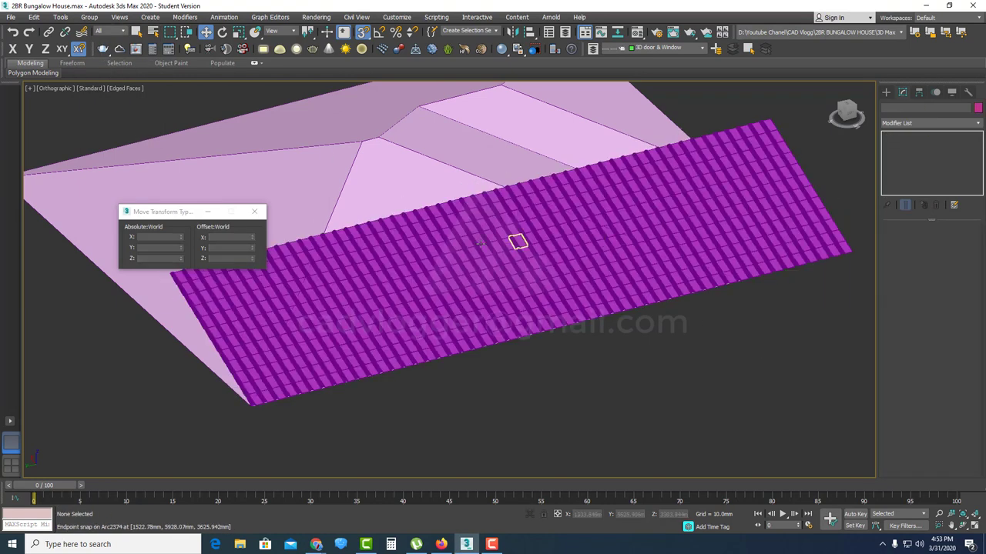
- Clone a run of 16 top-row tiles up the roof slope to the ridge as instances, spaced by endpoint snapping
scroll(329, 226, up, 5)
click(347, 245)
ctrl+click(379, 234)
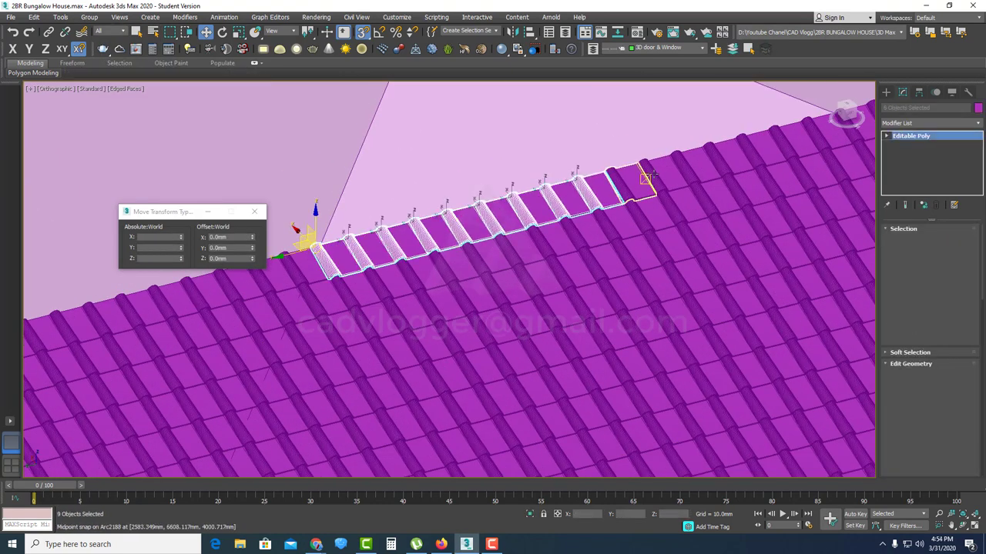
ctrl+click(787, 141)
middle_drag(787, 142, 695, 172)
scroll(402, 288, down, 3)
scroll(462, 282, up, 10)
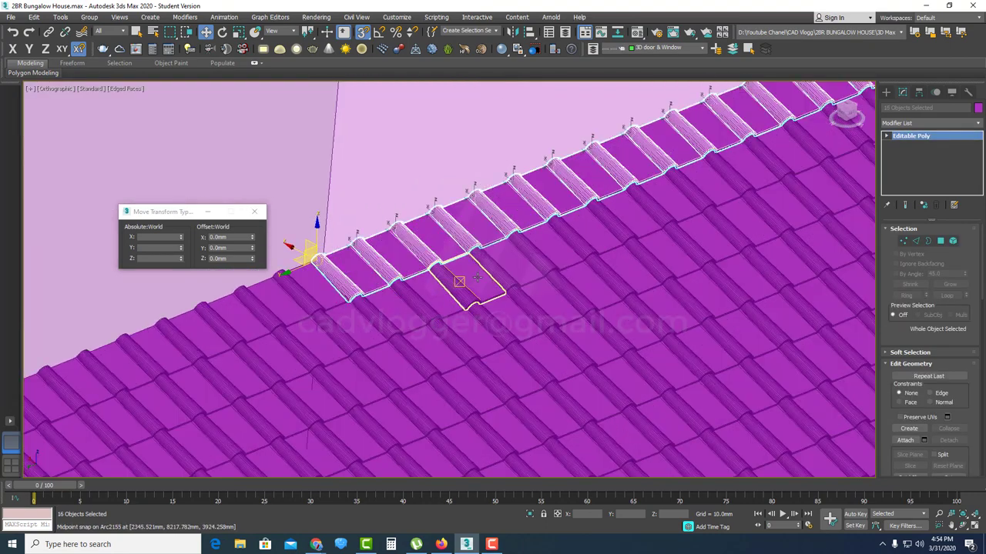
mouse_move(674, 430)
shift+mouse_down()
mouse_move(578, 356)
mouse_move(458, 202)
shift+mouse_up()
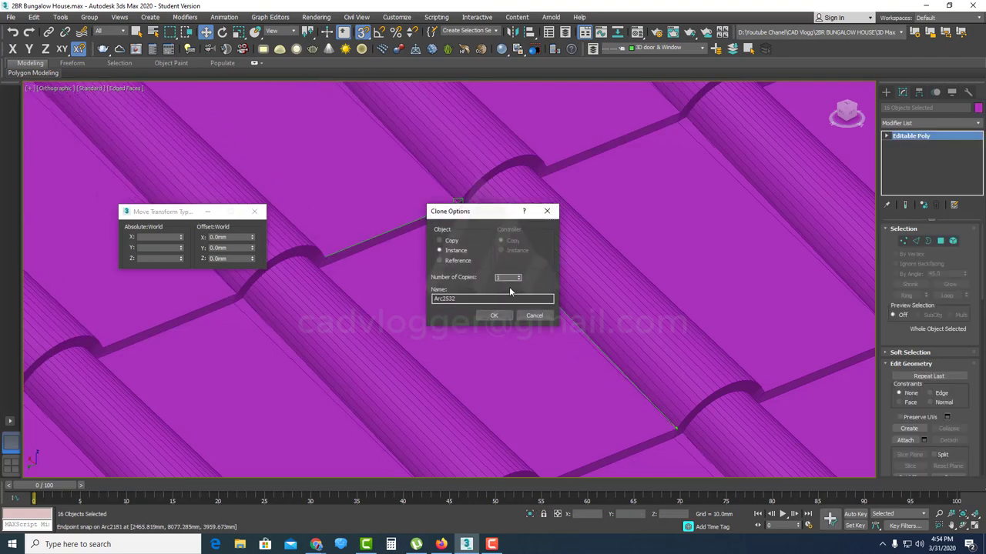
click(502, 320)
scroll(500, 332, down, 10)
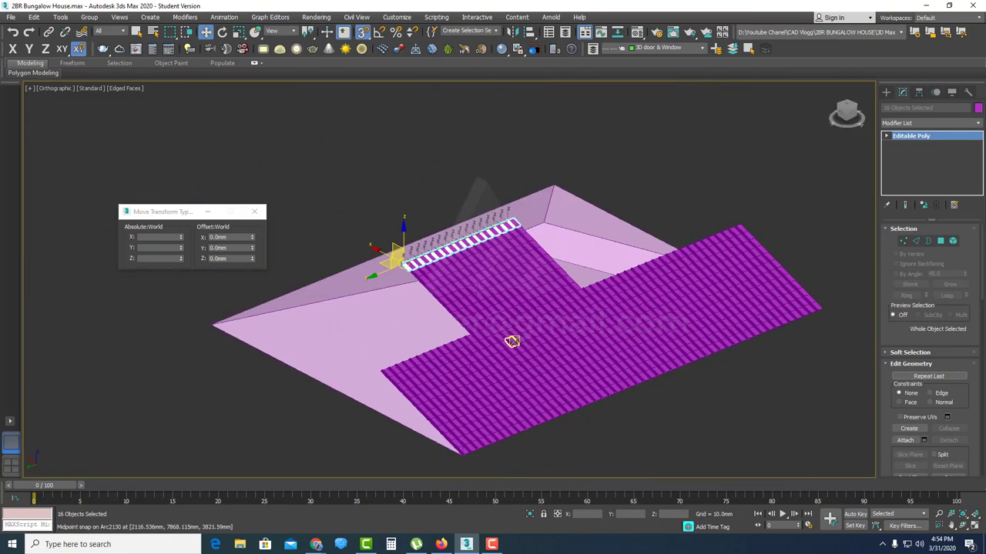
- Hide the roof surface beneath the tiles
alt+middle_drag(592, 342, 660, 303)
click(649, 280)
right_click(609, 284)
click(643, 245)
scroll(605, 290, down, 4)
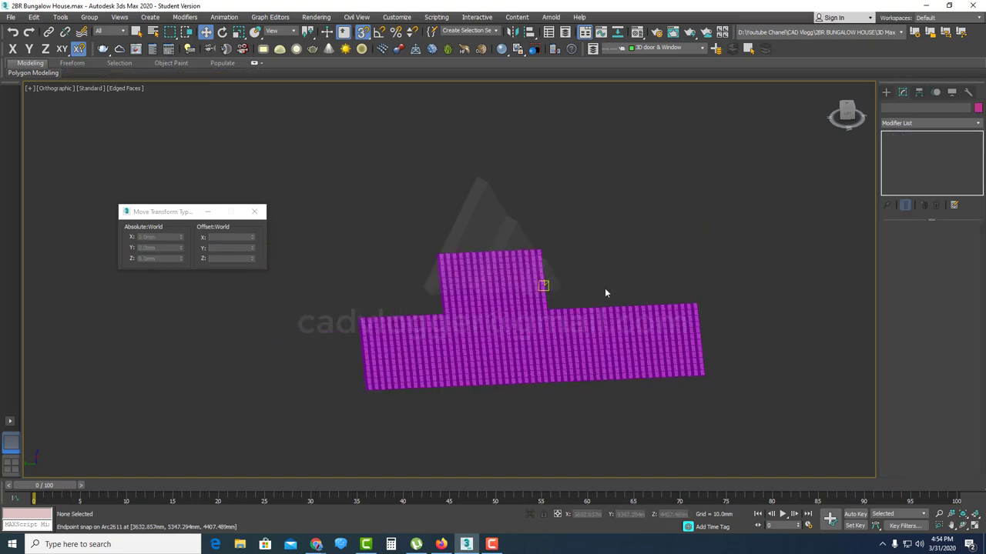
drag(736, 228, 382, 385)
click(969, 91)
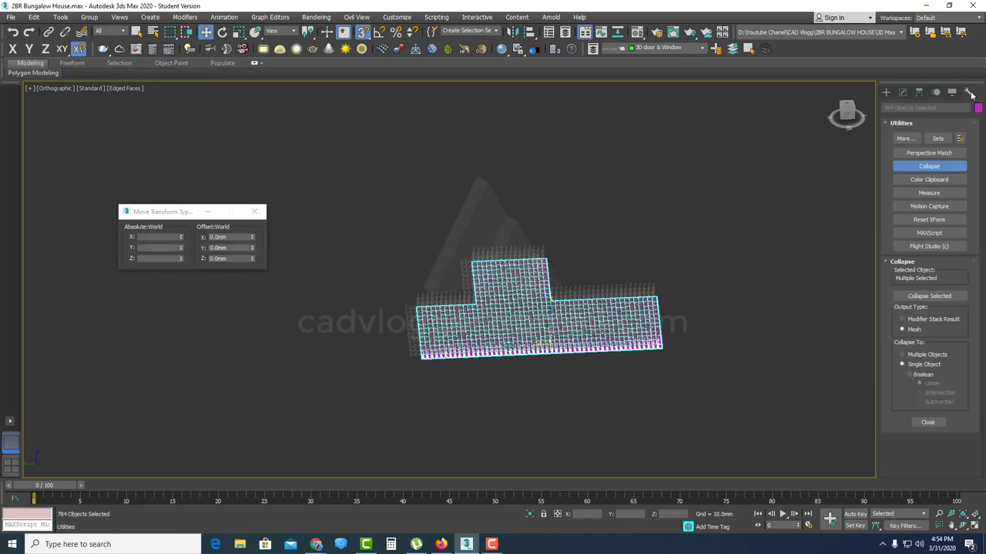
click(673, 421)
- Delete the eave row of tiles except its corner tile, and select that corner tile
alt+middle_drag(576, 388, 581, 379)
scroll(580, 379, up, 4)
drag(846, 404, 137, 353)
key(Delete)
alt+middle_drag(144, 386, 308, 380)
scroll(386, 314, up, 6)
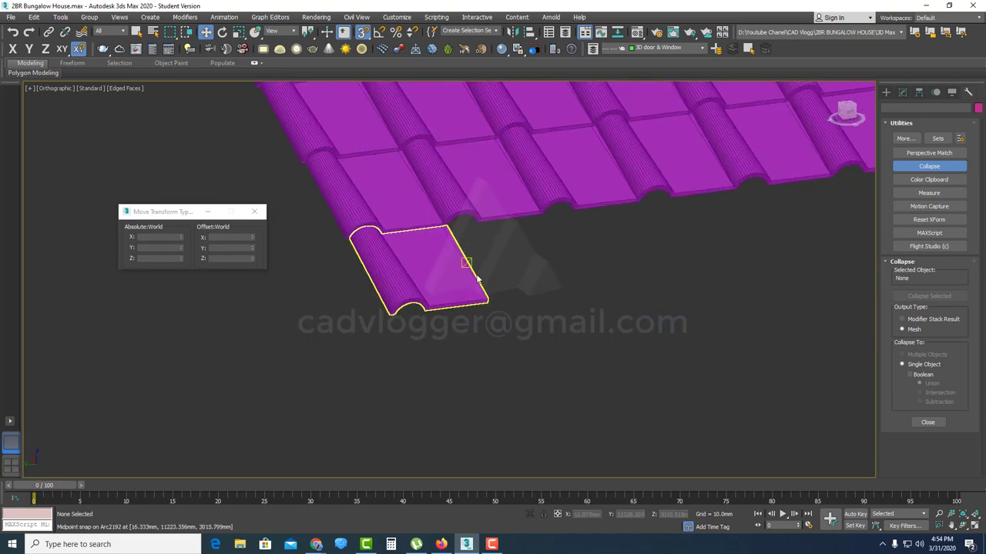
click(477, 281)
scroll(470, 285, up, 5)
- Bridge the bottom edges across the tile's arch opening and snap the inner foot vertex to the outer corner
key(2)
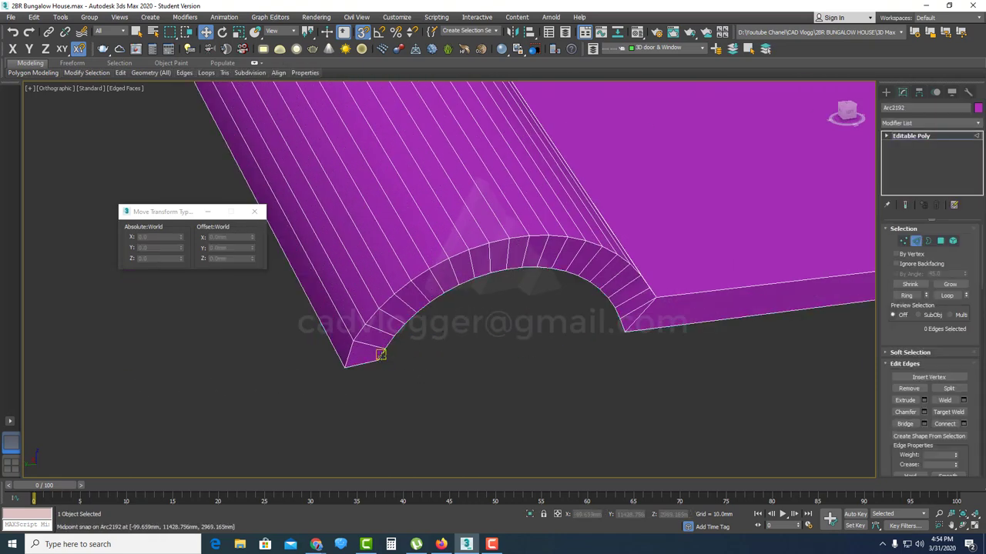
click(909, 423)
middle_drag(404, 358, 485, 337)
scroll(484, 337, up, 4)
key(1)
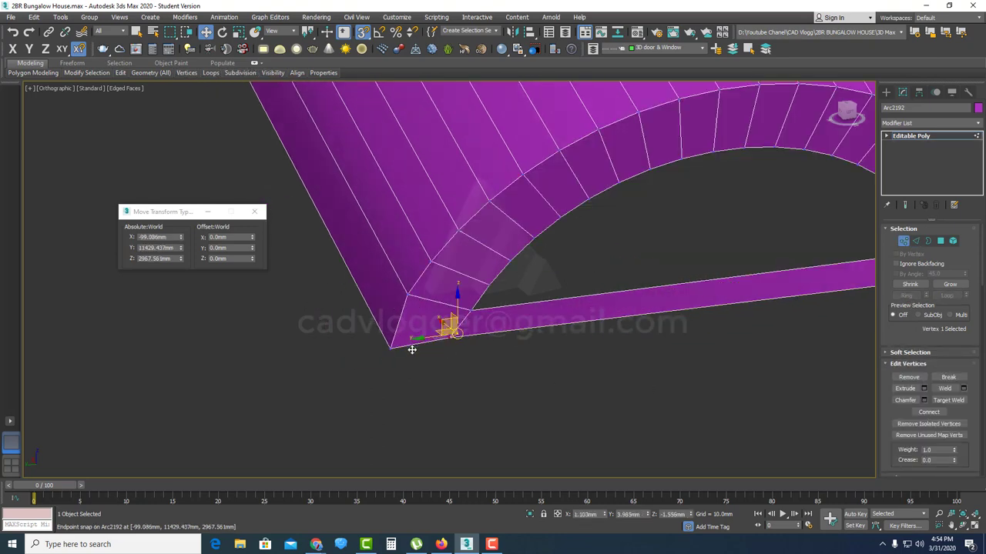
drag(412, 351, 394, 348)
- Cap the open border of the tile's arch
scroll(395, 348, down, 3)
key(3)
click(552, 313)
right_click(604, 282)
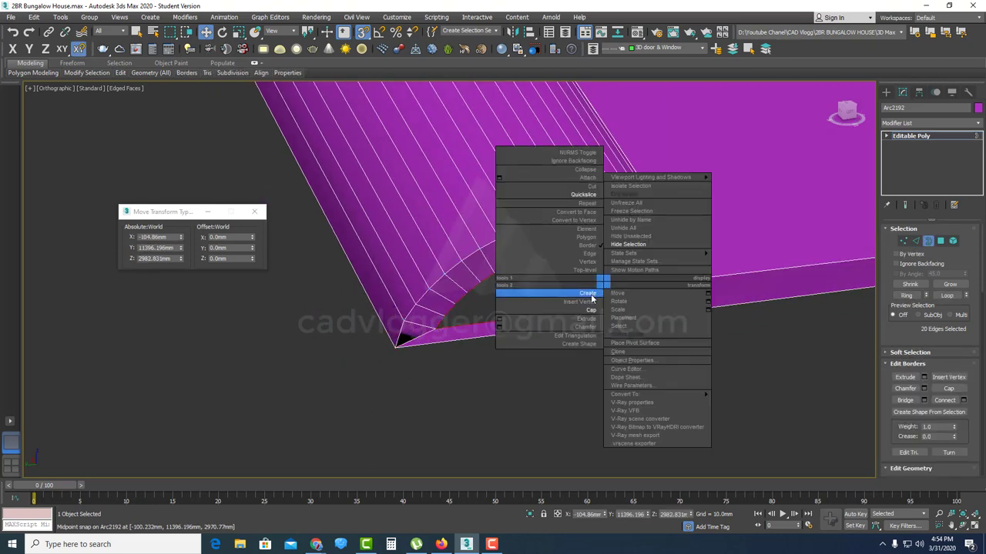
click(591, 310)
scroll(591, 310, down, 5)
middle_drag(591, 310, 533, 336)
- Apply a Smooth modifier with Auto Smooth to the capped corner tile
click(940, 136)
click(962, 125)
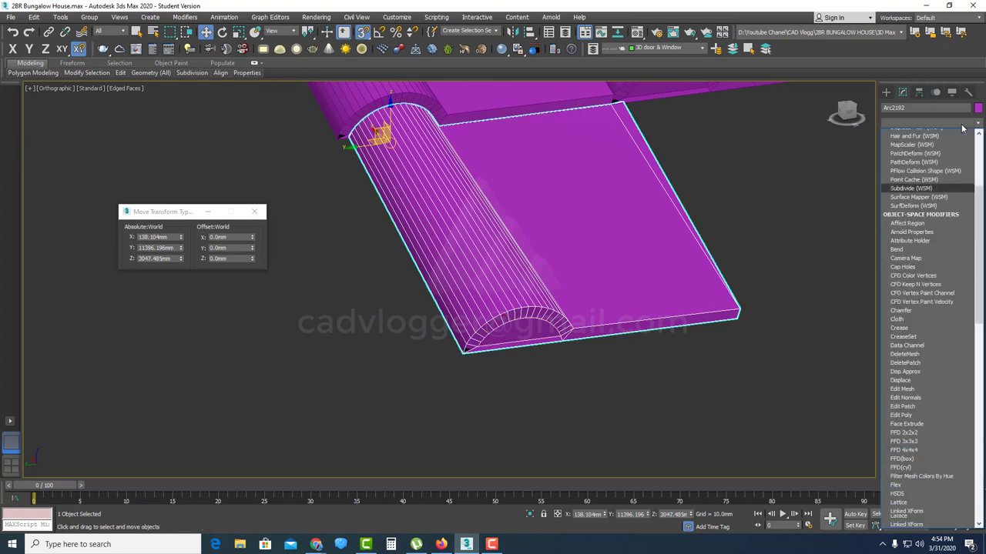
scroll(924, 169, down, 10)
click(915, 235)
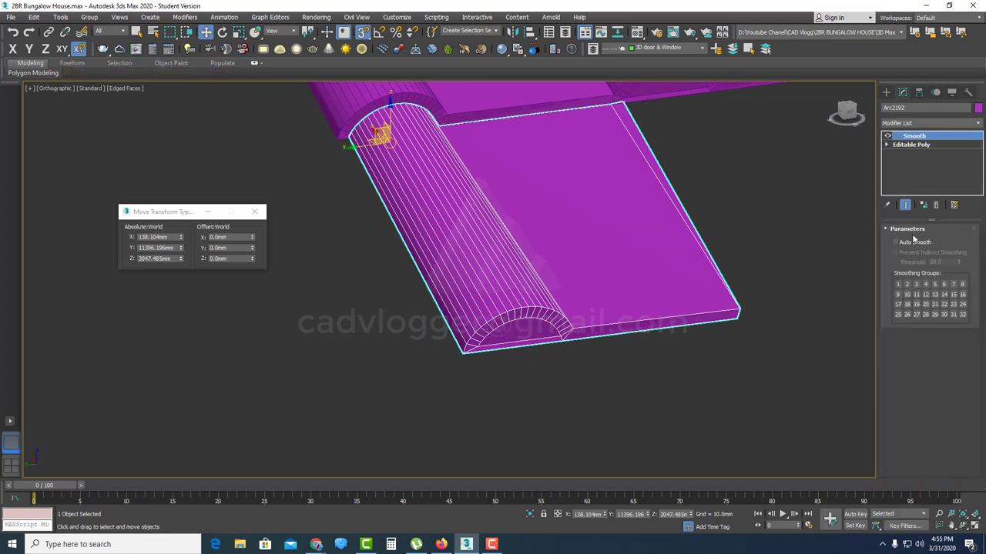
click(914, 241)
right_click(598, 253)
click(711, 278)
scroll(679, 247, down, 3)
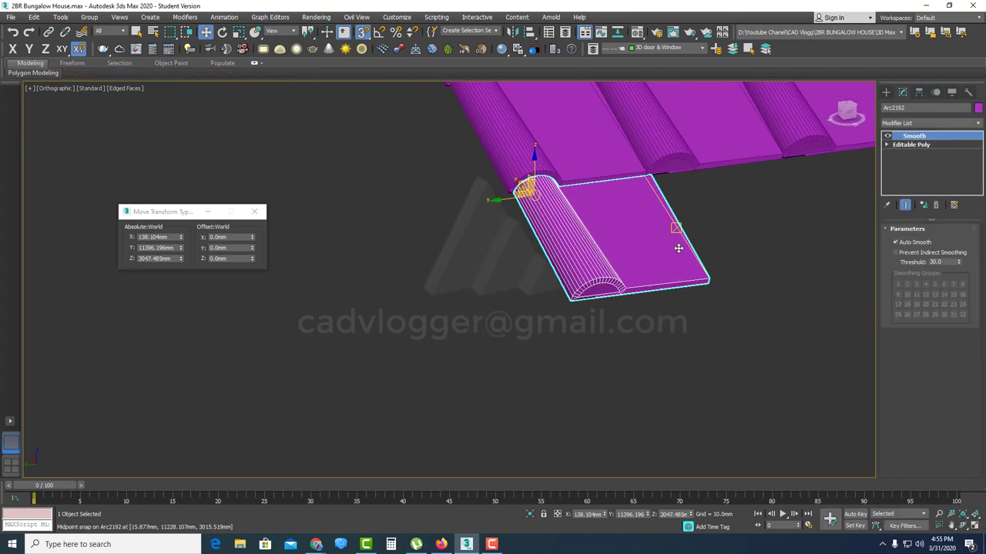
scroll(678, 231, up, 3)
- Undo the smoothing, capping and bridging of the corner tile
key(ctrl+z)
key(ctrl+z)
key(ctrl+z)
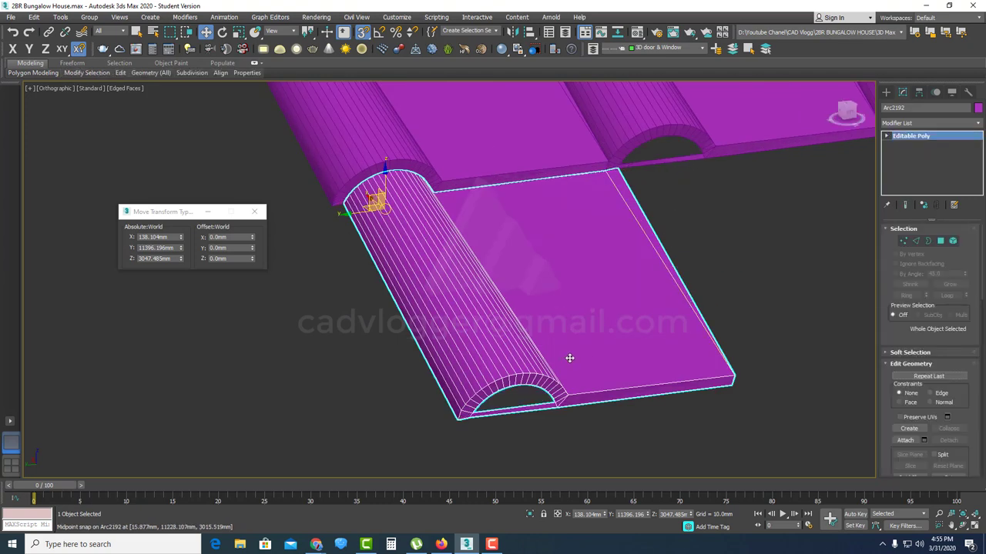
- Convert the corner tile to an Editable Poly and merge the bottom vertices at the foot of its arch into the outer corner
right_click(585, 328)
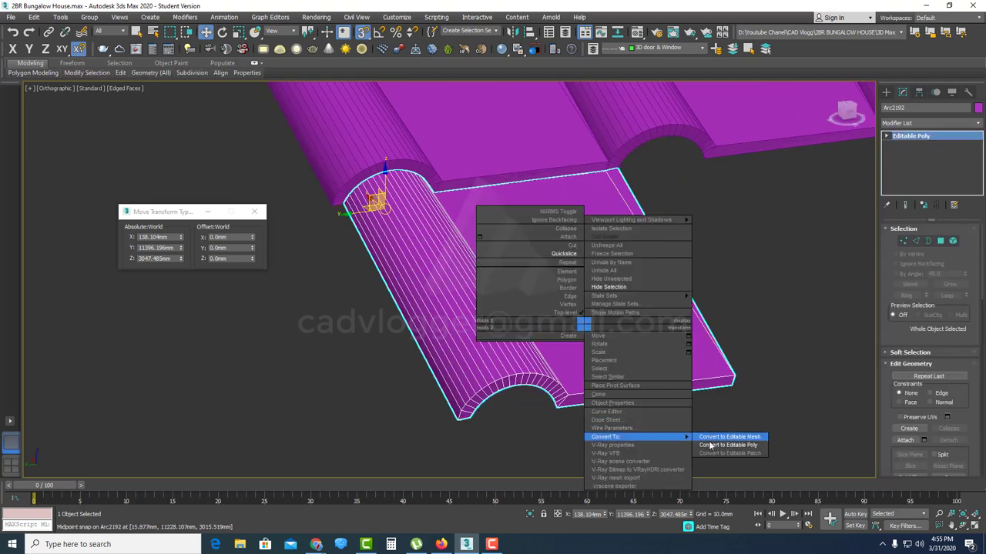
click(709, 446)
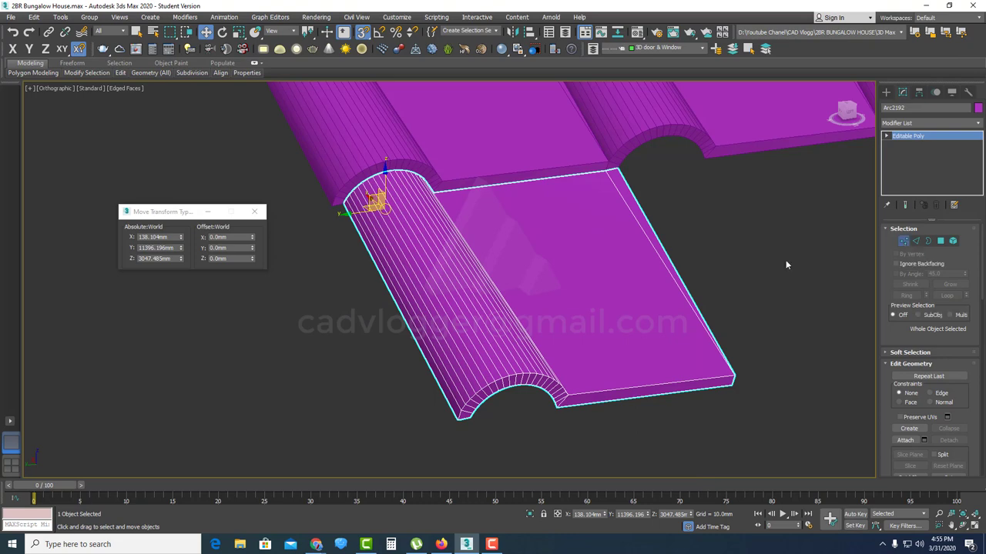
key(1)
scroll(507, 378, up, 5)
drag(490, 333, 489, 333)
right_click(502, 320)
click(487, 341)
scroll(515, 341, down, 2)
middle_drag(515, 341, 433, 372)
- Bridge the bottom edges across the corner tile's arch opening and cap the remaining open border
key(2)
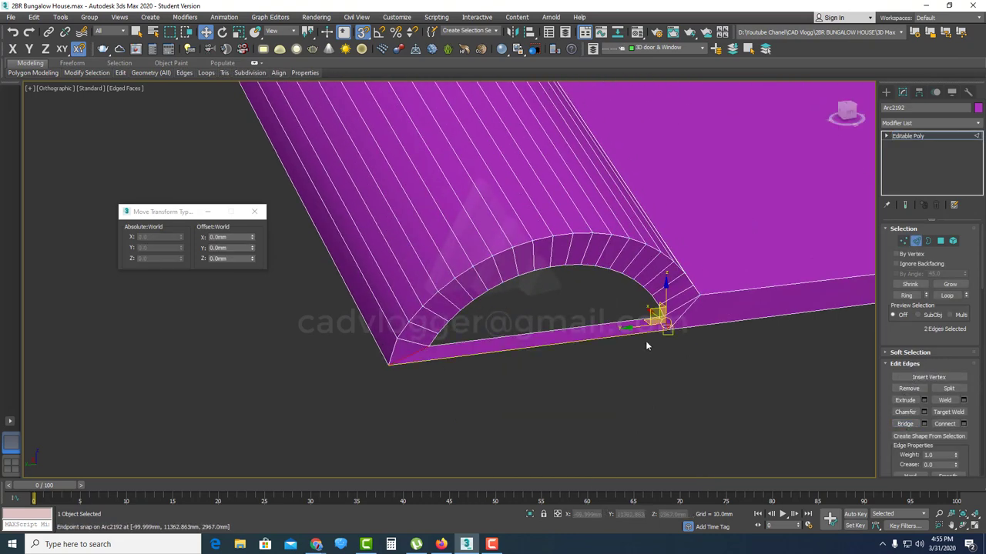
key(3)
right_click(638, 282)
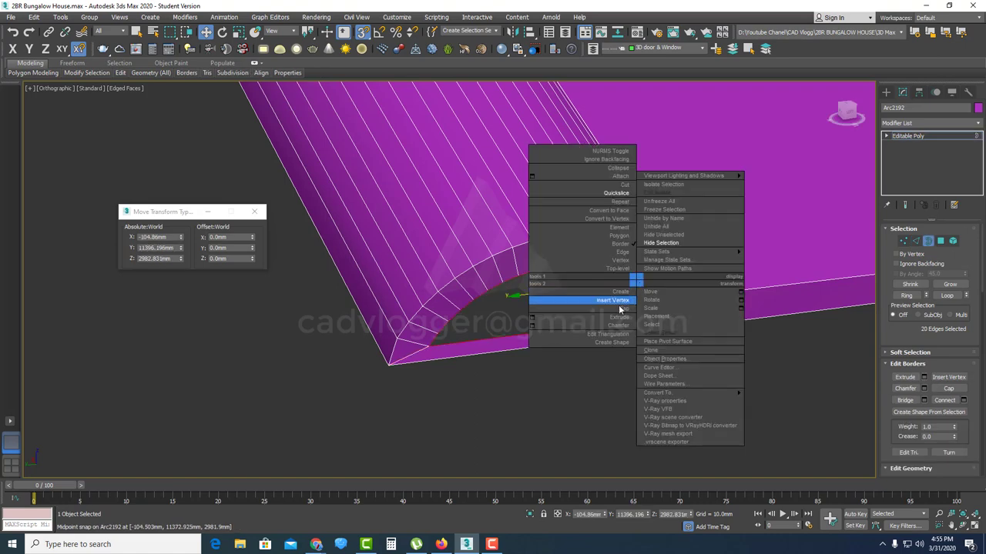
click(621, 323)
scroll(662, 293, down, 5)
- Apply a Smooth modifier with Auto Smooth to the closed eave tile and convert it to an Editable Poly
click(968, 138)
click(932, 123)
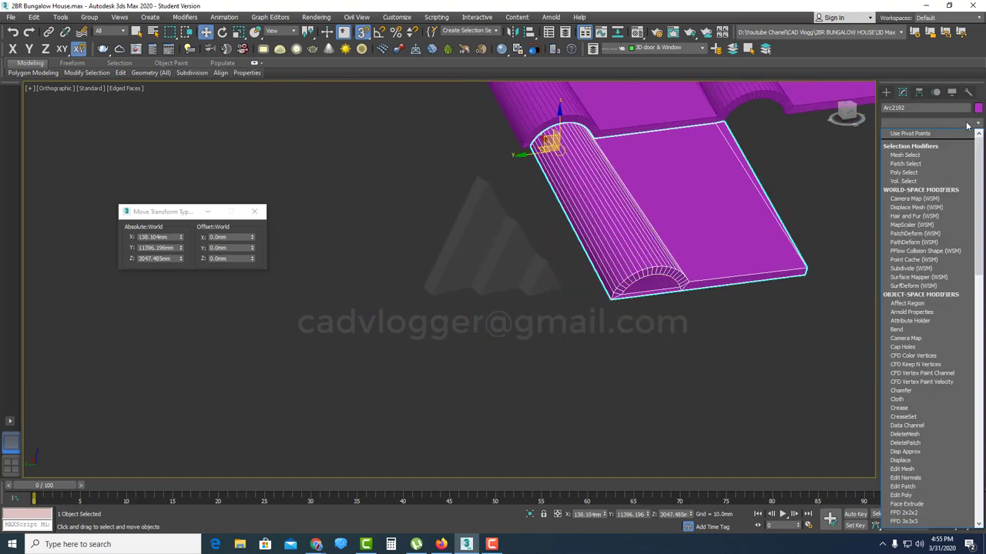
click(911, 242)
middle_drag(713, 197, 621, 255)
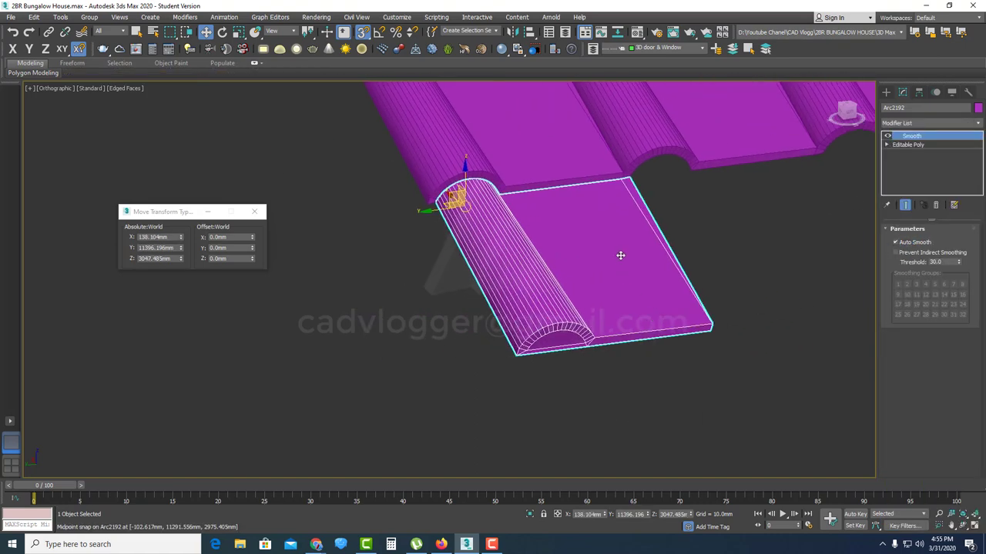
right_click(620, 255)
click(762, 370)
scroll(470, 295, up, 4)
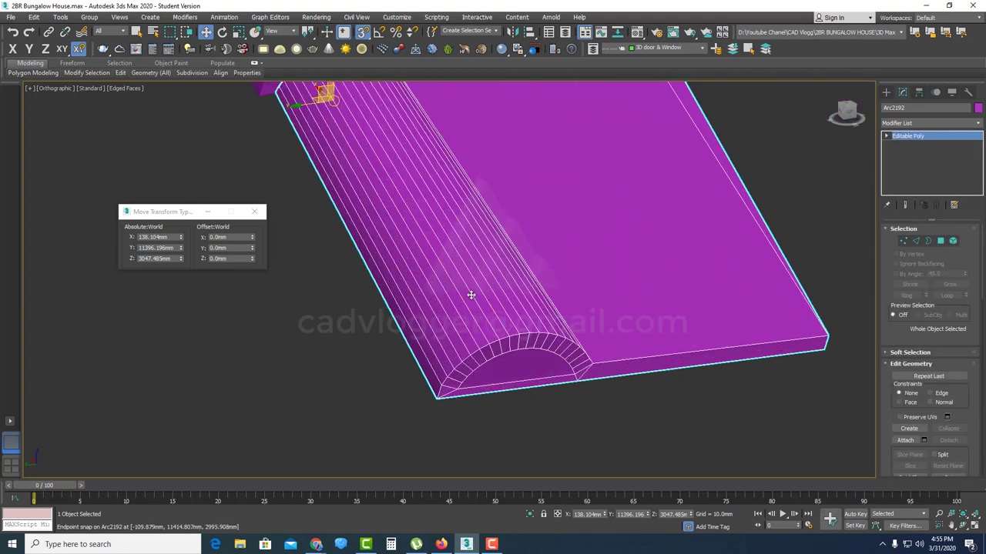
- Clone the closed eave tile in place as an instance and offset it -210 mm in Y
click(34, 17)
click(46, 100)
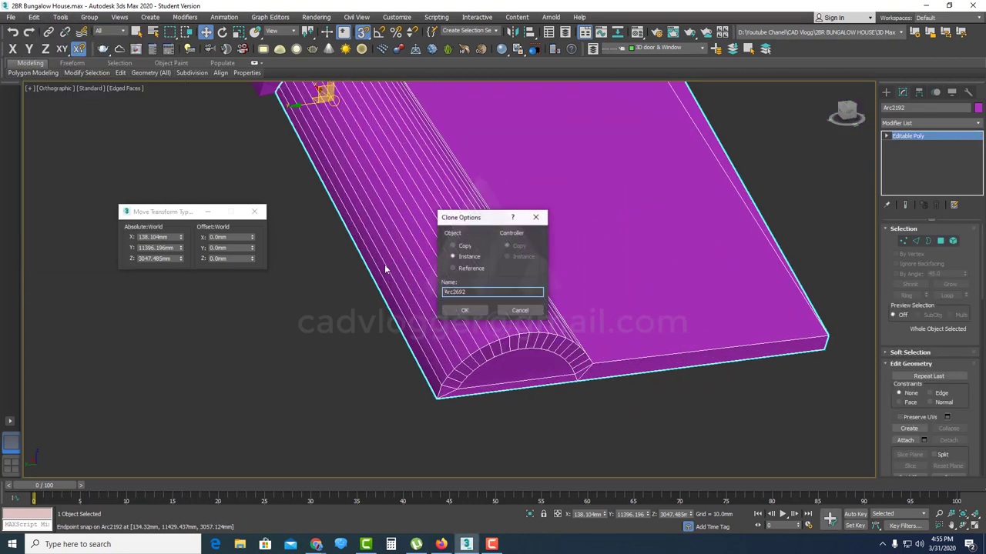
click(471, 310)
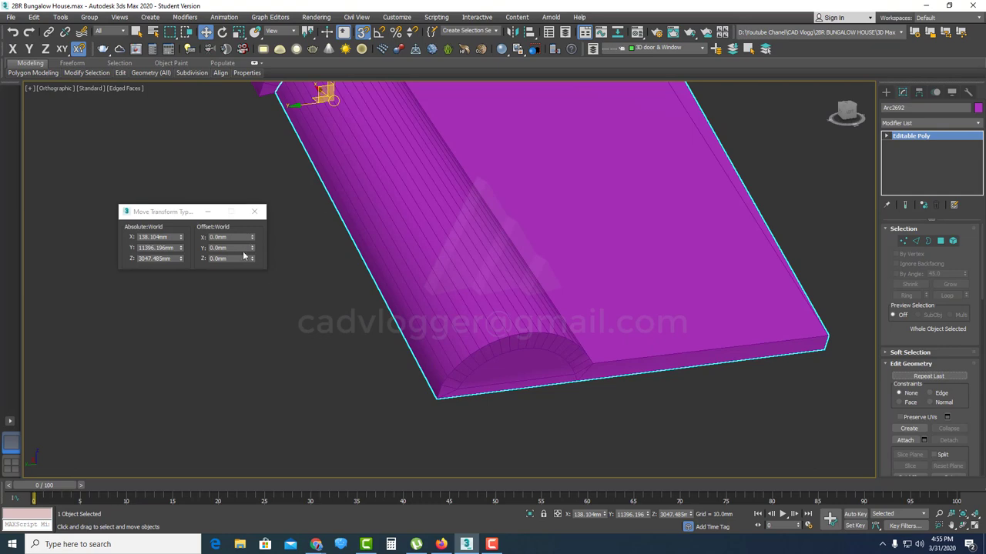
text(-210)
key(Return)
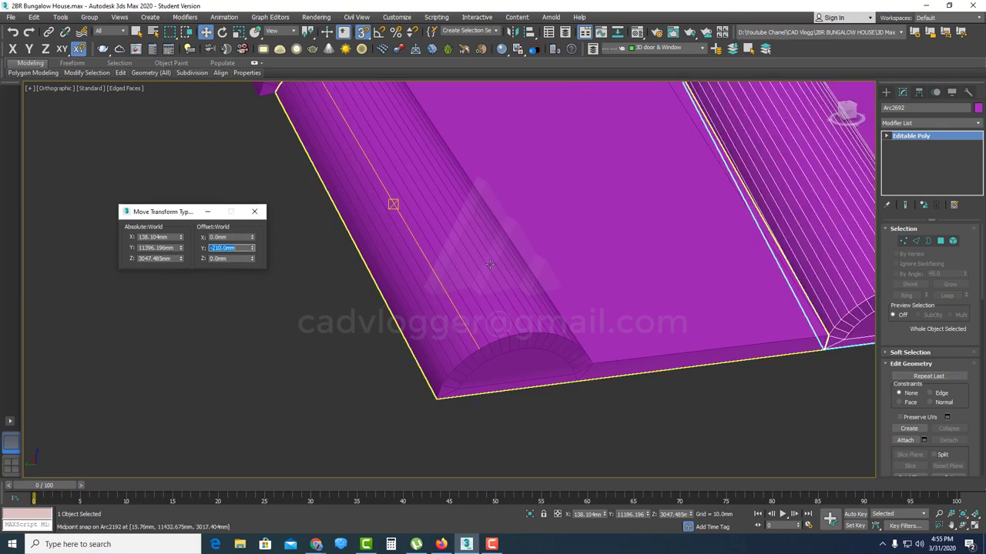
- Clone the second eave tile along the eave as 50 instances, snapped edge to edge
scroll(539, 320, down, 4)
mouse_move(539, 320)
middle_down()
mouse_move(347, 323)
mouse_move(326, 340)
middle_up()
mouse_move(359, 331)
shift+mouse_down()
mouse_move(508, 311)
mouse_move(503, 322)
shift+mouse_up()
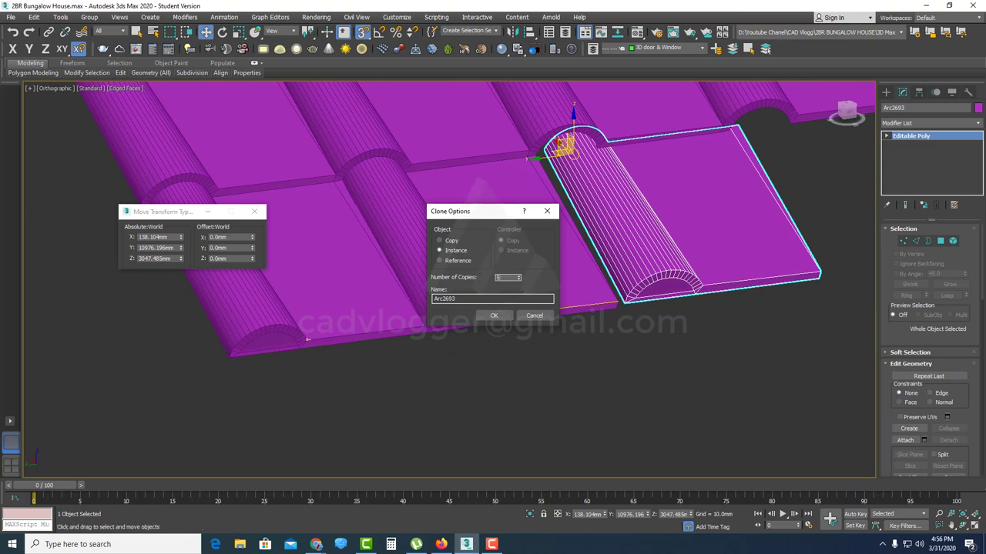
click(493, 315)
scroll(520, 309, down, 8)
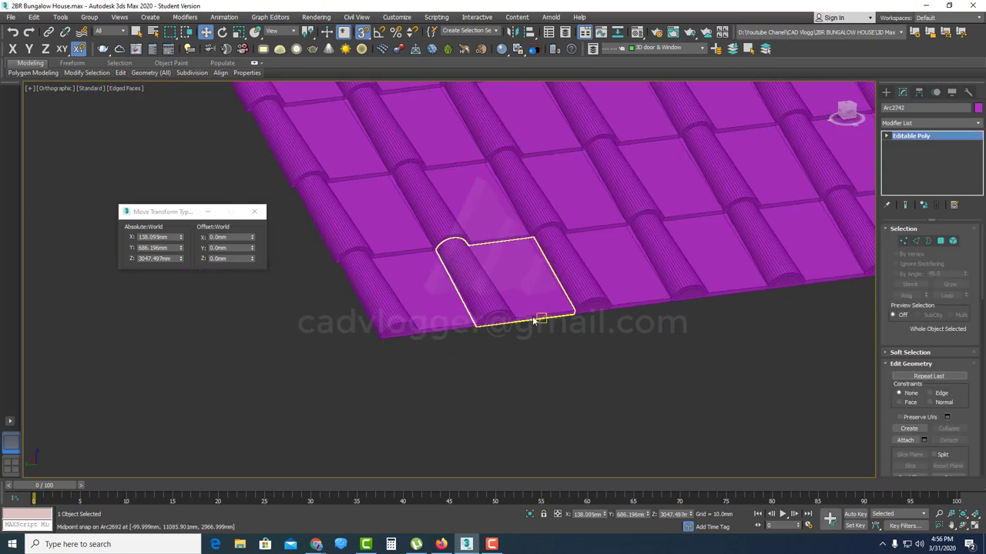
scroll(609, 316, up, 3)
scroll(597, 319, down, 4)
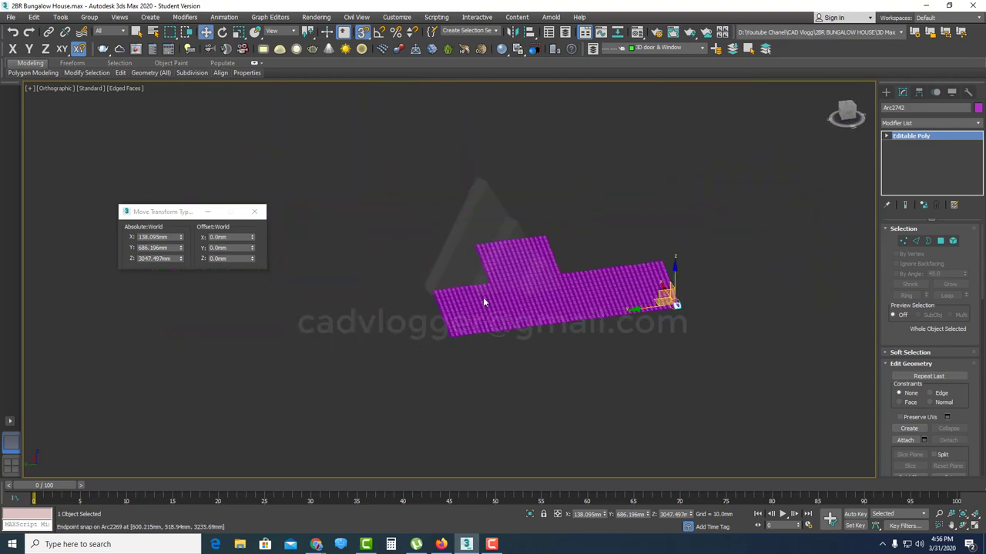
- Collapse all the roof tiles into a single mesh object and convert it to an Editable Poly
key(ctrl+a)
click(968, 92)
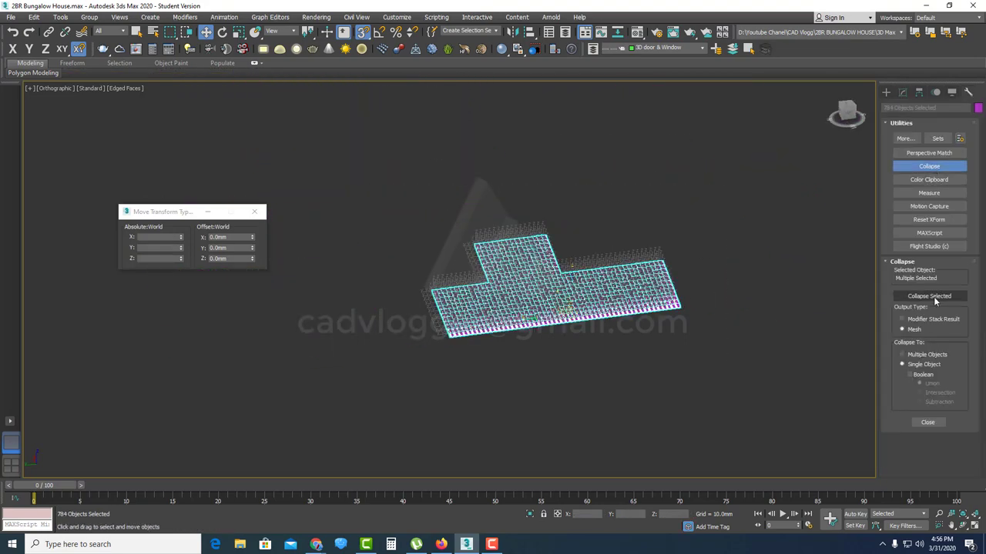
scroll(532, 322, up, 5)
right_click(521, 285)
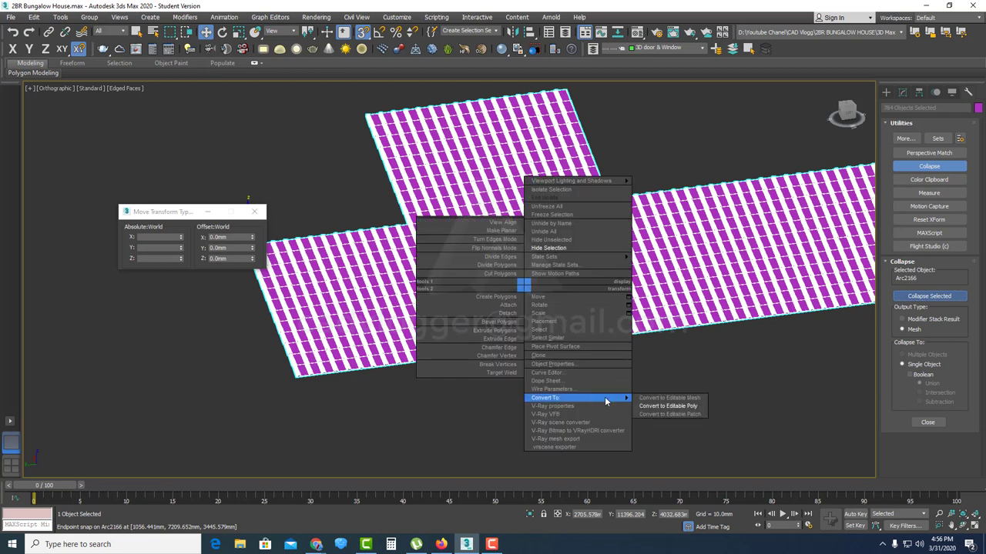
click(660, 406)
- End the tile mesh's isolation to bring the whole house back into view
key(Delete)
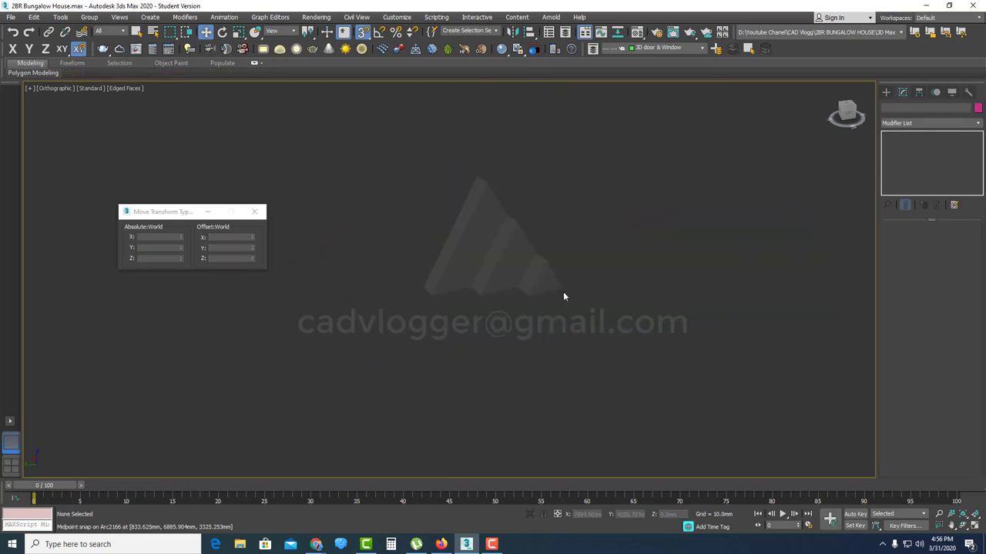
right_click(539, 296)
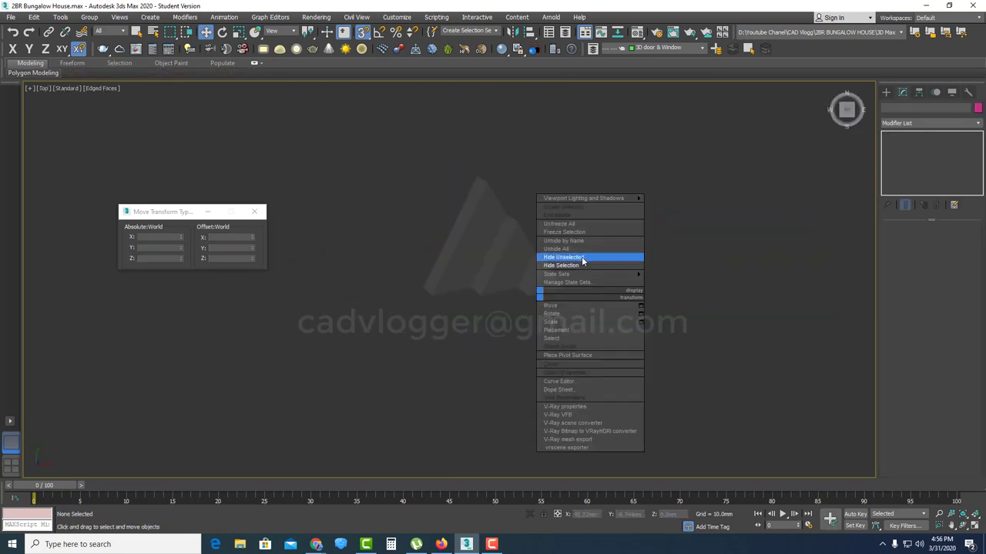
click(569, 257)
right_click(490, 285)
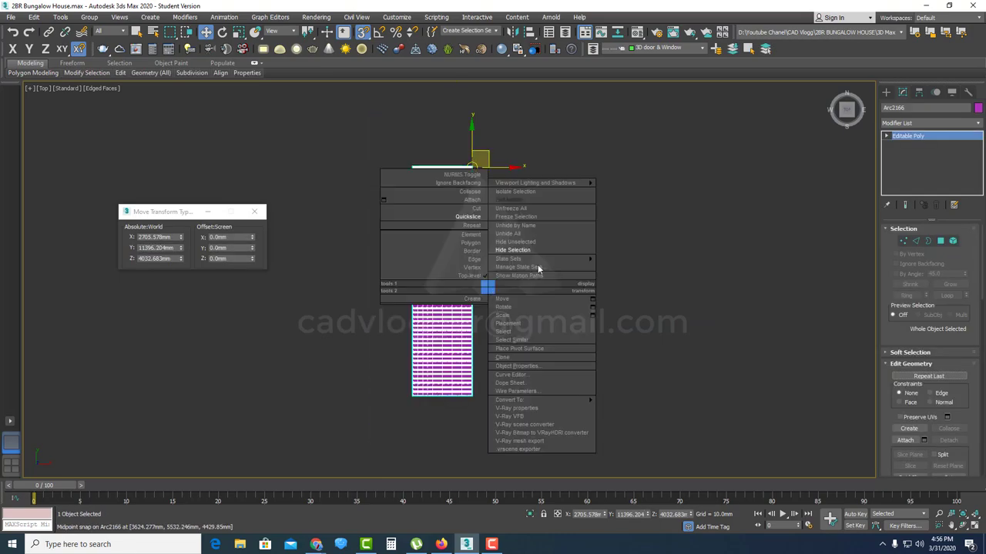
click(537, 264)
alt+middle_drag(553, 236, 470, 207)
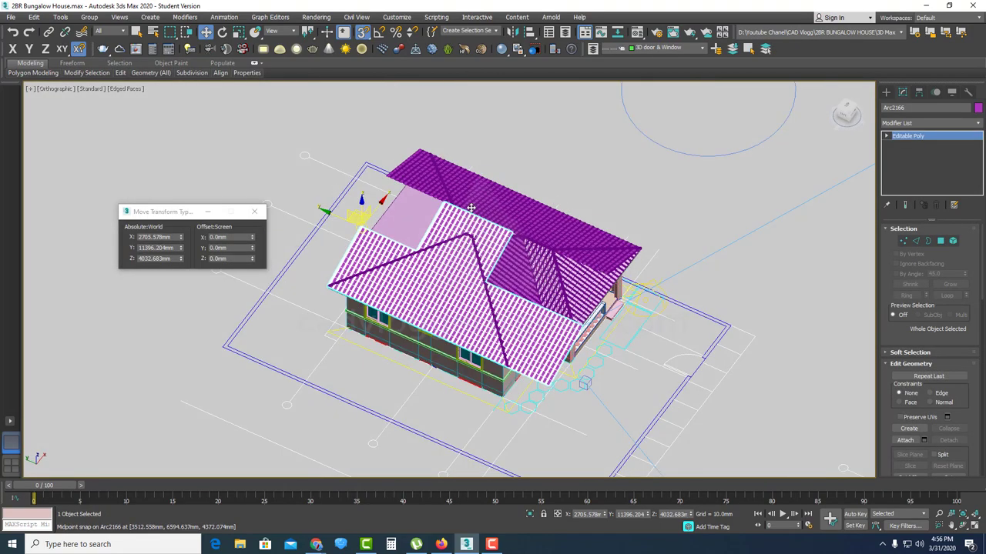
- Add the roof surface to the tile mesh selection and isolate the two objects
scroll(408, 219, up, 5)
ctrl+click(414, 218)
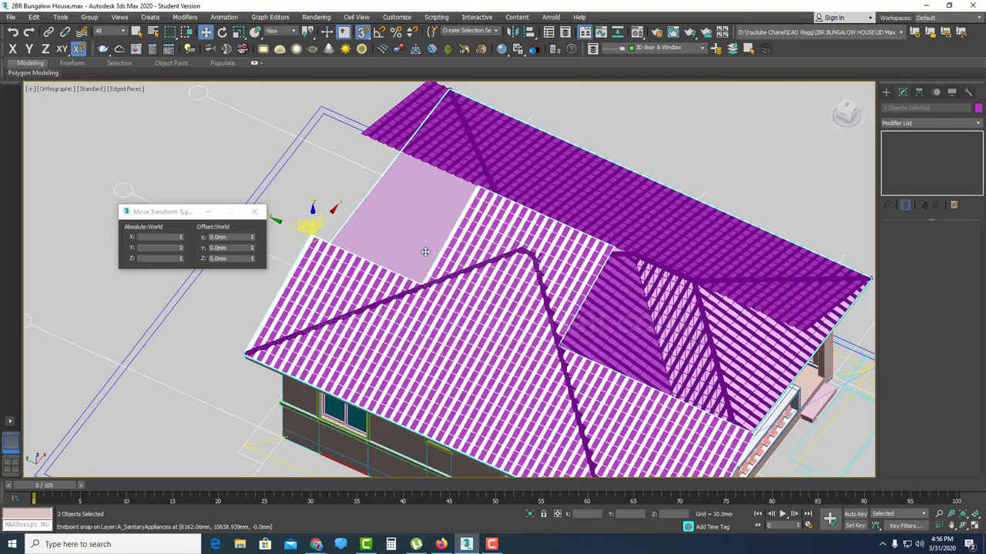
alt+middle_drag(425, 252, 500, 291)
right_click(449, 273)
click(483, 230)
- In a top wireframe view, QuickSlice the tile mesh along the roof's north hip line, snapping to its endpoints
scroll(488, 285, down, 3)
scroll(500, 290, up, 5)
key(t)
scroll(444, 214, up, 4)
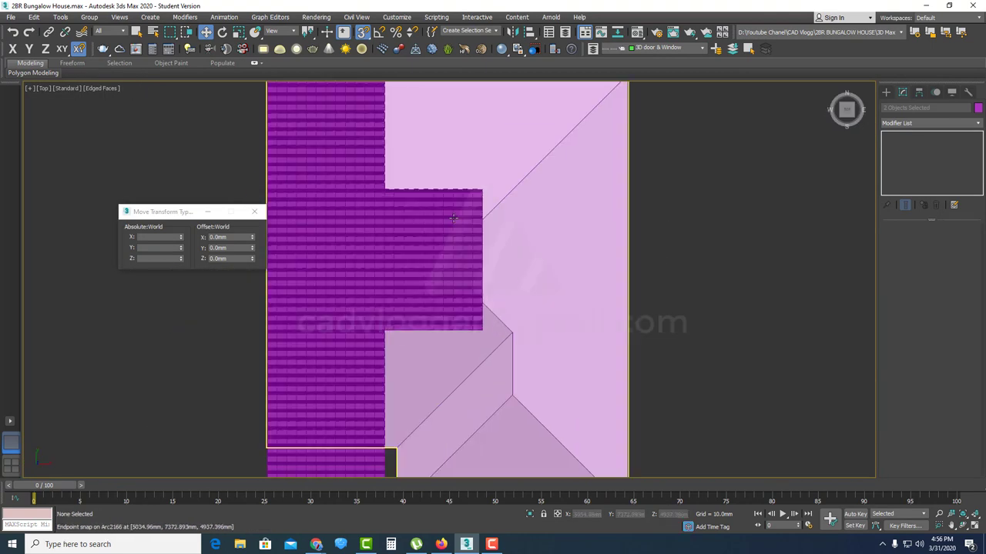
click(377, 266)
key(F3)
middle_drag(378, 265, 426, 261)
scroll(477, 276, up, 2)
right_click(492, 280)
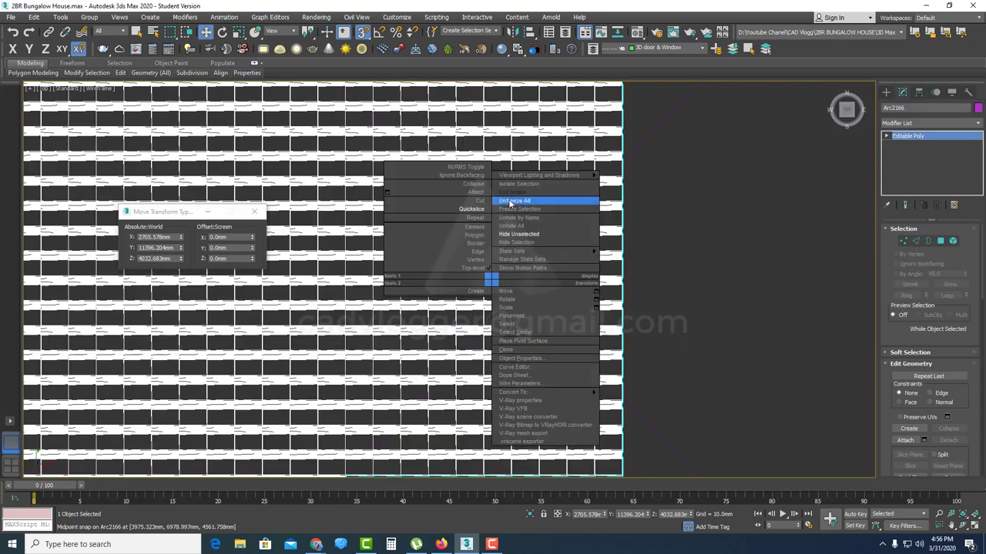
click(472, 207)
scroll(524, 278, up, 4)
scroll(542, 280, down, 6)
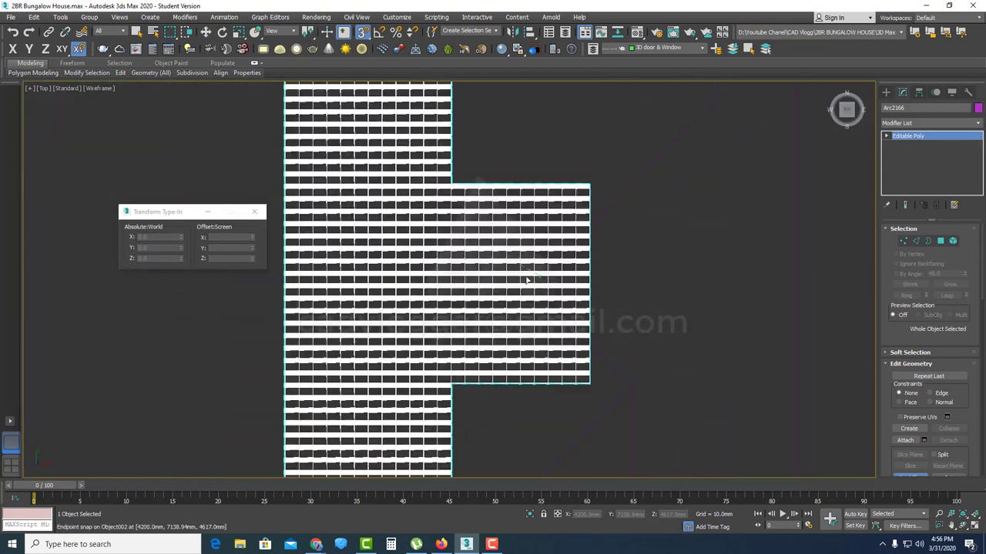
scroll(362, 103, up, 3)
middle_drag(435, 219, 582, 377)
scroll(439, 245, up, 5)
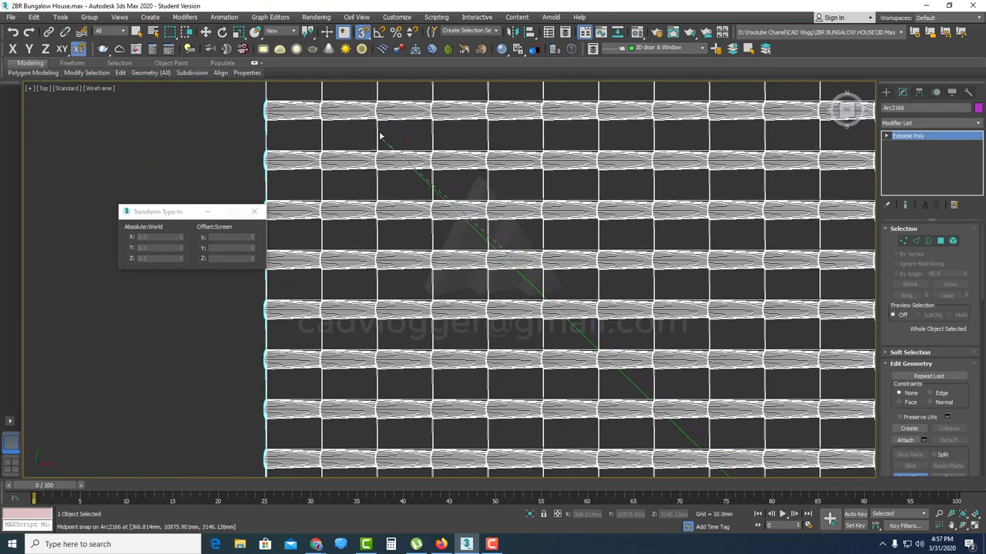
scroll(425, 228, down, 4)
scroll(543, 321, up, 5)
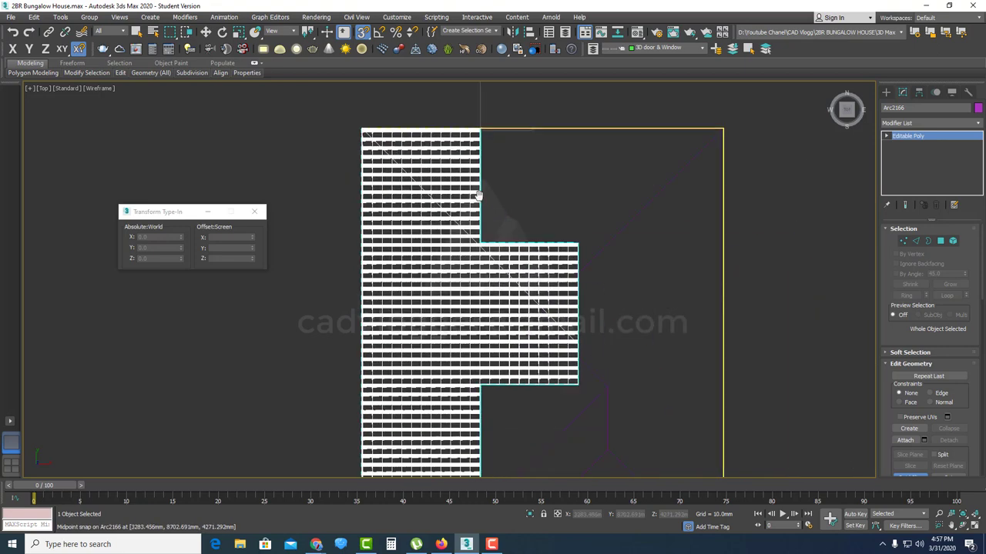
- QuickSlice the tile mesh along the roof's ridge line, snapping to the ridge
scroll(475, 220, up, 4)
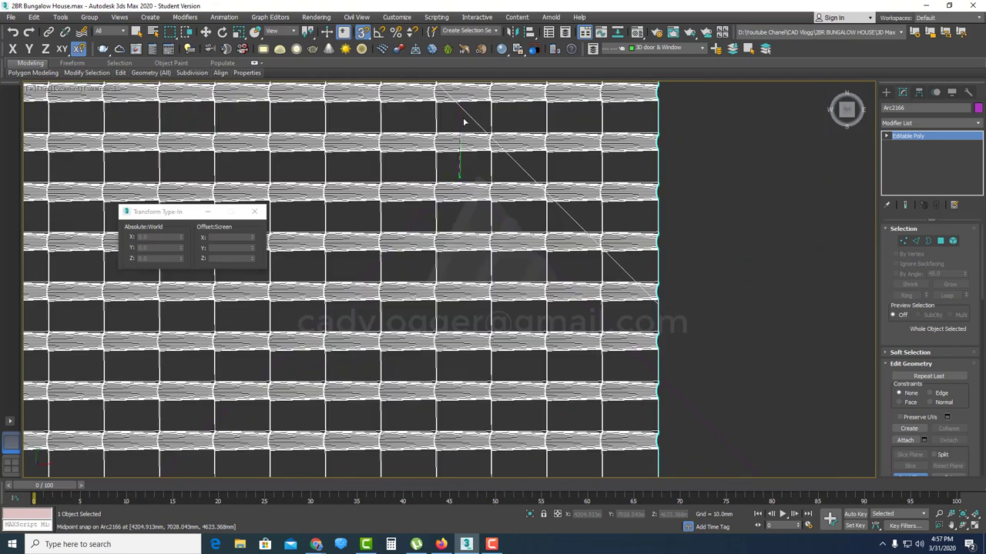
click(461, 177)
scroll(460, 178, down, 3)
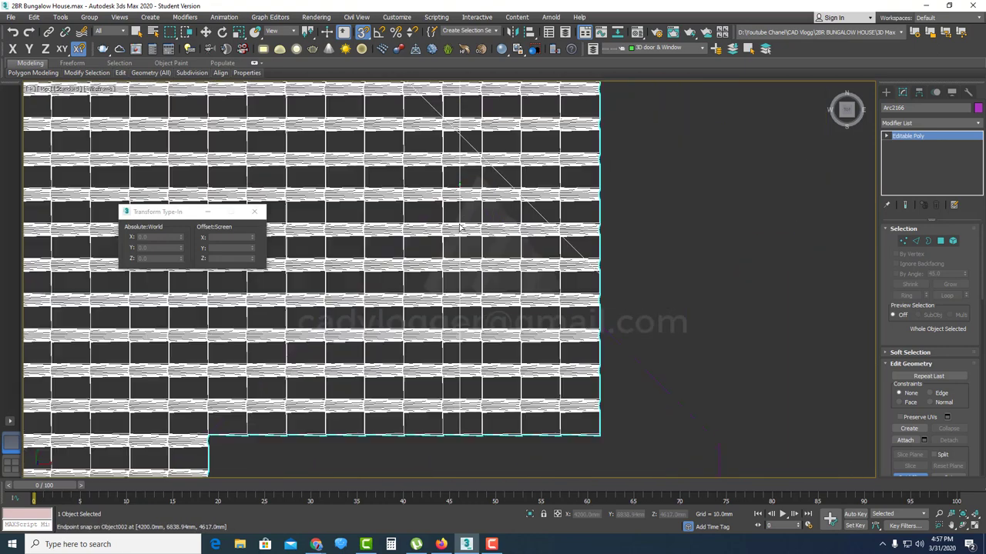
- QuickSlice the tile mesh along the south hip line down to the eave corner, and return to shaded view
middle_drag(295, 378, 502, 169)
scroll(316, 374, up, 2)
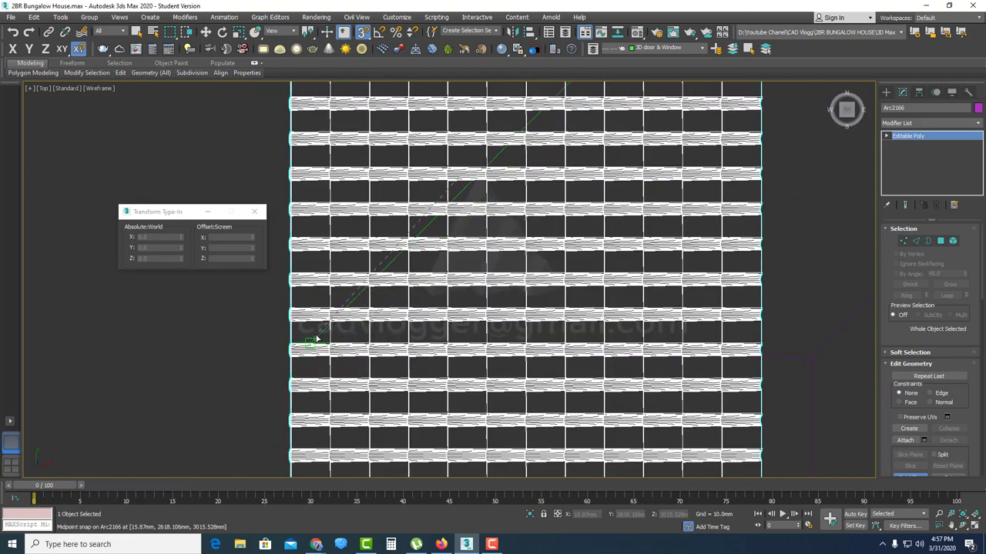
scroll(303, 356, up, 2)
scroll(333, 318, down, 5)
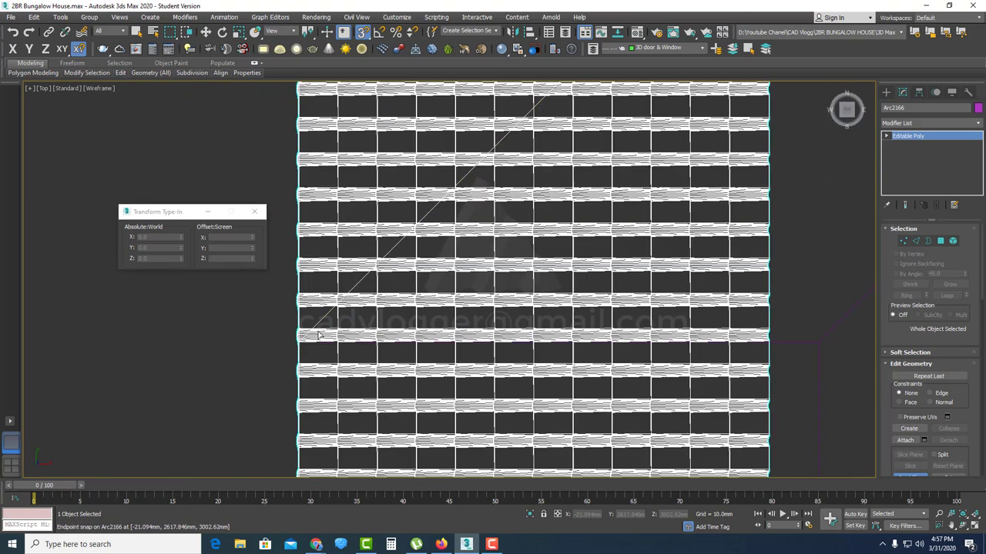
right_click(539, 179)
click(440, 203)
key(F3)
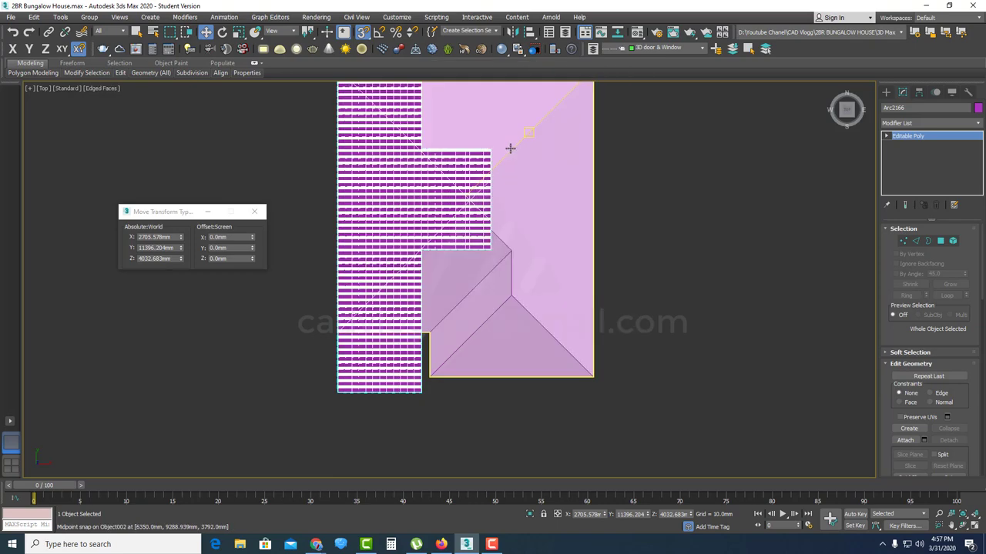
- Hide the roof surface and enter Polygon level on the tile mesh
click(510, 147)
right_click(509, 145)
click(543, 109)
click(467, 203)
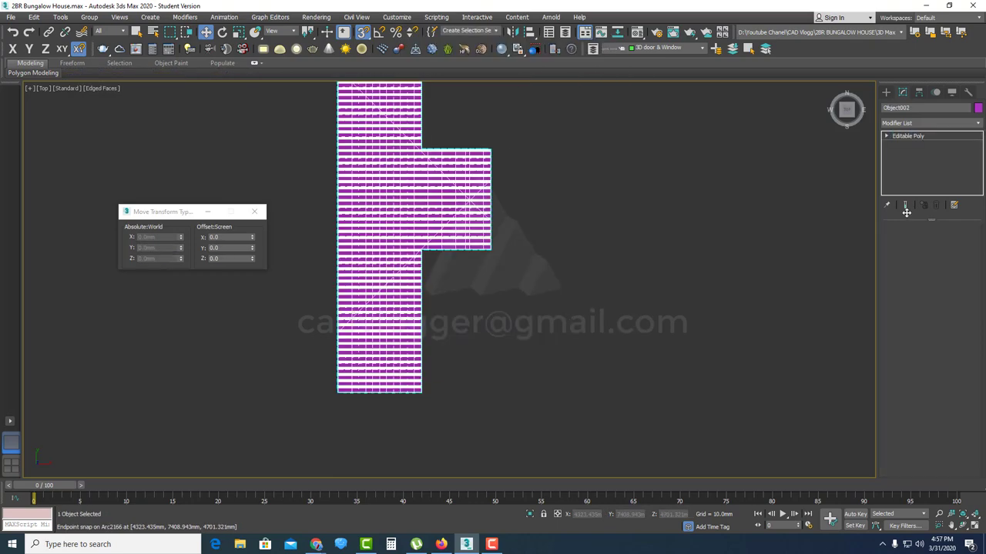
click(940, 242)
- Delete the tile polygons beyond the ridge slice, down to where the south hip slice begins
scroll(466, 202, up, 5)
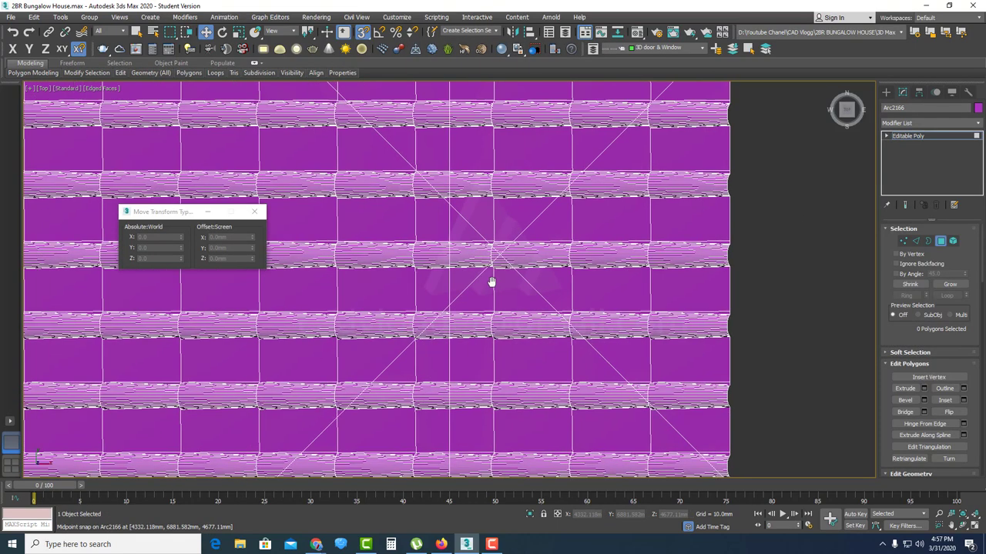
scroll(493, 277, down, 3)
drag(499, 305, 477, 314)
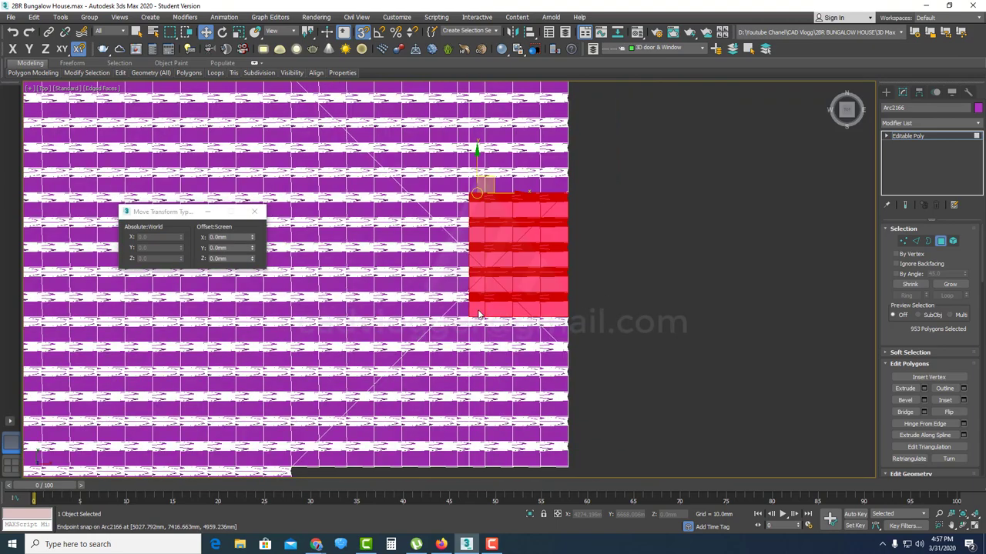
key(Delete)
scroll(613, 175, up, 6)
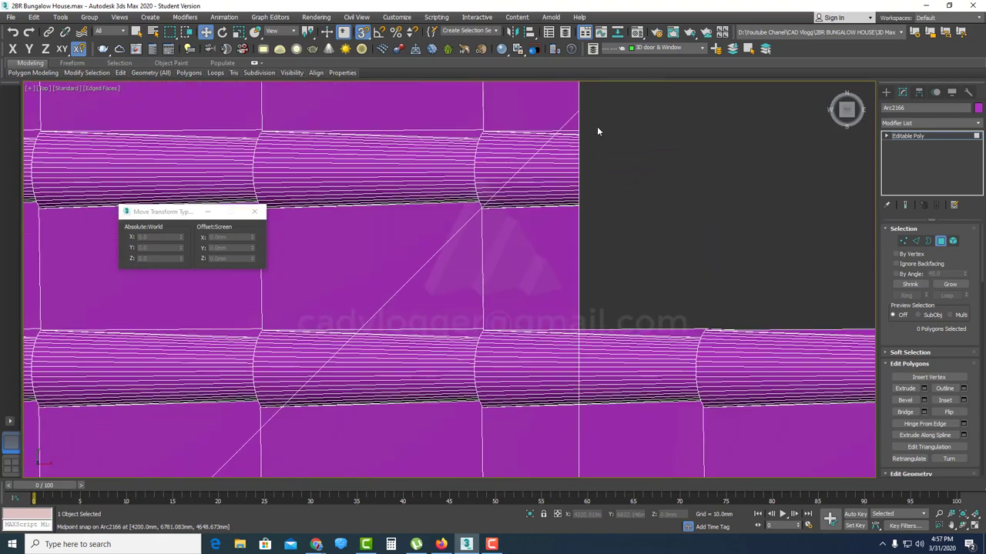
key(Delete)
- Delete the polygons outside the south hip slice in the first tile rows below the ridge end
scroll(573, 185, up, 2)
drag(609, 116, 532, 266)
key(Delete)
middle_drag(404, 329, 514, 253)
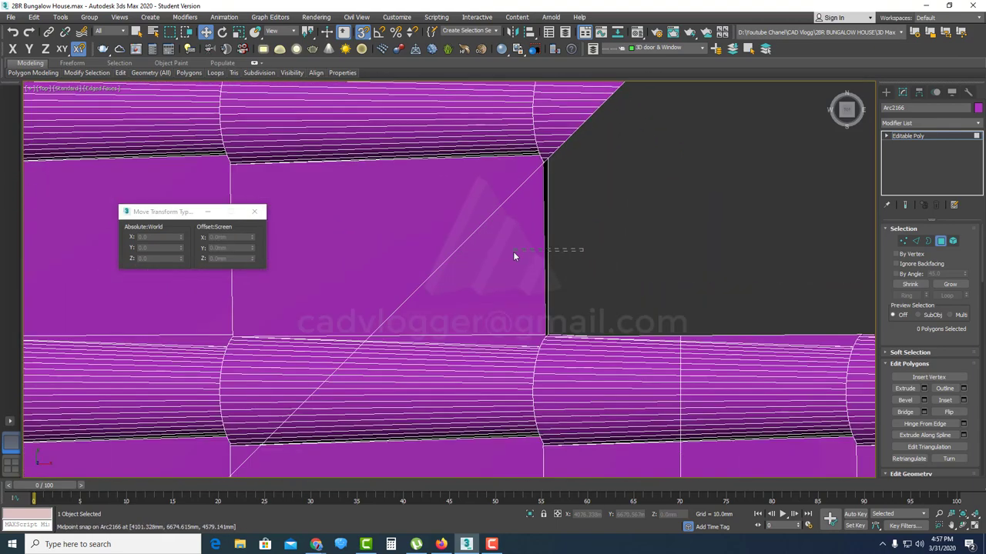
click(513, 251)
key(Delete)
middle_drag(459, 331, 676, 156)
scroll(676, 158, up, 1)
drag(676, 150, 627, 326)
key(Delete)
scroll(624, 330, down, 1)
- Continue down the south hip slice, deleting the outer tile polygons row by row, including the arch pieces crossing the tile joints
middle_drag(450, 438, 697, 207)
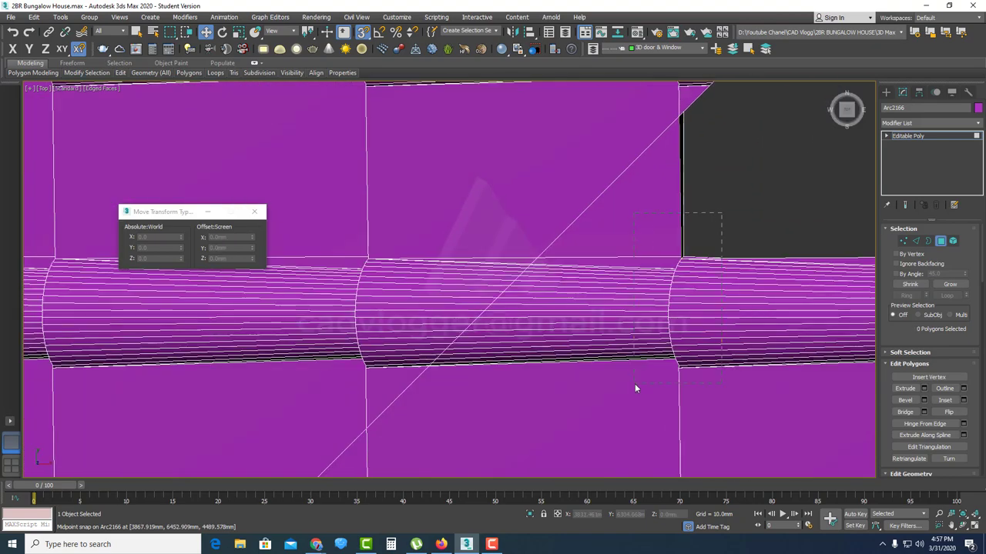
scroll(708, 181, down, 3)
scroll(603, 308, up, 2)
scroll(640, 246, down, 2)
scroll(699, 194, up, 2)
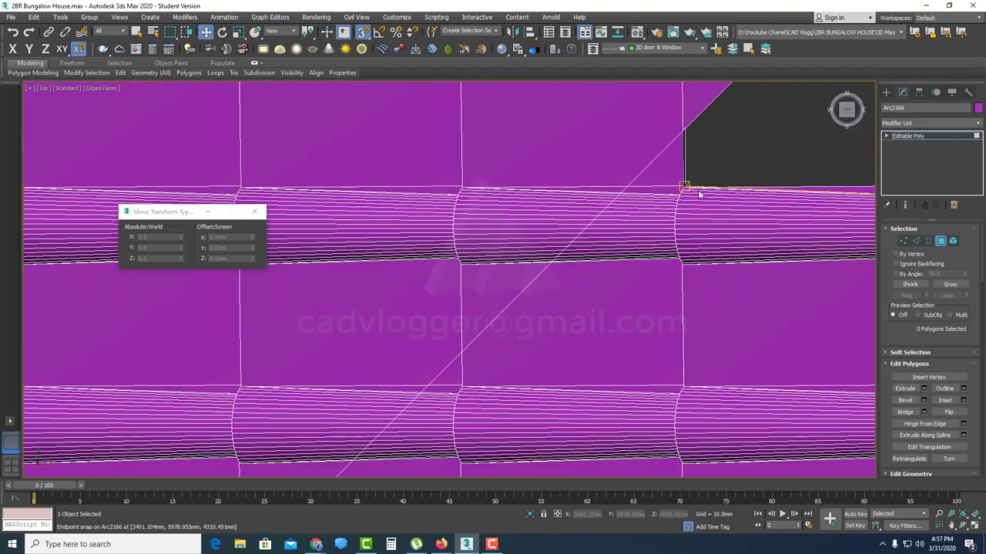
scroll(675, 268, up, 3)
scroll(684, 221, down, 1)
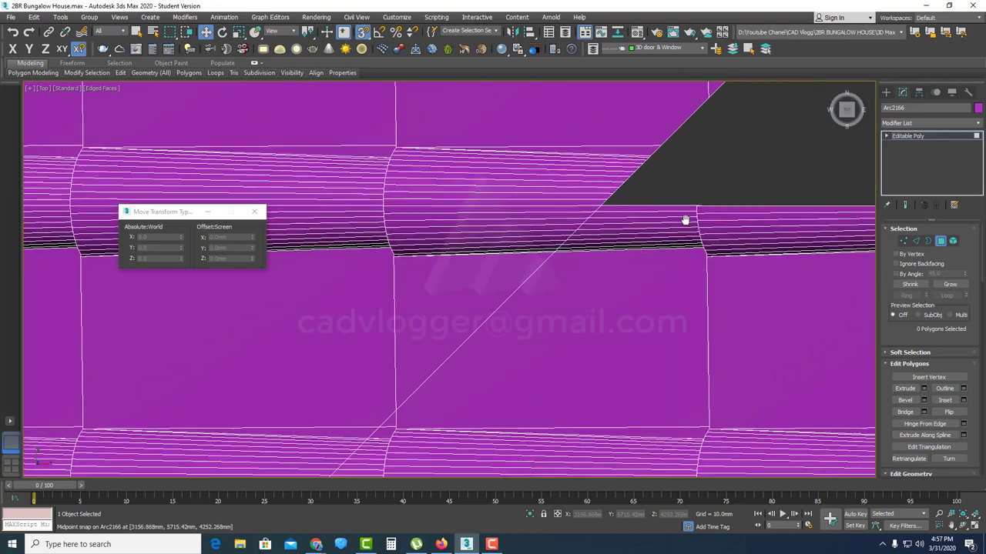
scroll(686, 220, up, 1)
drag(712, 181, 608, 295)
key(Delete)
scroll(605, 297, down, 1)
middle_drag(385, 462, 681, 196)
scroll(682, 181, up, 3)
drag(684, 137, 603, 231)
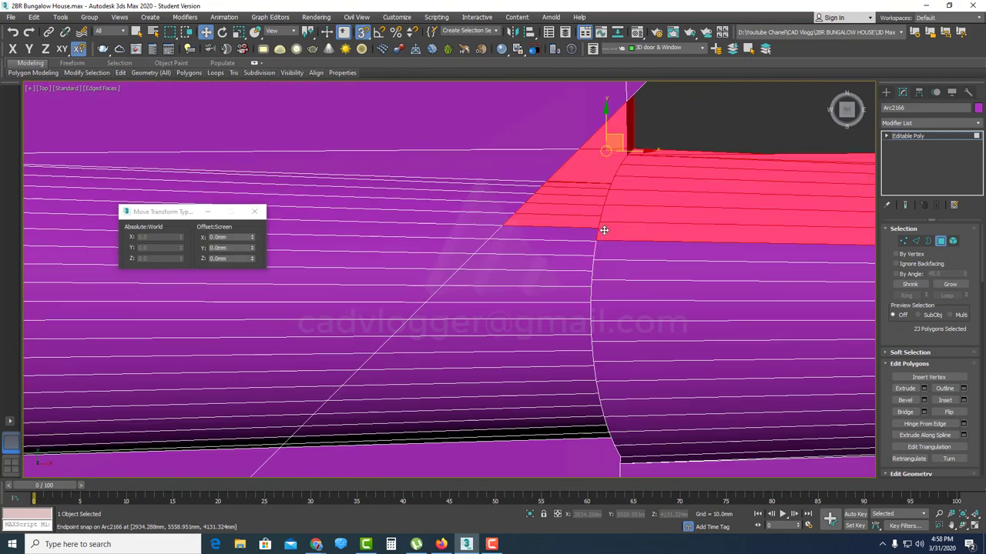
key(Delete)
- Delete the overhanging tile strip and the arch polygons outside the south hip slice in the next row down
scroll(601, 270, down, 2)
middle_drag(601, 272, 696, 154)
scroll(737, 101, down, 2)
scroll(759, 109, up, 2)
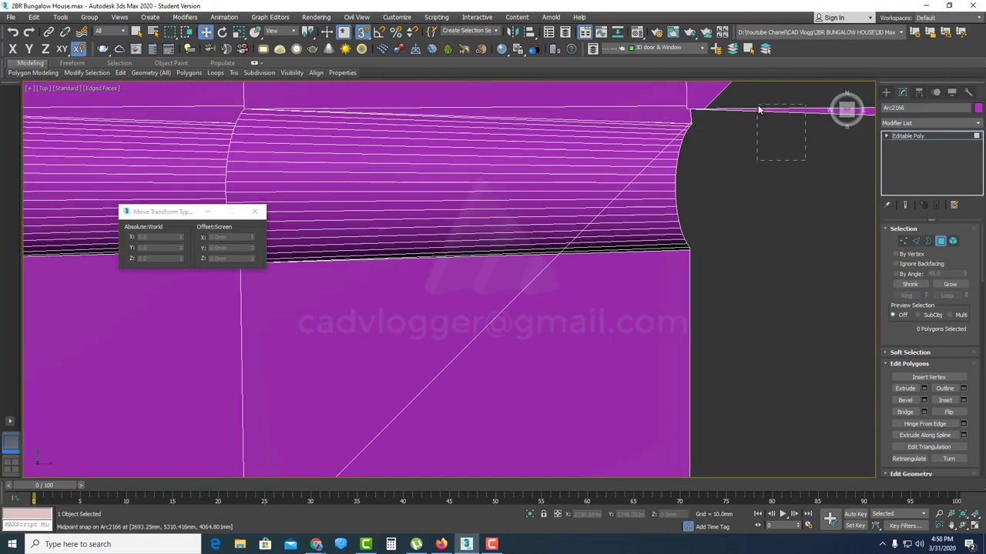
scroll(718, 151, down, 2)
click(723, 157)
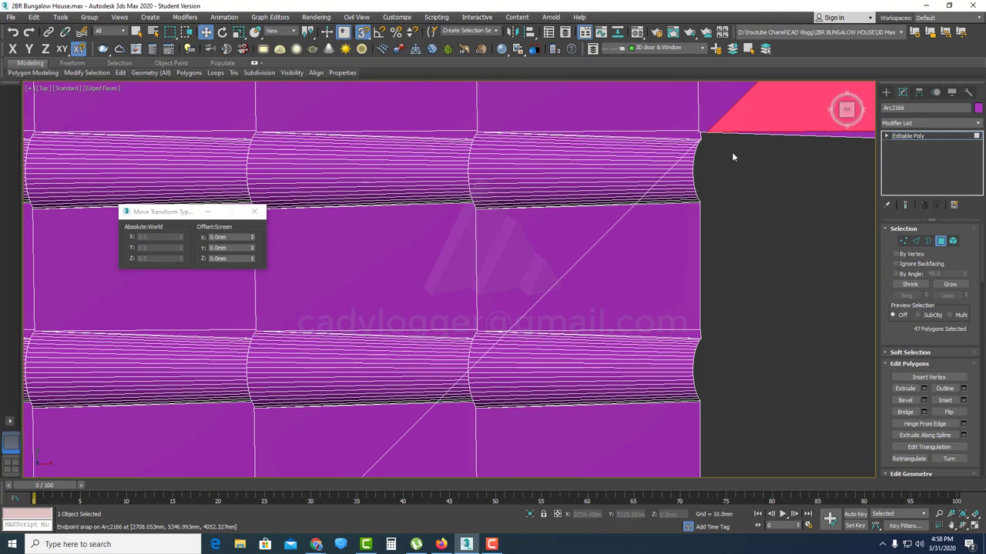
scroll(747, 152, up, 1)
scroll(766, 157, down, 1)
scroll(673, 207, up, 2)
drag(703, 286, 636, 233)
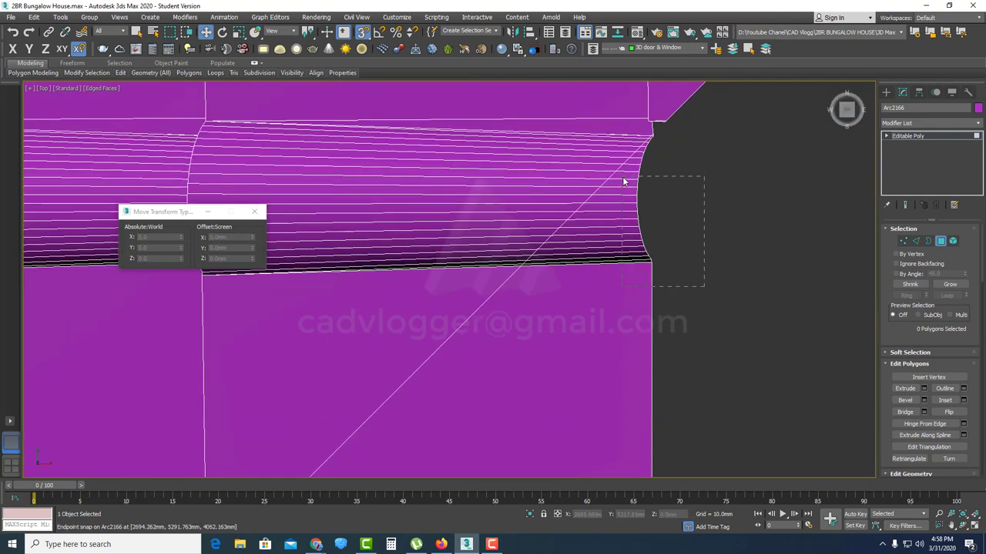
drag(623, 178, 623, 178)
key(Delete)
- Delete the small leftover sliver polygons protruding past the hip slice at the arch's tile joint
scroll(639, 164, up, 5)
drag(693, 213, 639, 147)
key(Delete)
middle_drag(708, 93, 666, 260)
scroll(665, 265, up, 1)
drag(668, 295, 630, 245)
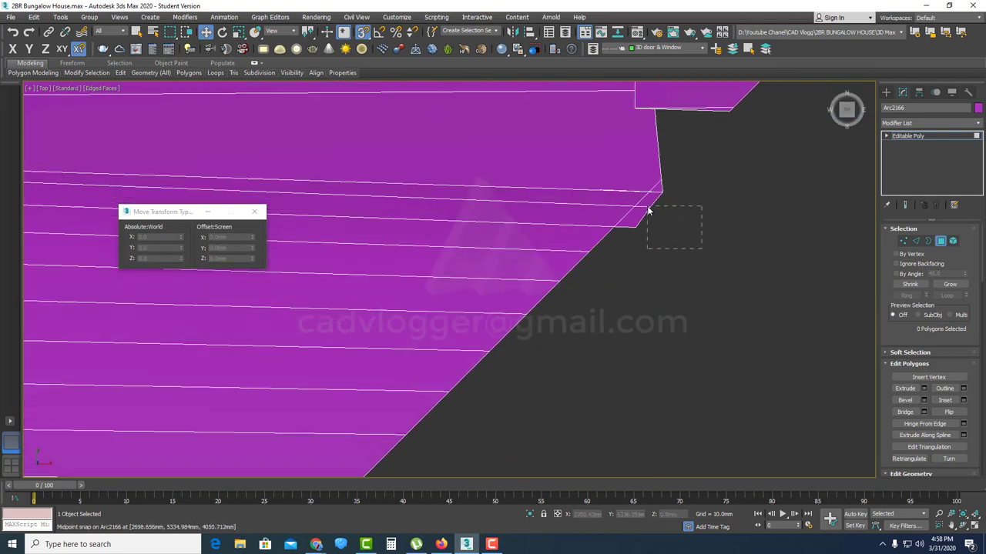
drag(649, 209, 646, 206)
key(Delete)
scroll(661, 206, up, 2)
drag(679, 197, 662, 183)
key(Delete)
scroll(626, 218, down, 7)
scroll(680, 203, up, 3)
drag(837, 342, 753, 191)
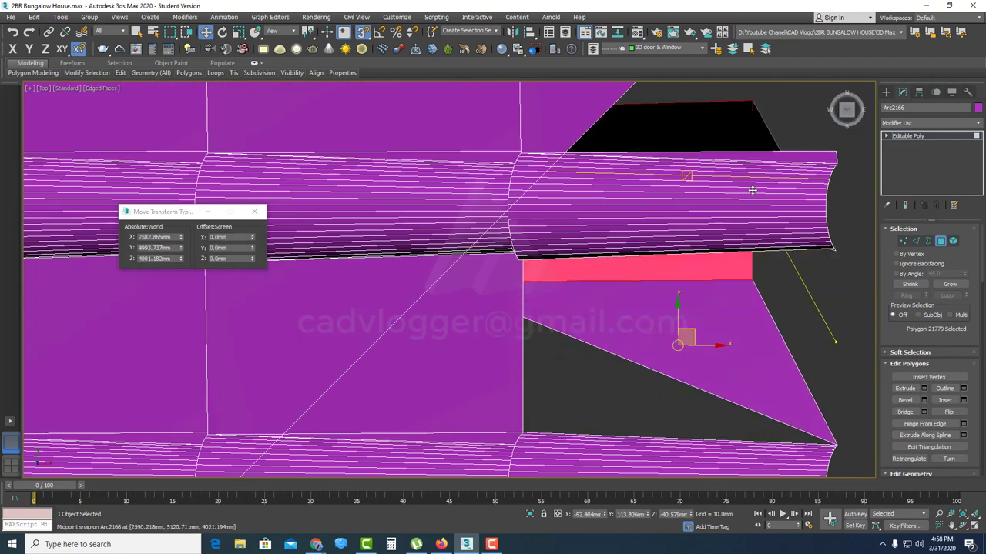
key(ctrl+z)
- Delete the flat and arched tile polygons extending past the hip slice in the next two rows
scroll(707, 249, down, 2)
middle_drag(707, 248, 656, 238)
drag(814, 300, 660, 156)
key(Delete)
middle_drag(609, 282, 624, 150)
drag(786, 194, 461, 402)
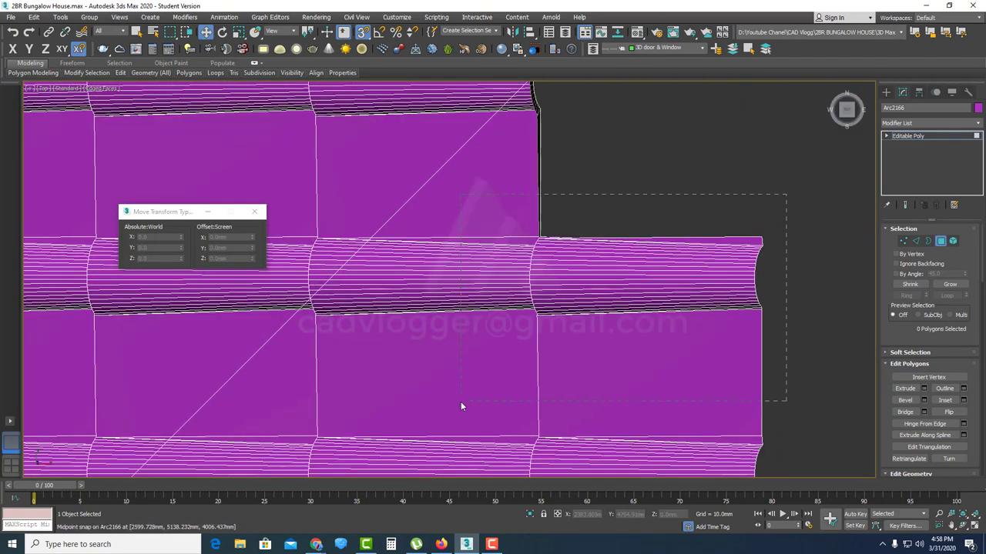
key(Delete)
- Remove the remaining arch fragments outside the hip slice at the tile joint, leaving a clean diagonal edge
middle_drag(550, 120, 555, 317)
scroll(555, 317, up, 5)
drag(576, 350, 458, 210)
key(Delete)
scroll(478, 194, up, 3)
drag(532, 213, 456, 182)
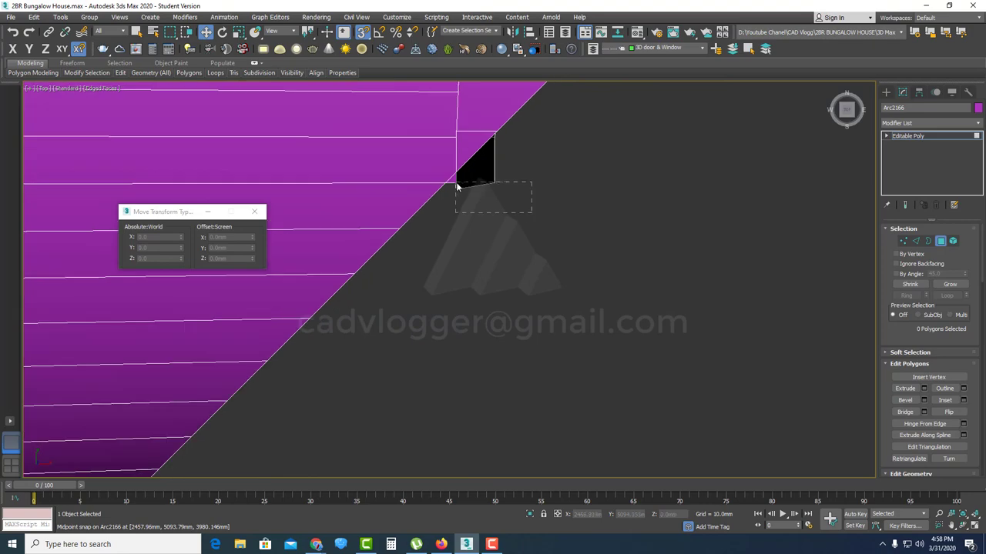
scroll(482, 193, up, 3)
scroll(498, 173, down, 6)
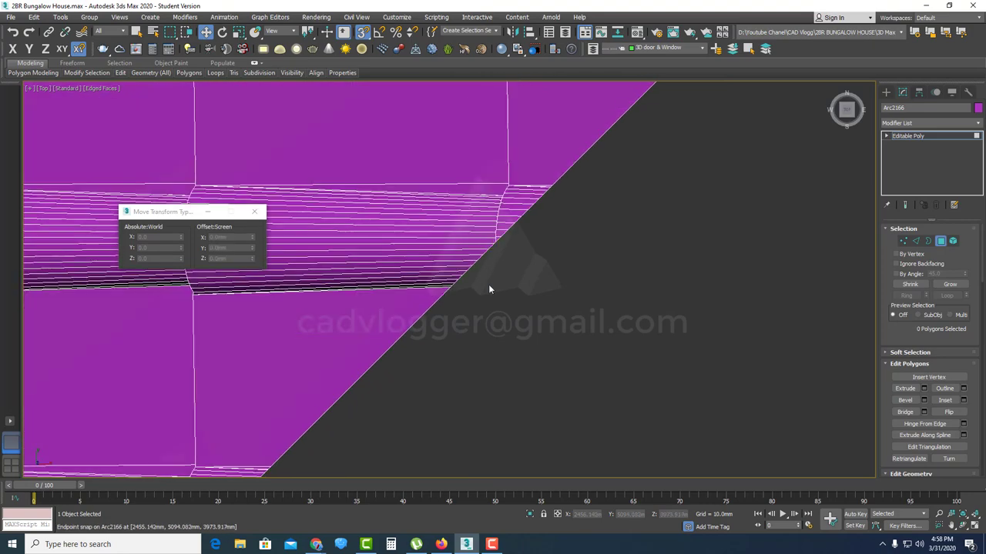
key(Delete)
- Delete the large blocks of surplus tiles east of the hip slice and south of the roof's eave corner
scroll(604, 330, down, 6)
middle_drag(605, 330, 627, 154)
drag(698, 167, 593, 302)
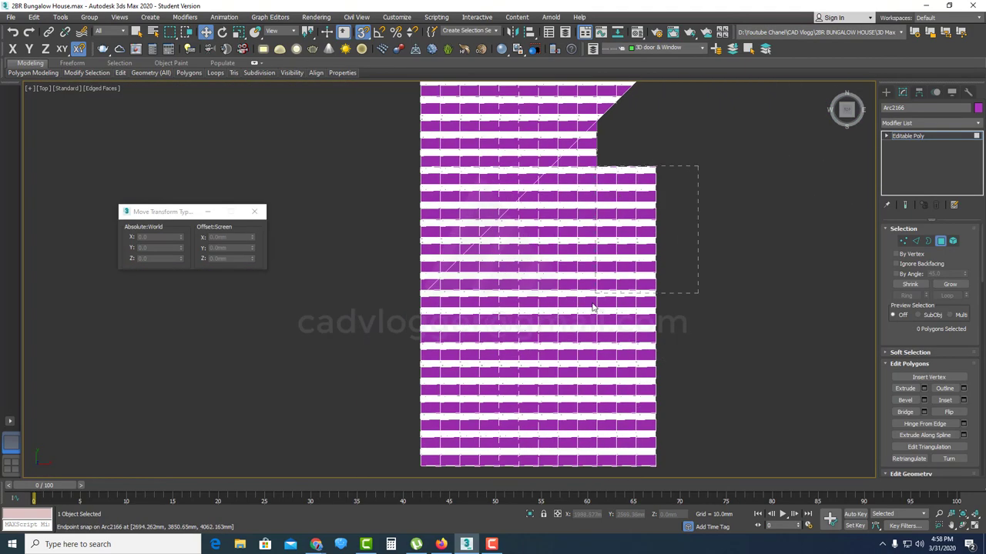
key(Delete)
middle_drag(600, 348, 605, 265)
drag(706, 411, 343, 225)
key(Delete)
- Delete the polygons outside the hip slice in the lowest tile rows at the eave corner
scroll(429, 223, up, 5)
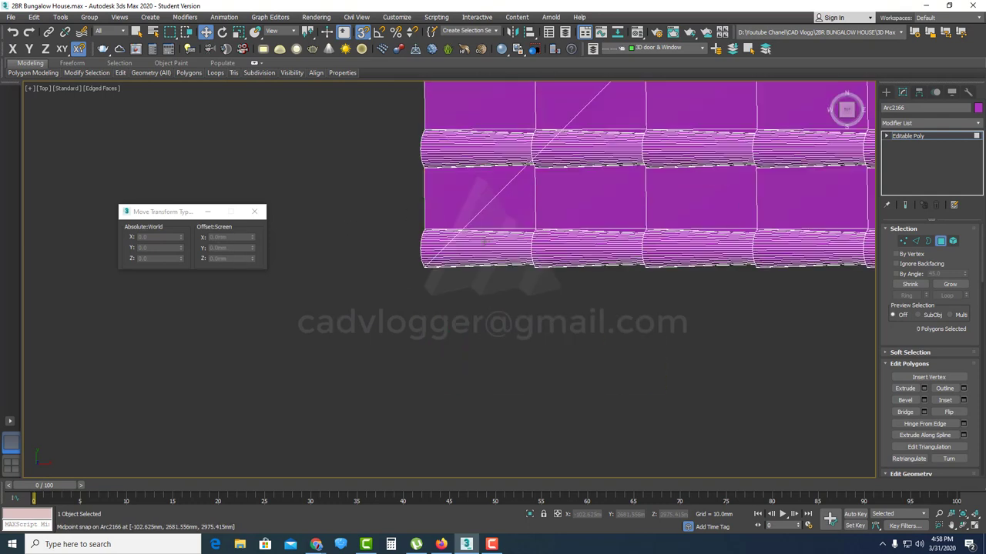
drag(566, 292, 509, 219)
key(Delete)
scroll(512, 214, down, 3)
middle_drag(511, 214, 437, 296)
drag(472, 255, 471, 253)
key(Delete)
- Delete the tile blocks outside the southern hip slice in the first stepped rows above the eave corner
drag(767, 259, 517, 220)
key(Delete)
drag(548, 185, 548, 184)
key(Delete)
scroll(728, 269, up, 2)
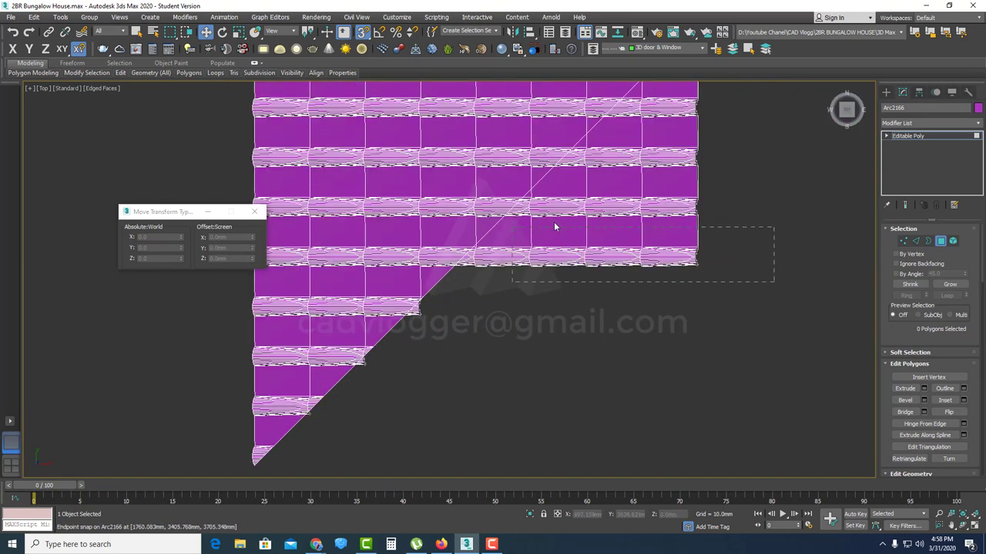
drag(554, 228, 514, 227)
key(Delete)
drag(750, 229, 564, 187)
key(Delete)
- Delete the surplus tiles beyond the southern hip slice in the next rows up the slope
middle_drag(568, 189, 520, 271)
drag(710, 274, 561, 231)
drag(636, 191, 622, 174)
key(Delete)
- Delete the two-row block of tiles still projecting past the middle of the southern hip slice
middle_drag(755, 143, 690, 262)
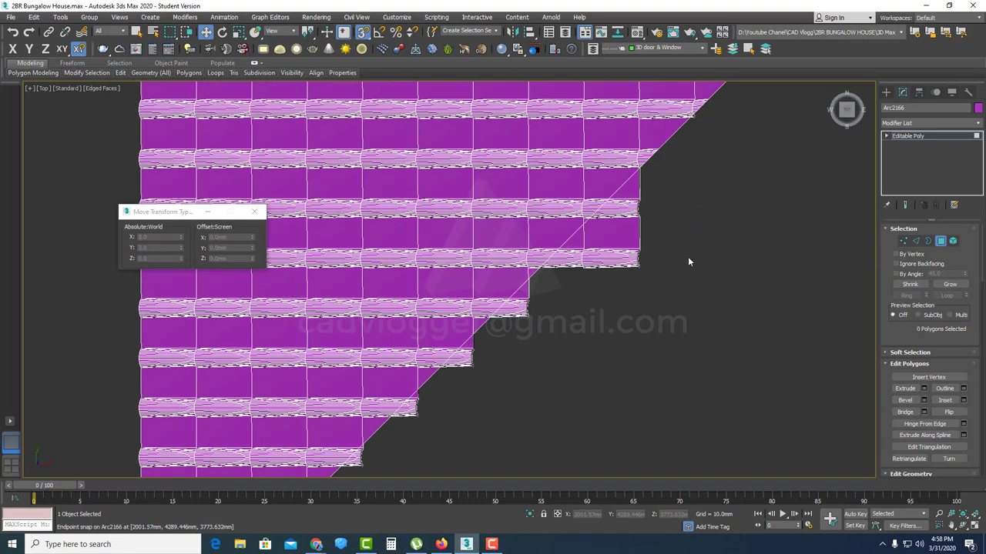
drag(581, 243, 575, 240)
key(Delete)
scroll(627, 212, up, 3)
drag(716, 257, 624, 174)
key(Delete)
scroll(660, 198, down, 6)
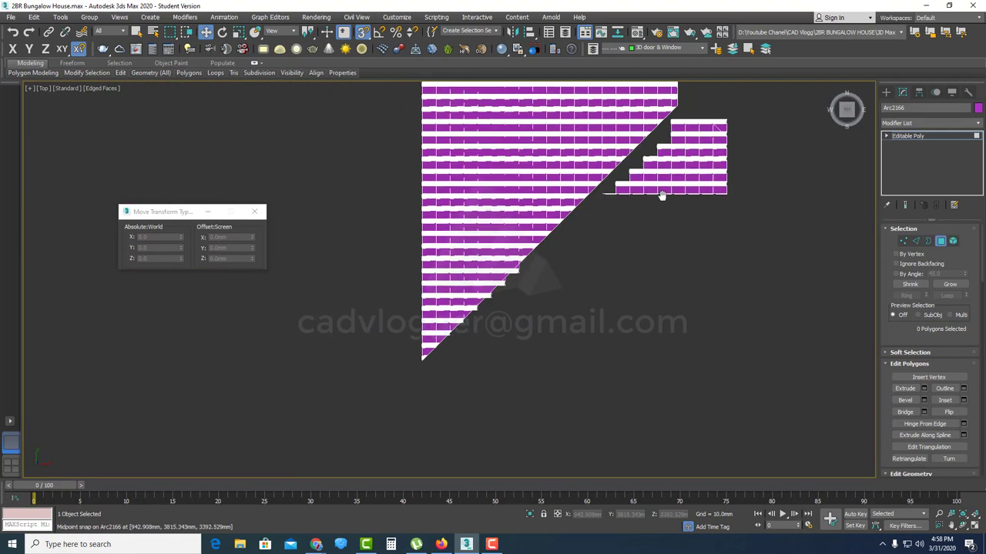
- Delete the projecting tile end and its leftover fragment in the lowest stepped row of the southern hip
scroll(416, 366, up, 5)
scroll(708, 182, up, 5)
drag(601, 306, 482, 199)
scroll(479, 204, up, 3)
drag(609, 193, 557, 158)
key(Delete)
- Delete the arched tile end and its dark edge faces outside the slice in the next row up
scroll(569, 169, down, 6)
middle_drag(564, 235, 599, 318)
scroll(598, 319, up, 3)
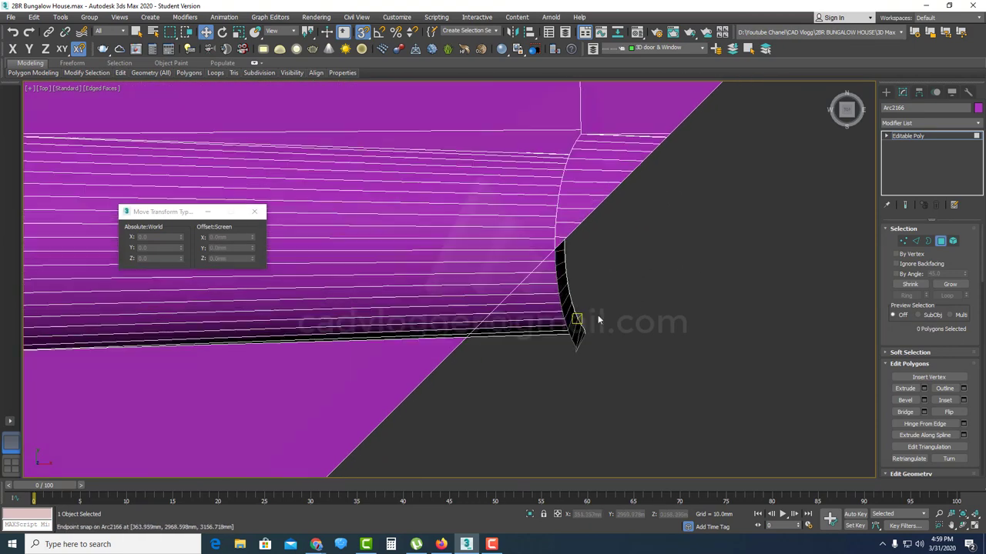
scroll(598, 319, up, 1)
drag(630, 393, 516, 168)
key(Delete)
scroll(543, 243, up, 3)
key(Delete)
- Trim the following arched row back to the southern hip slice by deleting its projecting end polygons
scroll(528, 255, down, 6)
middle_drag(627, 157, 558, 290)
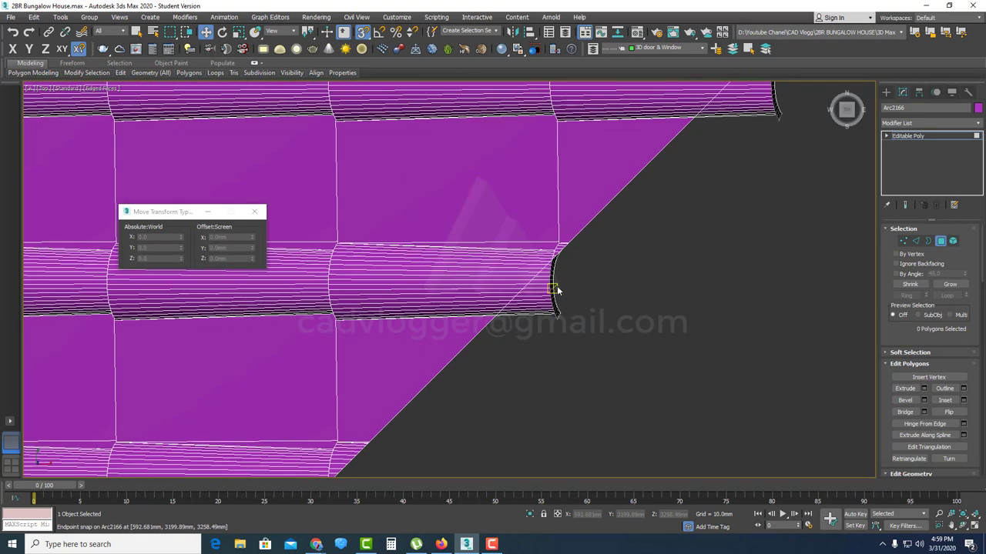
key(Delete)
scroll(547, 277, up, 5)
drag(604, 280, 537, 221)
key(Delete)
- Remove the small triangular and dark arch fragments left outside the southern hip slice at the tile joint
scroll(539, 223, down, 2)
middle_drag(598, 220, 599, 380)
scroll(598, 379, up, 3)
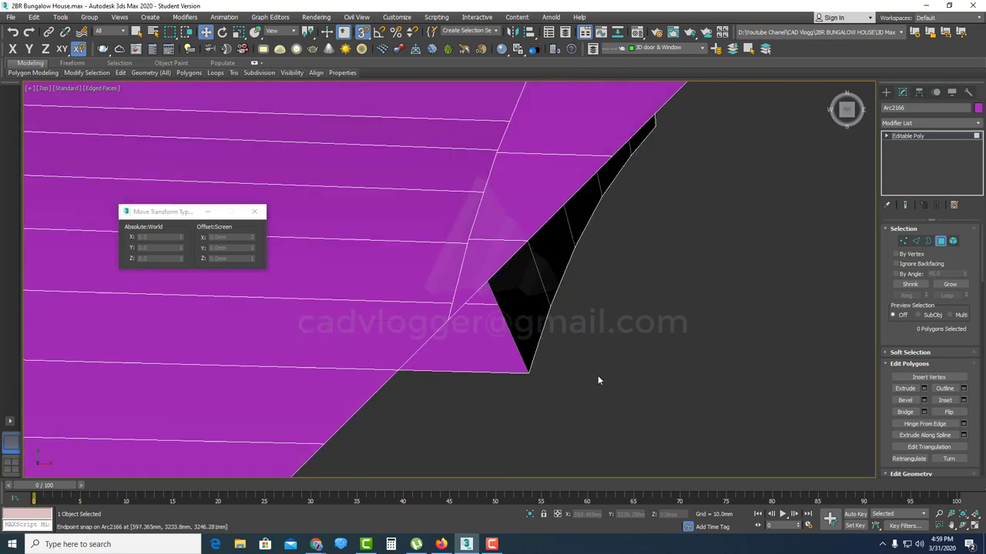
drag(495, 300, 566, 231)
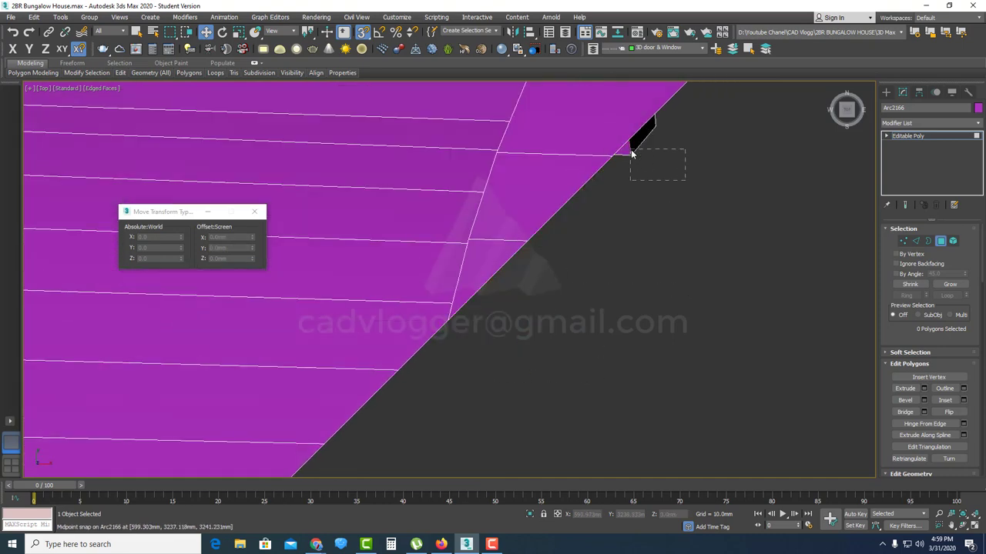
drag(630, 150, 630, 149)
key(Delete)
scroll(627, 171, down, 3)
scroll(627, 171, up, 4)
drag(640, 253, 580, 232)
key(Delete)
- Delete the arched tile end and remaining sliver where the slice meets the upper corner of the next joint
scroll(550, 285, down, 7)
middle_drag(767, 154, 585, 287)
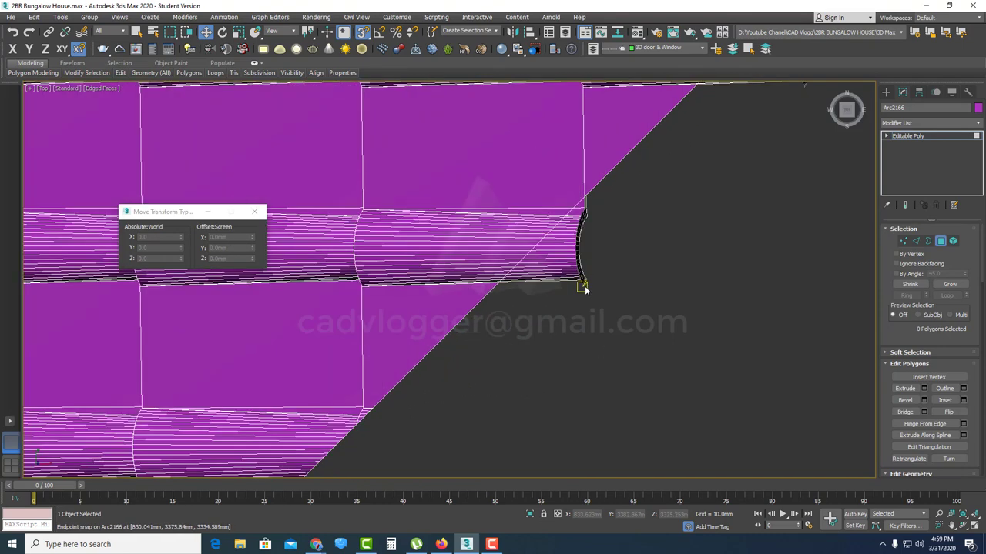
scroll(575, 246, up, 4)
drag(680, 381, 577, 167)
key(Delete)
scroll(628, 174, up, 3)
drag(649, 279, 562, 253)
key(Delete)
scroll(559, 276, down, 8)
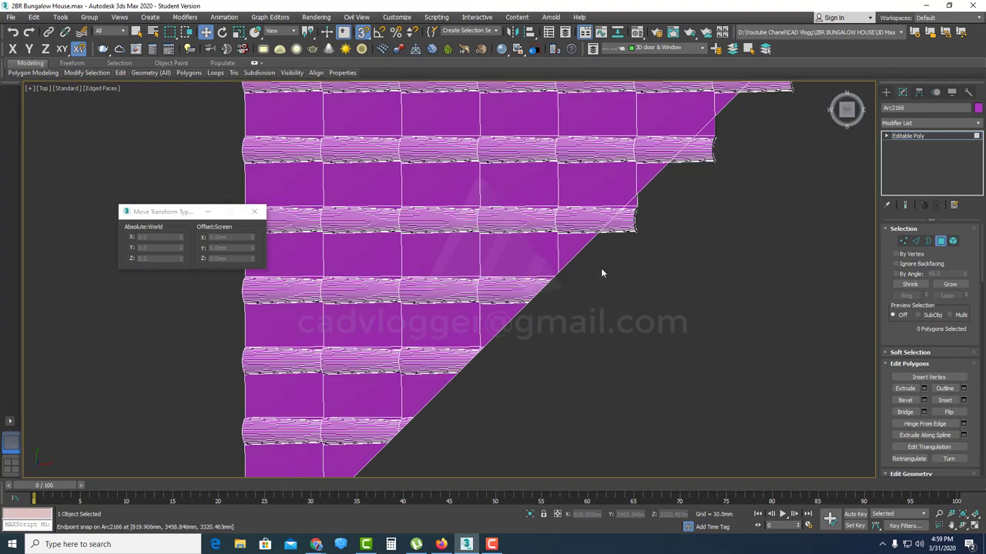
- Delete the flat and arched tile ends beyond the southern hip slice in the remaining stepped rows
scroll(602, 272, up, 4)
scroll(590, 154, down, 4)
scroll(622, 168, up, 3)
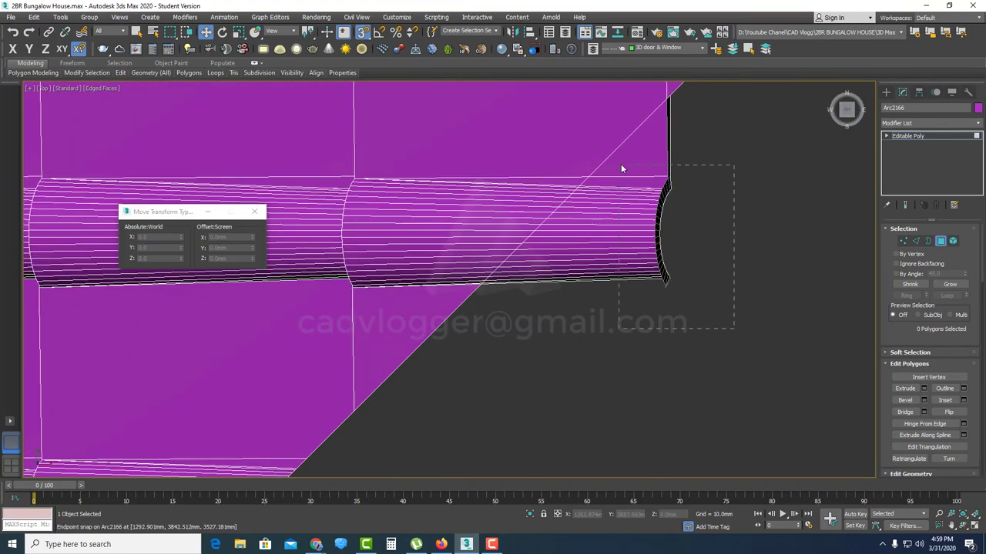
scroll(609, 301, down, 3)
scroll(583, 258, up, 3)
scroll(614, 285, down, 5)
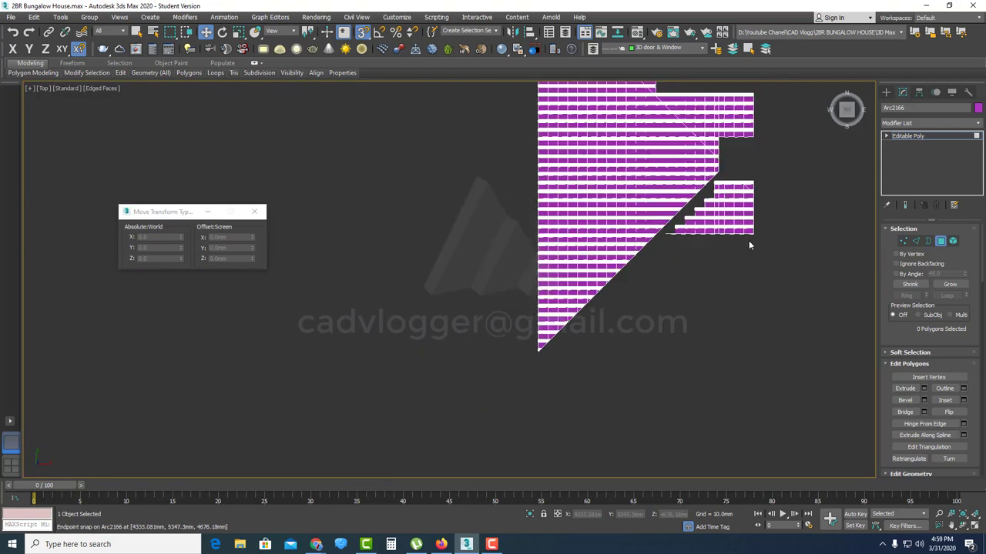
- Delete the detached block of tiles east of the southern hip slice along with its scattered leftover pieces
scroll(785, 199, up, 4)
drag(786, 337, 628, 175)
drag(583, 151, 583, 151)
key(Delete)
drag(646, 329, 514, 209)
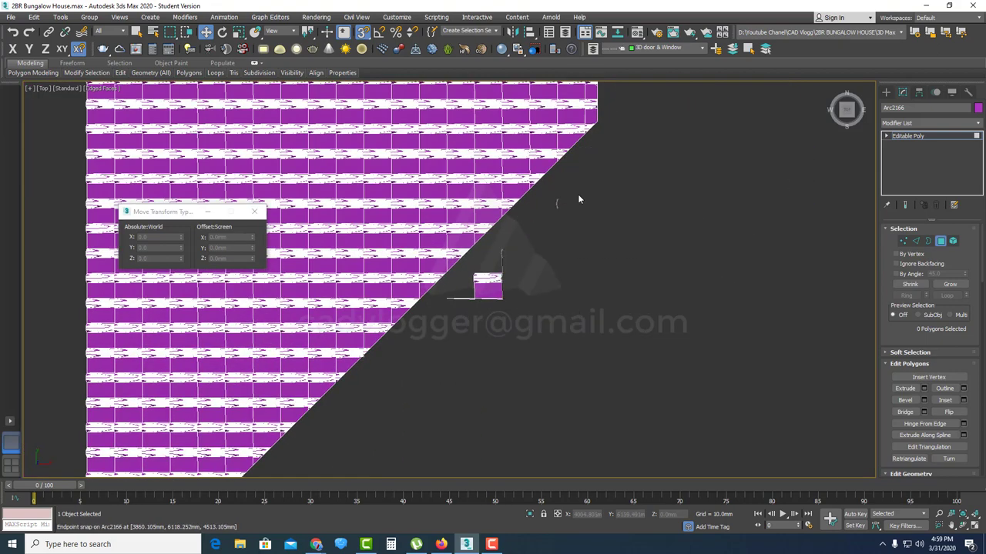
scroll(496, 279, down, 4)
scroll(536, 163, up, 3)
drag(636, 205, 477, 340)
key(Delete)
- Delete the surplus polygons outside the northern hip slice in the rows closest to the ridge
scroll(467, 383, up, 4)
drag(609, 214, 527, 269)
key(Delete)
scroll(566, 317, up, 8)
drag(663, 218, 578, 361)
key(Delete)
- Delete the tile end projecting past the northern hip slice in the next row beyond the ridge
scroll(591, 346, down, 8)
middle_drag(463, 210, 550, 275)
scroll(550, 275, up, 4)
drag(625, 172, 564, 312)
key(Delete)
- Delete the outermost tile column beyond the northern hip slice across the next two arched rows
middle_drag(579, 174, 646, 342)
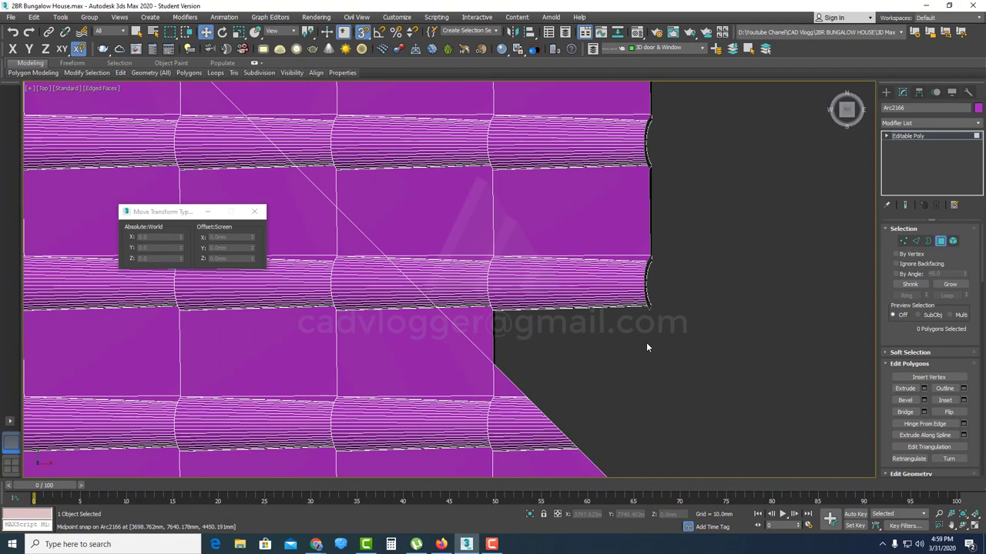
drag(646, 342, 538, 114)
key(Delete)
key(Delete)
- Delete the flat and arched tile ends outside the northern hip slice and the overhanging tiles above them
scroll(428, 261, down, 2)
middle_drag(404, 194, 607, 369)
scroll(607, 369, up, 2)
drag(597, 273, 549, 378)
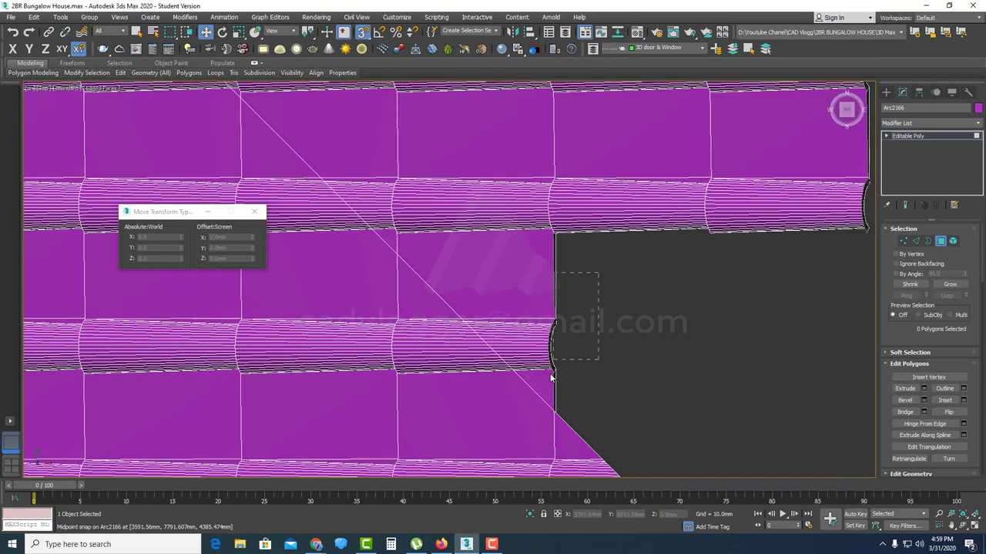
key(Delete)
drag(644, 305, 555, 190)
key(Delete)
- Delete the tiles between the northern hip slice and the detached eastern tiles, including the next arched end
scroll(736, 436, up, 3)
drag(649, 291, 548, 153)
key(Delete)
drag(653, 259, 583, 394)
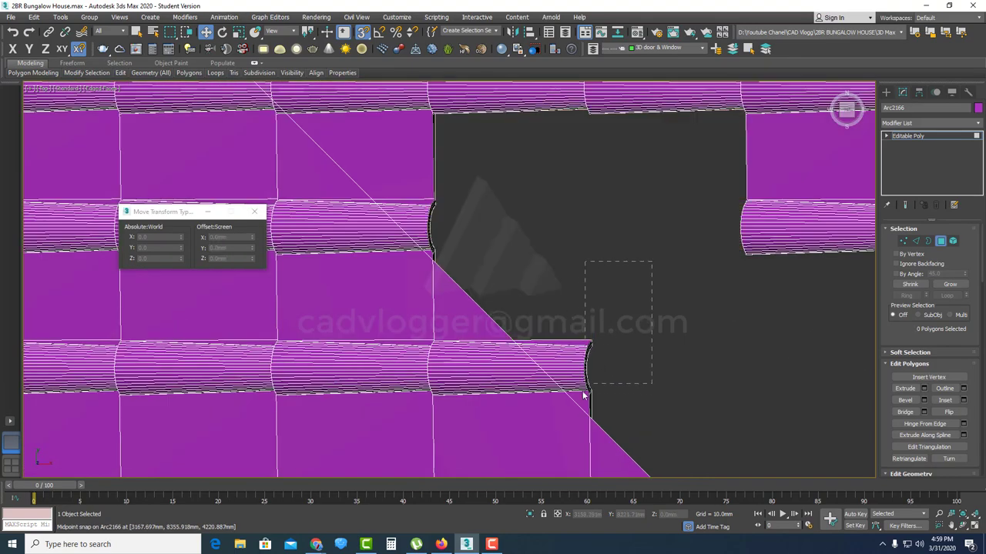
key(Delete)
- Trim the projecting arched row and delete the tile column spanning the rows above it outside the northern hip slice
scroll(450, 260, down, 3)
scroll(565, 374, up, 2)
drag(602, 195, 550, 324)
scroll(550, 325, up, 4)
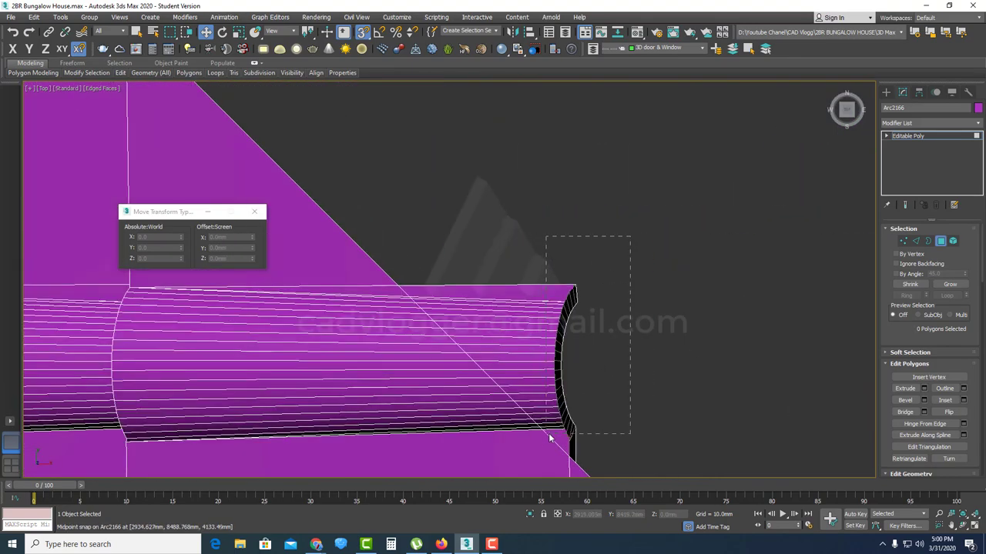
scroll(596, 423, down, 3)
scroll(570, 231, up, 1)
drag(577, 203, 521, 387)
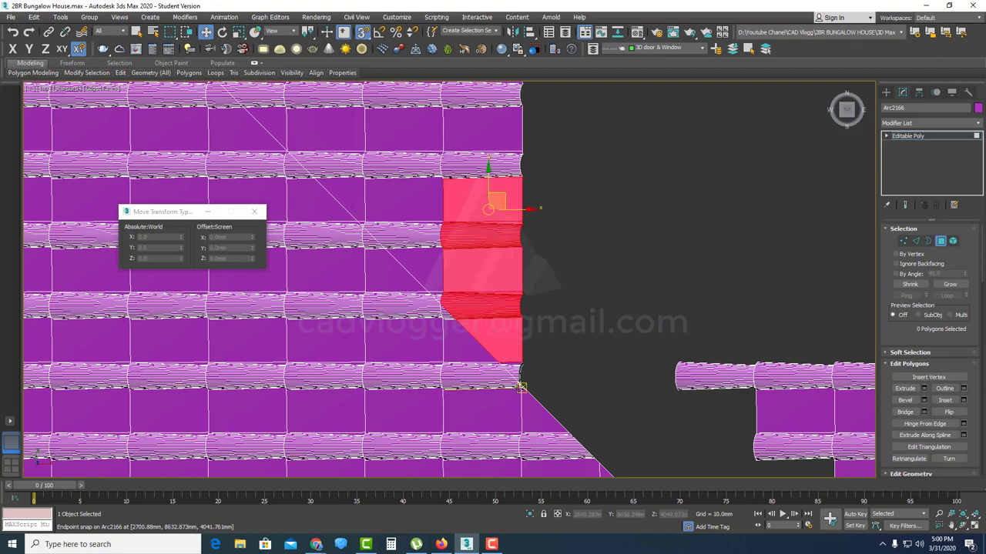
key(Delete)
- Delete the arched tile end and its tiny corner fragments outside the northern hip slice
scroll(521, 387, up, 3)
drag(579, 271, 524, 362)
key(Delete)
scroll(524, 362, up, 4)
scroll(571, 383, up, 3)
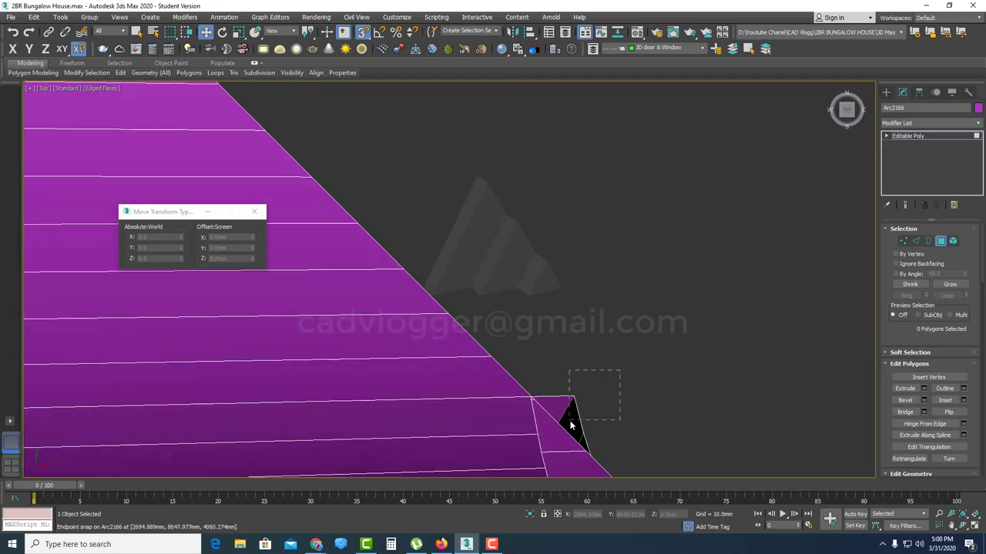
drag(582, 444, 582, 447)
key(Delete)
- Delete the triangular flat tile piece and adjoining arch fragments outside the northern hip slice
scroll(620, 382, down, 6)
scroll(549, 370, up, 2)
drag(591, 271, 550, 380)
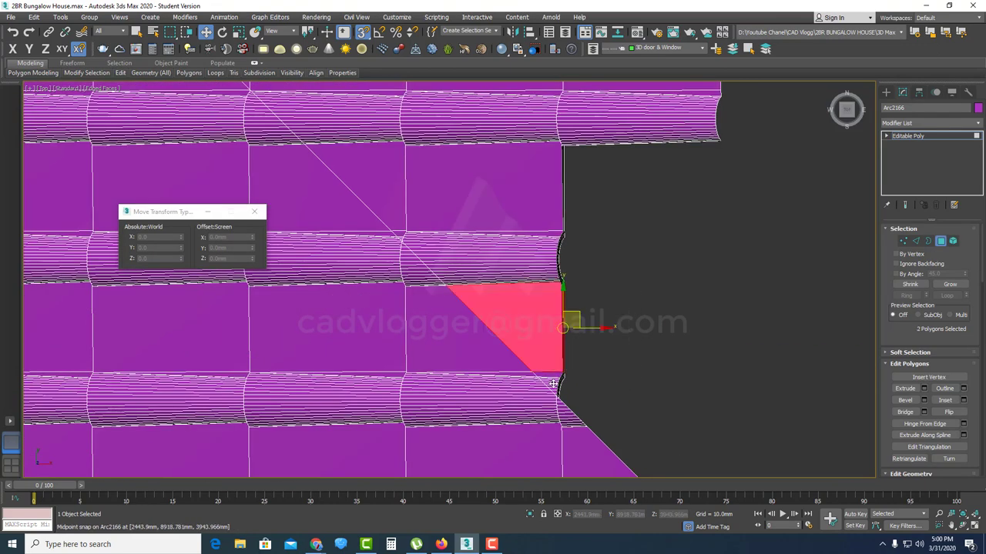
key(Delete)
scroll(551, 384, up, 4)
drag(651, 259, 552, 402)
scroll(570, 431, down, 6)
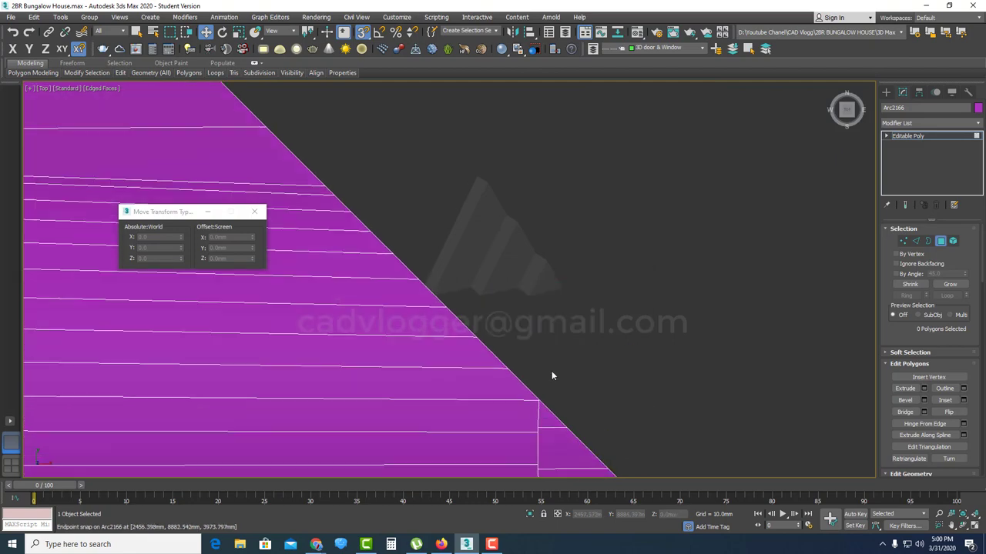
- Delete the multi-row blocks of surplus tiles east of the northern hip slice
click(534, 154)
key(Delete)
scroll(556, 439, down, 3)
drag(619, 300, 532, 149)
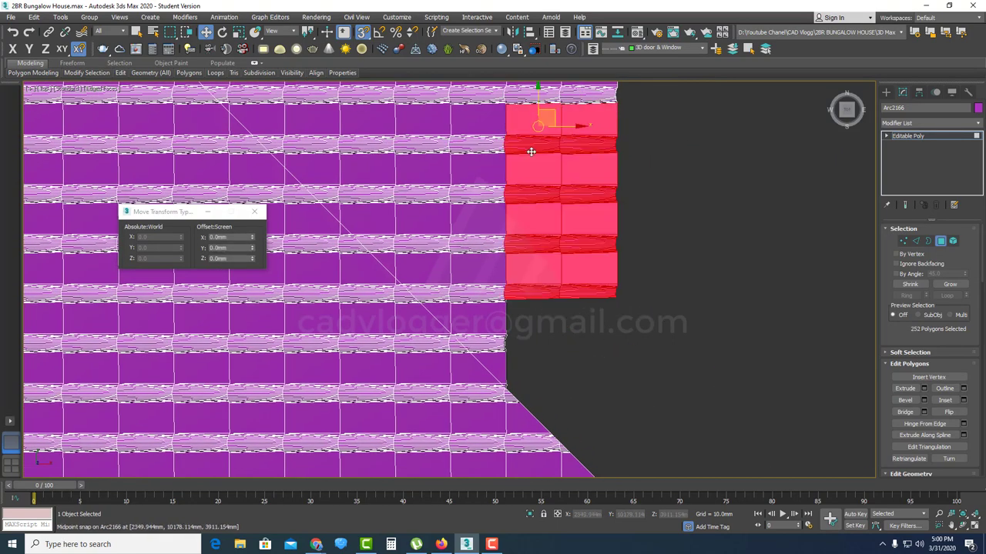
key(Delete)
scroll(536, 387, down, 3)
drag(618, 268, 532, 107)
key(Delete)
- Delete the whole tiles lying past the northern hip slice in the four stepped rows
middle_drag(524, 214, 579, 238)
scroll(539, 324, up, 4)
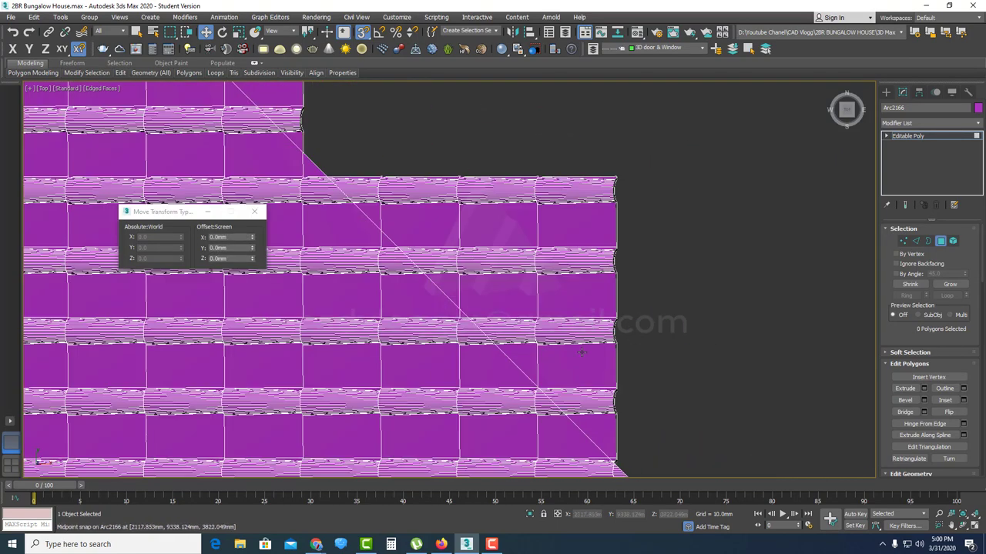
key(Delete)
drag(640, 218, 502, 298)
key(Delete)
drag(680, 303, 528, 365)
key(Delete)
- Remove the arched tile end and leftover joint fragments so this row finishes on the northern hip slice
scroll(555, 308, up, 4)
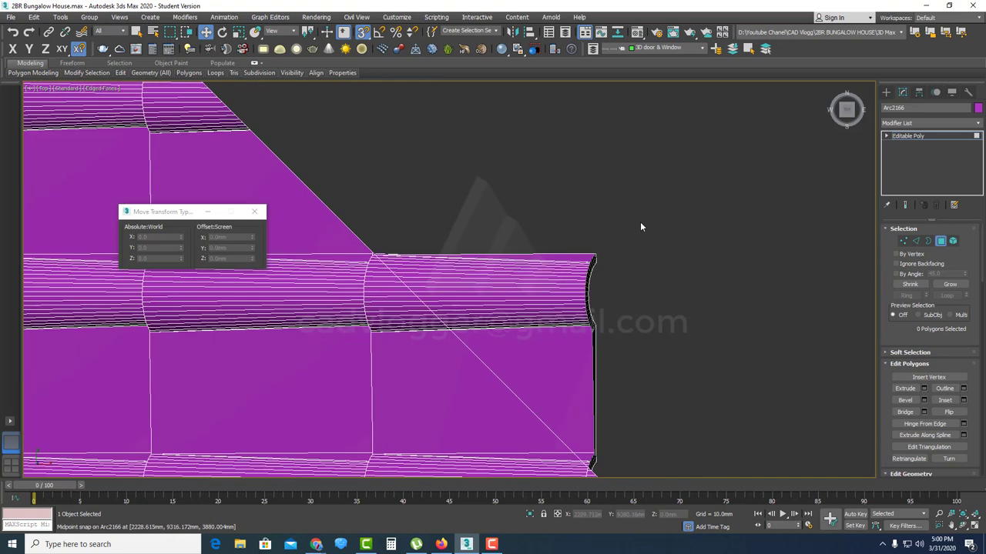
drag(639, 222, 493, 339)
key(Delete)
scroll(558, 295, up, 4)
drag(597, 212, 538, 269)
key(Delete)
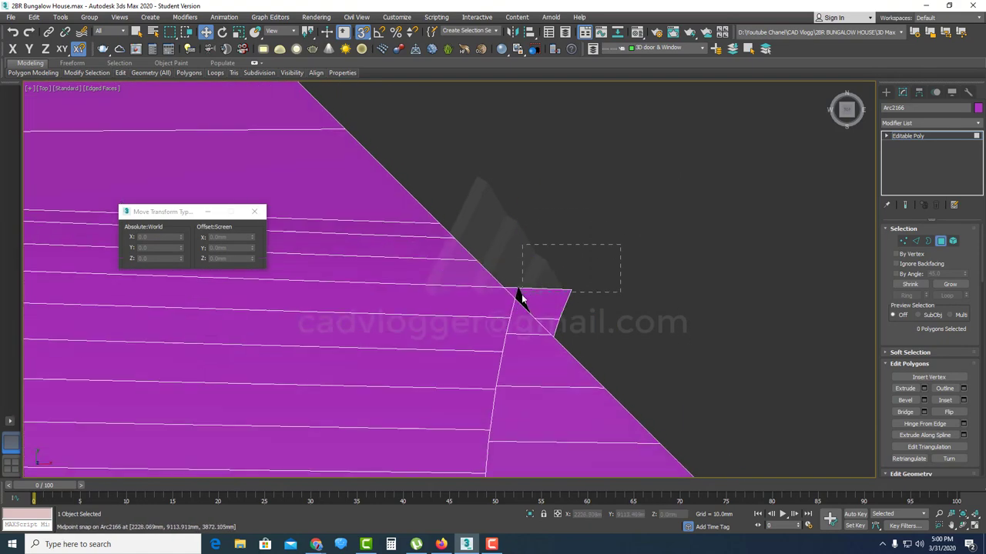
scroll(516, 295, down, 5)
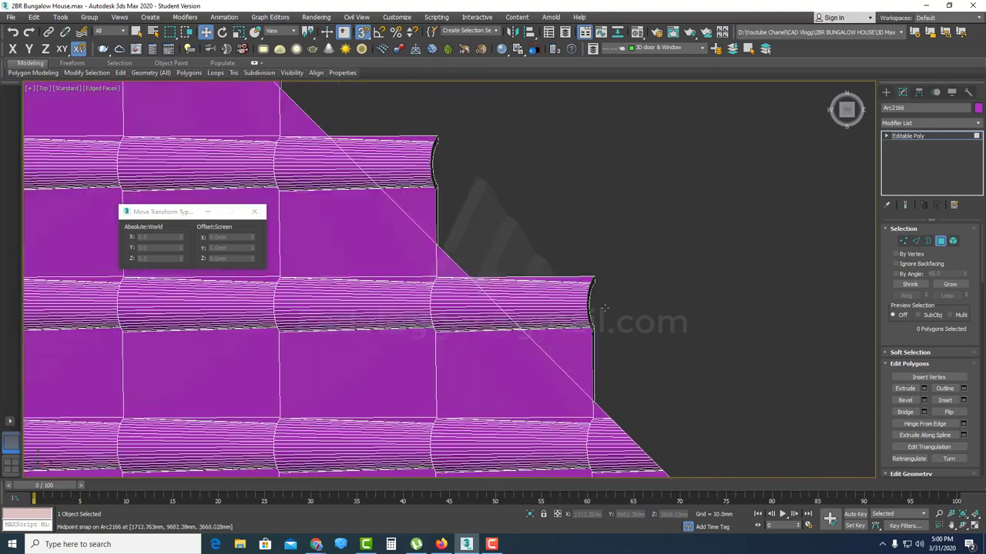
- Delete the protruding arched tile end and the surplus tiles just above it outside the northern hip slice
drag(470, 401, 549, 318)
key(Delete)
key(Delete)
middle_drag(444, 256, 582, 434)
drag(618, 118, 523, 341)
key(Delete)
- Delete the overhanging tile pieces on the next rows up along the northern hip slice
scroll(527, 300, down, 2)
middle_drag(527, 296, 602, 451)
drag(650, 238, 479, 332)
key(Delete)
drag(550, 337, 489, 408)
key(Delete)
scroll(429, 315, down, 3)
- Delete the surplus tile block below the northern tip and the arched tile end crossing the hip slice
middle_drag(430, 316, 563, 401)
drag(704, 147, 519, 356)
key(Delete)
scroll(531, 388, up, 4)
drag(621, 287, 563, 395)
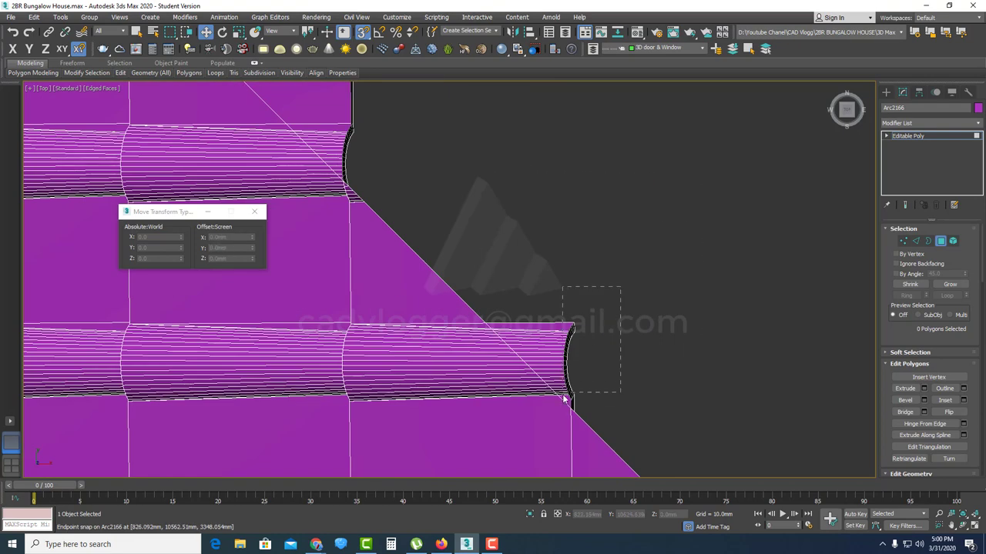
key(Delete)
scroll(588, 419, down, 4)
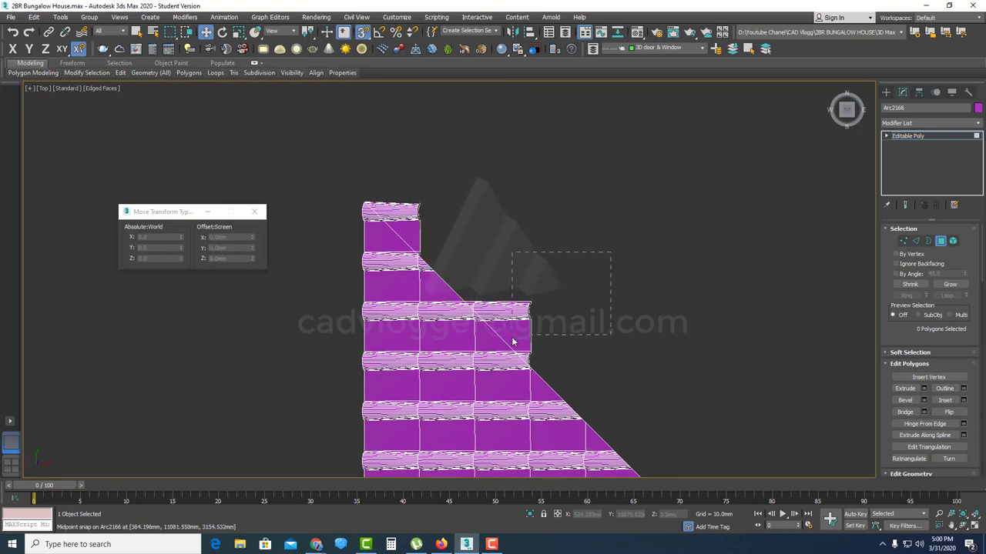
- Remove the overhanging arch ends and joint fragments from the uppermost rows along the northern hip slice
scroll(561, 300, up, 5)
drag(545, 311, 545, 310)
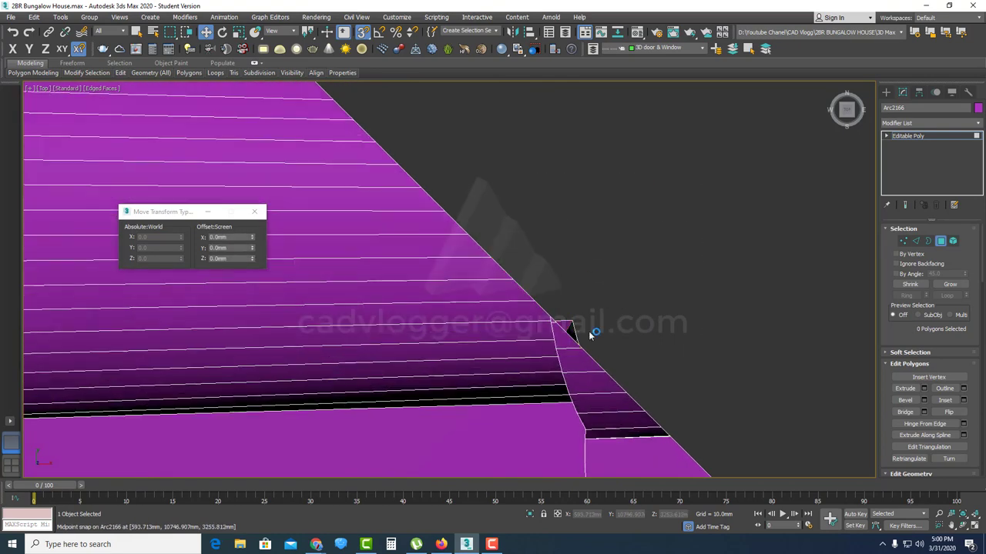
scroll(546, 324, down, 2)
scroll(551, 364, down, 4)
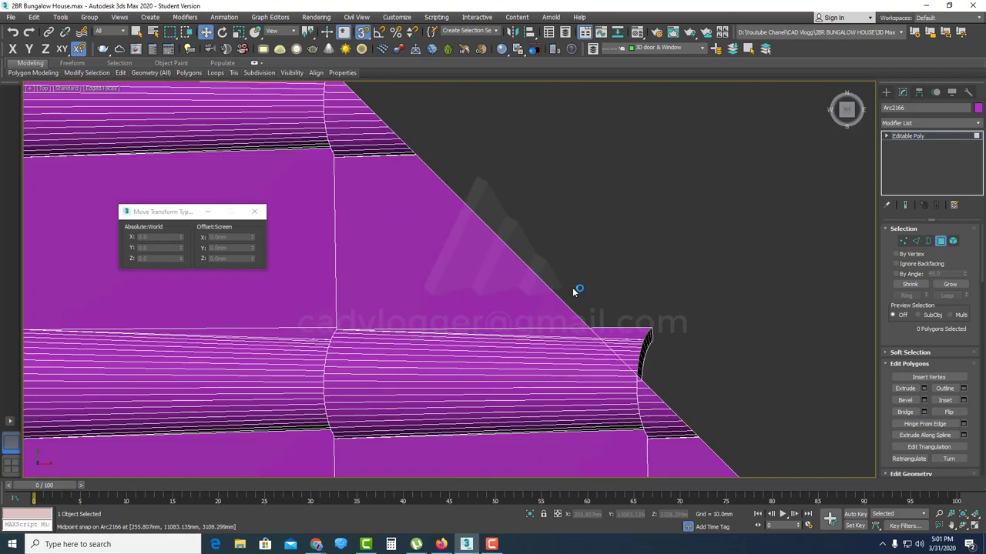
scroll(553, 297, down, 4)
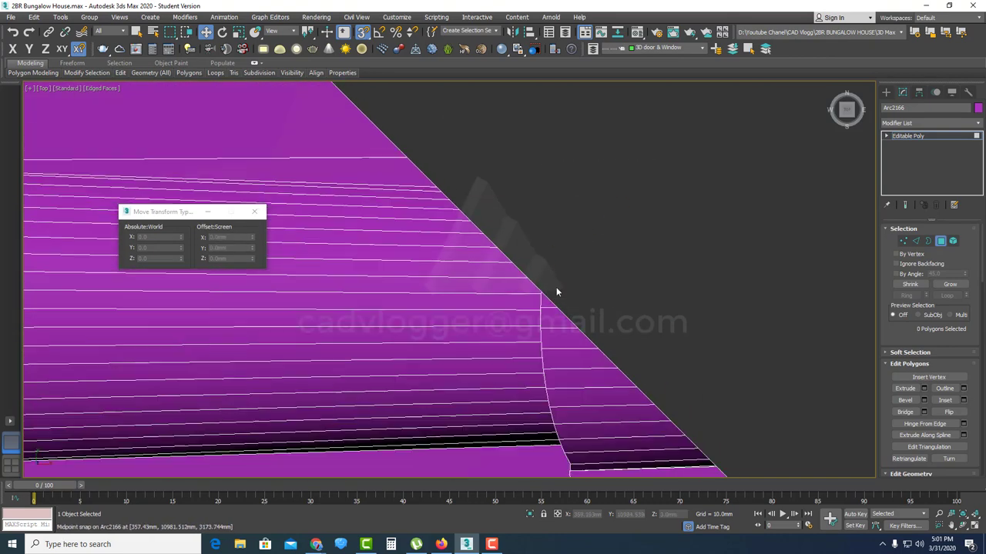
scroll(570, 281, up, 5)
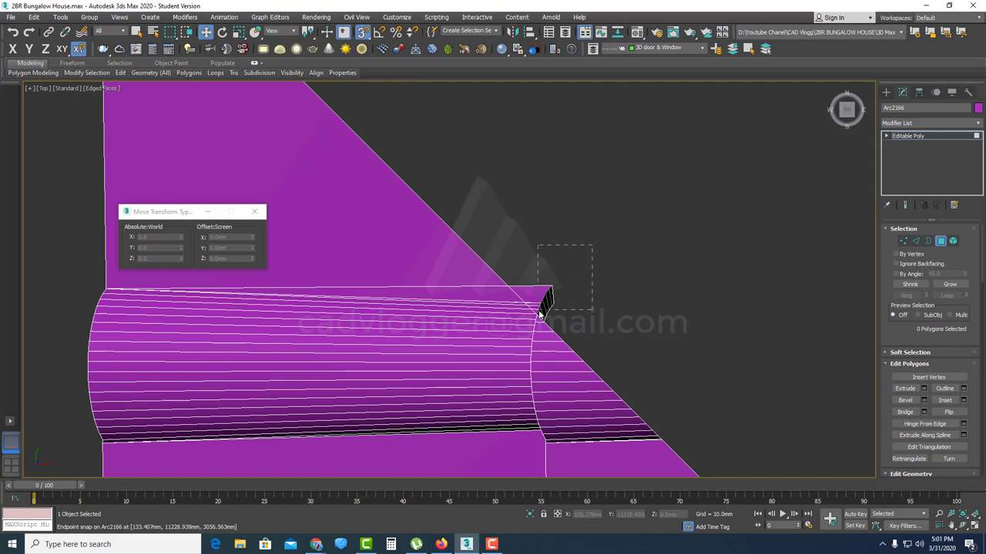
key(Delete)
- Delete the small triangular arch fragments left outside the slice at the northern tip of the tile mesh
scroll(532, 285, down, 4)
scroll(531, 285, up, 8)
drag(611, 205, 525, 273)
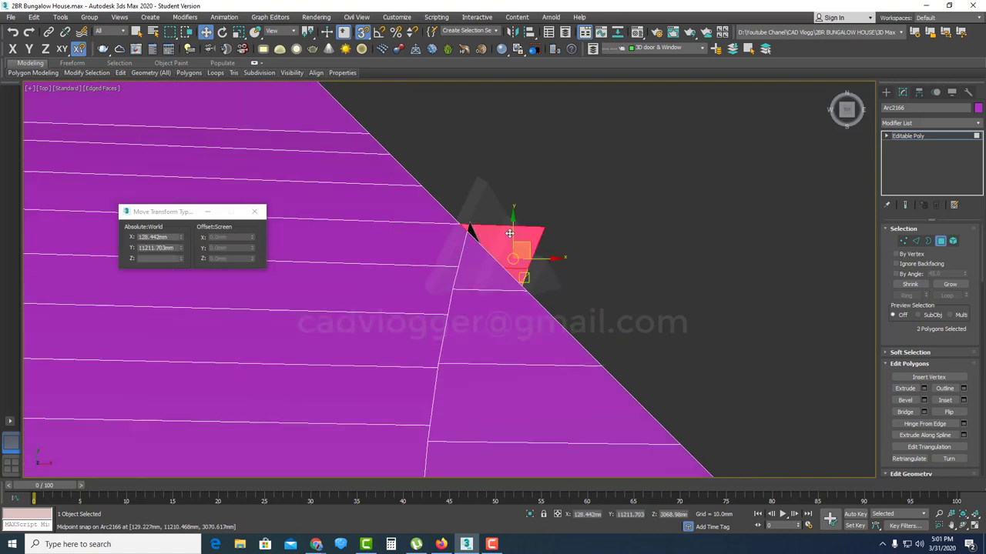
key(Delete)
drag(493, 190, 475, 248)
scroll(539, 285, down, 8)
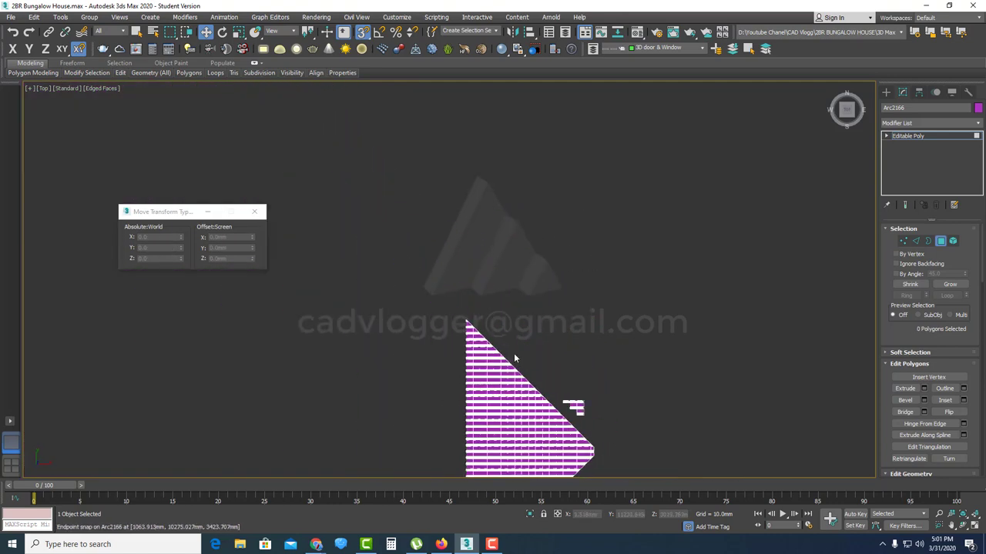
- Delete the detached stepped block of tiles east of the northern hip and leave polygon editing
scroll(560, 304, up, 8)
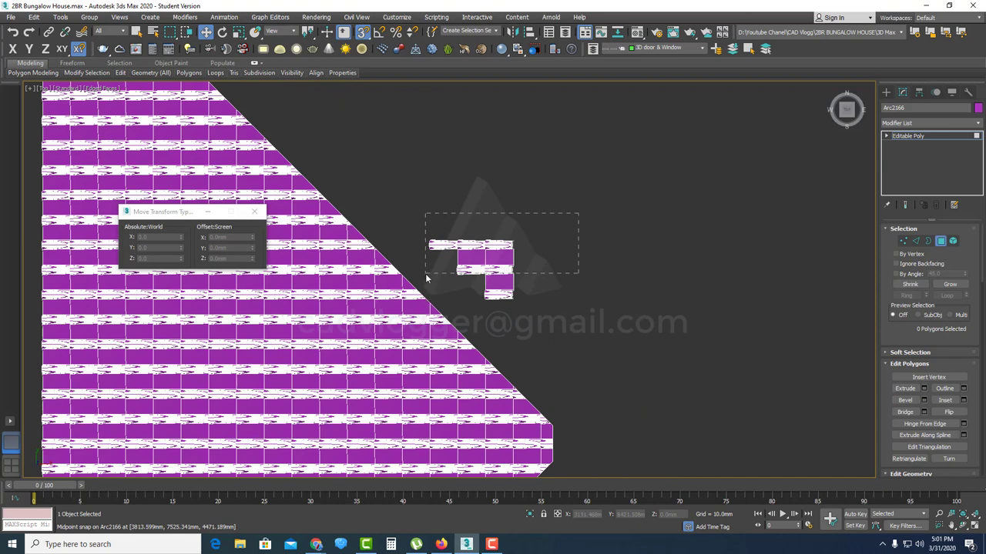
drag(427, 277, 427, 280)
key(Delete)
scroll(561, 279, down, 8)
click(940, 241)
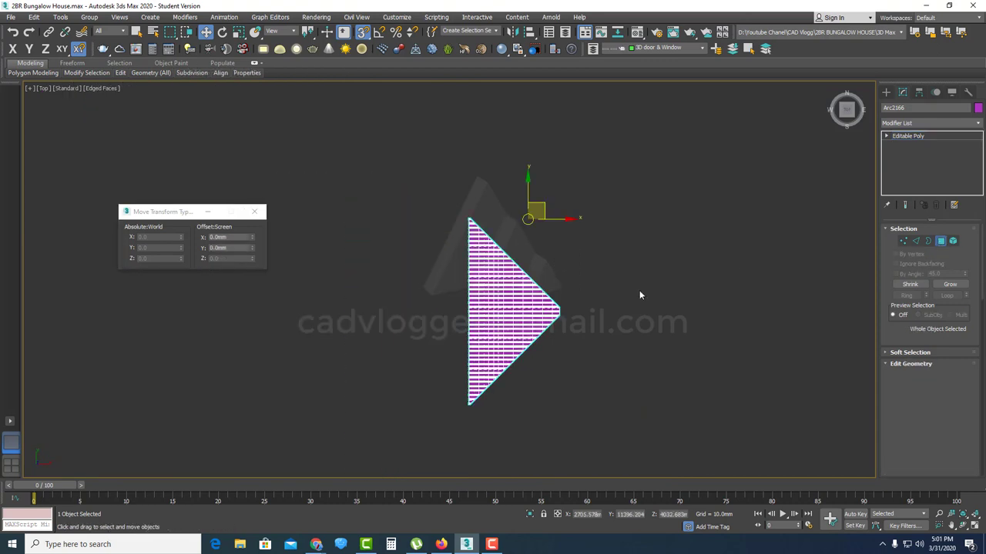
- End the isolation so the whole bungalow is shown around the trimmed tile slope
alt+middle_drag(539, 310, 641, 271)
right_click(502, 293)
click(542, 240)
alt+middle_drag(600, 346, 580, 318)
- Examine how the trimmed tile slope meets the eave corner, the hip caps and the neighbouring roof slopes
scroll(603, 344, up, 4)
scroll(601, 341, up, 10)
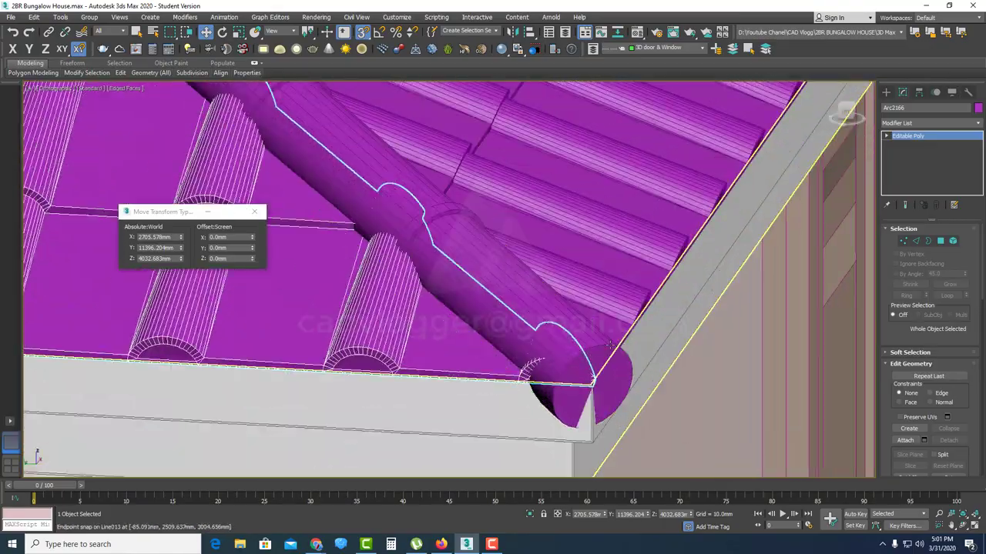
scroll(601, 341, down, 10)
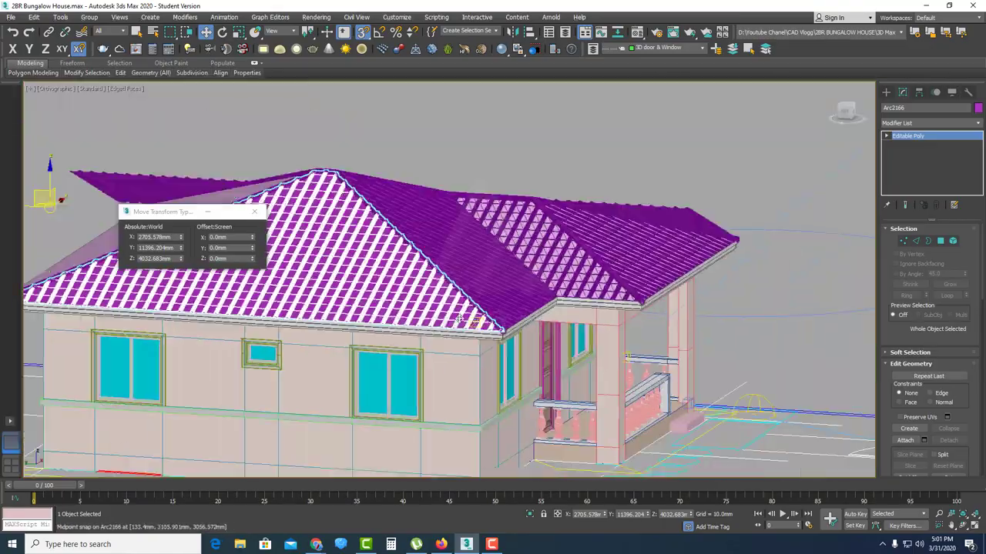
scroll(416, 312, up, 2)
alt+middle_drag(416, 313, 540, 332)
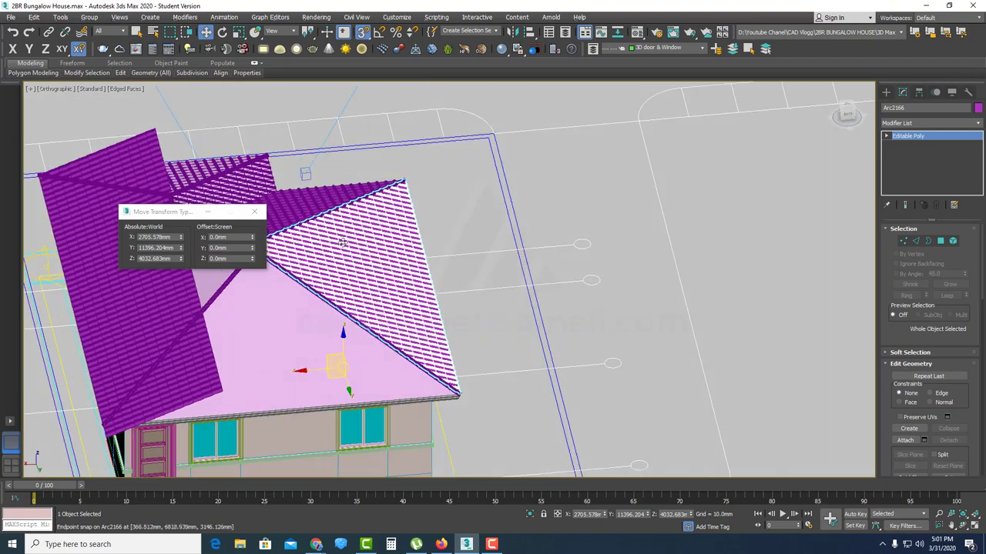
middle_drag(460, 306, 643, 331)
alt+middle_drag(272, 210, 422, 362)
scroll(422, 362, up, 4)
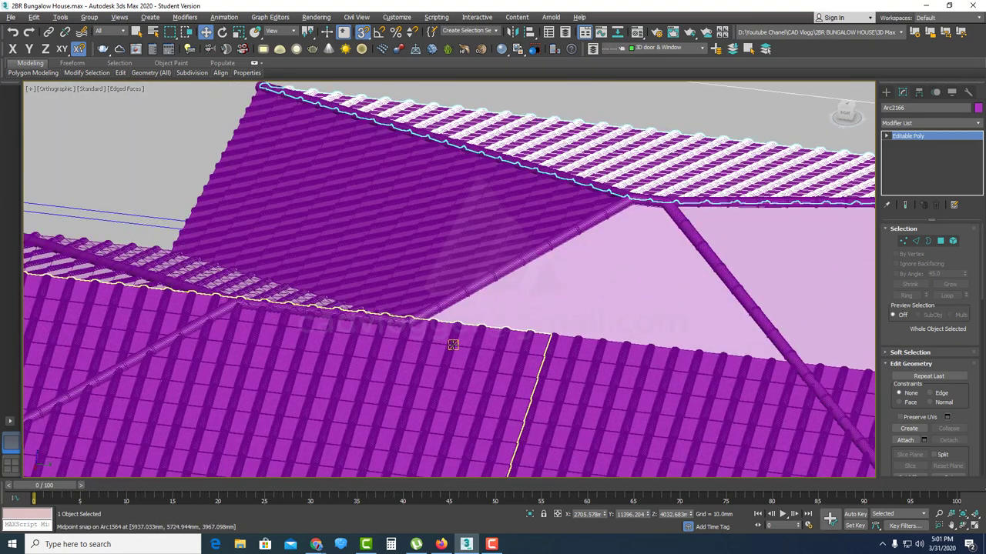
- Clone the northern tile group of the eastern slope as a single copy placed beside the house
click(459, 349)
scroll(462, 347, down, 8)
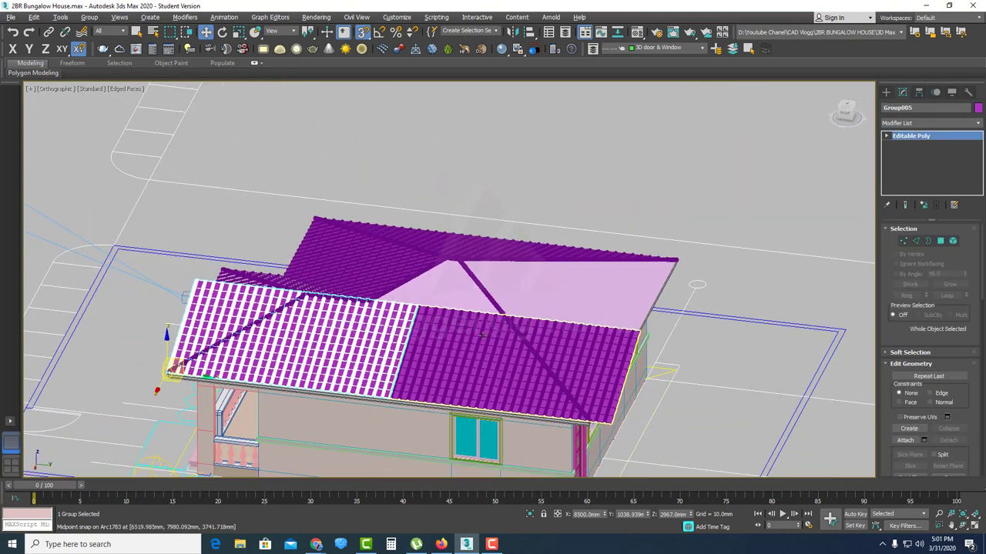
click(478, 383)
middle_drag(399, 405, 341, 363)
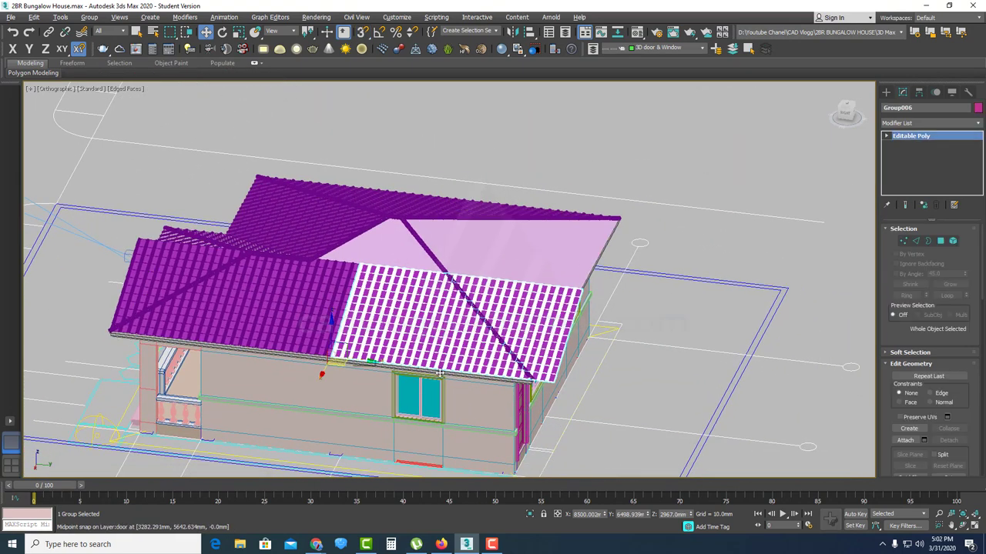
mouse_move(472, 378)
mouse_down()
mouse_move(571, 350)
mouse_move(601, 402)
mouse_move(582, 413)
mouse_move(570, 377)
mouse_up()
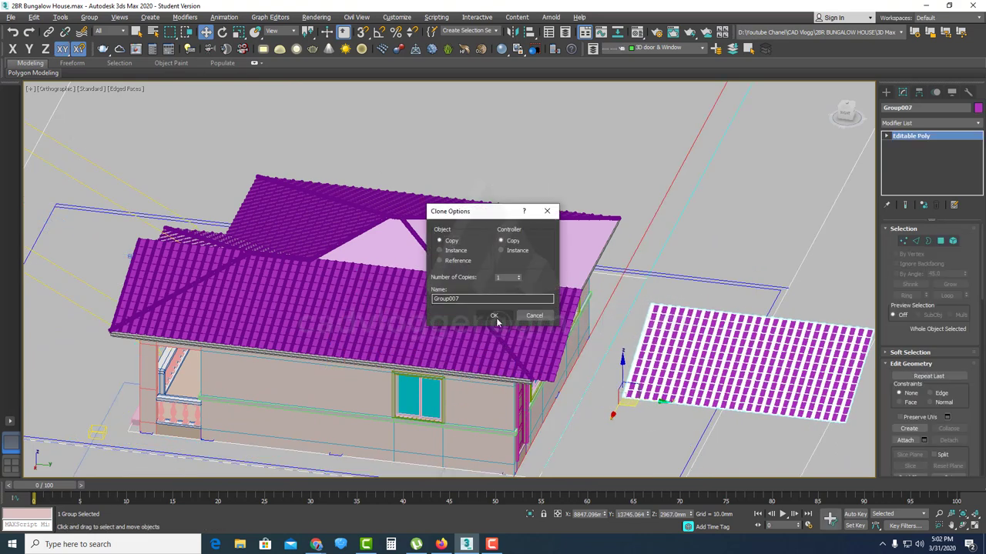
click(495, 317)
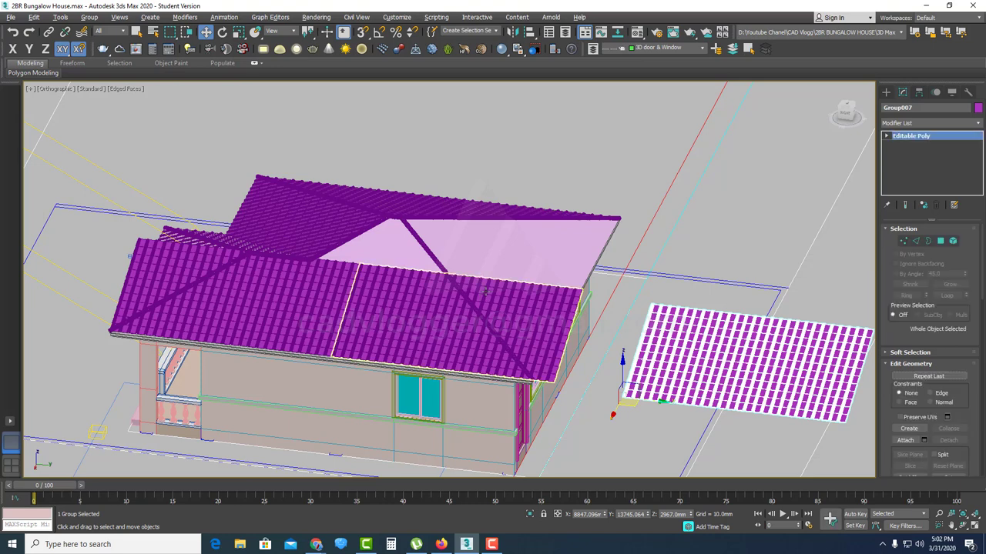
- Isolate the roof surface together with the two tile groups on the eastern slope
click(452, 245)
ctrl+click(452, 245)
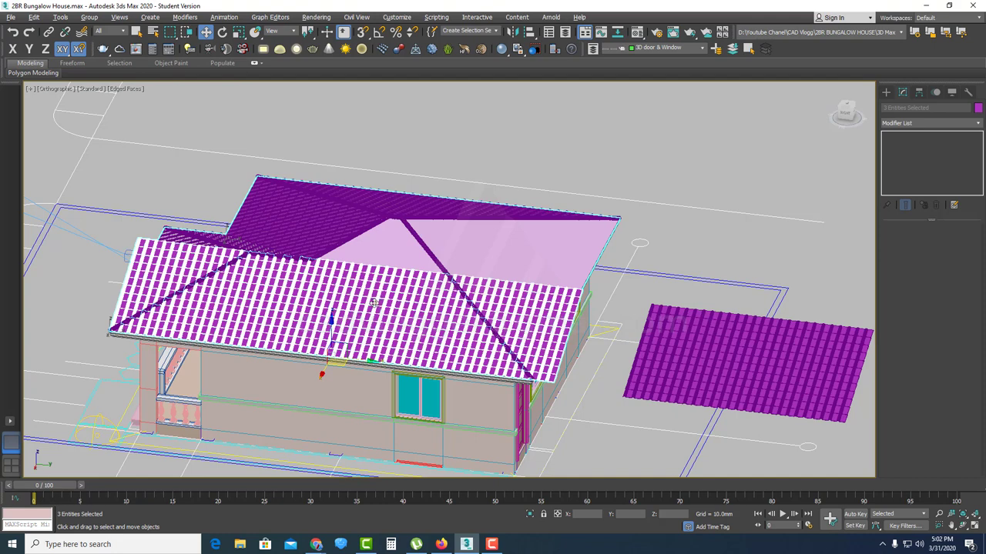
right_click(413, 284)
click(447, 234)
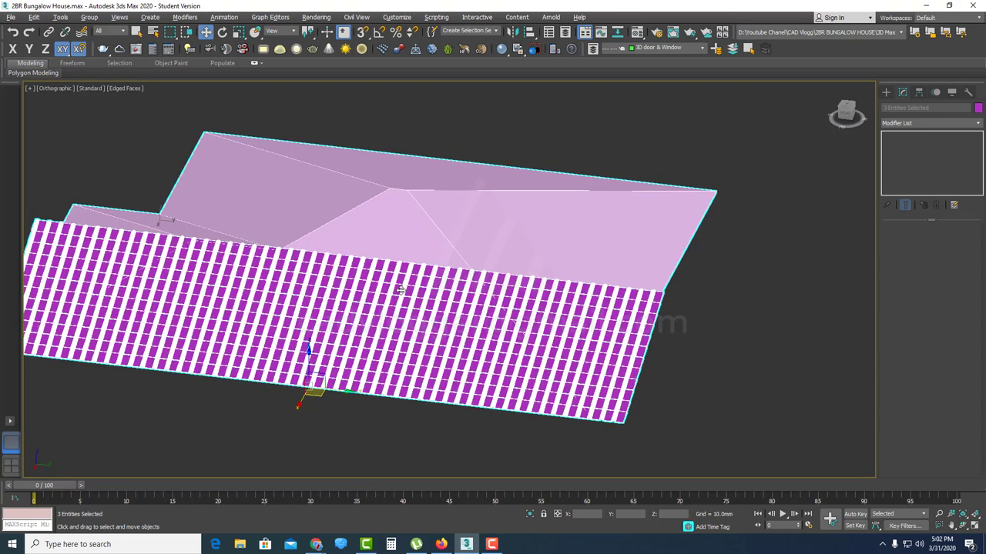
- Open both eastern tile groups so their individual tiles can be edited
click(309, 281)
ctrl+click(308, 282)
click(87, 20)
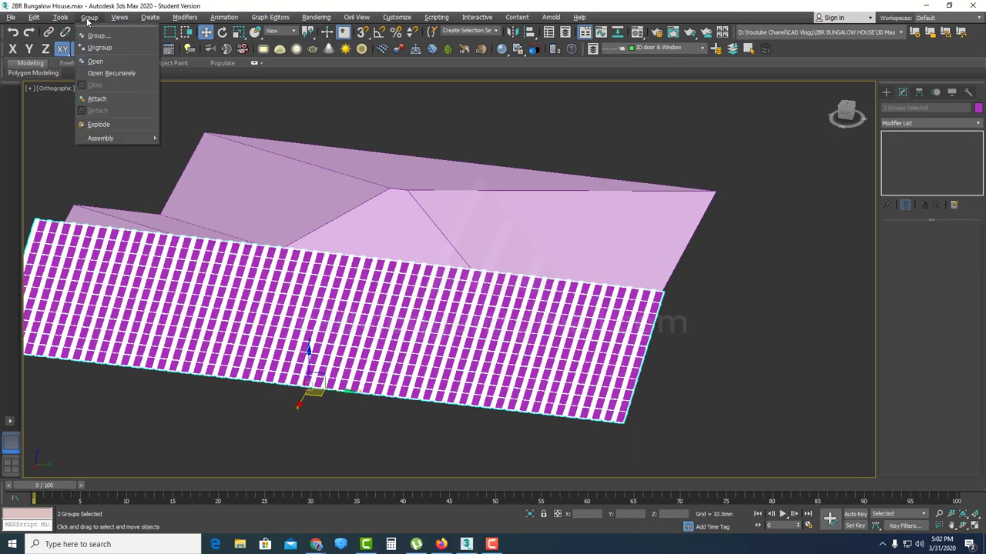
click(97, 61)
scroll(519, 308, up, 4)
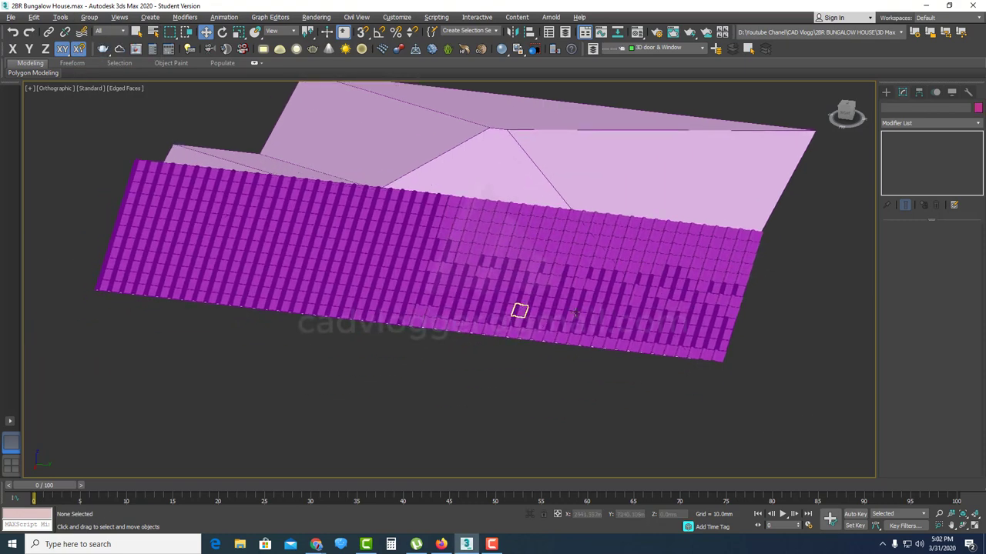
scroll(542, 327, down, 4)
- Delete the eave row of tiles along the eastern edge, keeping the roof surface and the southern corner tile
key(t)
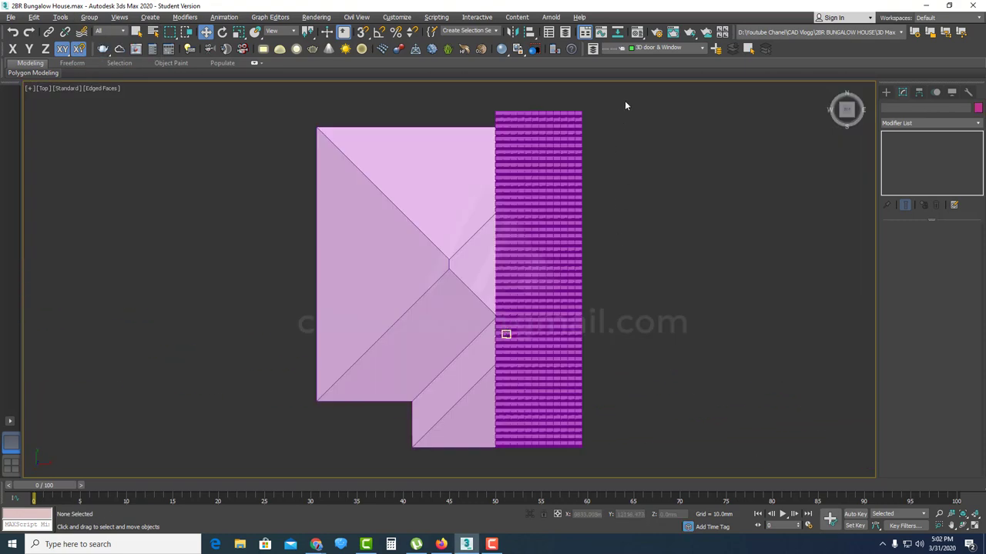
drag(581, 439, 578, 429)
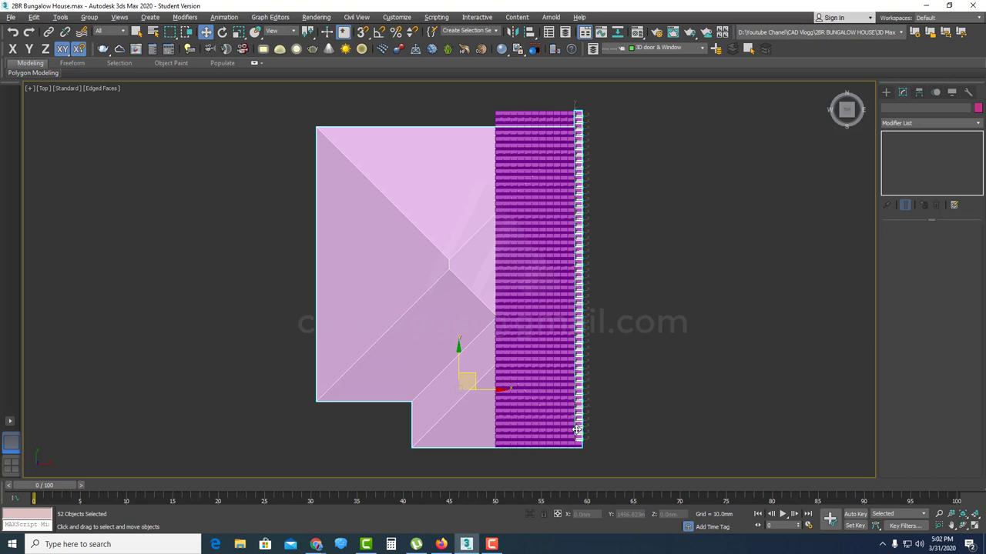
alt+click(462, 241)
scroll(569, 427, up, 6)
middle_drag(576, 428, 514, 292)
key(Delete)
- Convert the remaining corner tile at the eave to an Editable Poly
scroll(565, 320, down, 5)
scroll(568, 271, up, 4)
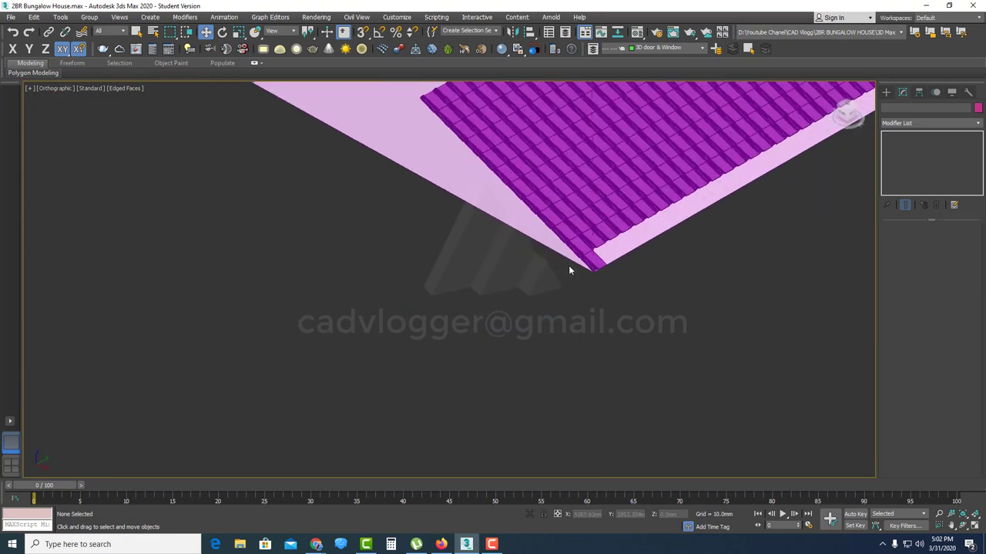
scroll(591, 262, up, 6)
click(636, 258)
right_click(613, 215)
mouse_move(689, 329)
click(748, 338)
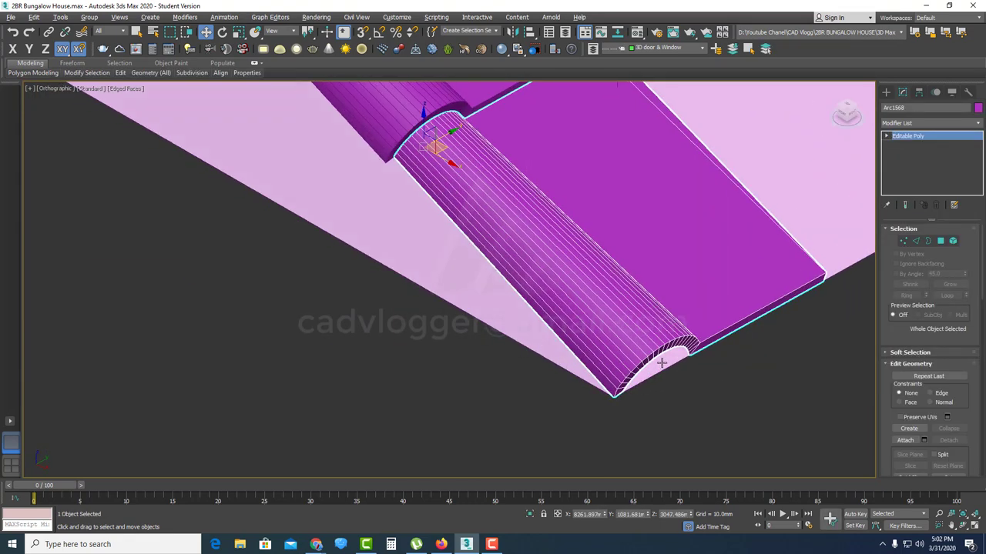
- Bridge the two bottom edges across the open front of the corner tile's arch
alt+middle_drag(662, 363, 645, 349)
scroll(607, 356, up, 7)
key(1)
click(578, 331)
right_click(559, 312)
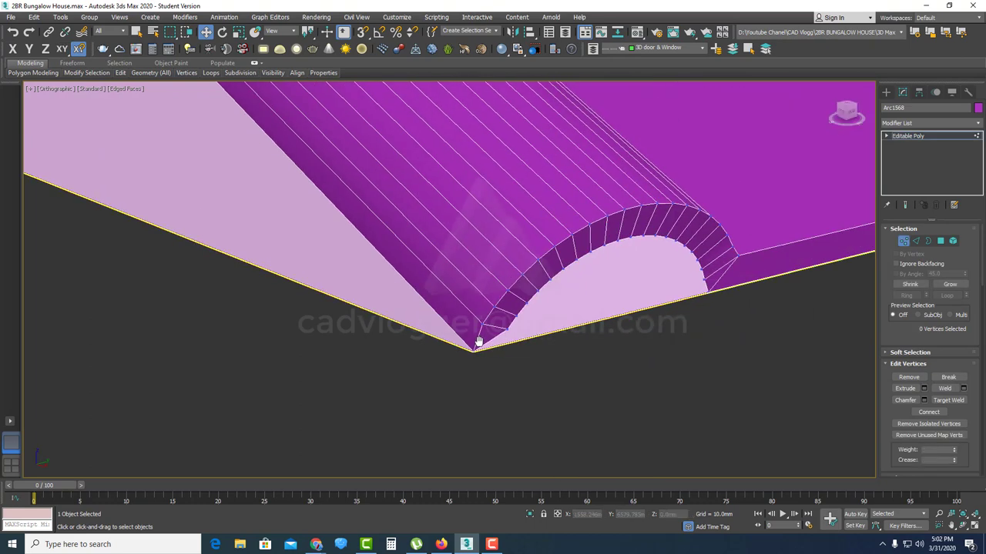
scroll(439, 344, up, 2)
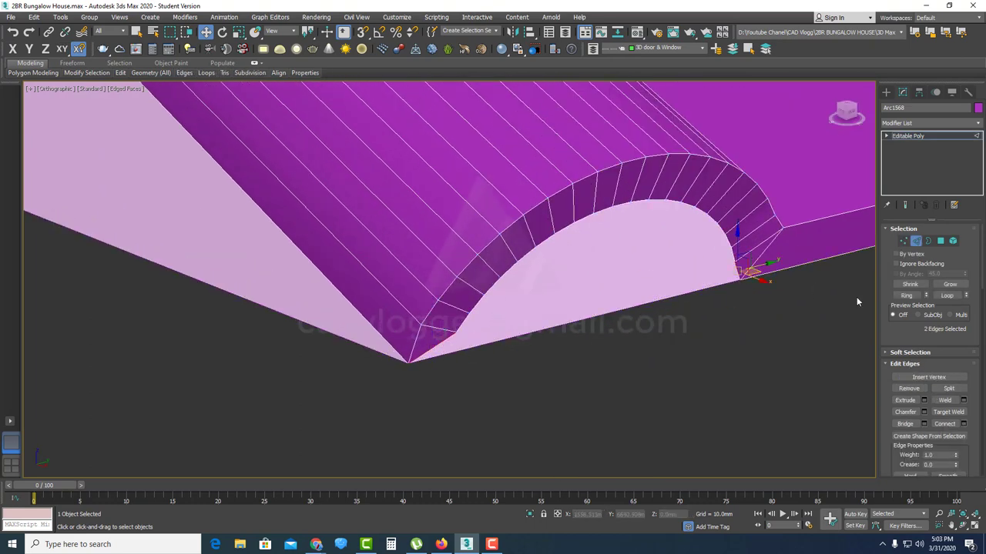
click(904, 423)
- Cap the open semicircular border at the front of the corner tile's arch
key(3)
click(711, 218)
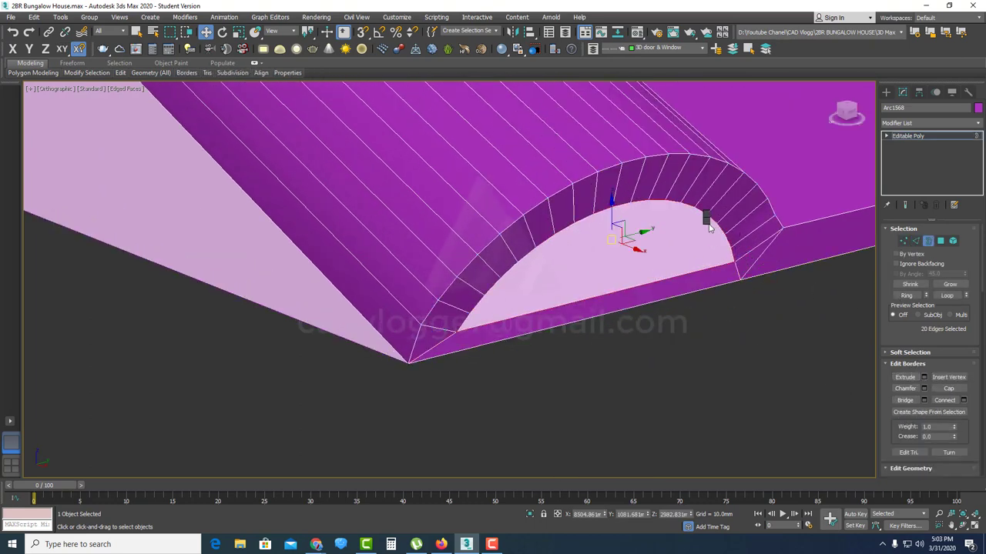
right_click(710, 222)
click(657, 263)
scroll(657, 263, down, 6)
key(3)
- Apply a Smooth modifier with Auto Smooth to the capped corner tile and convert it back to Editable Poly
middle_drag(657, 263, 524, 359)
click(955, 125)
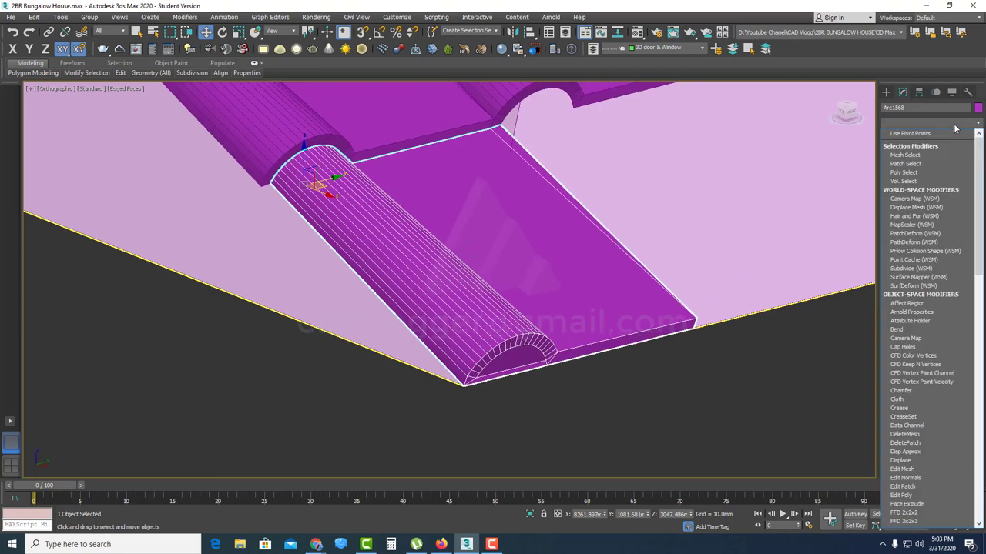
text(sm)
click(899, 238)
right_click(532, 294)
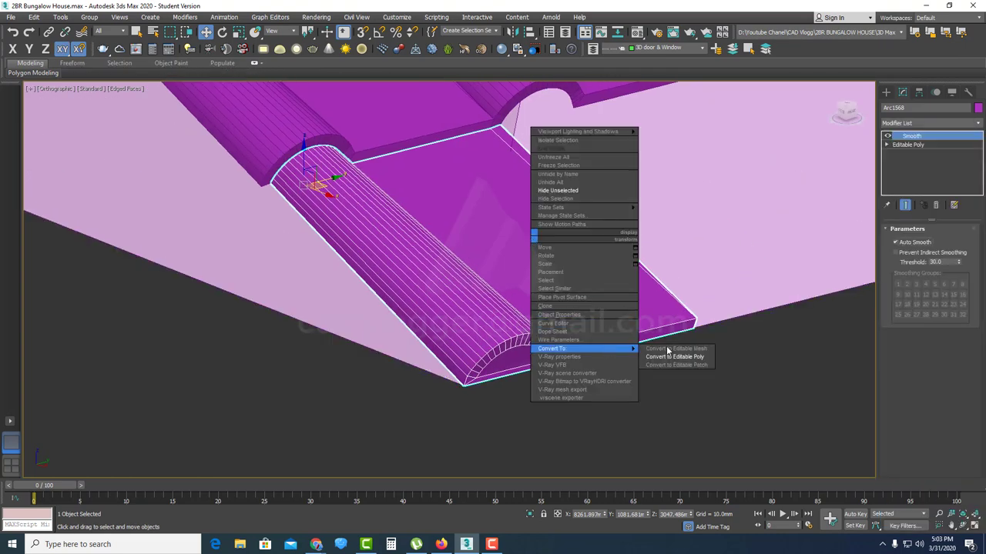
click(663, 352)
- Clone the capped corner tile as an instance and offset it one tile width along the eave to Y 1291.681 mm
click(35, 18)
click(47, 99)
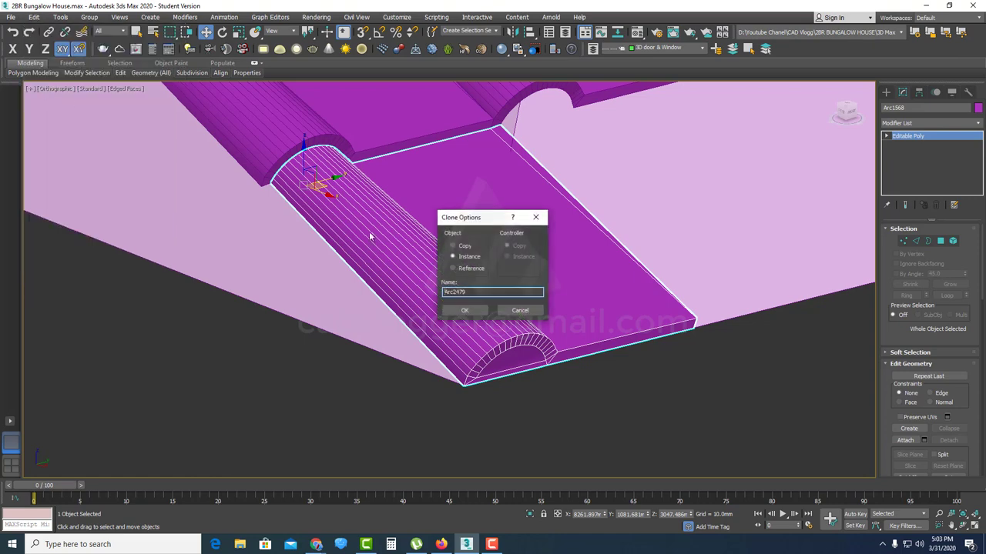
click(464, 312)
middle_drag(566, 346, 581, 356)
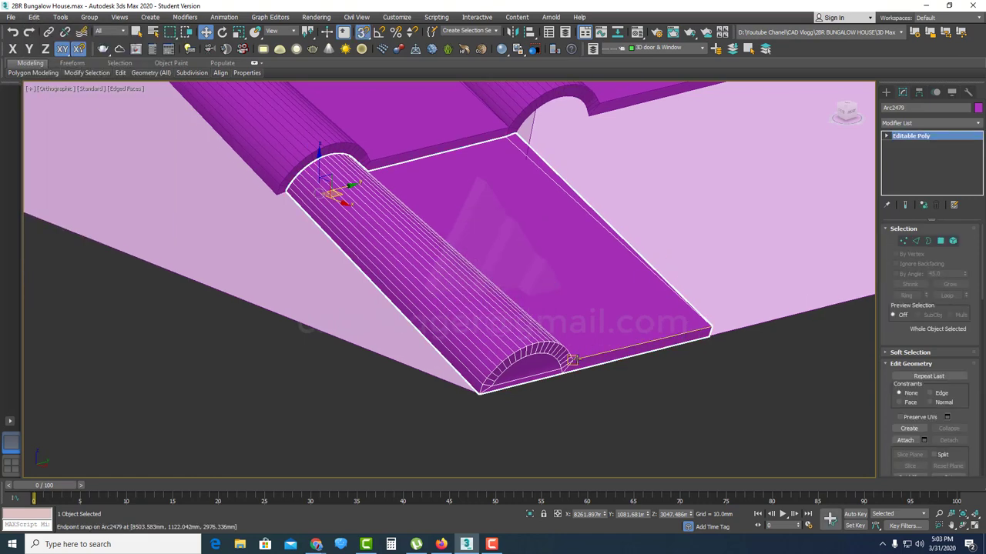
key(F12)
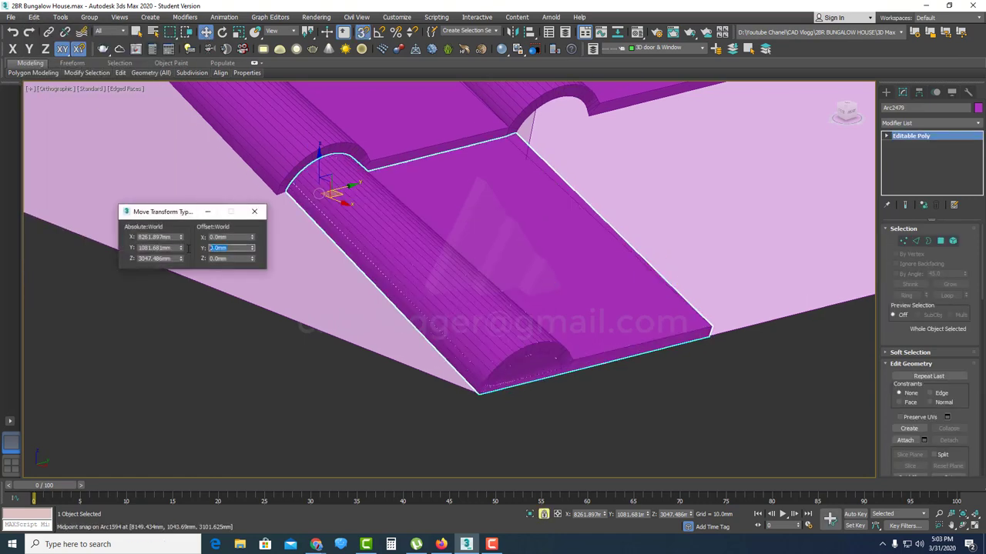
key(Return)
click(255, 211)
middle_drag(697, 252, 394, 261)
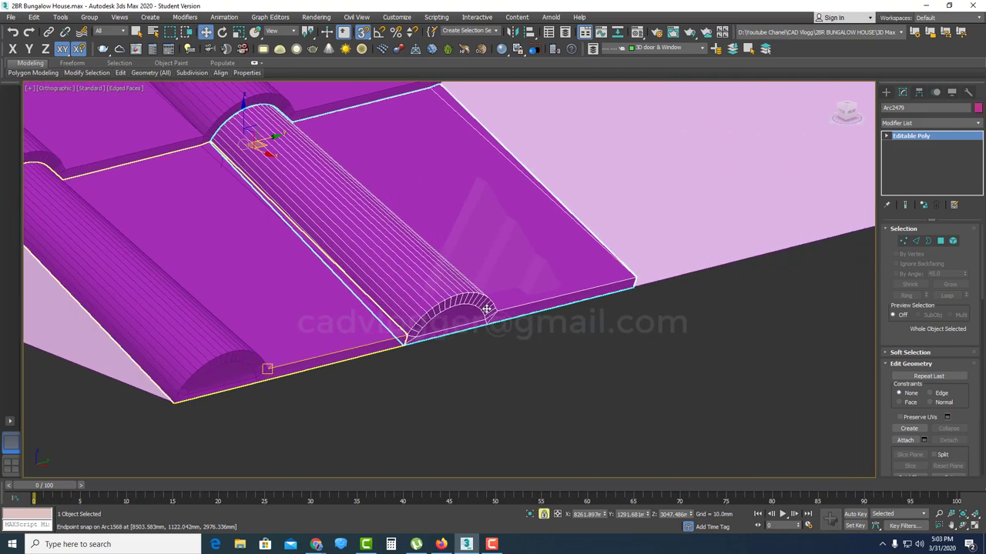
- Clone the capped corner tile as instances spaced one tile width apart, filling the whole eastern eave up to Y 11791.682 mm
shift+drag(487, 309, 722, 251)
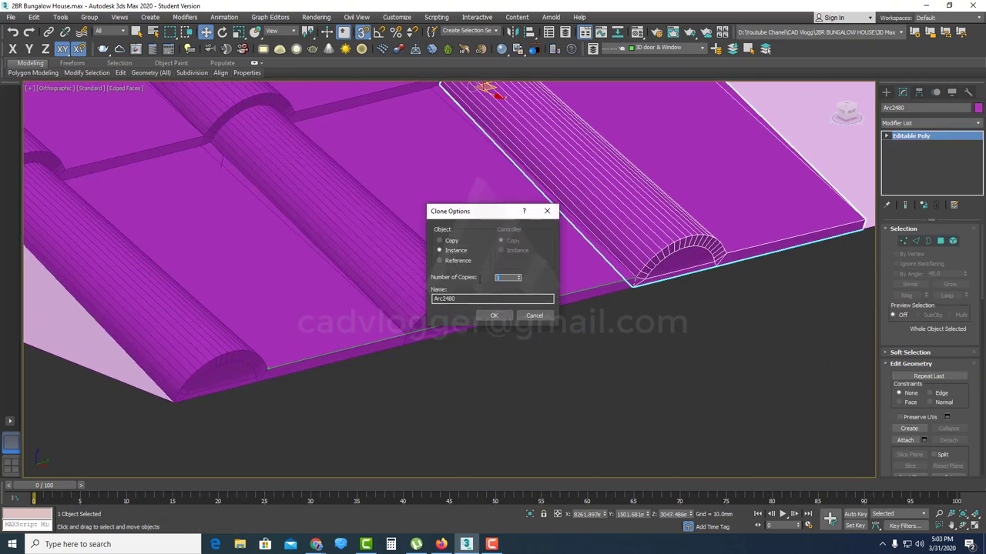
click(503, 315)
scroll(610, 215, down, 10)
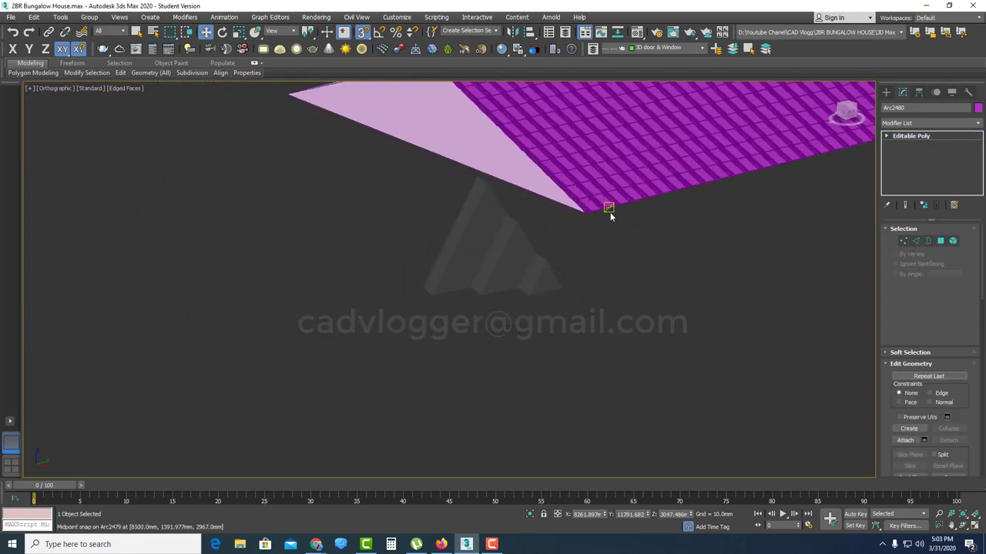
- Select the 16 tiles of the topmost row that border the uncovered triangular part of the eastern slope
scroll(677, 206, up, 10)
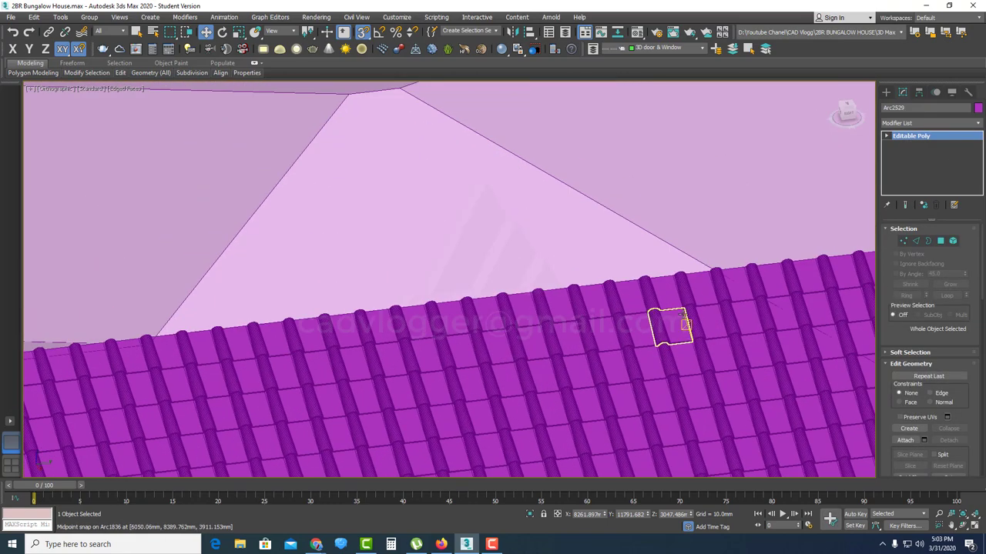
click(705, 286)
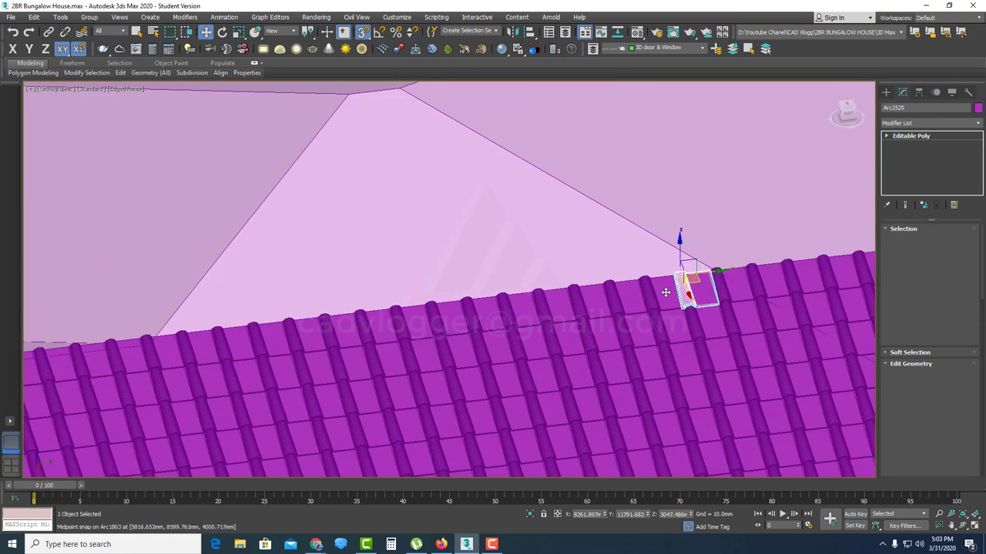
ctrl+click(599, 298)
ctrl+click(450, 321)
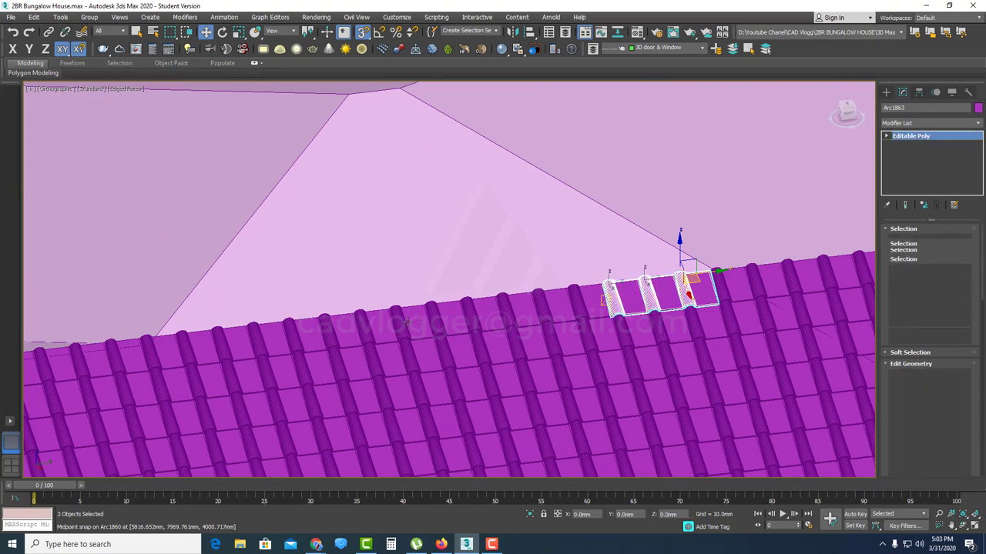
ctrl+click(383, 324)
ctrl+click(311, 335)
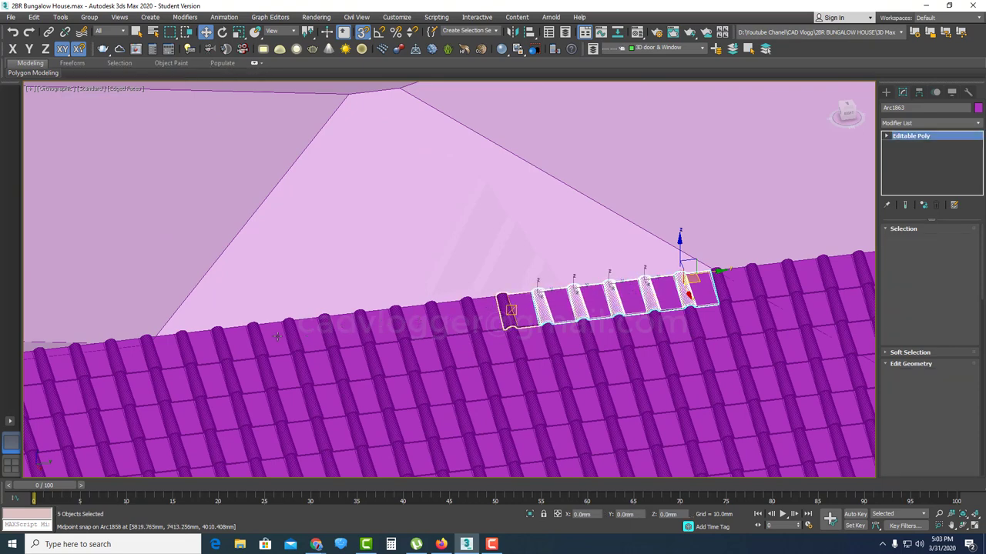
ctrl+click(276, 337)
ctrl+click(166, 342)
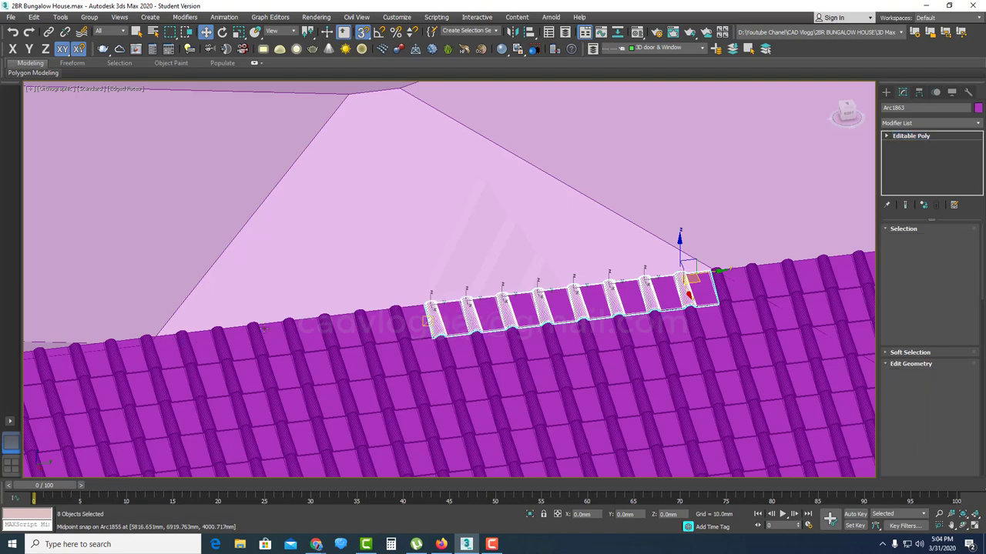
ctrl+click(375, 326)
ctrl+click(355, 330)
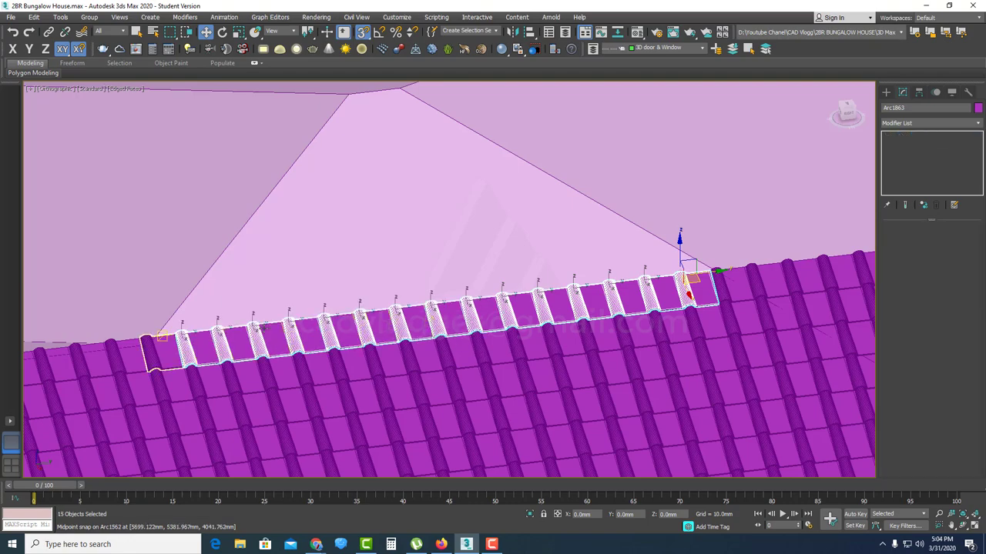
- Try to clone the selected 16-tile row as an instance farther up the slope, and undo it
alt+middle_drag(386, 339, 422, 337)
scroll(431, 345, up, 8)
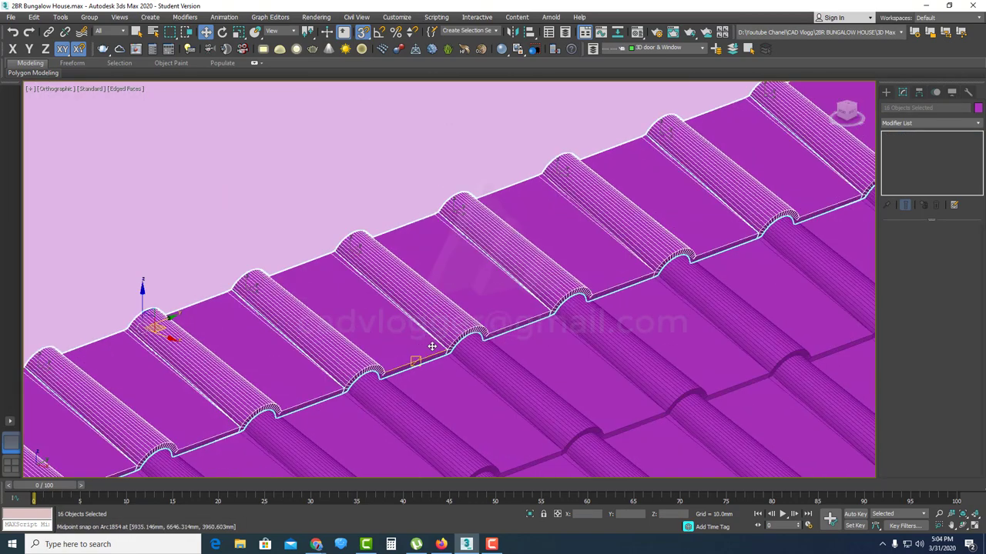
middle_drag(614, 425, 578, 311)
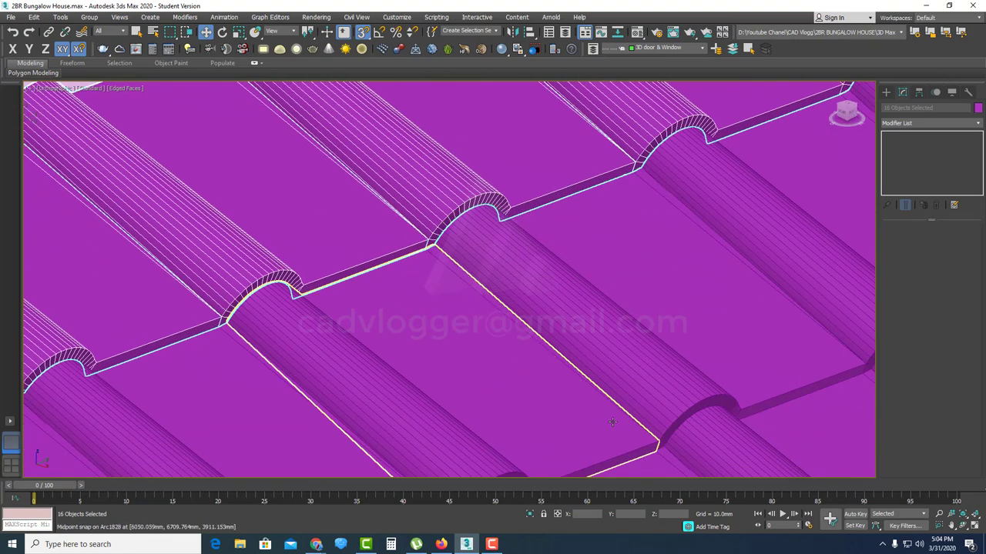
shift+drag(654, 455, 630, 437)
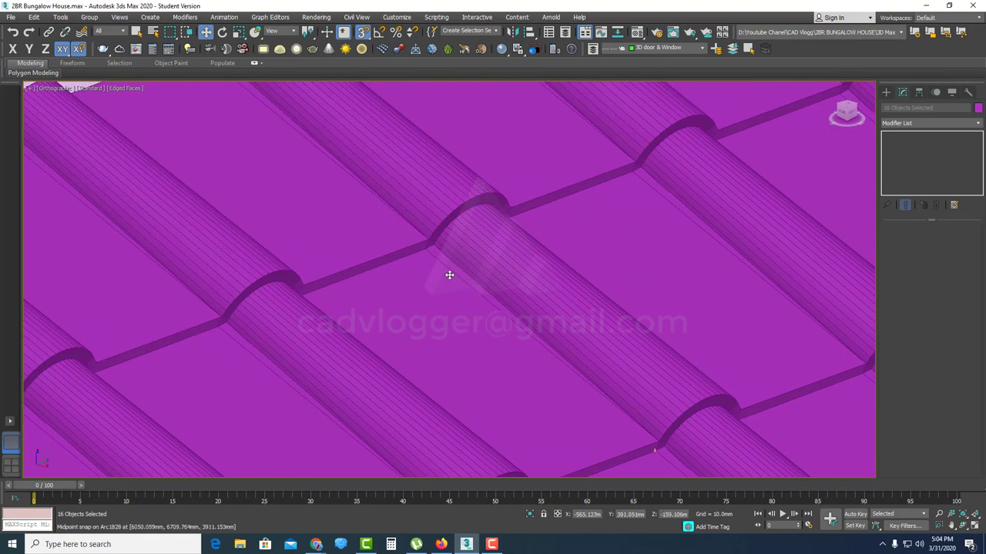
shift+drag(429, 255, 430, 255)
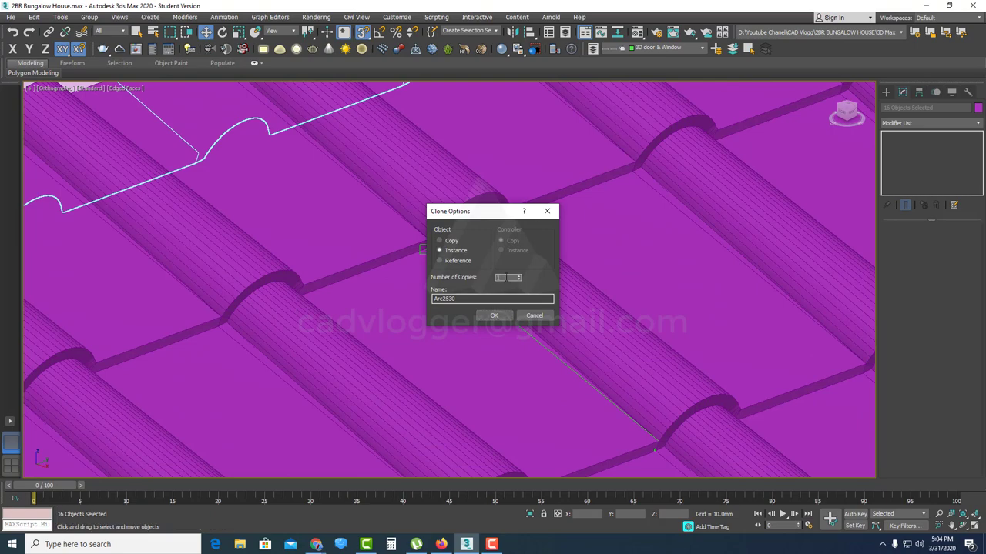
click(494, 316)
scroll(496, 318, down, 10)
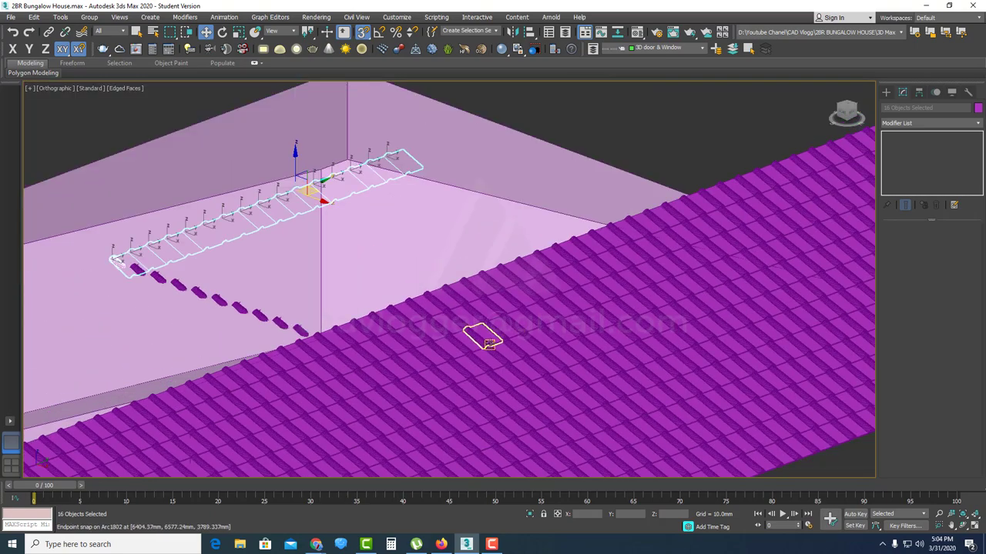
key(z)
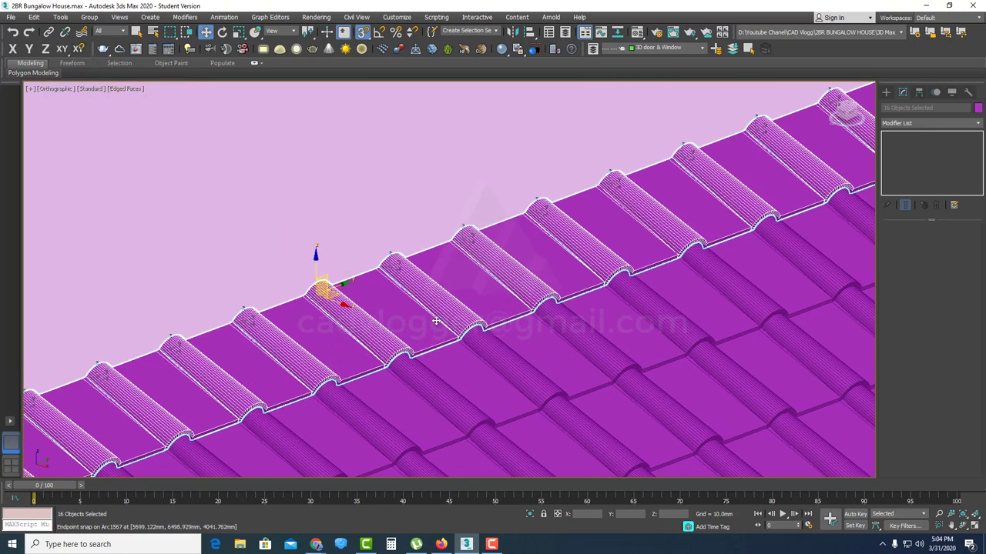
- Clone the selected 16-tile row as instances one tile length up the slope, snapping corner to corner without the axis constraint
scroll(436, 321, up, 8)
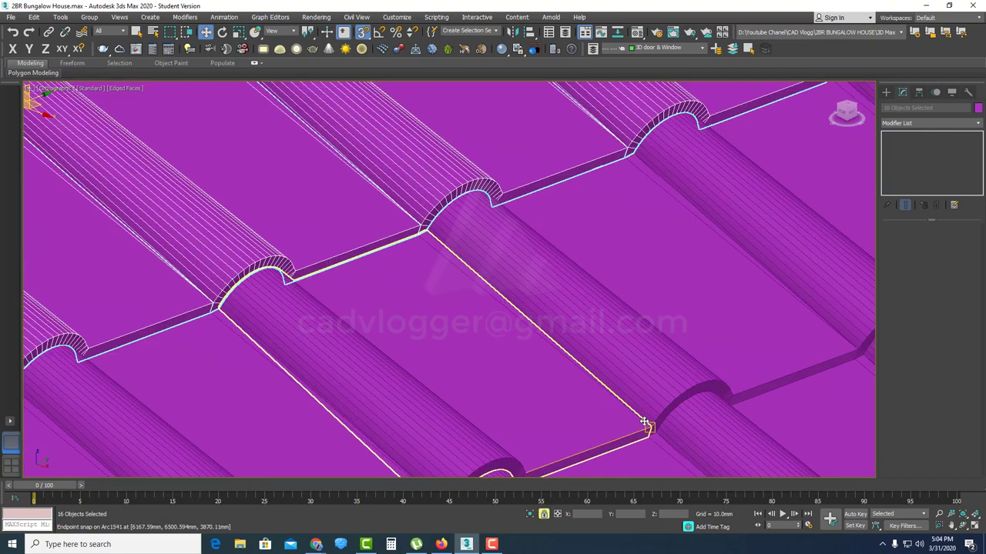
shift+drag(645, 422, 419, 225)
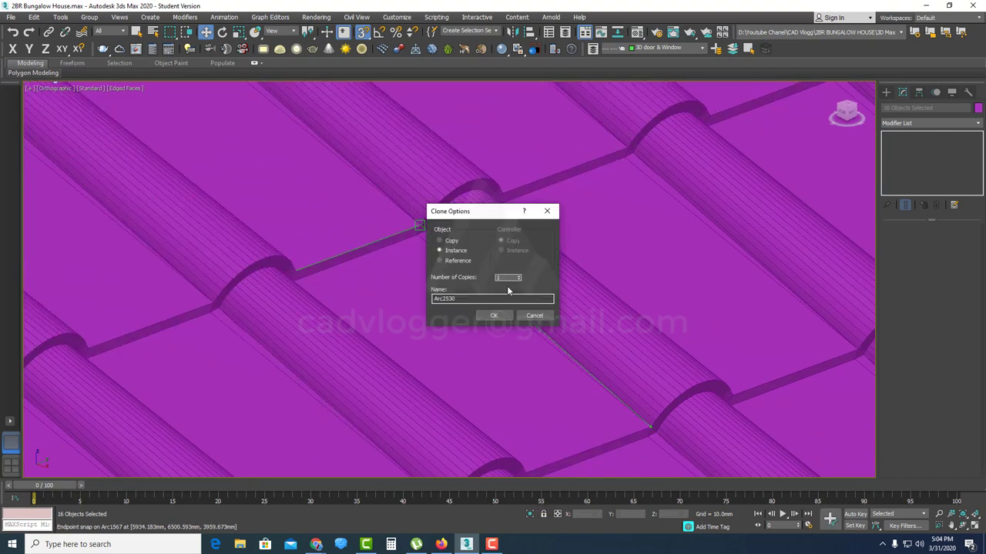
click(494, 315)
scroll(471, 304, down, 10)
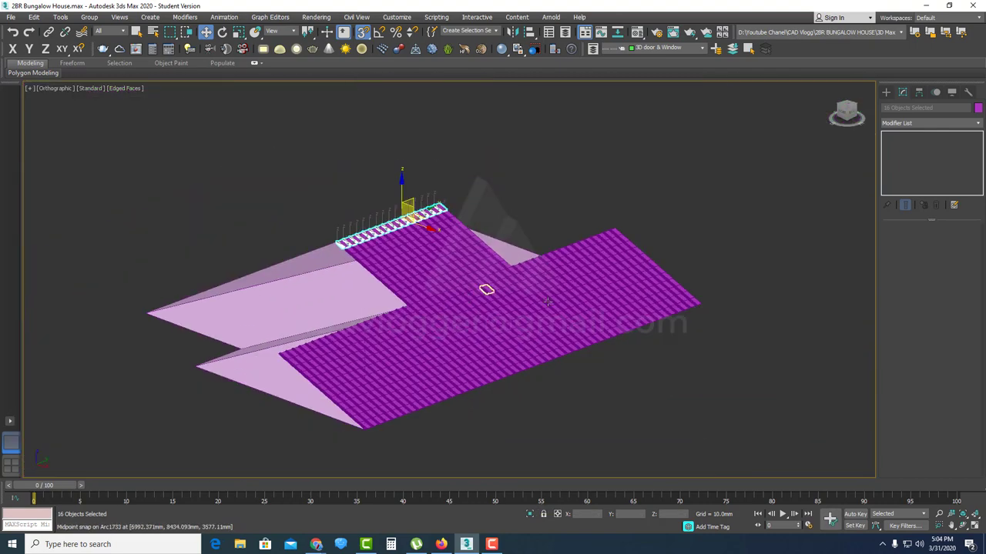
- Hide the underlying roof surface object, leaving the eastern slope's tiles on display
alt+middle_drag(547, 303, 472, 314)
click(480, 308)
right_click(481, 307)
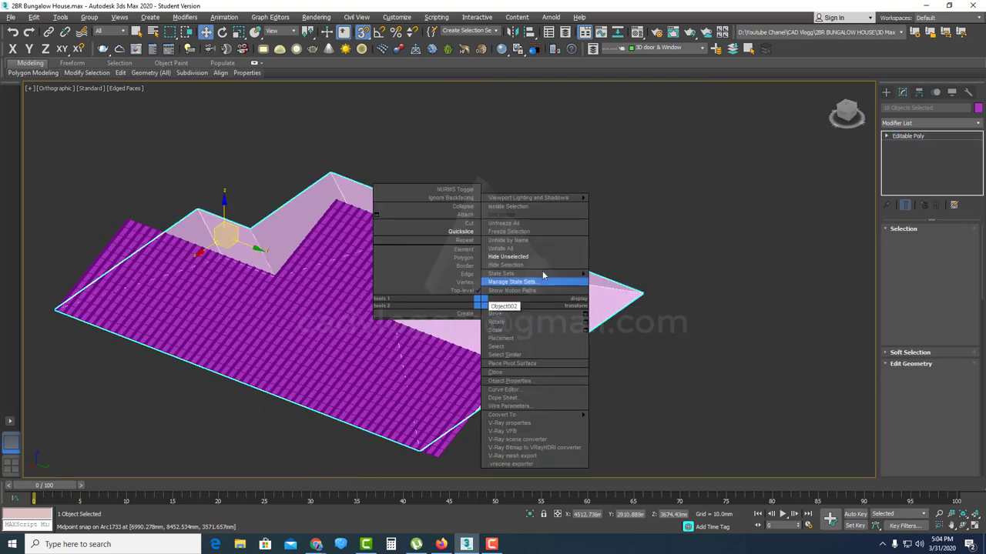
click(525, 250)
scroll(499, 297, down, 7)
scroll(485, 299, up, 7)
right_click(493, 294)
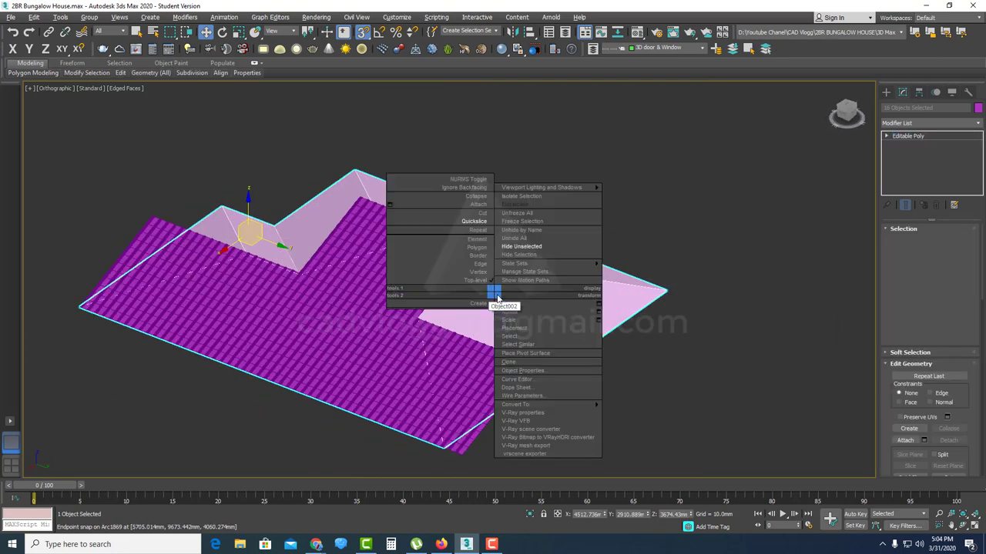
click(532, 255)
scroll(462, 293, down, 3)
alt+middle_drag(462, 293, 463, 295)
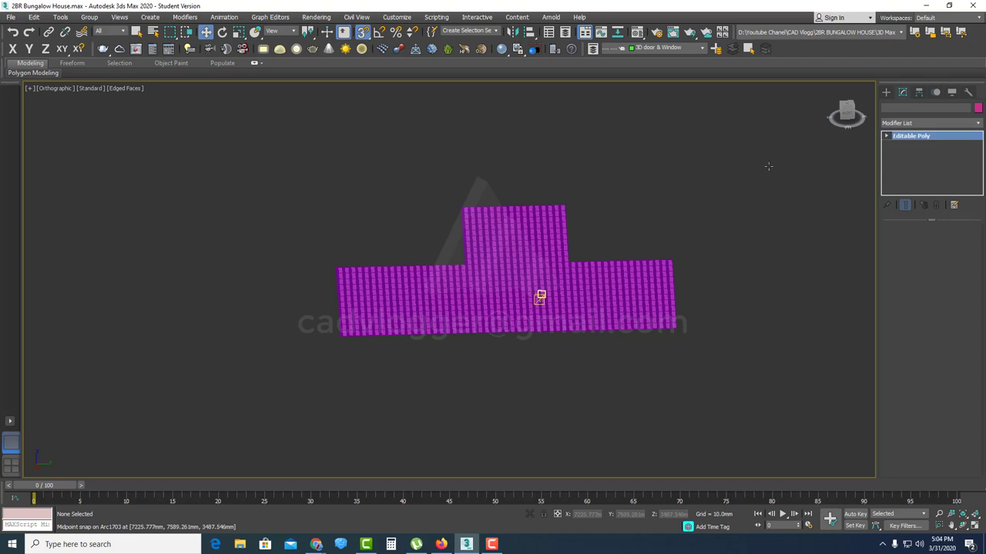
- Collapse all tiles of the eastern slope into a single mesh object and convert it to Editable Poly
drag(768, 165, 309, 366)
click(968, 91)
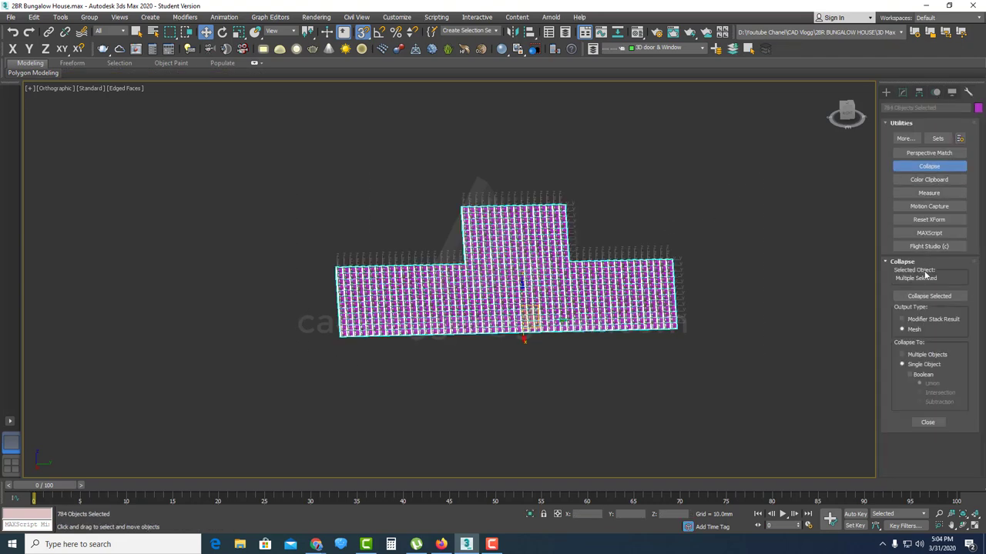
right_click(511, 270)
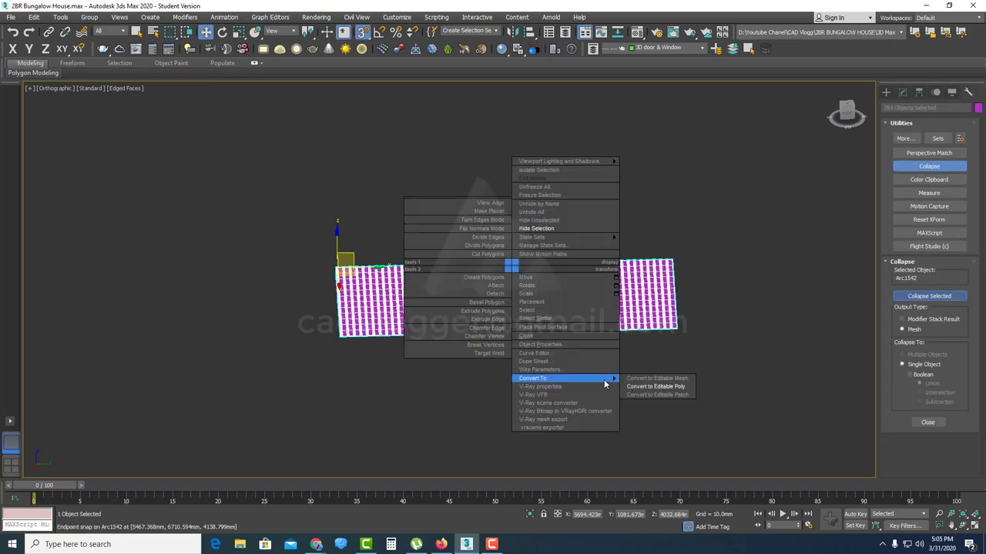
click(650, 374)
- Unhide all objects and reduce the display to the merged tile mesh and the underlying roof surface
right_click(541, 267)
click(587, 231)
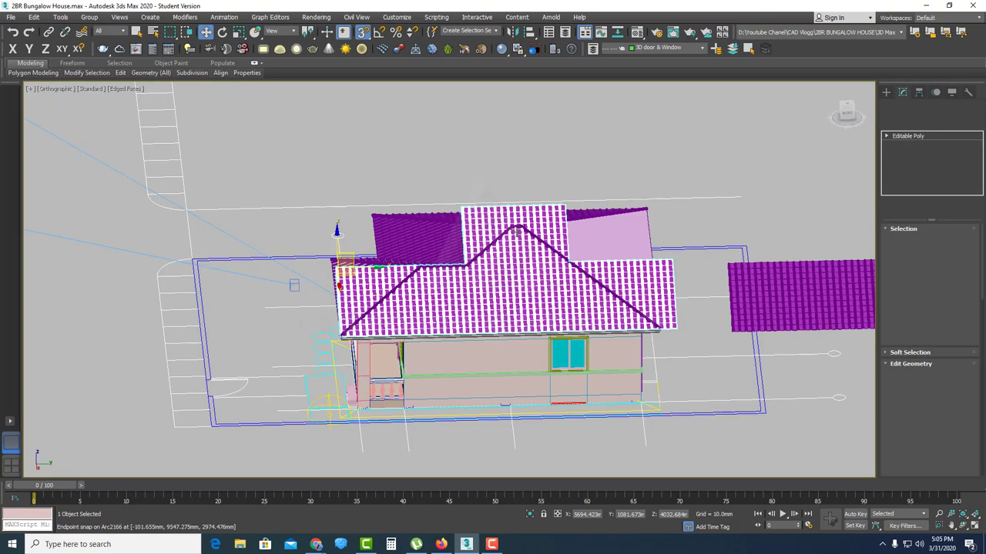
right_click(566, 242)
click(604, 195)
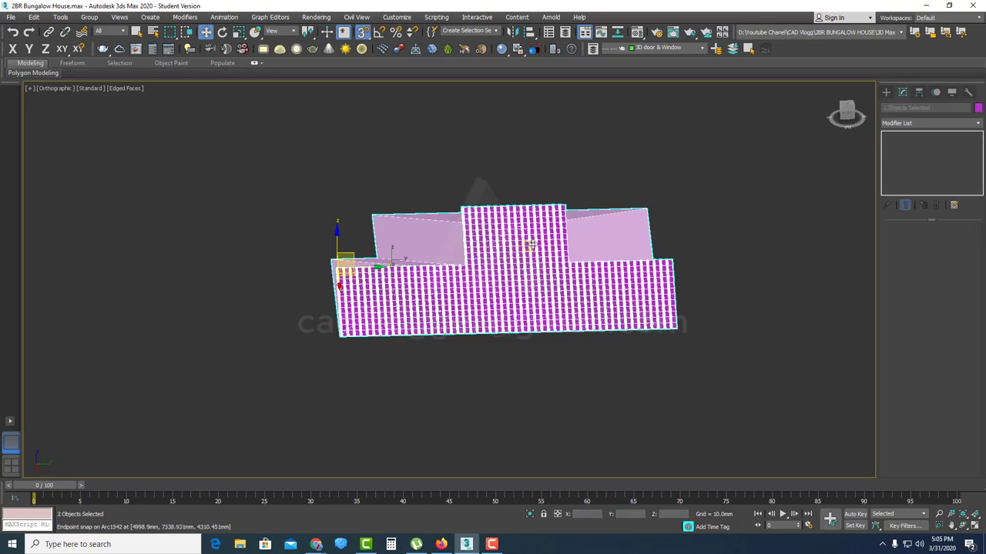
- Show the two roof objects in a wireframe top view and select the merged tile mesh
key(t)
key(ctrl+d)
scroll(490, 241, up, 3)
click(437, 221)
scroll(420, 261, up, 3)
key(F3)
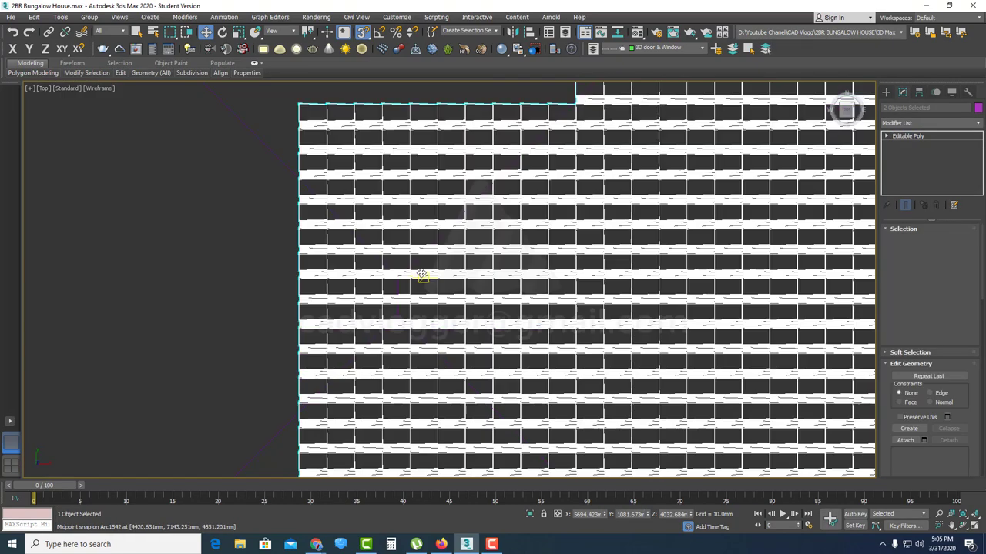
scroll(421, 271, up, 3)
- QuickSlice the merged tiles diagonally along the north-east hip, from the ridge junction to the roof surface's eave corner
right_click(418, 269)
click(449, 226)
right_click(411, 247)
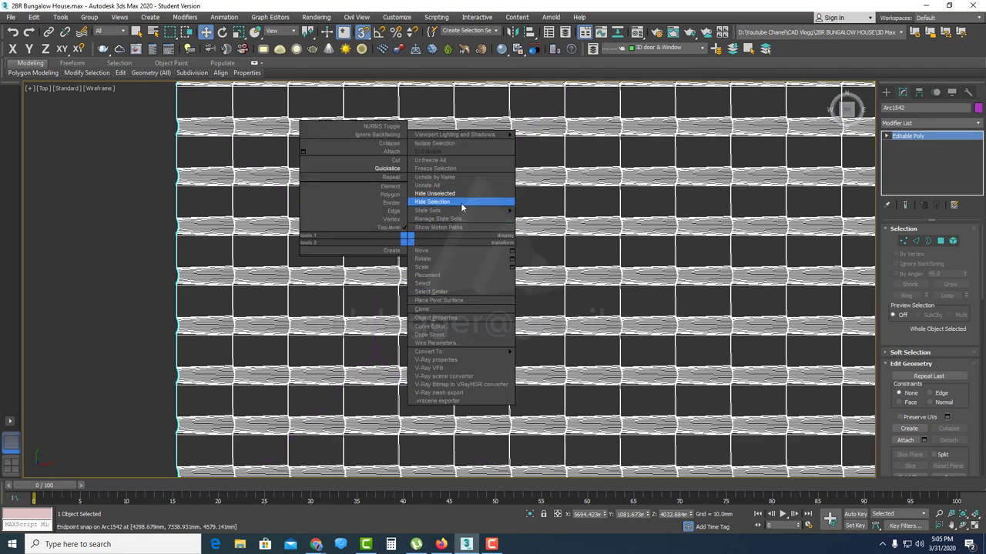
click(392, 169)
scroll(377, 294, up, 4)
scroll(377, 297, down, 3)
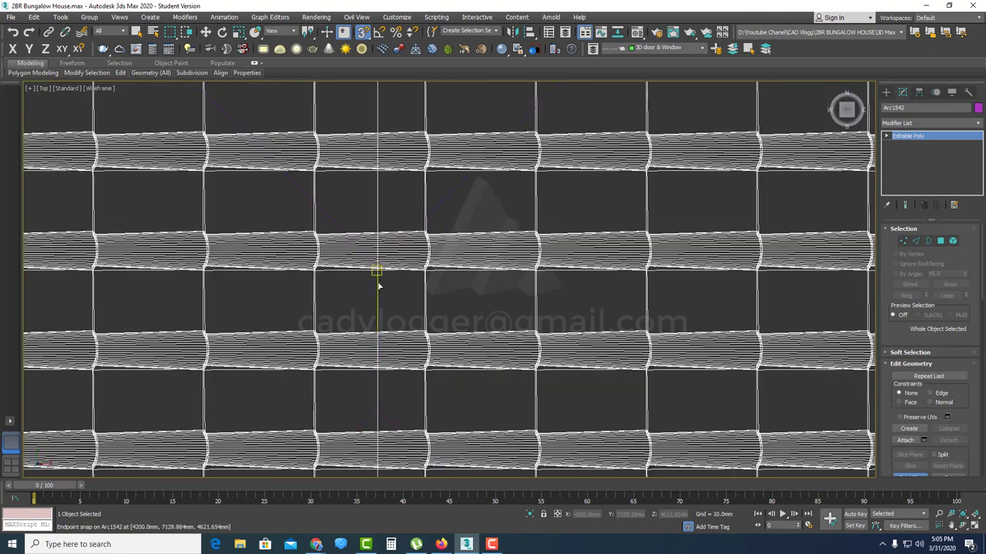
scroll(378, 286, up, 8)
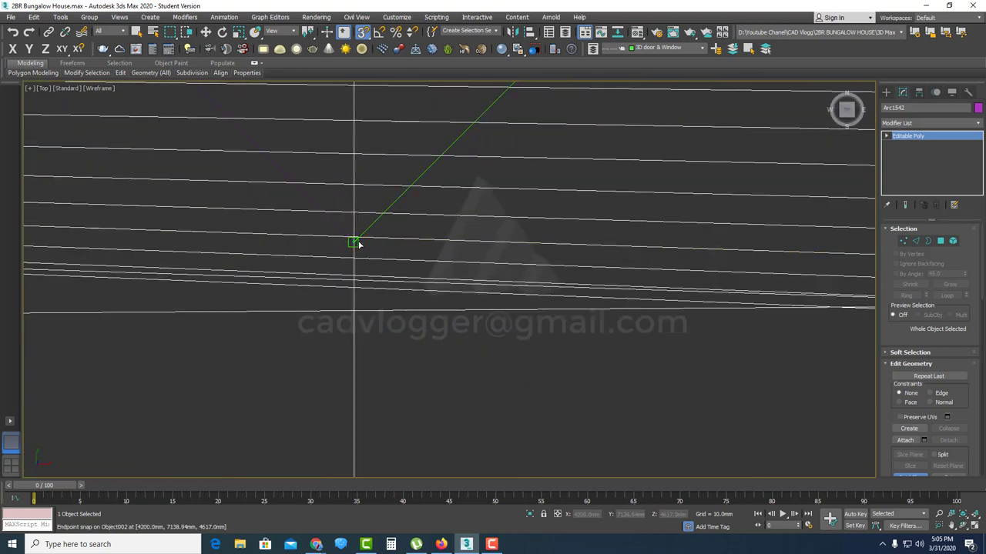
click(358, 243)
scroll(358, 278, down, 10)
middle_drag(536, 167, 397, 388)
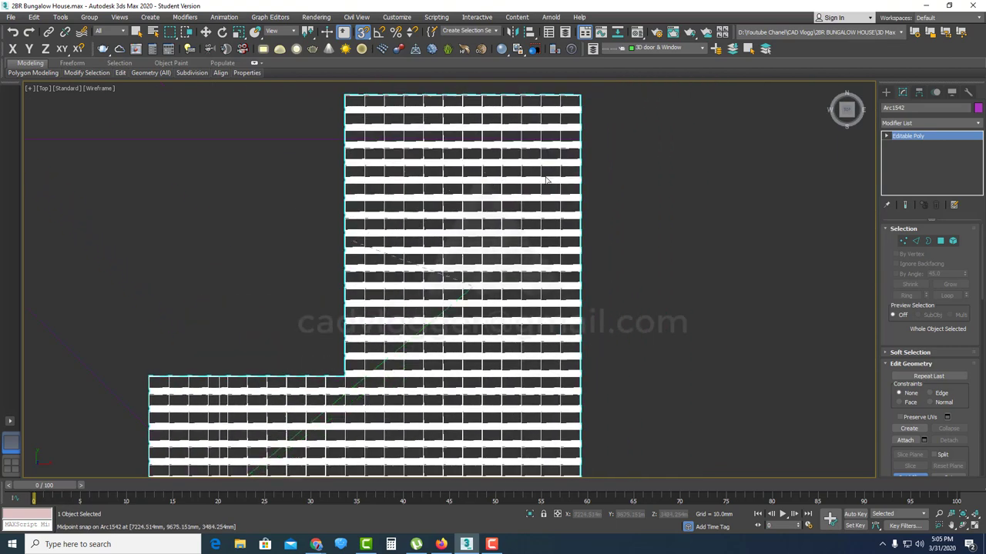
scroll(579, 148, up, 8)
scroll(546, 193, down, 10)
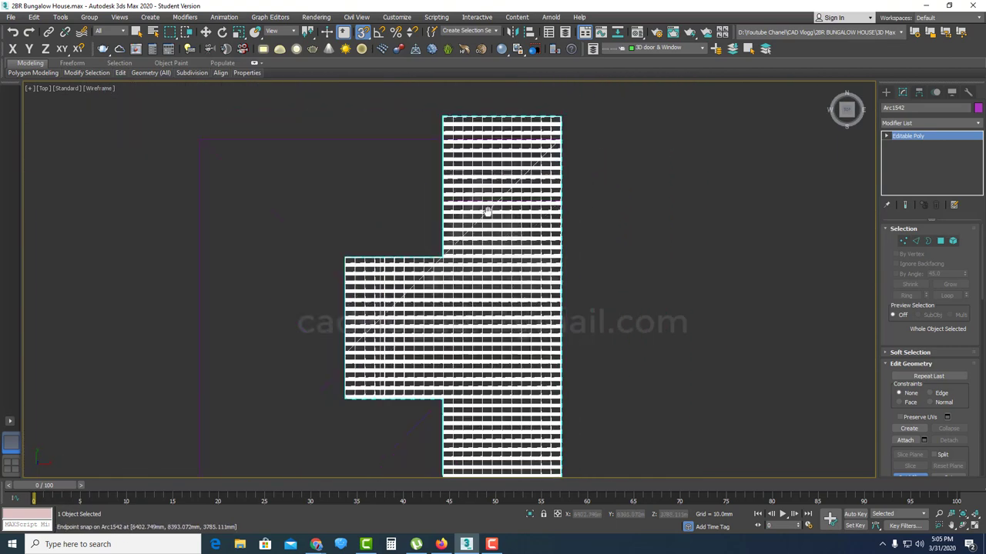
- QuickSlice the merged tiles diagonally along the south-east line from the western ridge end through the roof's inner corner
scroll(412, 222, up, 10)
scroll(424, 202, down, 3)
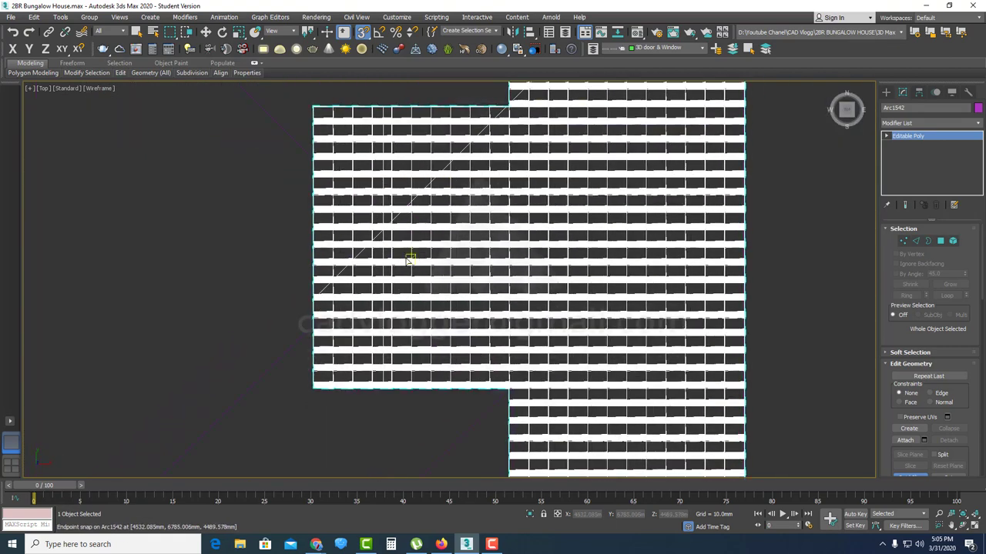
scroll(409, 257, up, 6)
scroll(368, 260, down, 5)
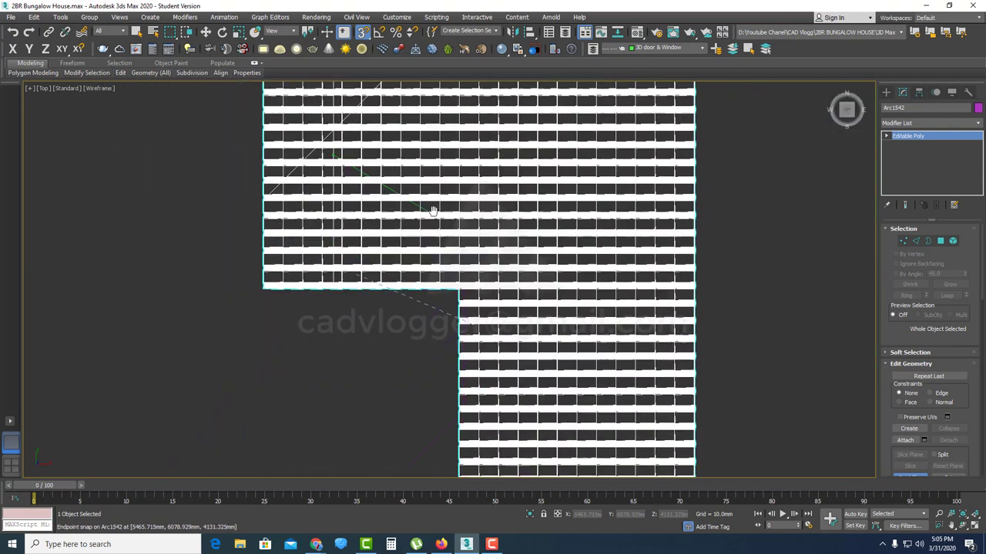
scroll(503, 322, up, 8)
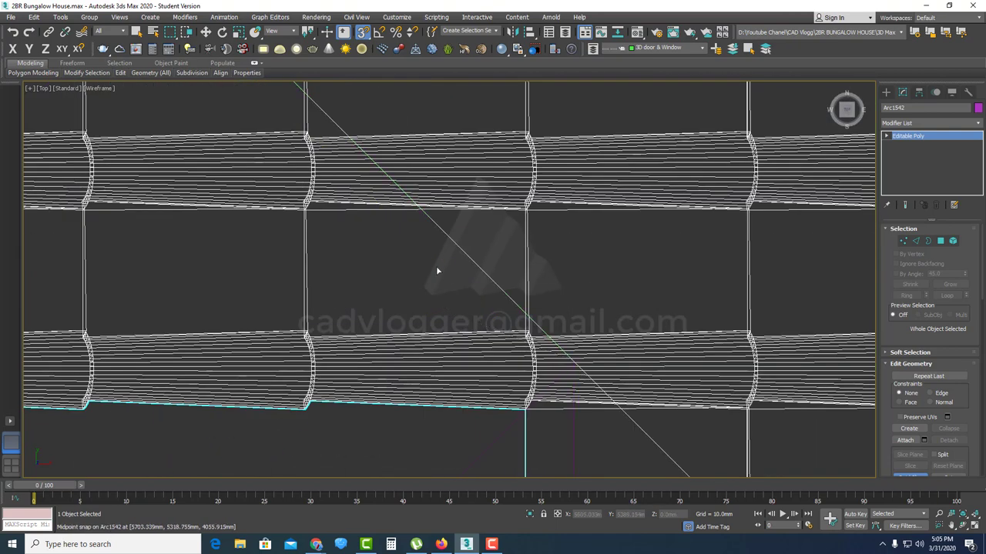
scroll(436, 271, down, 5)
- QuickSlice the merged tiles diagonally along the south-east hip down to the roof surface's eave corner
scroll(462, 224, up, 7)
scroll(461, 216, down, 3)
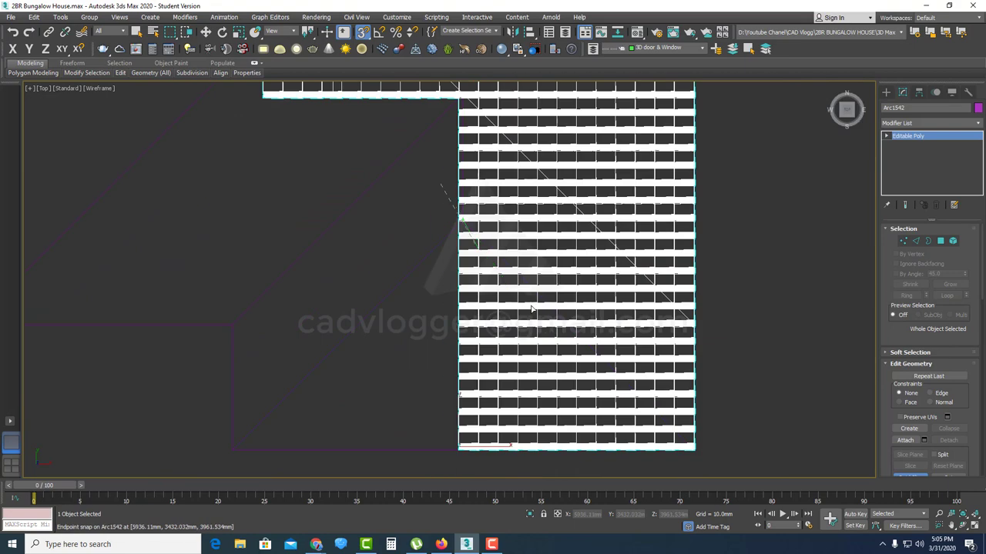
scroll(647, 401, up, 8)
scroll(586, 323, down, 2)
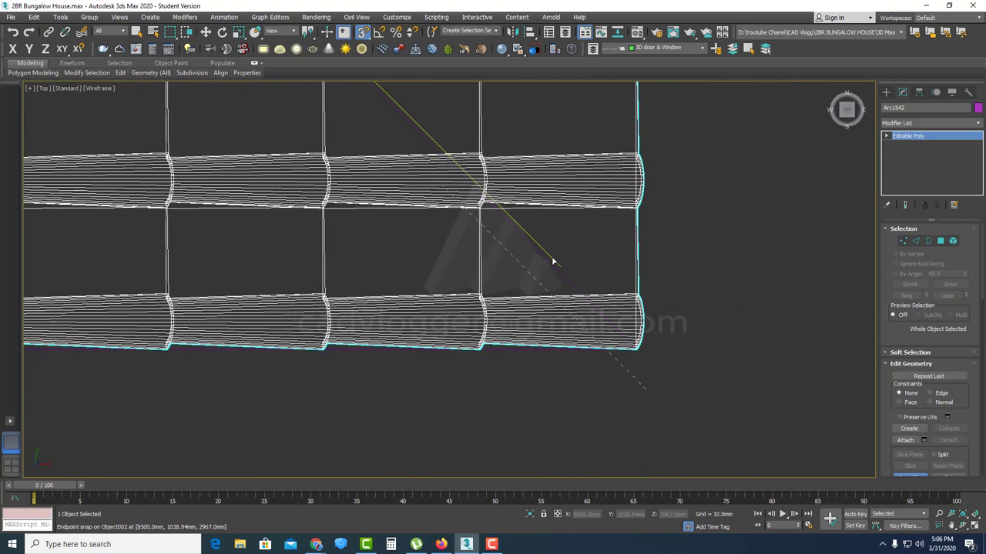
scroll(555, 267, up, 1)
scroll(568, 336, down, 9)
click(569, 341)
key(w)
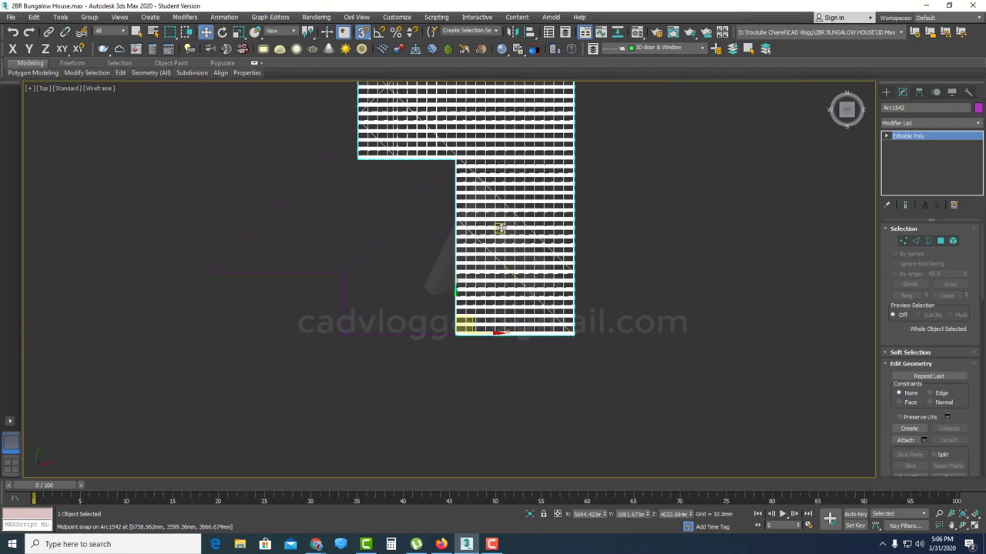
- Select the column of tile elements along the main slope's west edge, just south of the western projection
right_click(499, 228)
click(564, 181)
scroll(479, 275, up, 5)
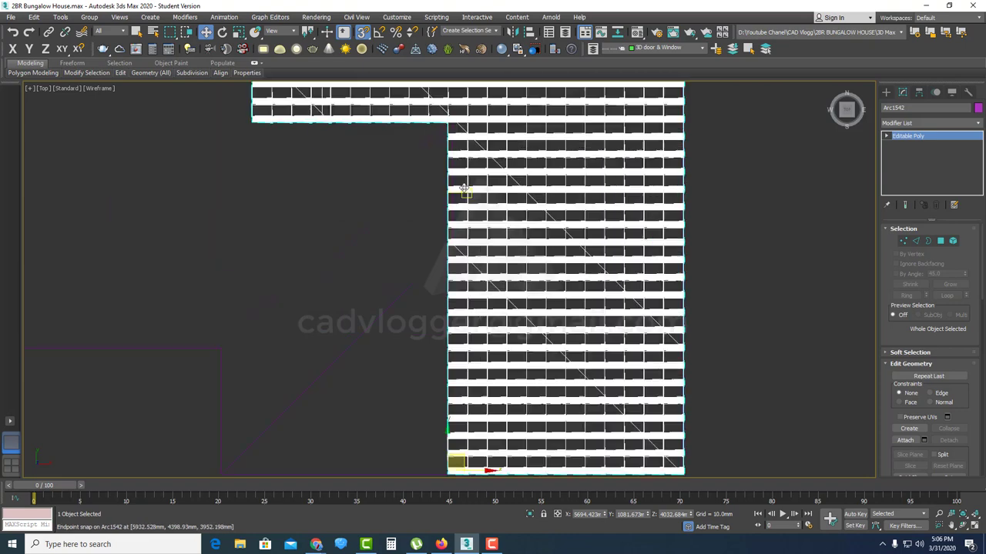
click(953, 241)
click(469, 184)
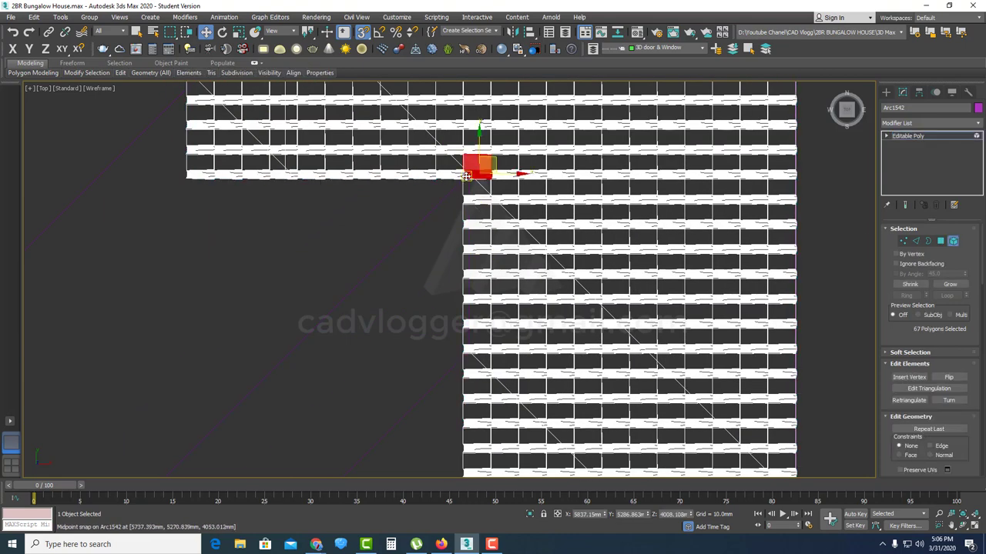
scroll(471, 191, up, 2)
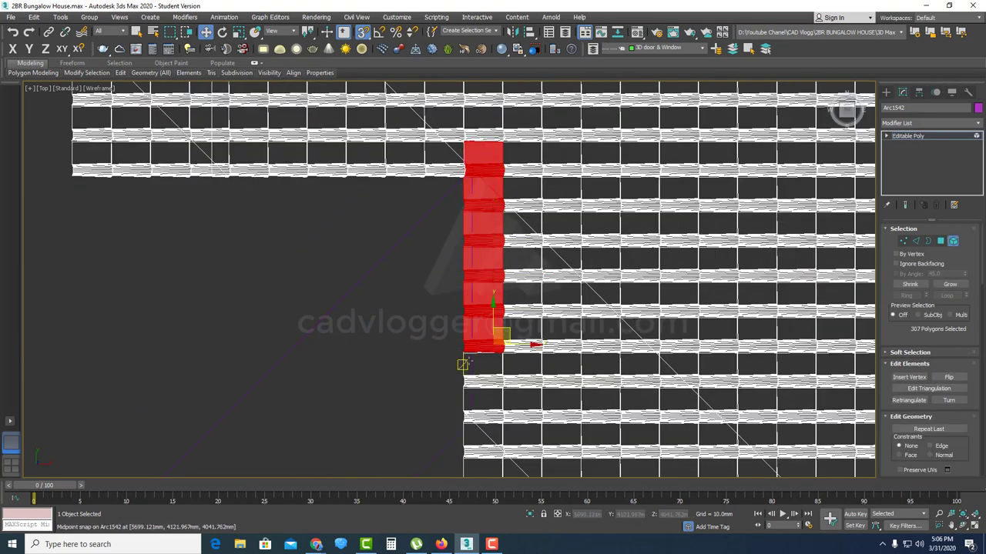
middle_drag(475, 412, 471, 367)
scroll(479, 287, up, 2)
- QuickSlice the selected tile column vertically along the roof surface's west edge, between its two corner points
right_click(486, 345)
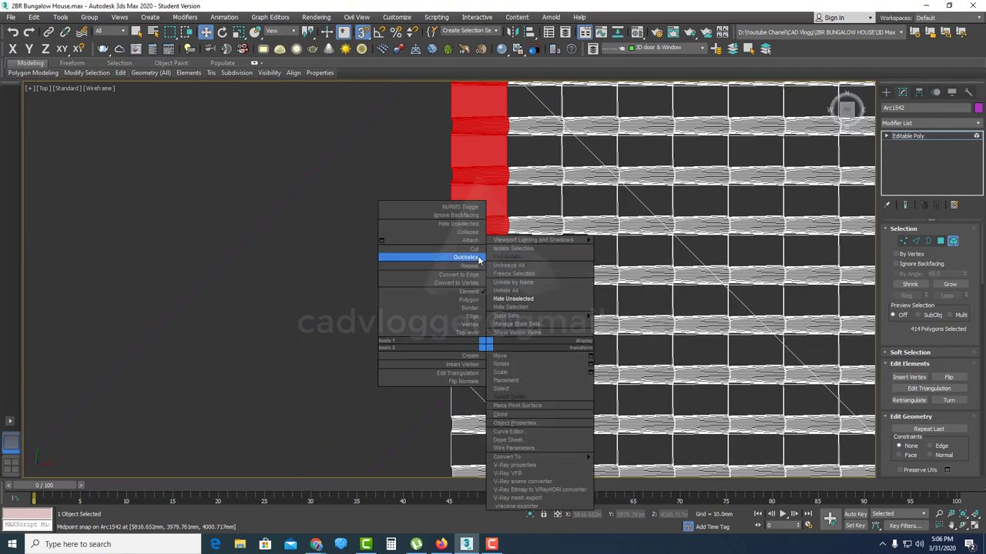
click(478, 261)
scroll(464, 360, up, 8)
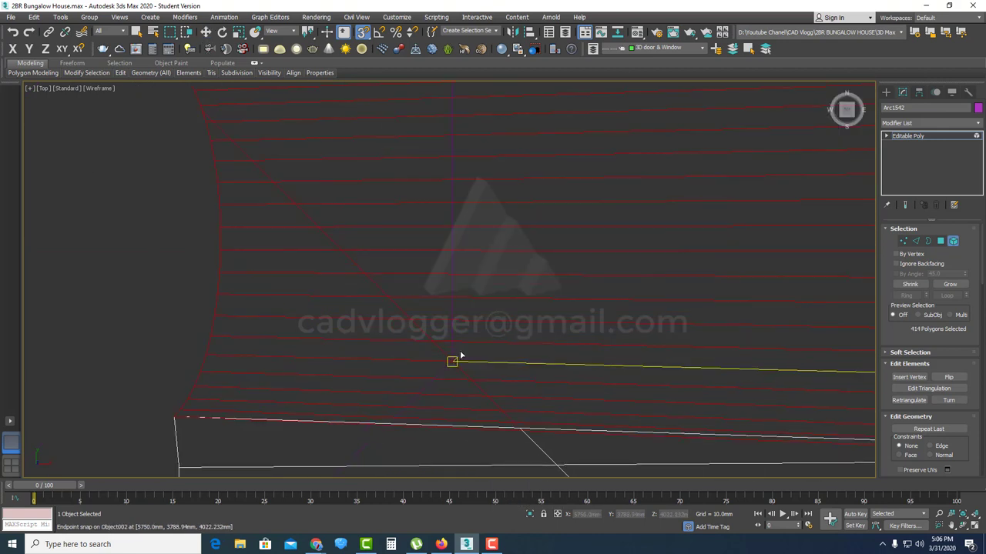
scroll(454, 362, down, 6)
scroll(453, 282, up, 4)
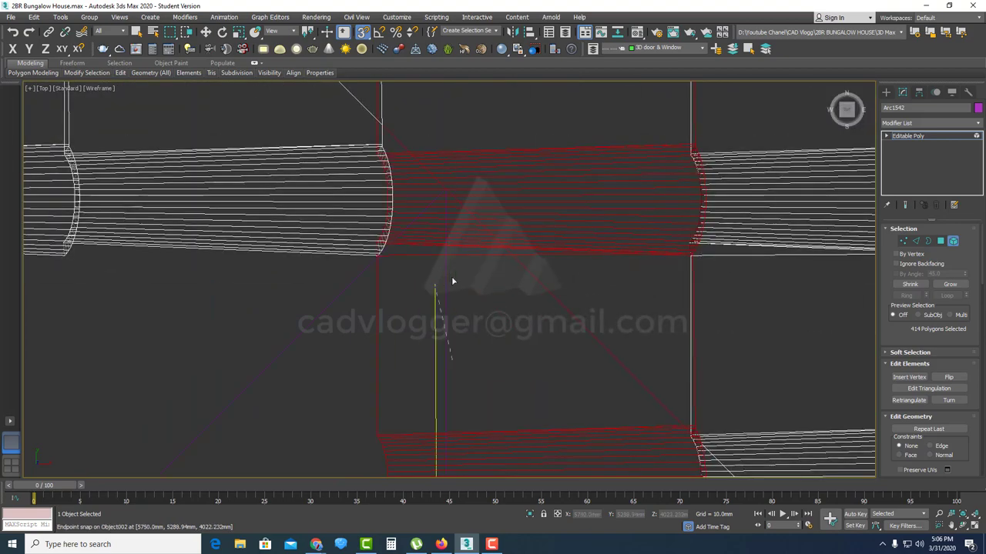
click(446, 289)
scroll(446, 291, down, 6)
right_click(459, 294)
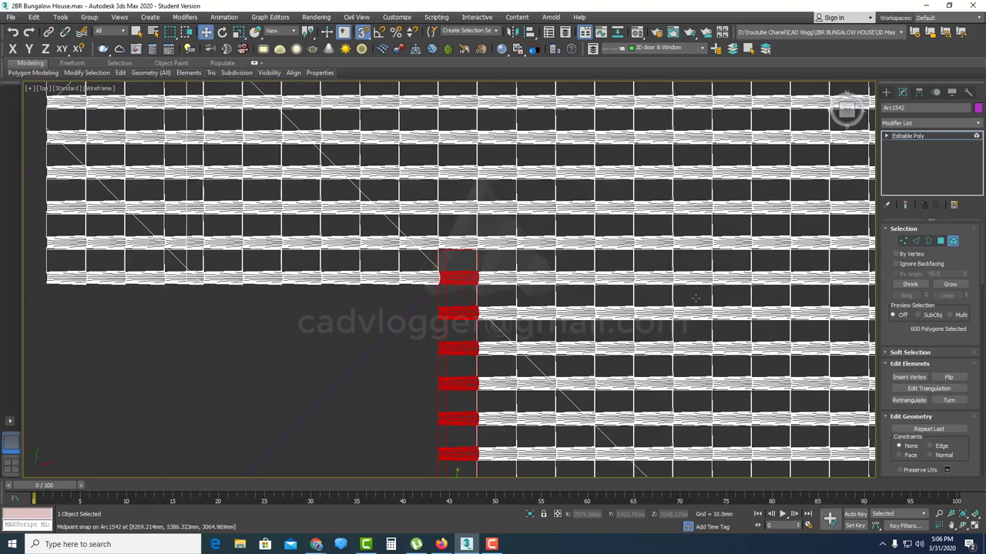
- Delete the flat tile polygons outside the hip slice at the north-east eave corner
scroll(559, 339, down, 3)
middle_drag(549, 346, 471, 550)
scroll(590, 157, up, 6)
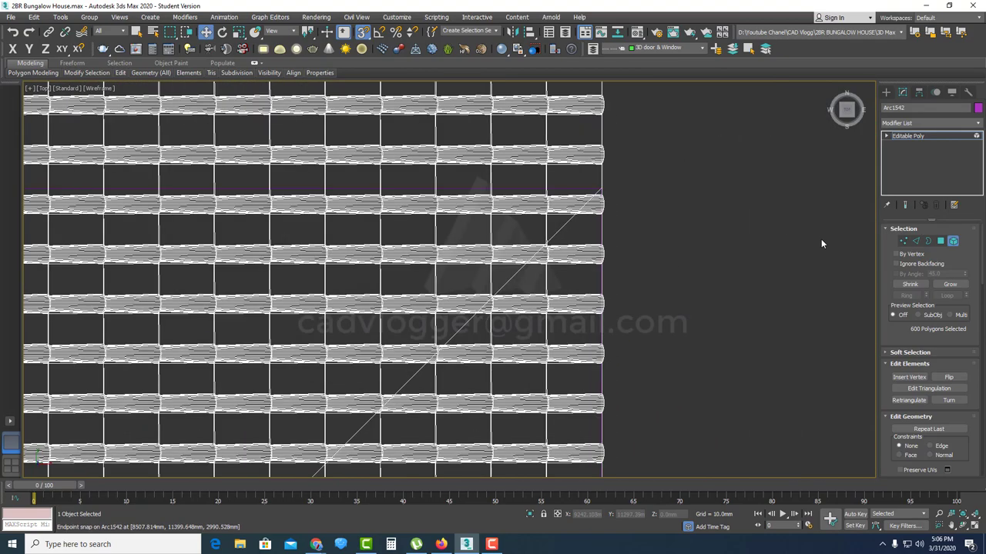
click(941, 242)
scroll(604, 167, up, 3)
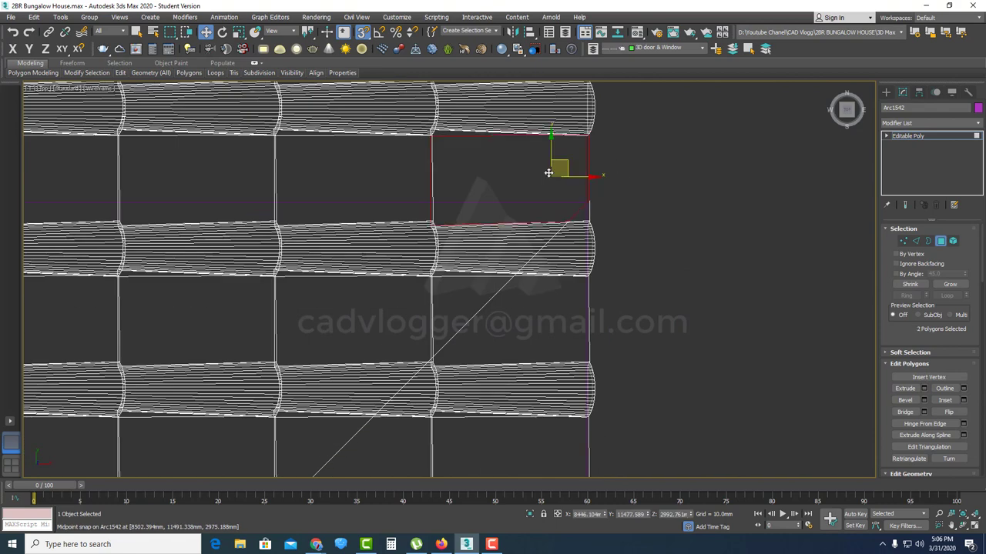
key(Delete)
- Show the mesh shaded with edges and delete the ridged tile polygons outside the north-east hip in the first rows
key(F3)
scroll(524, 197, up, 2)
middle_drag(471, 178, 555, 134)
drag(554, 136, 475, 268)
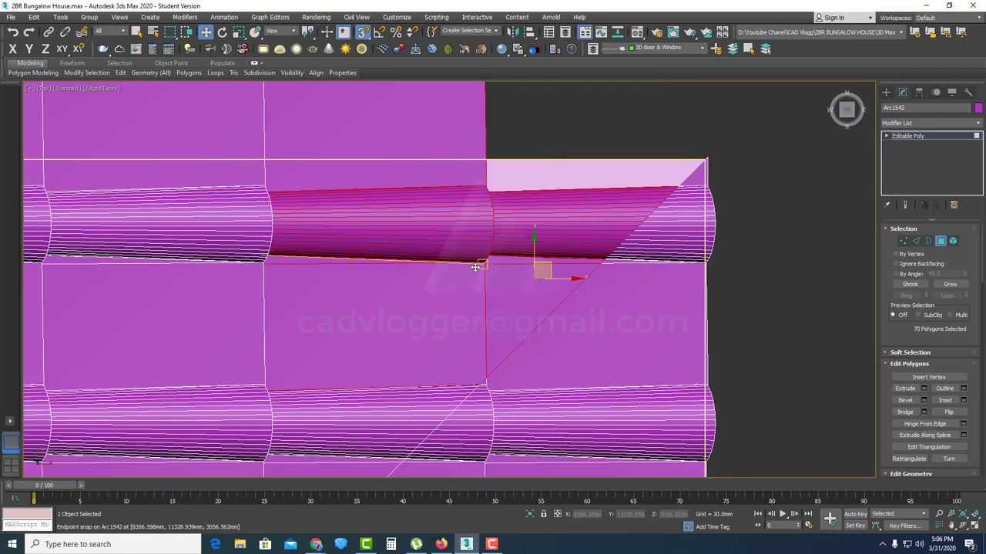
key(F2)
key(Delete)
middle_drag(463, 242, 629, 157)
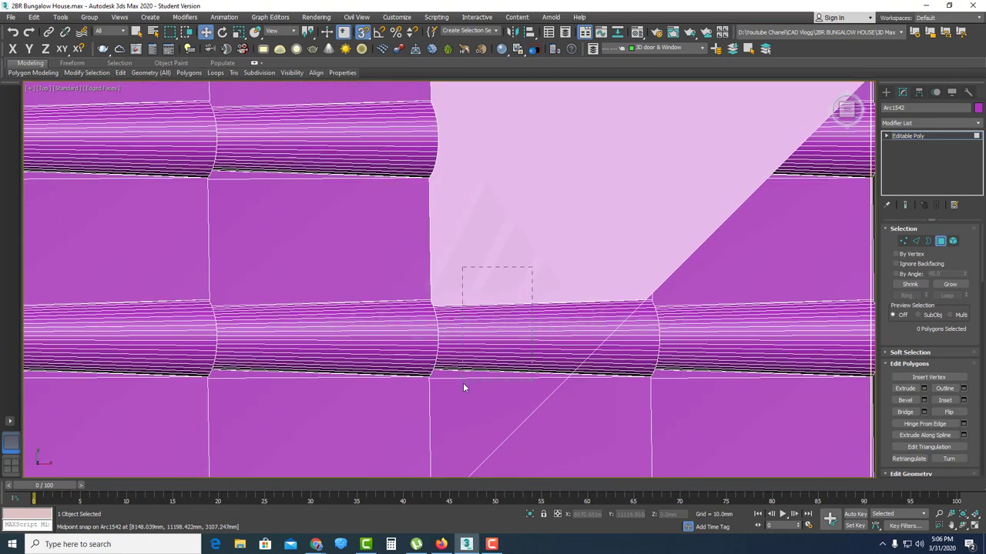
key(Delete)
- Delete the flat and ridged tile polygons north of the hip slice in the following row
scroll(464, 375, down, 3)
middle_drag(466, 344, 517, 202)
scroll(517, 202, up, 2)
drag(566, 232, 480, 182)
key(Delete)
middle_drag(471, 280, 504, 171)
key(Delete)
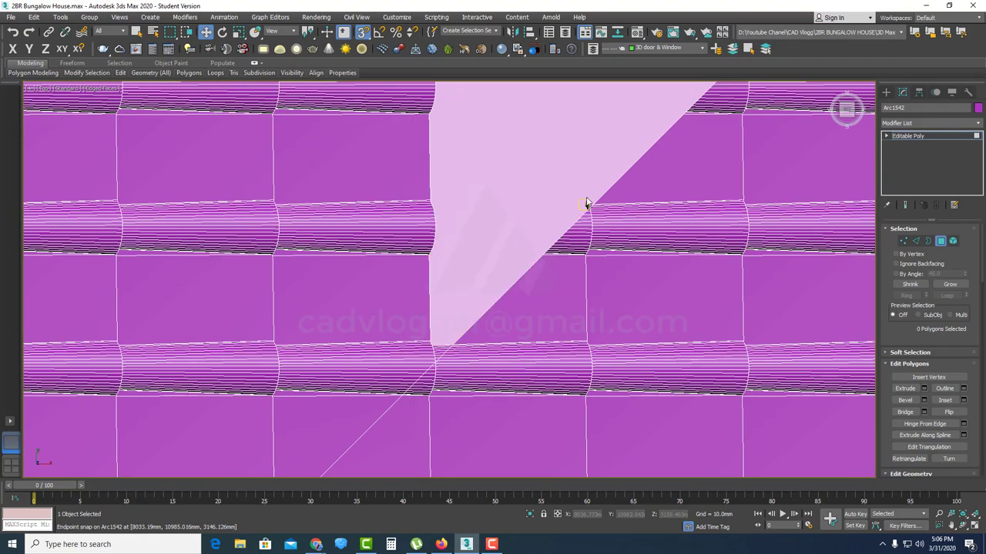
- Clear the tile polygons beyond the hip slice in the two rows further toward the ridge
scroll(585, 203, up, 5)
key(Delete)
middle_drag(547, 331, 593, 165)
click(465, 381)
key(Delete)
scroll(443, 316, down, 3)
- Delete the flat face and the ridged leftover polygons where the hip slice crosses a tile joint
scroll(520, 194, down, 5)
scroll(520, 193, up, 5)
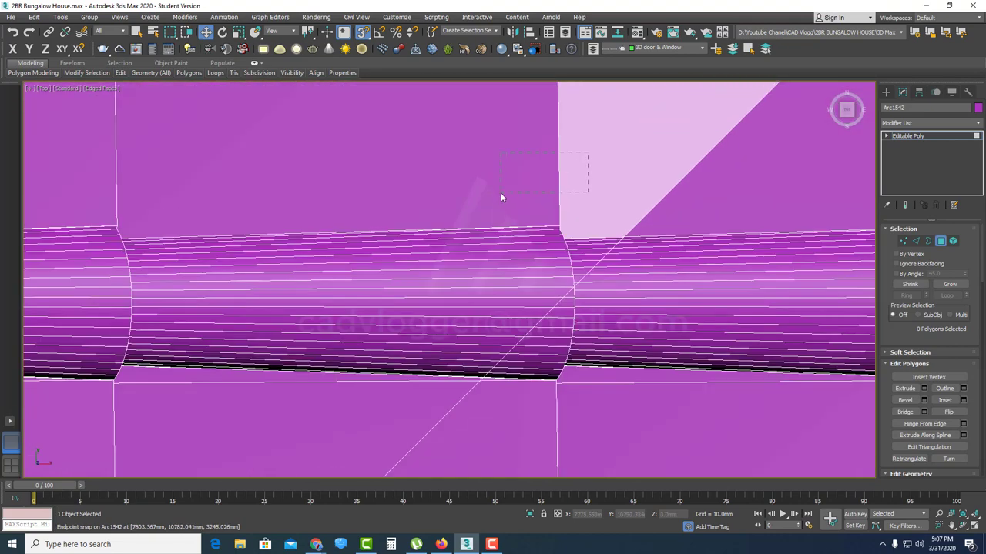
scroll(586, 240, up, 2)
scroll(589, 308, up, 3)
drag(568, 244, 494, 297)
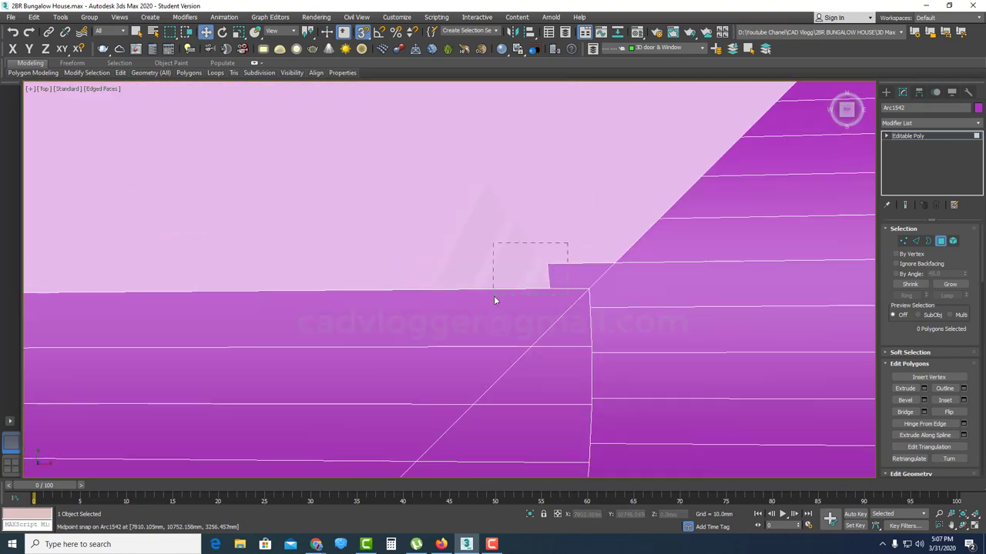
key(Delete)
scroll(616, 222, down, 5)
click(540, 241)
key(Delete)
scroll(615, 229, up, 6)
scroll(559, 254, down, 5)
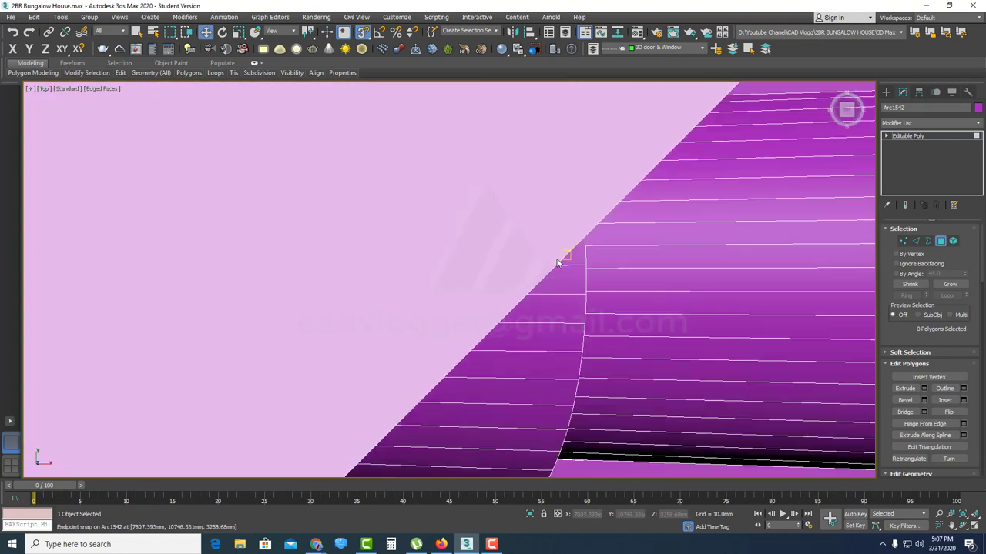
- Remove the small overlap sliver and the remaining lower ridge strips outside the hip slice in the next row
scroll(548, 211, up, 5)
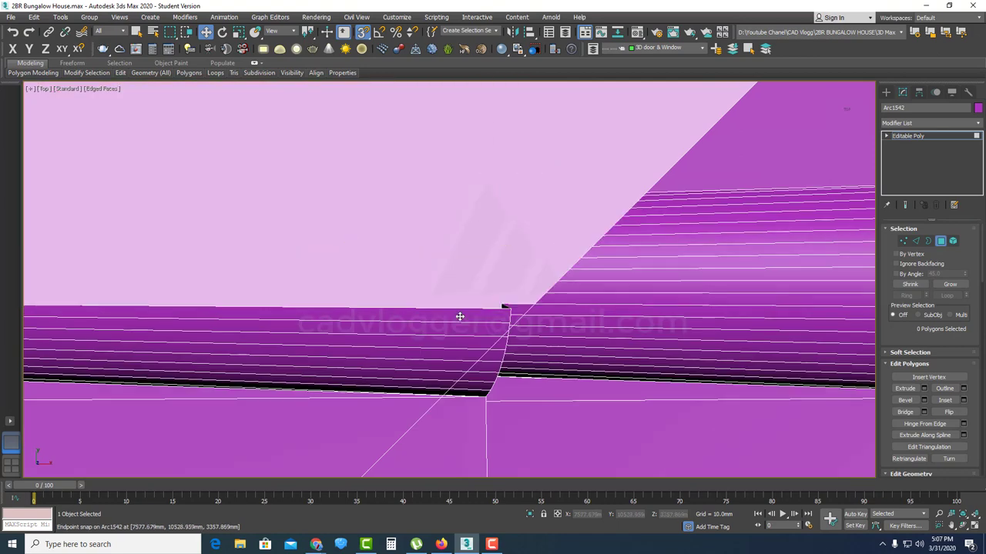
scroll(583, 149, up, 3)
scroll(593, 186, up, 2)
scroll(493, 249, down, 2)
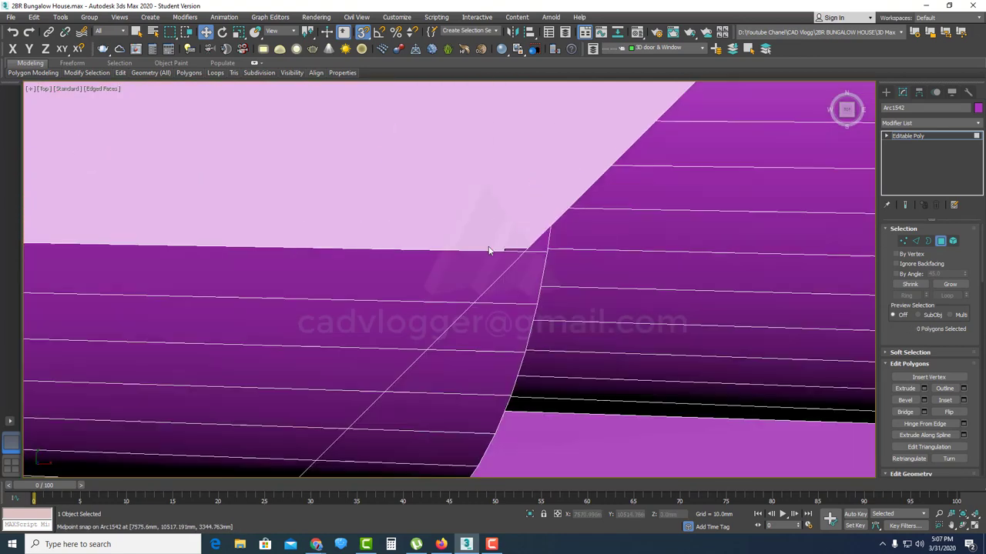
scroll(275, 299, down, 2)
scroll(577, 231, up, 3)
scroll(461, 286, down, 1)
scroll(461, 285, down, 5)
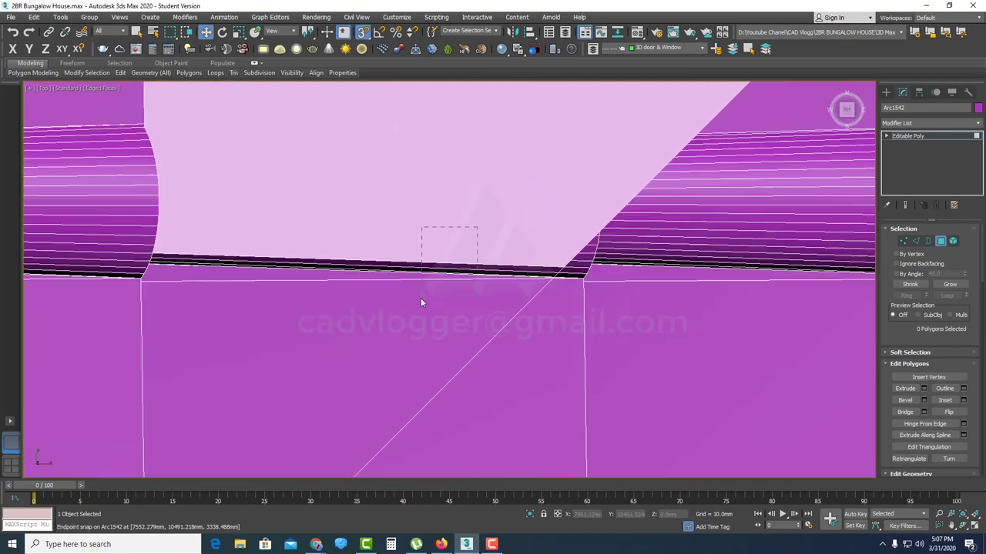
scroll(543, 229, up, 6)
key(Delete)
- Delete the ridged strips and the adjoining flat tile faces outside the hip slice in the row below
middle_drag(479, 372, 519, 253)
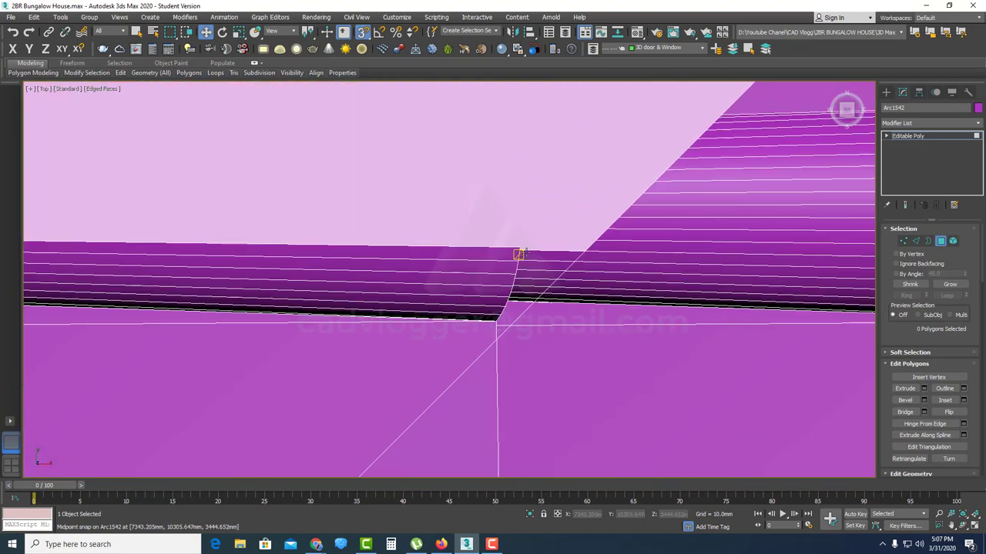
drag(519, 254, 470, 298)
key(Delete)
scroll(526, 295, up, 3)
drag(526, 220, 317, 341)
key(Delete)
scroll(512, 202, down, 3)
scroll(485, 245, down, 3)
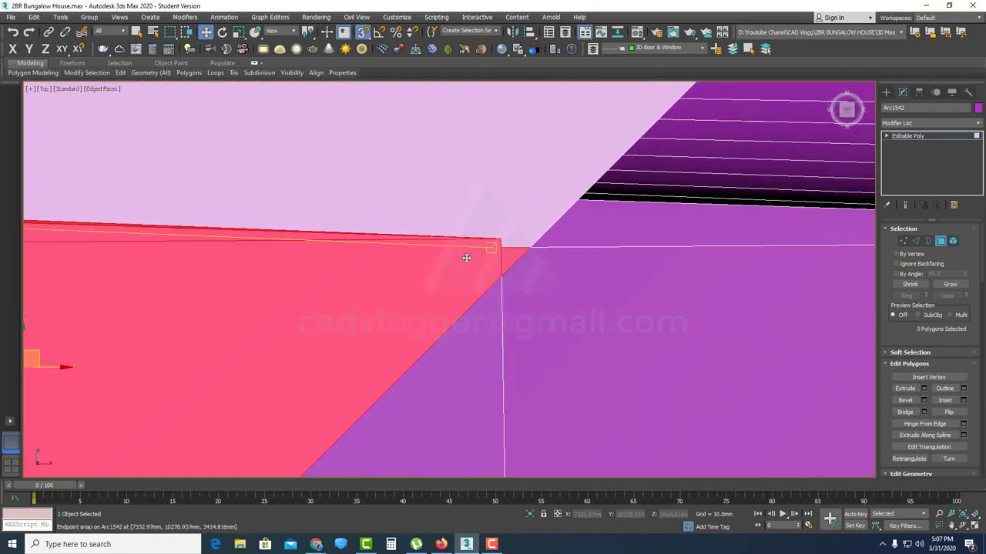
- Trim the tile polygons outside the hip slice across the middle rows, approaching the main slope's west edge
scroll(419, 251, up, 5)
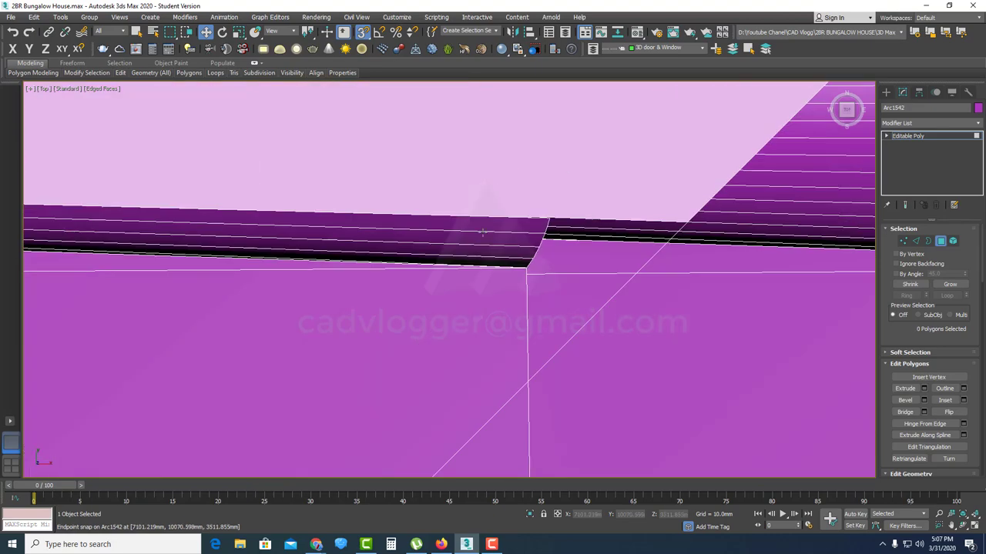
scroll(471, 264, down, 10)
scroll(489, 194, up, 6)
scroll(463, 216, up, 5)
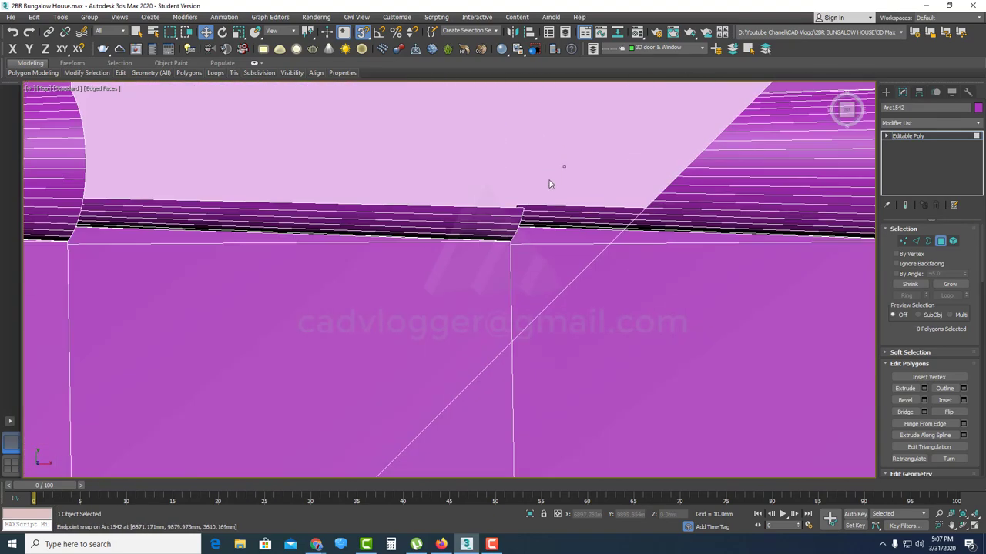
scroll(405, 286, down, 9)
scroll(497, 185, up, 3)
scroll(396, 286, up, 5)
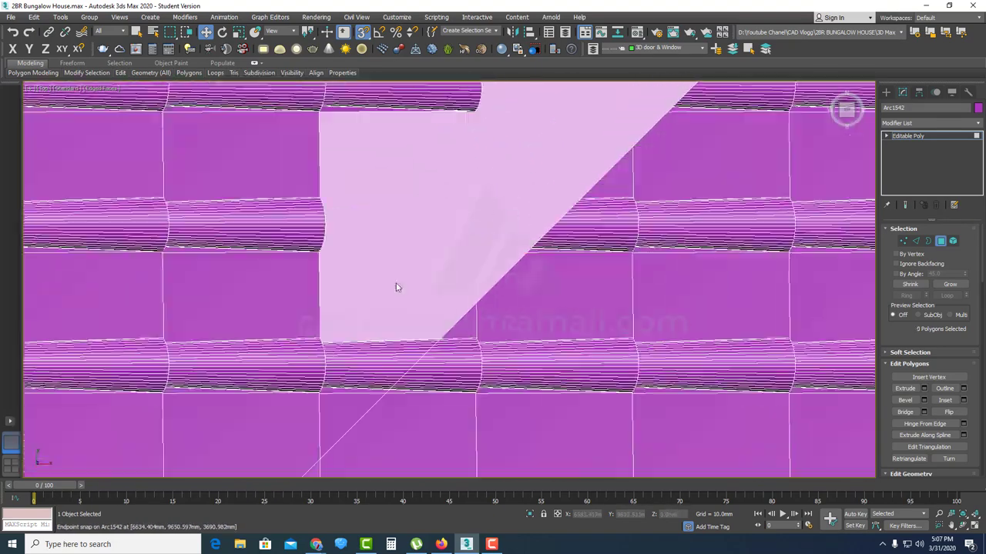
scroll(383, 277, down, 8)
scroll(432, 221, up, 5)
drag(431, 221, 430, 228)
key(Delete)
middle_drag(438, 221, 591, 45)
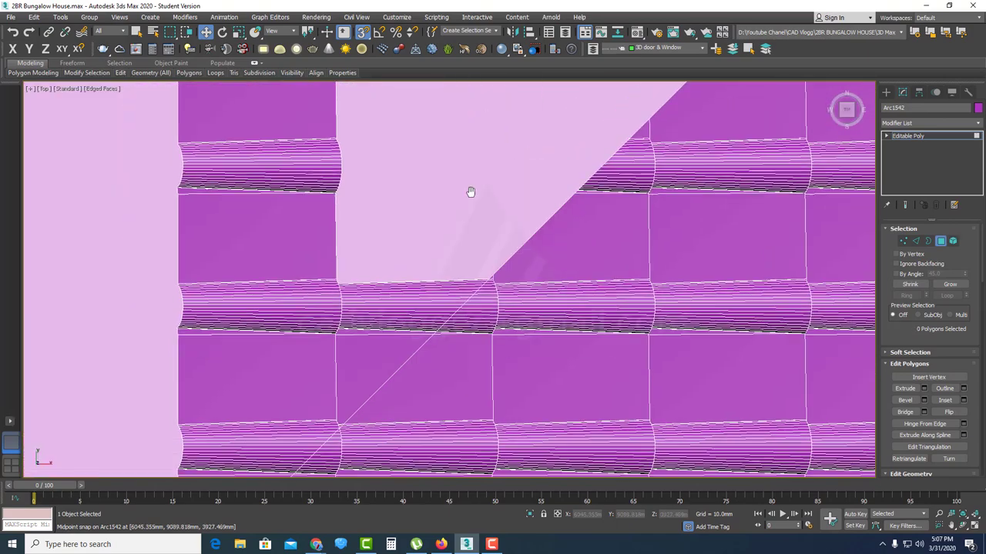
- Delete the last block of tile polygons between the hip slice and the main slope's west edge
drag(491, 104, 281, 335)
key(Delete)
key(Delete)
middle_drag(299, 433, 406, 268)
scroll(407, 268, up, 5)
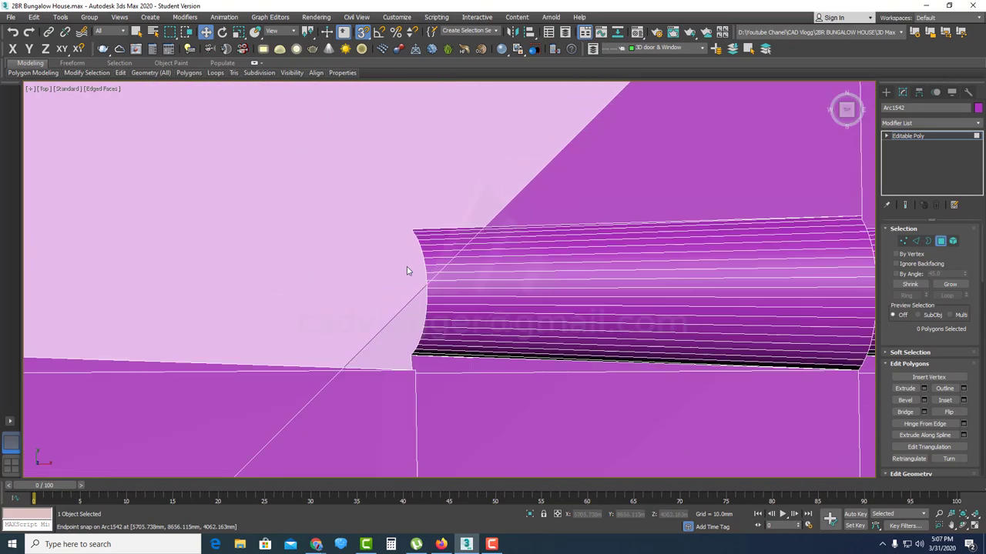
- Remove the leftover ridge polygons outside the hip slice at the junction with the western projection
drag(487, 125, 386, 258)
key(Delete)
scroll(451, 253, up, 2)
drag(457, 244, 450, 334)
key(Delete)
scroll(443, 310, up, 4)
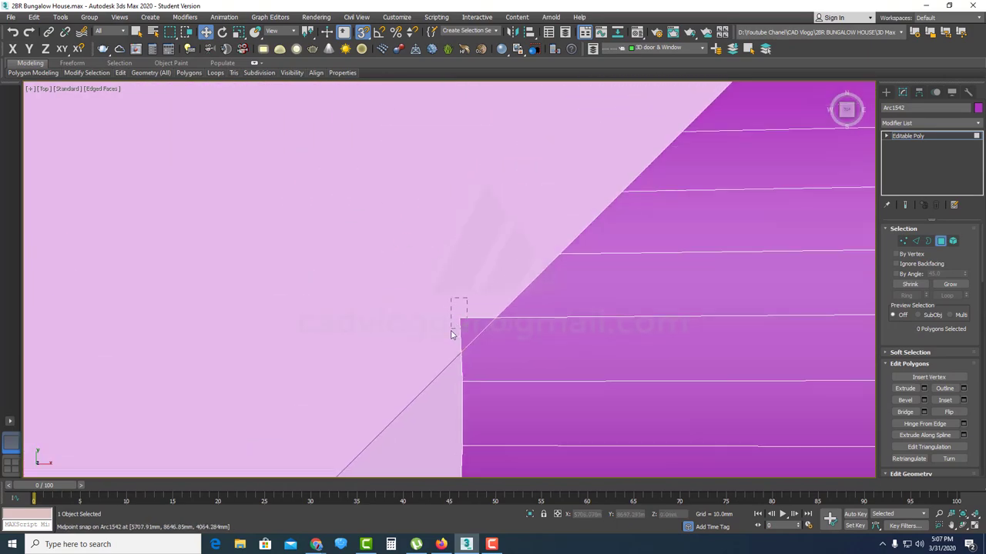
key(Delete)
- Delete the flat tile faces and upper ridge polygons outside the slice in the western projection's first row
scroll(445, 264, down, 14)
middle_drag(424, 263, 538, 186)
scroll(538, 187, up, 3)
drag(502, 172, 433, 219)
key(Delete)
scroll(444, 297, up, 3)
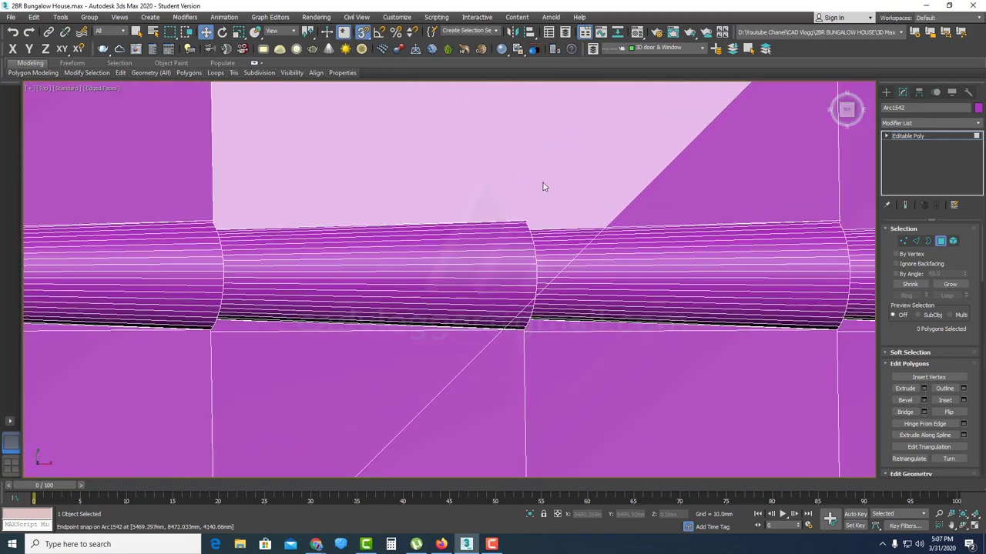
drag(543, 183, 477, 271)
key(Delete)
- Delete the remaining ridge strips and tile faces beyond the slice around the western projection's first tile joint
scroll(545, 174, up, 2)
drag(555, 137, 501, 282)
key(Delete)
scroll(543, 179, up, 3)
key(Delete)
scroll(512, 247, down, 5)
drag(482, 183, 495, 260)
key(Delete)
scroll(497, 258, down, 5)
- Remove the small overlap slivers left along the slice at the western projection's first tile joint
scroll(515, 238, up, 9)
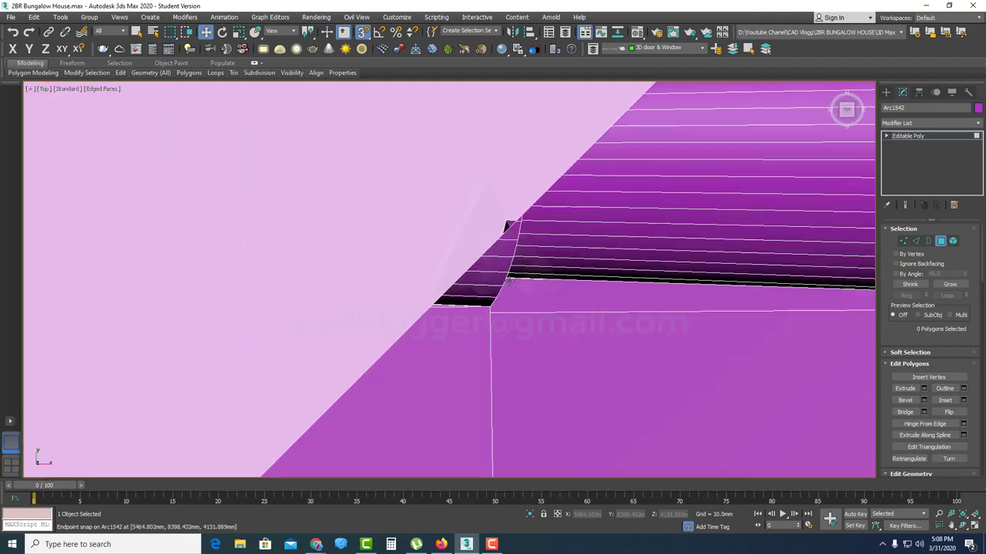
drag(481, 151, 434, 184)
key(Delete)
scroll(466, 241, down, 4)
scroll(468, 240, up, 8)
middle_drag(495, 248, 631, 311)
key(Delete)
drag(514, 221, 597, 176)
- Delete the next block of tile polygons outside the northern hip slice, below the trimmed first joint
scroll(479, 269, down, 9)
scroll(482, 277, down, 3)
drag(452, 231, 451, 232)
key(Delete)
- Delete the ridge strips and flat tile faces beyond the slice around the tile joint in the next row
scroll(593, 259, up, 8)
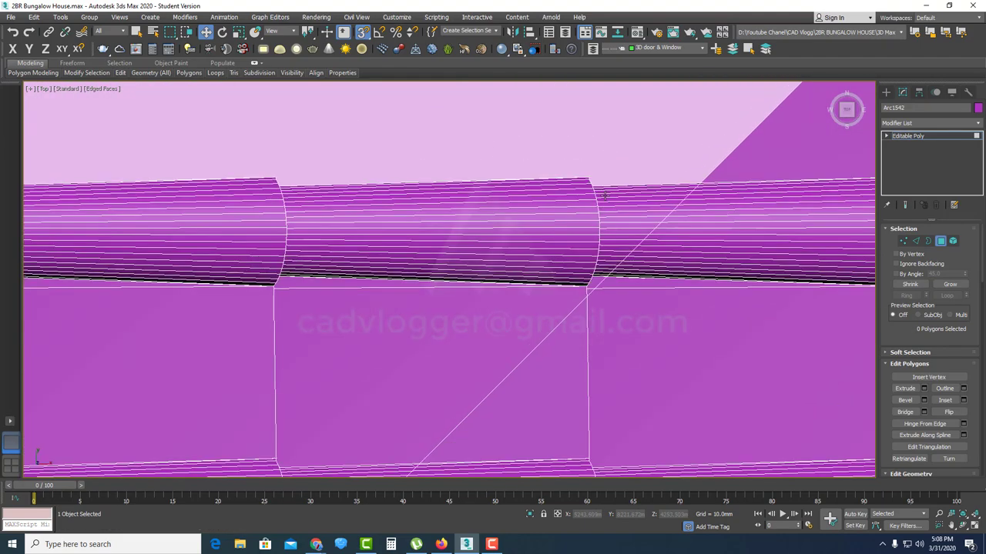
drag(621, 166, 577, 251)
key(Delete)
scroll(593, 270, up, 4)
drag(627, 221, 553, 296)
key(Delete)
drag(636, 260, 529, 351)
key(Delete)
- Delete the tile block outside the slice one row further down, together with the ridge polygons at its joint
scroll(503, 323, down, 9)
middle_drag(501, 322, 655, 241)
drag(609, 181, 451, 292)
key(Delete)
scroll(593, 275, up, 6)
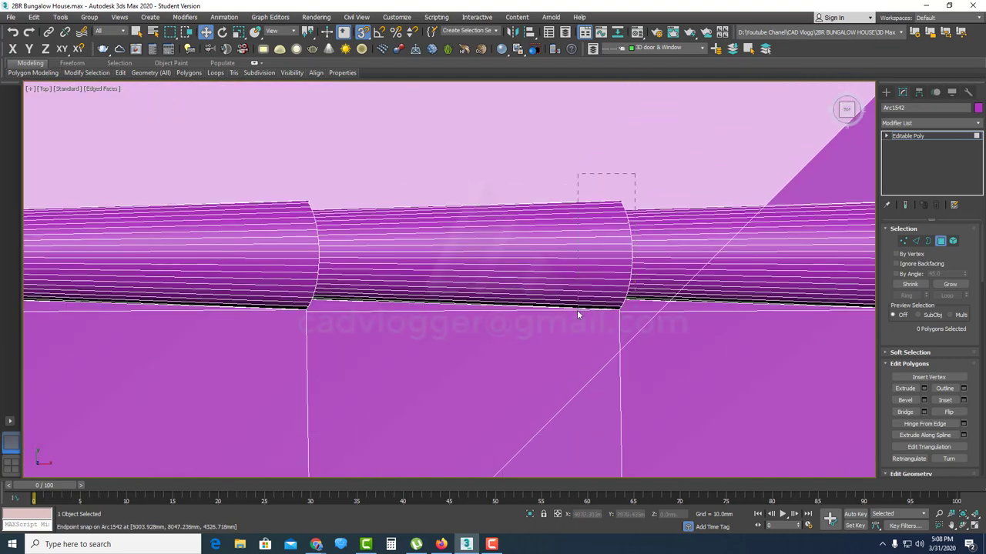
drag(578, 314, 569, 321)
key(Delete)
- Clear the ridge and flat tile polygons outside the slice in the following row towards the roof's western hip apex
scroll(572, 308, down, 6)
middle_drag(440, 351, 528, 257)
drag(590, 149, 504, 211)
key(Delete)
scroll(580, 293, up, 6)
drag(590, 228, 447, 365)
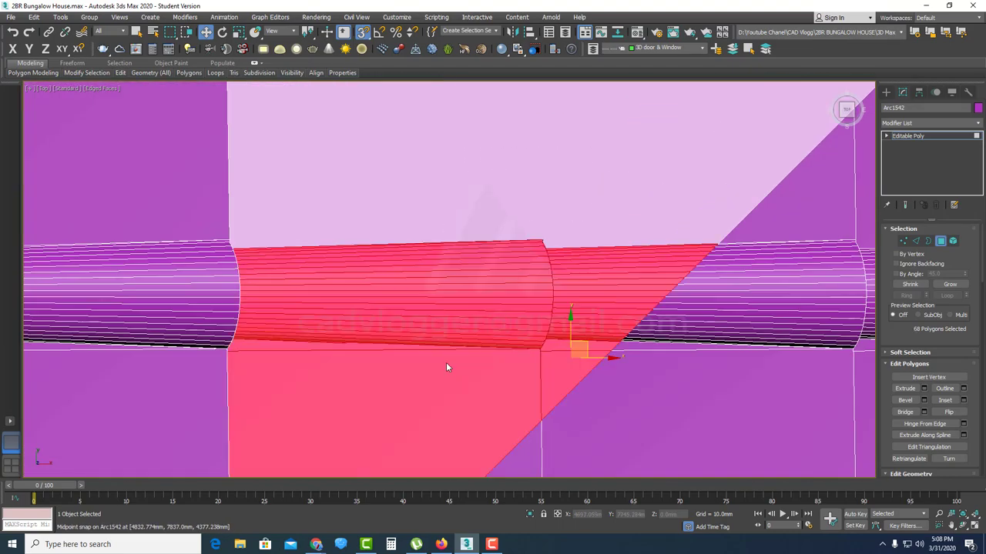
scroll(493, 323, down, 4)
click(538, 283)
- Delete the block of tile rows still standing between the mesh's western edge and the northern slice
drag(252, 193, 252, 193)
scroll(449, 248, down, 3)
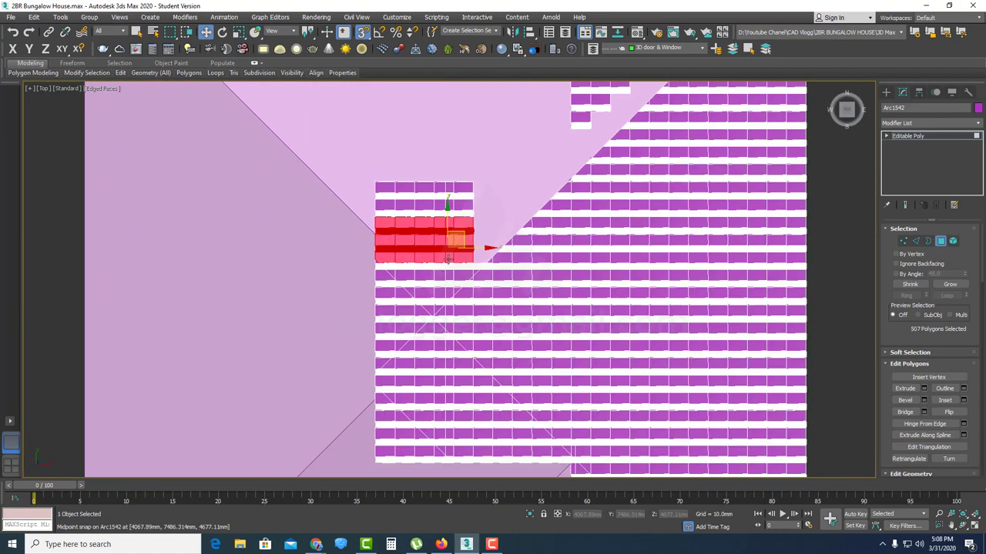
drag(326, 236, 325, 236)
key(Delete)
- Delete the tile polygons beyond the slice in the rows just above the western hip apex
scroll(429, 287, up, 5)
scroll(562, 211, up, 3)
drag(561, 214, 494, 281)
key(Delete)
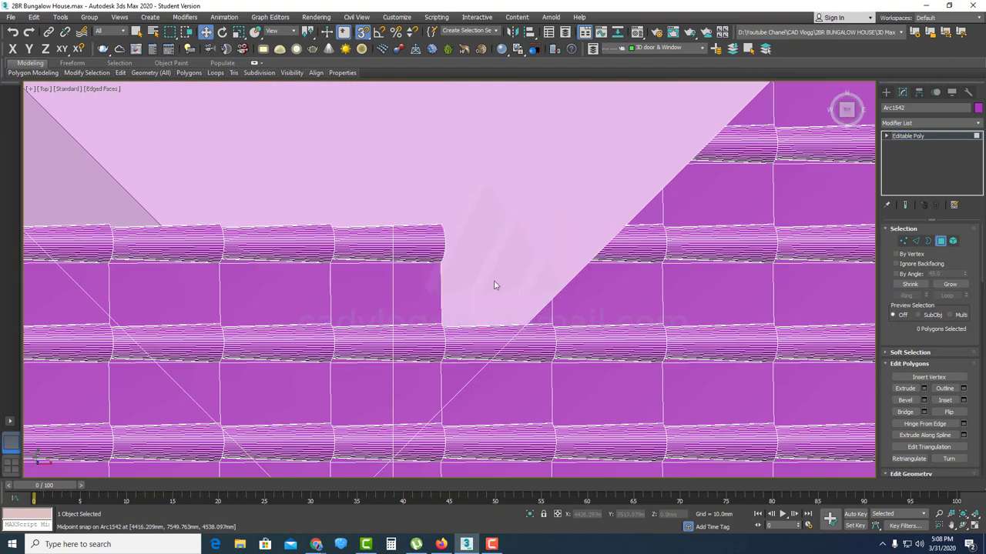
scroll(396, 370, down, 3)
scroll(390, 280, up, 5)
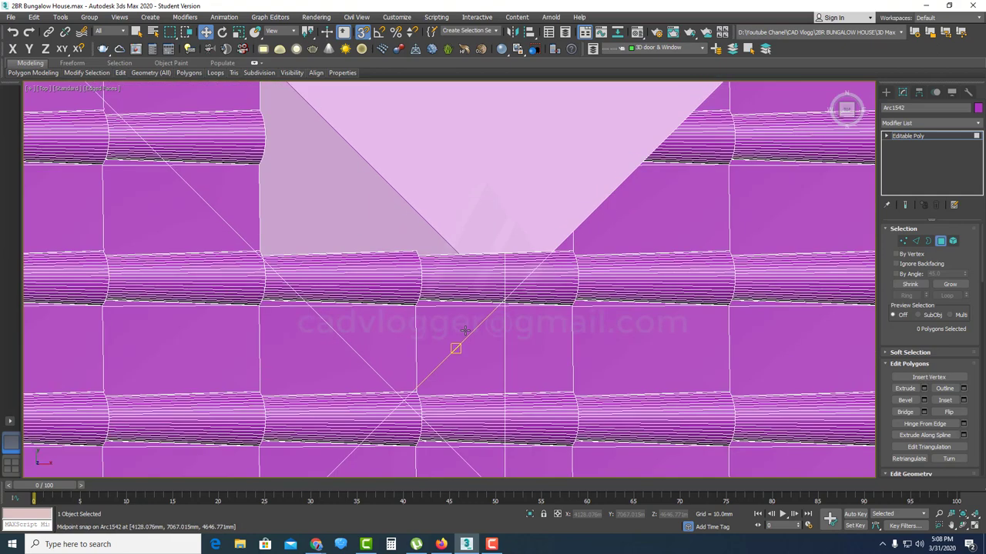
- Delete the ridge and flat tile polygons outside the slice in the row that meets the hip apex
scroll(502, 237, up, 3)
drag(532, 198, 457, 280)
key(Delete)
scroll(506, 298, up, 4)
drag(529, 237, 503, 357)
key(Delete)
- Remove the leftover tile polygons directly beside the hip apex
scroll(504, 360, down, 3)
scroll(487, 215, up, 2)
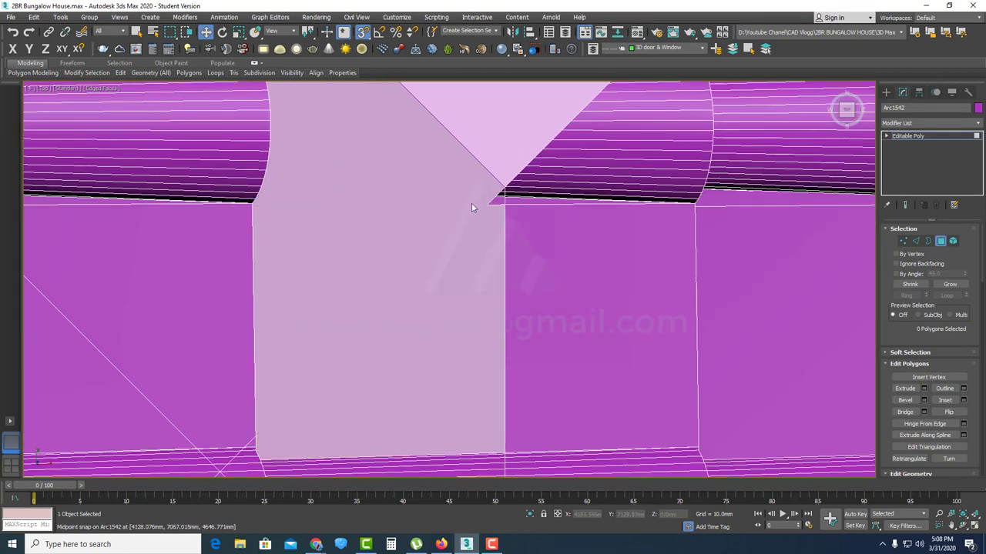
scroll(466, 177, up, 3)
drag(461, 147, 460, 147)
key(Delete)
scroll(528, 156, up, 5)
scroll(580, 133, up, 2)
drag(606, 156, 562, 189)
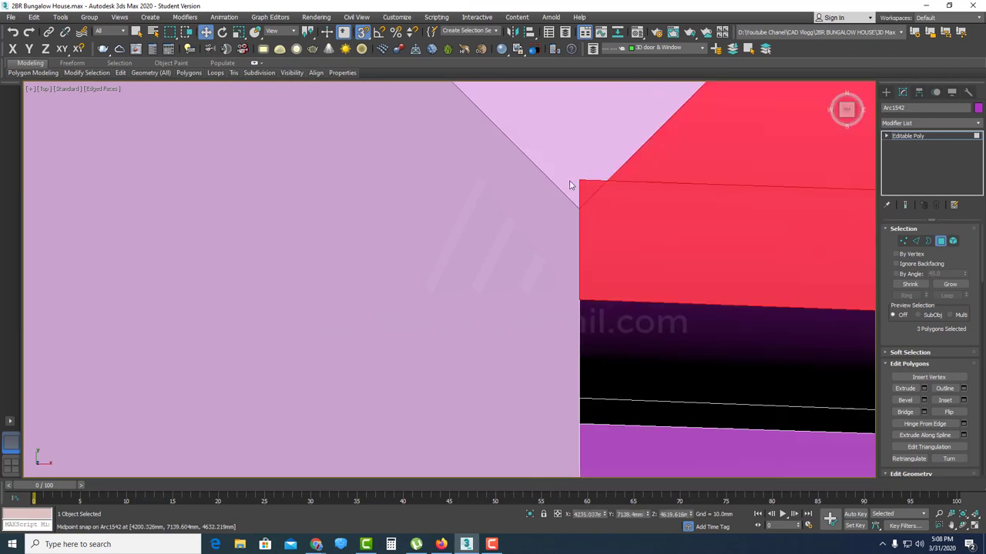
click(570, 184)
scroll(484, 220, down, 5)
scroll(481, 226, down, 6)
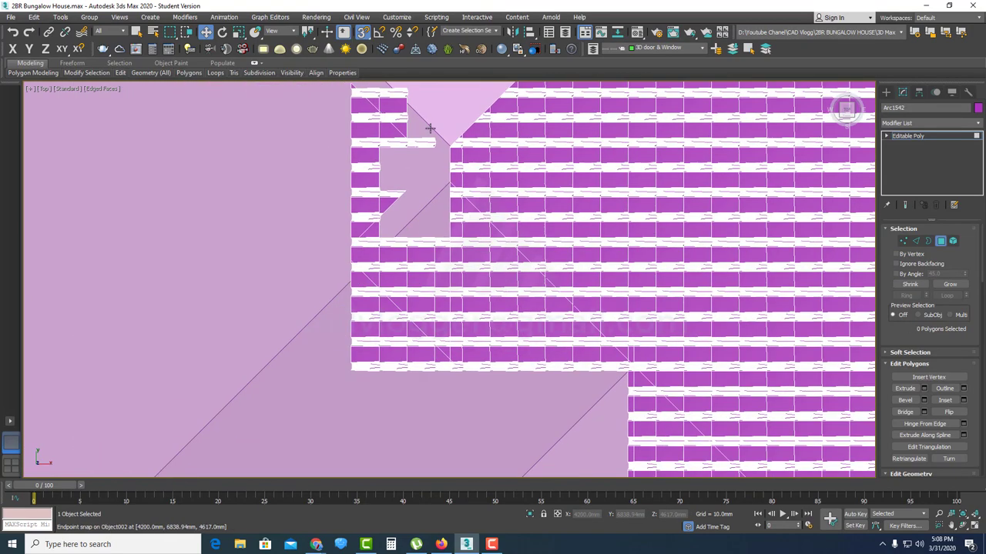
- Delete the remaining strip of tile polygons west of the vertical slice through the hip apex
middle_drag(414, 174, 370, 251)
drag(413, 116, 231, 445)
key(Delete)
- Delete the tile blocks outside the southern hip slice in the lowest rows above the roof's stepped corner
middle_drag(461, 377, 422, 277)
scroll(527, 354, up, 5)
drag(531, 341, 403, 194)
key(Delete)
middle_drag(480, 291, 511, 461)
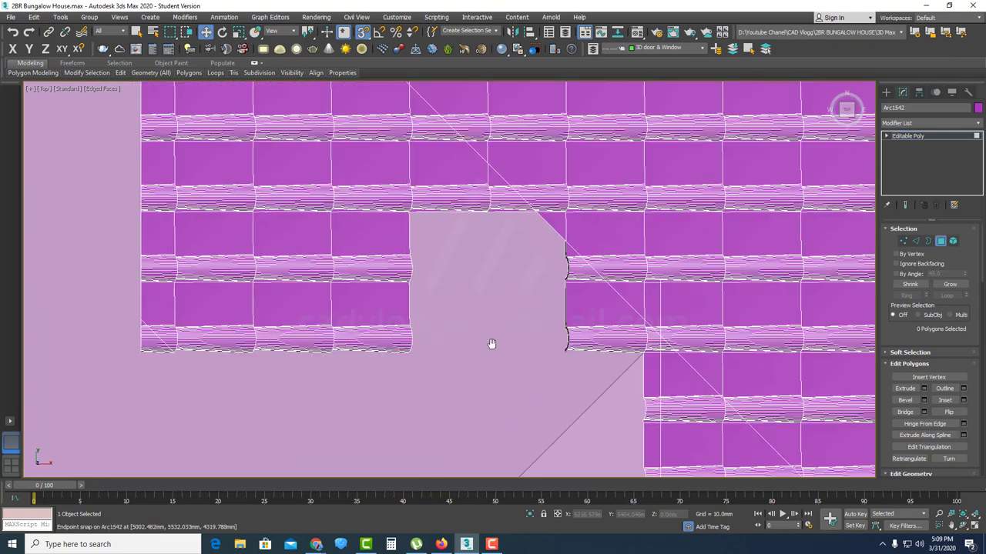
drag(487, 375, 399, 292)
key(Delete)
- Delete the remaining tile blocks outside the southern slice, working row by row up to the hip apex
scroll(399, 293, down, 4)
drag(418, 394, 213, 302)
key(Delete)
scroll(388, 277, up, 5)
drag(394, 304, 231, 241)
key(Delete)
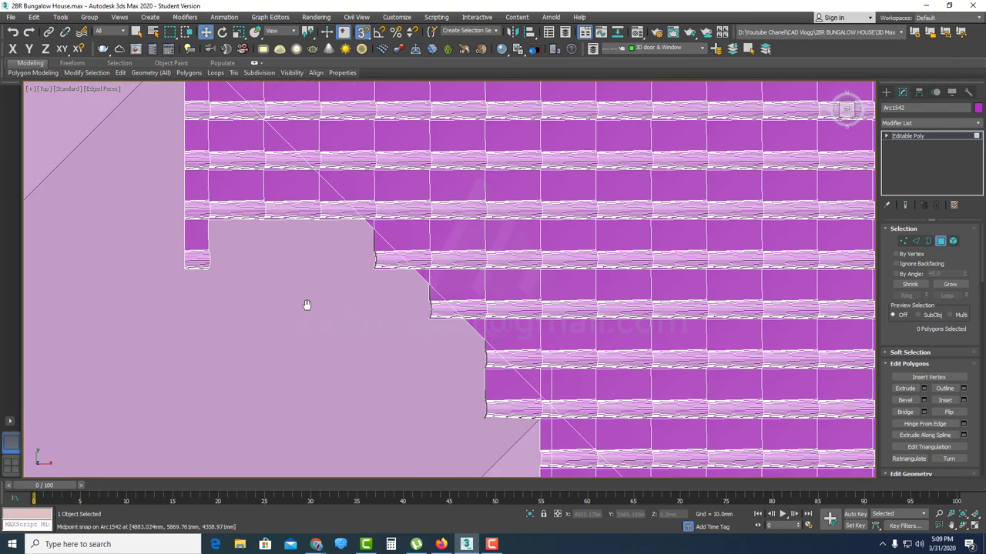
drag(343, 375, 236, 220)
- Delete the ridge polygons outside the southern slice at the first tile joint below the apex
scroll(385, 344, up, 8)
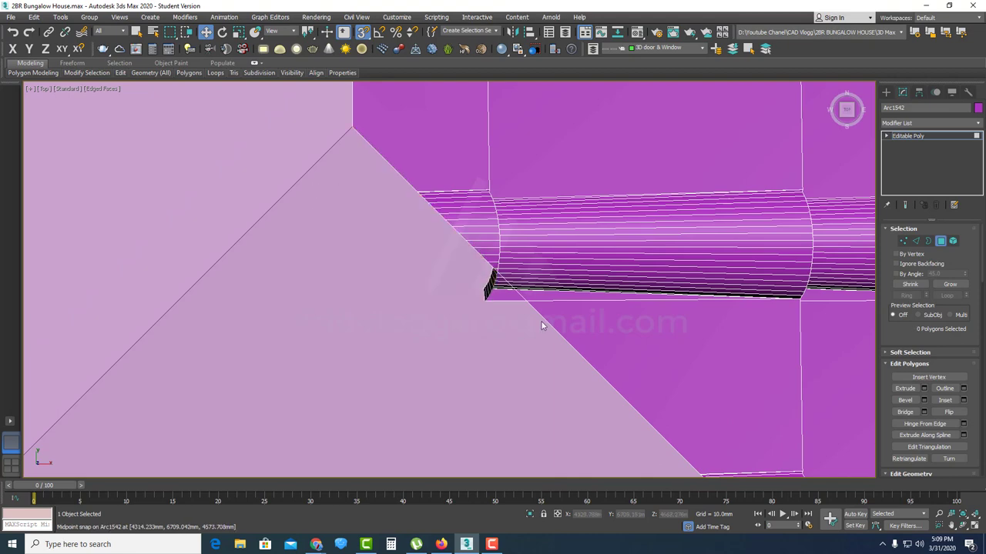
drag(401, 243, 396, 233)
key(Delete)
scroll(427, 265, up, 4)
drag(426, 266, 276, 159)
key(Delete)
- Remove the overlap slivers at that first joint and clear the tile pieces outside the slice in the rows below
middle_drag(345, 149, 339, 298)
scroll(339, 298, up, 2)
drag(417, 298, 373, 263)
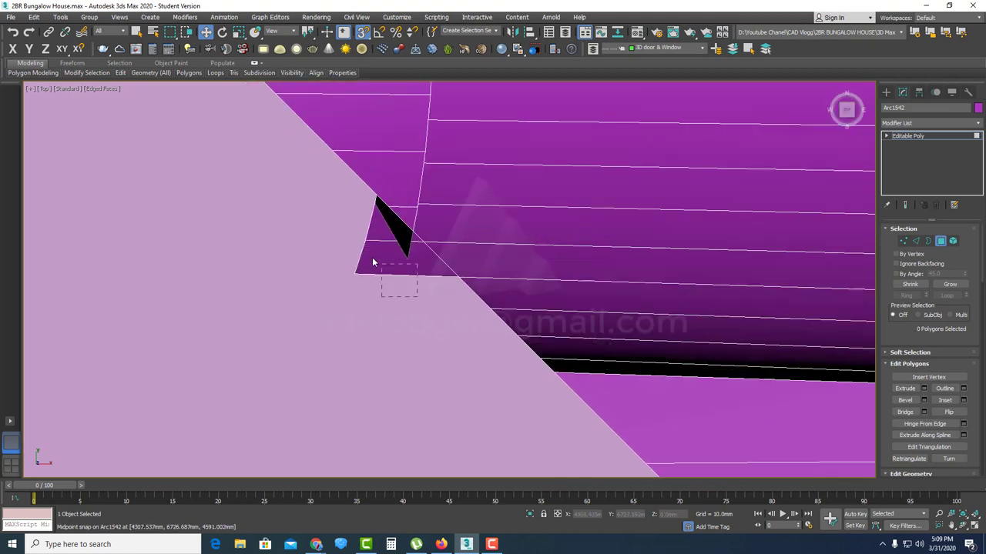
scroll(363, 239, down, 6)
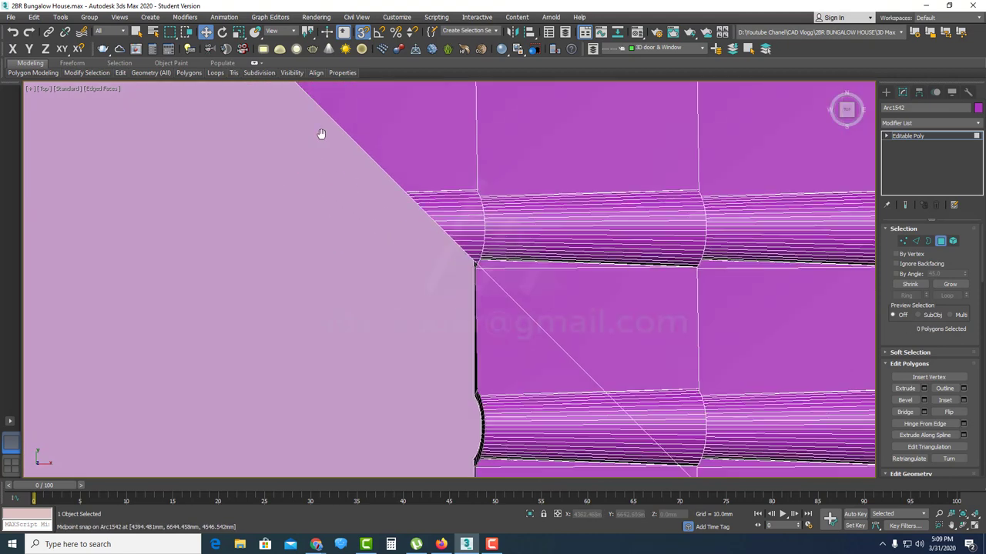
scroll(355, 212, down, 5)
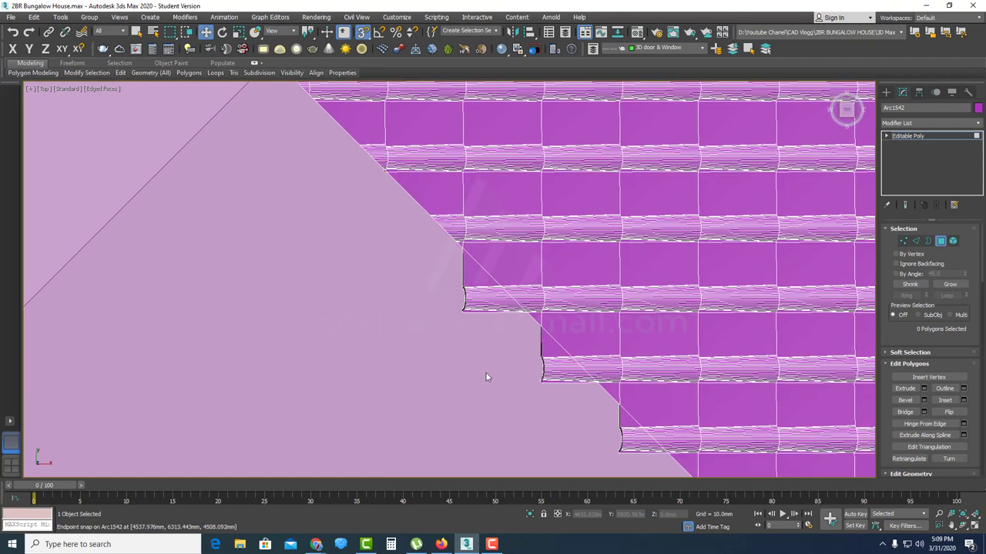
scroll(486, 378, up, 4)
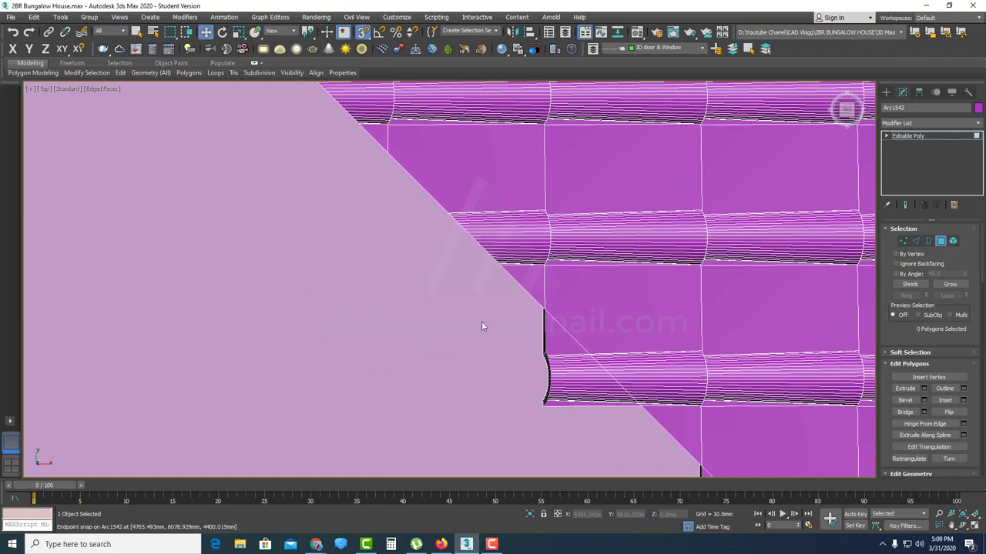
- Delete the tile pieces outside the southern slice in the last rows above the roof's stepped corner
middle_drag(482, 321, 322, 204)
drag(349, 236, 394, 289)
middle_drag(417, 304, 349, 166)
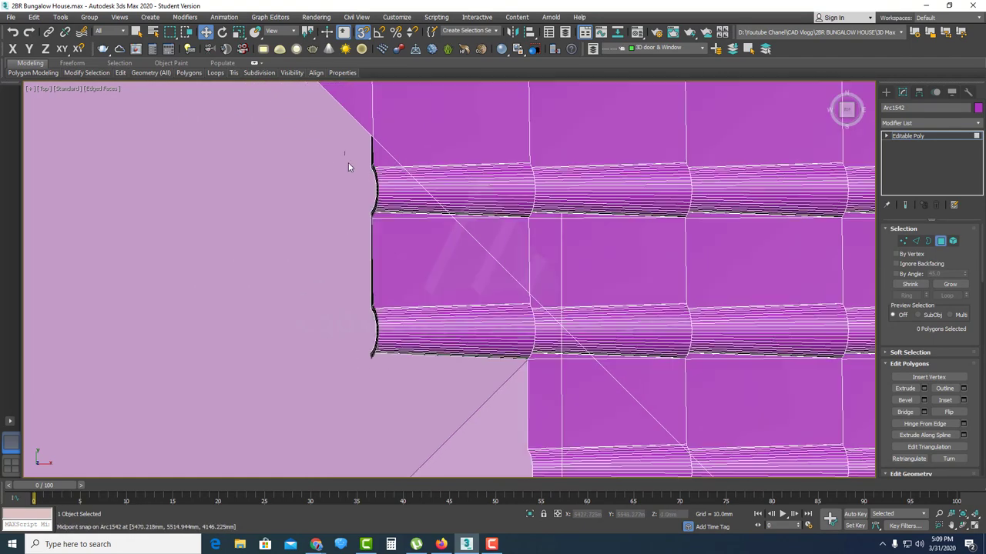
drag(381, 229, 384, 233)
key(Delete)
middle_drag(335, 299, 315, 216)
drag(315, 215, 366, 288)
key(Delete)
- Delete the narrow strip of tiles along the mesh's western edge and the small ridge pieces at the lower hip corner
middle_drag(497, 309, 410, 281)
scroll(418, 205, up, 5)
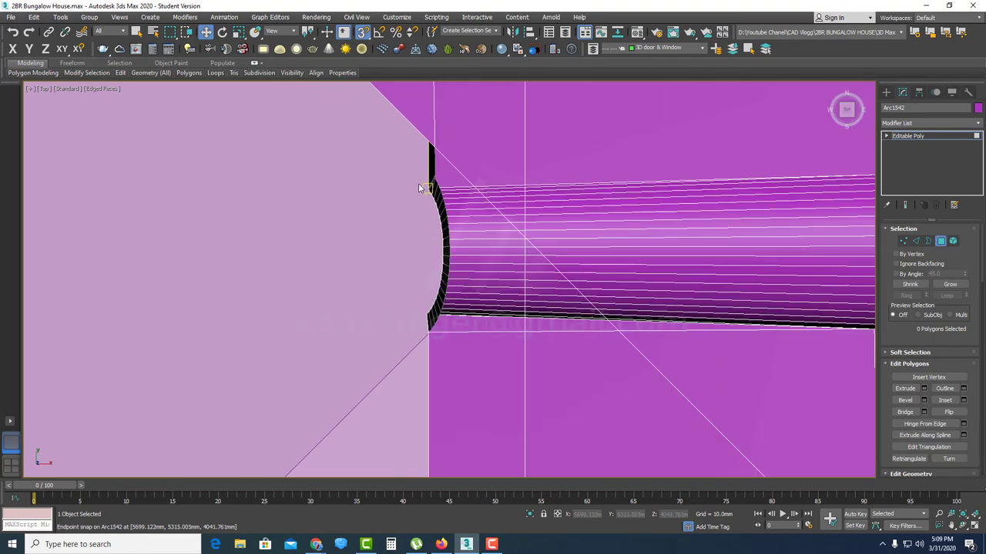
scroll(463, 379, down, 6)
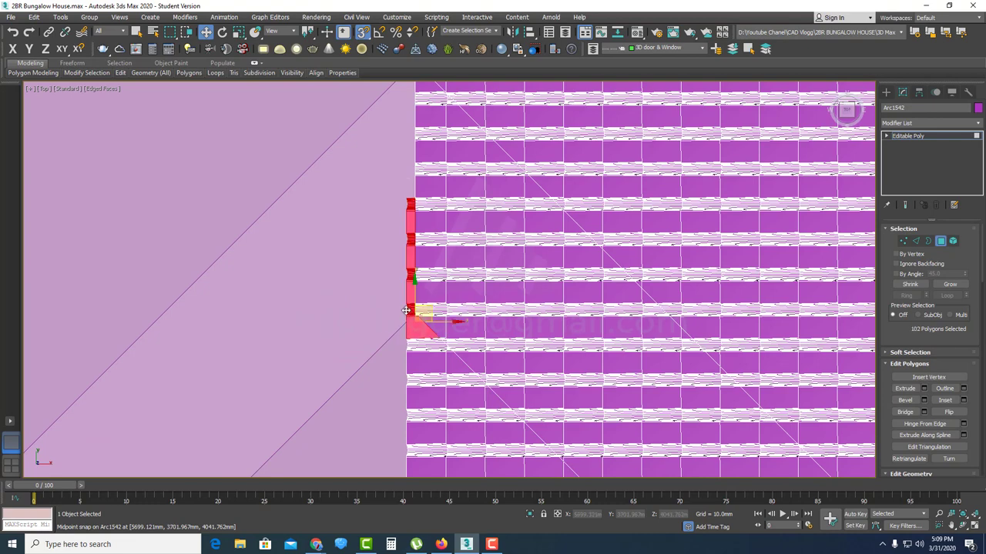
click(406, 310)
scroll(403, 298, up, 5)
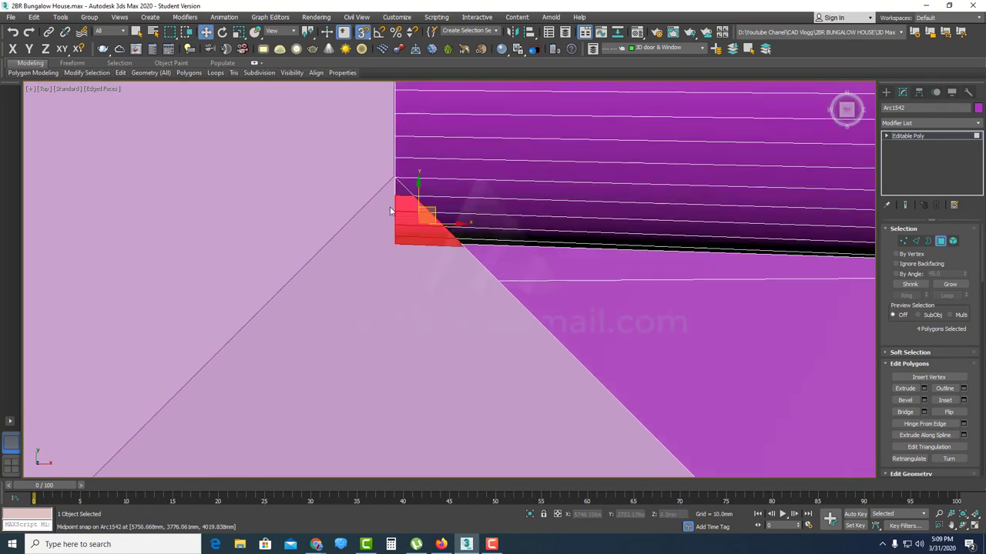
click(359, 182)
scroll(363, 206, down, 4)
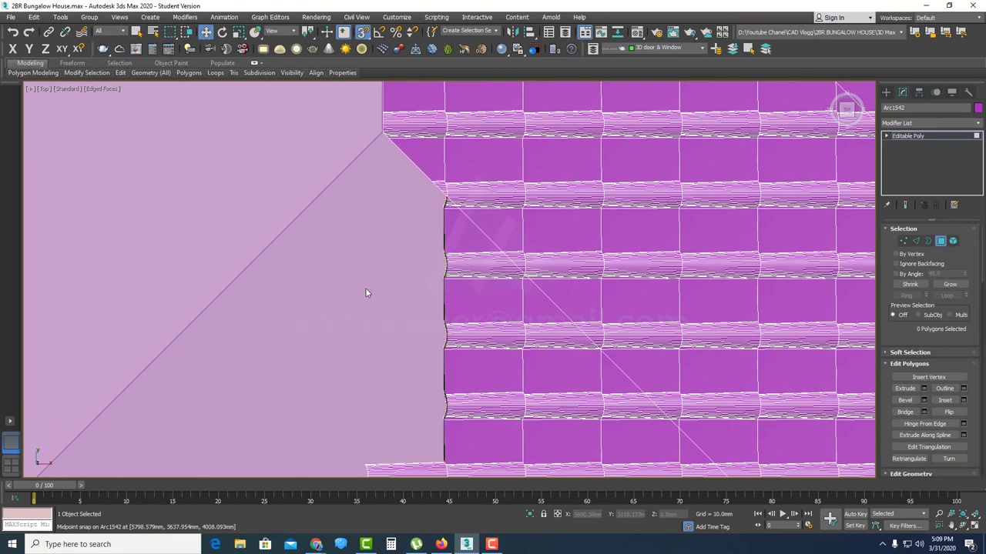
- Delete the tile columns outside the lower hip slice along the upper part of the southern roof section
scroll(316, 441, down, 4)
drag(412, 186, 413, 185)
key(Delete)
drag(394, 424, 432, 251)
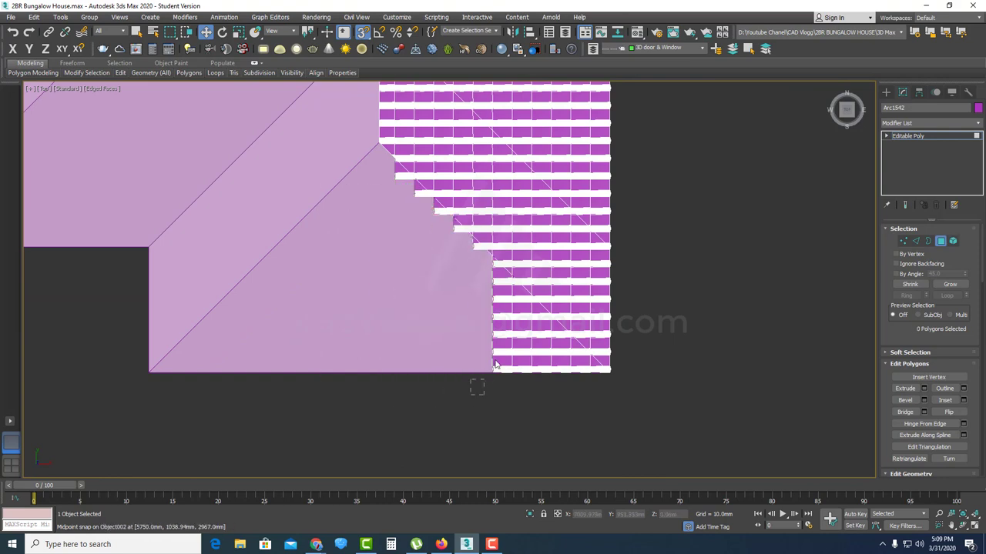
scroll(540, 368, up, 4)
drag(445, 403, 506, 230)
key(Delete)
- Delete the remaining tile columns outside the lower hip slice towards the southeast roof corner
drag(495, 381, 528, 271)
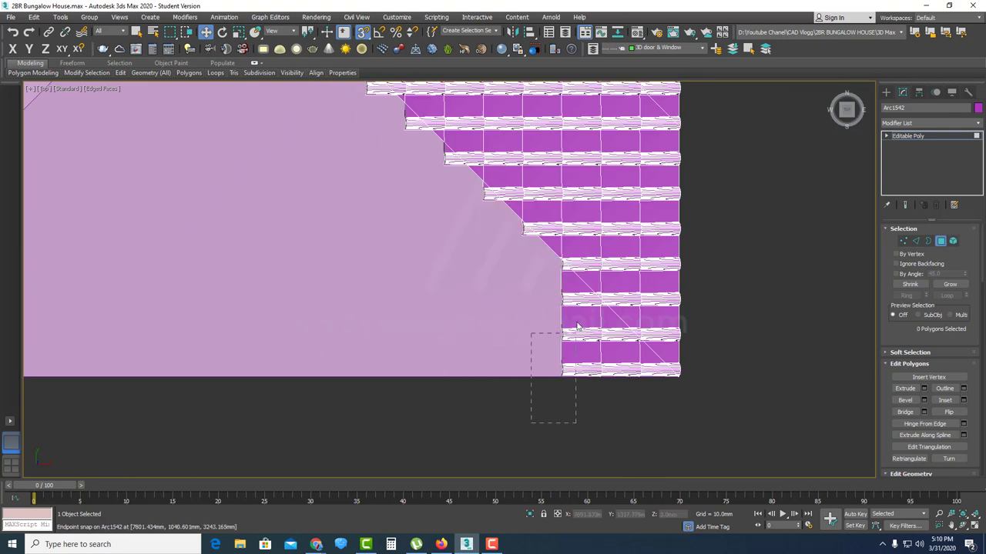
drag(576, 333, 578, 290)
middle_drag(588, 349, 473, 288)
key(Delete)
scroll(470, 331, up, 4)
drag(460, 331, 516, 195)
key(Delete)
- Delete the last tile pieces outside the slice at the southeast roof corner
scroll(477, 315, up, 2)
drag(464, 369, 526, 295)
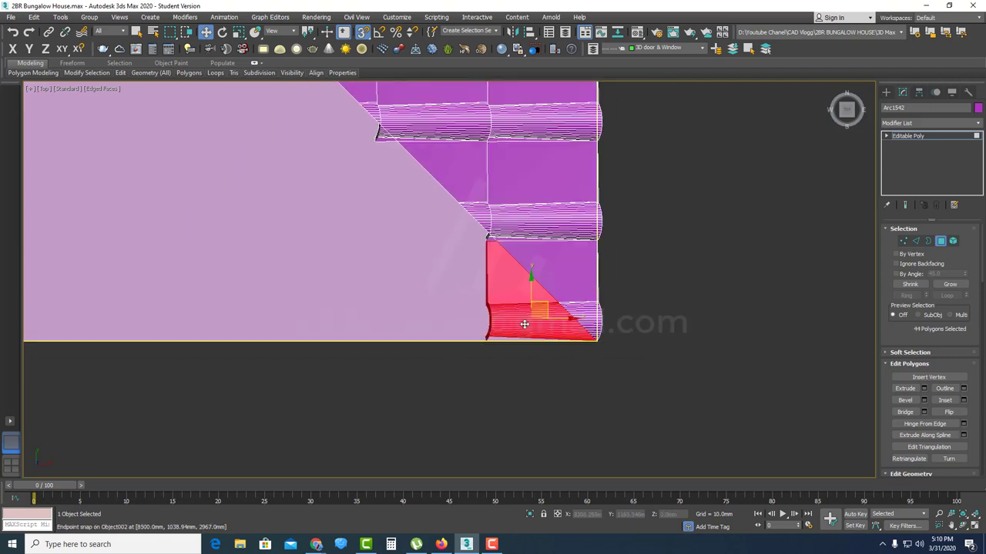
click(504, 362)
- Delete the ridge end polygons outside the slice at the first tile joint up from the southeast corner
scroll(491, 379, up, 6)
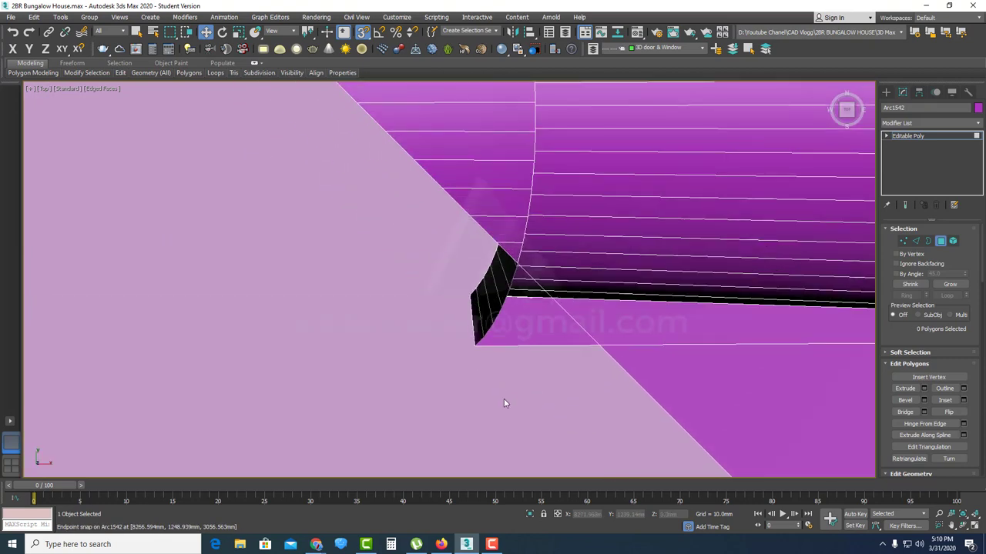
drag(515, 281, 517, 278)
scroll(520, 274, up, 2)
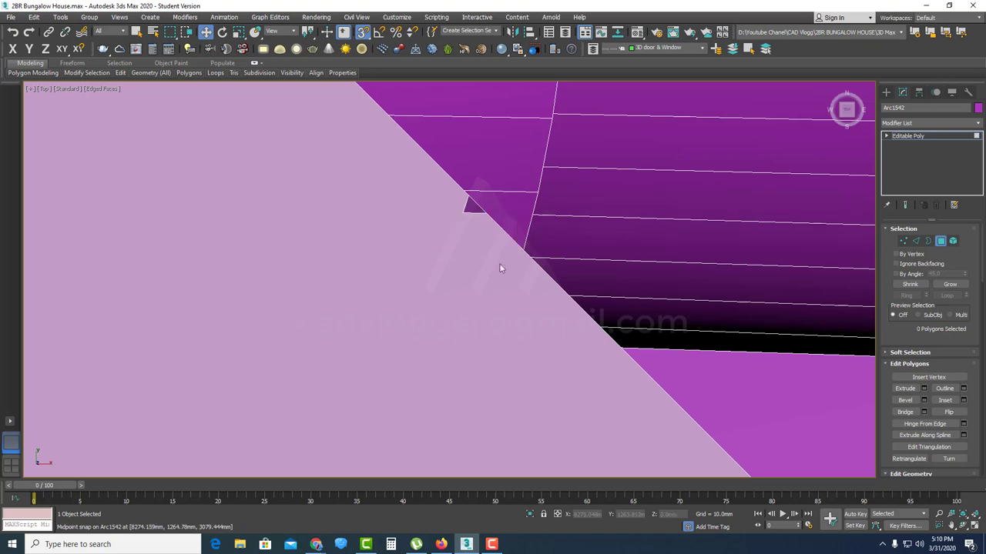
- Delete the ridge polygons and overlap slivers outside the slice at the second tile joint up from the southeast corner
scroll(459, 210, down, 4)
middle_drag(462, 216, 634, 460)
scroll(431, 266, up, 2)
drag(447, 279, 401, 203)
key(Delete)
middle_drag(400, 202, 418, 280)
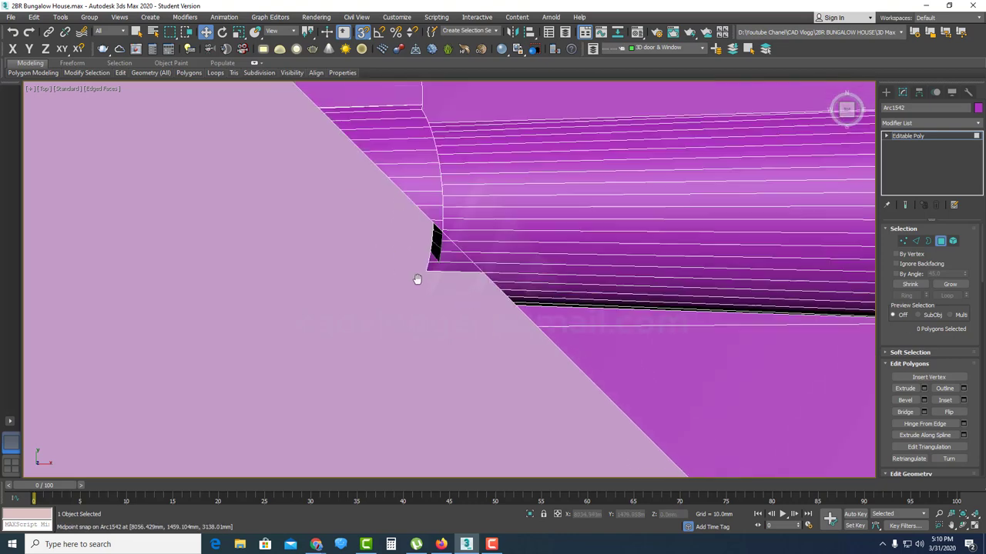
drag(490, 299, 435, 198)
key(Delete)
scroll(460, 218, up, 2)
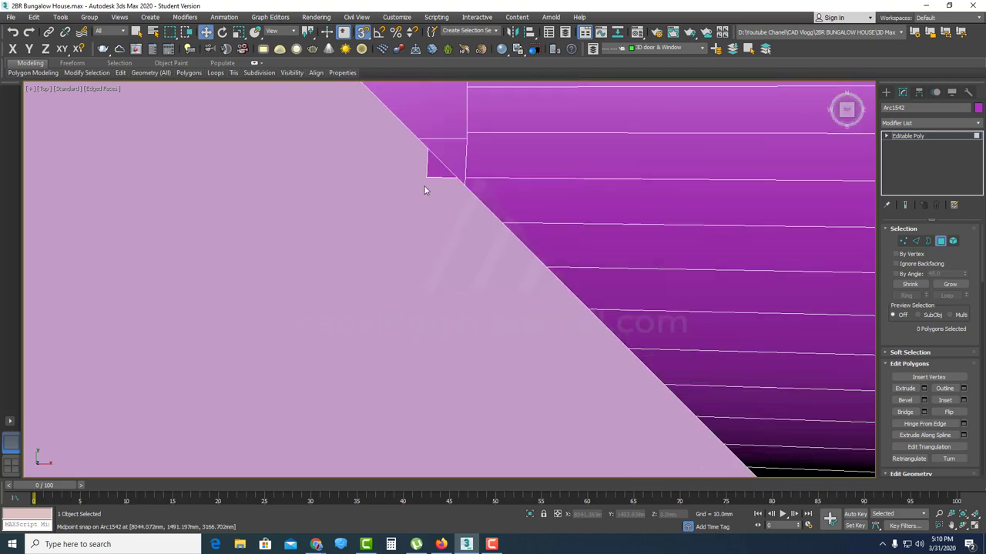
key(Delete)
- Delete the polygons outside the slice at the third tile joint up from the southeast corner
scroll(425, 193, down, 4)
middle_drag(266, 146, 444, 293)
drag(470, 344, 424, 223)
scroll(429, 259, up, 2)
scroll(429, 229, up, 3)
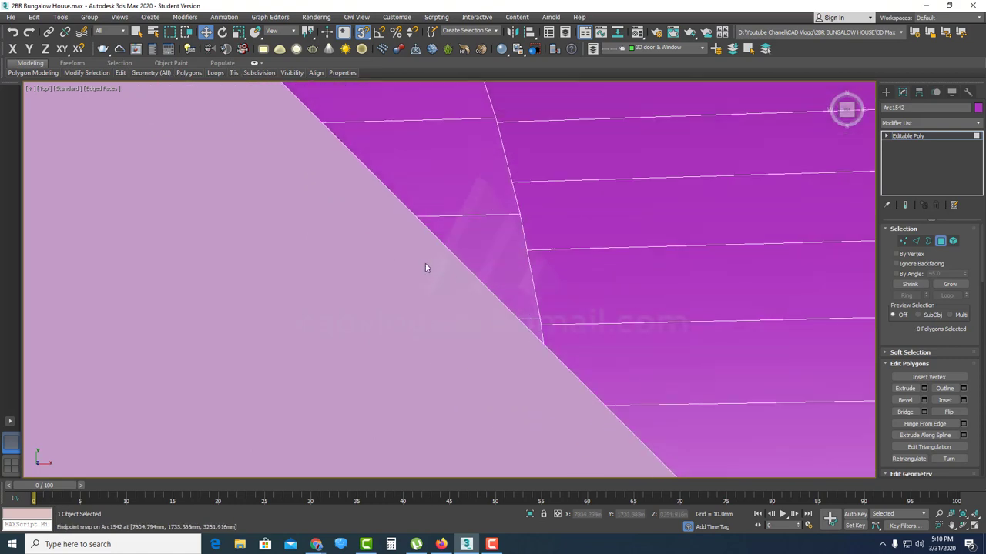
- Remove the ridge and end-face polygons outside the slice at the fourth tile joint up from the southeast corner
scroll(427, 267, down, 3)
scroll(369, 239, up, 3)
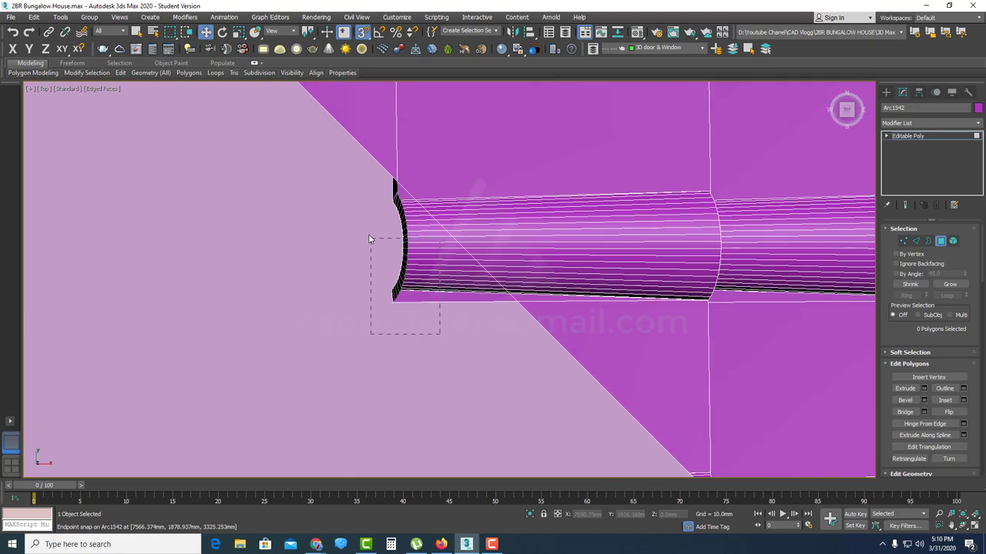
scroll(387, 227, up, 1)
drag(450, 263, 385, 199)
click(383, 214)
scroll(384, 214, up, 1)
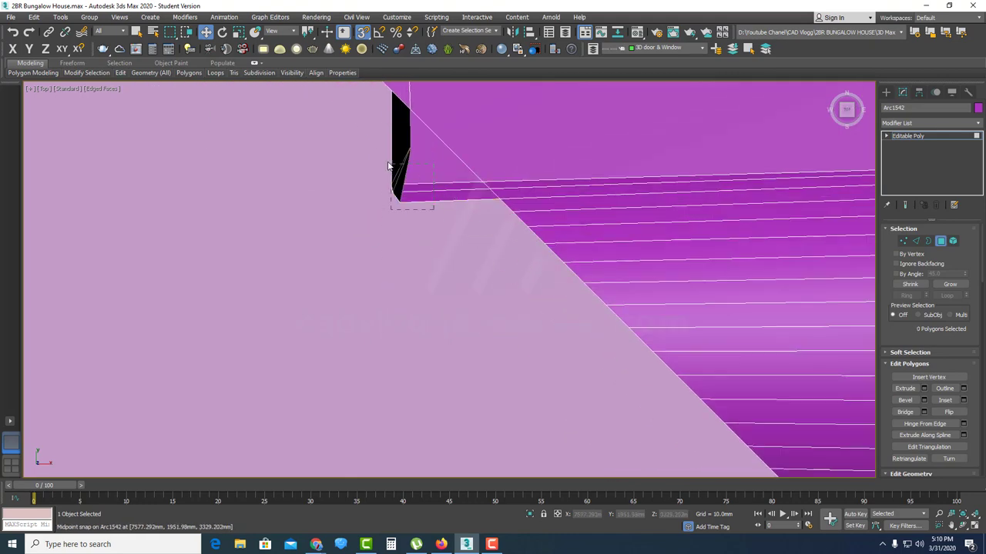
- Delete the tile pieces outside the slice in the fifth and sixth rows up from the southeast corner
scroll(379, 279, down, 4)
drag(329, 199, 328, 198)
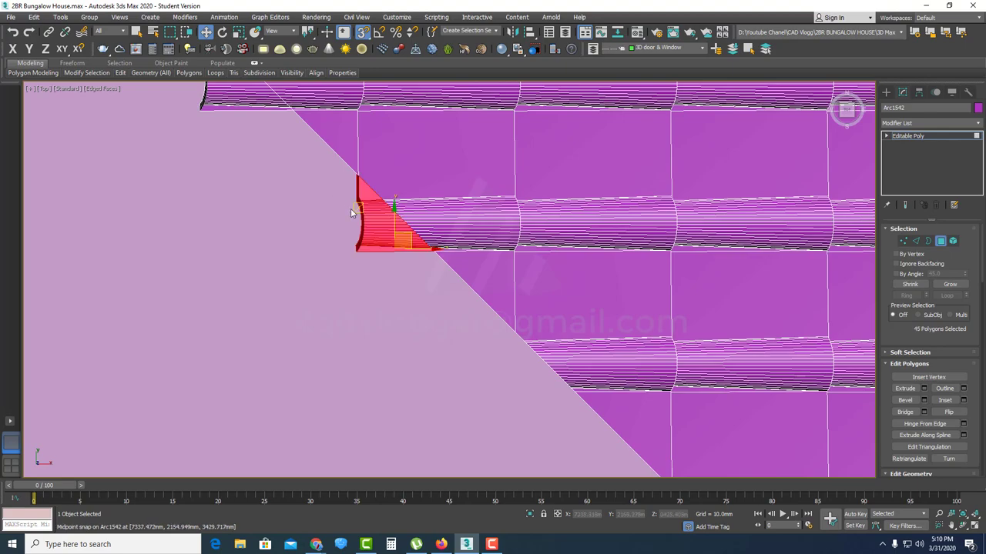
key(Delete)
scroll(392, 301, down, 3)
scroll(363, 260, up, 3)
drag(369, 300, 310, 209)
key(Delete)
- Delete the stepped tile pieces outside the slice further up the lower hip
scroll(439, 385, down, 3)
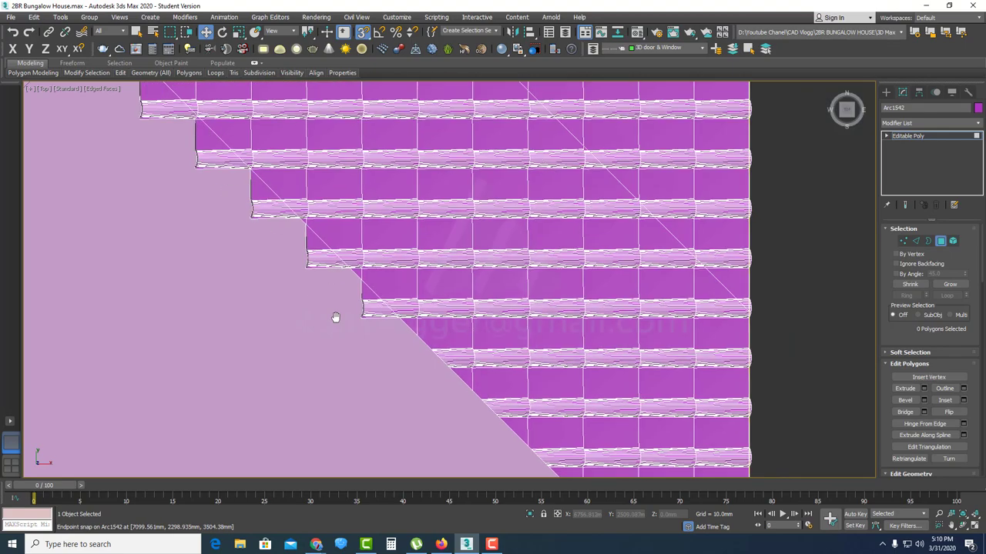
scroll(334, 314, up, 3)
scroll(381, 362, up, 3)
drag(402, 362, 328, 245)
key(Delete)
scroll(478, 439, down, 4)
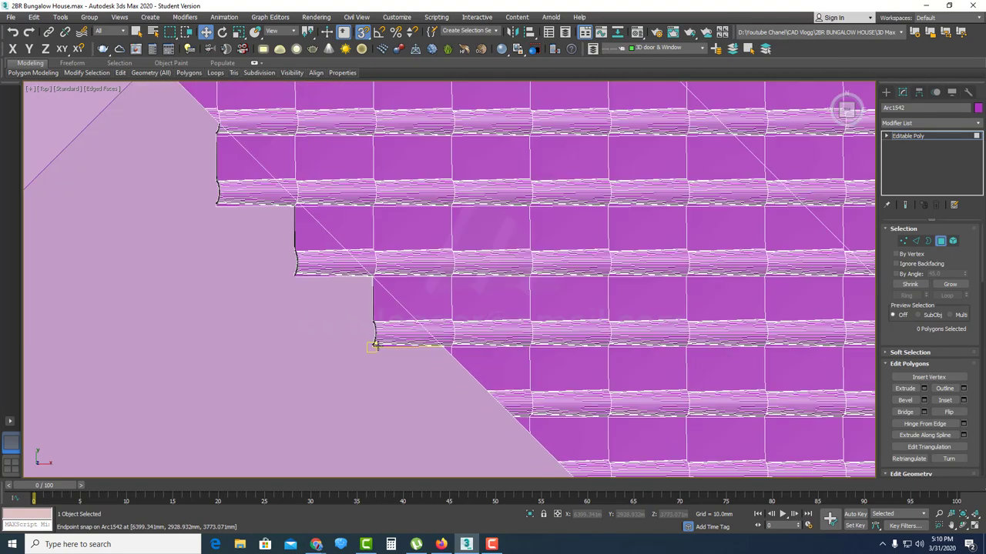
- Delete the remaining stepped tile pieces outside the slice along the upper part of the lower hip
scroll(375, 345, up, 3)
drag(394, 363, 299, 244)
key(Delete)
scroll(409, 392, up, 3)
drag(417, 420, 338, 306)
key(Delete)
scroll(339, 306, down, 3)
scroll(338, 315, up, 4)
drag(362, 359, 296, 250)
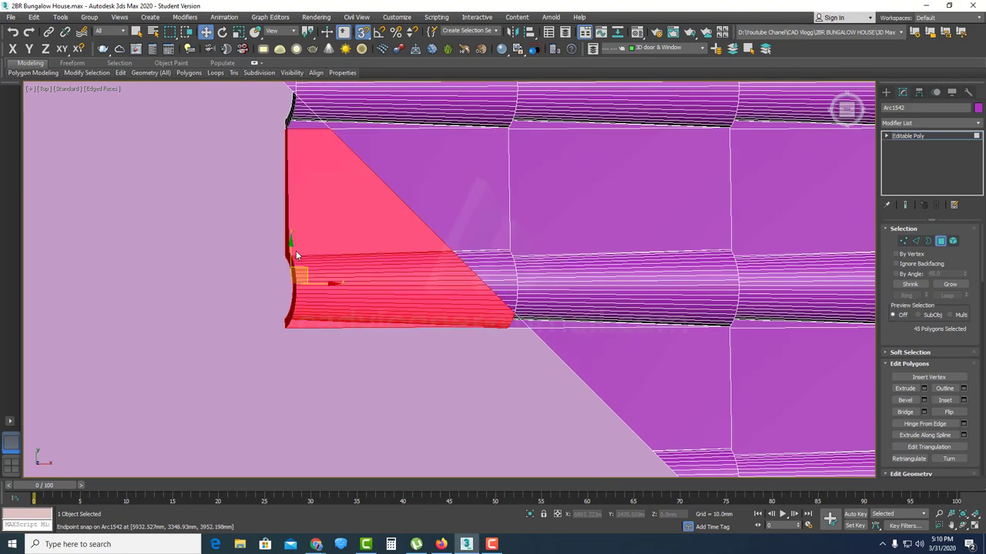
key(Delete)
- Remove the small leftover tile slivers outside the lower hip's slice near the ridge end
scroll(566, 269, up, 5)
drag(483, 365, 433, 283)
scroll(409, 246, down, 2)
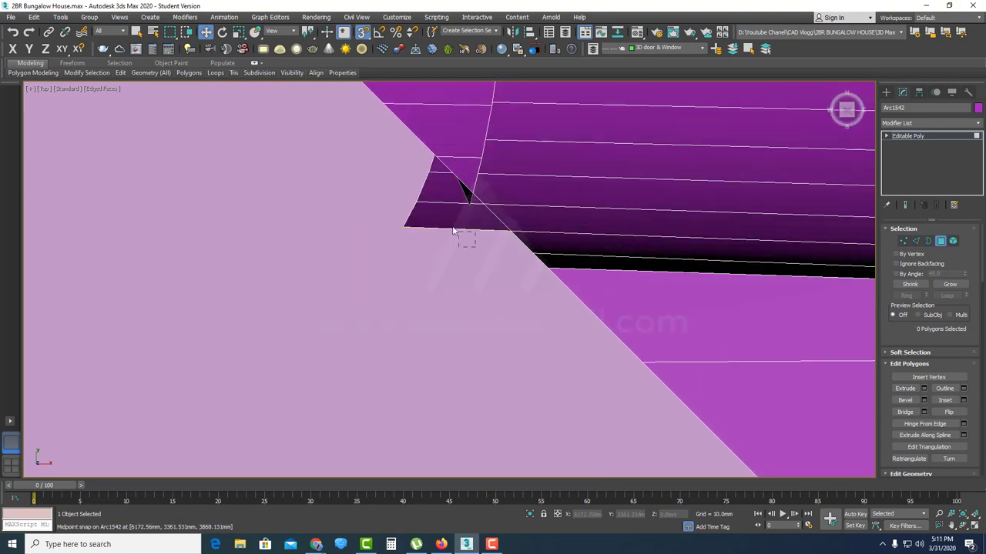
scroll(418, 303, down, 5)
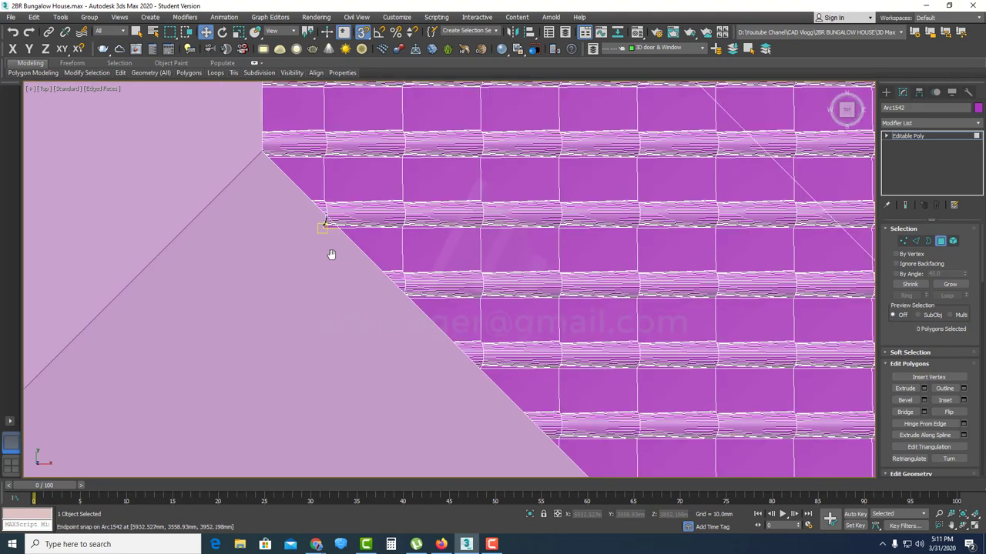
scroll(331, 254, up, 4)
scroll(332, 223, up, 2)
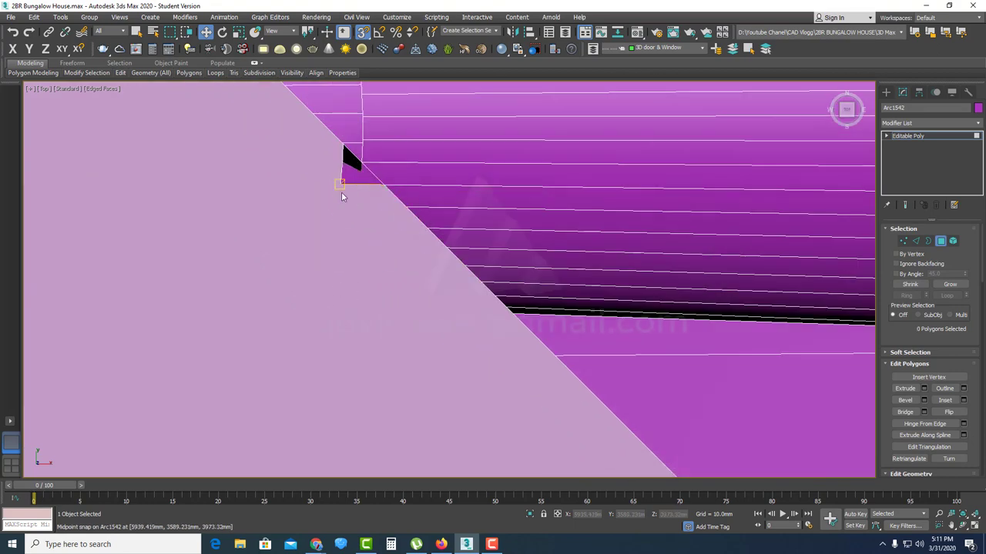
scroll(315, 213, down, 8)
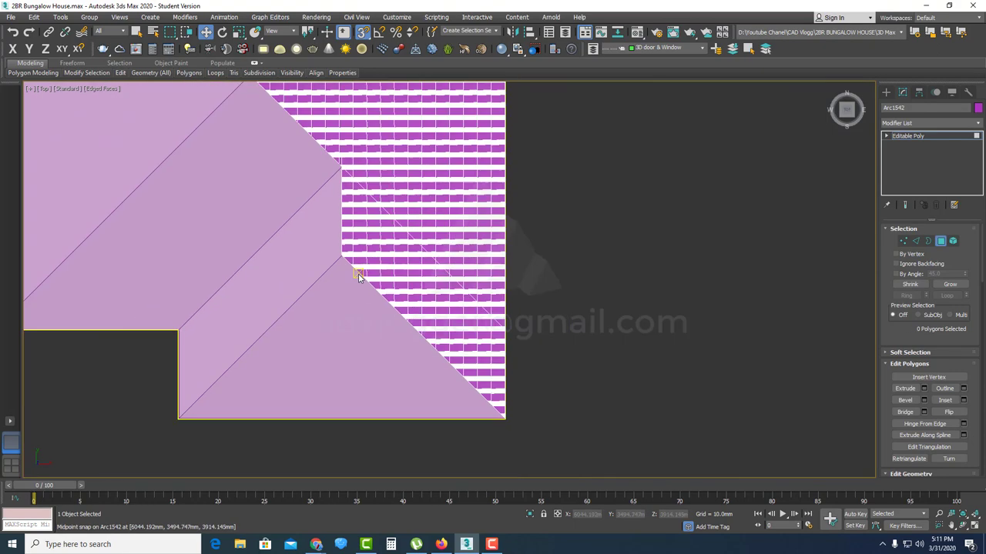
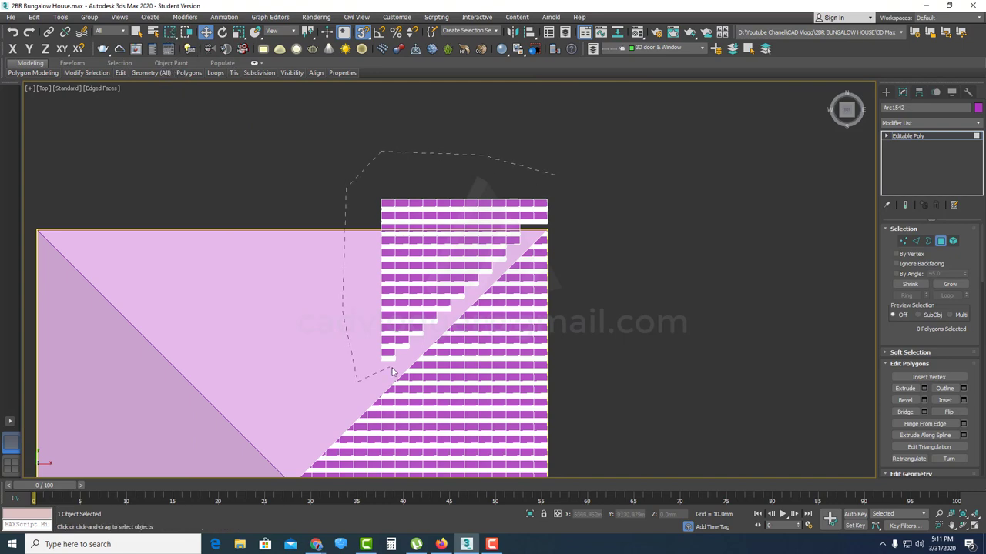
- Delete the whole block of tile polygons beyond the upper hip and the roof's northern edge
double_click(578, 205)
key(Delete)
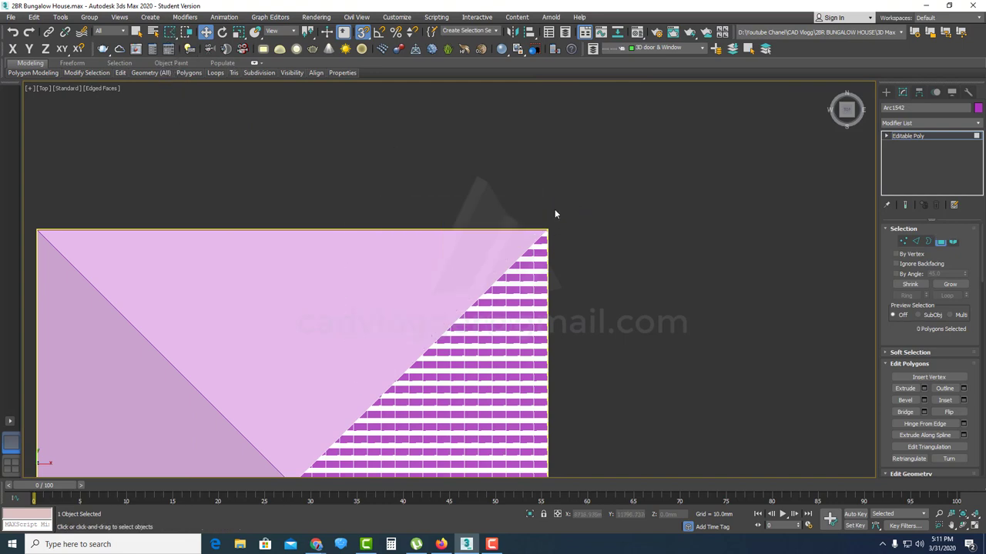
- Leave polygon editing of the trimmed tile mesh and unhide all scene objects
scroll(554, 207, down, 4)
click(940, 241)
alt+middle_drag(479, 347, 537, 303)
right_click(543, 307)
click(574, 251)
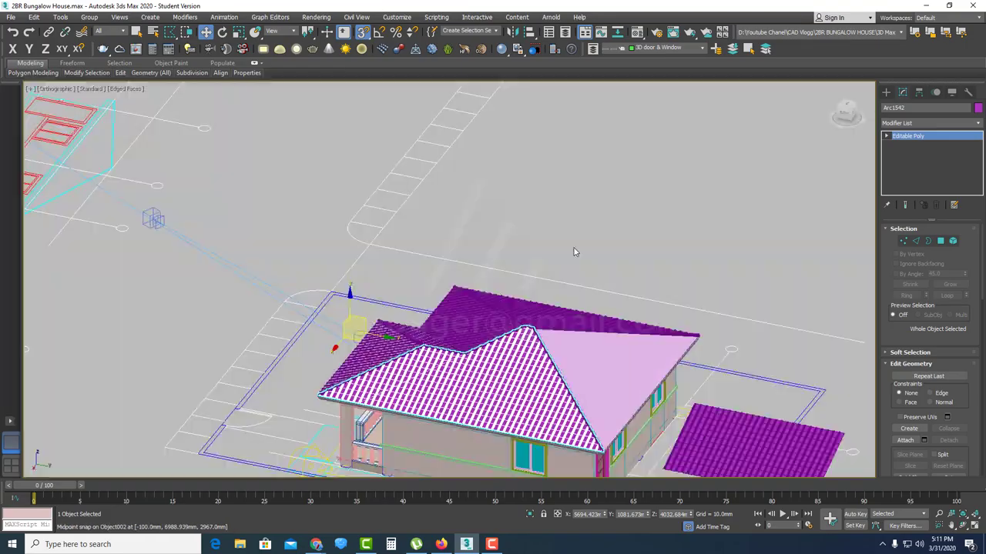
- Examine how the trimmed tiles meet the hip cap at the eave corner
scroll(548, 372, up, 6)
middle_drag(513, 381, 579, 262)
scroll(490, 260, down, 6)
scroll(478, 285, up, 8)
scroll(476, 297, up, 2)
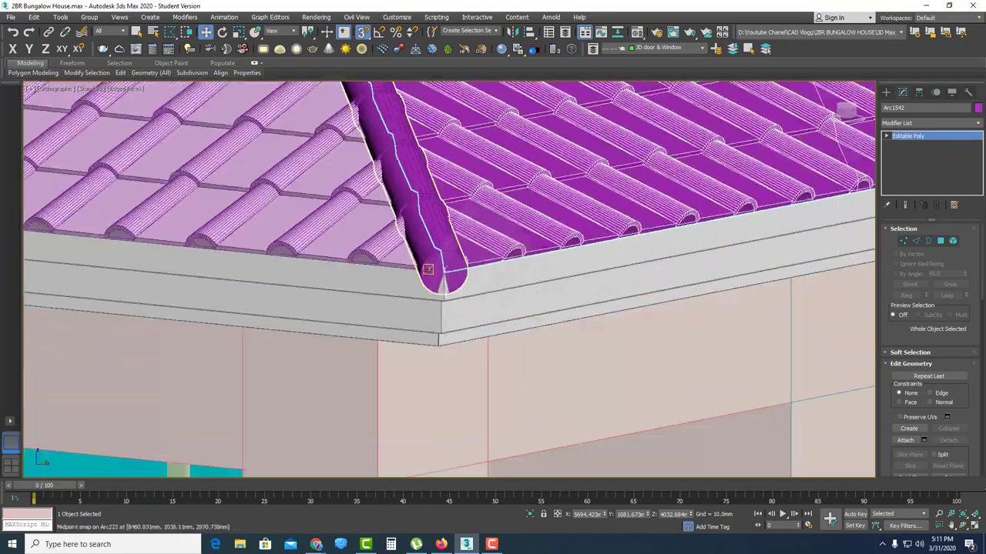
scroll(429, 269, down, 6)
alt+middle_drag(519, 282, 401, 285)
scroll(400, 286, down, 6)
- Isolate the spare tile panel beside the house together with the roof surface
middle_drag(544, 323, 346, 220)
scroll(474, 262, up, 3)
click(547, 286)
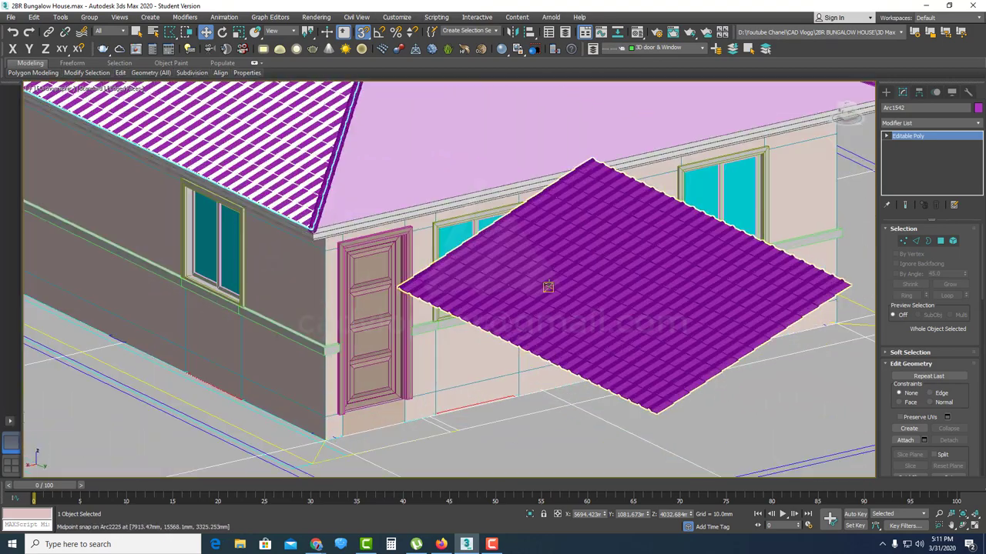
ctrl+click(411, 184)
scroll(527, 215, down, 5)
middle_drag(528, 214, 500, 311)
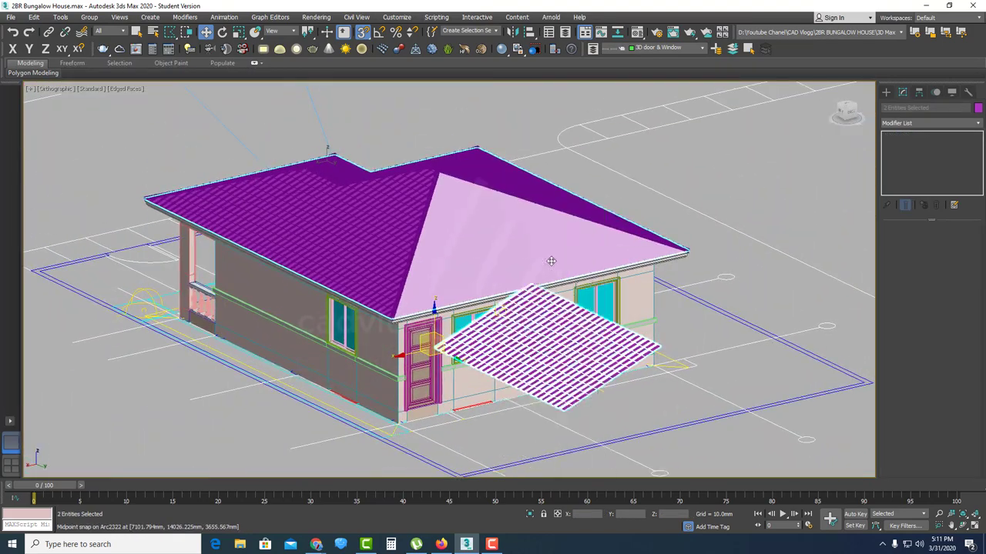
scroll(439, 351, up, 8)
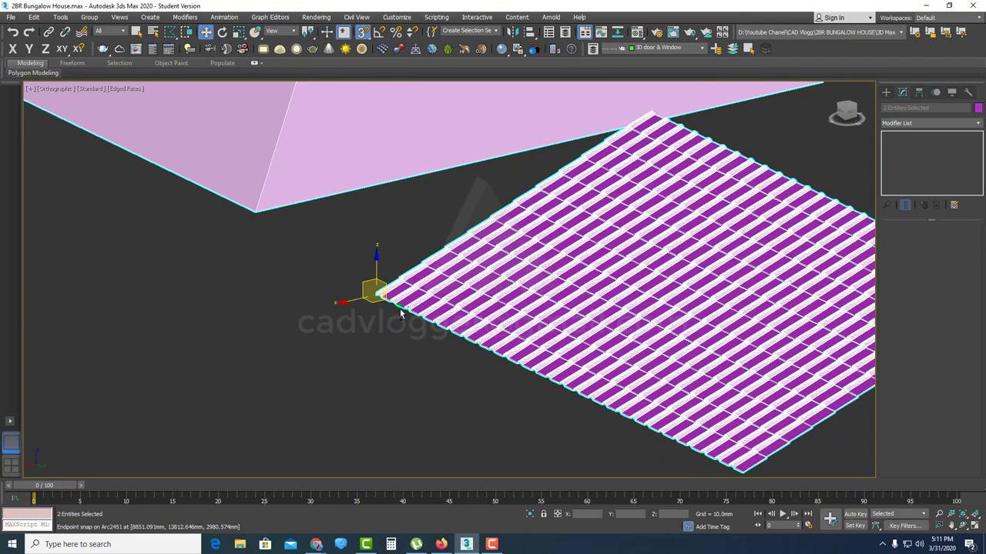
- Move the spare tile panel by its lower corner onto the northern slope's nearest eave corner
middle_drag(400, 313, 498, 376)
click(490, 357)
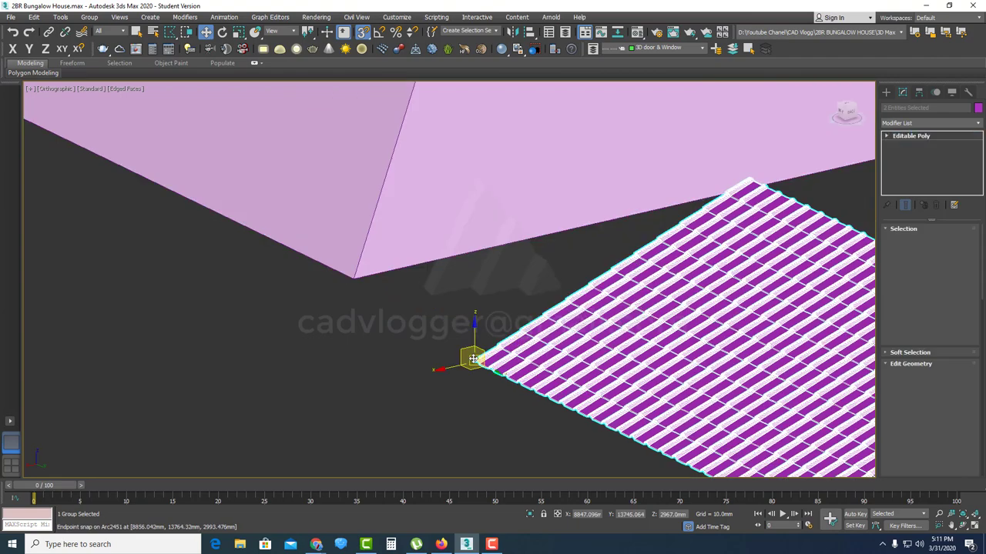
drag(473, 358, 356, 278)
scroll(355, 277, up, 8)
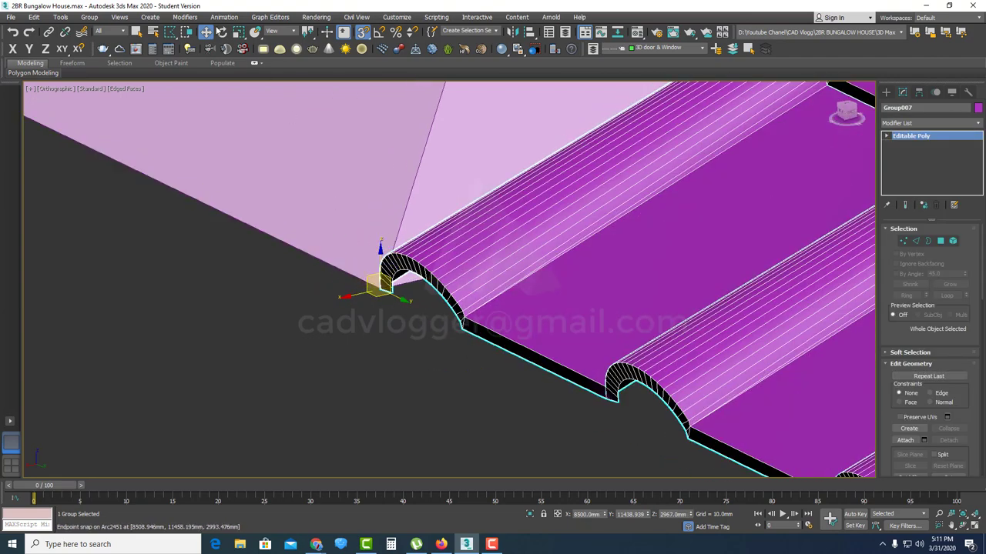
- Rotate the tile panel 90° about the Z axis to align it with the northern eave
right_click(222, 31)
text(90)
key(Return)
scroll(505, 292, down, 10)
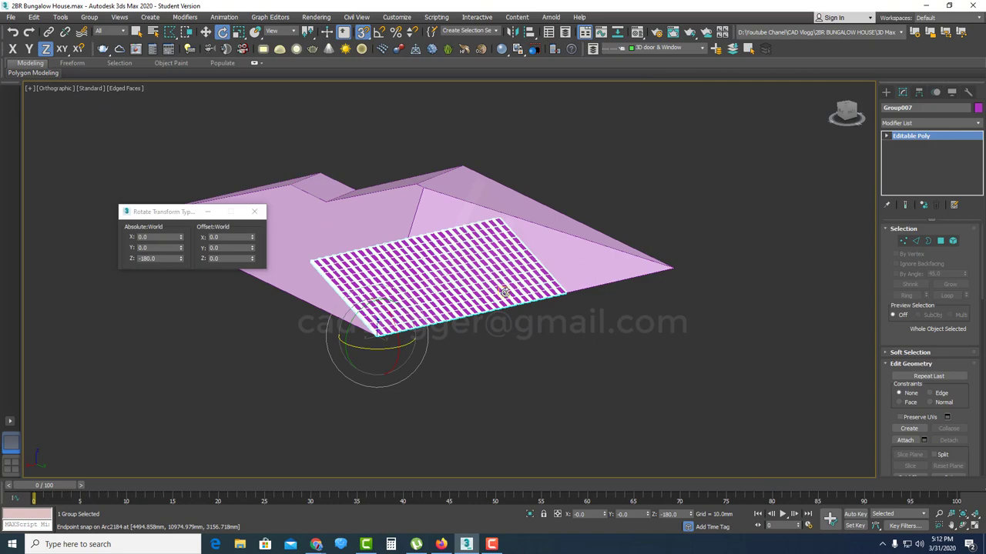
scroll(508, 276, up, 5)
- Make one instance of the tile panel along the X axis and snap it flush against the first panel's side edge
key(w)
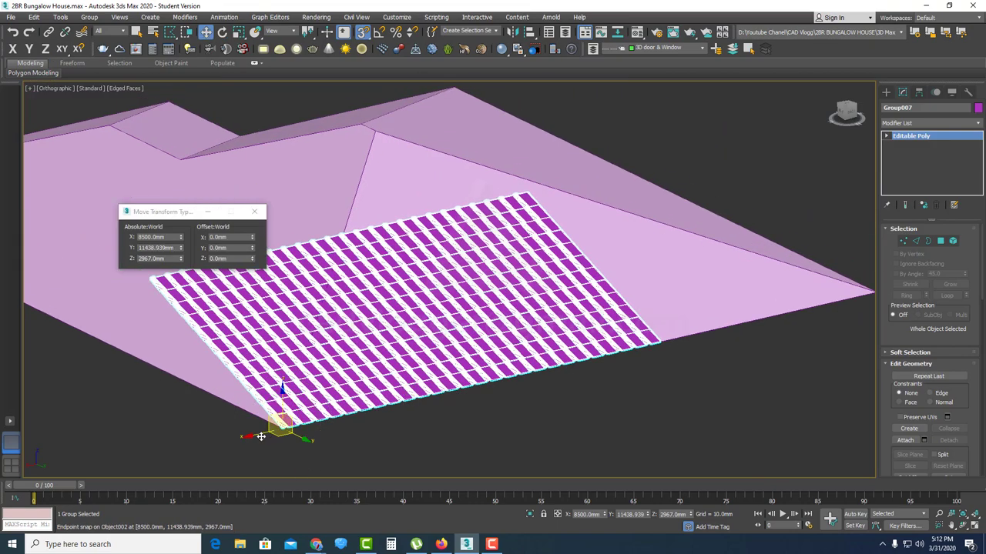
shift+drag(259, 436, 656, 356)
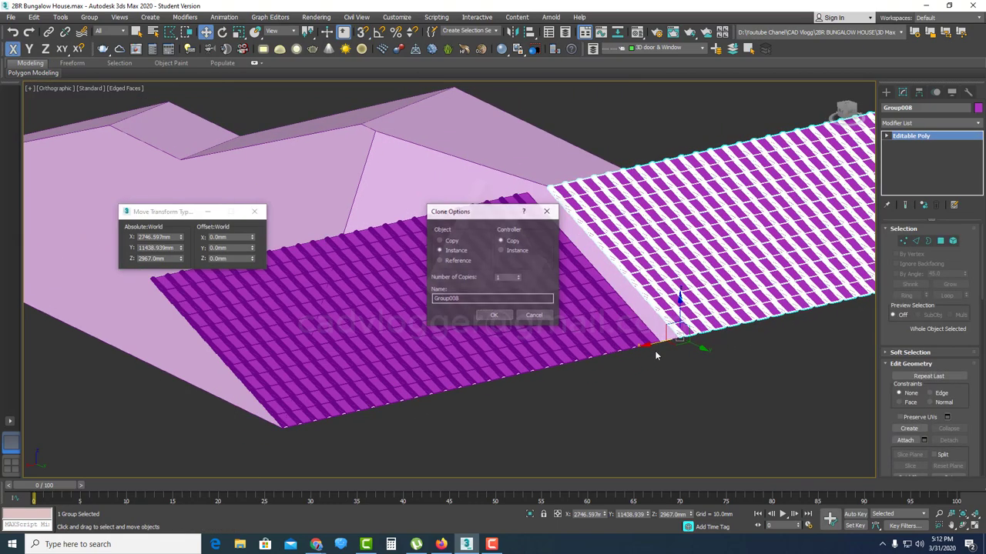
click(495, 316)
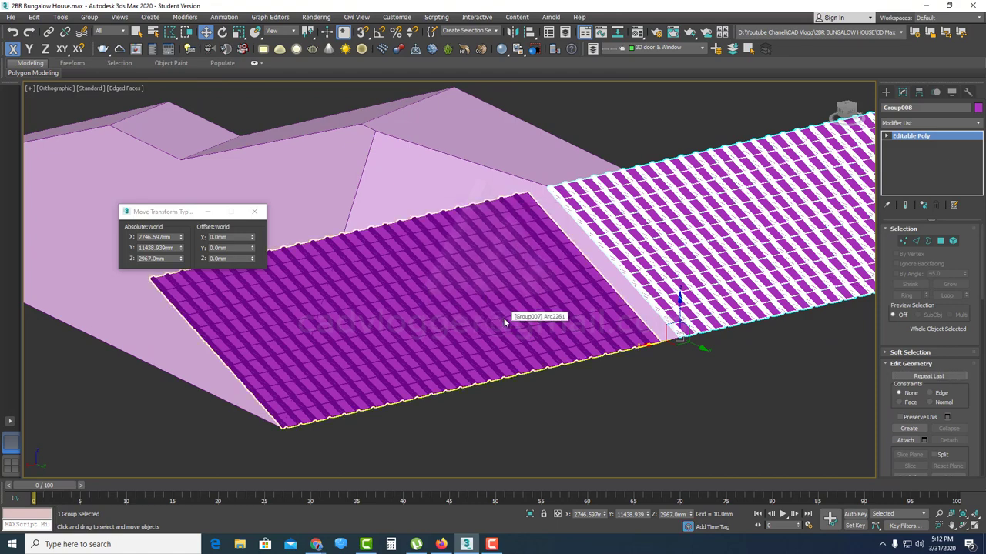
scroll(683, 331, up, 5)
scroll(684, 331, up, 5)
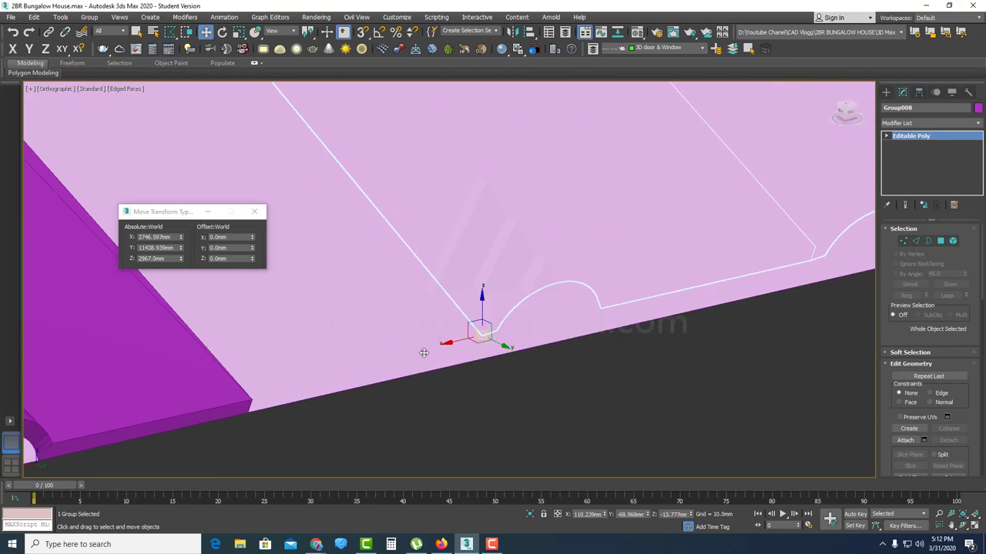
scroll(251, 412, down, 10)
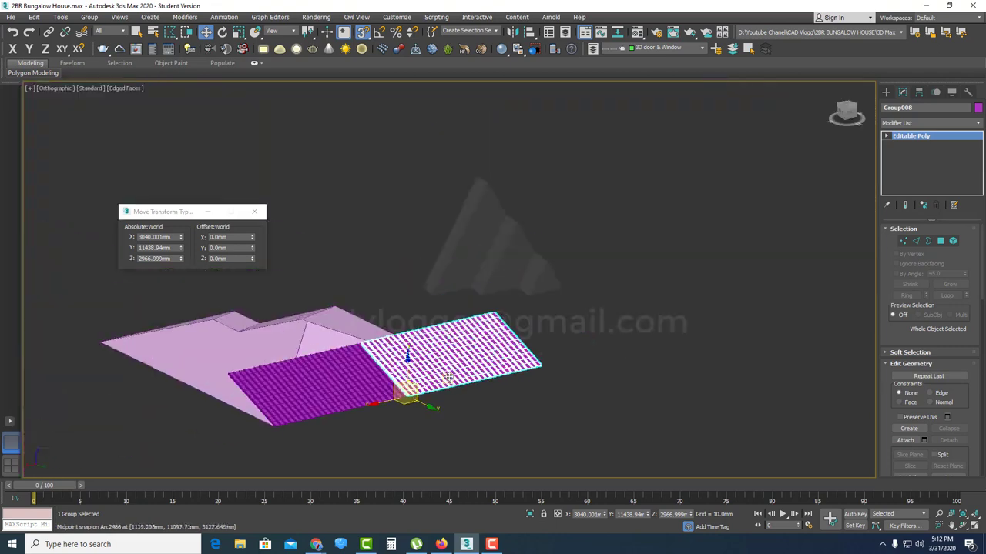
- Ungroup both tile panels on the northern slope into individual tiles
scroll(360, 360, up, 2)
middle_drag(359, 360, 458, 339)
ctrl+click(420, 334)
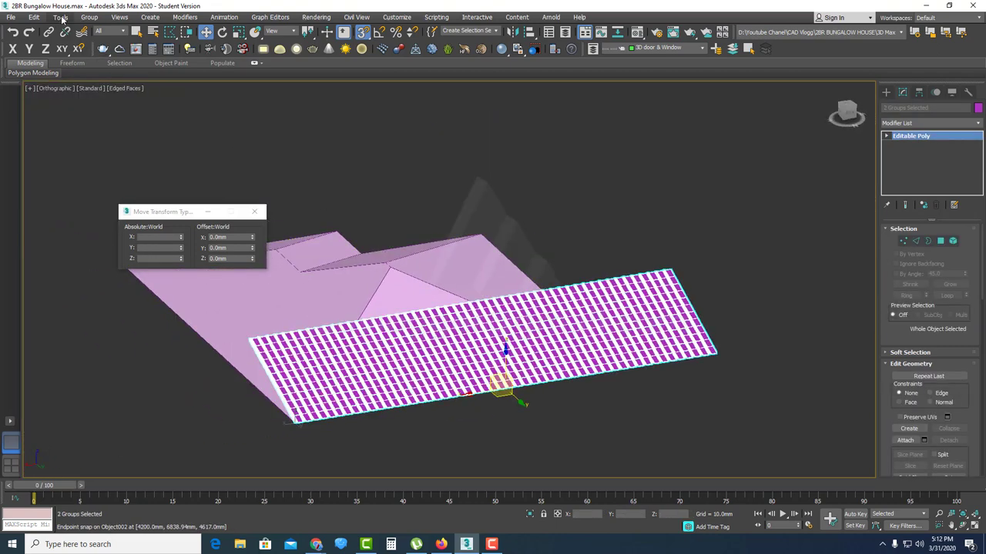
click(90, 17)
click(99, 47)
click(410, 169)
- Clone the 15 top-row tiles below the northern slope's peak as instances, snapping them one tile length up the slope
scroll(358, 346, up, 5)
middle_drag(354, 295, 327, 429)
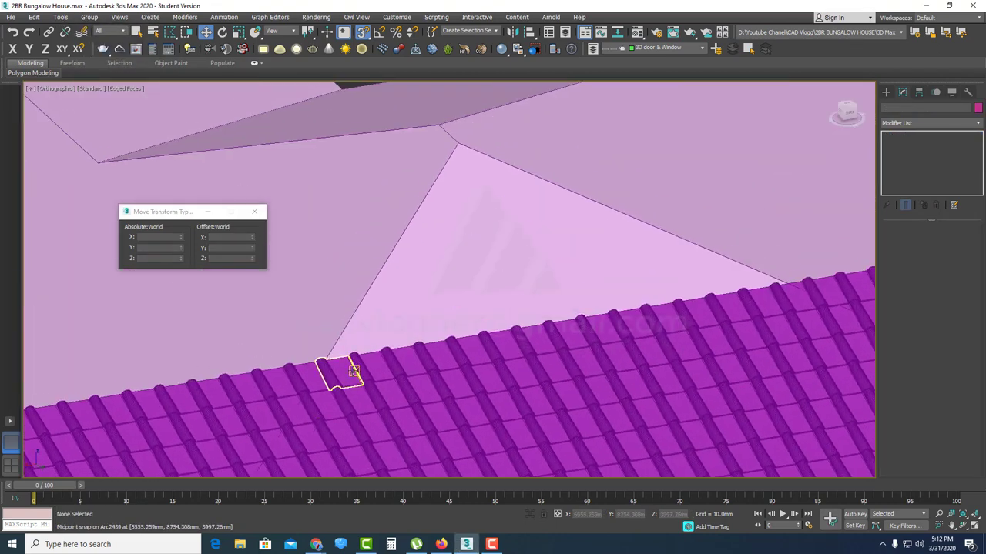
click(352, 372)
ctrl+click(426, 353)
ctrl+click(454, 348)
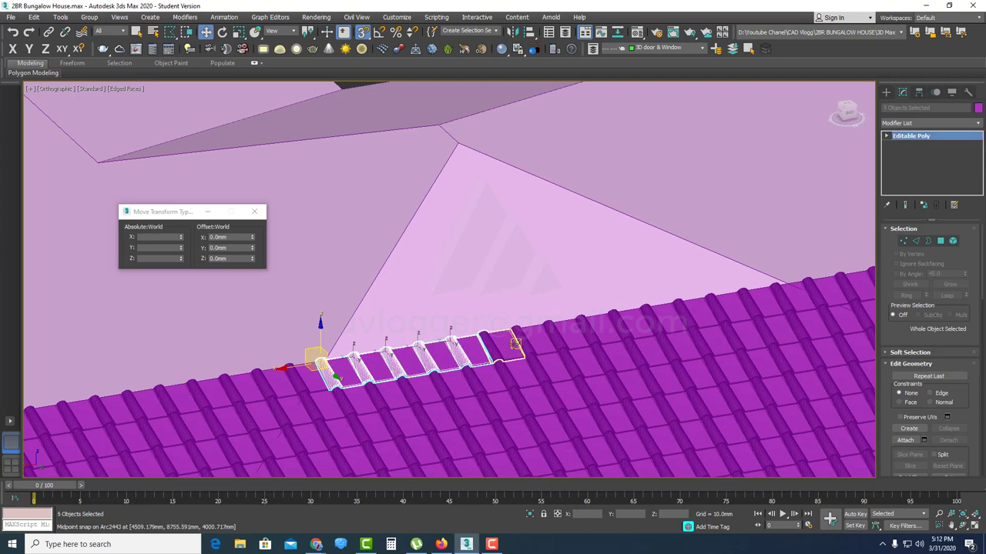
ctrl+click(599, 330)
ctrl+click(625, 325)
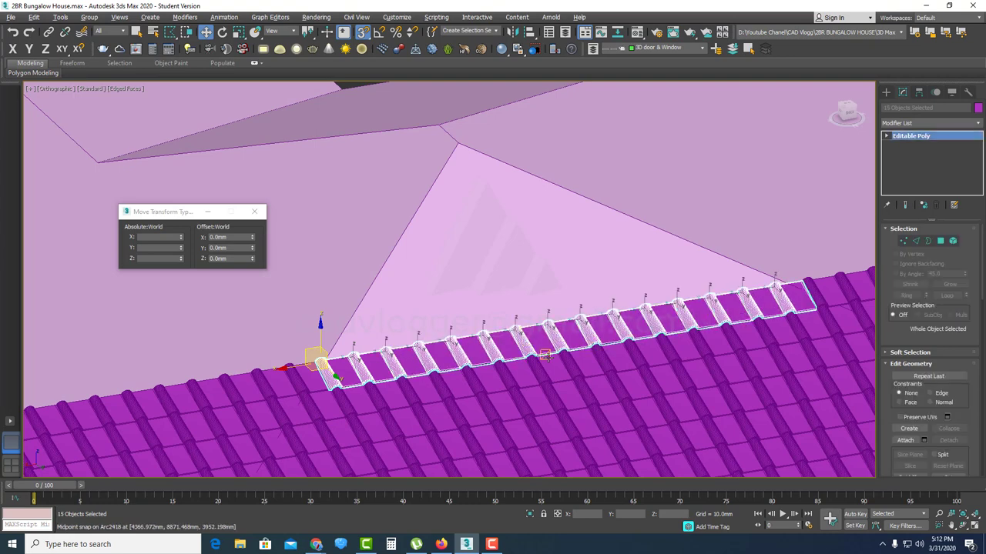
scroll(544, 356, up, 8)
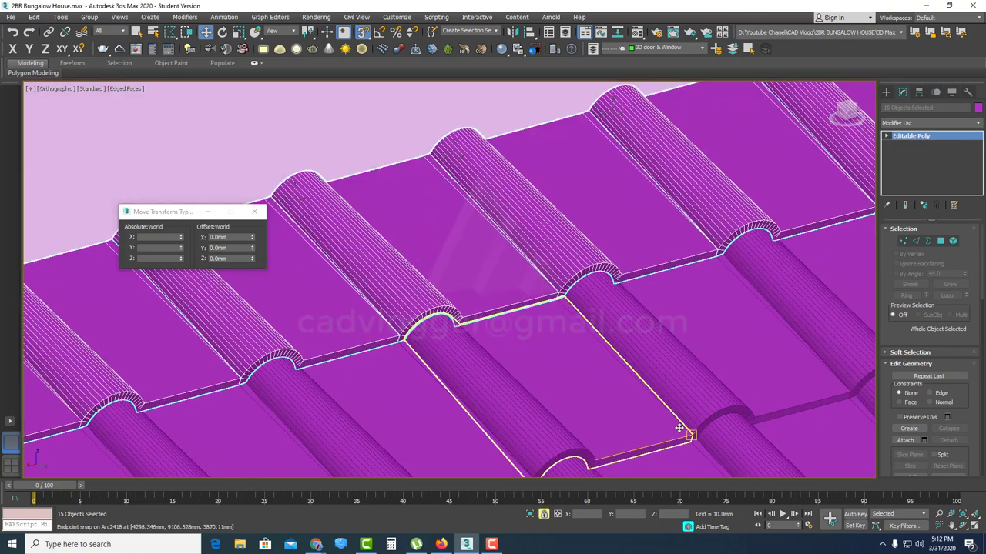
mouse_move(679, 428)
shift+mouse_down()
mouse_move(550, 302)
mouse_move(550, 290)
mouse_move(561, 291)
shift+mouse_up()
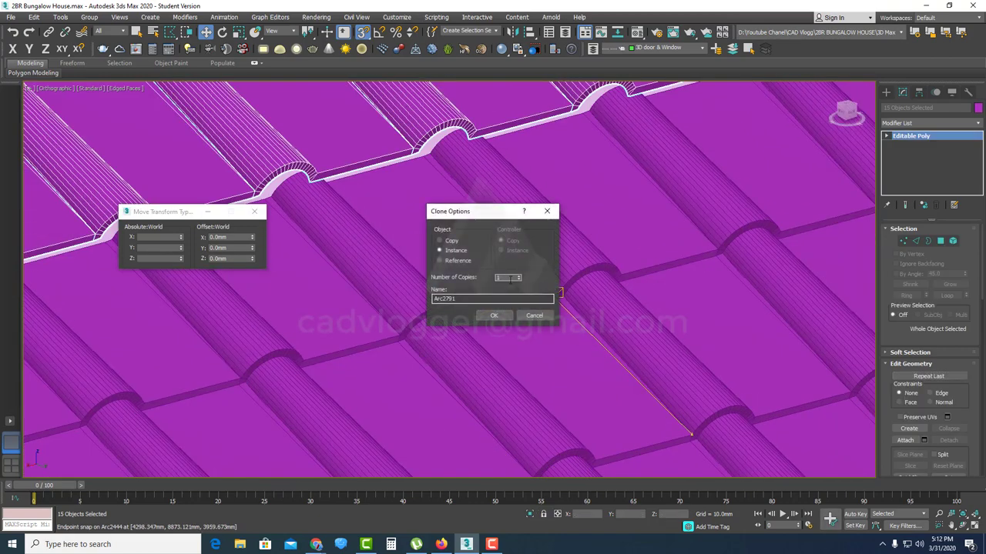
click(491, 320)
scroll(496, 314, down, 8)
alt+middle_drag(468, 332, 593, 299)
click(600, 375)
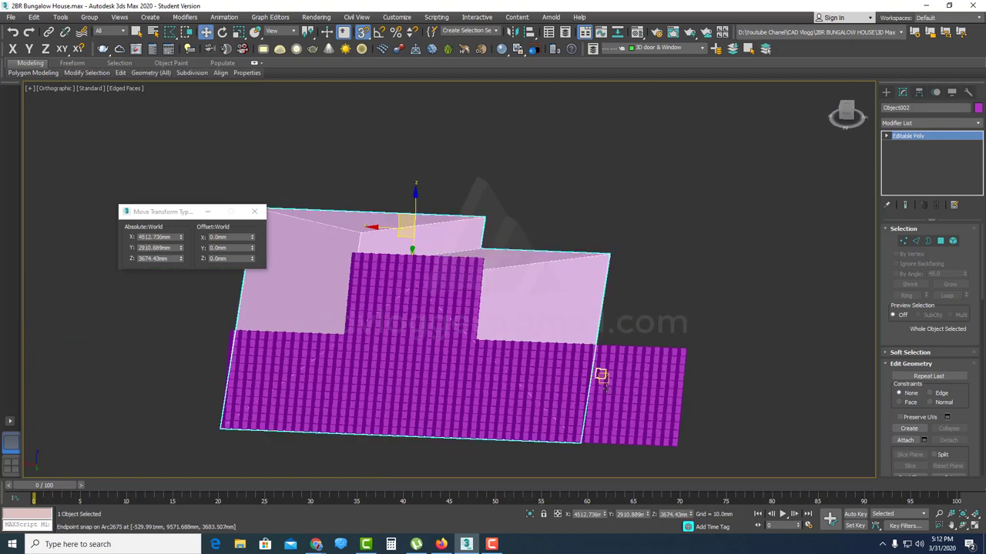
click(952, 242)
alt+middle_drag(632, 427, 663, 423)
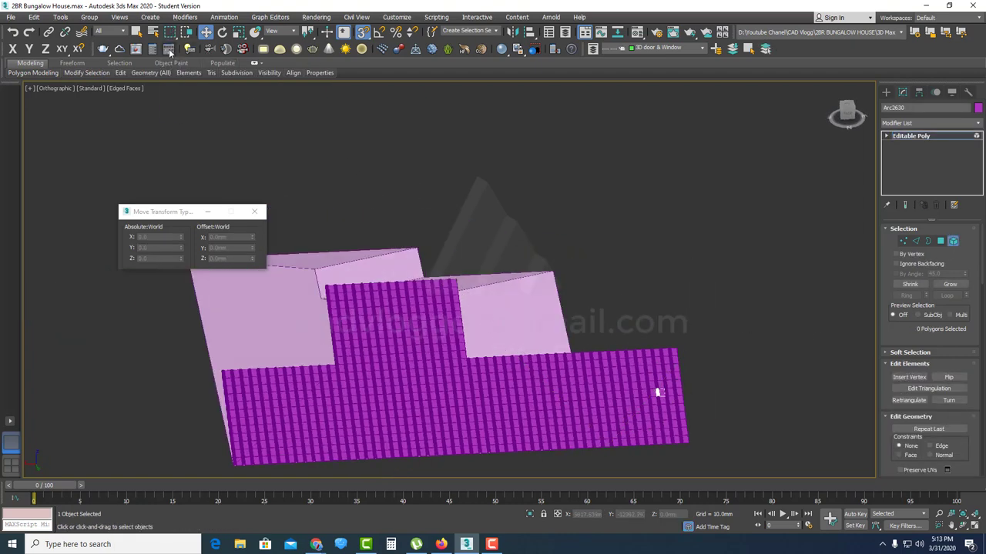
alt+middle_drag(718, 373, 690, 371)
drag(712, 297, 611, 458)
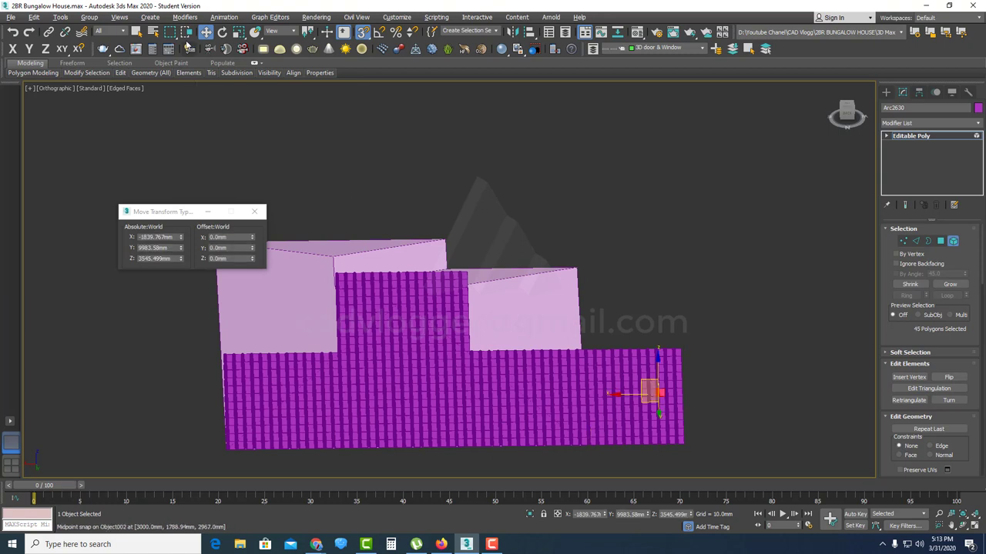
- Delete the surplus tile columns extending past the roof's western edge
drag(725, 306, 590, 465)
key(Delete)
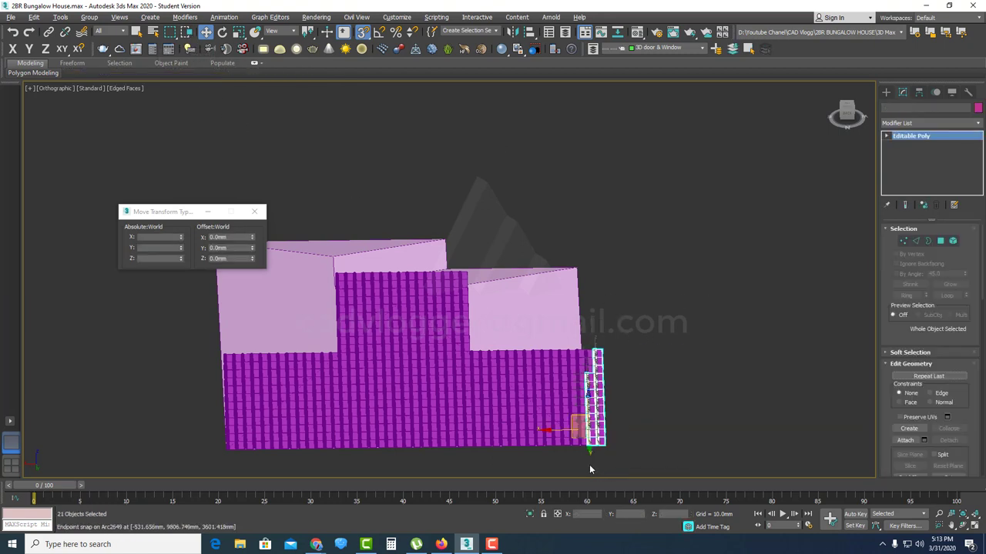
key(Delete)
- Hide the roof surface so that only the northern slope's tiles stay in view
click(522, 323)
right_click(518, 322)
click(542, 284)
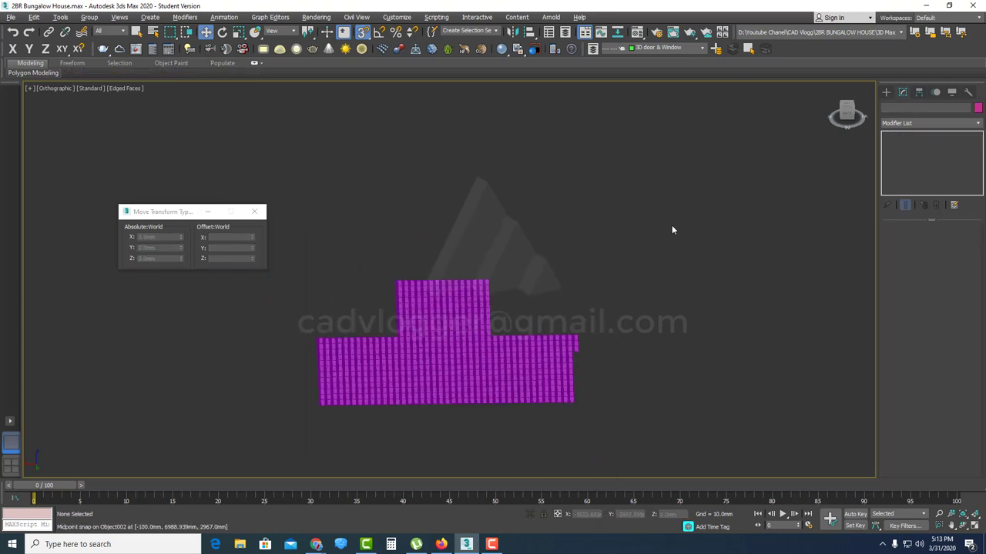
- Try to collapse all the northern slope's tiles into a single mesh object
key(ctrl+a)
click(968, 93)
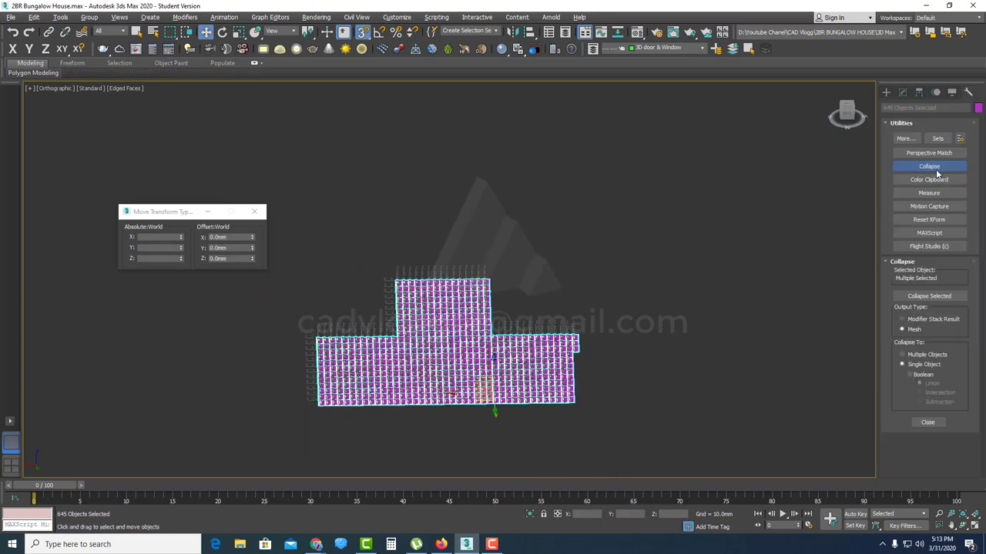
click(917, 298)
right_click(518, 314)
key(ctrl+z)
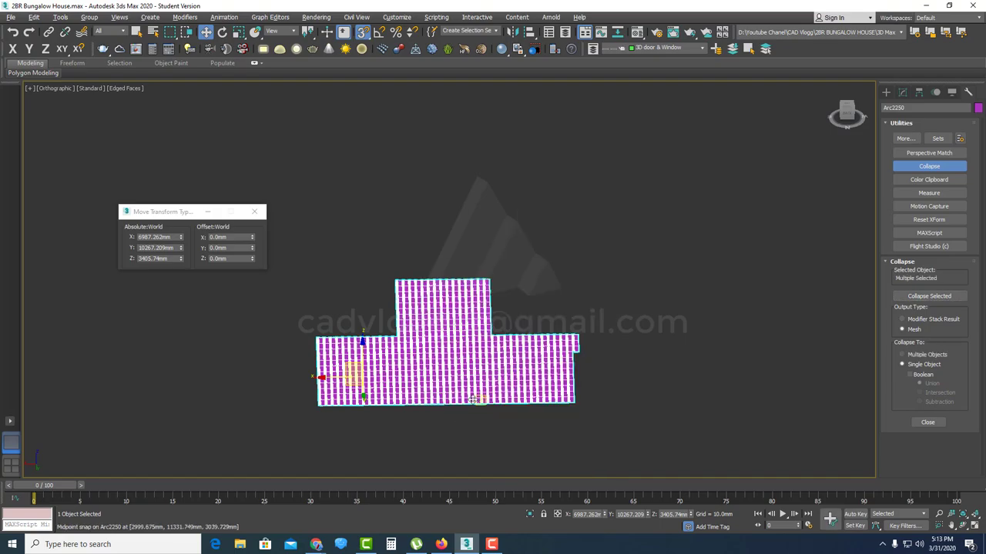
- Delete the northern slope's lowest row of tiles along the eave, keeping only the tile at the eastern corner
scroll(396, 420, up, 10)
scroll(395, 420, down, 6)
click(782, 401)
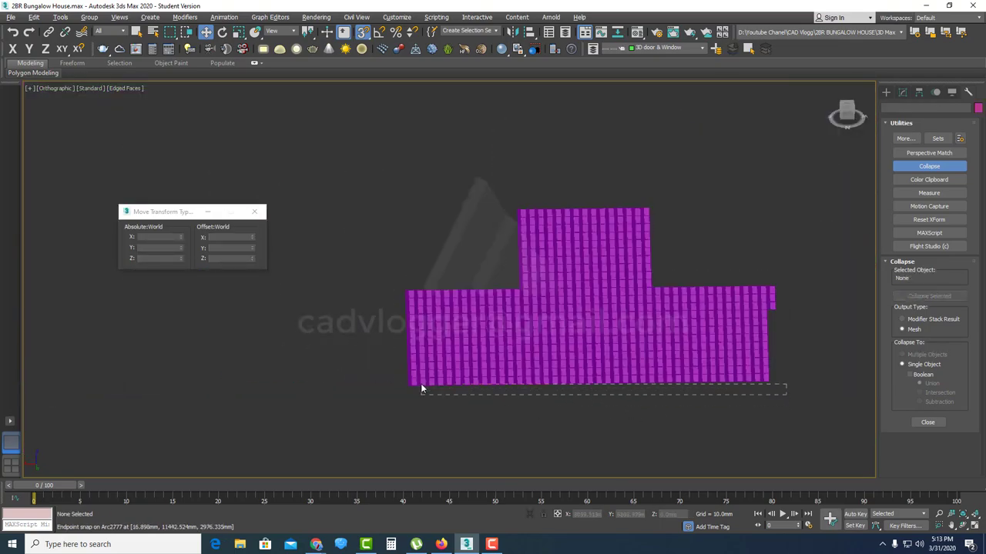
drag(421, 389, 424, 388)
scroll(732, 399, up, 4)
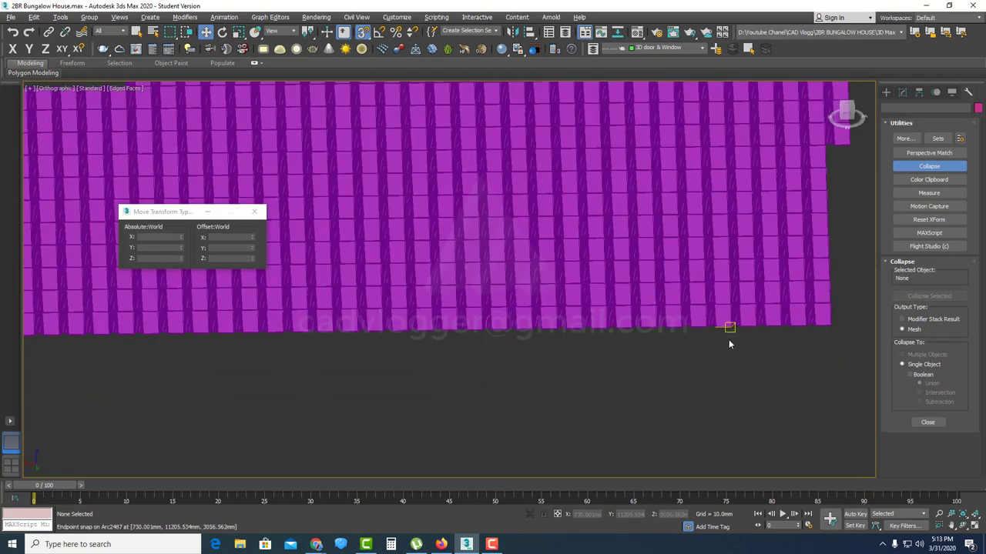
scroll(729, 344, down, 6)
scroll(594, 371, up, 6)
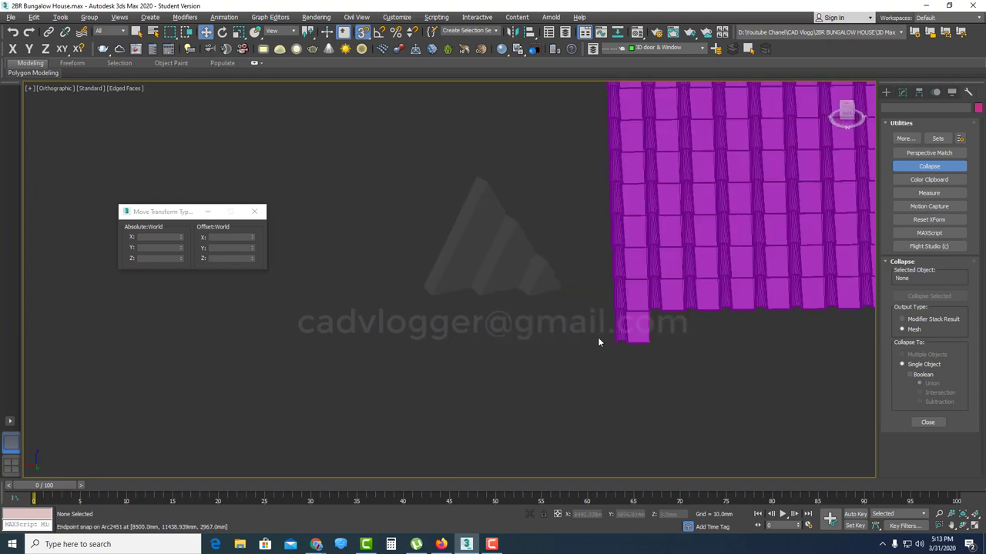
- Cap the open border at the front end of the remaining corner tile's curved barrel
scroll(598, 331, up, 8)
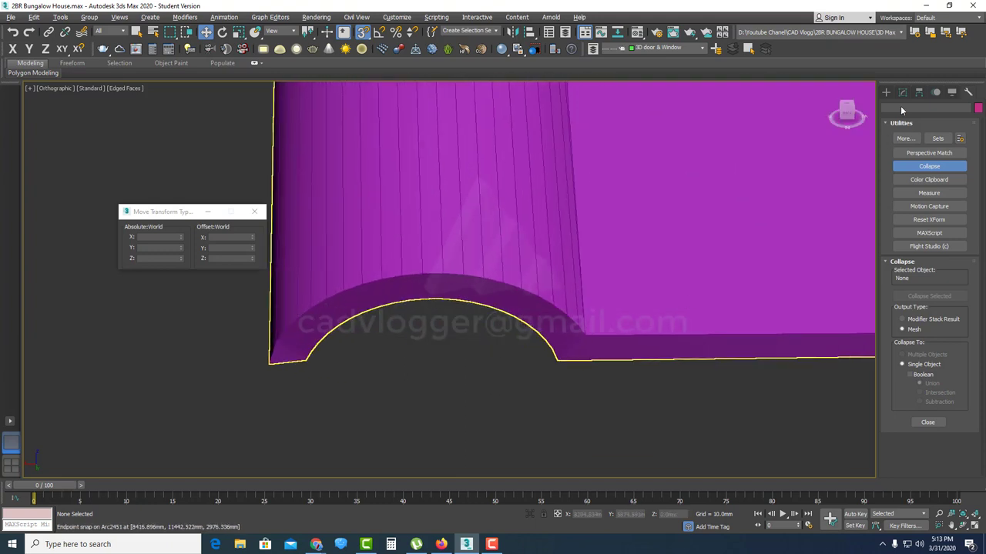
click(902, 93)
click(552, 307)
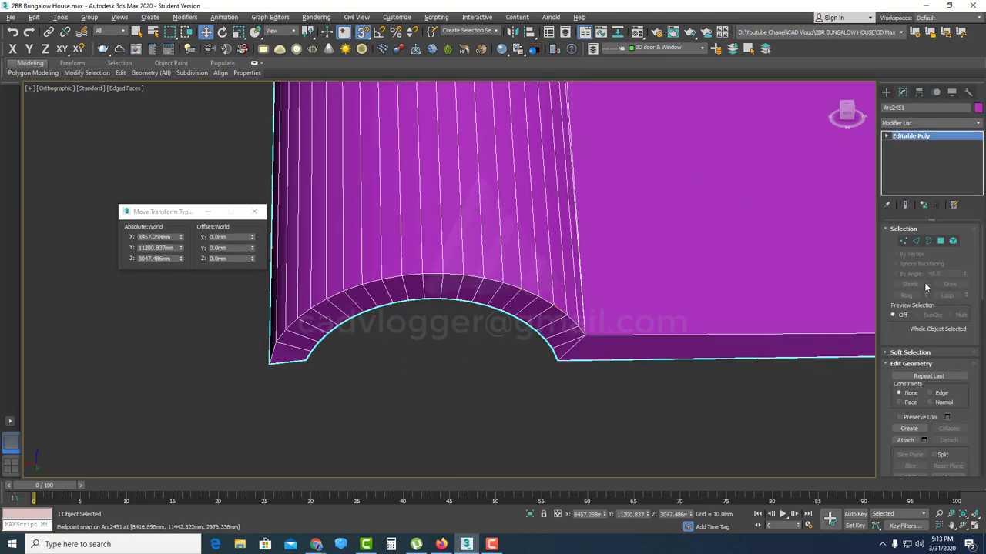
click(904, 241)
key(2)
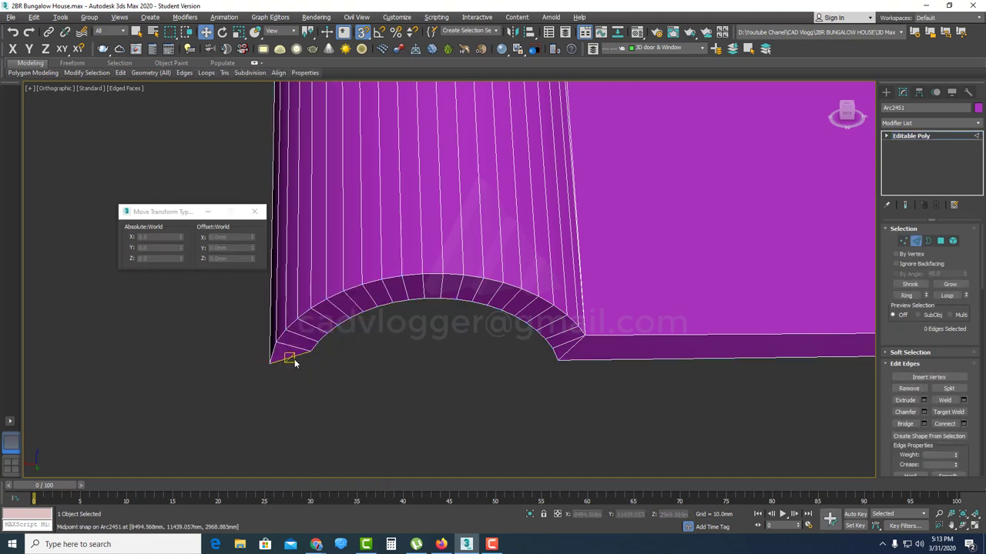
click(294, 359)
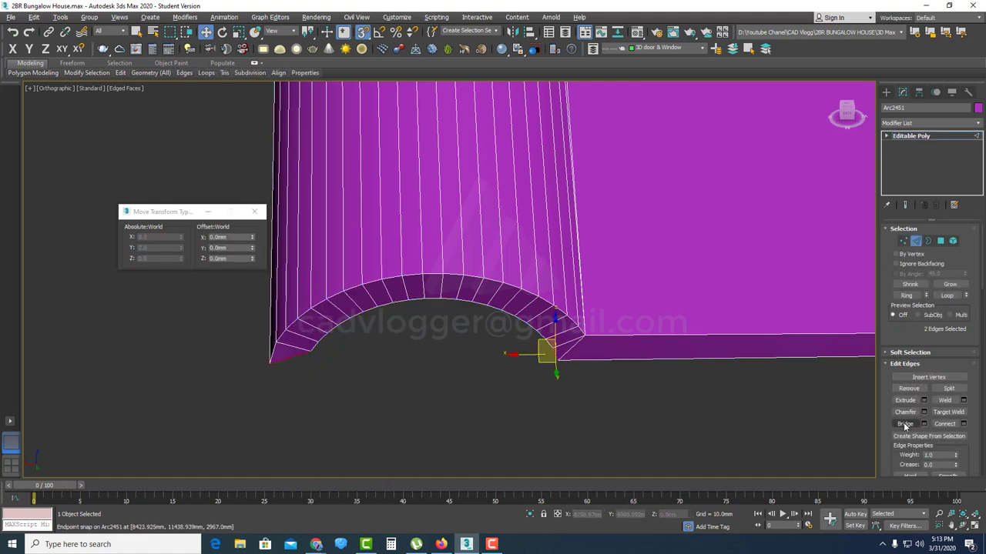
right_click(493, 307)
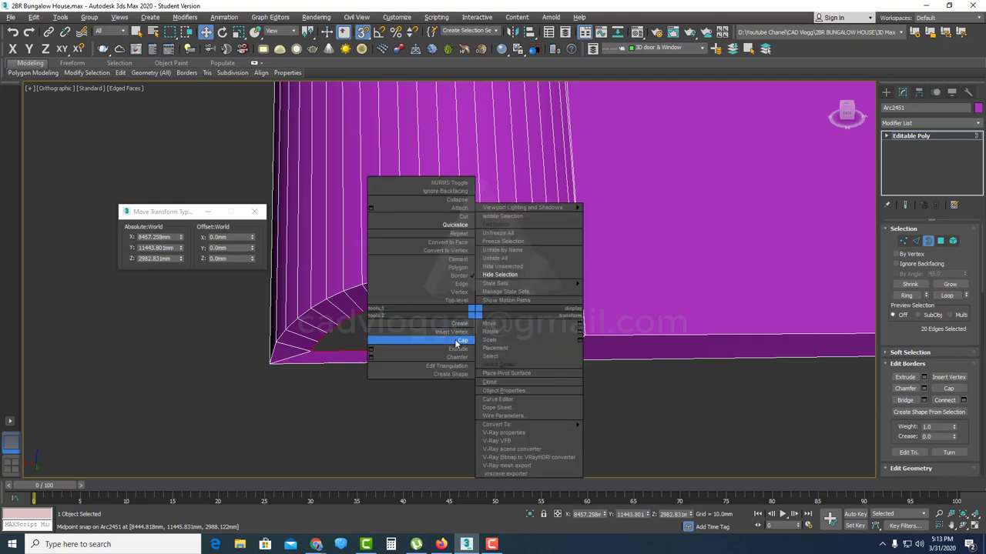
click(454, 339)
- Apply a Smooth modifier with Auto Smooth to the corner tile and convert it back to an editable poly
scroll(454, 338, down, 3)
click(951, 123)
scroll(920, 346, down, 10)
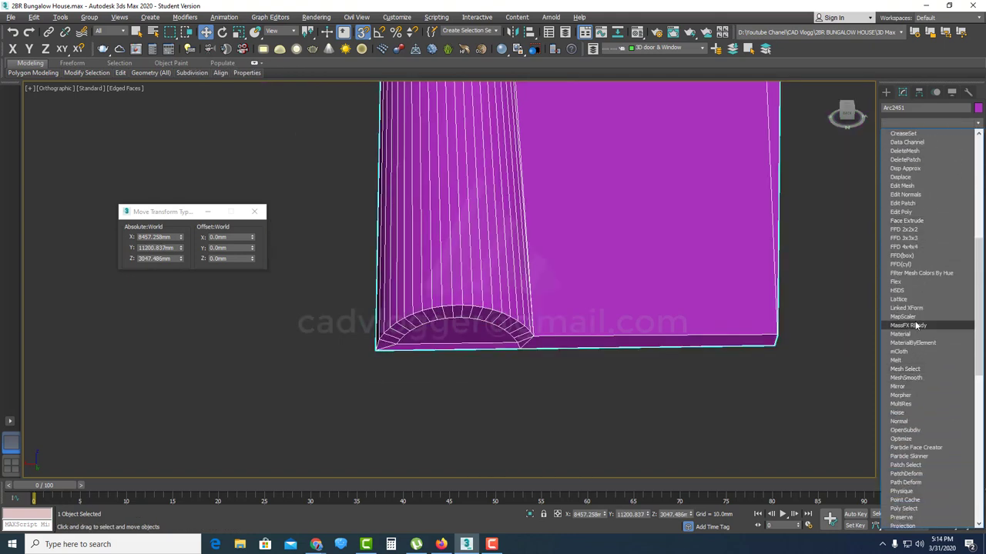
scroll(909, 433, down, 7)
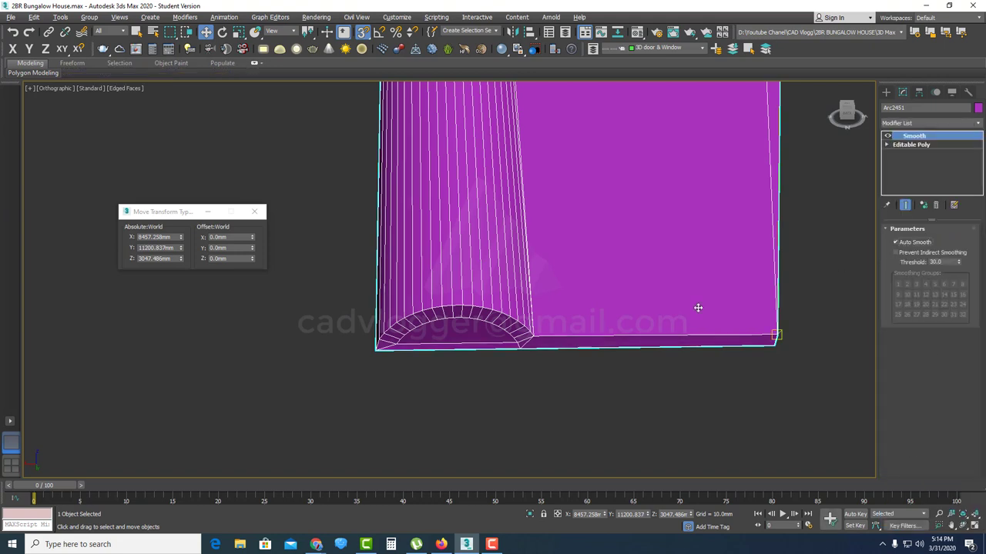
scroll(616, 316, down, 4)
right_click(588, 274)
click(727, 394)
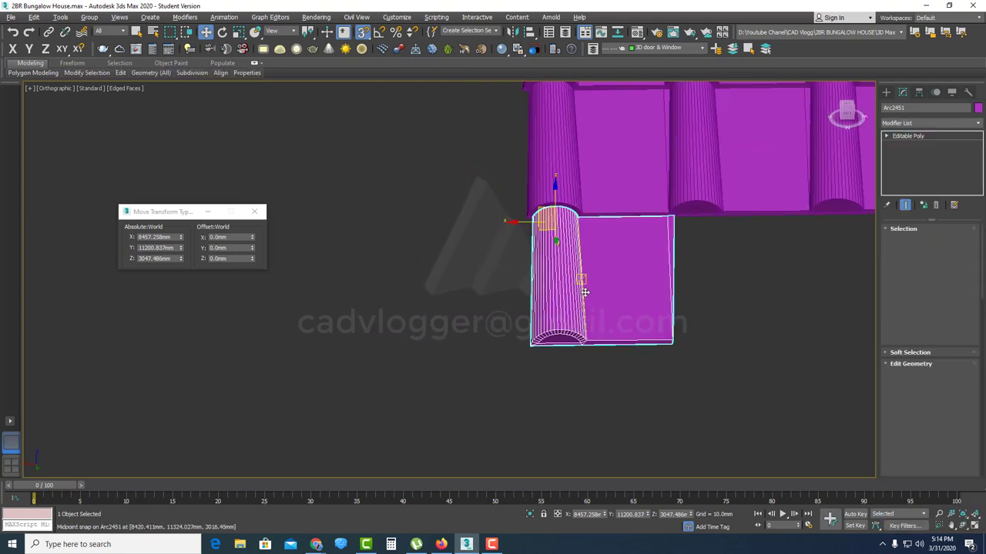
- Clone the corner tile in place as an instance and offset the clone by -210 mm along X
click(34, 17)
click(61, 95)
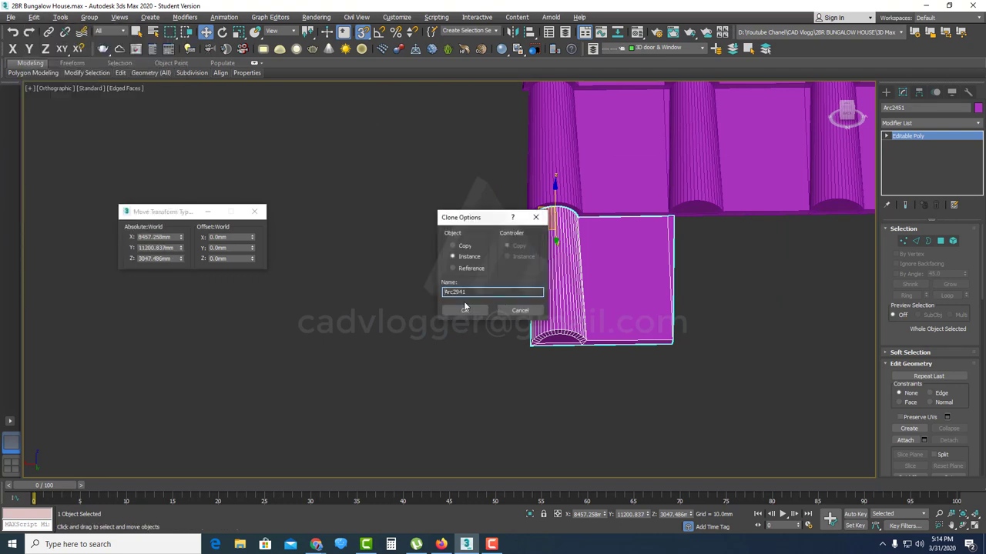
click(465, 310)
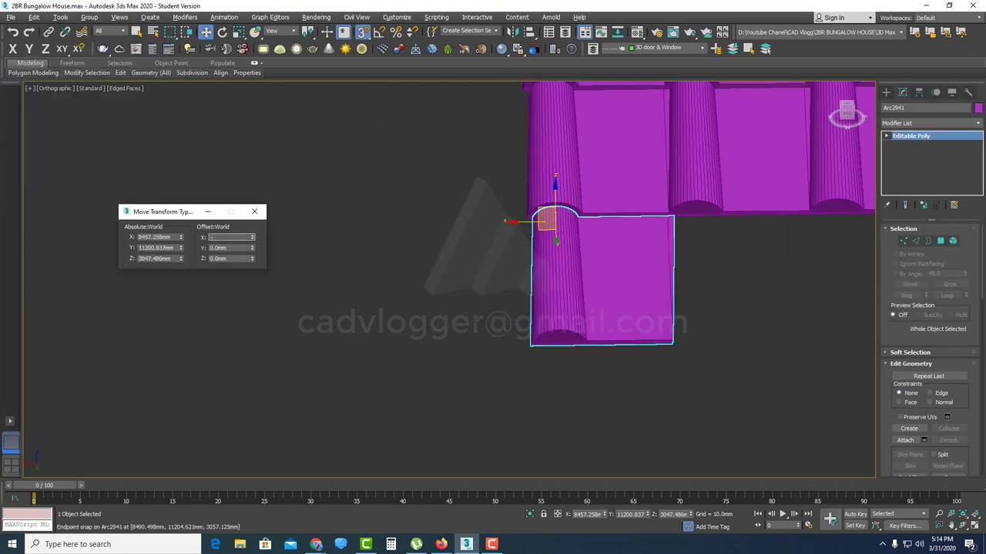
key(Return)
- Clone the second eave tile as 30 instances along the eave, snapping them one tile width apart
mouse_move(660, 321)
middle_down()
mouse_move(550, 322)
mouse_move(552, 329)
middle_up()
scroll(547, 330, up, 3)
middle_drag(475, 347, 392, 352)
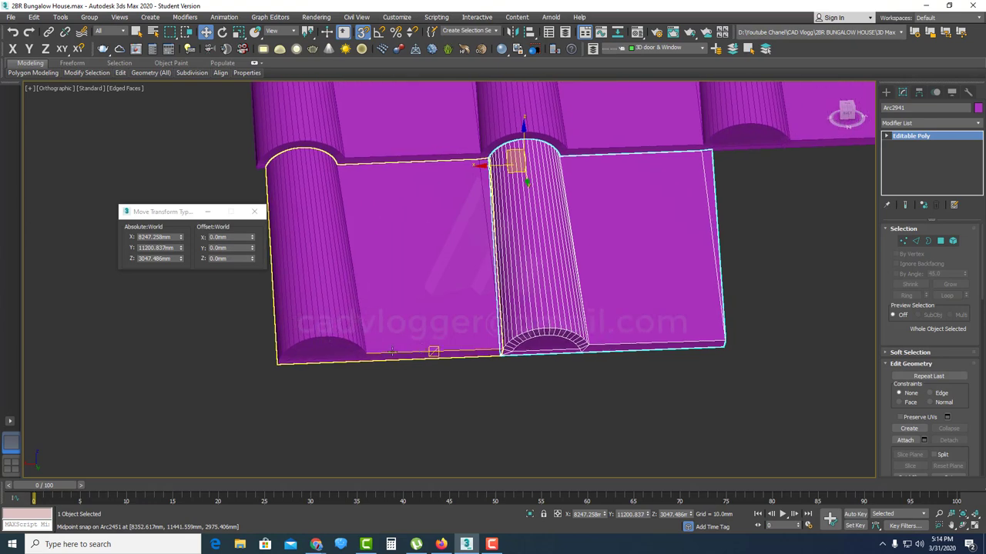
shift+drag(373, 353, 589, 346)
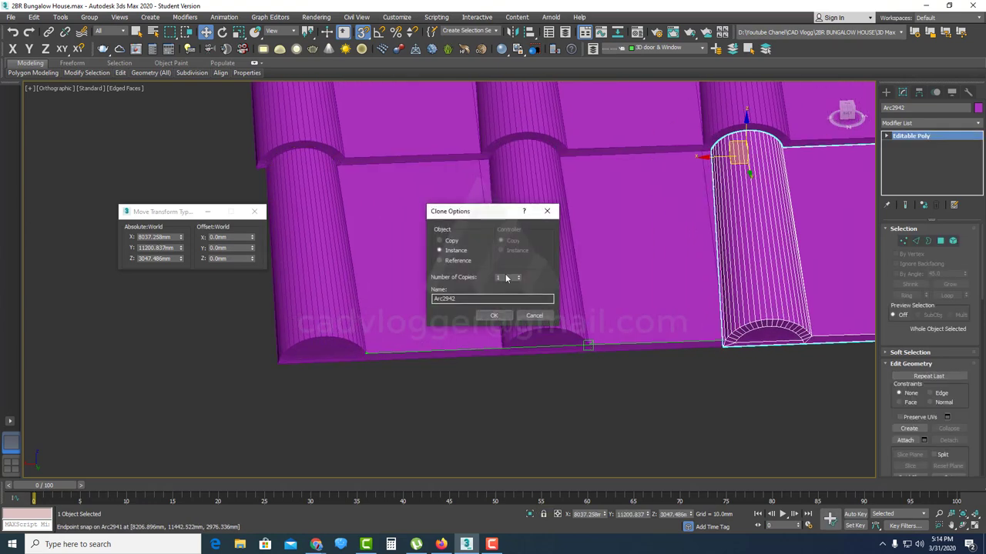
click(494, 317)
scroll(532, 336, down, 10)
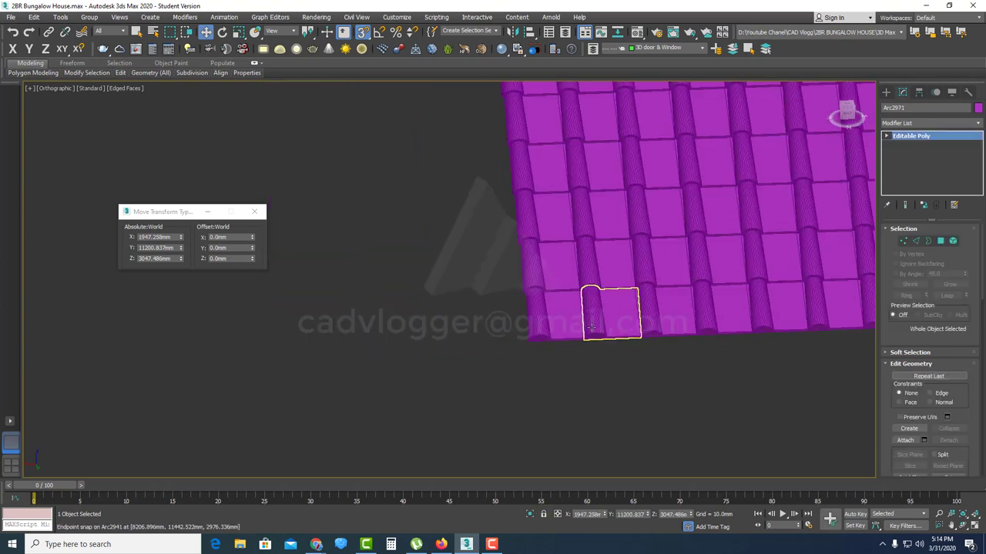
- Extend the eave row to the western corner with further instances of its last tile, snapped one tile width apart
scroll(697, 328, up, 6)
middle_drag(706, 336, 675, 317)
scroll(672, 316, up, 5)
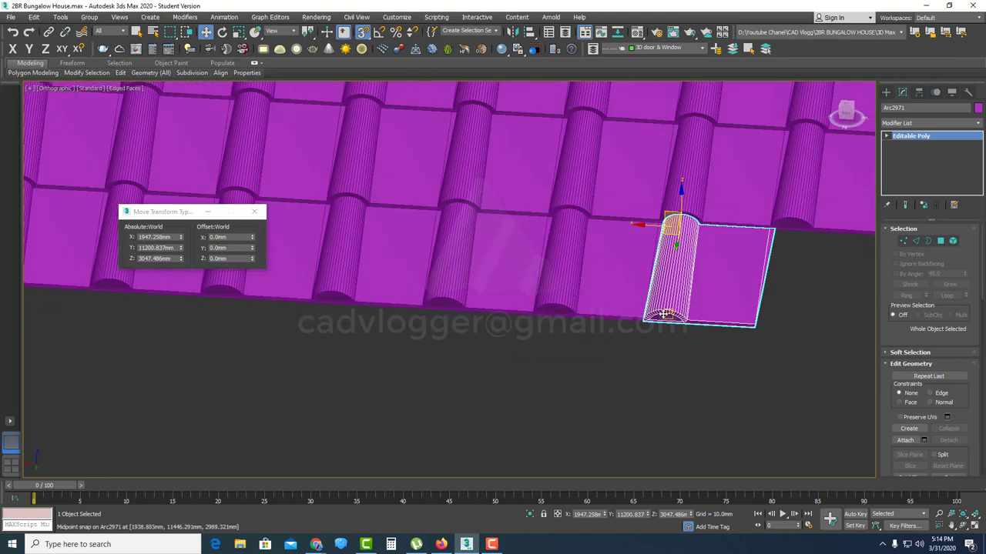
shift+drag(585, 313, 687, 317)
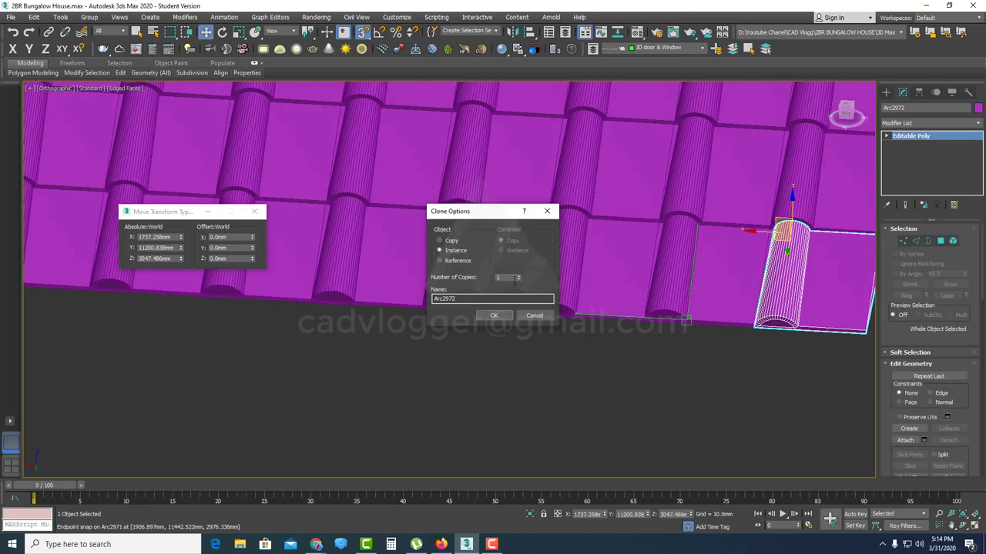
click(495, 316)
- Collapse all the northern slope's tiles into a single mesh object and convert it to an editable poly
scroll(553, 309, down, 9)
alt+middle_drag(552, 315, 579, 307)
scroll(581, 306, down, 4)
key(ctrl+a)
click(968, 92)
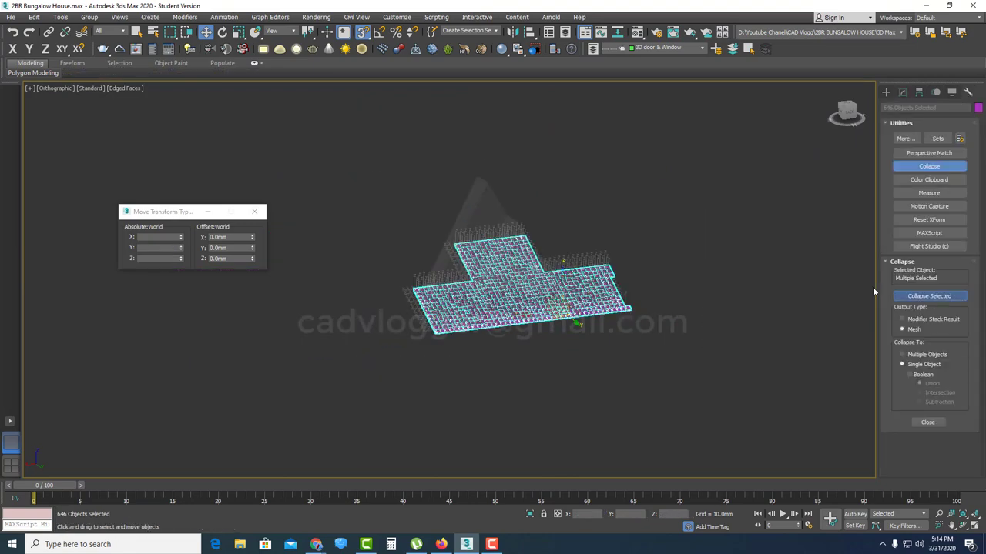
click(916, 296)
scroll(539, 292, up, 4)
right_click(557, 280)
click(651, 391)
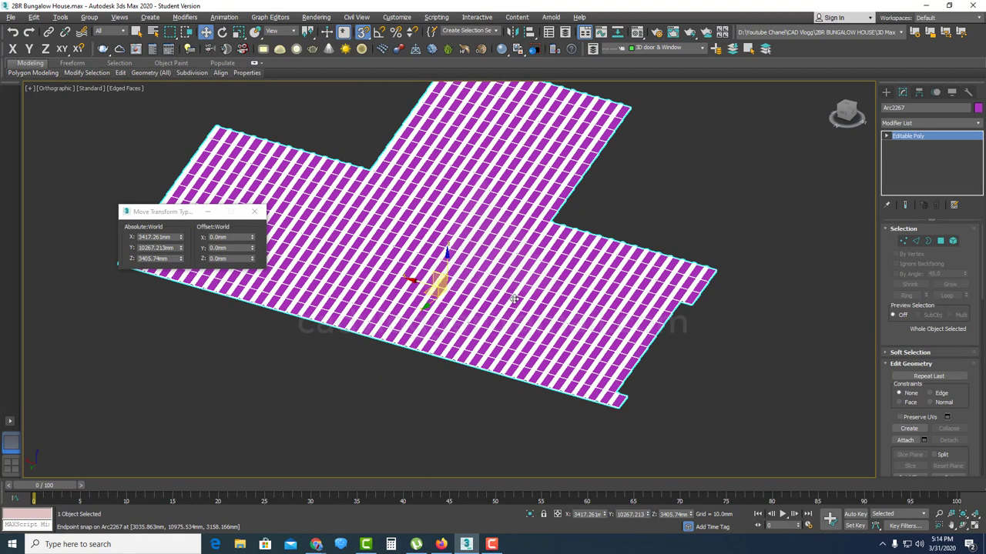
- Unhide all objects and hide the tiles covering the neighbouring slope beside the hip
right_click(514, 301)
click(558, 228)
middle_drag(404, 270, 435, 296)
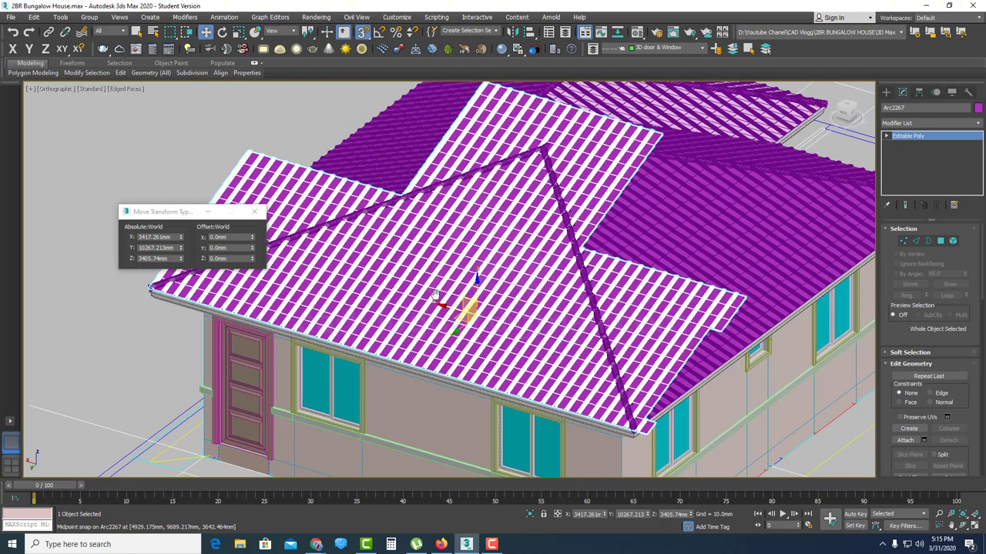
click(641, 233)
right_click(641, 231)
click(674, 195)
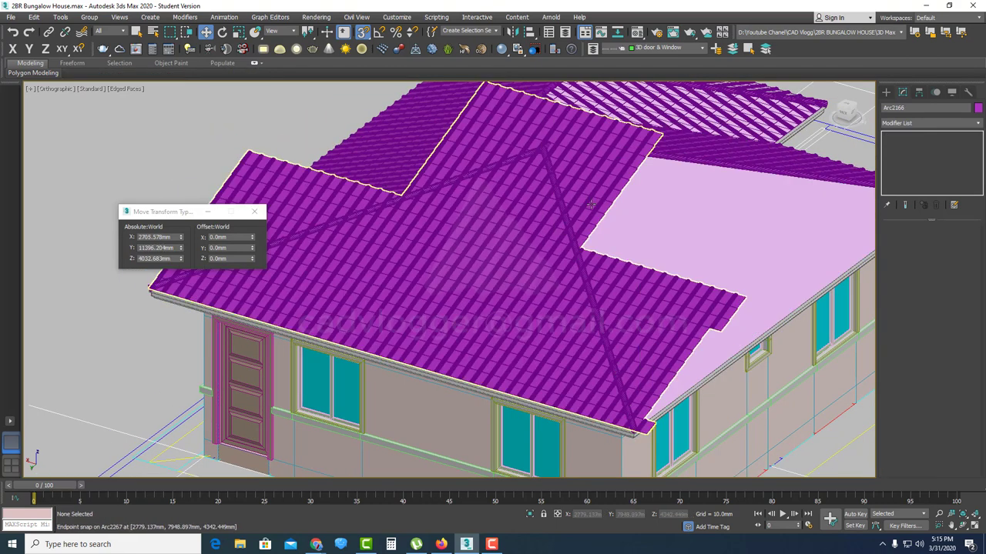
- Hide everything except the merged northern tiles and the roof surface
click(594, 203)
ctrl+click(636, 209)
right_click(635, 209)
click(689, 161)
scroll(645, 297, down, 3)
click(508, 365)
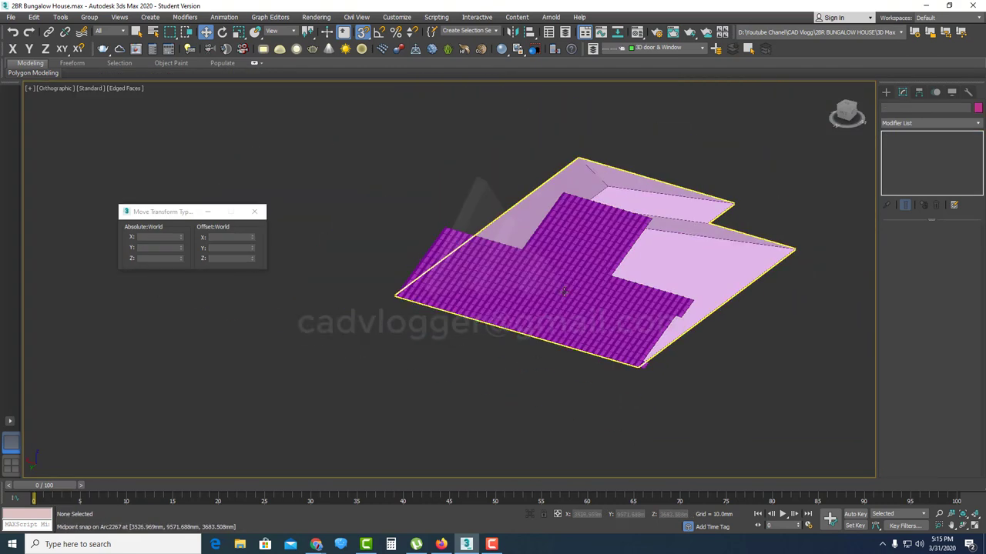
- Show the tiles and roof in a wireframe top view with the merged tile object selected
key(t)
click(524, 192)
key(F3)
scroll(536, 173, up, 2)
middle_drag(537, 172, 528, 216)
- QuickSlice the merged tiles along the eastern hip line, from the roof peak to the north-eastern eave corner
right_click(442, 257)
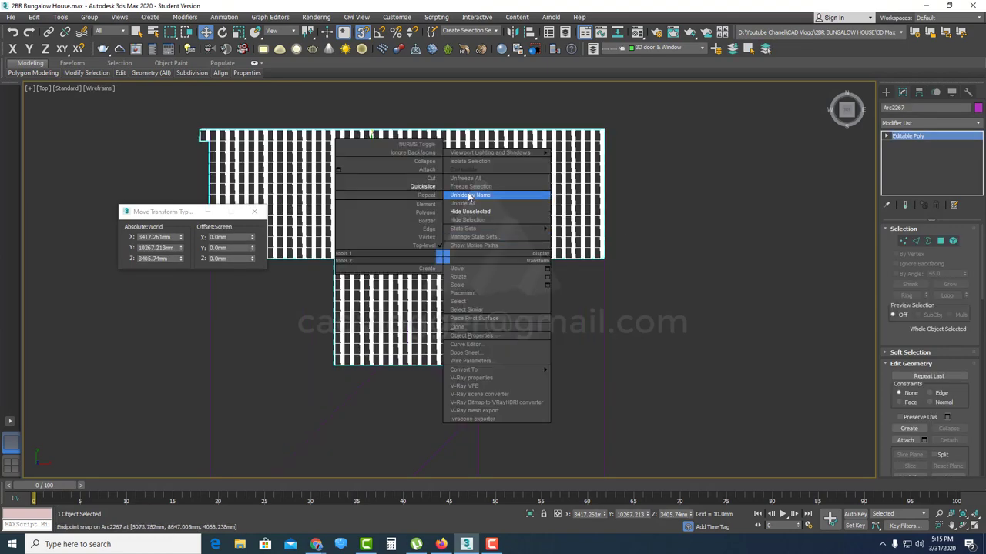
click(429, 193)
scroll(429, 192, up, 8)
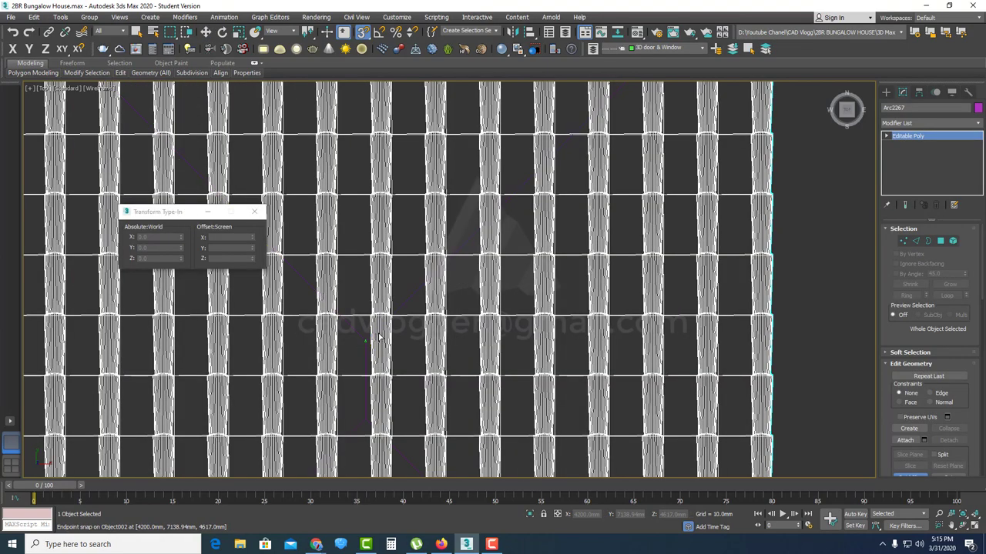
click(378, 338)
scroll(378, 337, down, 8)
scroll(615, 182, up, 8)
scroll(579, 154, up, 3)
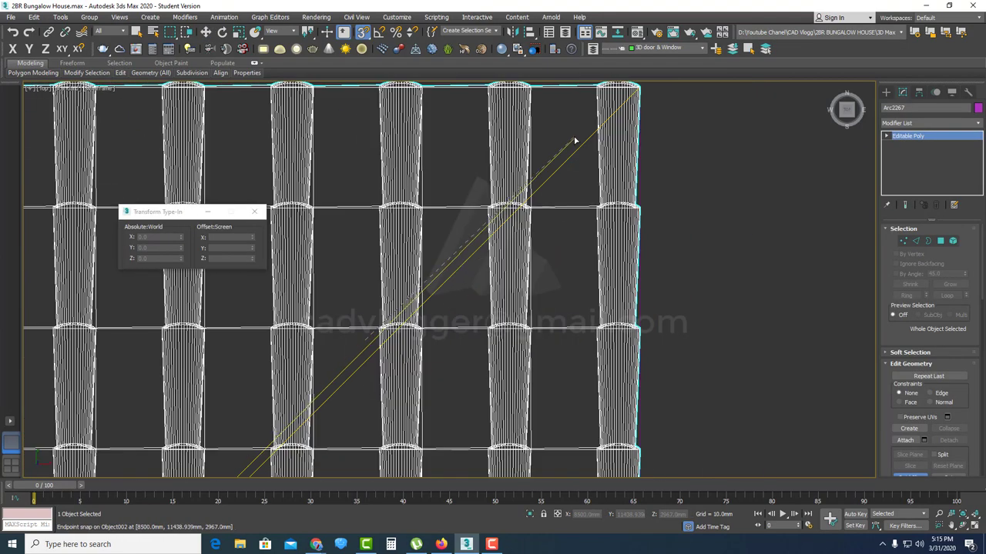
scroll(554, 199, up, 4)
- QuickSlice the merged tiles along the western hip line, between the roof peak and the north-western eave corner
scroll(547, 280, down, 8)
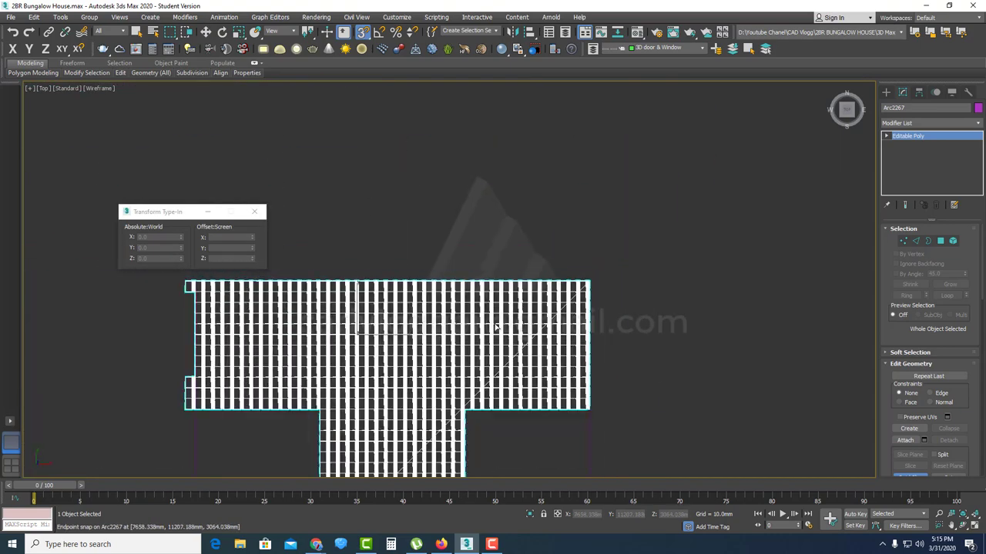
scroll(508, 299, up, 3)
scroll(523, 275, up, 6)
scroll(535, 297, down, 6)
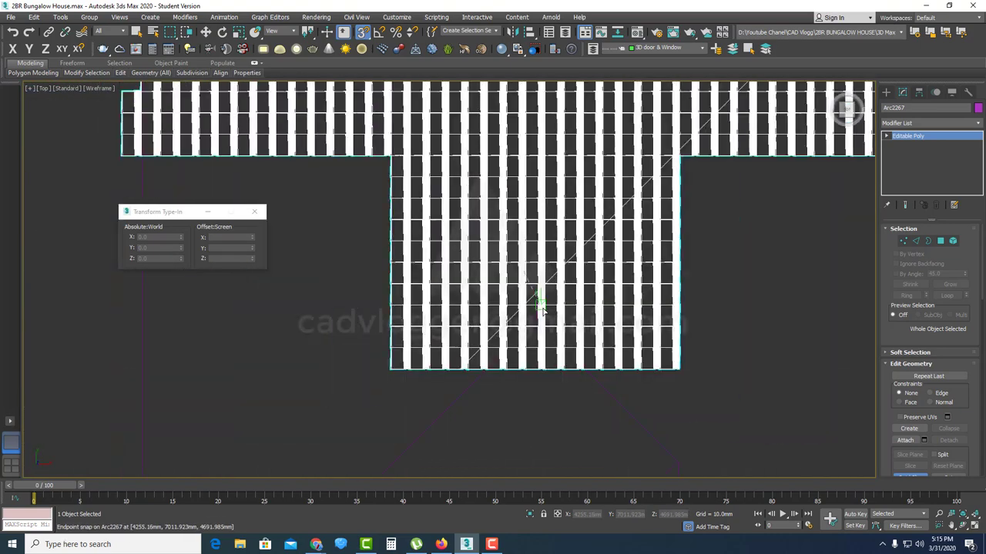
scroll(354, 123, up, 7)
click(373, 142)
scroll(402, 191, down, 7)
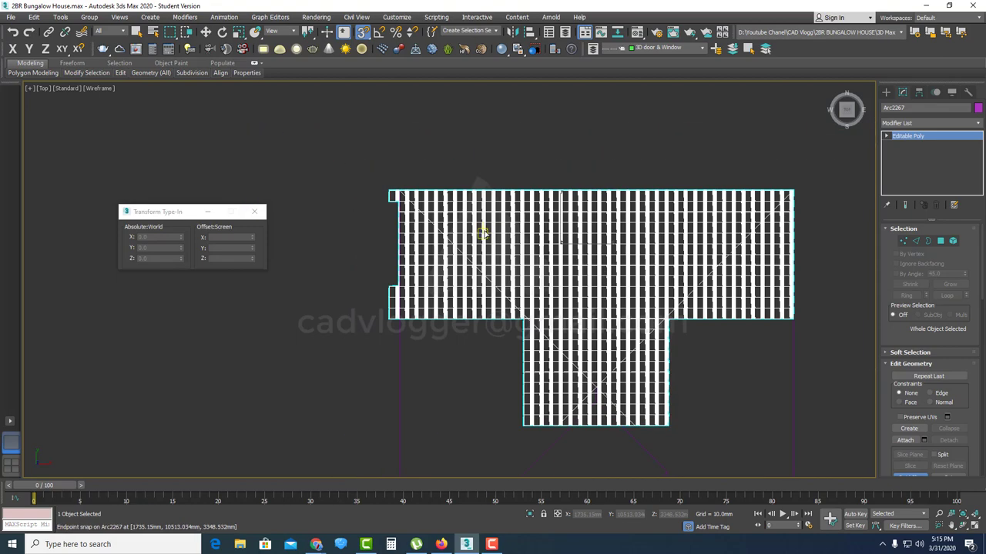
right_click(610, 245)
- Hide the roof surface so that only the sliced tile object stays in view, and clear the selection
middle_drag(671, 309, 616, 222)
right_click(561, 247)
click(598, 201)
scroll(601, 319, up, 1)
click(601, 306)
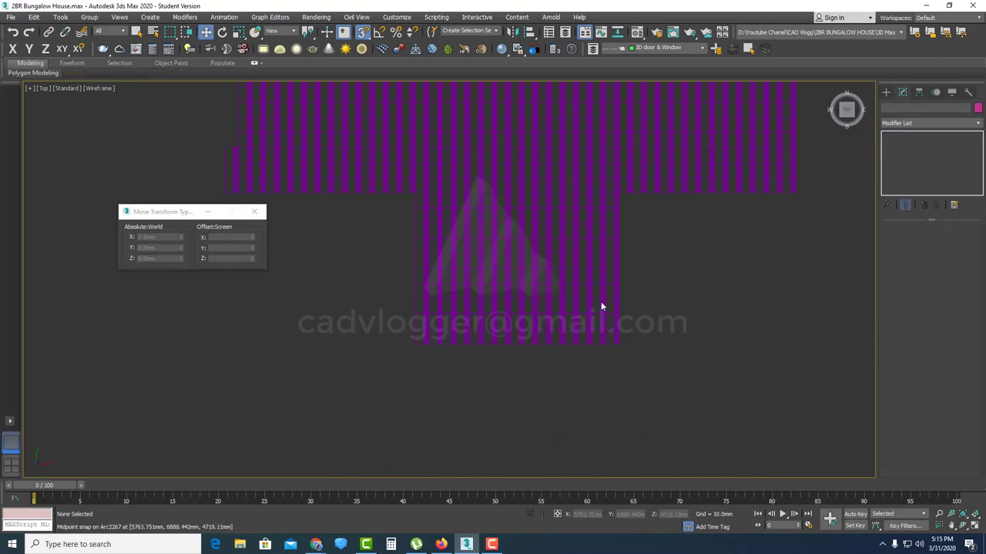
- Delete the tile polygons beyond the slice lines just south and east of the roof peak
click(602, 304)
click(940, 241)
scroll(581, 355, up, 3)
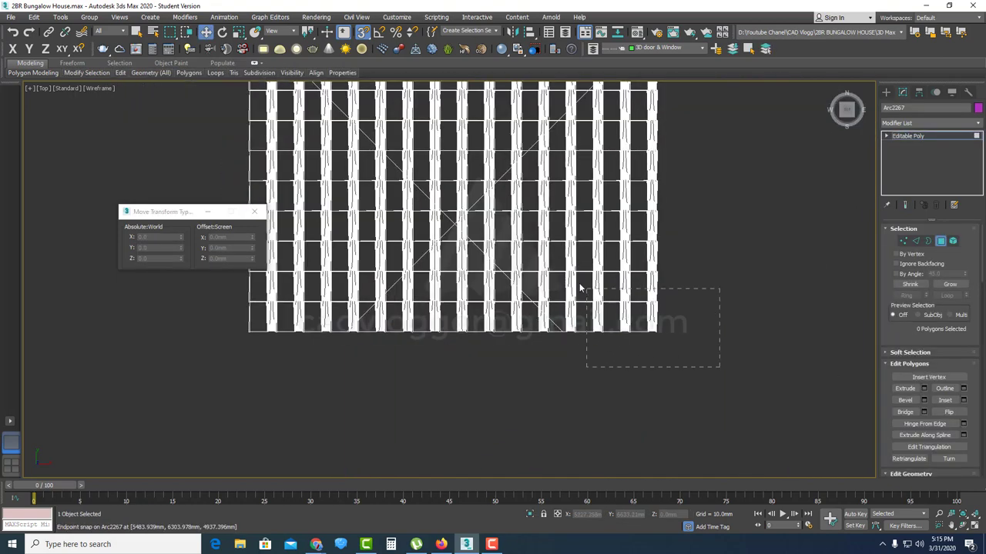
drag(447, 235, 406, 235)
key(Delete)
scroll(605, 293, up, 5)
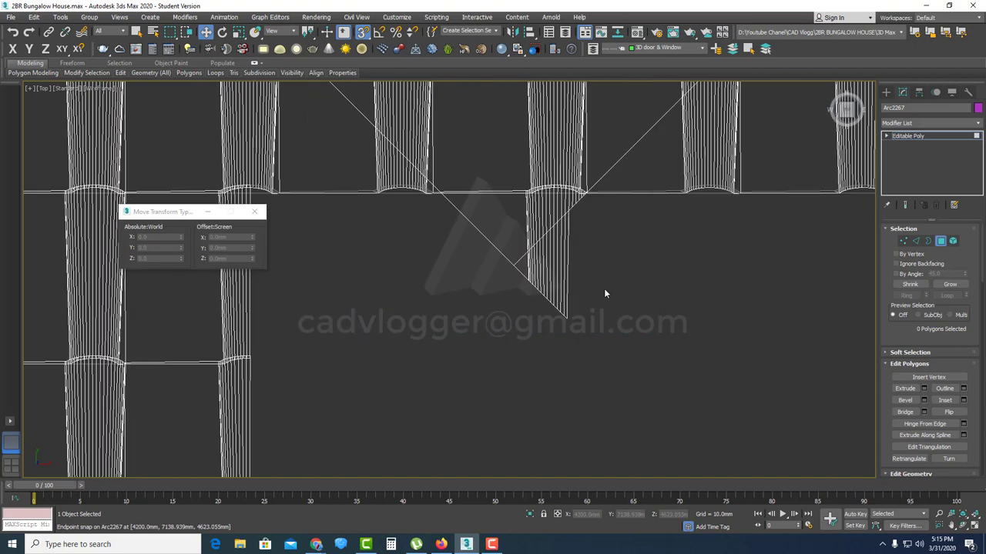
key(Delete)
scroll(716, 318, down, 5)
scroll(536, 303, up, 3)
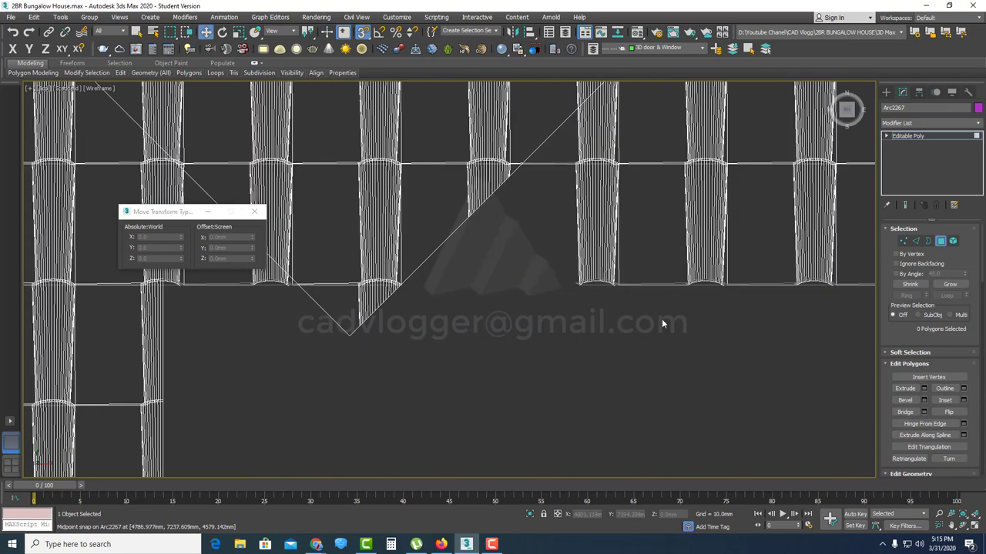
- Delete the surplus tile polygons just outside the eastern hip slice in the first courses north-east of the roof peak
click(590, 149)
middle_drag(600, 189, 564, 272)
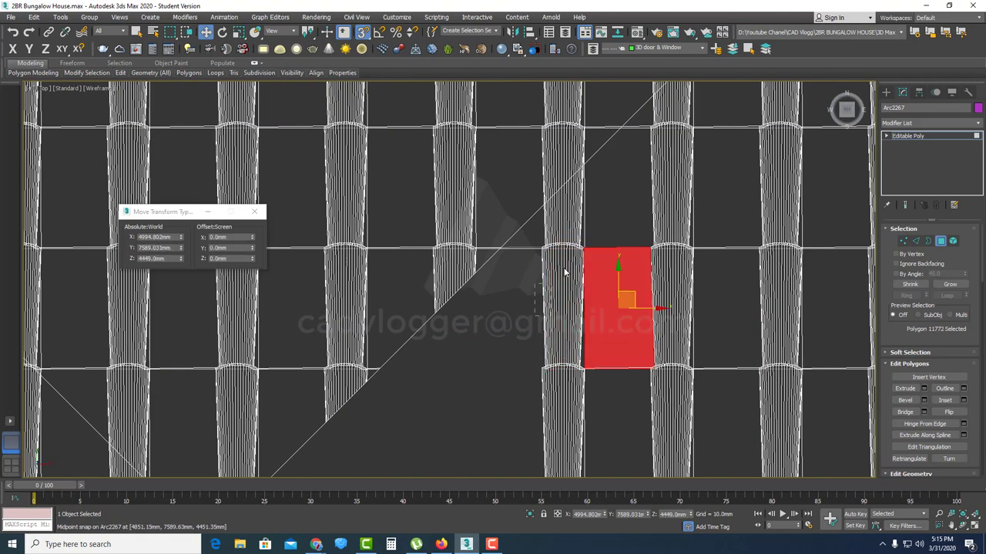
drag(565, 272, 608, 242)
key(Delete)
middle_drag(592, 206, 530, 332)
drag(574, 295, 650, 244)
key(Delete)
- Delete the whole tiles bordering the eastern hip slice in the next two courses towards the north-eastern eave corner
middle_drag(678, 219, 510, 364)
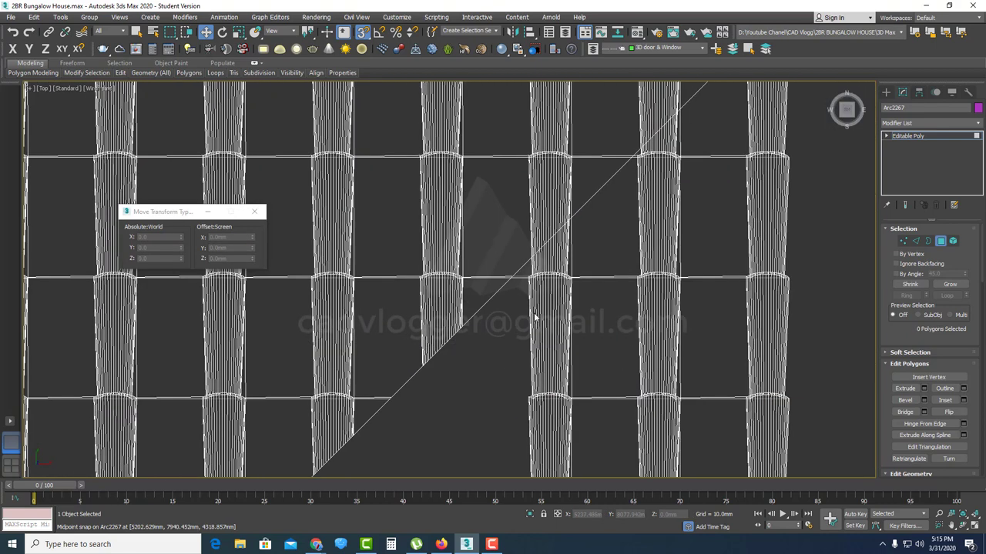
drag(530, 302, 590, 258)
key(Delete)
middle_drag(654, 254, 579, 327)
drag(558, 314, 617, 265)
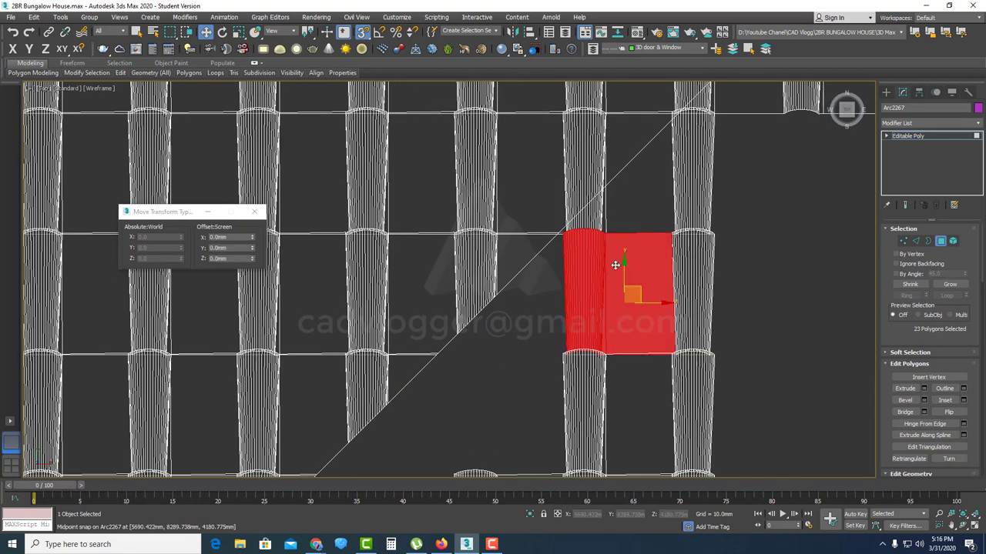
key(Delete)
scroll(605, 240, up, 5)
scroll(538, 309, down, 4)
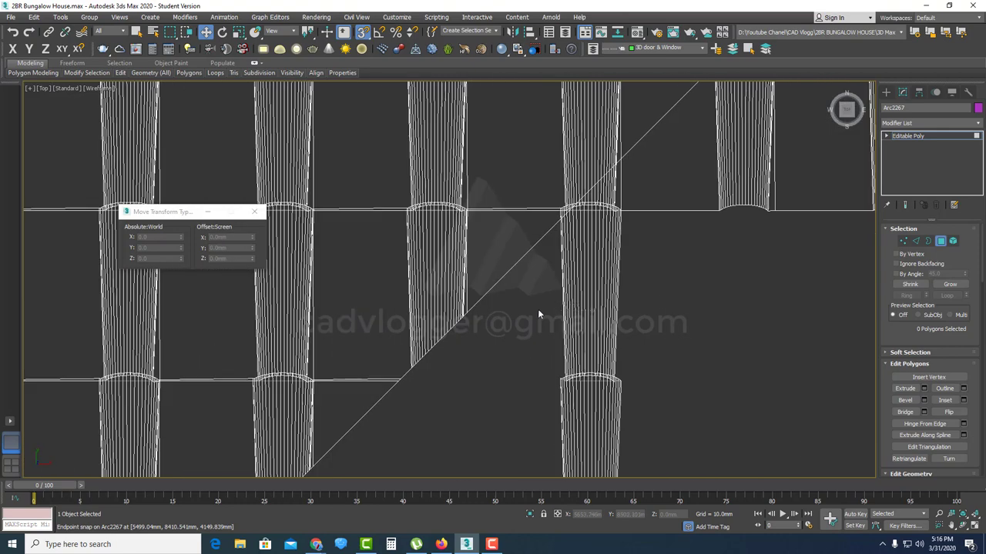
- Remove the small cut tile edges and slivers projecting past the eastern hip slice along its middle courses
scroll(577, 235, up, 5)
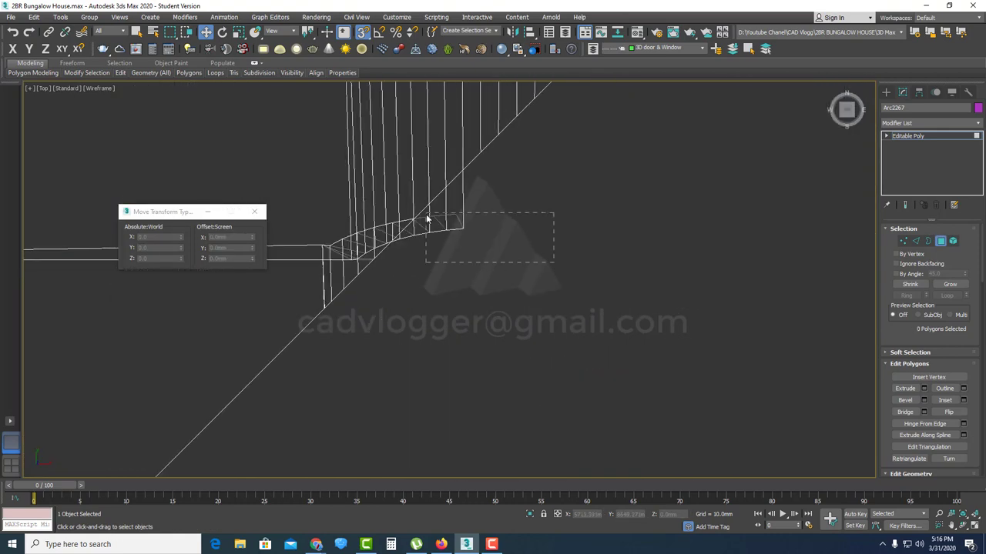
scroll(408, 218, up, 2)
scroll(511, 241, down, 6)
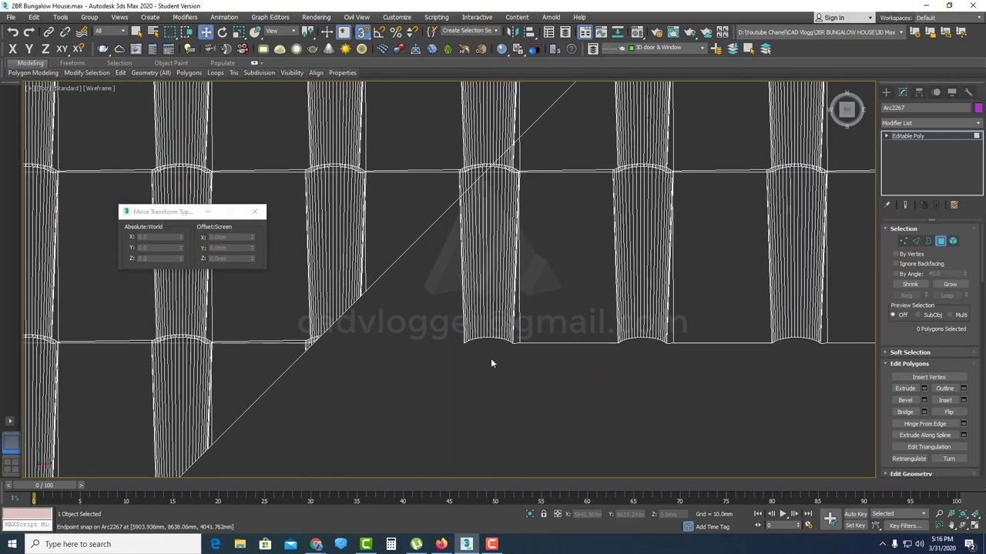
scroll(617, 262, up, 4)
scroll(485, 208, up, 3)
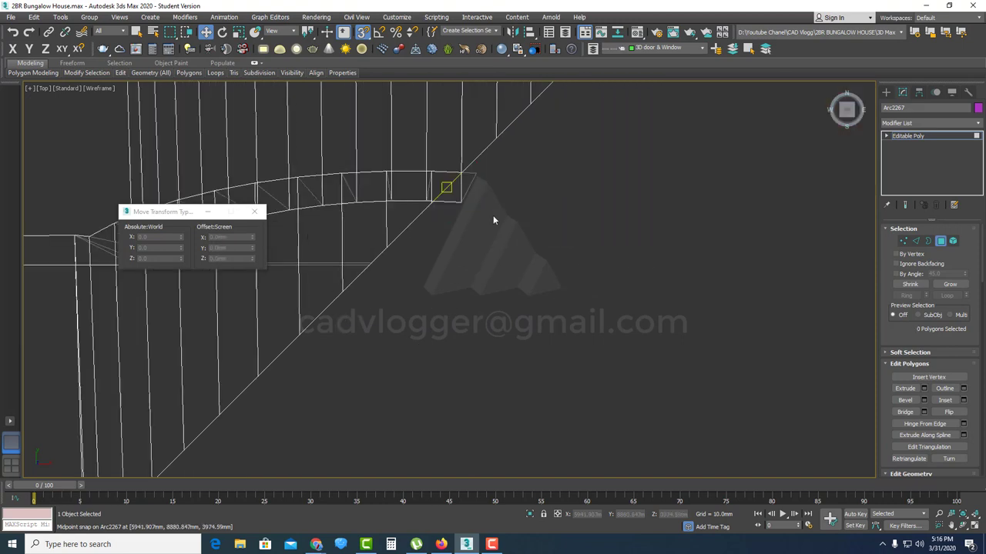
scroll(508, 247, down, 5)
scroll(544, 270, up, 5)
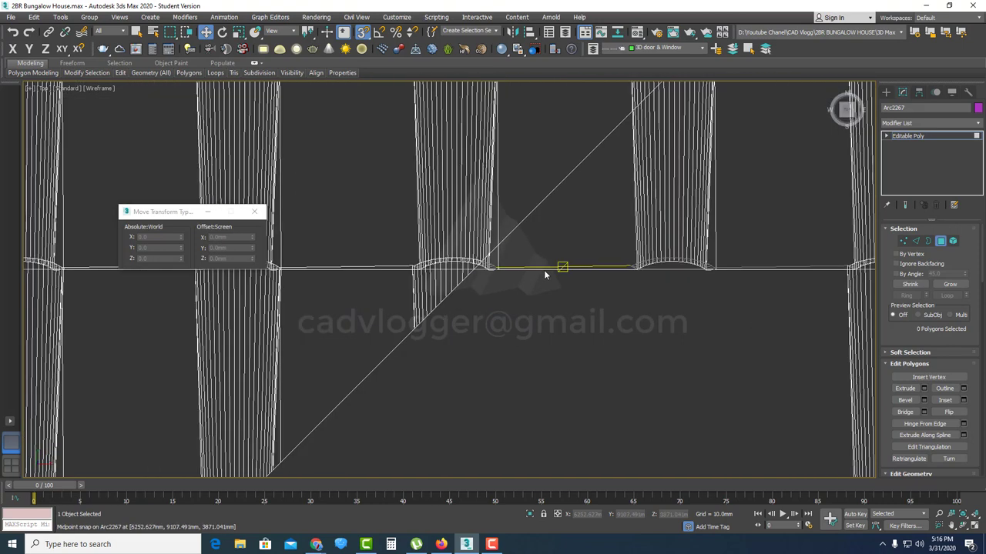
scroll(484, 221, up, 3)
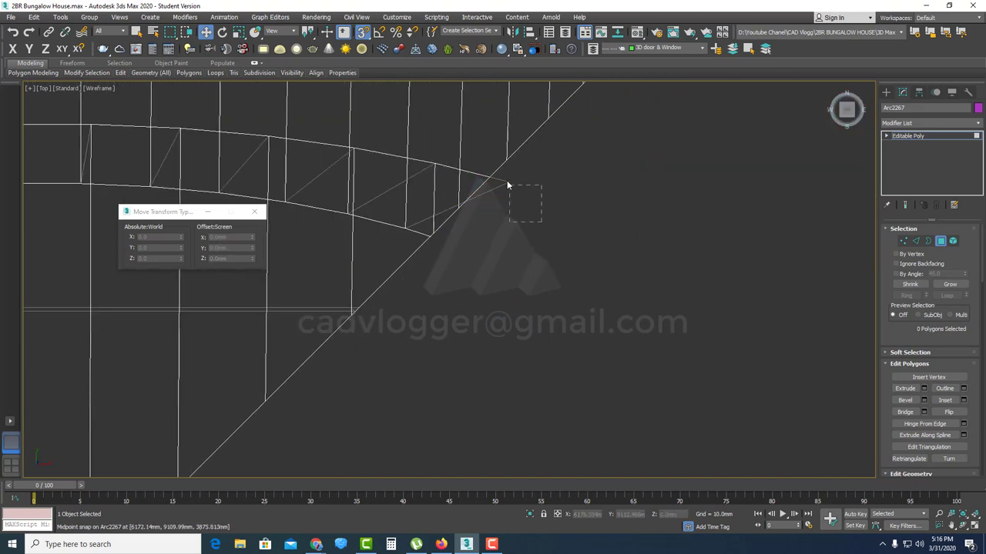
scroll(508, 185, down, 5)
scroll(641, 311, up, 5)
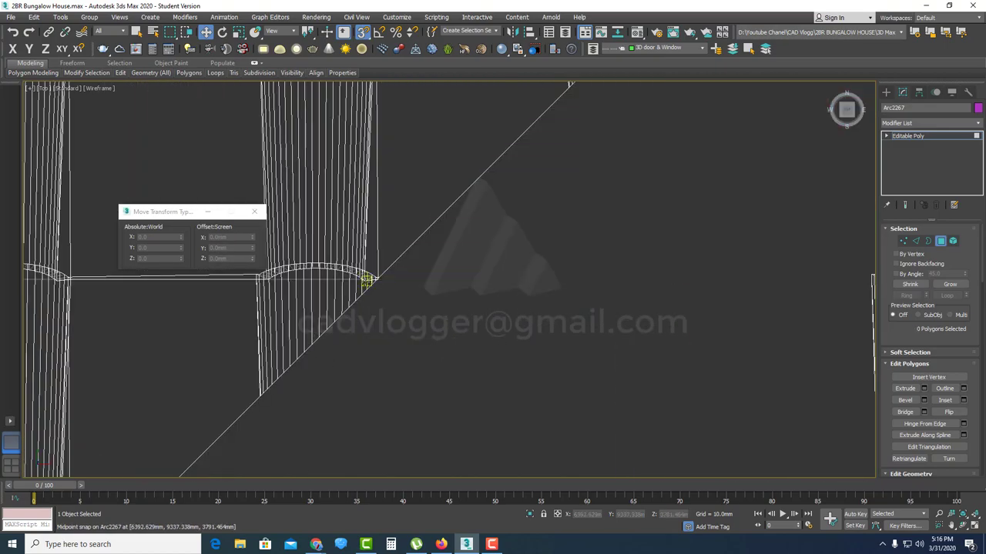
scroll(442, 266, up, 4)
scroll(500, 315, down, 6)
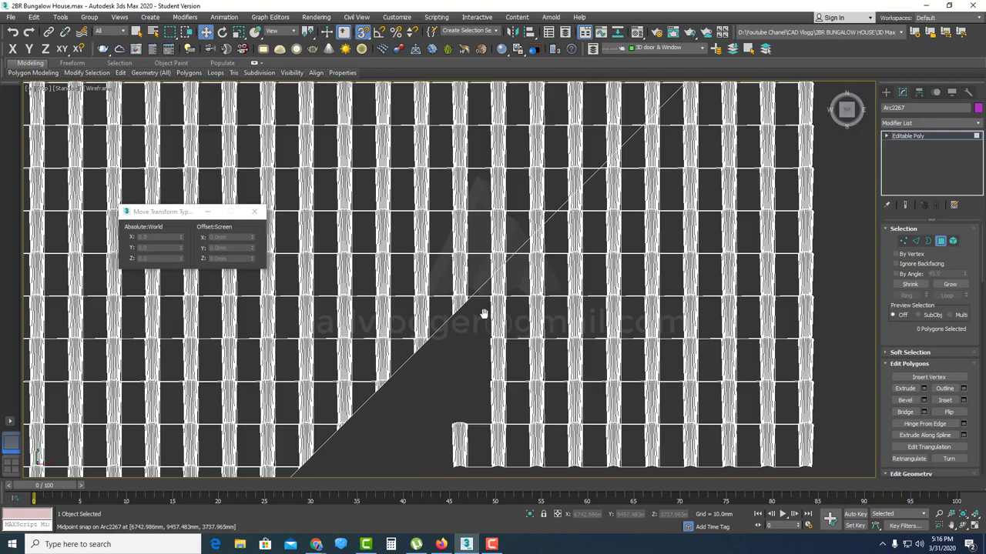
- Delete the groups of whole tiles east of the eastern hip slice in the courses beyond the cleaned middle section
scroll(484, 315, up, 5)
drag(474, 329, 608, 245)
key(Delete)
middle_drag(597, 254, 466, 341)
drag(432, 372, 713, 266)
key(Delete)
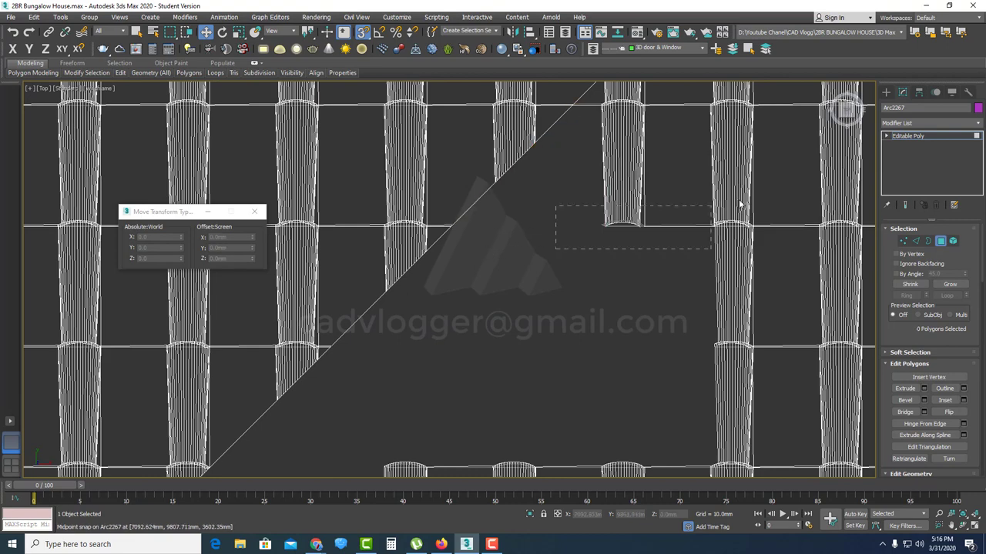
drag(739, 204, 744, 204)
key(Delete)
middle_drag(602, 139, 477, 317)
drag(592, 277, 594, 277)
key(Delete)
drag(566, 299, 712, 271)
key(Delete)
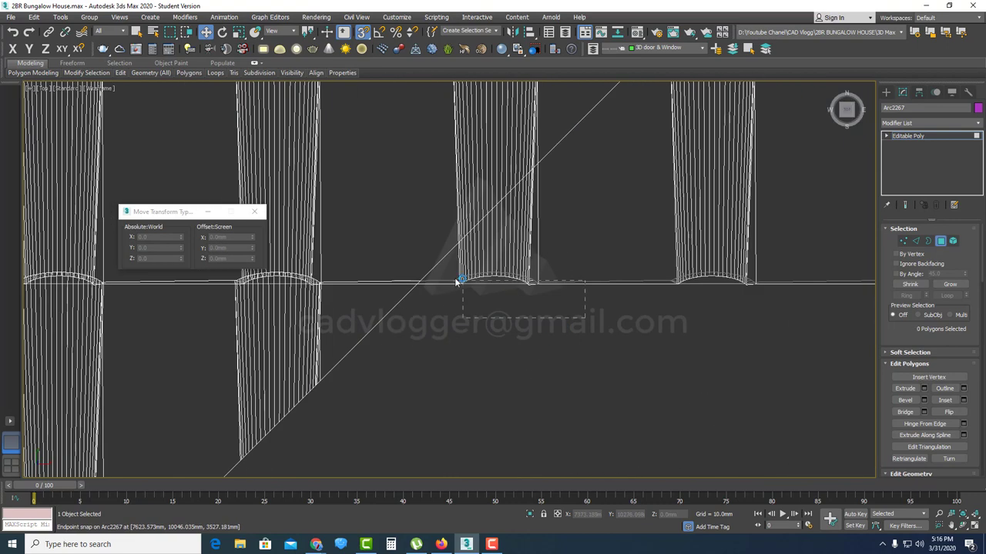
- Delete the cut tile pieces and neighbouring tiles outside the eastern hip slice in the upper courses near the eave
drag(455, 284, 531, 265)
key(Delete)
drag(532, 309, 741, 278)
key(Delete)
scroll(565, 355, up, 4)
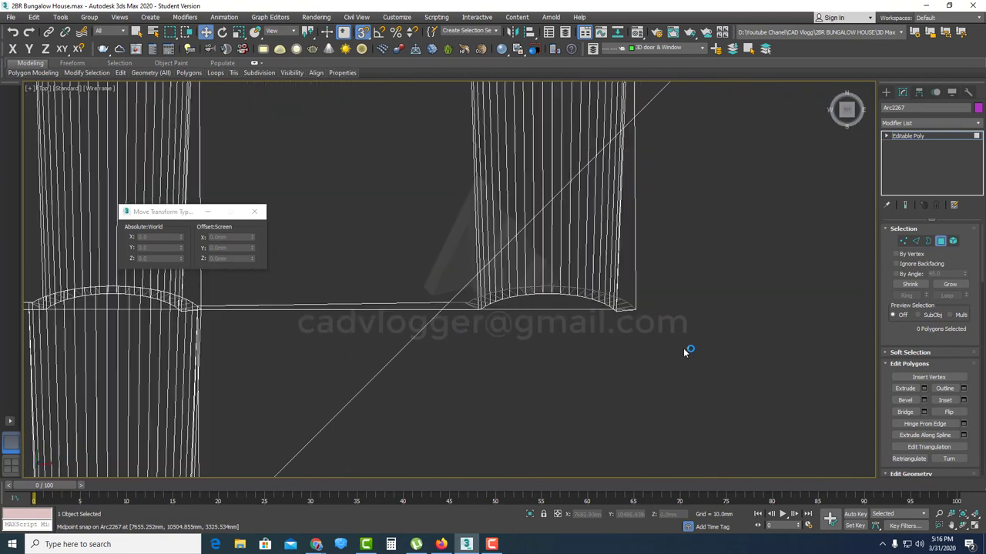
drag(461, 298, 460, 295)
key(Delete)
scroll(512, 292, down, 7)
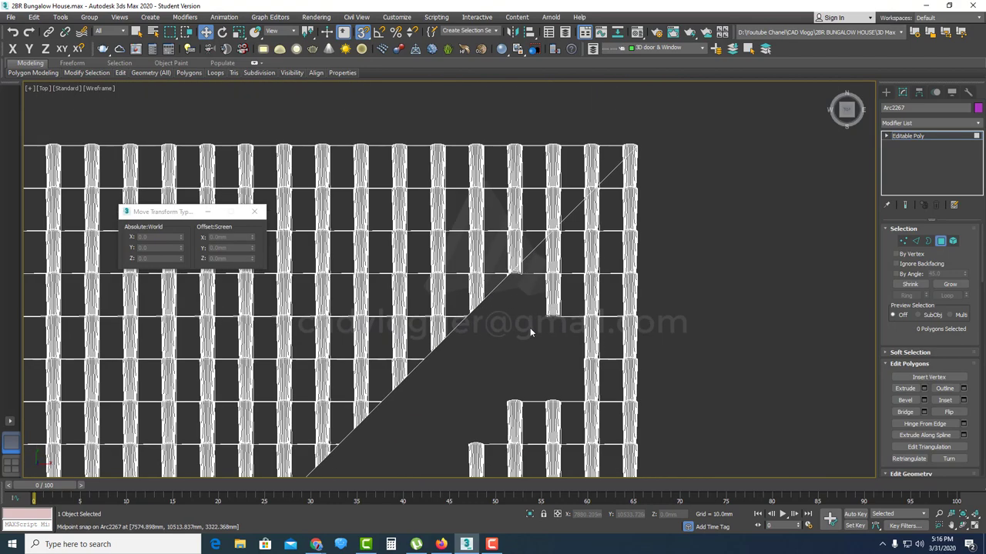
- Delete the cut half of the barrel tile and its leftover slivers outside the eastern hip slice, a few courses below the northern eave
scroll(524, 258, up, 1)
scroll(521, 262, up, 5)
drag(591, 339, 452, 291)
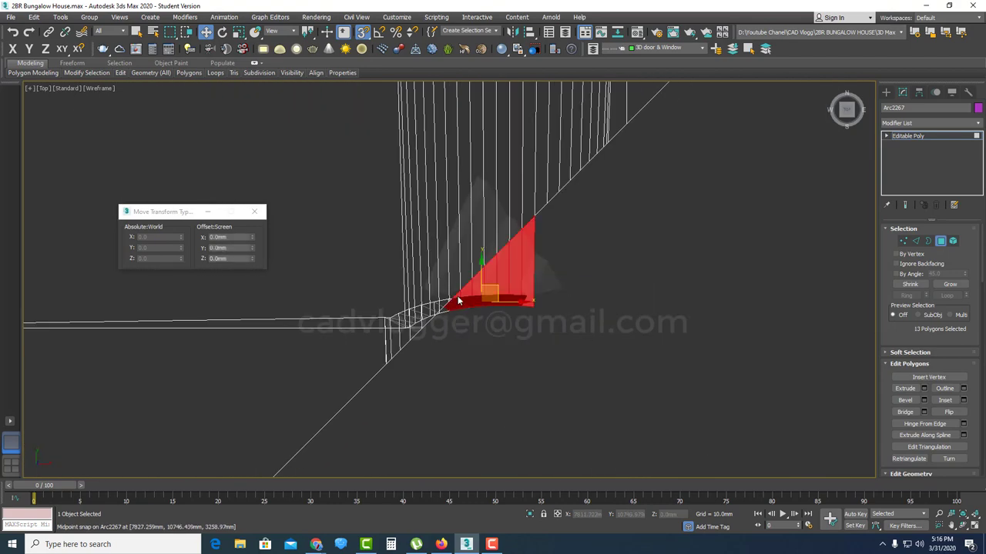
key(Delete)
scroll(493, 270, up, 5)
drag(525, 295, 492, 245)
key(Delete)
scroll(496, 254, up, 5)
scroll(489, 279, down, 12)
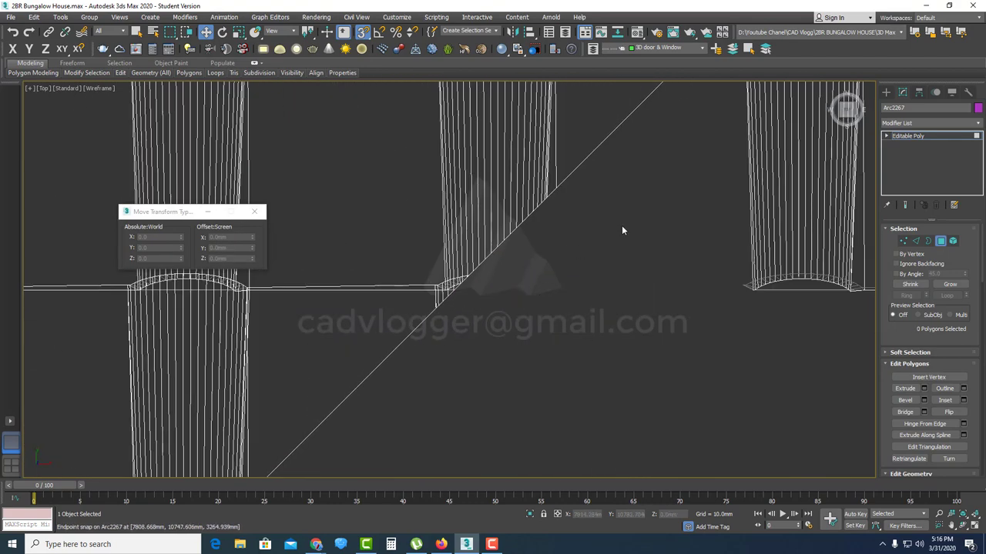
- Delete the last tile polygons and slivers outside the eastern hip slice up to the north-eastern eave corner
scroll(623, 229, down, 4)
scroll(616, 316, up, 5)
drag(605, 303, 434, 233)
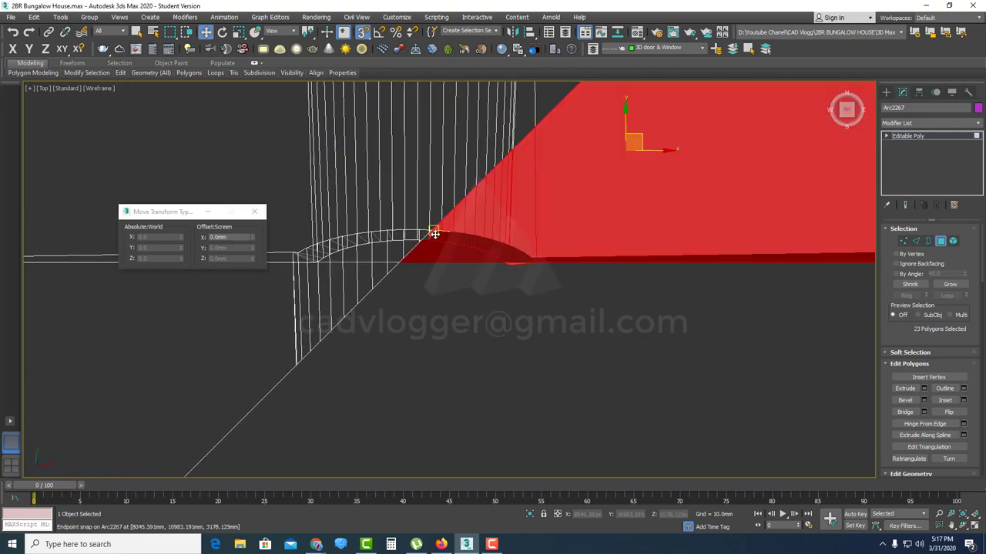
click(419, 235)
scroll(419, 235, down, 5)
scroll(650, 237, up, 3)
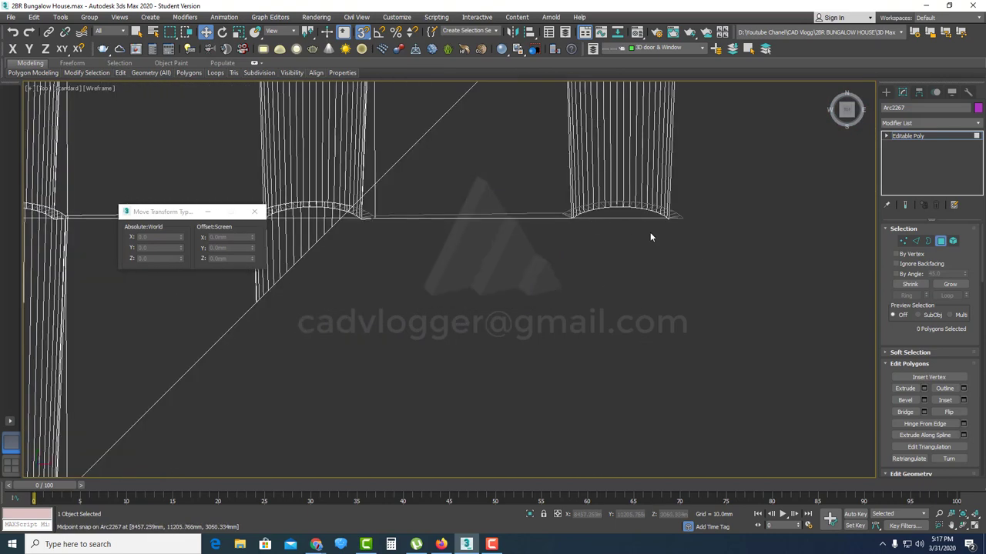
drag(685, 235, 447, 199)
key(Delete)
scroll(375, 217, up, 5)
middle_drag(376, 217, 547, 305)
scroll(460, 268, up, 2)
drag(562, 287, 443, 222)
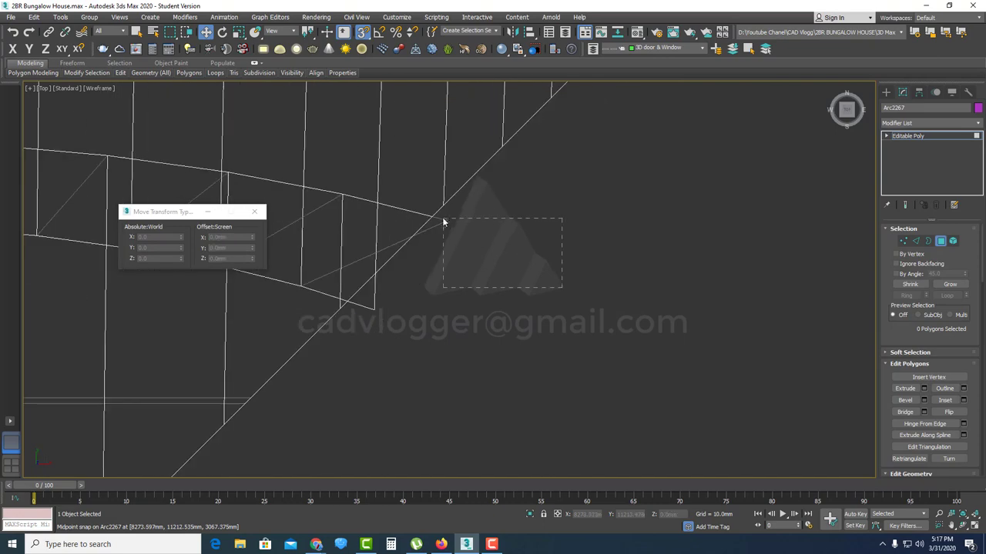
drag(368, 303, 360, 298)
key(Delete)
scroll(583, 308, down, 12)
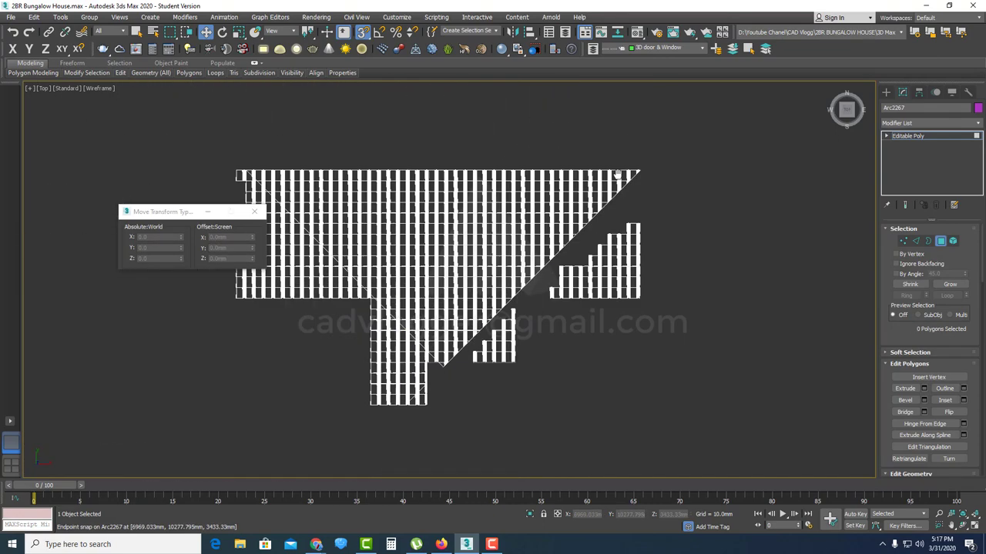
- Delete the cut tile polygons and overhanging slivers outside the western hip slice in the first course beside the roof peak
middle_drag(442, 429, 583, 385)
scroll(584, 385, up, 3)
scroll(560, 252, up, 6)
scroll(539, 298, up, 1)
drag(649, 253, 632, 229)
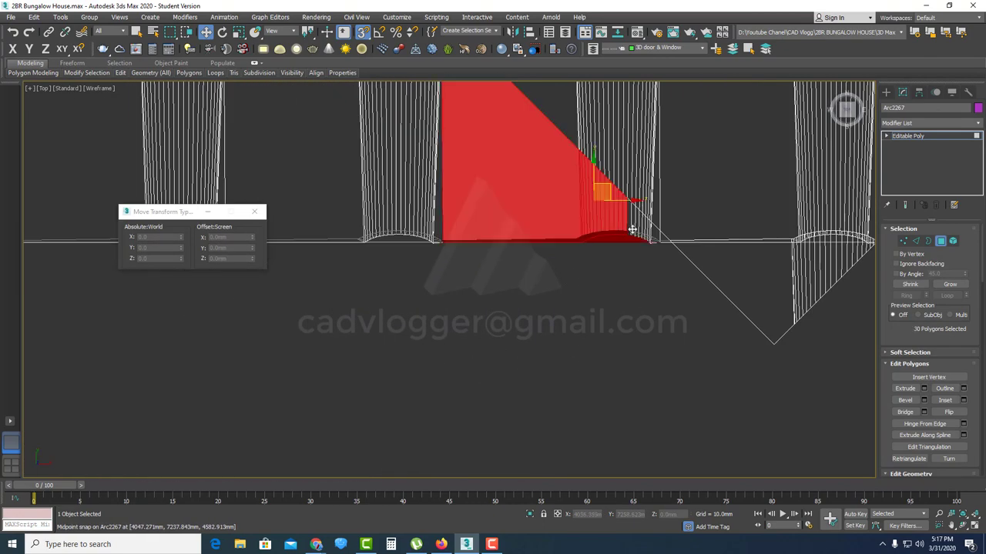
key(Delete)
scroll(655, 234, up, 2)
drag(667, 273, 652, 251)
key(Delete)
scroll(547, 229, down, 5)
- Delete the tiles and cut slivers outside the western hip slice in the second course north-west of the roof peak
middle_drag(493, 204, 629, 332)
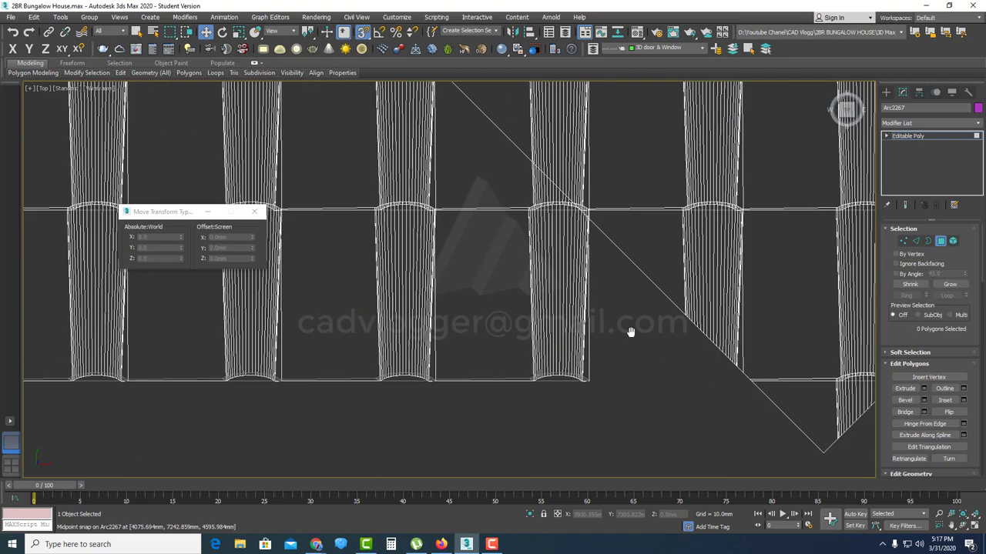
drag(639, 402, 344, 350)
key(Delete)
middle_drag(455, 262, 488, 351)
drag(493, 348, 389, 285)
scroll(588, 317, up, 4)
drag(496, 315, 658, 258)
scroll(636, 292, up, 4)
key(Delete)
scroll(677, 288, up, 2)
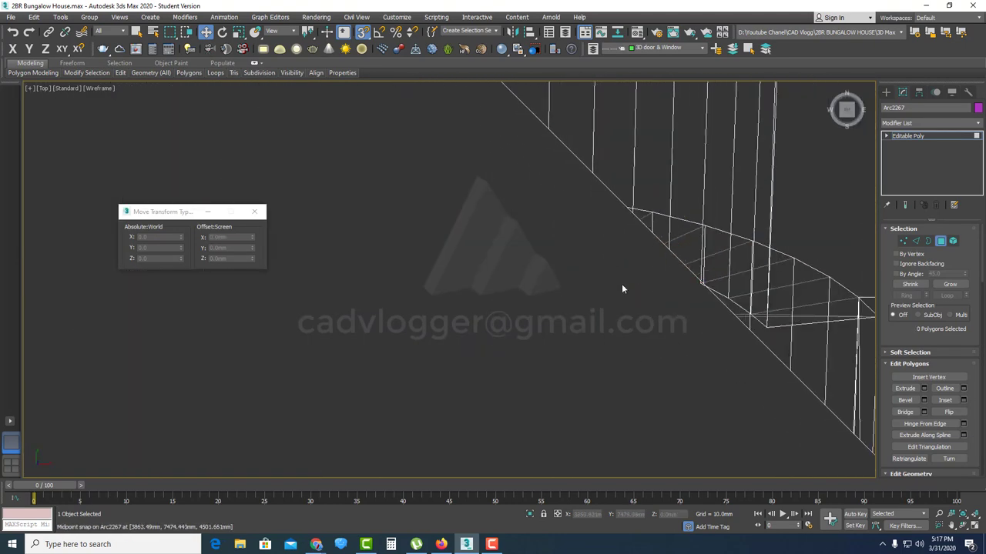
scroll(695, 290, up, 3)
scroll(636, 274, down, 8)
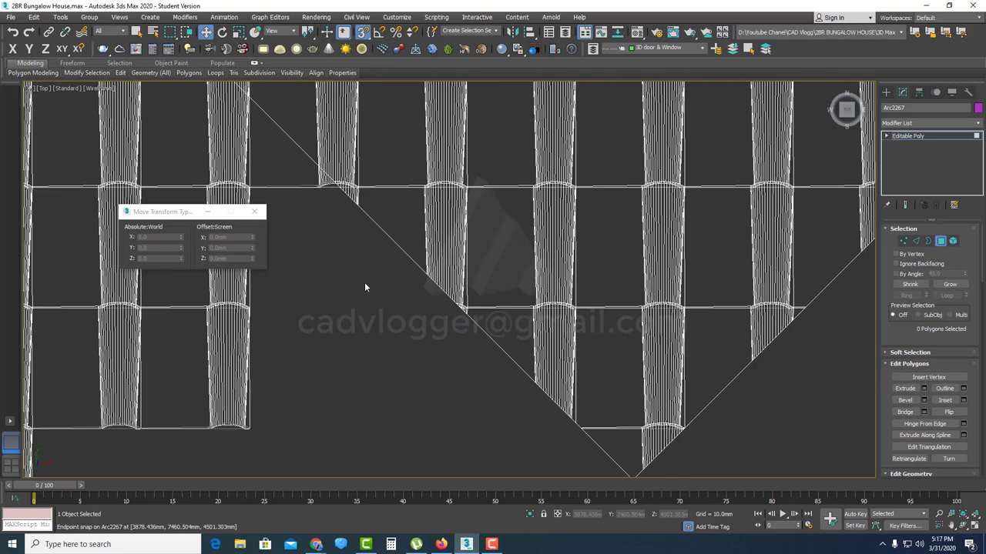
- Delete the row of whole tiles extending west from the western hip slice in the following course
scroll(561, 270, up, 5)
drag(668, 266, 150, 278)
key(Delete)
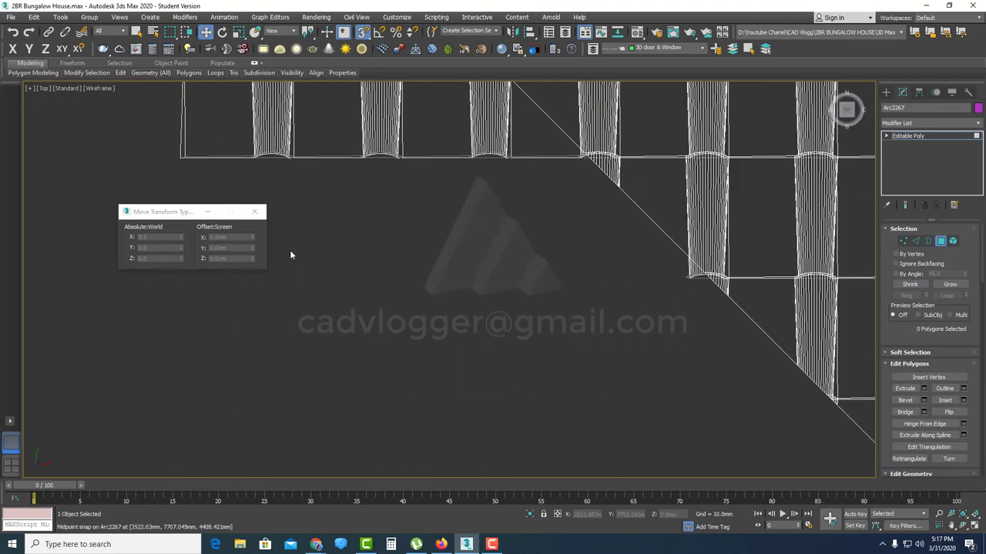
- Delete the cut end and tiny slivers of the barrel tile projecting past the western hip slice
middle_drag(289, 250, 410, 423)
scroll(473, 315, up, 6)
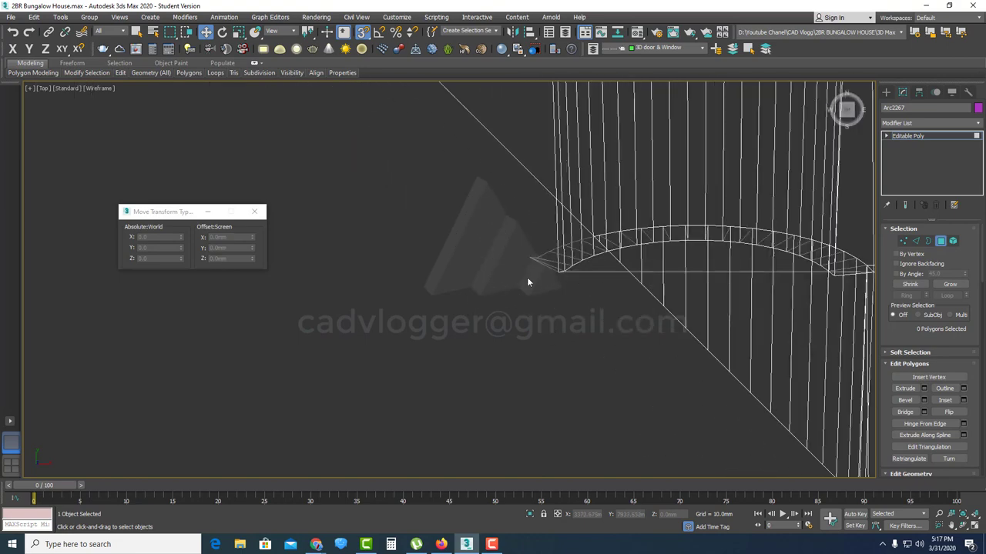
scroll(578, 315, up, 2)
drag(579, 312, 550, 220)
key(Delete)
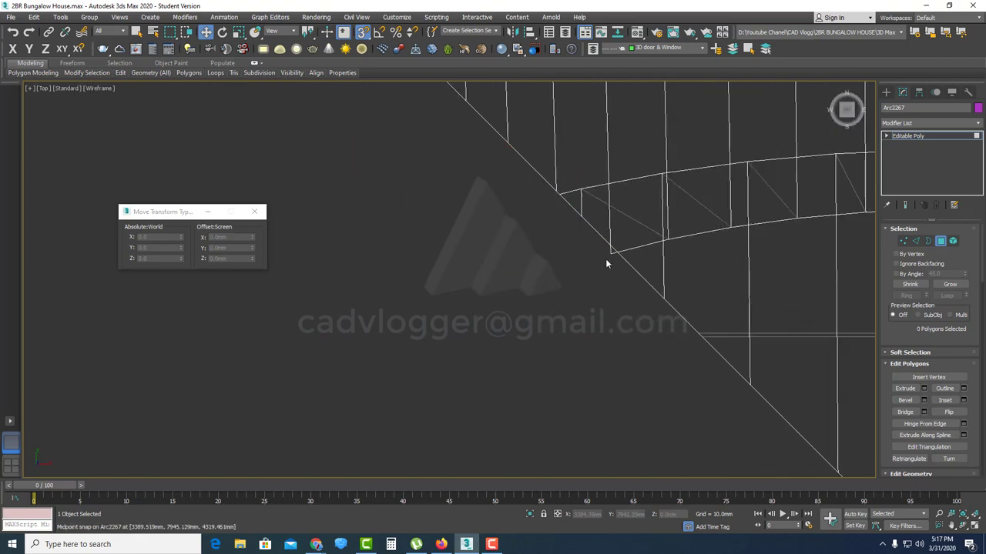
scroll(607, 260, up, 4)
drag(619, 264, 553, 241)
key(Delete)
scroll(514, 270, down, 8)
- Remove the cut barrel piece and its two-polygon sliver left outside the western hip slice on the adjacent course
scroll(522, 283, down, 5)
scroll(585, 384, up, 5)
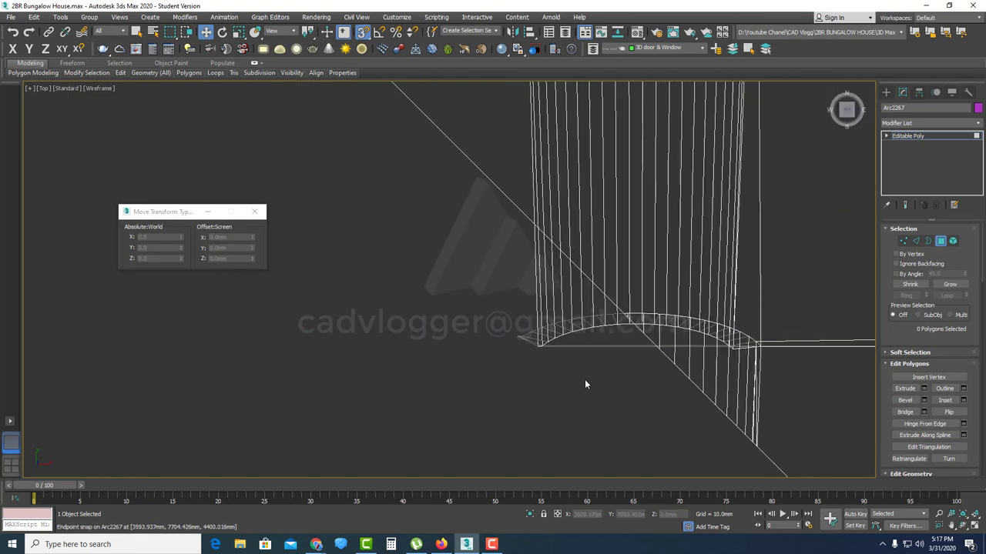
scroll(613, 348, up, 4)
scroll(593, 301, down, 4)
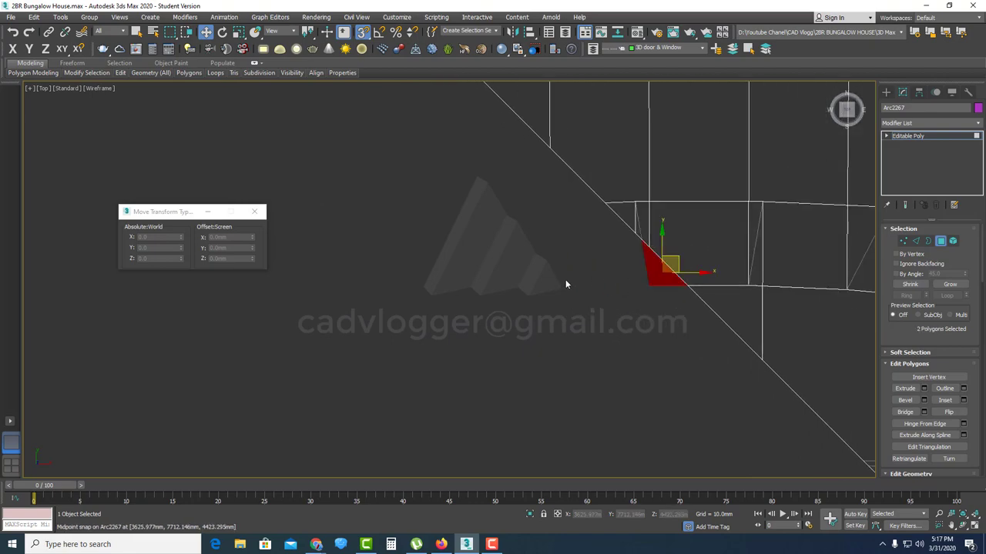
scroll(582, 322, down, 5)
scroll(537, 382, up, 5)
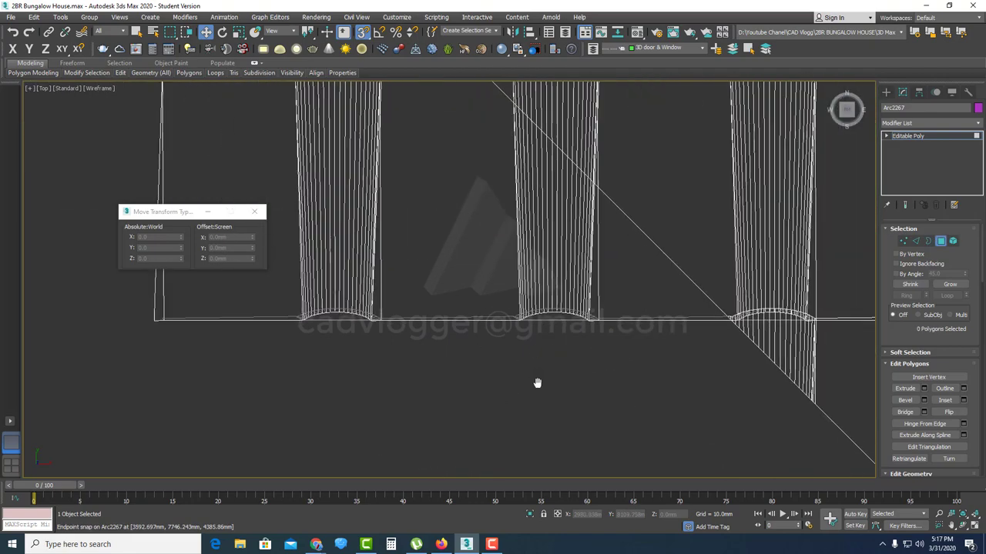
- Delete the whole tiles lying south-west of the western hip slice in the next two courses up the slope
click(437, 322)
key(Delete)
drag(433, 346, 292, 299)
key(Delete)
scroll(430, 293, down, 4)
middle_drag(362, 209, 495, 363)
scroll(508, 351, up, 4)
drag(577, 361, 287, 302)
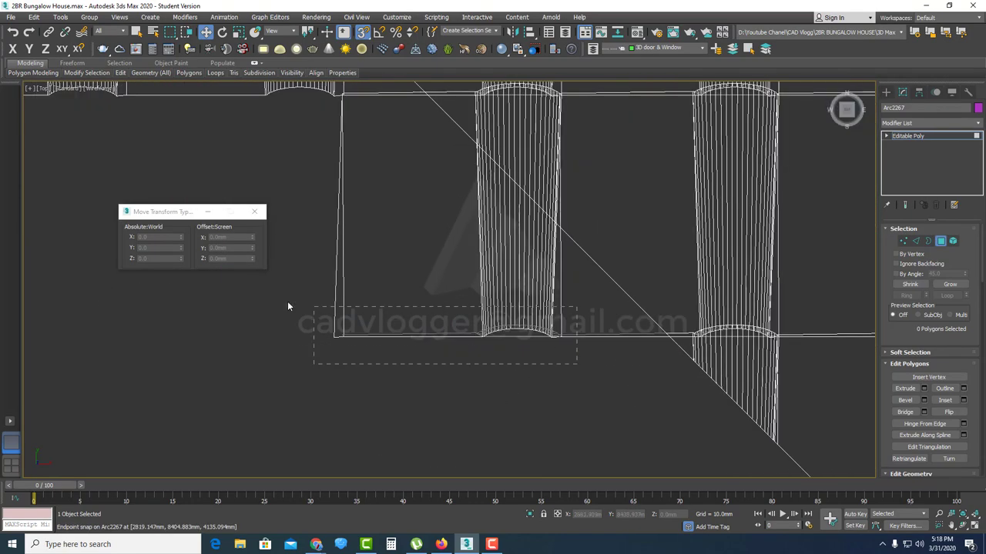
key(Delete)
- Delete the tiles beside the western hip slice and those farther west in the middle course
middle_drag(353, 164, 543, 405)
drag(555, 375, 434, 329)
key(Delete)
middle_drag(415, 325, 547, 341)
drag(496, 376, 314, 331)
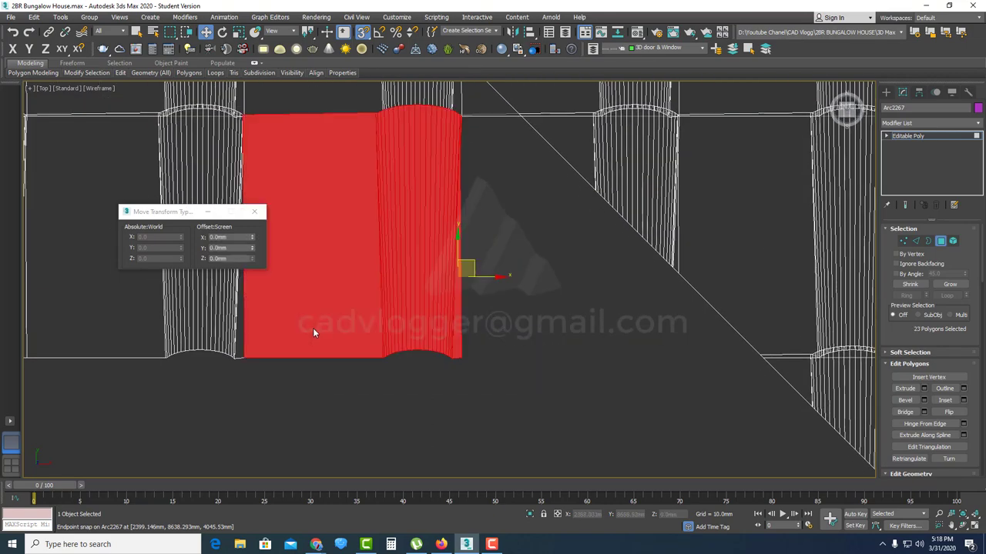
key(Delete)
scroll(296, 346, down, 4)
middle_drag(295, 350, 693, 402)
drag(288, 352, 287, 352)
key(Delete)
- Delete the surplus southernmost rows of whole tiles lying well outside the western hip slice
scroll(370, 358, down, 4)
middle_drag(373, 358, 691, 338)
drag(649, 370, 143, 331)
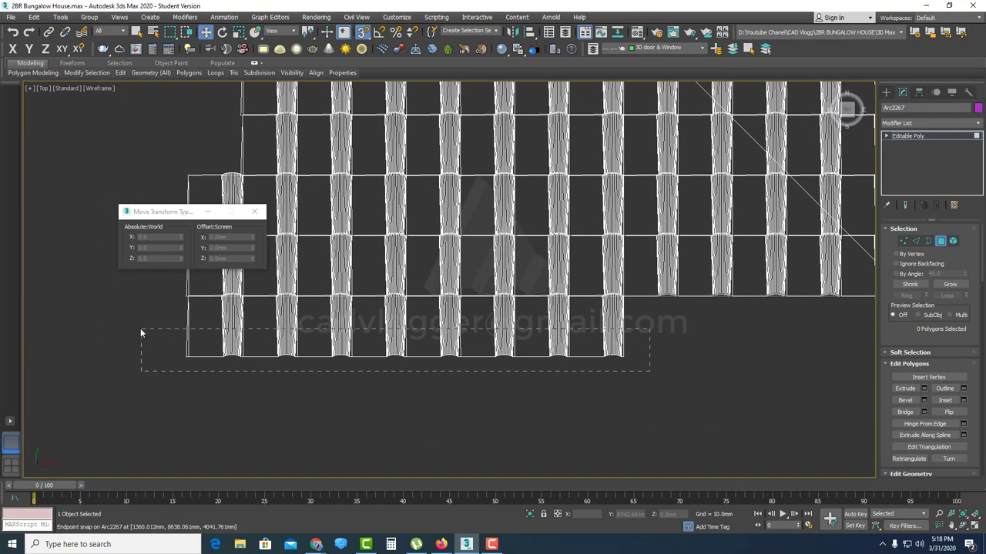
key(Delete)
middle_drag(312, 302, 340, 378)
drag(369, 389, 174, 299)
key(Delete)
drag(542, 403, 315, 293)
key(Delete)
drag(688, 403, 472, 258)
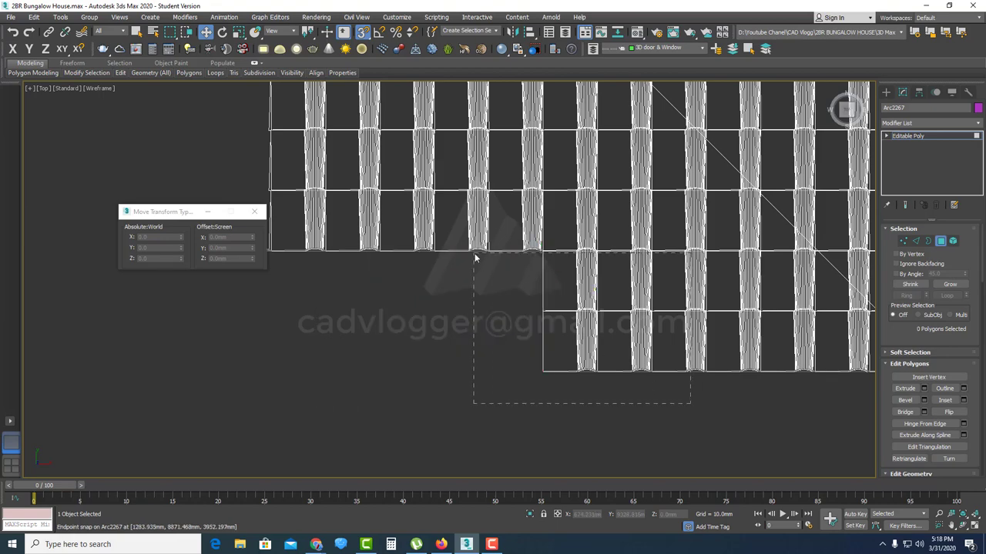
key(Delete)
- Remove the tiles beside the western hip slice and those farther west in the next course
middle_drag(862, 397, 516, 347)
scroll(583, 326, up, 5)
drag(588, 330, 486, 289)
key(Delete)
drag(440, 345, 205, 275)
key(Delete)
- Delete the cut tile piece touching the western hip slice and the adjoining 60-polygon block of tiles
scroll(231, 284, down, 5)
middle_drag(331, 312, 616, 425)
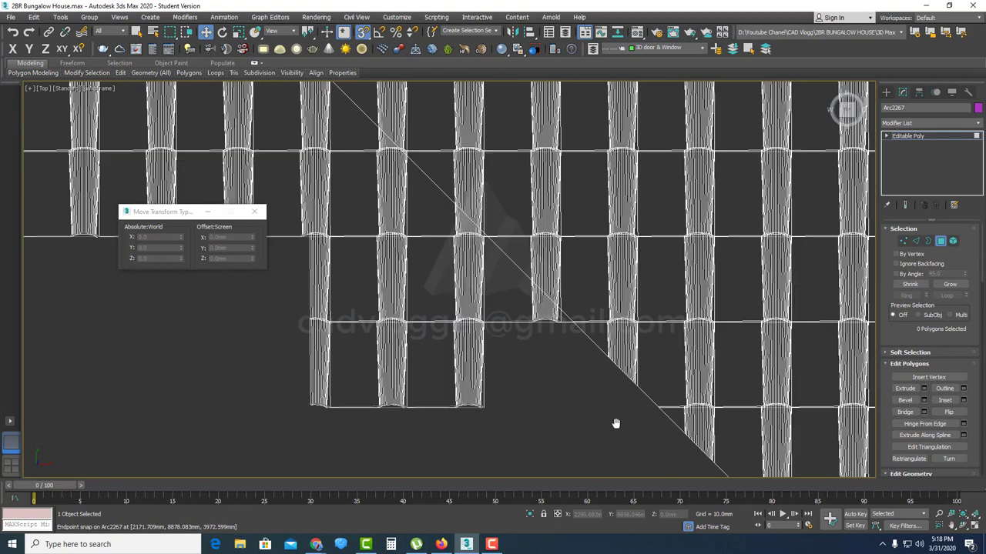
scroll(564, 341, up, 5)
drag(556, 315, 509, 290)
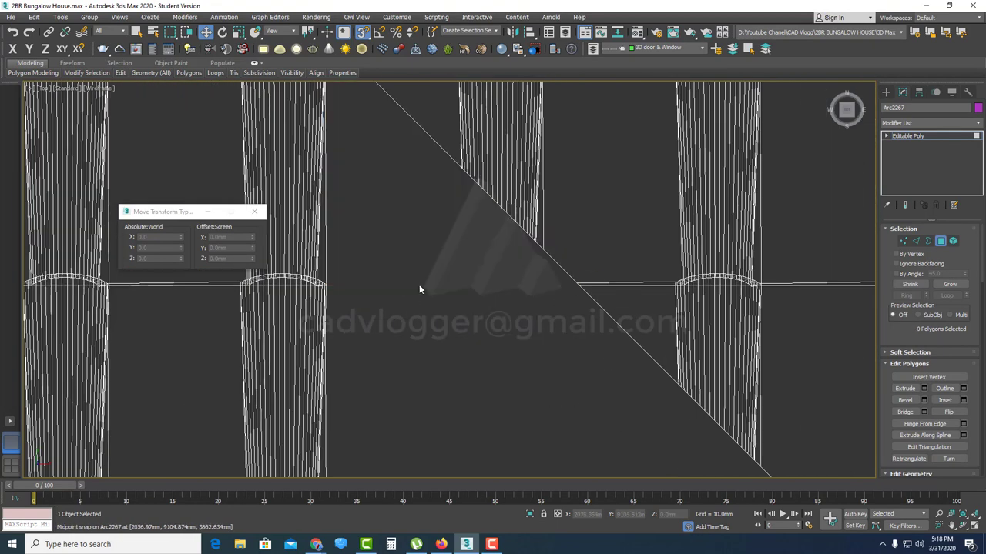
scroll(419, 289, down, 3)
drag(636, 403, 371, 365)
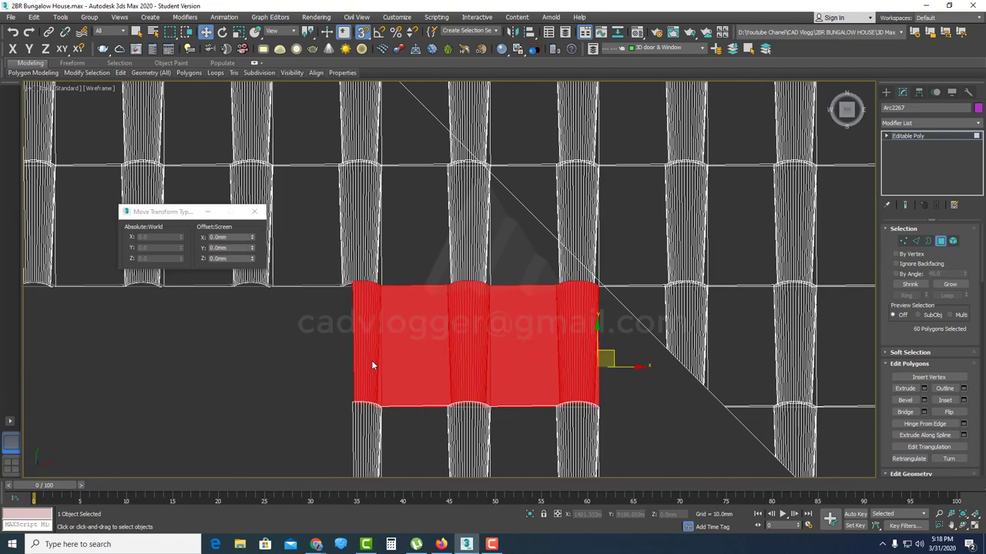
key(Delete)
- Clear the small cut fragments left just outside the western hip slice beside the deleted block
scroll(579, 290, up, 6)
drag(704, 297, 616, 256)
key(Delete)
drag(654, 295, 596, 261)
key(Delete)
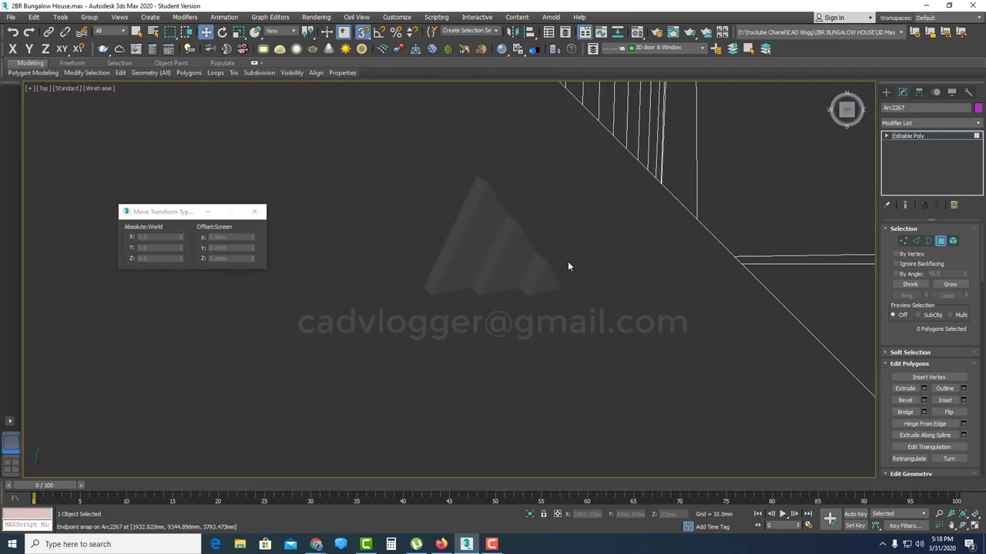
- Delete the cut tile pieces outside the western hip slice in the next course to the north-west
scroll(566, 285, down, 5)
scroll(487, 219, up, 5)
drag(526, 232, 469, 179)
key(Delete)
scroll(471, 182, up, 1)
drag(581, 245, 479, 189)
key(Delete)
scroll(608, 227, up, 4)
scroll(678, 262, down, 5)
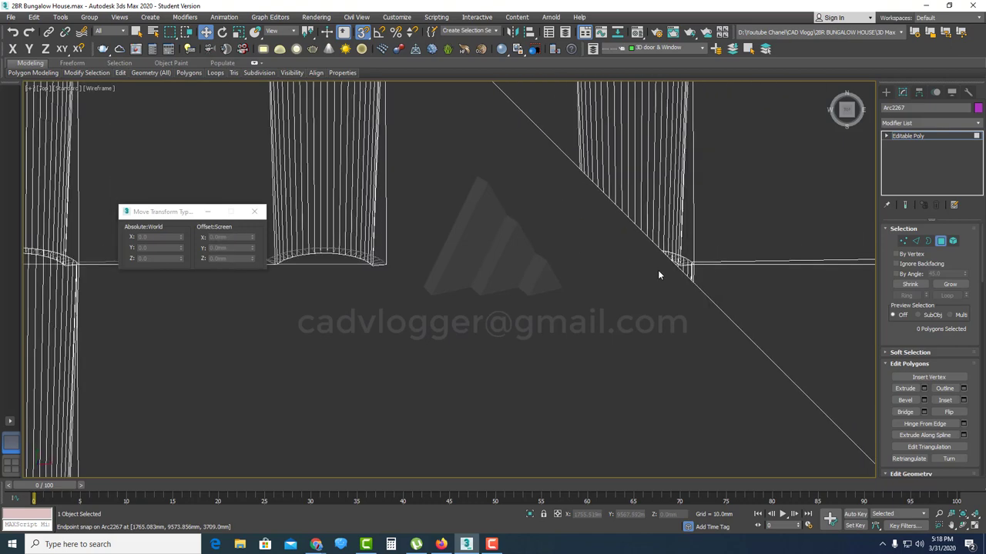
- Delete the remaining surplus tiles in this course and the row of whole tiles north of it, outside the hip slice
drag(617, 300, 528, 267)
drag(332, 245, 330, 245)
key(Delete)
middle_drag(516, 204, 523, 288)
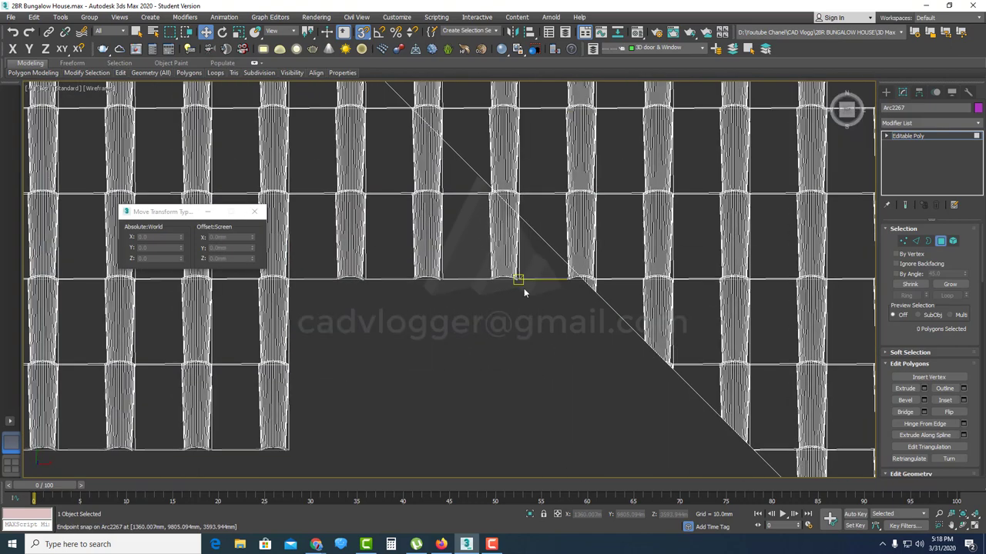
drag(523, 288, 323, 242)
key(Delete)
- Remove the cut barrel end and its tiny sliver polygons projecting past the western hip slice
scroll(582, 300, up, 7)
scroll(603, 261, up, 5)
drag(647, 254, 482, 199)
key(Delete)
scroll(654, 222, up, 4)
drag(630, 212, 609, 196)
key(Delete)
scroll(547, 244, down, 10)
scroll(531, 296, down, 4)
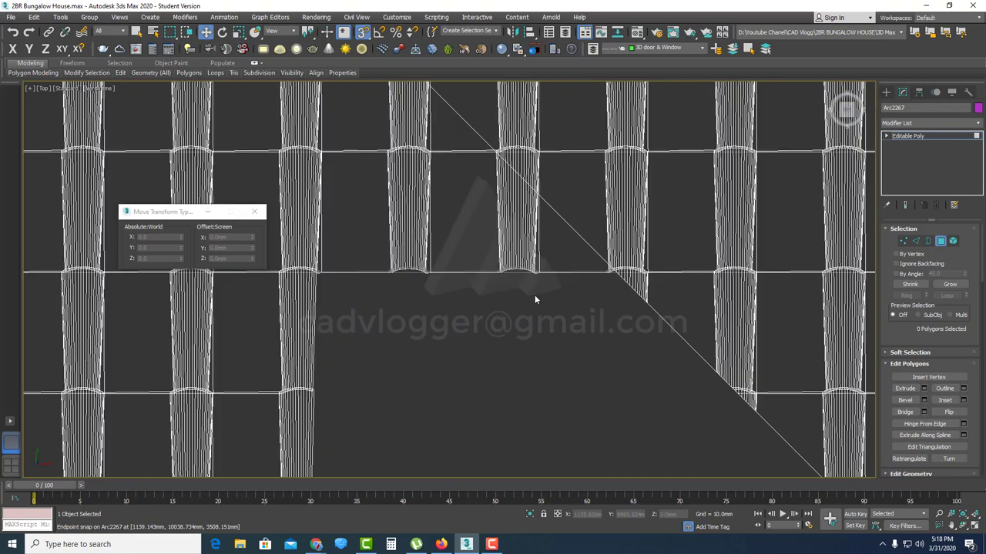
- Delete the arched barrel-end slivers and the cut tile piece outside the hip slice in the following course
scroll(631, 291, up, 5)
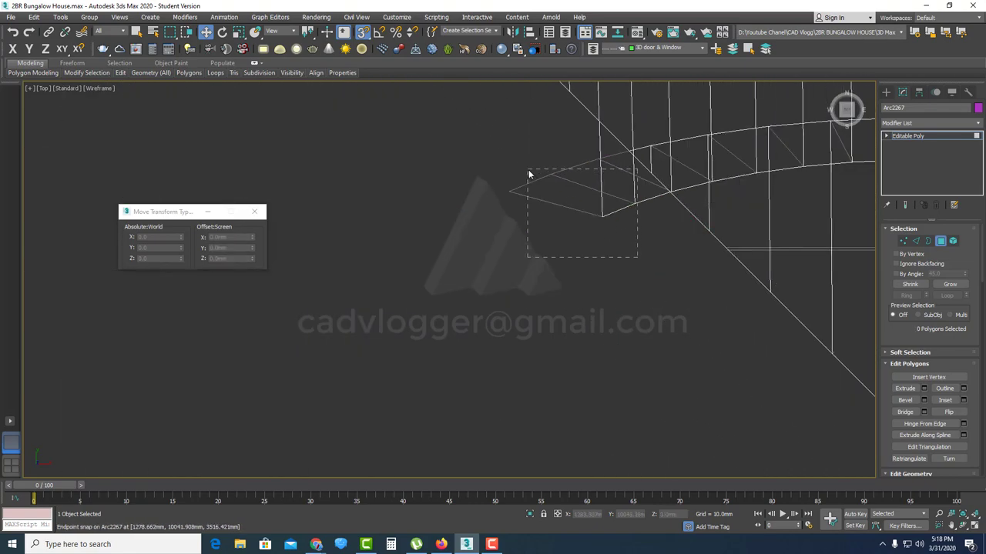
drag(528, 171, 527, 170)
key(Delete)
scroll(498, 243, down, 13)
scroll(533, 285, up, 5)
drag(528, 260, 464, 232)
key(Delete)
- Delete the large block of whole tiles outside the western hip slice and the row directly north of it
scroll(465, 232, down, 5)
middle_drag(465, 234, 587, 200)
drag(571, 378, 411, 176)
key(Delete)
scroll(565, 160, up, 4)
middle_drag(565, 160, 680, 308)
scroll(670, 299, up, 2)
drag(673, 312, 196, 290)
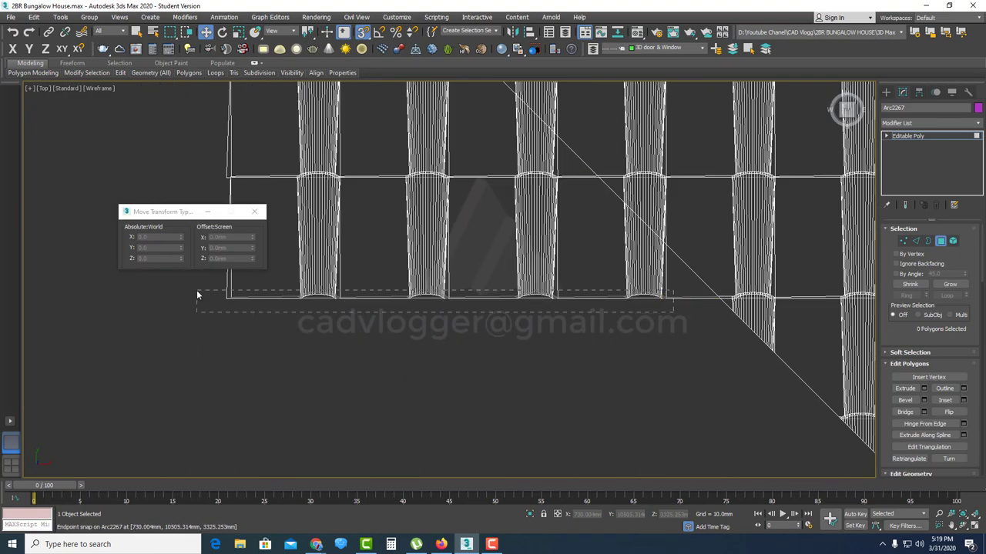
key(Delete)
- Remove the surplus tiles outside the hip slice in the next course toward the north-western corner
middle_drag(549, 234, 546, 322)
scroll(548, 270, up, 1)
drag(572, 284, 479, 245)
key(Delete)
scroll(462, 255, down, 3)
key(Delete)
scroll(592, 260, up, 2)
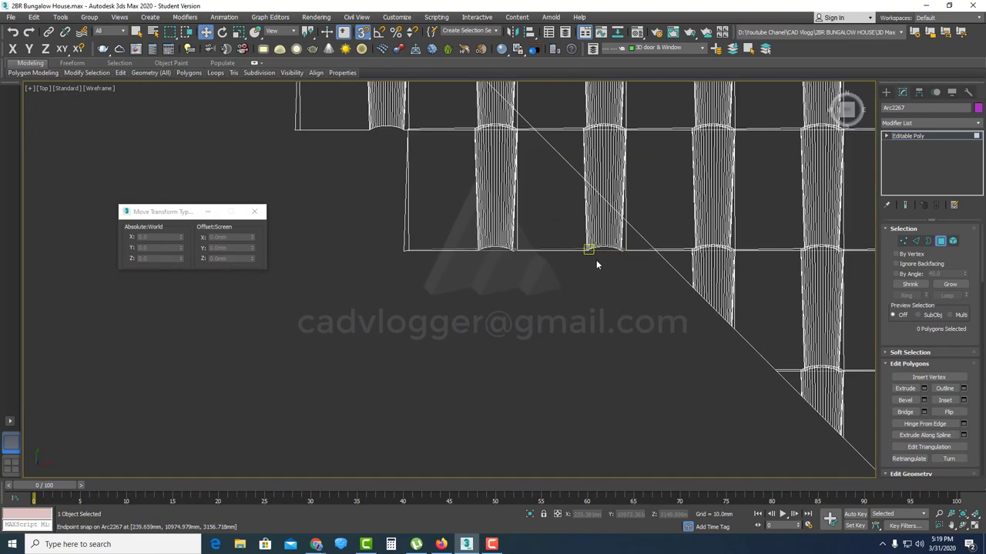
- Delete the last surplus tiles outside the western hip slice at the slope's north-western end
scroll(596, 264, up, 2)
scroll(452, 334, down, 4)
scroll(595, 336, up, 4)
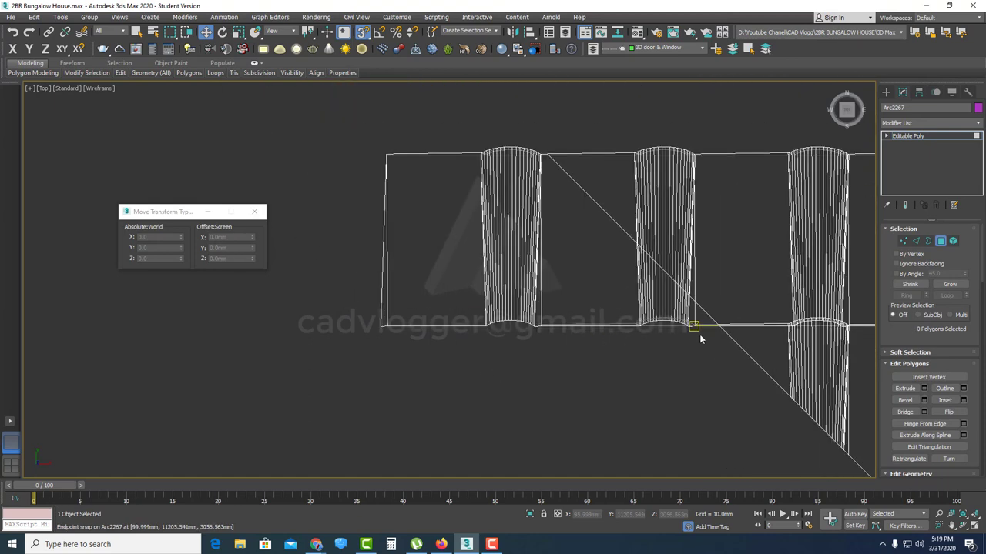
drag(362, 315, 362, 315)
key(Delete)
scroll(534, 168, up, 3)
drag(554, 180, 176, 103)
key(Delete)
- Delete the stray leftover tiles outside the western hip, including the isolated group of three
scroll(463, 234, down, 6)
scroll(470, 264, down, 5)
middle_drag(567, 378, 567, 329)
scroll(568, 330, up, 2)
drag(546, 343, 476, 279)
key(Delete)
scroll(466, 186, up, 4)
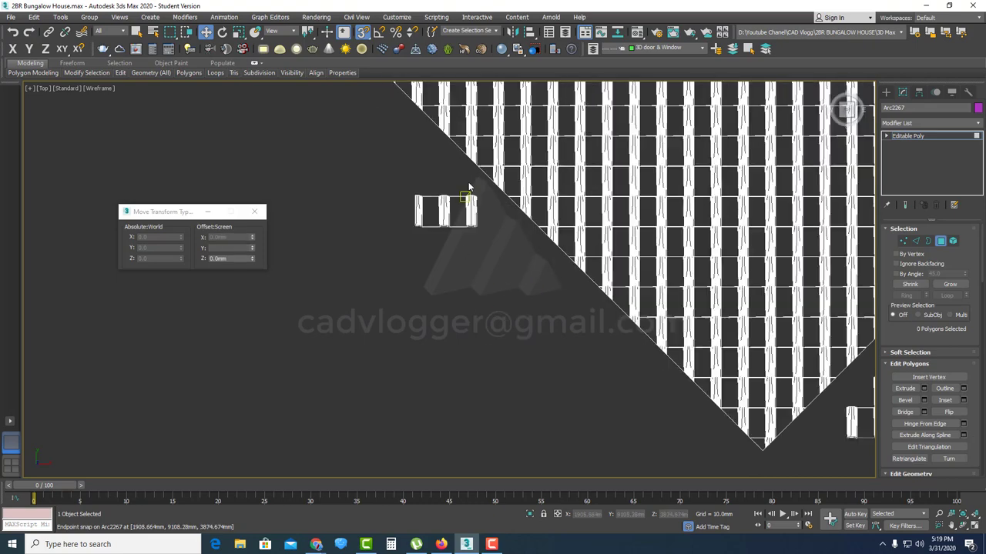
drag(493, 181, 381, 270)
key(Delete)
- Delete the stray leftover tiles and thin strips outside the eastern hip of the northern slope
scroll(381, 269, down, 5)
scroll(648, 332, up, 3)
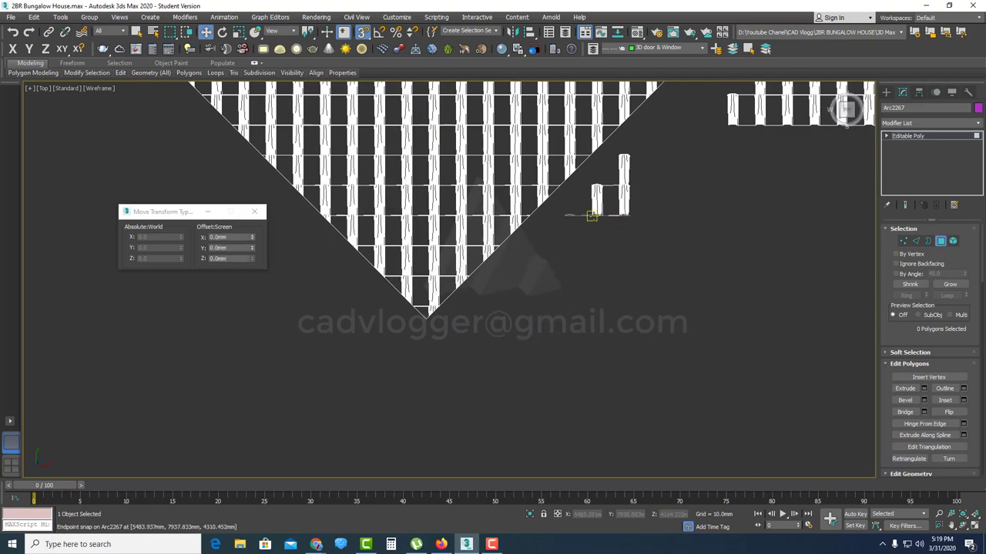
scroll(592, 216, up, 2)
drag(664, 323, 523, 304)
scroll(584, 291, down, 5)
scroll(667, 262, up, 3)
drag(656, 339, 478, 310)
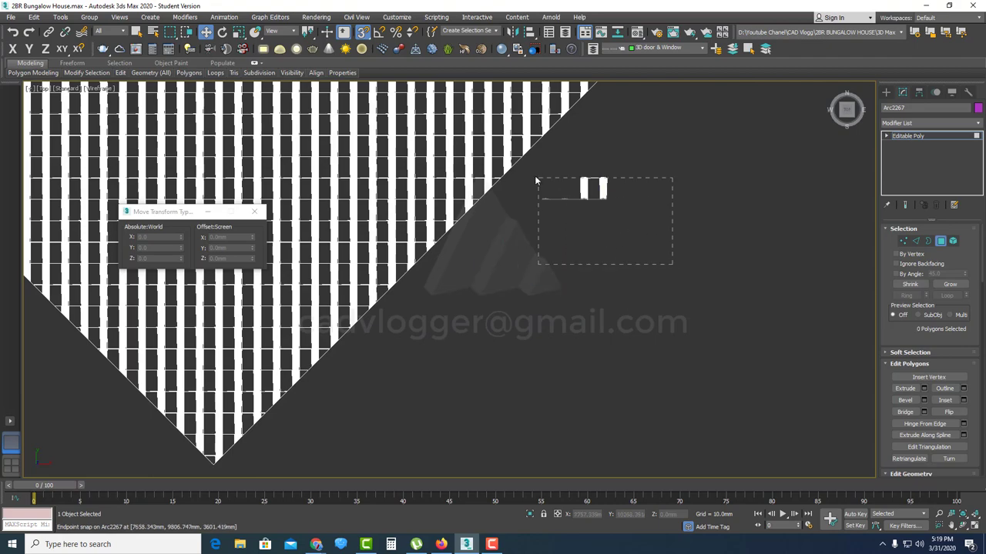
drag(535, 176, 534, 175)
key(Delete)
- Switch to a shaded orthographic view of the house and unhide all objects
scroll(572, 266, down, 8)
alt+middle_drag(591, 275, 449, 227)
key(F3)
scroll(521, 257, up, 5)
right_click(548, 246)
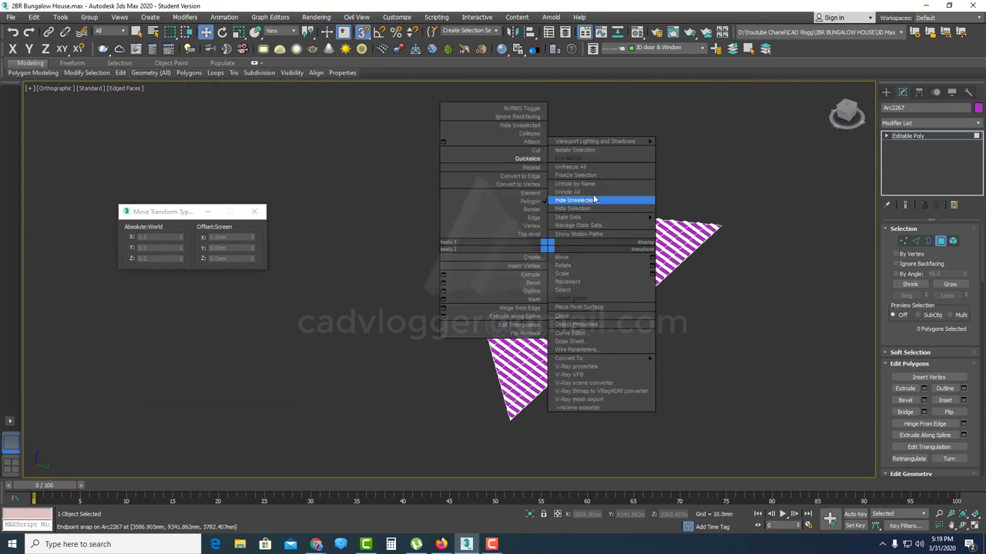
click(588, 193)
alt+middle_drag(508, 324, 643, 331)
scroll(642, 331, up, 3)
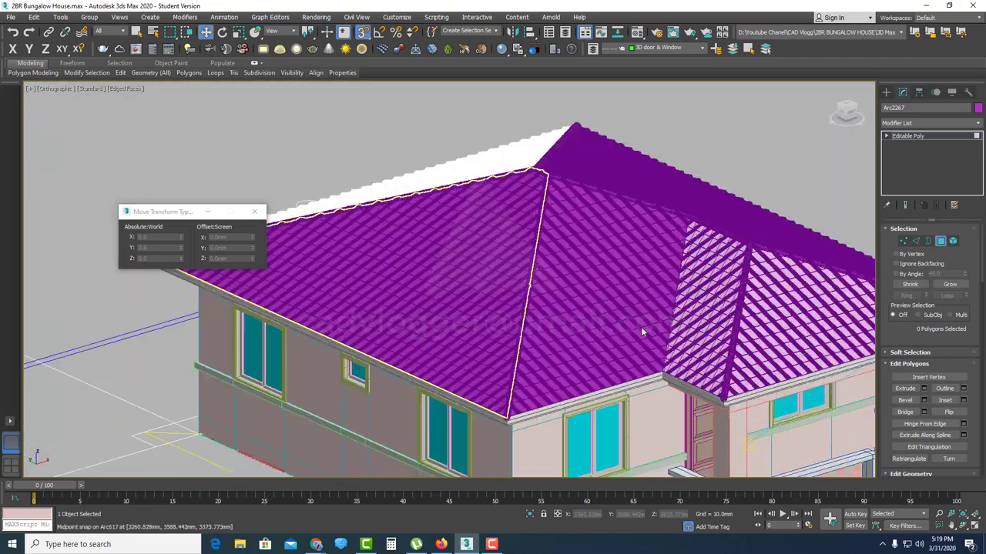
- Check the completed roof from the opposite side and save the scene
scroll(558, 301, down, 6)
alt+middle_drag(550, 306, 744, 248)
scroll(627, 224, up, 4)
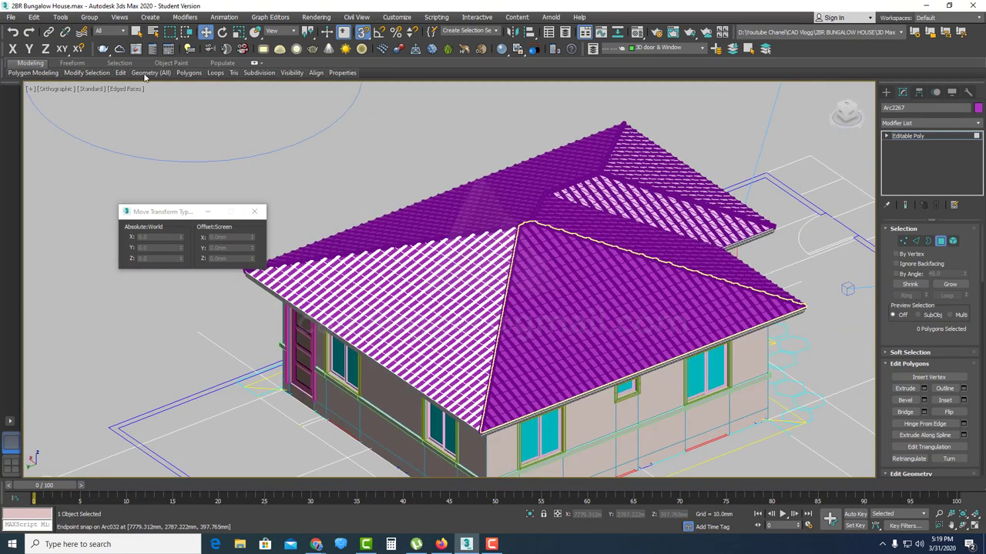
click(11, 18)
click(22, 97)
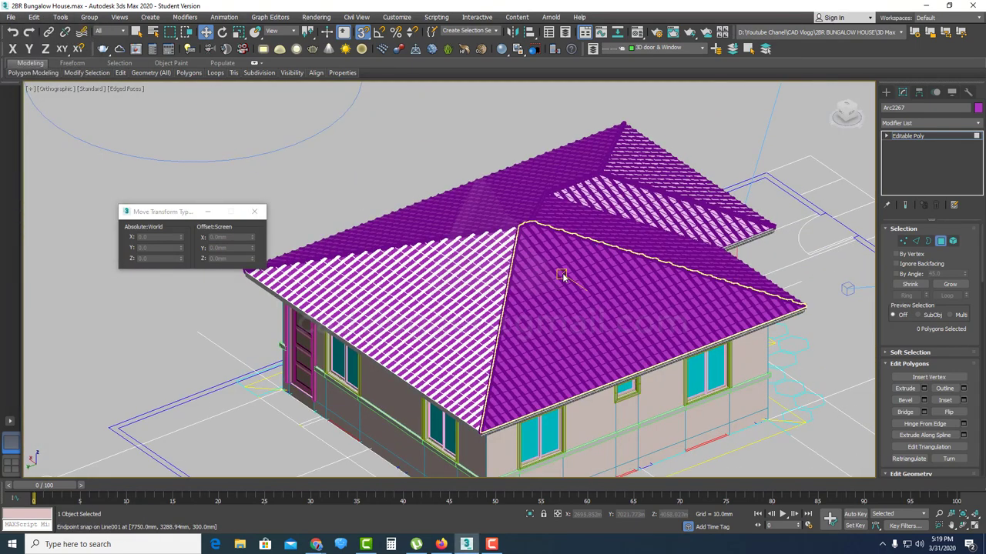
- Assign the red "roof tiles" material to all tiled roof slopes together with the ridge caps
key(m)
click(159, 158)
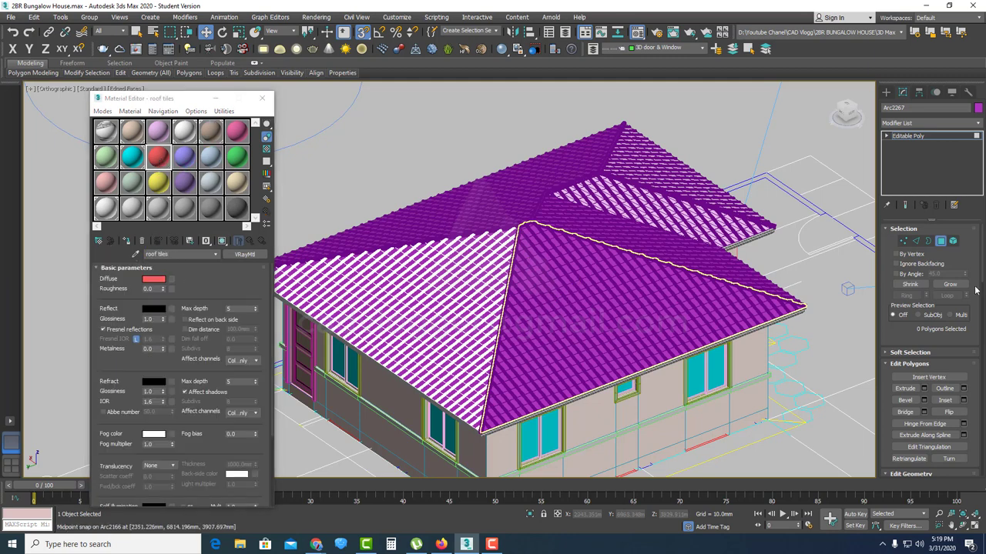
click(937, 242)
ctrl+click(532, 273)
ctrl+click(563, 225)
ctrl+drag(525, 206, 541, 197)
ctrl+click(614, 191)
key(ctrl+z)
key(ctrl+z)
ctrl+click(614, 191)
ctrl+click(637, 164)
scroll(583, 178, up, 5)
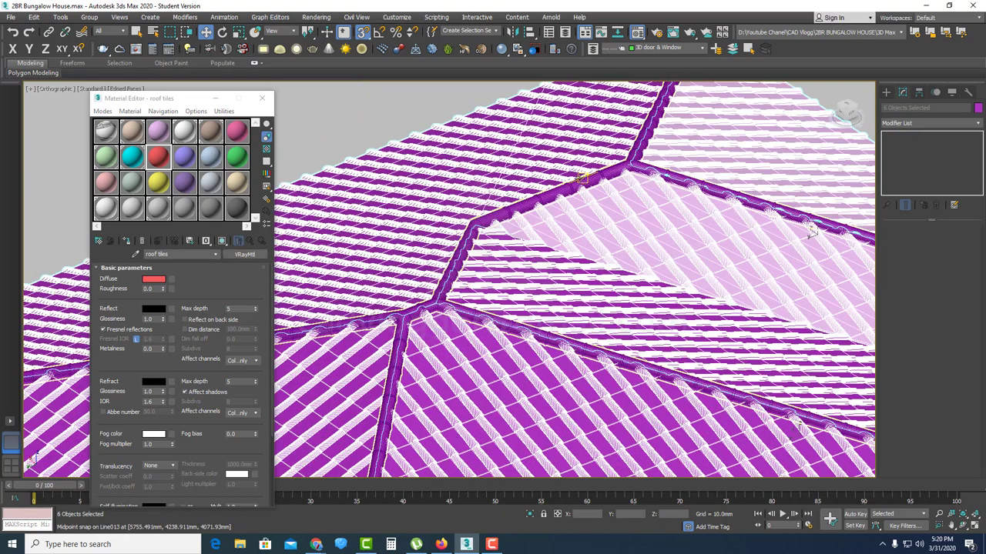
ctrl+click(583, 179)
scroll(465, 209, down, 3)
click(129, 244)
scroll(576, 279, down, 5)
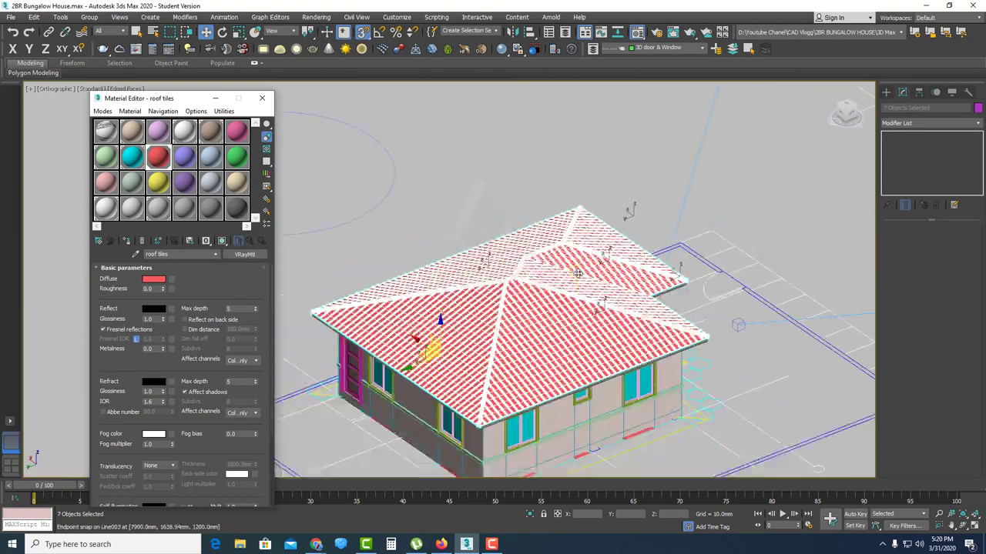
- Show two viewports side by side, set both to the VRayCam001 camera view, and close the Material Editor
key(alt+w)
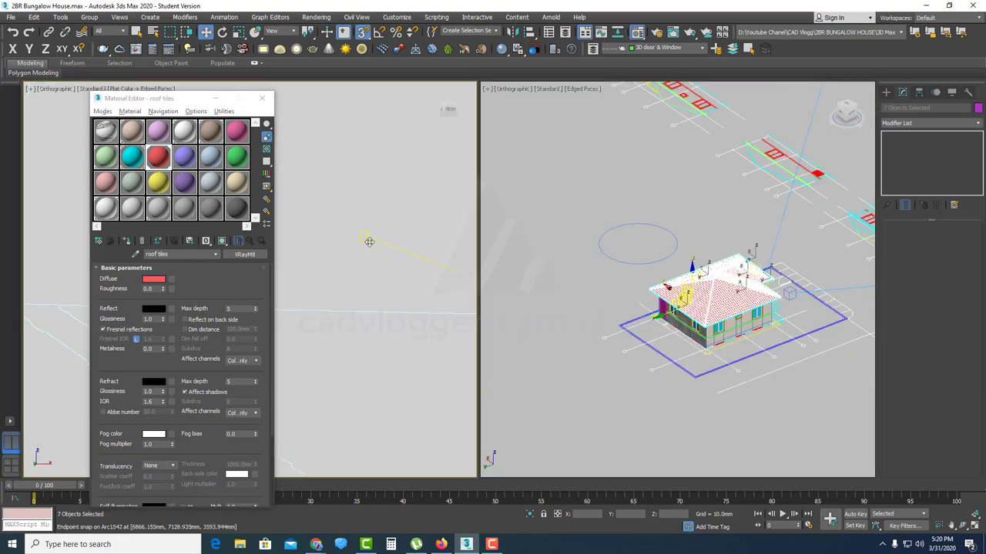
key(c)
right_click(576, 240)
key(c)
right_click(401, 185)
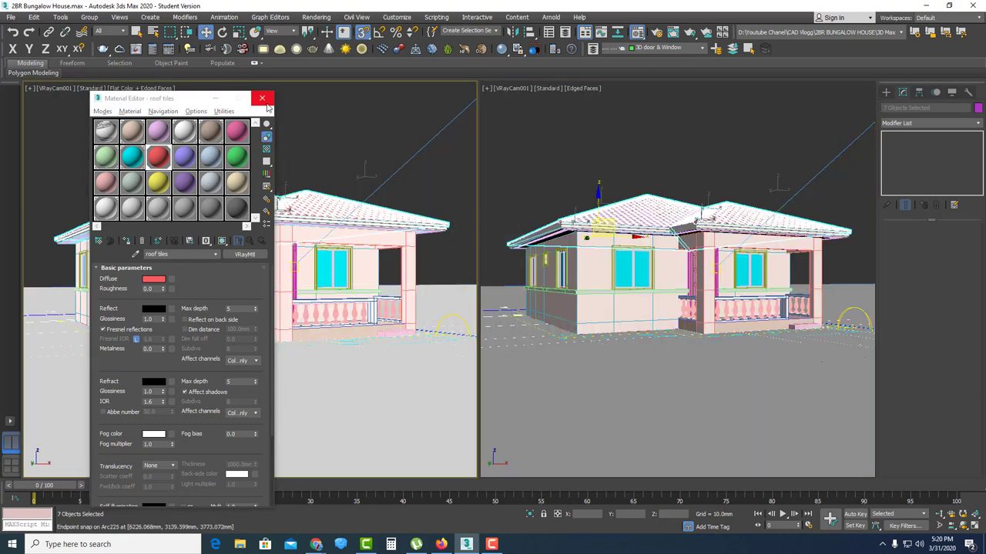
click(262, 98)
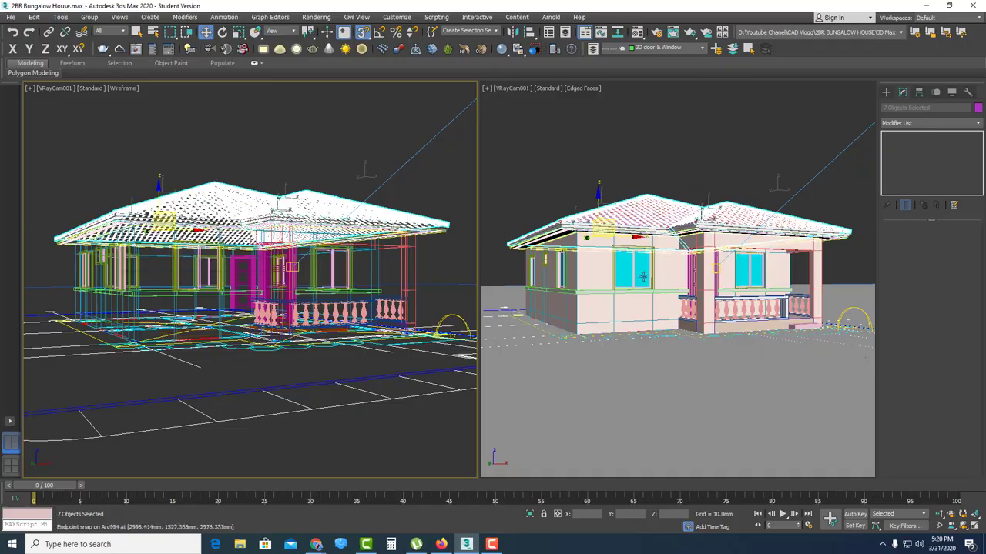